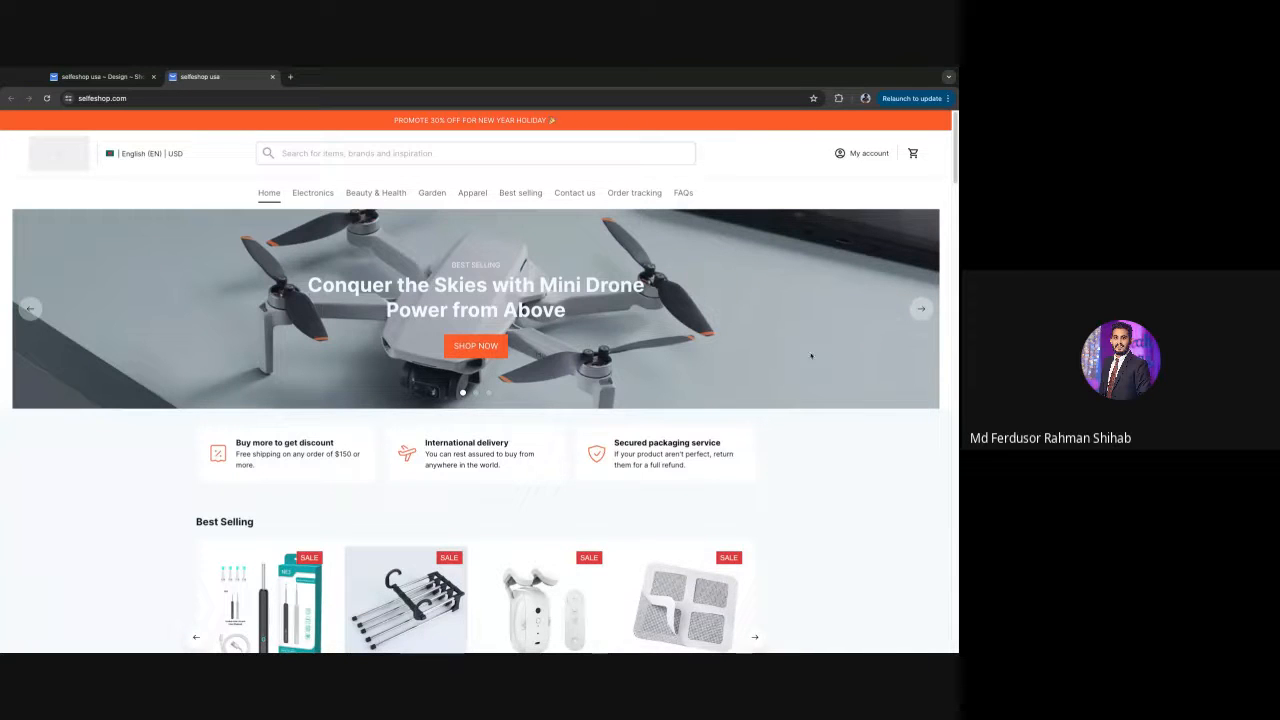
# - Look through the storefront homepage from the hero banner down to the Beauty & Health products, and return to its beginning
pyautogui.scroll(-2, 669, 423)
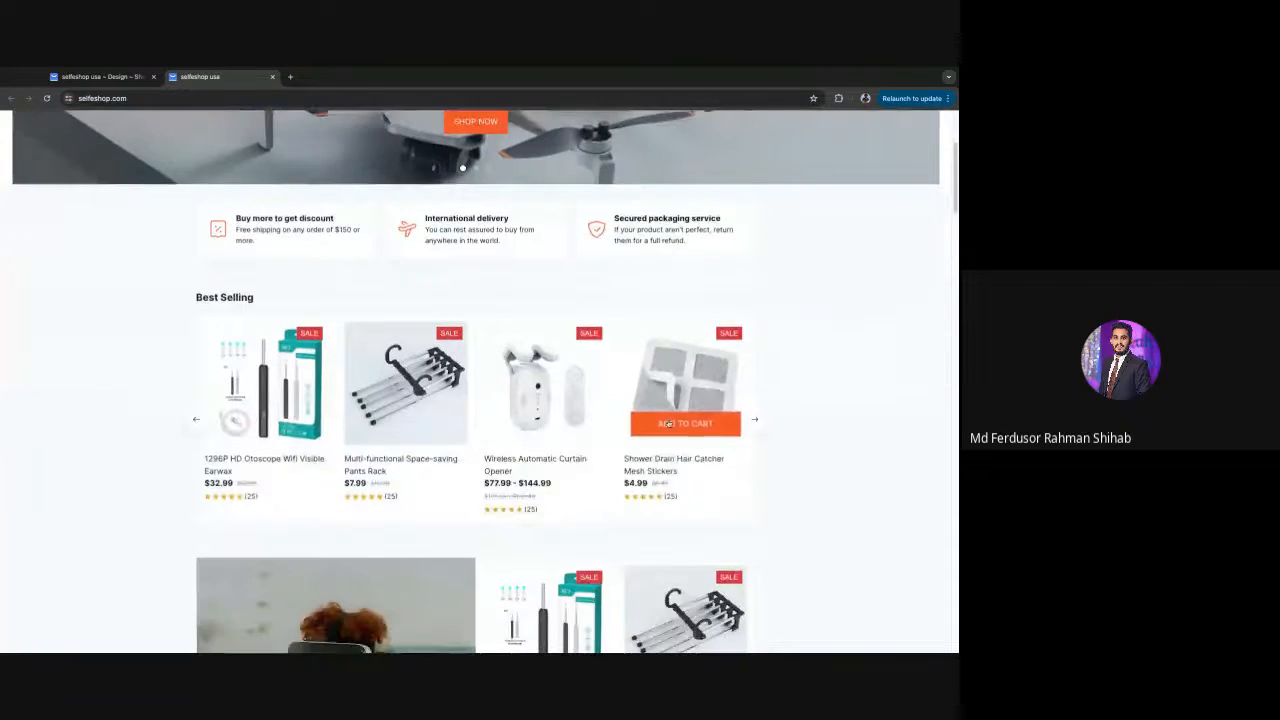
pyautogui.scroll(2, 666, 426)
pyautogui.scroll(-2, 465, 420)
pyautogui.scroll(-7, 465, 420)
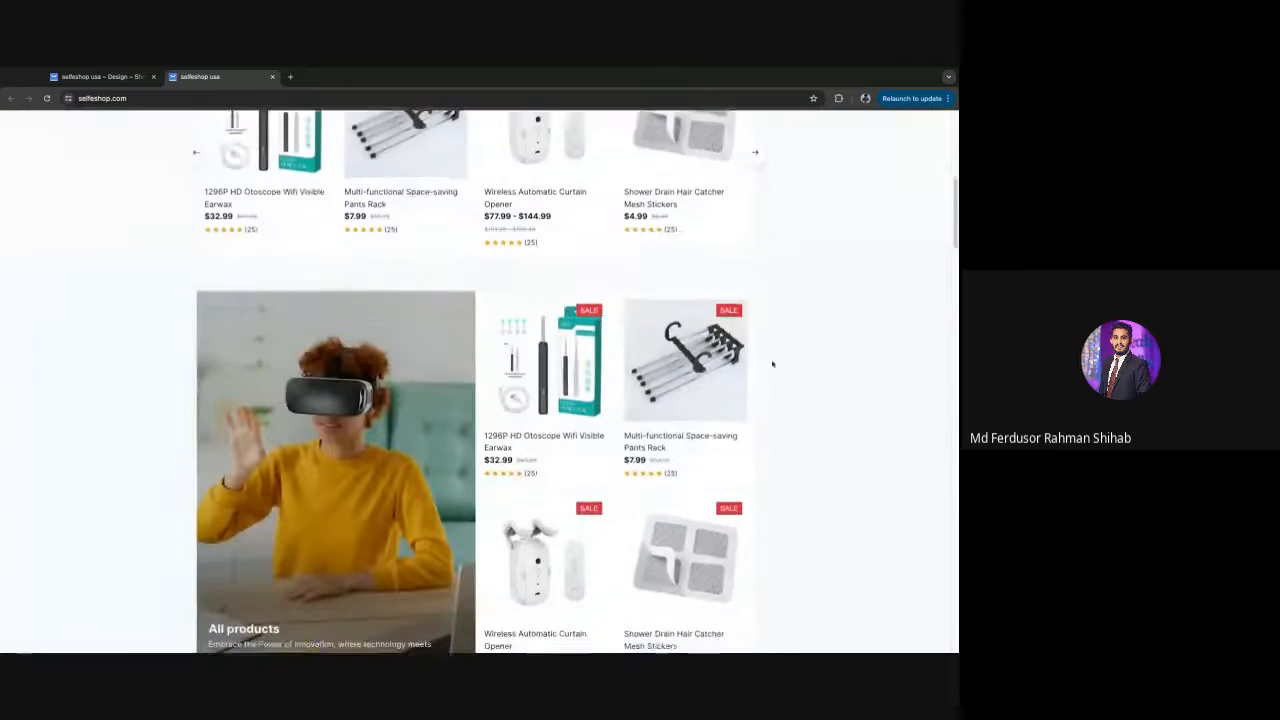
pyautogui.scroll(-8, 680, 397)
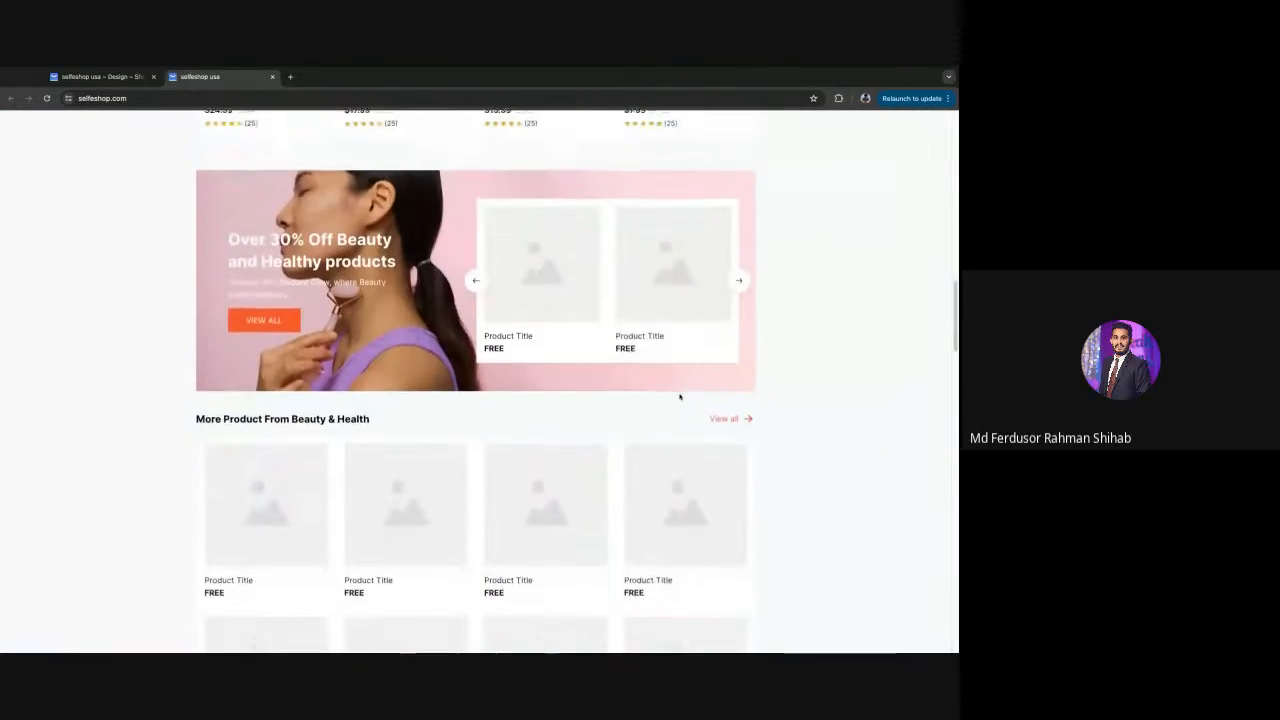
pyautogui.scroll(5, 680, 397)
pyautogui.scroll(10, 476, 380)
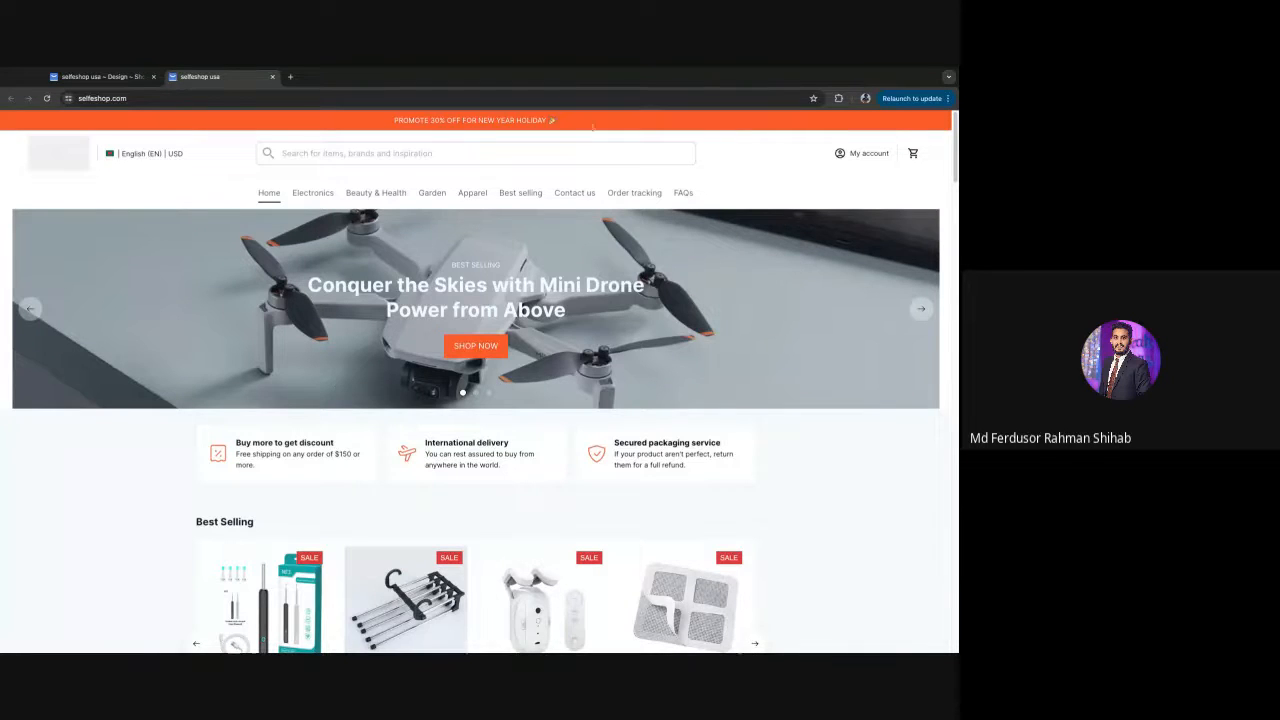
# - In the PlusBase admin, check the shop domains and ShopBase-managed domains, and open the store's list of web pages
pyautogui.click(100, 76)
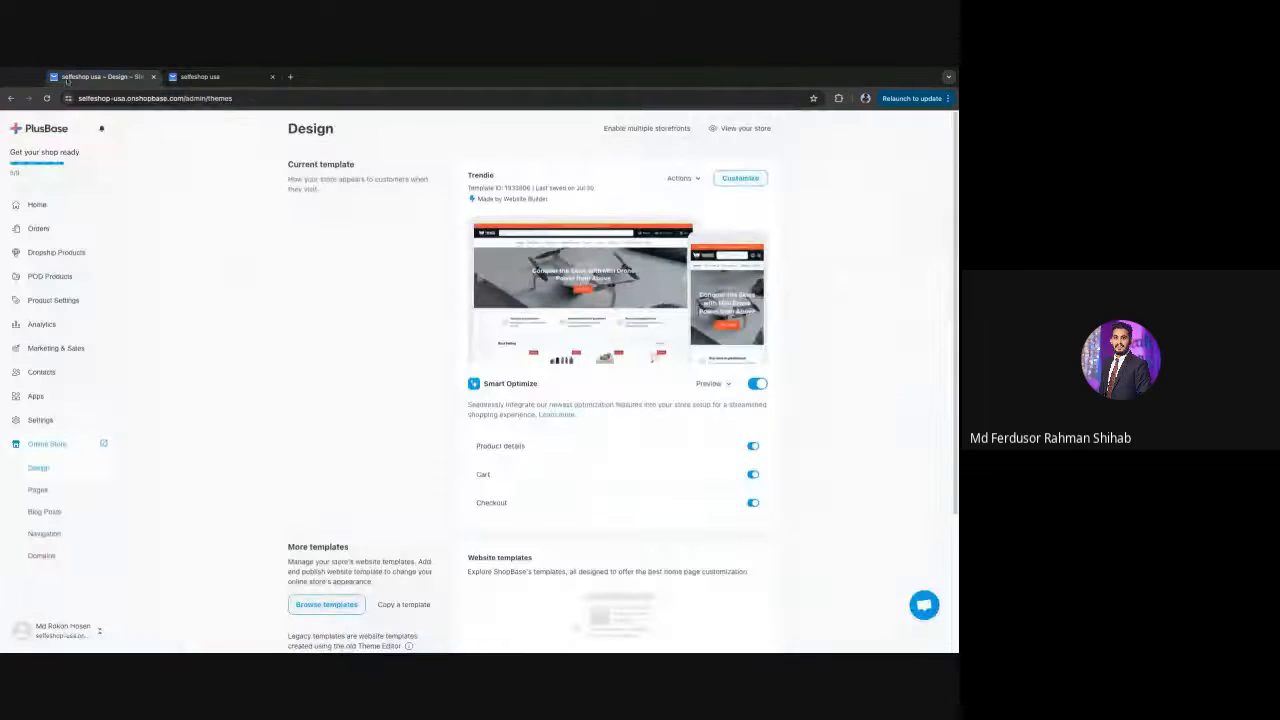
pyautogui.click(200, 76)
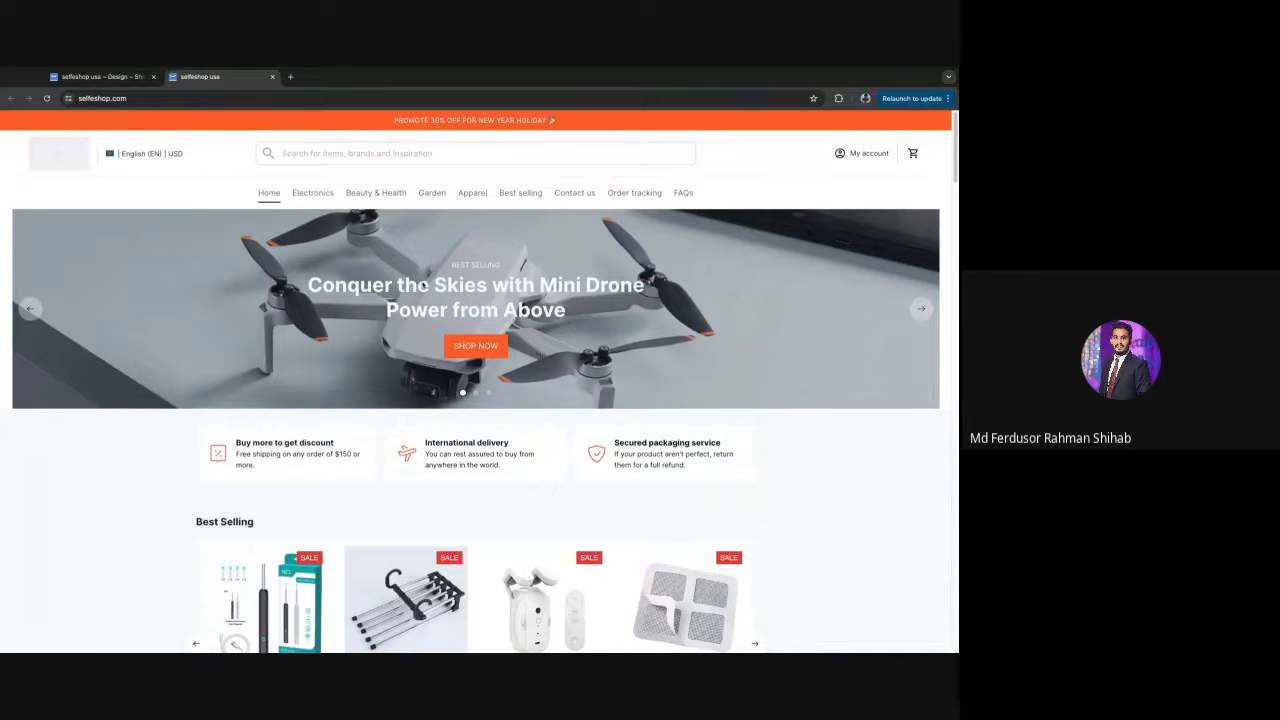
pyautogui.click(100, 76)
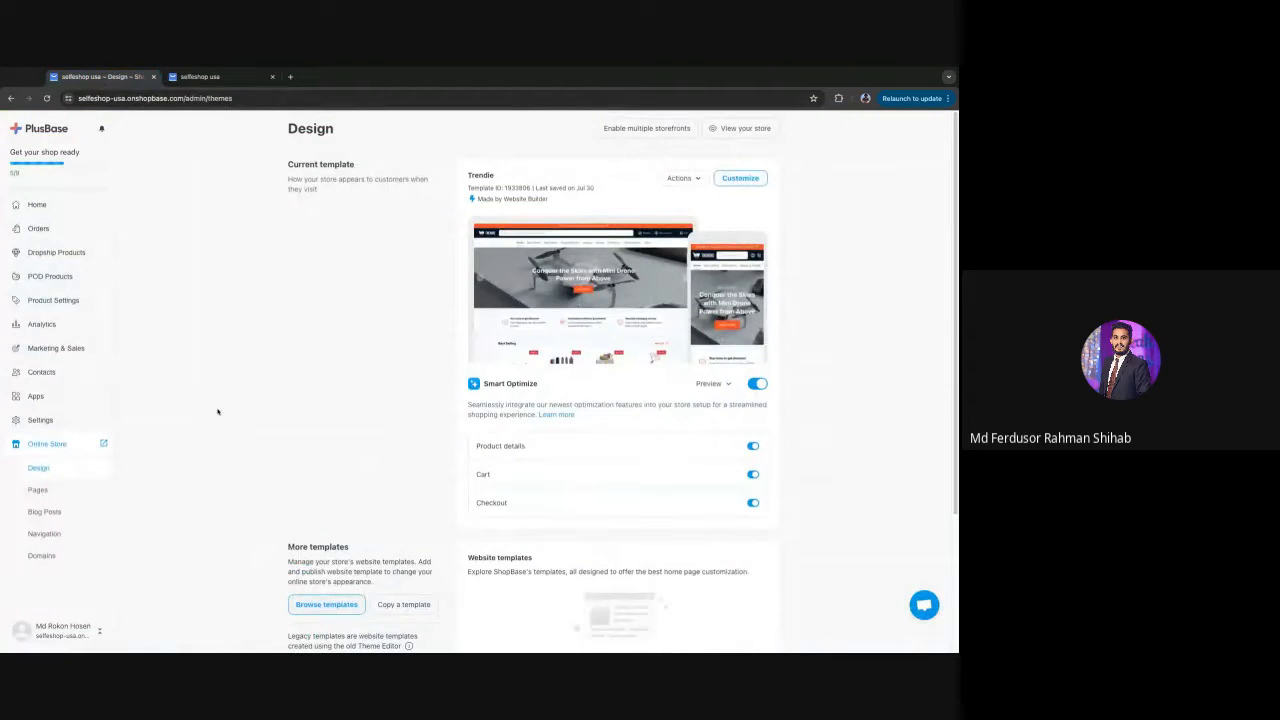
pyautogui.scroll(-1, 217, 411)
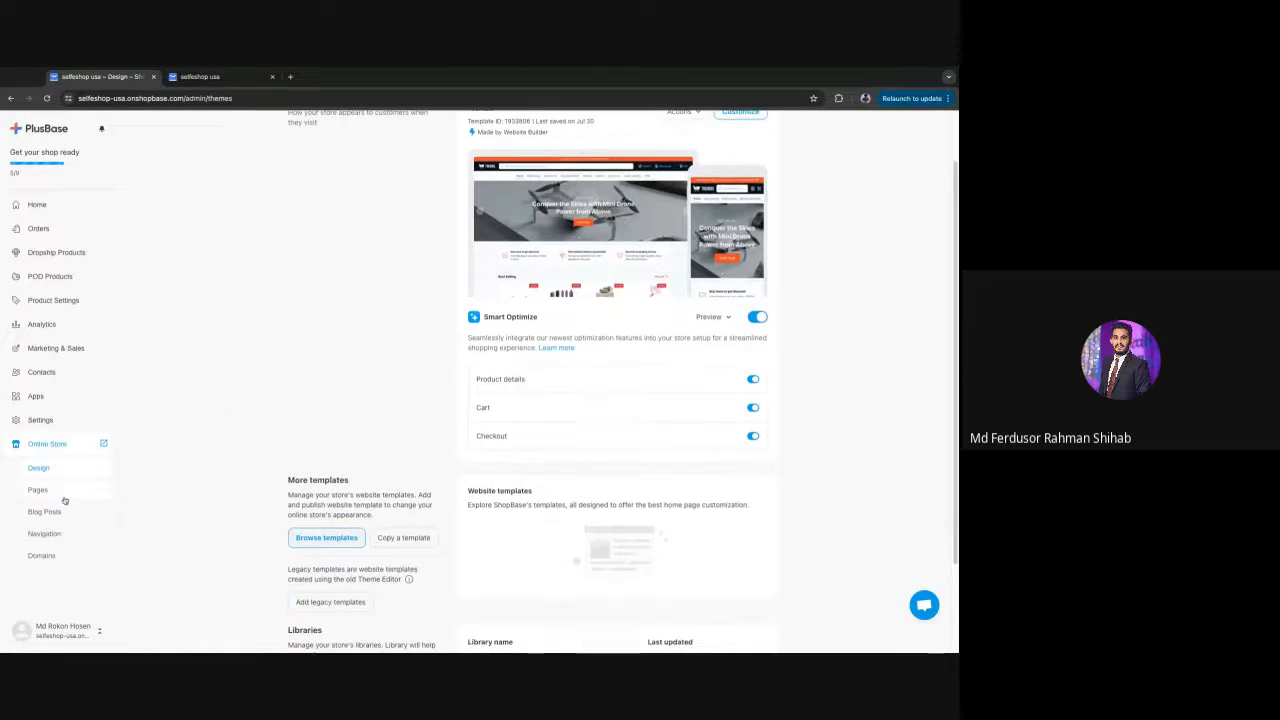
pyautogui.click(57, 563)
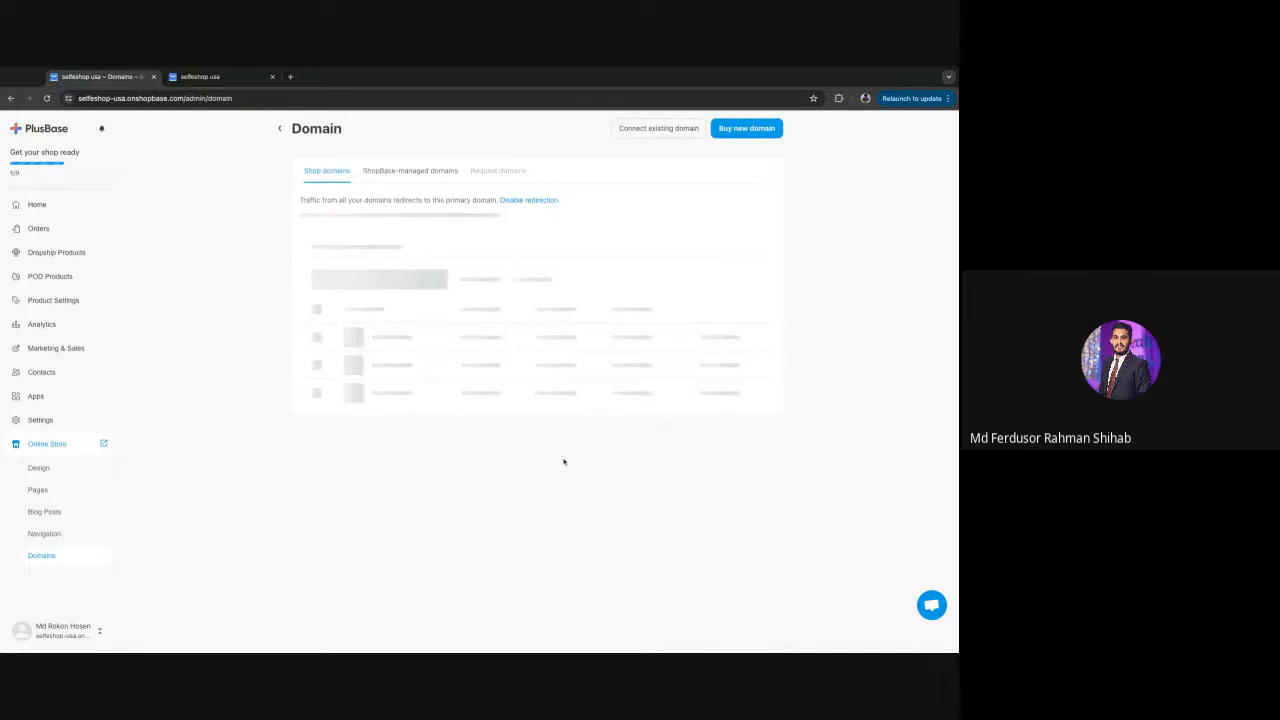
pyautogui.click(418, 173)
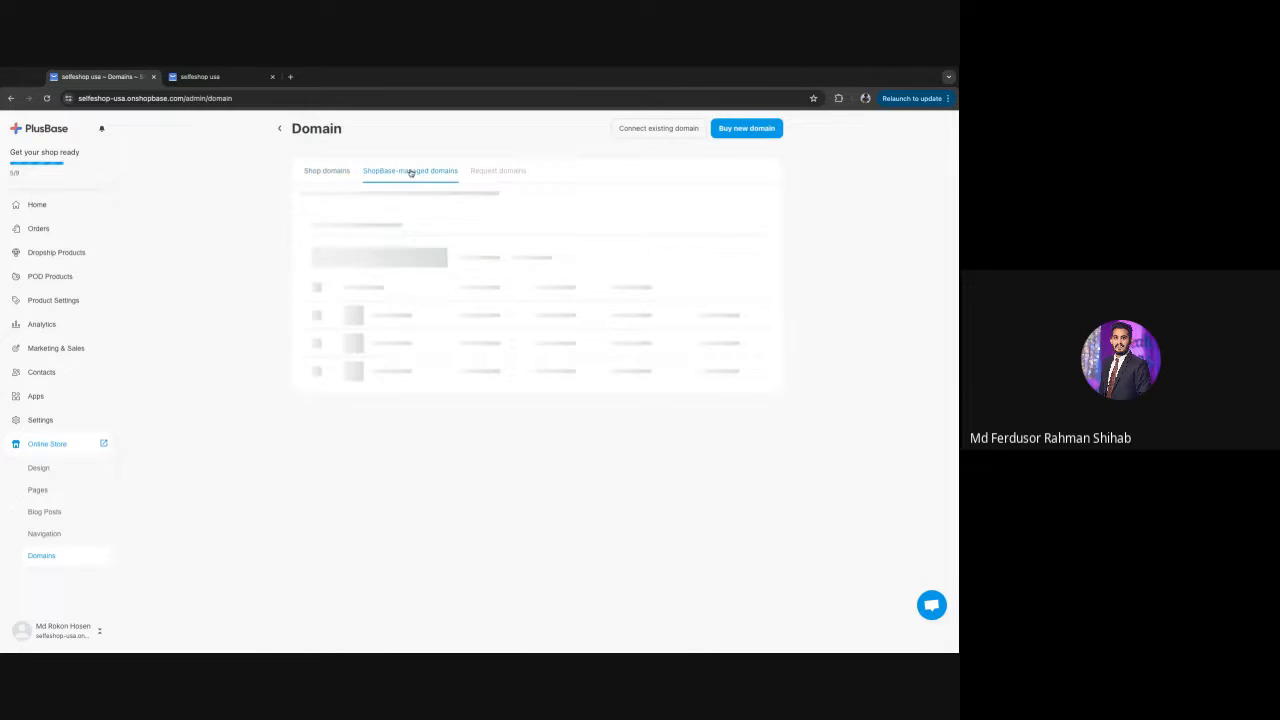
pyautogui.click(320, 176)
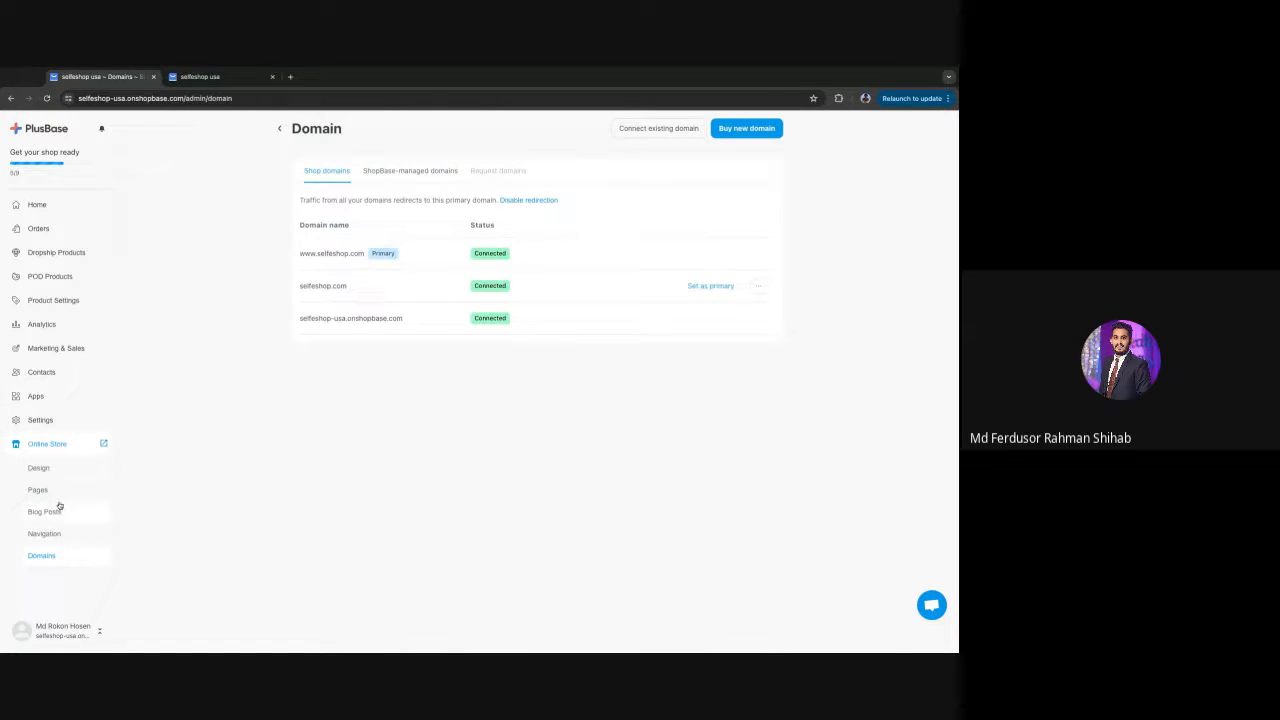
pyautogui.click(40, 490)
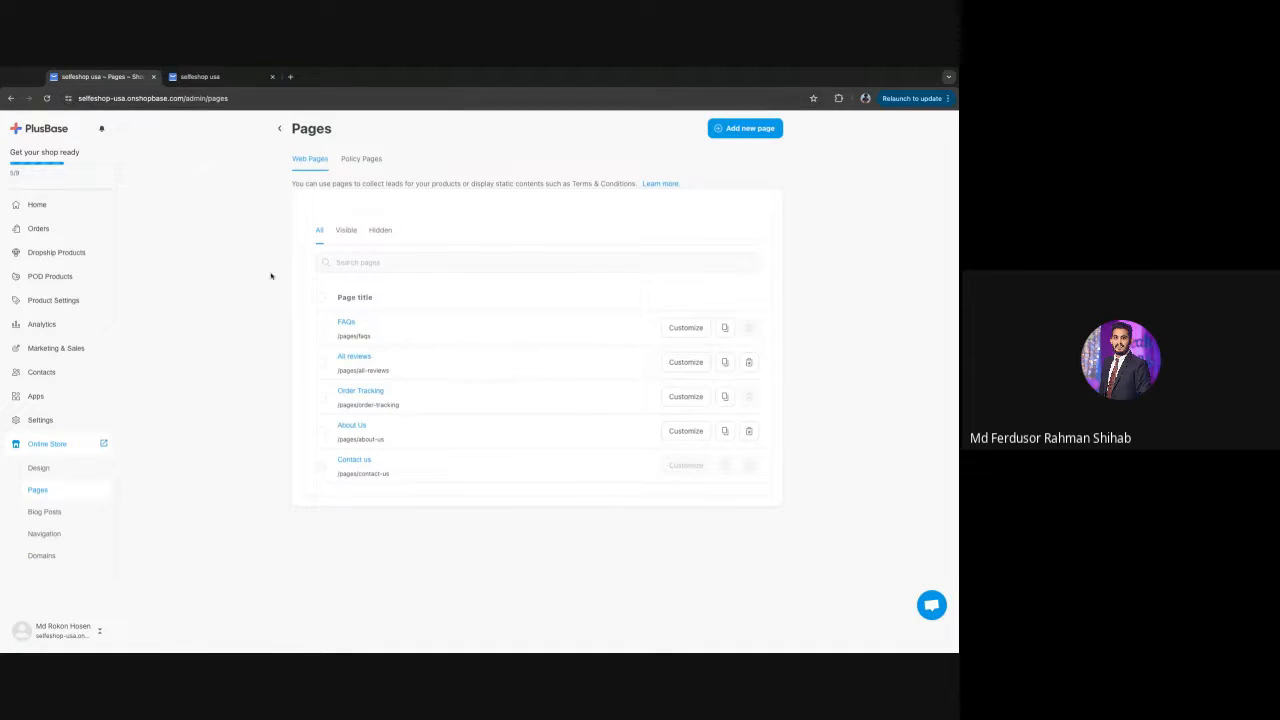
# - Examine the live storefront homepage down to the customer reviews, newsletter sign-up and the footer's store information, support and policy links
pyautogui.click(210, 77)
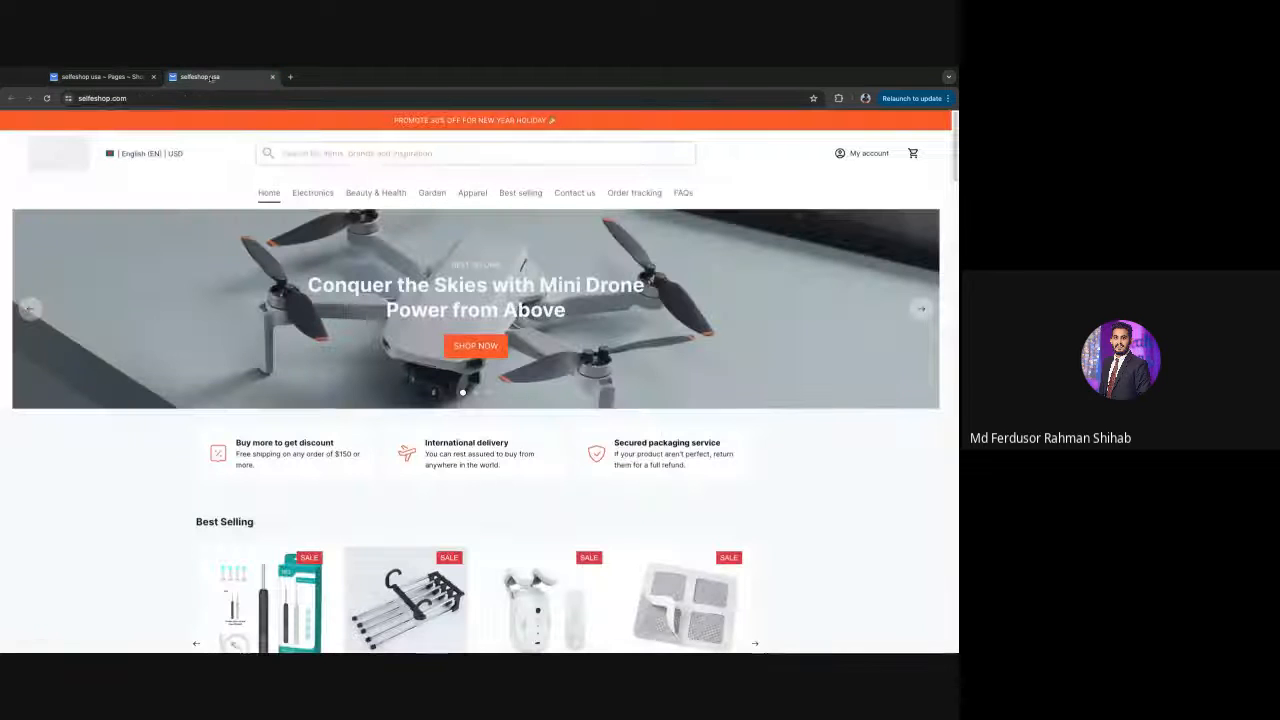
pyautogui.scroll(-10, 714, 286)
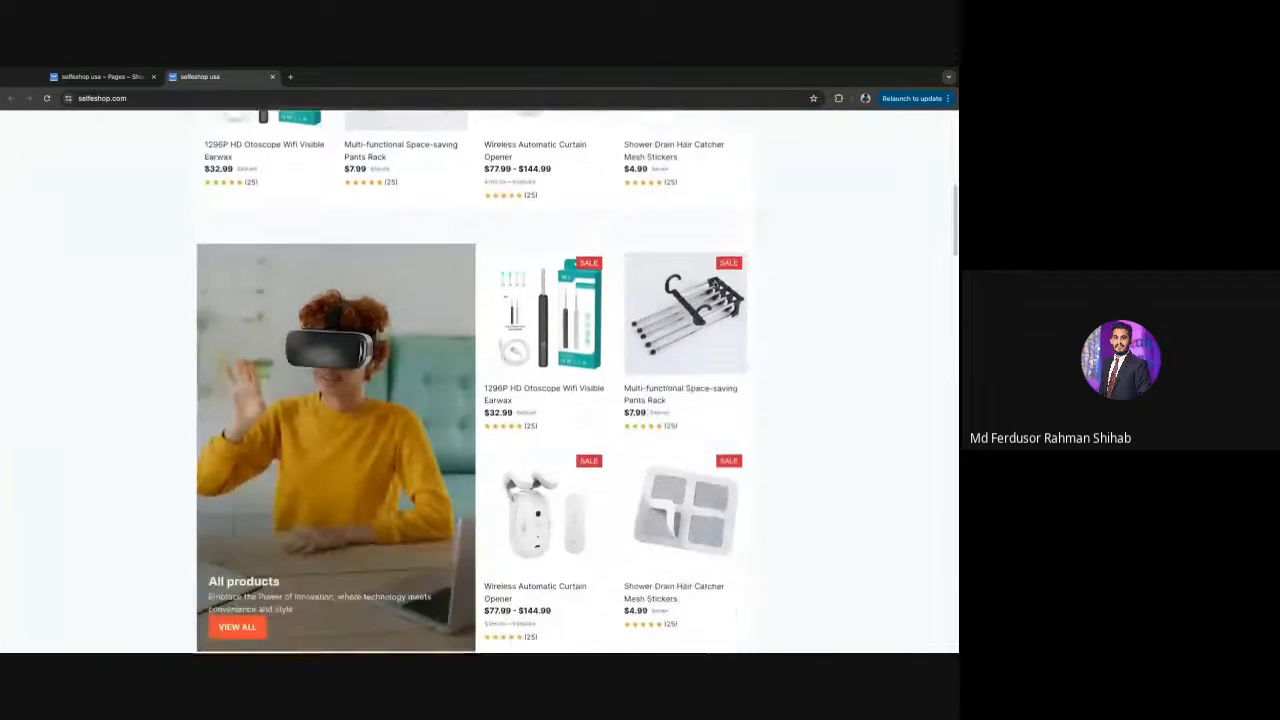
pyautogui.scroll(-15, 714, 286)
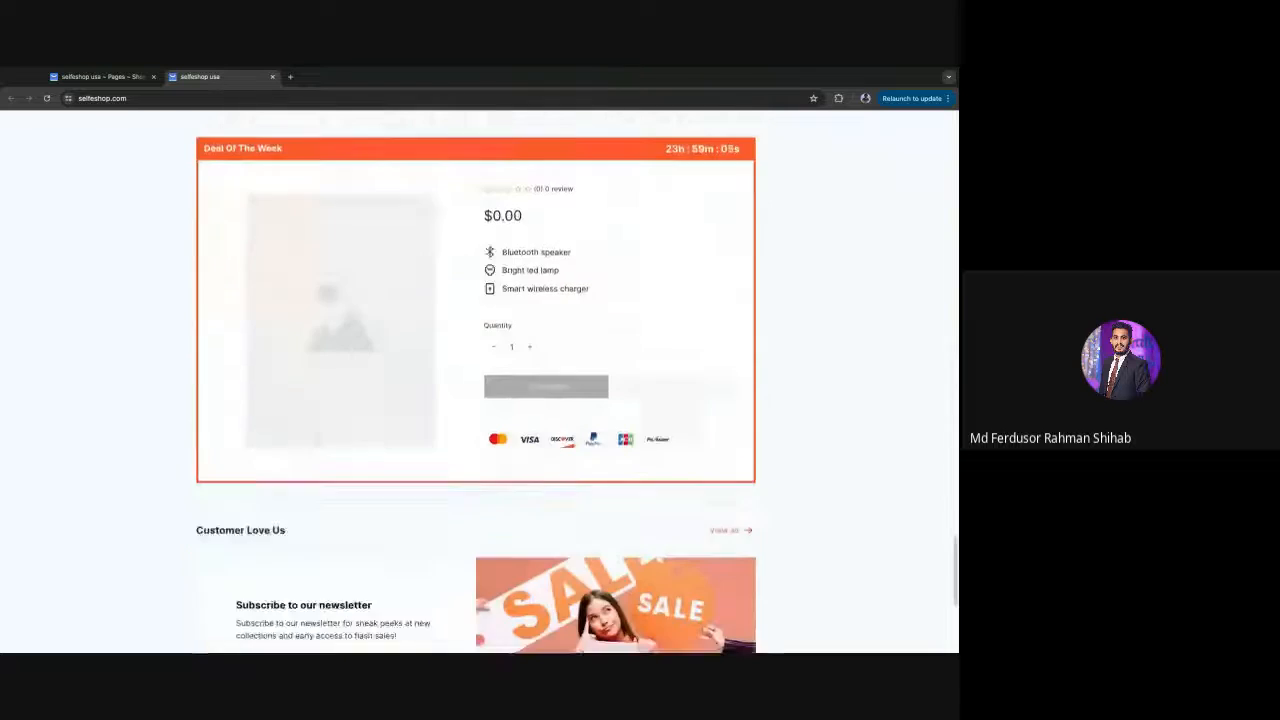
pyautogui.scroll(-1, 714, 286)
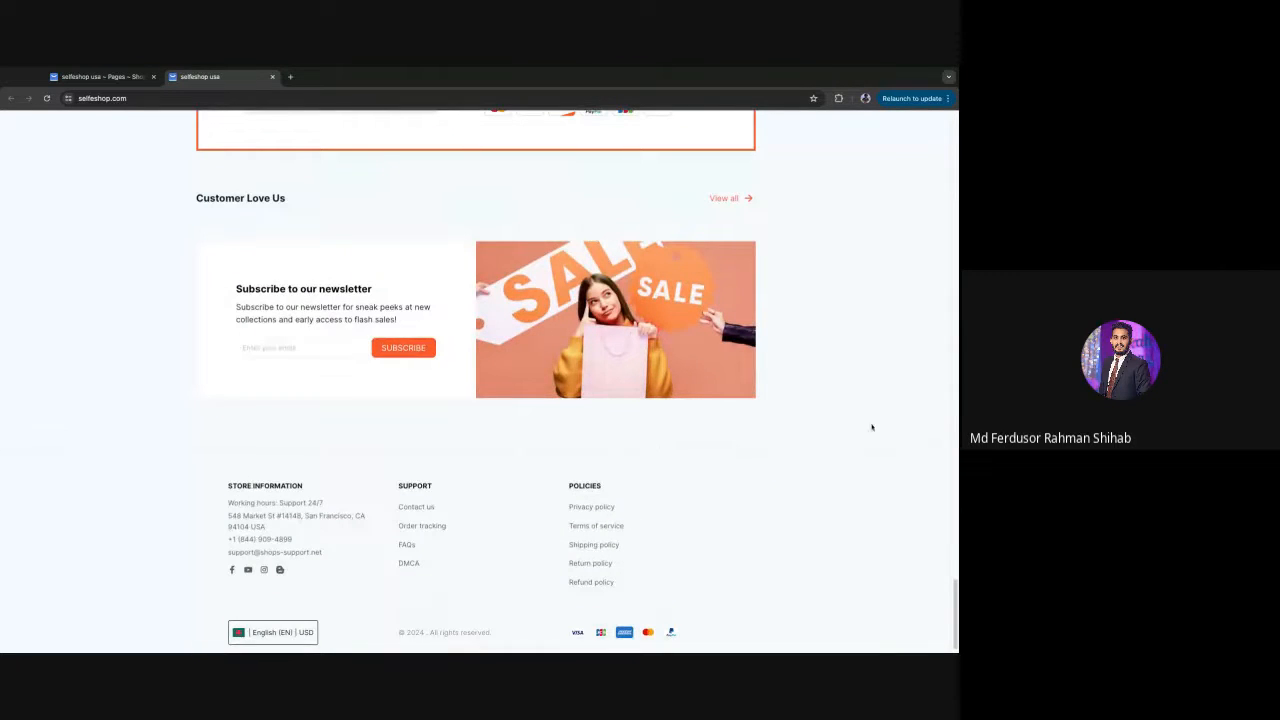
pyautogui.click(100, 77)
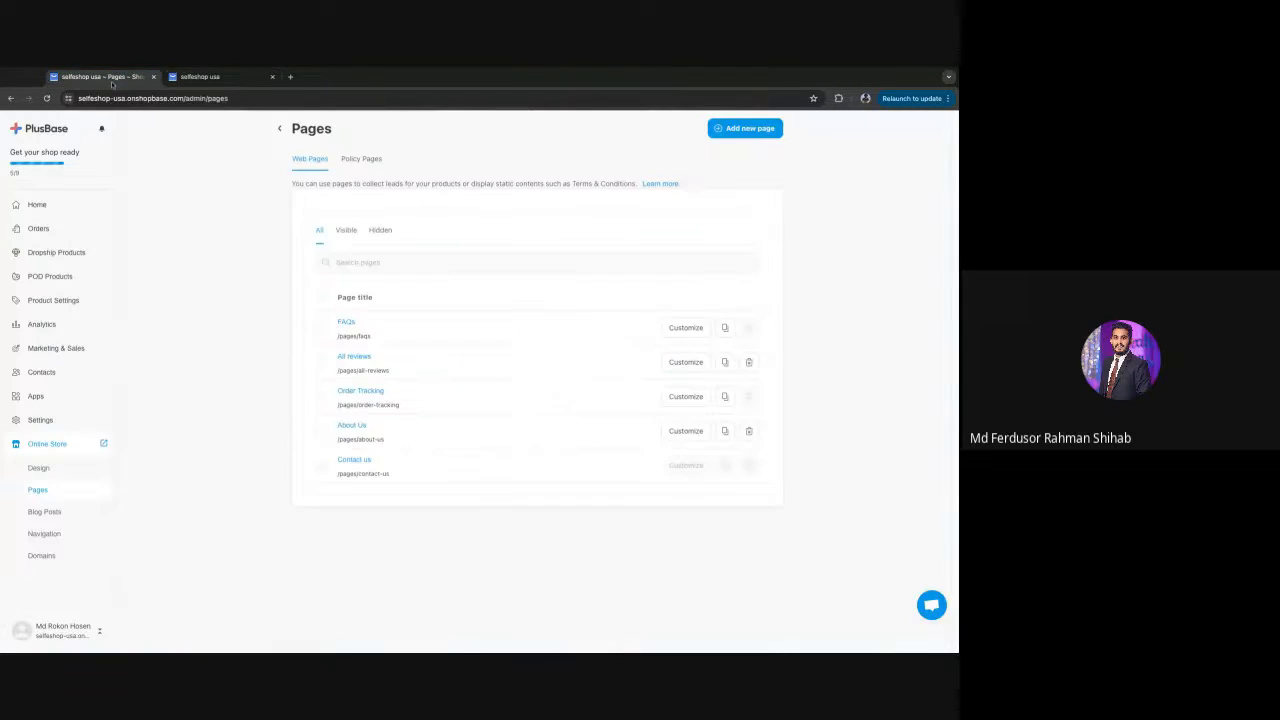
pyautogui.click(222, 82)
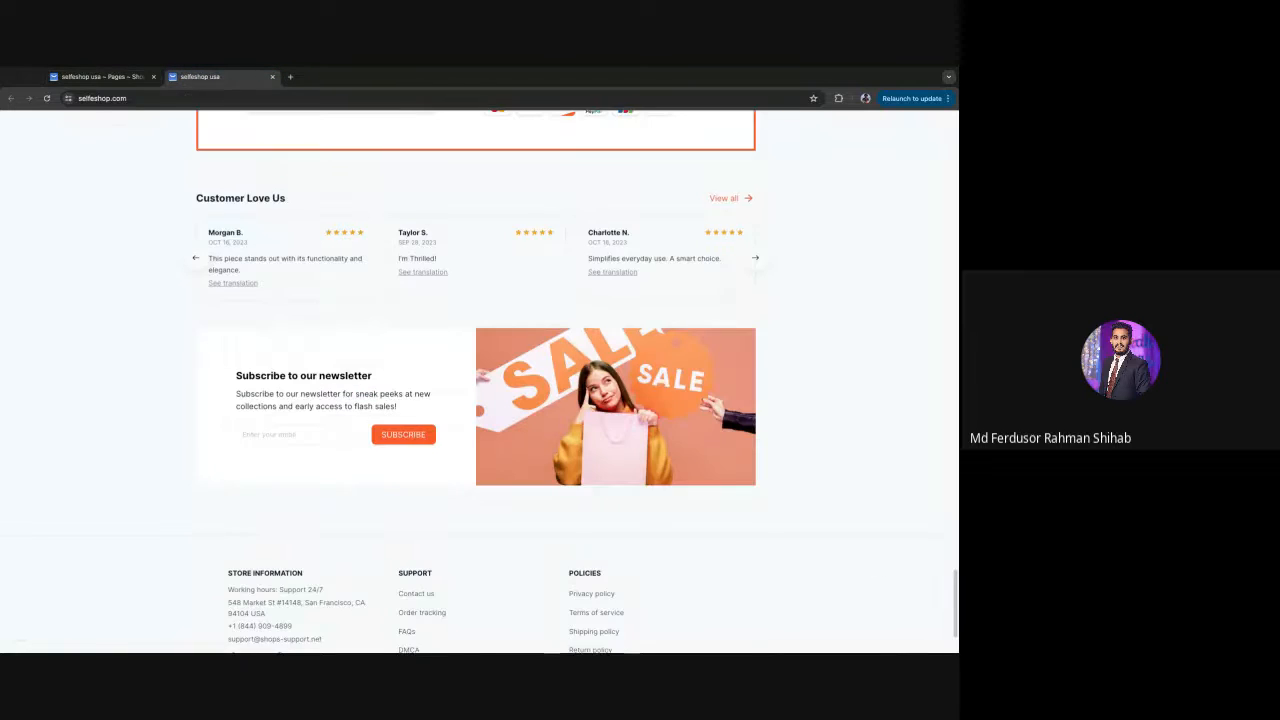
pyautogui.scroll(-2, 617, 560)
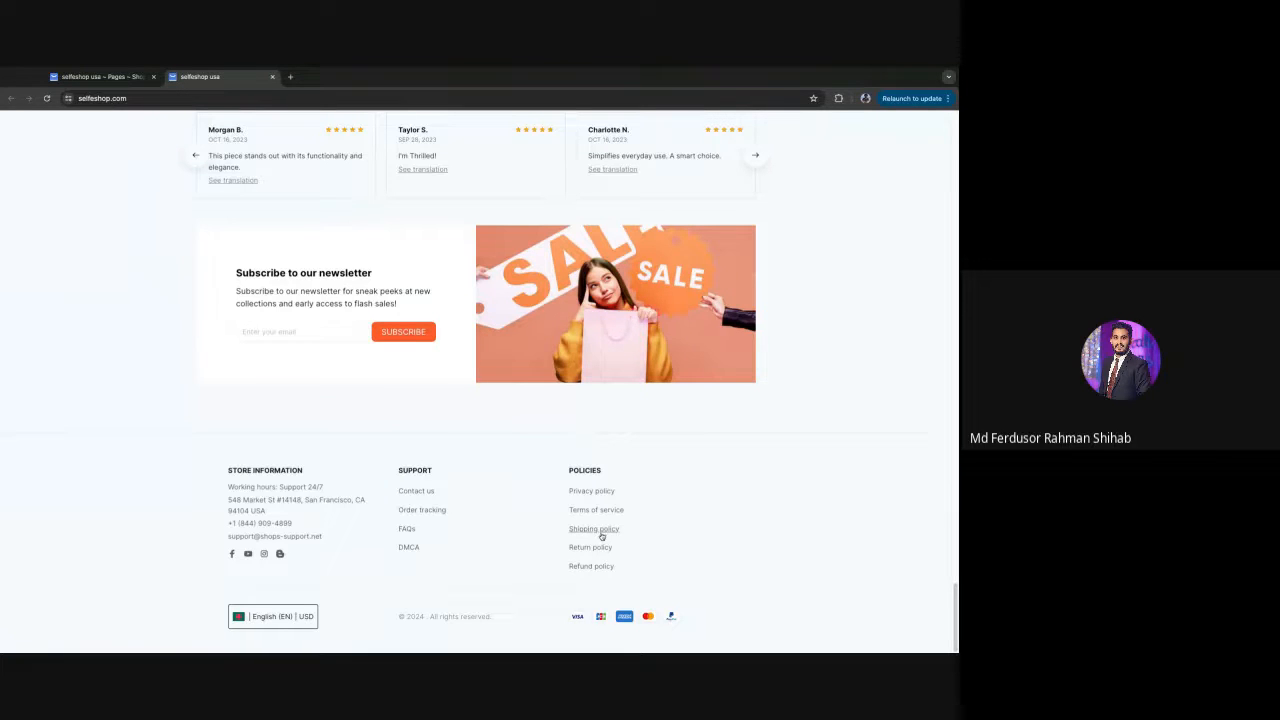
pyautogui.scroll(1, 641, 459)
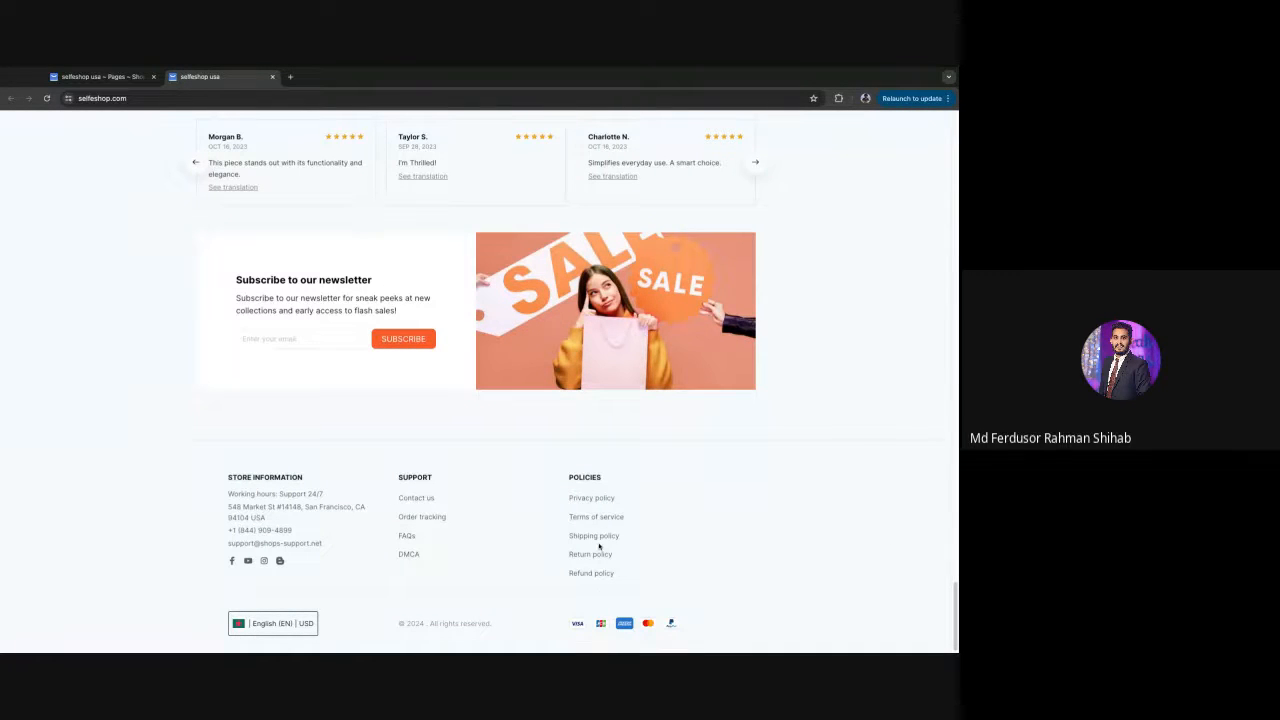
pyautogui.scroll(3, 600, 546)
pyautogui.scroll(-3, 610, 600)
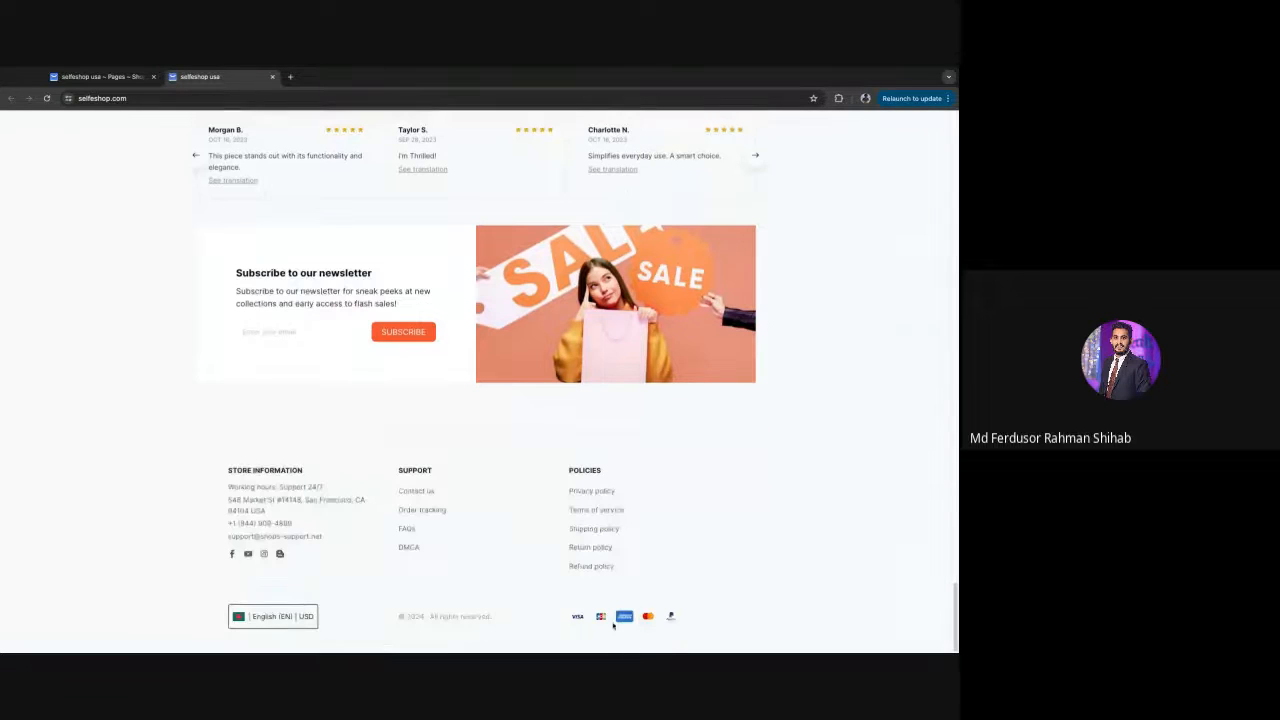
# - Open the Shipping Policy page from the footer and read its introduction and the order processing times
pyautogui.click(588, 530)
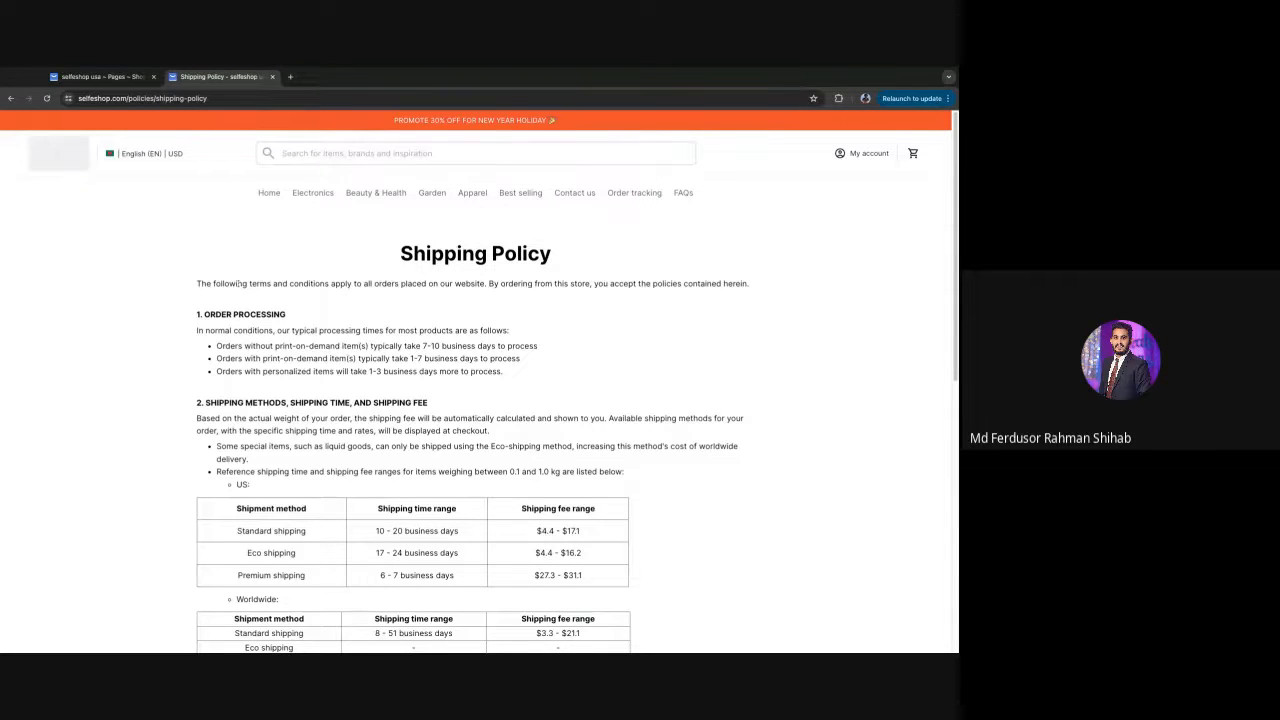
pyautogui.moveTo(237, 284); pyautogui.dragTo(484, 284)
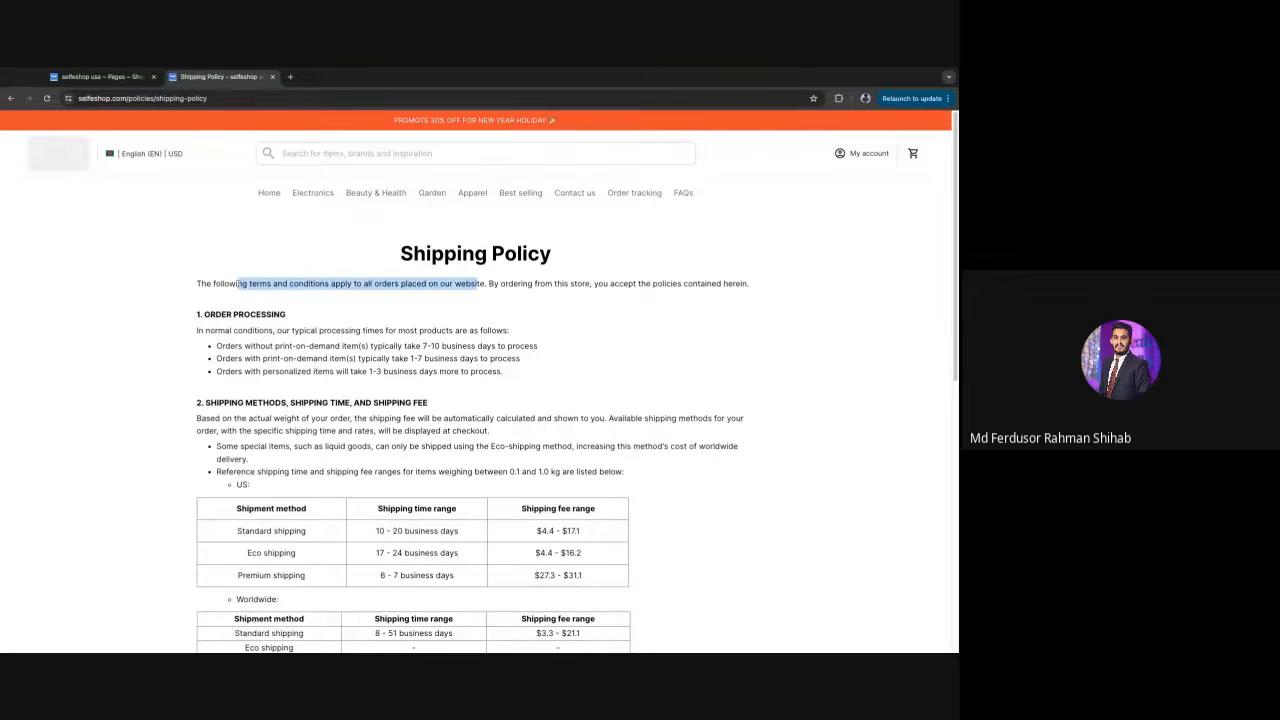
pyautogui.click(460, 268)
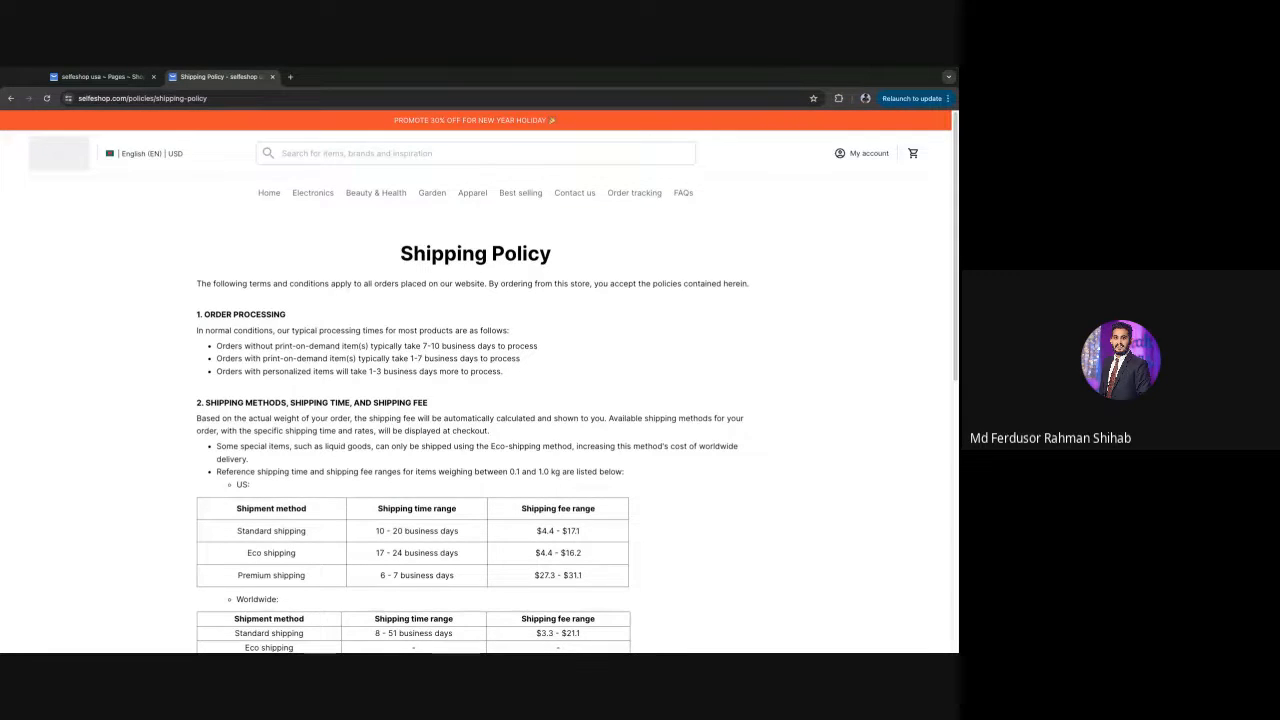
pyautogui.scroll(-1, 467, 379)
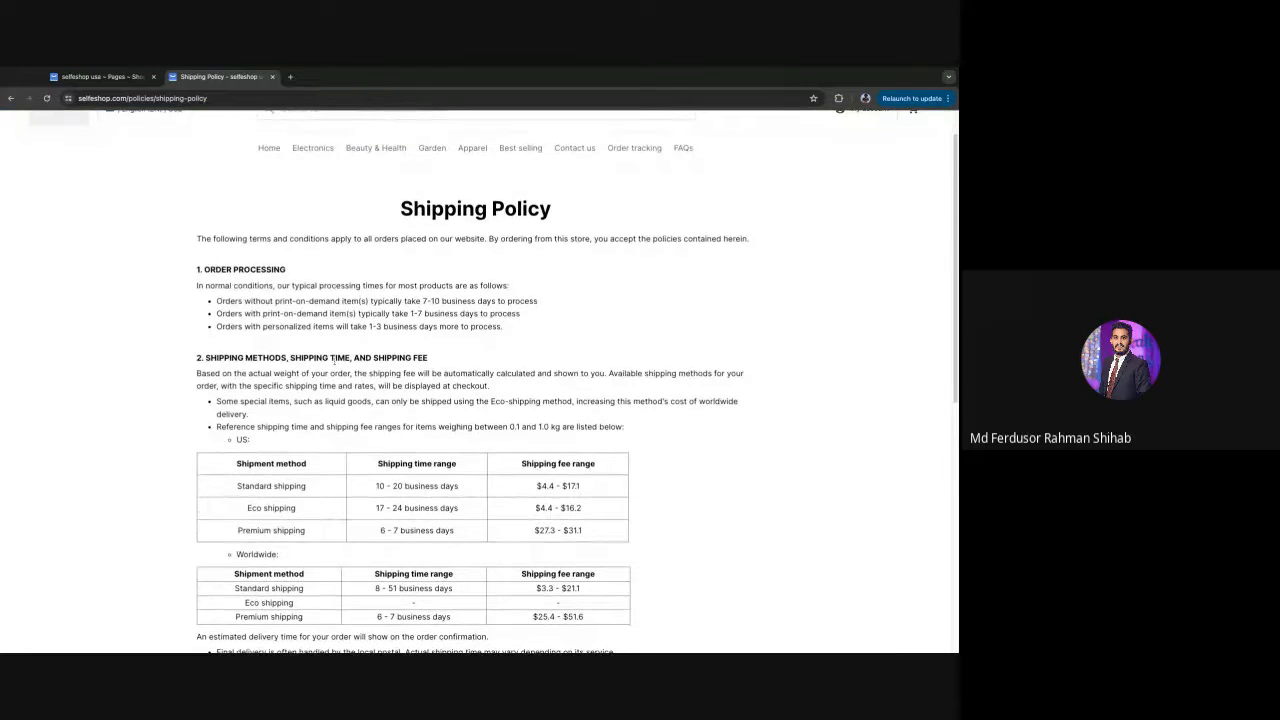
pyautogui.moveTo(241, 301); pyautogui.dragTo(286, 301)
pyautogui.click(414, 312)
pyautogui.moveTo(434, 301); pyautogui.dragTo(538, 301)
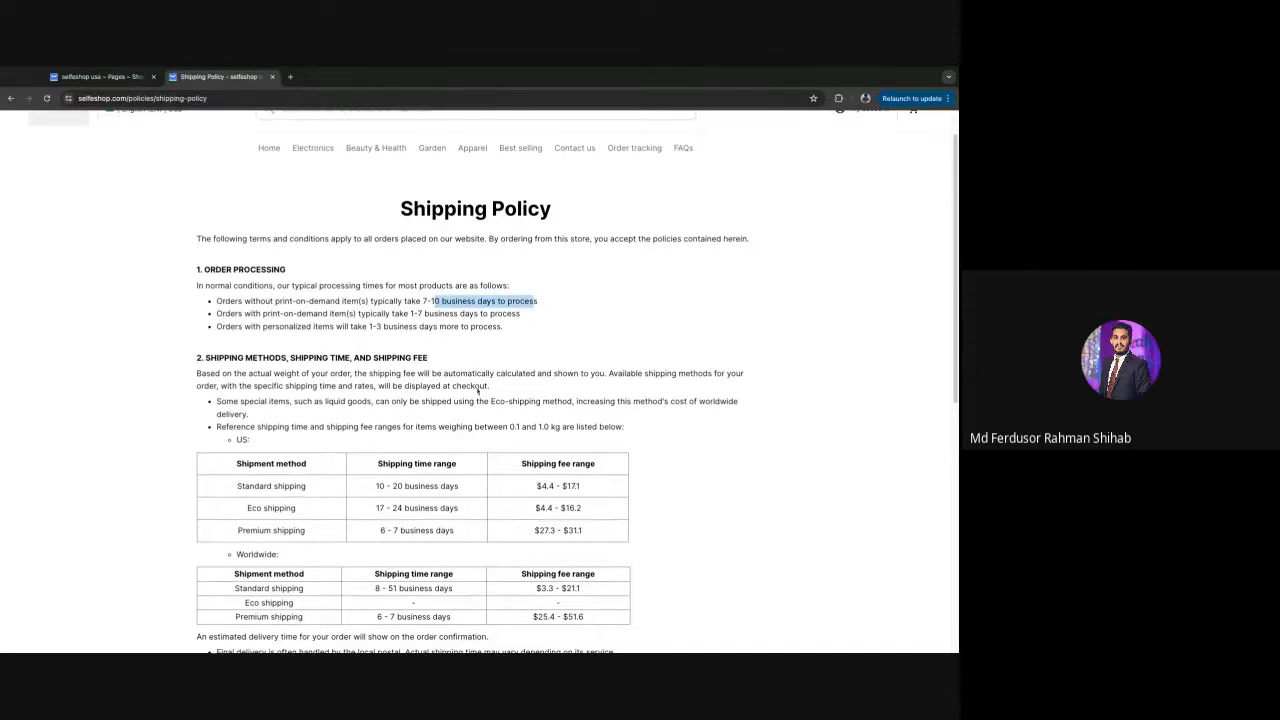
pyautogui.moveTo(329, 313); pyautogui.dragTo(392, 313)
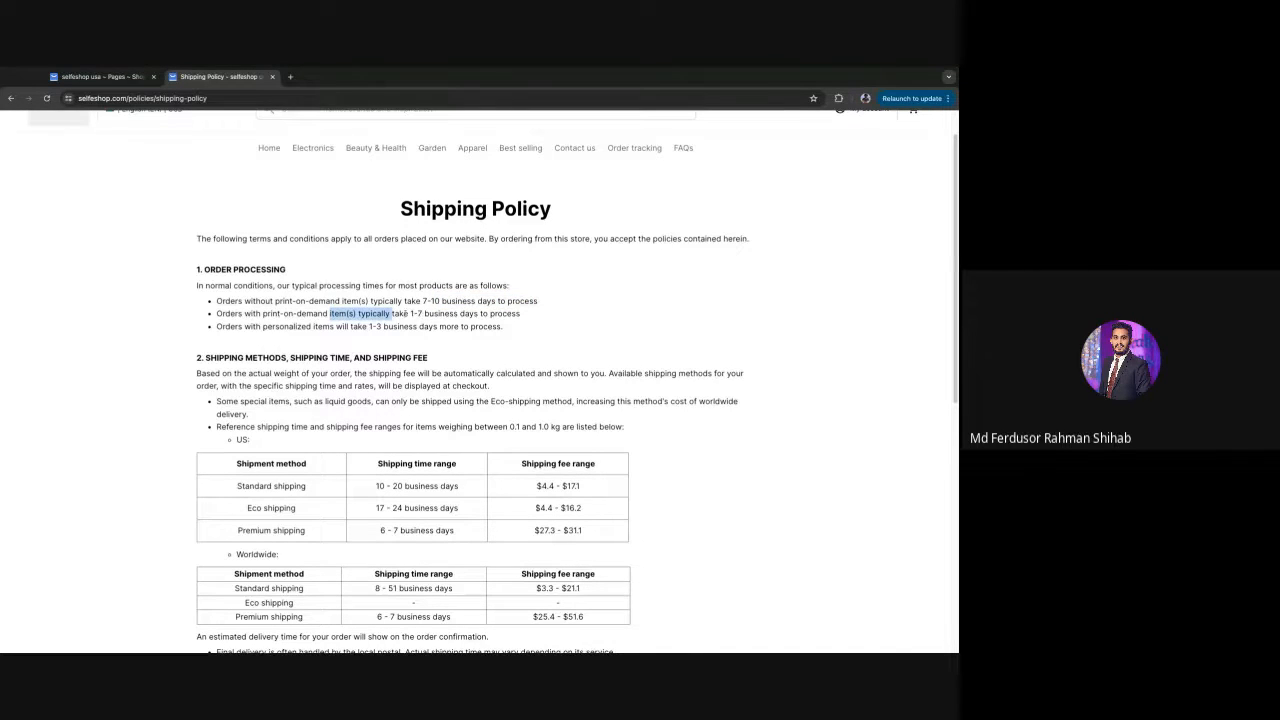
pyautogui.moveTo(277, 313); pyautogui.dragTo(356, 313)
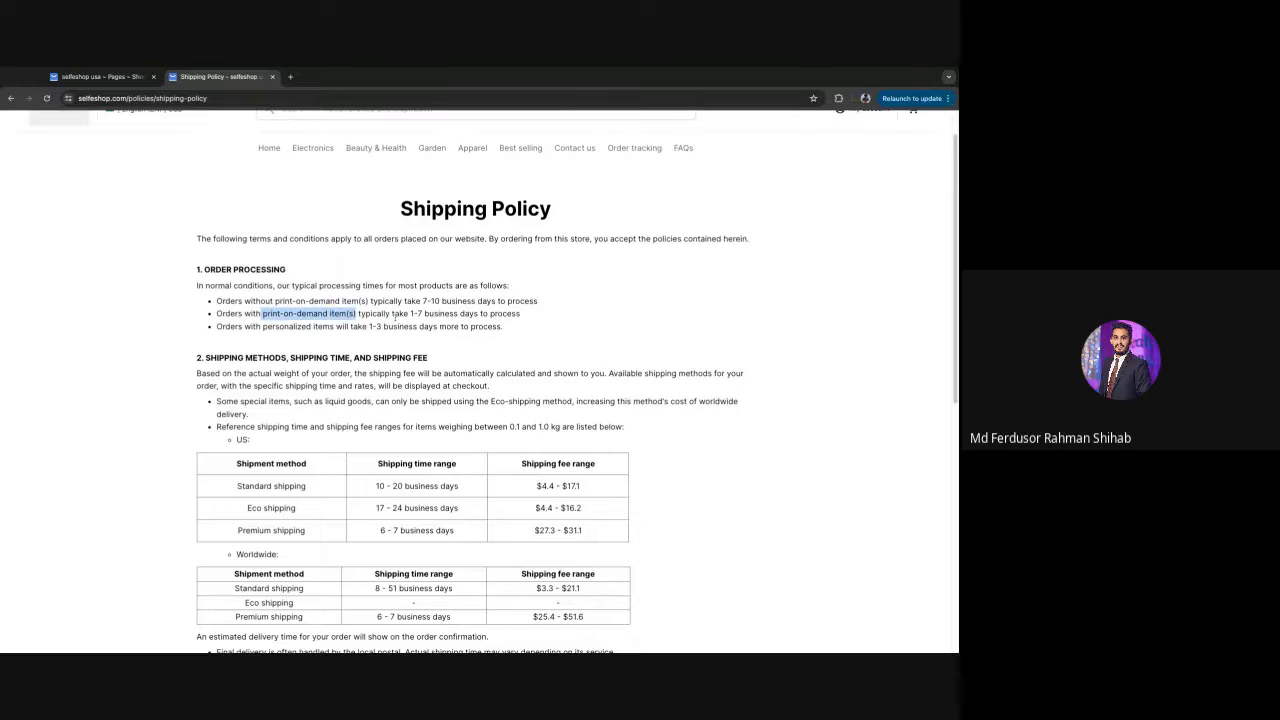
pyautogui.moveTo(434, 313); pyautogui.dragTo(393, 313)
# - Read the US shipping methods, time ranges and fees in the Shipping Policy, and skim the remaining sections to the footer
pyautogui.scroll(-3, 522, 376)
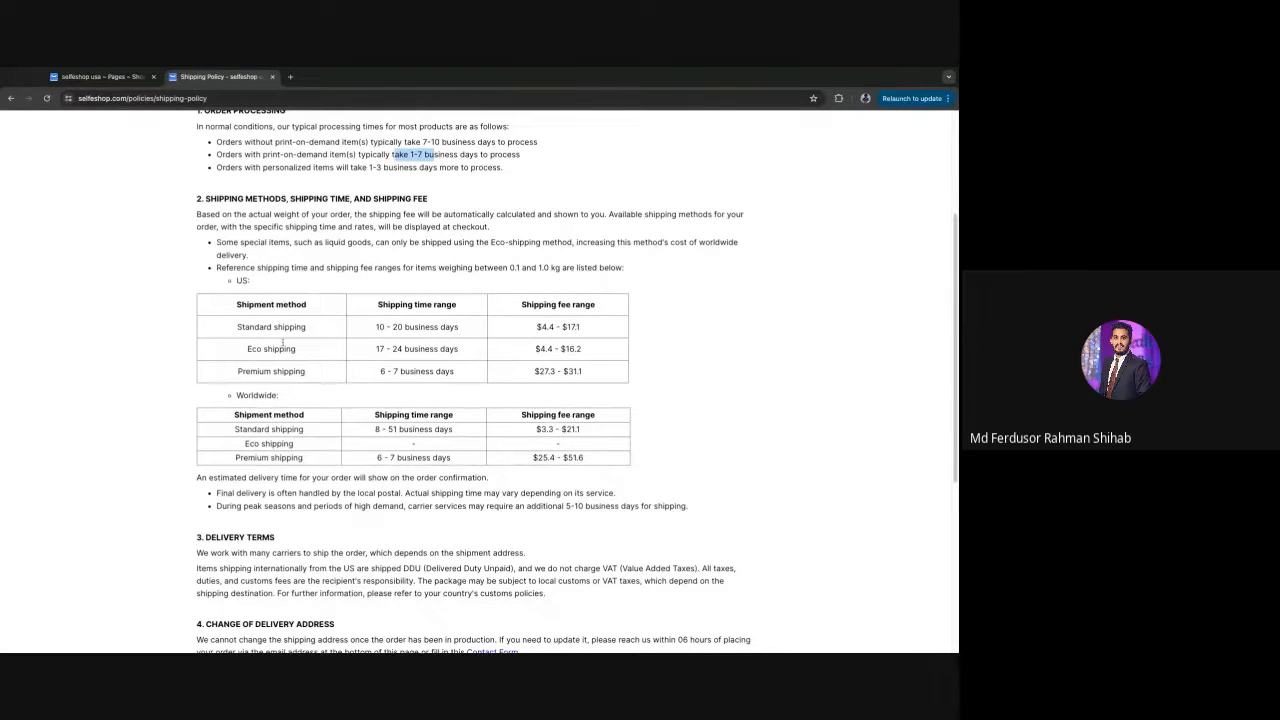
pyautogui.moveTo(240, 326); pyautogui.dragTo(428, 327)
pyautogui.click(533, 327)
pyautogui.moveTo(533, 327); pyautogui.dragTo(458, 372)
pyautogui.scroll(-4, 533, 421)
pyautogui.scroll(3, 533, 421)
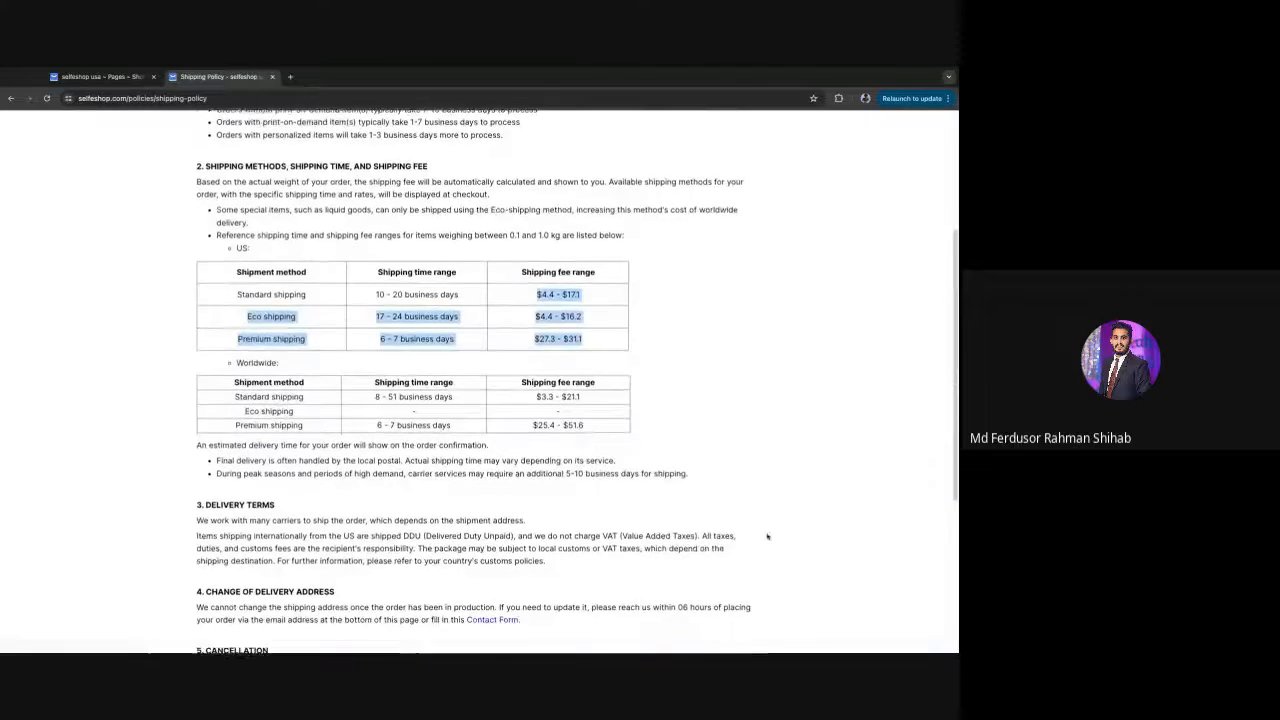
pyautogui.scroll(-3, 697, 594)
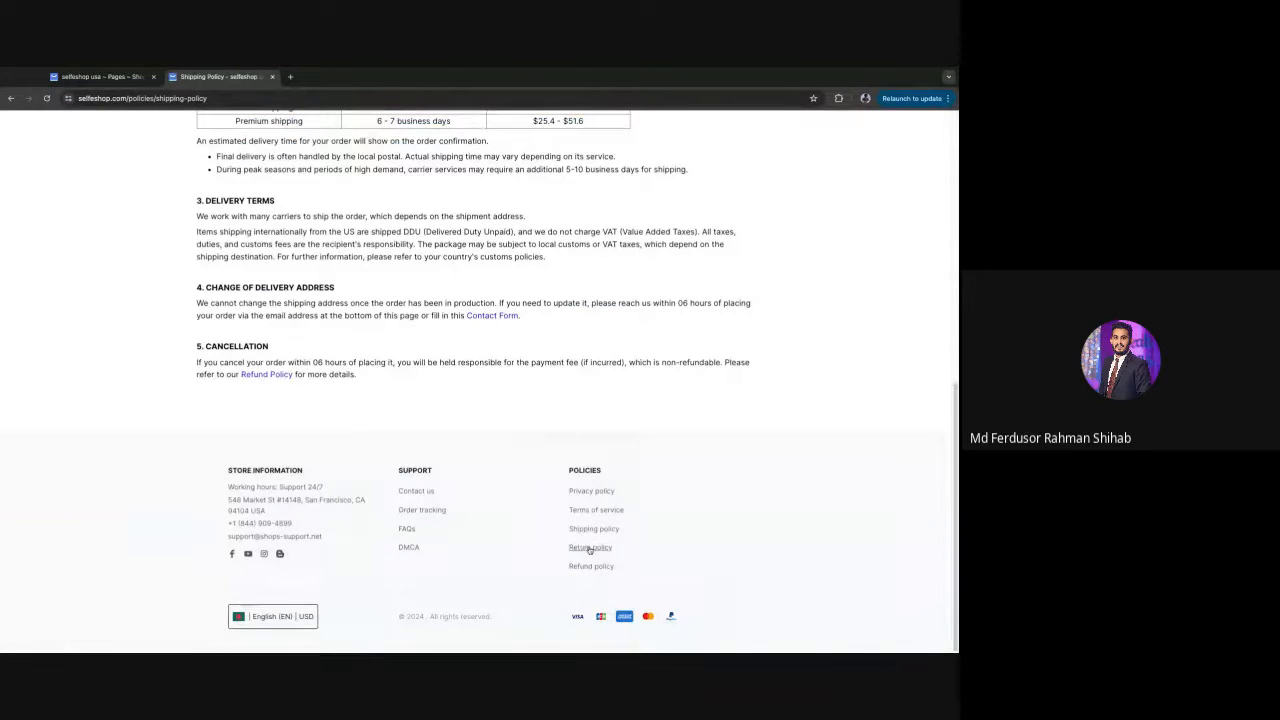
# - View the store's Return Policy, then open the Refund Policy and read its order adjustment/cancellation and replacement and refund sections
pyautogui.click(590, 548)
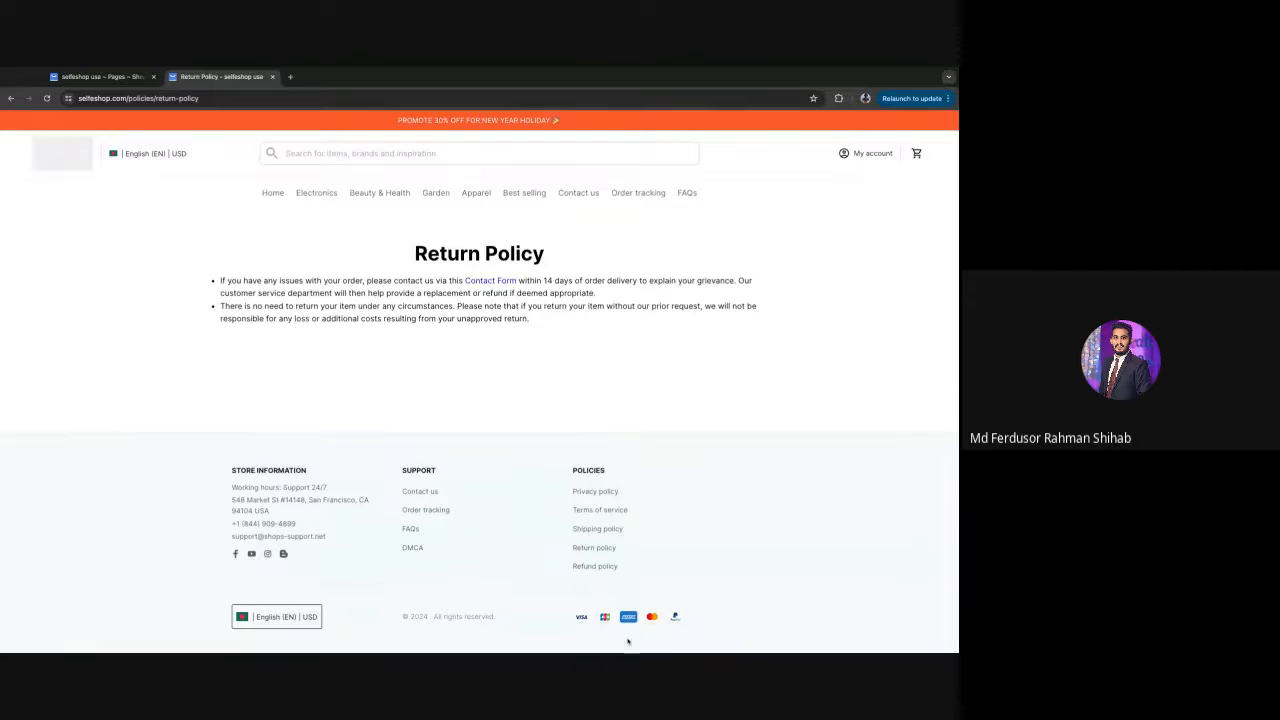
pyautogui.click(604, 568)
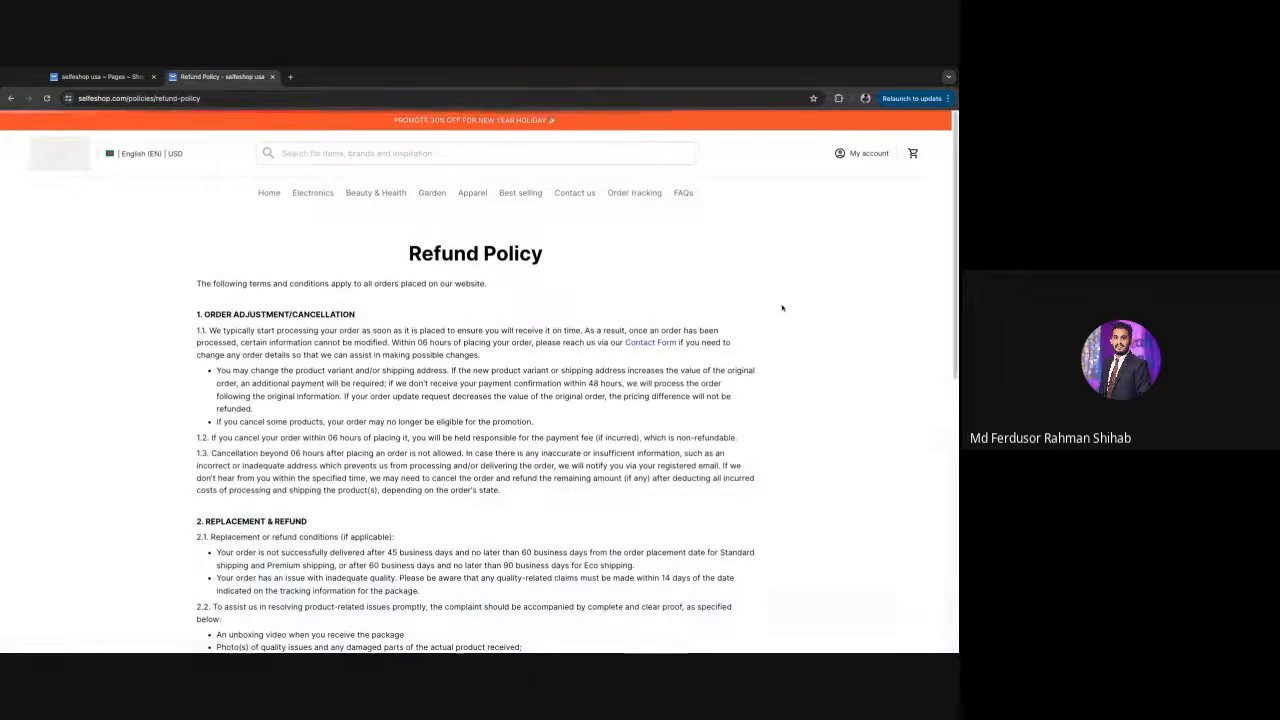
pyautogui.scroll(-1, 463, 240)
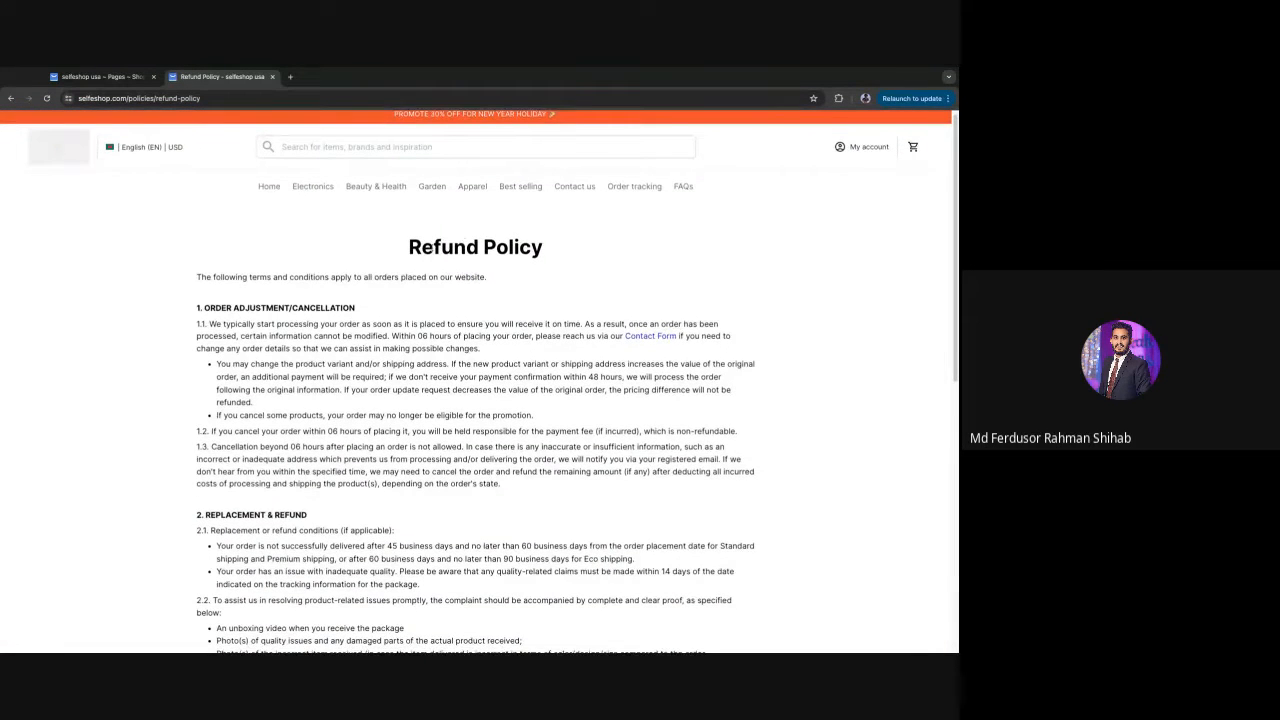
pyautogui.moveTo(432, 247); pyautogui.dragTo(520, 248)
pyautogui.scroll(-2, 261, 246)
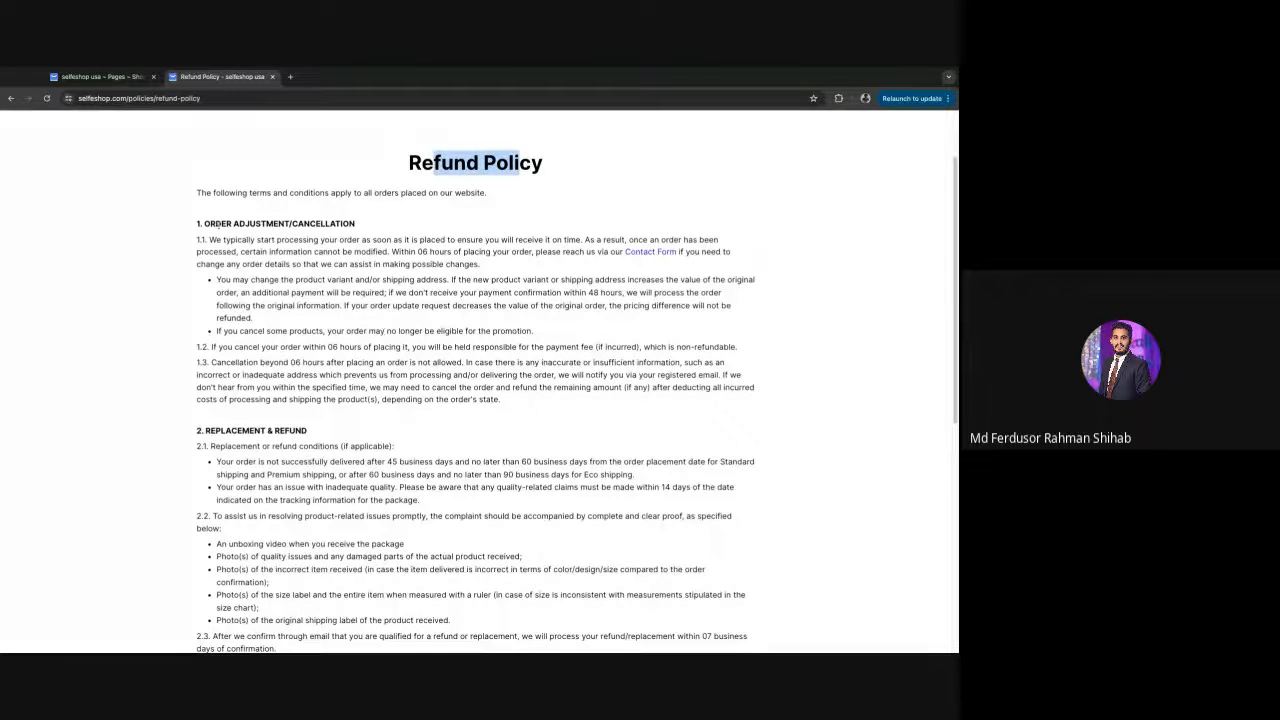
pyautogui.moveTo(218, 225)
pyautogui.mouseDown()
pyautogui.moveTo(246, 225)
pyautogui.moveTo(196, 224)
pyautogui.mouseUp()
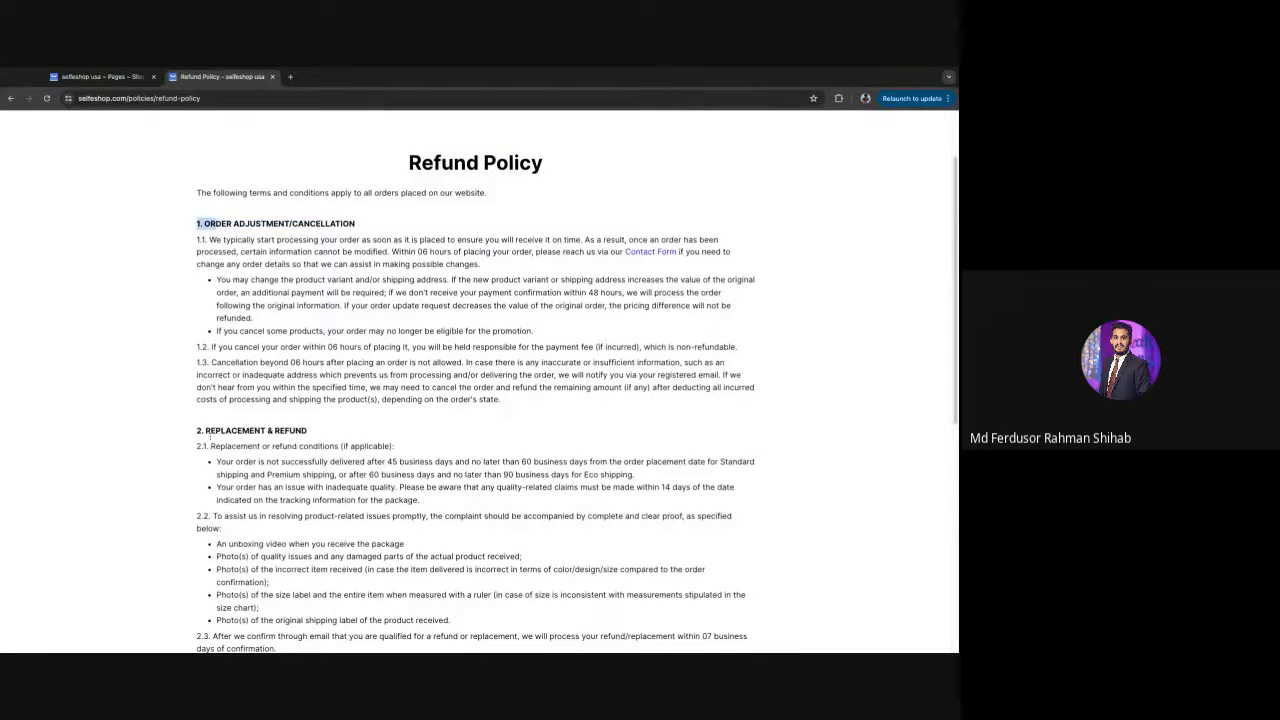
pyautogui.moveTo(206, 431); pyautogui.dragTo(307, 431)
pyautogui.scroll(-4, 307, 431)
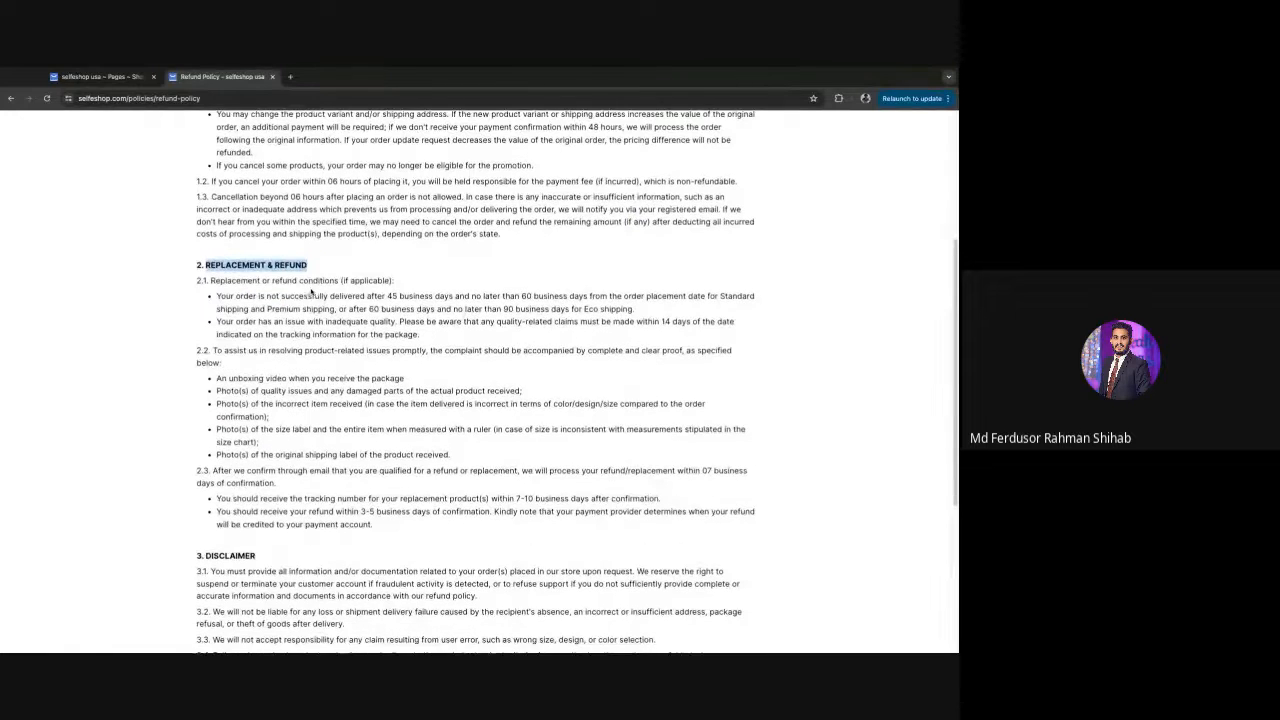
# - Read the Refund Policy's replacement conditions, required proof, processing times and disclaimer, and skim the whole page again down to the footer
pyautogui.moveTo(246, 296); pyautogui.dragTo(733, 296)
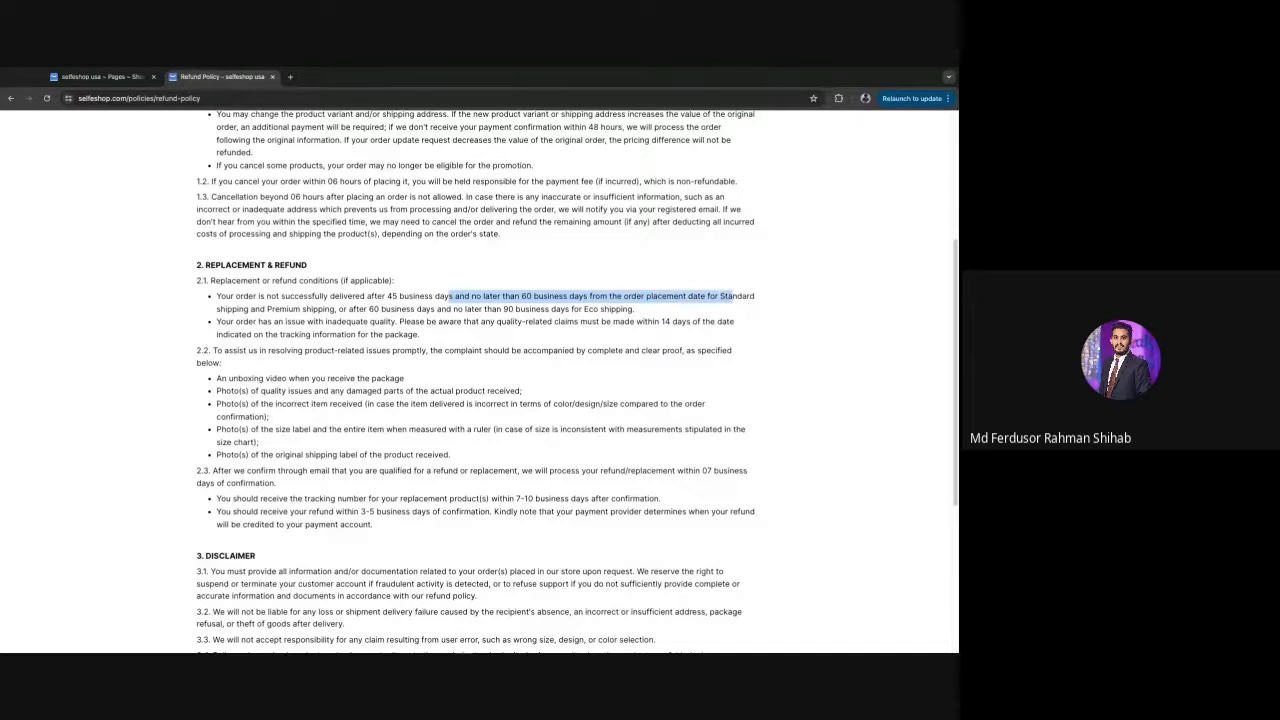
pyautogui.moveTo(258, 309); pyautogui.dragTo(333, 309)
pyautogui.moveTo(197, 350); pyautogui.dragTo(288, 350)
pyautogui.scroll(-3, 565, 399)
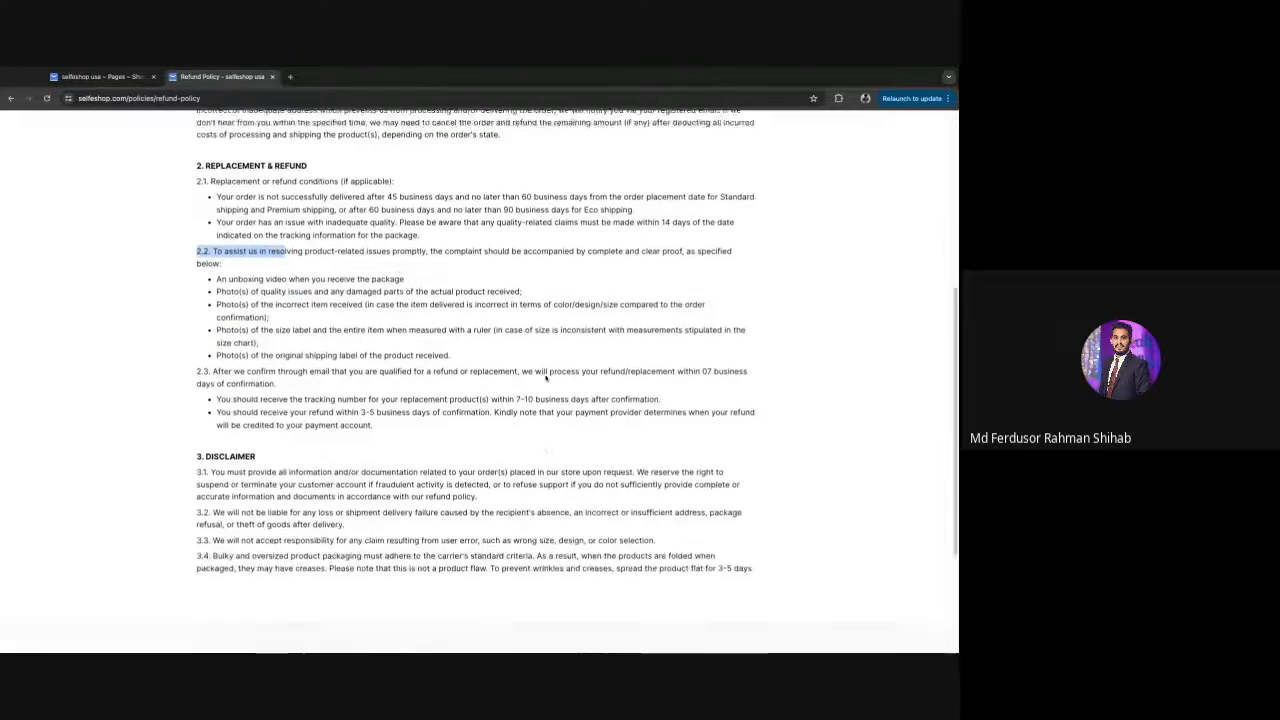
pyautogui.scroll(1, 565, 398)
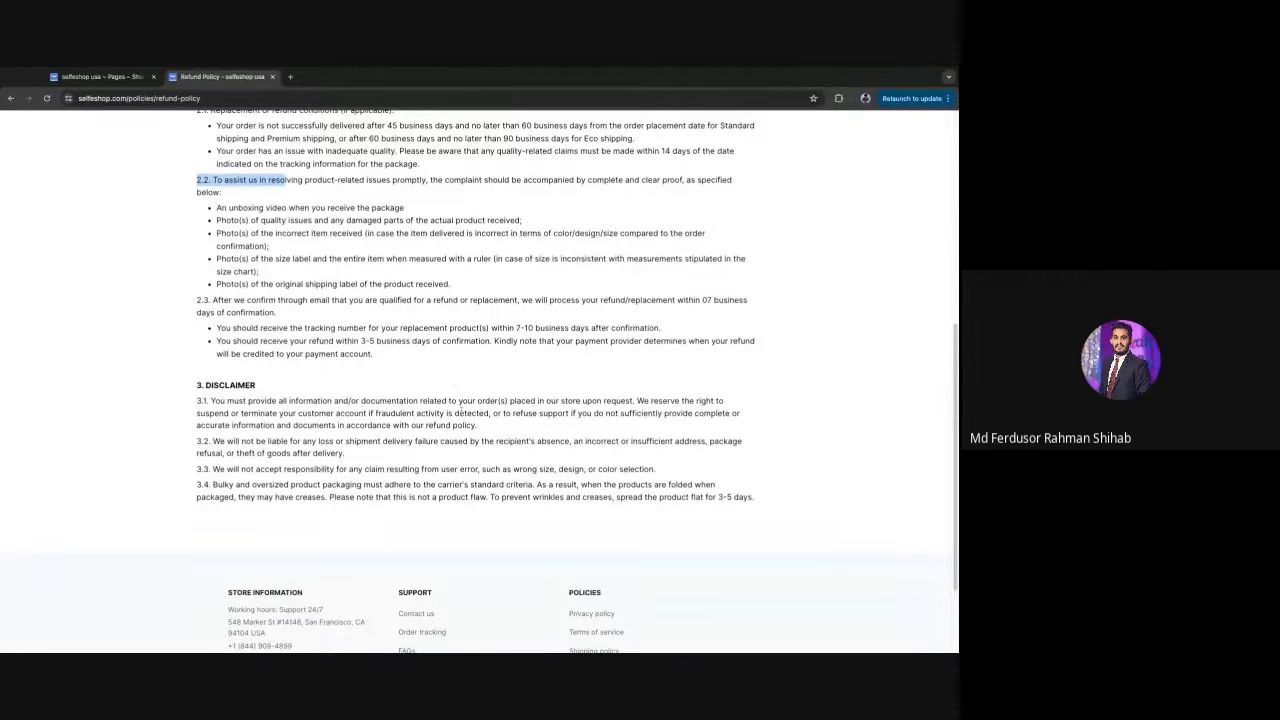
pyautogui.scroll(3, 686, 520)
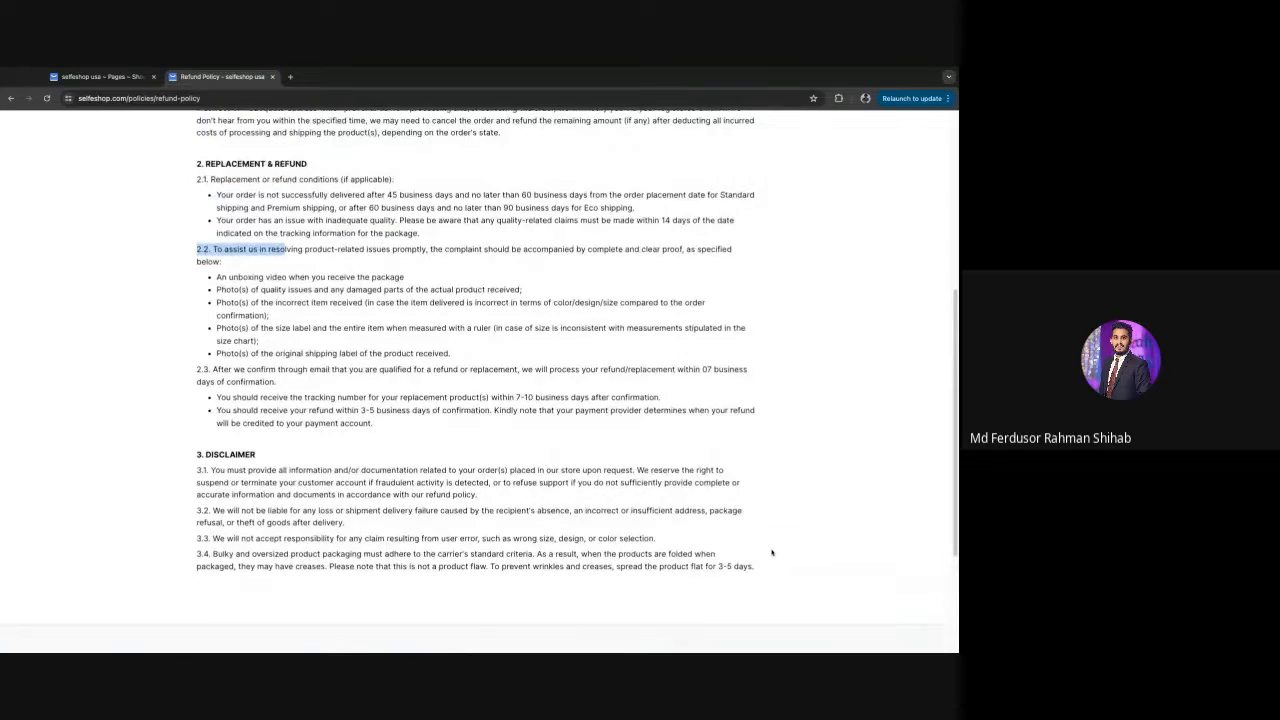
pyautogui.scroll(4, 600, 470)
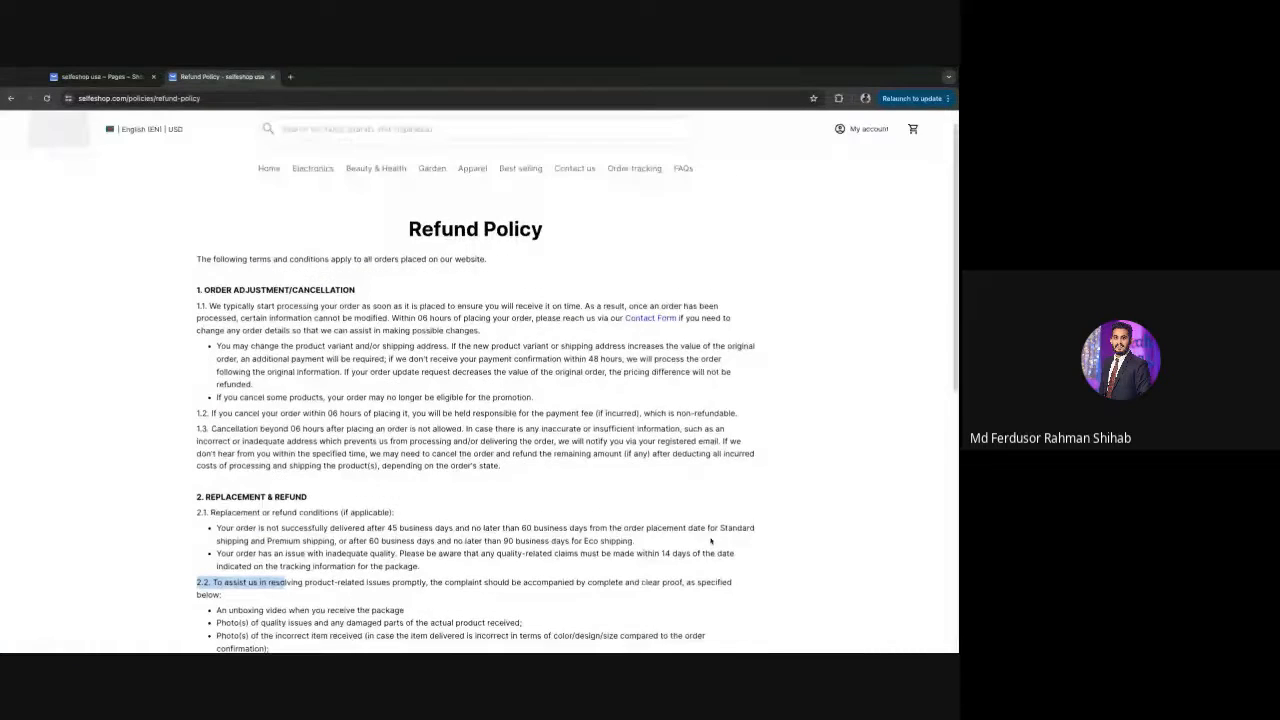
pyautogui.scroll(-5, 547, 404)
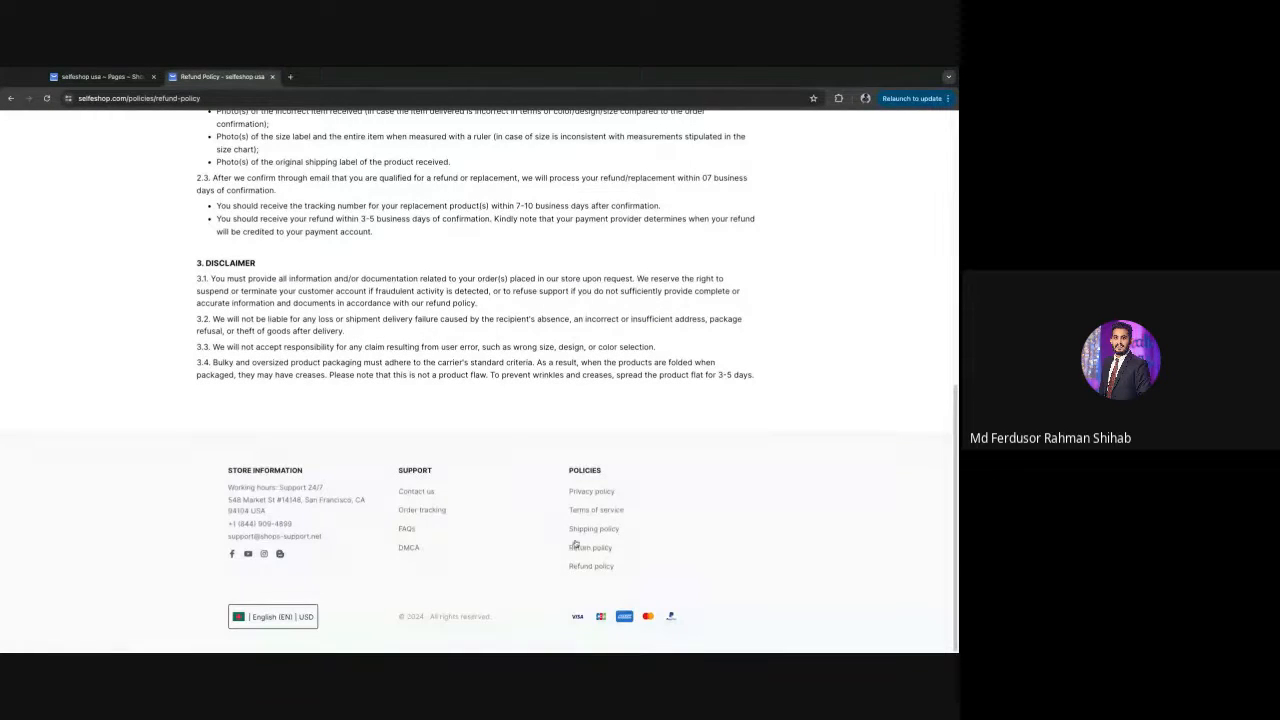
# - Open the store's FAQs page from the footer and look through its list of questions
pyautogui.click(408, 533)
pyautogui.click(407, 530)
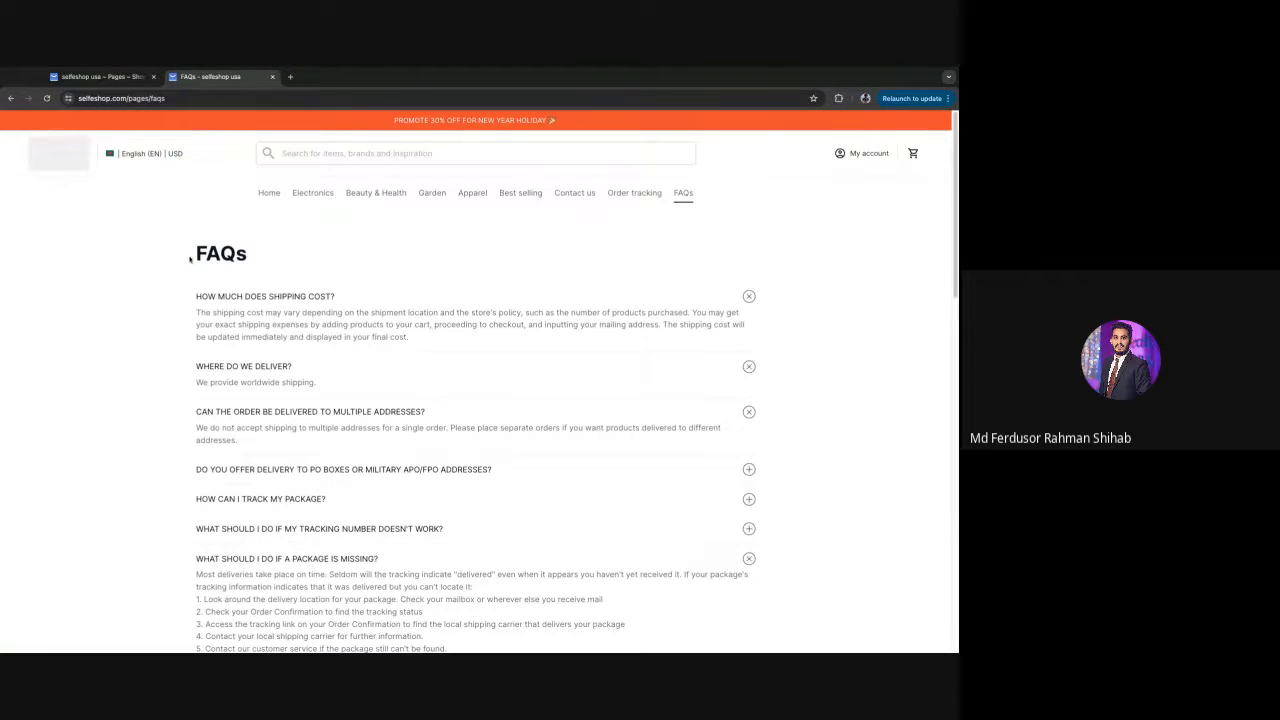
pyautogui.moveTo(186, 254); pyautogui.dragTo(248, 256)
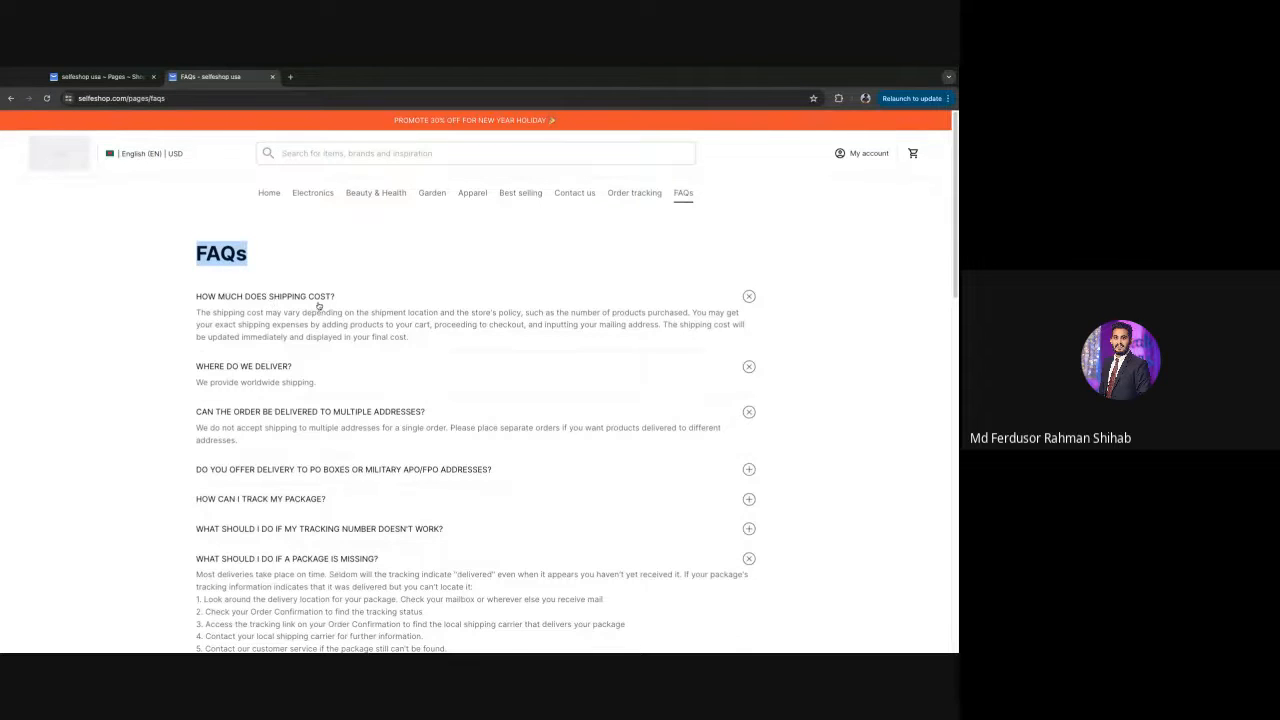
pyautogui.scroll(-2, 423, 338)
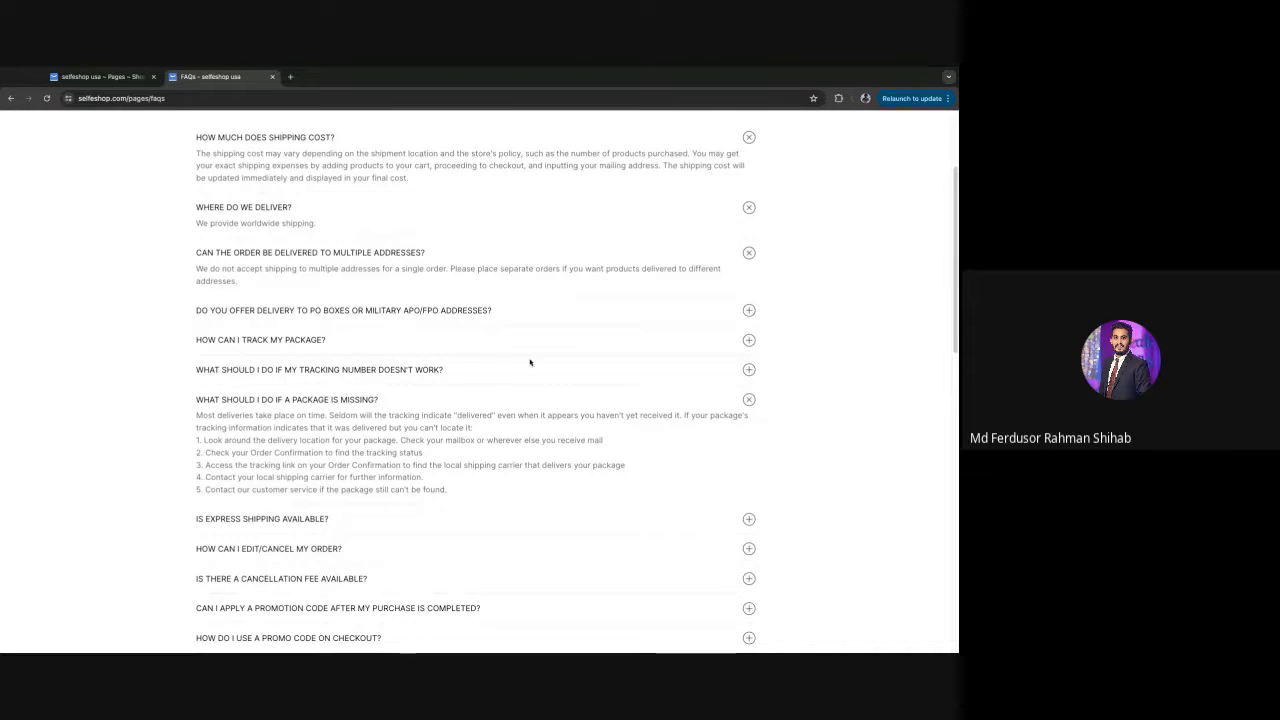
pyautogui.scroll(-5, 529, 363)
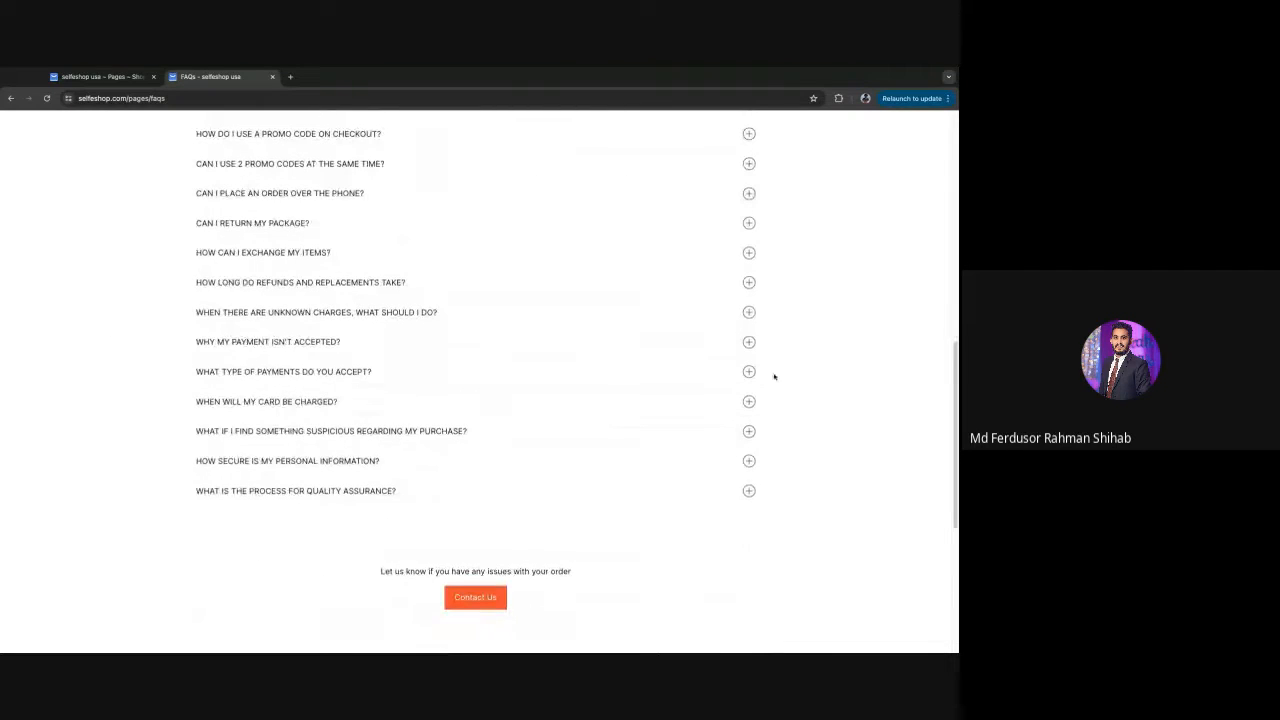
# - Expand the FAQ answers about unknown charges, payments not being accepted and when the card is charged, and check the page's end
pyautogui.click(749, 312)
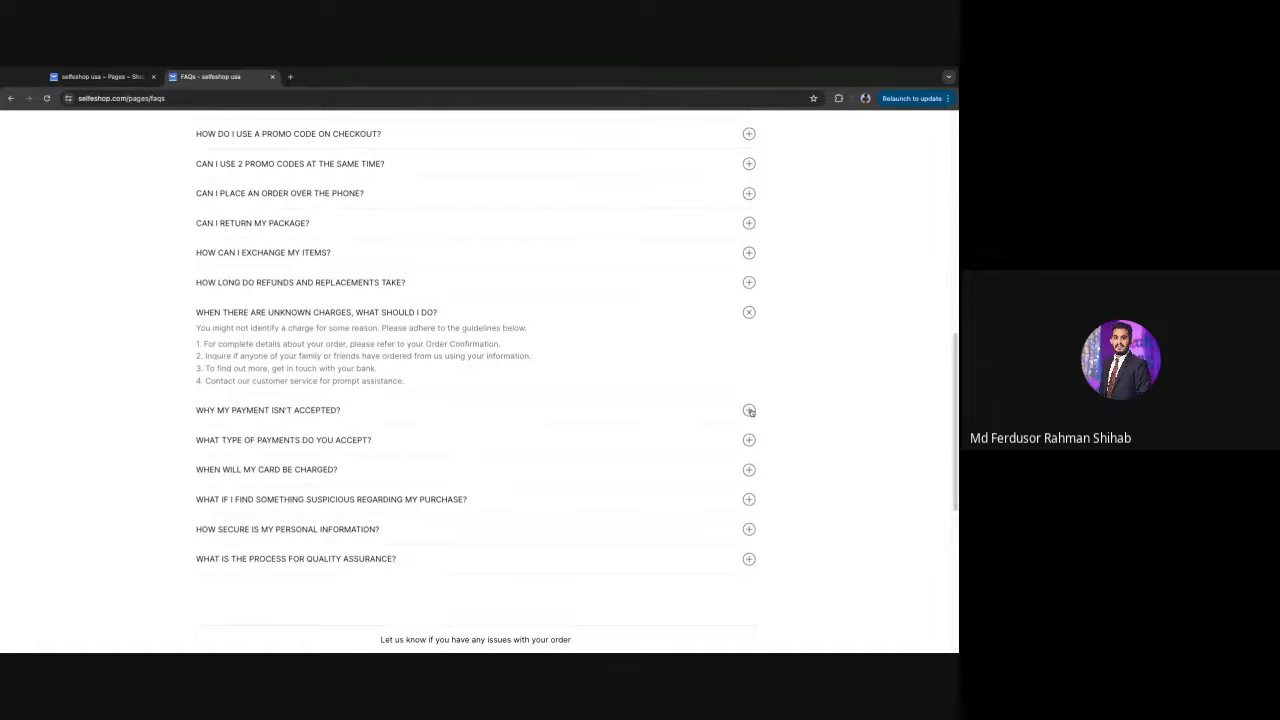
pyautogui.click(749, 410)
pyautogui.scroll(-2, 430, 382)
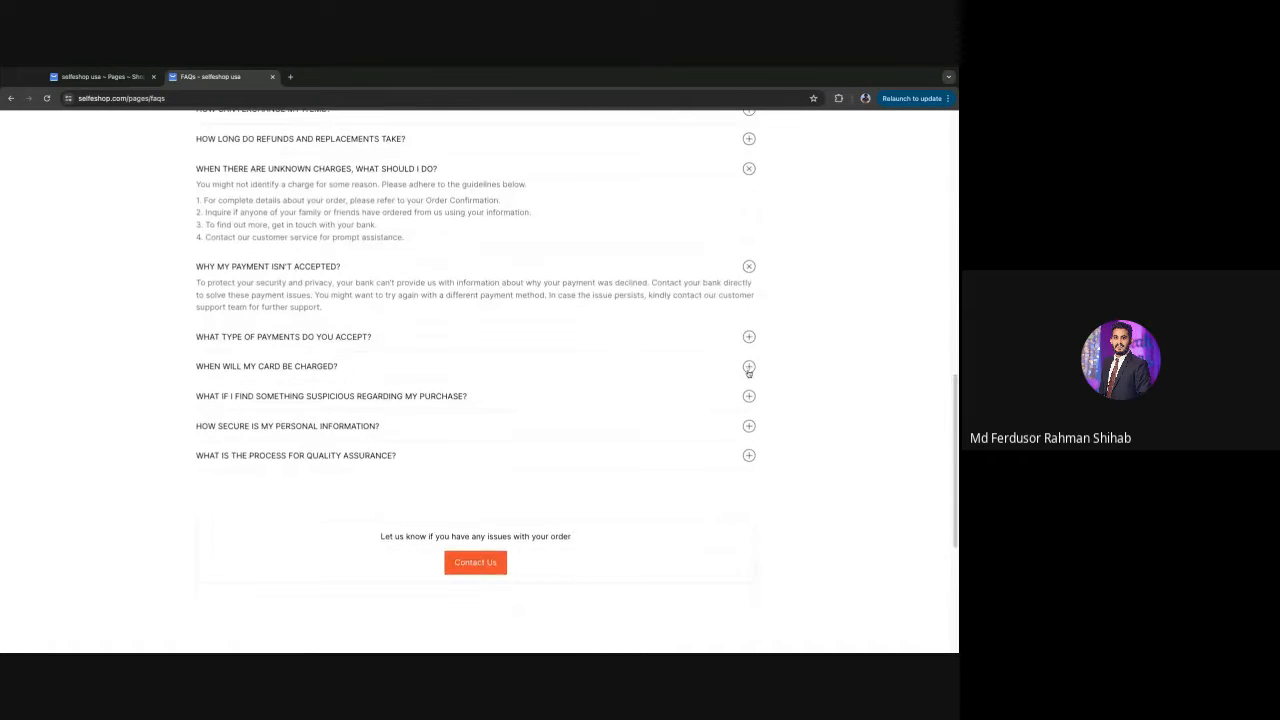
pyautogui.scroll(-4, 794, 397)
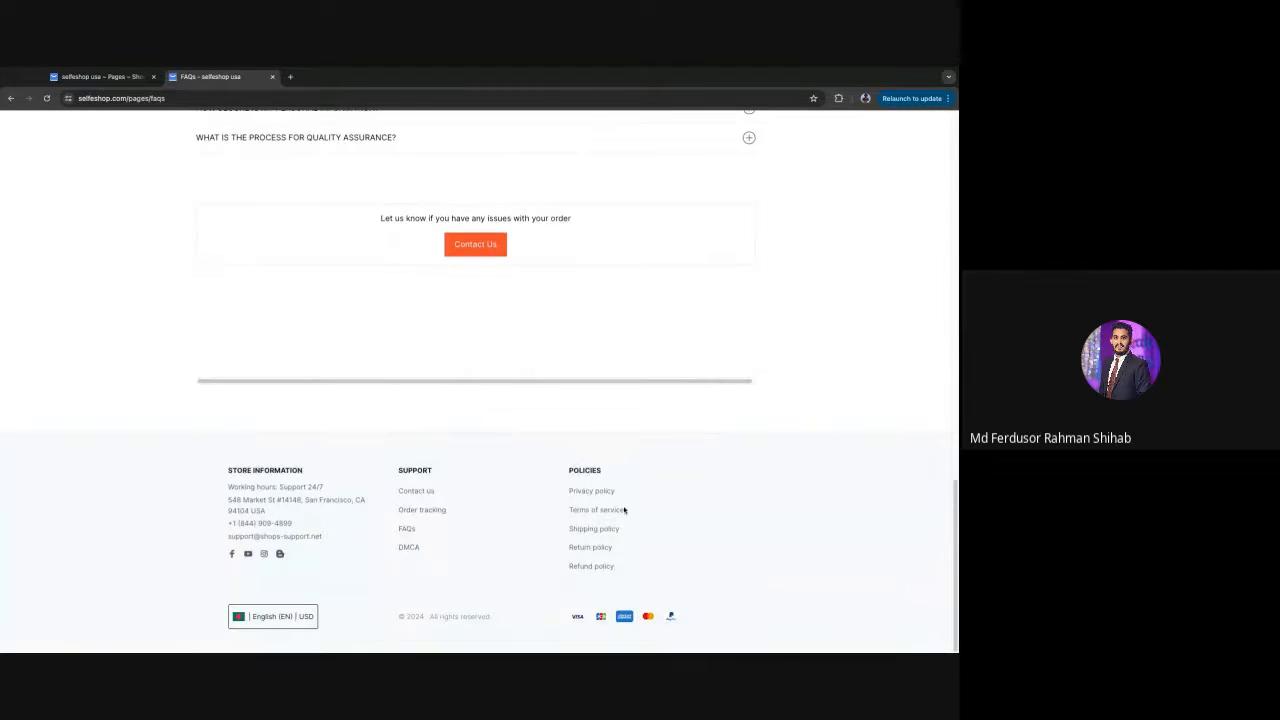
pyautogui.scroll(4, 686, 414)
# - Return to the PlusBase admin, open the online store's Design page, and review the current Trendie template, Smart Optimize options and template library
pyautogui.click(105, 76)
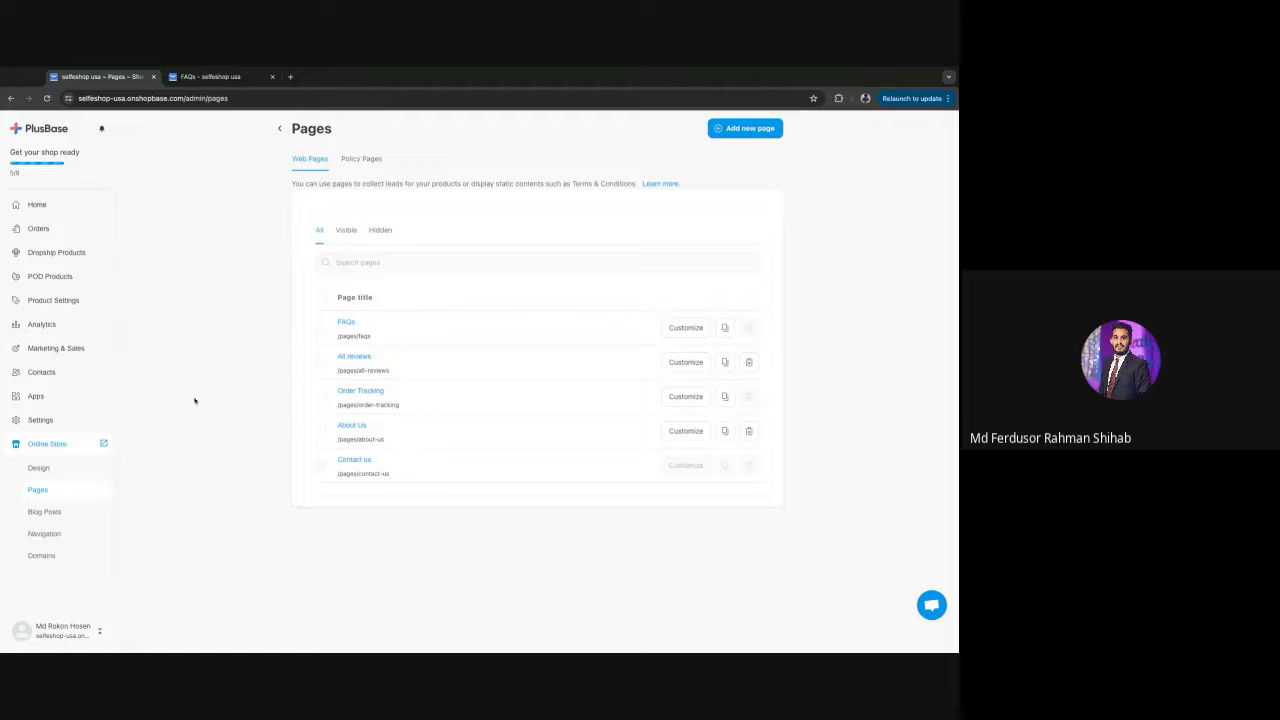
pyautogui.click(64, 476)
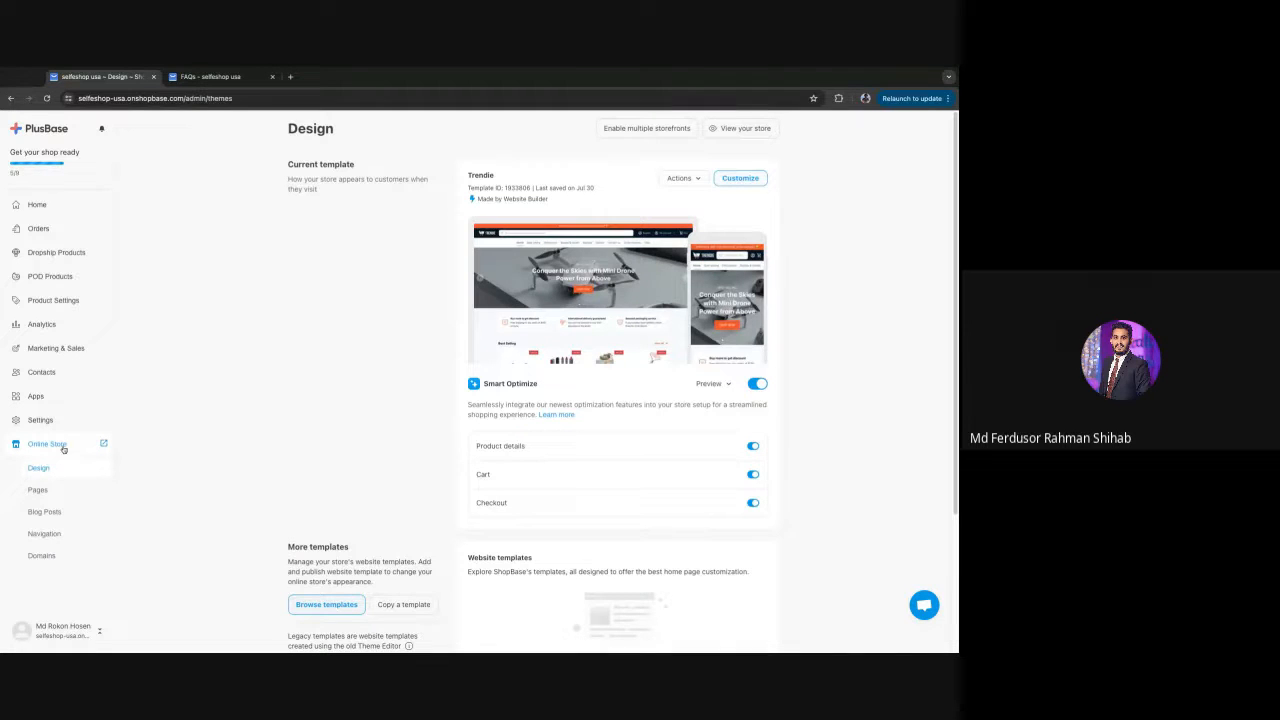
pyautogui.click(60, 216)
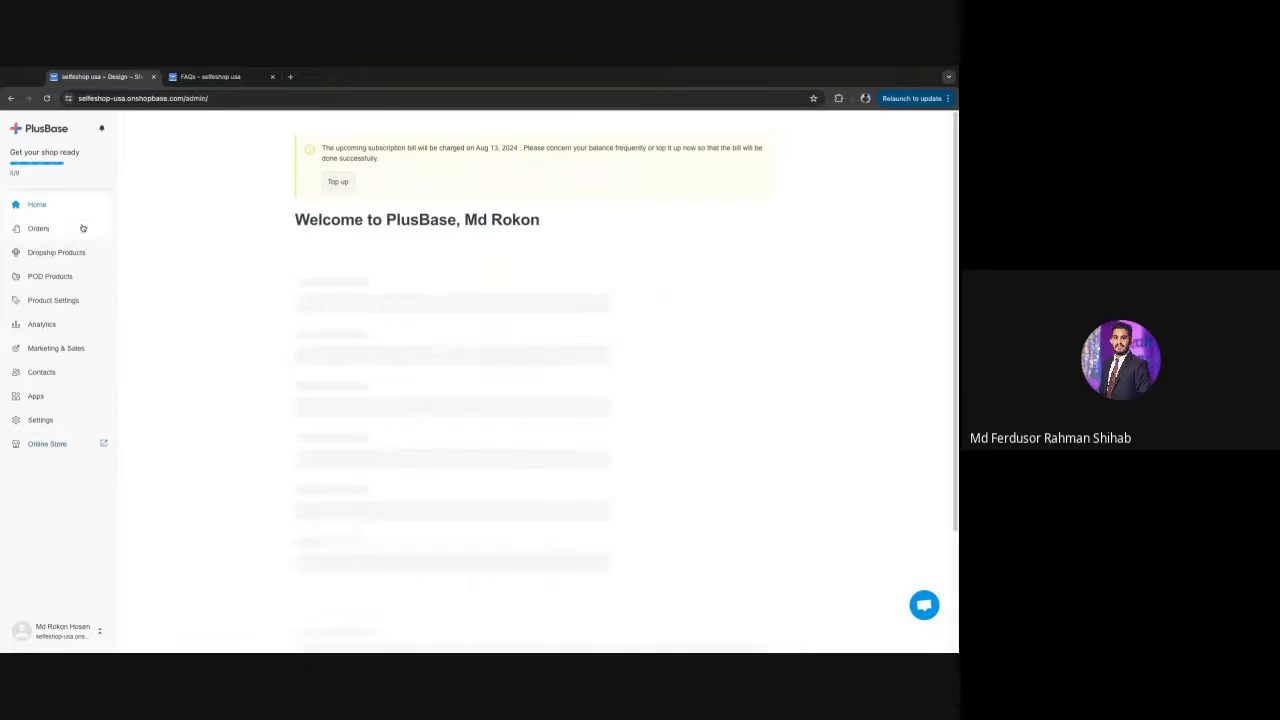
pyautogui.click(57, 444)
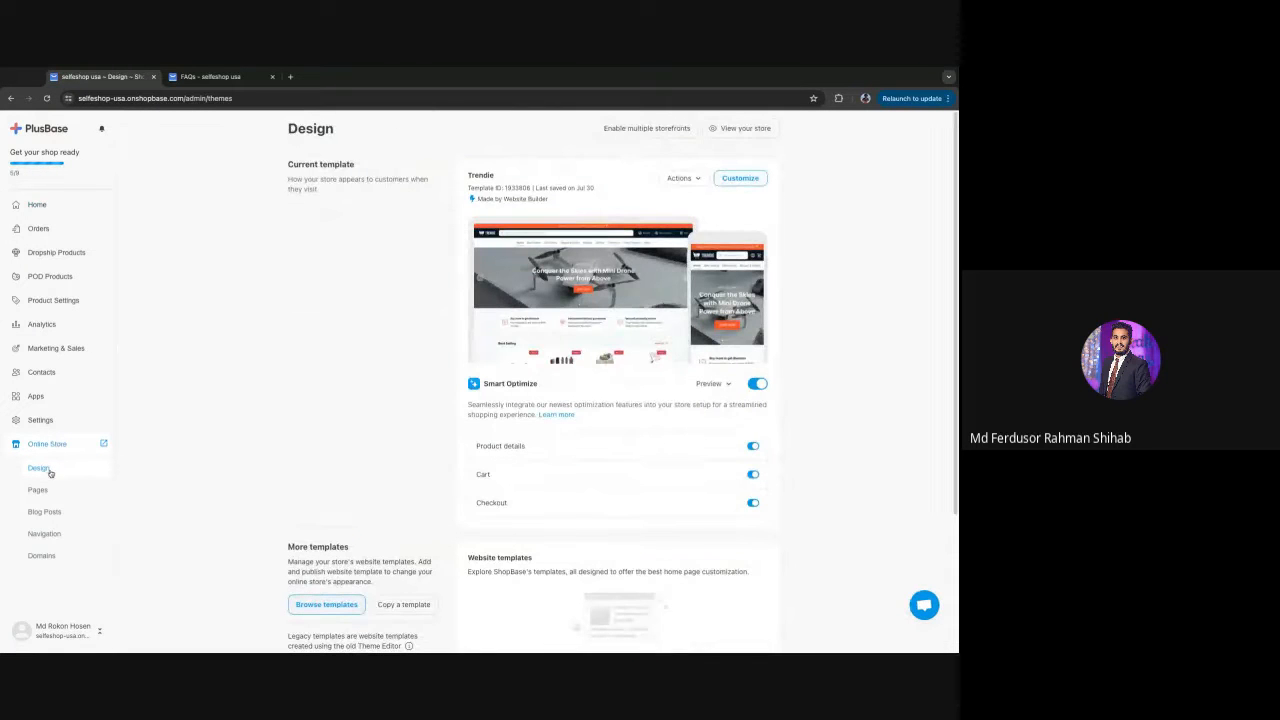
pyautogui.scroll(-2, 671, 471)
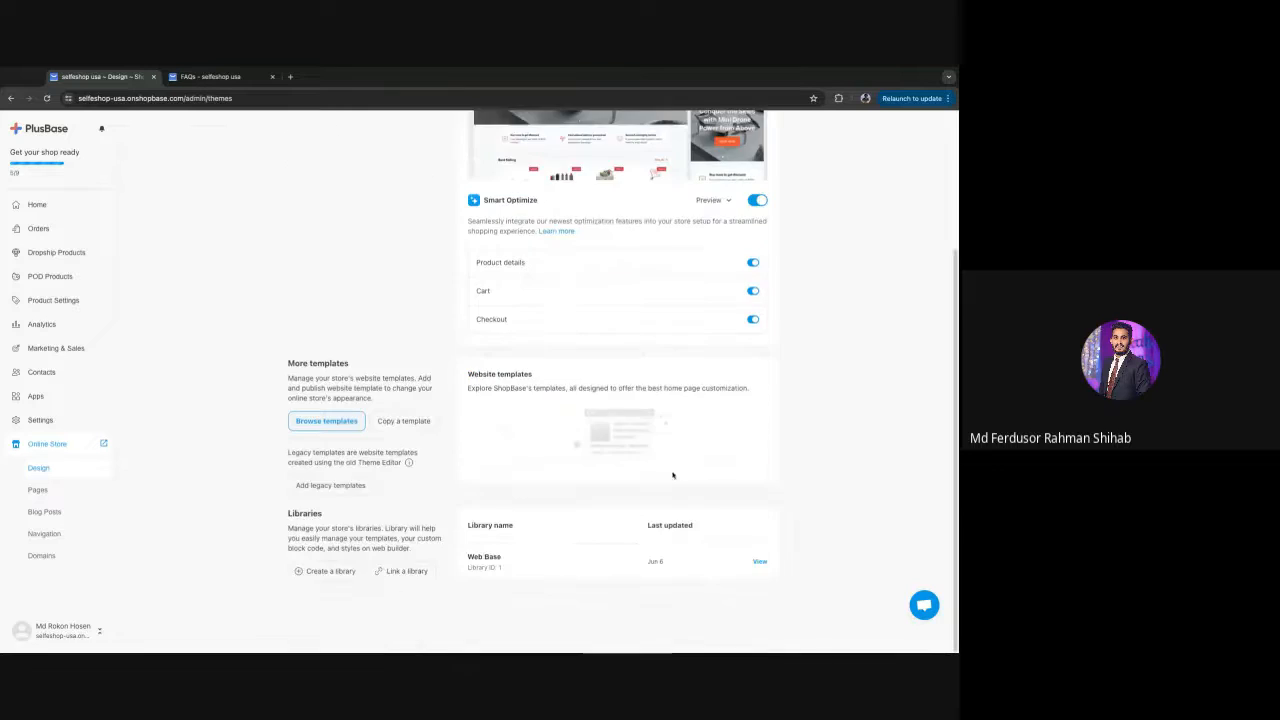
pyautogui.scroll(2, 638, 479)
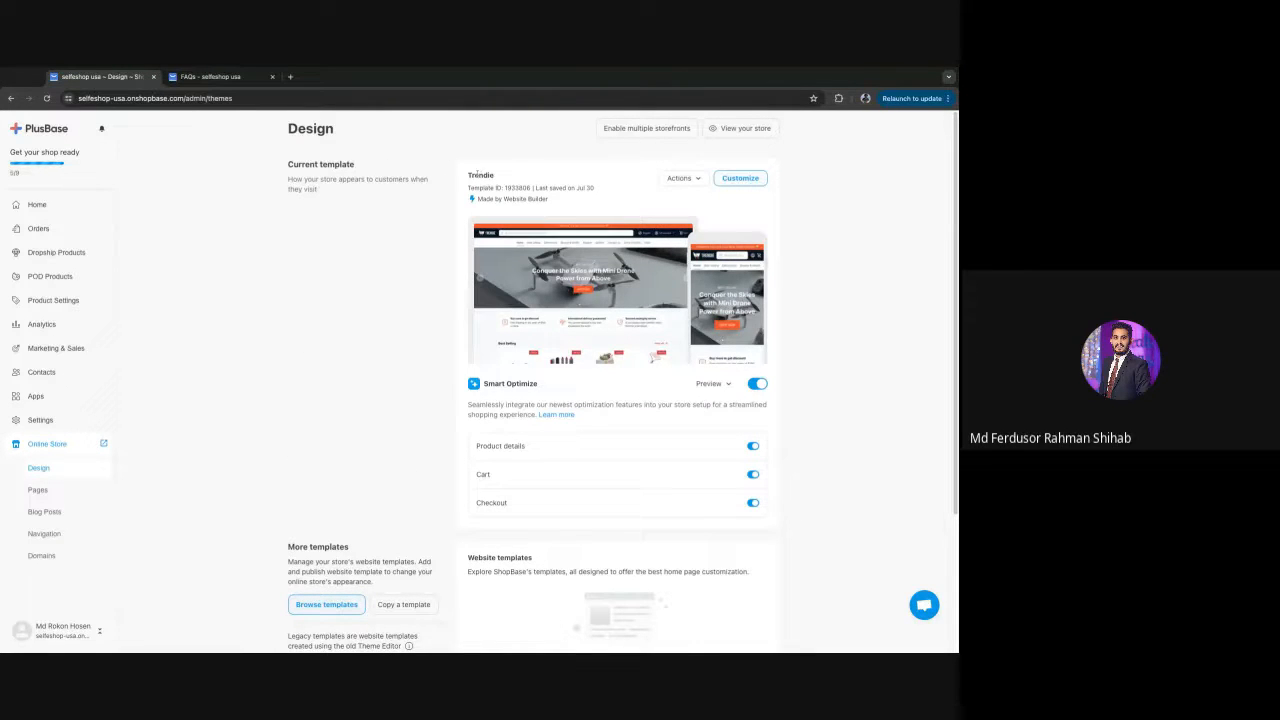
pyautogui.doubleClick(469, 176)
pyautogui.click(215, 77)
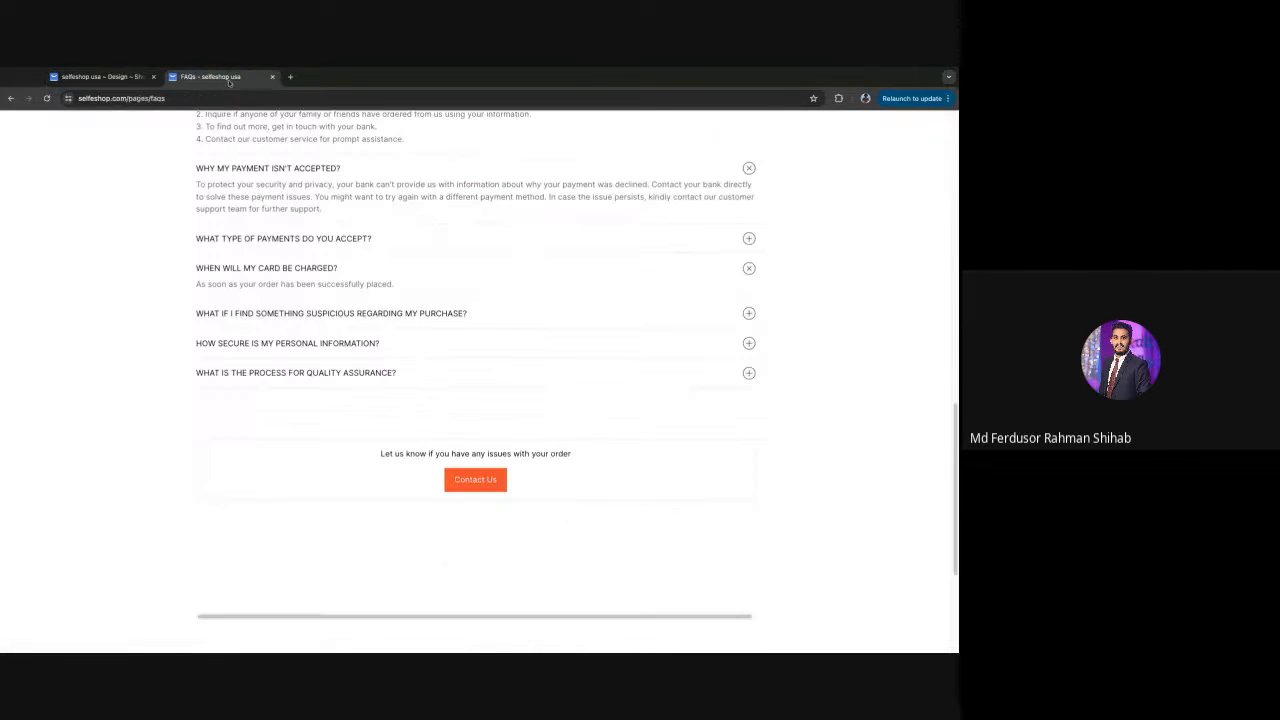
pyautogui.click(100, 76)
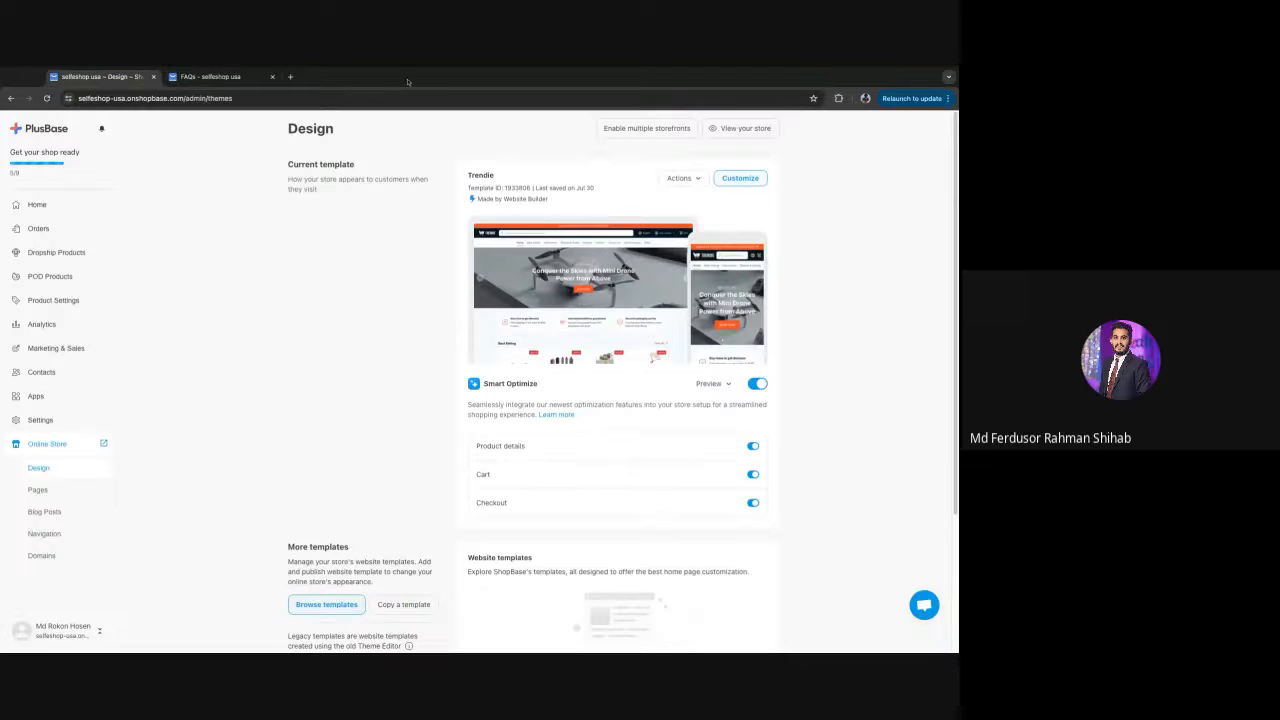
# - Open selfeshop.com in a new browser tab and look over the homepage banner, best sellers and Beauty & Health section
pyautogui.click(290, 76)
pyautogui.write('selfe')
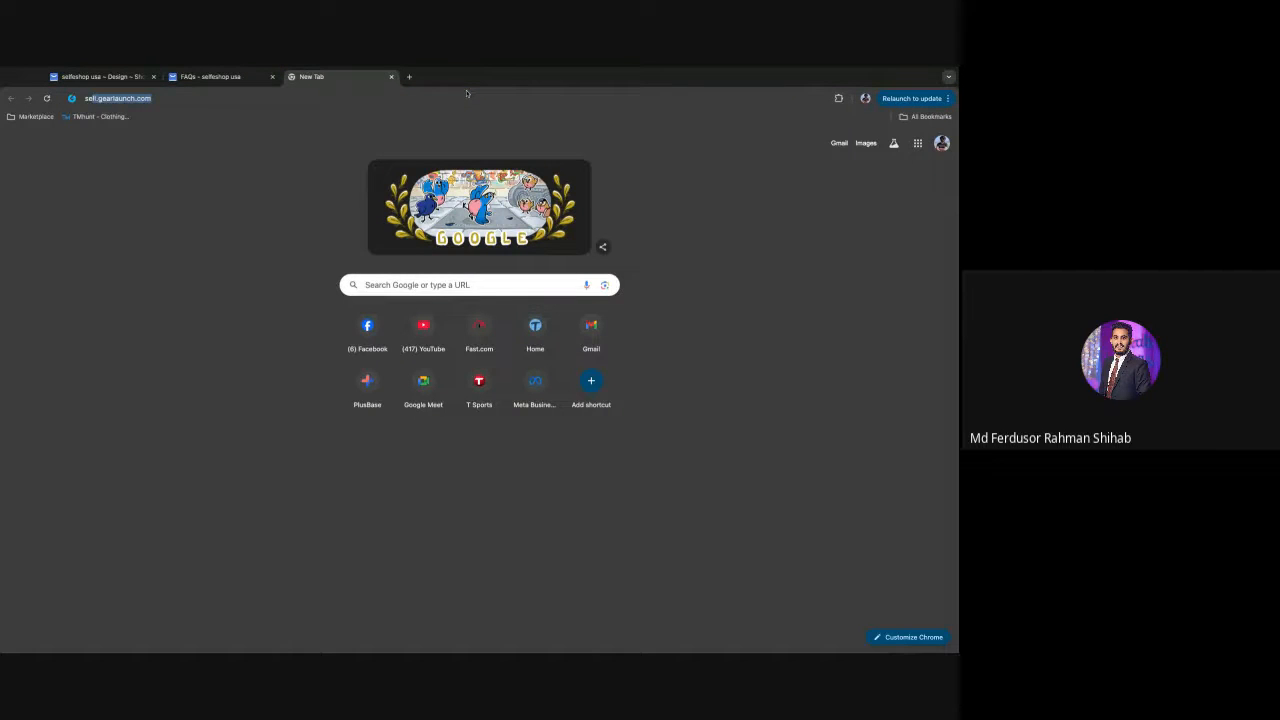
pyautogui.write('shop')
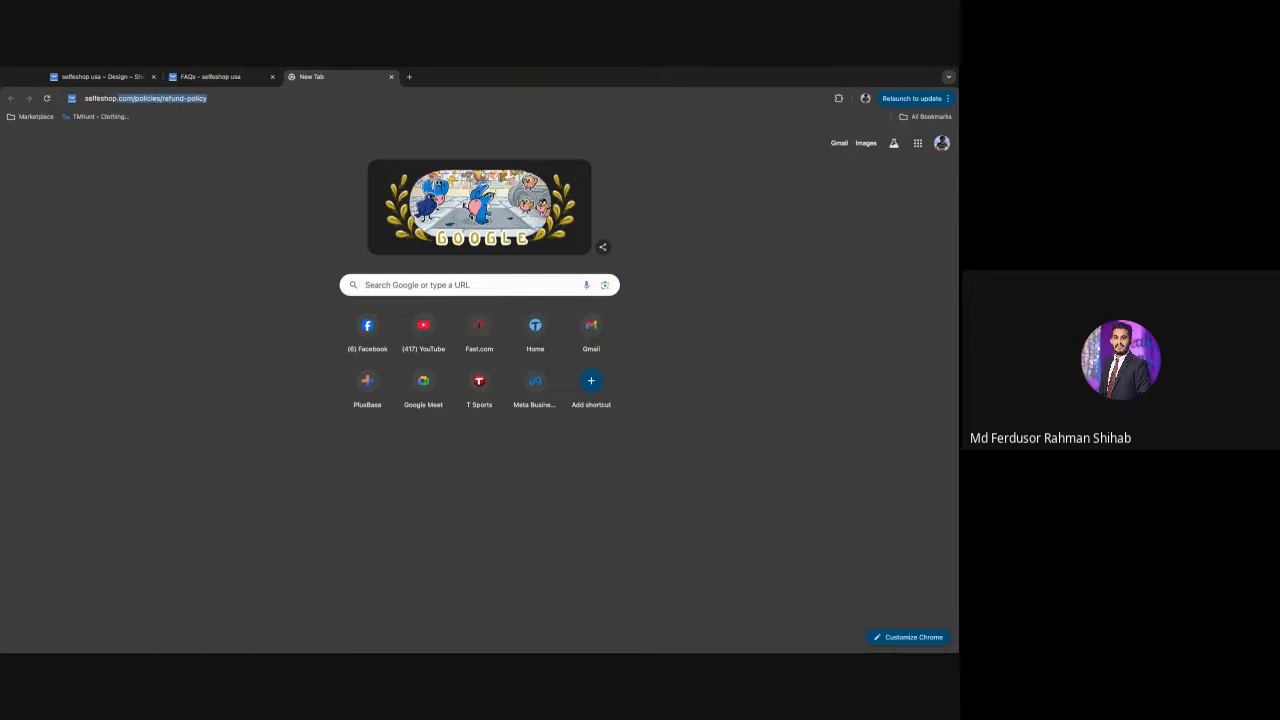
pyautogui.write('.c om')
pyautogui.press('Return')
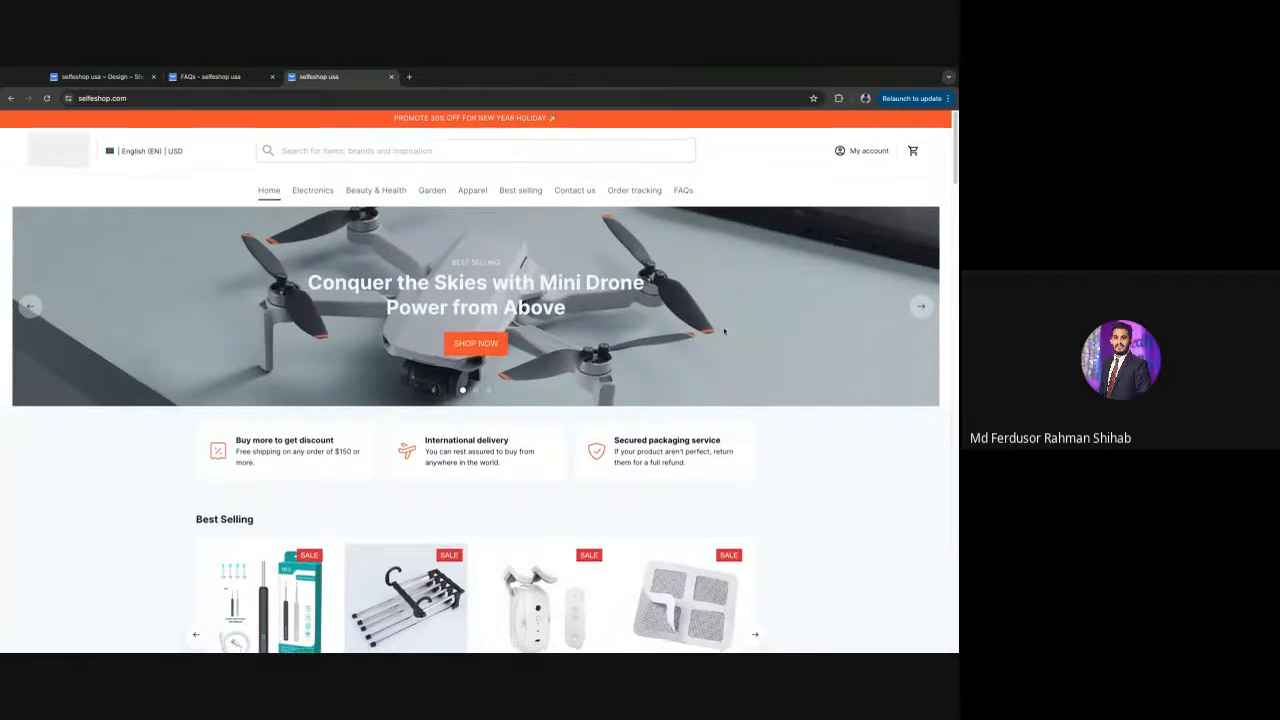
pyautogui.scroll(-5, 724, 331)
pyautogui.scroll(3, 720, 400)
pyautogui.scroll(-10, 714, 467)
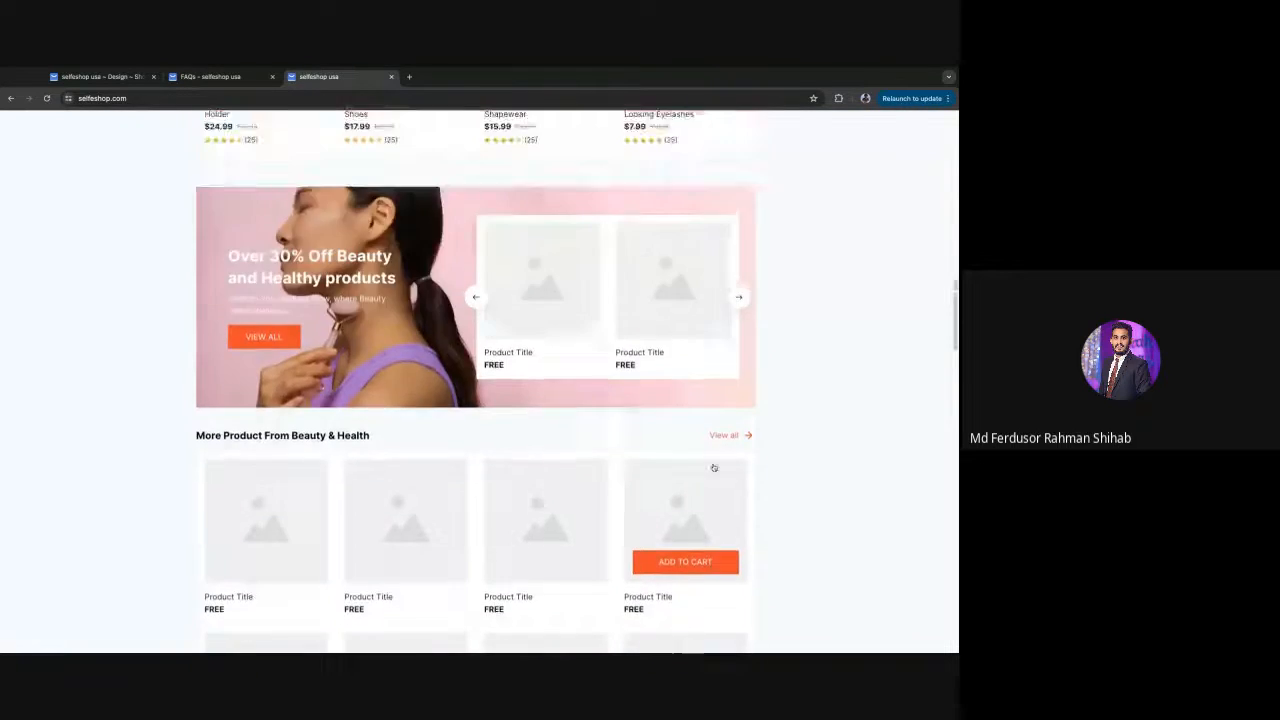
pyautogui.scroll(12, 714, 467)
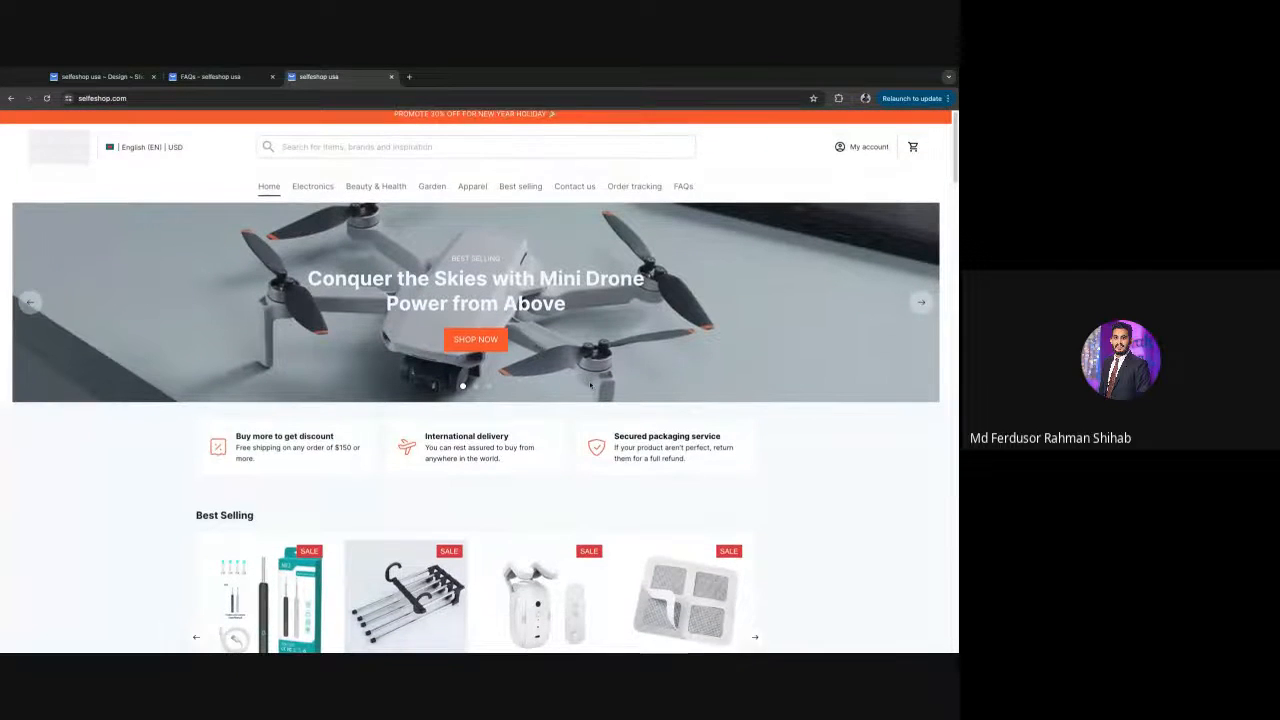
# - Go back to the admin's Design page and compare the current Trendie template and its preview with the live storefront
pyautogui.click(215, 77)
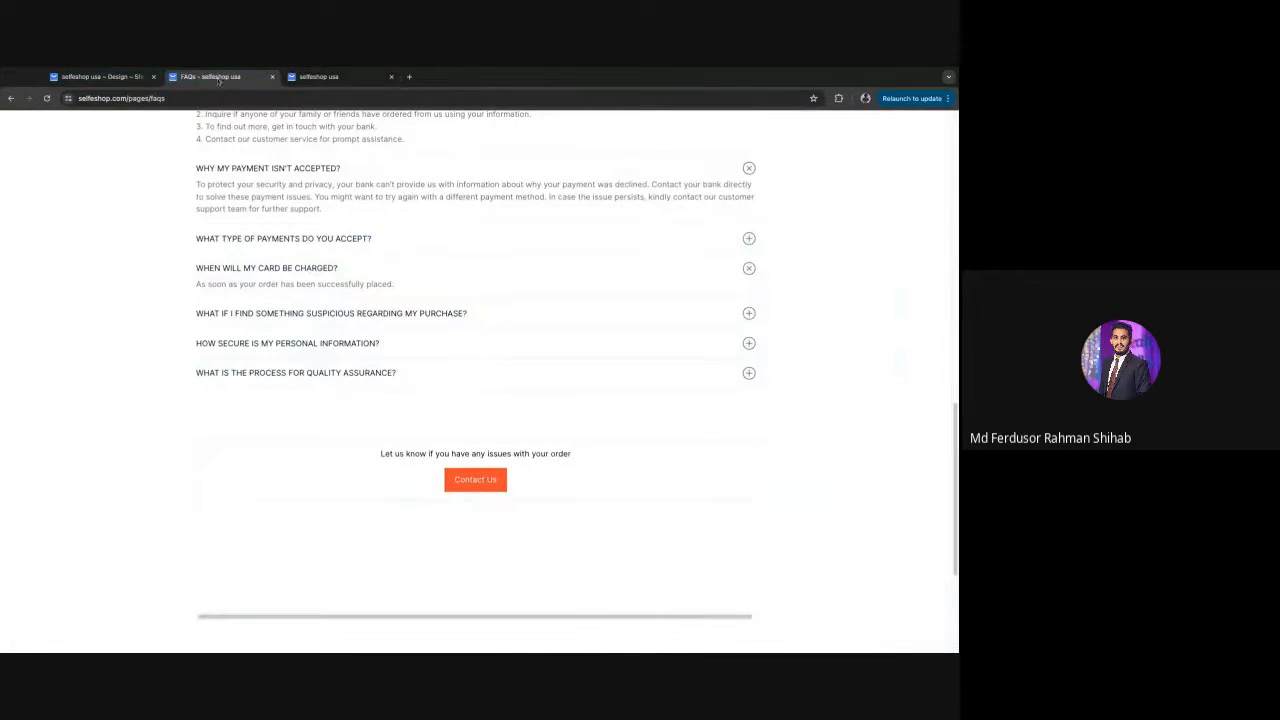
pyautogui.click(100, 76)
pyautogui.scroll(-3, 729, 528)
pyautogui.scroll(2, 730, 528)
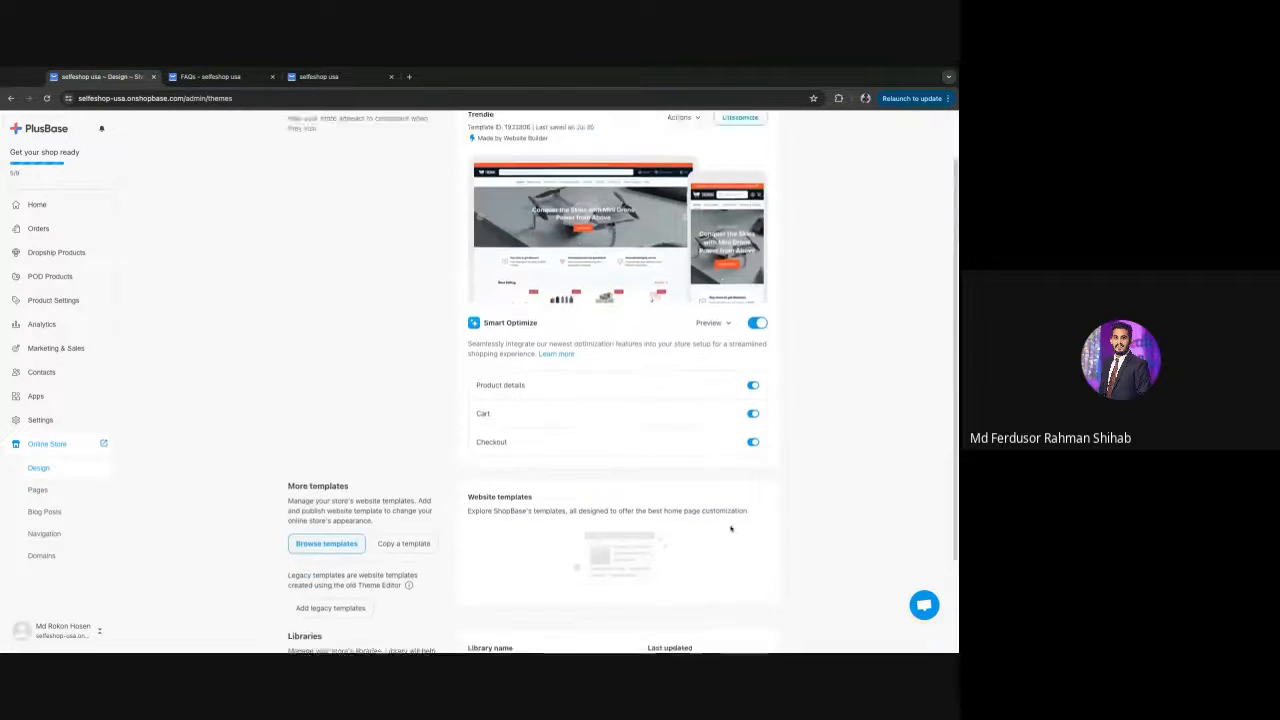
pyautogui.scroll(1, 730, 528)
pyautogui.moveTo(468, 175); pyautogui.dragTo(484, 175)
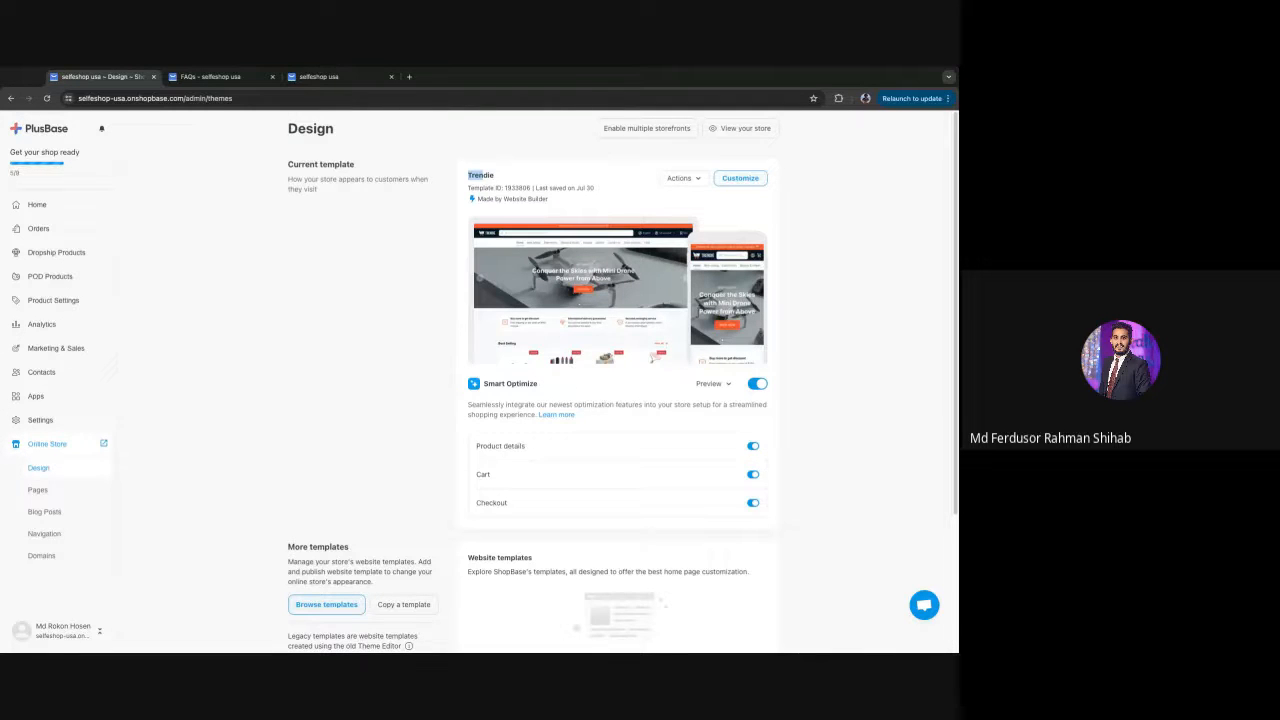
# - Look over the Design page's template settings, open the list of legacy templates to add, and browse the available designs
pyautogui.scroll(-1, 570, 464)
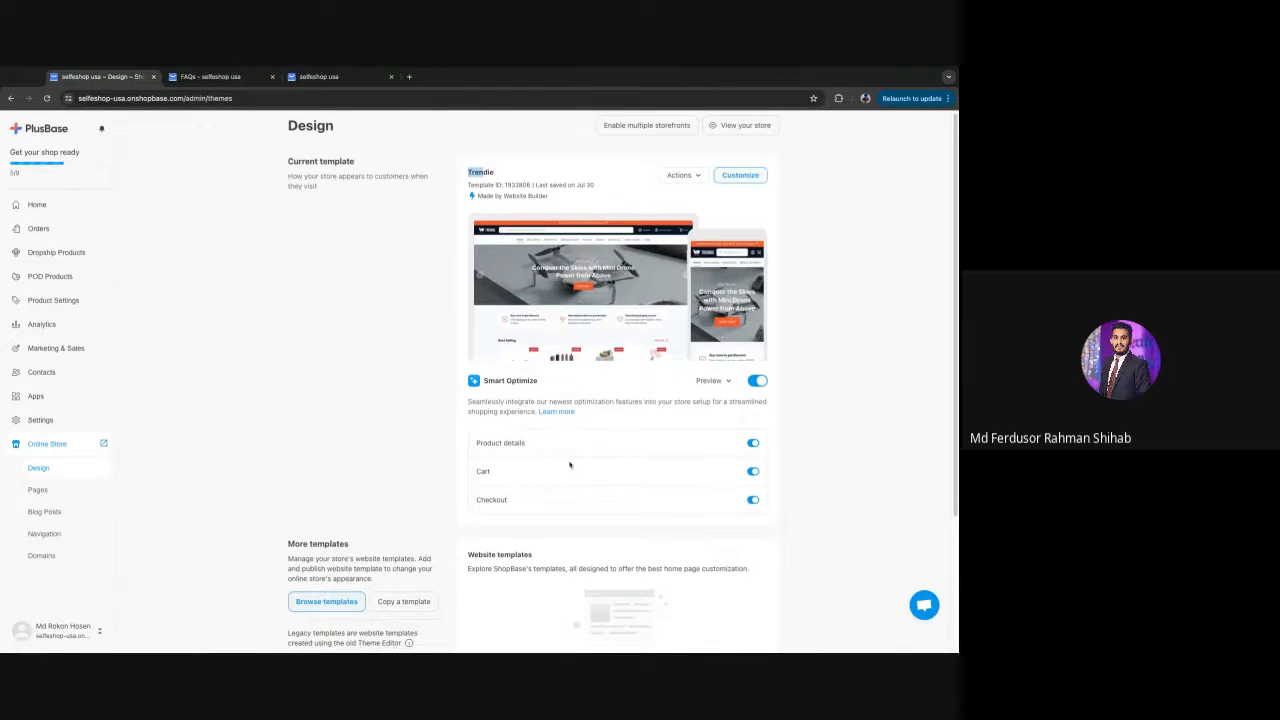
pyautogui.scroll(-4, 570, 464)
pyautogui.scroll(3, 580, 380)
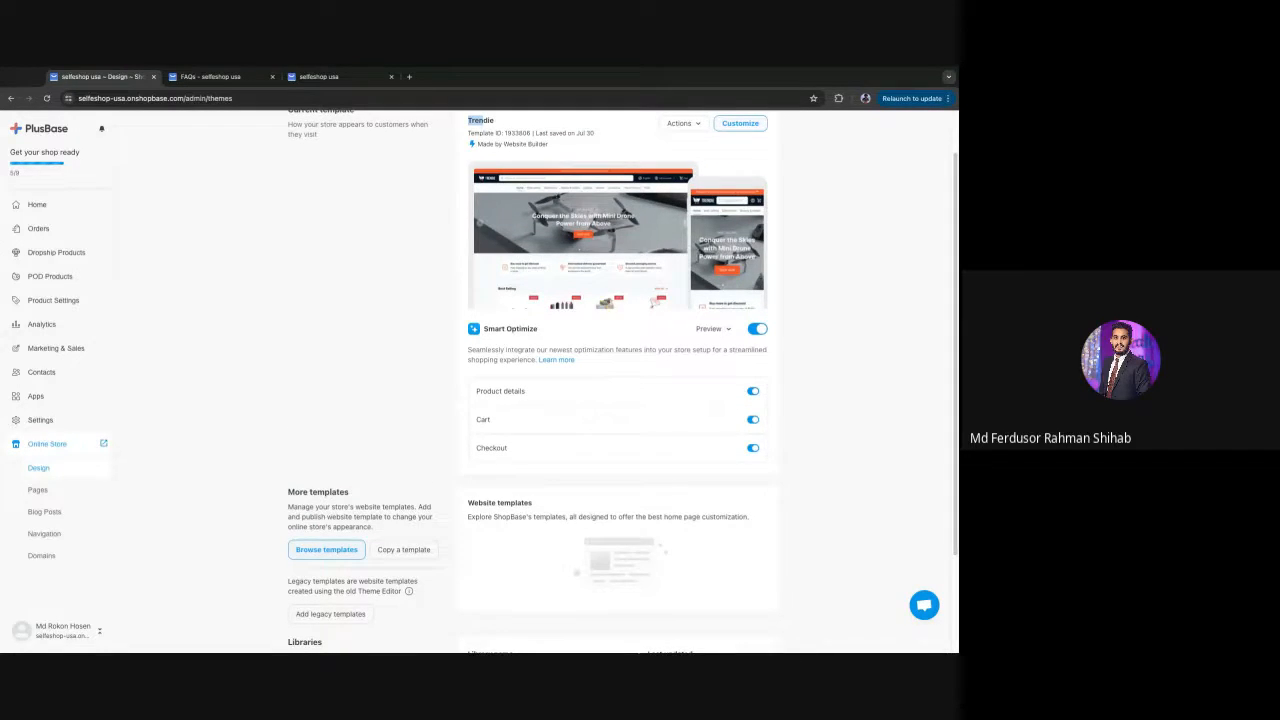
pyautogui.scroll(-2, 561, 415)
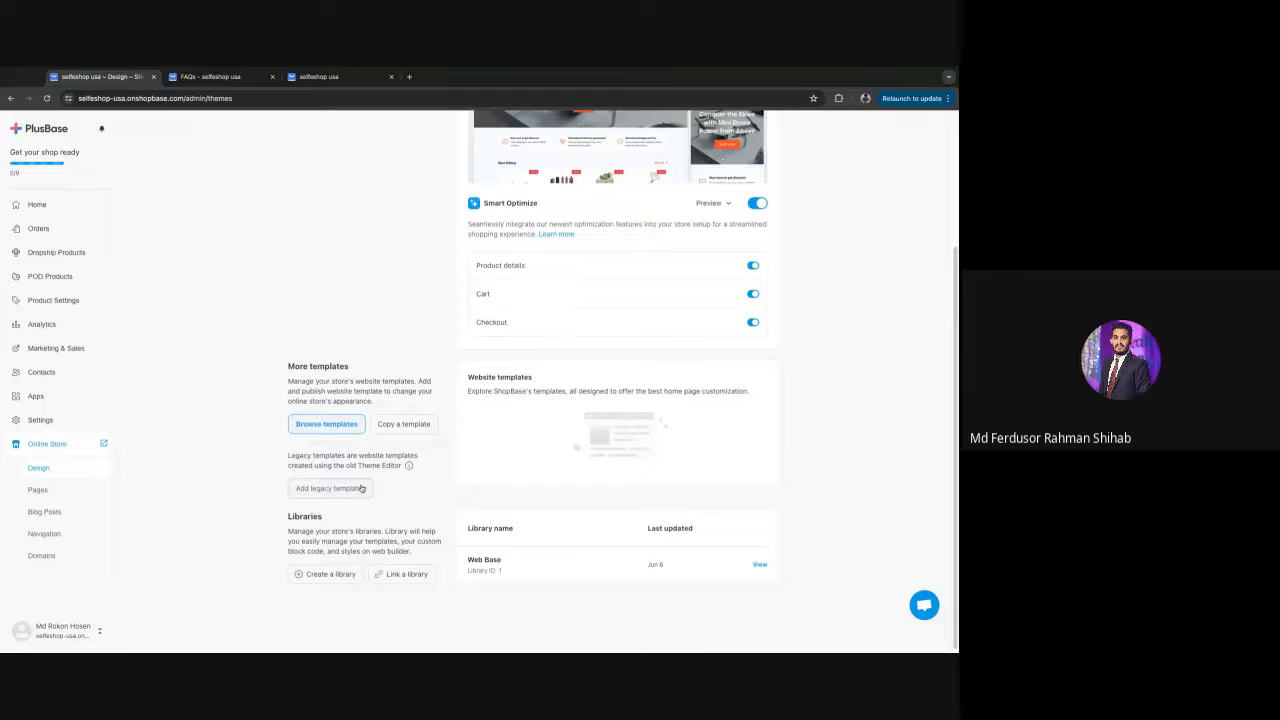
pyautogui.moveTo(410, 469)
pyautogui.click(331, 489)
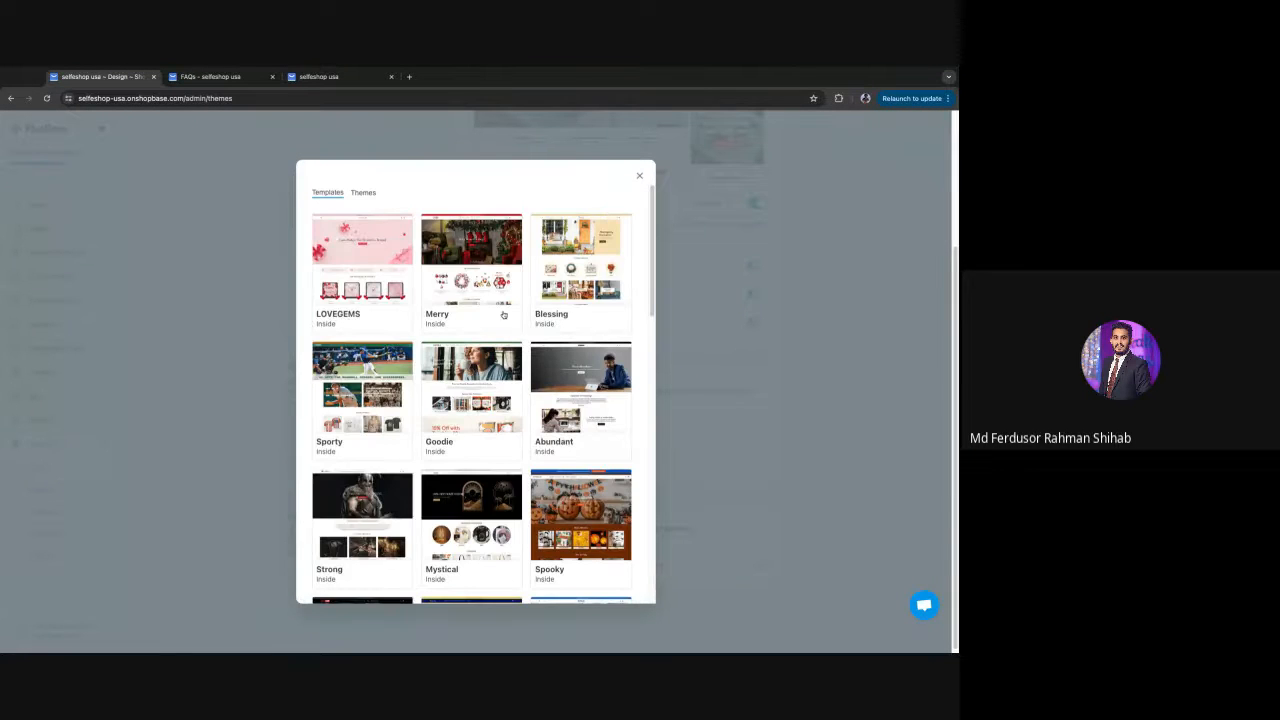
pyautogui.scroll(-3, 573, 389)
pyautogui.scroll(3, 573, 388)
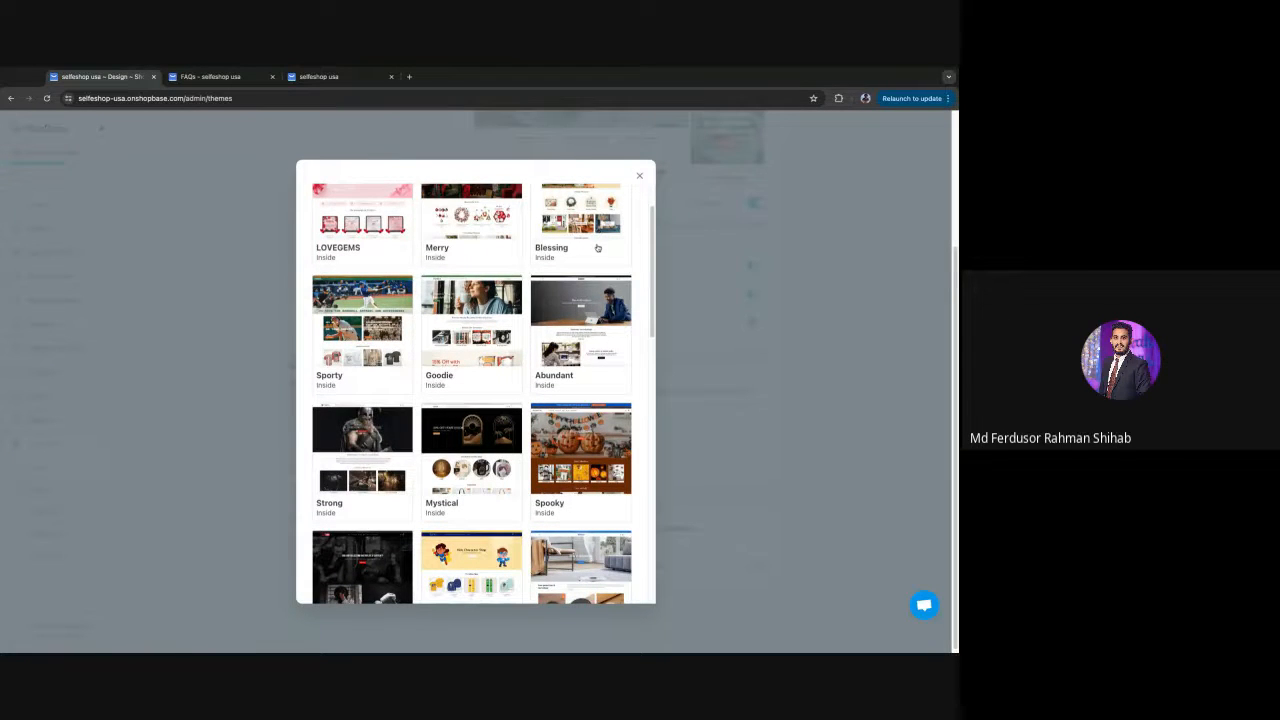
# - Preview the Merry template's details and add it to the store's website templates
pyautogui.click(474, 237)
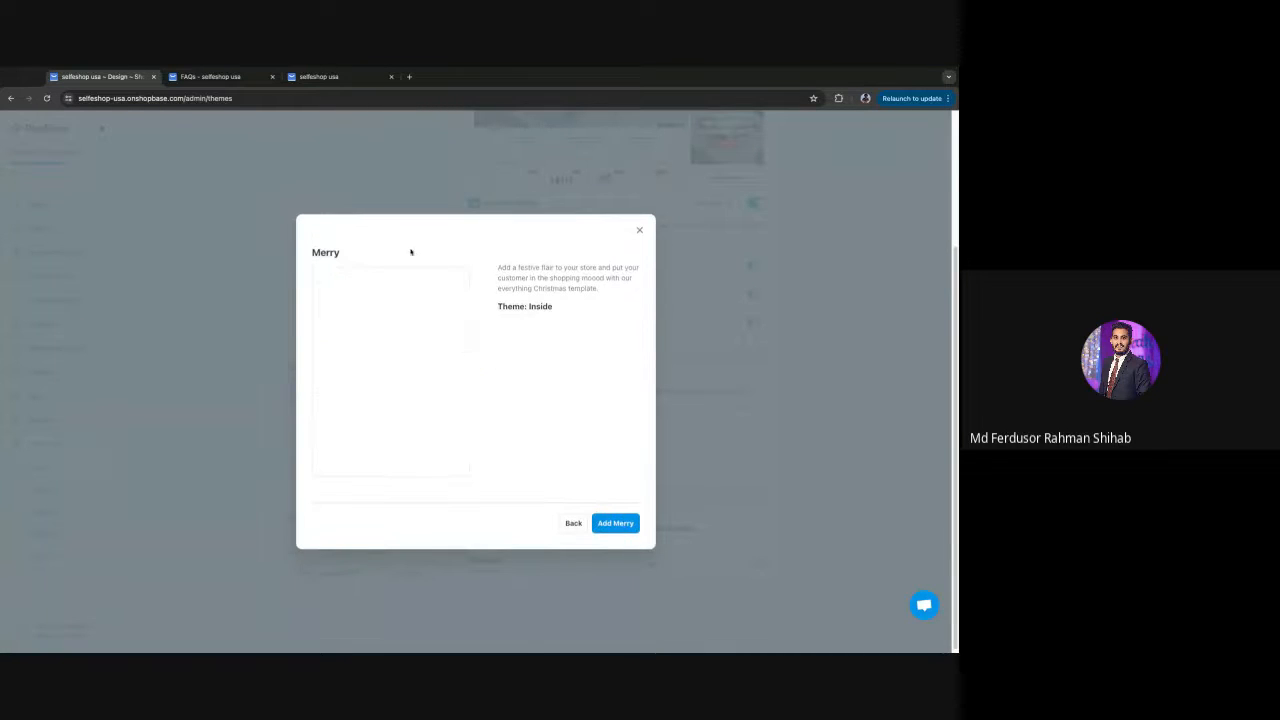
pyautogui.click(573, 524)
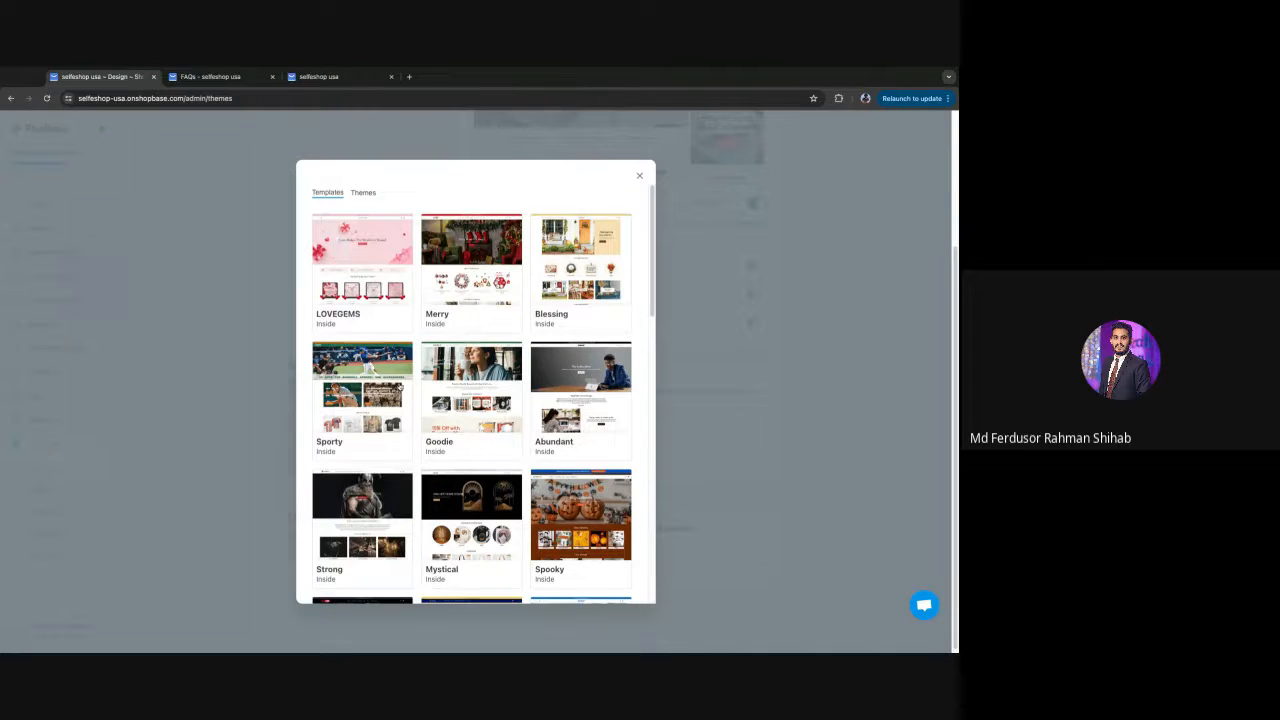
pyautogui.click(484, 284)
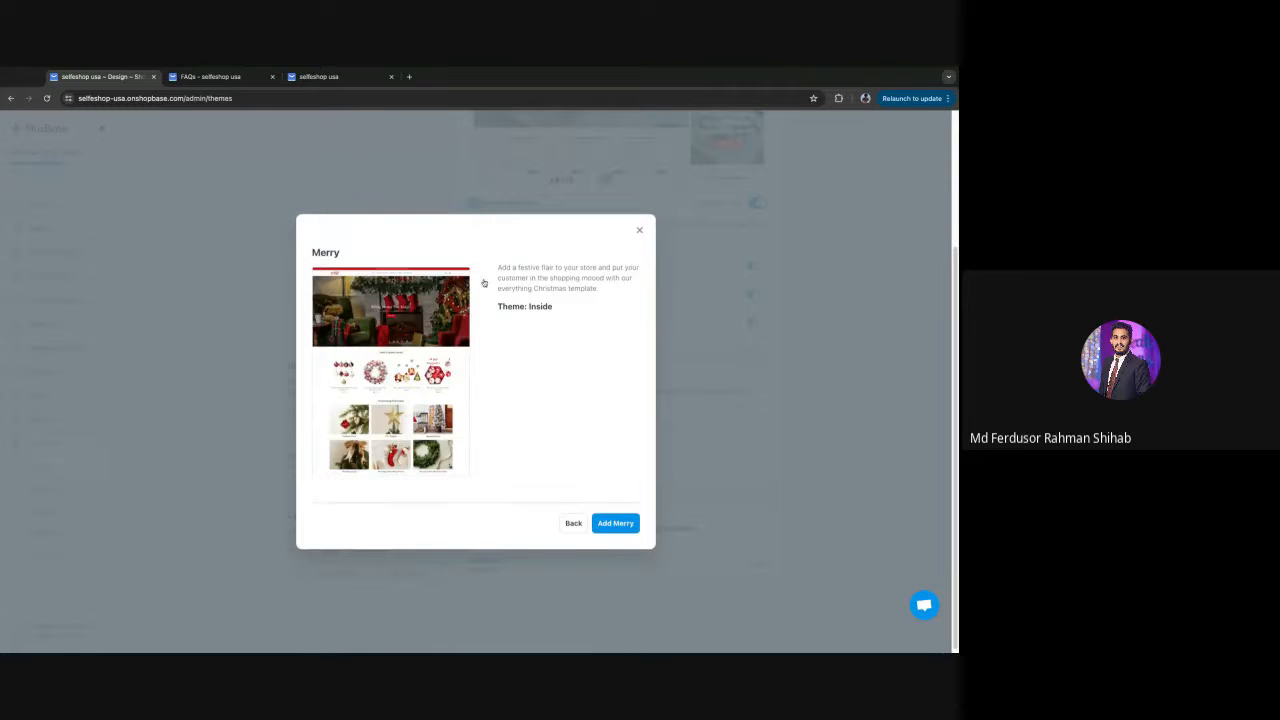
pyautogui.click(621, 532)
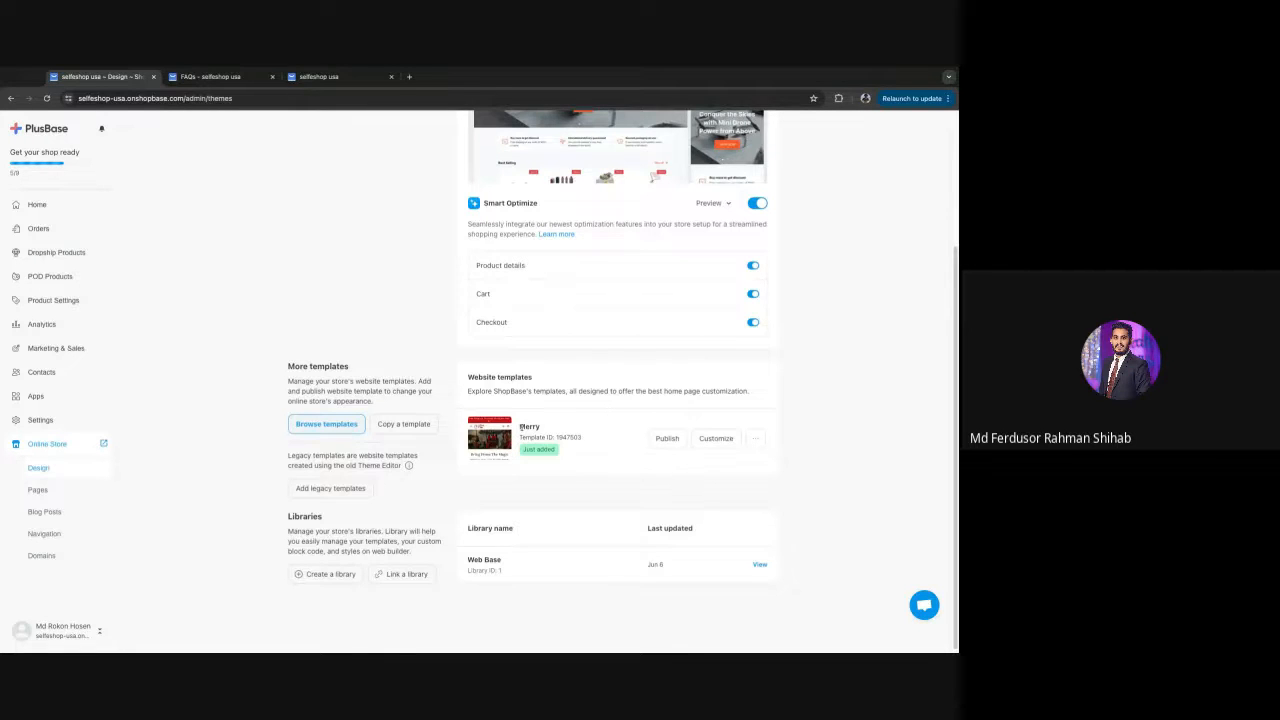
# - Publish the newly added Merry template as the store's current template
pyautogui.moveTo(520, 426); pyautogui.dragTo(544, 428)
pyautogui.scroll(3, 646, 465)
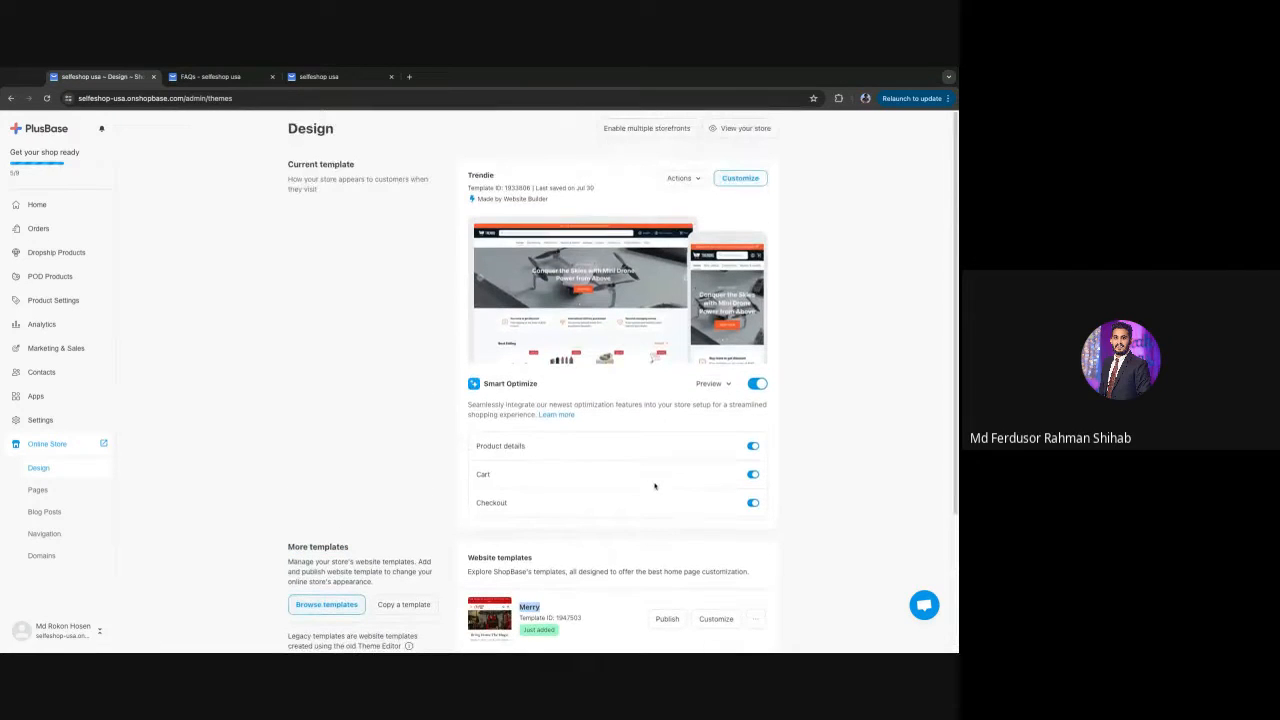
pyautogui.scroll(-1, 611, 618)
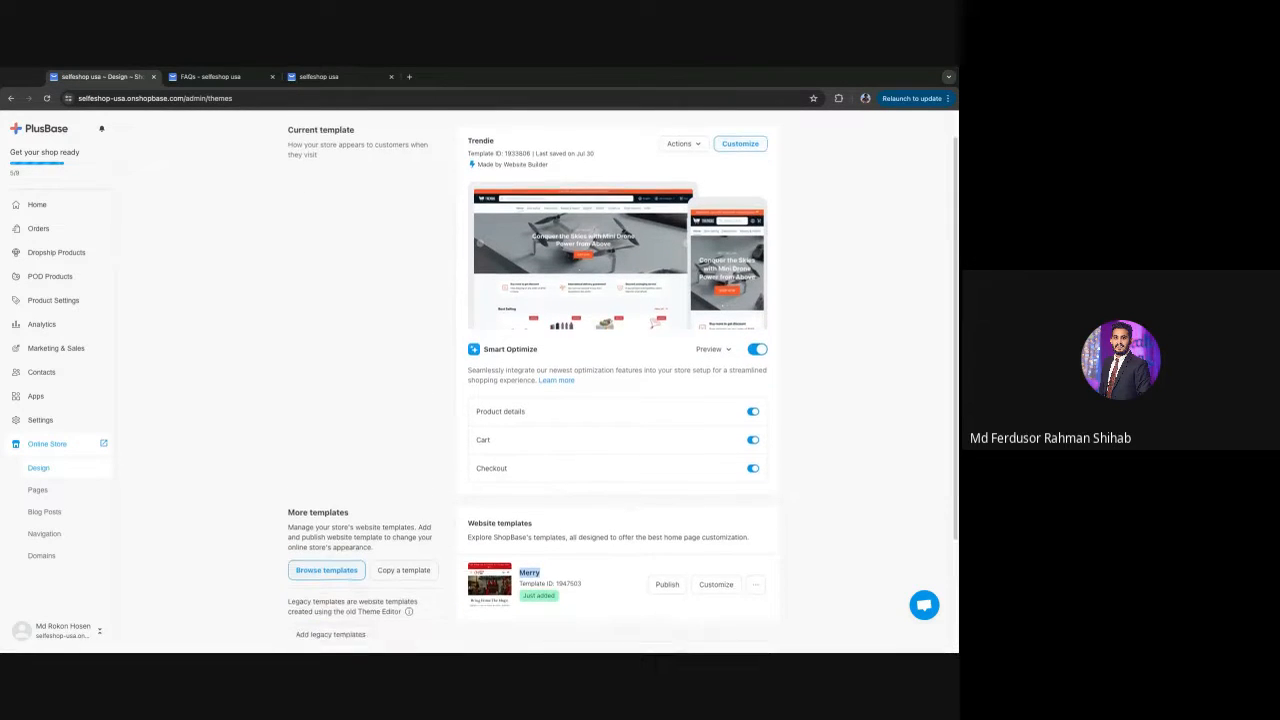
pyautogui.click(667, 591)
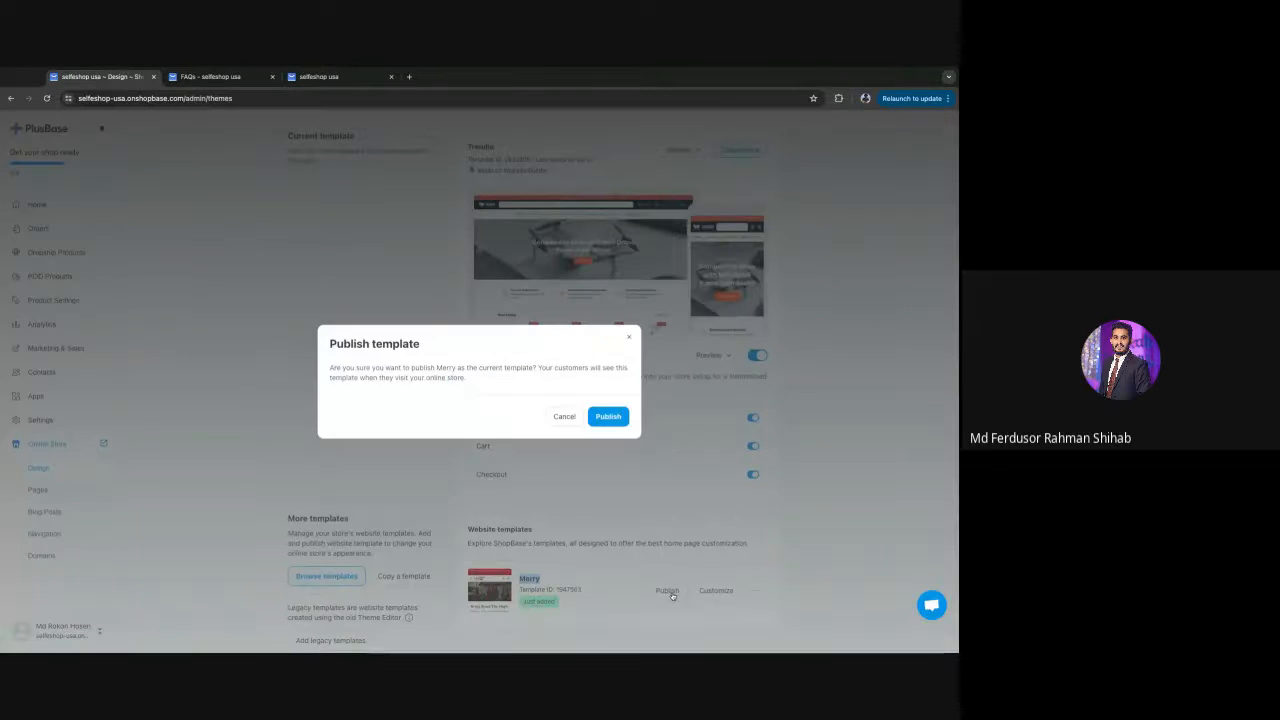
pyautogui.click(628, 417)
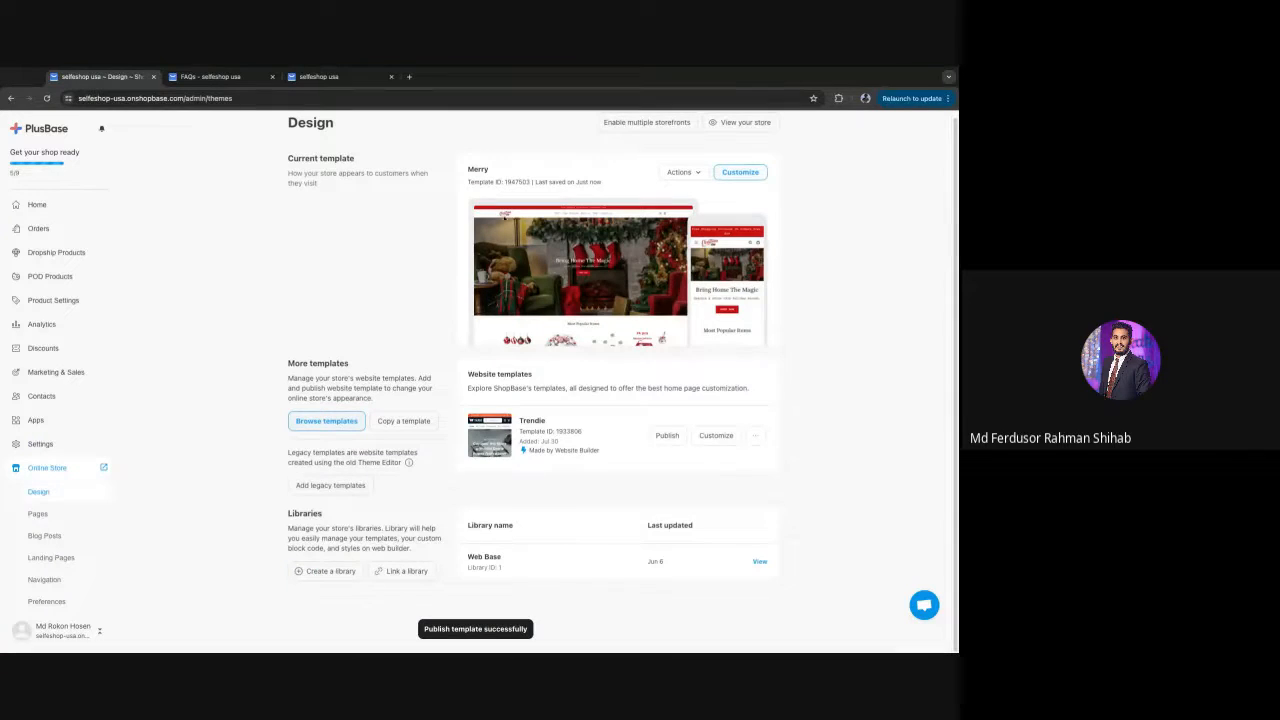
pyautogui.tripleClick(288, 159)
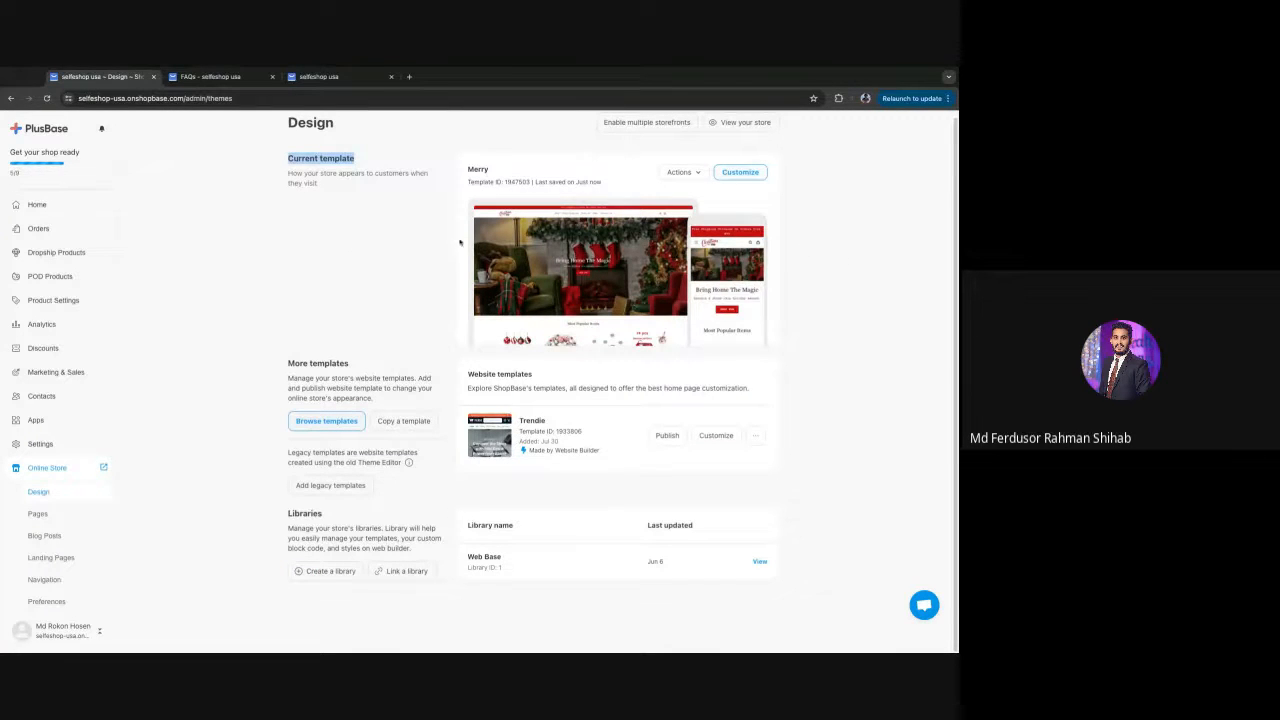
# - Reload the selfeshop.com storefront and look through the Merry homepage's banner, Most Popular Items and Everything Christmas sections
pyautogui.click(318, 76)
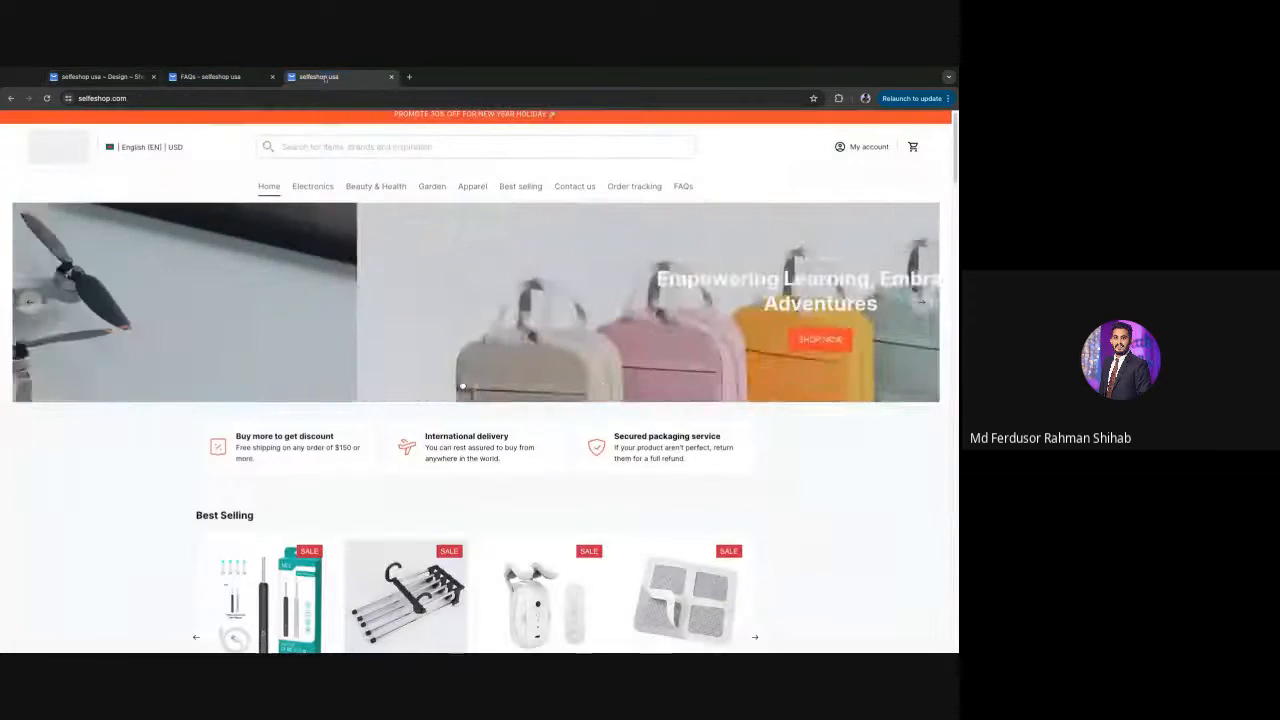
pyautogui.click(46, 98)
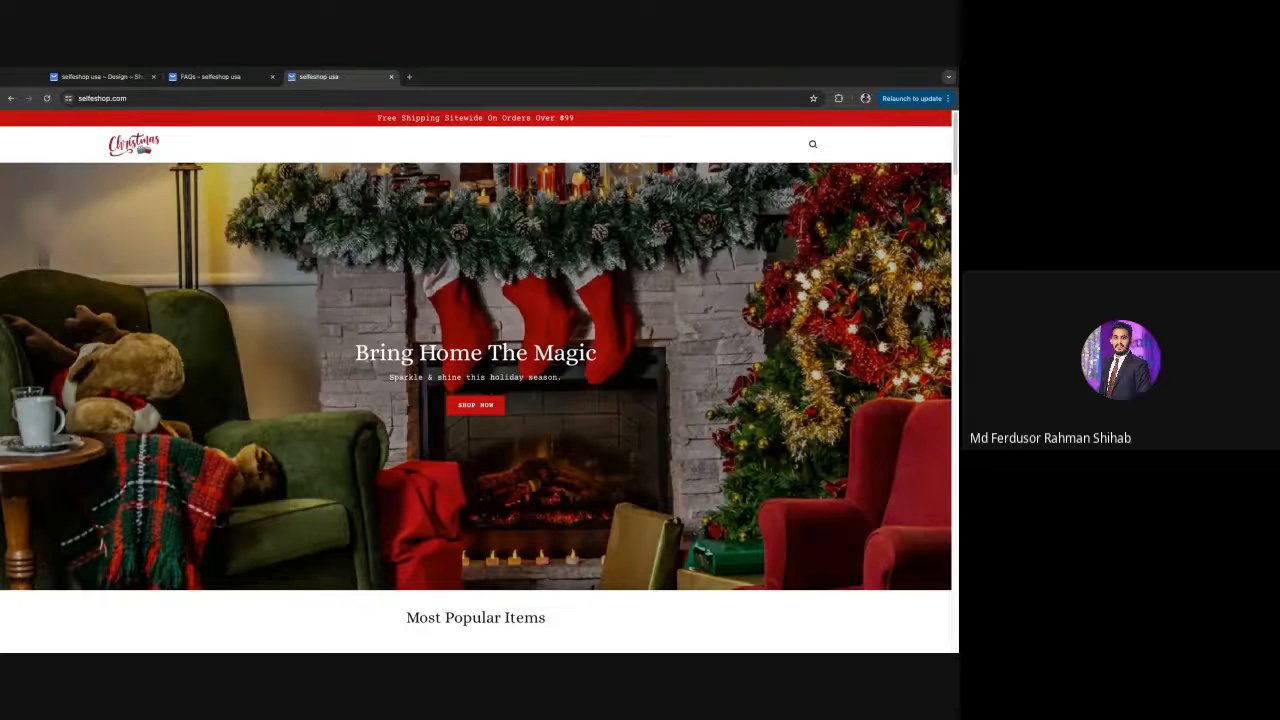
pyautogui.scroll(-3, 774, 449)
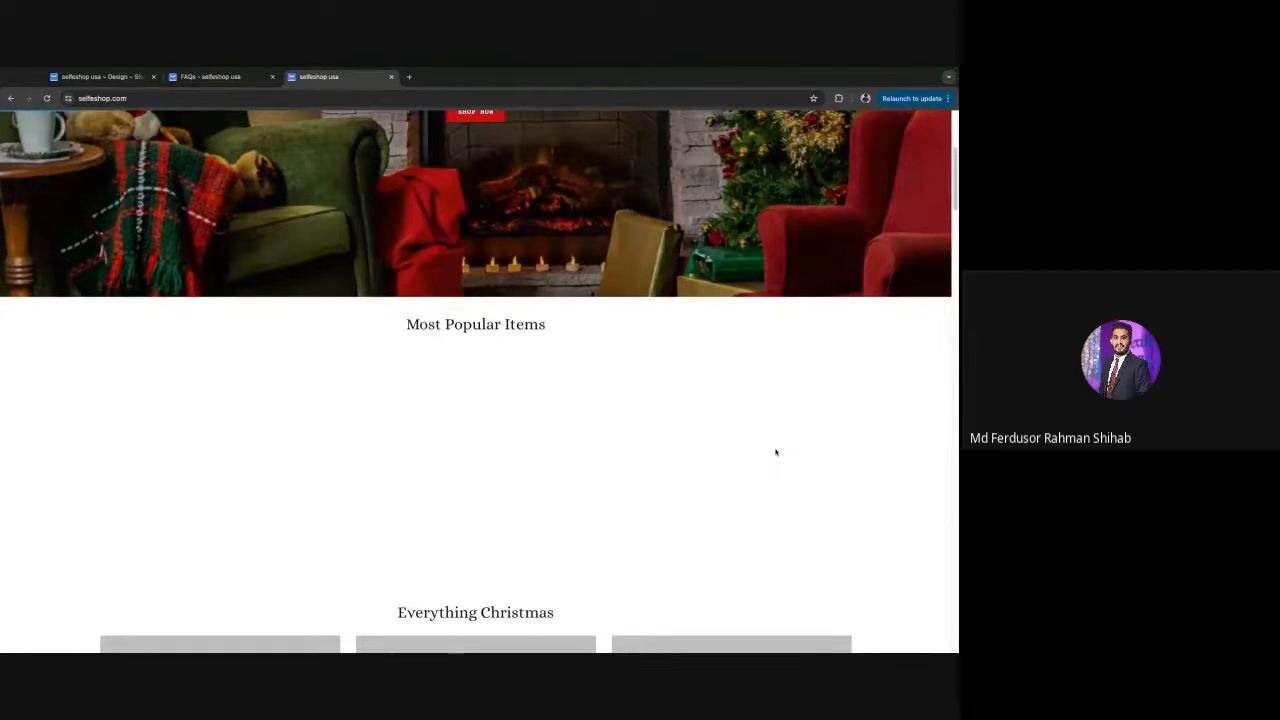
pyautogui.scroll(-2, 776, 452)
pyautogui.scroll(-8, 776, 452)
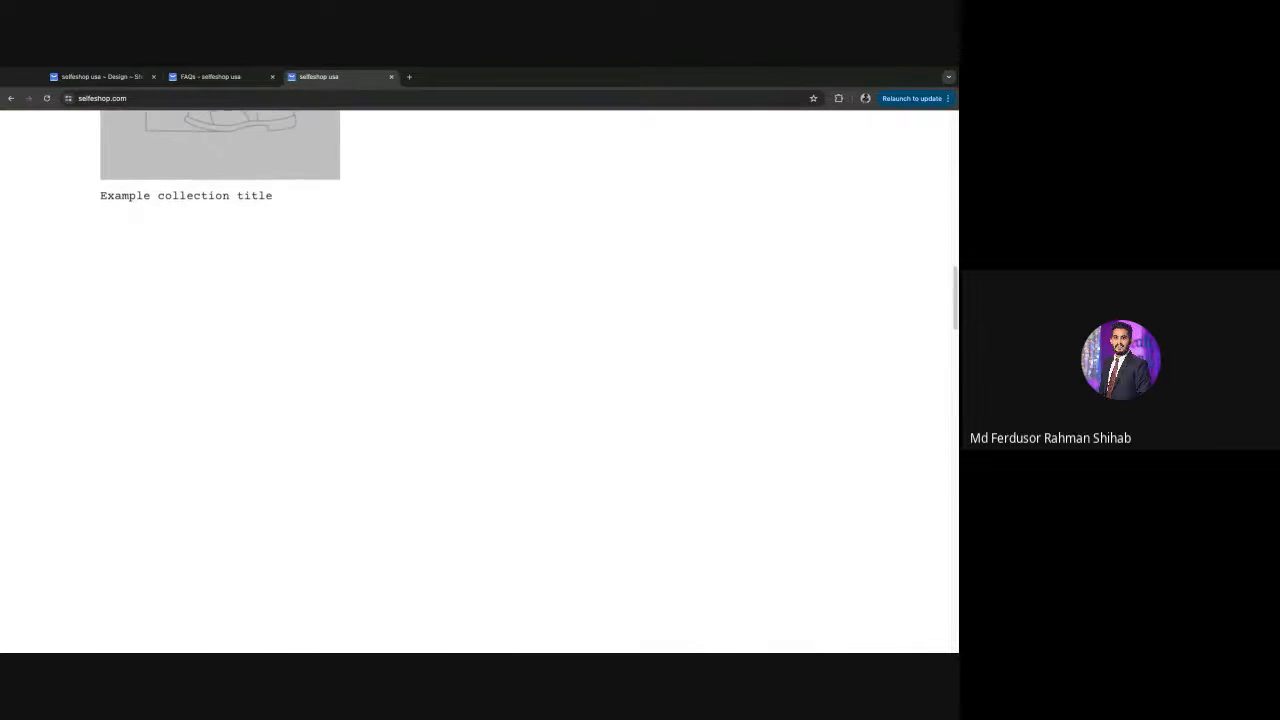
pyautogui.scroll(13, 479, 380)
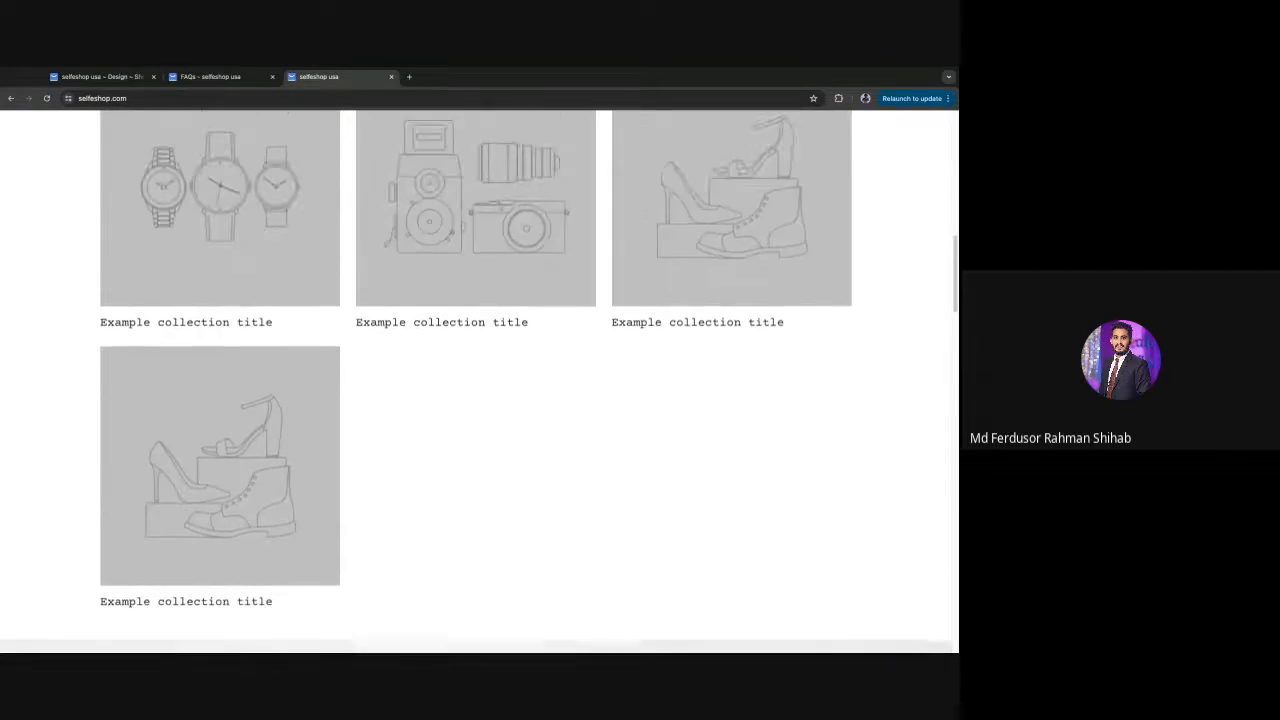
pyautogui.scroll(2, 228, 315)
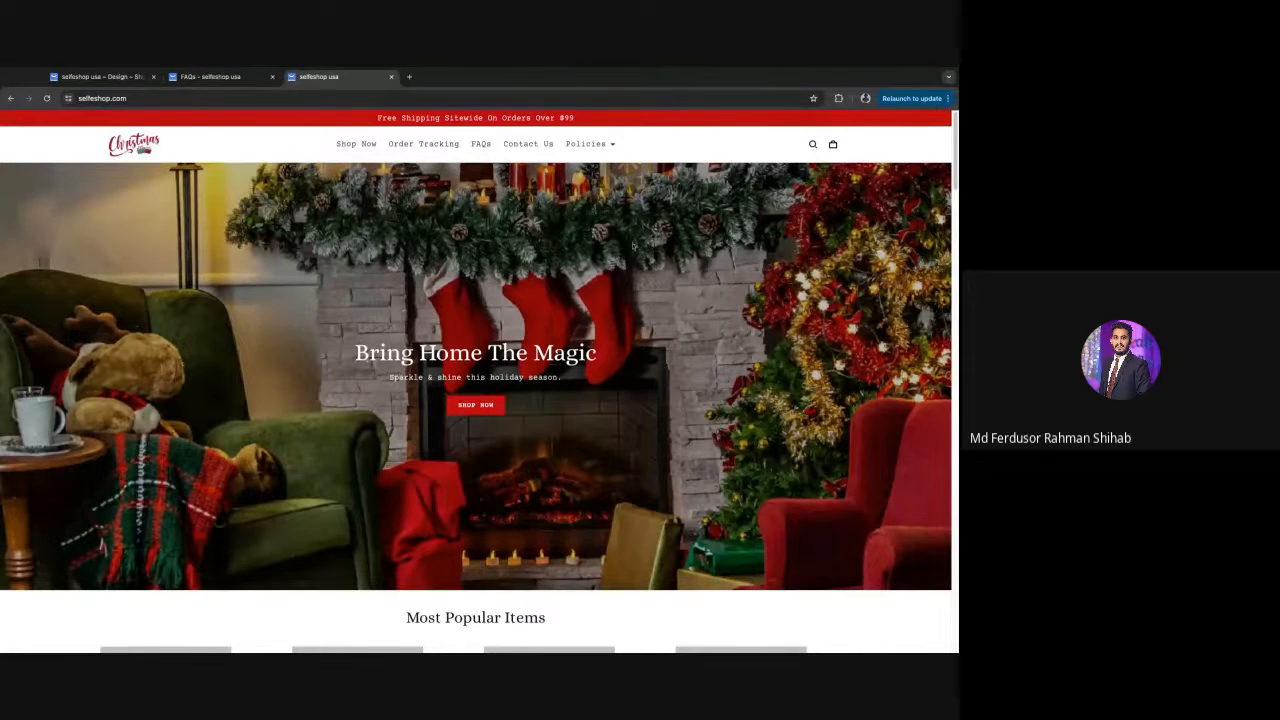
pyautogui.scroll(-3, 636, 490)
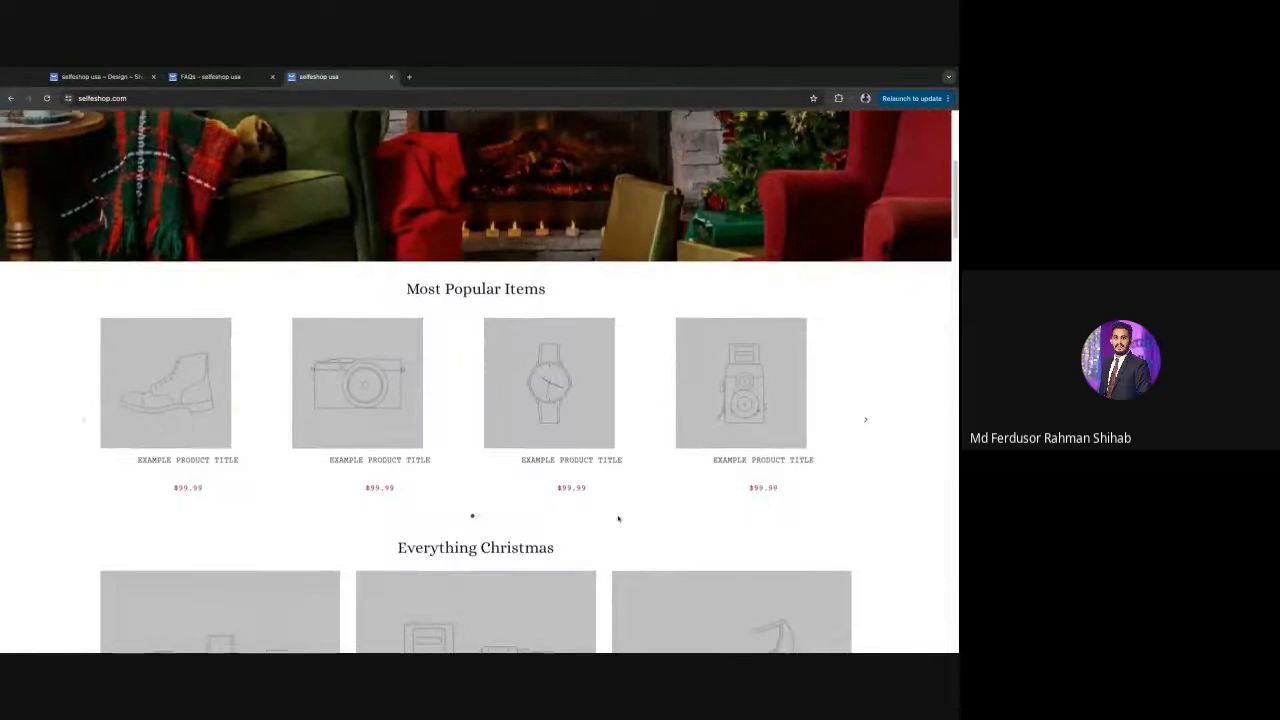
# - Return to the admin's Design page, reopen the legacy template list and browse its designs for another option
pyautogui.click(217, 77)
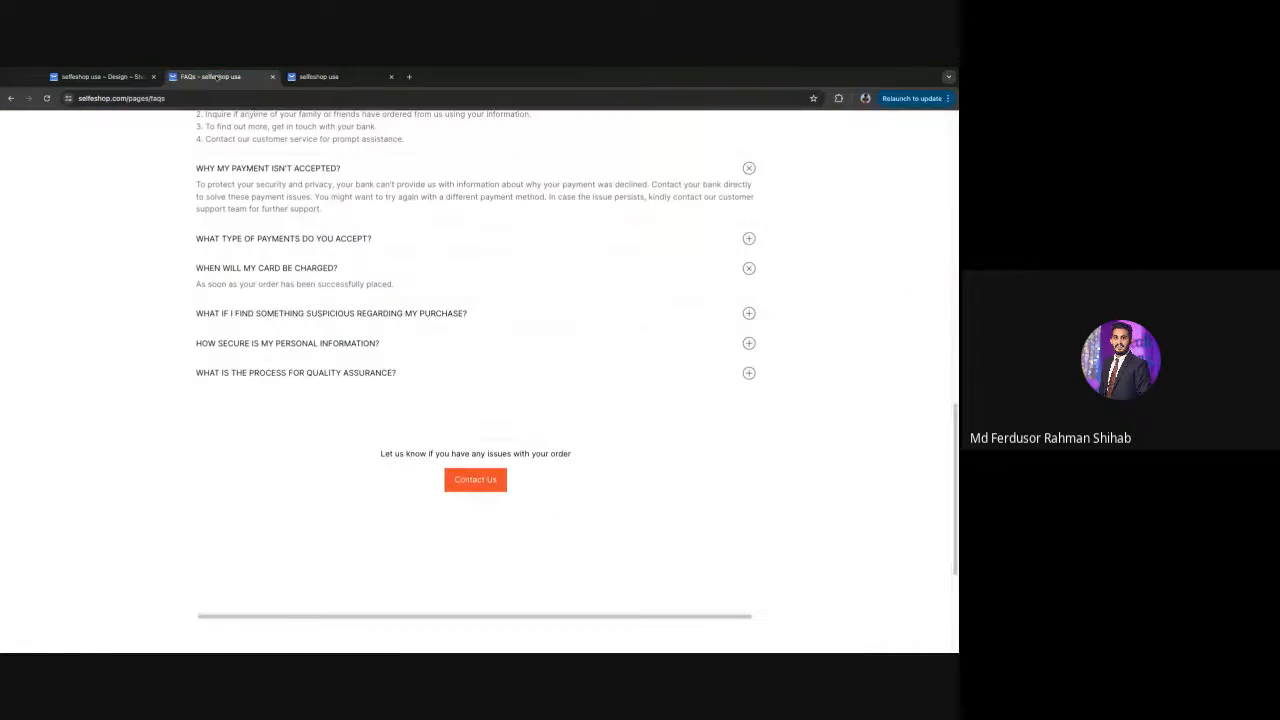
pyautogui.click(100, 77)
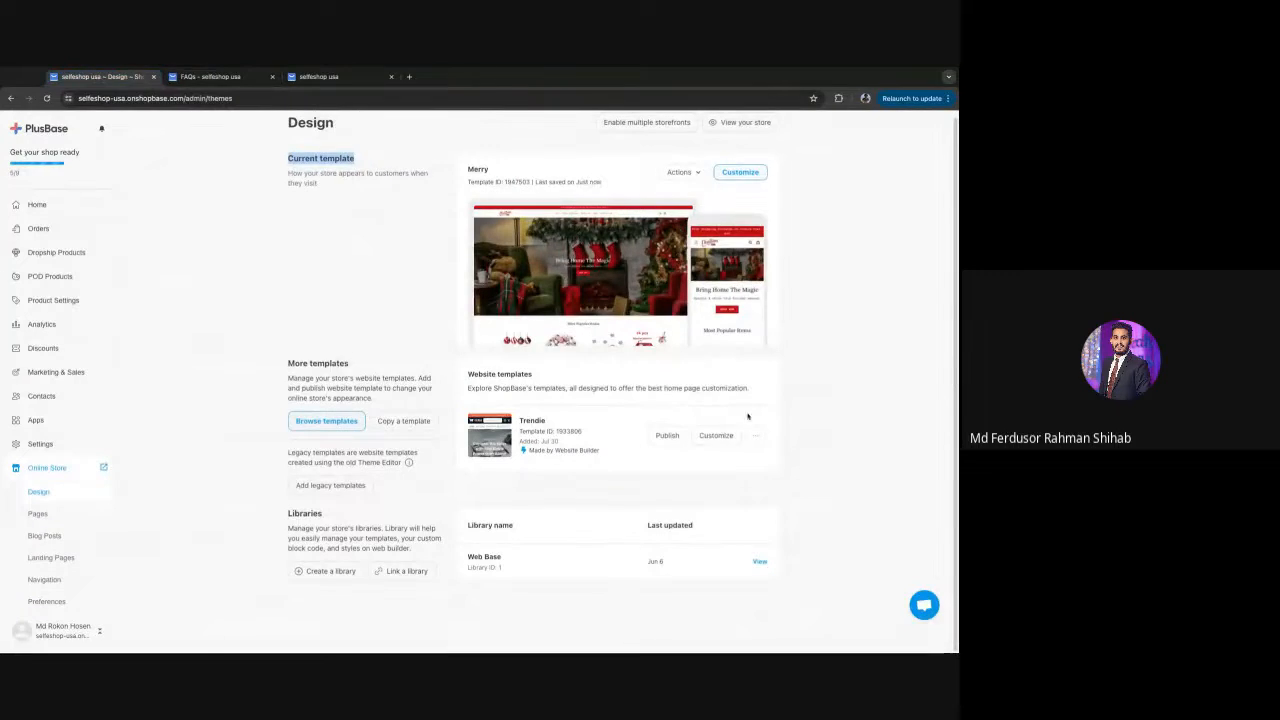
pyautogui.click(354, 487)
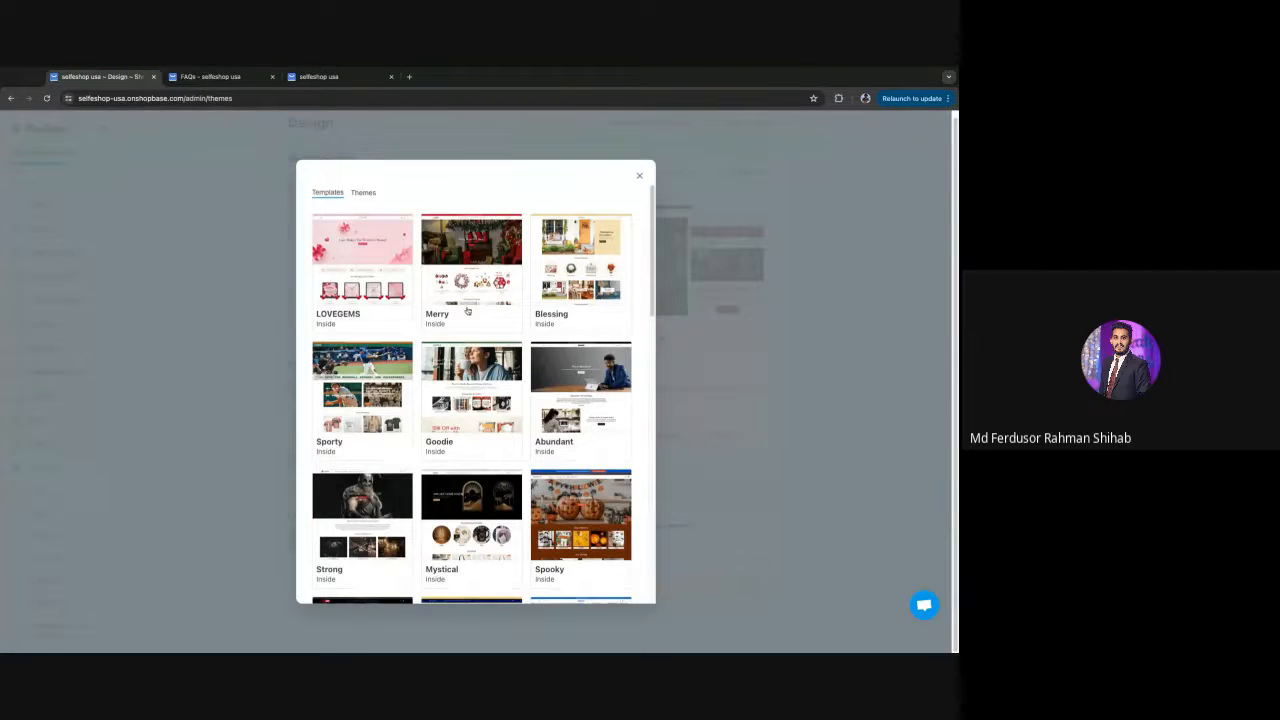
pyautogui.click(326, 78)
pyautogui.scroll(-3, 580, 350)
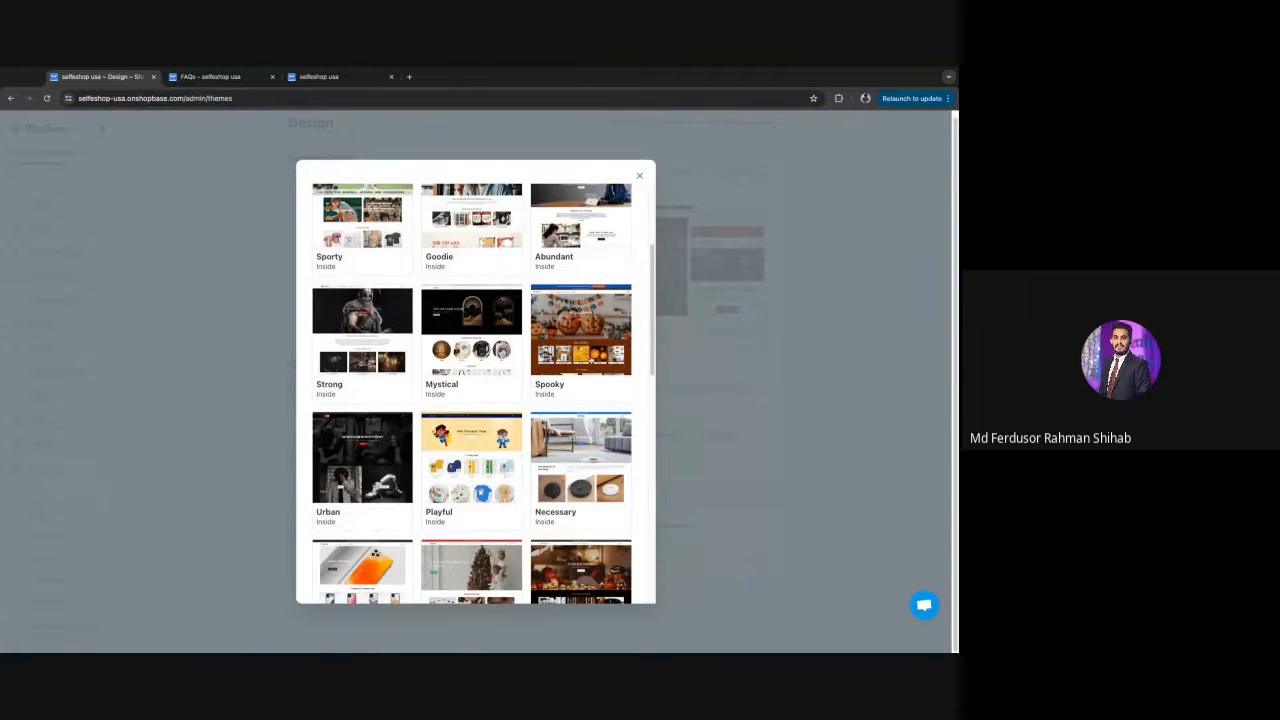
pyautogui.scroll(-2, 590, 362)
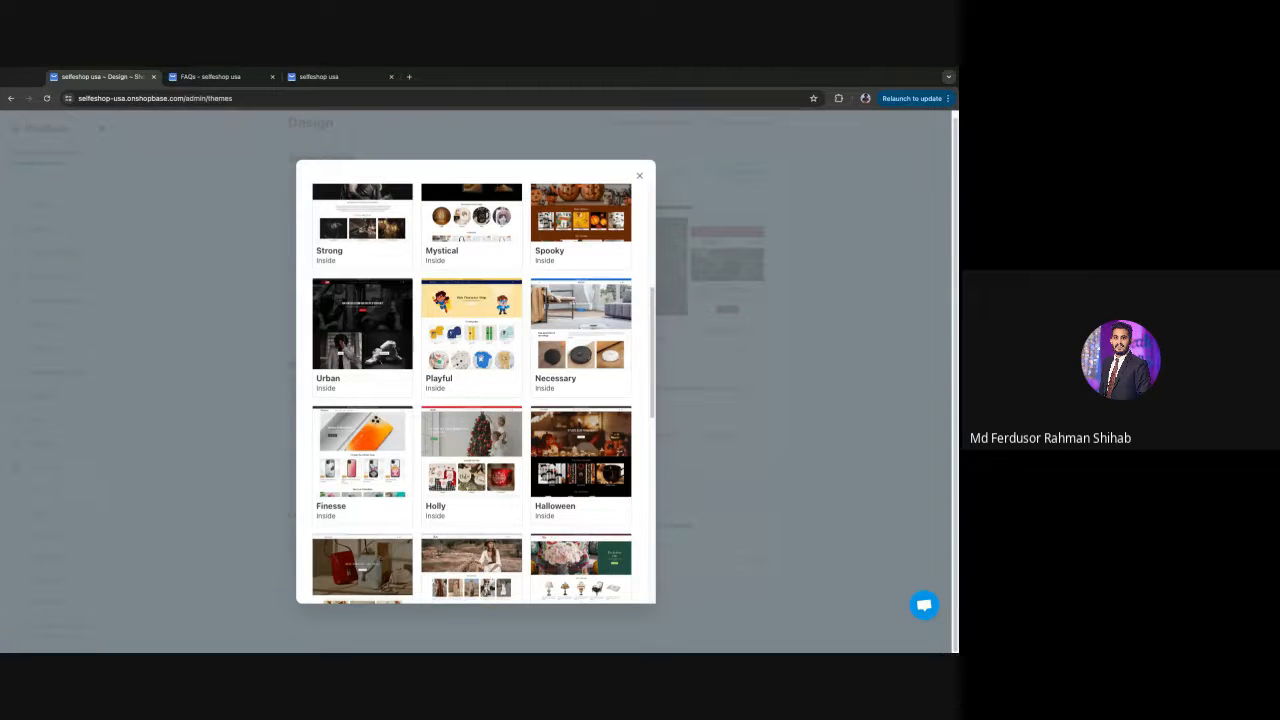
pyautogui.scroll(3, 471, 400)
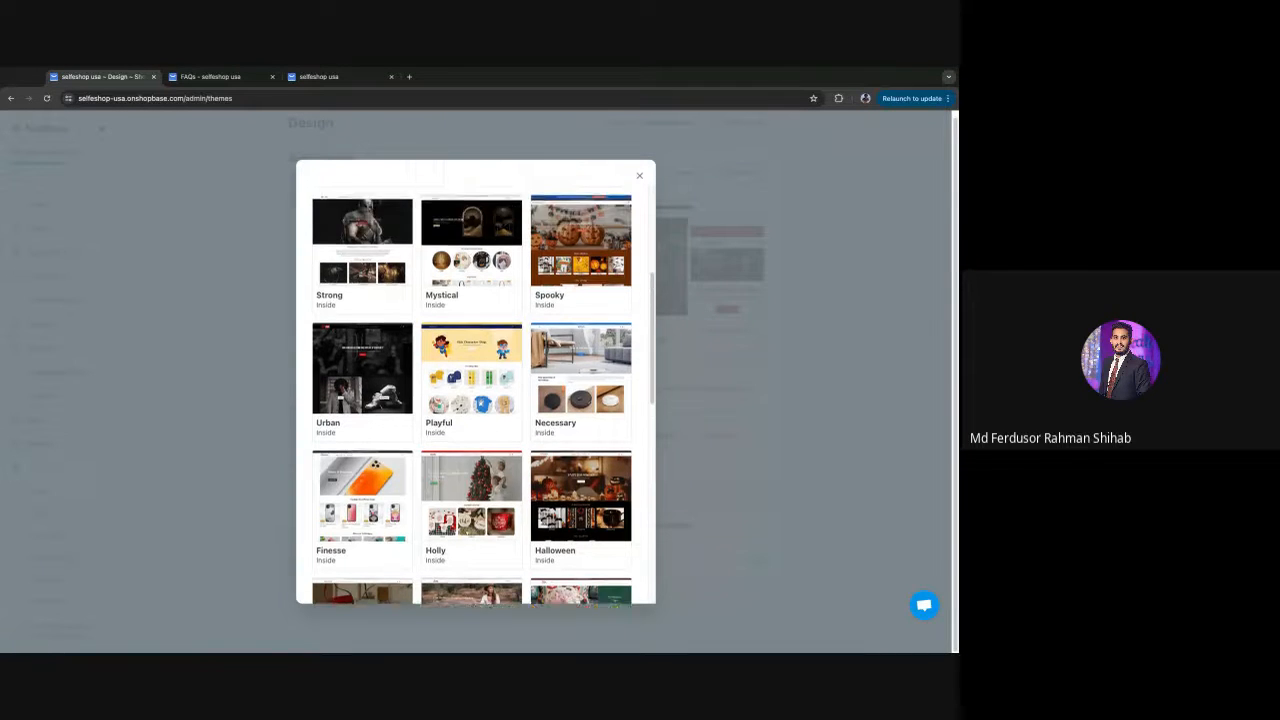
pyautogui.scroll(1, 471, 400)
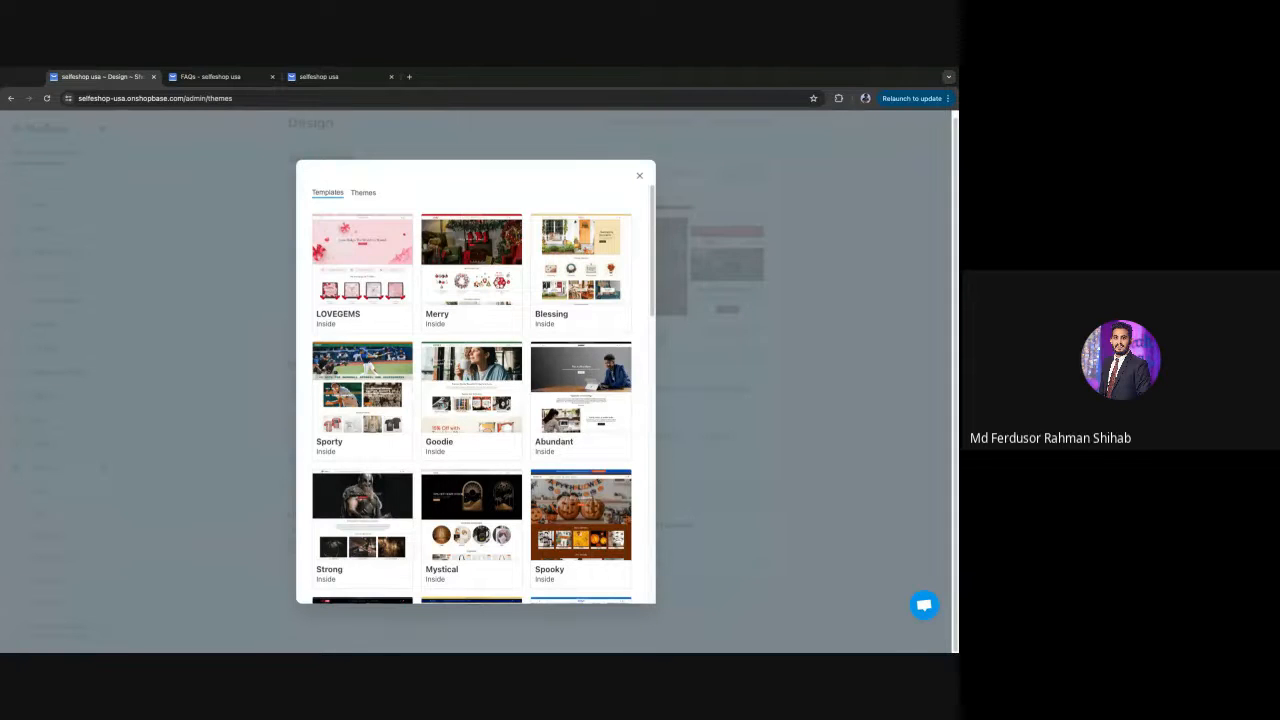
# - Preview the Sporty template's details and add it to the store's website templates
pyautogui.click(362, 395)
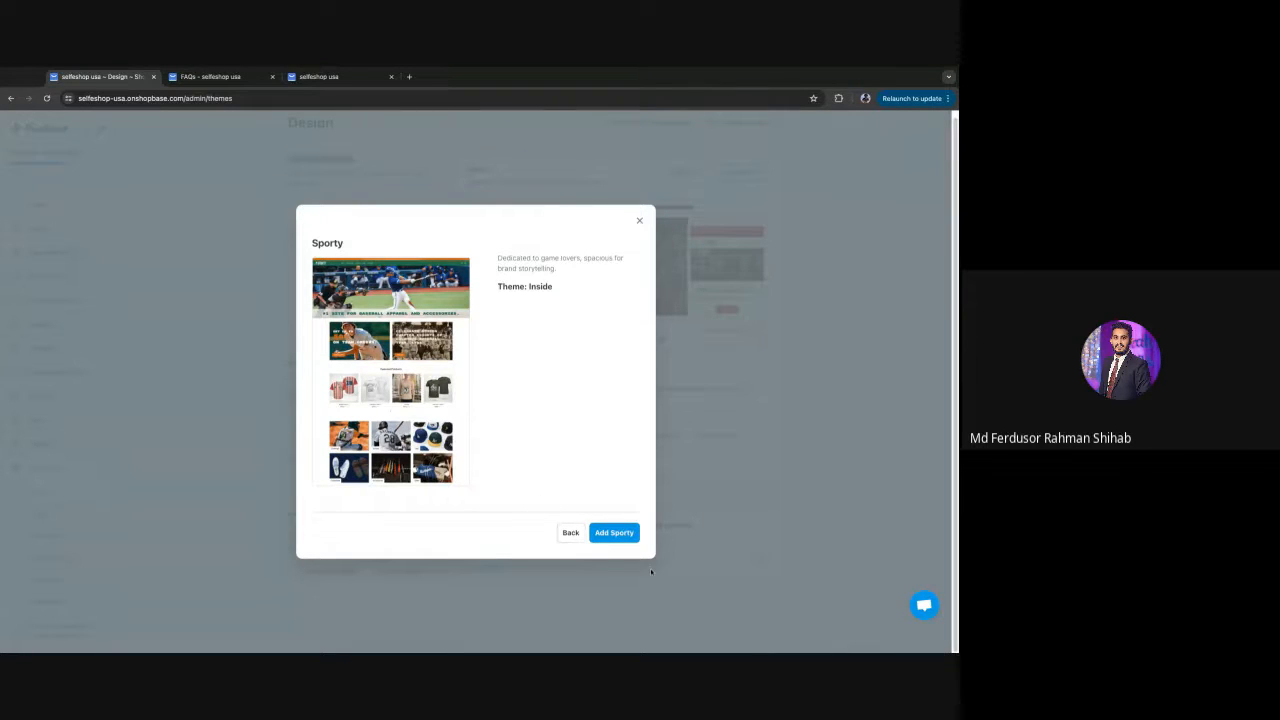
pyautogui.click(570, 532)
pyautogui.click(366, 416)
pyautogui.click(621, 537)
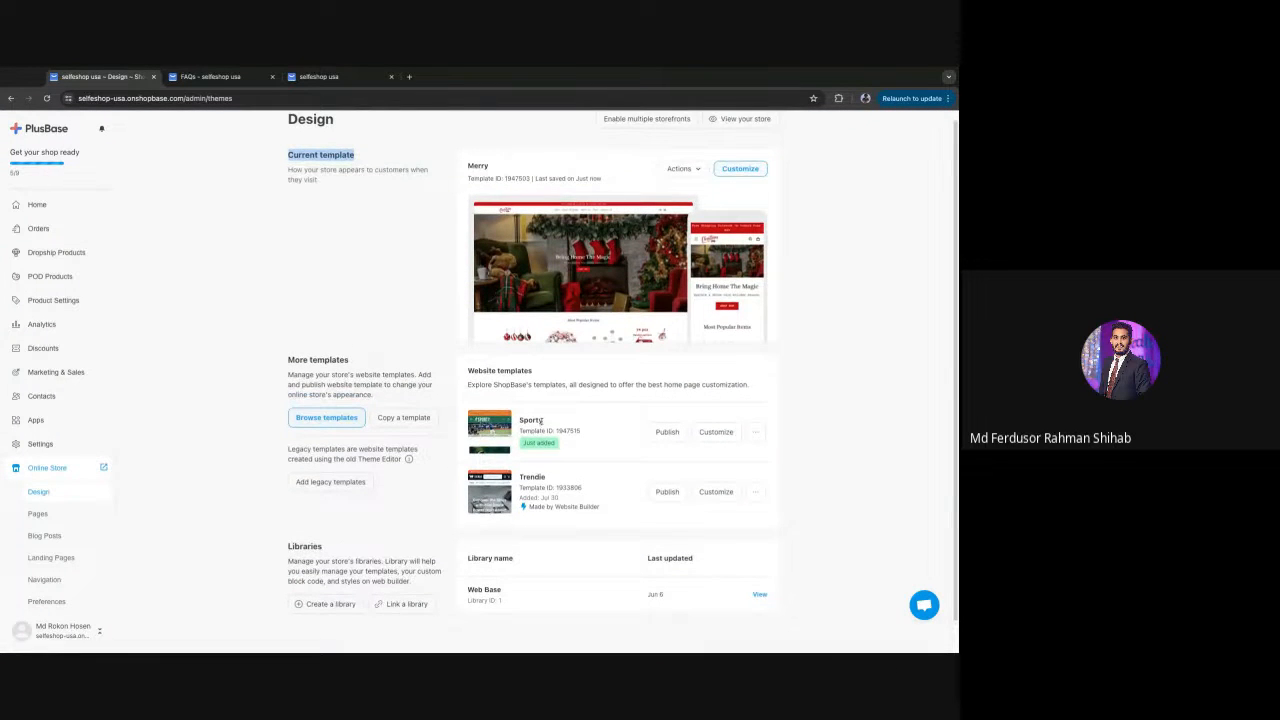
# - Publish the newly added Sporty template as the store's current template
pyautogui.moveTo(525, 422); pyautogui.dragTo(546, 425)
pyautogui.click(518, 429)
pyautogui.click(680, 434)
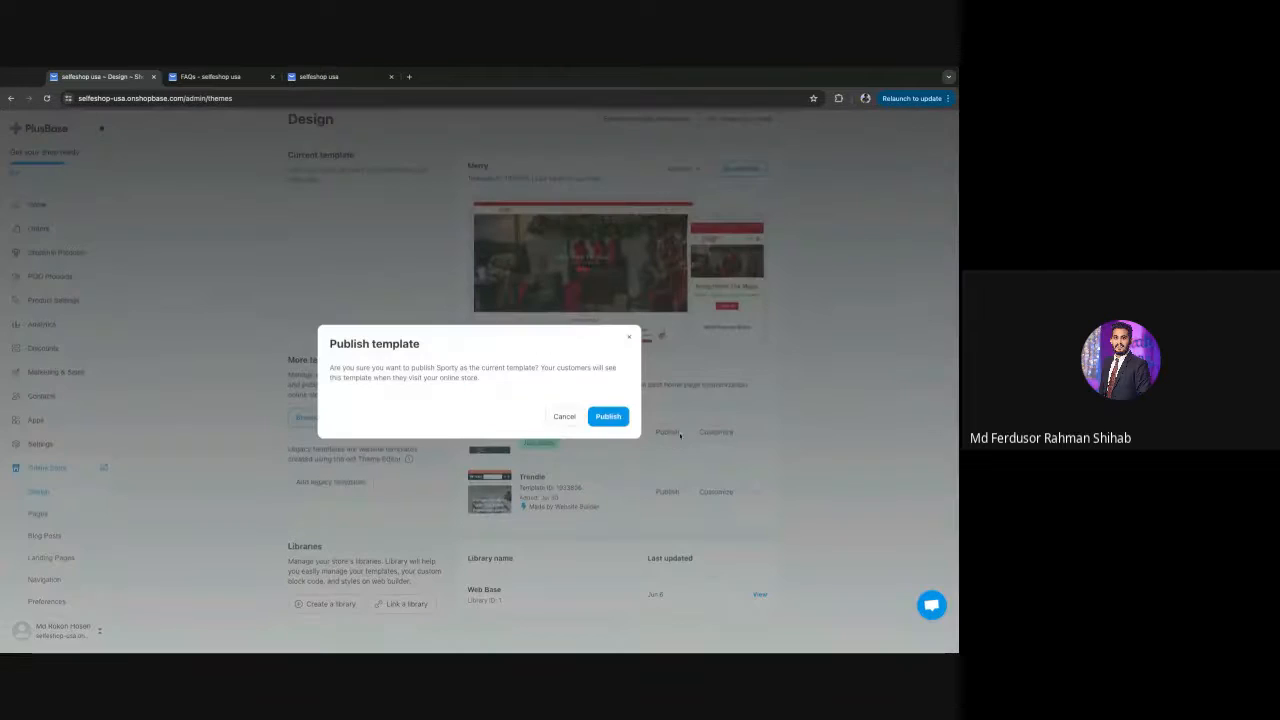
pyautogui.click(607, 416)
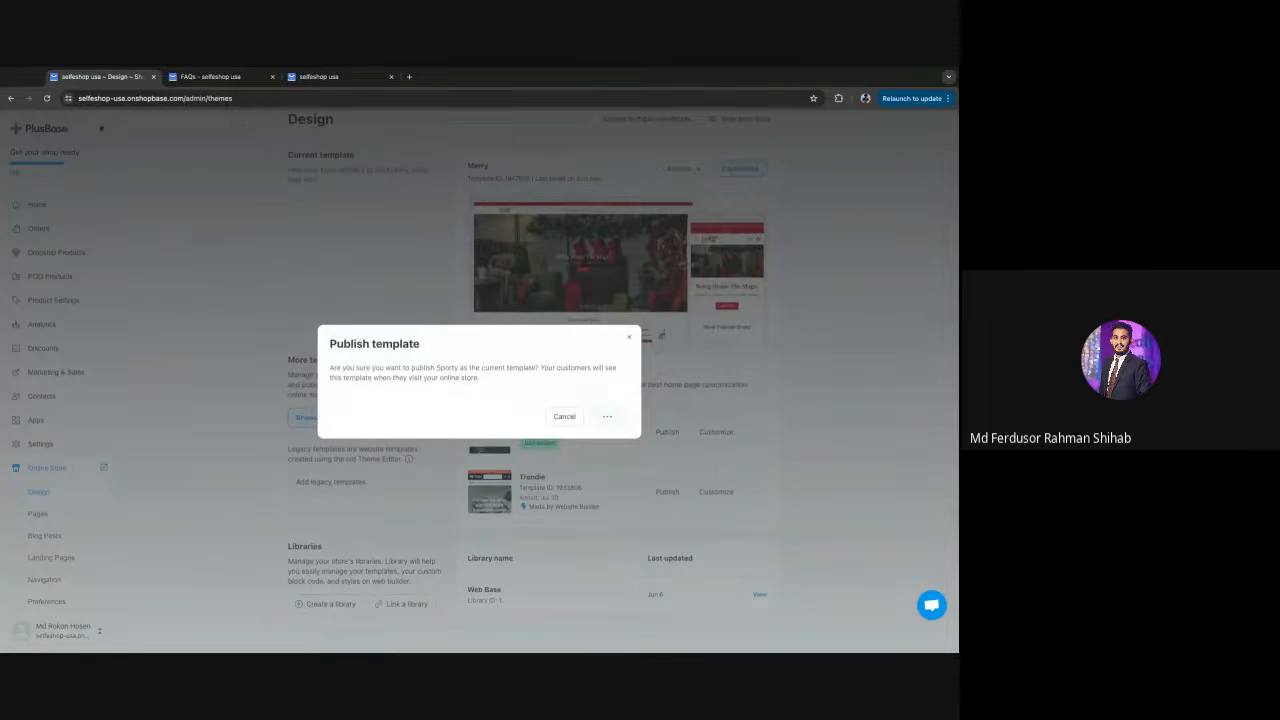
# - Reload the selfeshop.com storefront and look down the Sporty homepage to its On Sale section
pyautogui.click(318, 76)
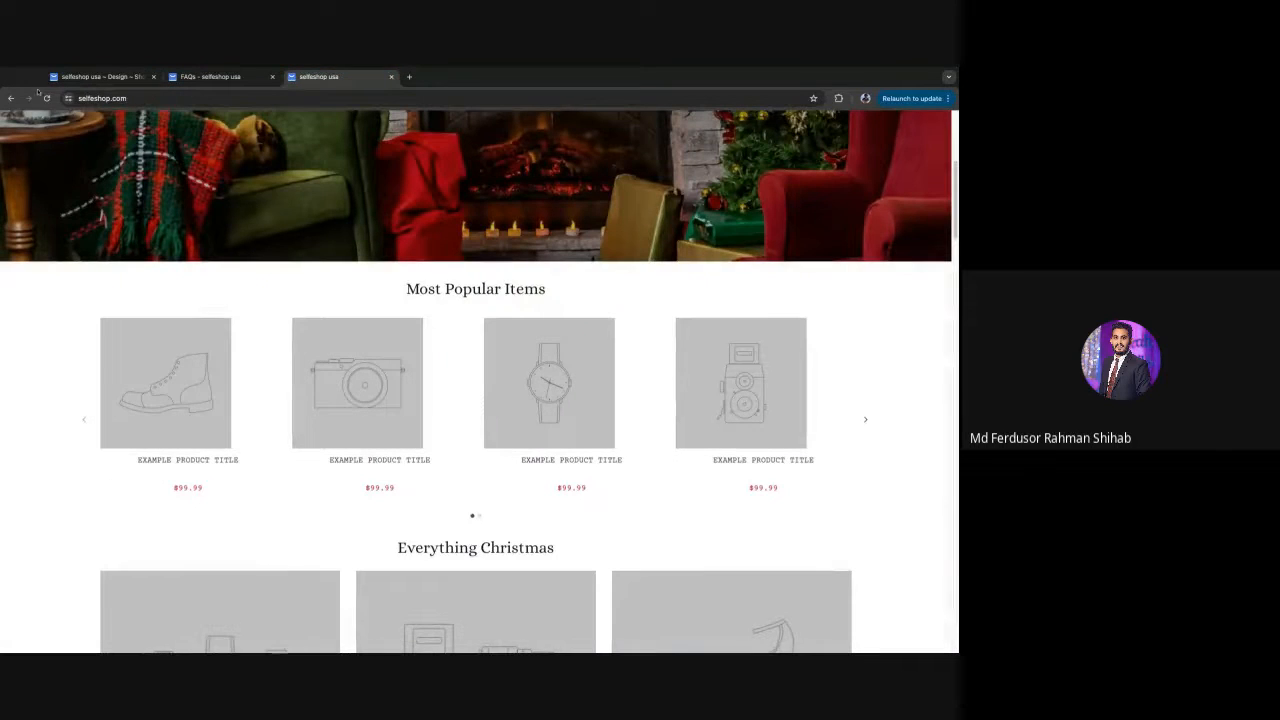
pyautogui.click(45, 97)
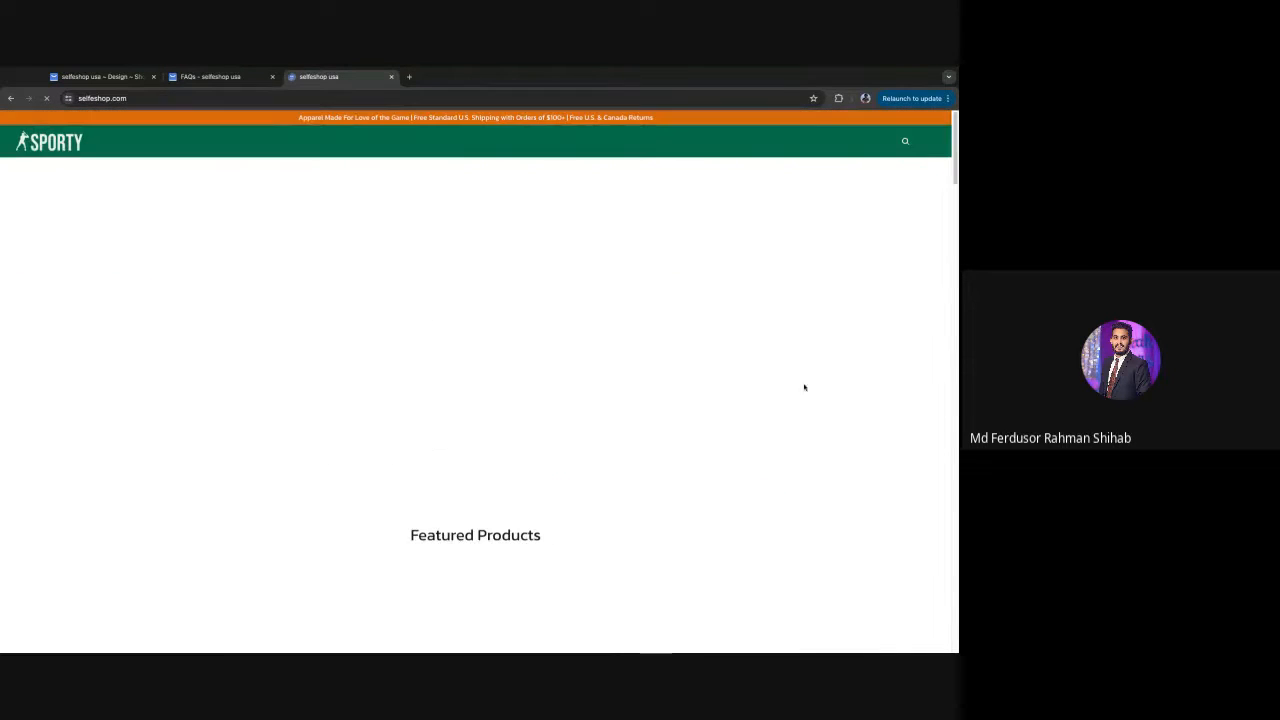
pyautogui.scroll(-2, 576, 369)
pyautogui.scroll(-10, 576, 369)
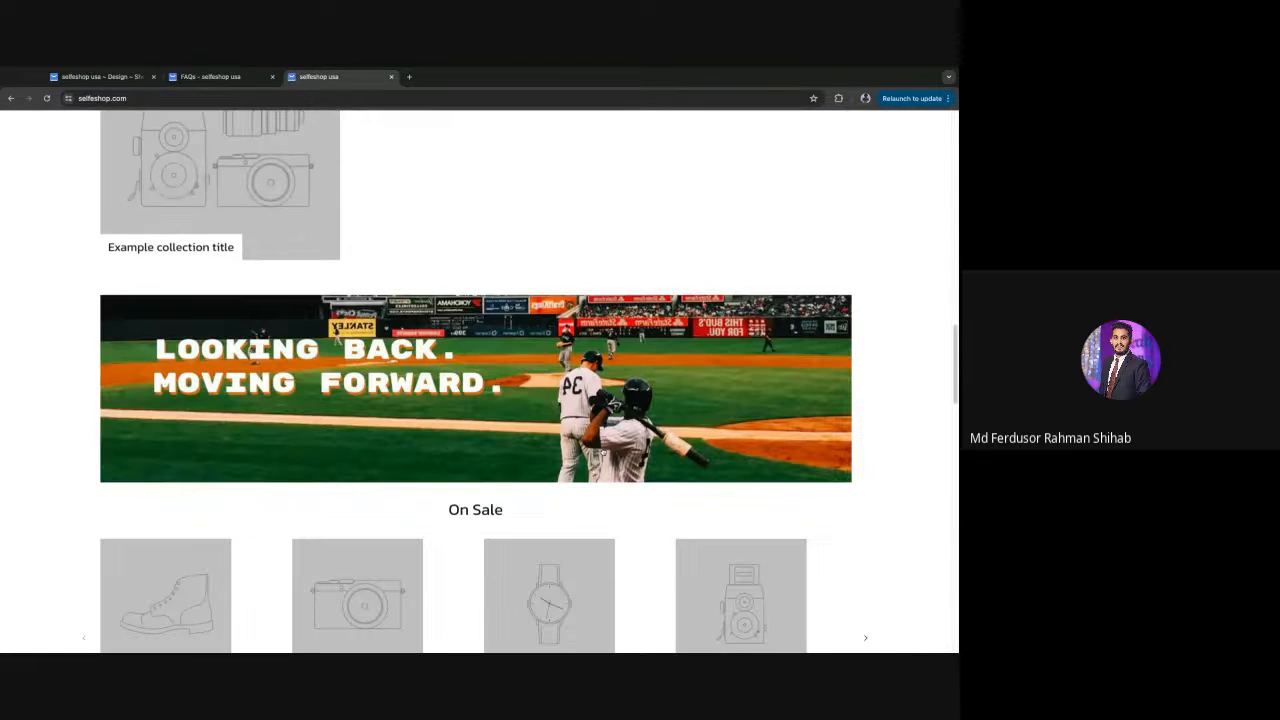
# - Look over the Sporty storefront homepage again, from its header and featured products to the On Sale section
pyautogui.scroll(8, 476, 380)
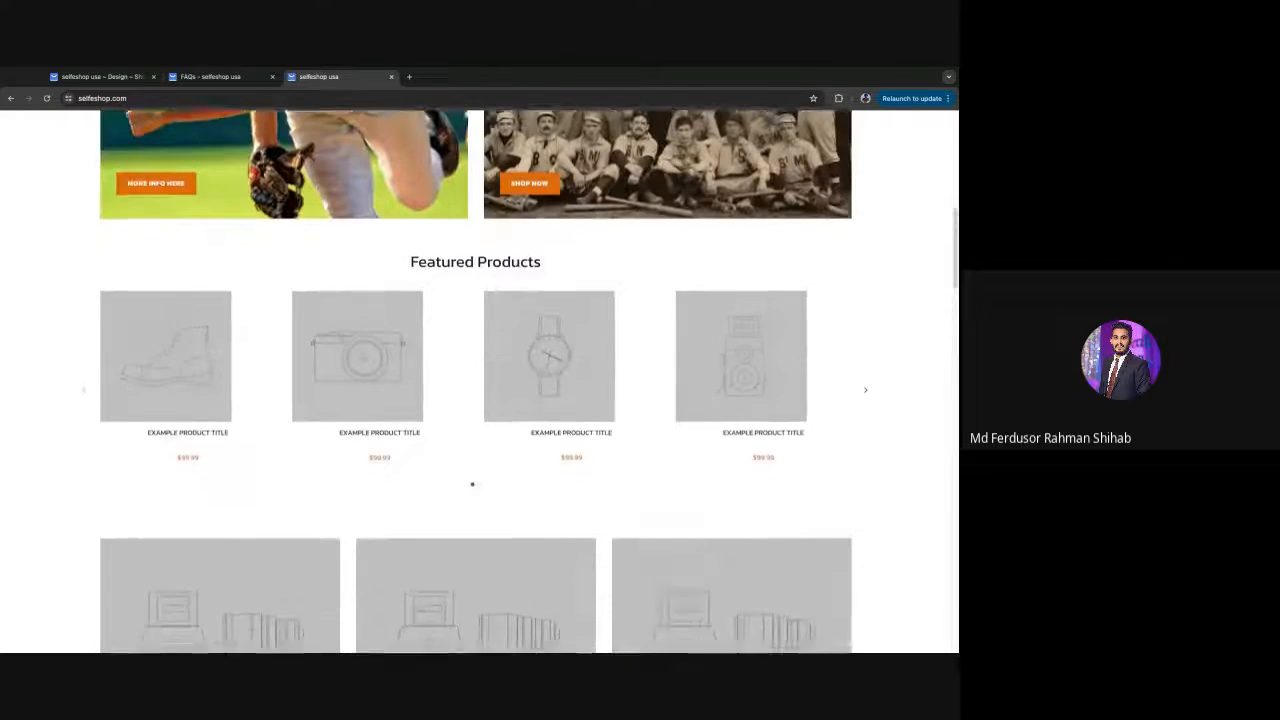
pyautogui.scroll(5, 313, 387)
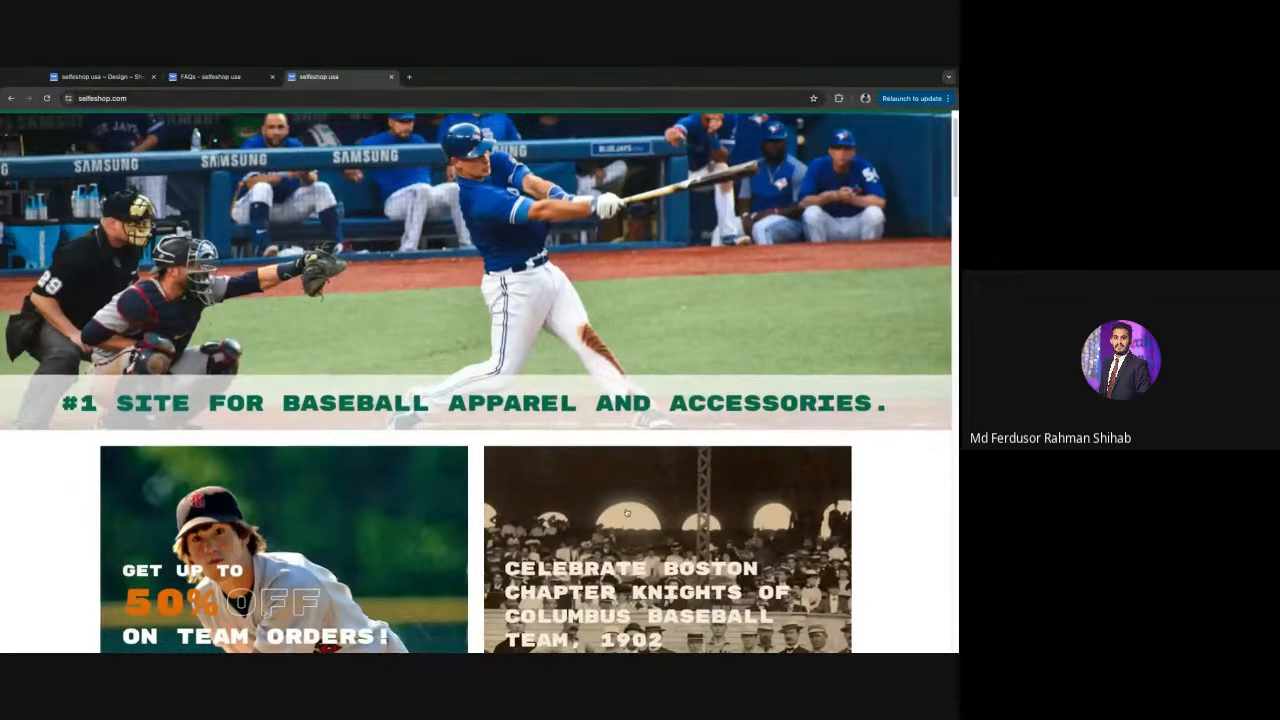
pyautogui.scroll(1, 630, 507)
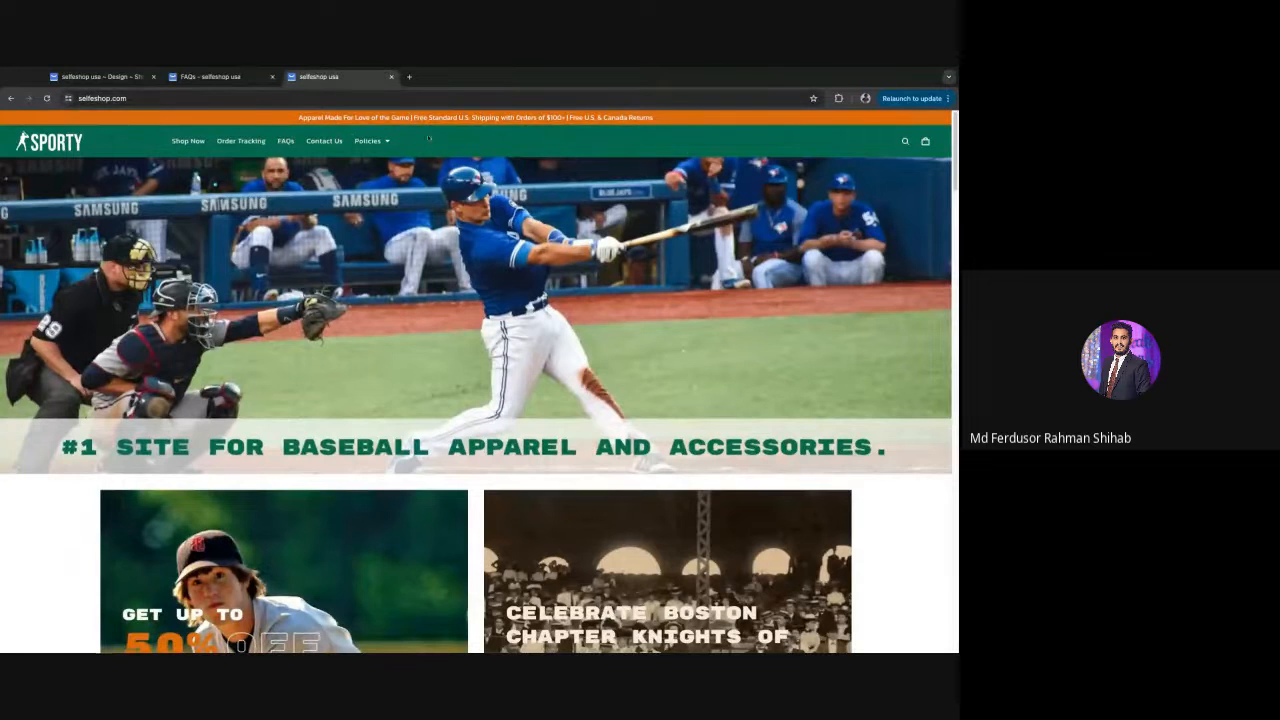
pyautogui.scroll(-10, 709, 350)
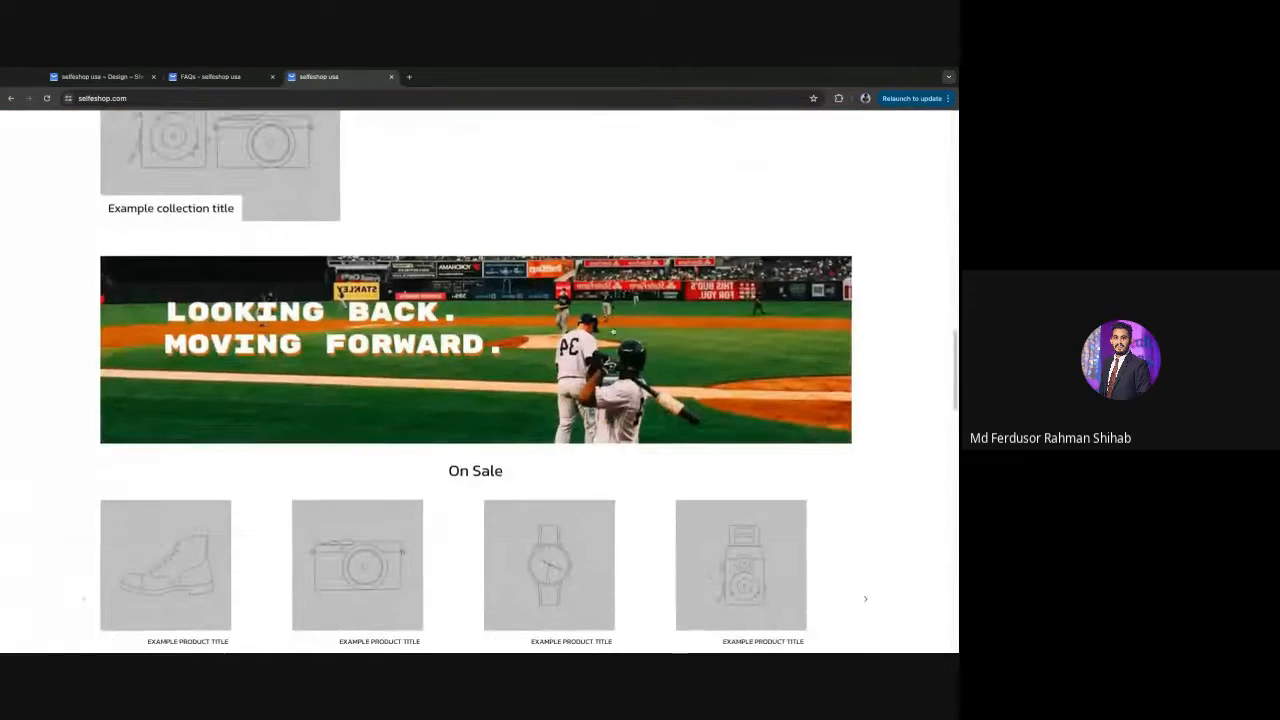
# - Close the storefront's FAQs page and return to the admin's Design page
pyautogui.click(190, 76)
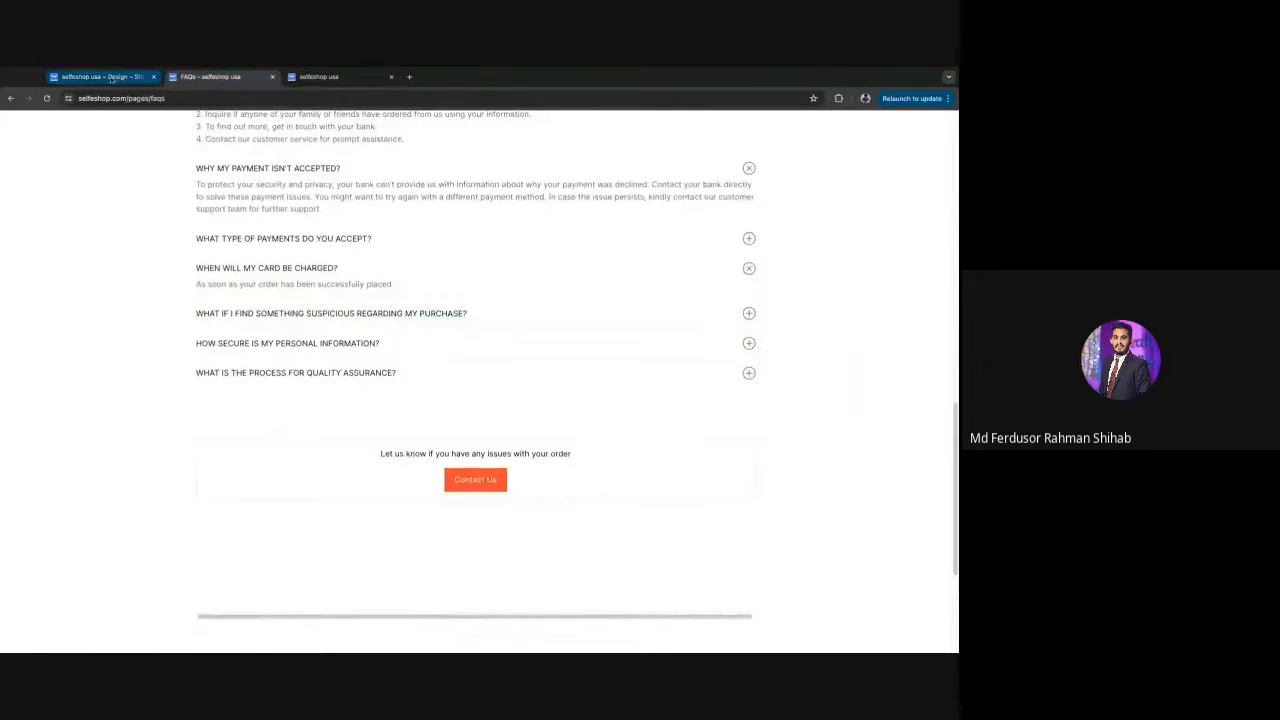
pyautogui.click(272, 76)
pyautogui.click(100, 77)
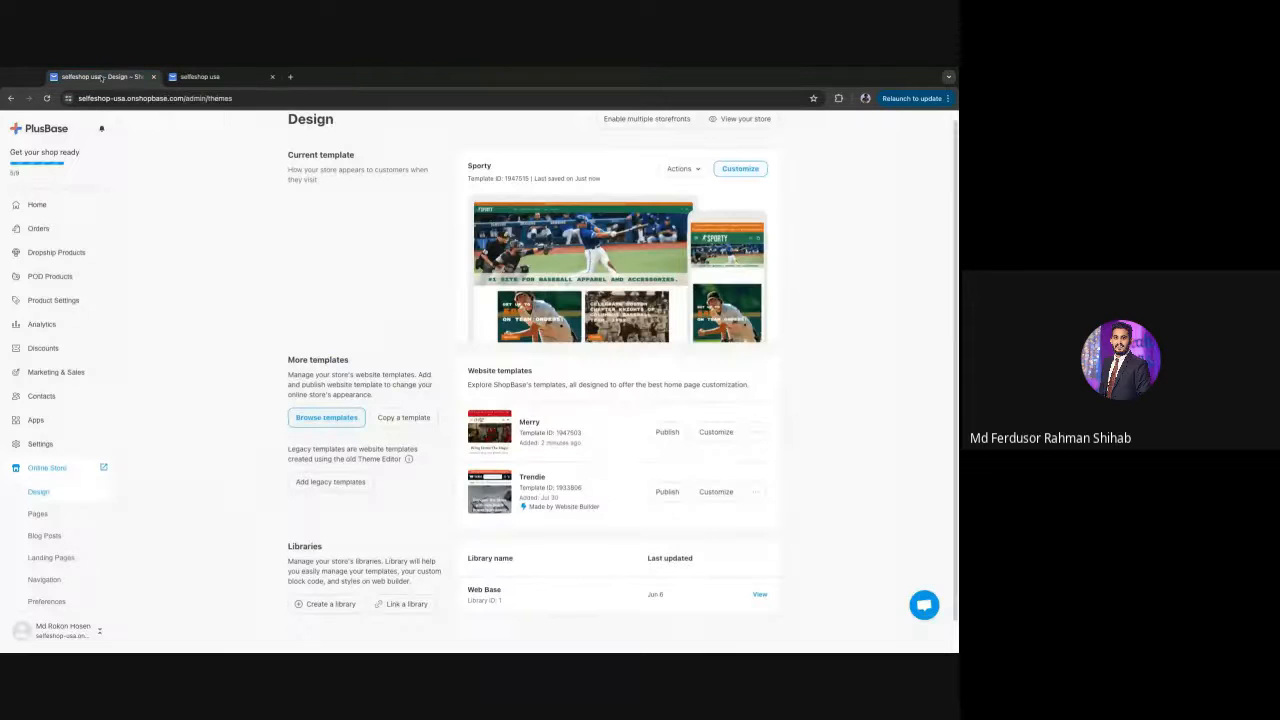
pyautogui.scroll(-1, 337, 503)
pyautogui.scroll(1, 340, 503)
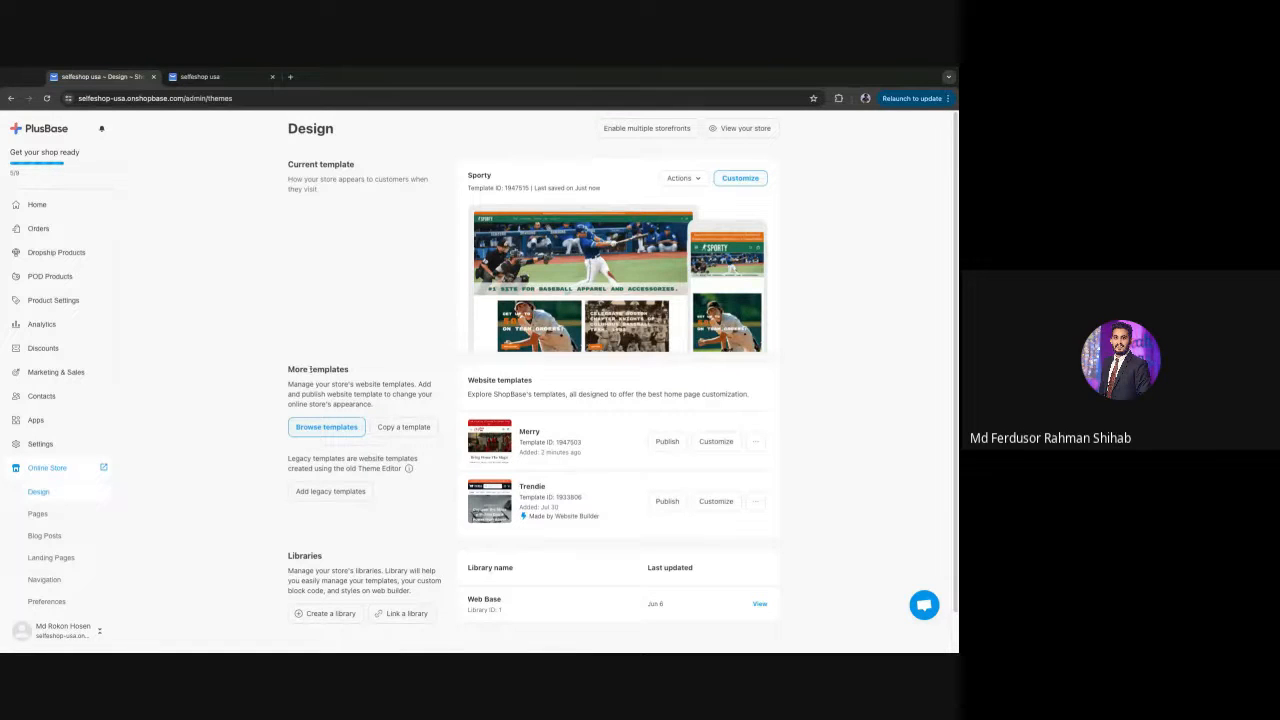
# - Open the premium website template gallery from the Design page and look through all its designs
pyautogui.moveTo(295, 369); pyautogui.dragTo(348, 370)
pyautogui.click(327, 428)
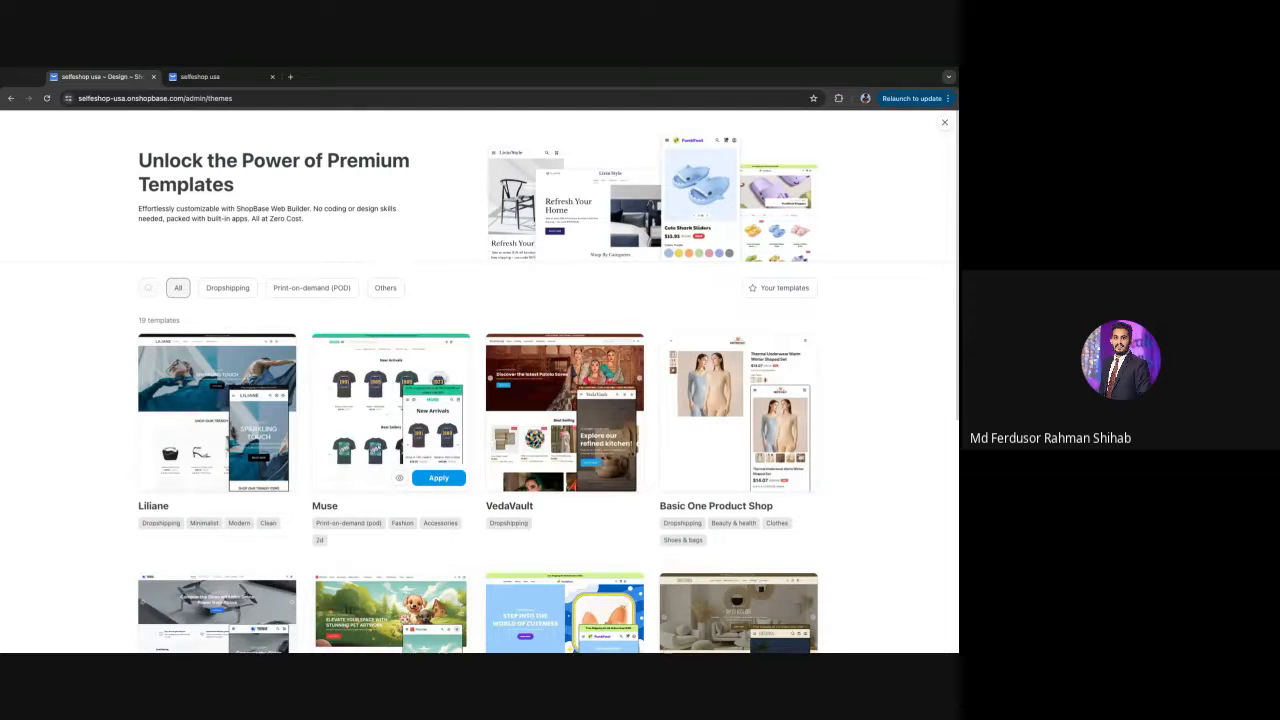
pyautogui.scroll(-5, 570, 400)
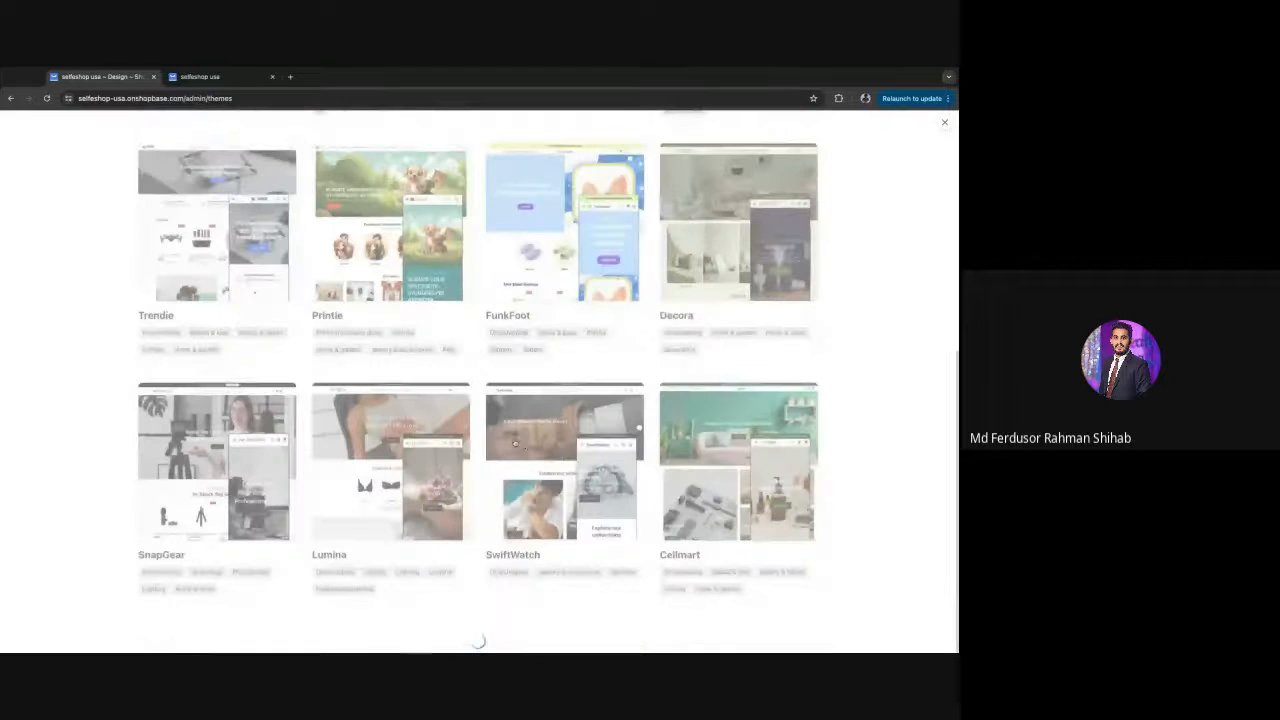
pyautogui.scroll(4, 400, 415)
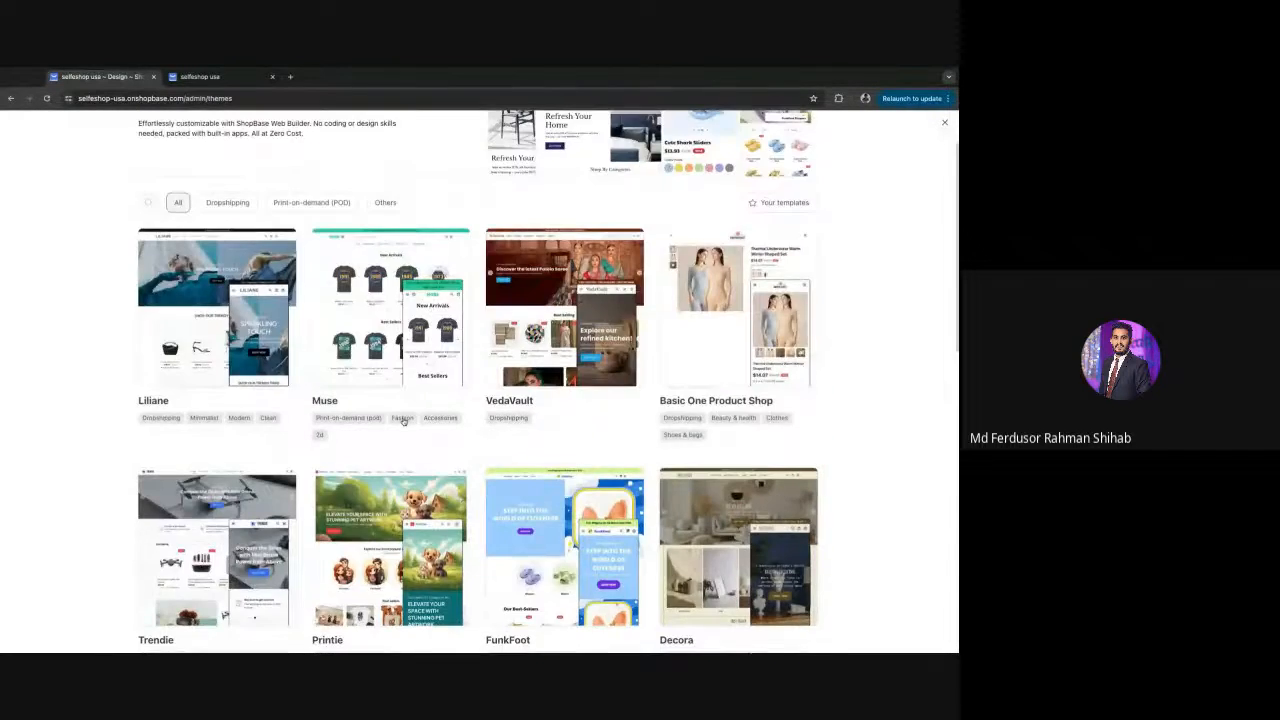
pyautogui.scroll(-5, 403, 421)
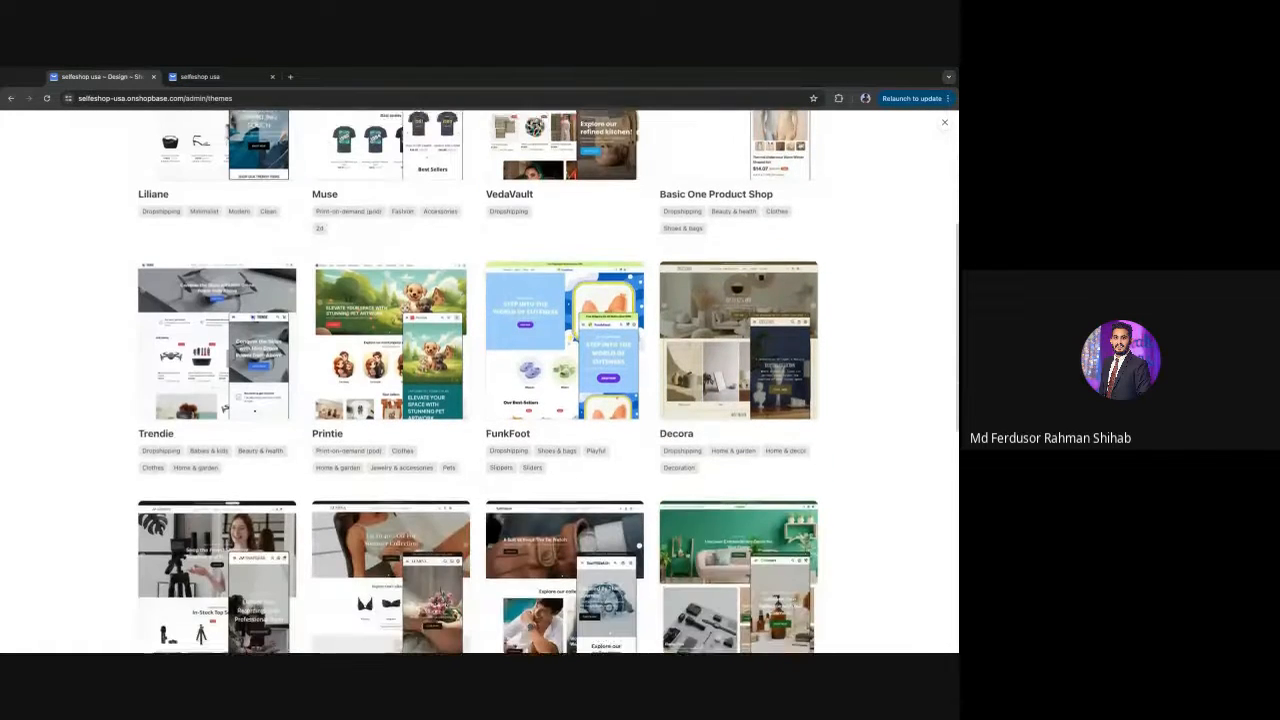
pyautogui.scroll(-3, 476, 382)
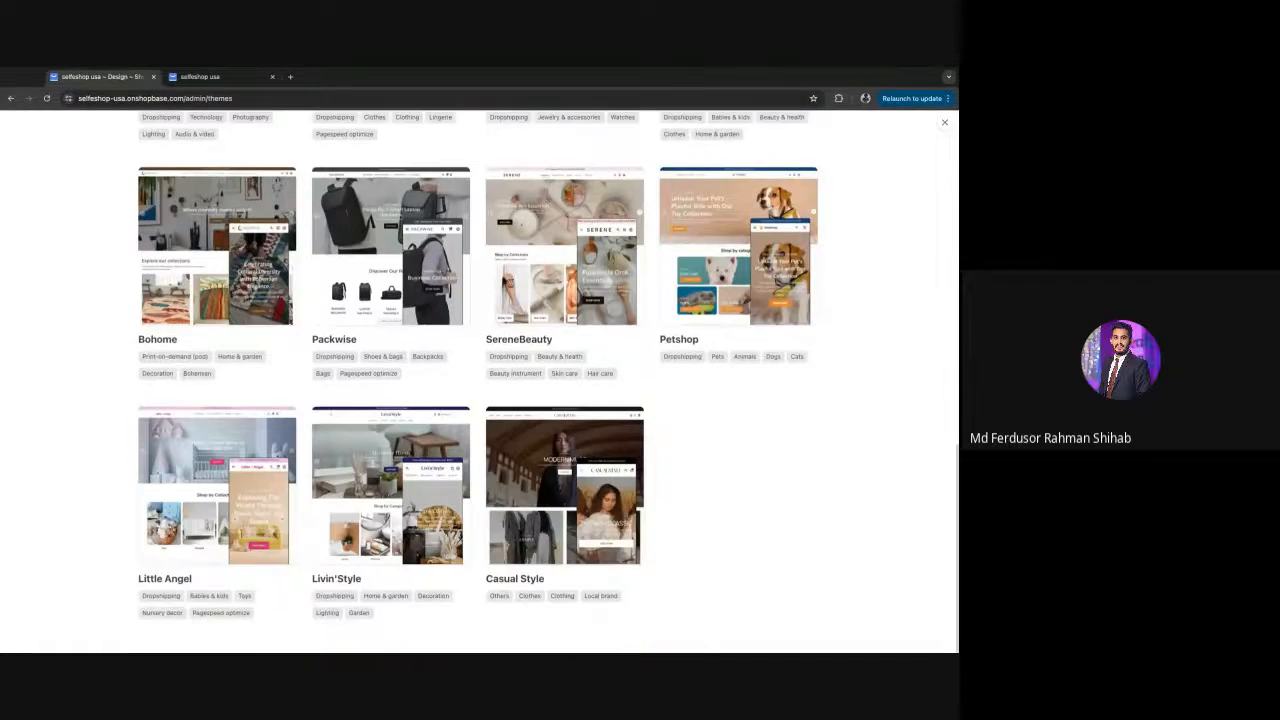
pyautogui.moveTo(391, 486)
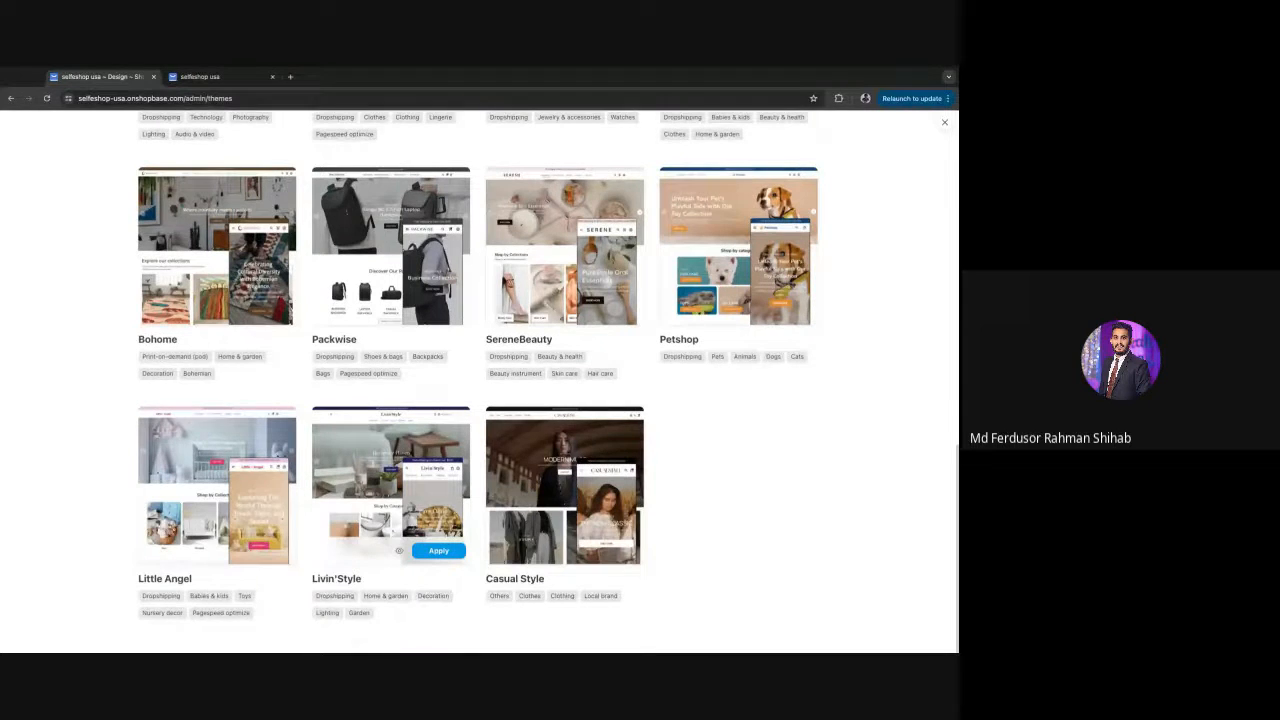
pyautogui.scroll(5, 636, 430)
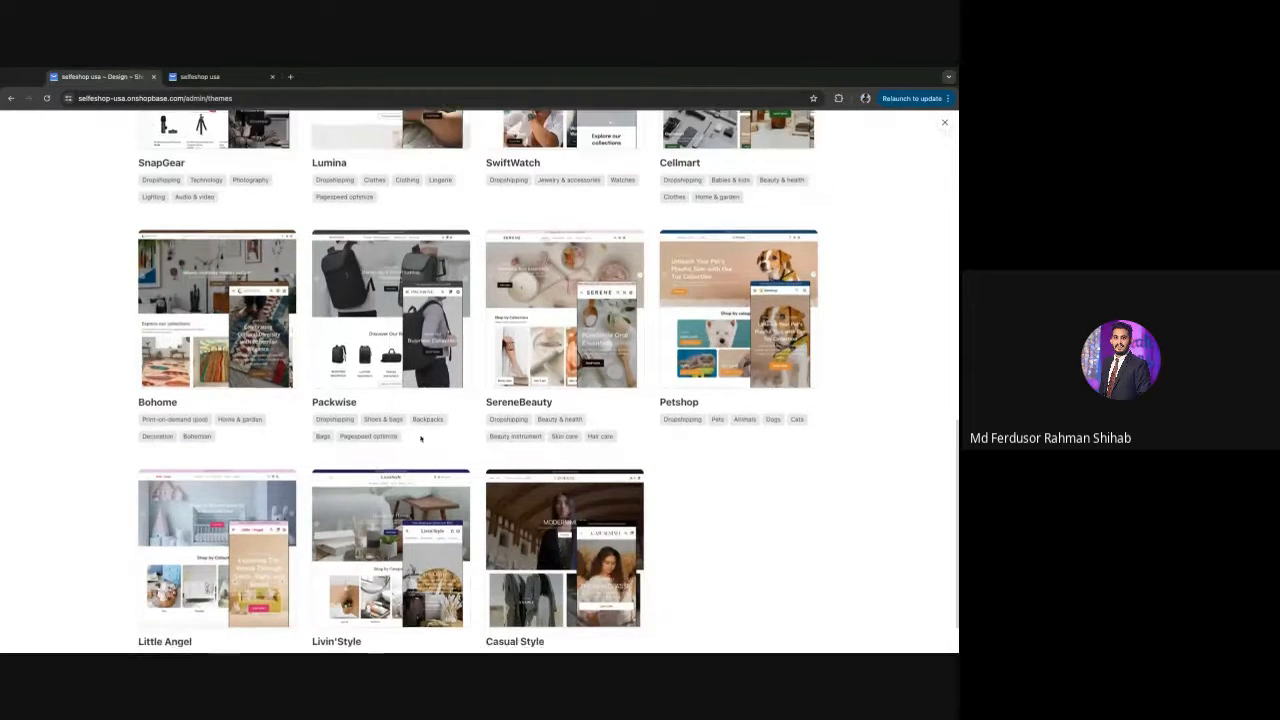
pyautogui.scroll(5, 636, 430)
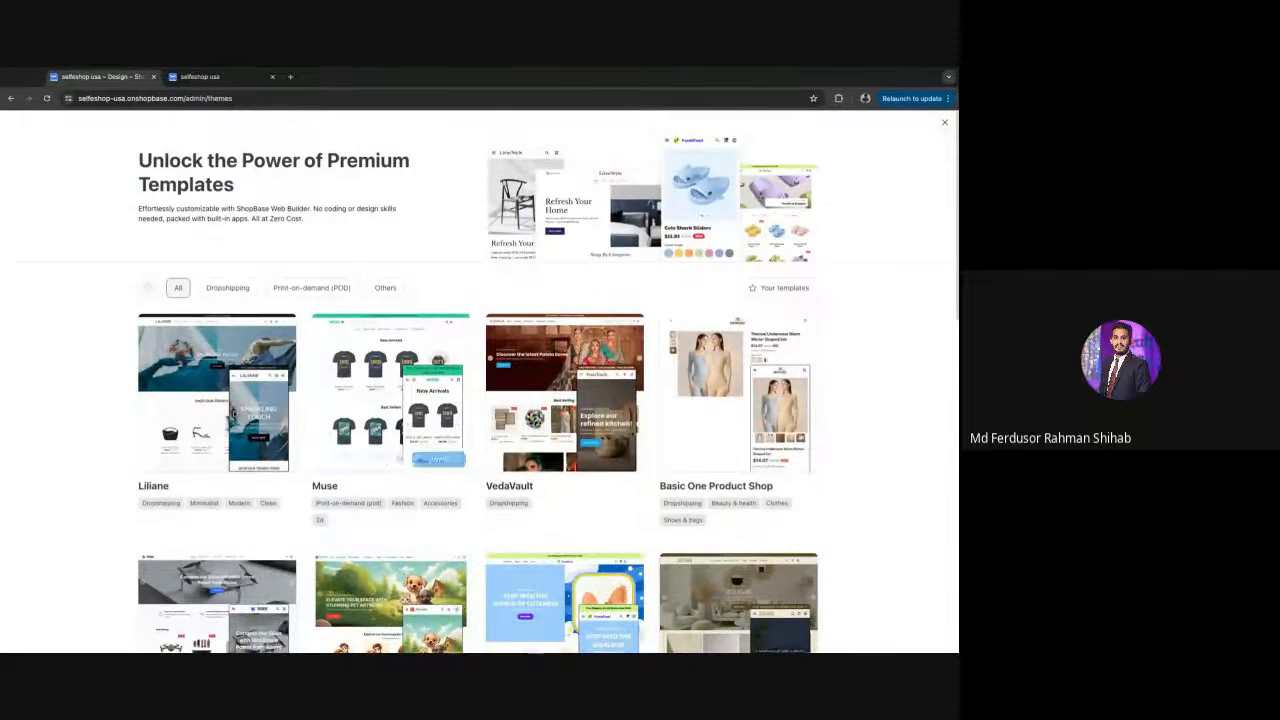
pyautogui.scroll(-3, 483, 328)
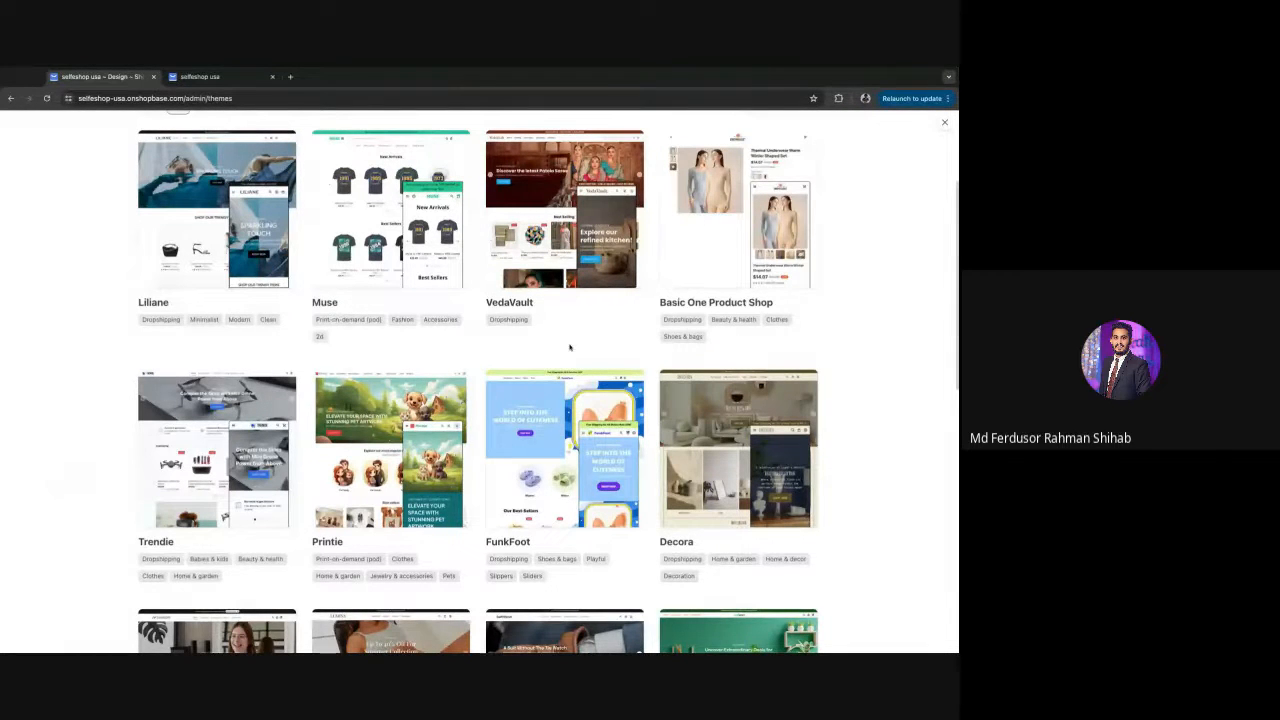
pyautogui.scroll(3, 500, 330)
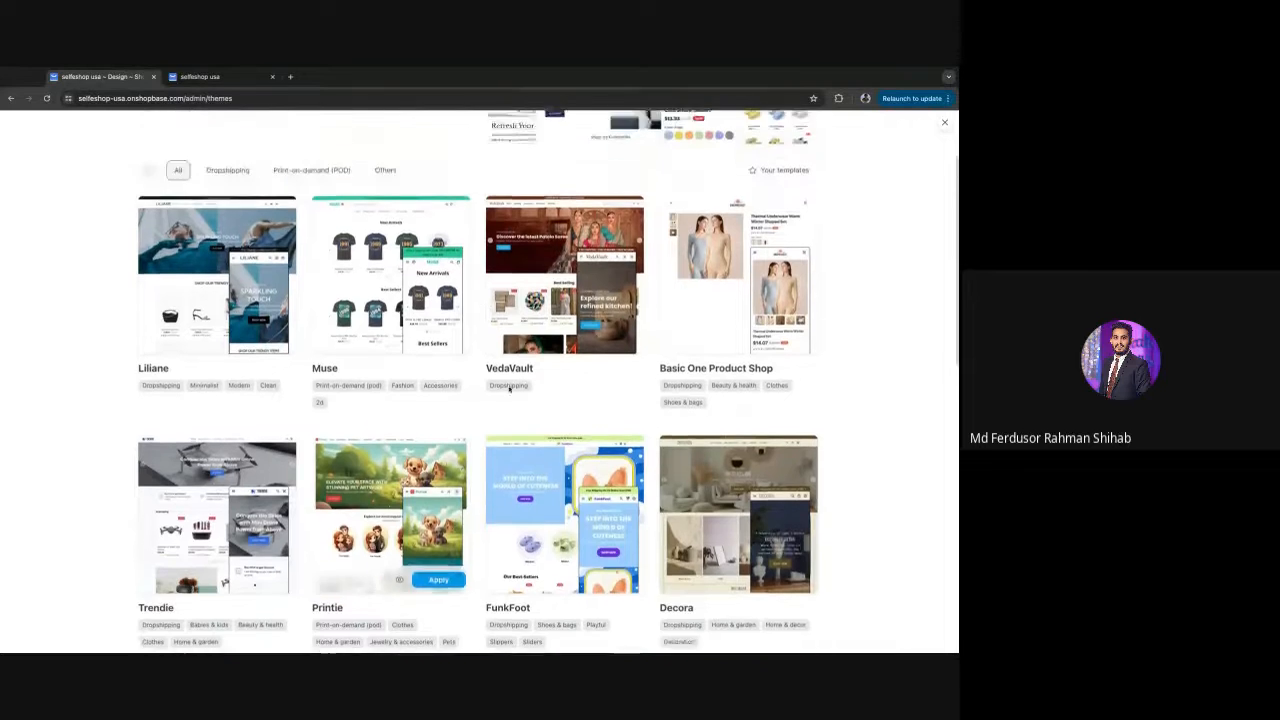
# - Filter the template gallery by Dropshipping and by Print-on-demand (POD), and look over the designs in each category
pyautogui.click(228, 285)
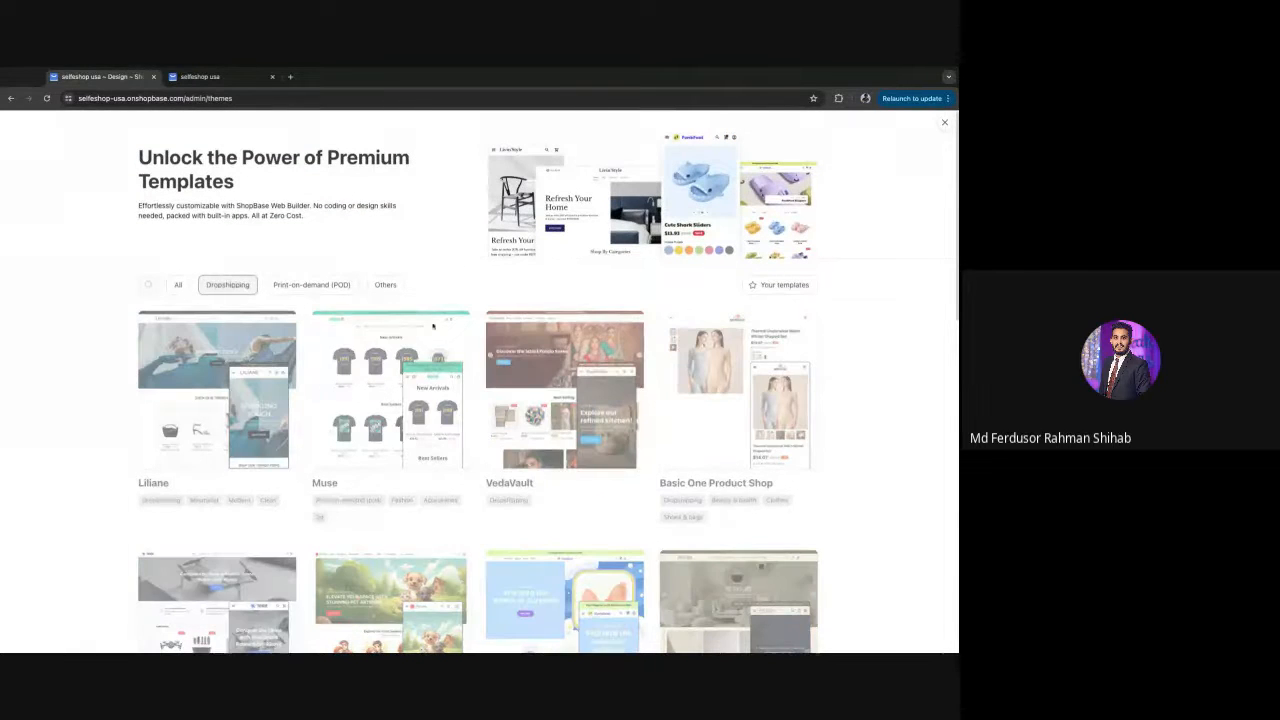
pyautogui.scroll(-2, 792, 428)
pyautogui.scroll(-5, 792, 428)
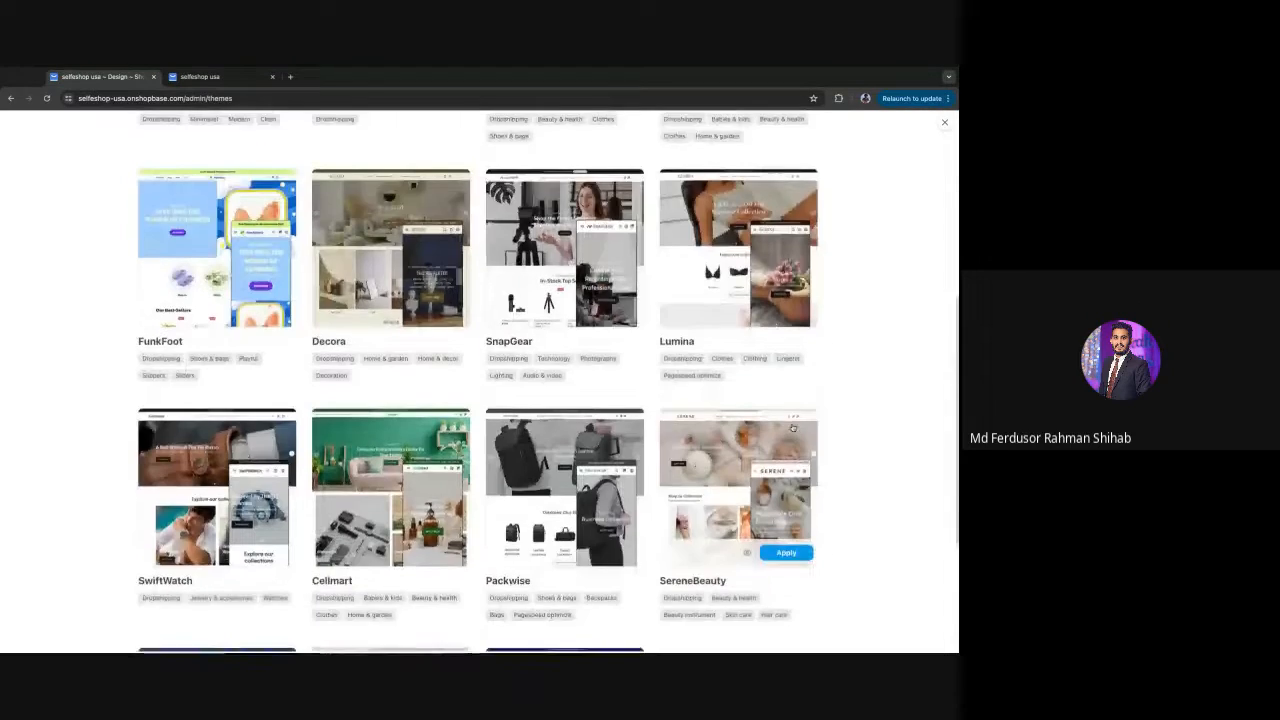
pyautogui.scroll(-3, 444, 420)
pyautogui.scroll(10, 444, 420)
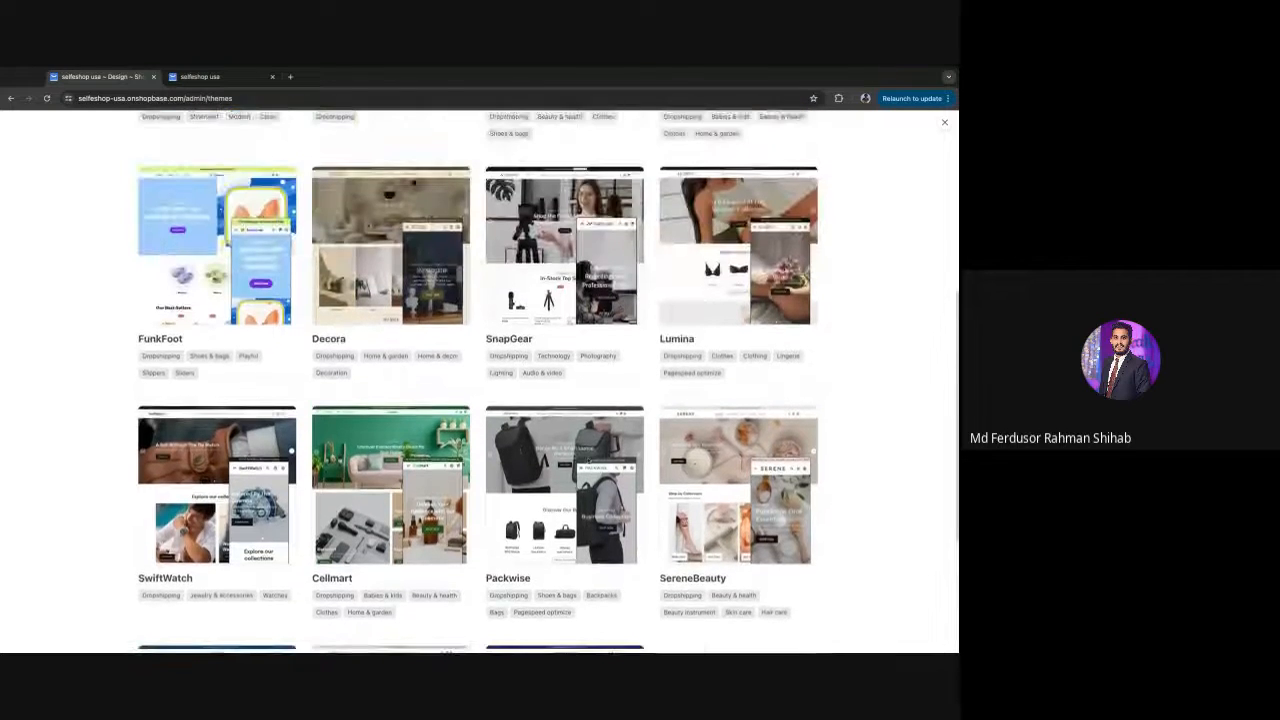
pyautogui.click(311, 231)
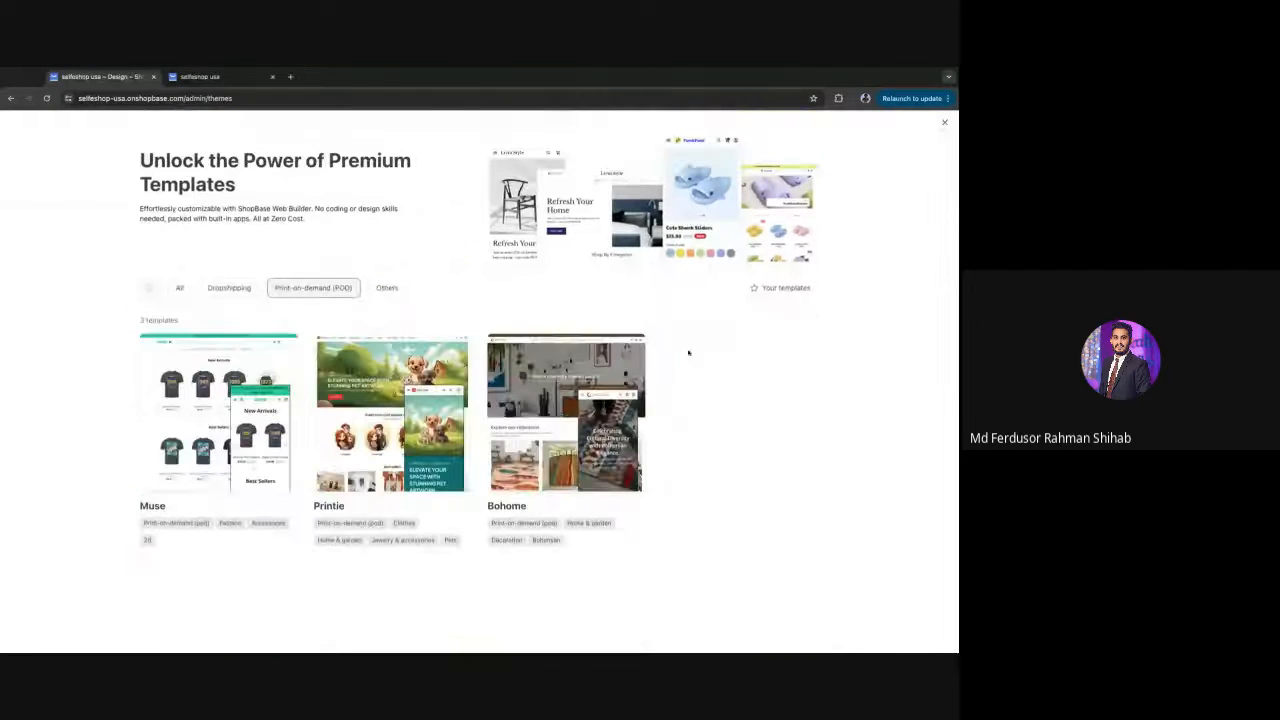
pyautogui.moveTo(302, 459)
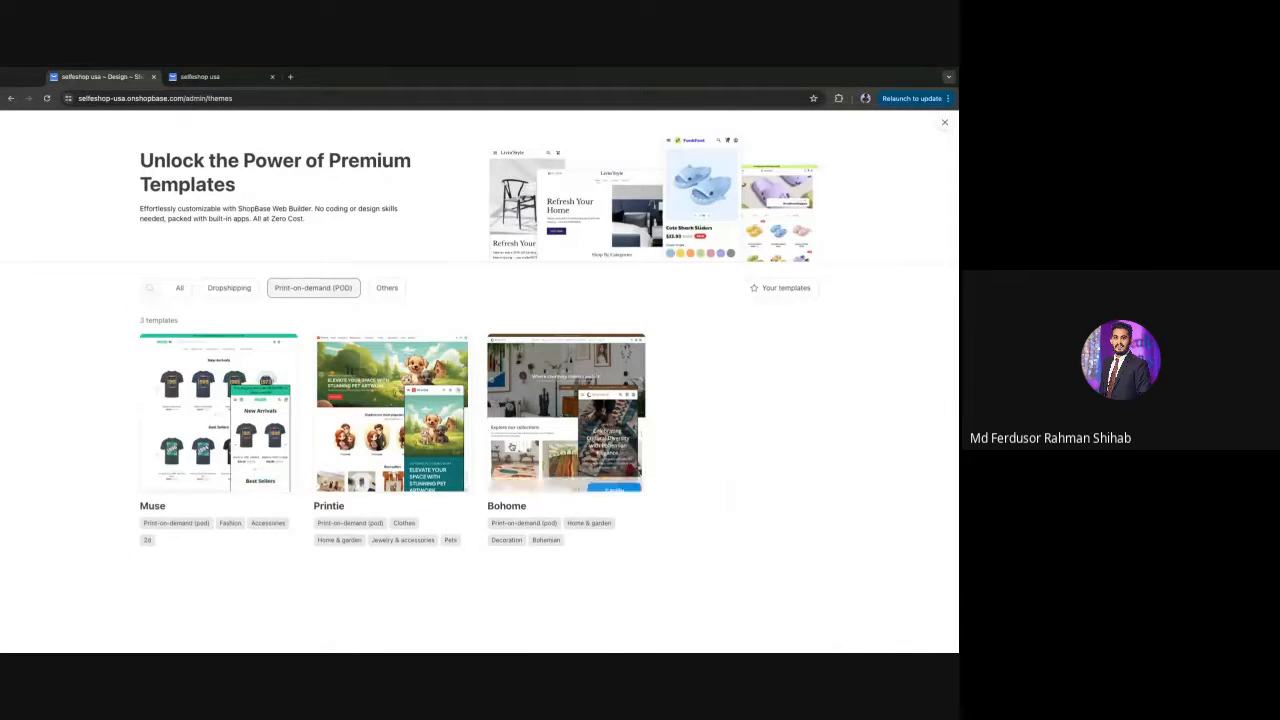
# - Show all template categories again and browse the full gallery for a design to use
pyautogui.click(185, 290)
pyautogui.scroll(-5, 810, 500)
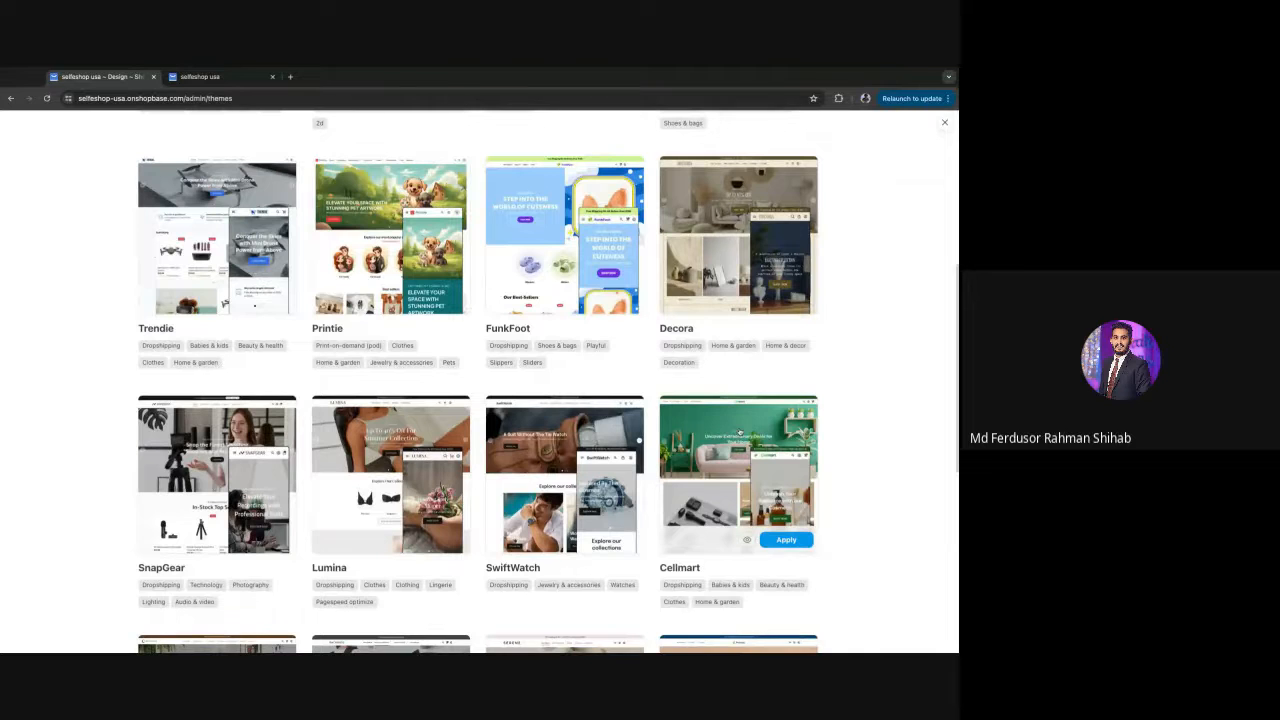
pyautogui.scroll(-3, 740, 432)
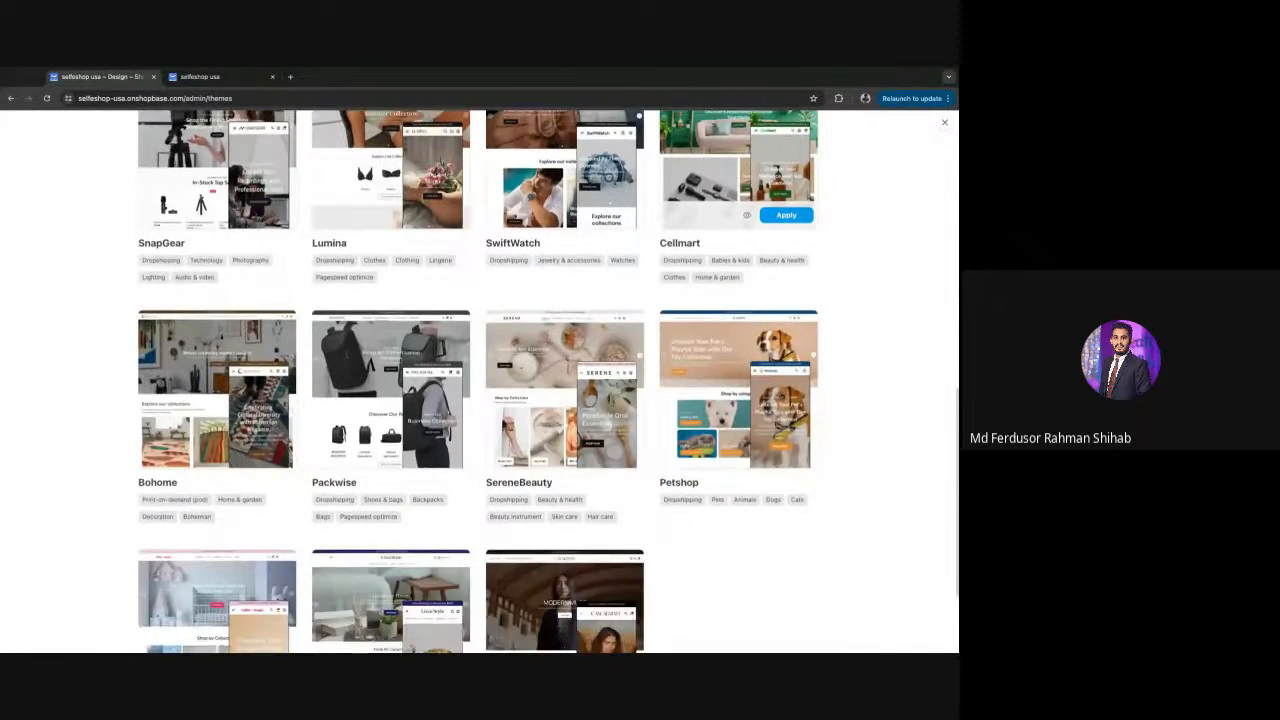
pyautogui.scroll(1, 548, 380)
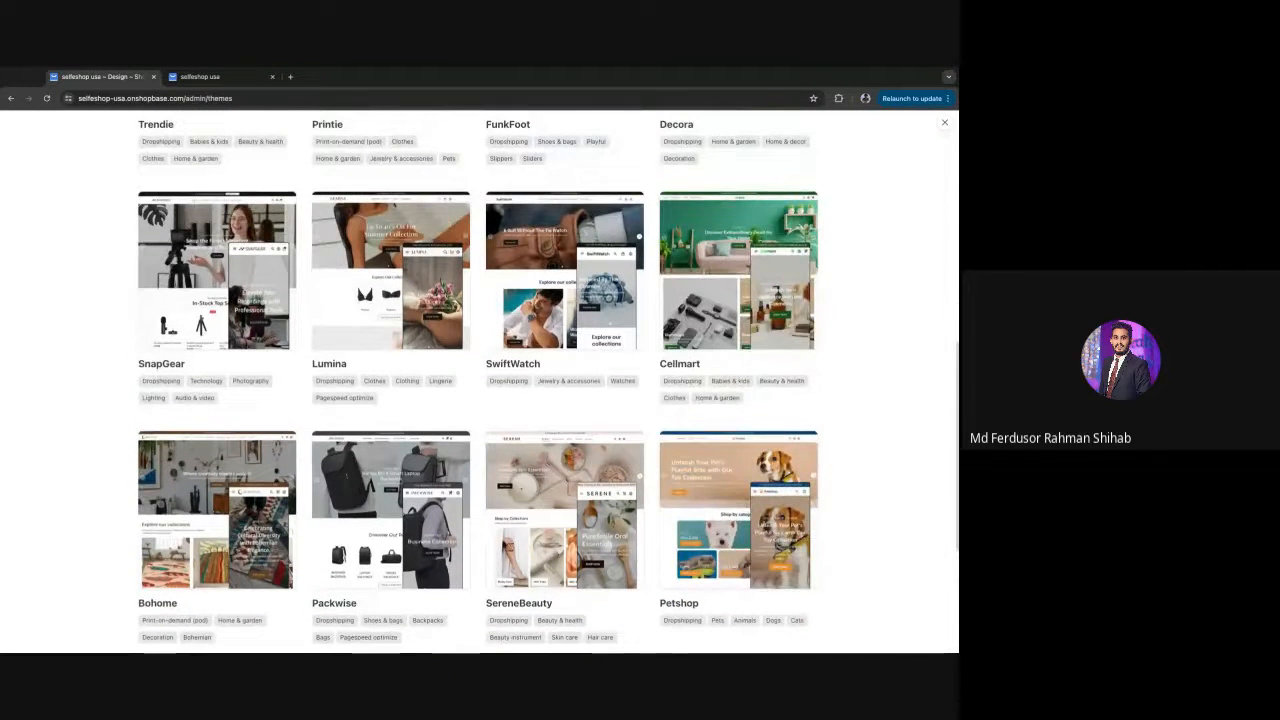
pyautogui.scroll(-2, 704, 490)
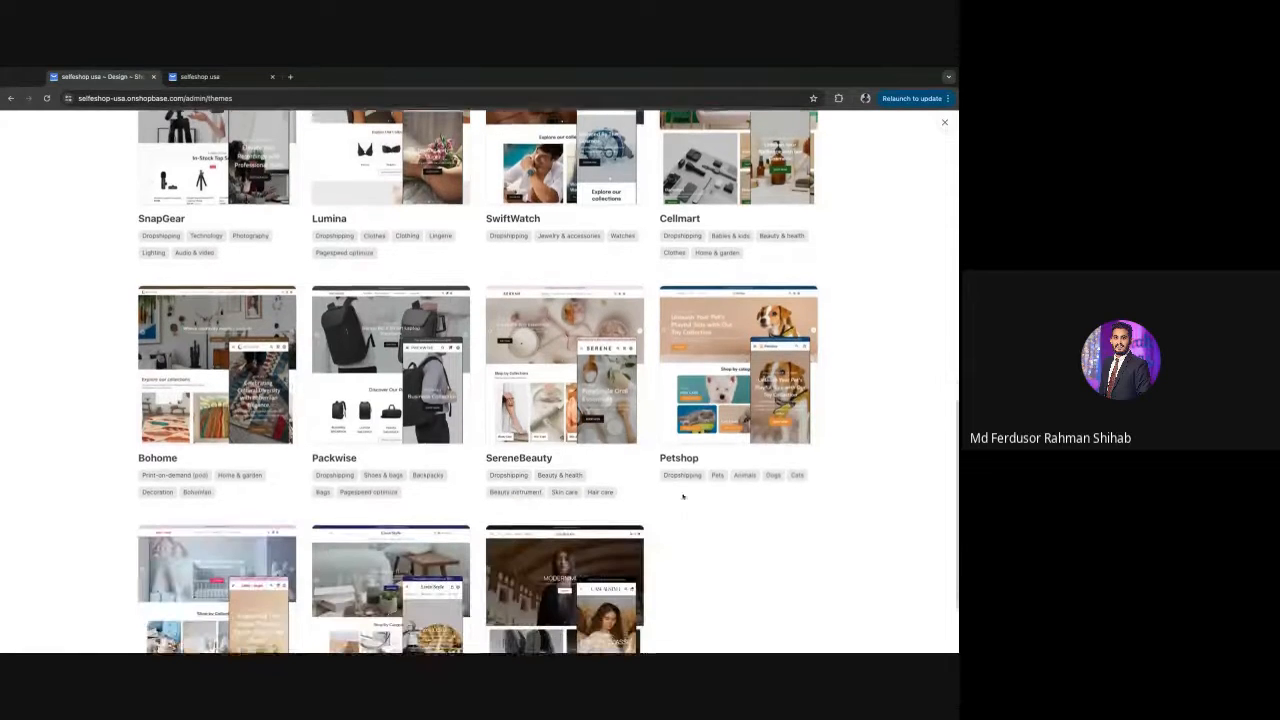
pyautogui.scroll(4, 704, 490)
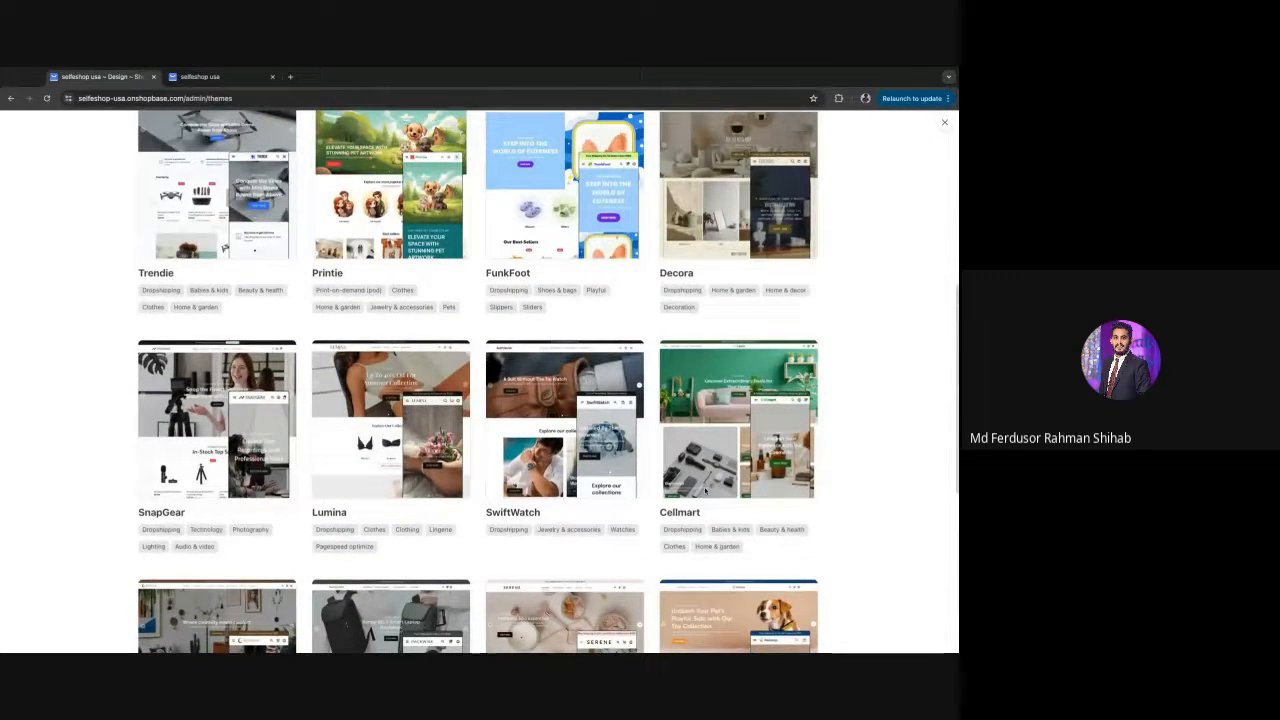
pyautogui.scroll(1, 645, 495)
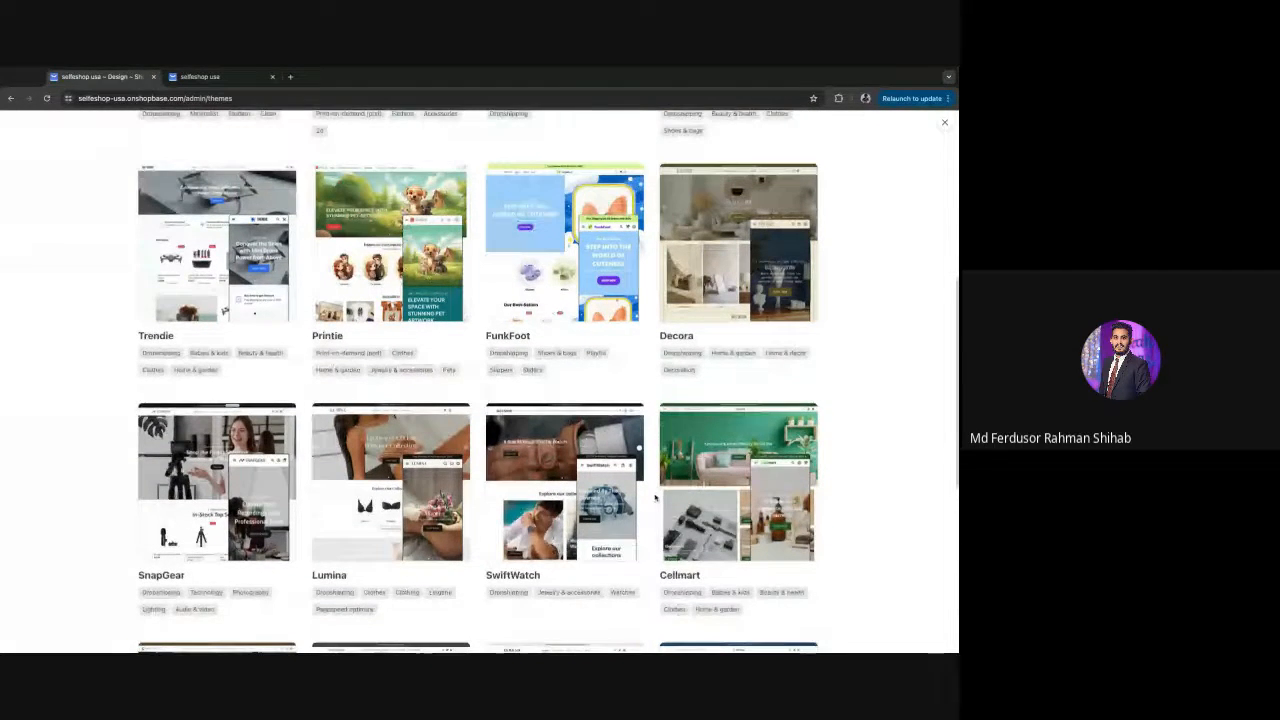
# - Apply the Petshop template so that it is added to the store's website templates
pyautogui.scroll(-6, 695, 328)
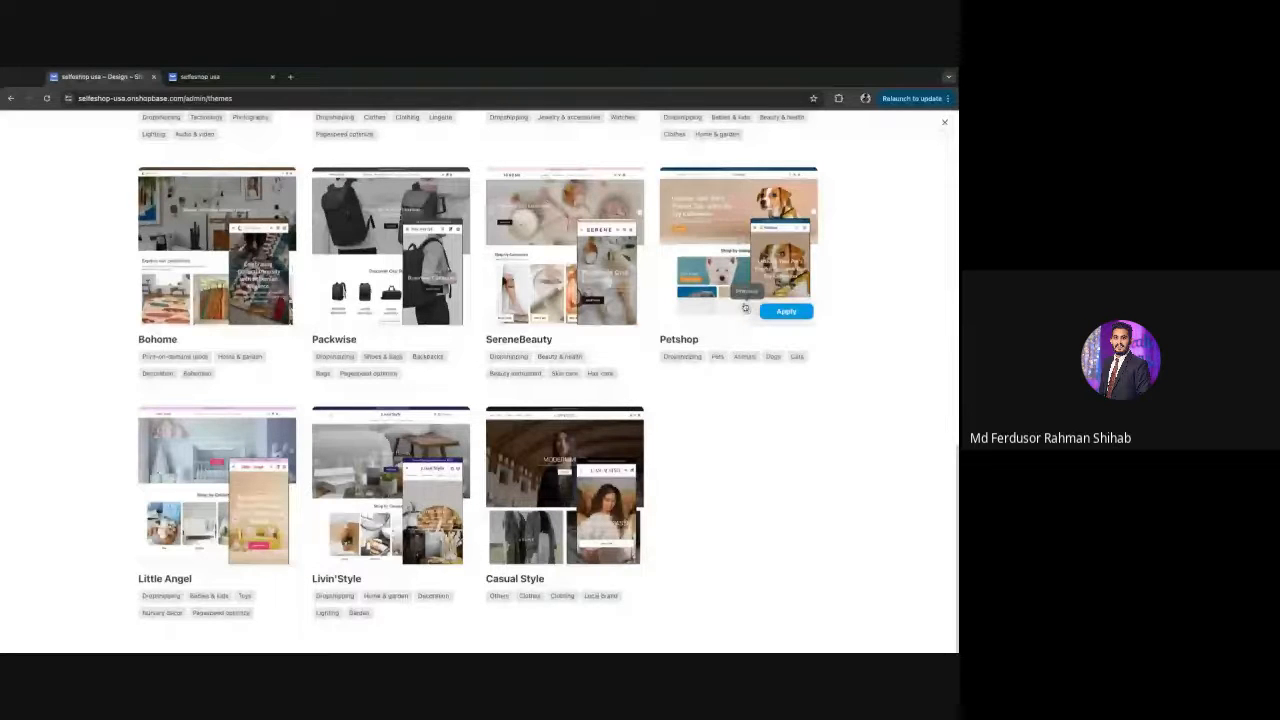
pyautogui.click(683, 340)
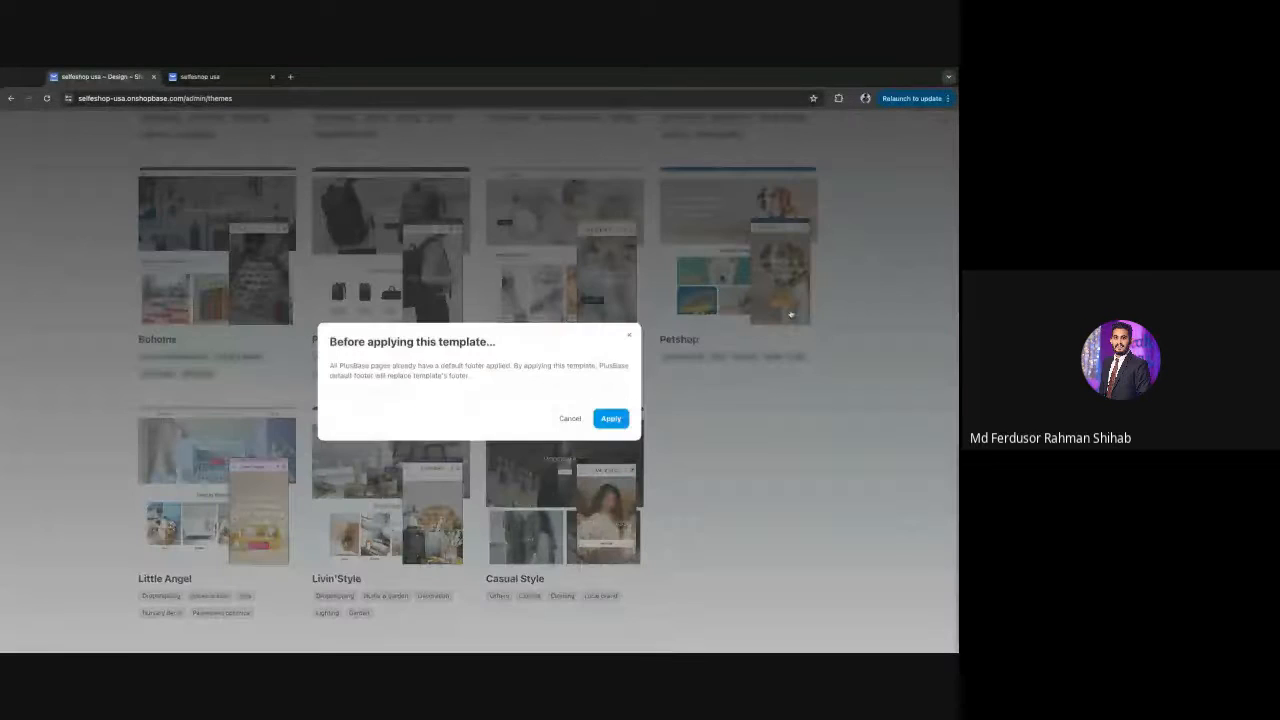
pyautogui.click(612, 418)
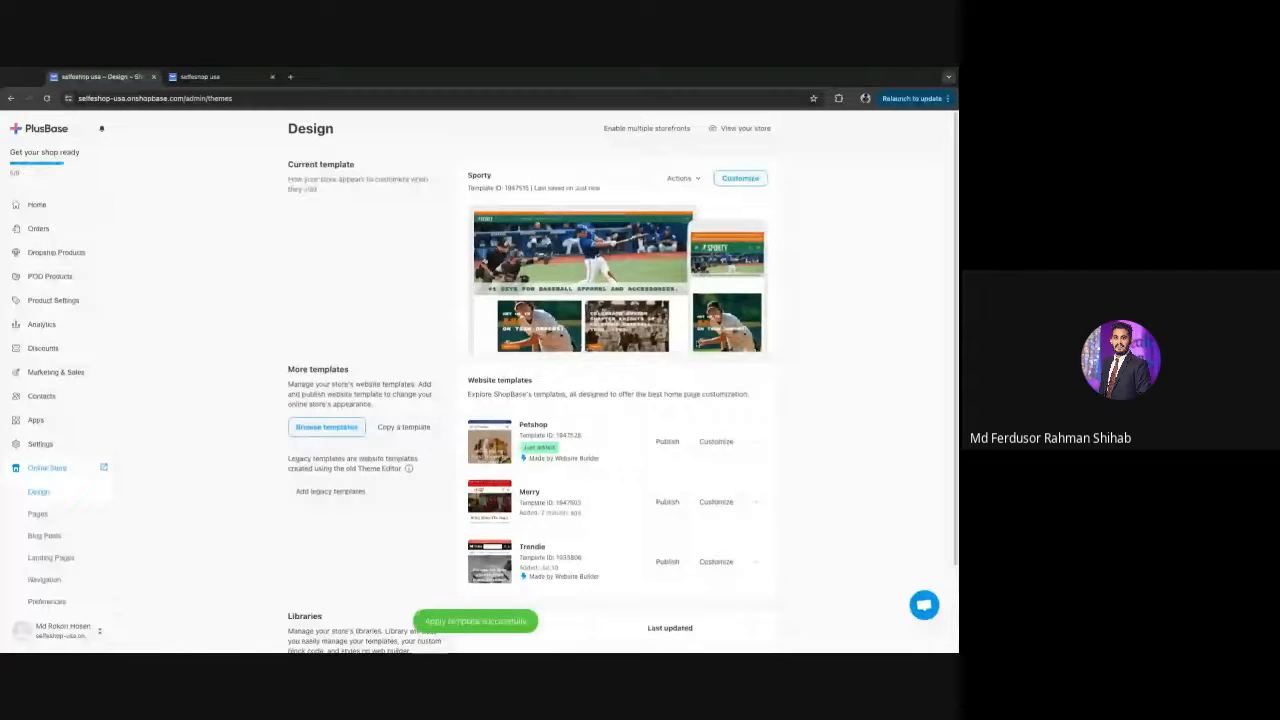
pyautogui.moveTo(469, 381); pyautogui.dragTo(540, 396)
pyautogui.click(537, 425)
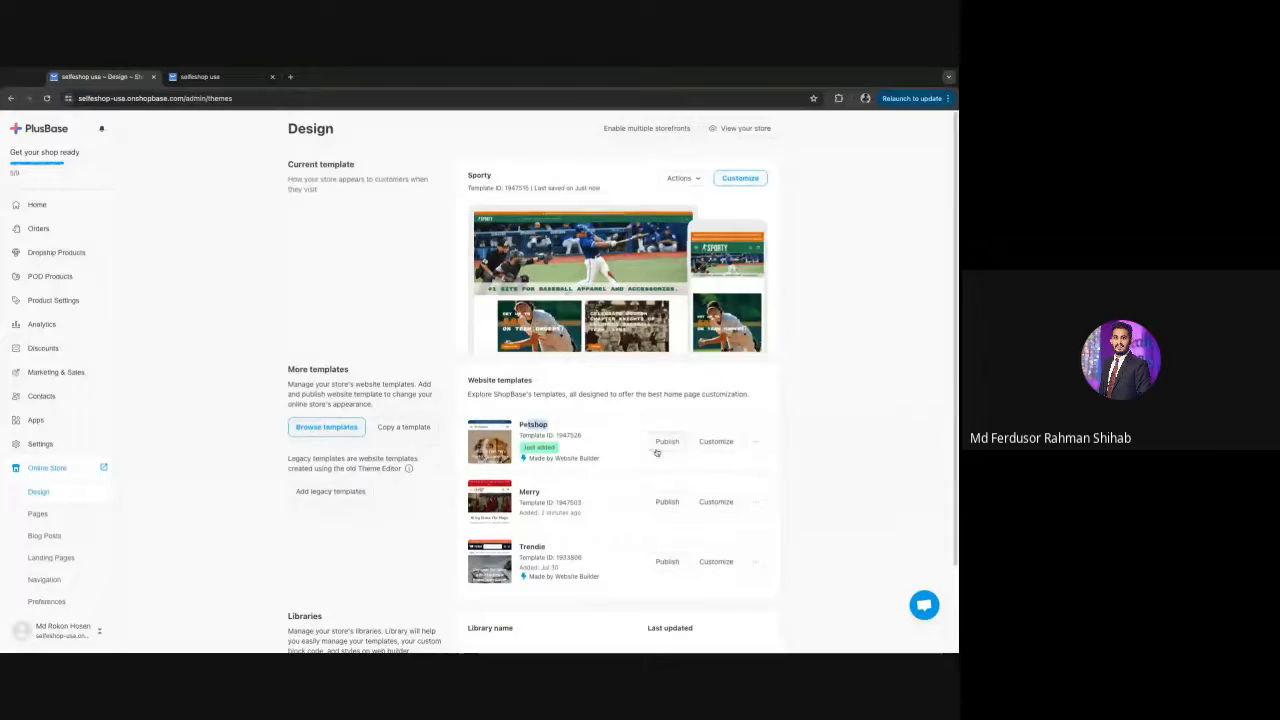
# - Publish the Petshop template as the store's active template with Smart Optimize turned on
pyautogui.click(660, 446)
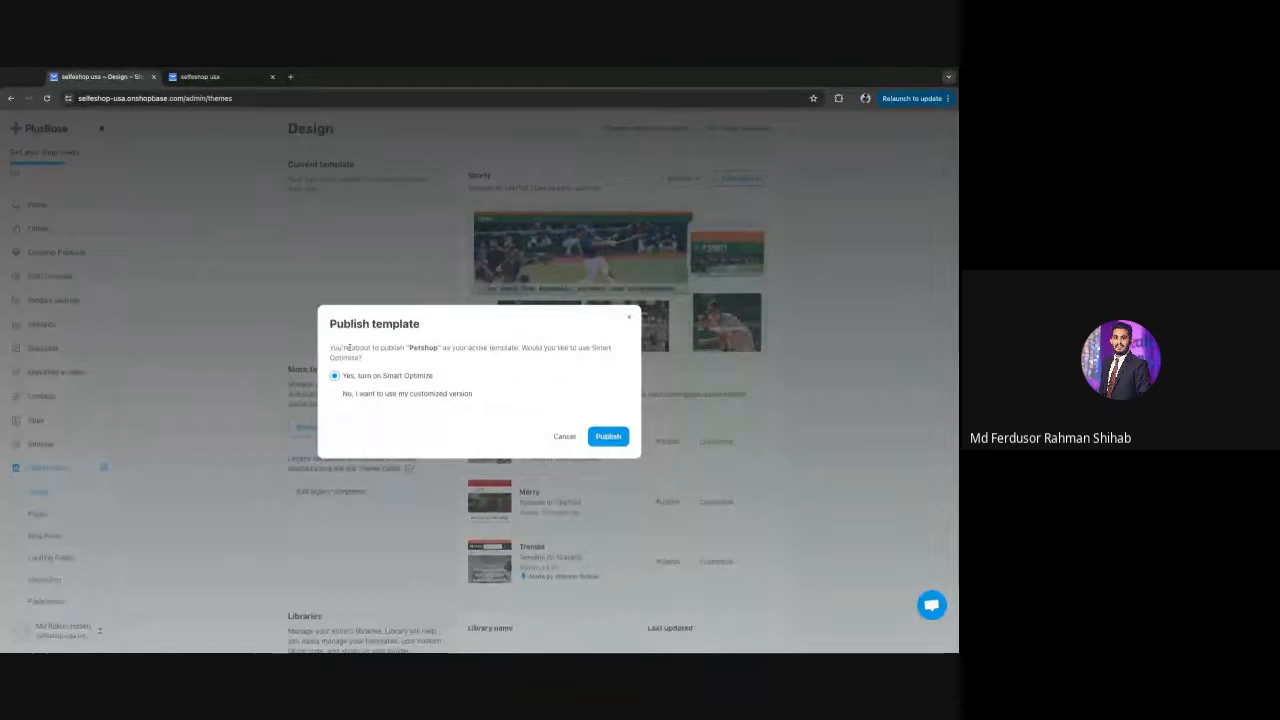
pyautogui.moveTo(340, 348); pyautogui.dragTo(384, 348)
pyautogui.doubleClick(425, 348)
pyautogui.moveTo(543, 348); pyautogui.dragTo(592, 348)
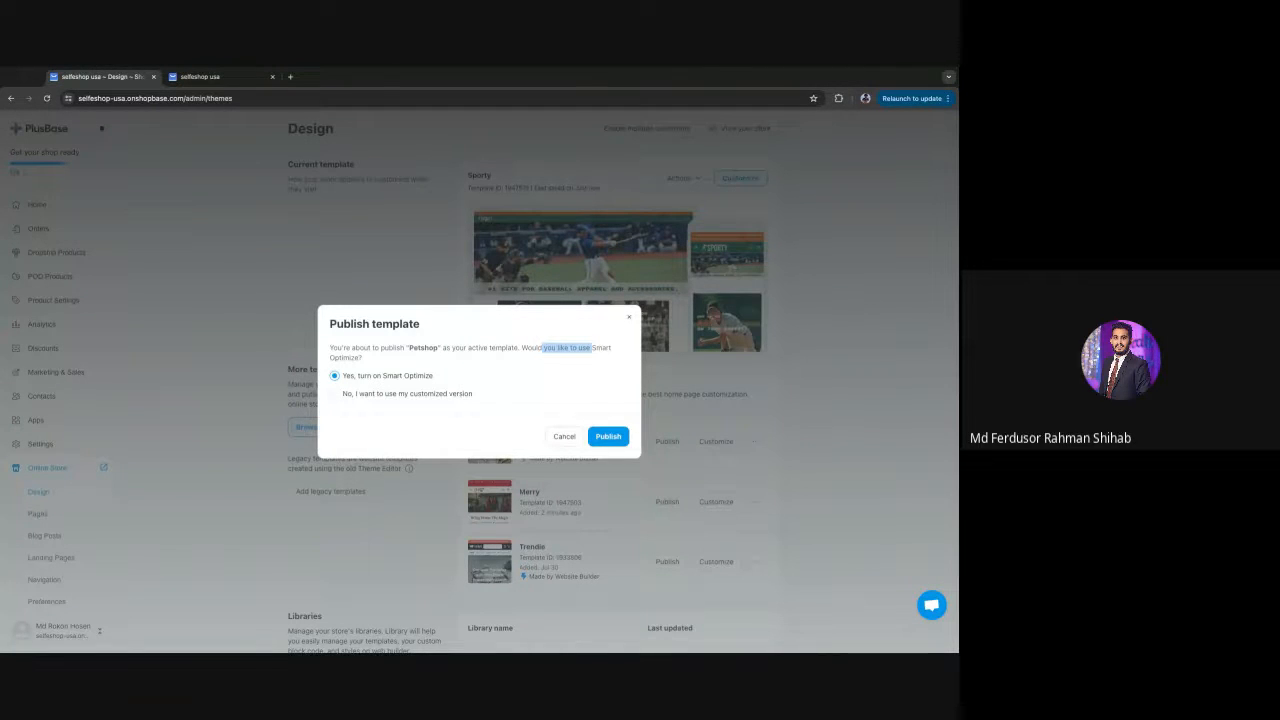
pyautogui.click(386, 397)
pyautogui.click(361, 378)
pyautogui.click(608, 436)
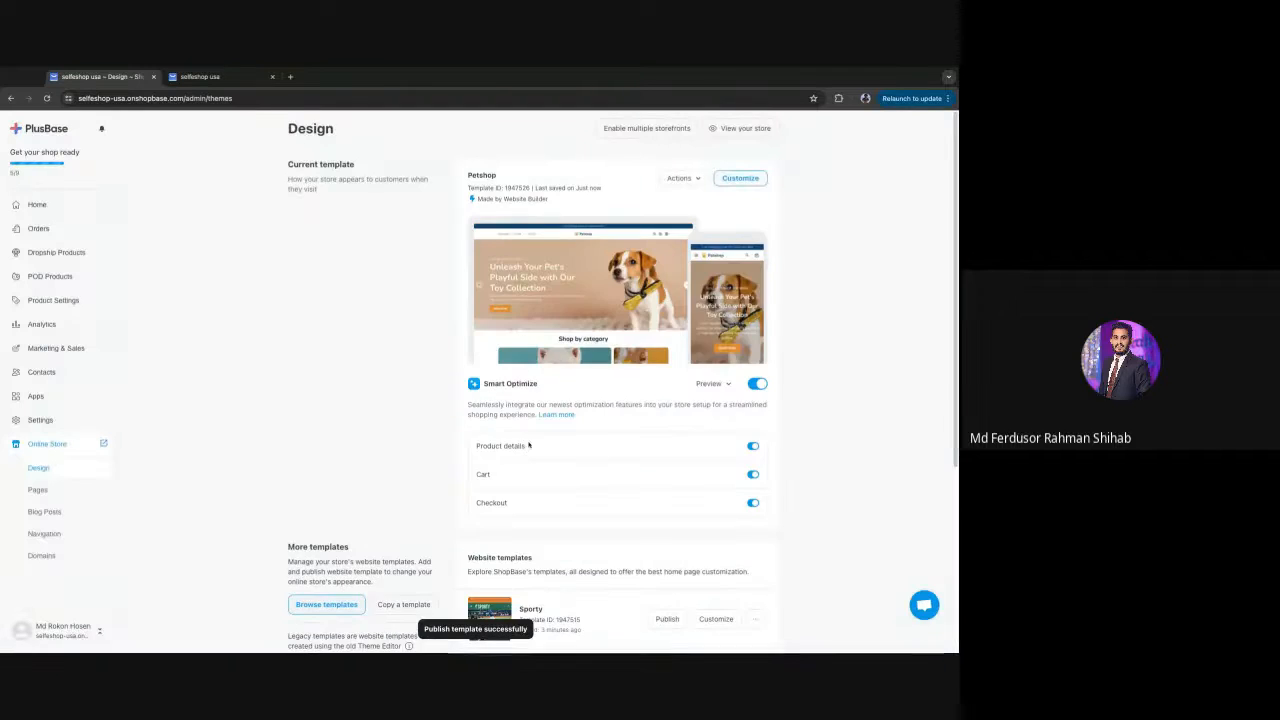
# - Examine the Smart Optimize settings of the Petshop template for product details, cart and checkout
pyautogui.moveTo(545, 381); pyautogui.dragTo(484, 387)
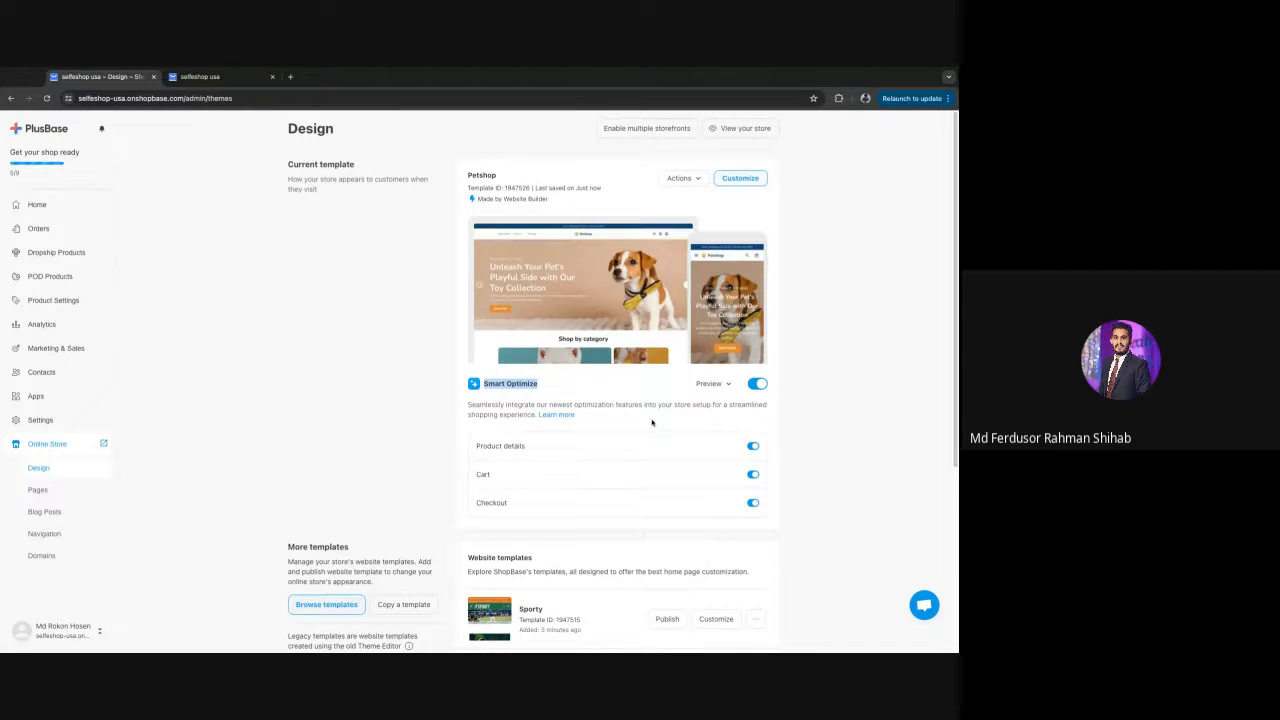
pyautogui.scroll(-2, 651, 423)
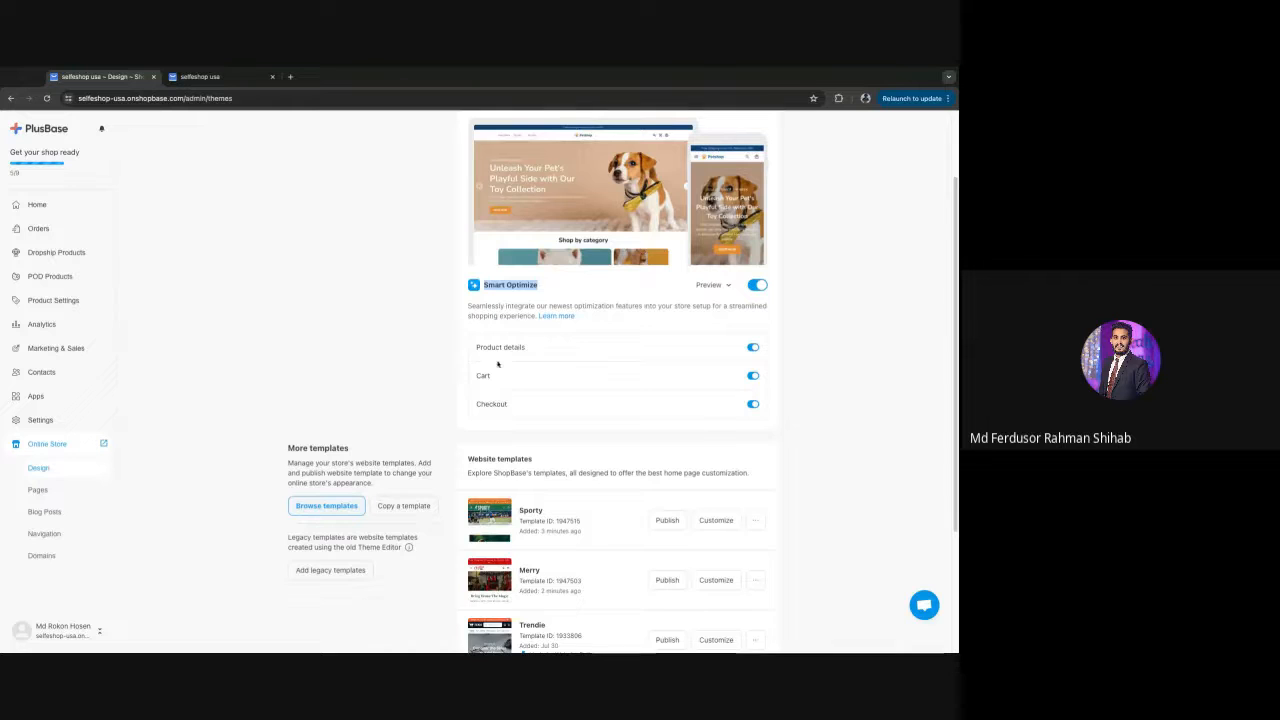
pyautogui.moveTo(531, 349); pyautogui.dragTo(451, 358)
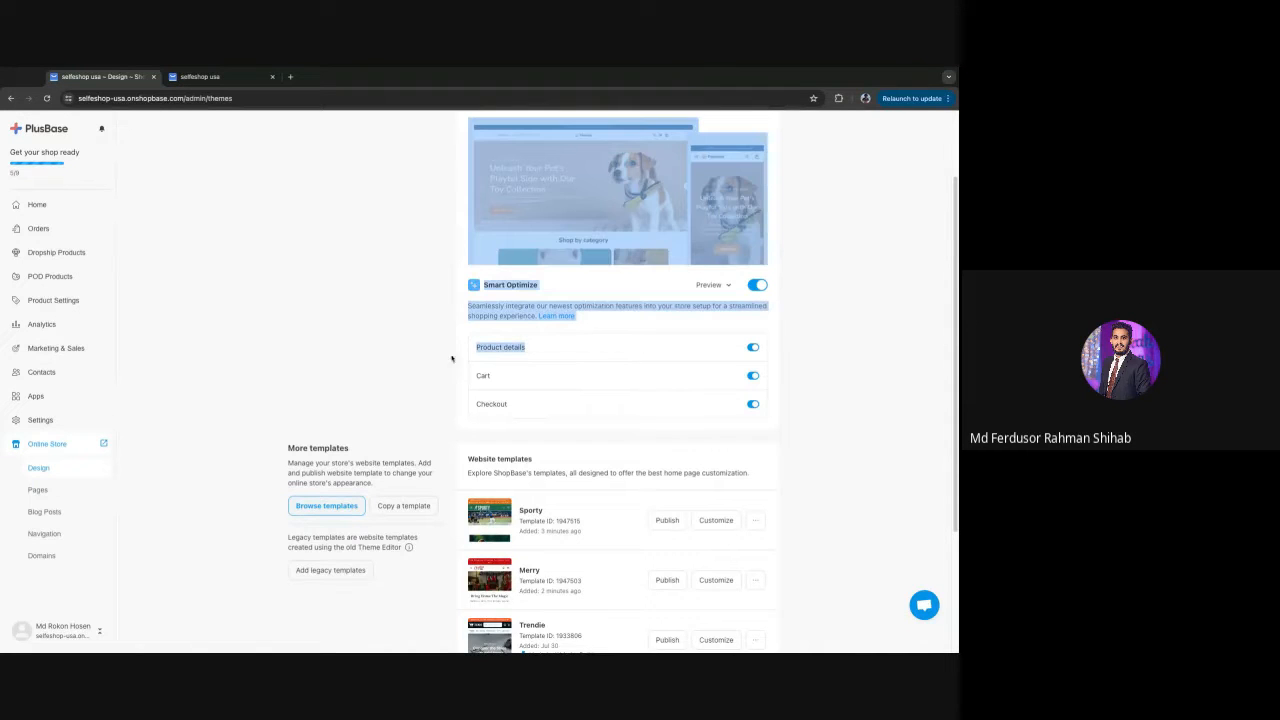
pyautogui.doubleClick(500, 380)
pyautogui.click(530, 412)
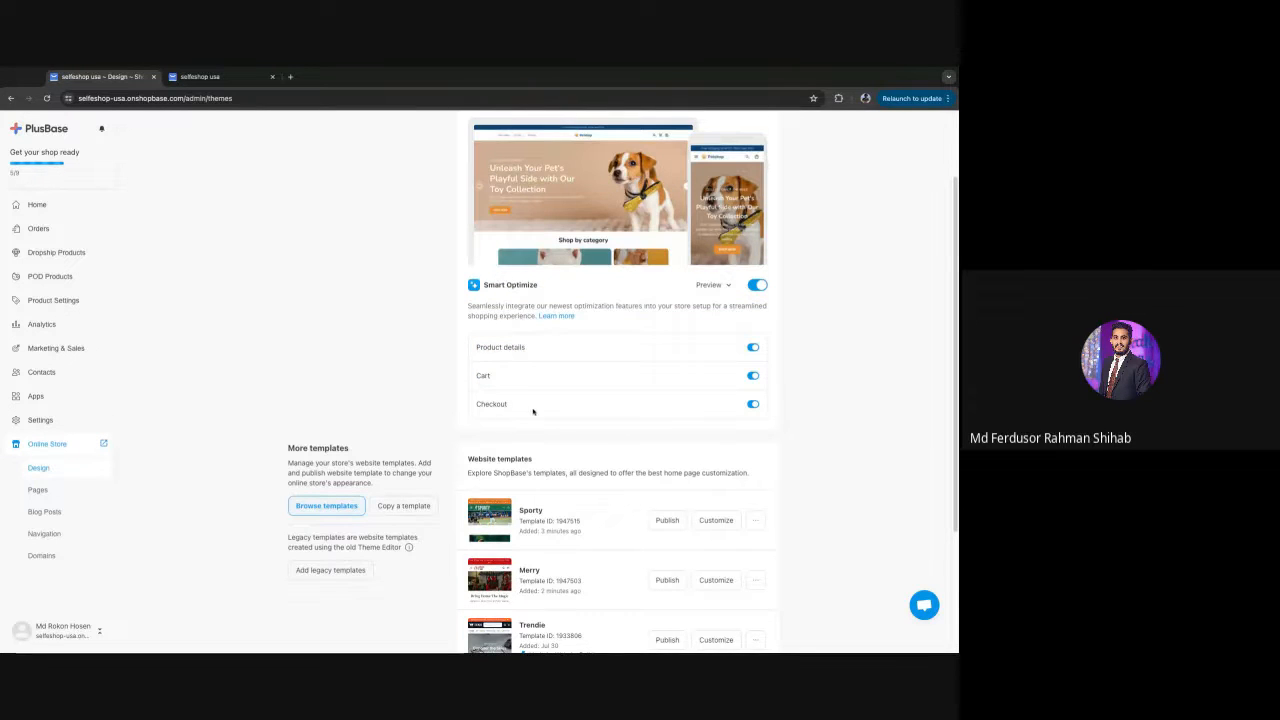
pyautogui.tripleClick(525, 412)
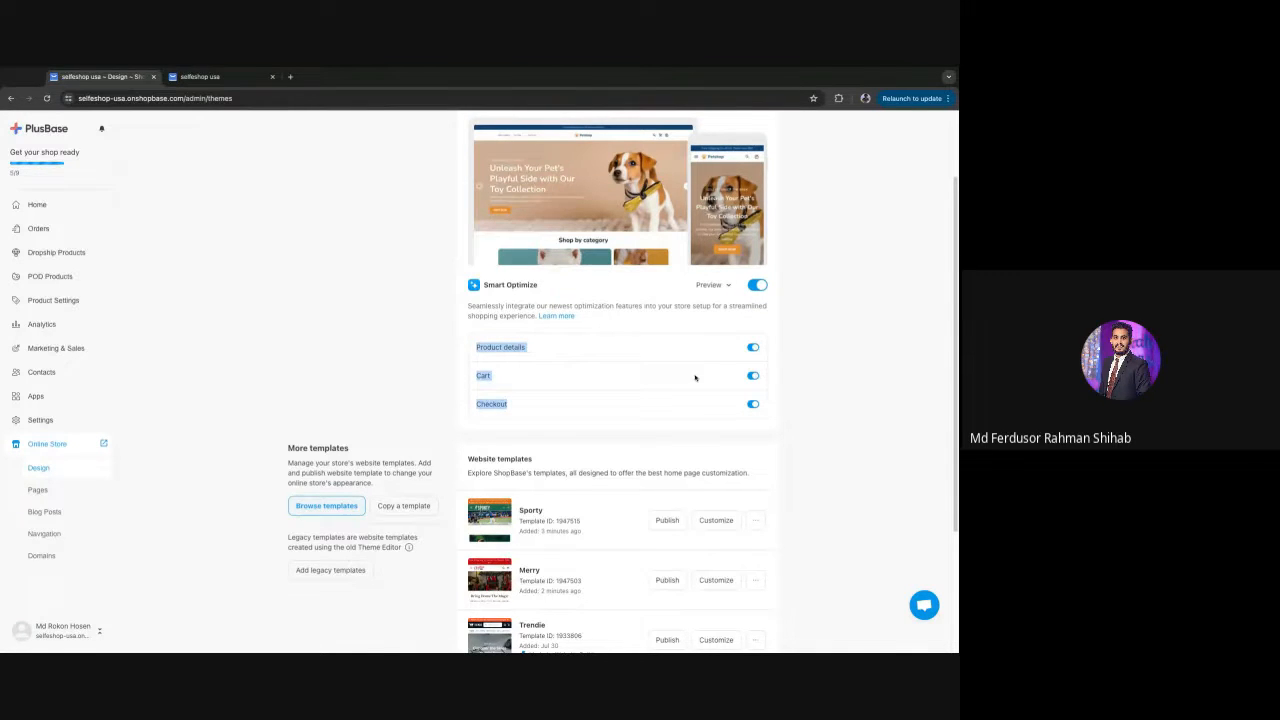
# - Try switching off Smart Optimize for the Petshop template's product details, cart and checkout pages, and turn it back on
pyautogui.click(752, 348)
pyautogui.click(753, 376)
pyautogui.click(706, 287)
pyautogui.click(753, 403)
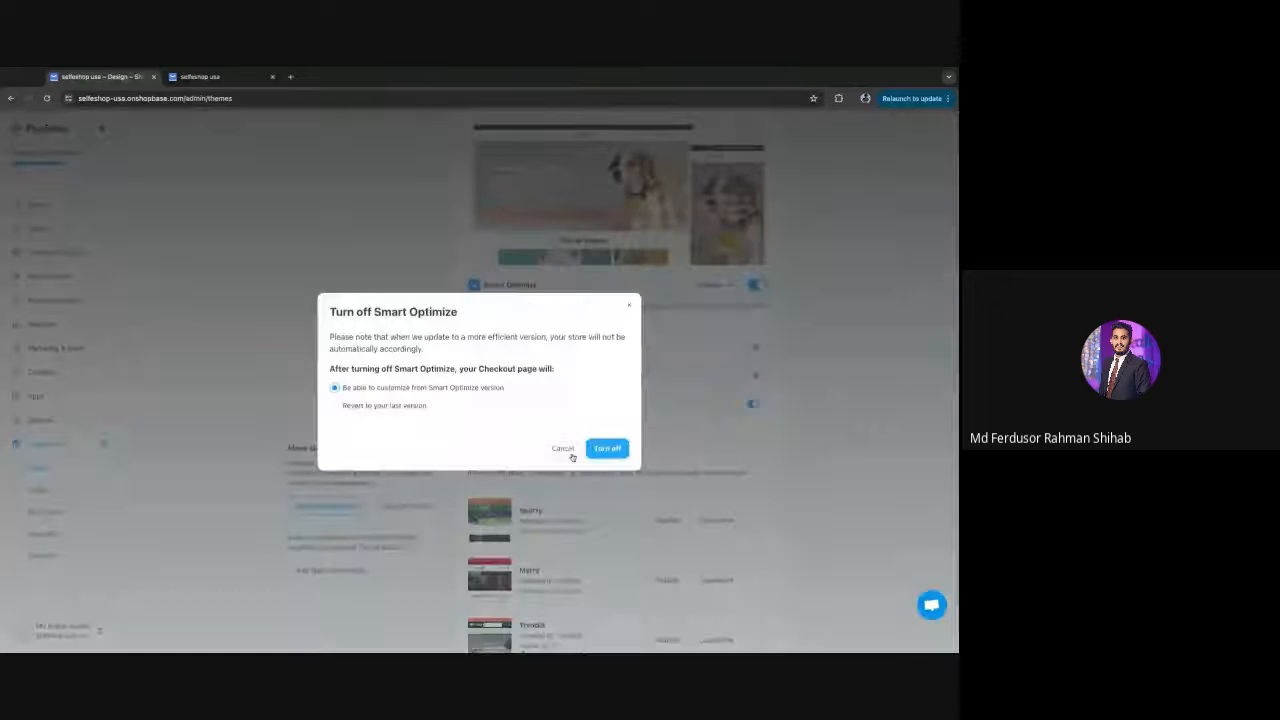
pyautogui.click(566, 449)
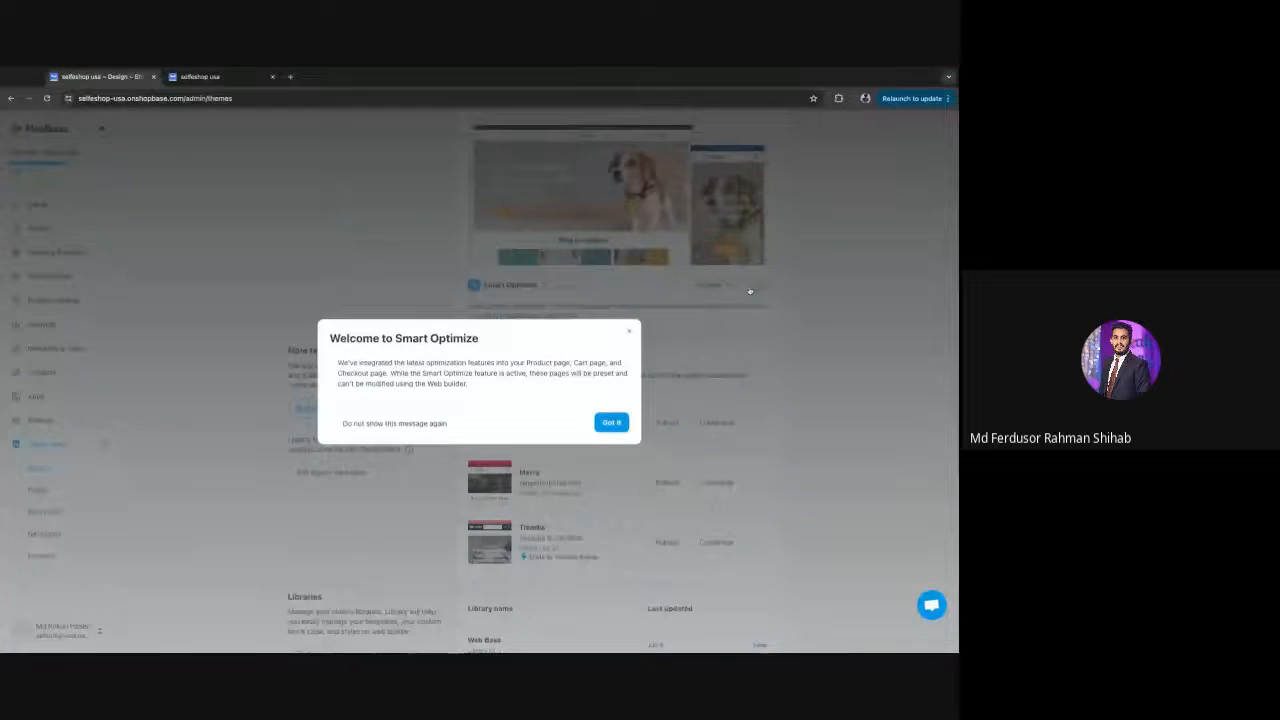
pyautogui.click(611, 422)
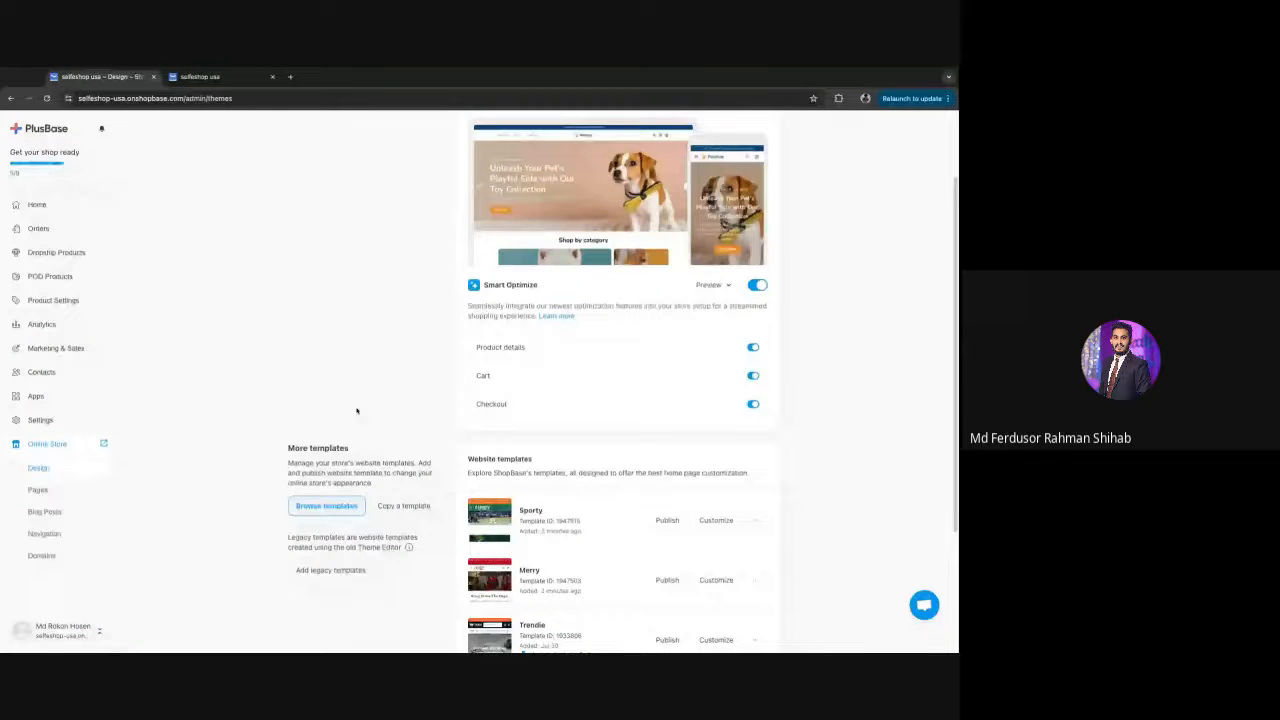
pyautogui.scroll(2, 434, 188)
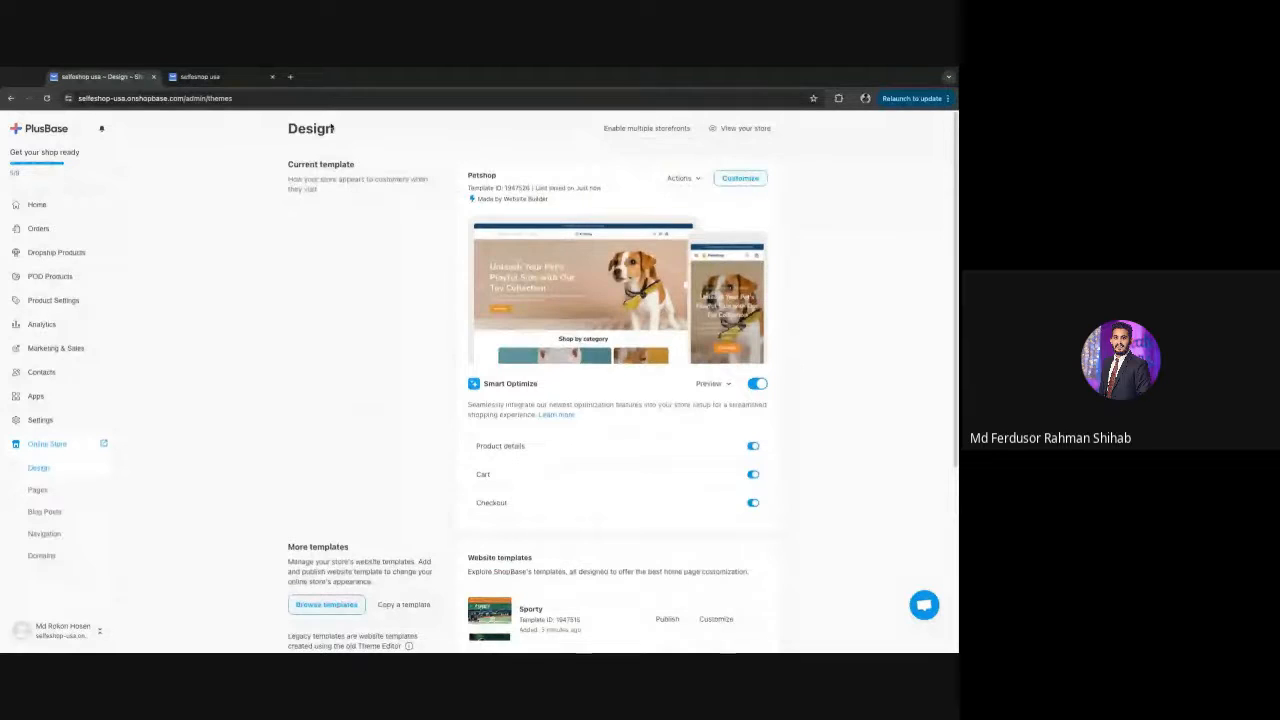
# - Check the live selfeshop.com storefront with the Petshop design, from the hero slideshow to the footer
pyautogui.click(200, 76)
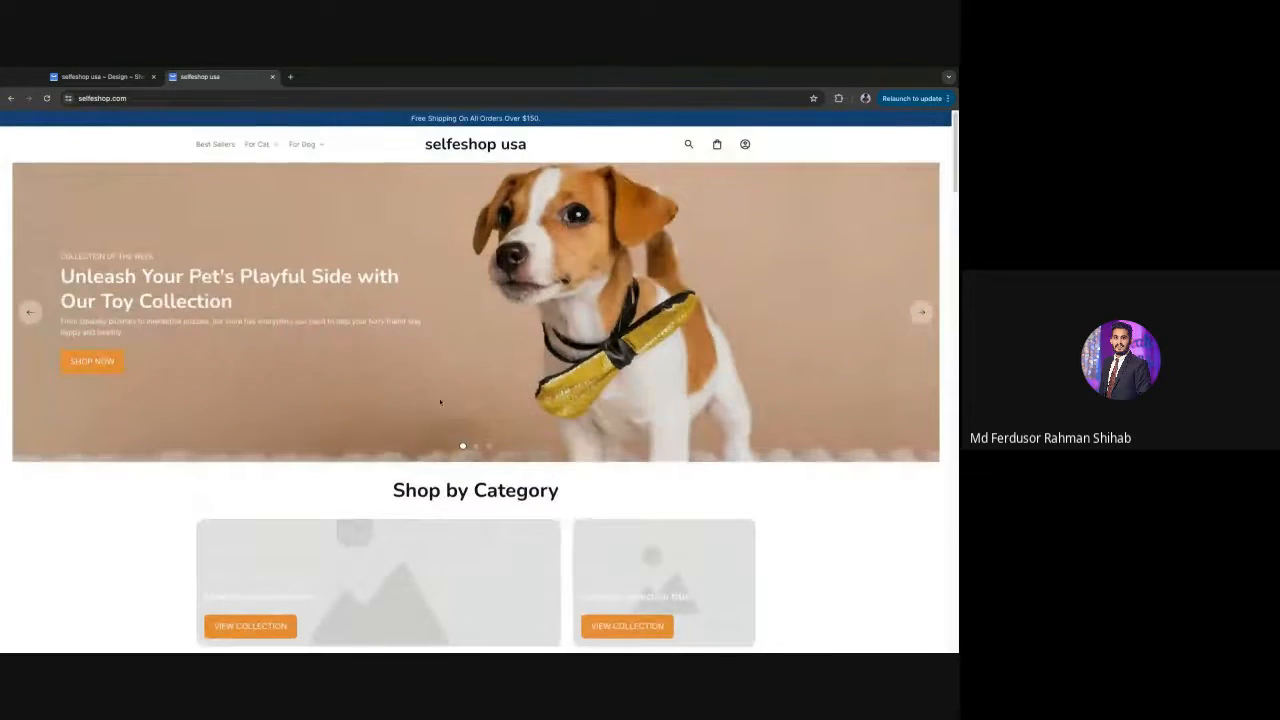
pyautogui.scroll(-10, 687, 399)
pyautogui.scroll(-10, 716, 414)
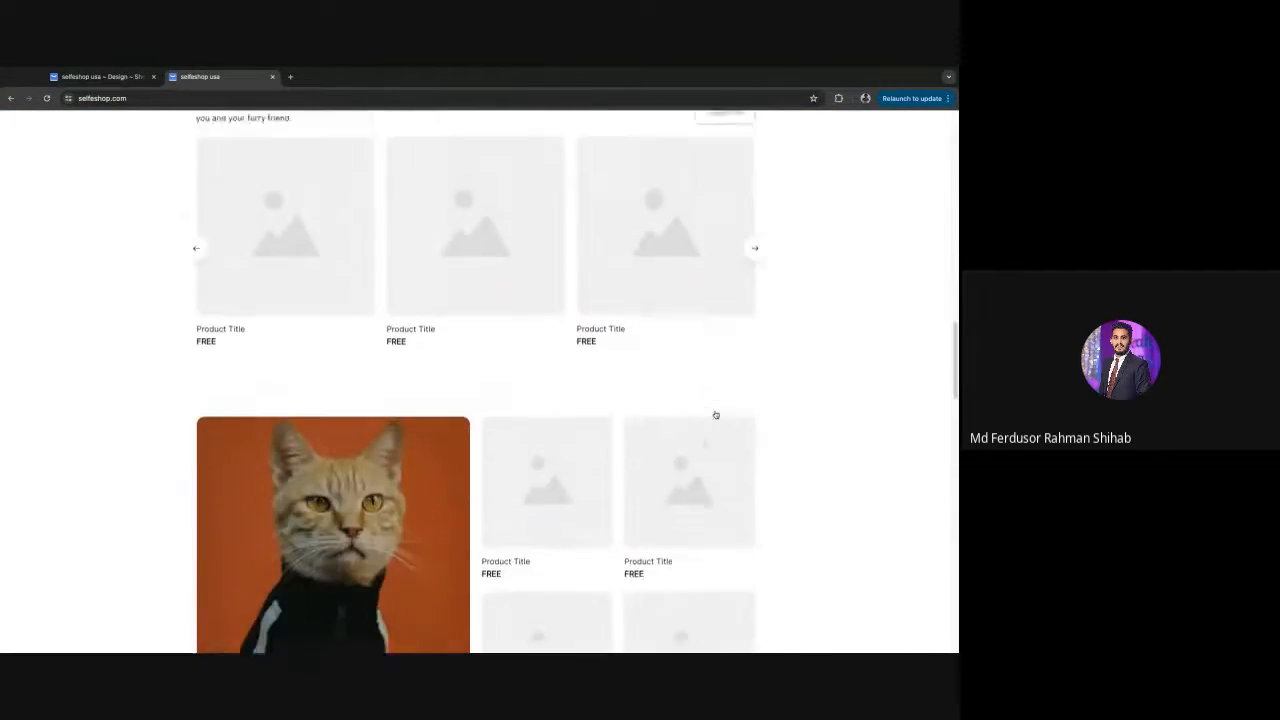
pyautogui.scroll(-10, 702, 392)
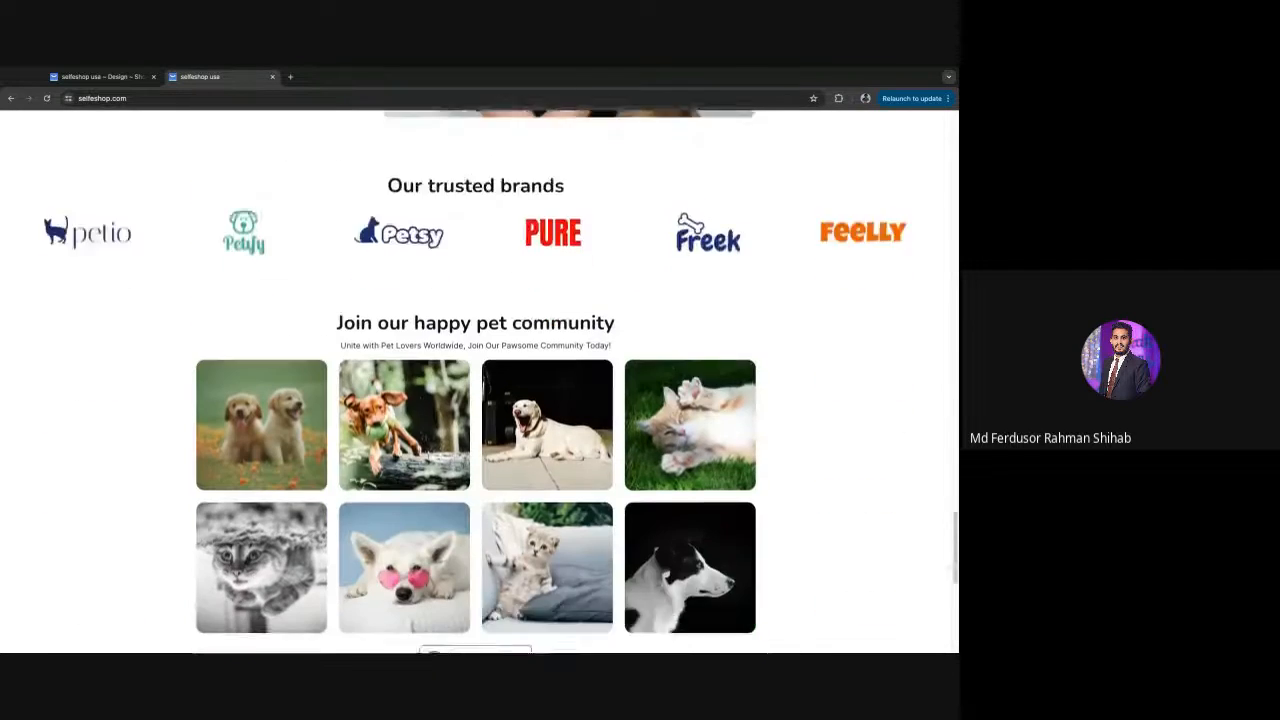
pyautogui.scroll(-2, 702, 392)
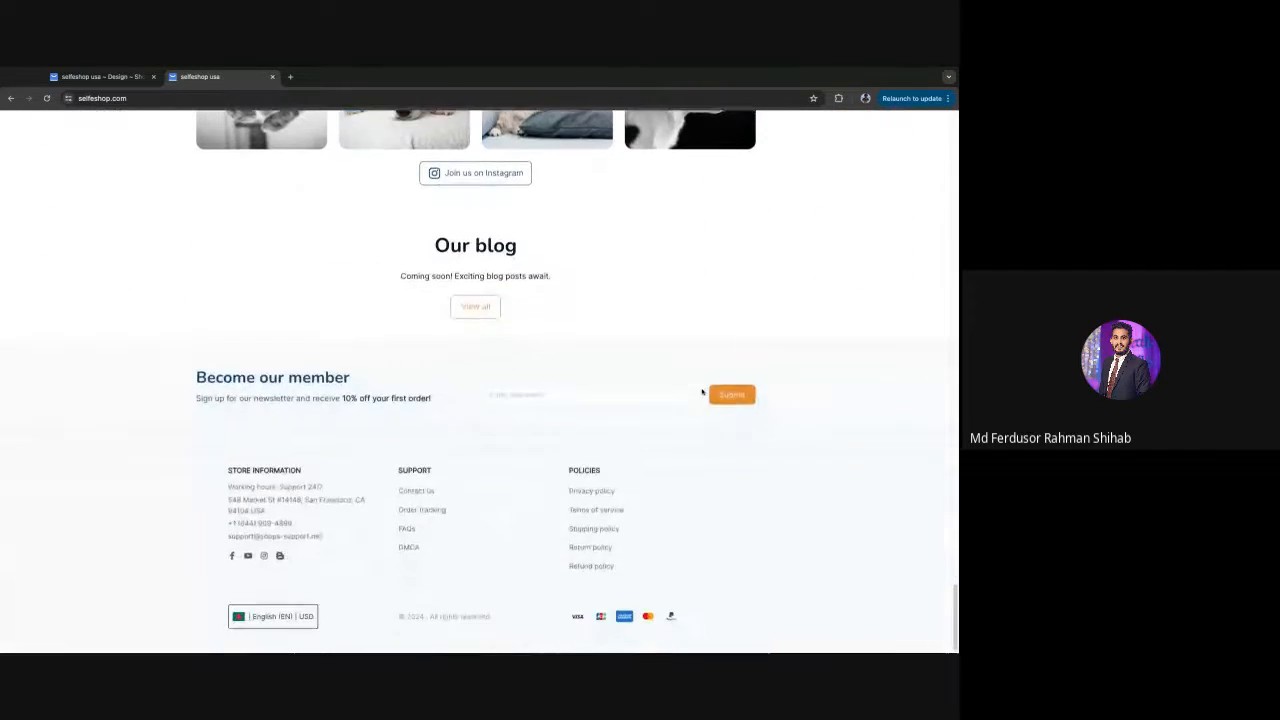
pyautogui.scroll(6, 643, 417)
pyautogui.scroll(15, 471, 500)
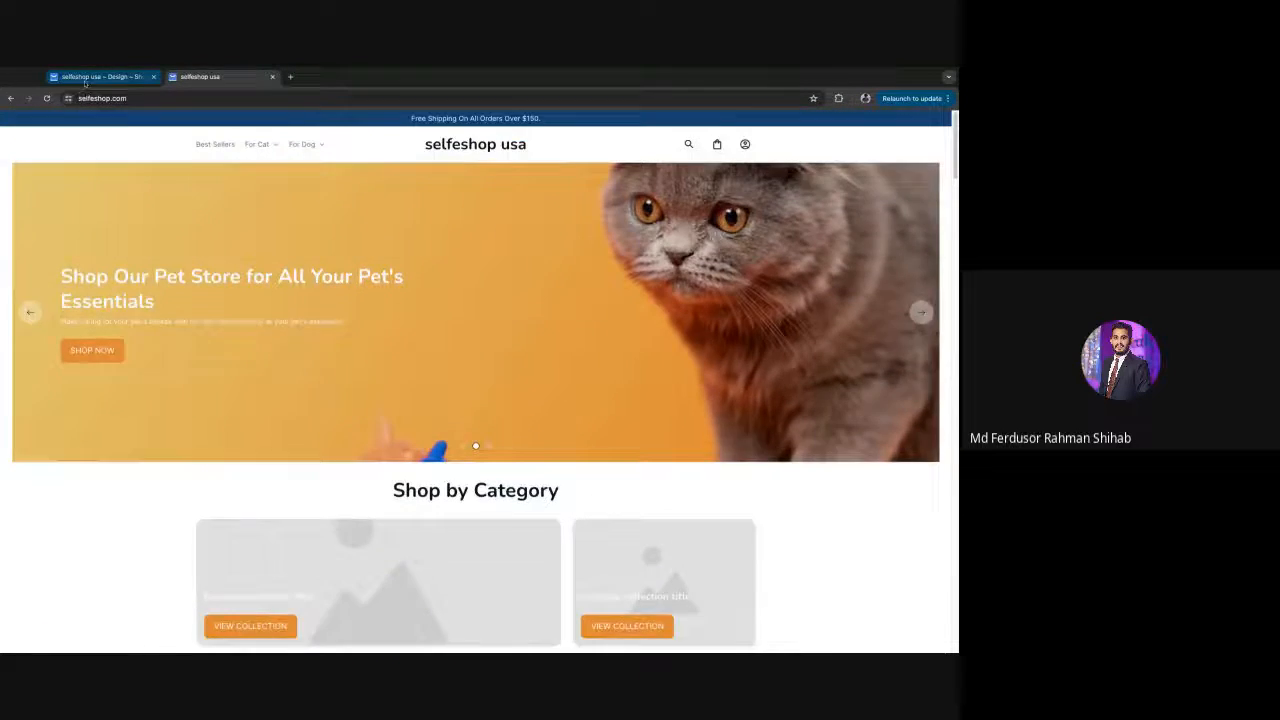
# - Apply the Trendie template from the premium template gallery so that it is added to the store's website templates
pyautogui.click(85, 78)
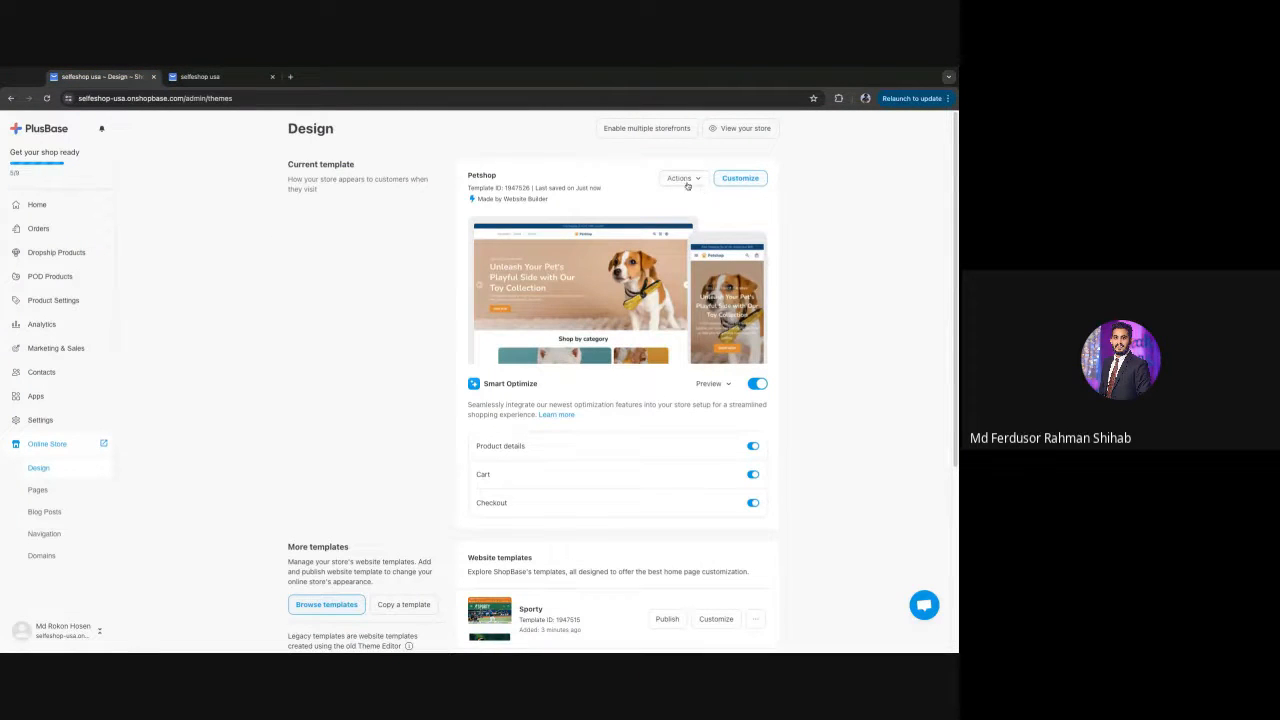
pyautogui.click(326, 604)
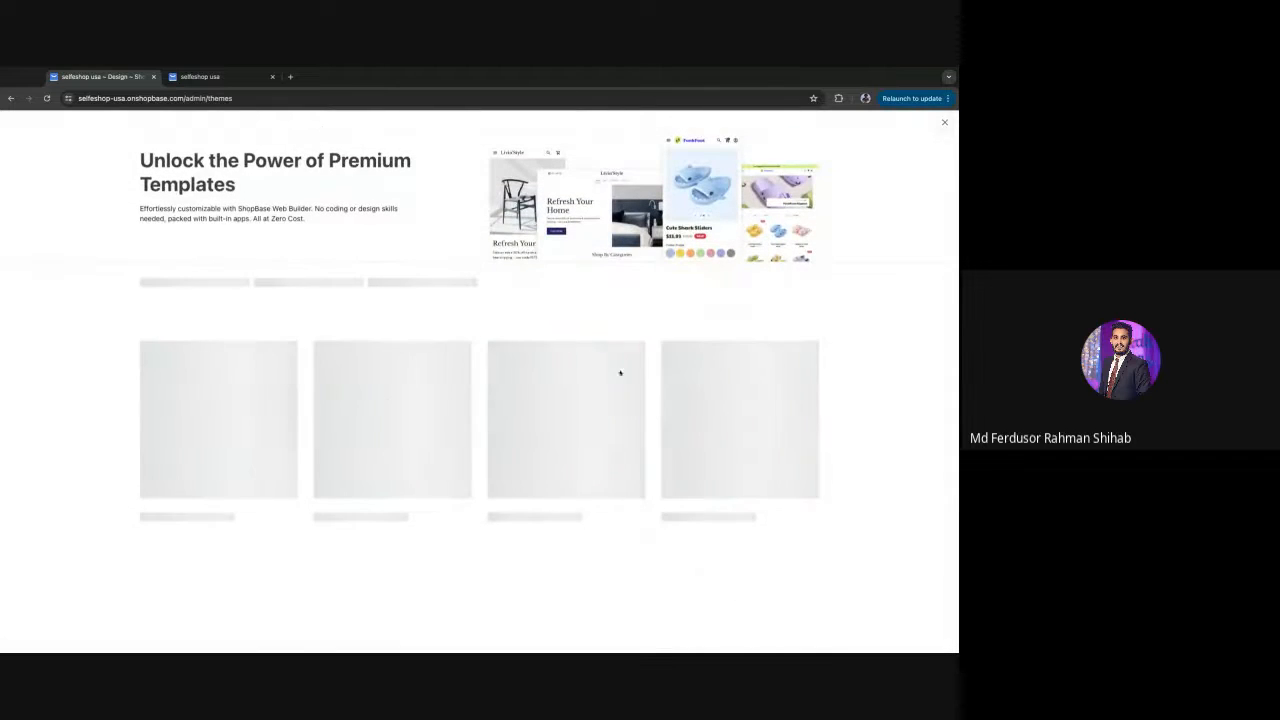
pyautogui.scroll(-5, 683, 372)
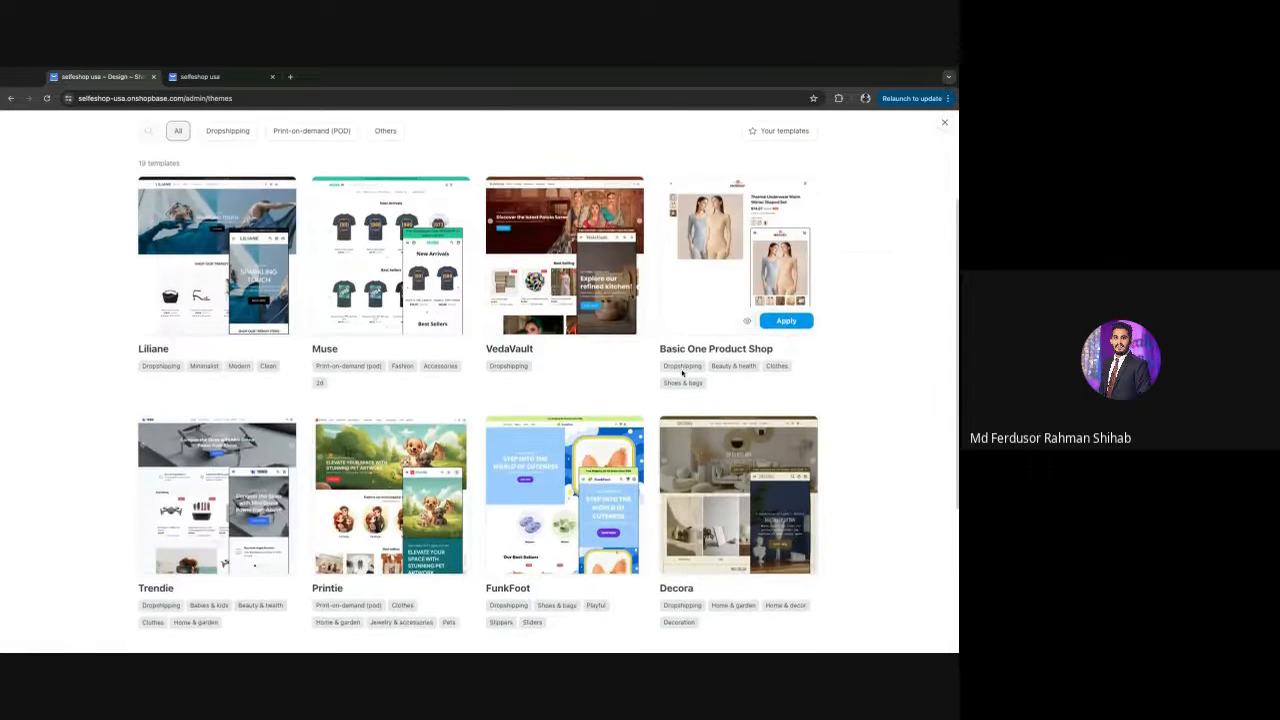
pyautogui.scroll(-3, 683, 372)
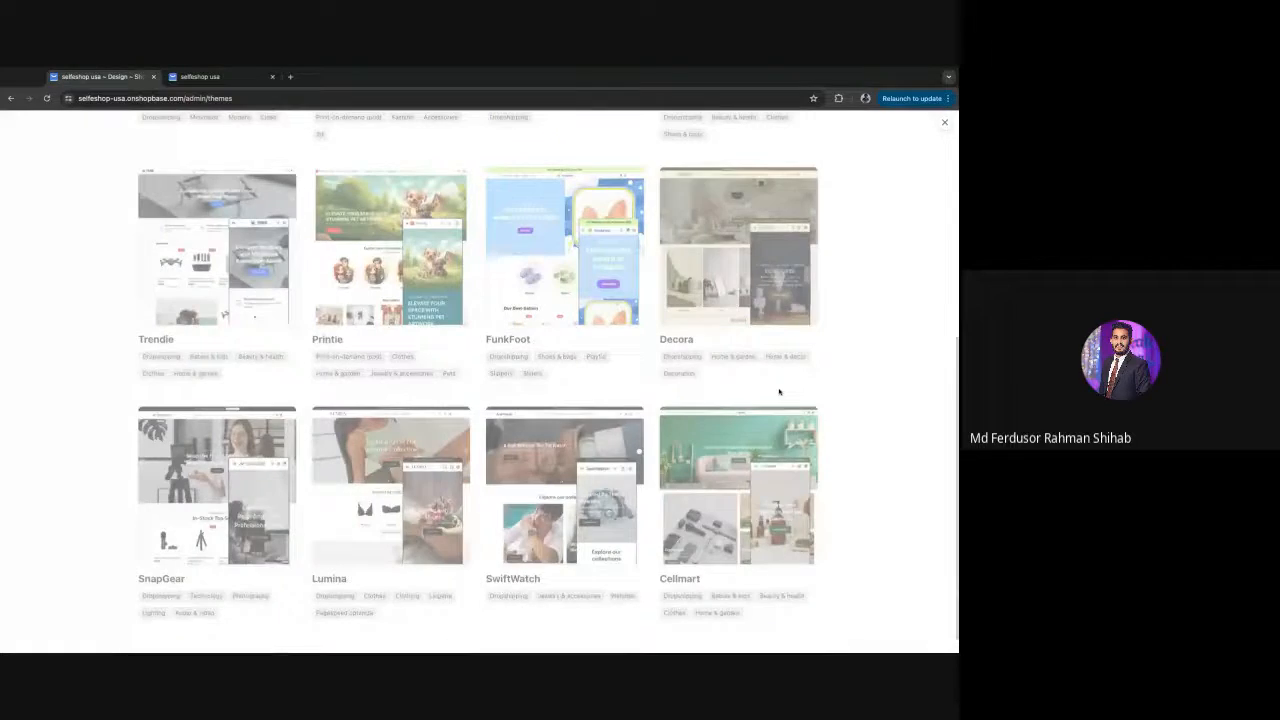
pyautogui.scroll(-3, 770, 450)
pyautogui.scroll(4, 770, 450)
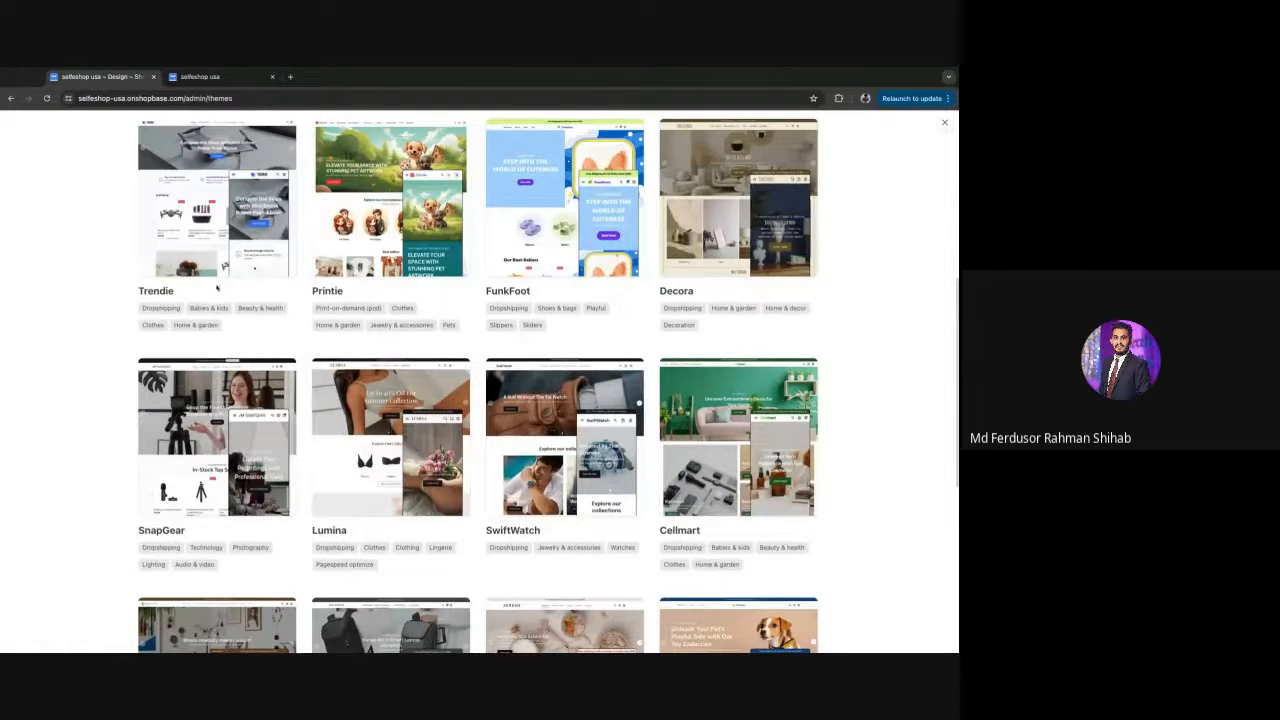
pyautogui.moveTo(230, 258)
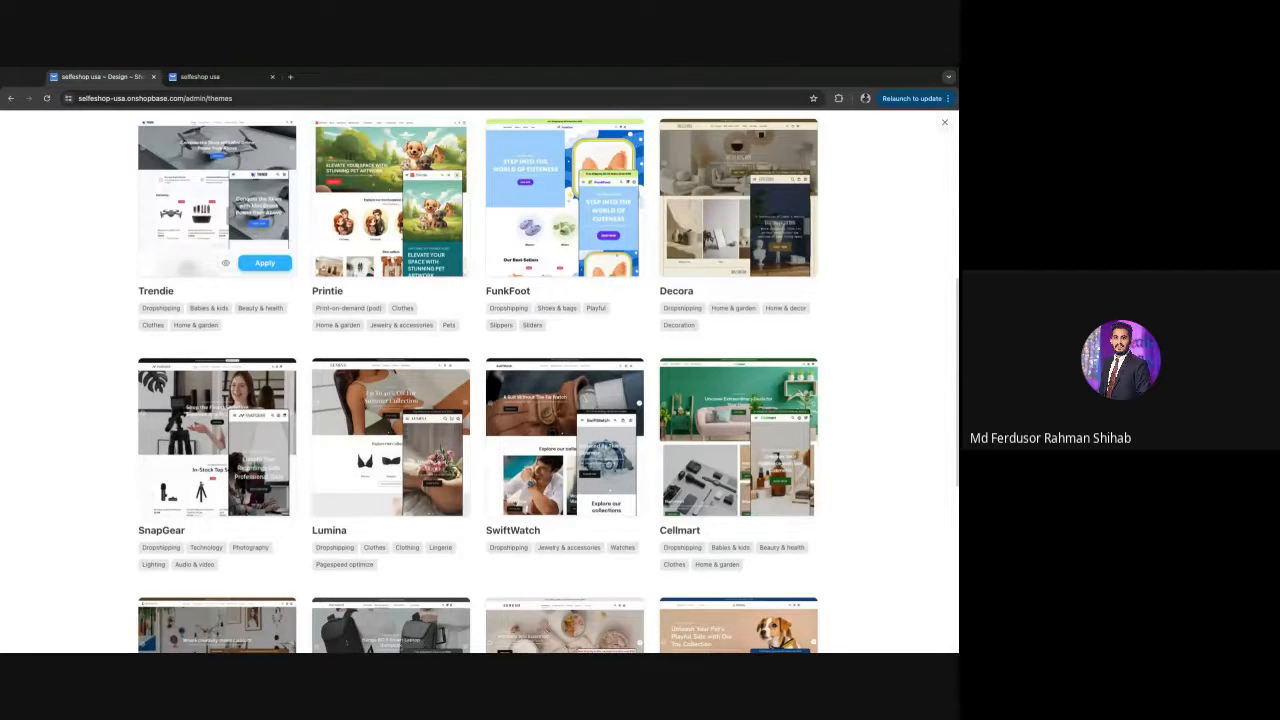
pyautogui.click(266, 263)
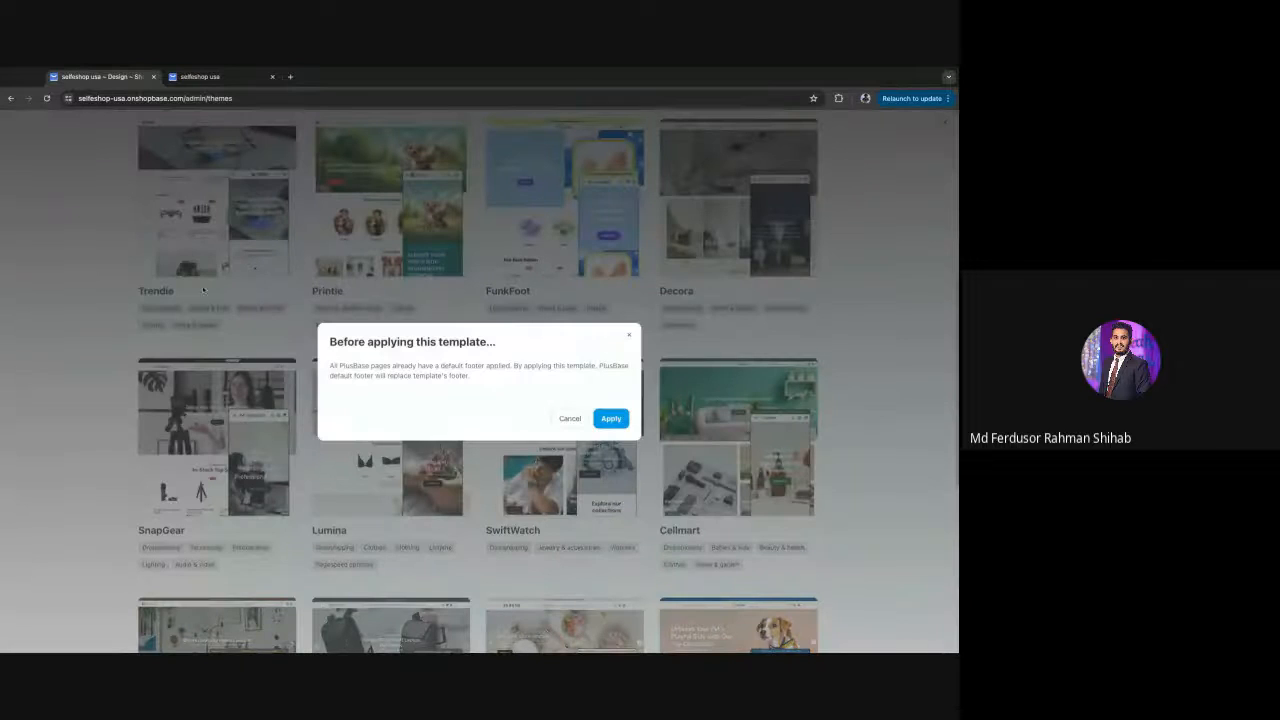
pyautogui.click(607, 419)
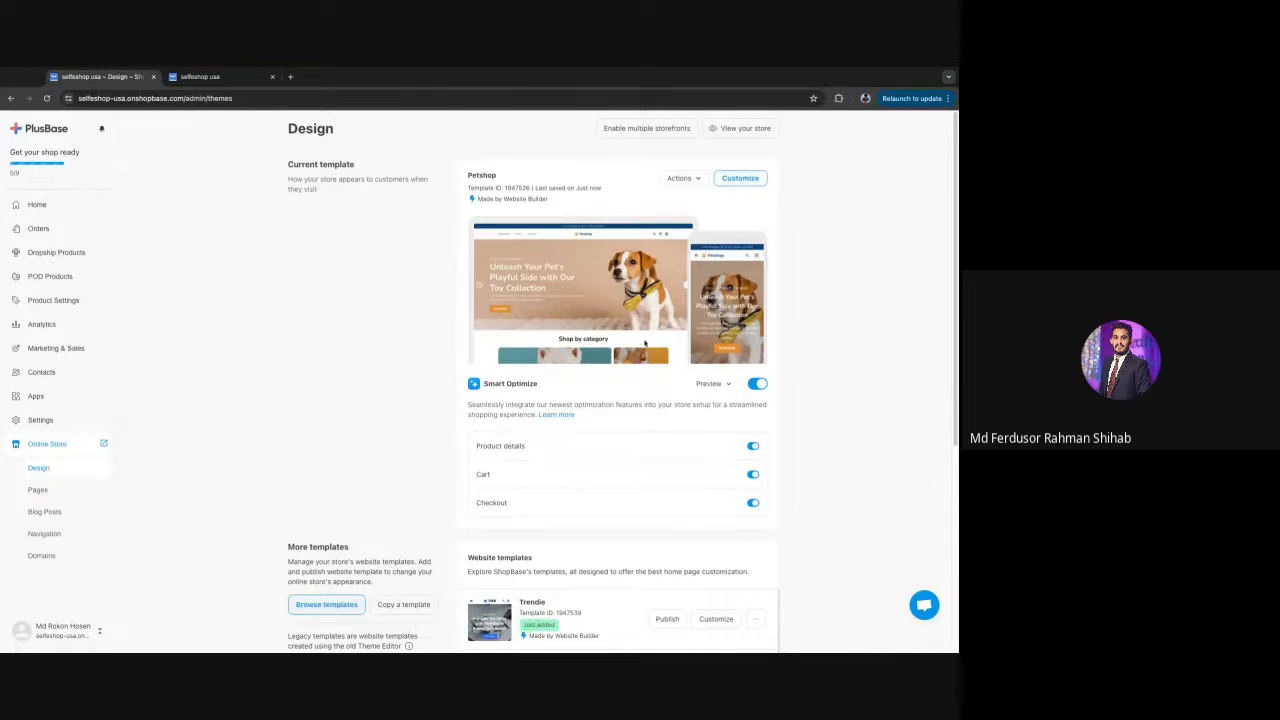
# - Publish the Trendie template as the store's active template and reload the live storefront to check it
pyautogui.click(667, 618)
pyautogui.click(608, 448)
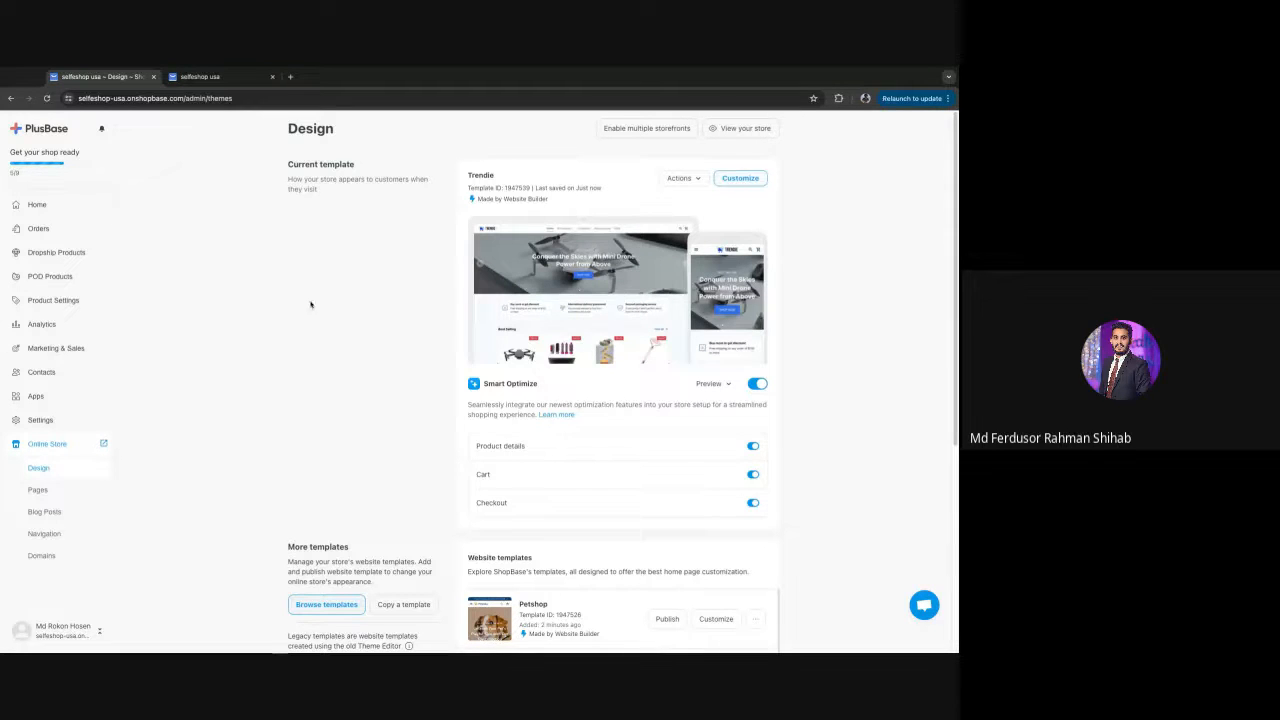
pyautogui.click(481, 318)
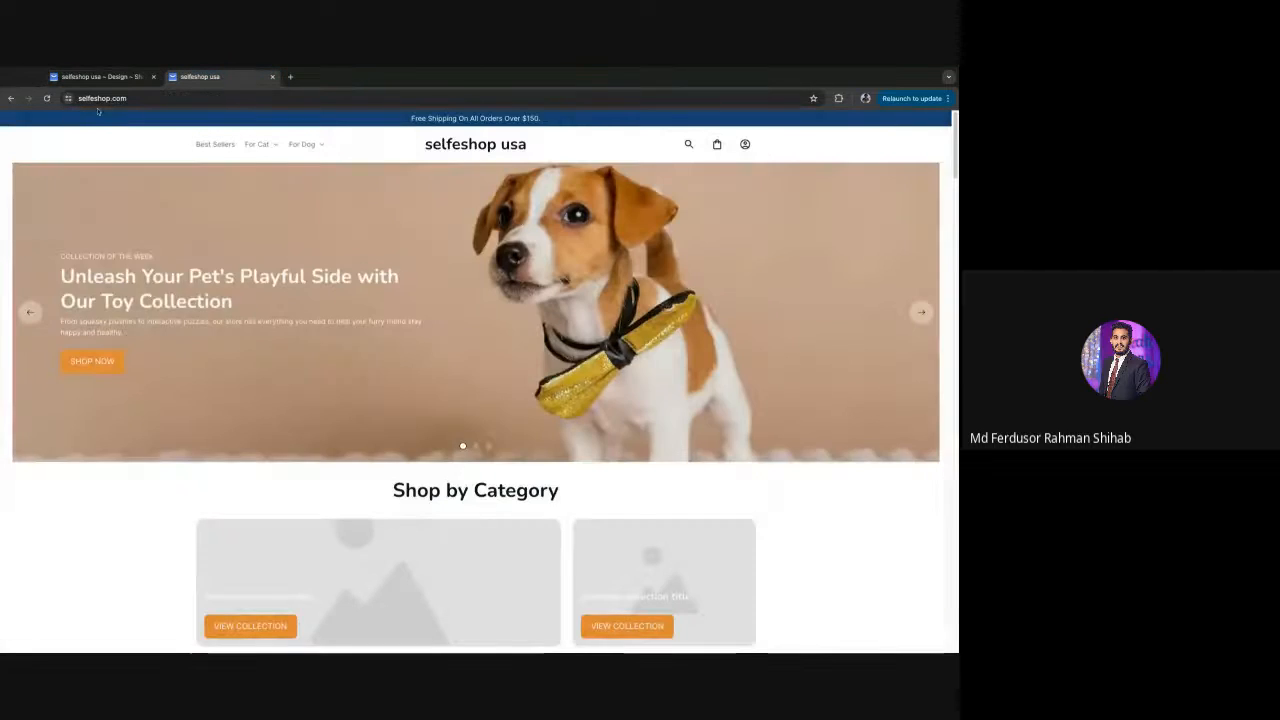
pyautogui.scroll(-3, 560, 385)
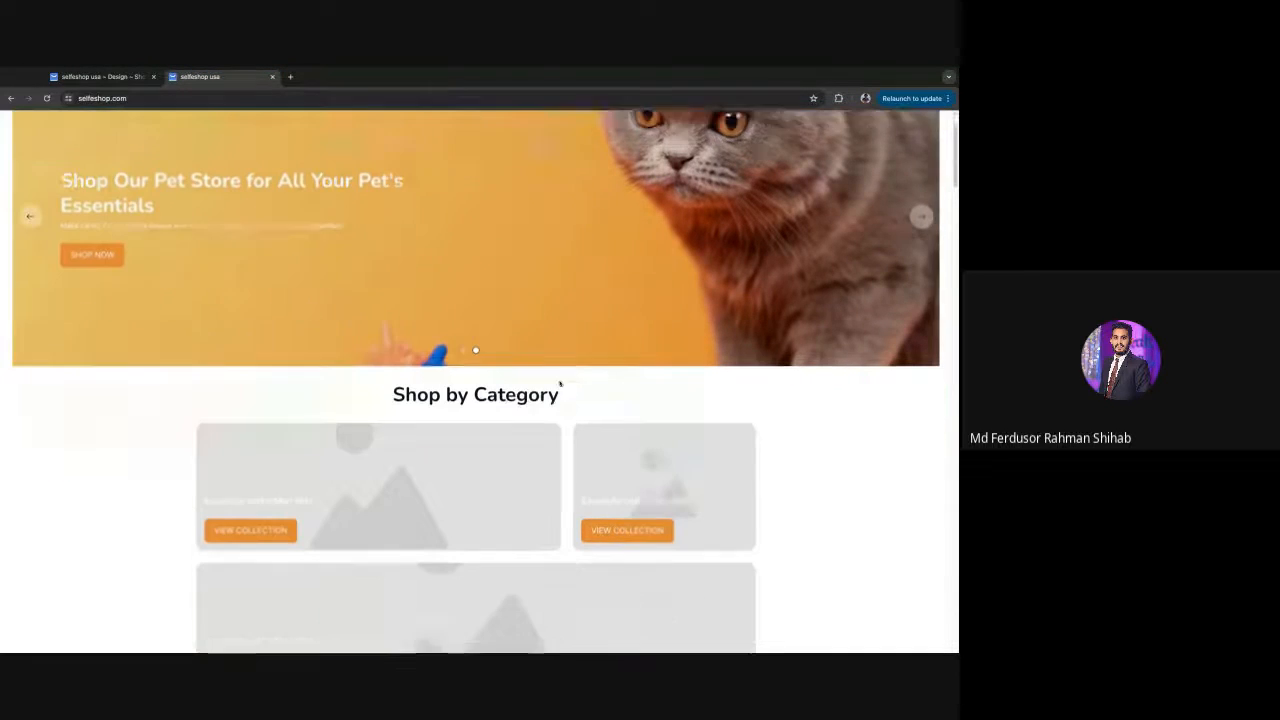
pyautogui.click(46, 98)
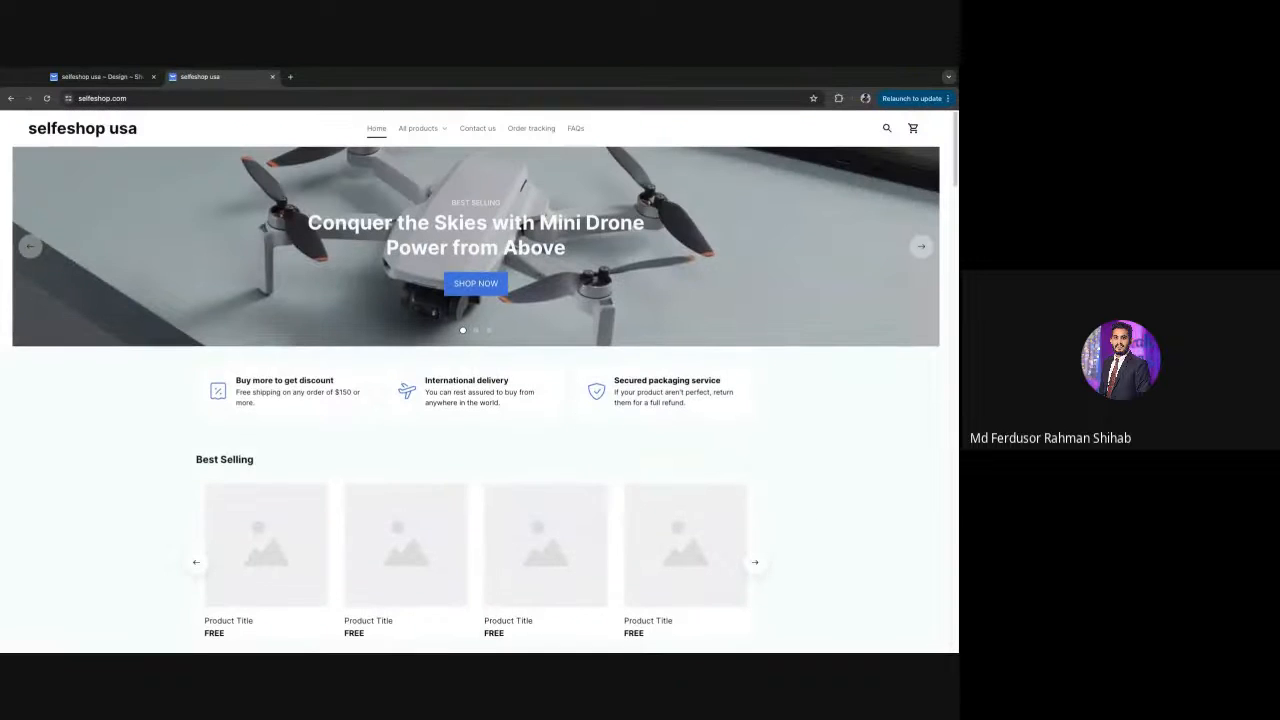
# - Open the Trendie template for customization in the website builder and look over the sections of its home page
pyautogui.click(103, 77)
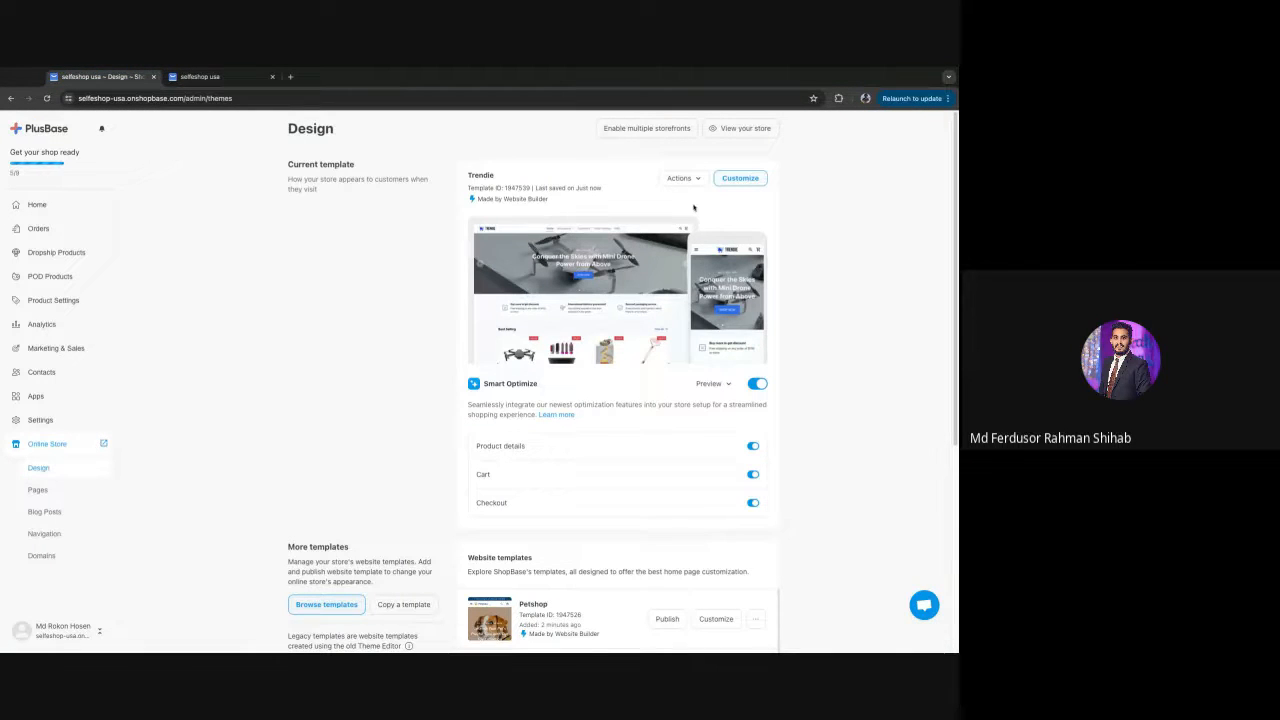
pyautogui.click(740, 180)
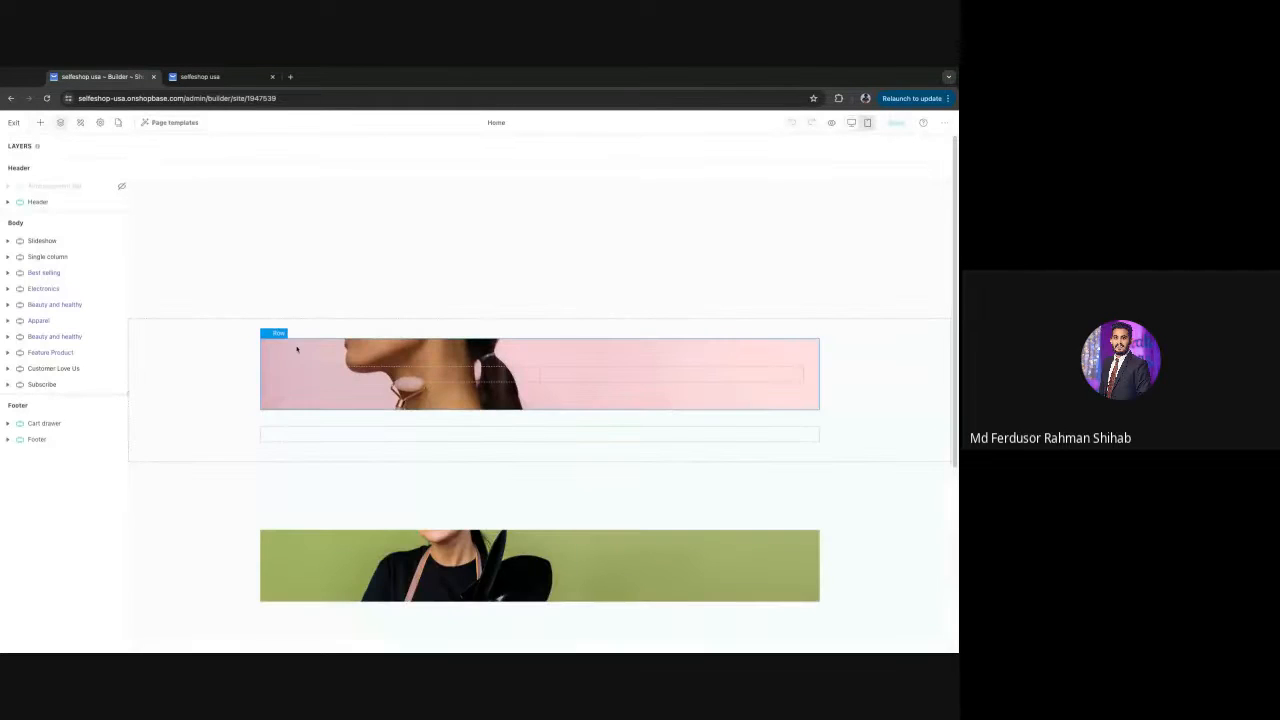
pyautogui.scroll(-3, 509, 366)
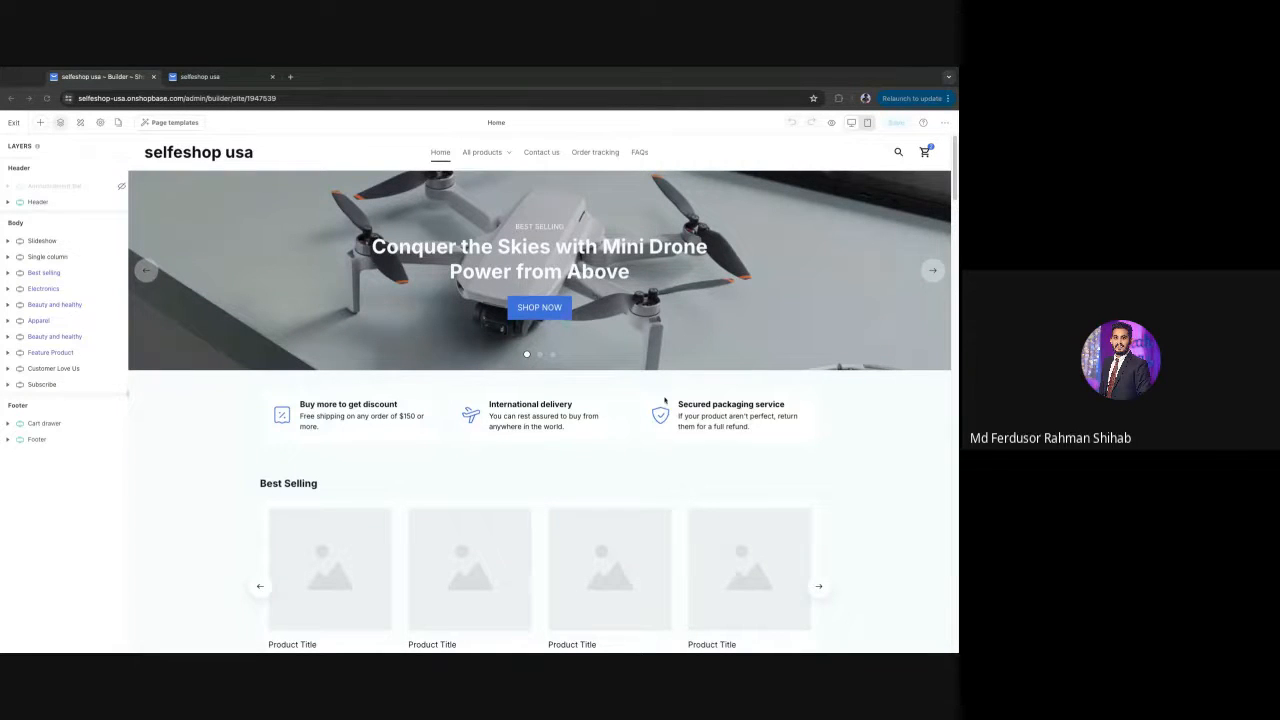
pyautogui.scroll(-10, 728, 466)
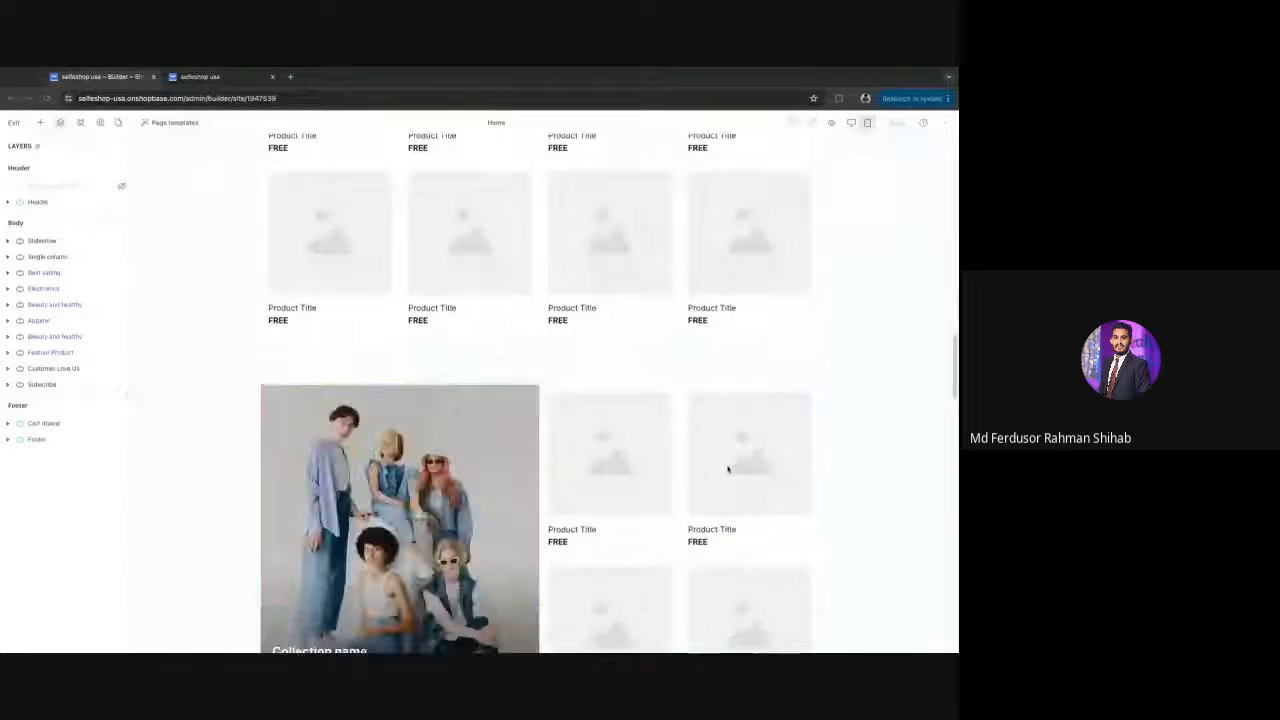
pyautogui.scroll(-4, 728, 466)
pyautogui.scroll(4, 728, 466)
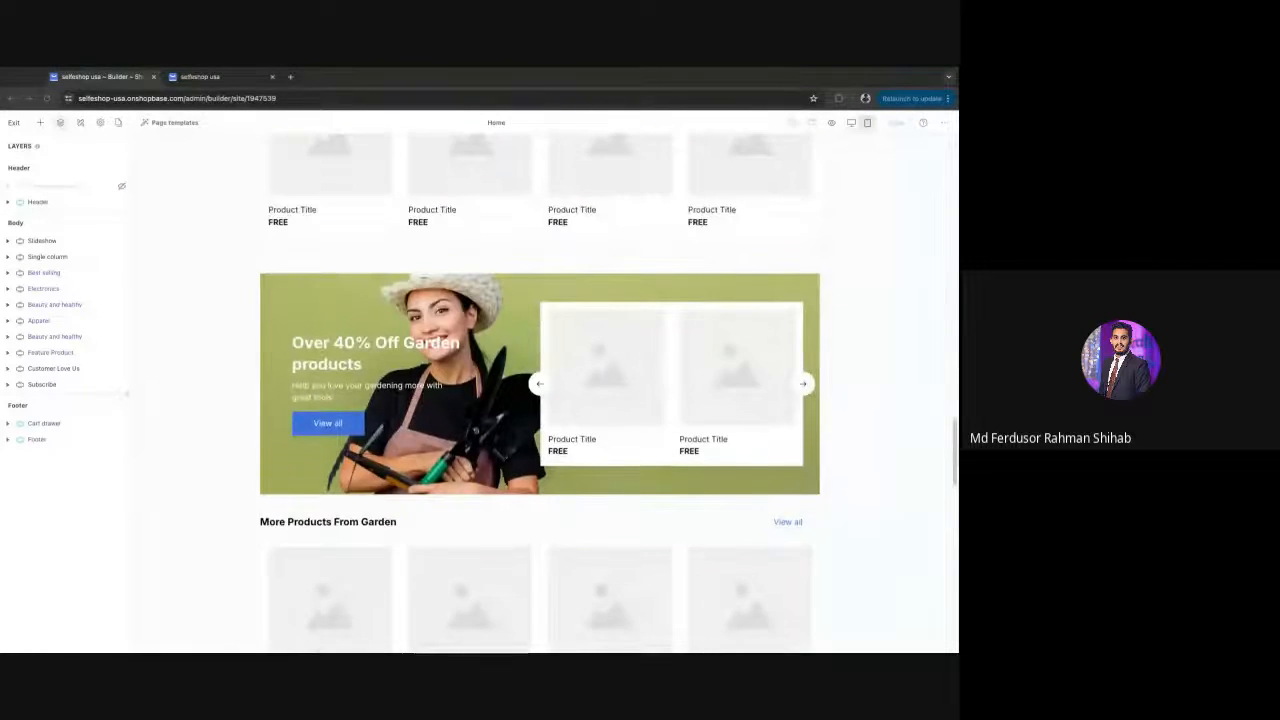
pyautogui.scroll(5, 541, 394)
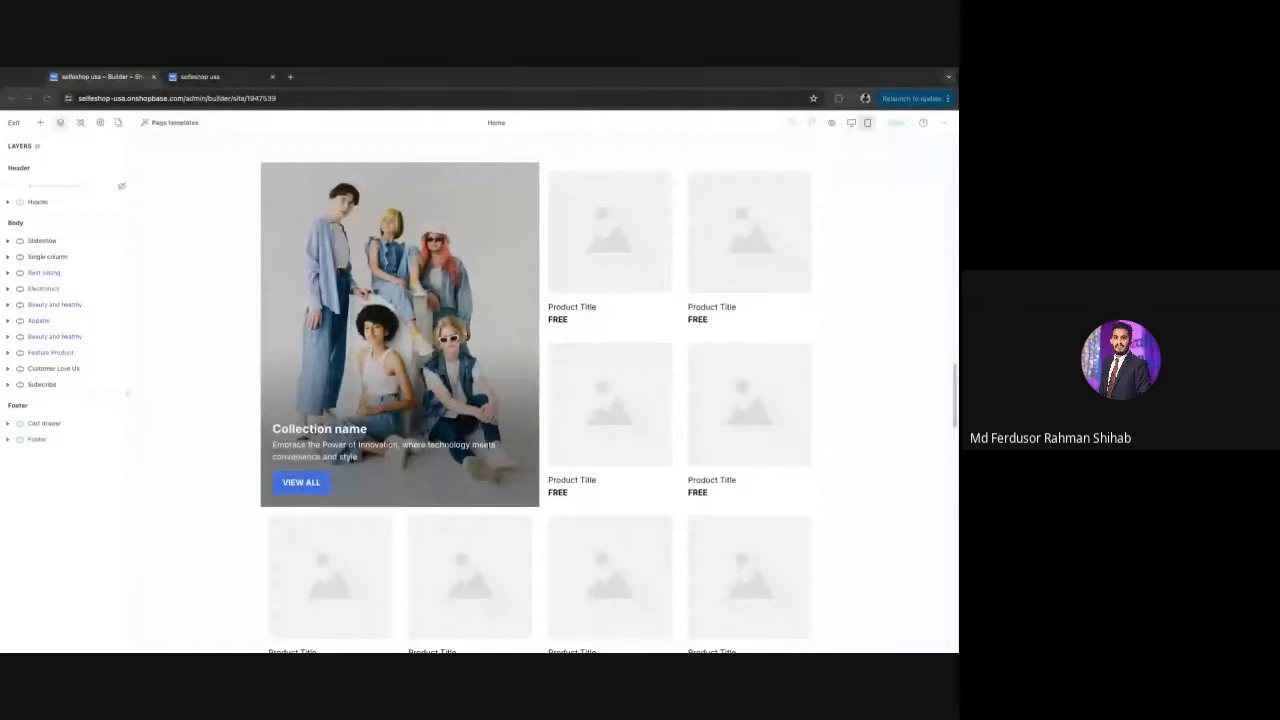
pyautogui.scroll(5, 540, 400)
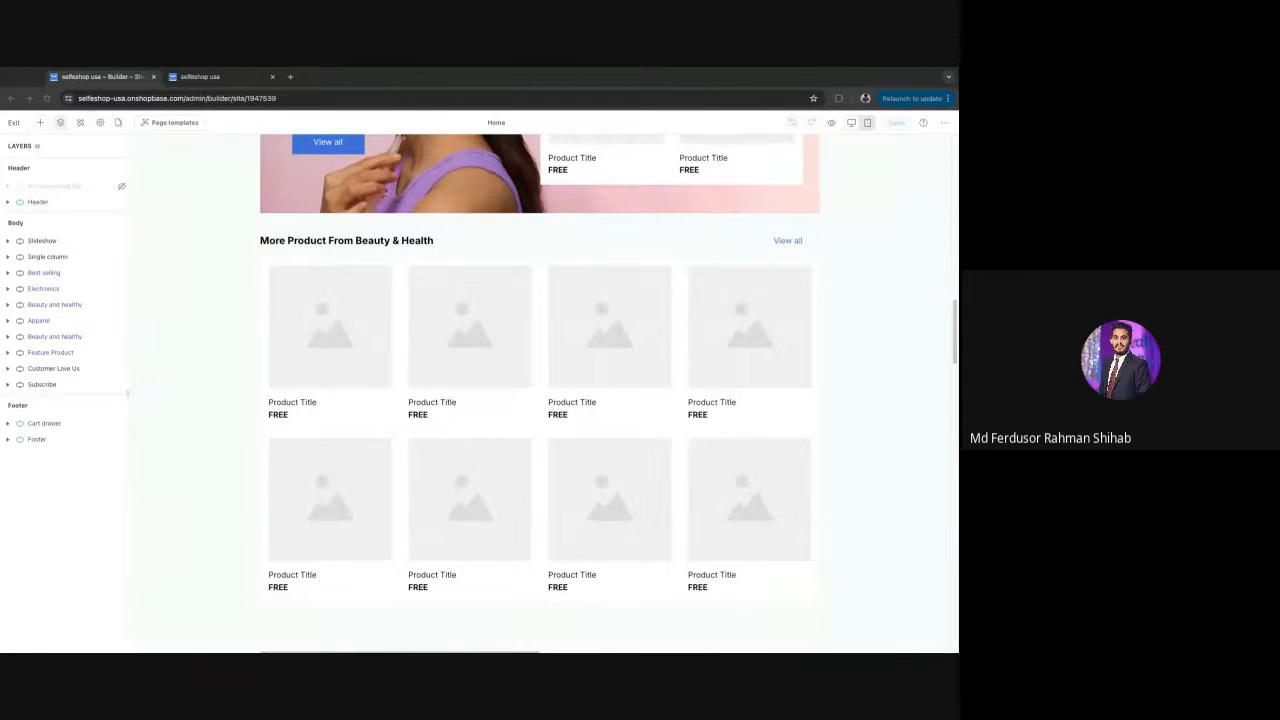
pyautogui.scroll(2, 540, 395)
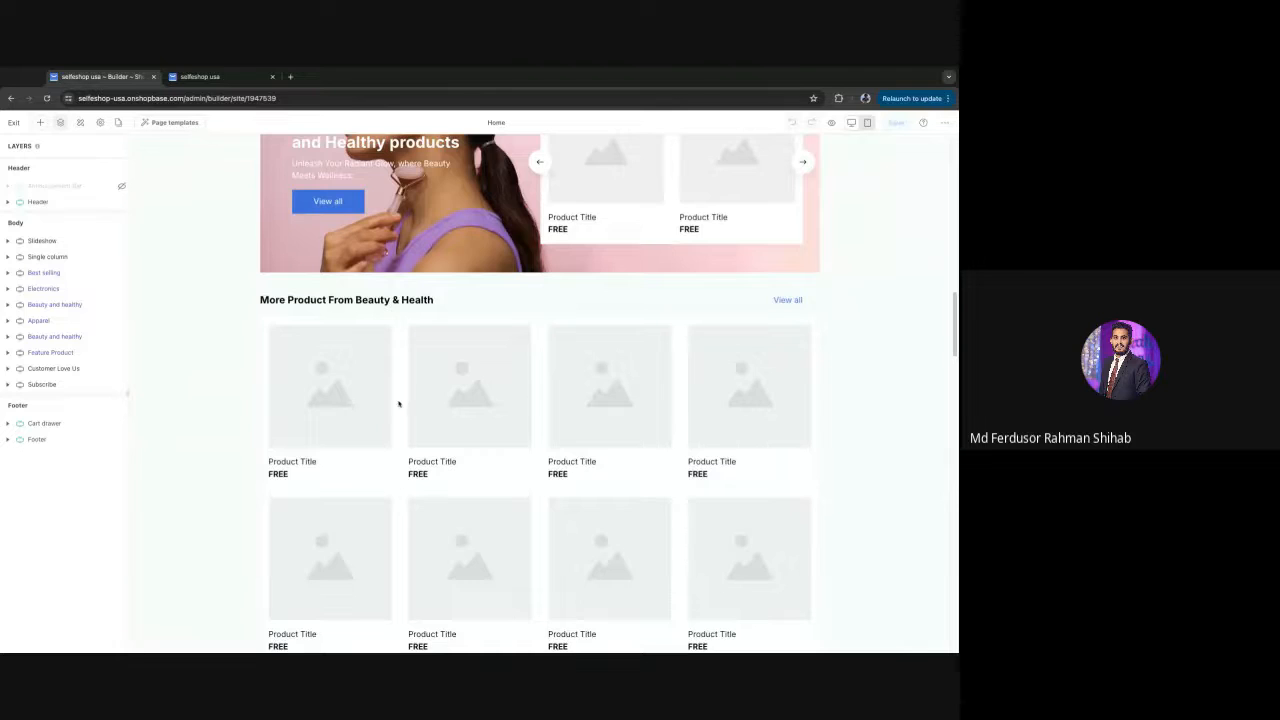
pyautogui.scroll(-2, 410, 450)
pyautogui.scroll(15, 418, 490)
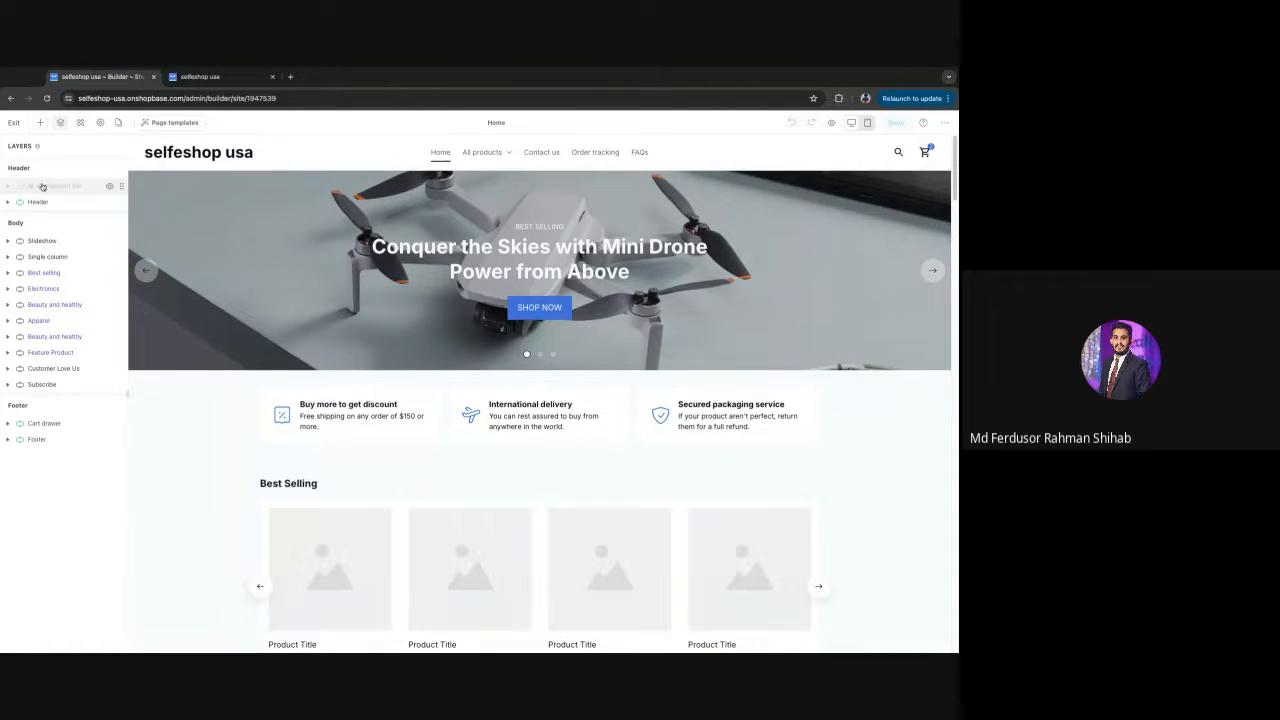
# - Unhide the Announcement Bar in the header and check the slideshow block's second slide and content settings
pyautogui.click(110, 187)
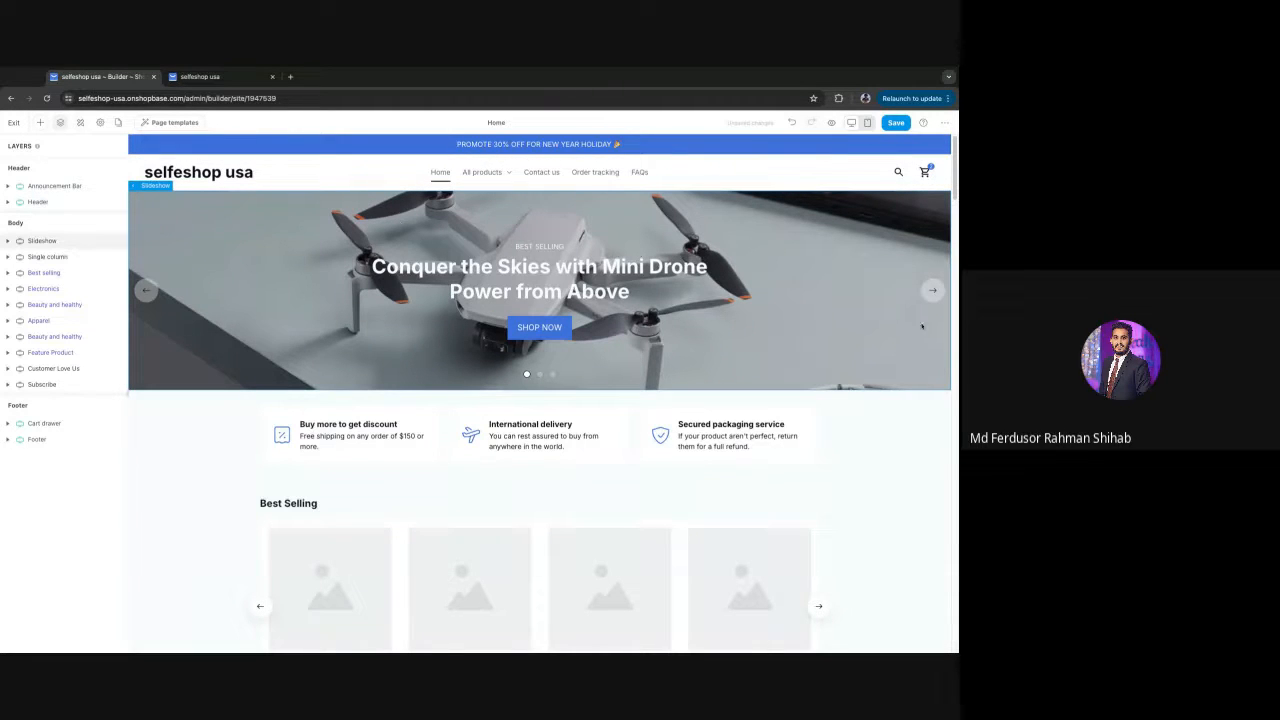
pyautogui.click(930, 292)
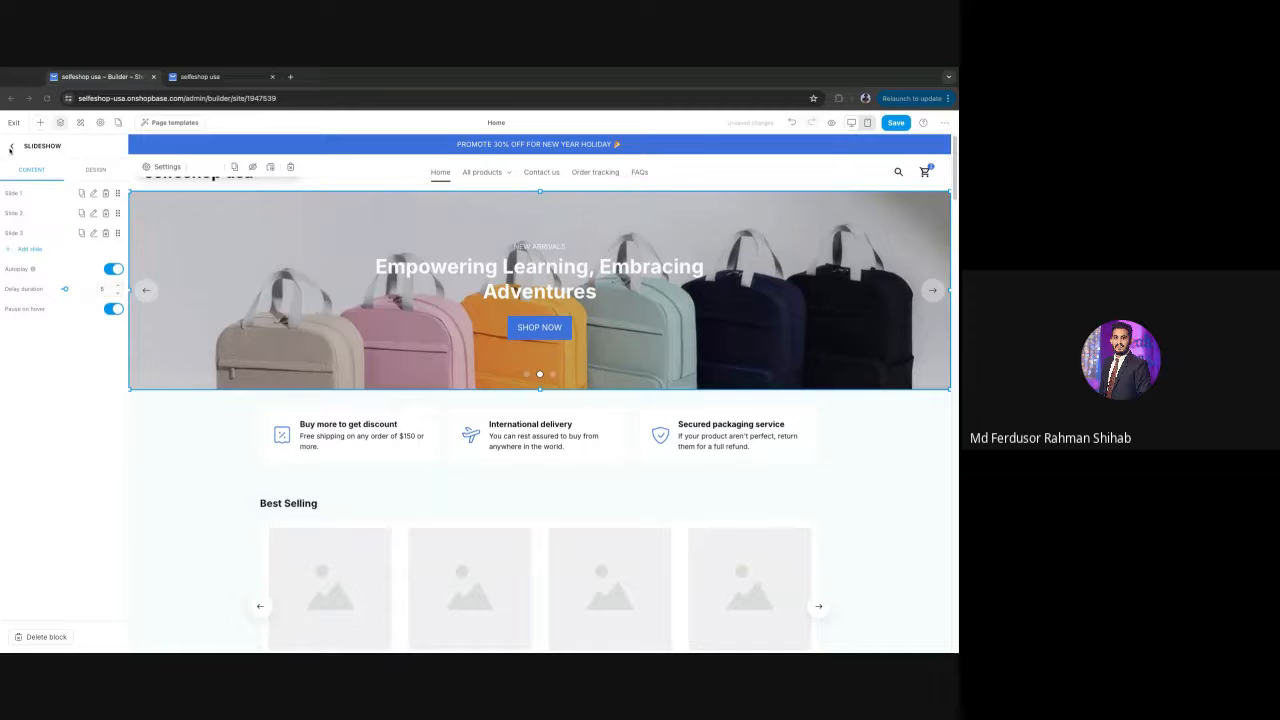
pyautogui.click(12, 146)
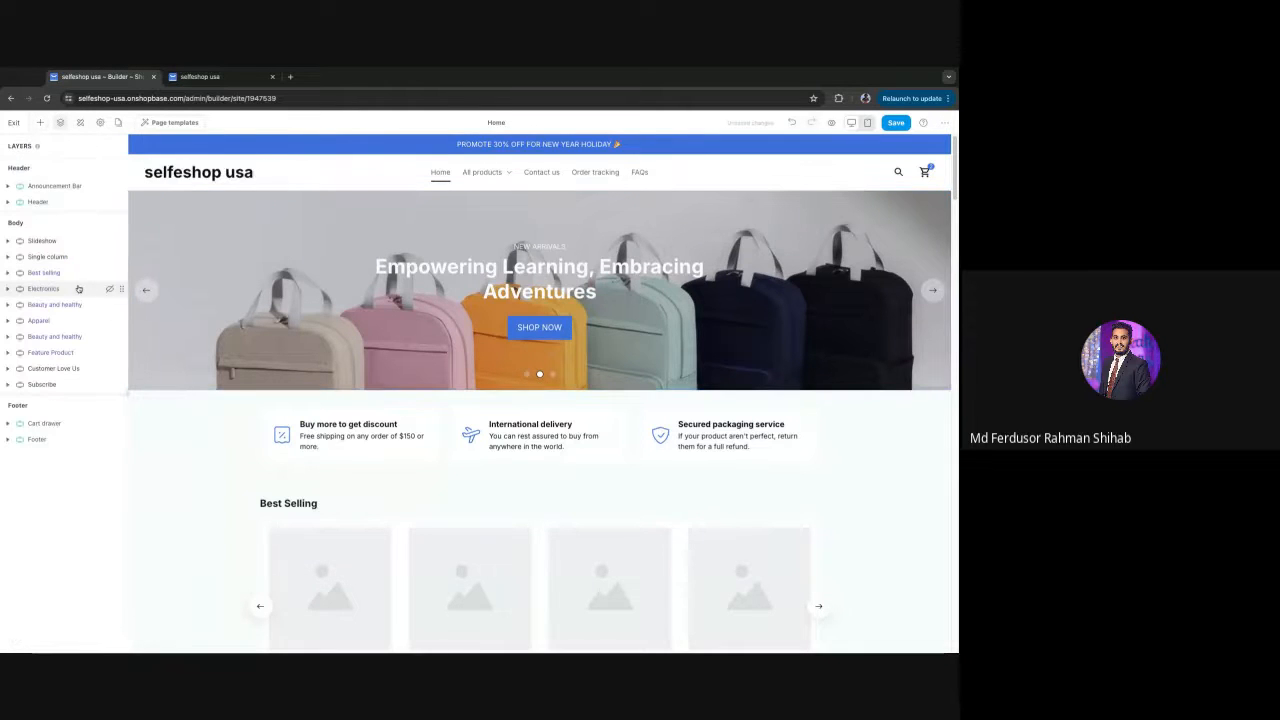
# - Look through the Best selling, Footer, Apparel and Electronics sections of the home page from the layer list
pyautogui.click(42, 274)
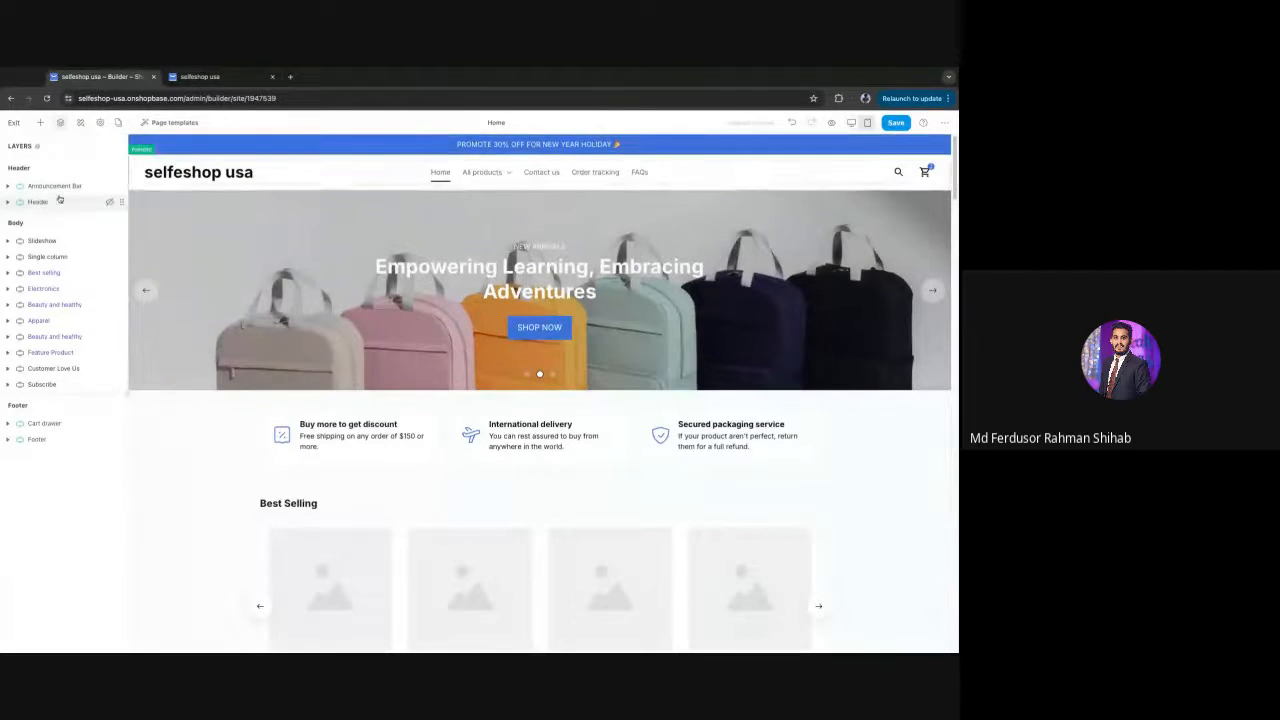
pyautogui.click(51, 277)
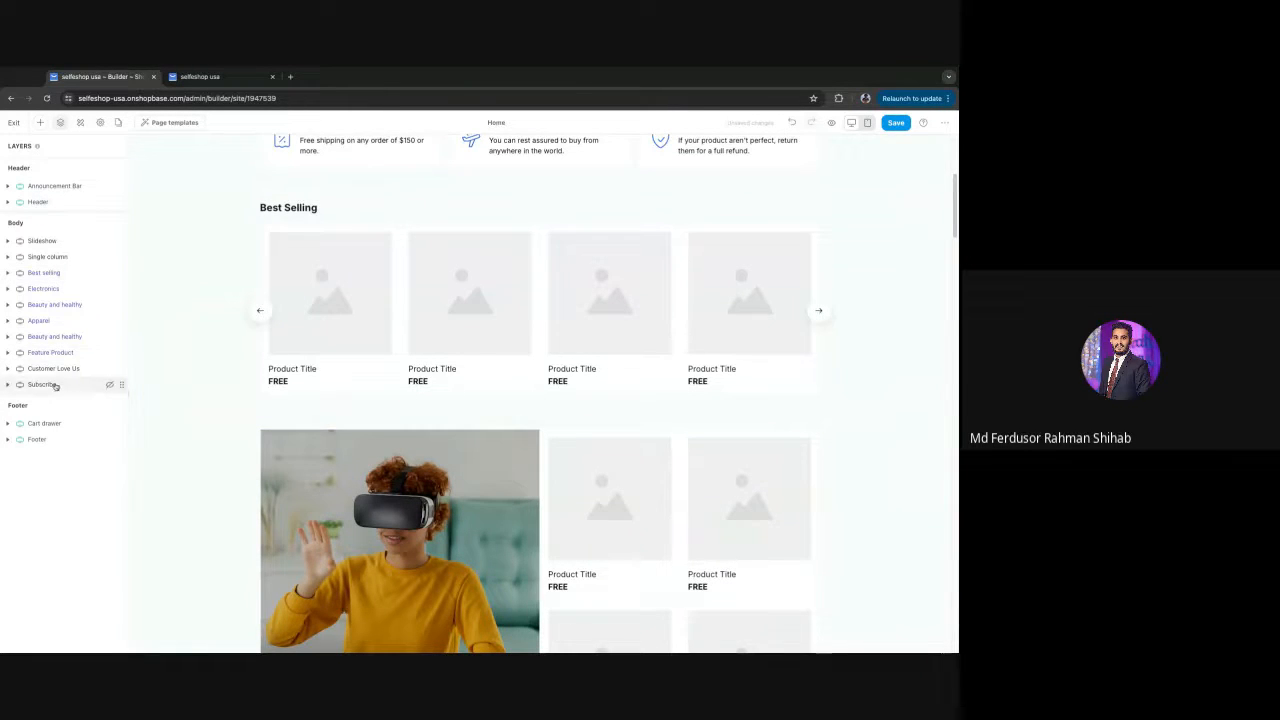
pyautogui.click(46, 441)
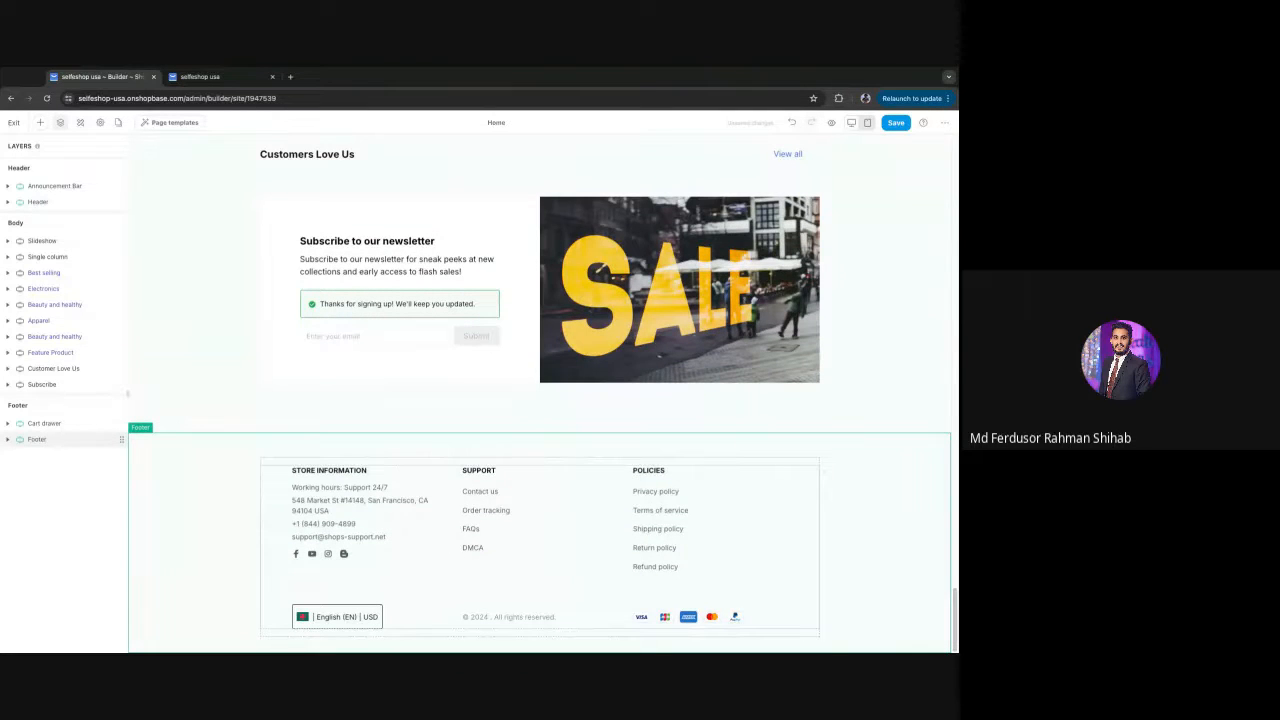
pyautogui.click(40, 320)
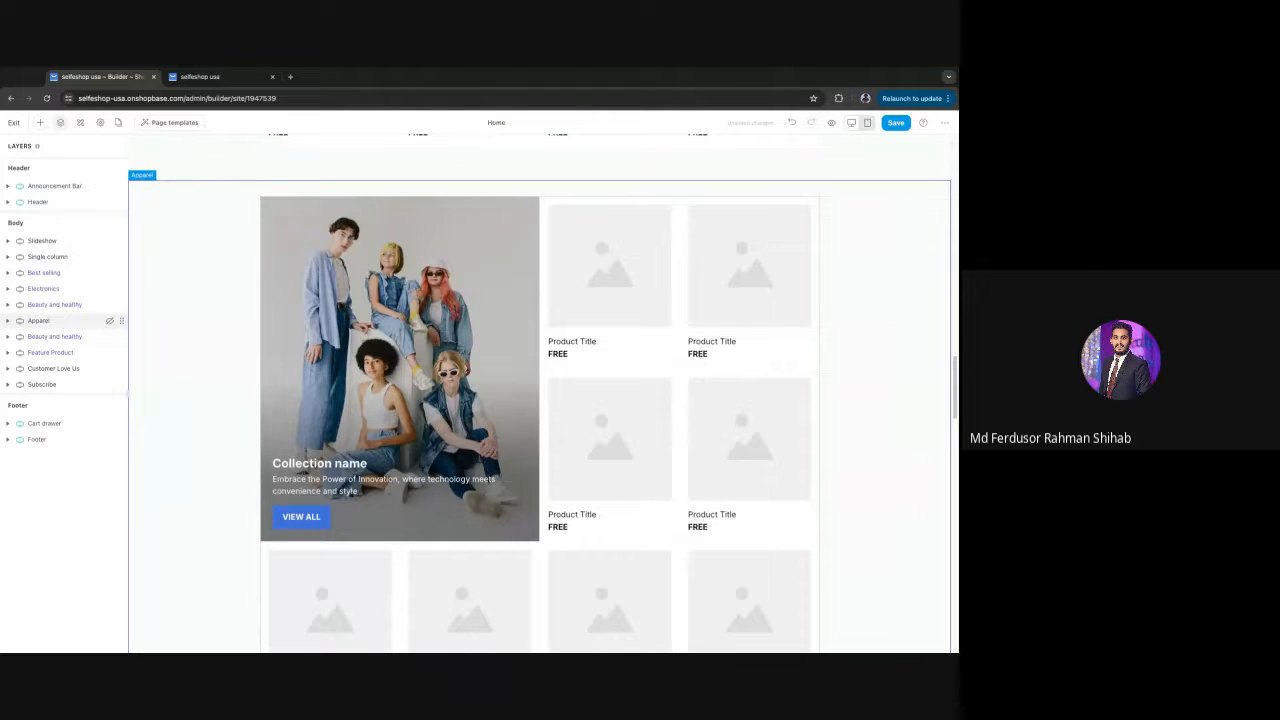
pyautogui.click(48, 288)
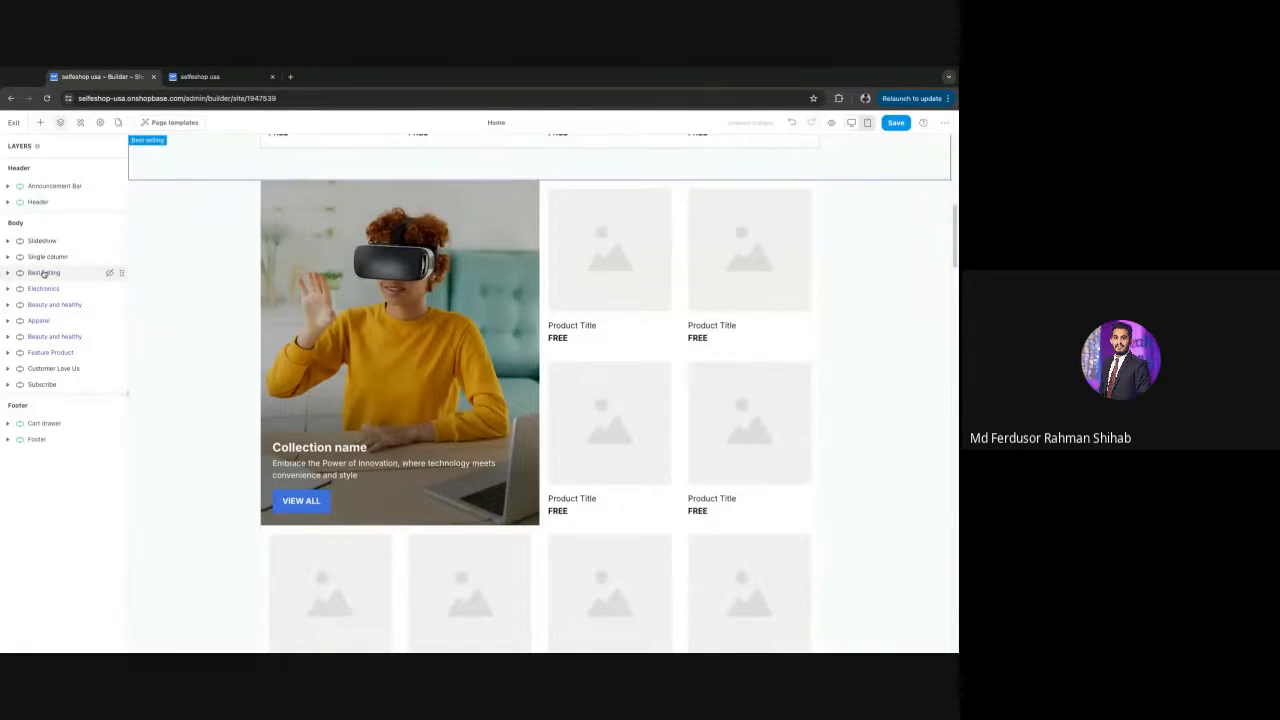
pyautogui.click(48, 273)
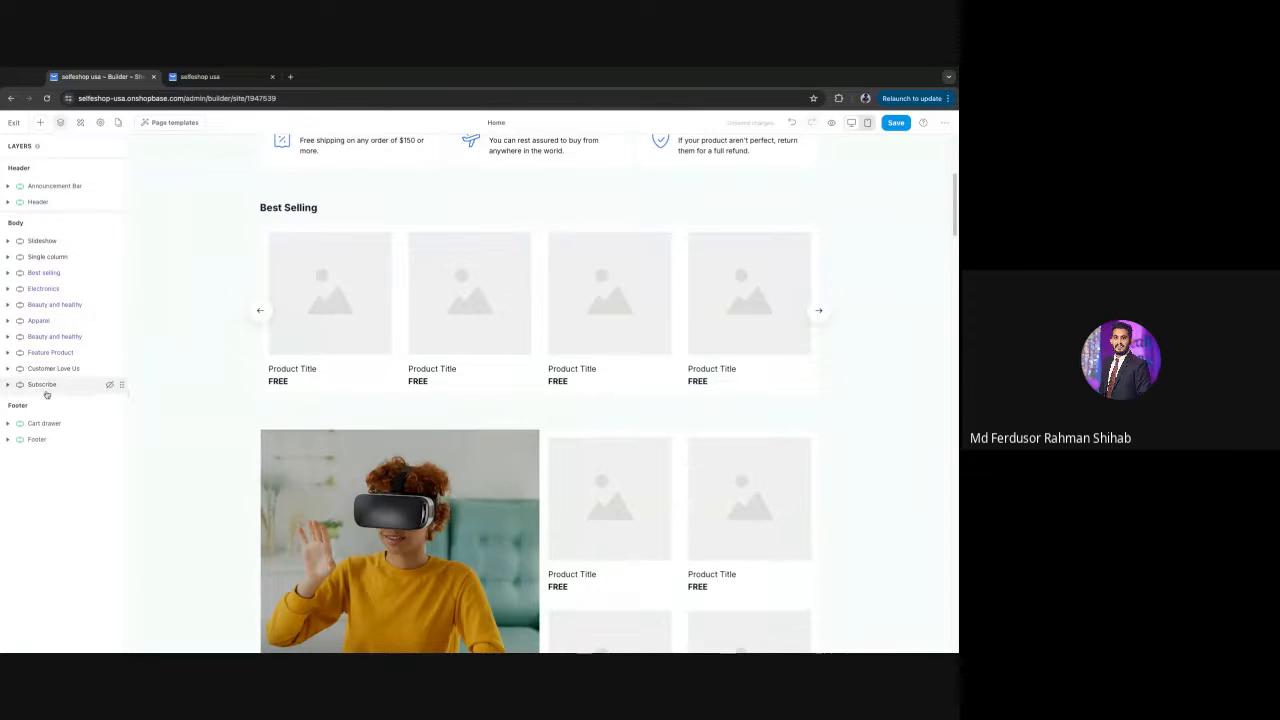
pyautogui.click(31, 318)
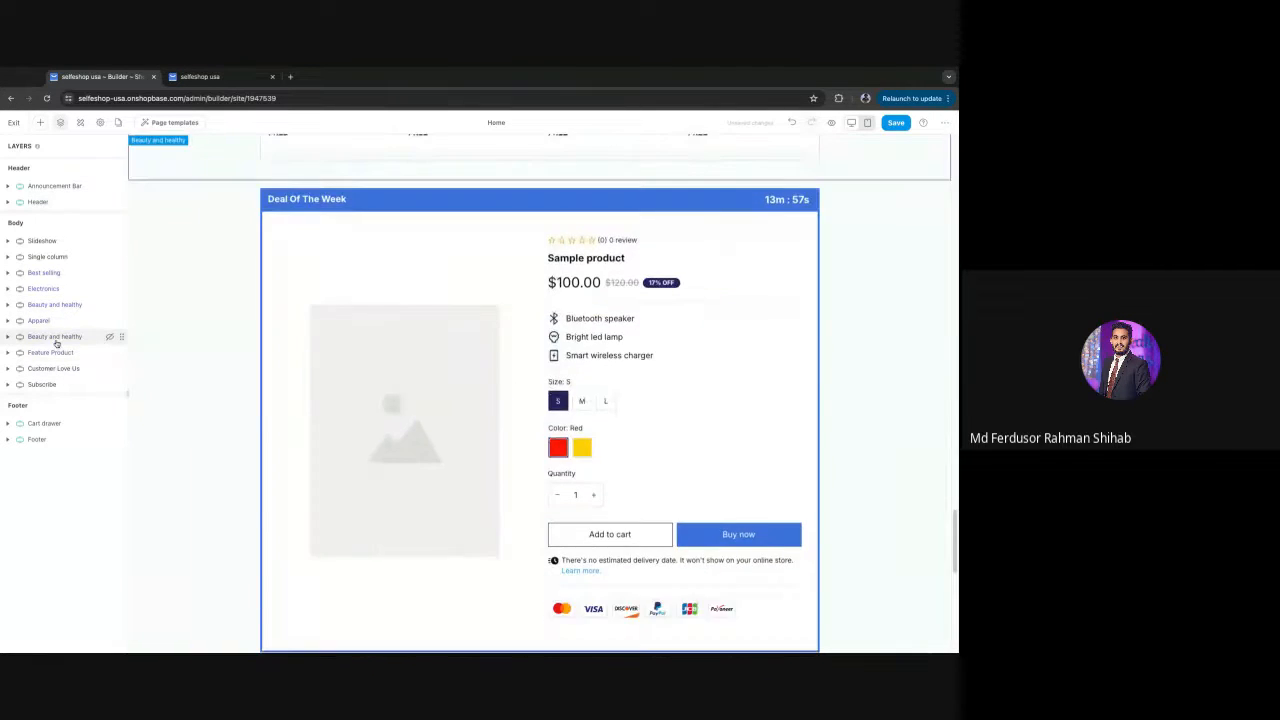
# - Examine the nested layers of the second Beauty and healthy section and the footer block's content settings
pyautogui.click(14, 338)
pyautogui.click(8, 337)
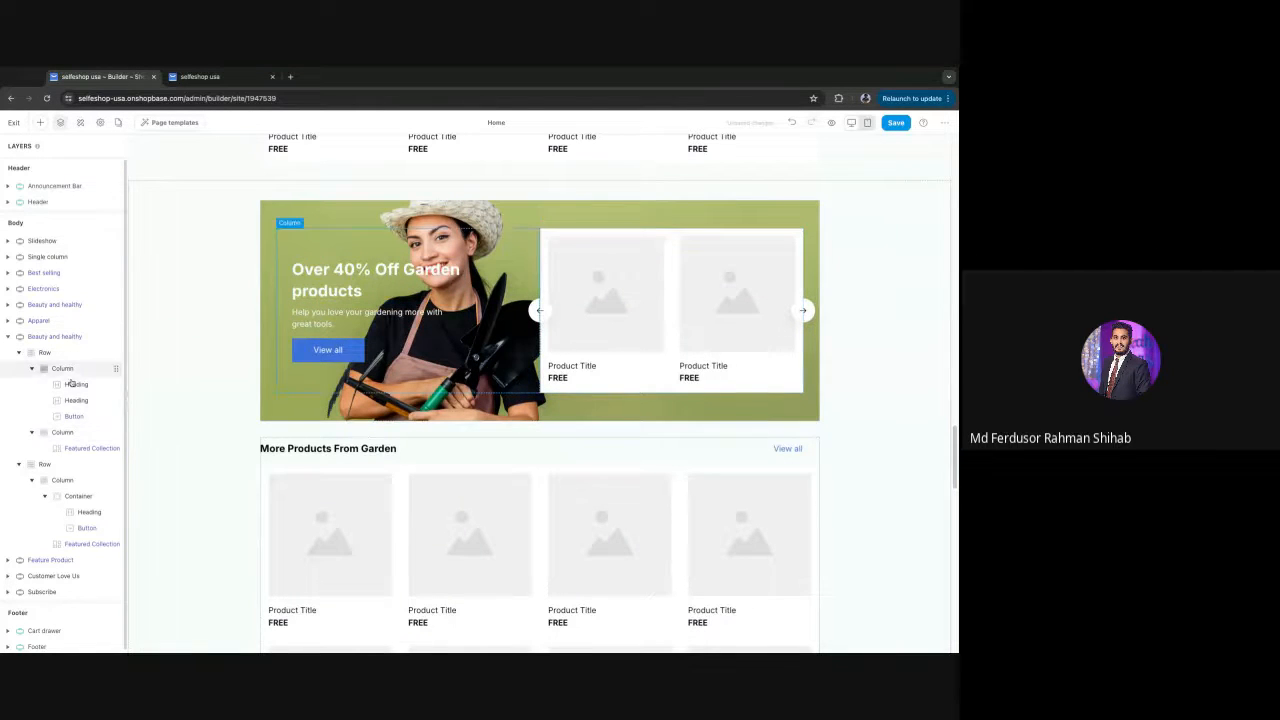
pyautogui.click(7, 338)
pyautogui.scroll(-15, 783, 477)
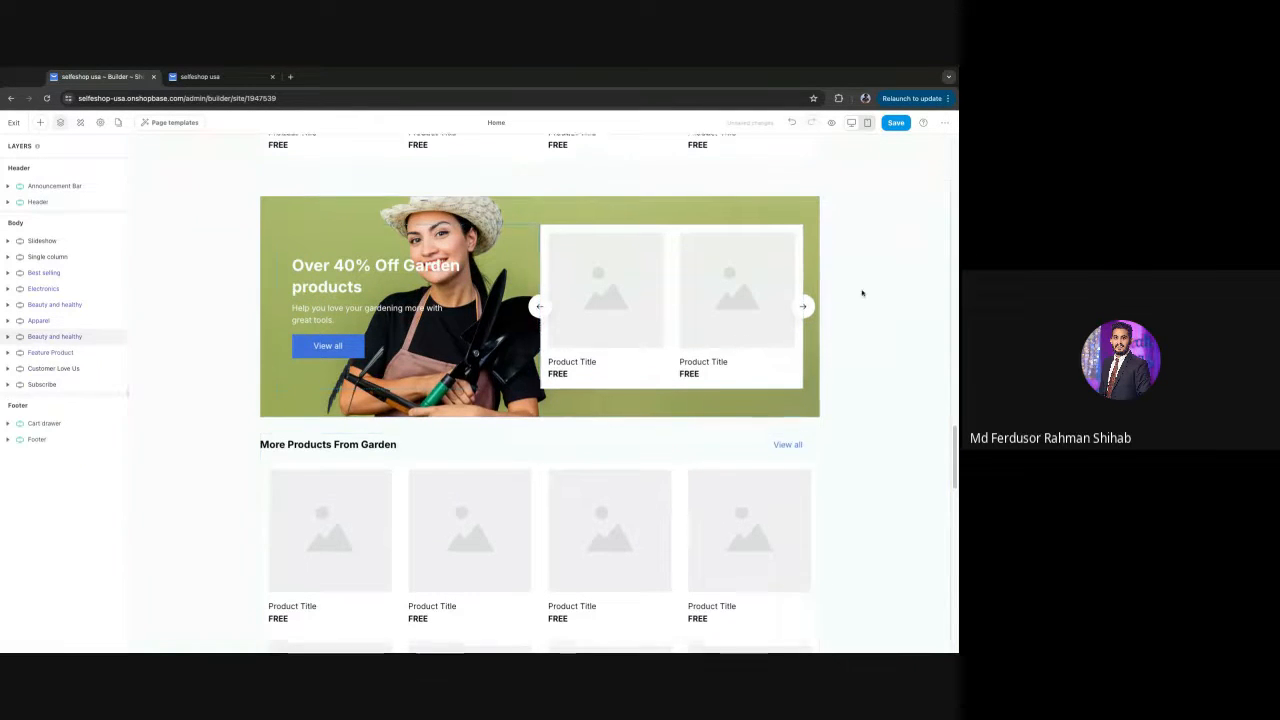
pyautogui.scroll(2, 684, 492)
pyautogui.scroll(-4, 609, 494)
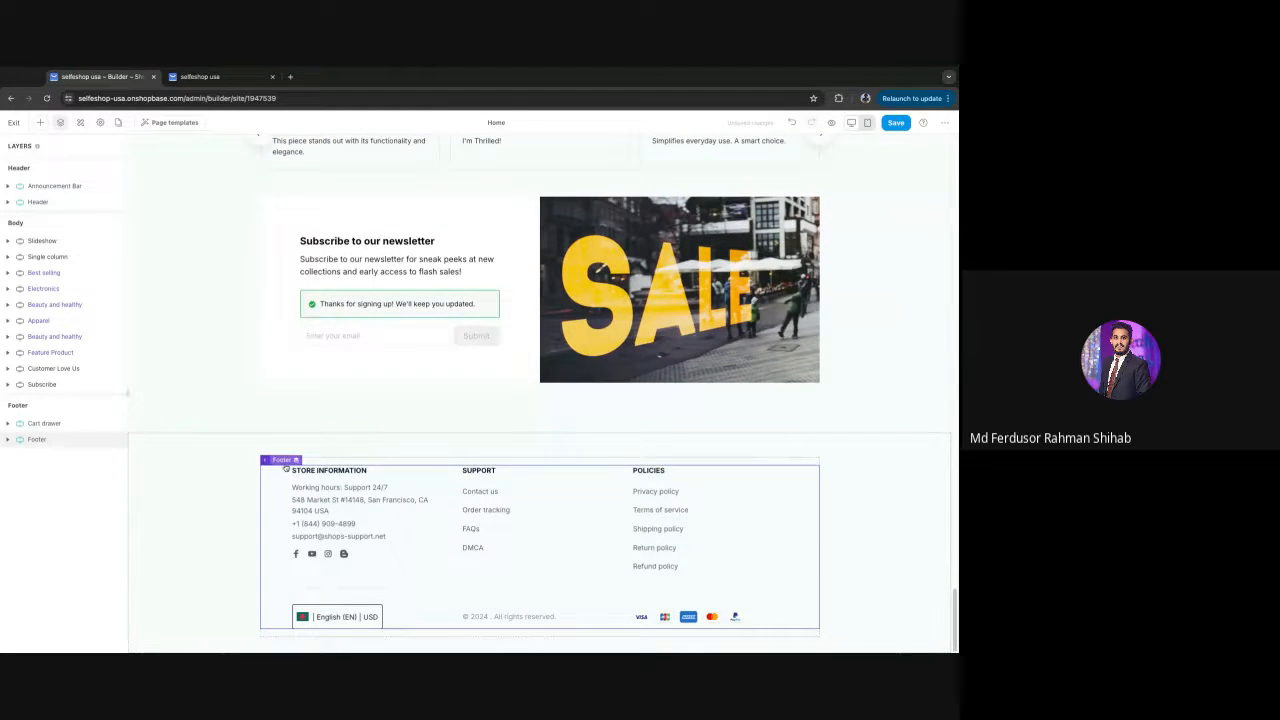
pyautogui.click(288, 480)
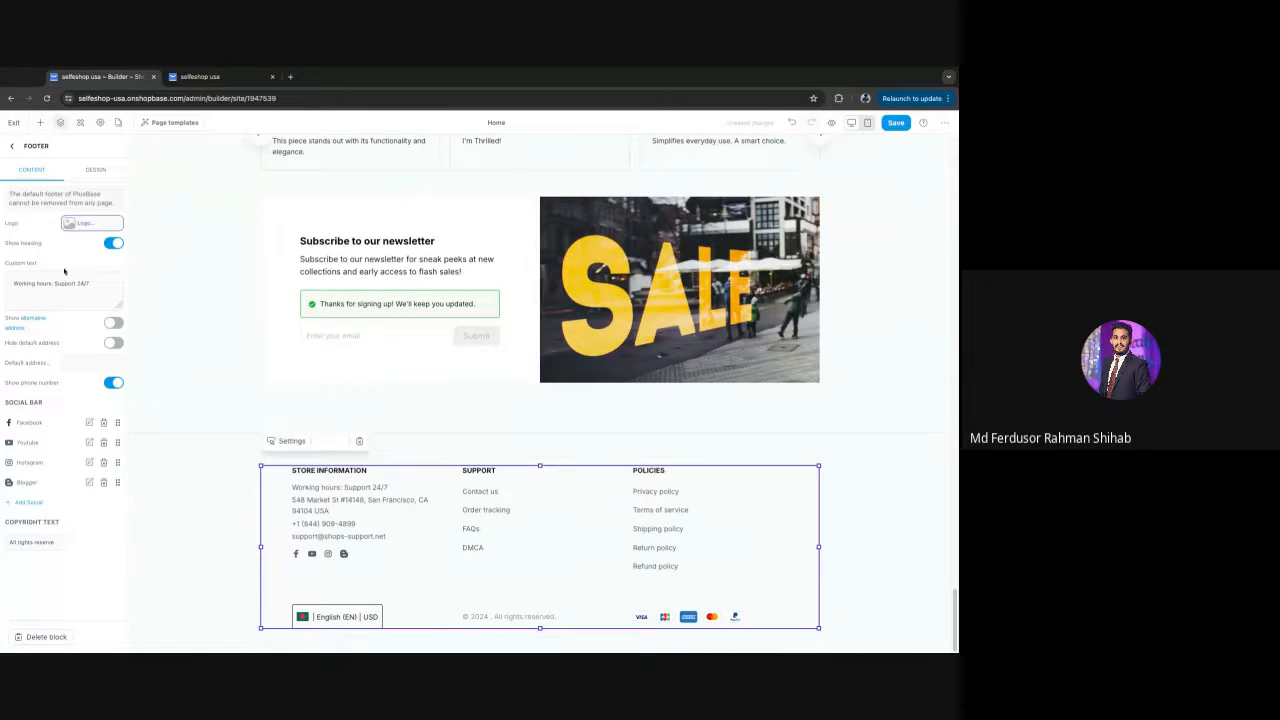
pyautogui.click(9, 150)
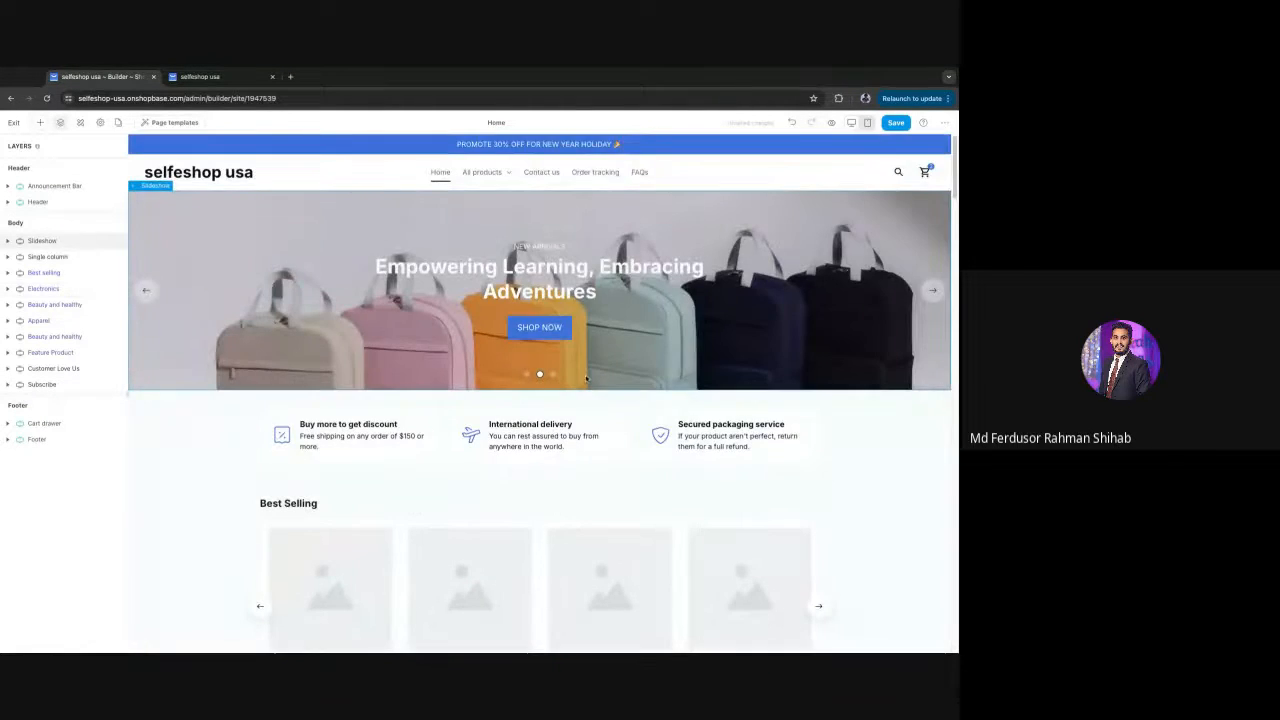
# - Look over the website styles and the General website settings, including logo, favicon, meta description, keywords and scripts
pyautogui.click(100, 123)
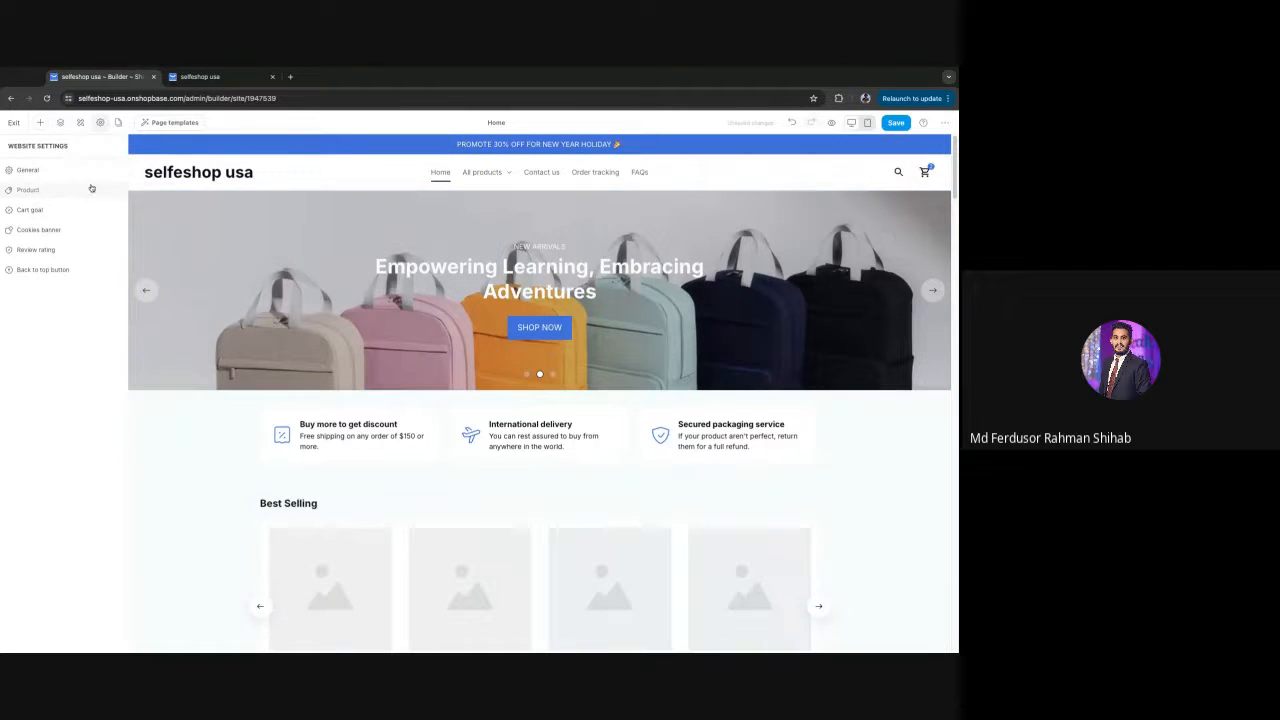
pyautogui.click(60, 123)
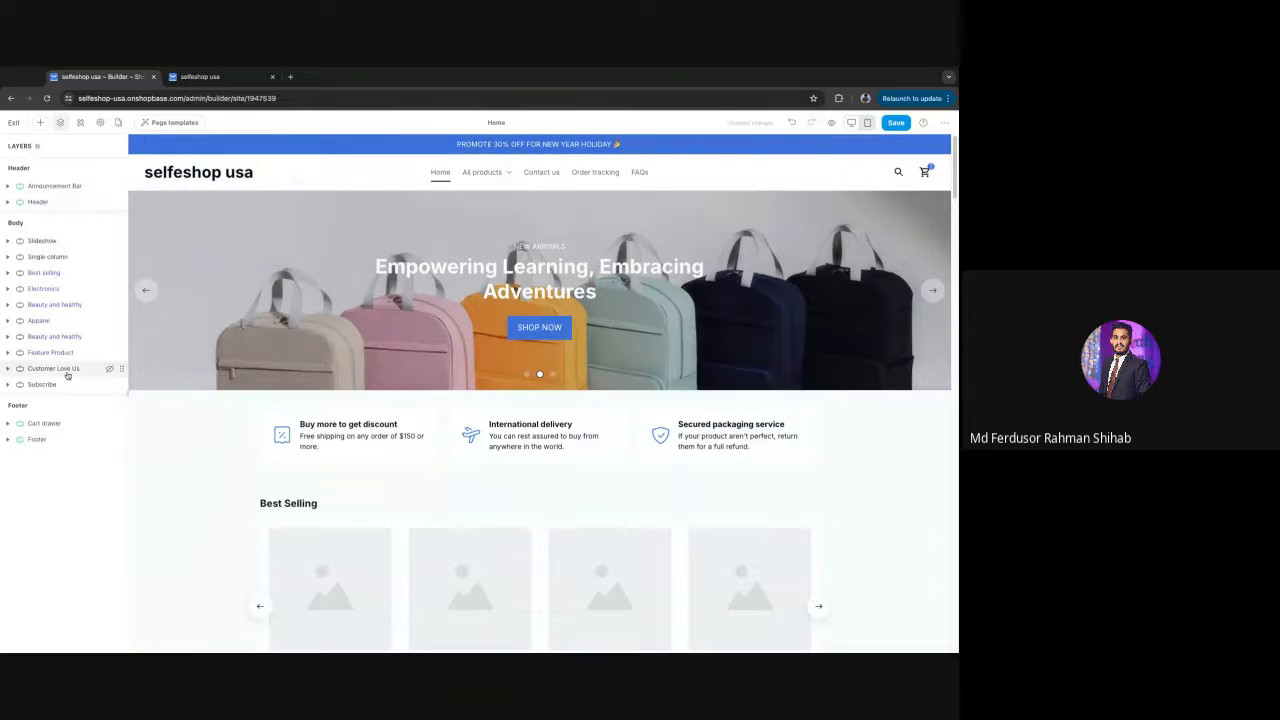
pyautogui.click(81, 123)
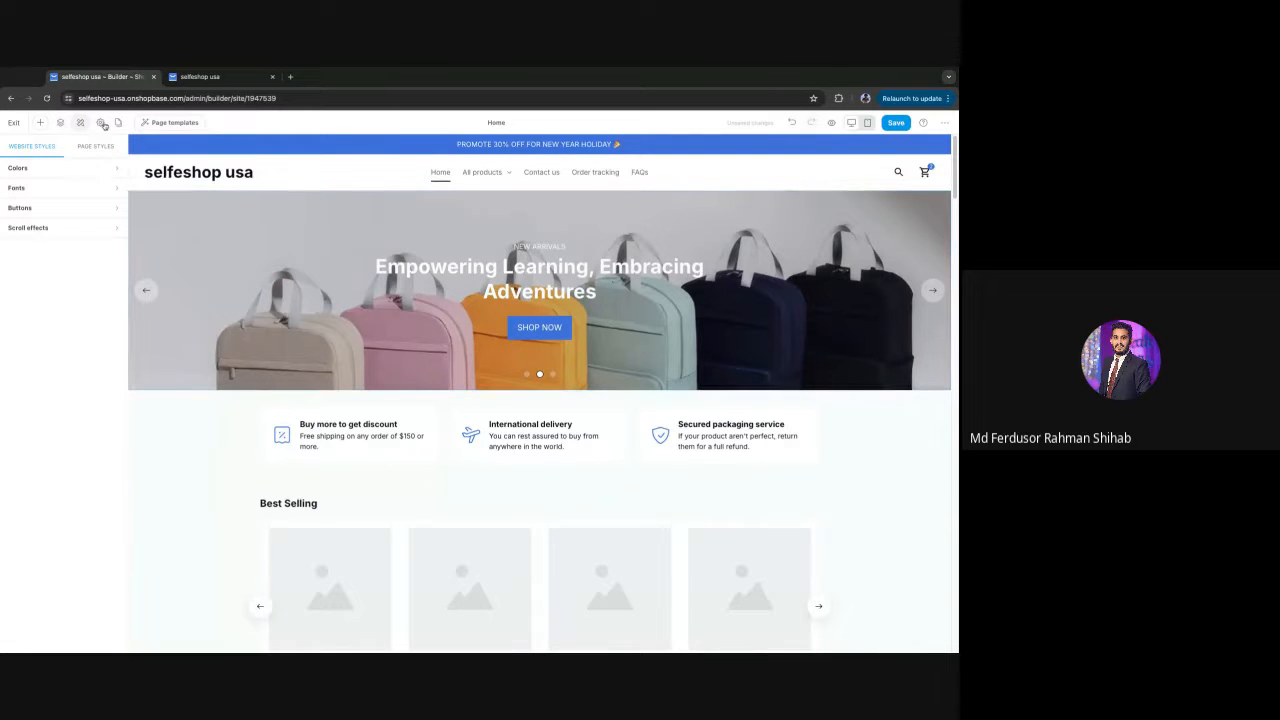
pyautogui.click(101, 124)
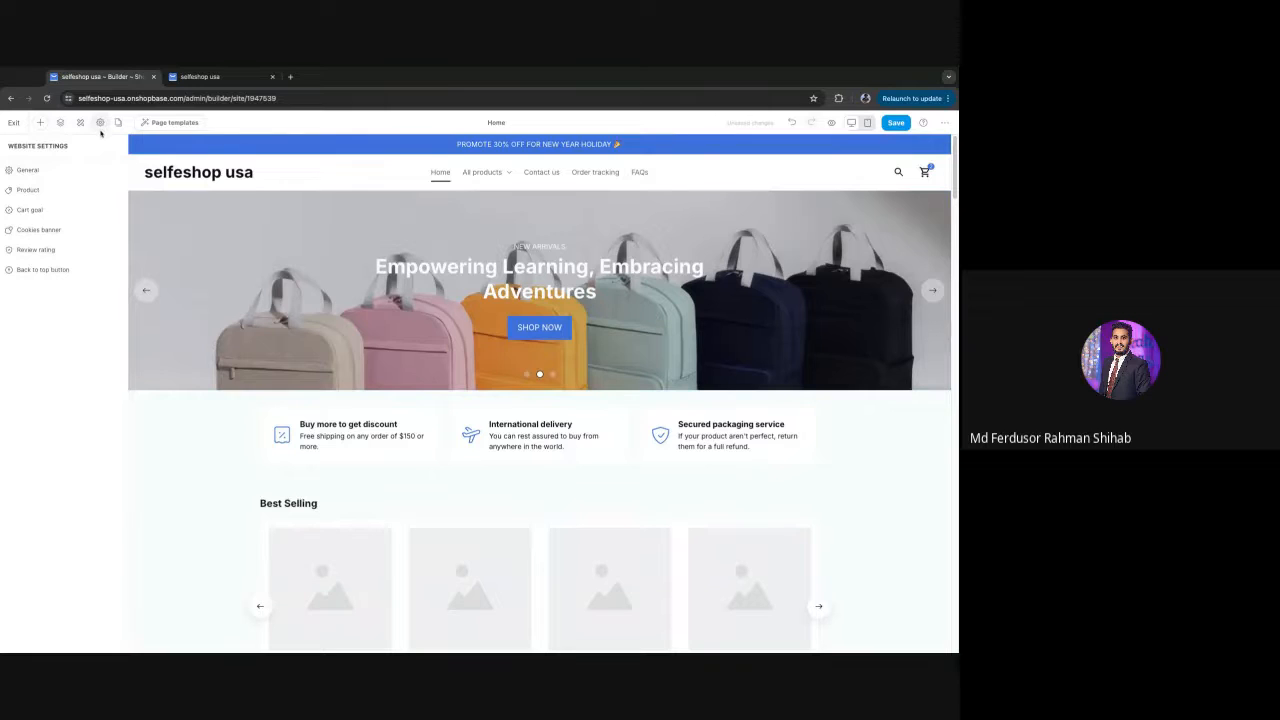
pyautogui.click(36, 175)
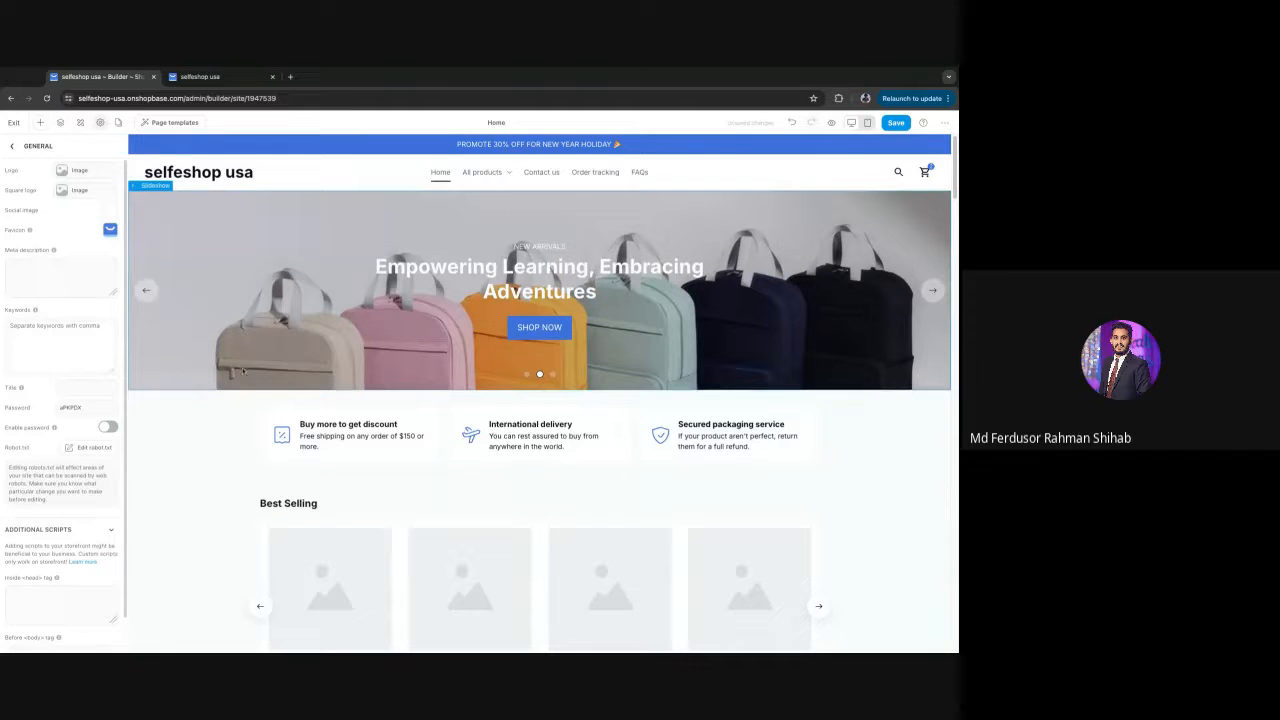
pyautogui.scroll(-1, 100, 460)
pyautogui.scroll(1, 109, 470)
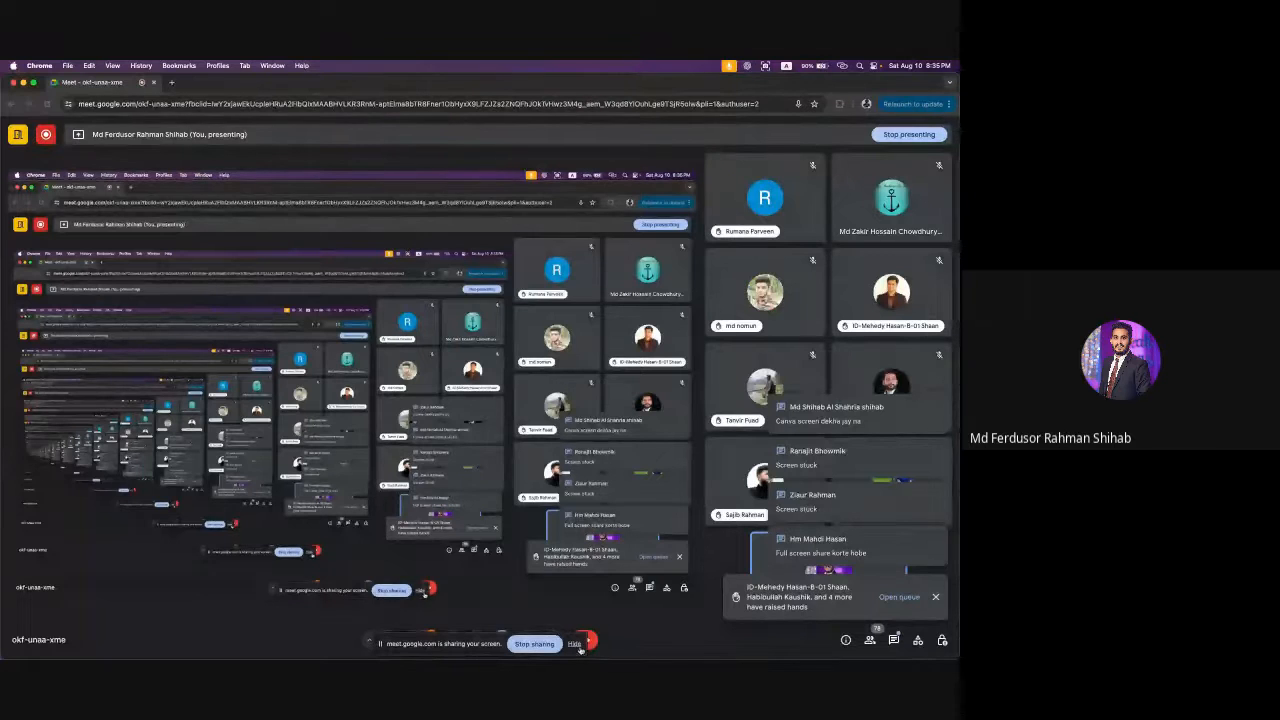
# - Change the Google Meet presentation to share the entire Screen 2
pyautogui.click(575, 643)
pyautogui.click(502, 640)
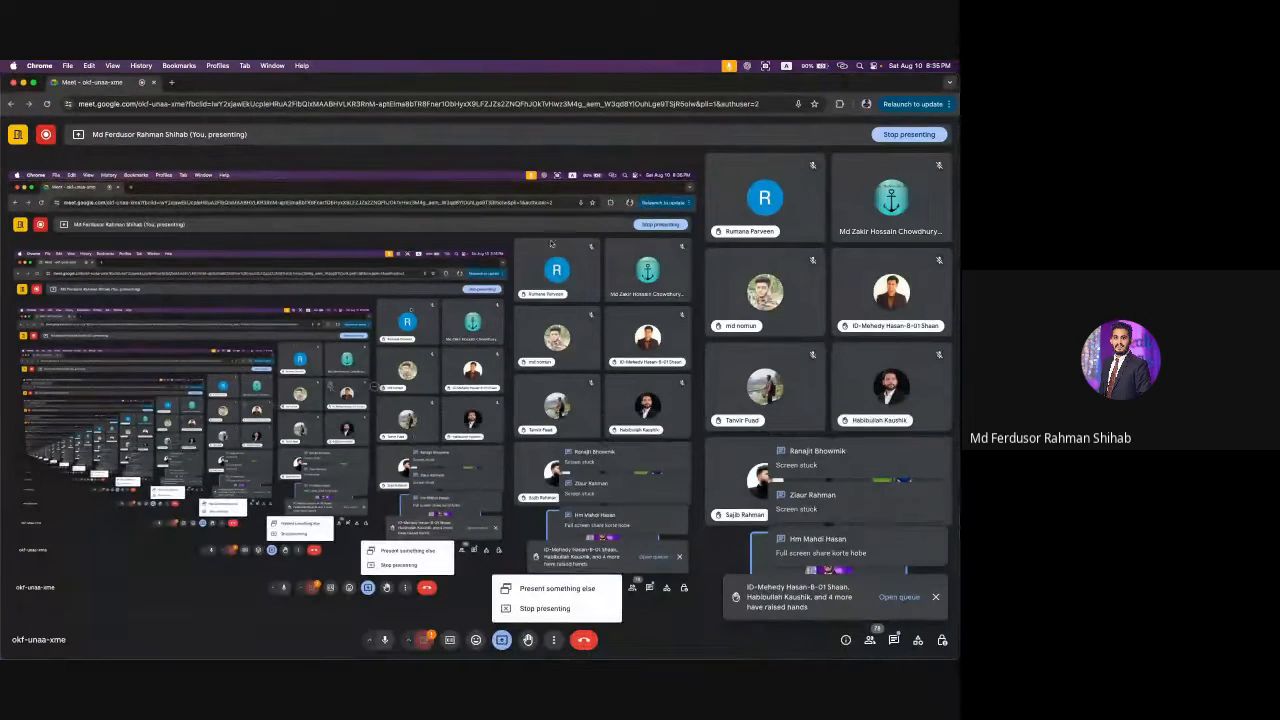
pyautogui.click(556, 588)
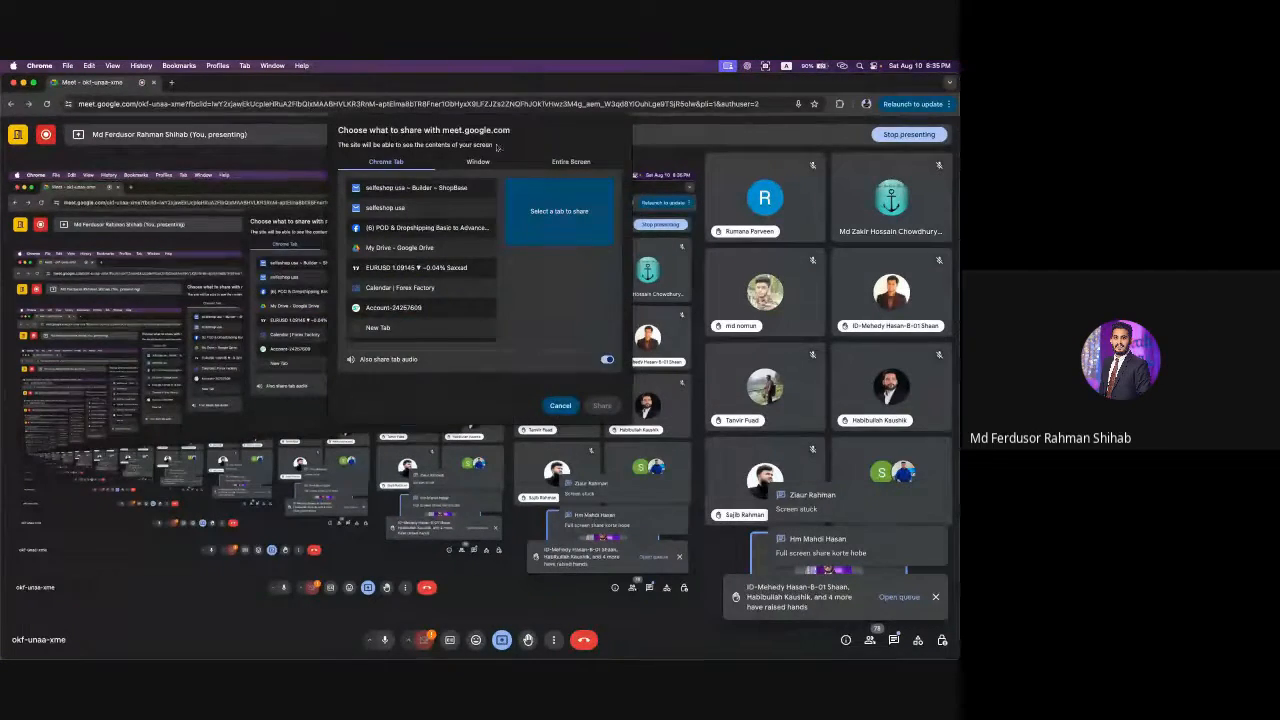
pyautogui.click(571, 161)
pyautogui.click(547, 232)
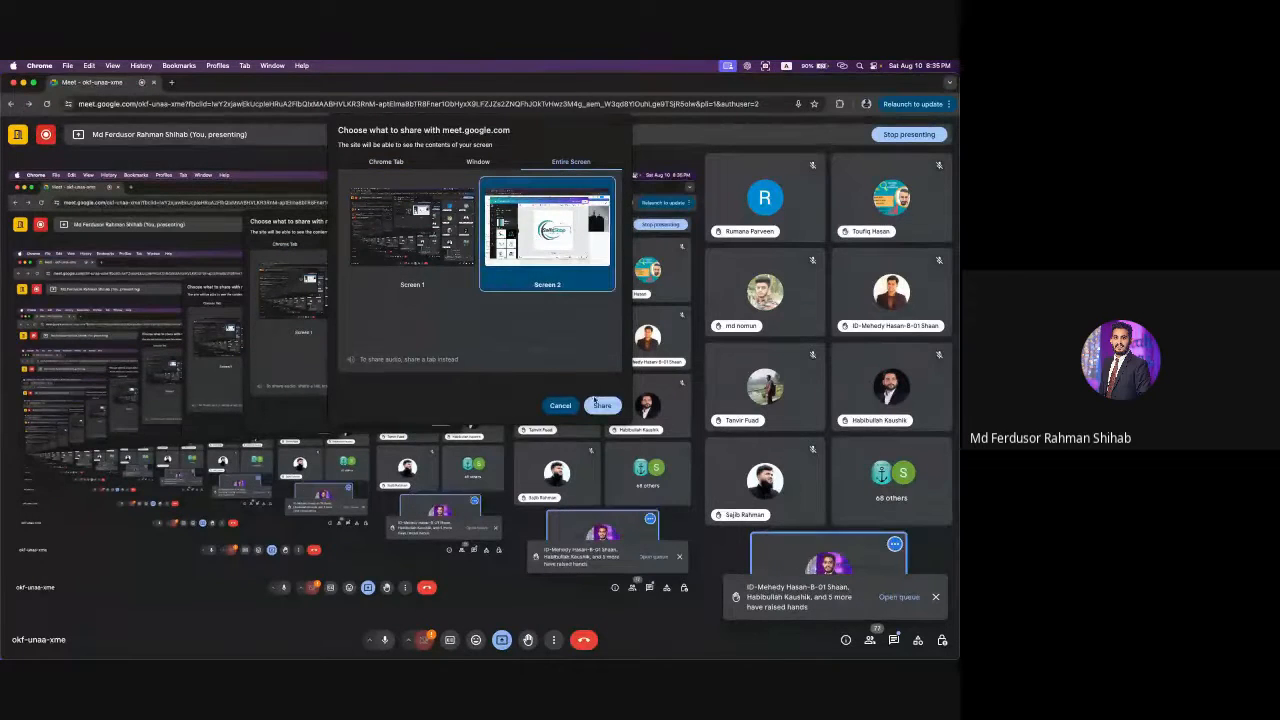
pyautogui.click(601, 405)
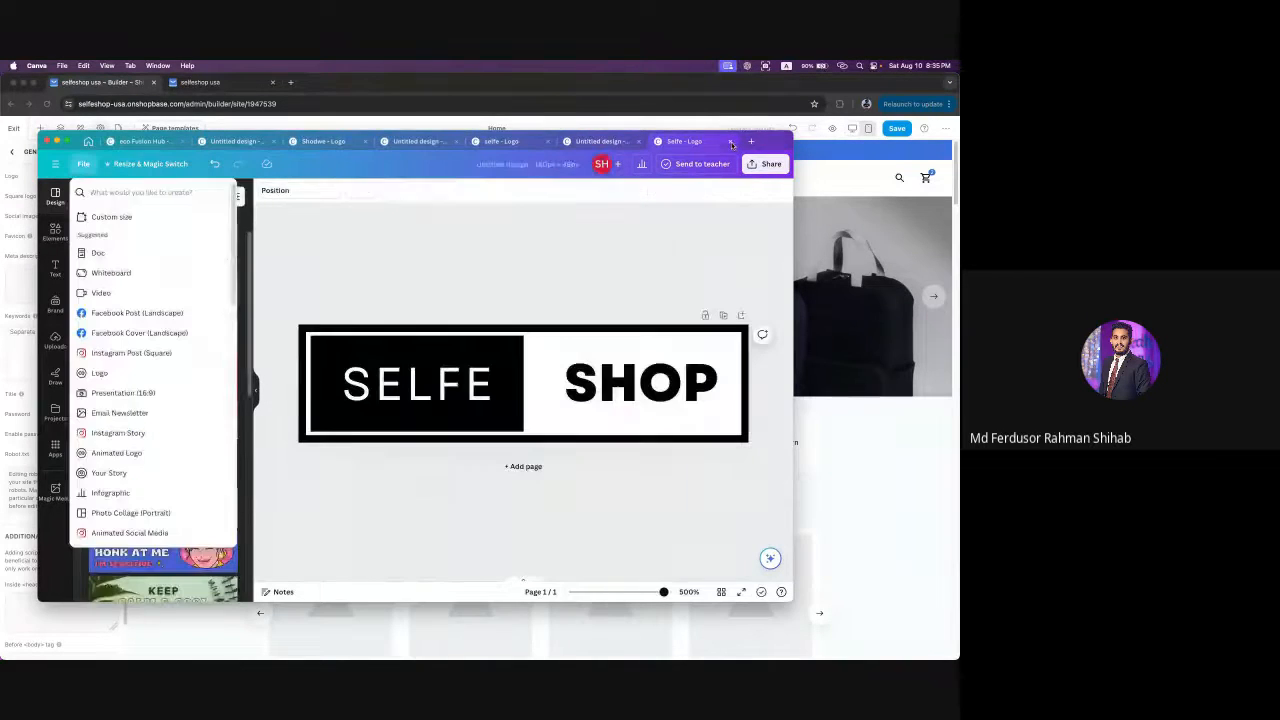
# - Close the Selfe - Logo design in Canva and create a new blank Logo design
pyautogui.click(731, 142)
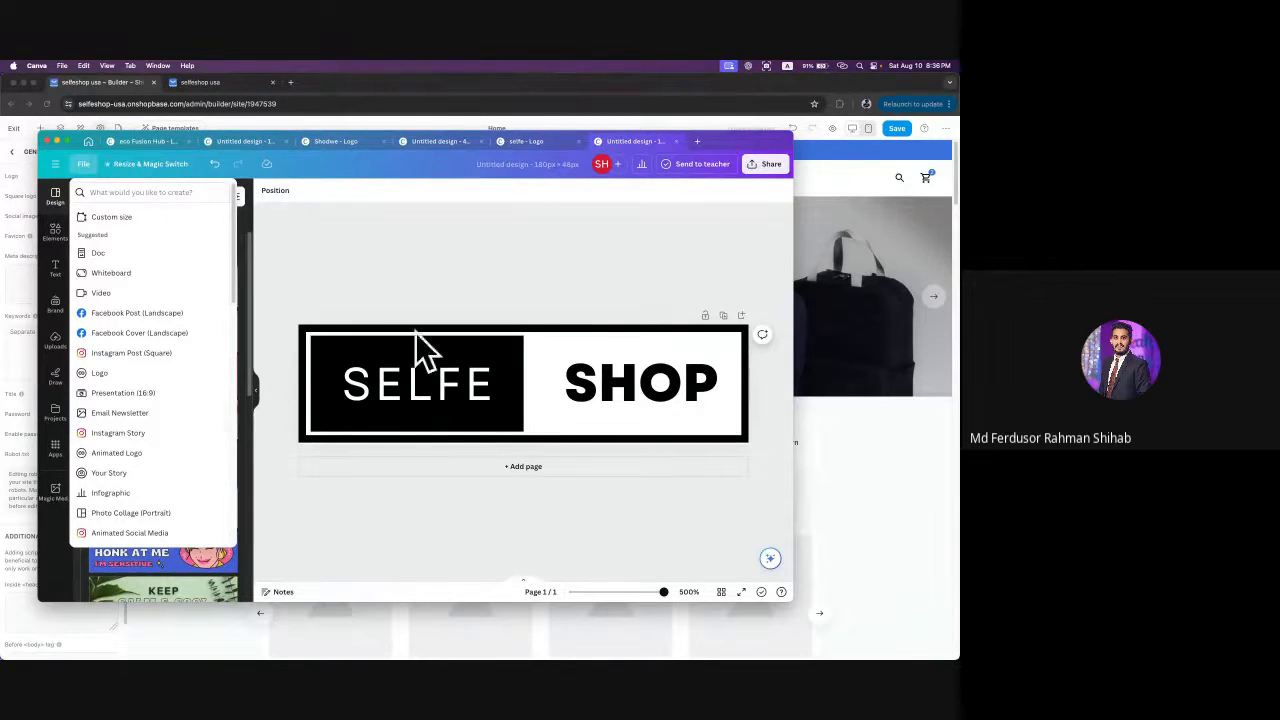
pyautogui.click(530, 295)
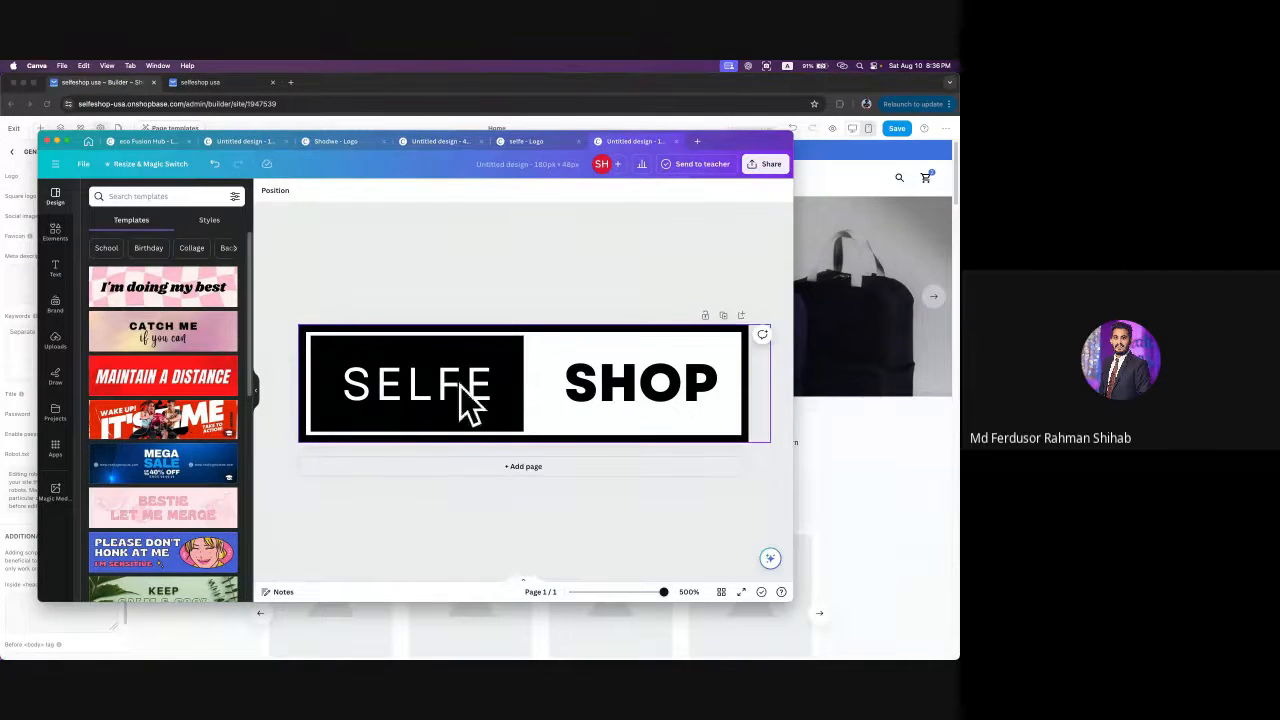
pyautogui.click(83, 164)
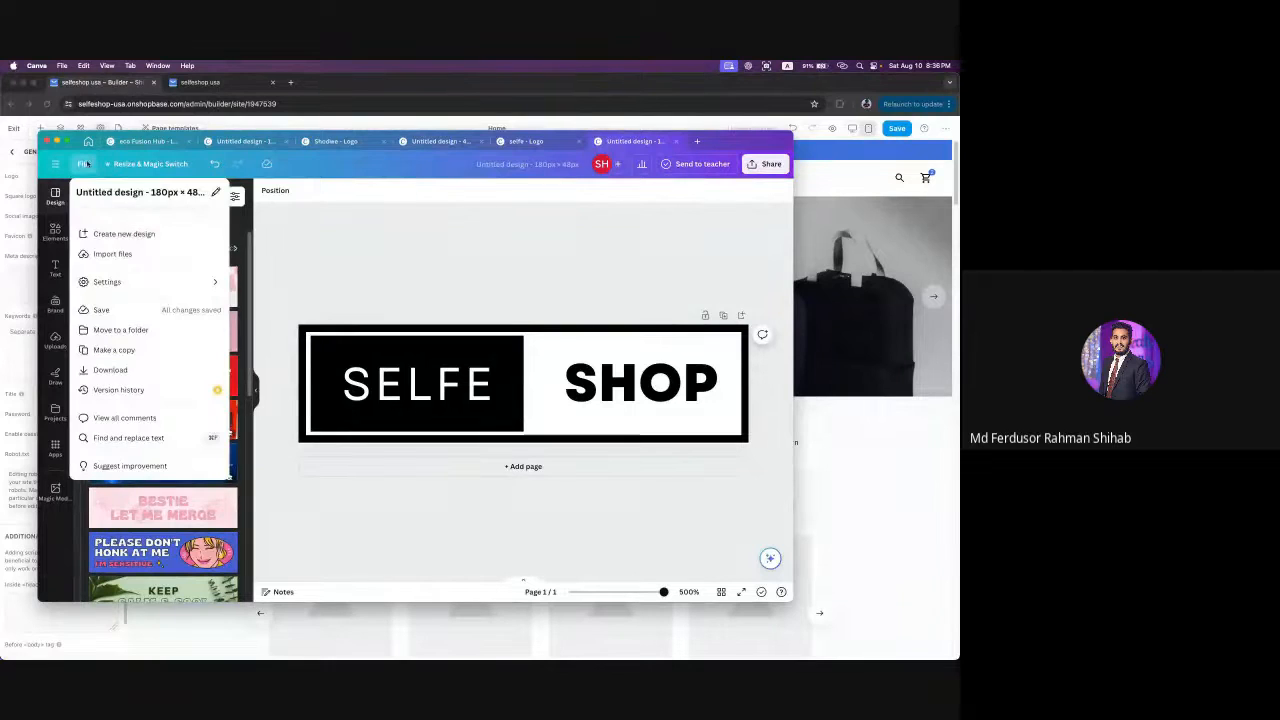
pyautogui.click(125, 234)
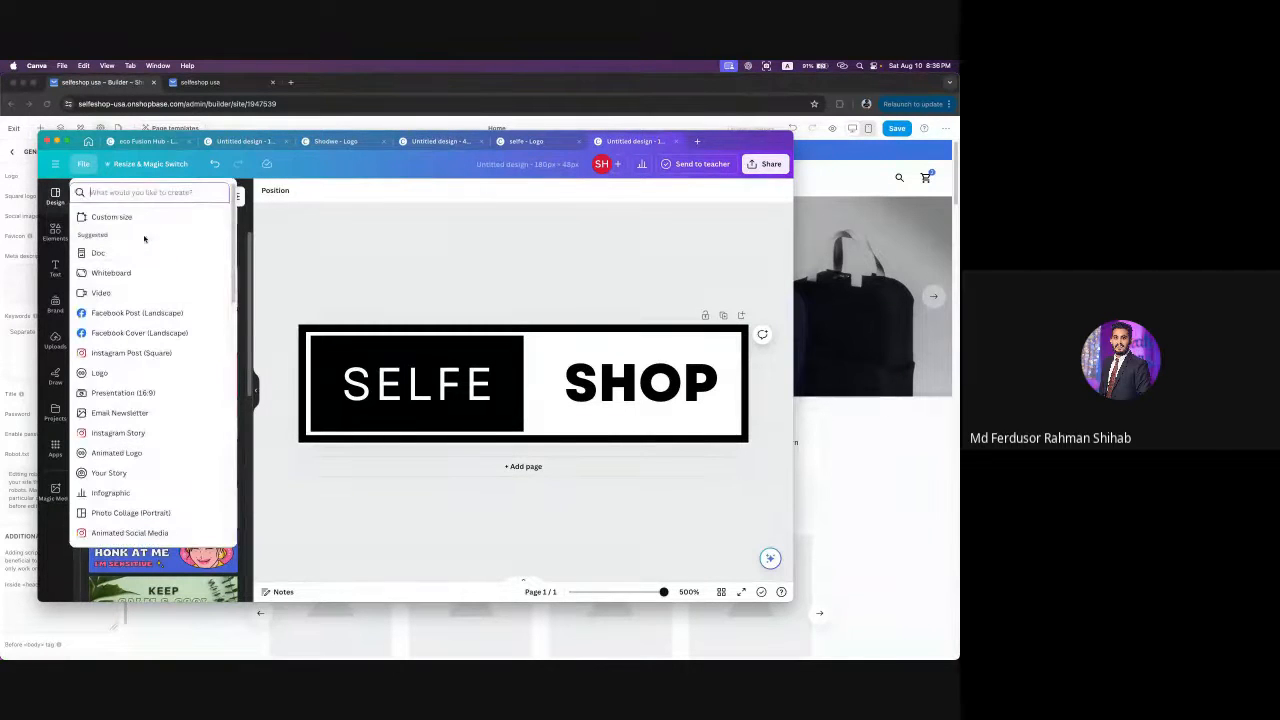
pyautogui.click(100, 373)
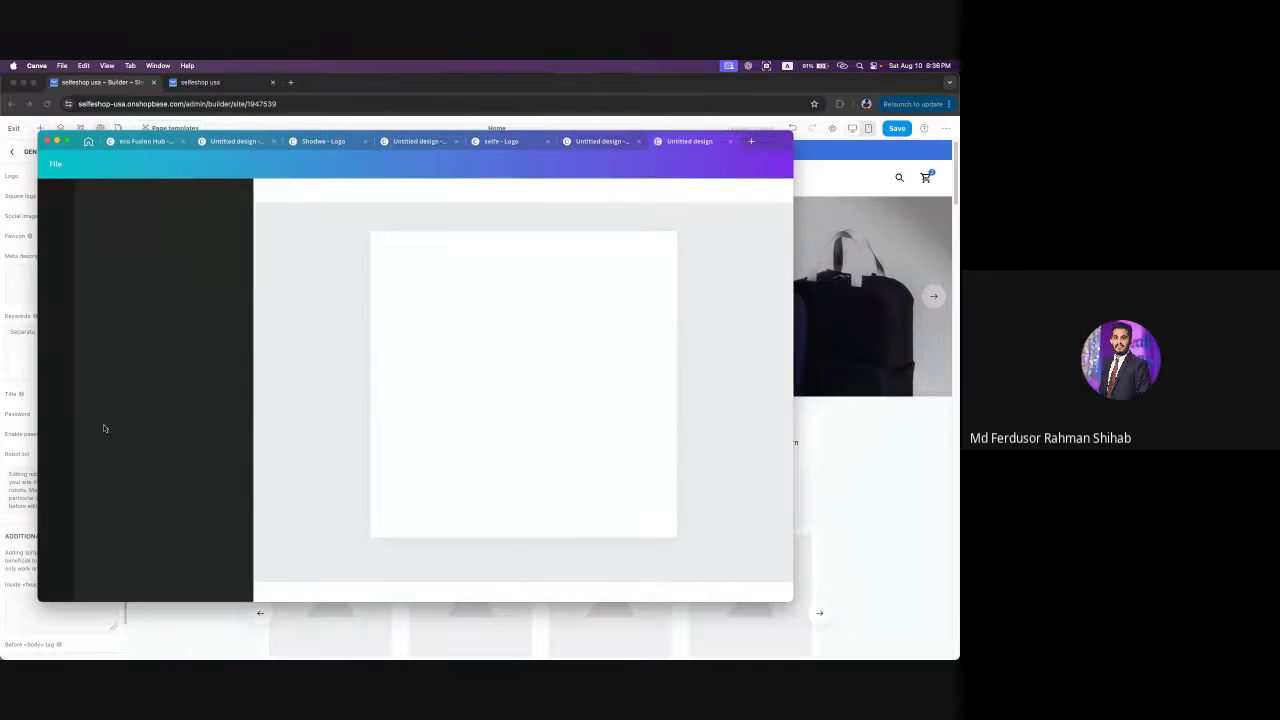
# - Browse the logo templates and apply the recently used Blue Waves Surfing Club Logo template to the blank page
pyautogui.scroll(-5, 160, 390)
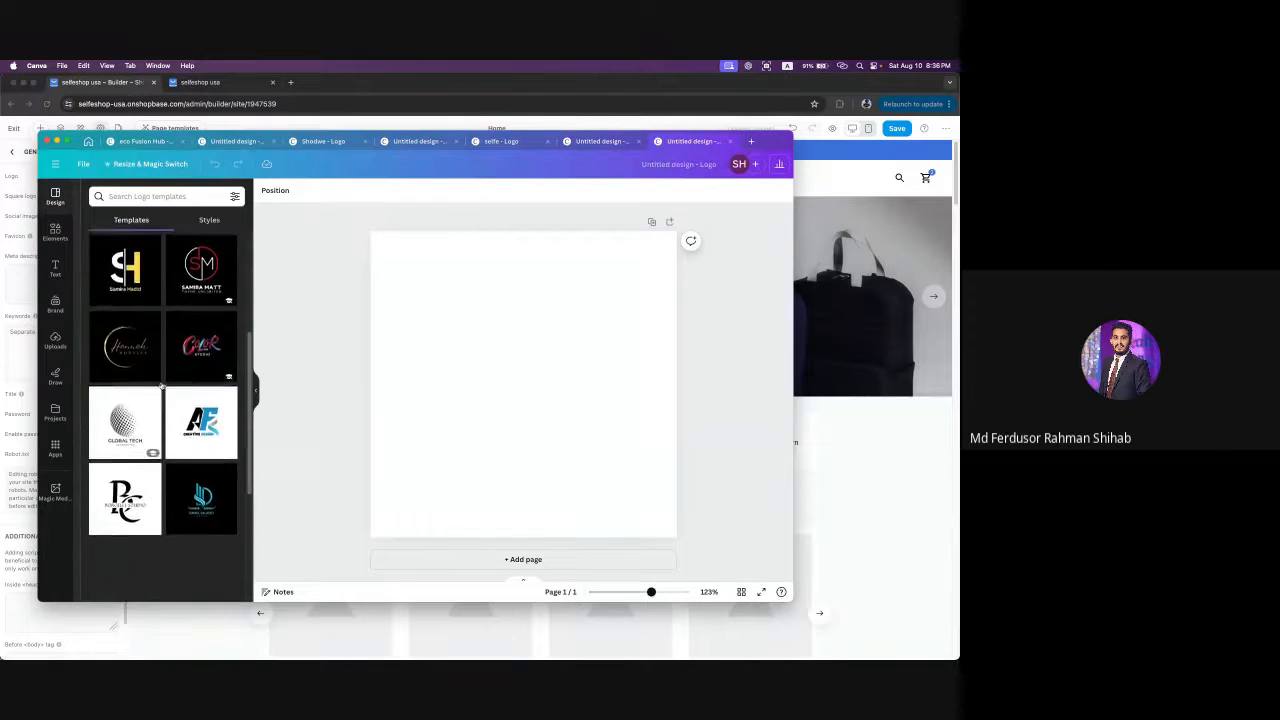
pyautogui.scroll(3, 170, 428)
pyautogui.scroll(2, 170, 428)
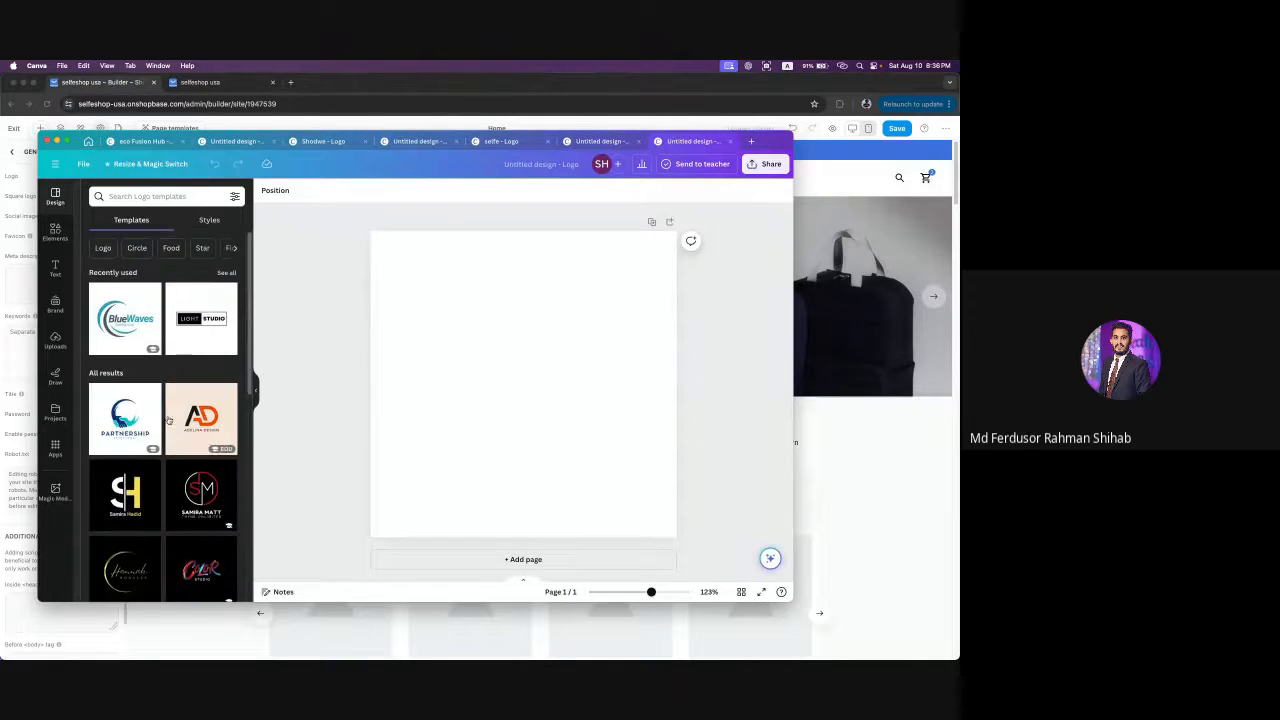
pyautogui.click(128, 314)
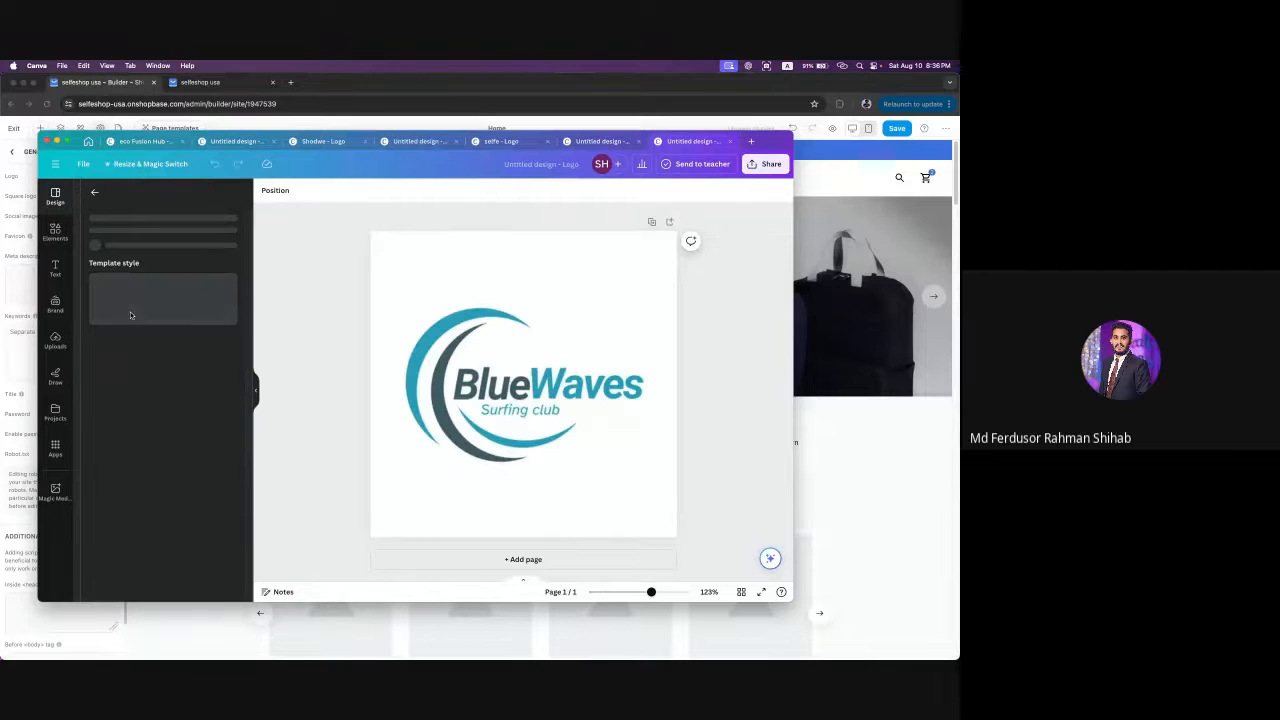
# - Replace the word "Blue" in the logo with "Selfe"
pyautogui.click(489, 393)
pyautogui.click(498, 388)
pyautogui.doubleClick(497, 387)
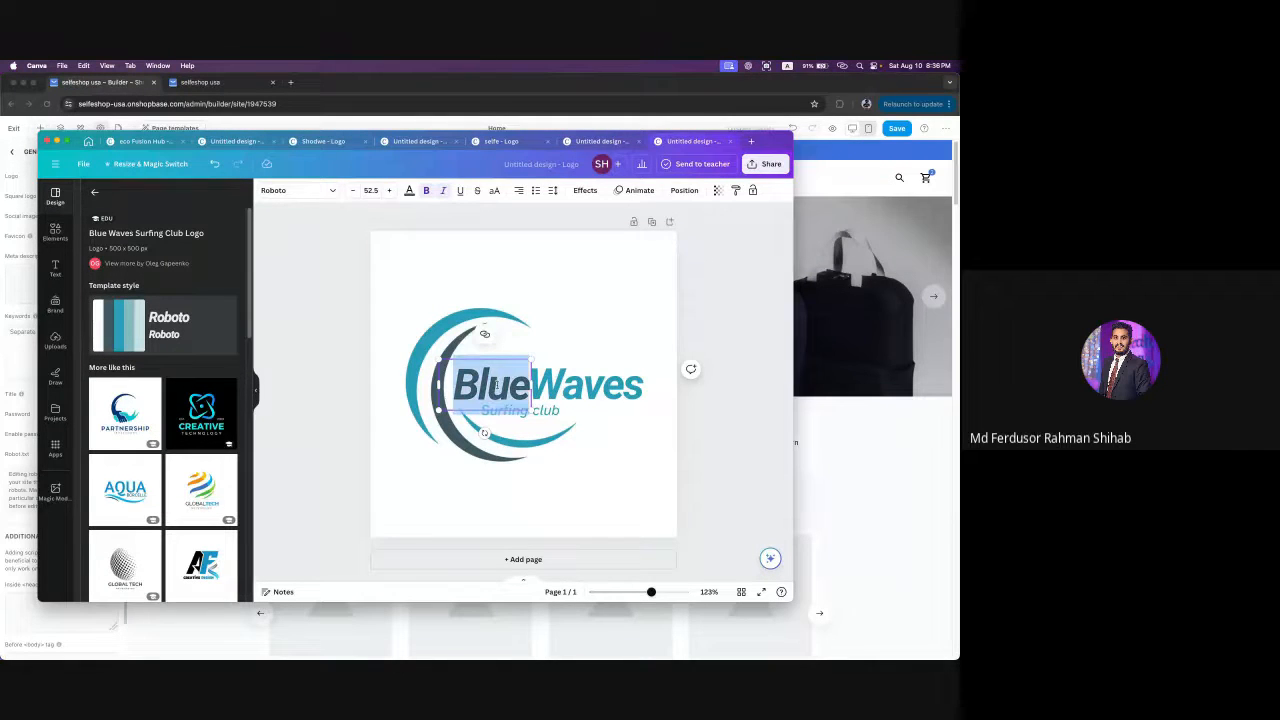
pyautogui.write('S')
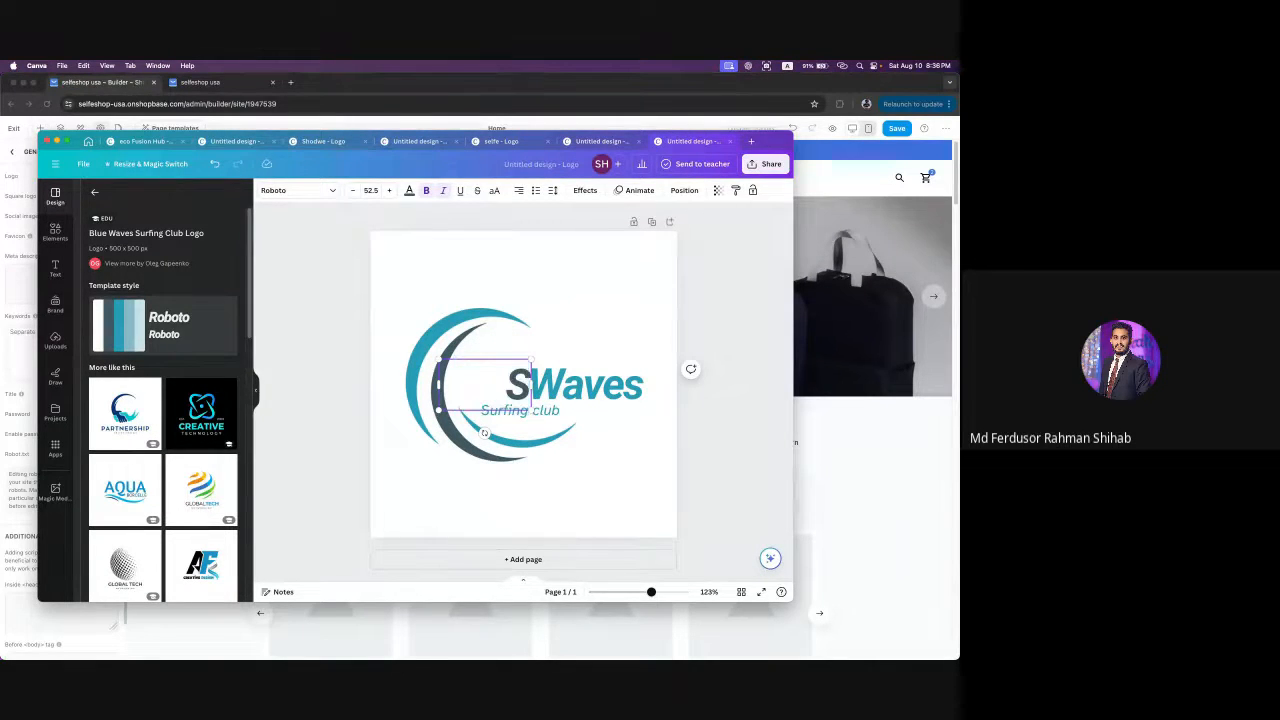
pyautogui.write('elfe')
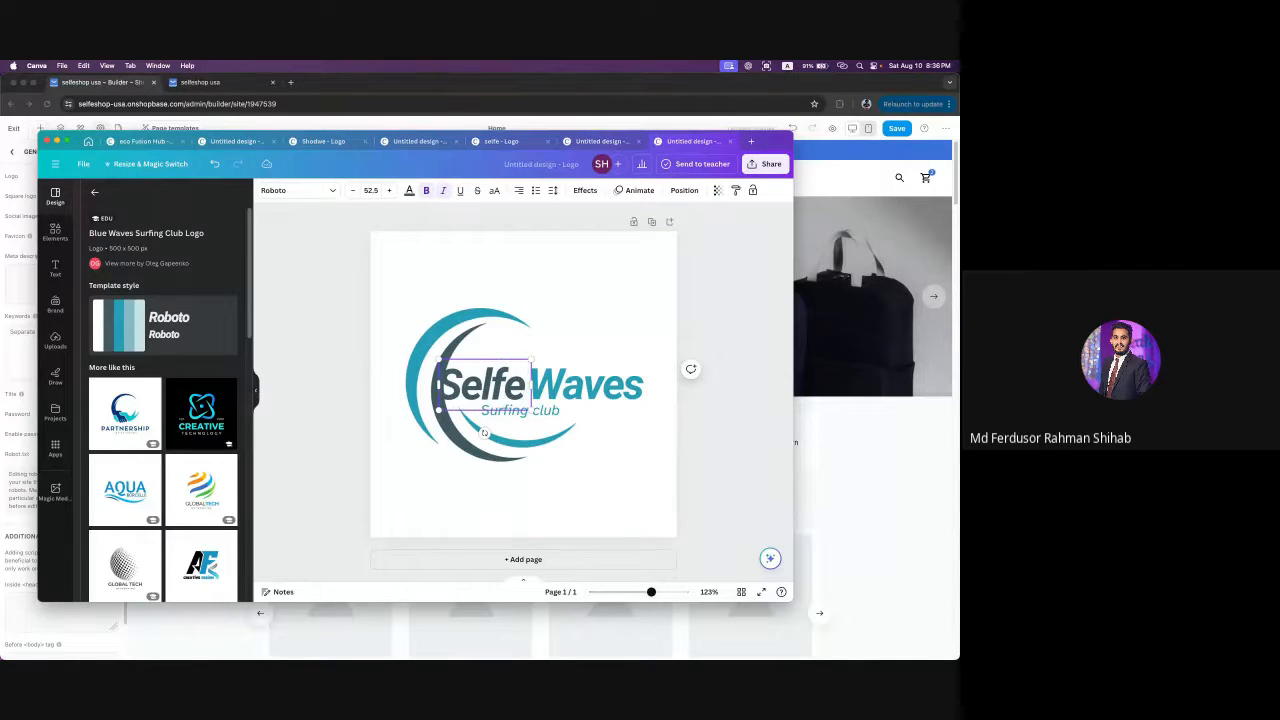
# - Replace the word "Waves" in the logo with "shop"
pyautogui.click(590, 390)
pyautogui.doubleClick(590, 390)
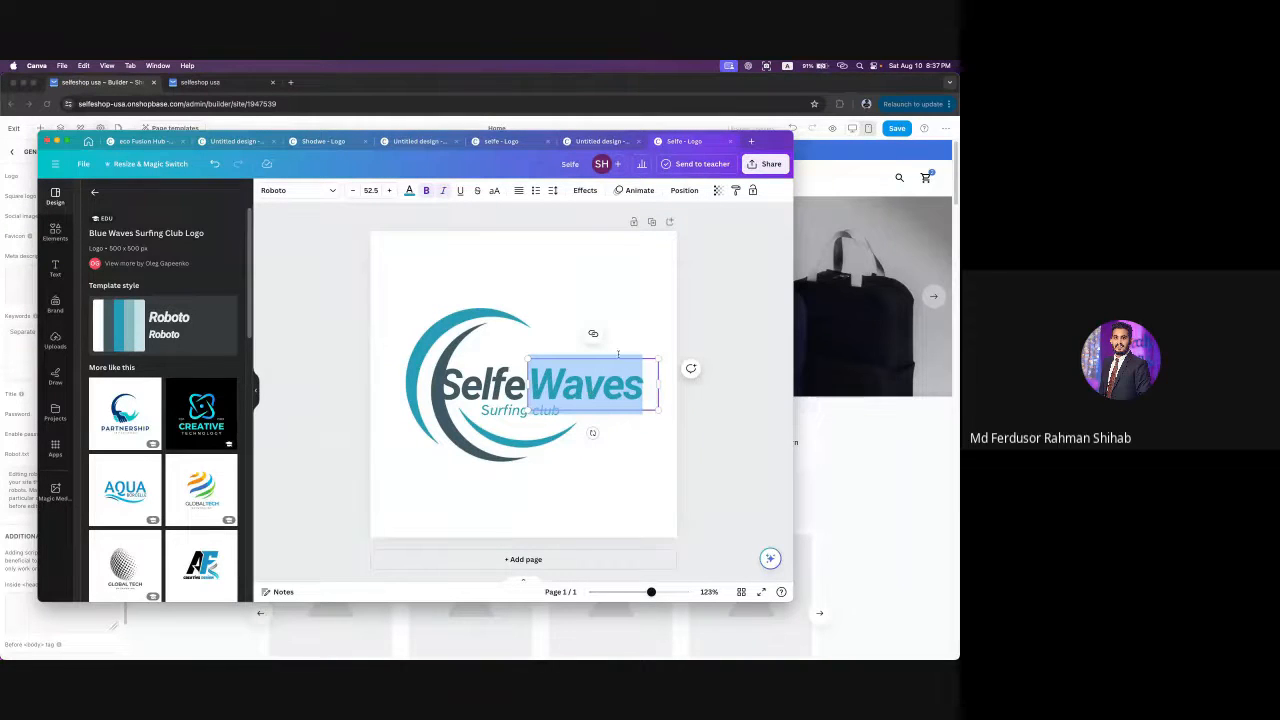
pyautogui.press('Escape')
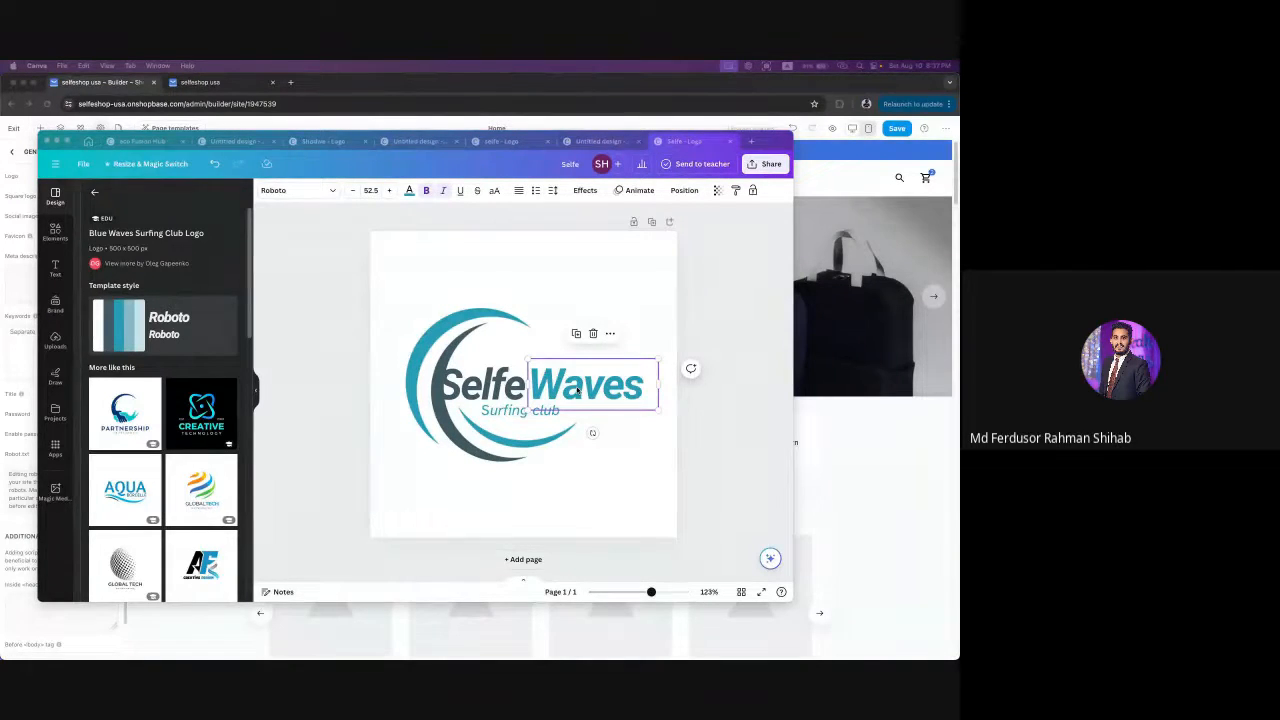
pyautogui.doubleClick(577, 390)
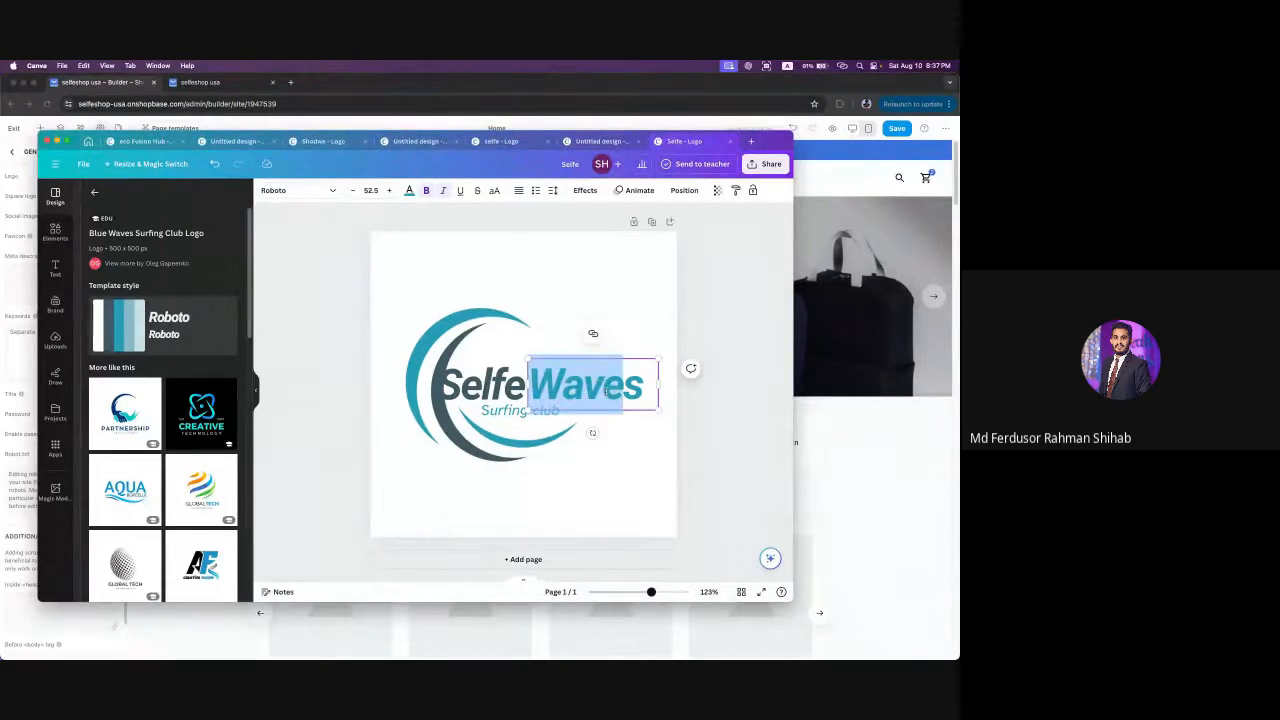
pyautogui.write('ss')
pyautogui.press('BackSpace')
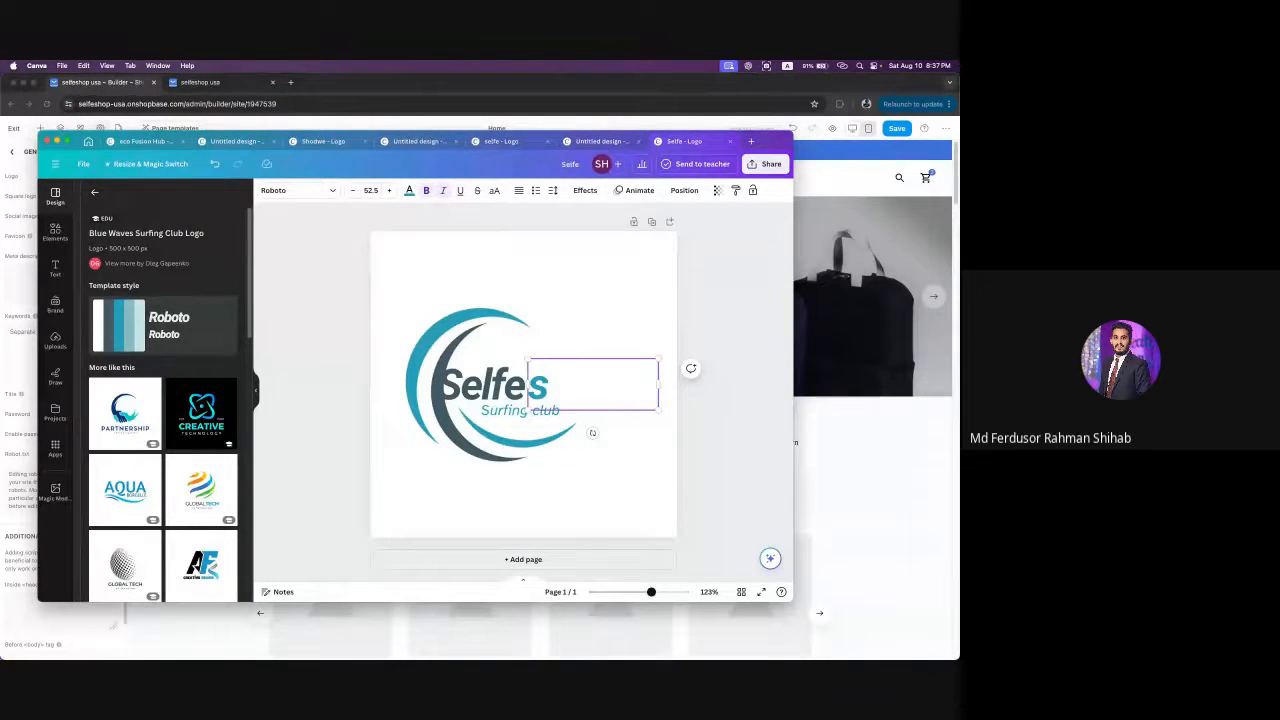
pyautogui.write('S')
pyautogui.press('BackSpace')
pyautogui.write('s')
pyautogui.press('BackSpace')
pyautogui.write('hop')
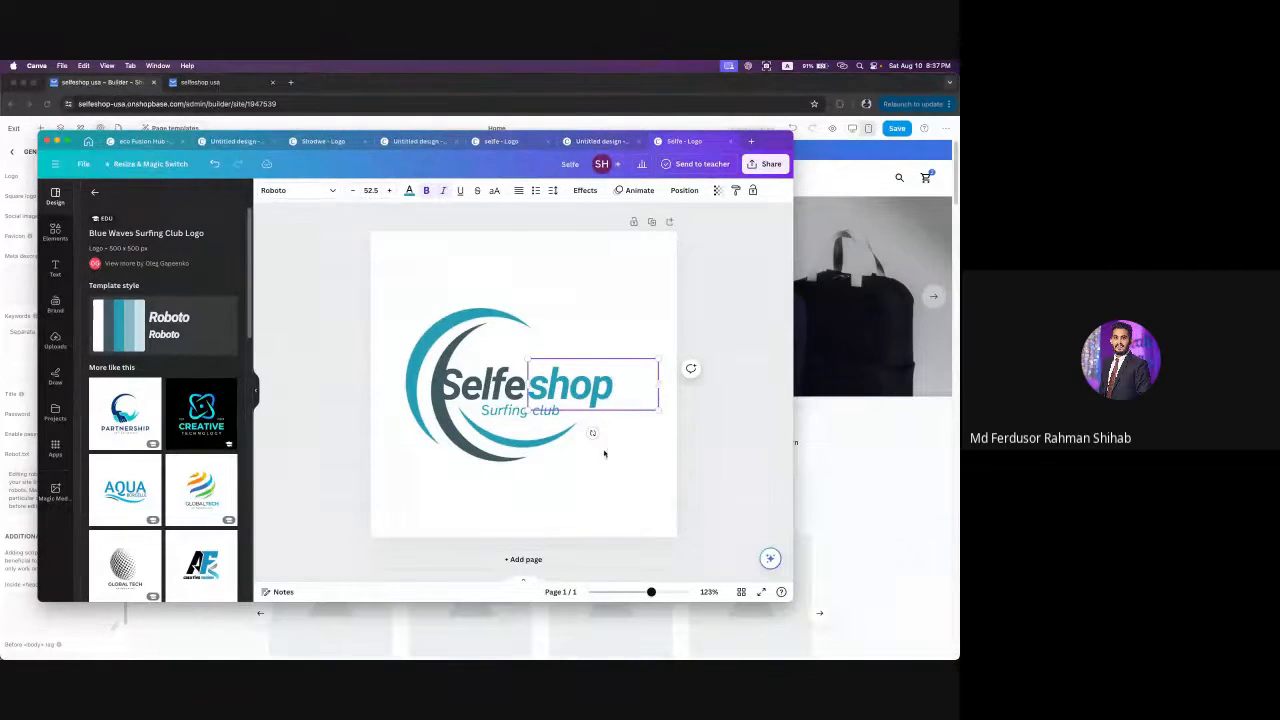
# - Shift "Selfe" and "shop" to the right within the logo so a small gap separates the two words
pyautogui.click(605, 452)
pyautogui.click(496, 389)
pyautogui.moveTo(584, 403); pyautogui.dragTo(611, 395)
pyautogui.moveTo(478, 391); pyautogui.dragTo(494, 390)
pyautogui.click(597, 462)
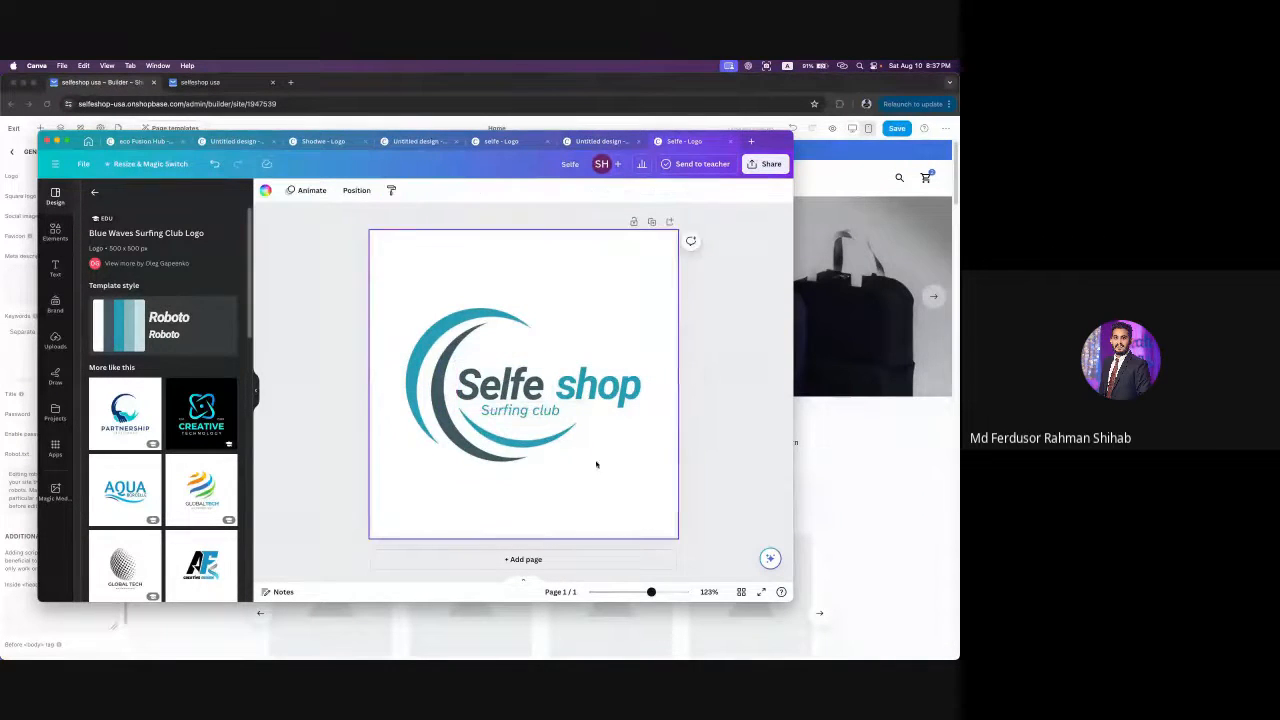
# - Delete the "Surfing club" tagline under the logo name
pyautogui.click(518, 410)
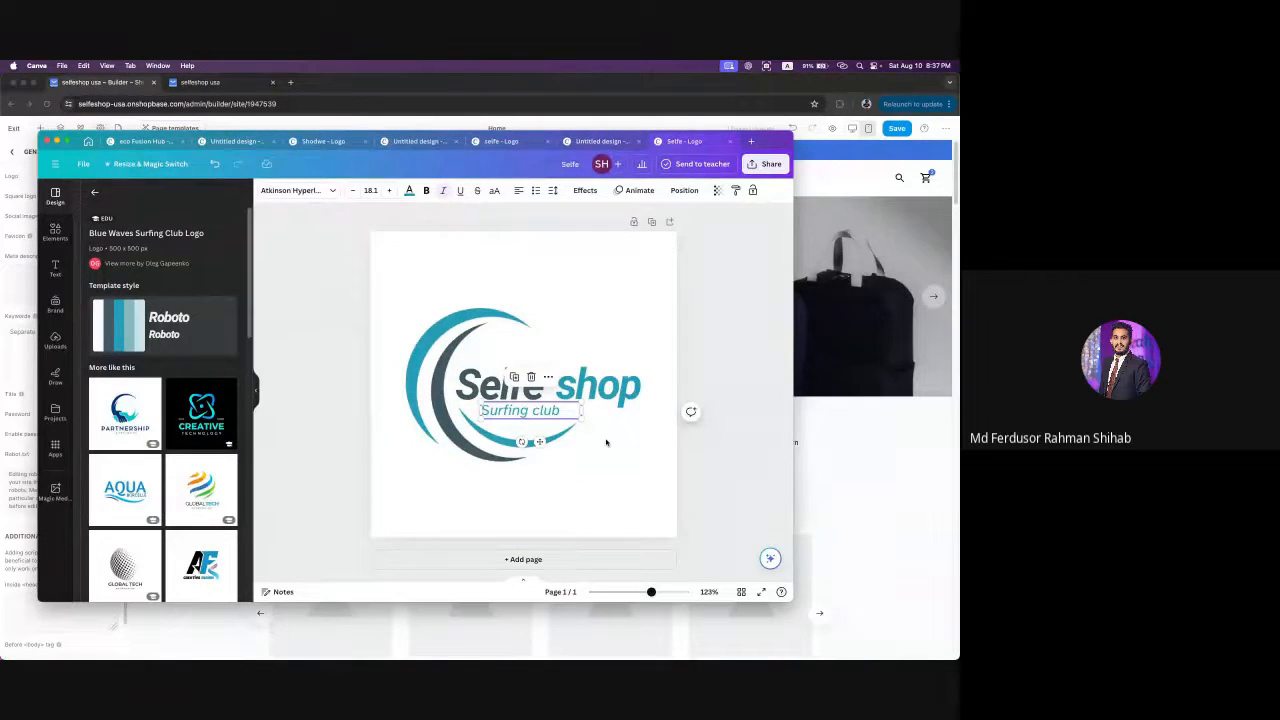
pyautogui.press('Delete')
pyautogui.click(637, 494)
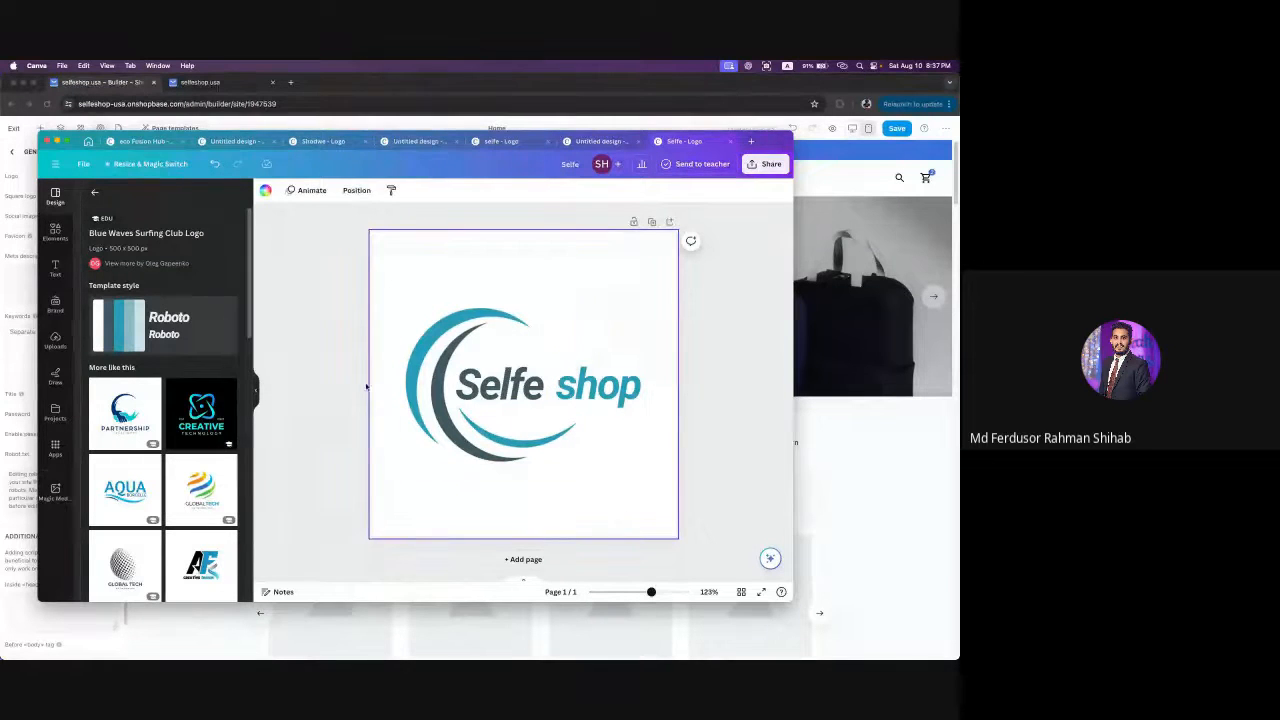
pyautogui.click(743, 434)
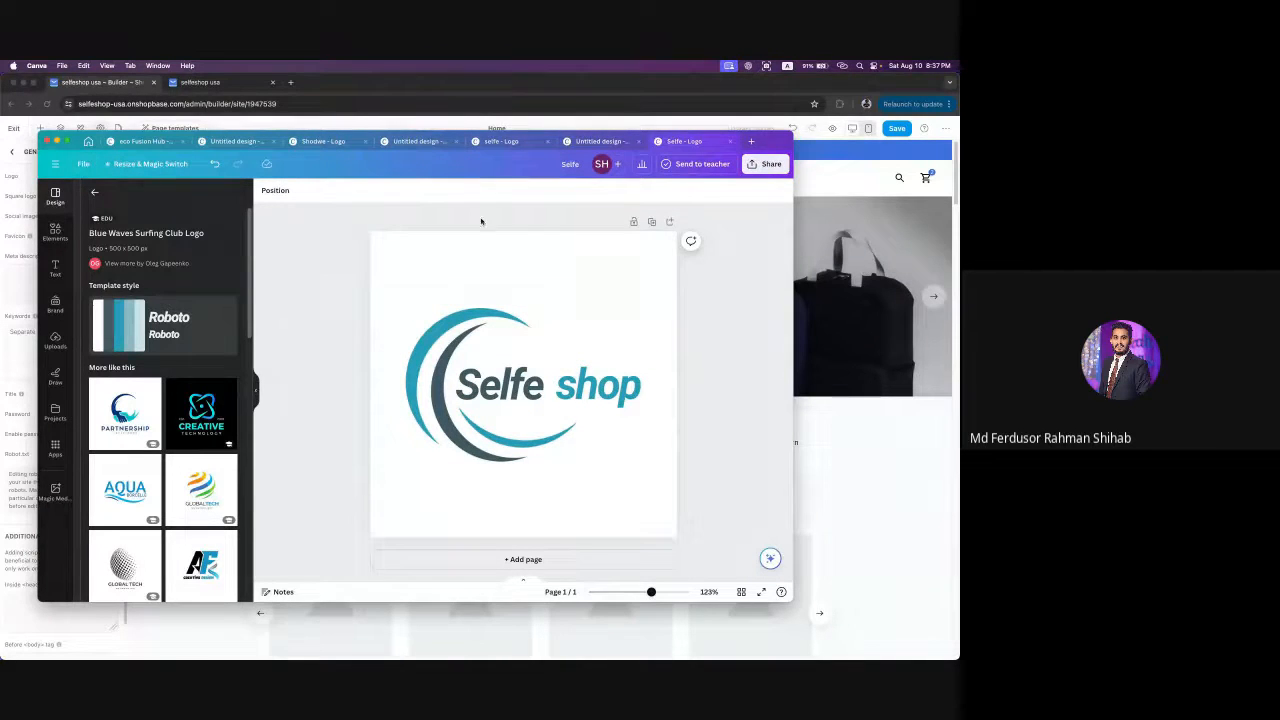
# - Look at the logo's sharing and download options, close them and minimize the Canva window
pyautogui.click(762, 166)
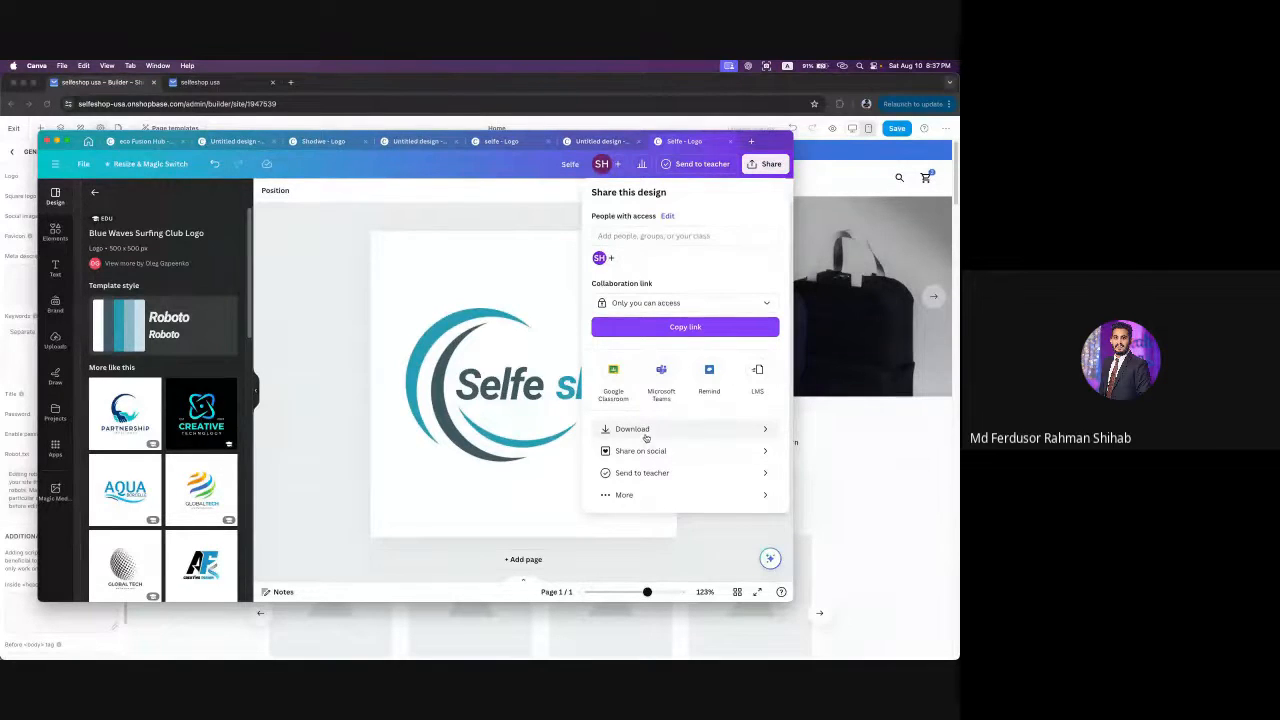
pyautogui.click(262, 240)
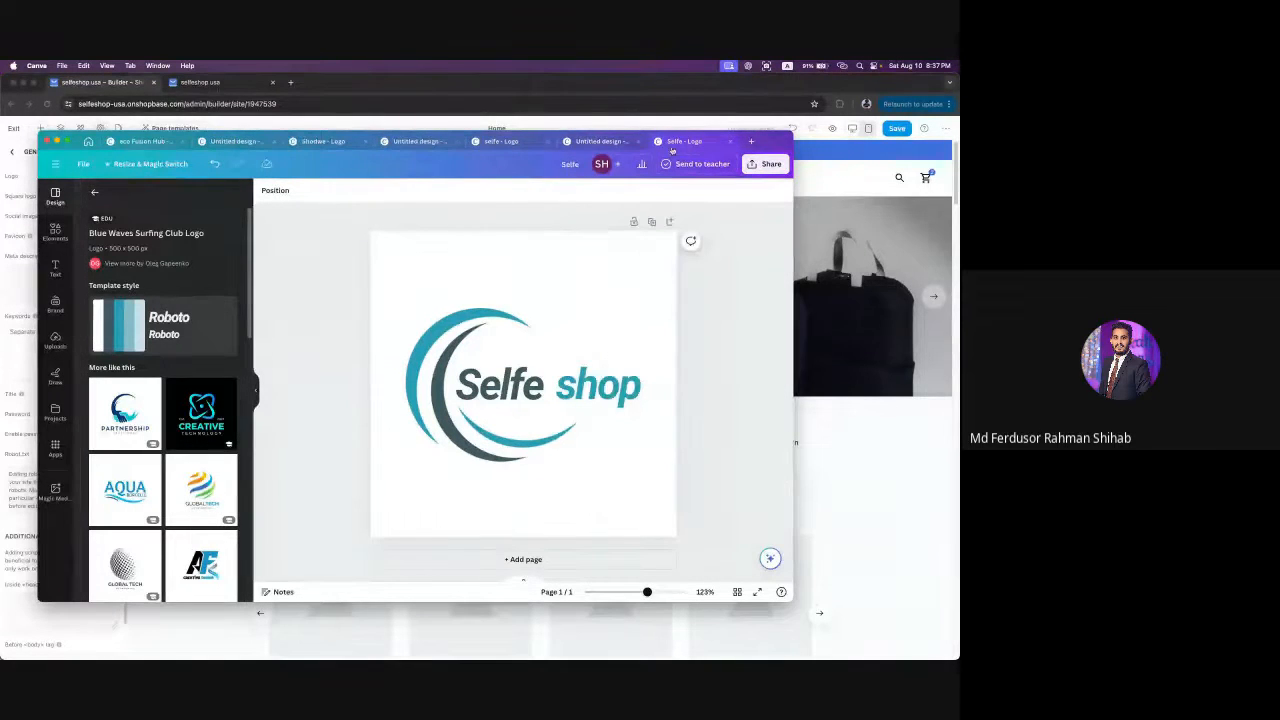
pyautogui.click(48, 141)
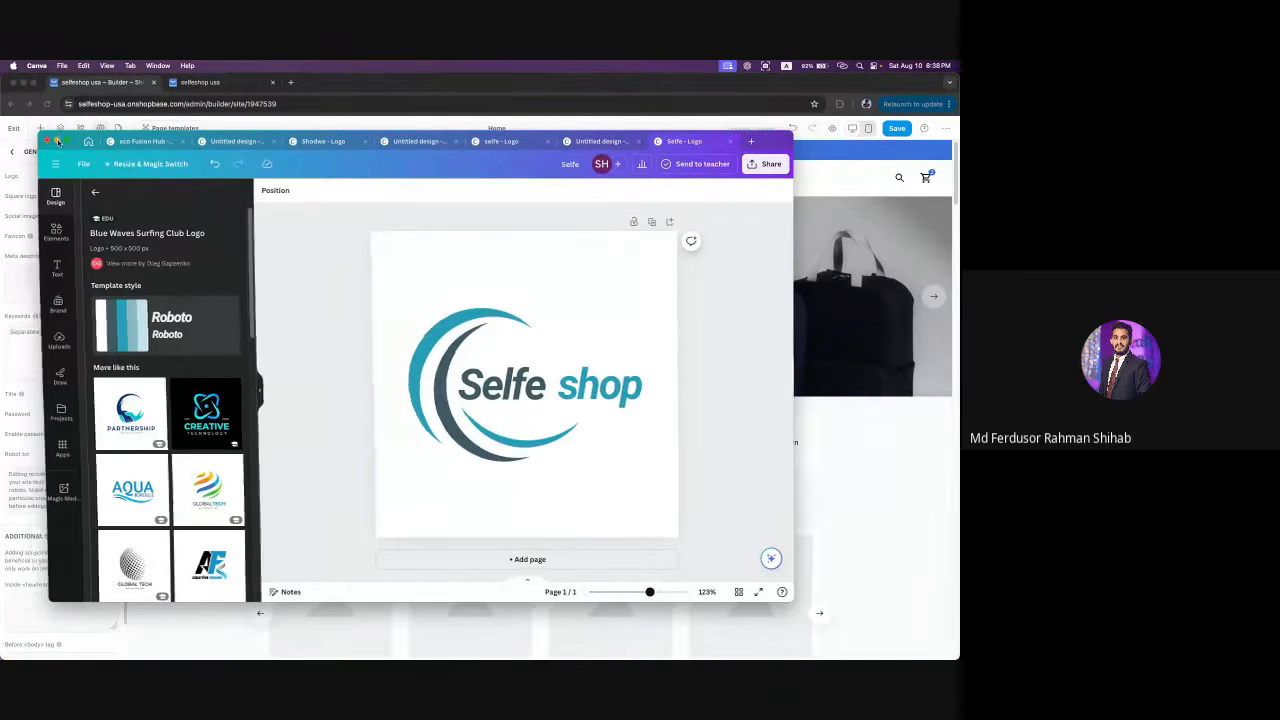
# - Search Google in a new browser tab for "plusbase logo size", check the recommended dimensions and close that tab
pyautogui.click(290, 82)
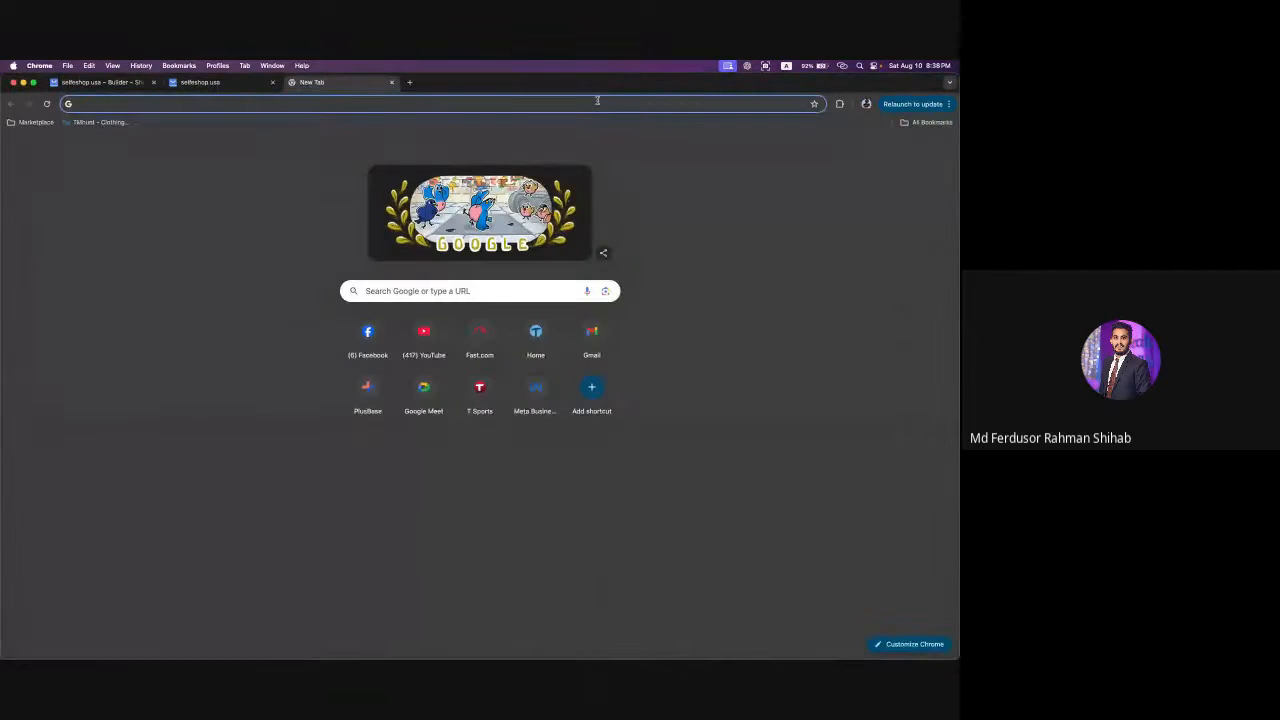
pyautogui.write('pl')
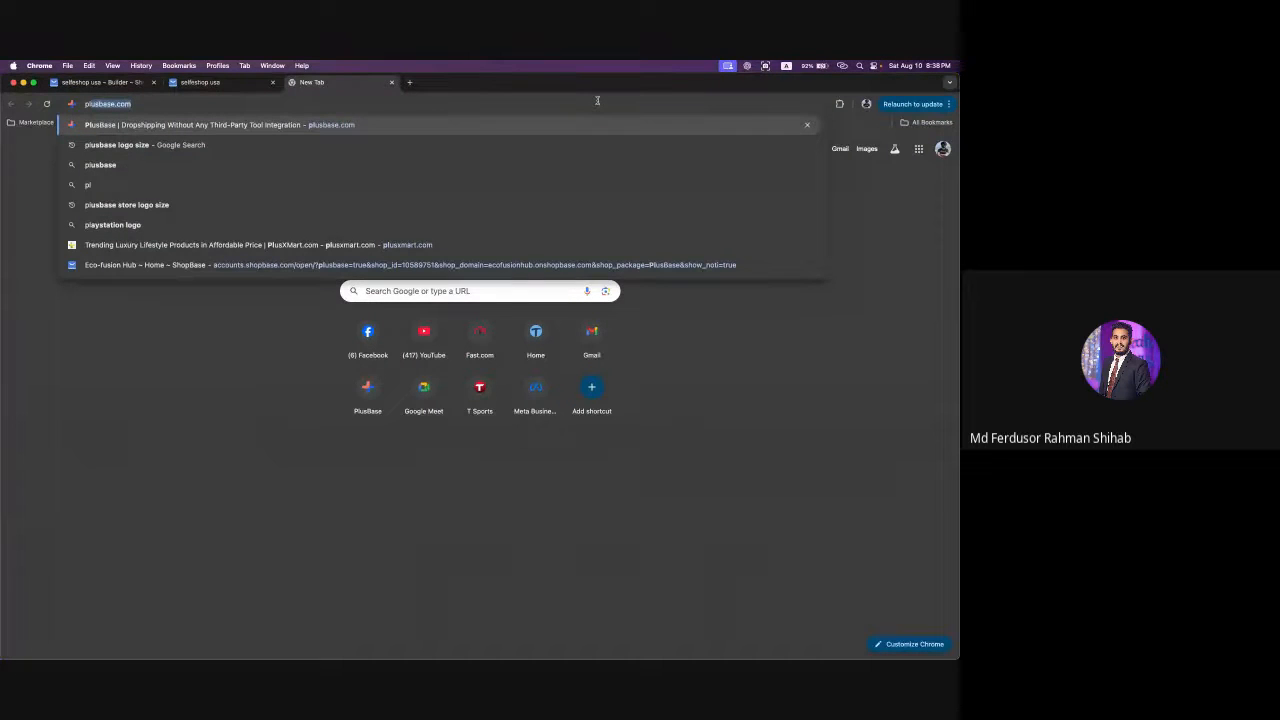
pyautogui.write('usbase logo')
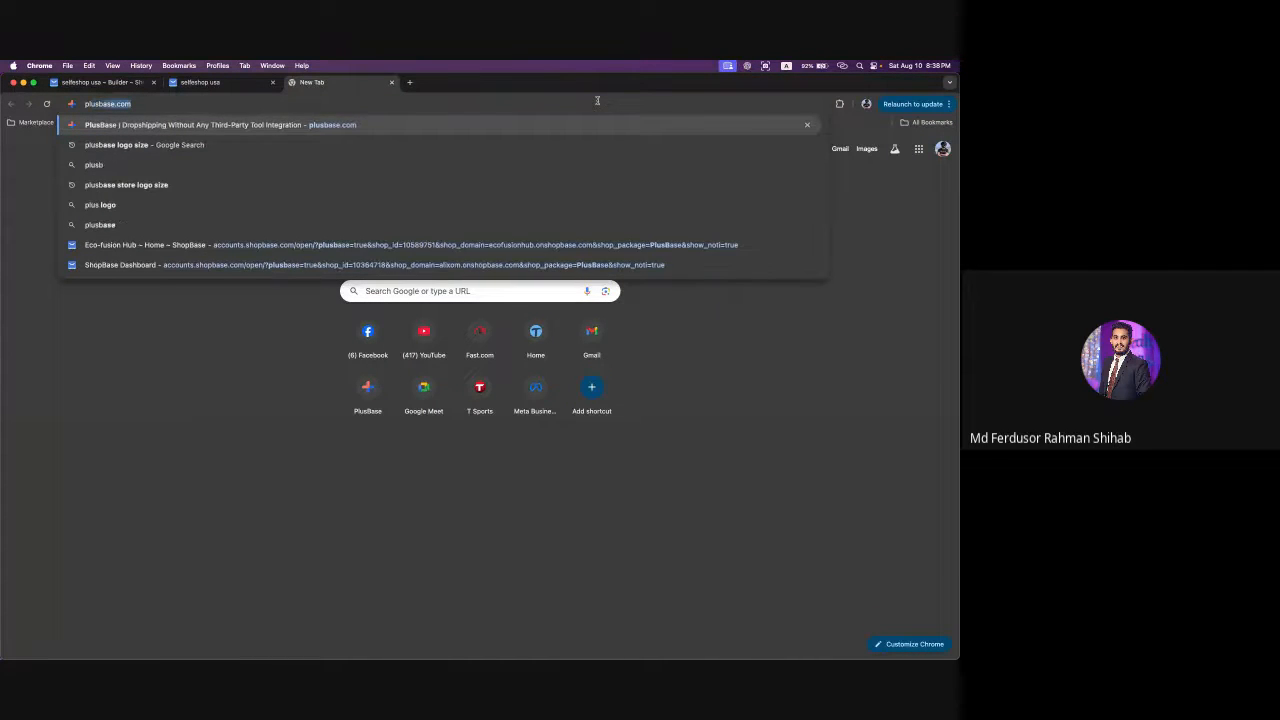
pyautogui.write(' size')
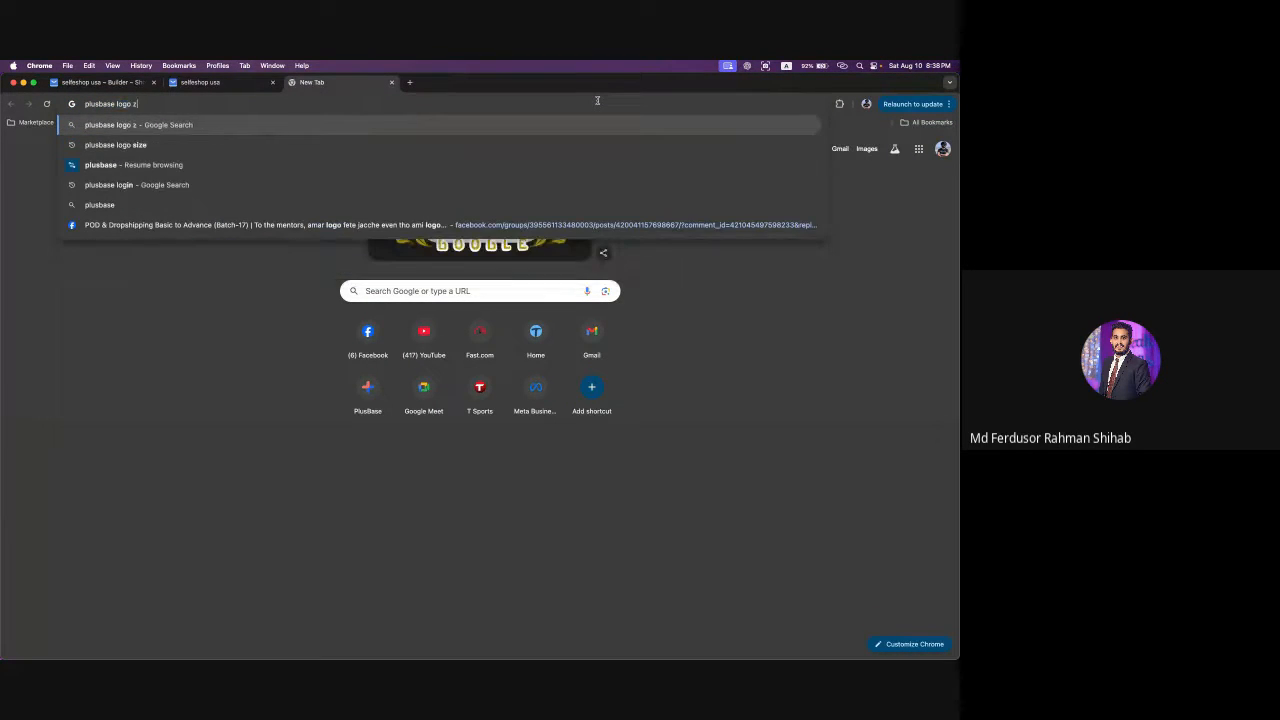
pyautogui.press('Return')
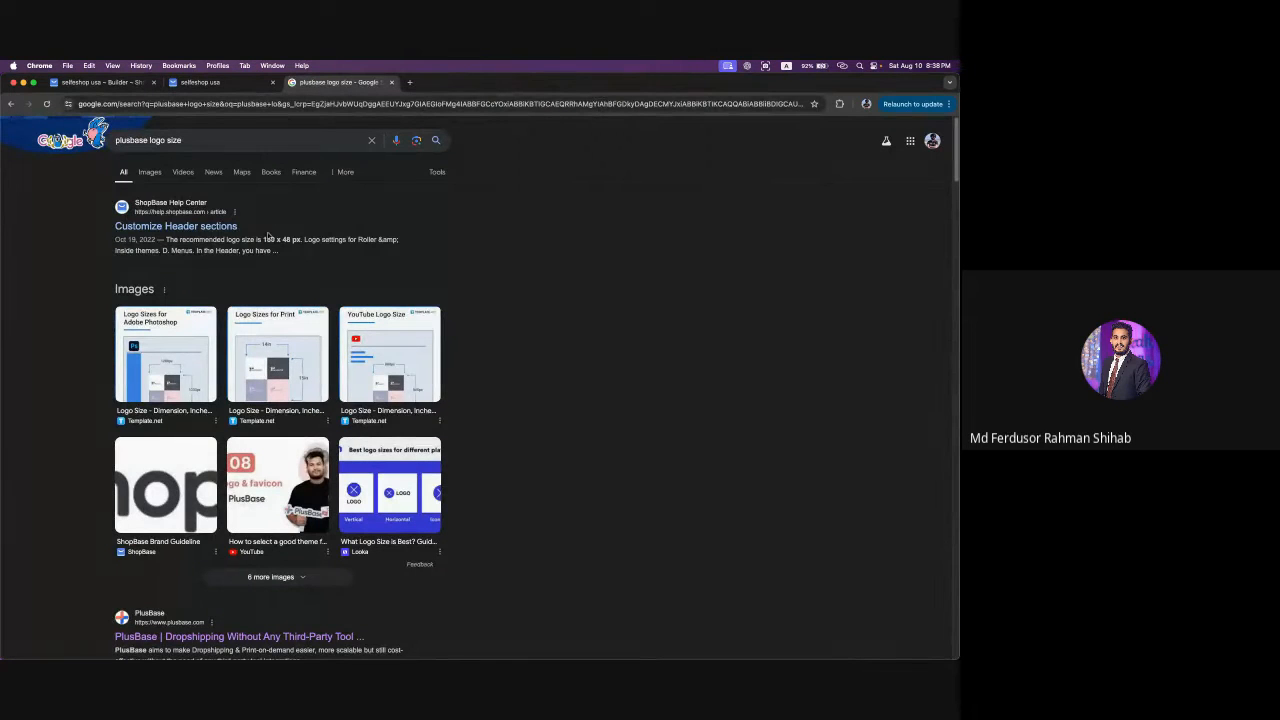
pyautogui.moveTo(264, 240); pyautogui.dragTo(298, 238)
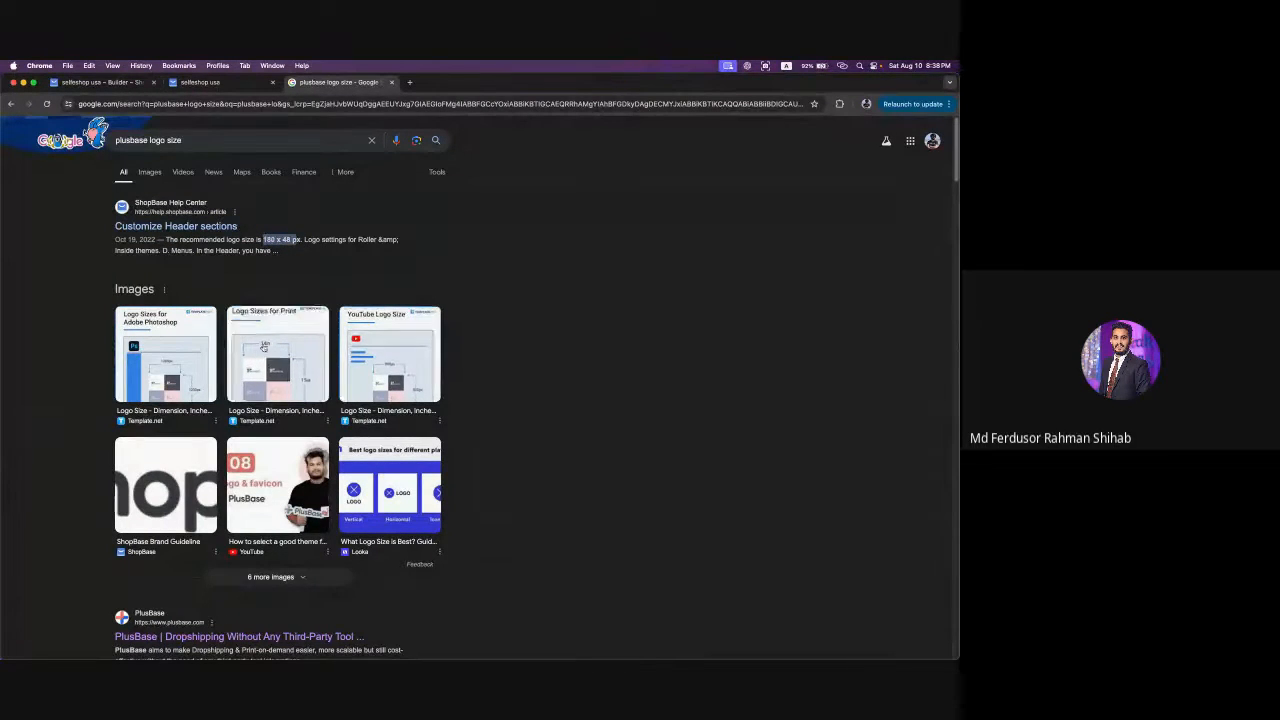
pyautogui.click(391, 82)
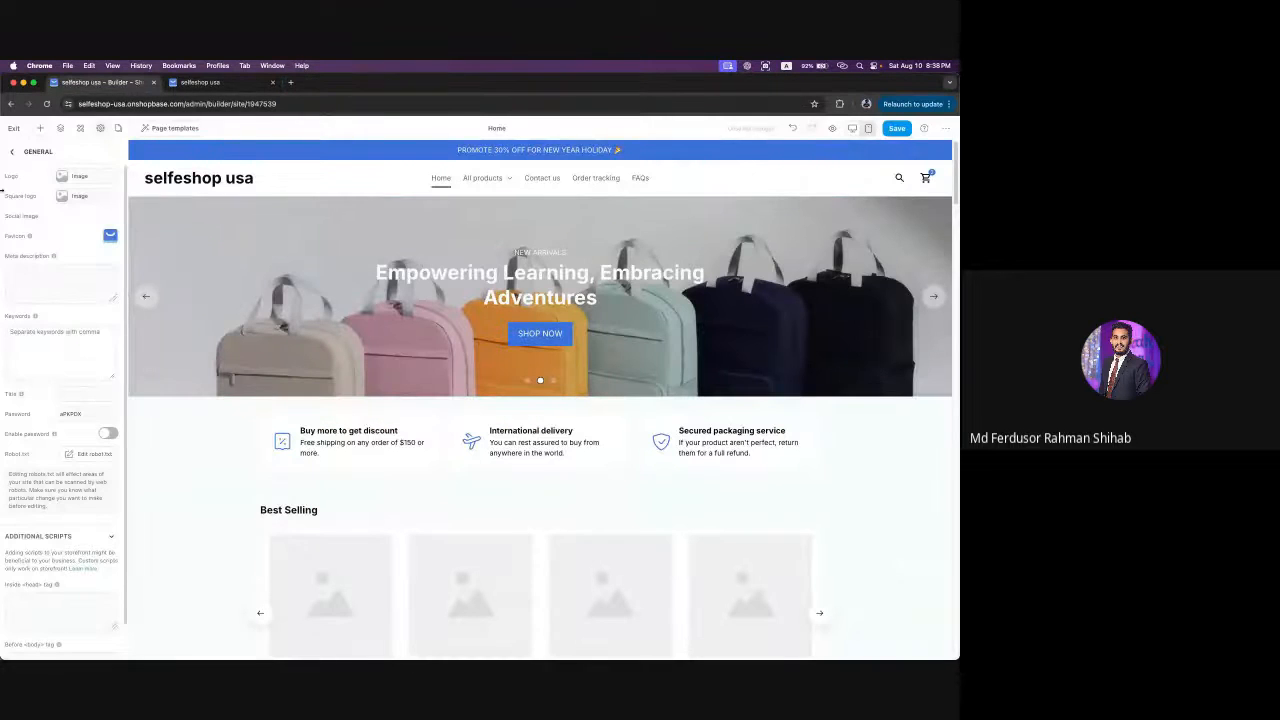
# - Upload Selfe shop.png from Downloads as the store logo in the General website settings
pyautogui.click(107, 180)
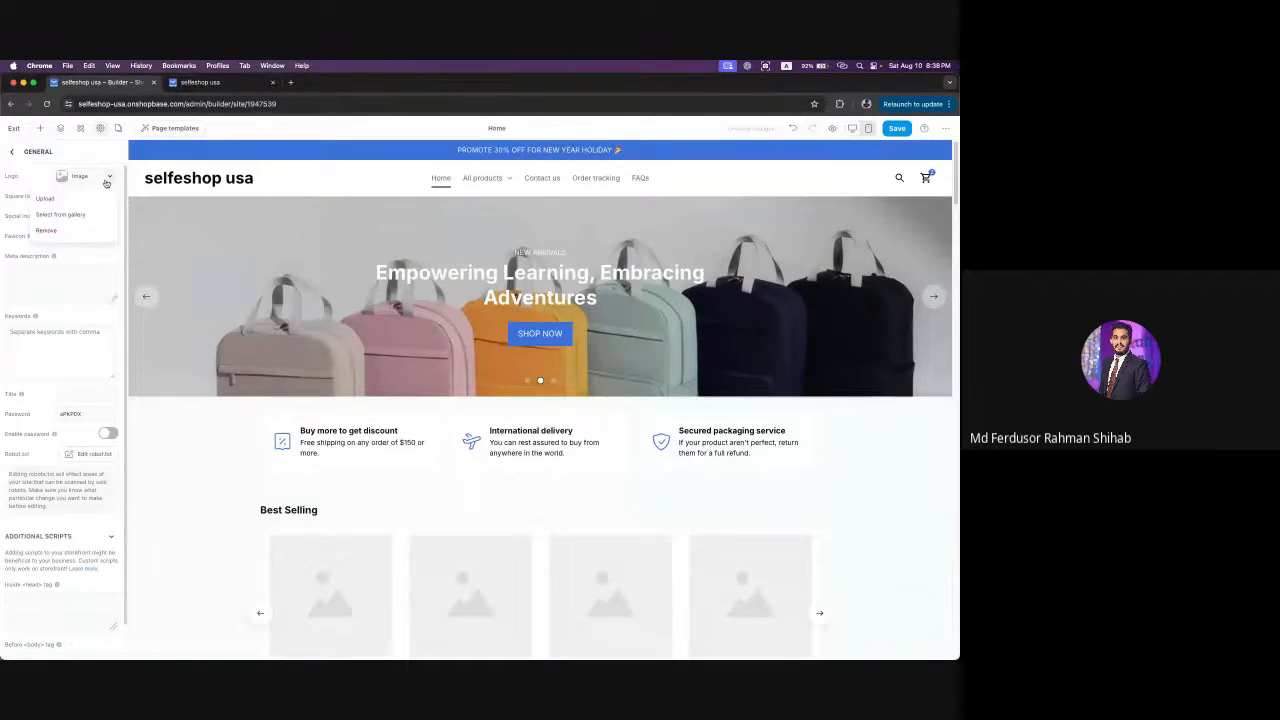
pyautogui.click(46, 199)
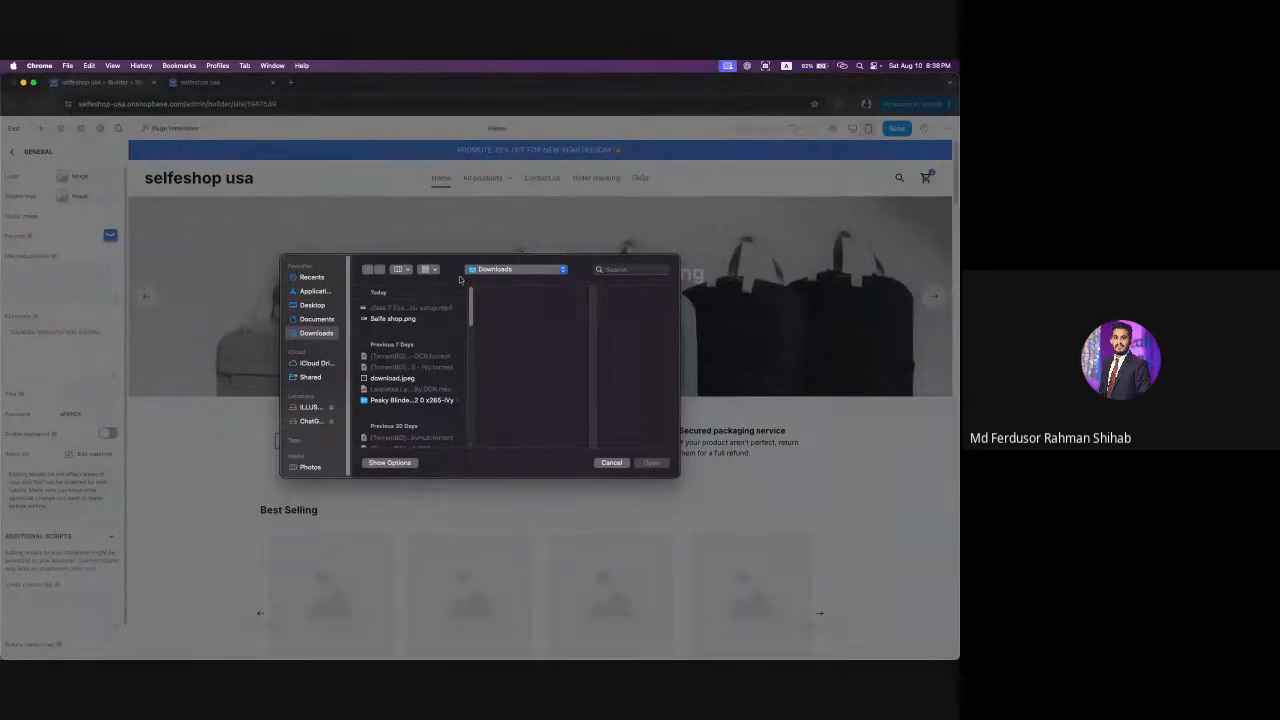
pyautogui.click(405, 320)
pyautogui.click(652, 463)
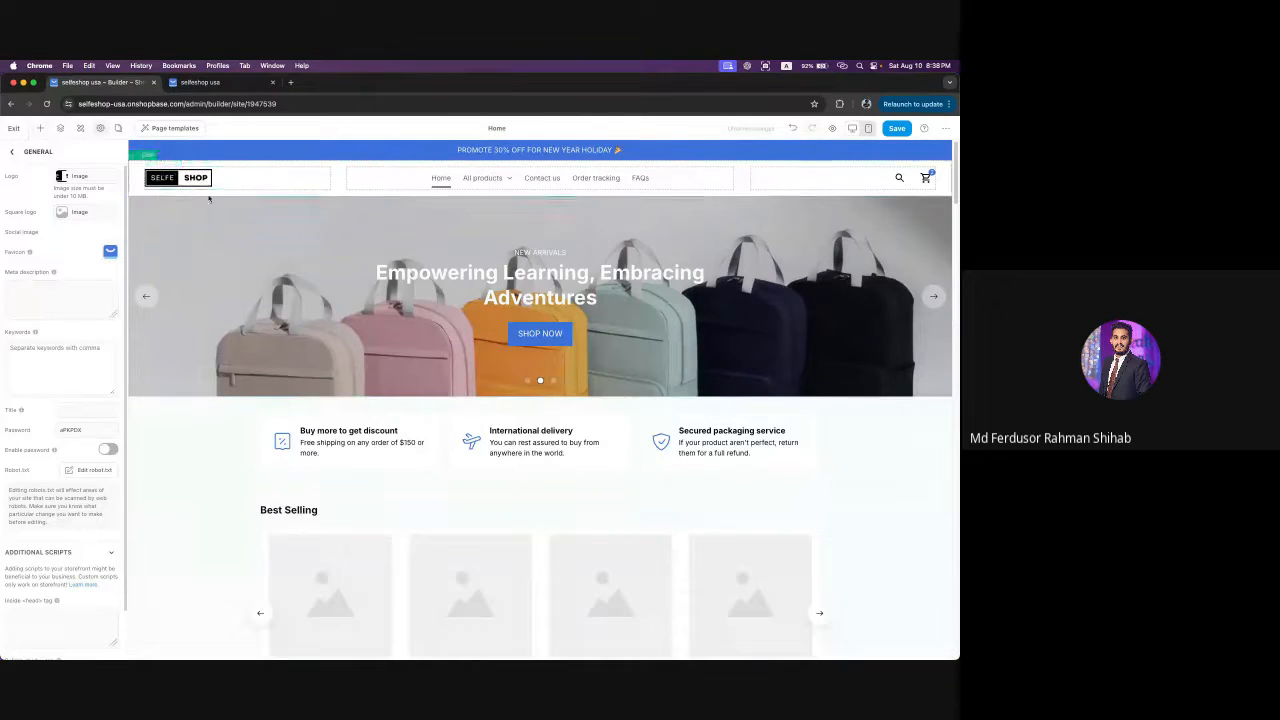
# - Resize the header logo, first enlarging it and then shrinking it to a compact size that fits the header
pyautogui.click(197, 180)
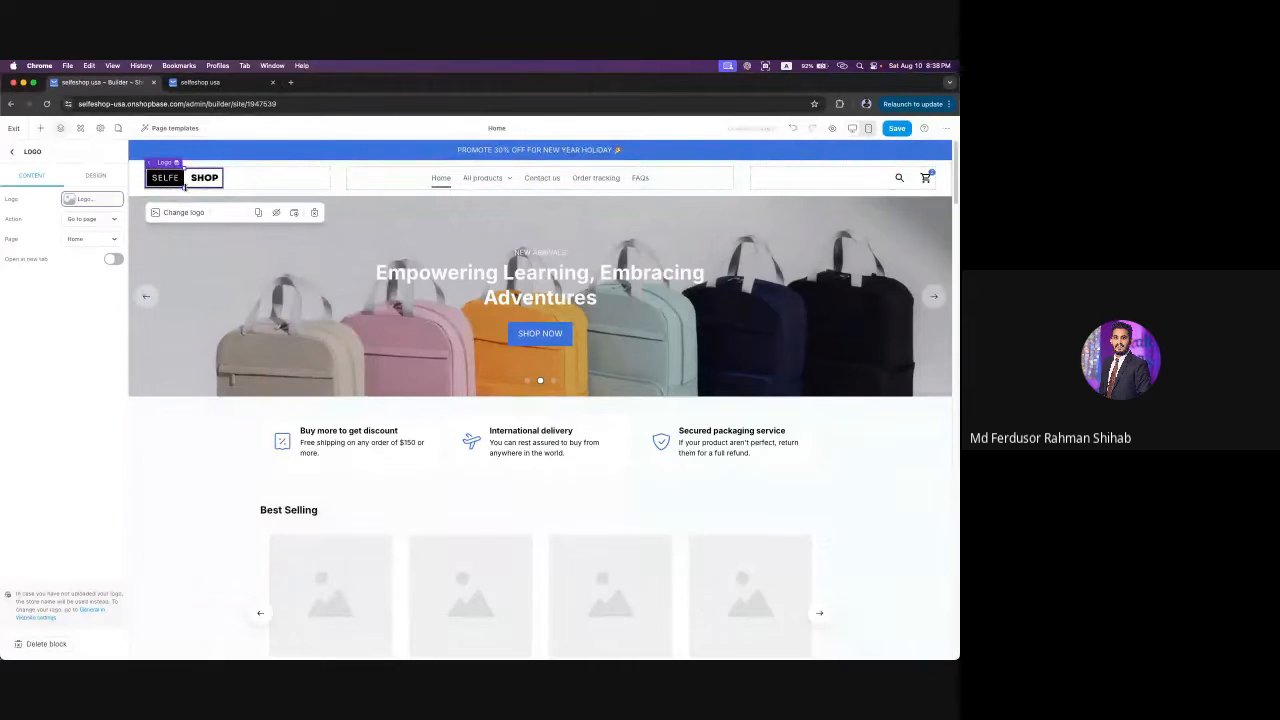
pyautogui.moveTo(184, 187); pyautogui.dragTo(192, 208)
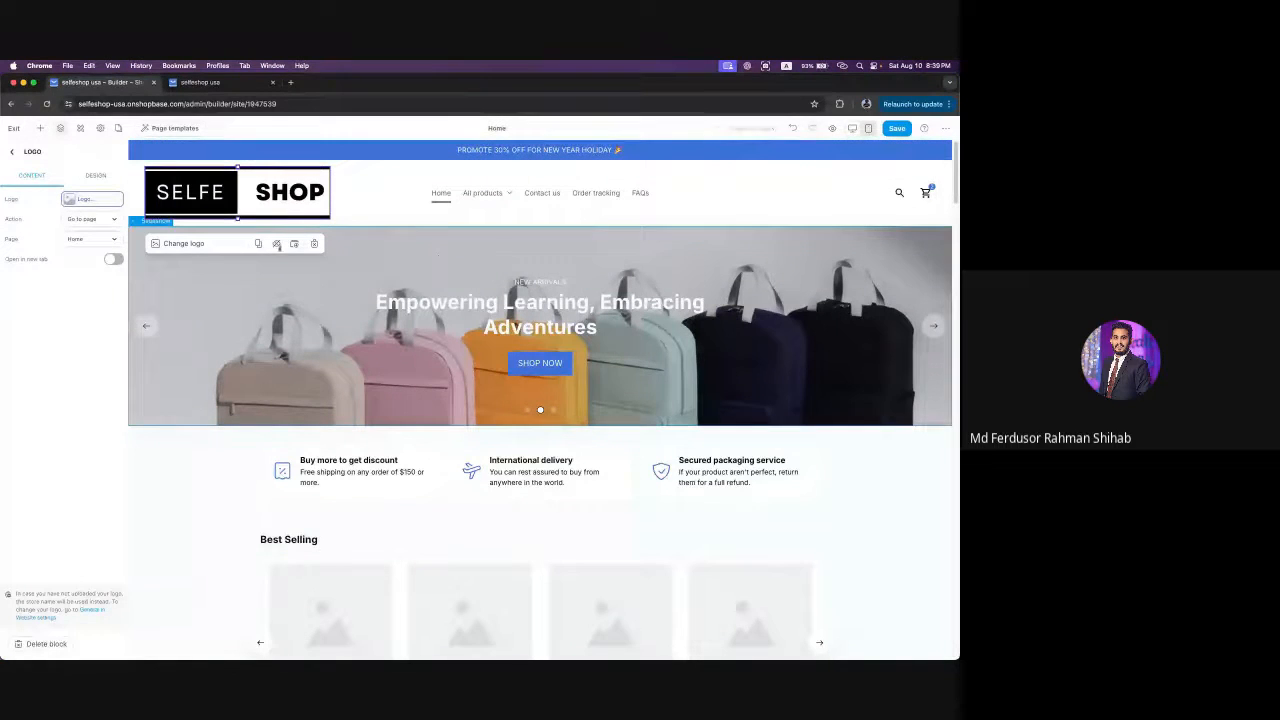
pyautogui.moveTo(237, 217); pyautogui.dragTo(215, 185)
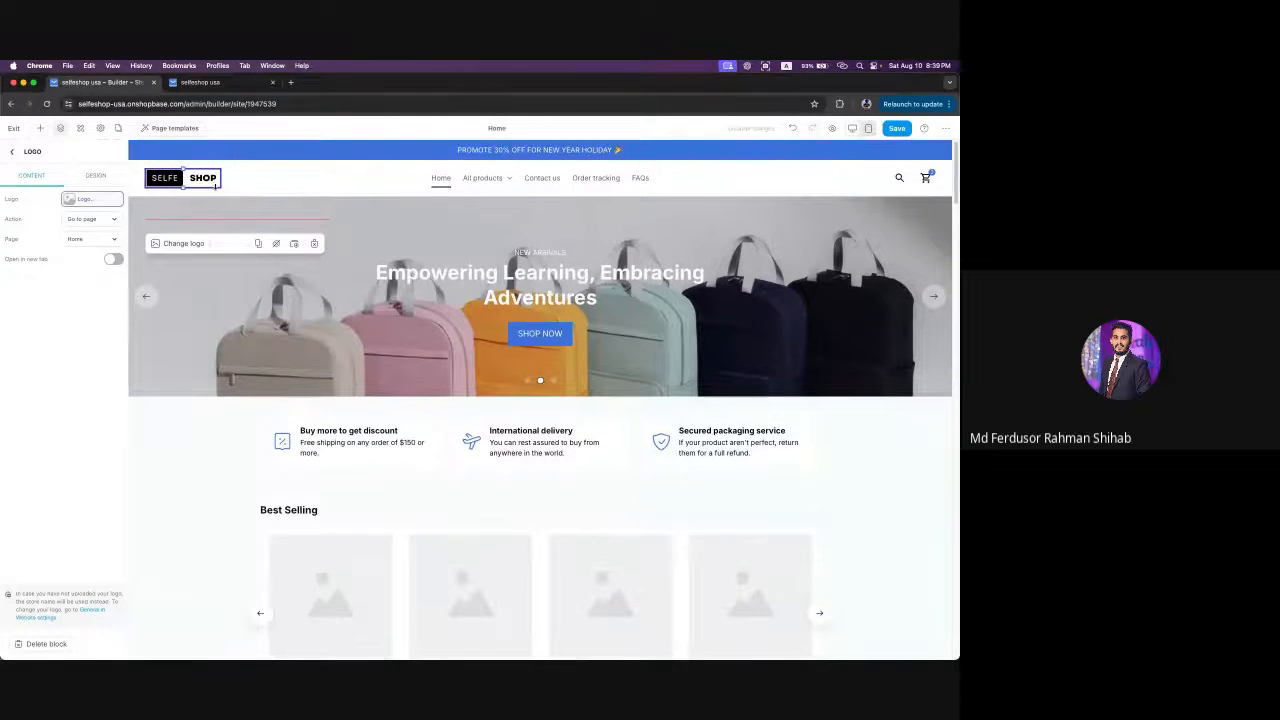
# - Leave the logo block and reopen the General website settings
pyautogui.click(190, 505)
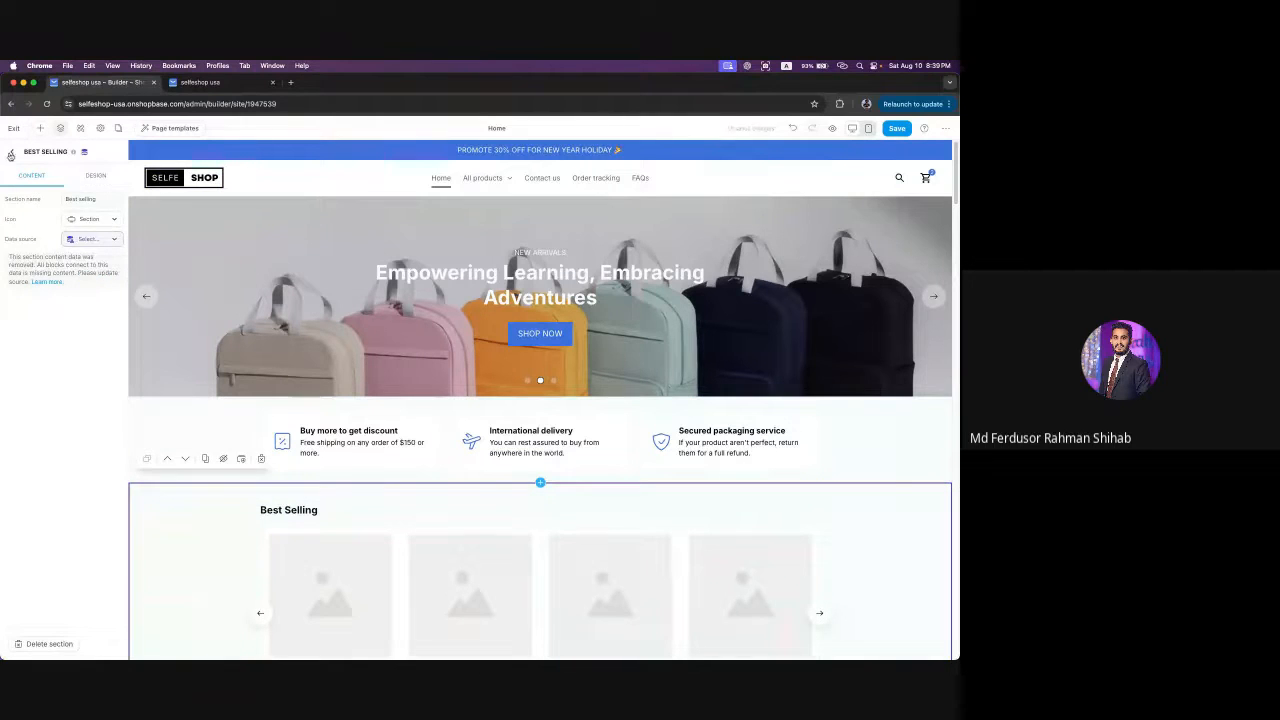
pyautogui.click(11, 151)
pyautogui.click(100, 128)
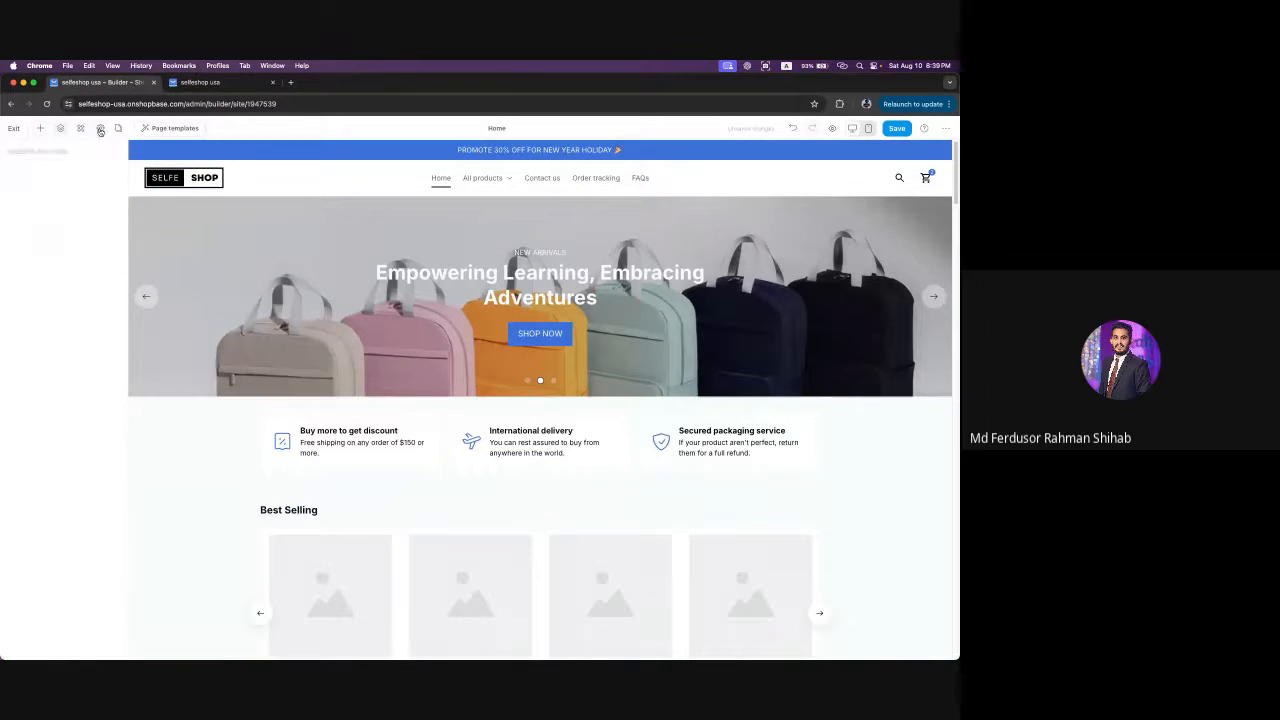
pyautogui.click(30, 176)
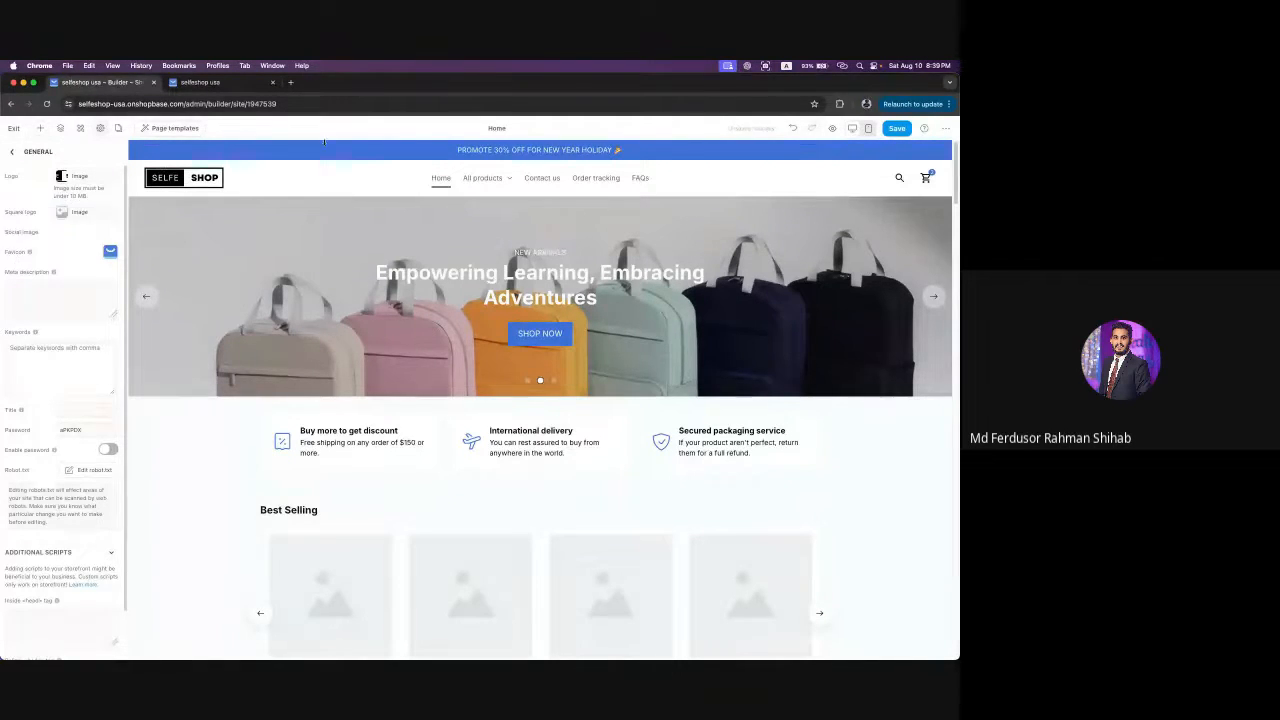
# - Open a new browser tab and look at the live selfeshop storefront and its tab icon
pyautogui.click(290, 82)
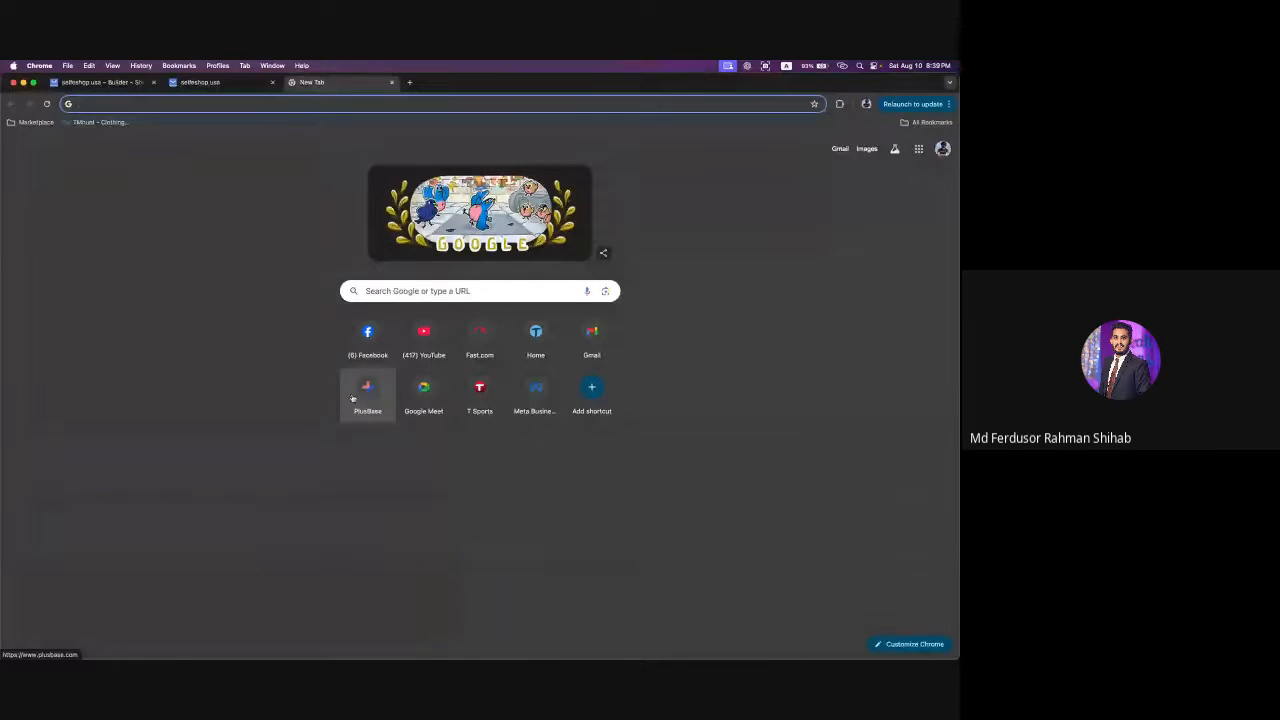
pyautogui.click(201, 84)
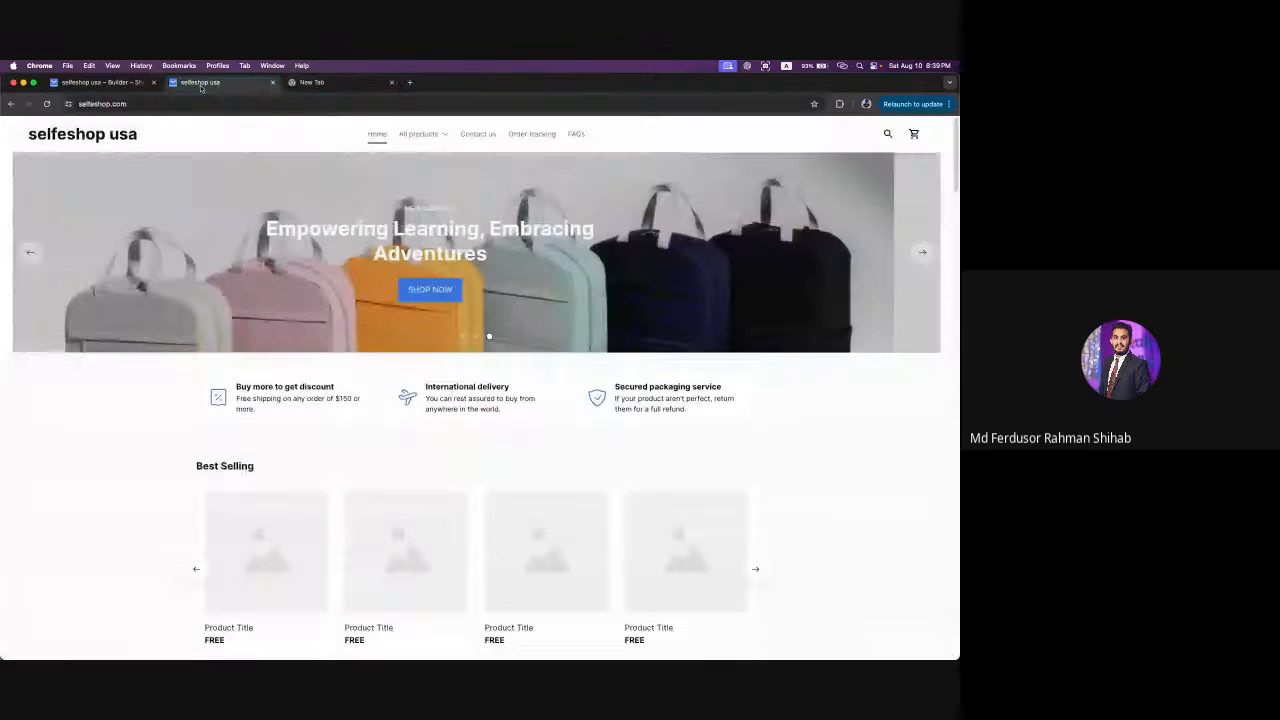
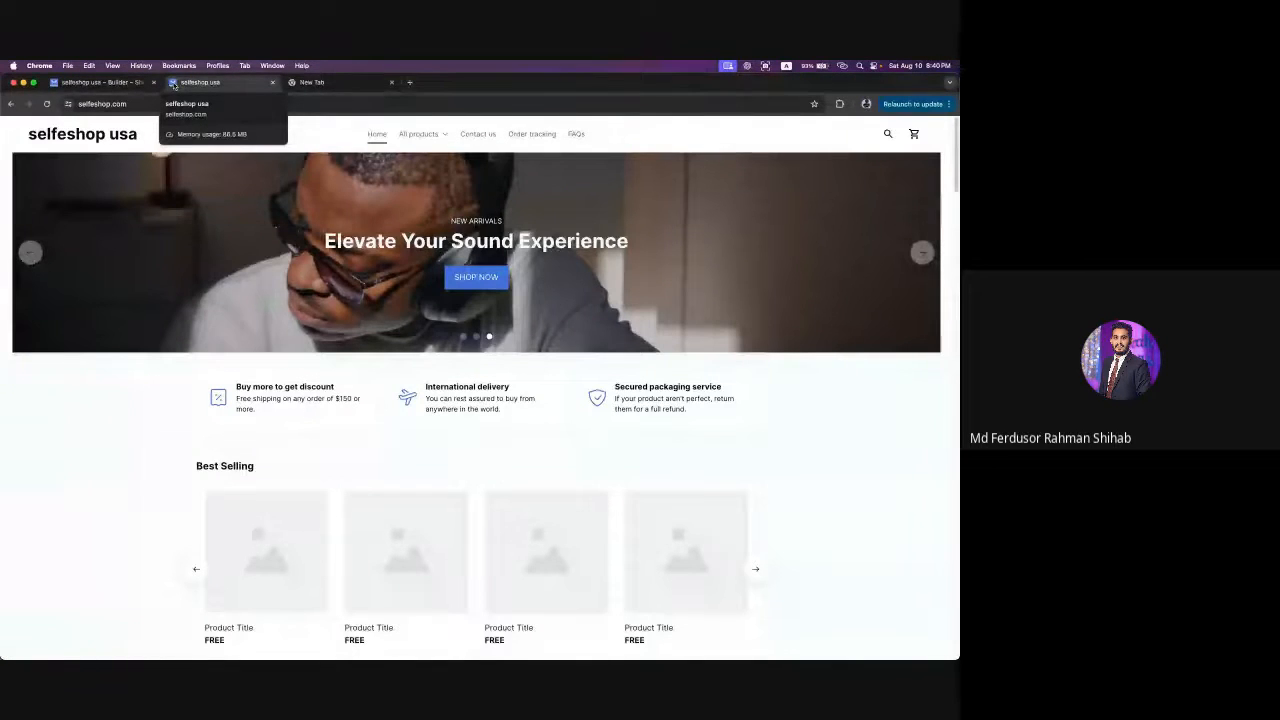
pyautogui.click(300, 83)
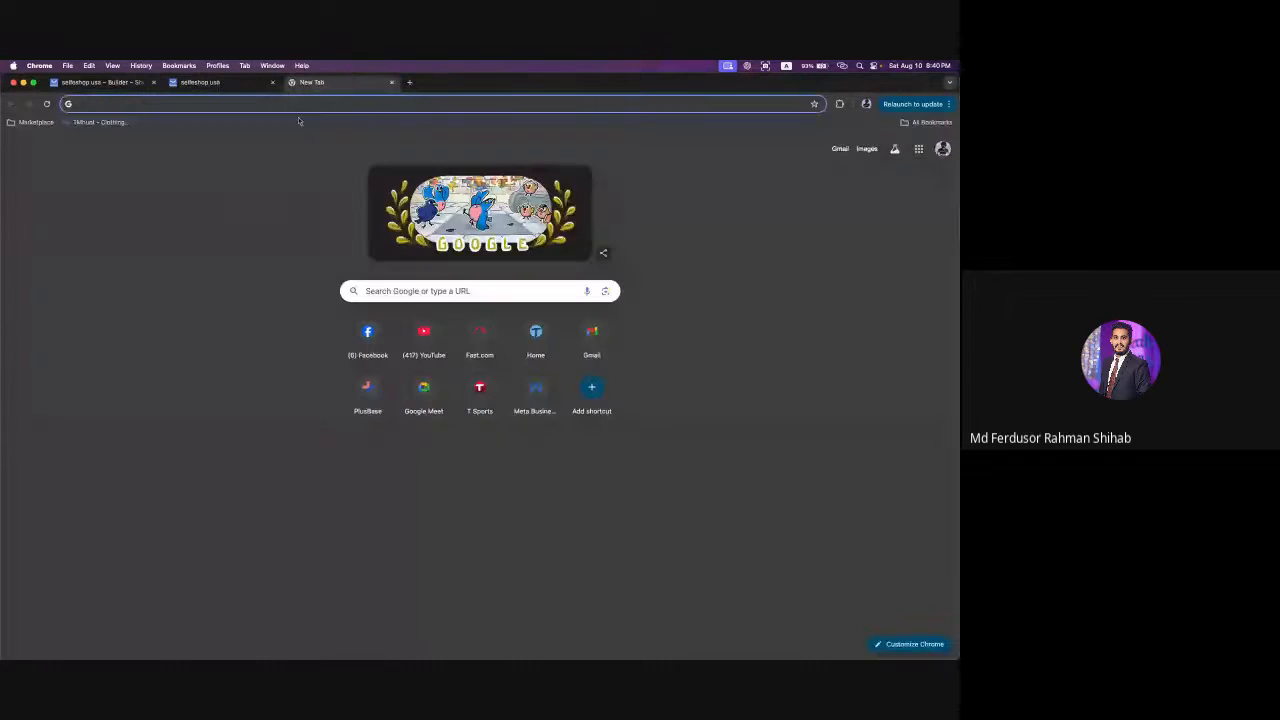
# - Search the web for "favicon generator online" and open the favicon.io result
pyautogui.click(292, 104)
pyautogui.write('fab')
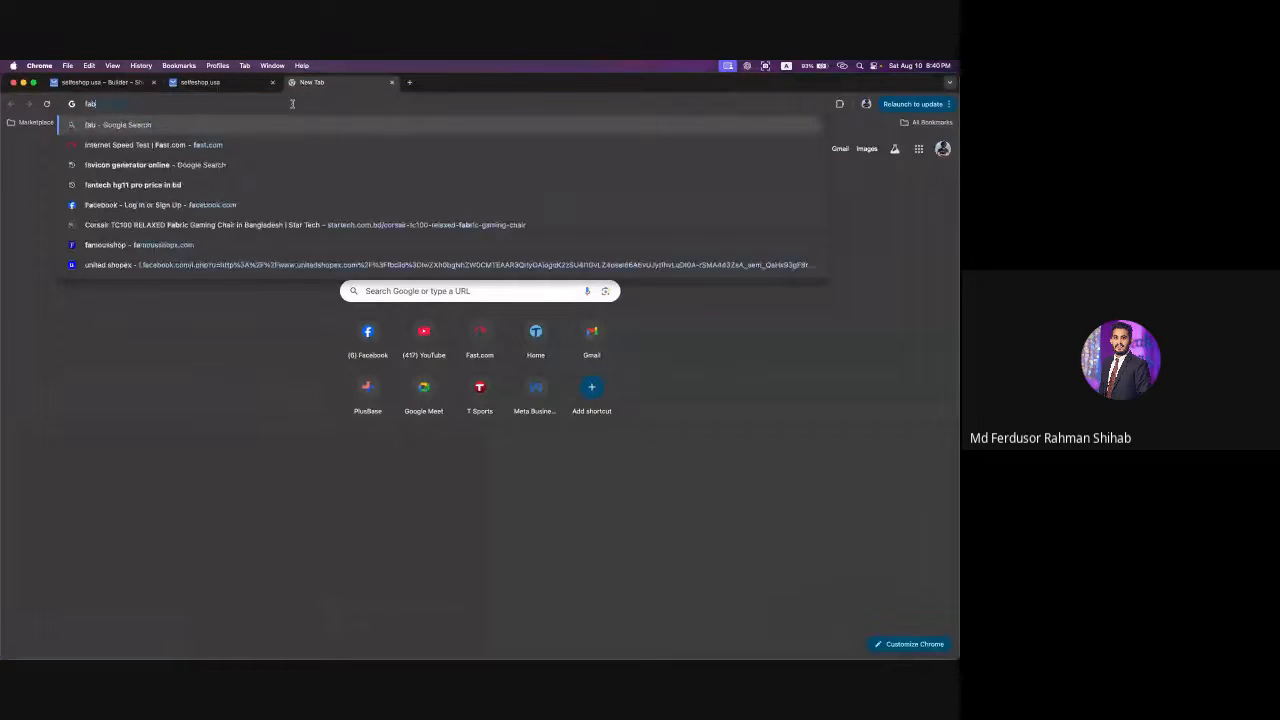
pyautogui.press('BackSpace')
pyautogui.write('vicon generator online')
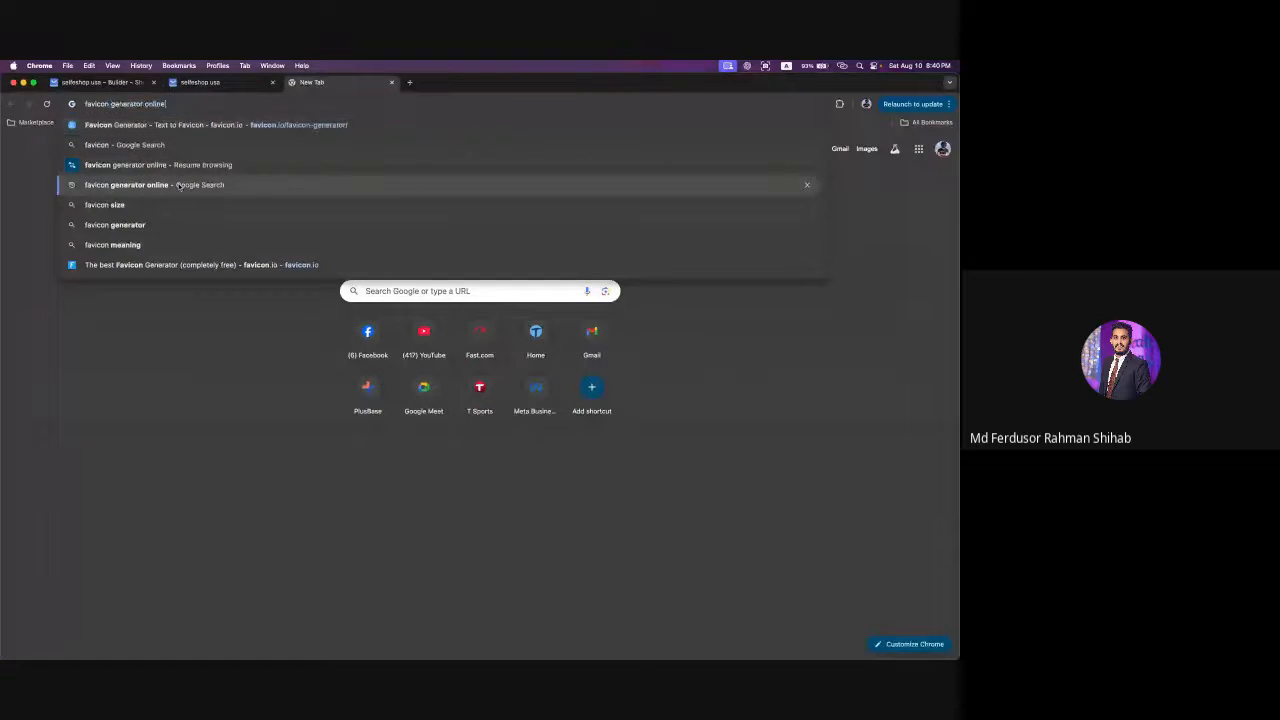
pyautogui.click(179, 185)
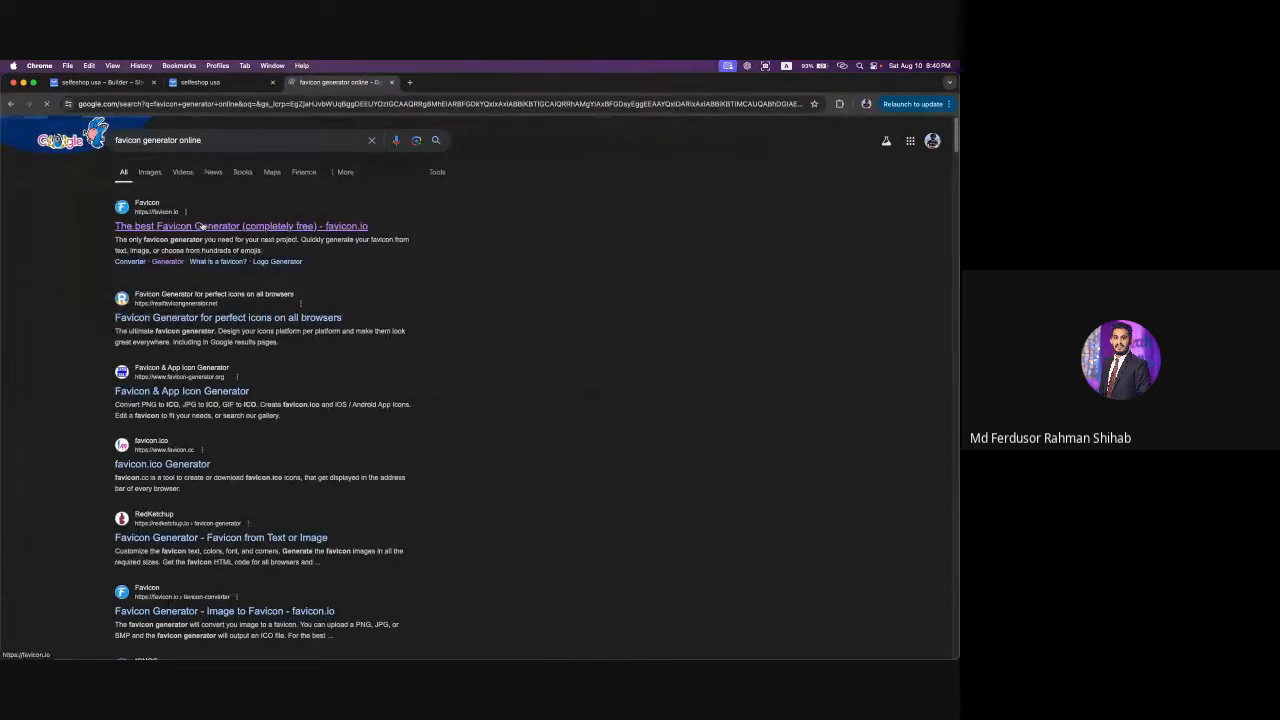
pyautogui.click(201, 227)
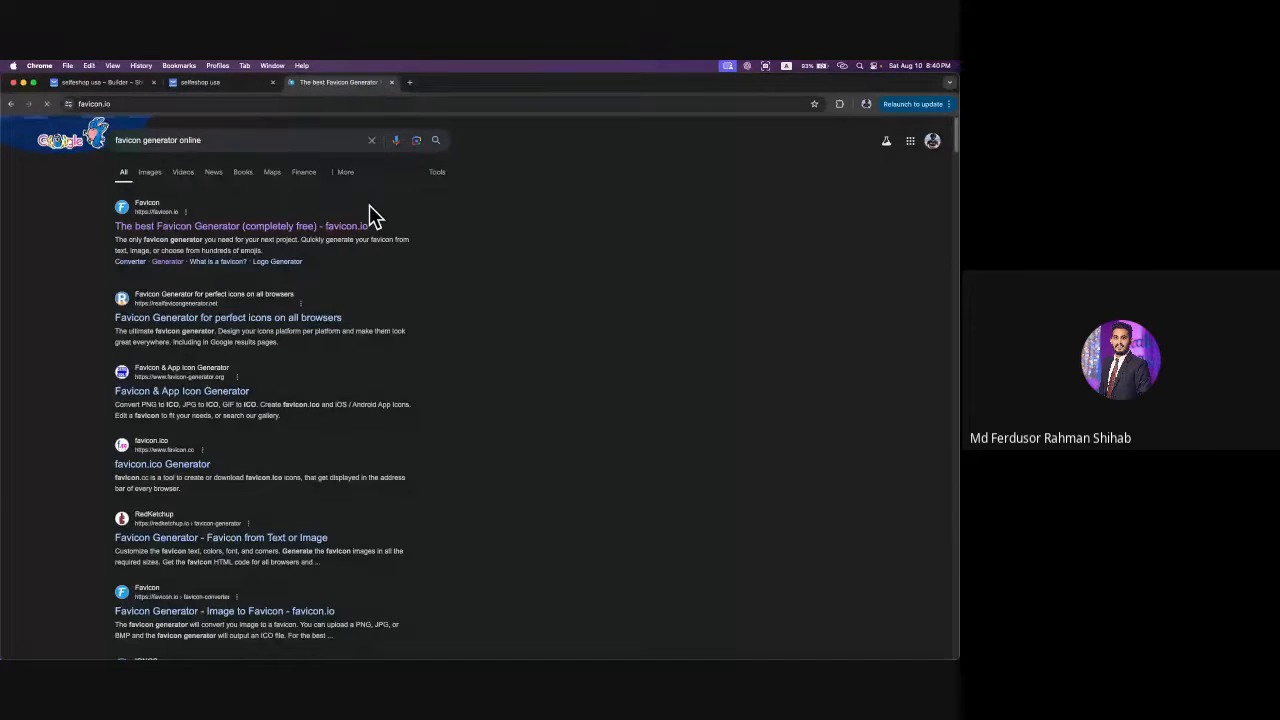
pyautogui.scroll(-3, 555, 364)
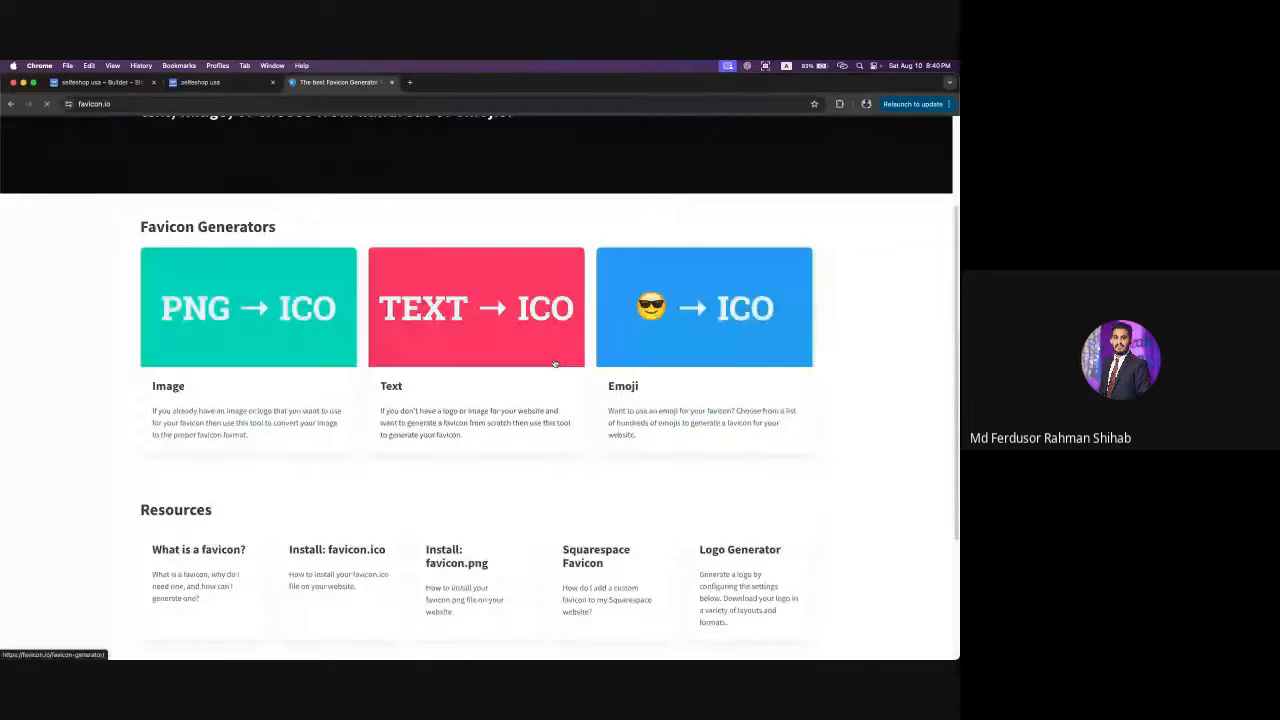
pyautogui.click(555, 364)
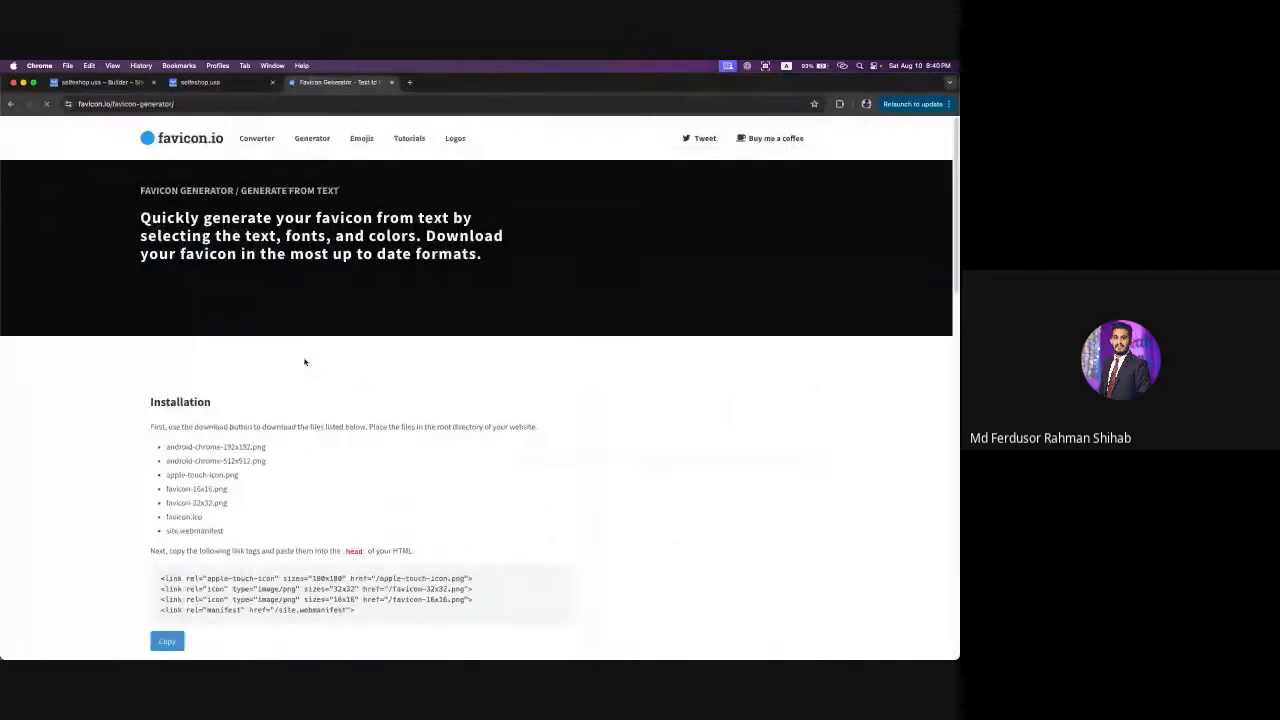
pyautogui.scroll(-3, 305, 362)
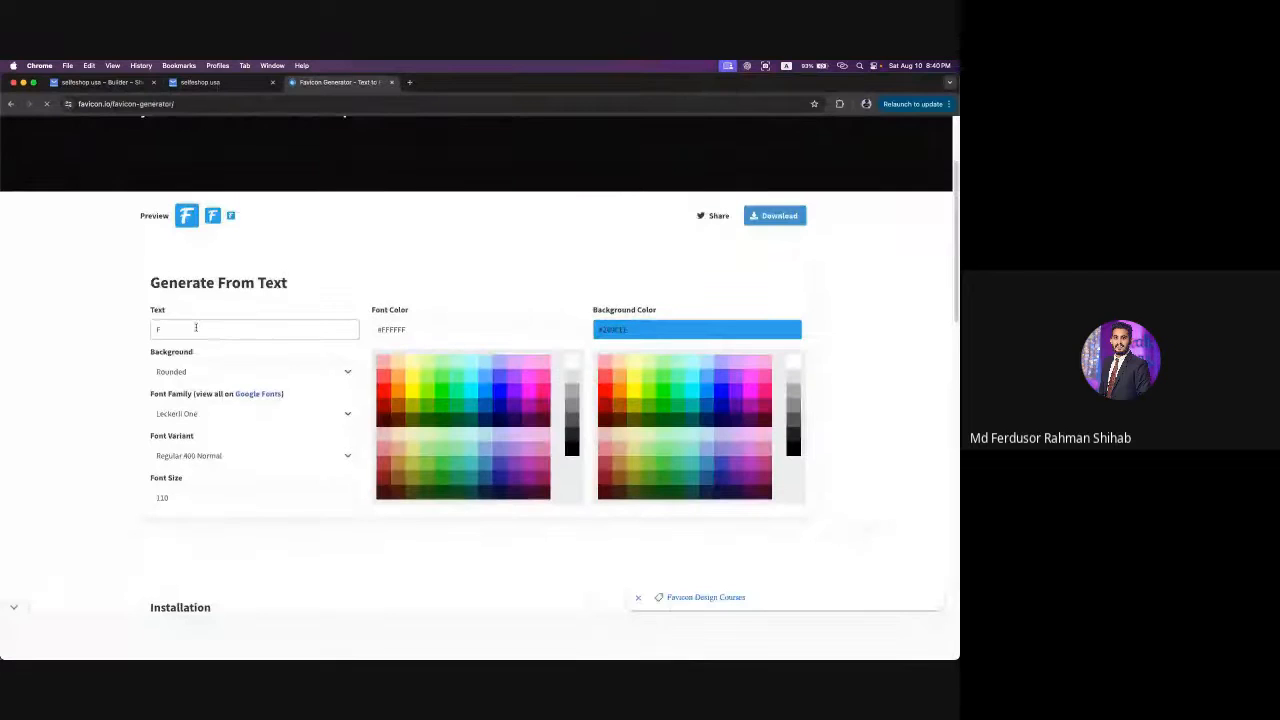
pyautogui.moveTo(177, 313); pyautogui.dragTo(120, 311)
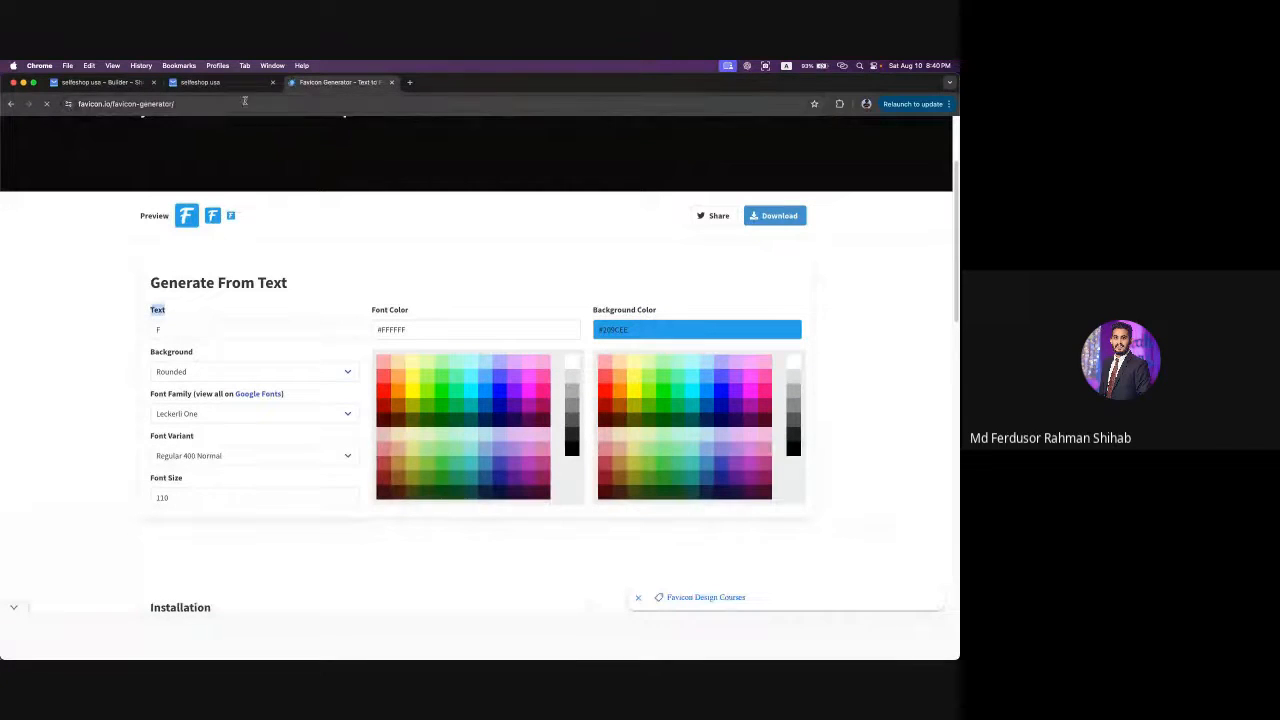
pyautogui.click(409, 82)
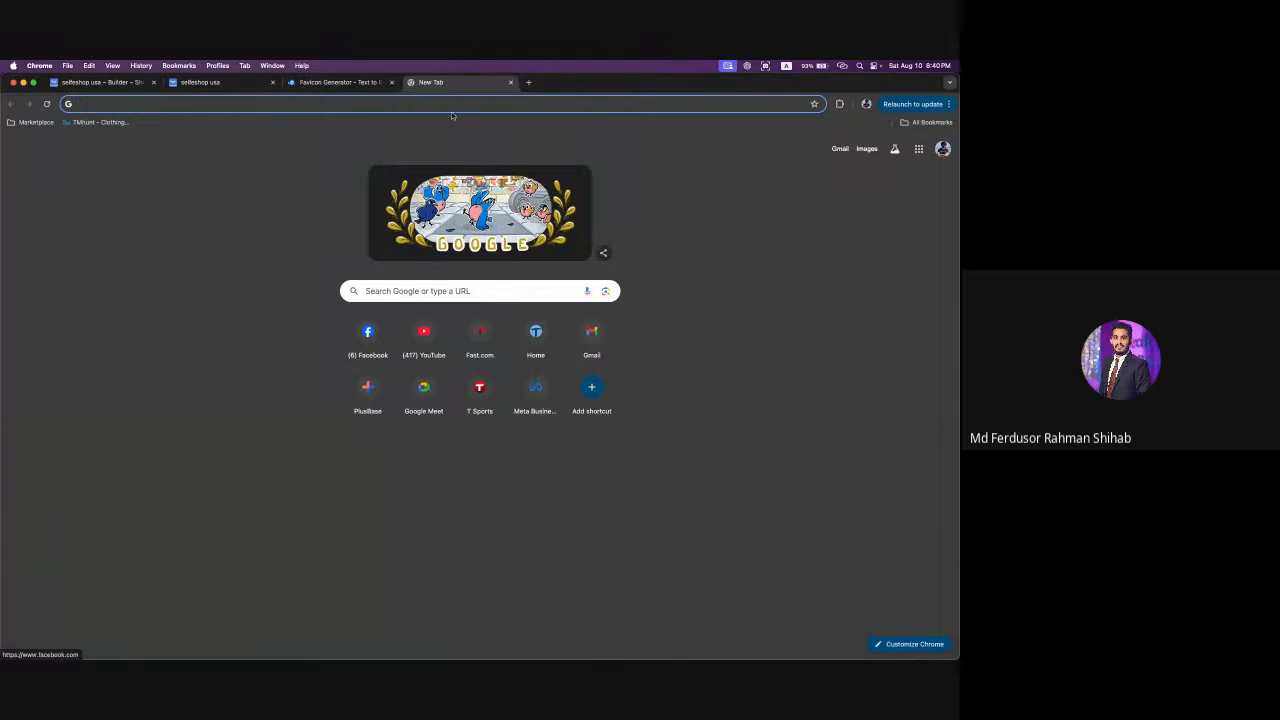
pyautogui.click(511, 82)
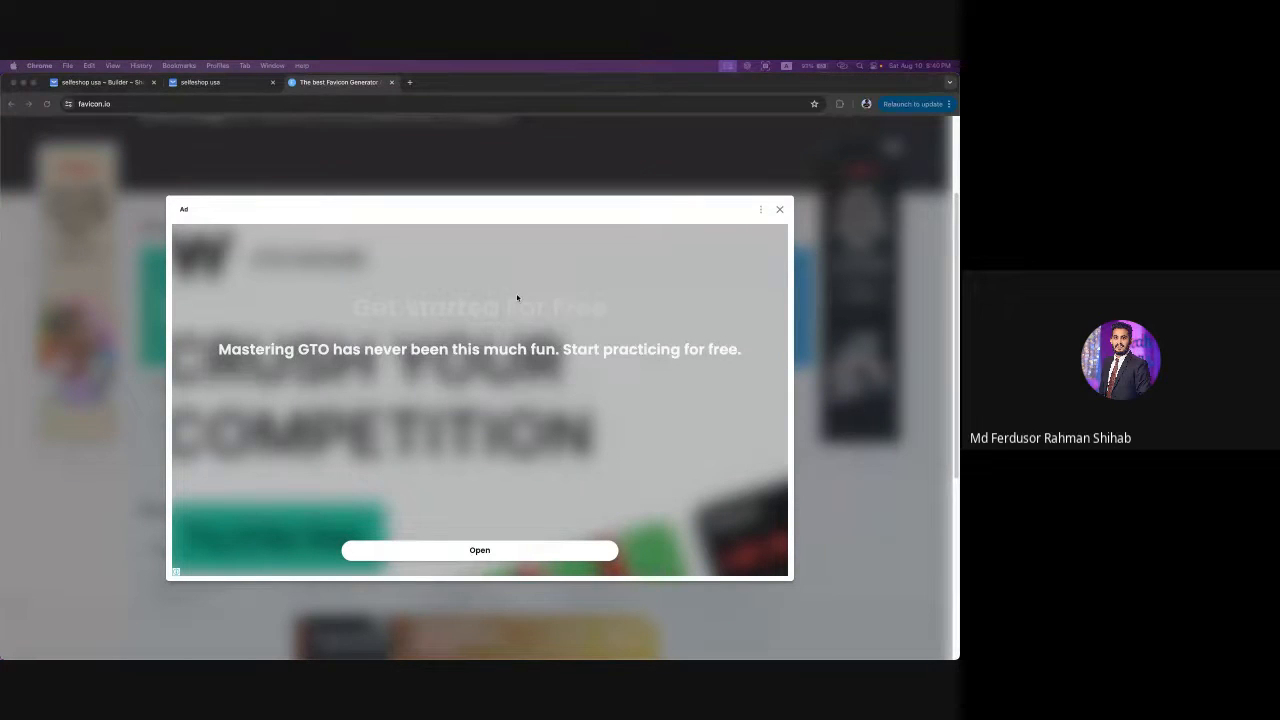
pyautogui.doubleClick(780, 211)
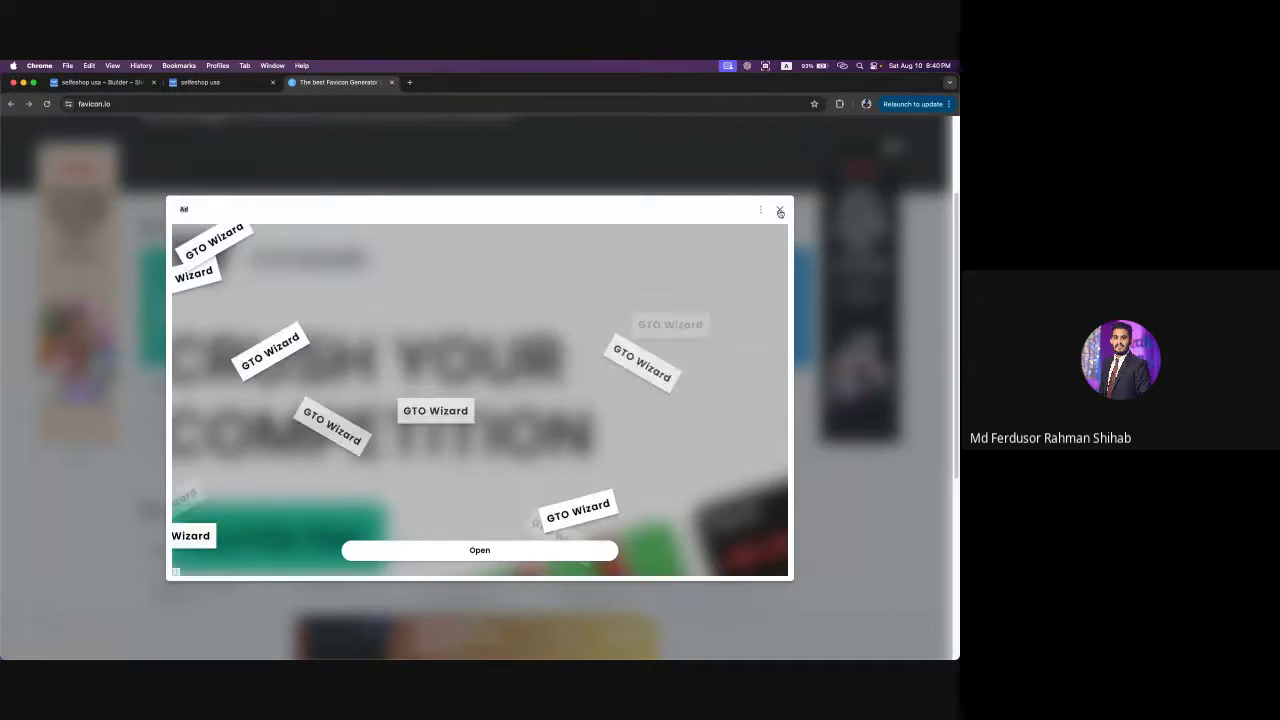
pyautogui.click(780, 211)
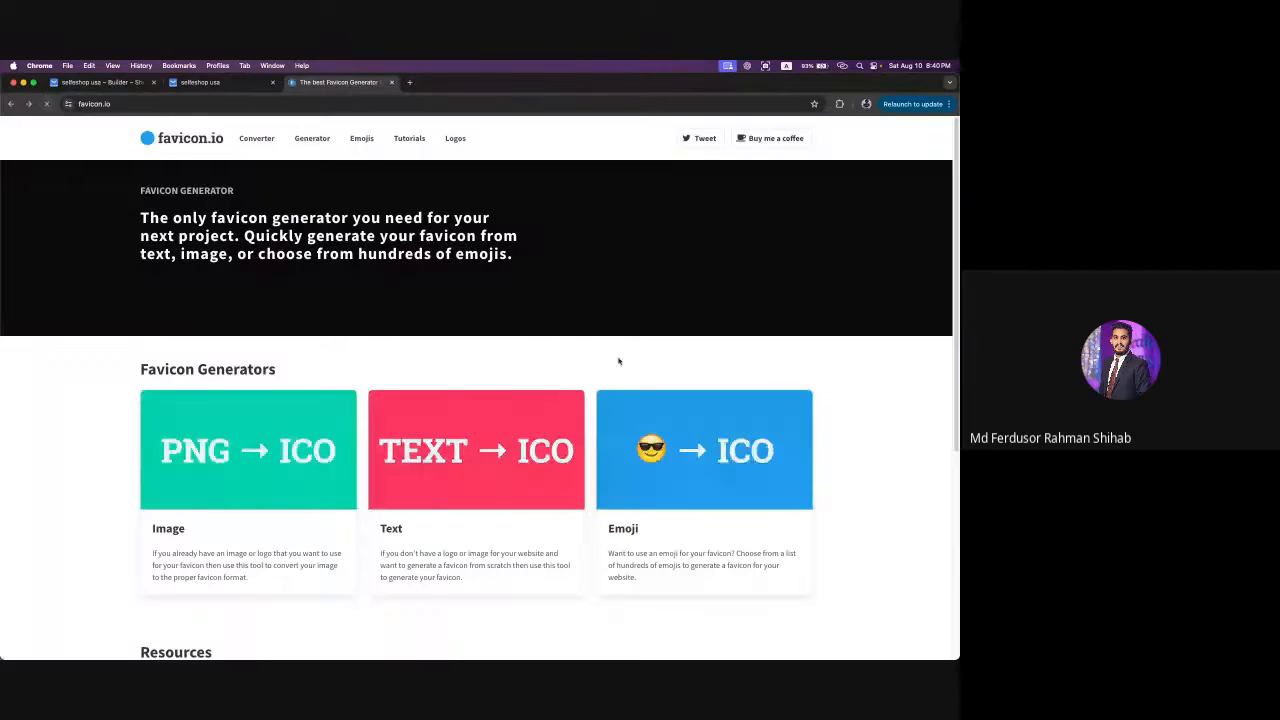
# - Open the text-to-ICO favicon generator and set the favicon text to S
pyautogui.click(566, 463)
pyautogui.scroll(-3, 457, 380)
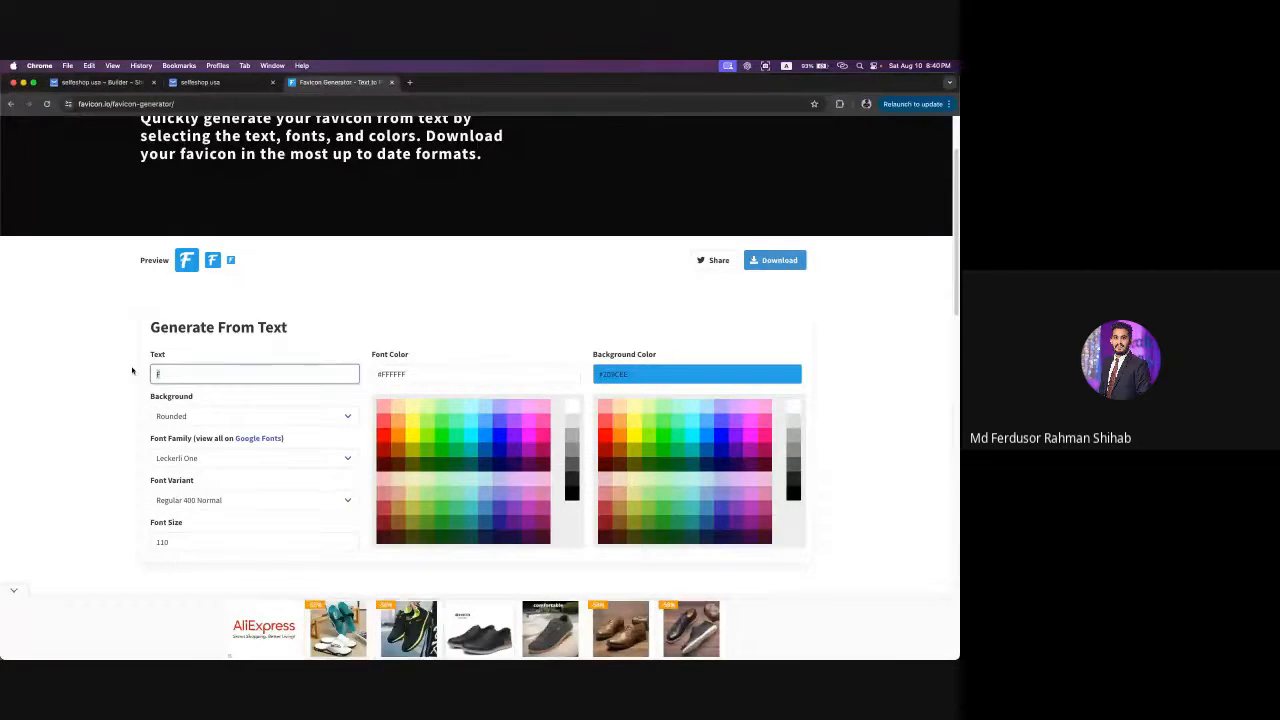
pyautogui.write('S')
pyautogui.click(140, 403)
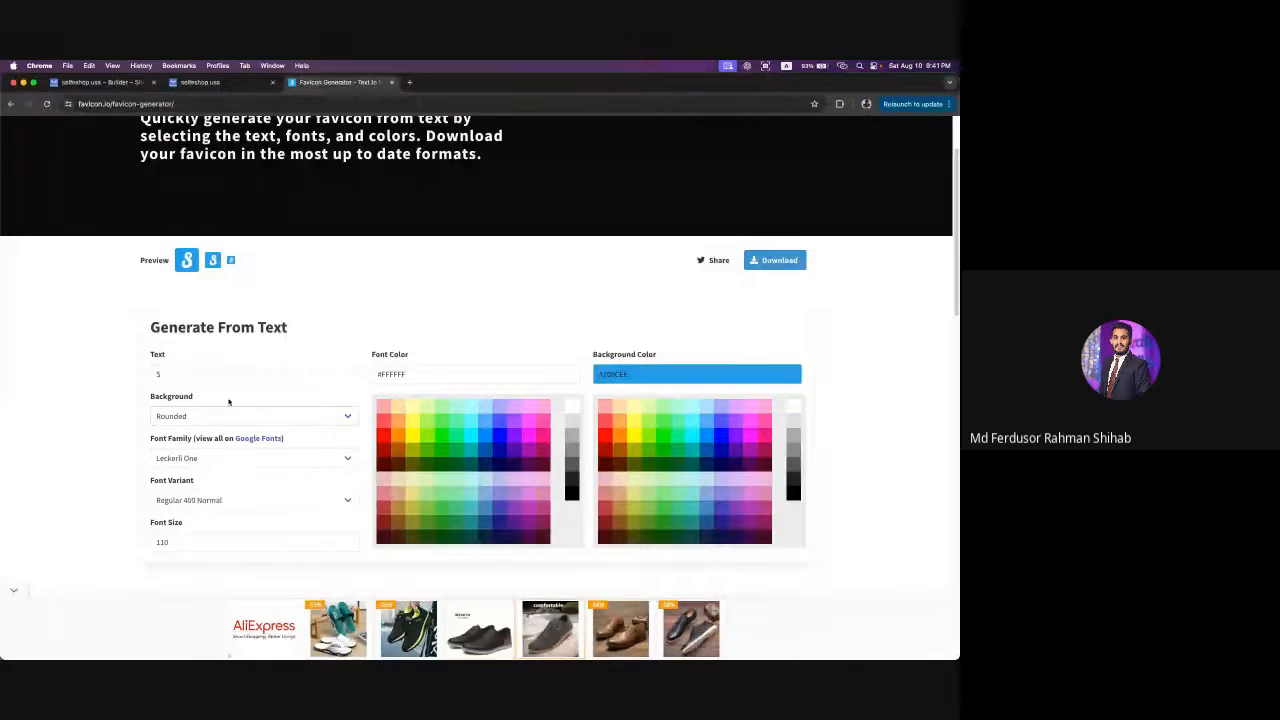
# - Try the Circle and Square background shapes for the favicon, returning the background to Rounded
pyautogui.scroll(-1, 228, 400)
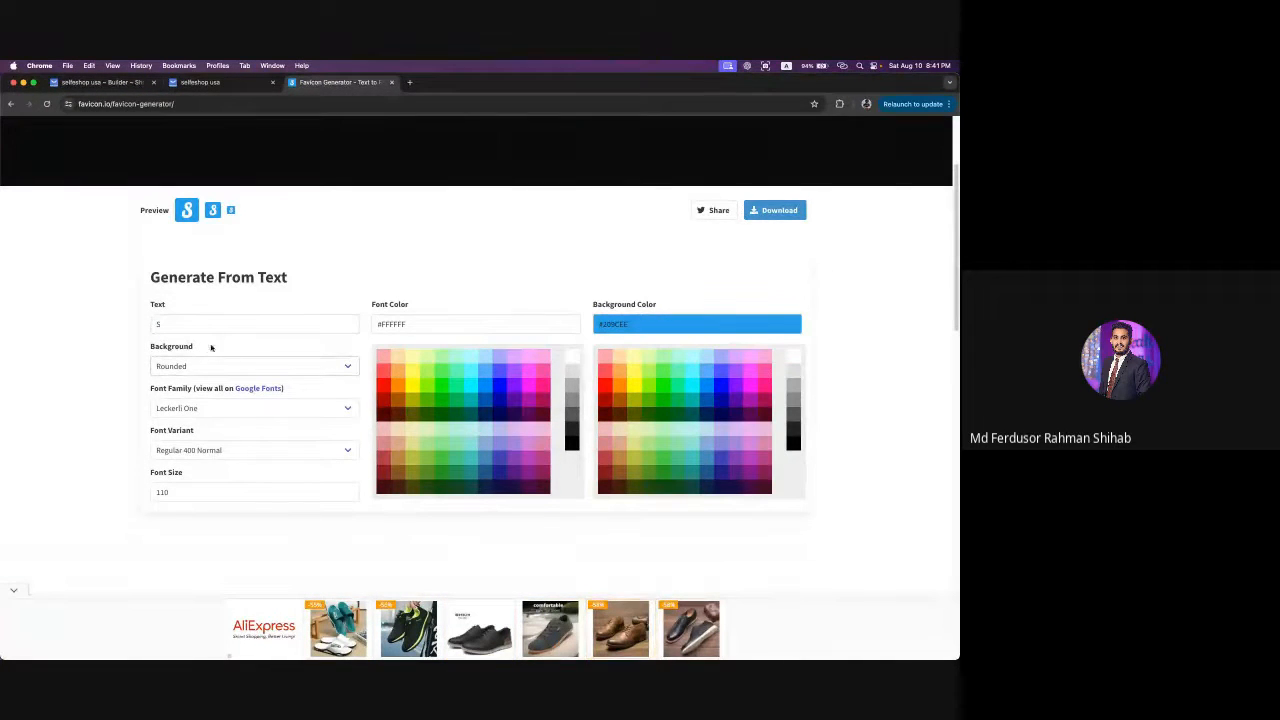
pyautogui.click(317, 370)
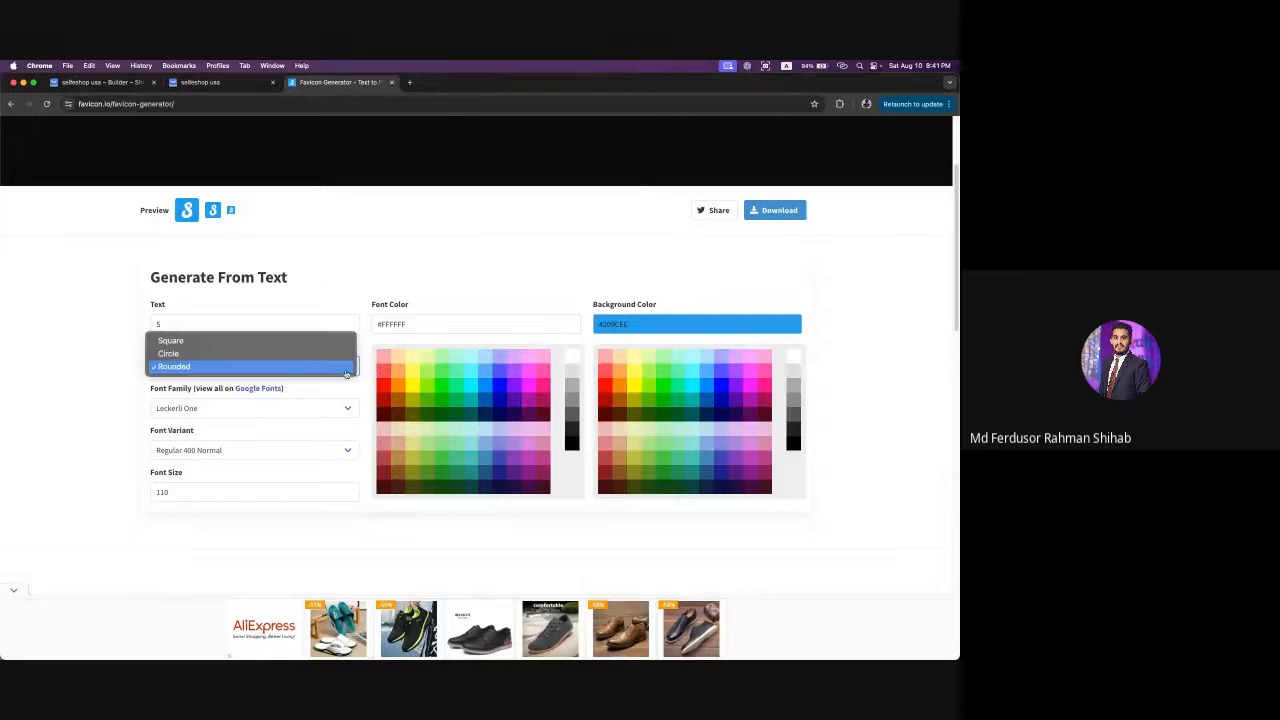
pyautogui.click(183, 354)
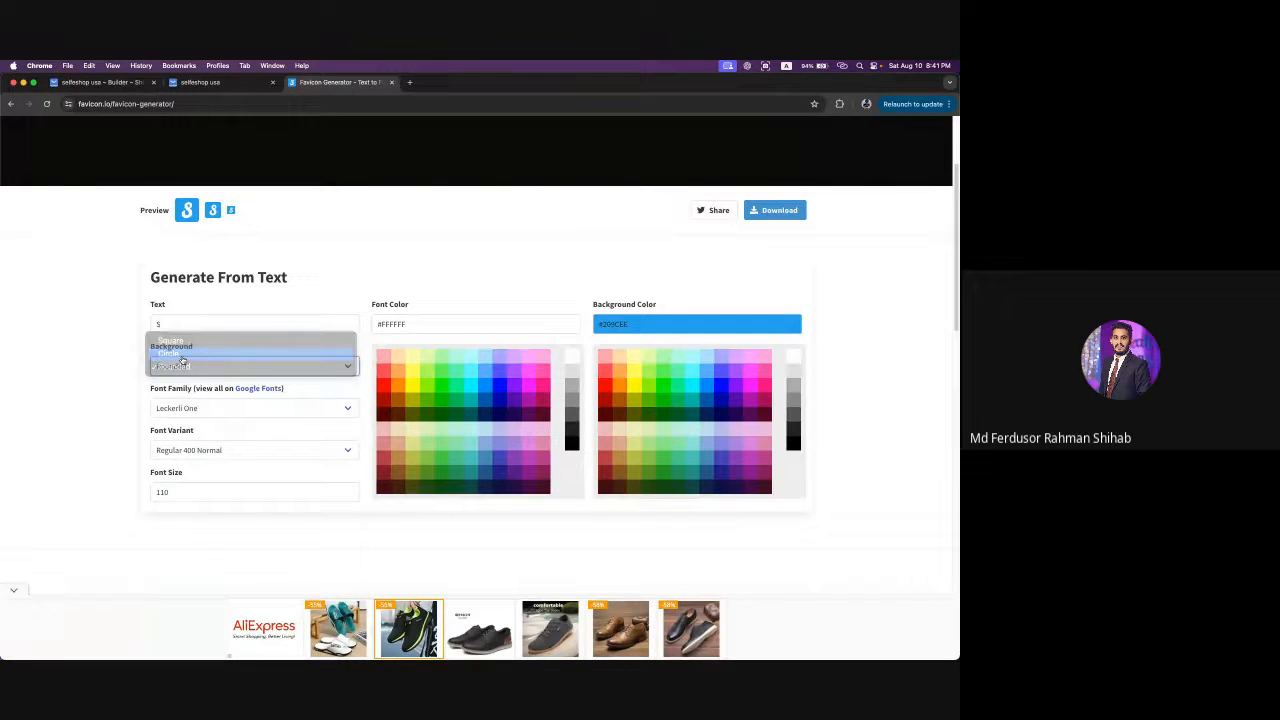
pyautogui.doubleClick(166, 211)
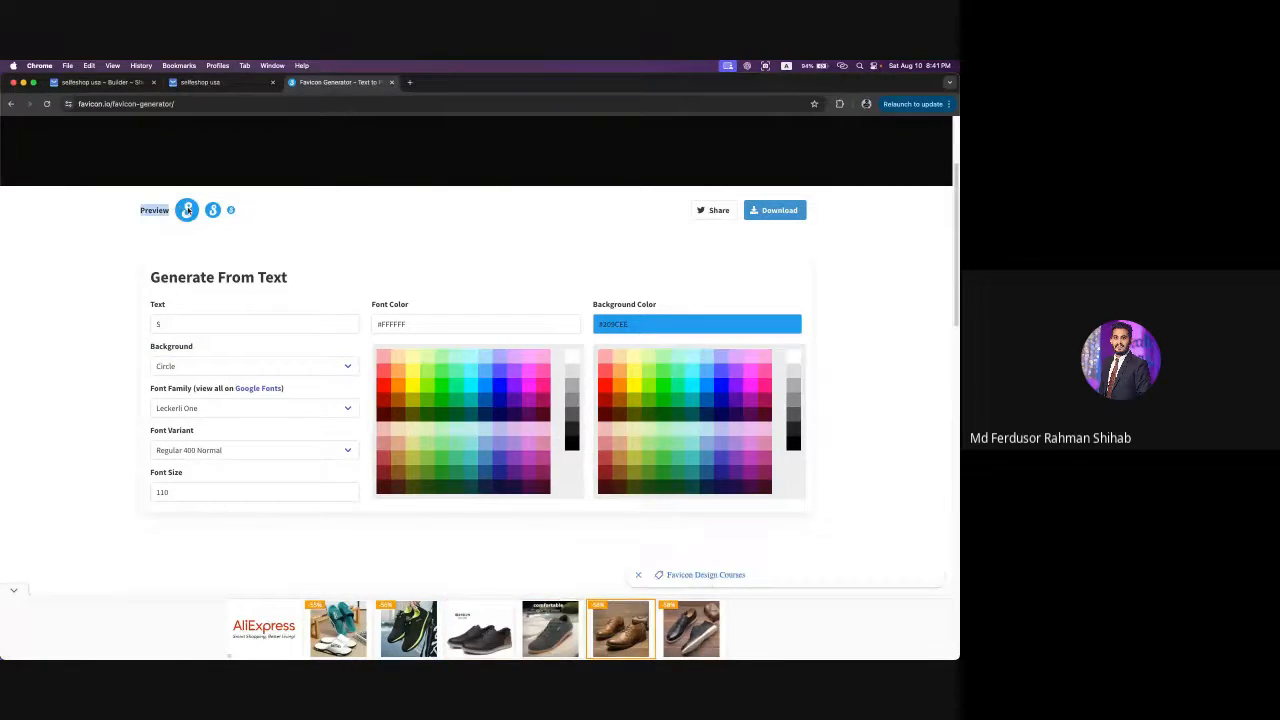
pyautogui.click(248, 366)
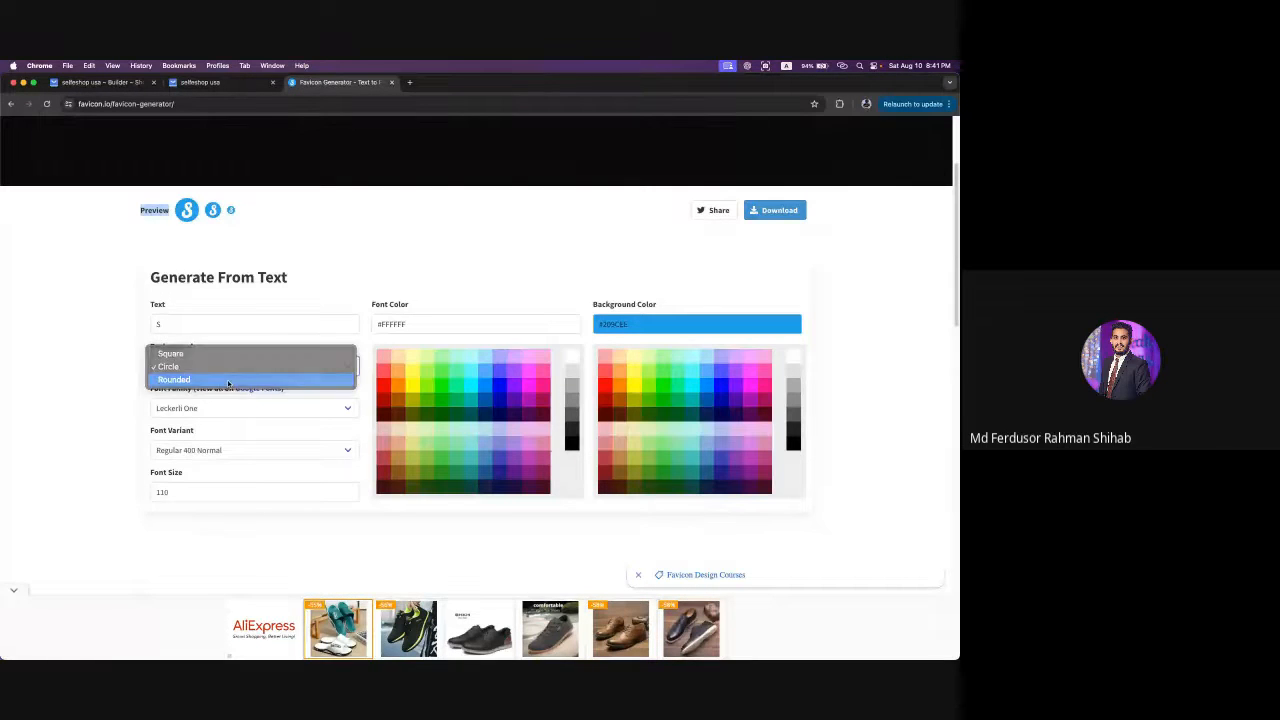
pyautogui.click(264, 378)
pyautogui.click(264, 368)
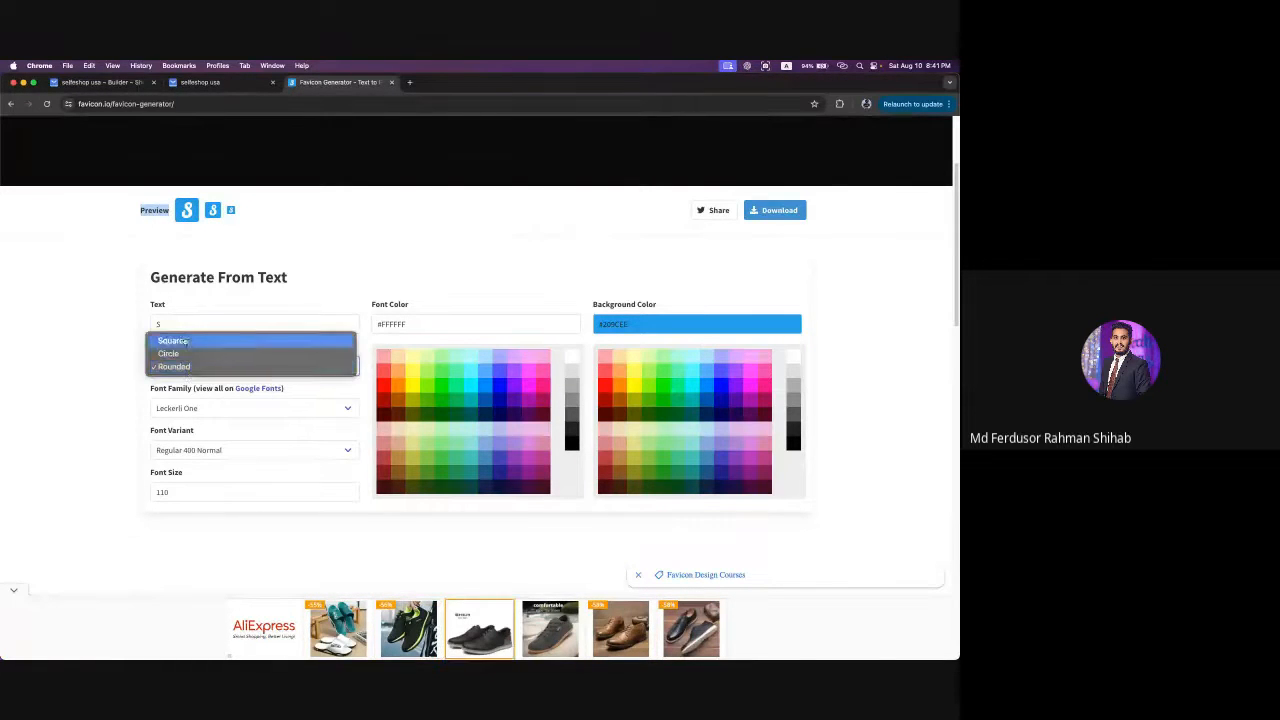
pyautogui.click(205, 340)
pyautogui.click(207, 373)
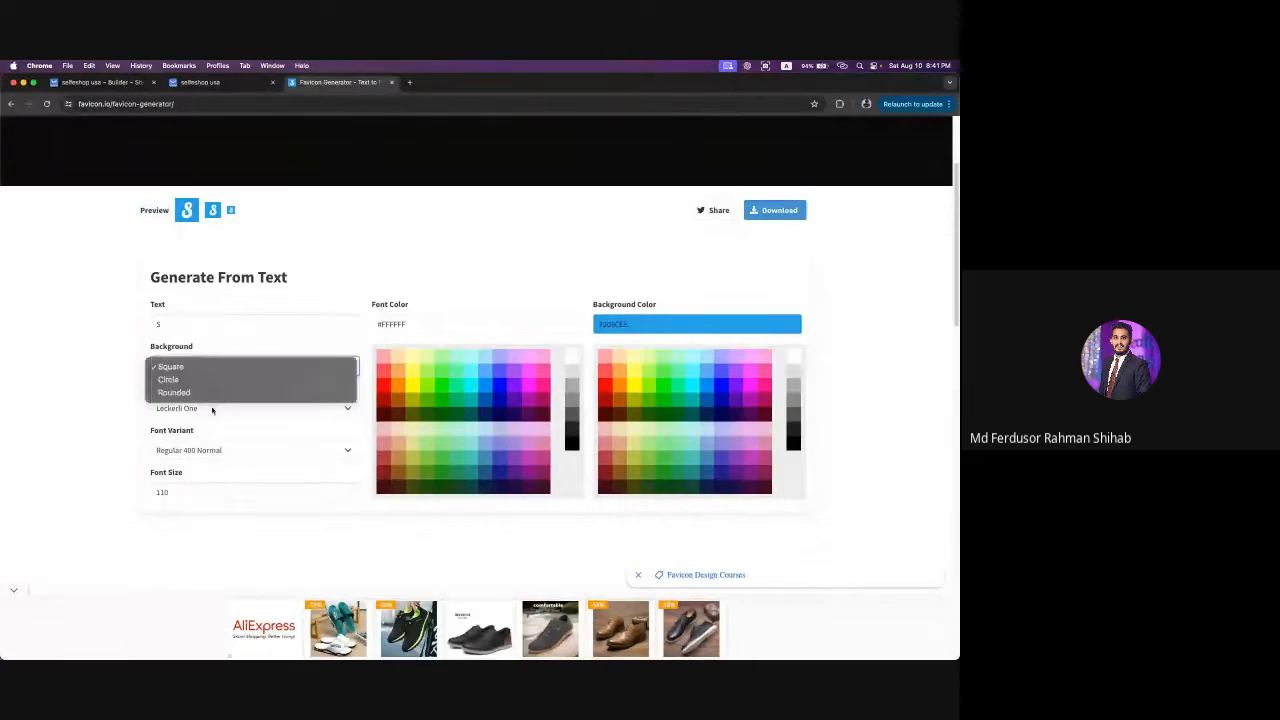
pyautogui.click(215, 395)
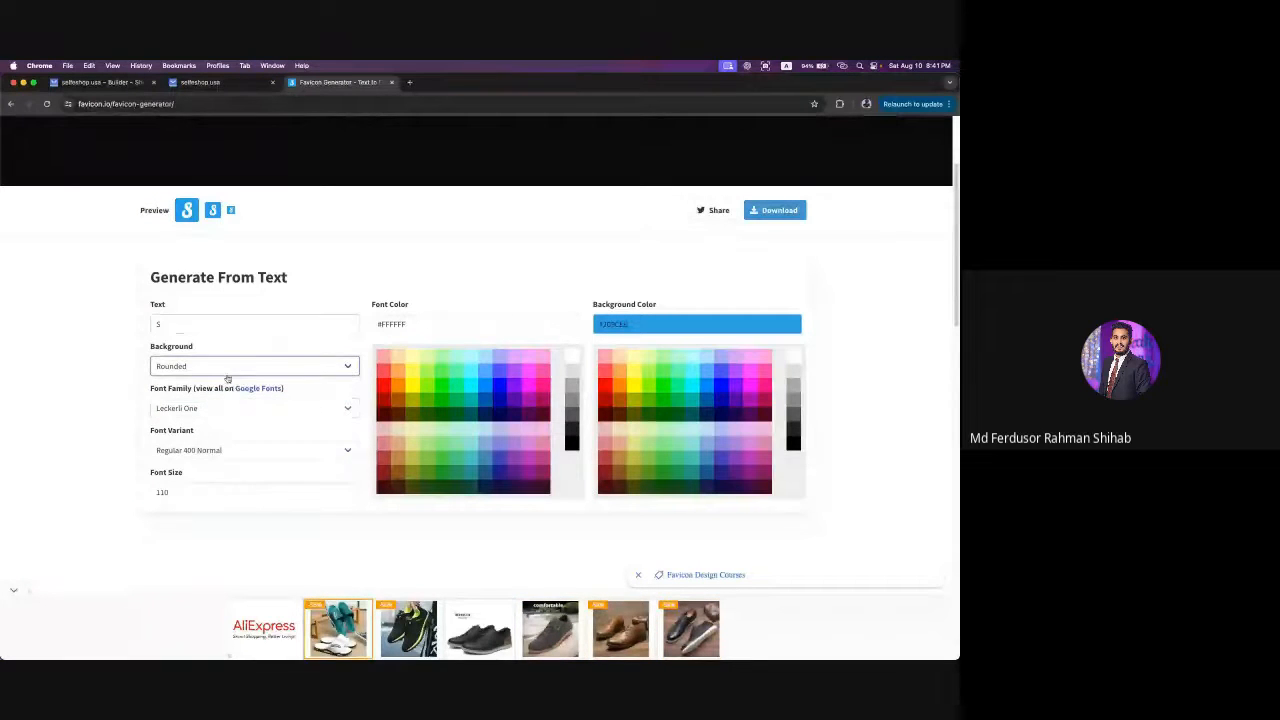
# - Set the favicon's font family to Langar and its font size to 130
pyautogui.click(290, 410)
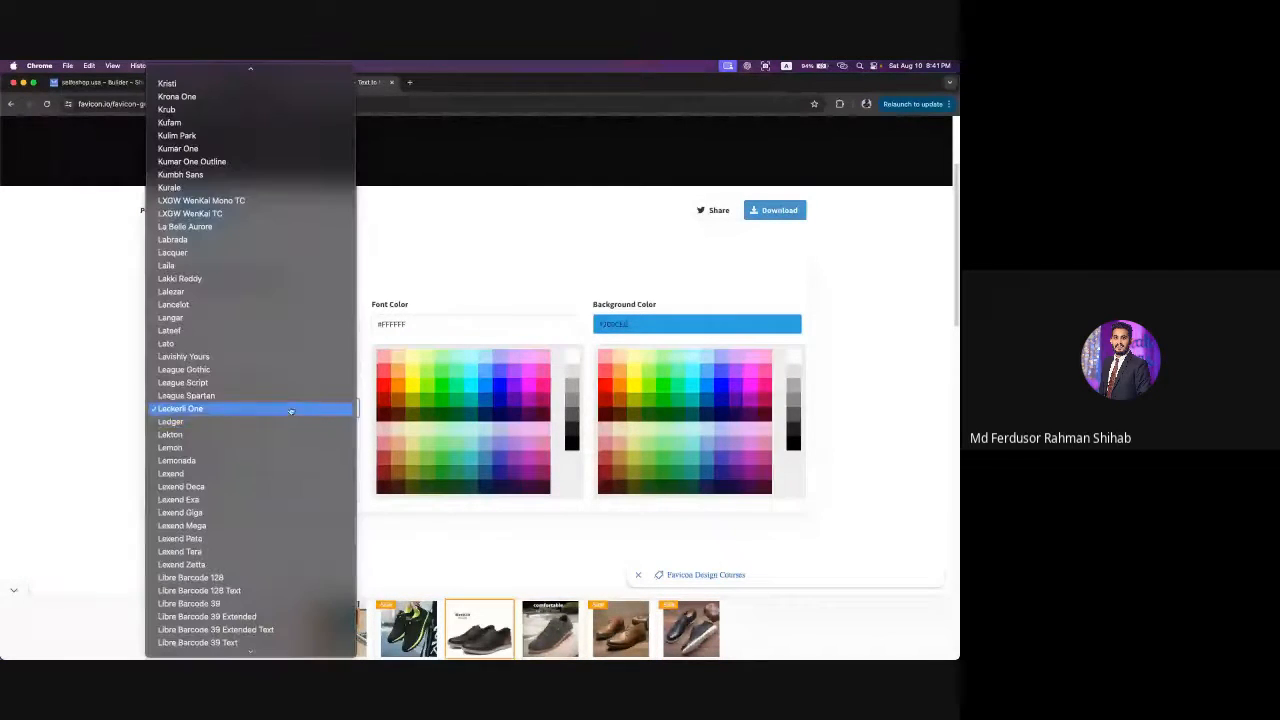
pyautogui.click(225, 318)
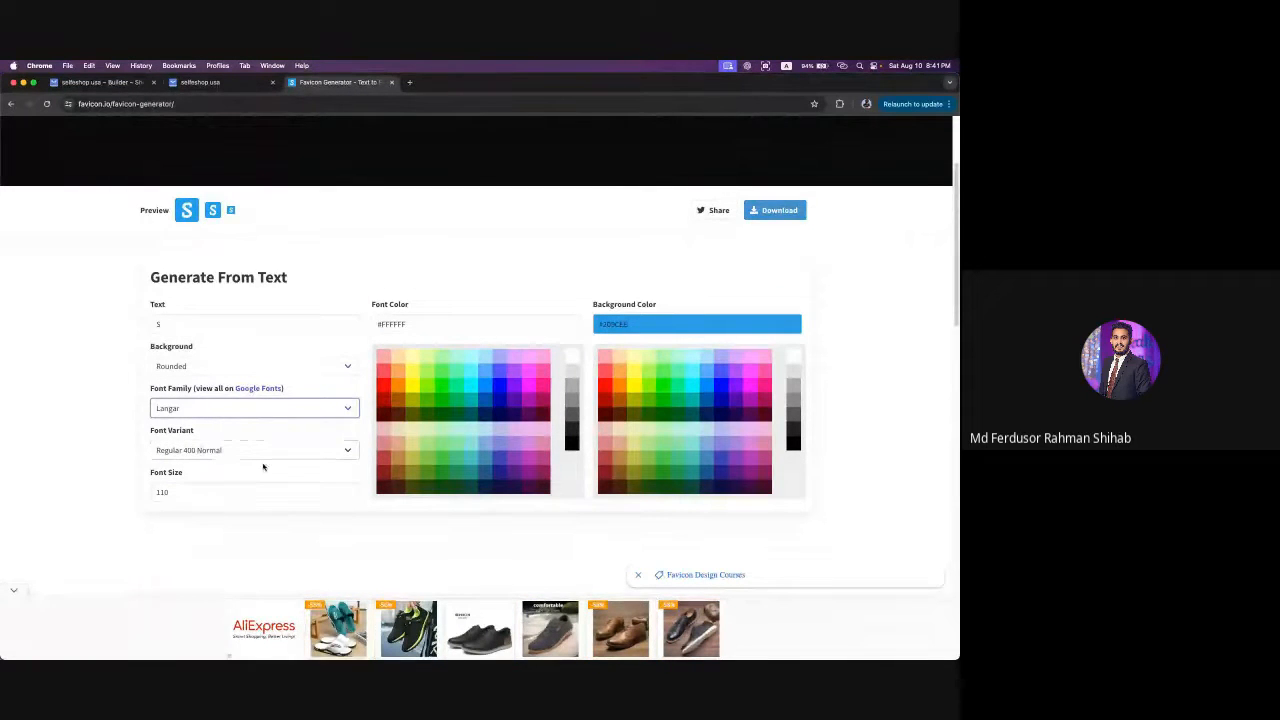
pyautogui.moveTo(194, 495); pyautogui.dragTo(41, 486)
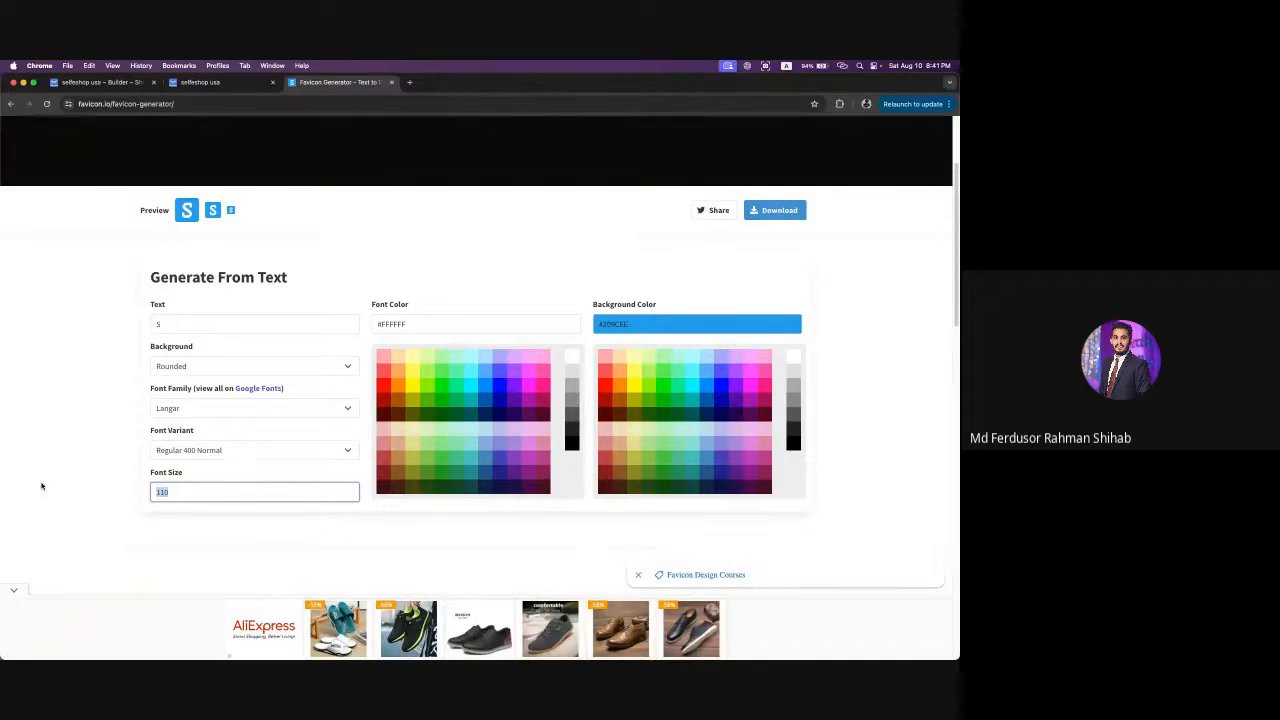
pyautogui.write('1')
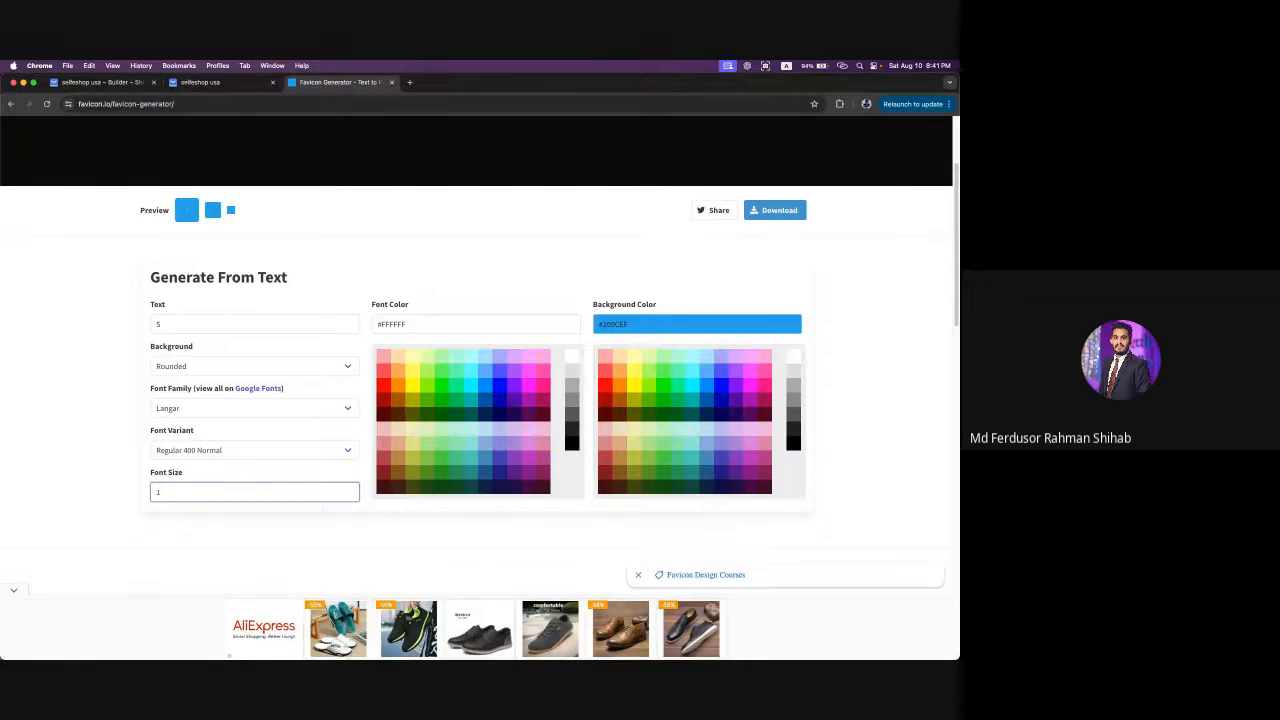
pyautogui.write('30')
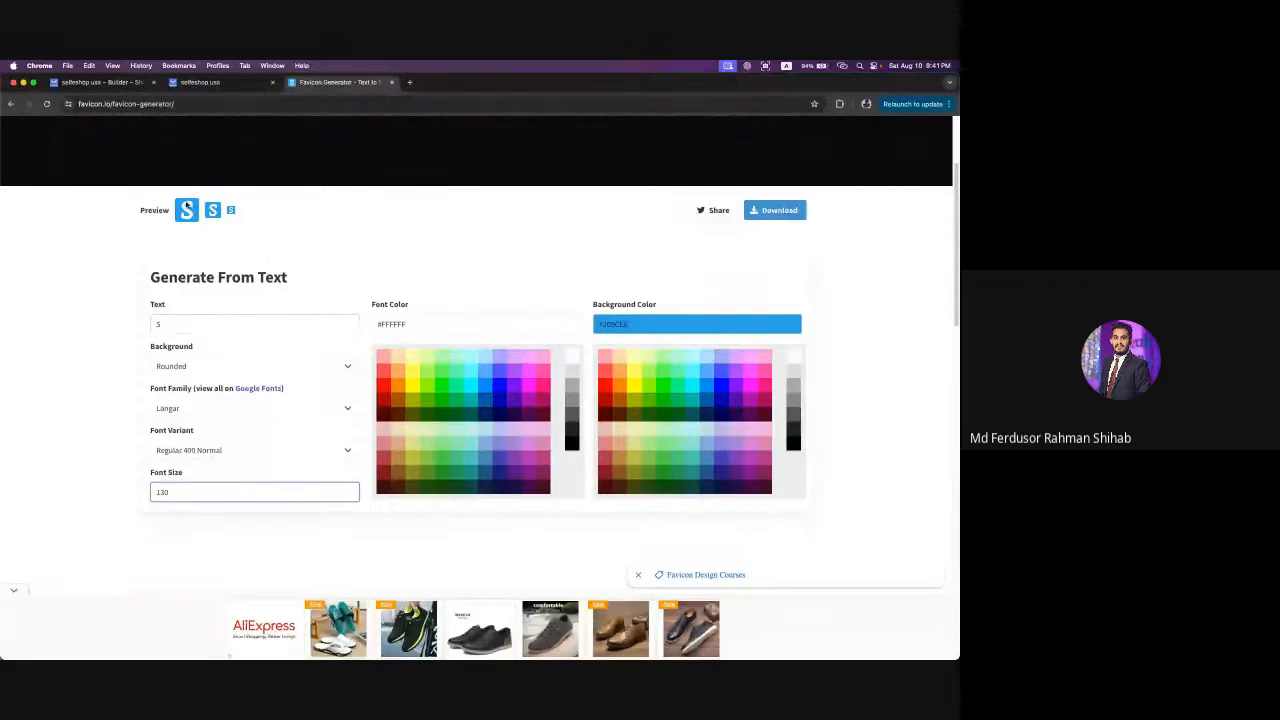
# - Try dark blue #00A and purple #50A as the favicon's font color, returning it to white #FFF
pyautogui.click(500, 403)
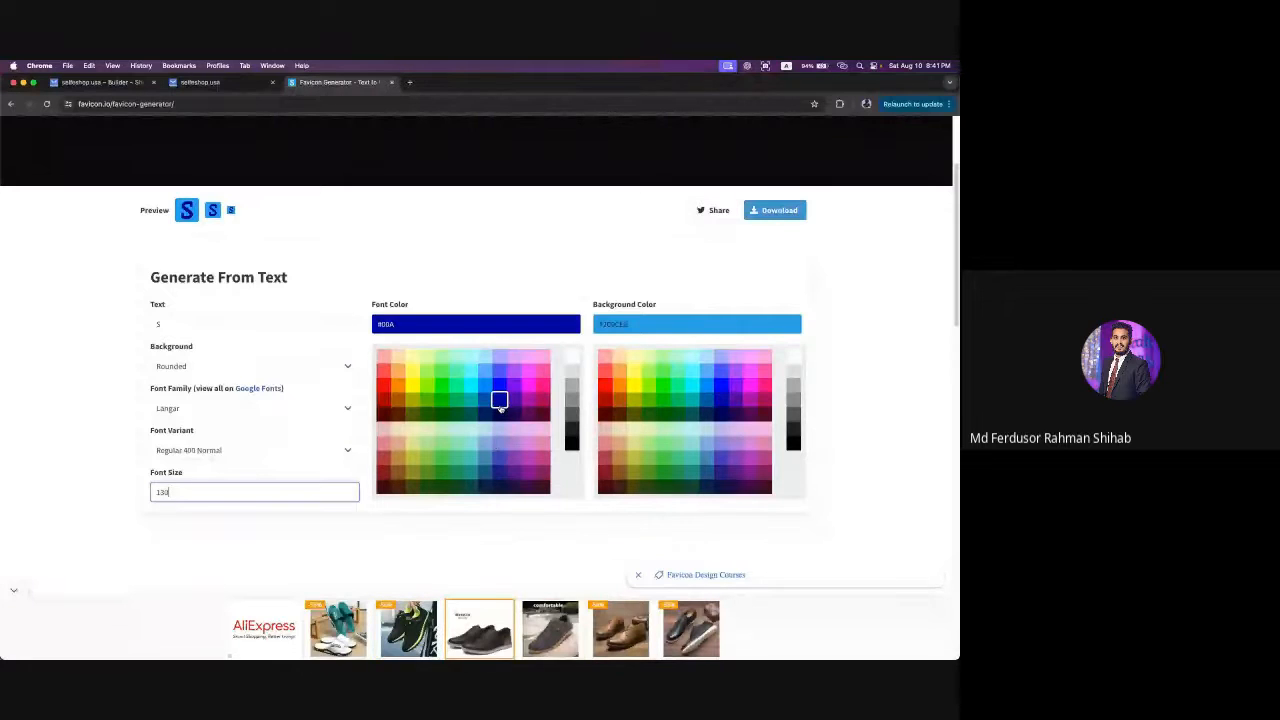
pyautogui.click(514, 400)
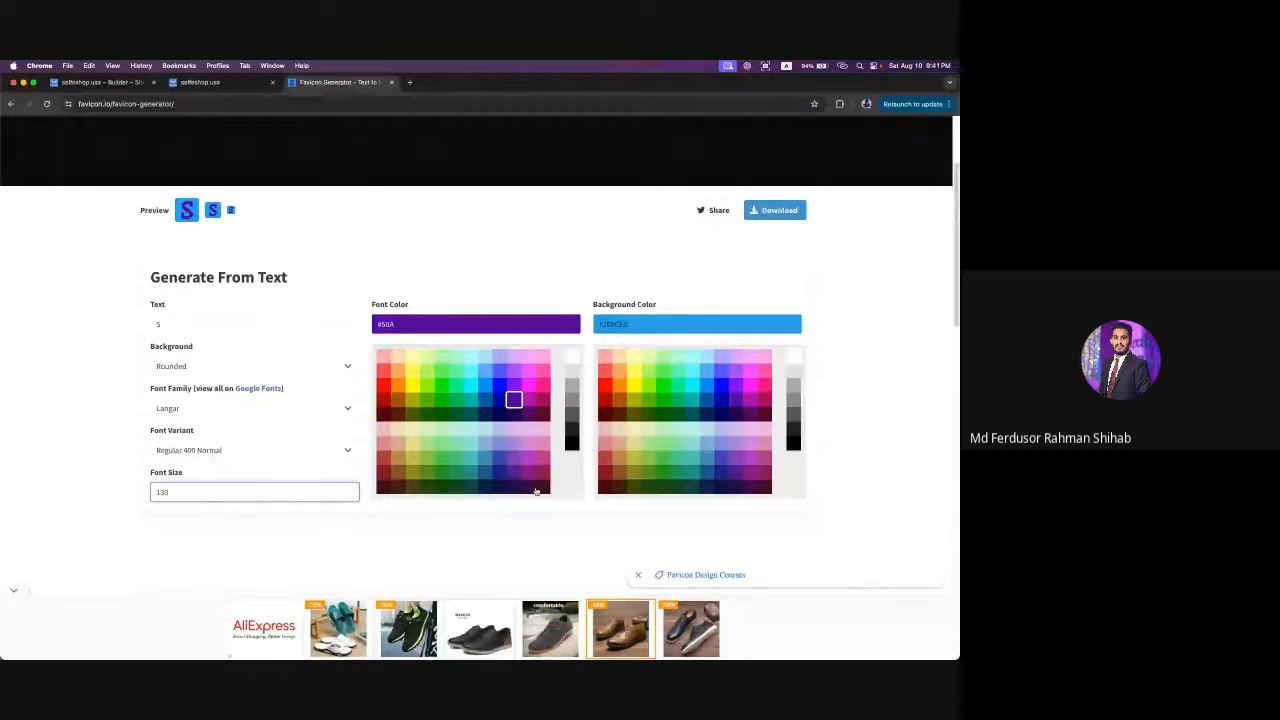
pyautogui.click(571, 356)
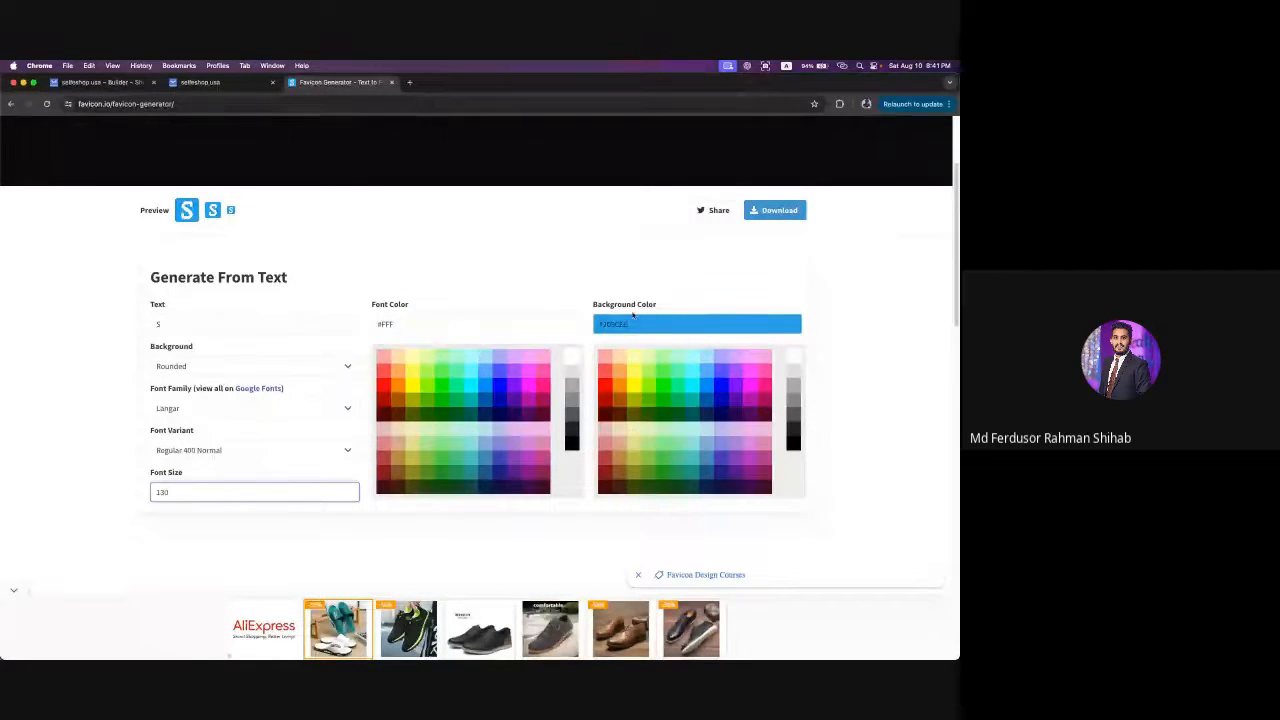
# - Try several blue and purple shades for the favicon's background color and settle on the lavender #88D
pyautogui.click(721, 373)
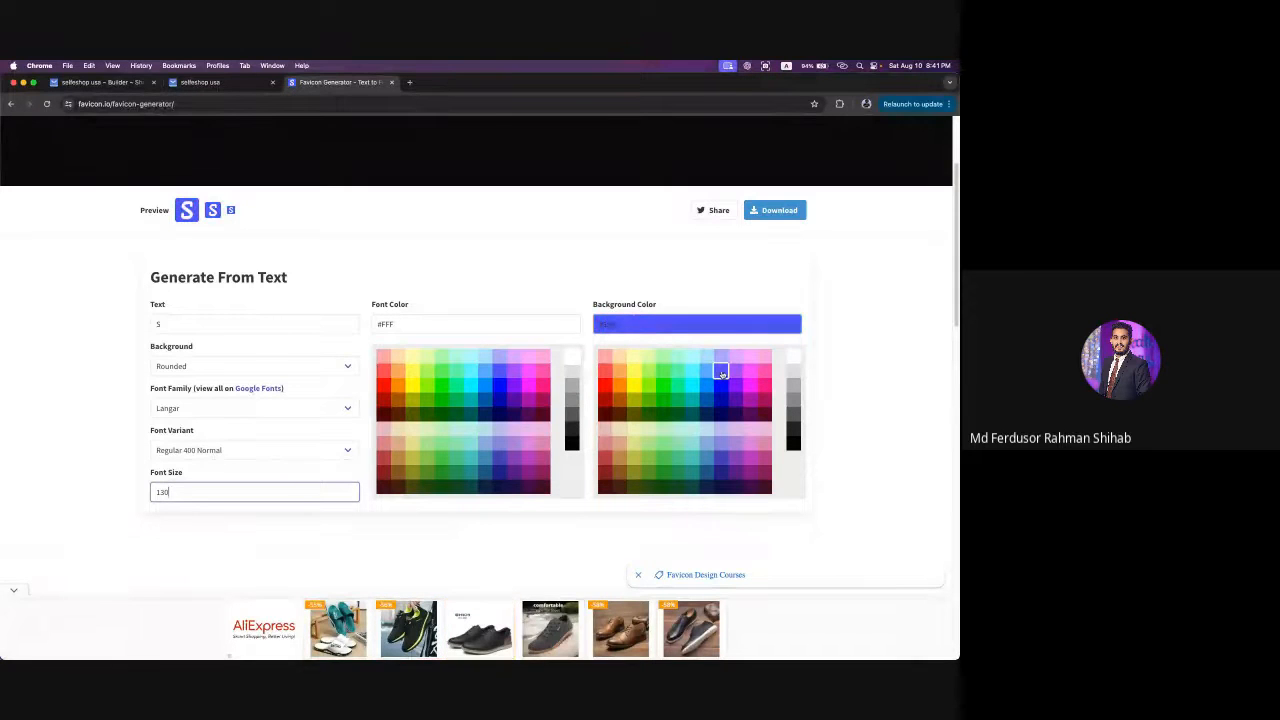
pyautogui.click(720, 401)
pyautogui.click(707, 400)
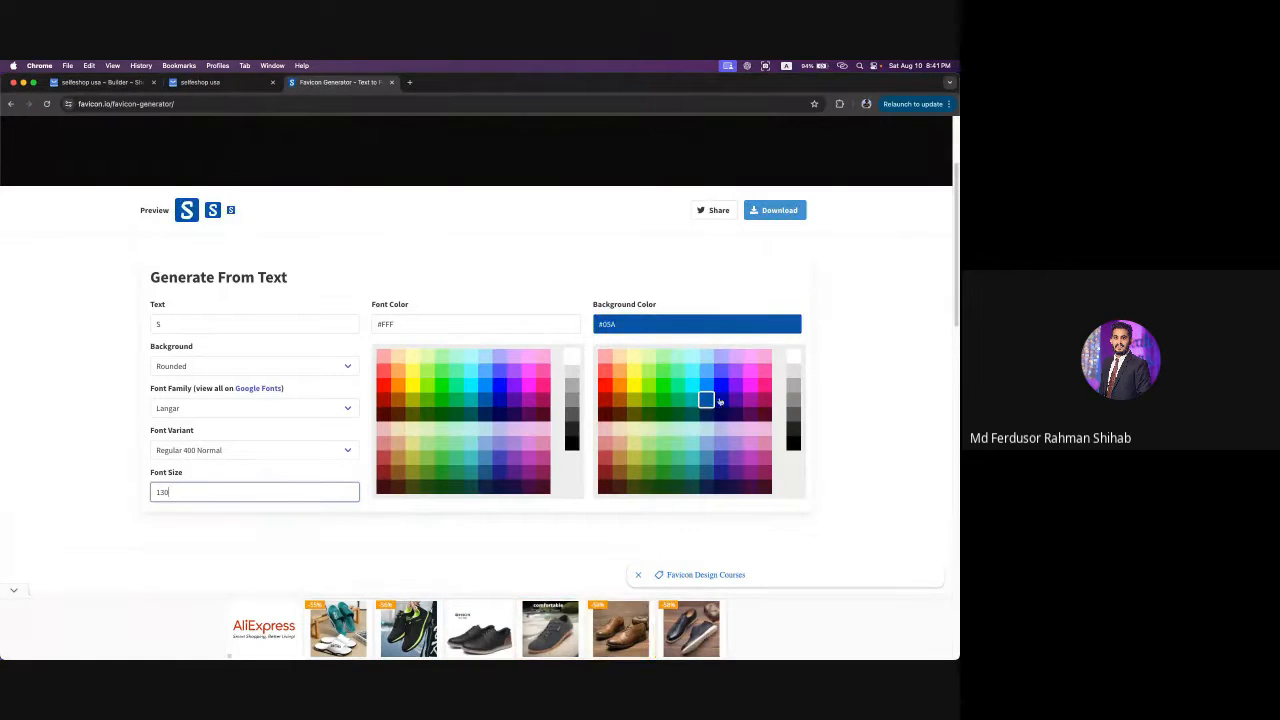
pyautogui.click(721, 358)
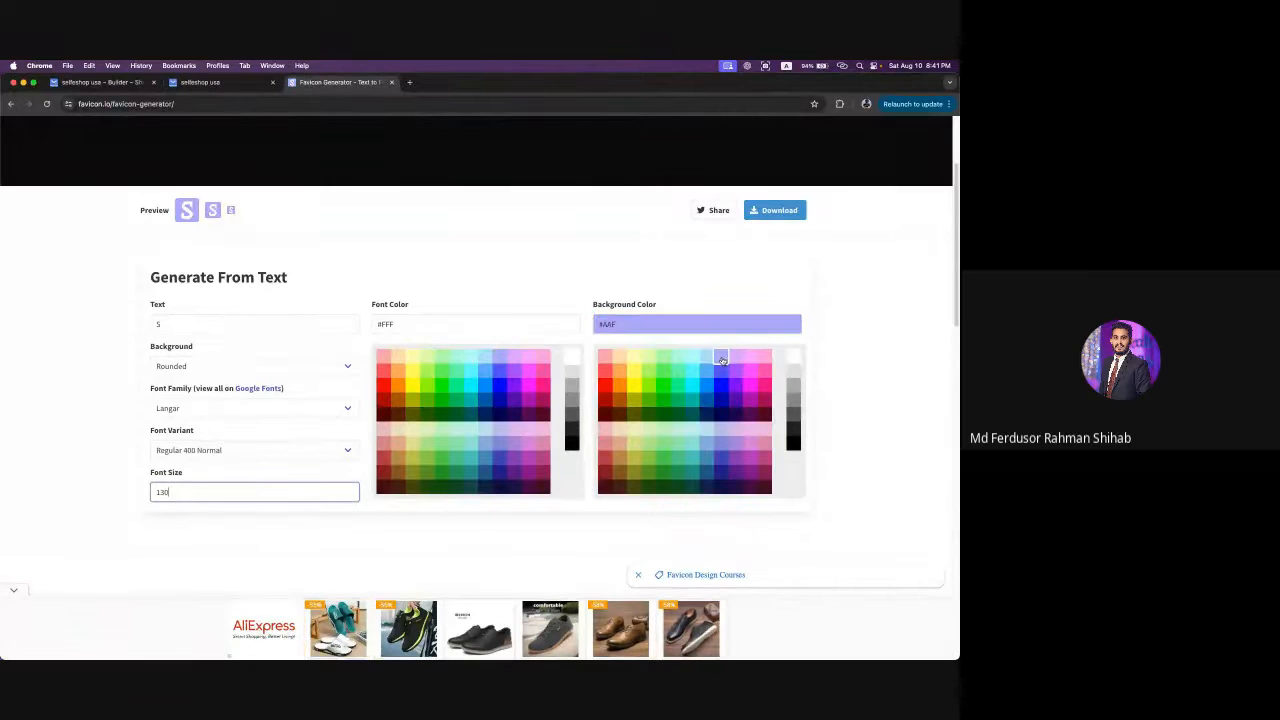
pyautogui.click(720, 471)
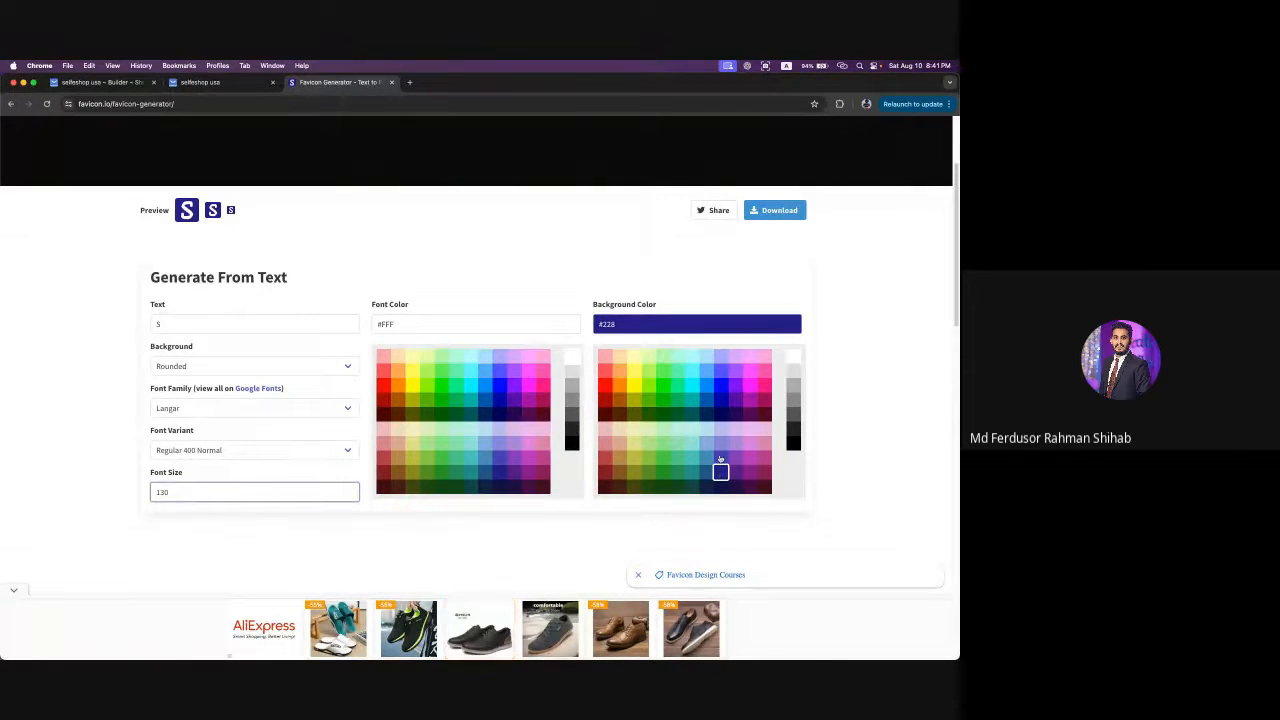
pyautogui.click(721, 443)
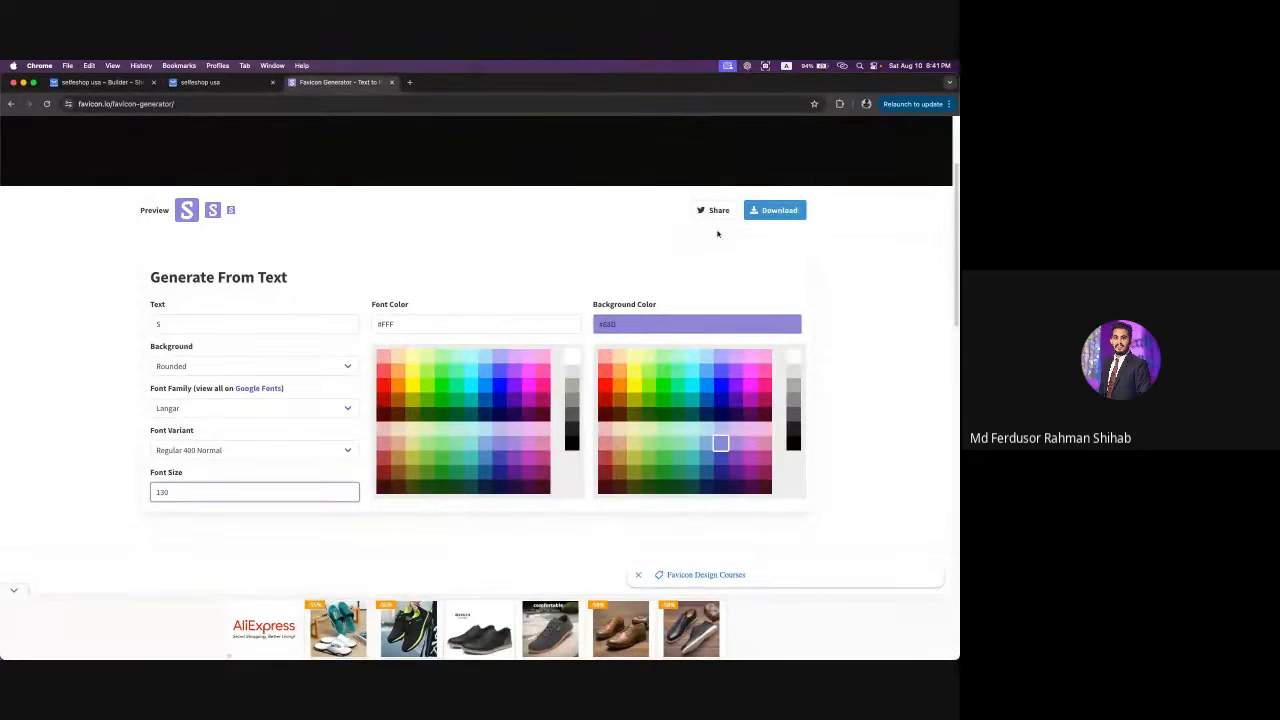
# - Download the generated favicon package and extract favicon_io (1).zip in the Downloads folder
pyautogui.click(775, 210)
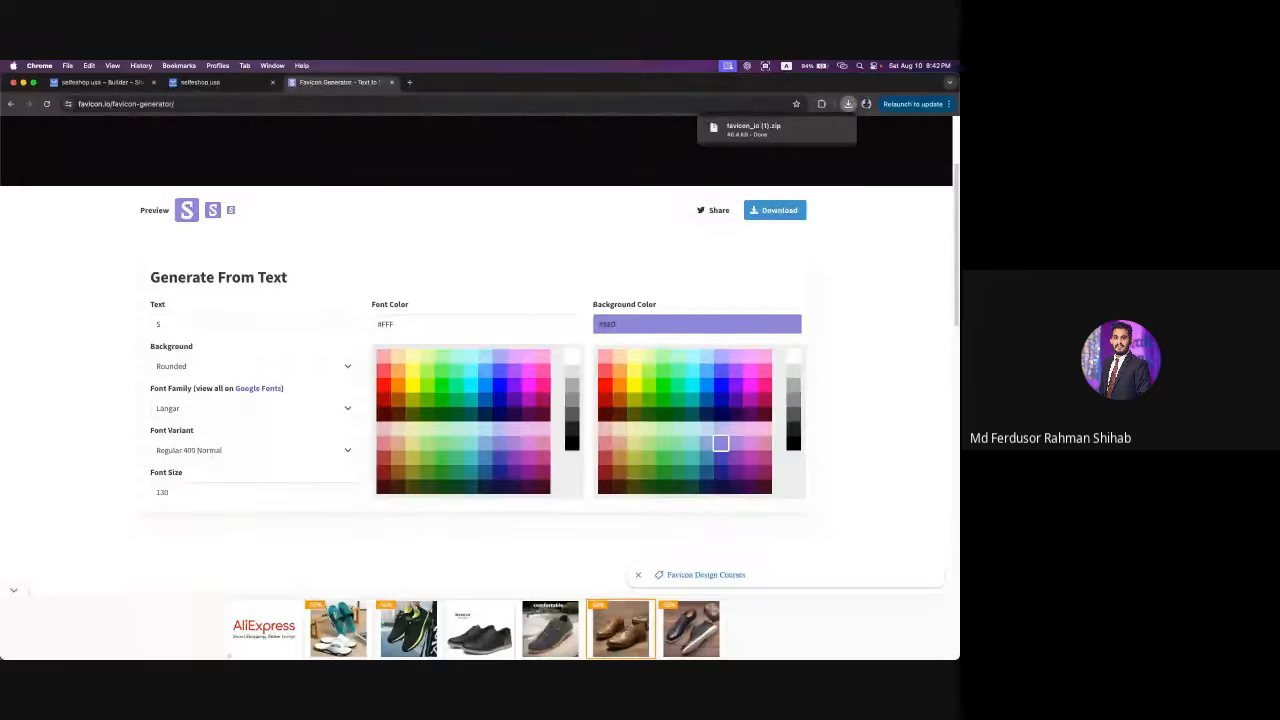
pyautogui.click(754, 130)
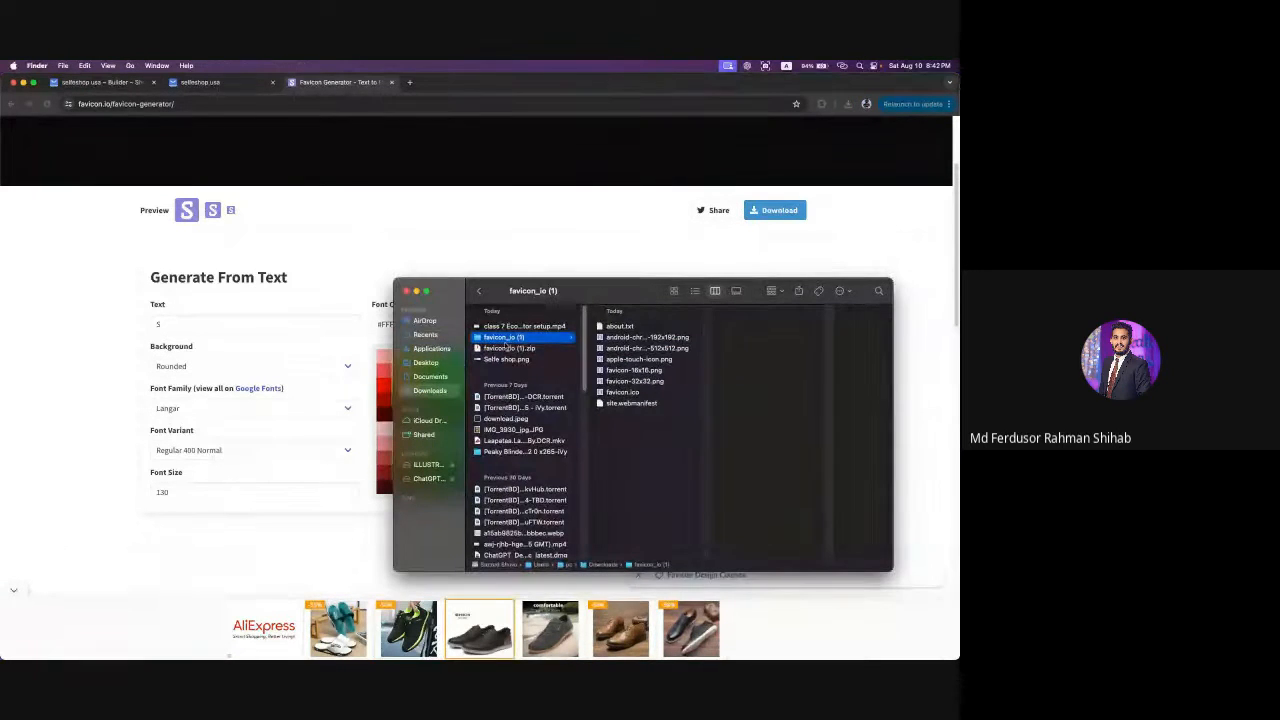
pyautogui.rightClick(522, 349)
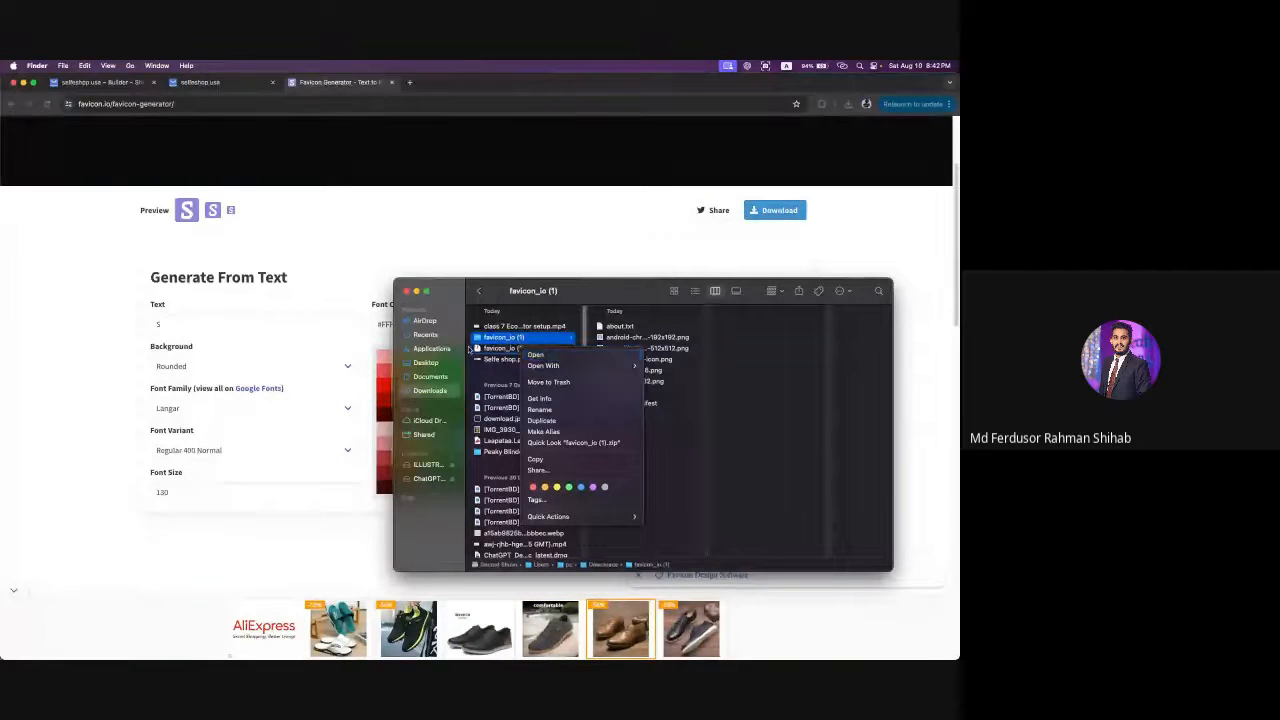
pyautogui.moveTo(560, 365)
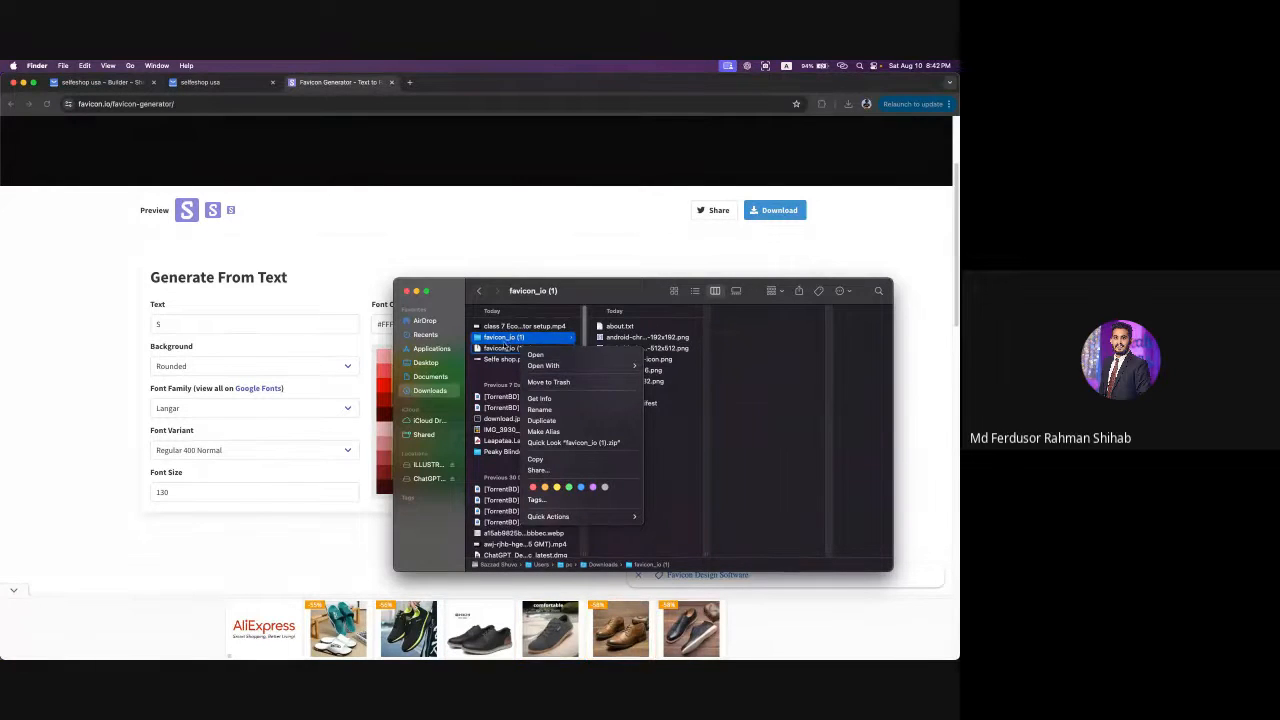
# - Return to the site builder's General settings and preview favicon-32x32.png in the favicon_io (1) folder
pyautogui.click(608, 294)
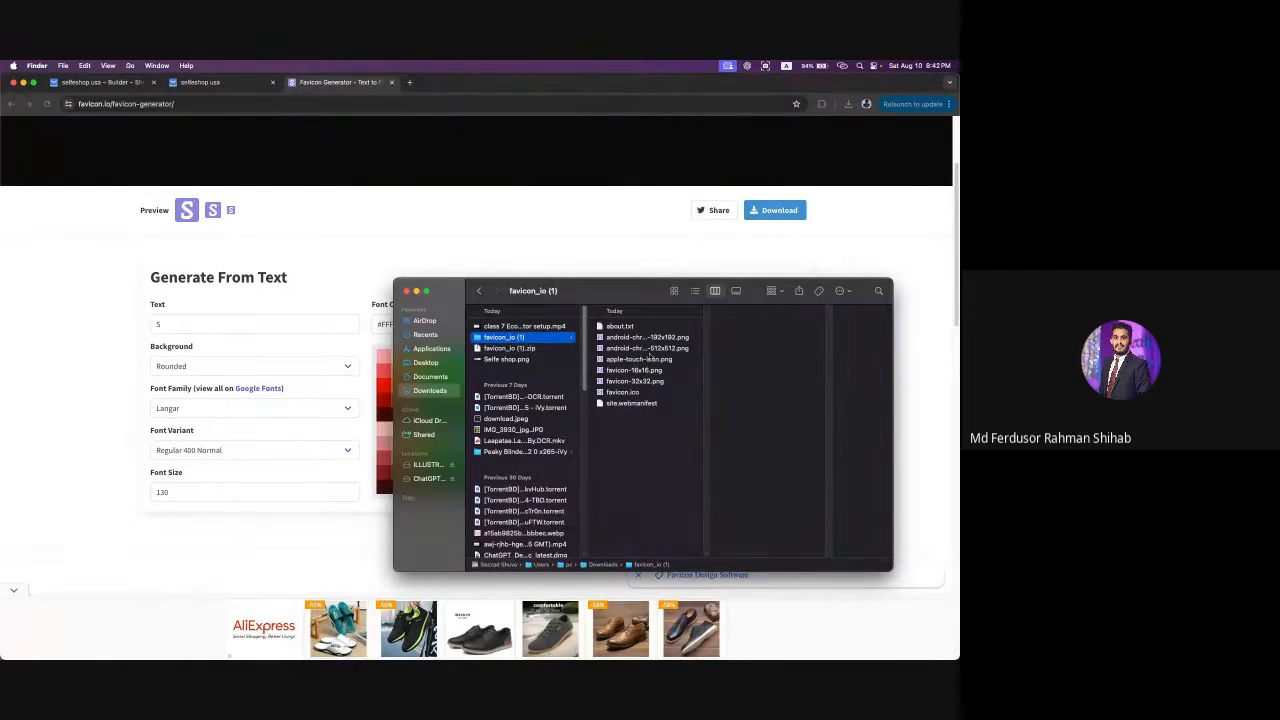
pyautogui.moveTo(679, 302); pyautogui.dragTo(1180, 307)
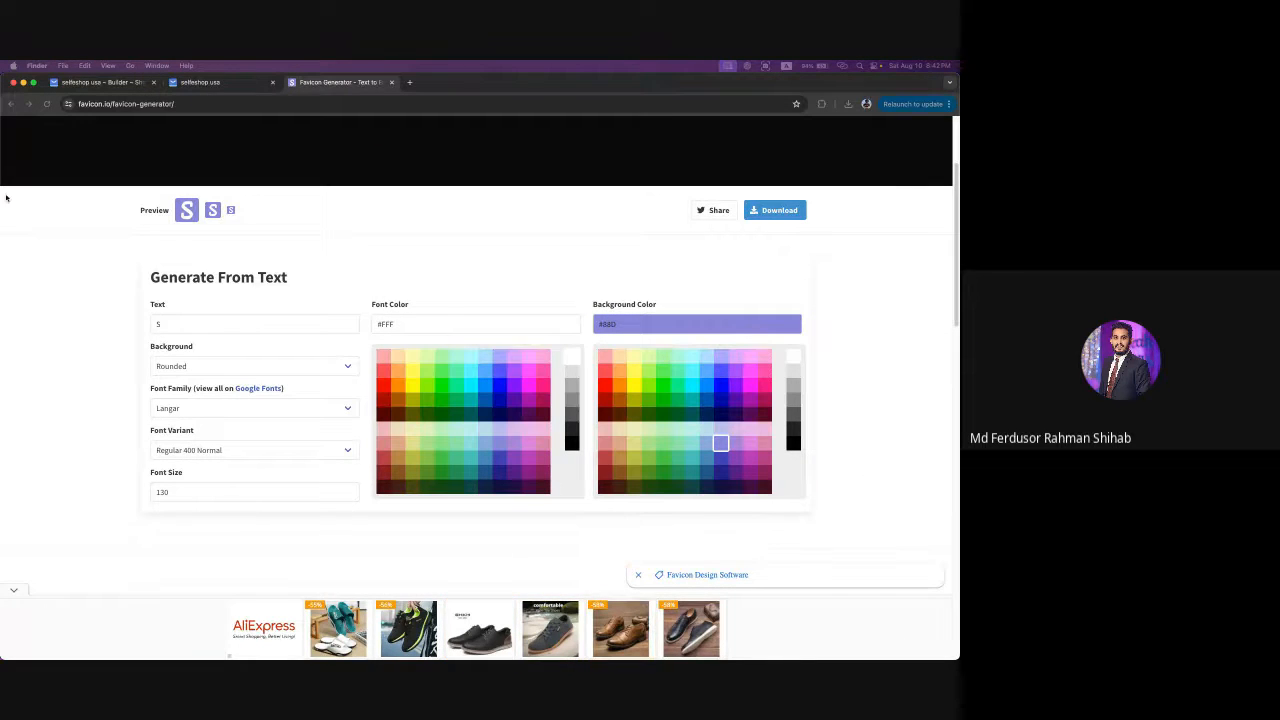
pyautogui.click(102, 84)
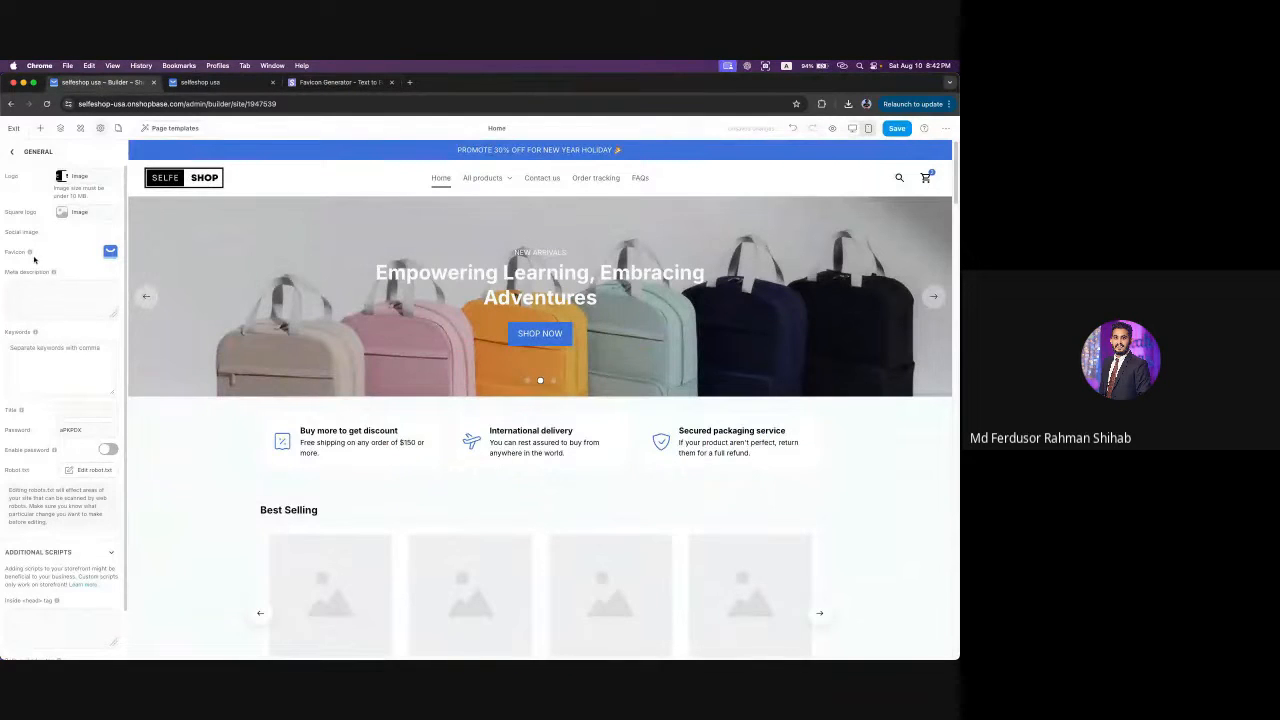
pyautogui.moveTo(27, 255)
pyautogui.click(110, 252)
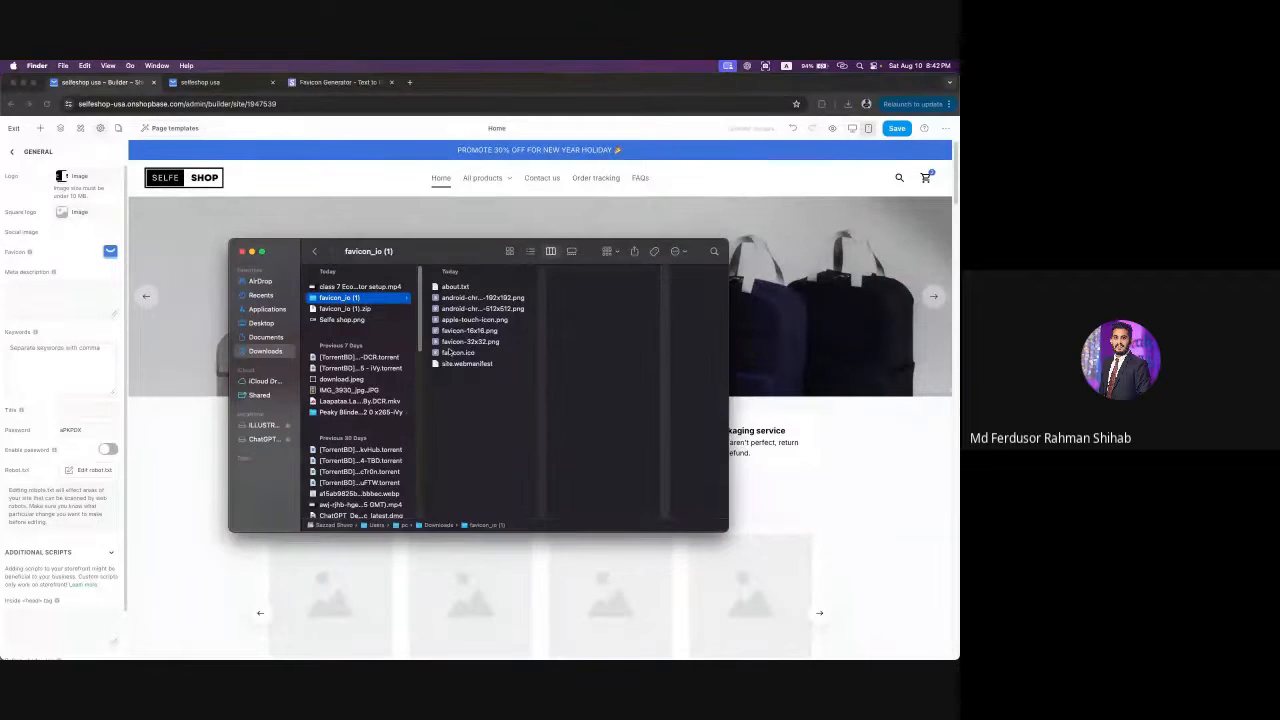
pyautogui.click(472, 344)
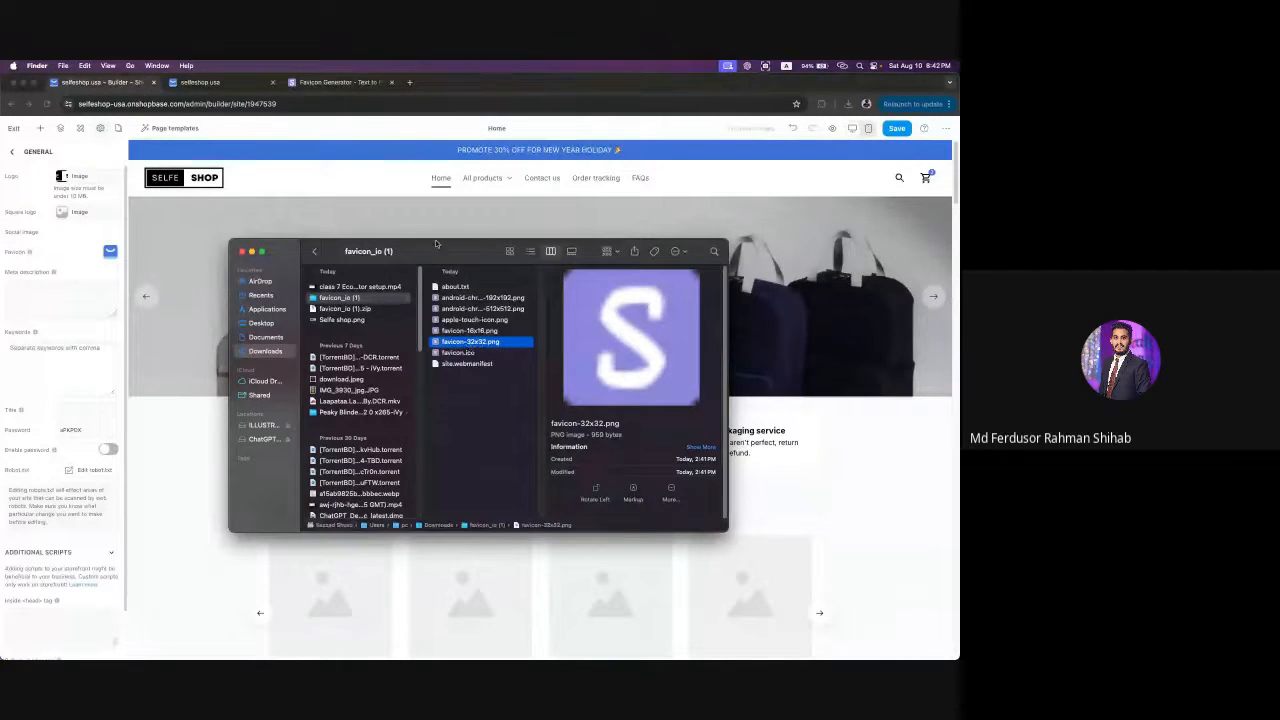
pyautogui.moveTo(433, 251); pyautogui.dragTo(743, 250)
pyautogui.click(124, 272)
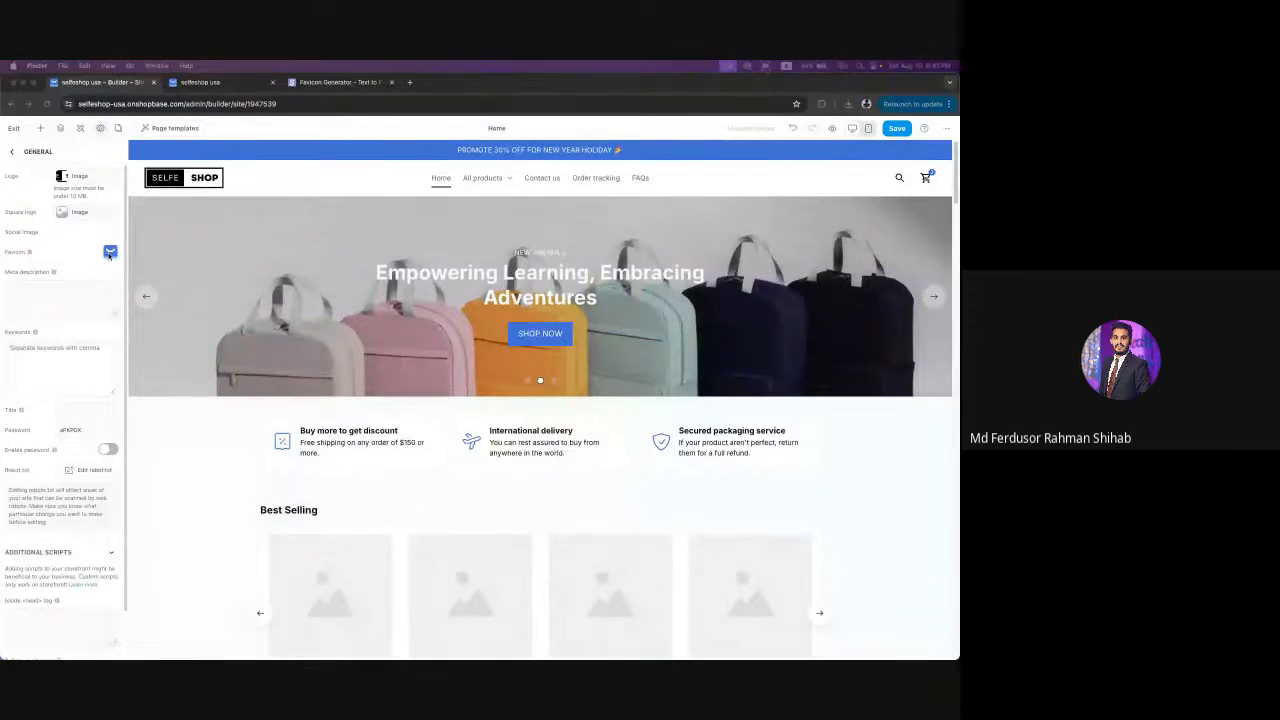
# - Replace the site's favicon with favicon-32x32.png from the favicon_io (1) folder and save the changes
pyautogui.click(110, 252)
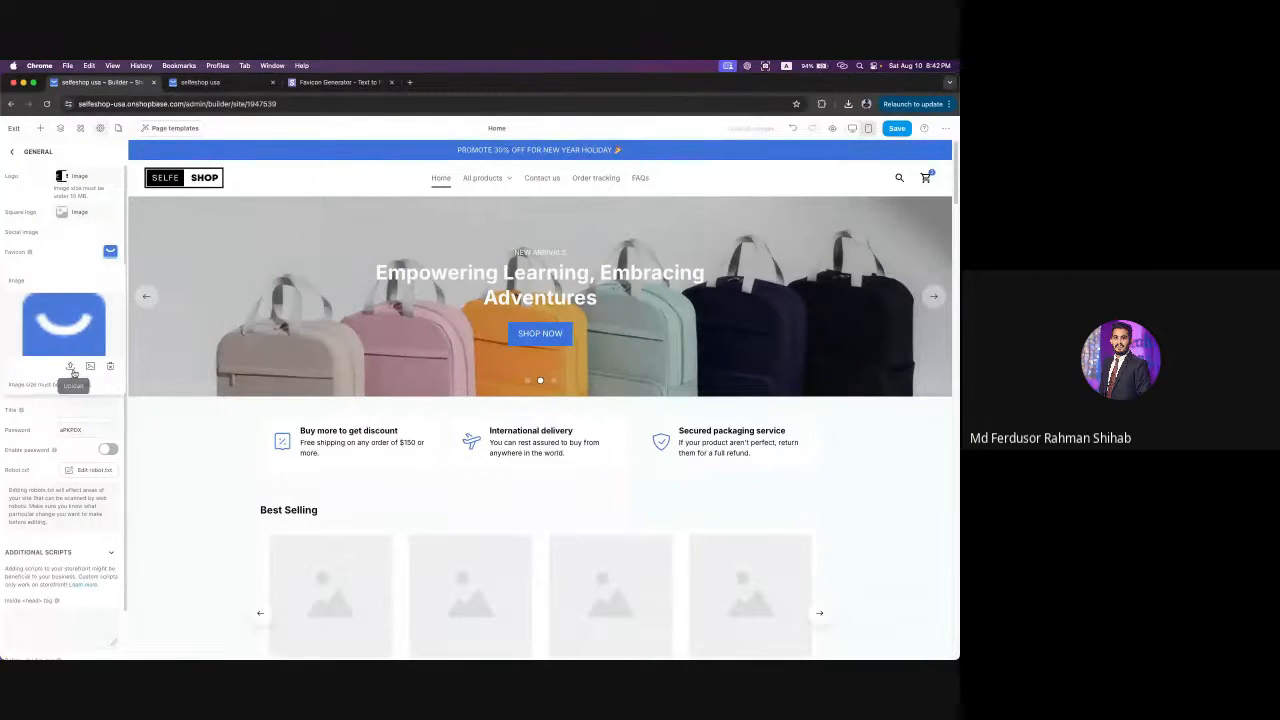
pyautogui.click(71, 368)
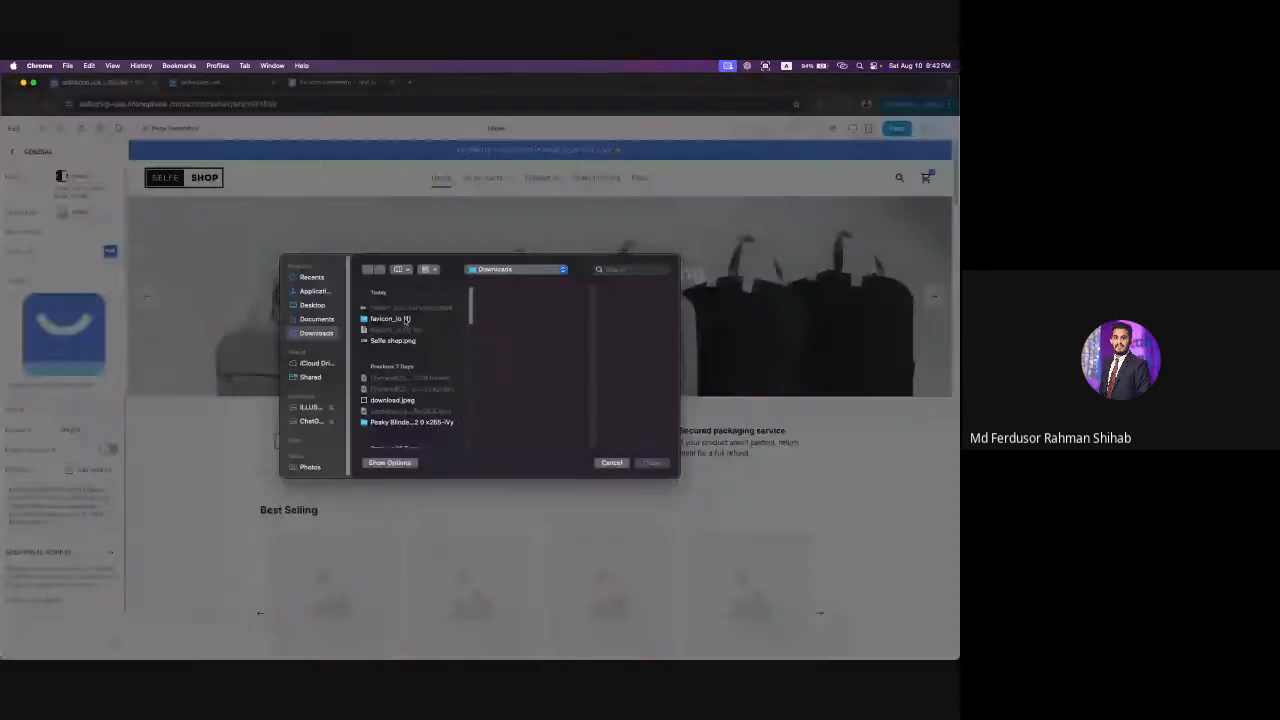
pyautogui.click(405, 319)
pyautogui.click(521, 362)
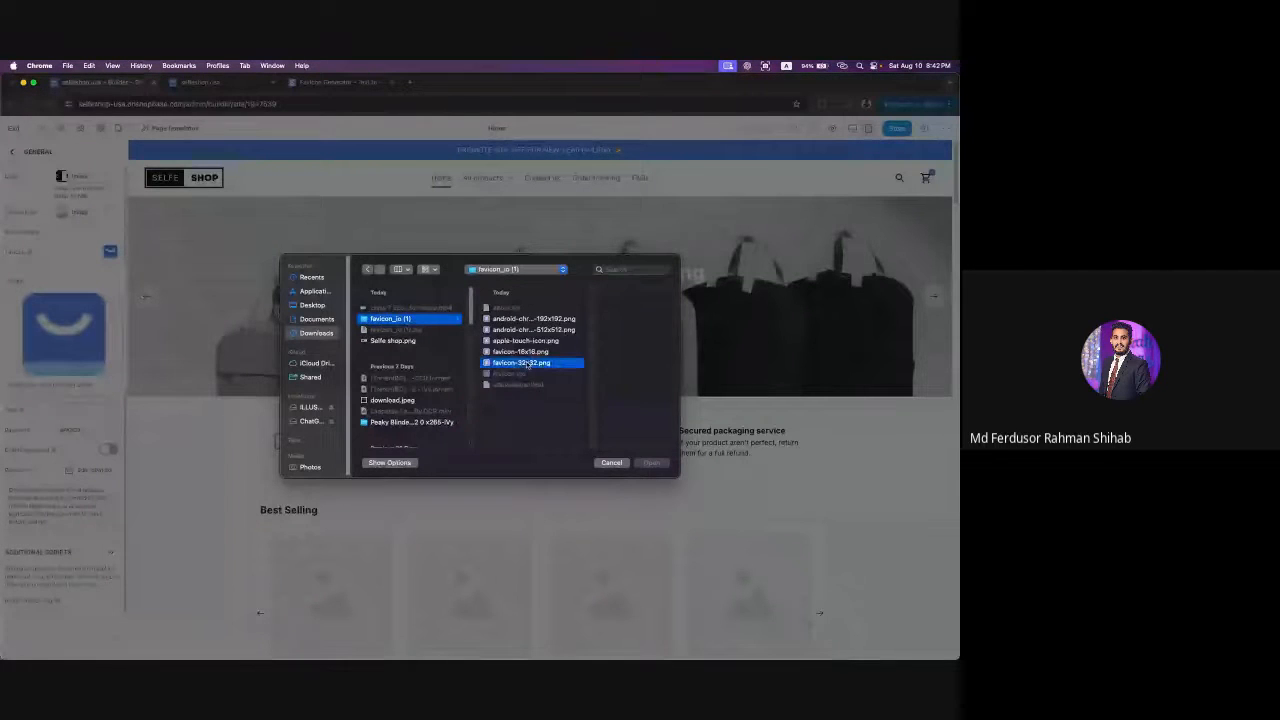
pyautogui.click(652, 463)
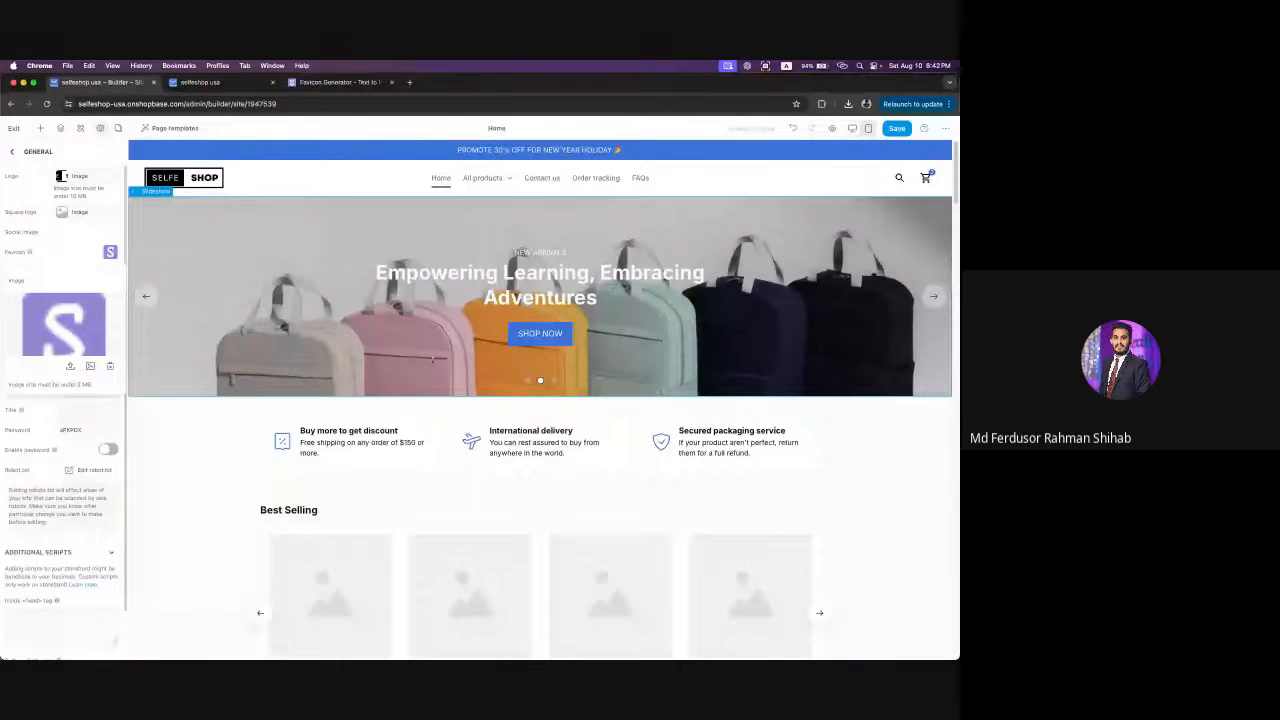
pyautogui.click(900, 129)
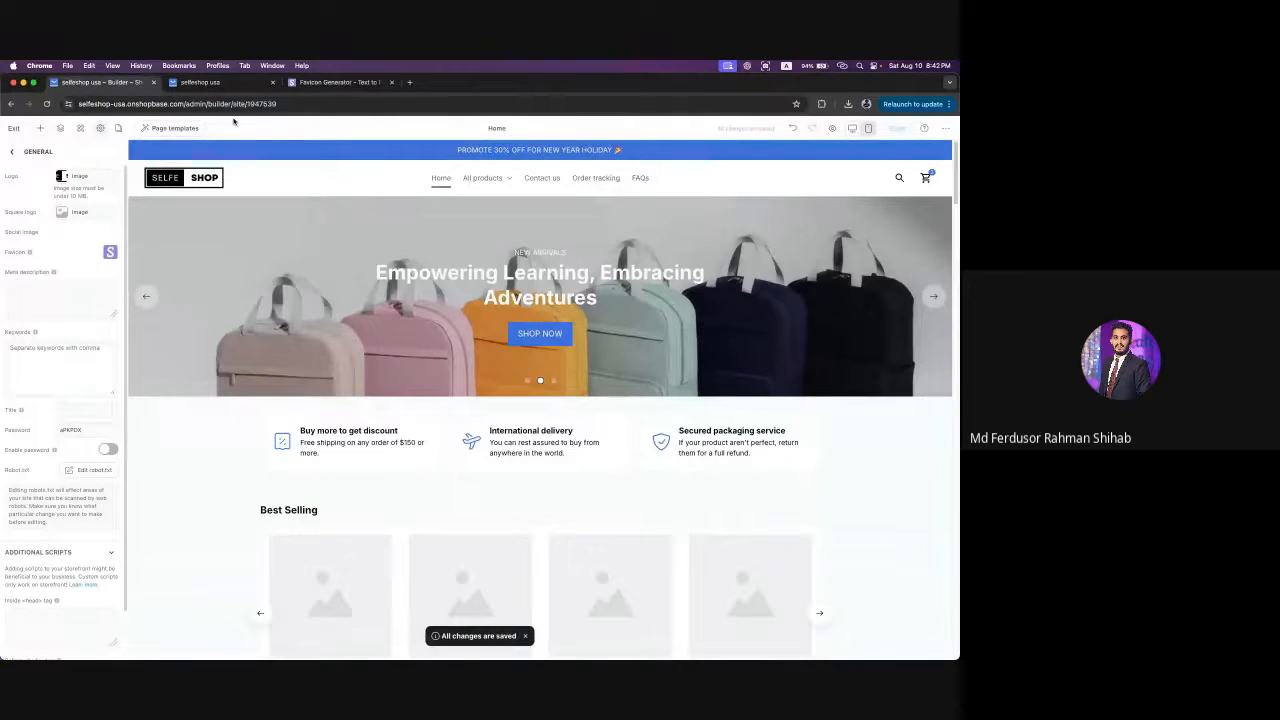
# - Reload the live selfeshop.com storefront and check its favicon against the builder's settings
pyautogui.click(335, 82)
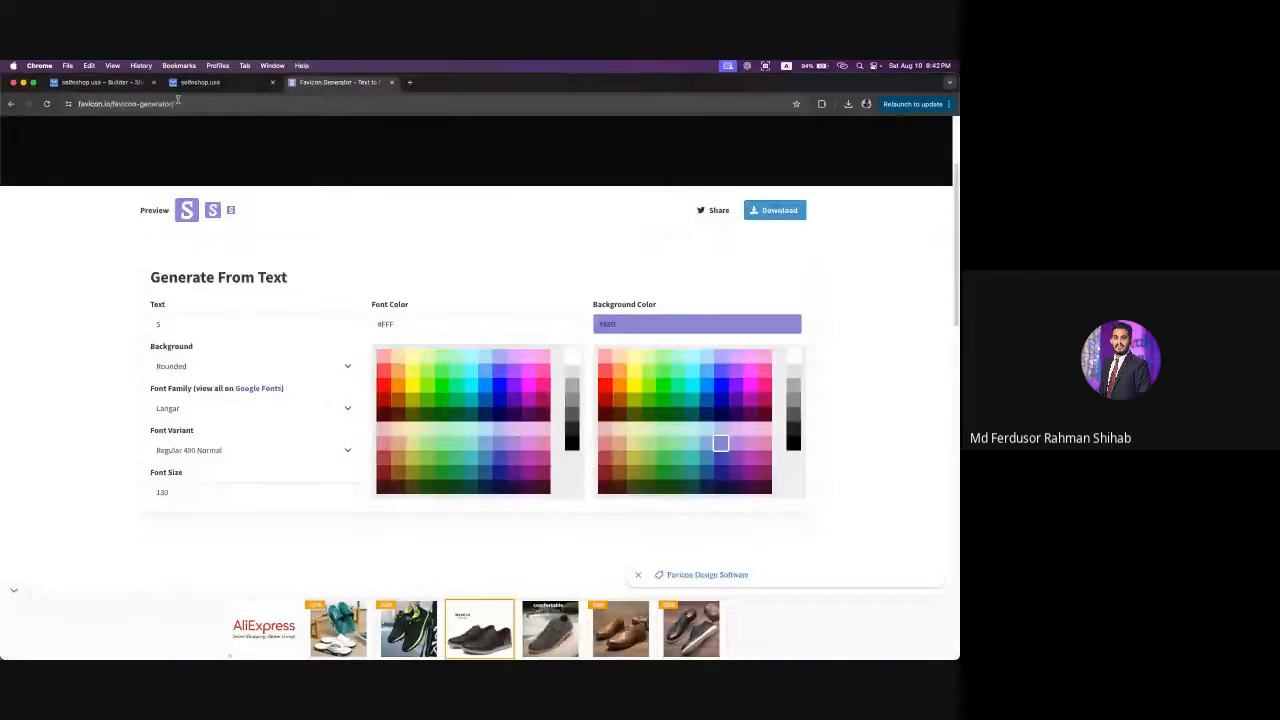
pyautogui.click(190, 83)
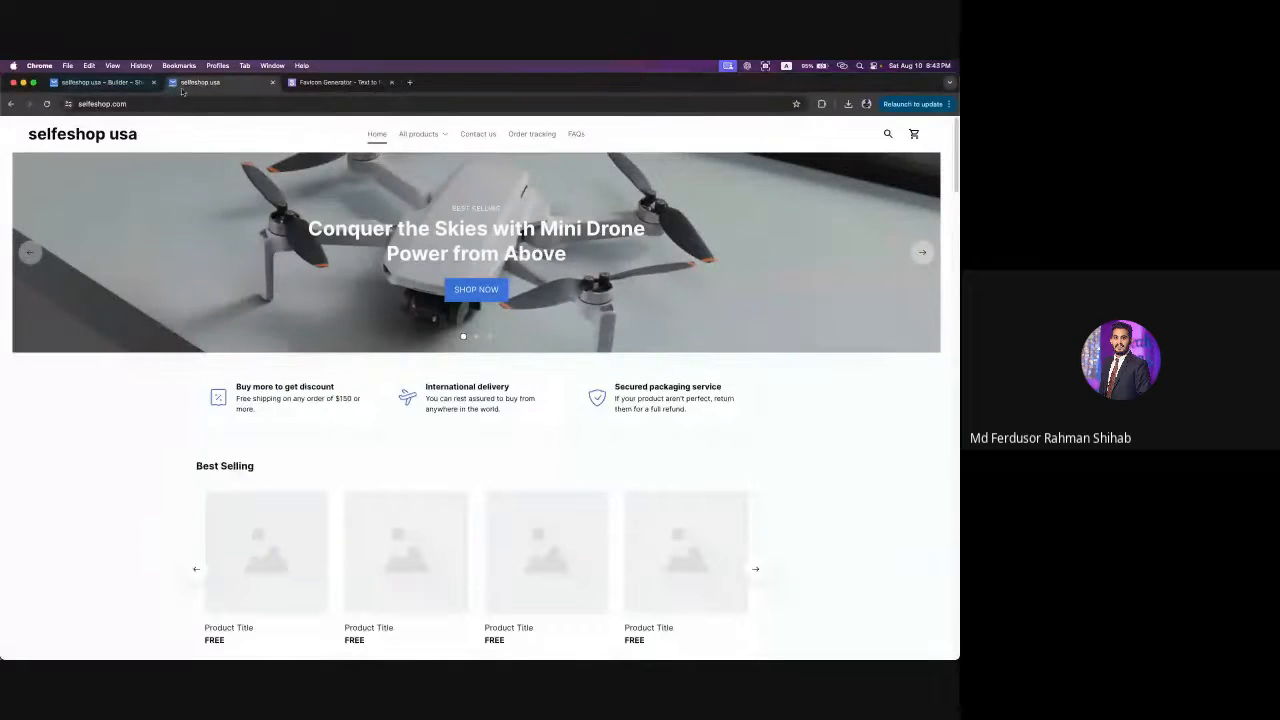
pyautogui.click(46, 104)
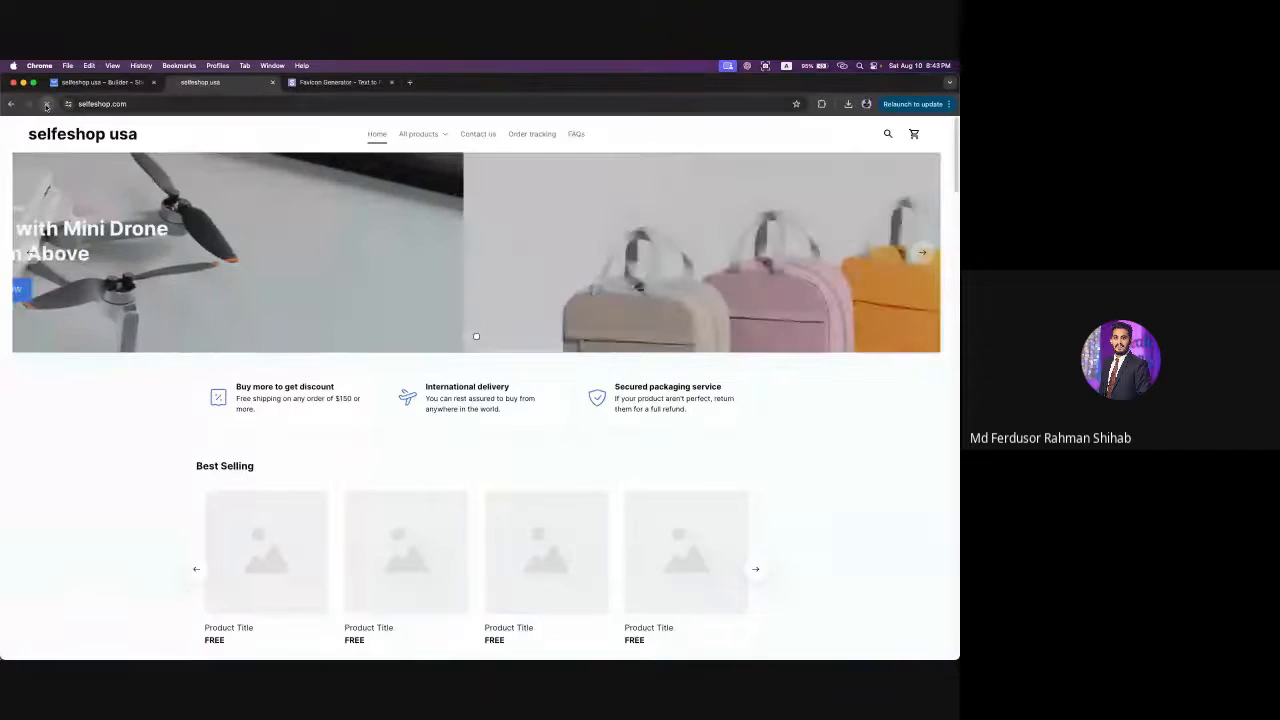
pyautogui.click(46, 104)
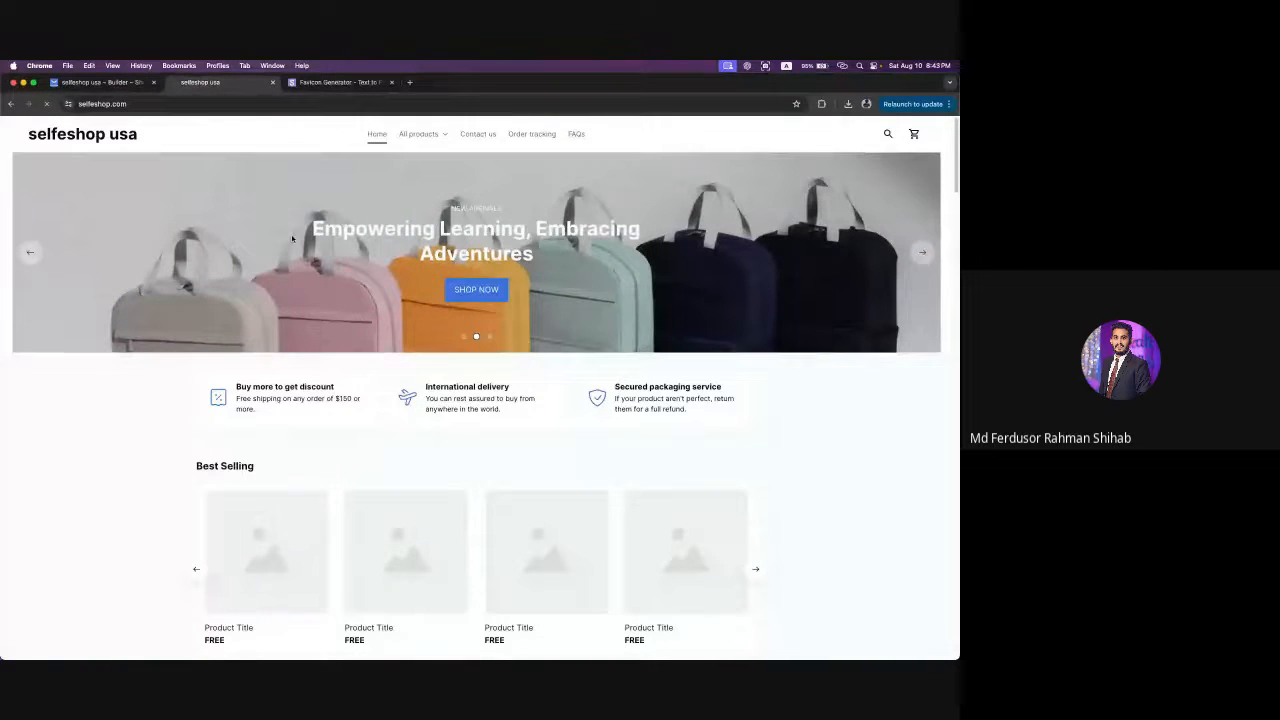
pyautogui.click(100, 82)
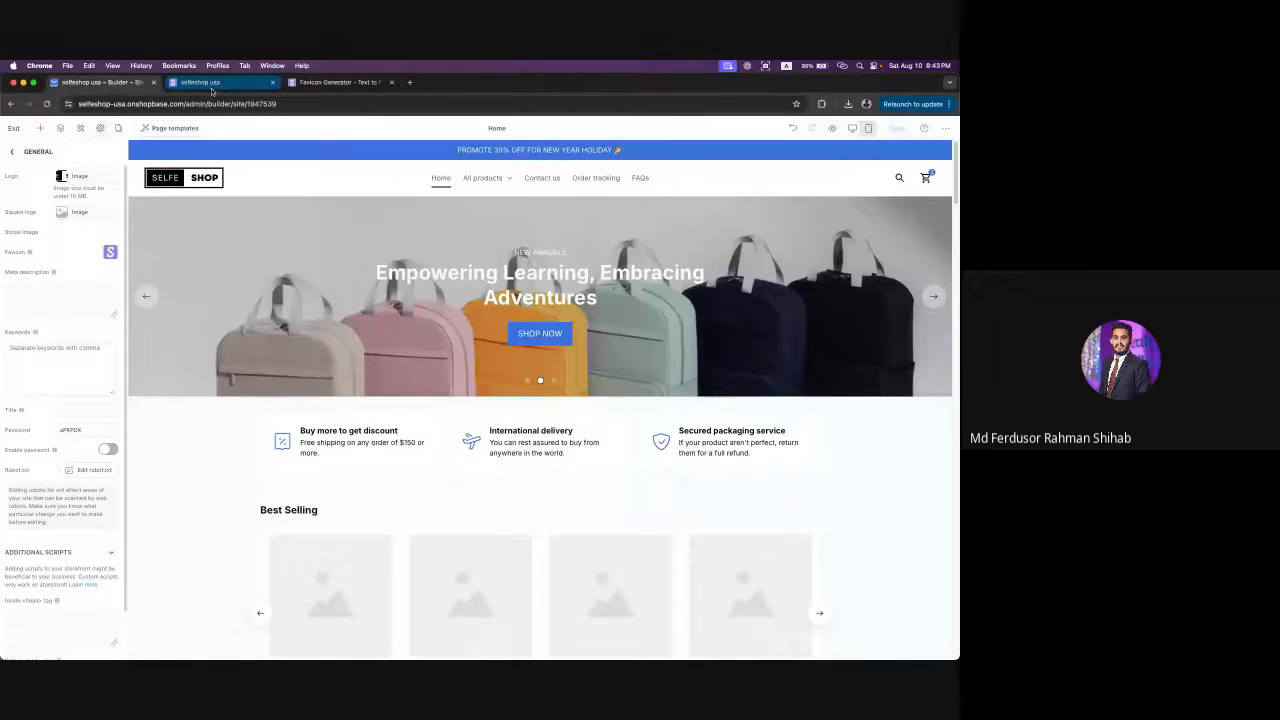
pyautogui.click(172, 84)
pyautogui.click(100, 82)
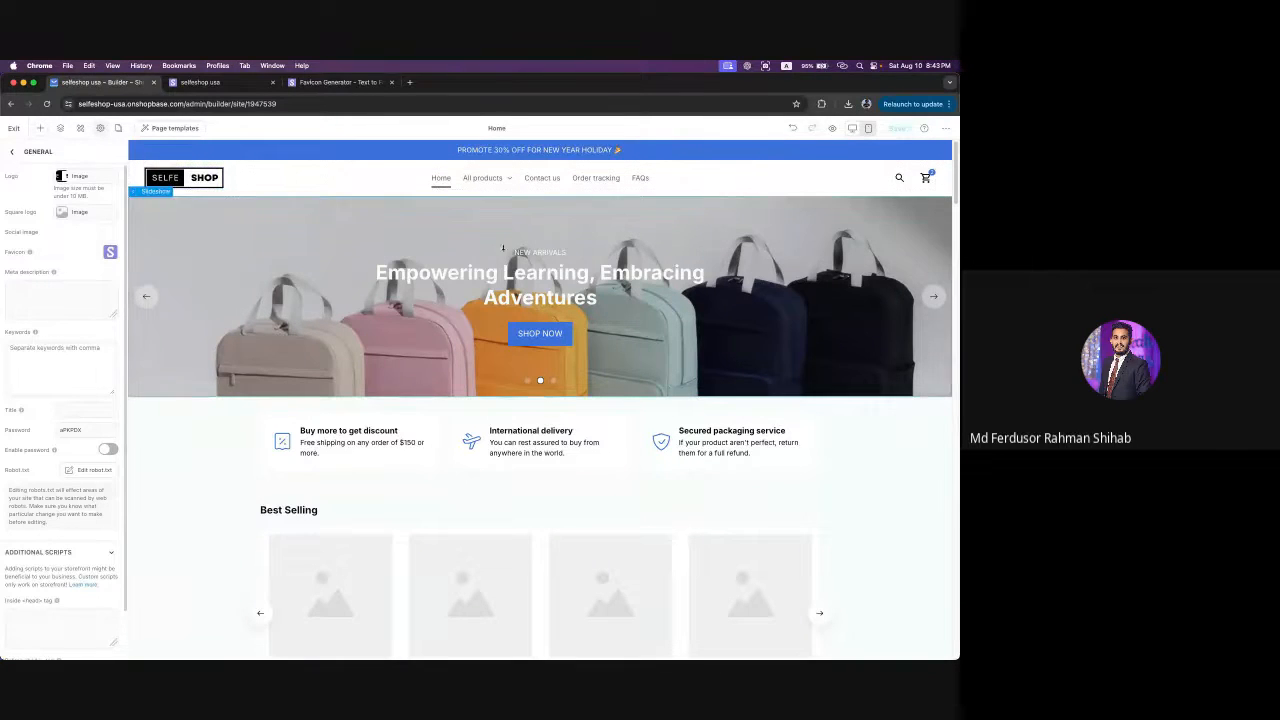
# - Leave the General settings and open the Home page's list of layers
pyautogui.click(38, 152)
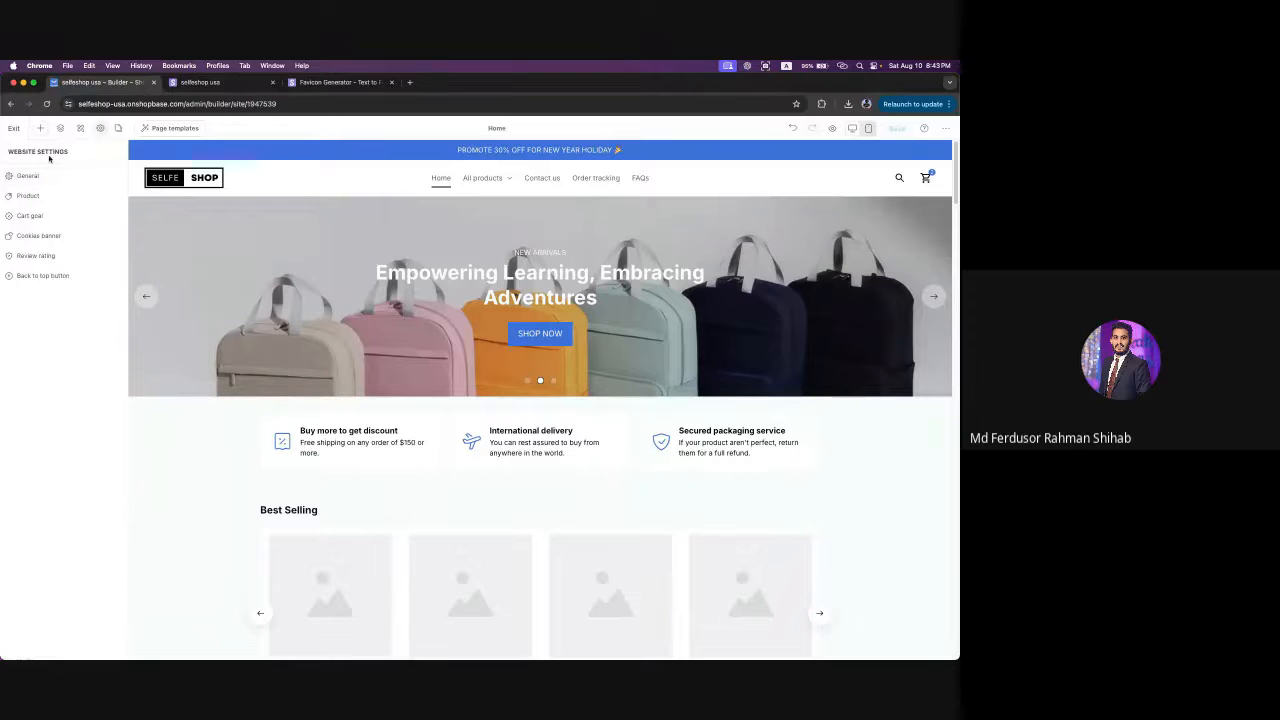
pyautogui.click(60, 128)
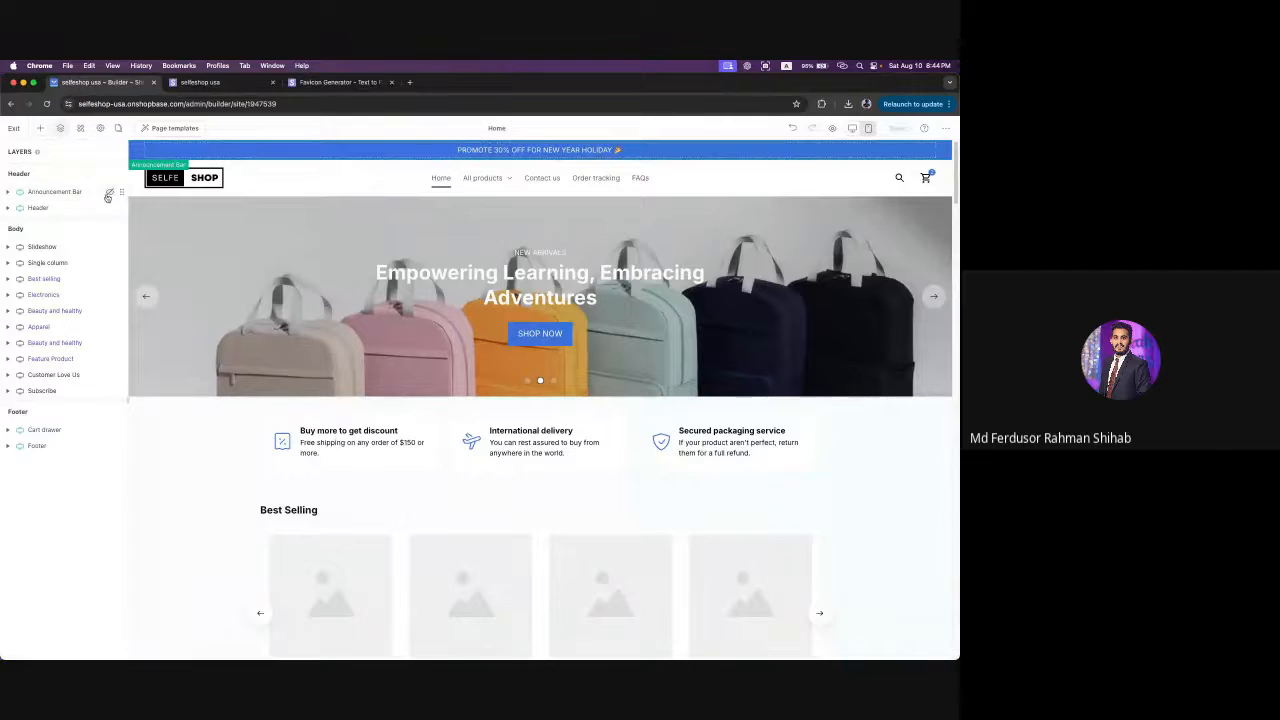
# - Hide the Announcement Bar section in the header and show it again
pyautogui.click(109, 193)
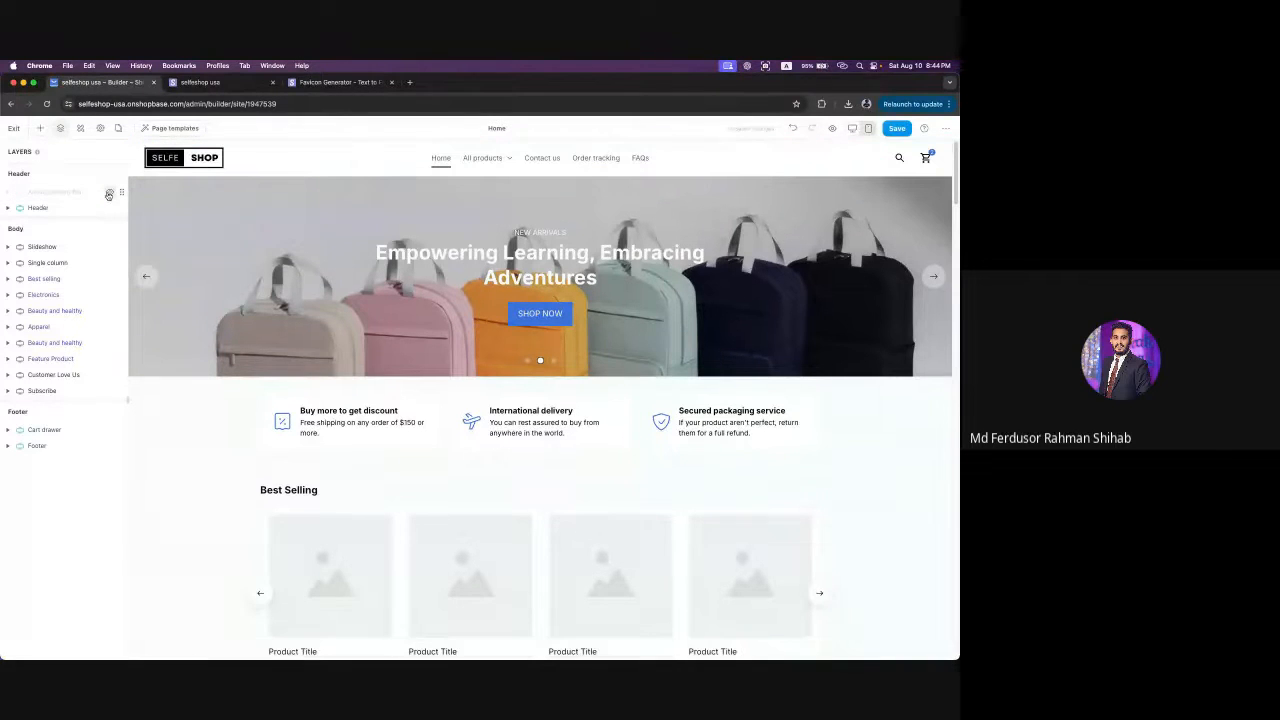
pyautogui.click(109, 193)
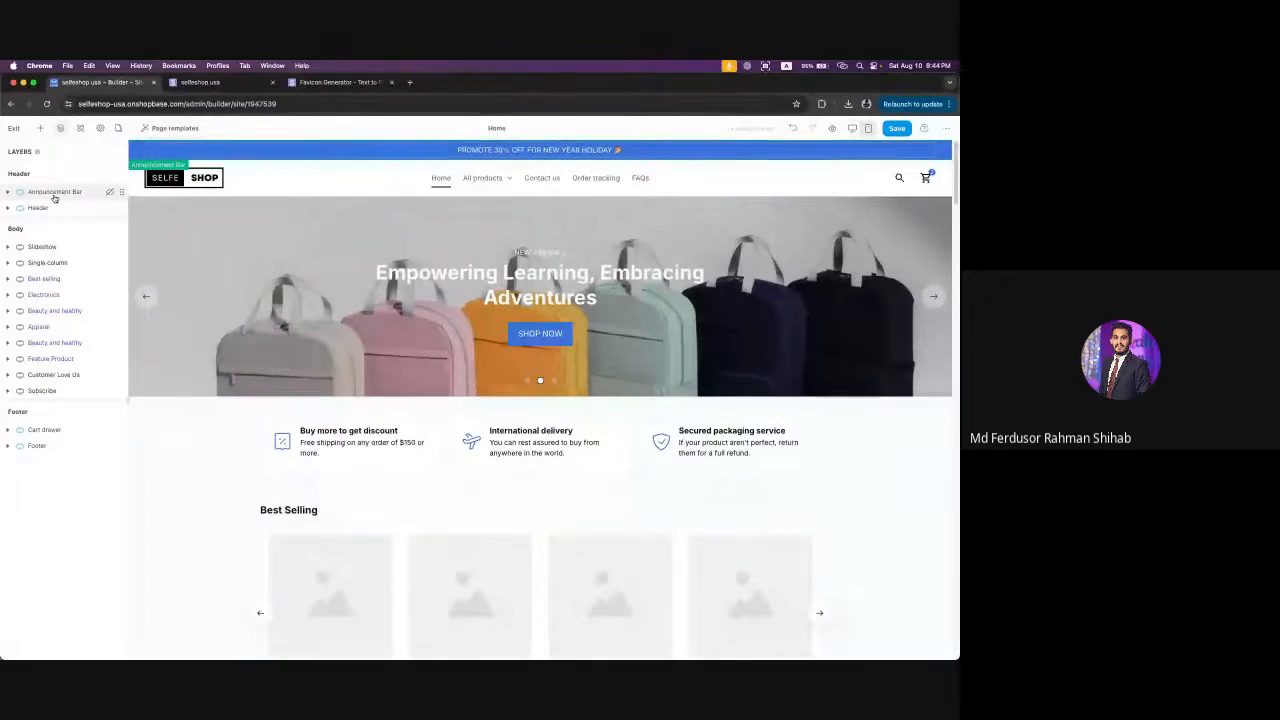
pyautogui.click(709, 254)
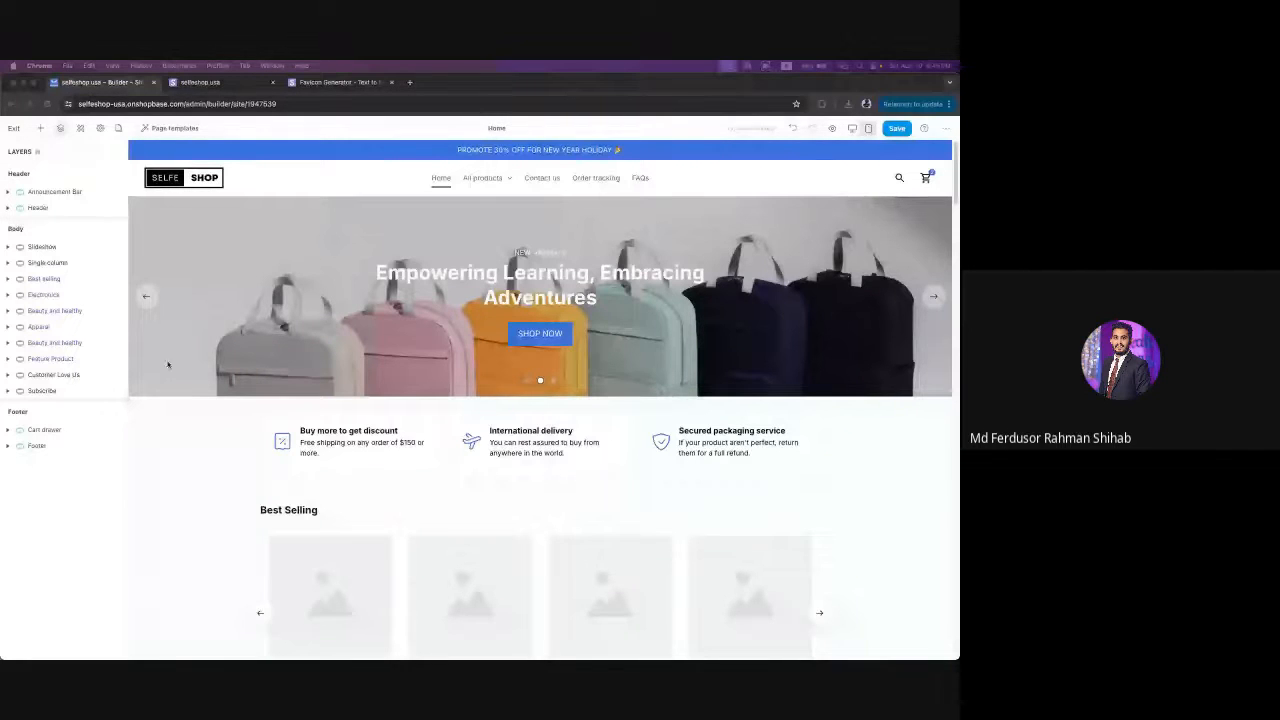
pyautogui.click(3, 193)
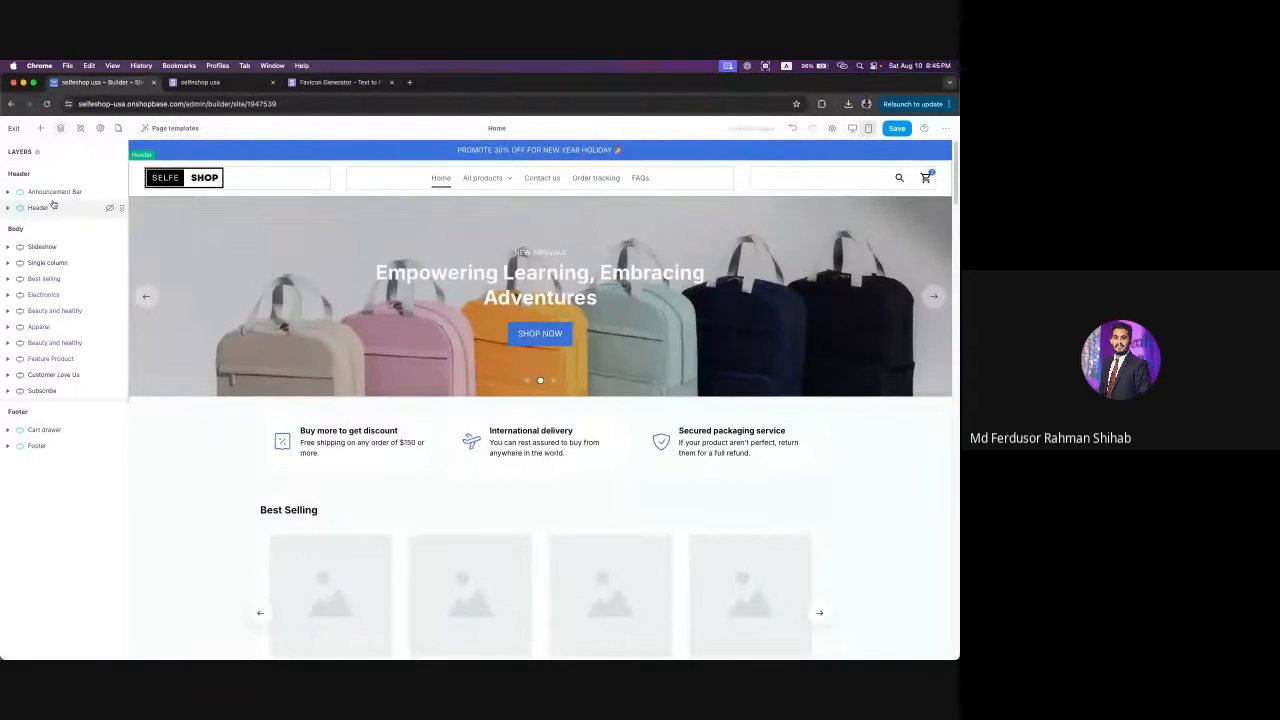
# - Open the Announcement Bar section's settings and examine its section name and its design options
pyautogui.click(54, 192)
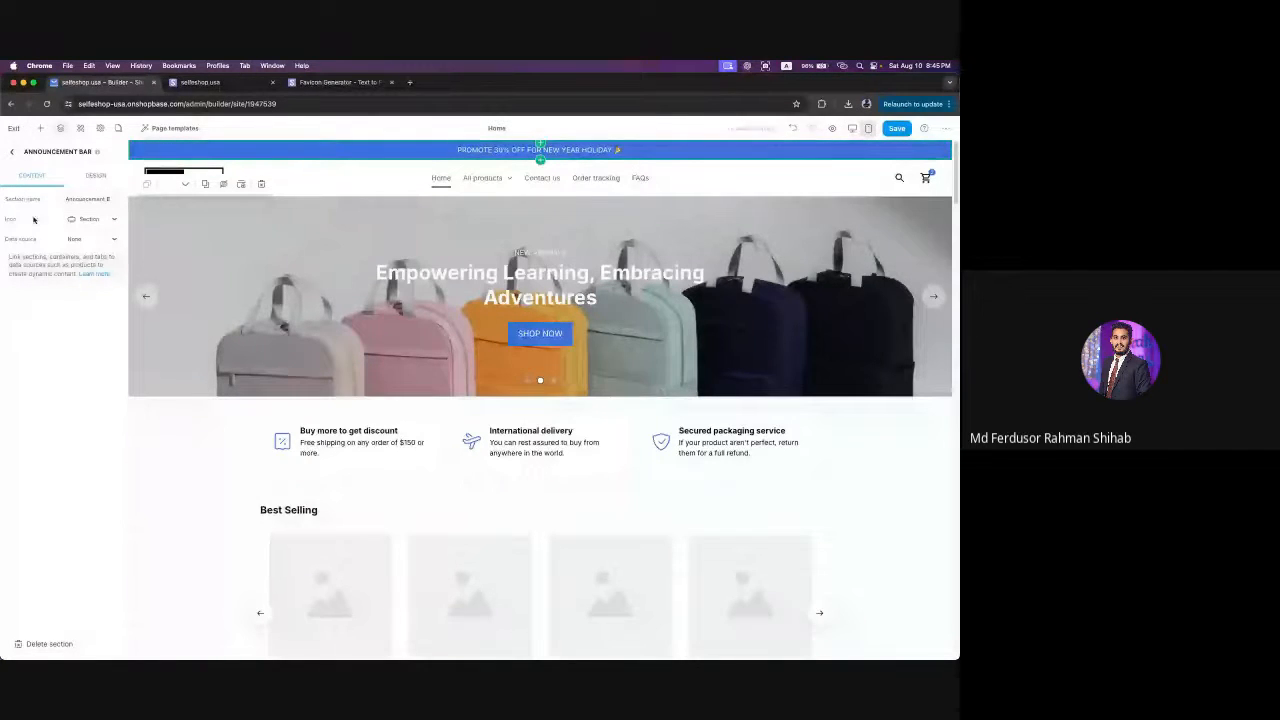
pyautogui.click(76, 199)
pyautogui.tripleClick(76, 199)
pyautogui.click(12, 153)
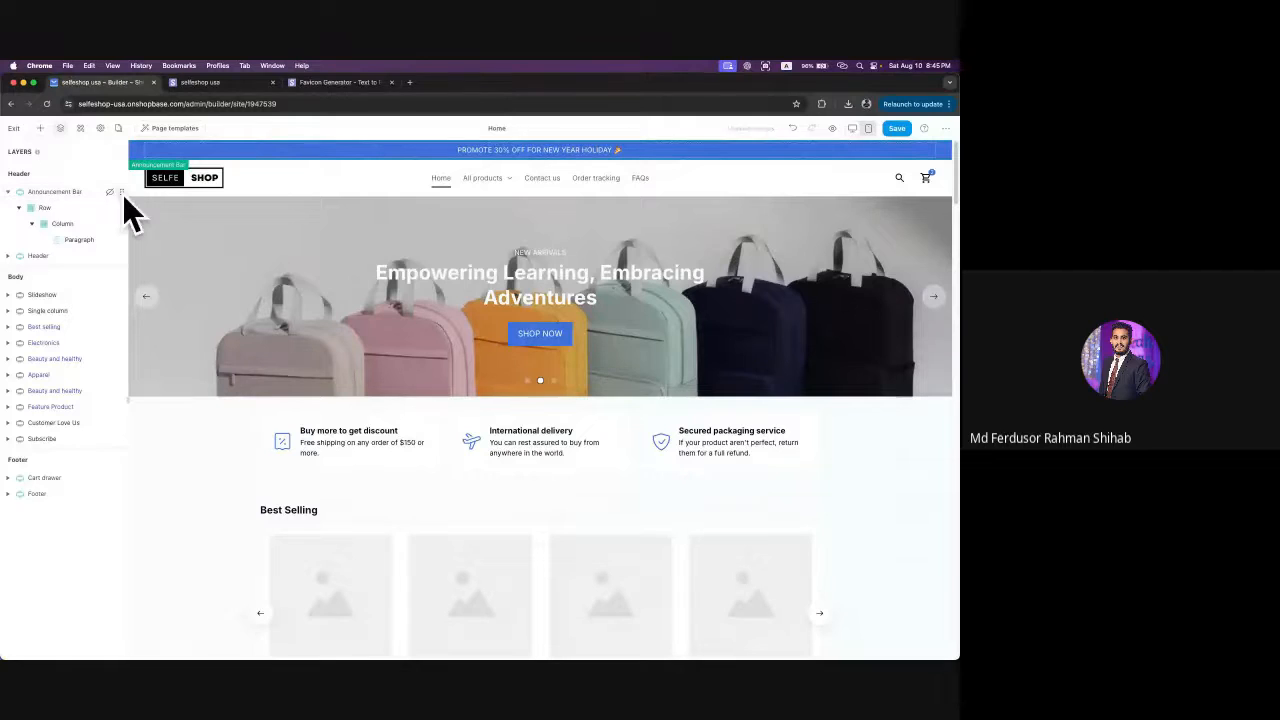
pyautogui.click(77, 193)
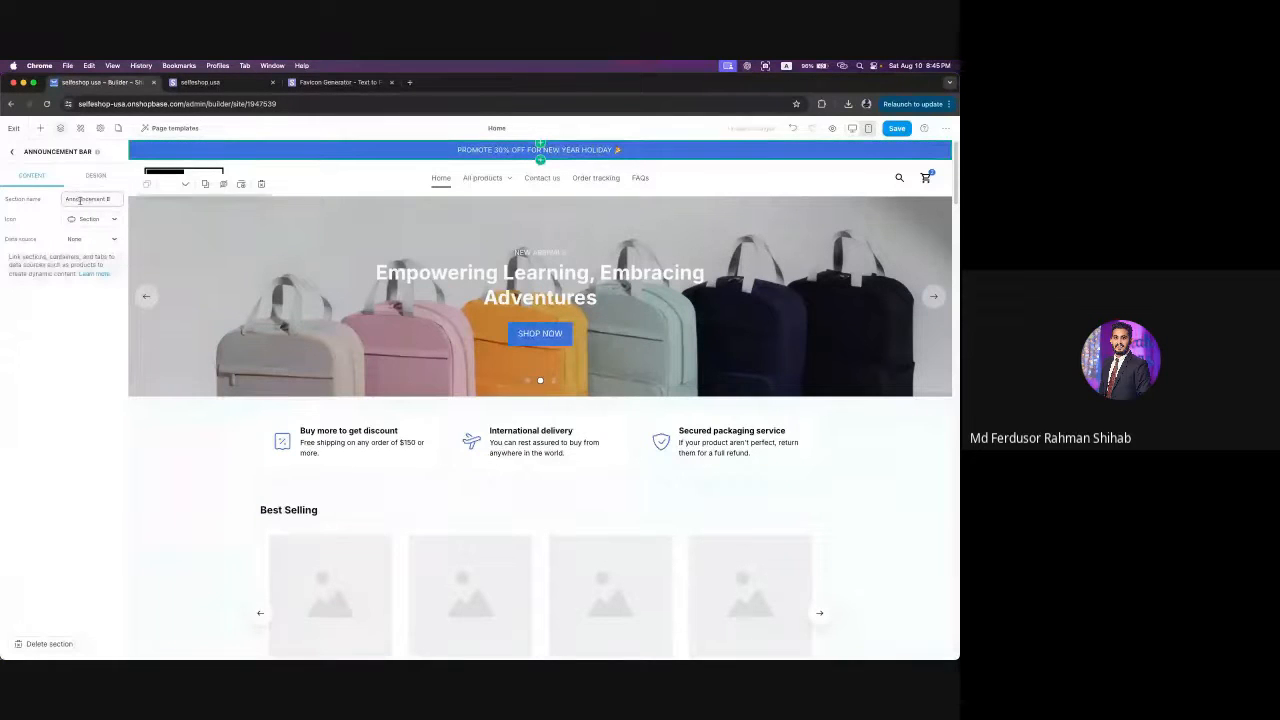
pyautogui.moveTo(72, 199); pyautogui.dragTo(108, 199)
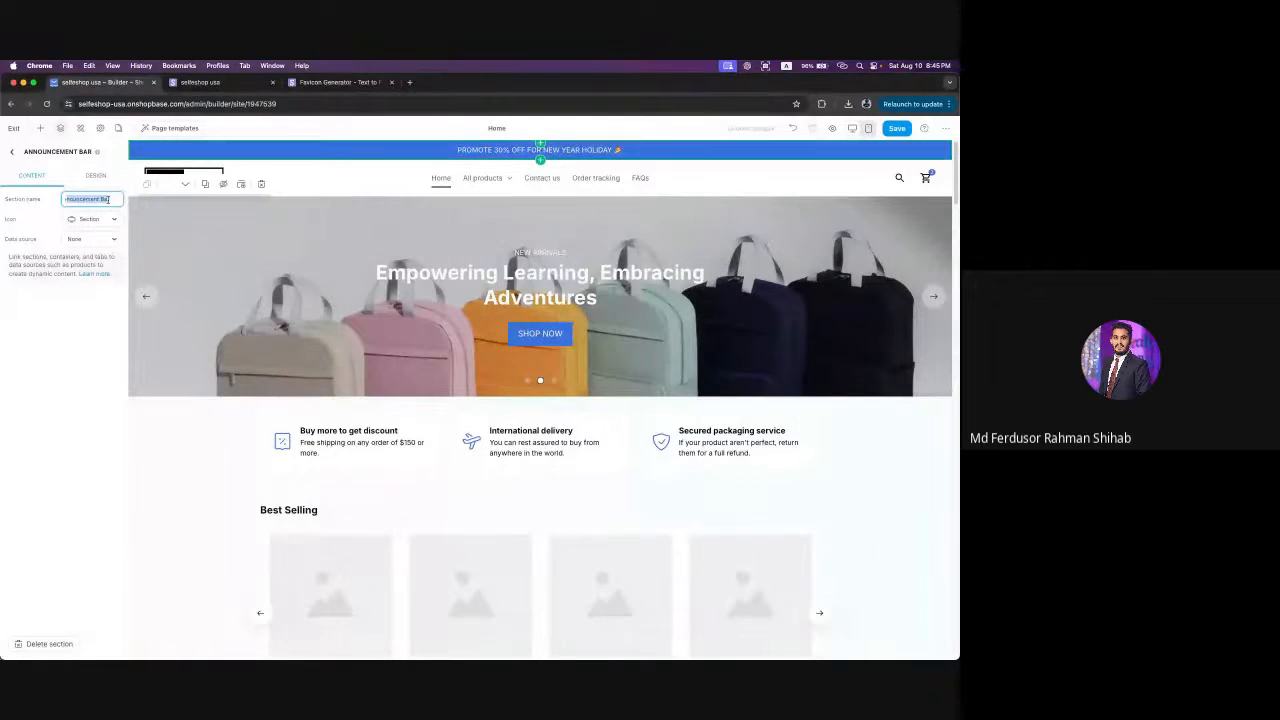
pyautogui.click(110, 200)
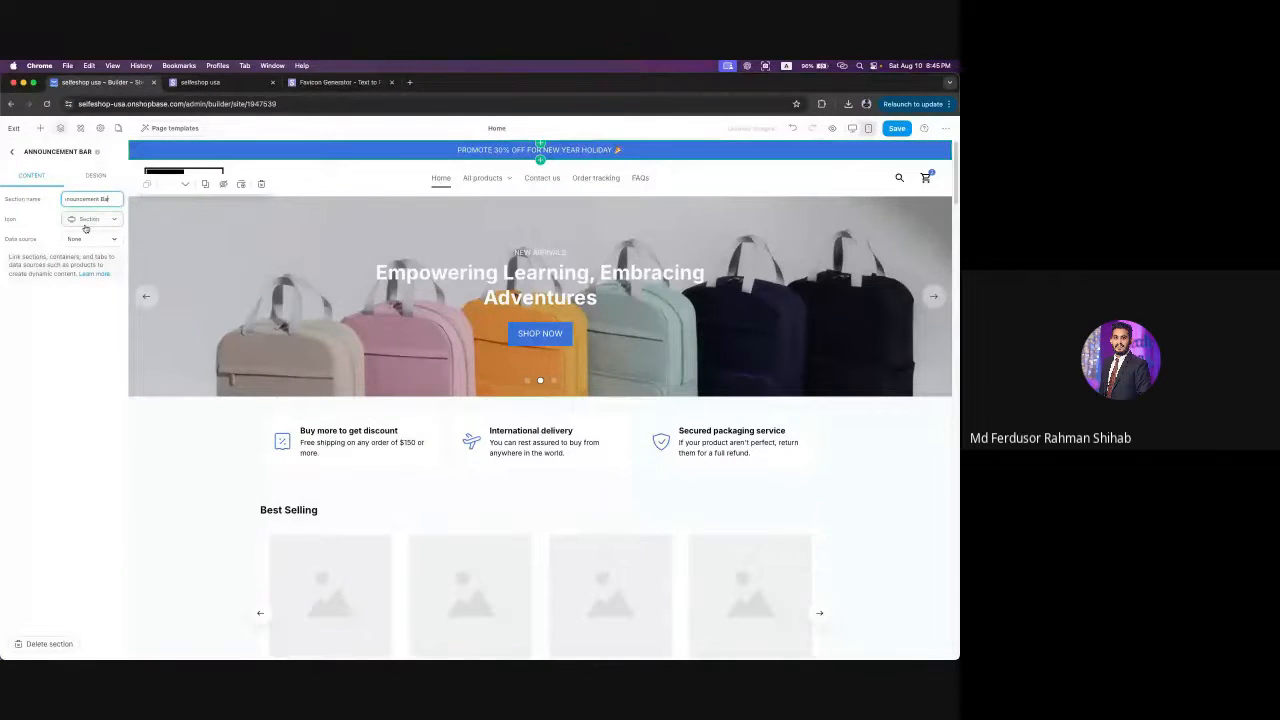
pyautogui.click(96, 177)
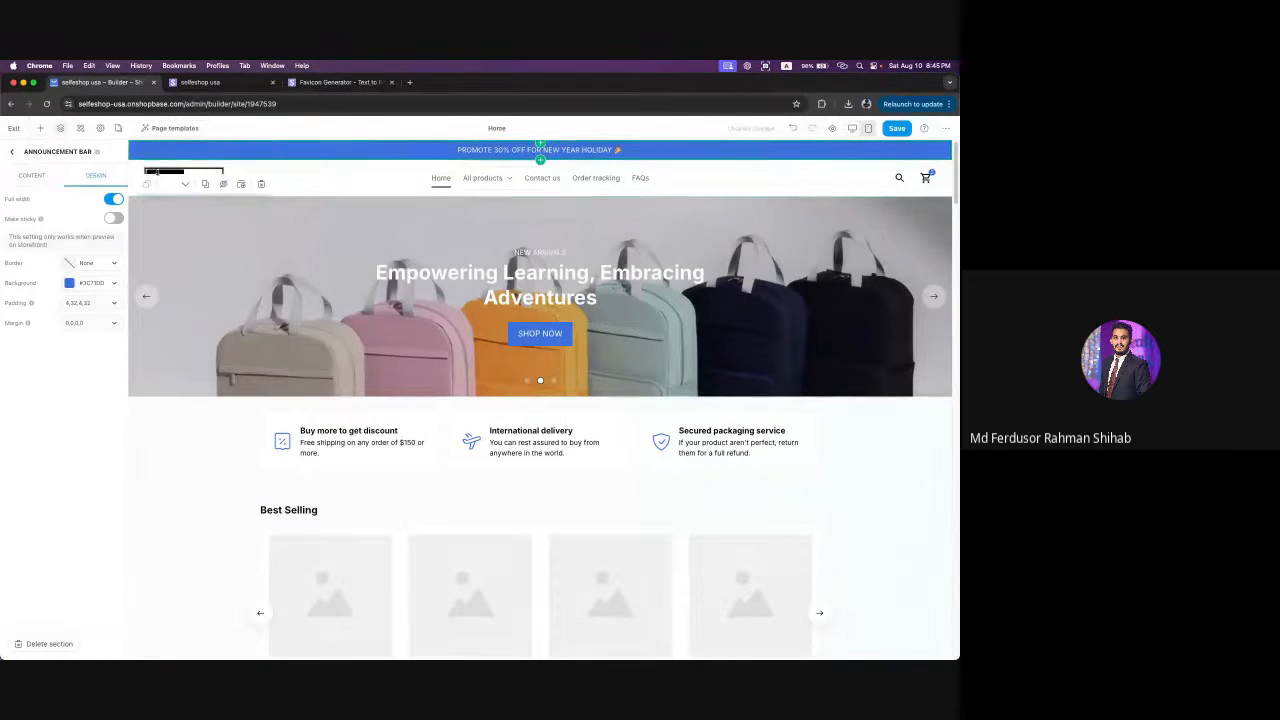
# - Switch to the live selfeshop.com storefront and close the Favicon Generator page
pyautogui.press('super+3')
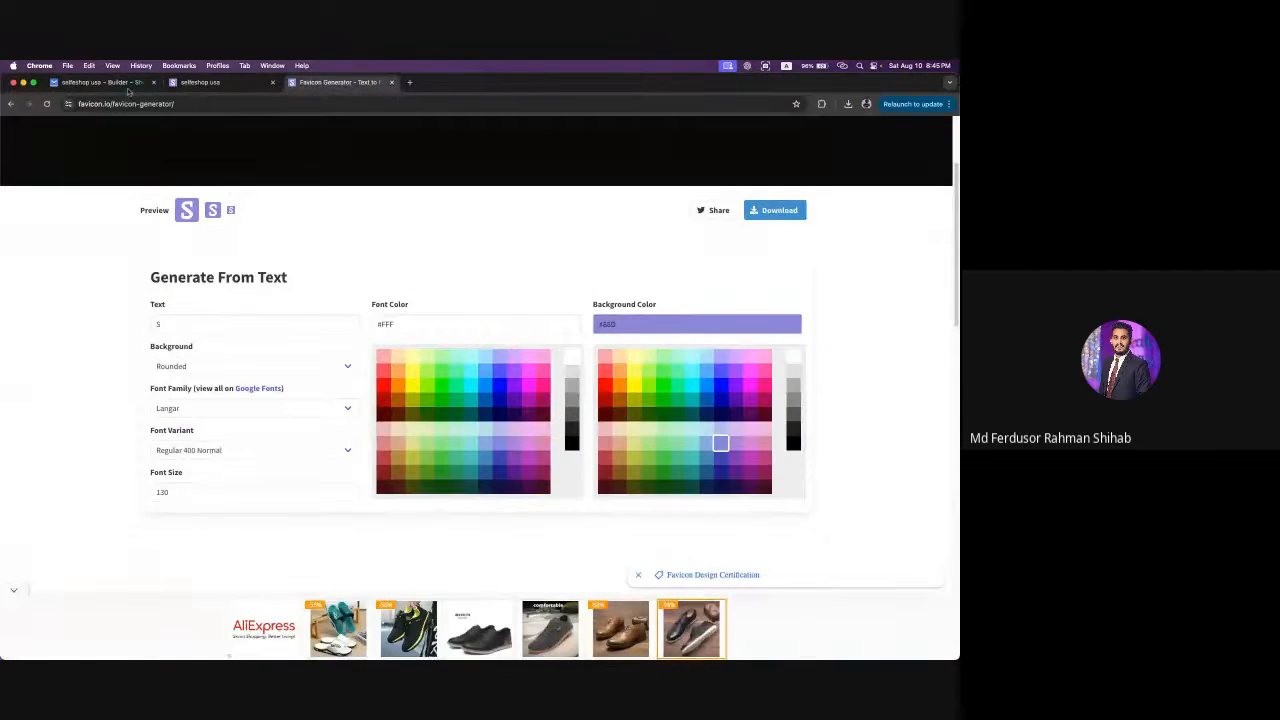
pyautogui.click(202, 83)
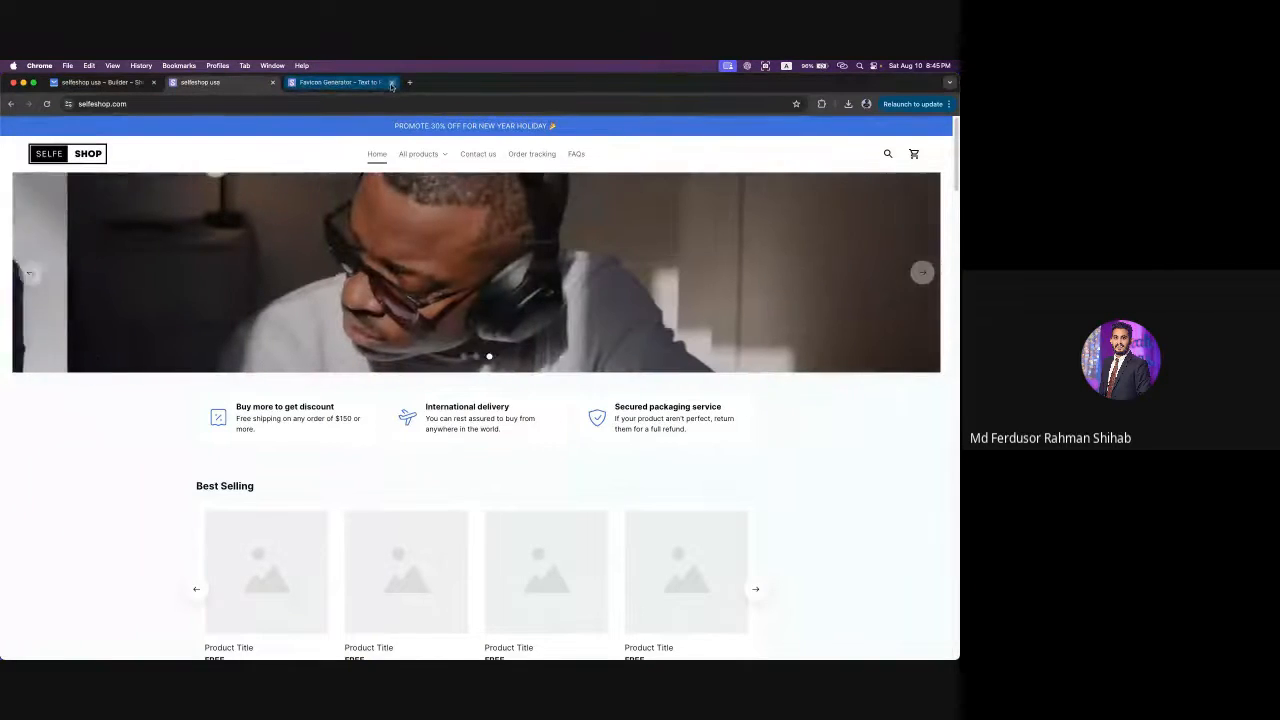
pyautogui.click(391, 82)
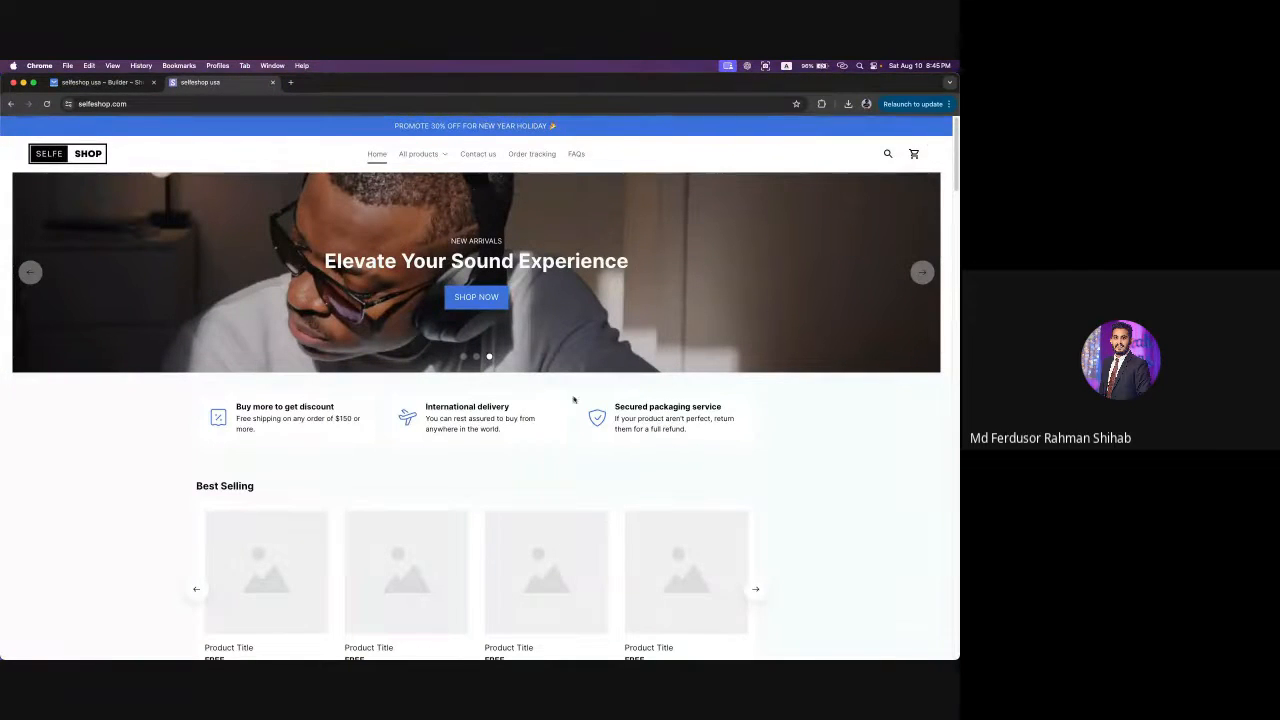
# - Look over the storefront's home page down to the product sections and highlight the Best Selling heading
pyautogui.scroll(-1, 151, 389)
pyautogui.scroll(1, 131, 417)
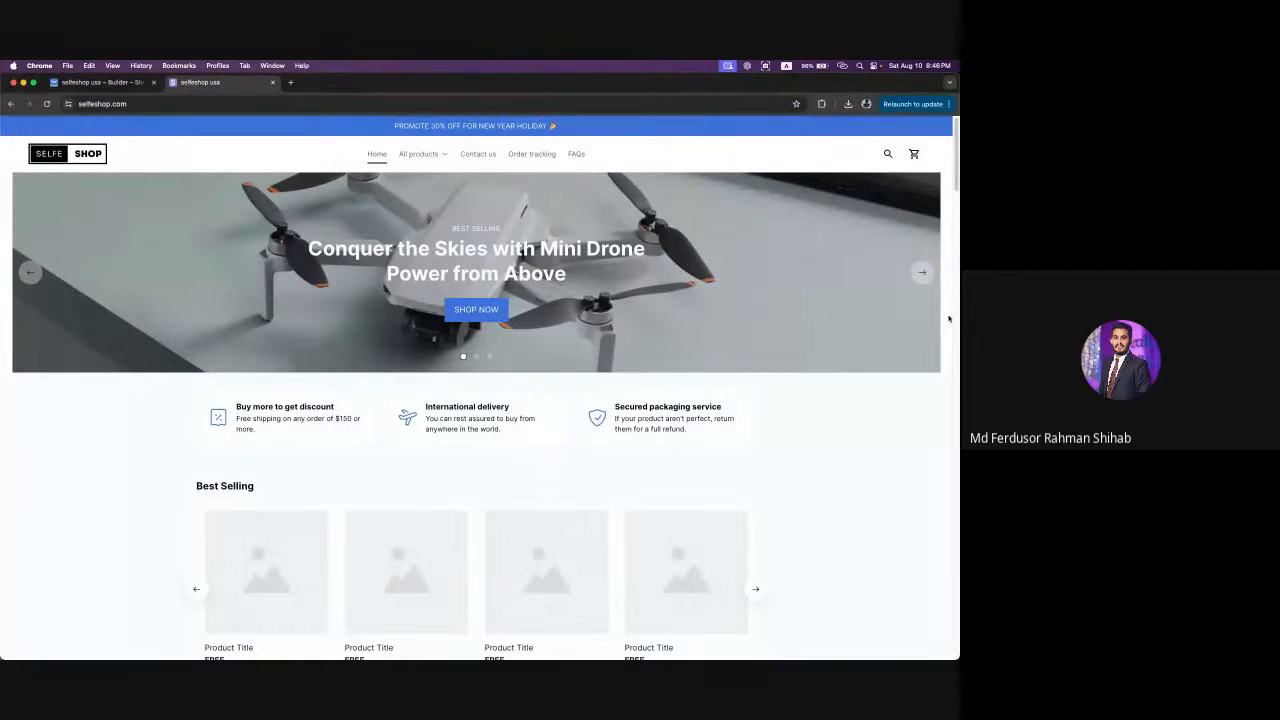
pyautogui.scroll(-5, 739, 475)
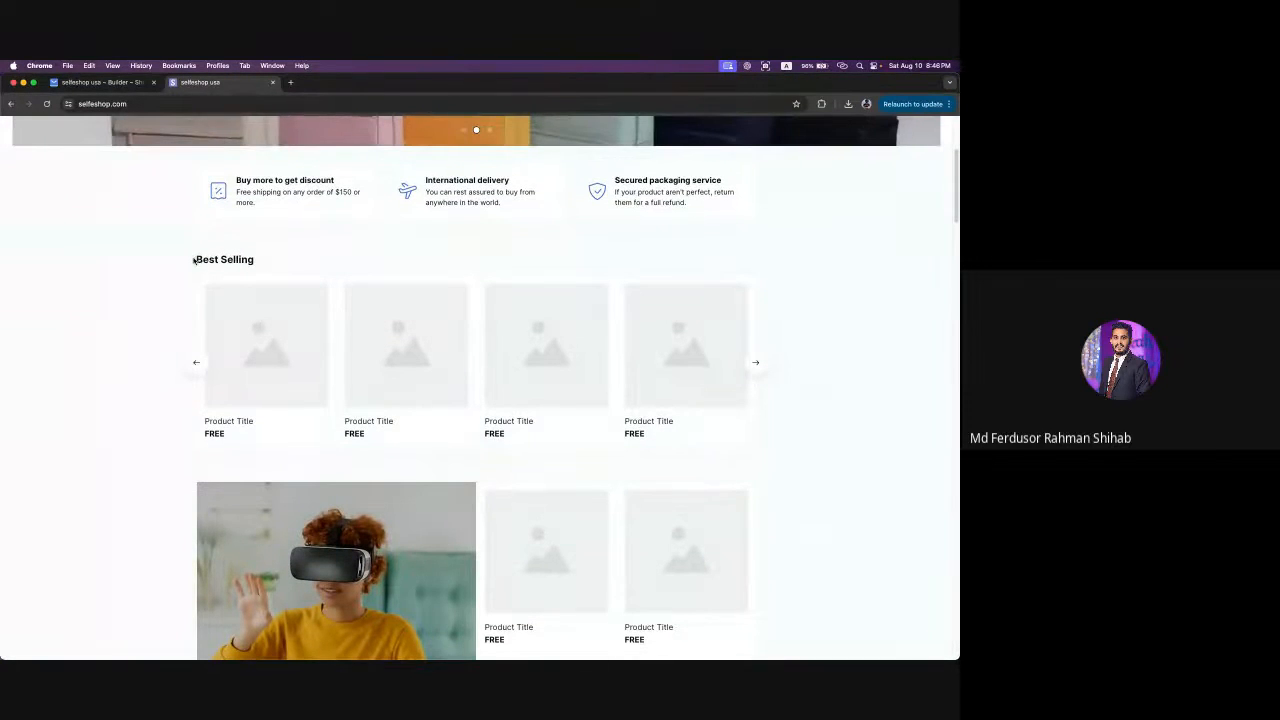
pyautogui.moveTo(192, 258); pyautogui.dragTo(250, 281)
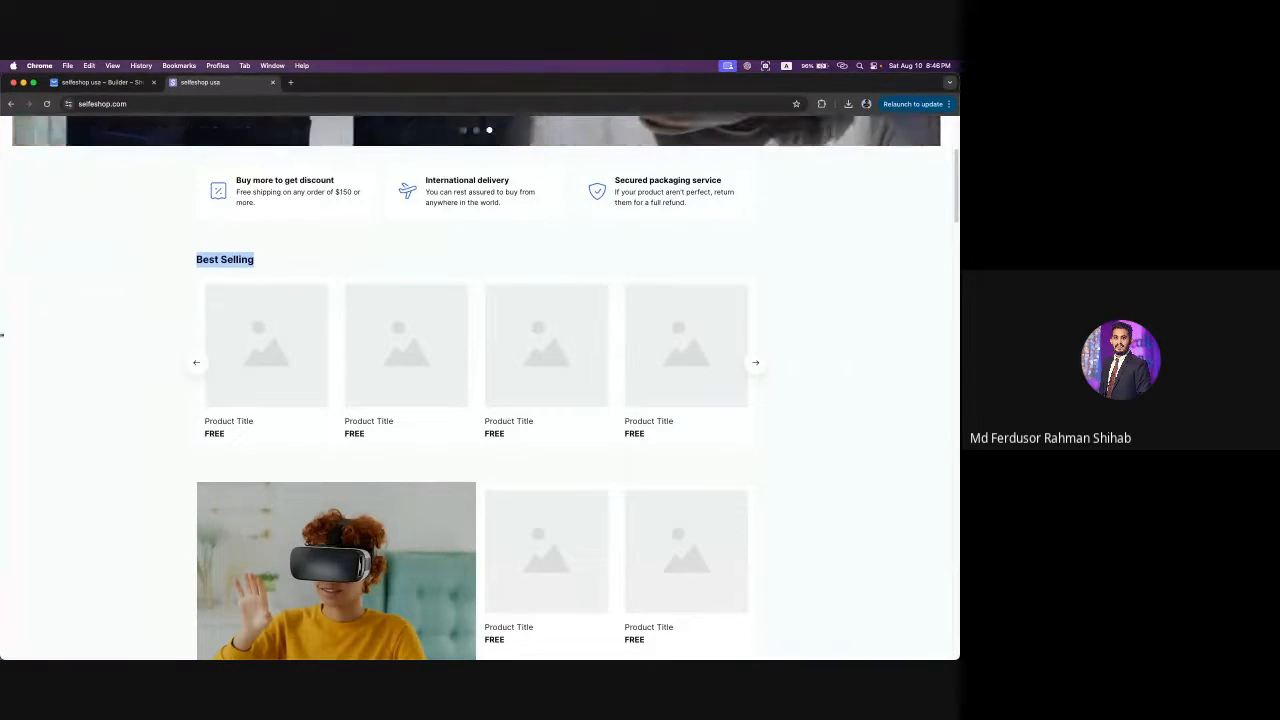
# - Return to the builder, turn on Make sticky for the Announcement Bar section and save the page
pyautogui.moveTo(271, 350)
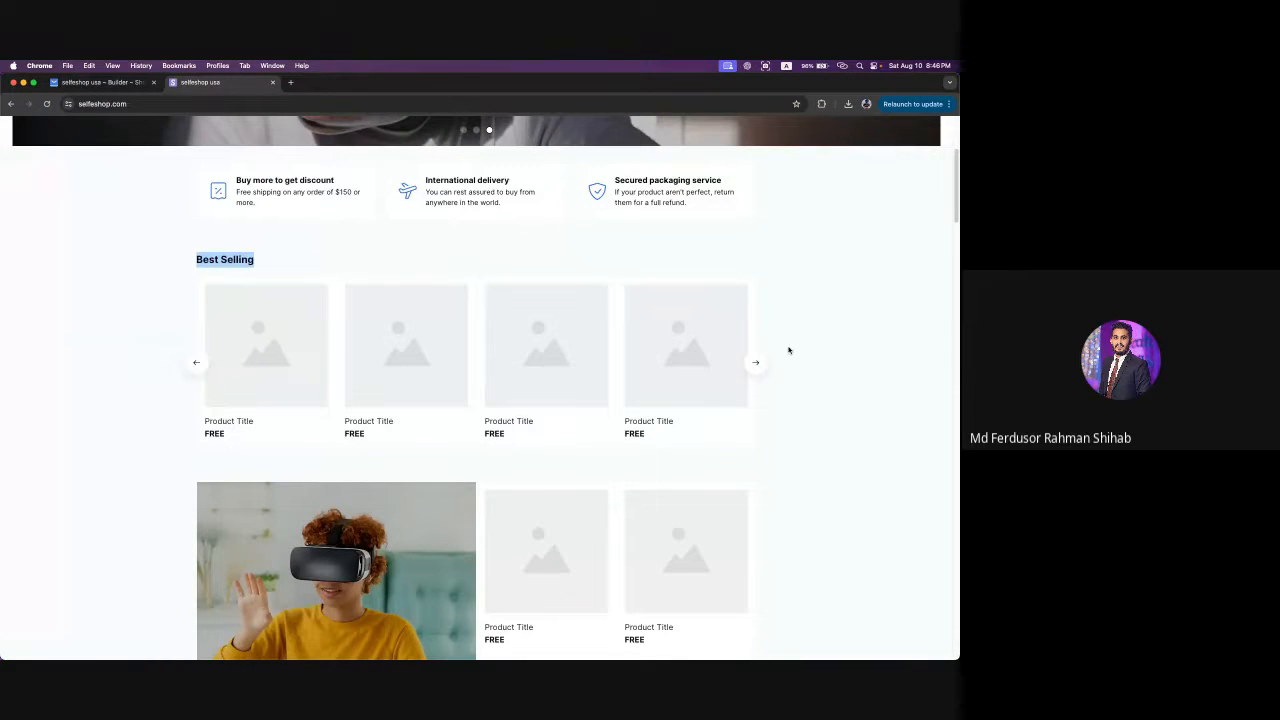
pyautogui.scroll(3, 831, 437)
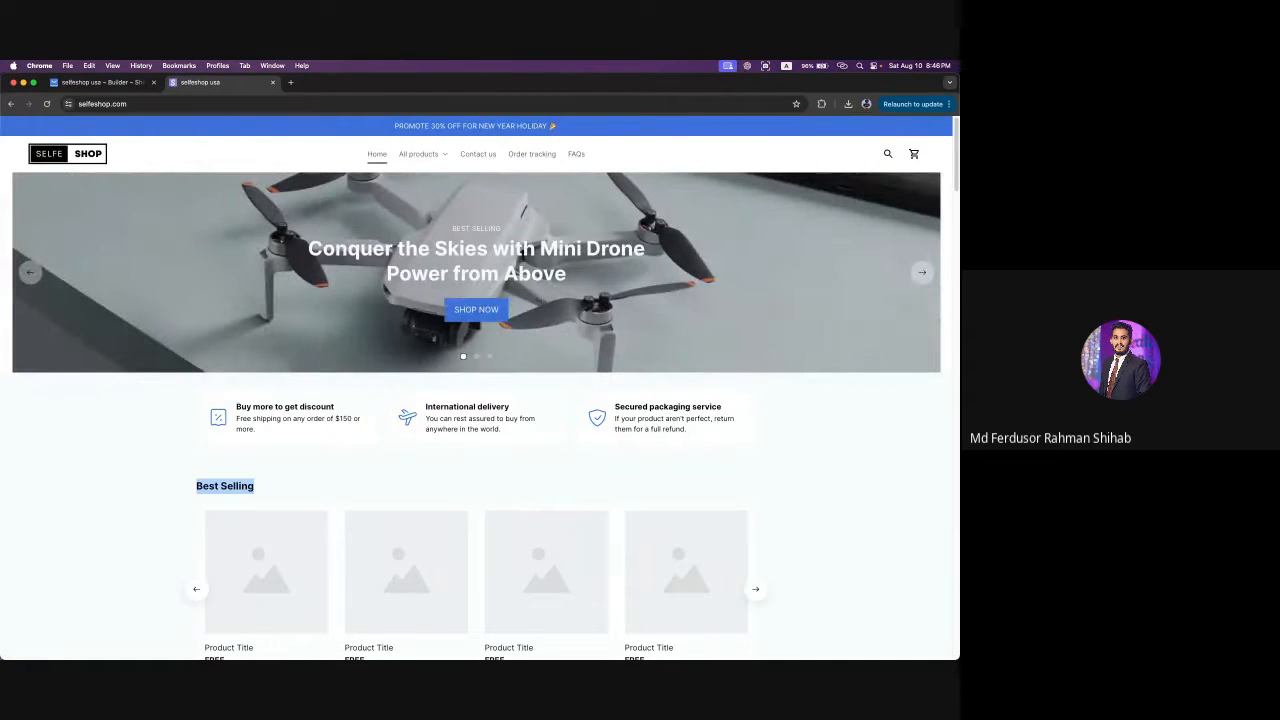
pyautogui.click(97, 82)
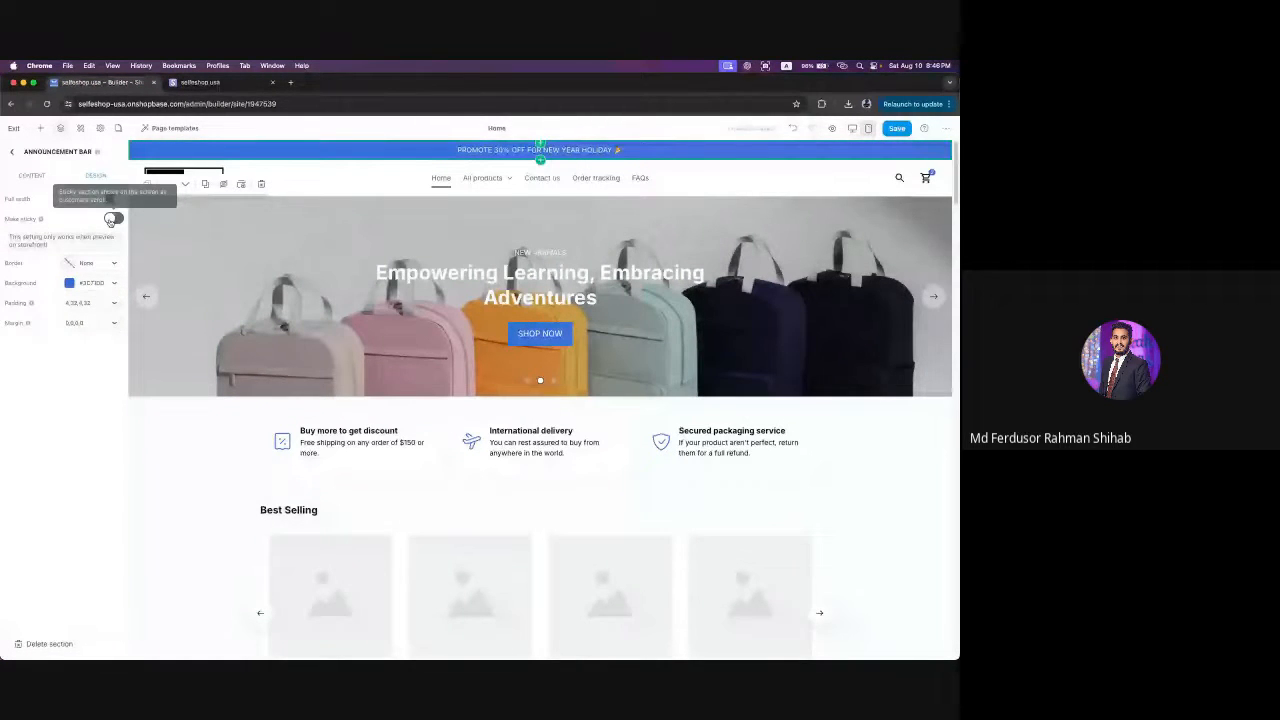
pyautogui.click(112, 218)
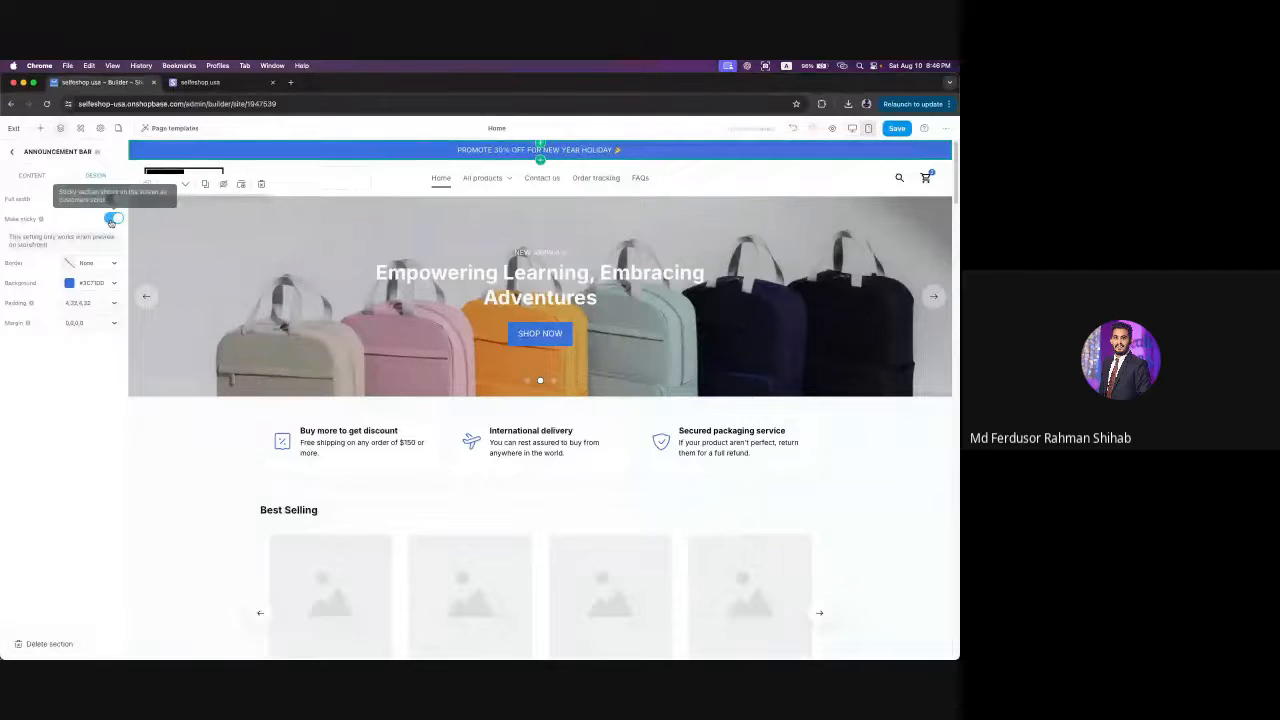
pyautogui.click(897, 128)
# - Switch to the live selfeshop.com storefront and check how the announcement bar behaves while moving through the home page
pyautogui.click(258, 78)
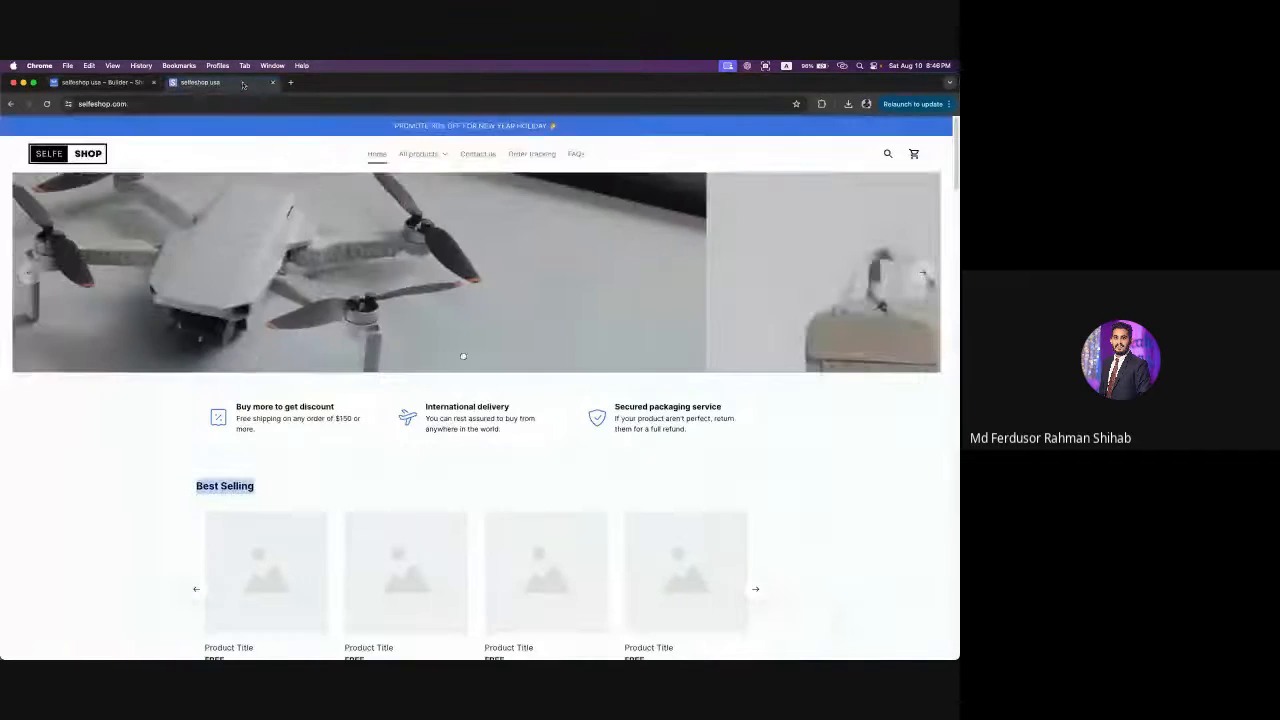
pyautogui.scroll(-3, 635, 285)
pyautogui.scroll(-2, 635, 285)
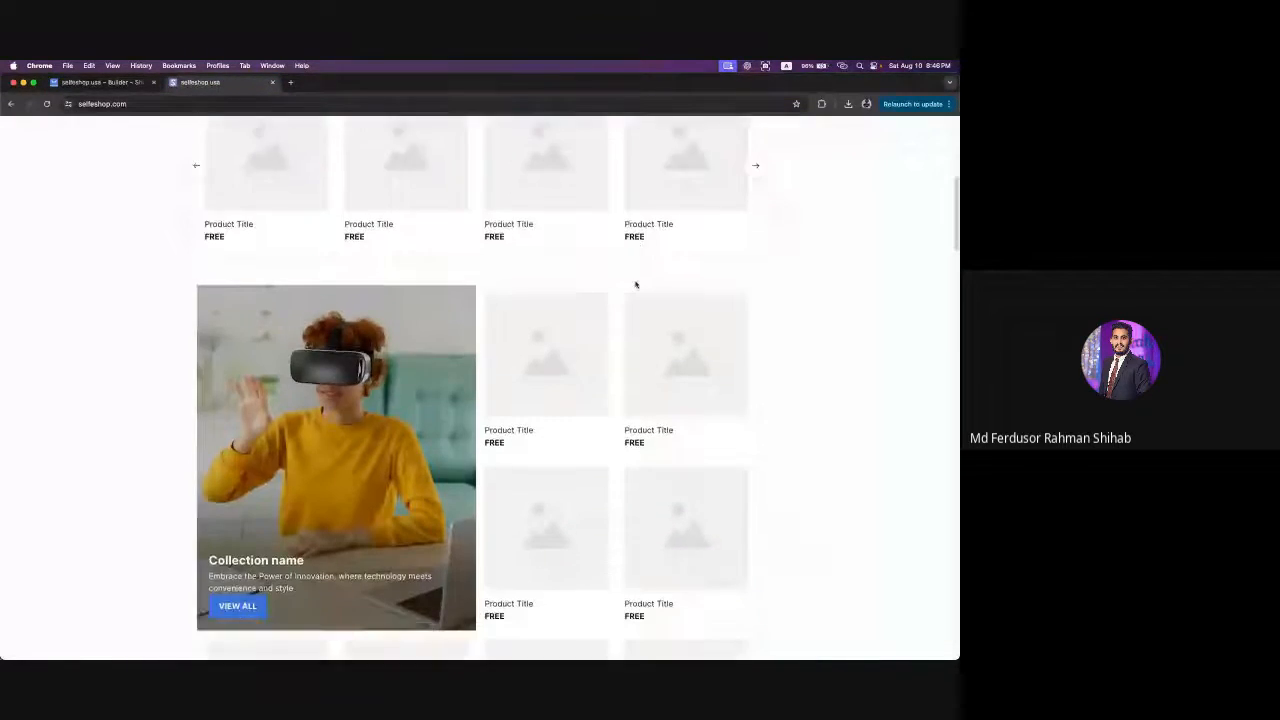
pyautogui.scroll(-4, 635, 285)
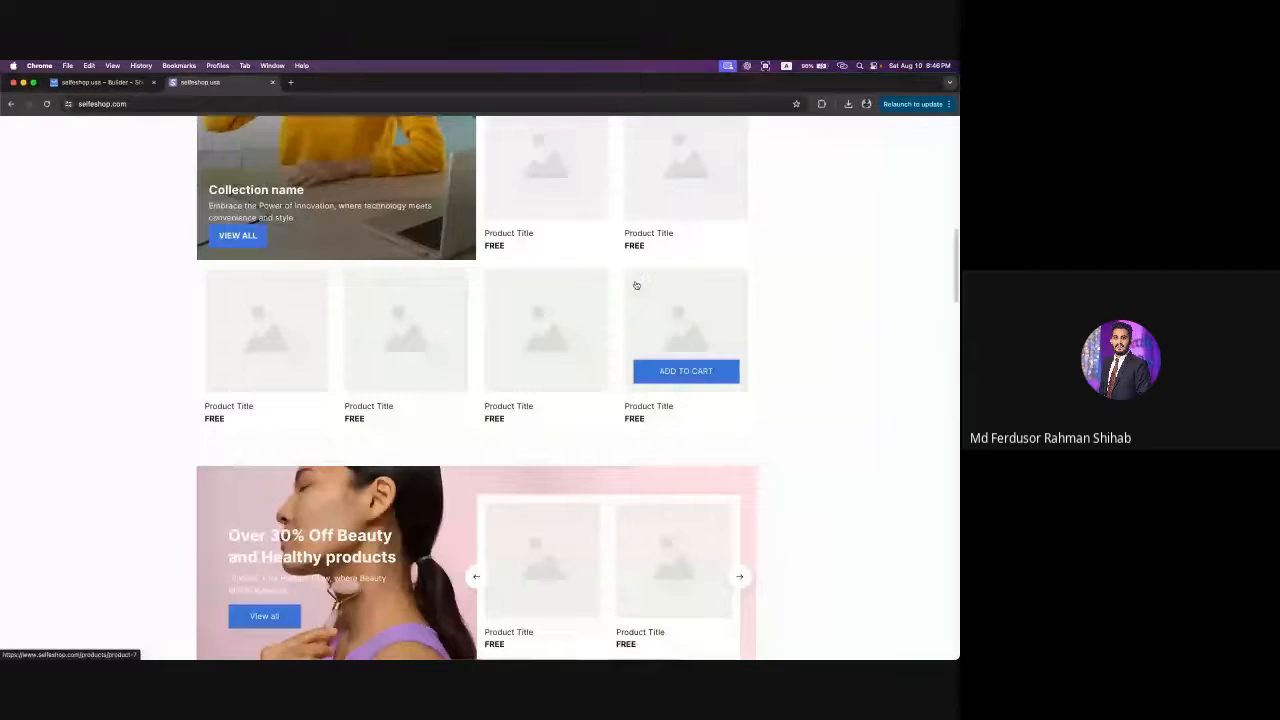
pyautogui.scroll(-3, 635, 285)
pyautogui.scroll(3, 635, 285)
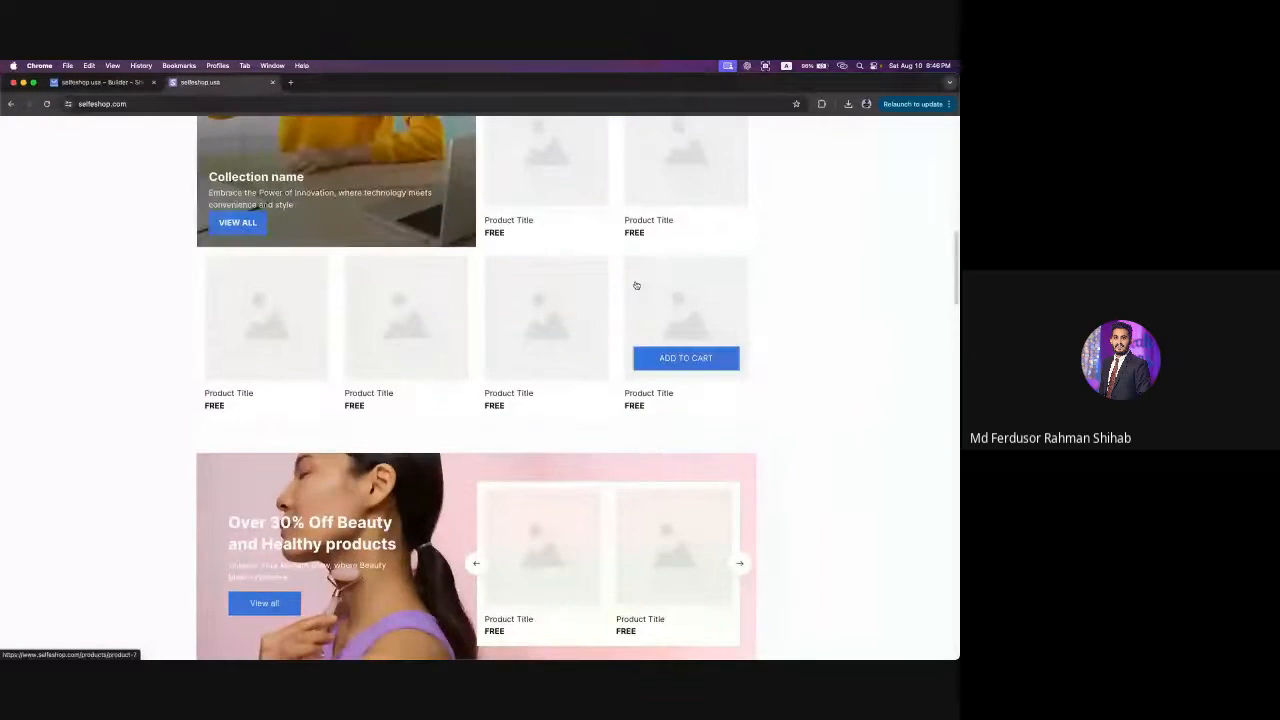
pyautogui.scroll(8, 635, 285)
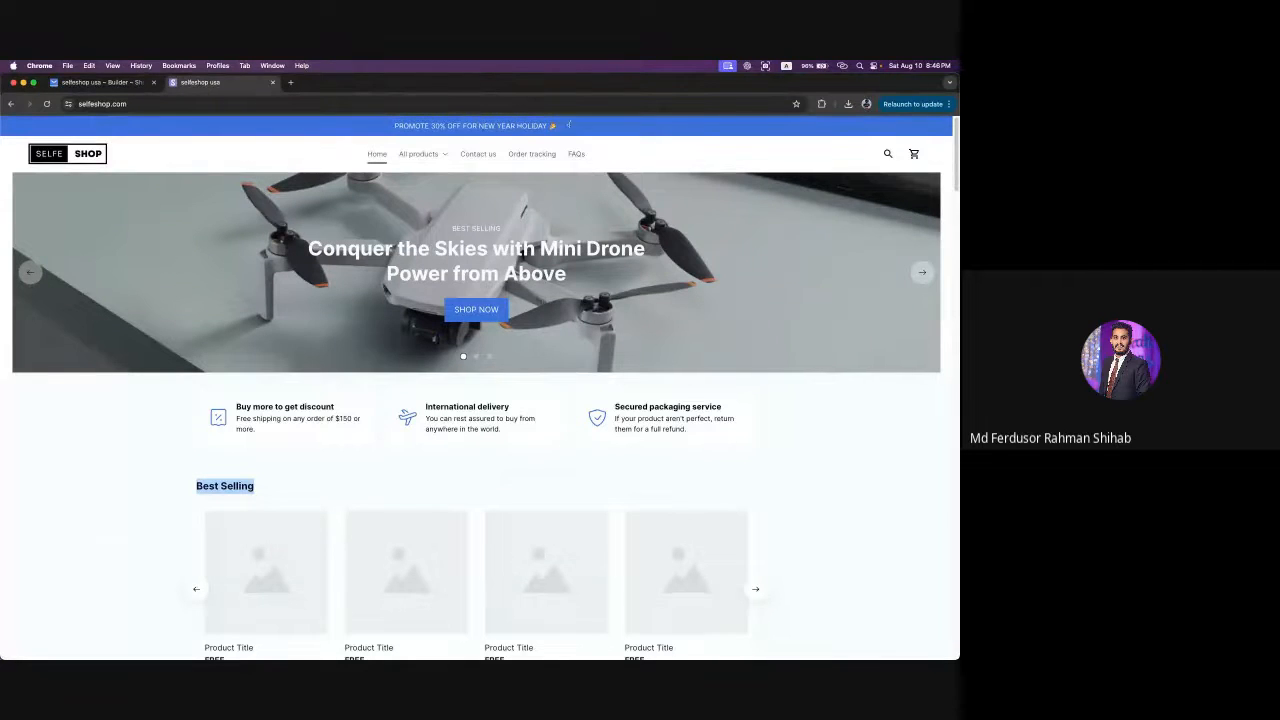
pyautogui.scroll(-3, 746, 297)
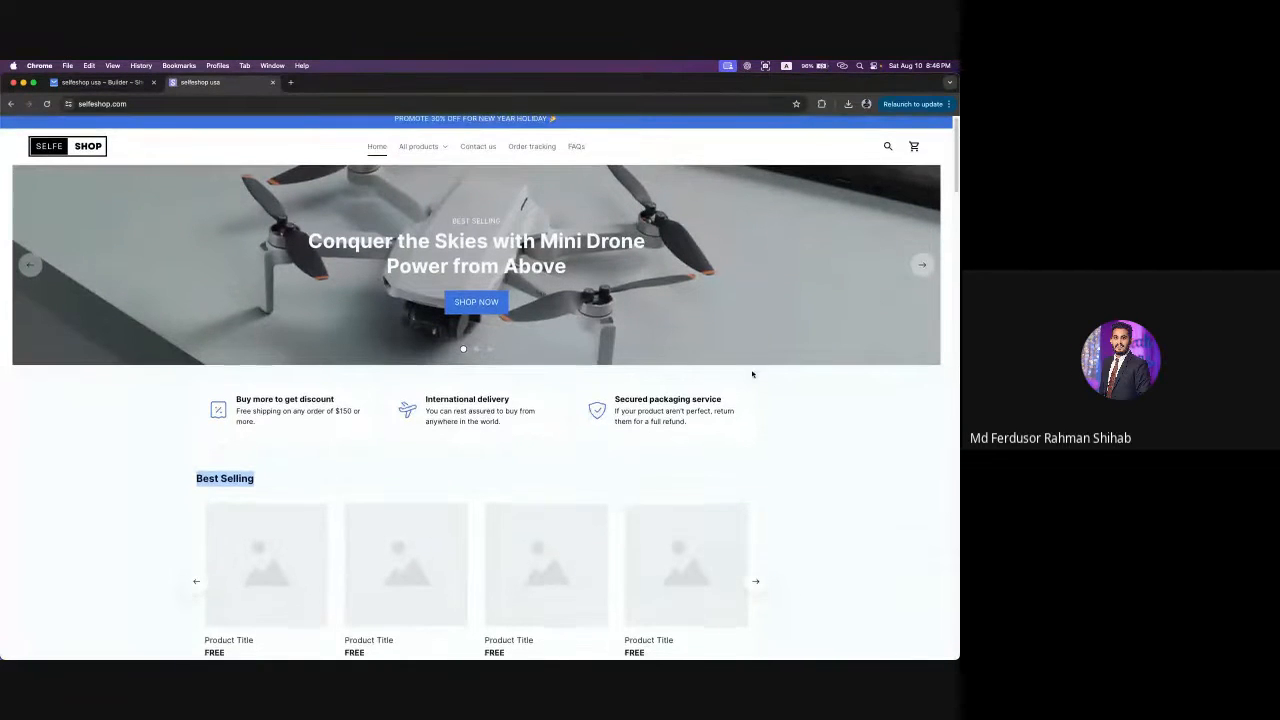
pyautogui.scroll(-15, 746, 300)
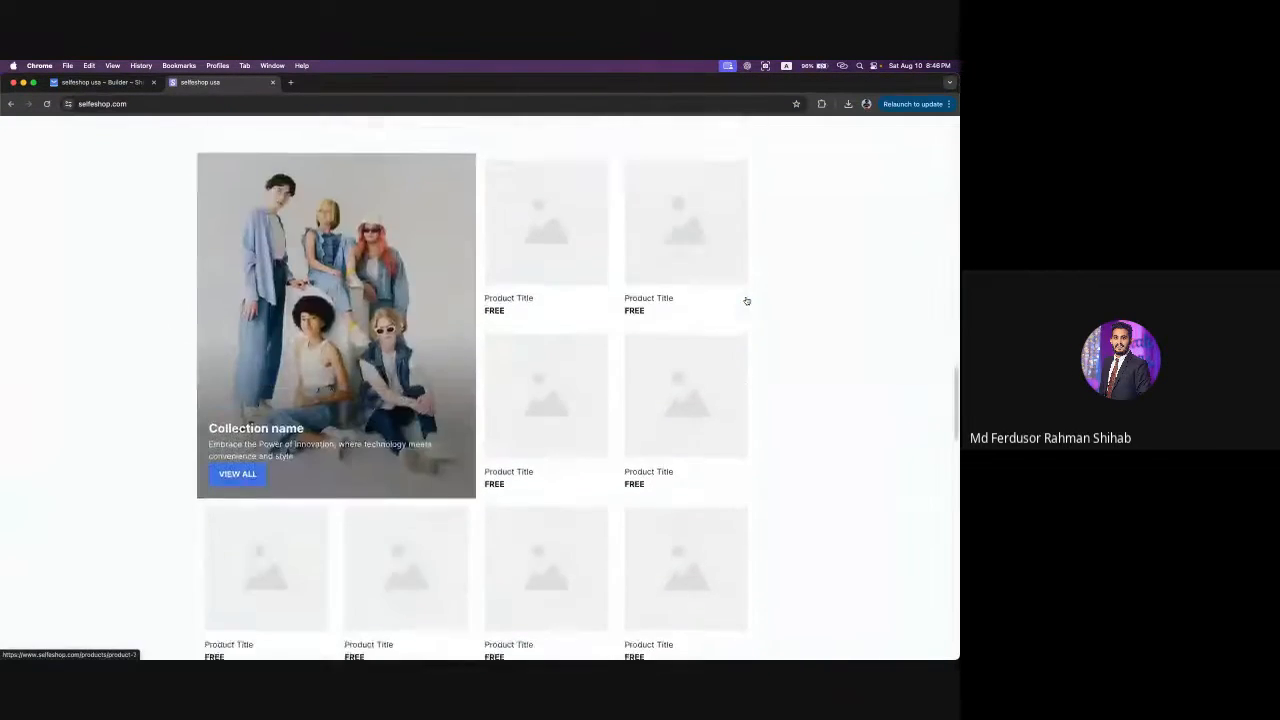
pyautogui.scroll(18, 746, 300)
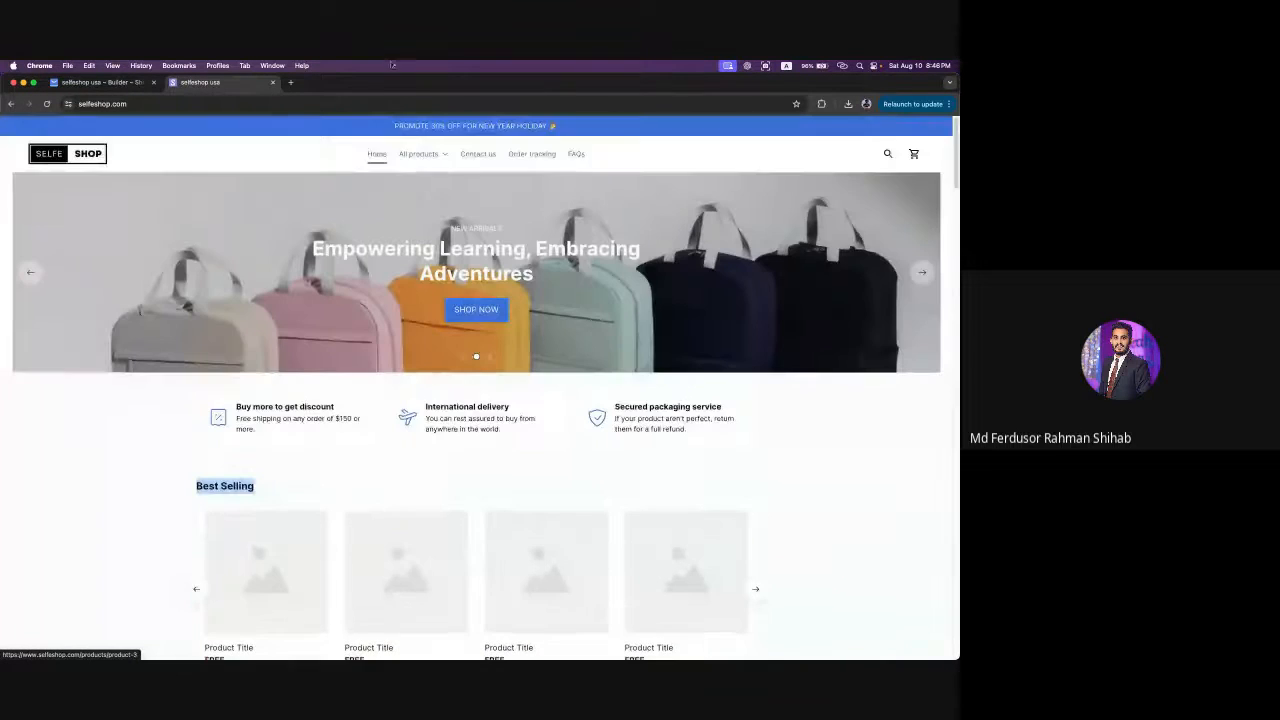
# - Go back to the builder, switch the Announcement Bar's Make sticky option off and on again, and save
pyautogui.click(100, 82)
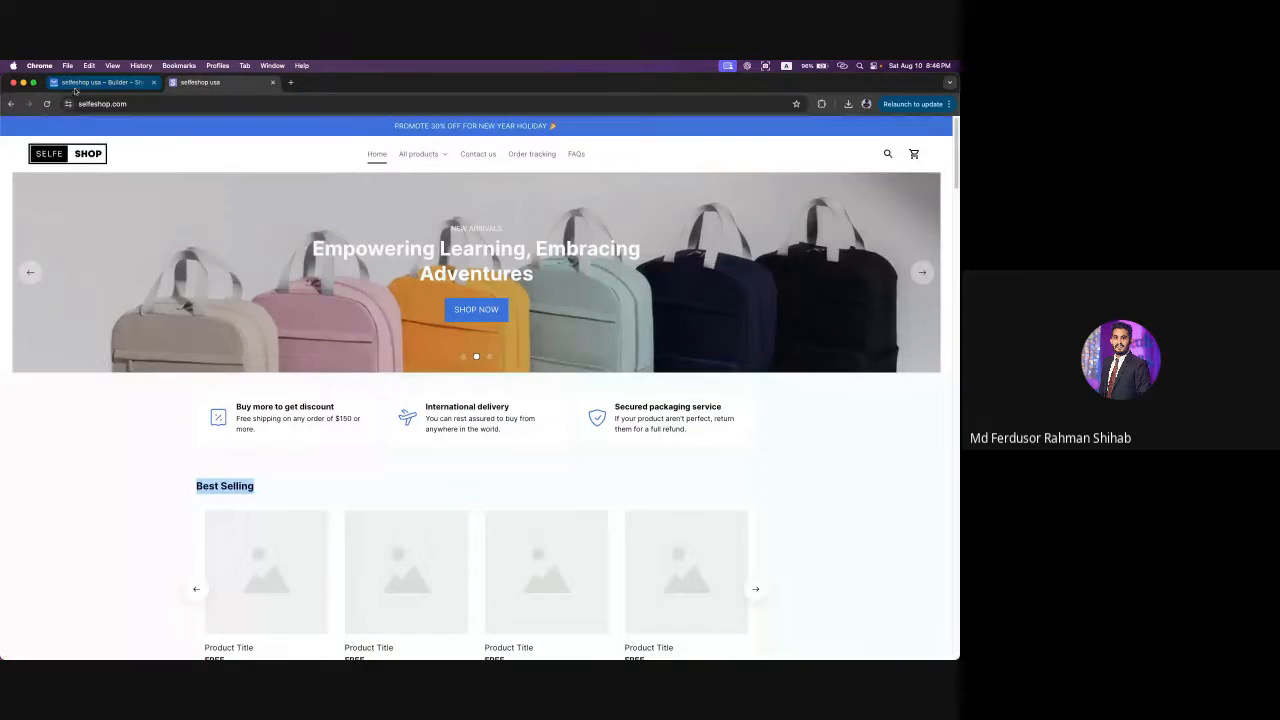
pyautogui.click(112, 219)
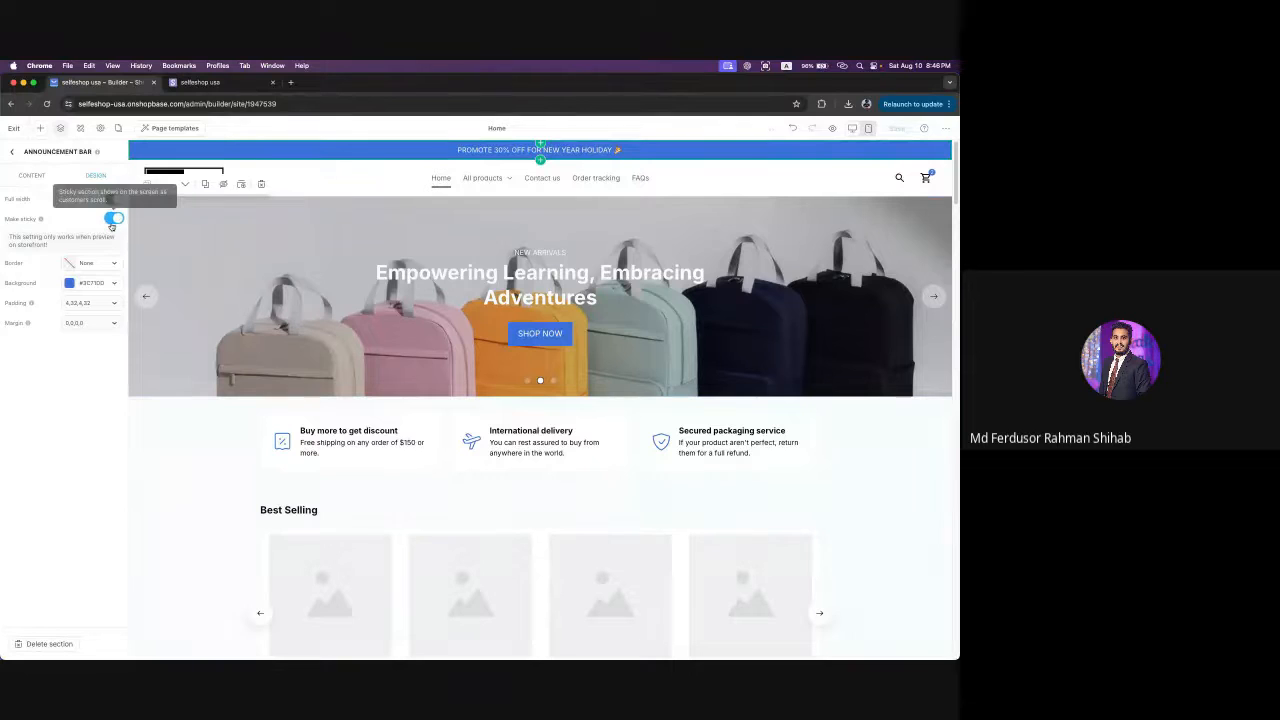
pyautogui.click(112, 218)
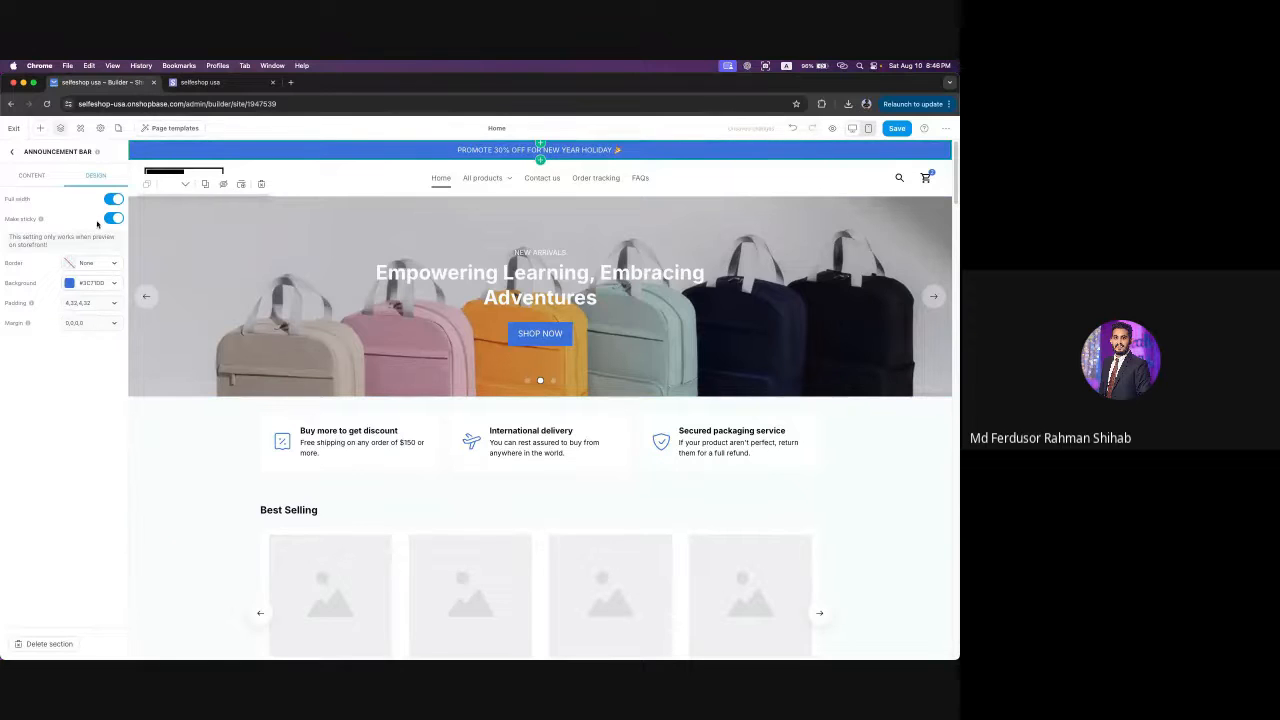
pyautogui.click(904, 131)
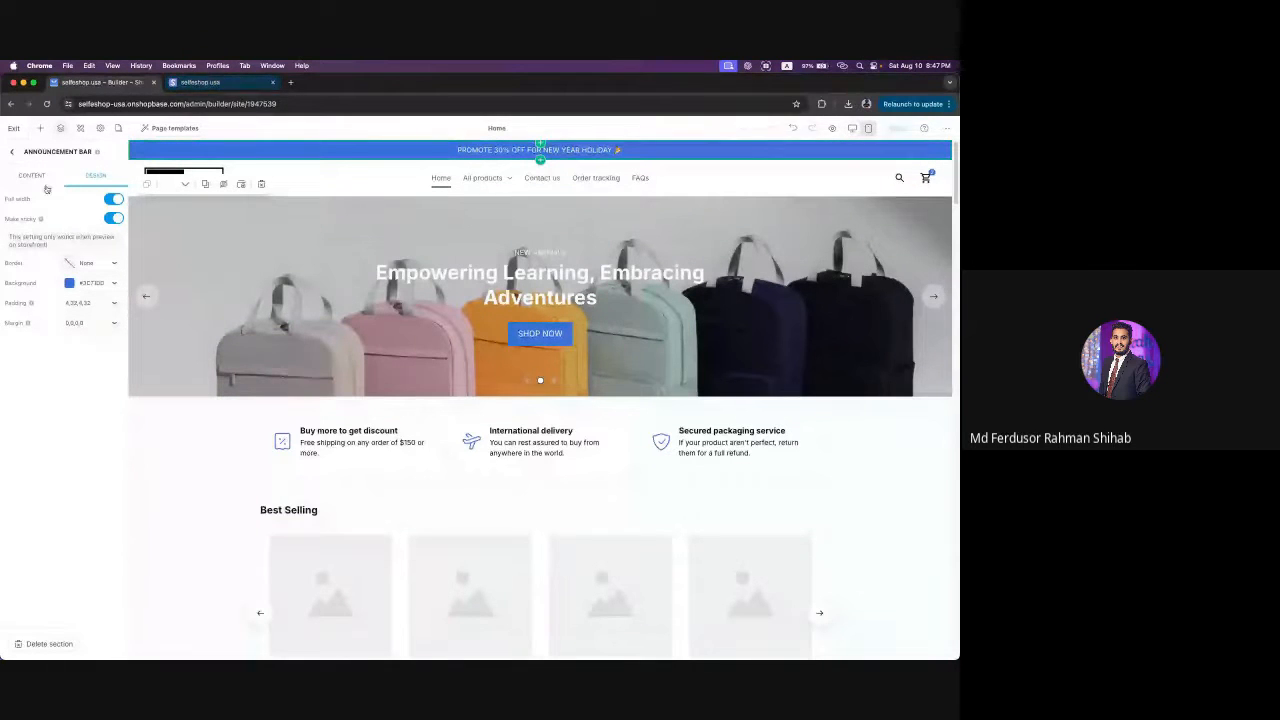
# - Reload the live selfeshop.com storefront and check the announcement bar down to the footer and back up, highlighting its promotion text
pyautogui.click(200, 82)
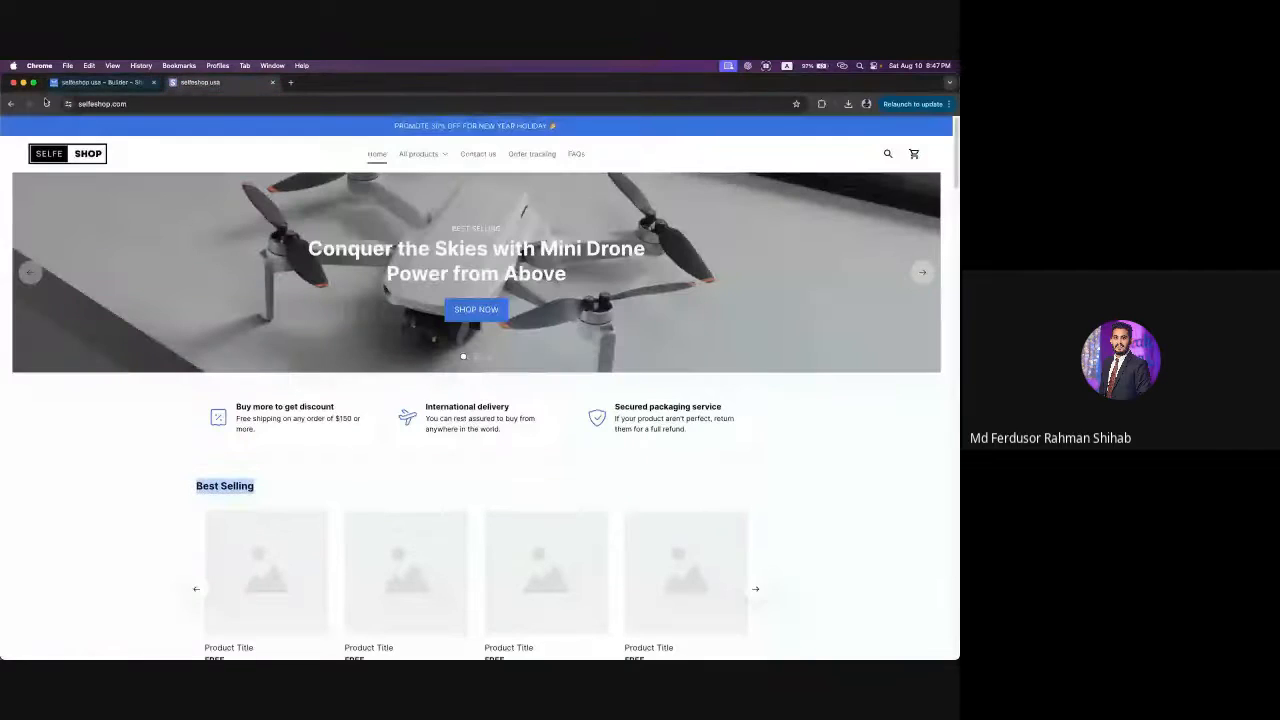
pyautogui.click(47, 103)
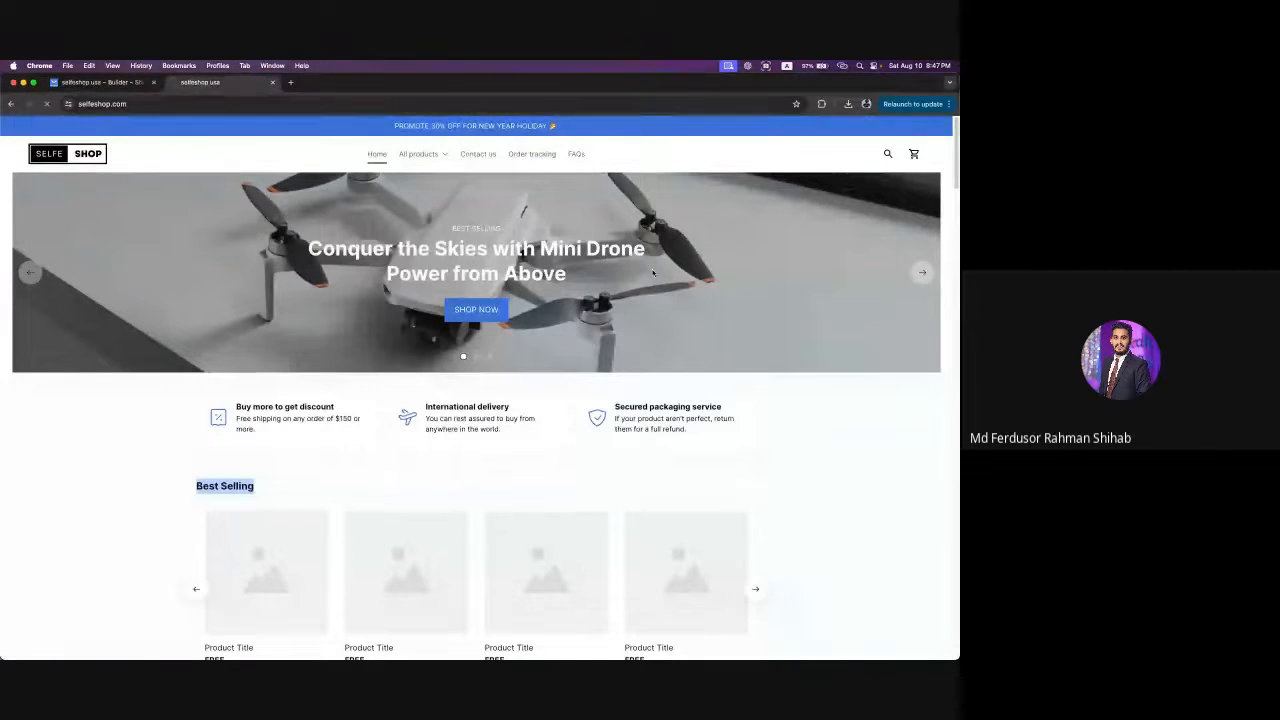
pyautogui.scroll(-1, 690, 265)
pyautogui.scroll(-6, 690, 265)
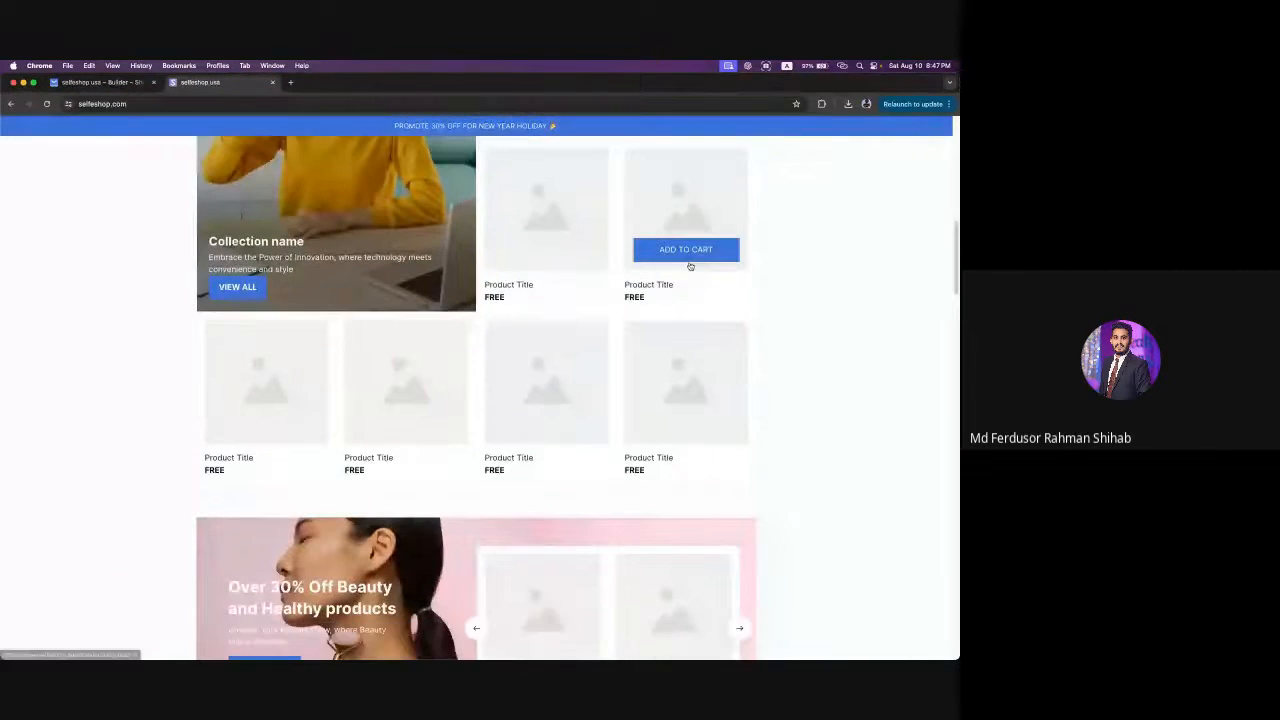
pyautogui.scroll(-10, 690, 266)
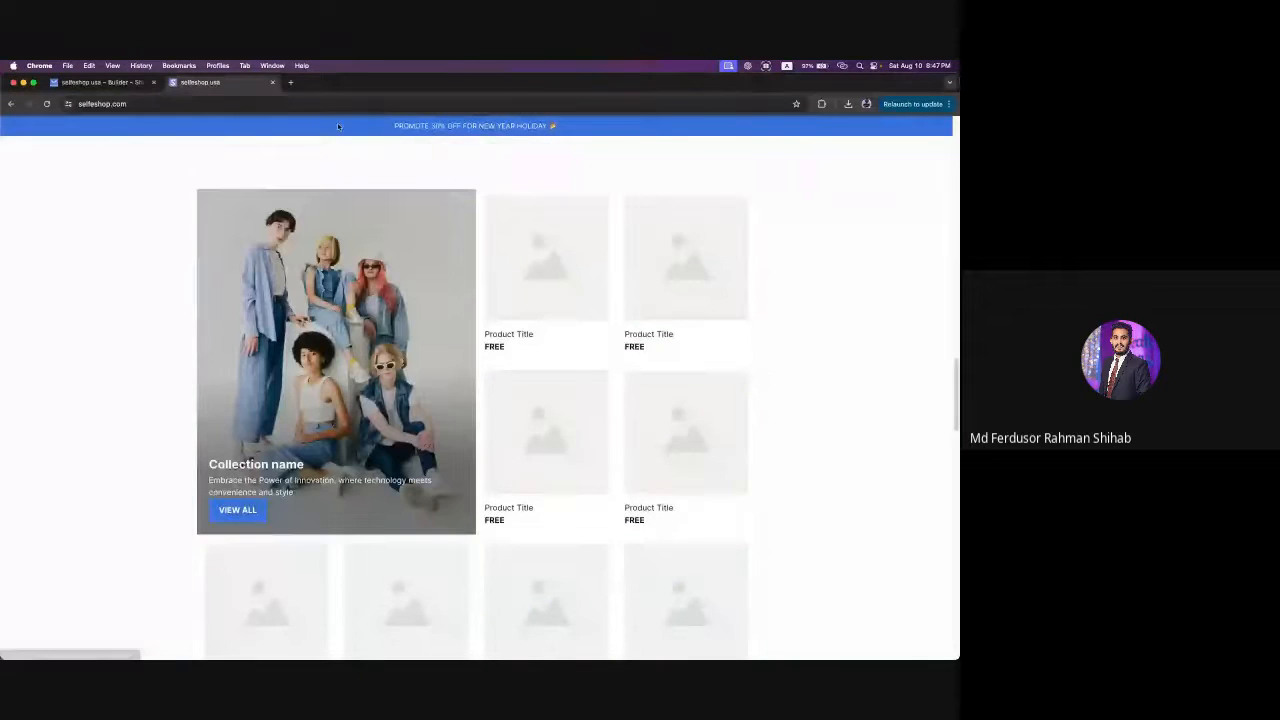
pyautogui.scroll(-7, 800, 300)
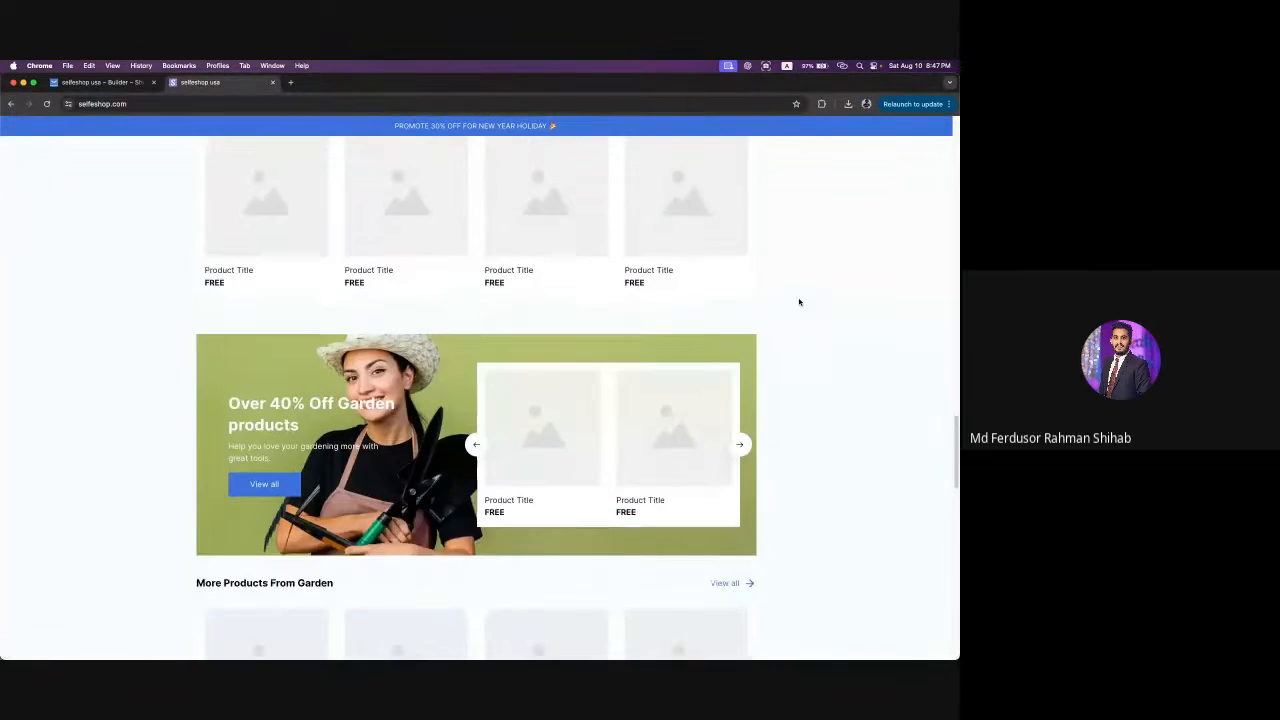
pyautogui.scroll(-10, 800, 302)
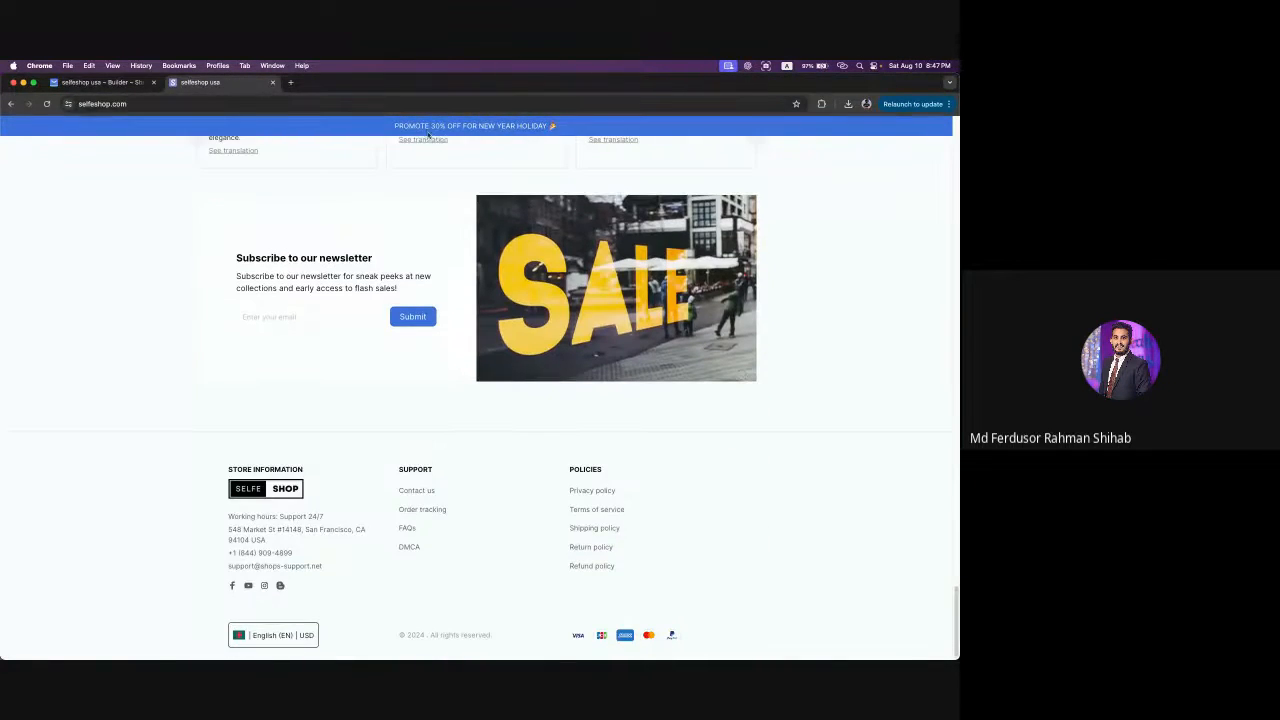
pyautogui.moveTo(426, 129); pyautogui.dragTo(498, 125)
pyautogui.scroll(2, 812, 304)
pyautogui.scroll(-3, 812, 304)
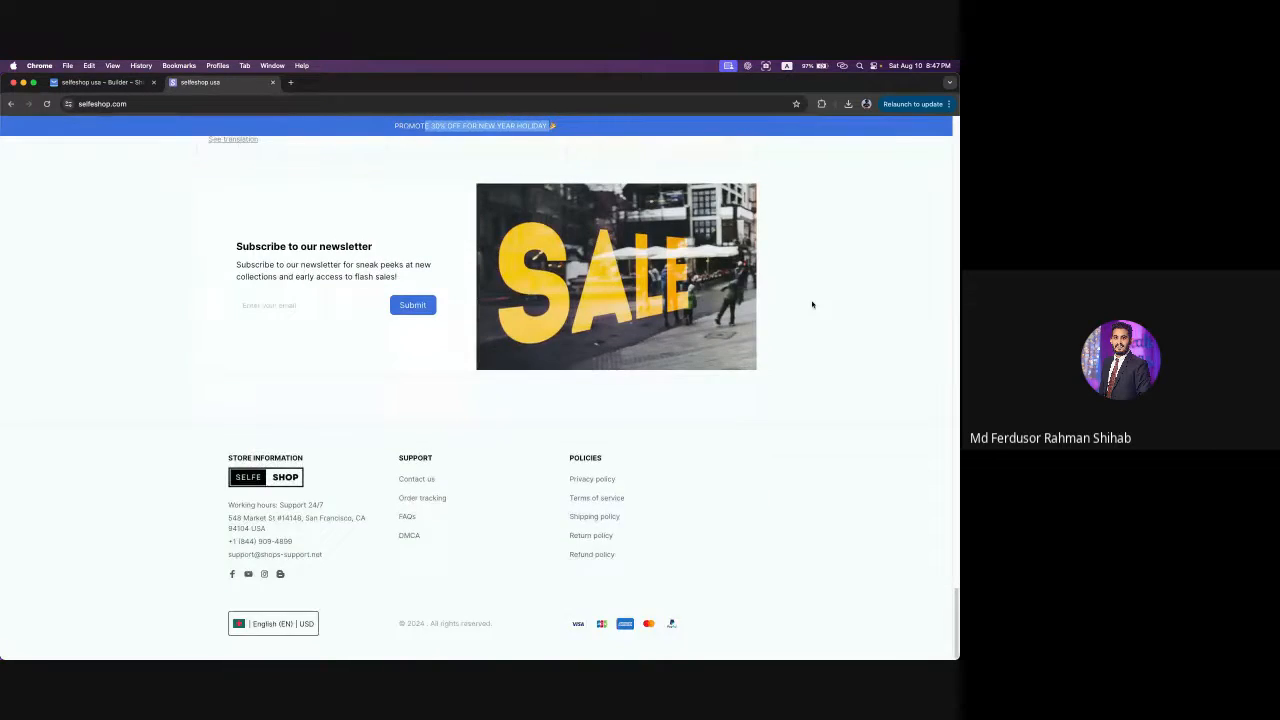
pyautogui.scroll(5, 812, 304)
pyautogui.scroll(8, 812, 304)
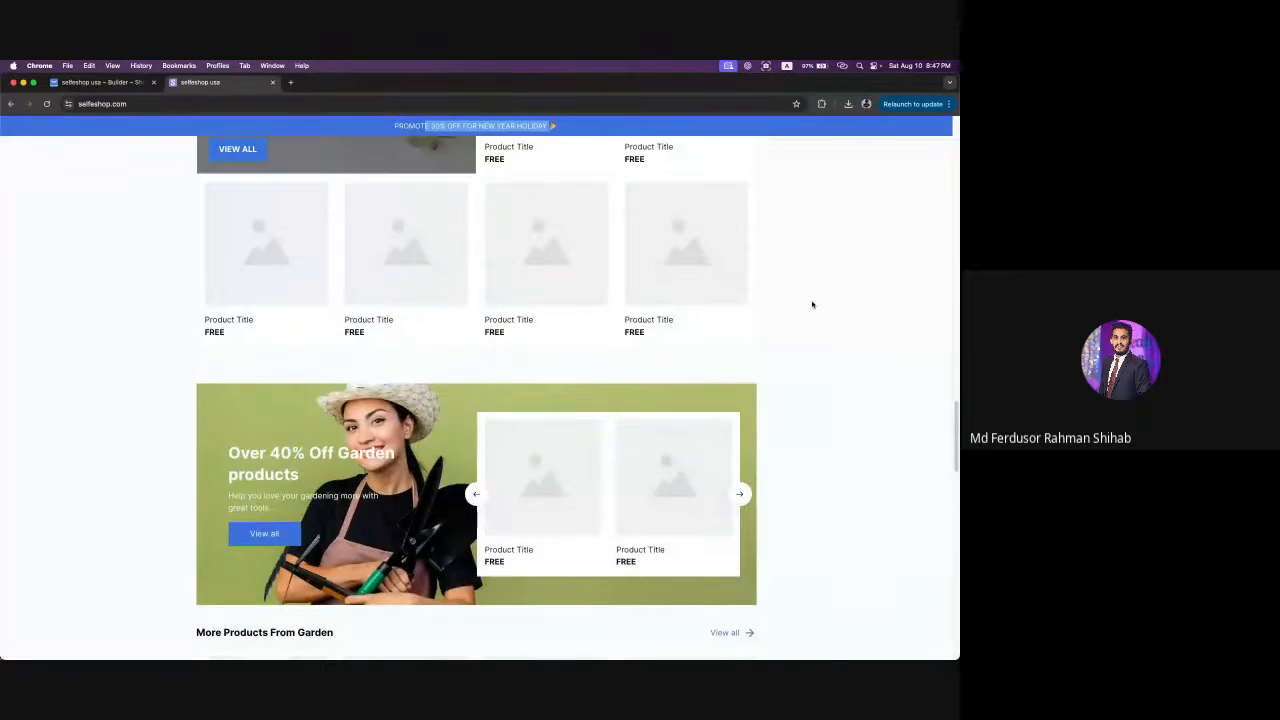
# - Return to the builder and turn off Make sticky for the Announcement Bar section
pyautogui.click(78, 82)
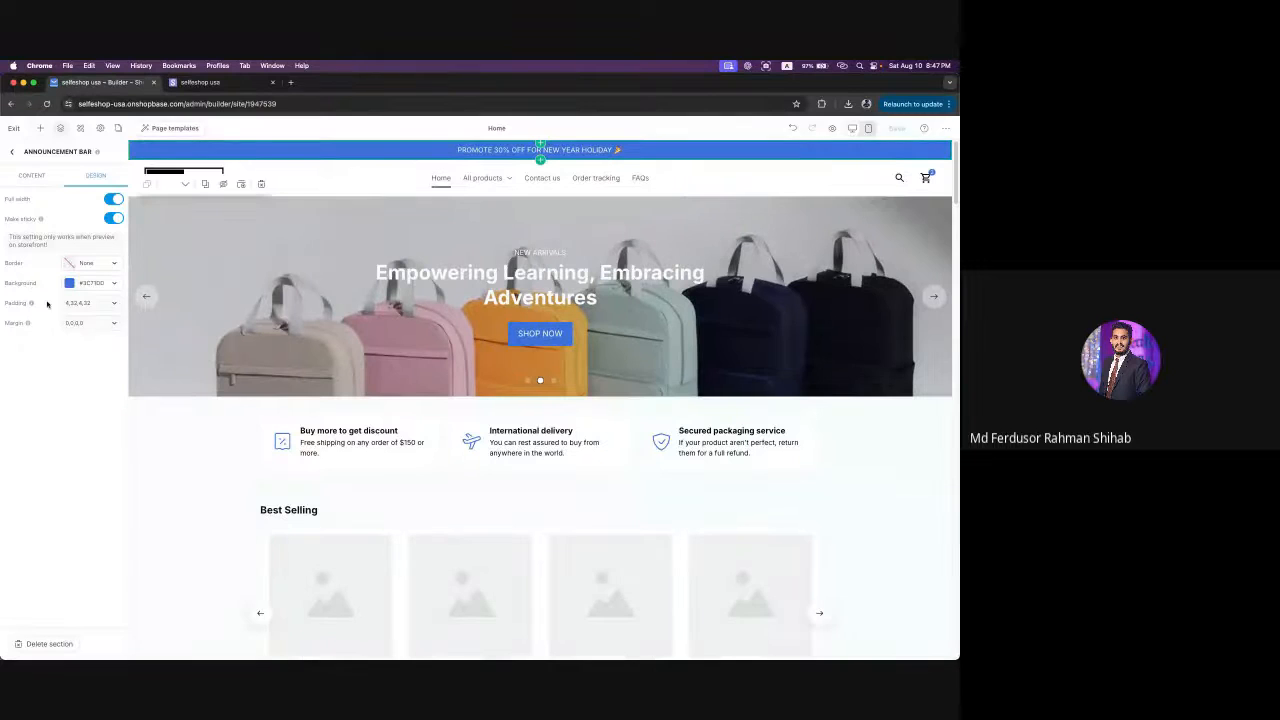
pyautogui.click(113, 218)
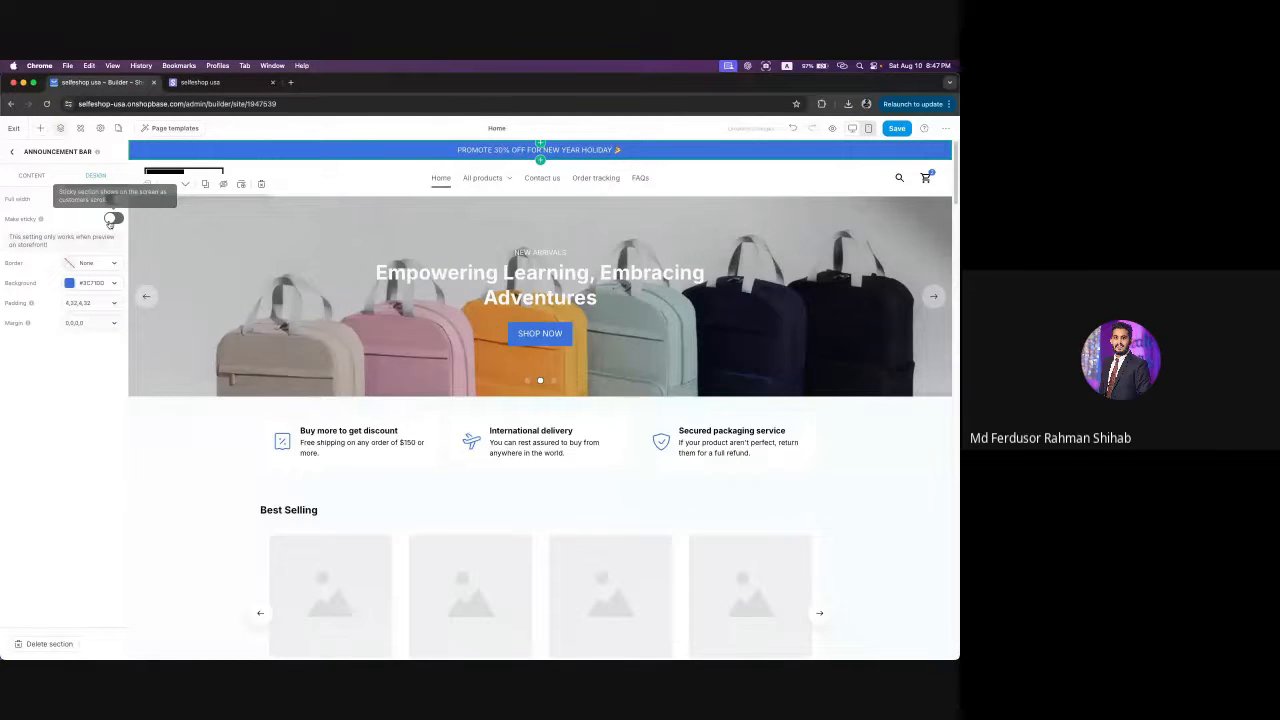
pyautogui.click(111, 219)
pyautogui.click(112, 219)
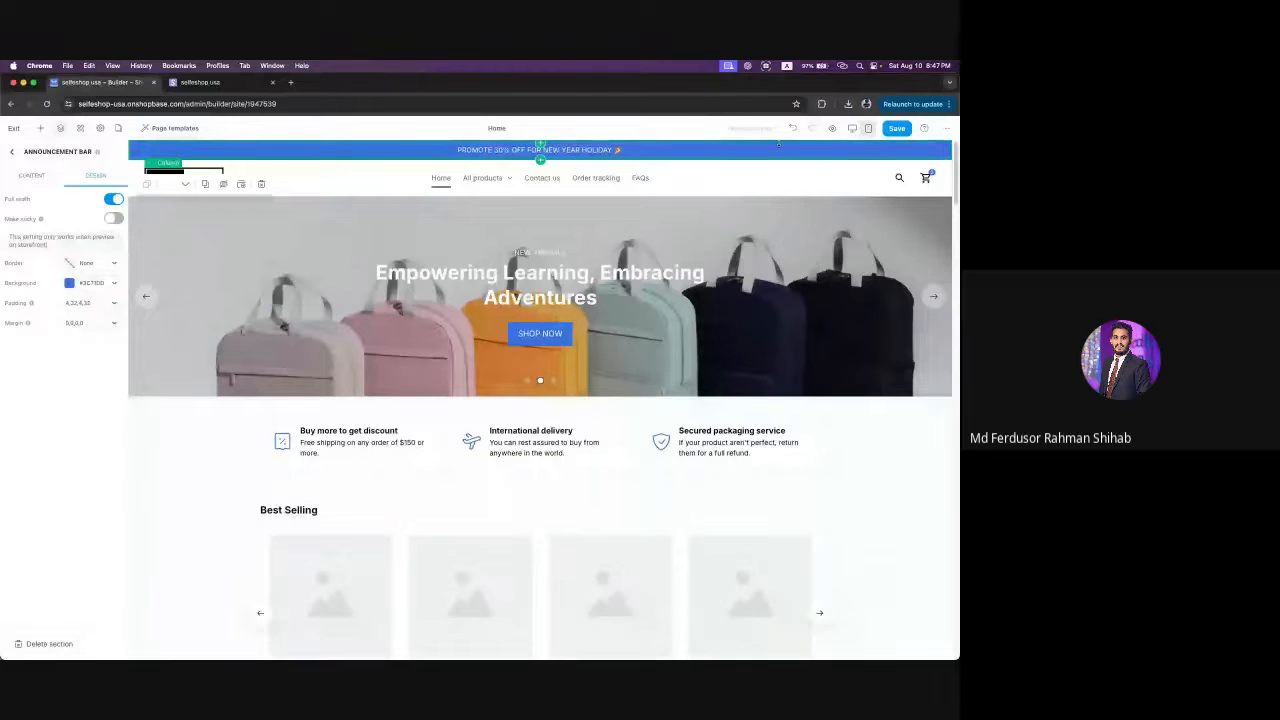
# - Add a border to the Announcement Bar section, trying the small and medium thickness before choosing Large
pyautogui.click(90, 263)
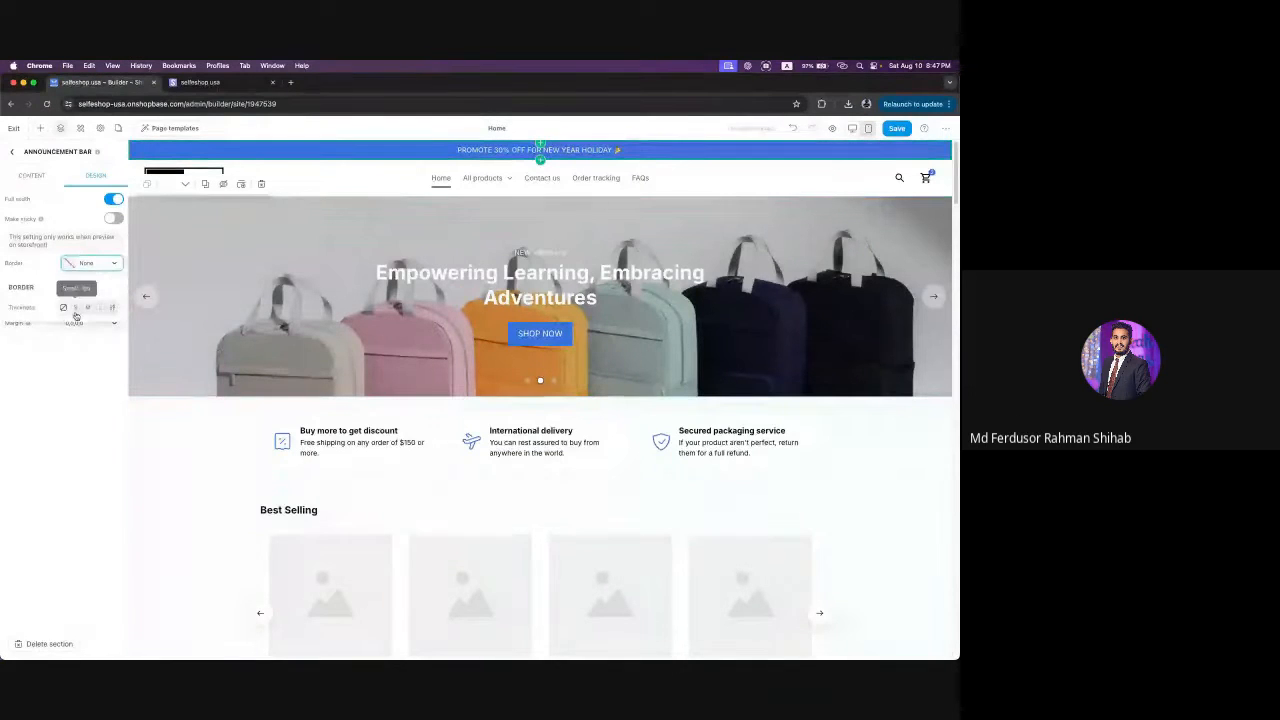
pyautogui.click(114, 266)
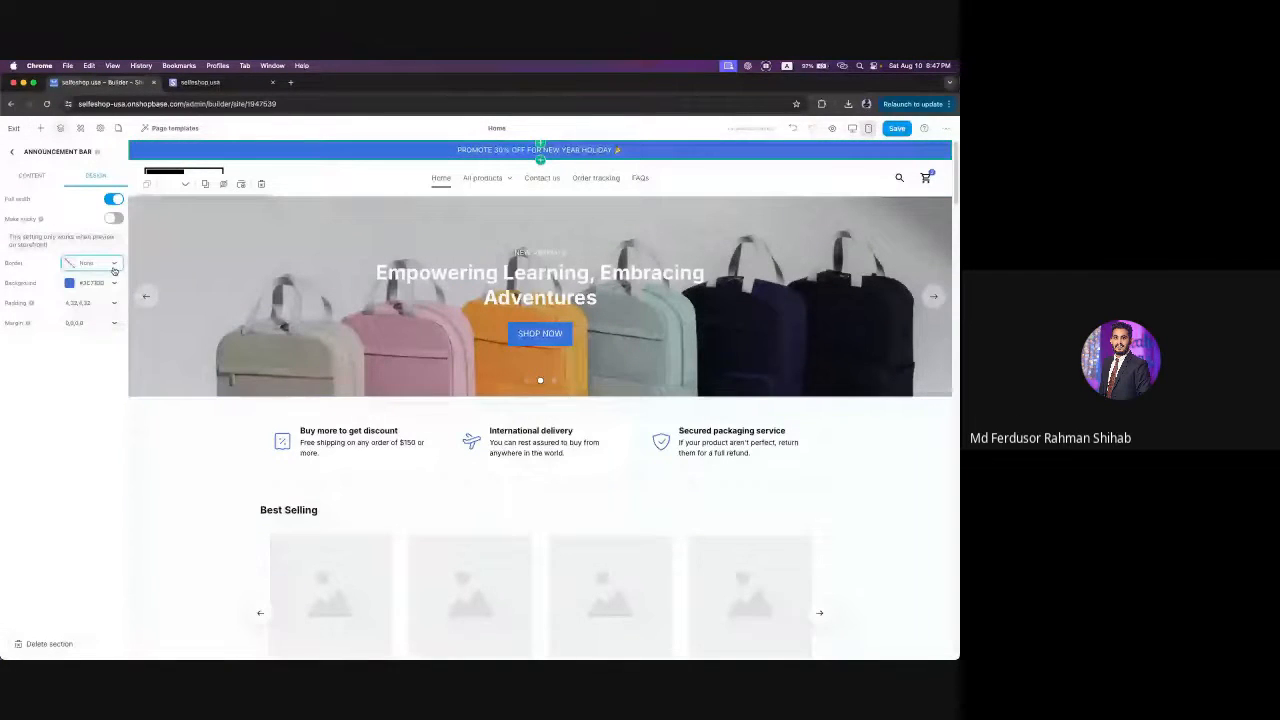
pyautogui.click(88, 263)
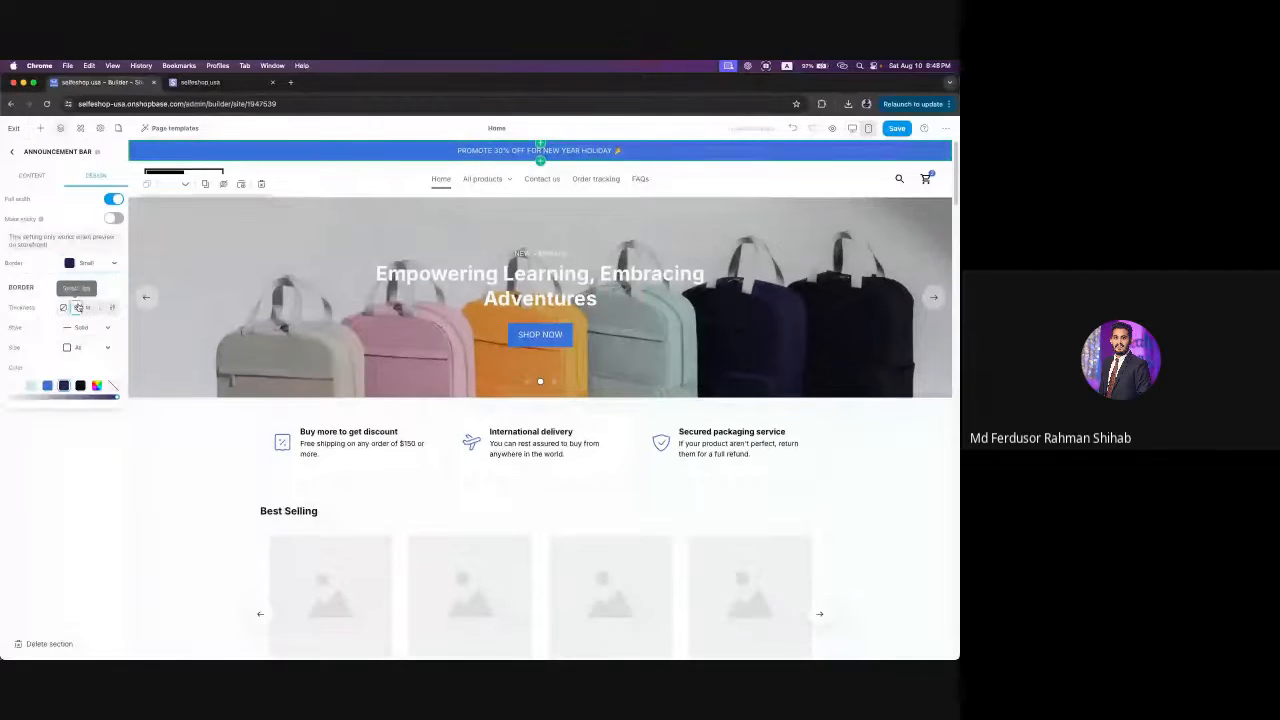
pyautogui.click(89, 308)
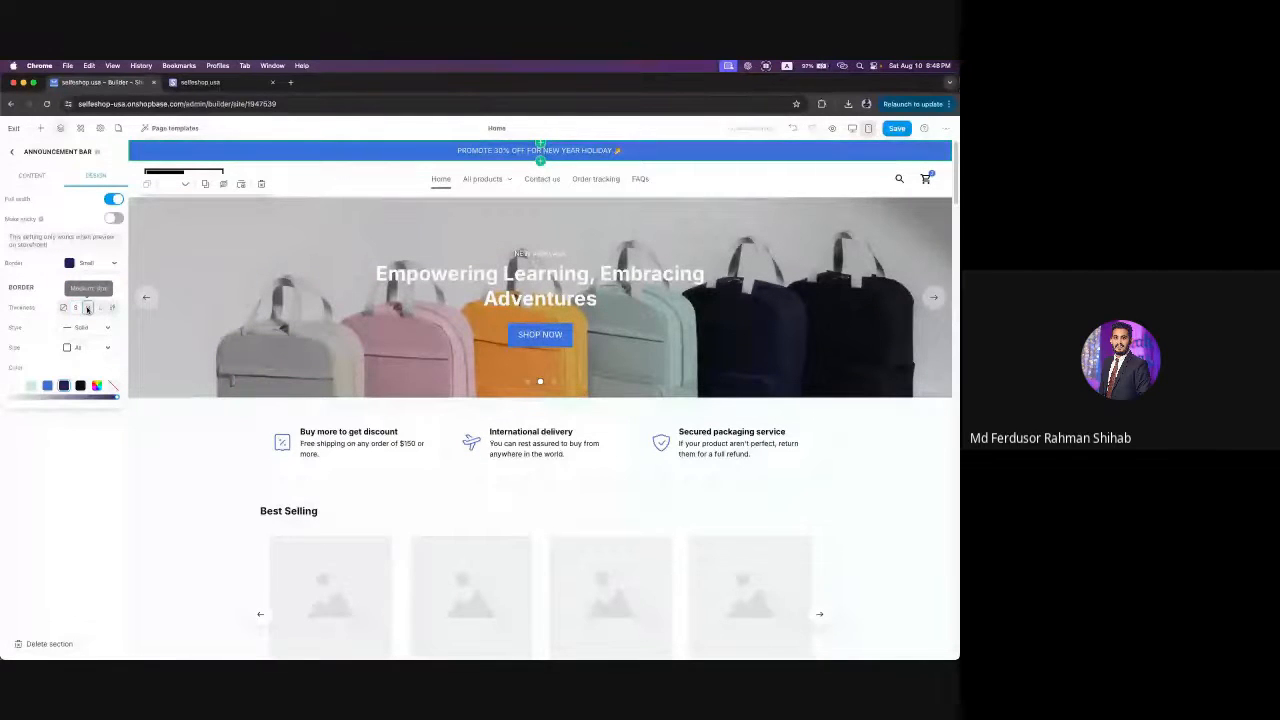
pyautogui.click(101, 309)
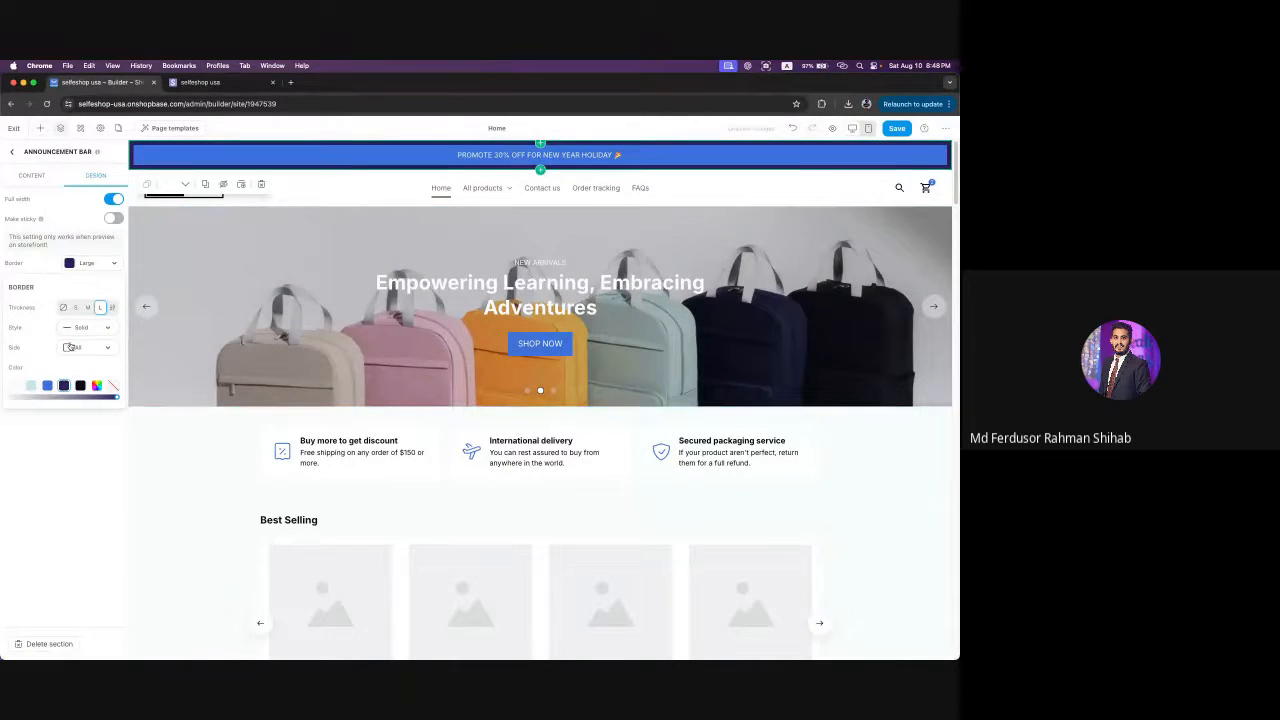
# - Set the announcement bar's border style to Dash
pyautogui.click(90, 328)
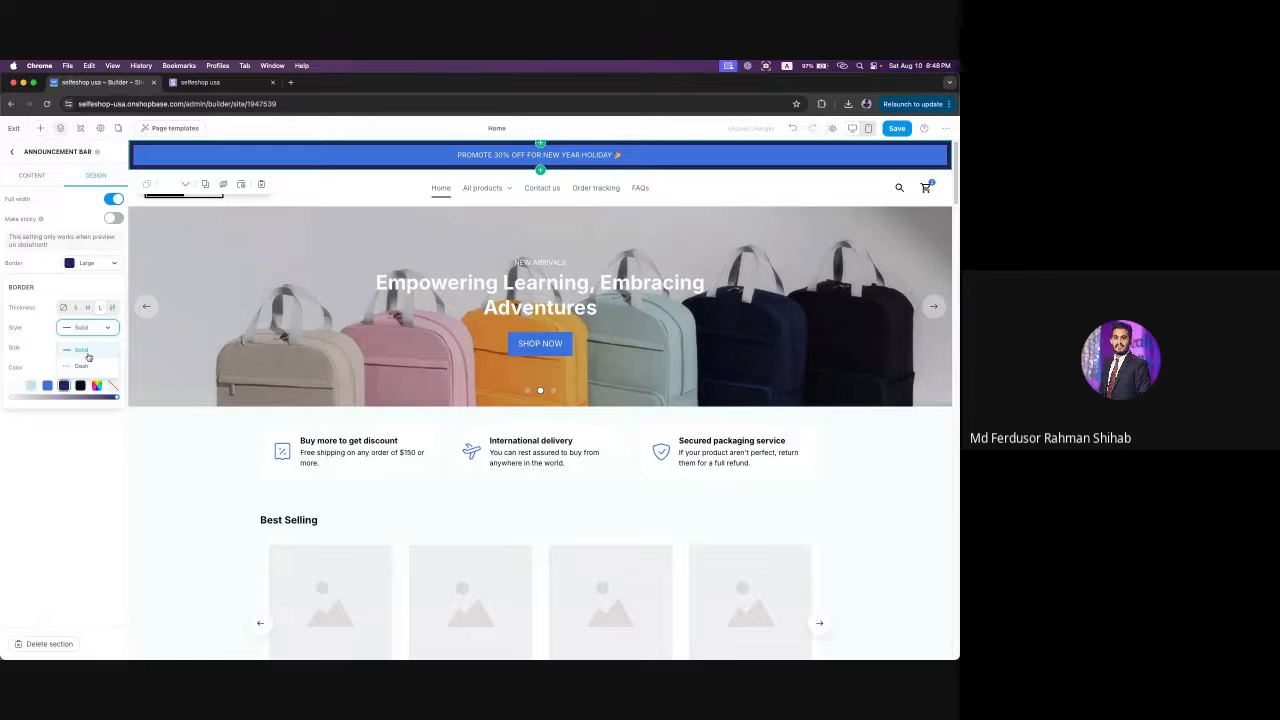
pyautogui.click(83, 367)
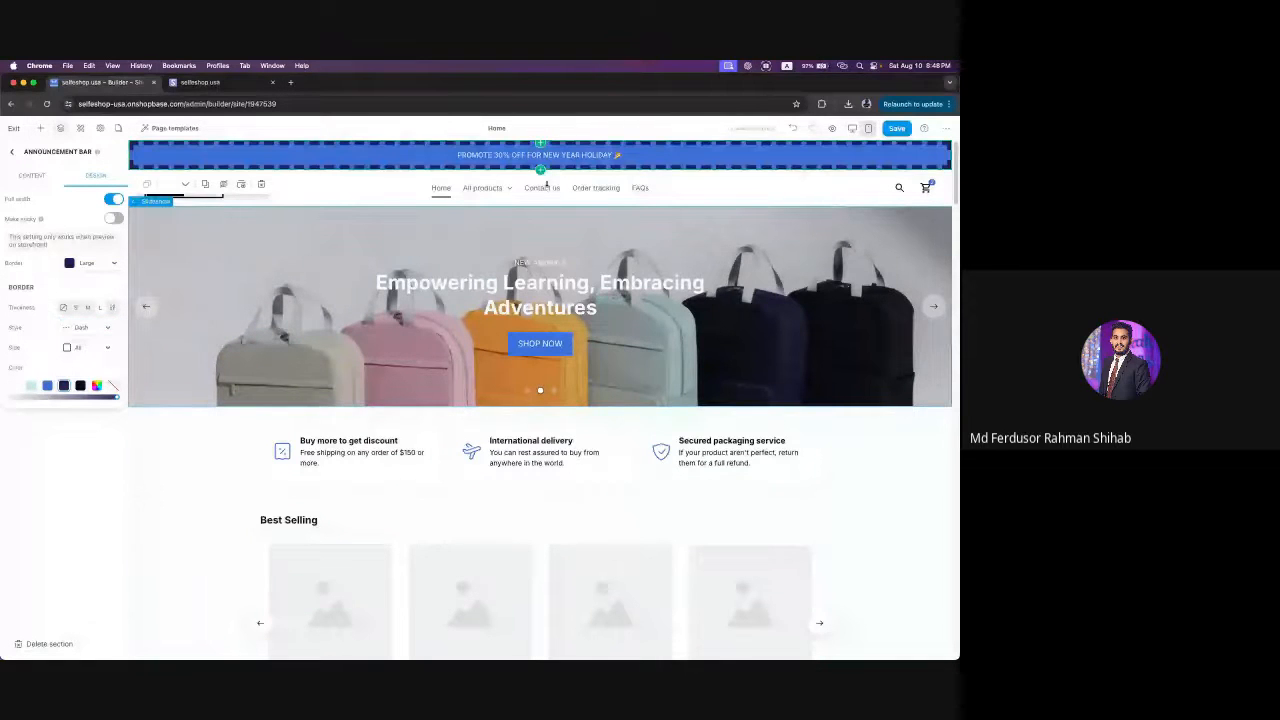
pyautogui.click(97, 327)
pyautogui.click(97, 327)
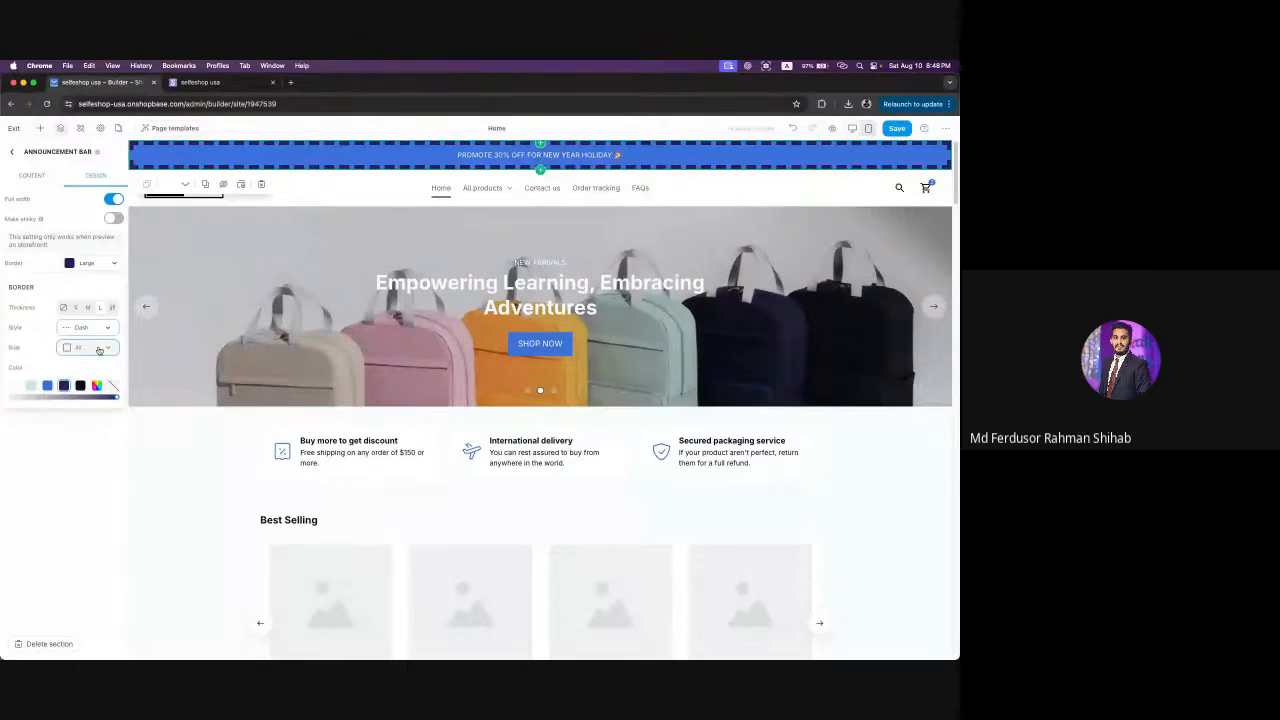
# - Check the side options of the announcement bar's border, and try several palette colors, no color and a custom red
pyautogui.click(97, 347)
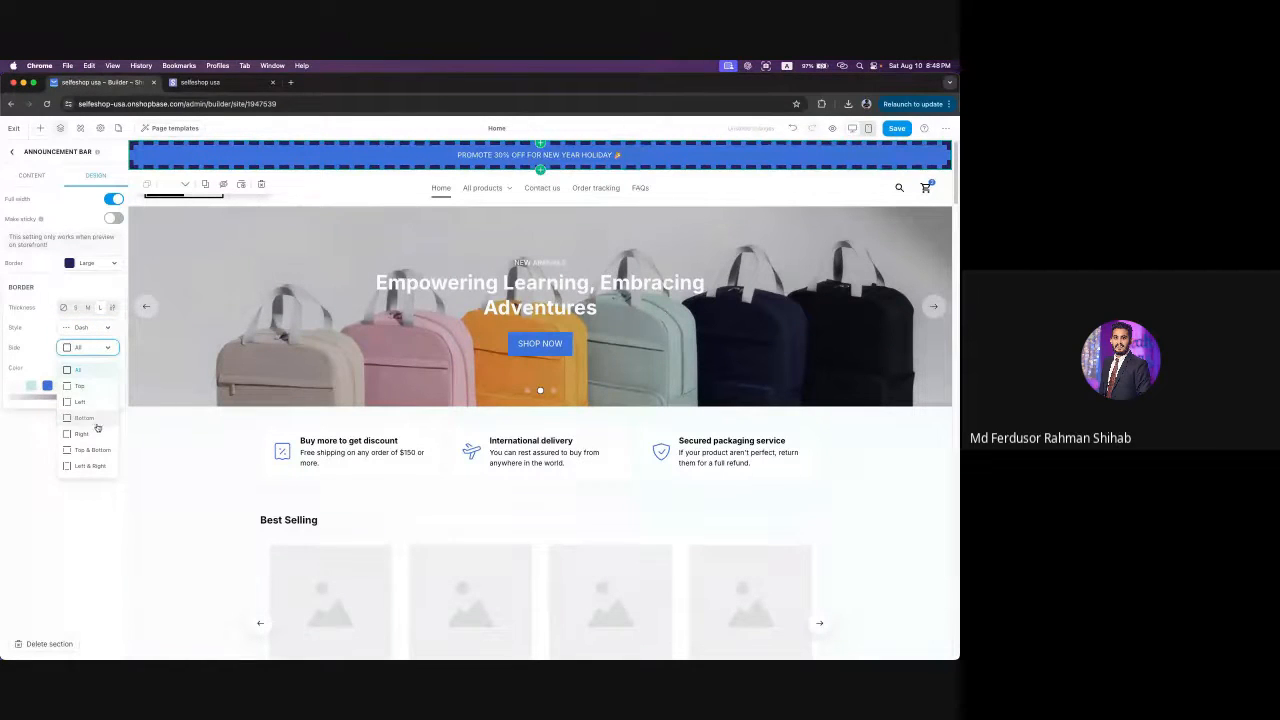
pyautogui.click(106, 349)
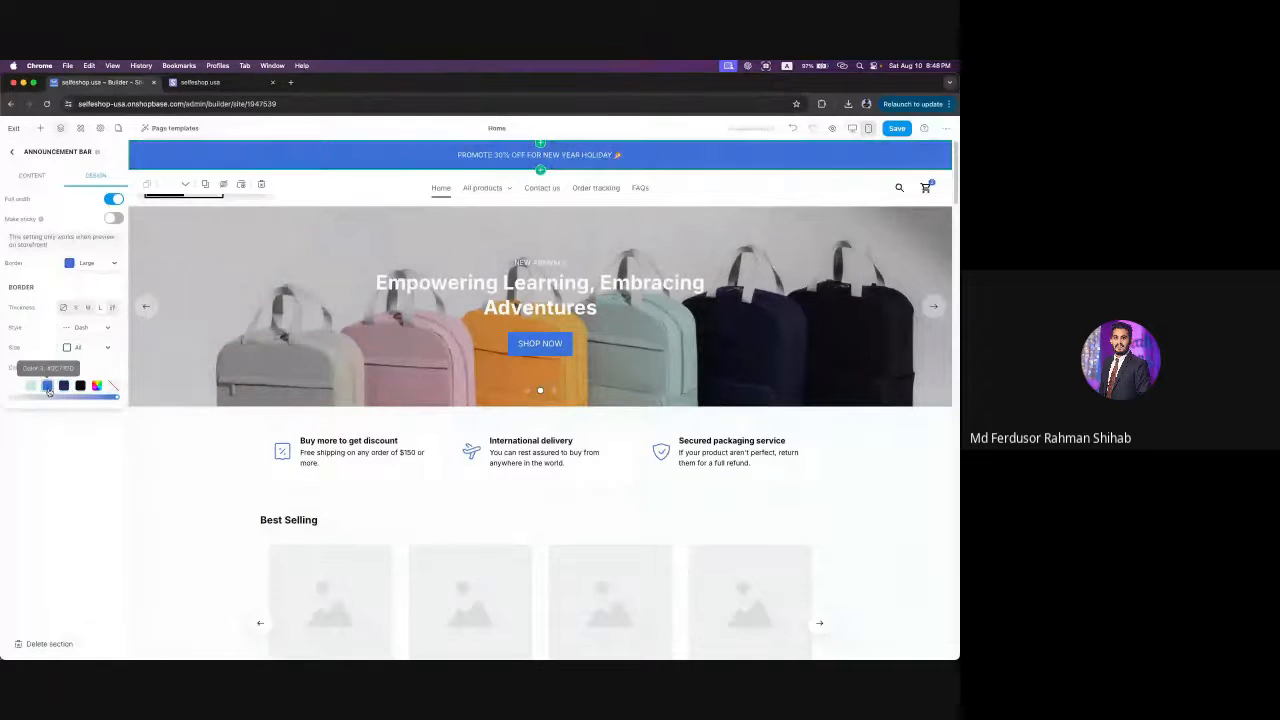
pyautogui.click(80, 386)
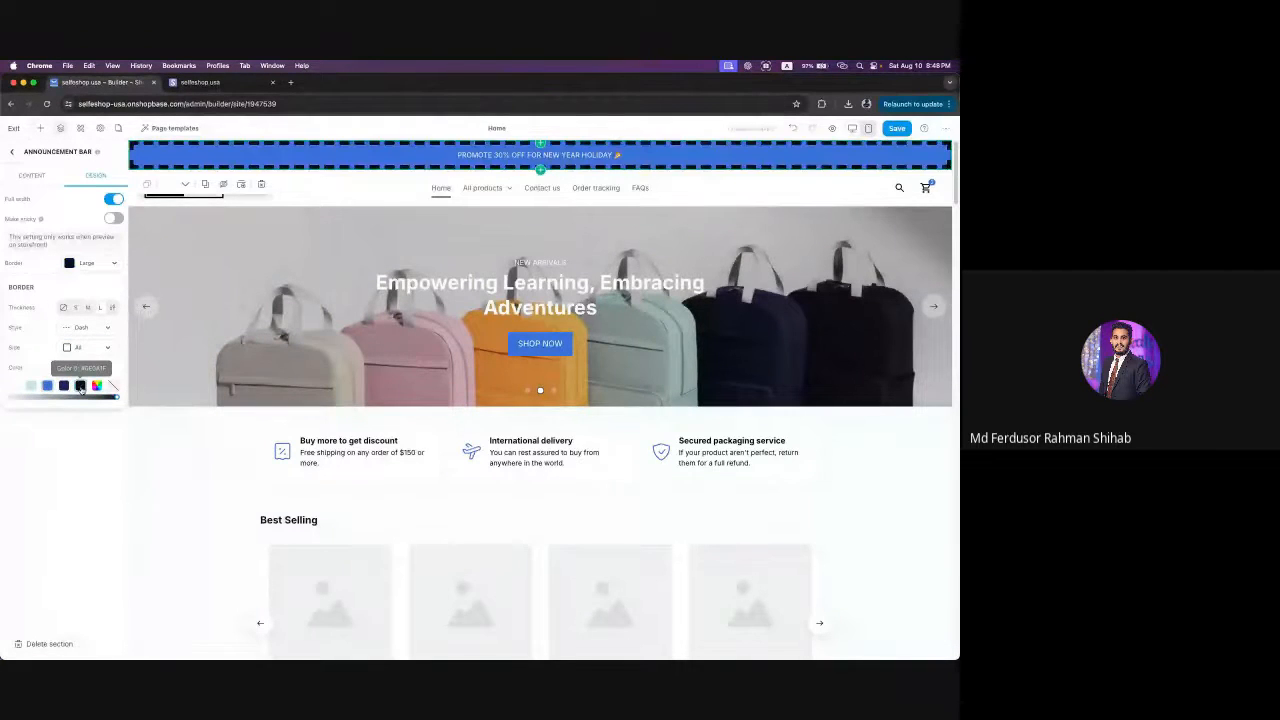
pyautogui.click(31, 387)
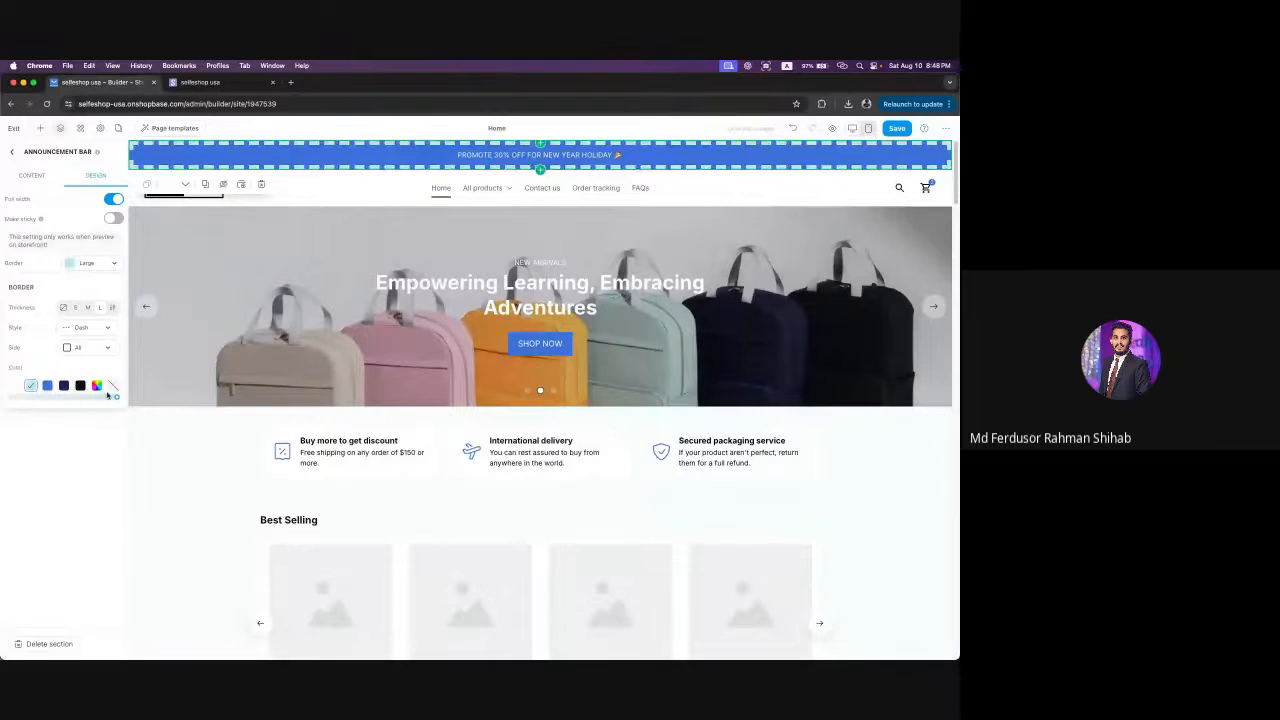
pyautogui.click(113, 386)
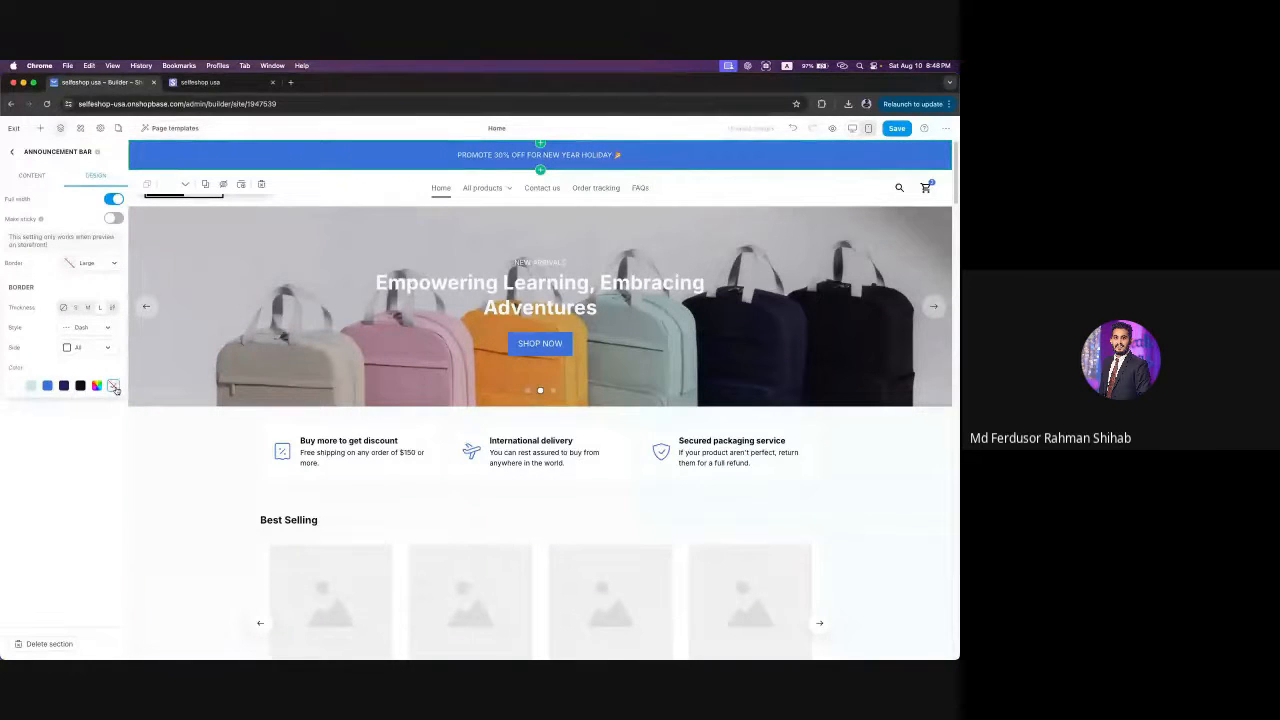
pyautogui.click(98, 388)
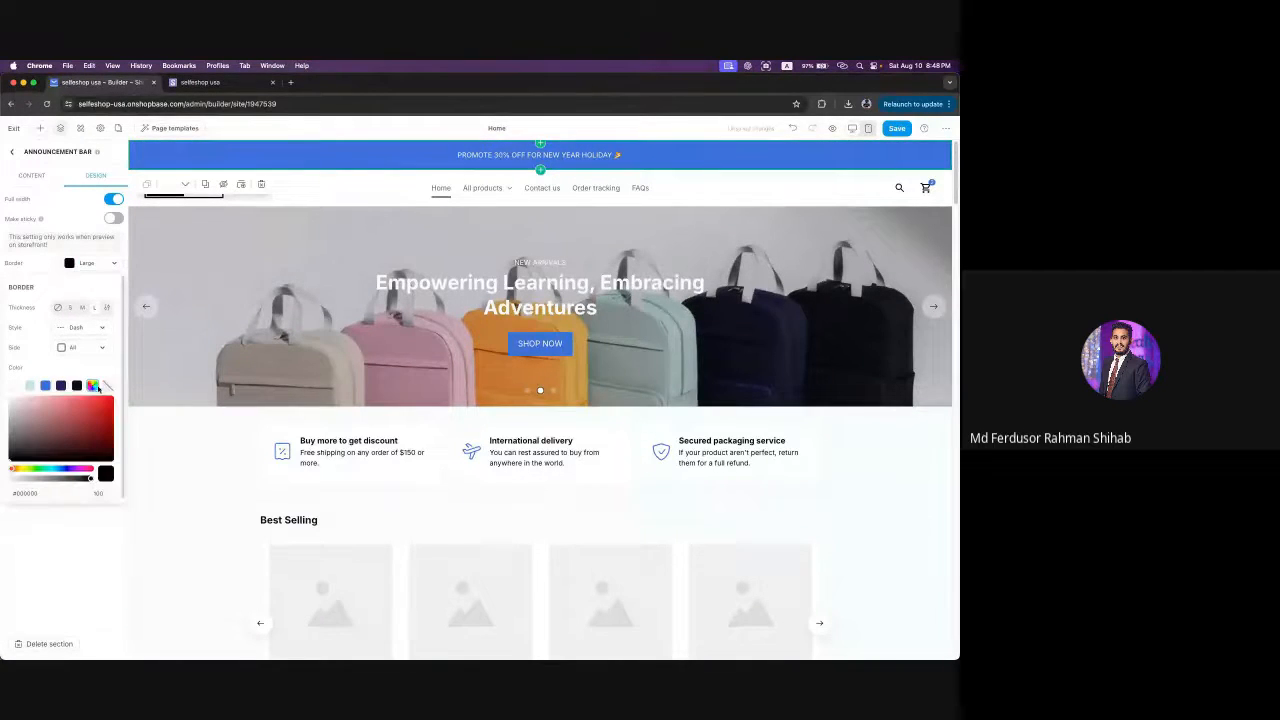
pyautogui.click(97, 450)
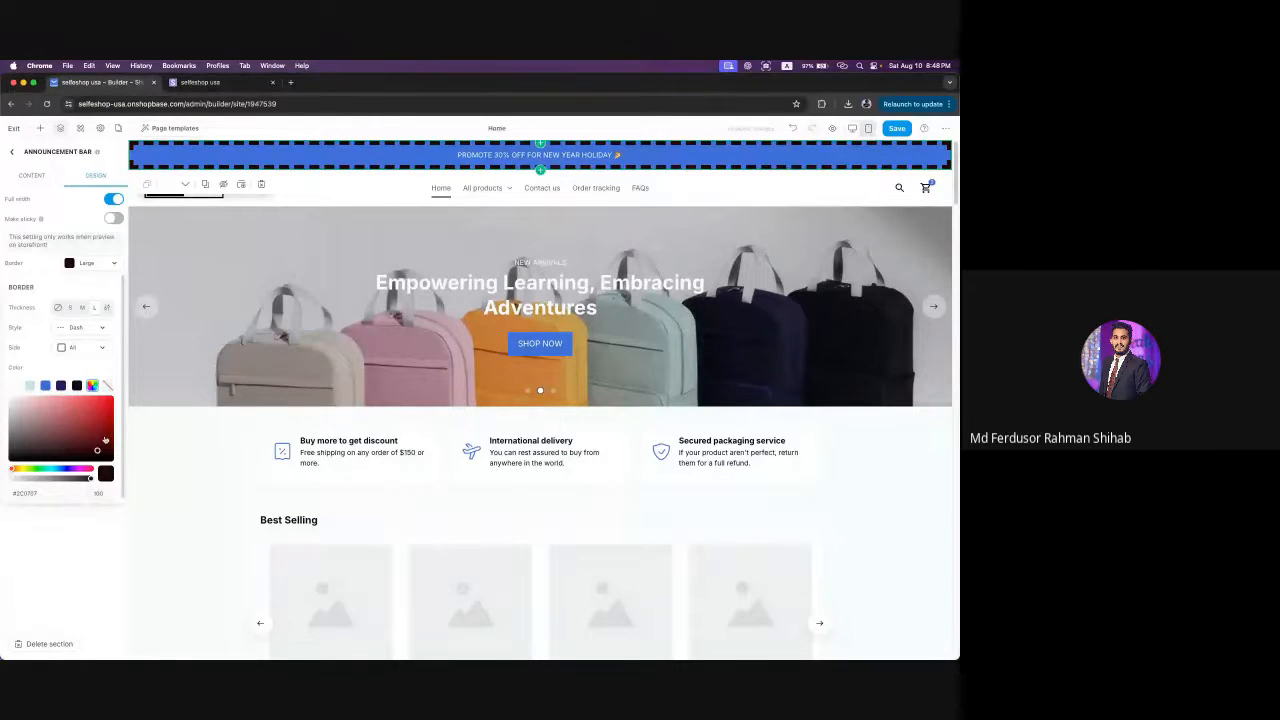
pyautogui.click(100, 411)
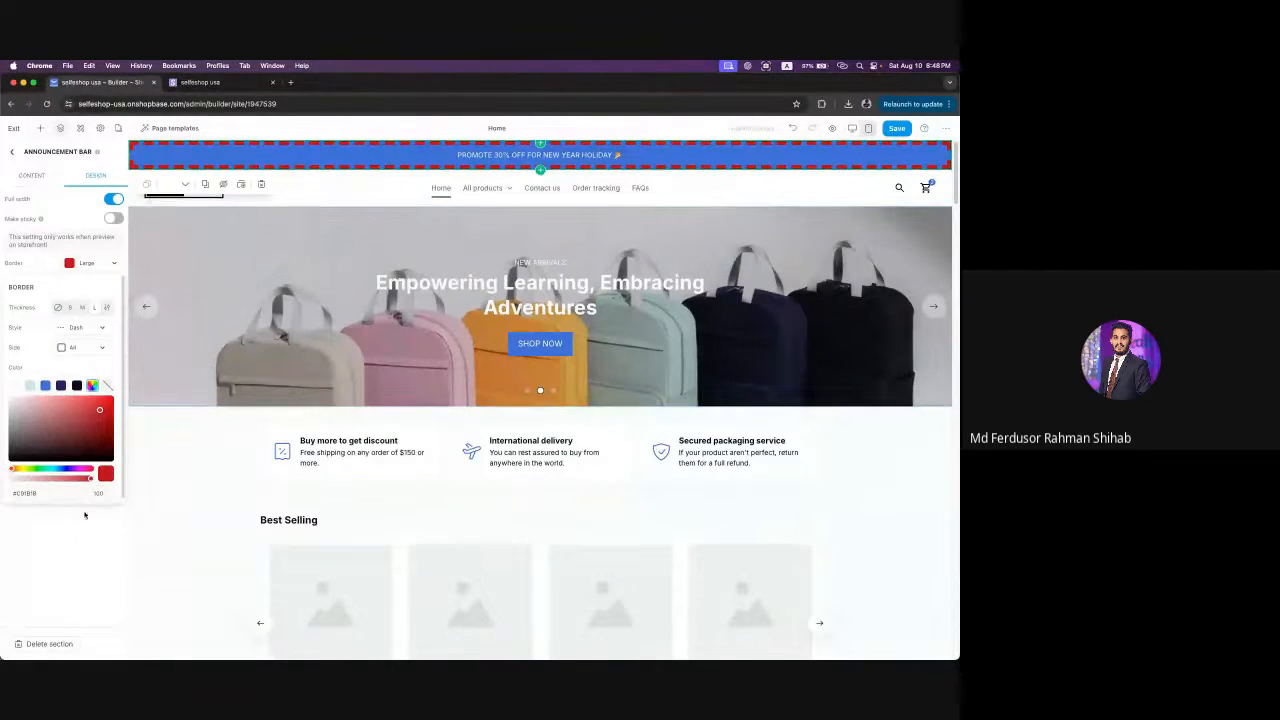
# - Remove the border from the Announcement Bar section by setting its thickness to None
pyautogui.click(112, 264)
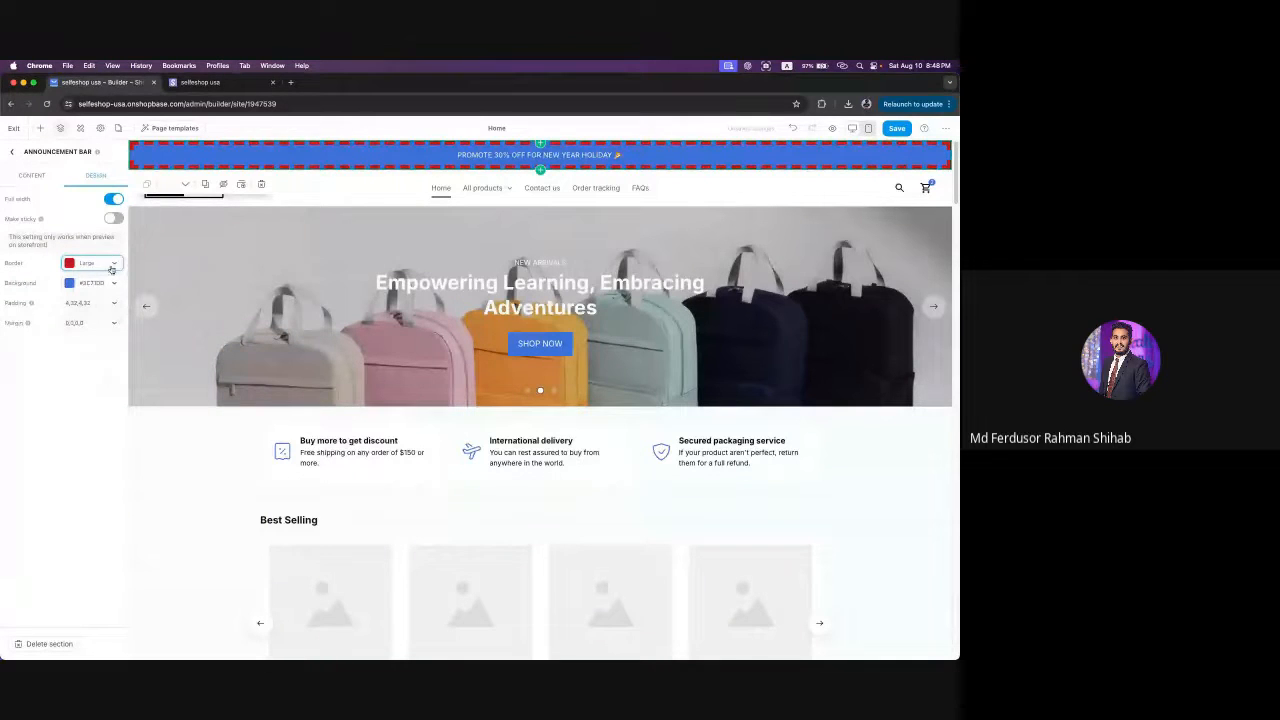
pyautogui.click(109, 268)
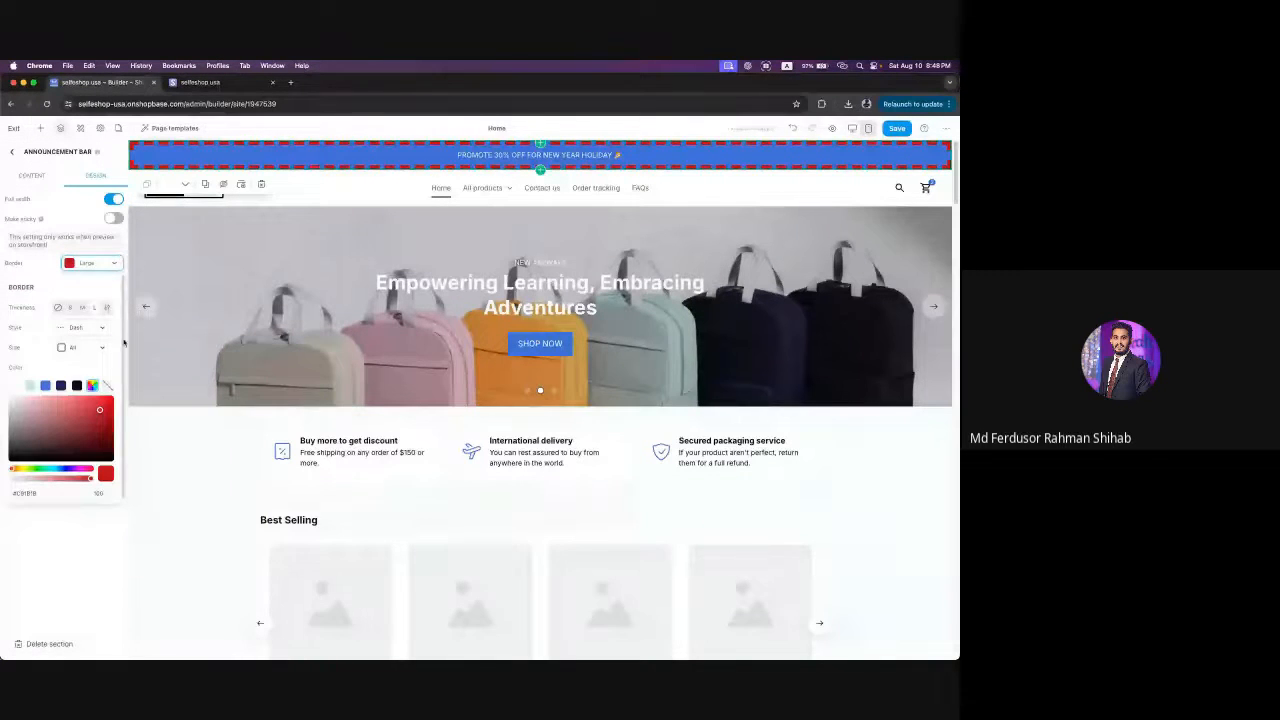
pyautogui.click(61, 309)
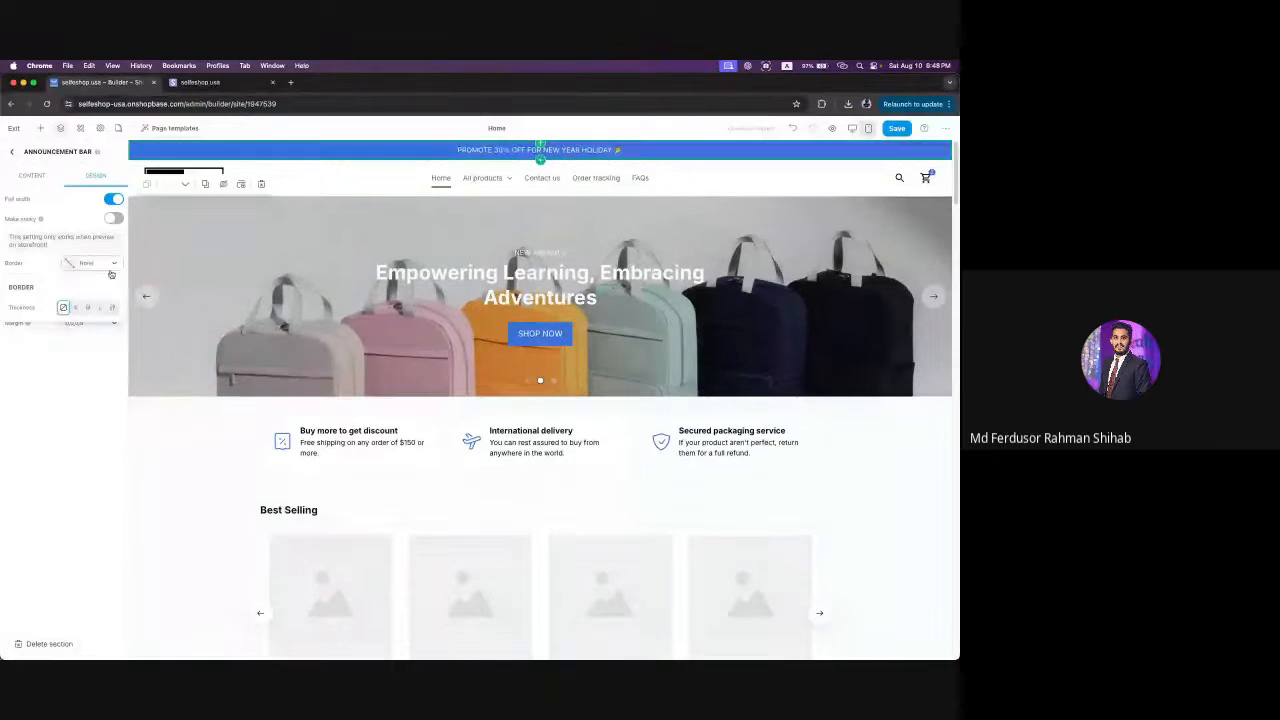
pyautogui.click(111, 269)
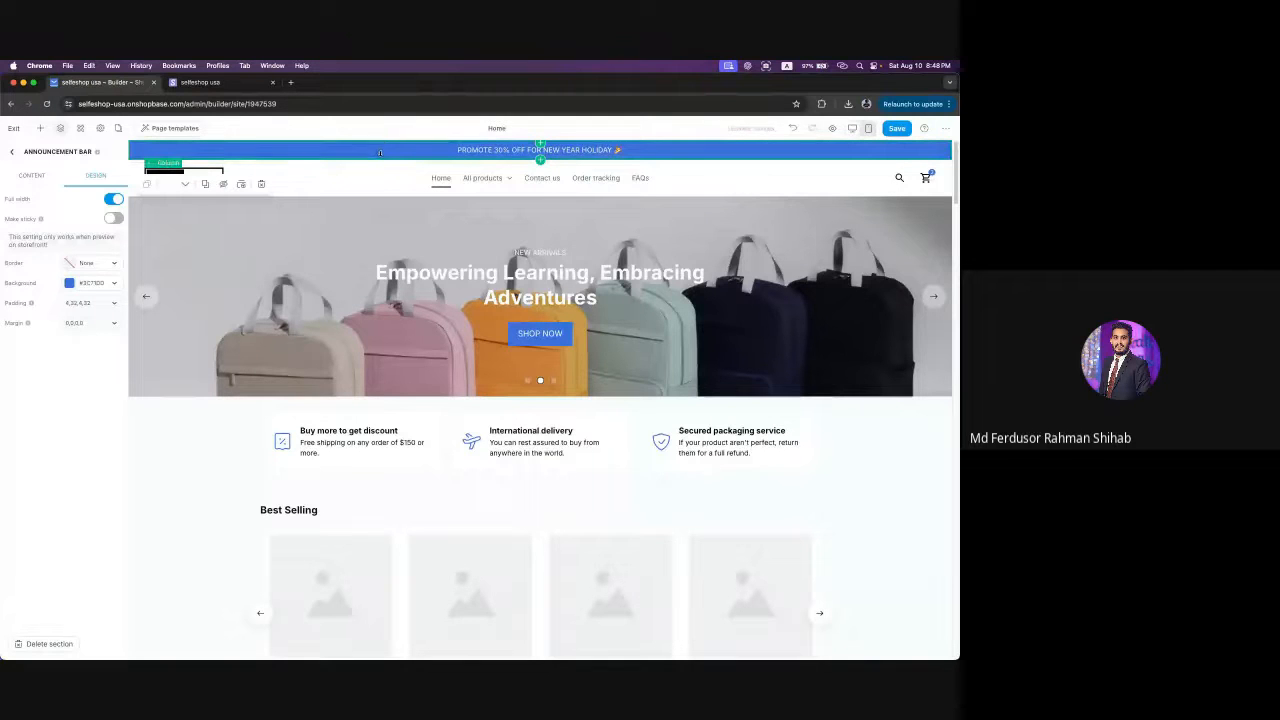
# - Set the Announcement Bar section's background to a custom light blue after trying dark and pale purple shades
pyautogui.click(115, 285)
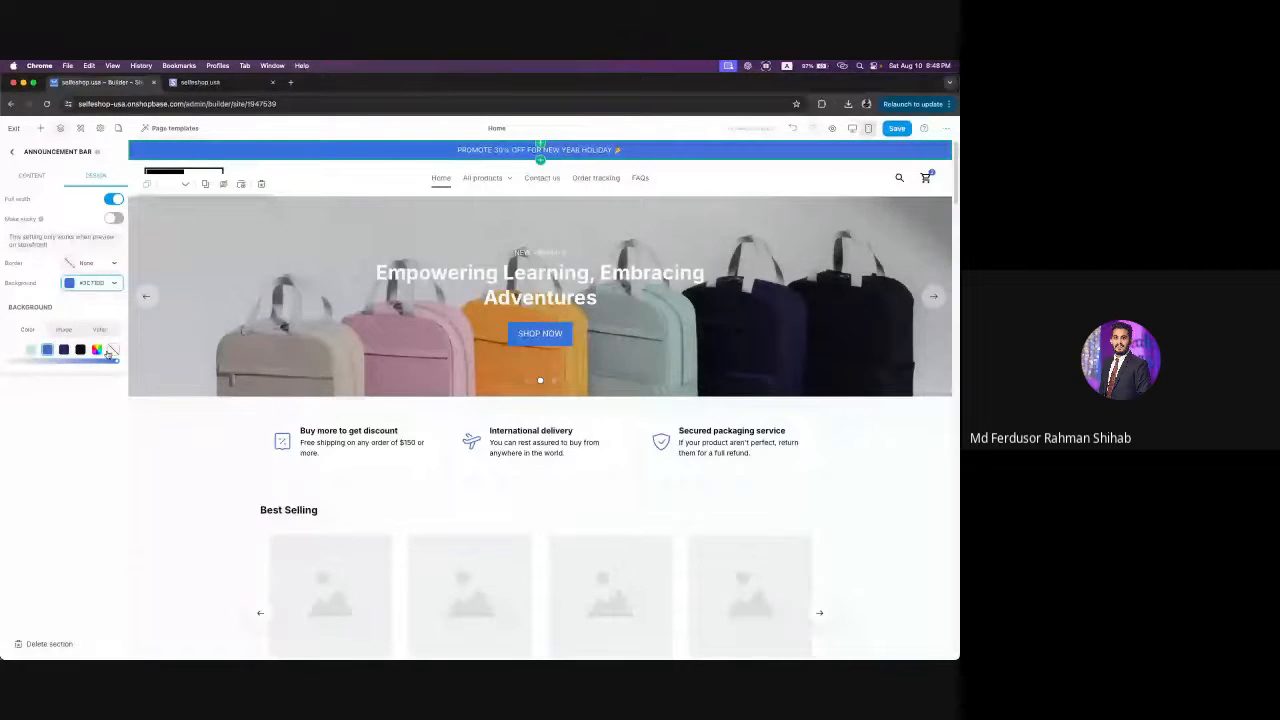
pyautogui.click(96, 349)
pyautogui.click(106, 376)
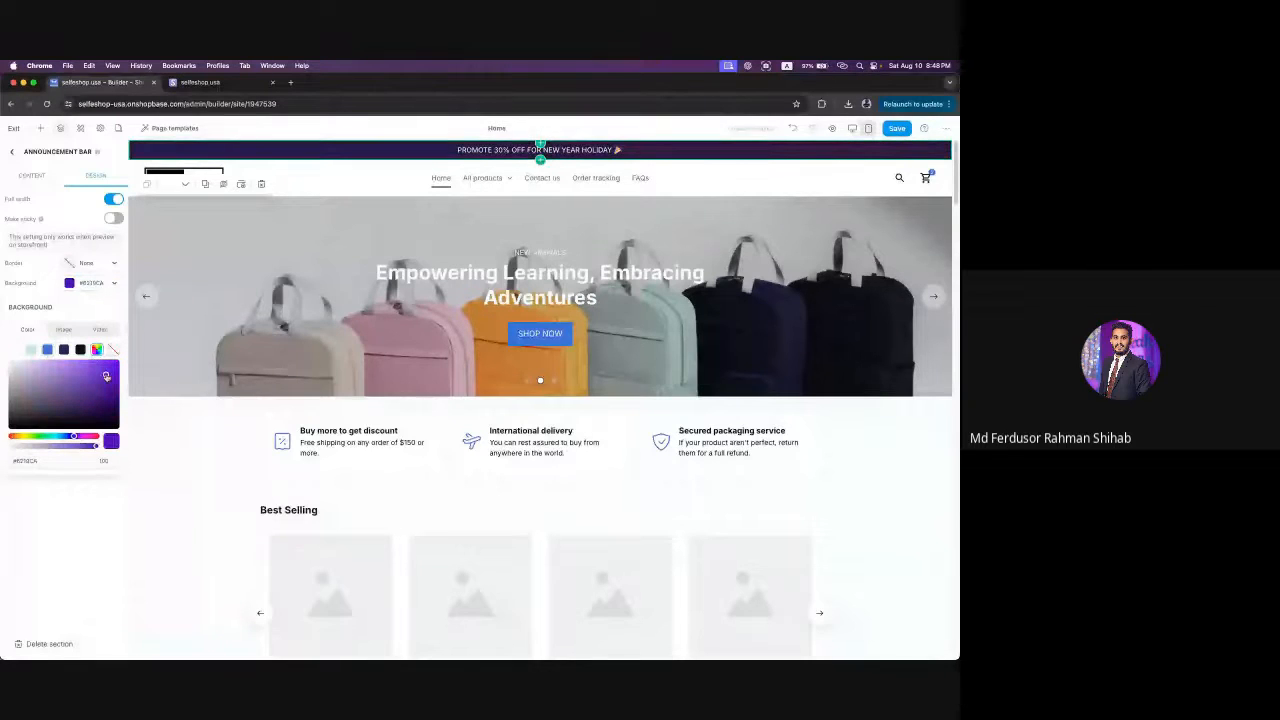
pyautogui.click(106, 407)
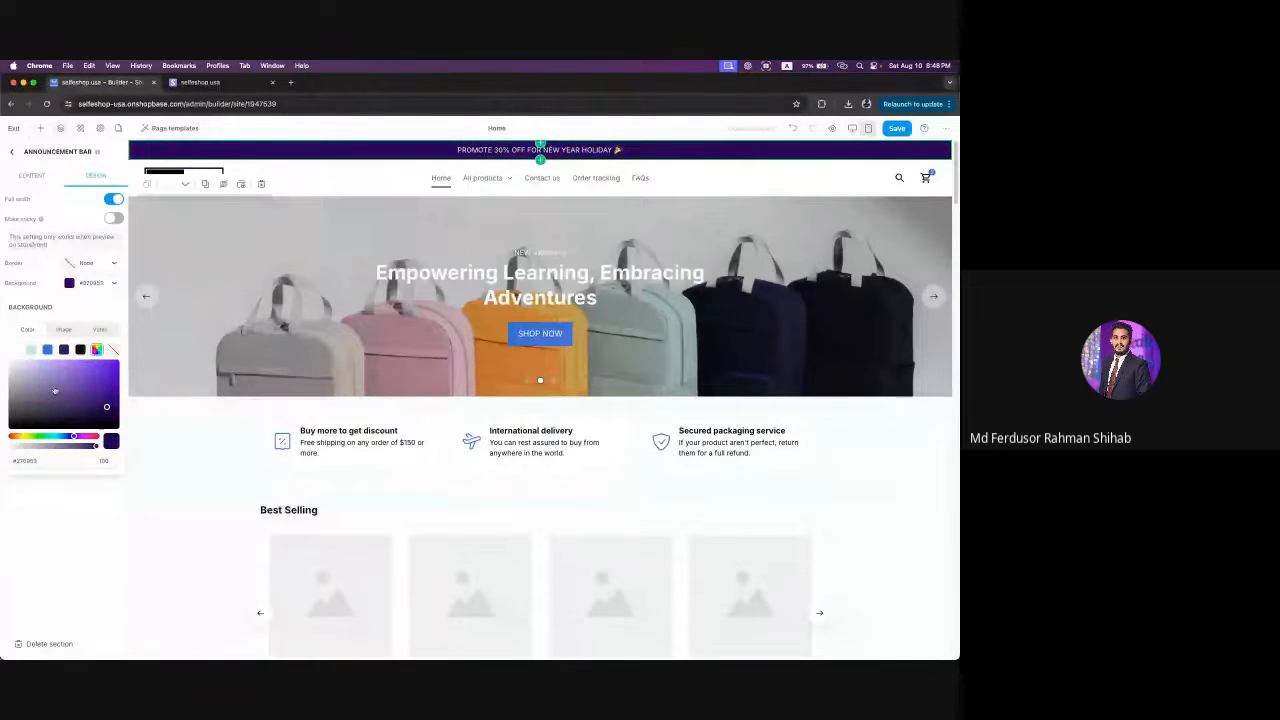
pyautogui.click(38, 373)
pyautogui.moveTo(38, 373); pyautogui.dragTo(51, 377)
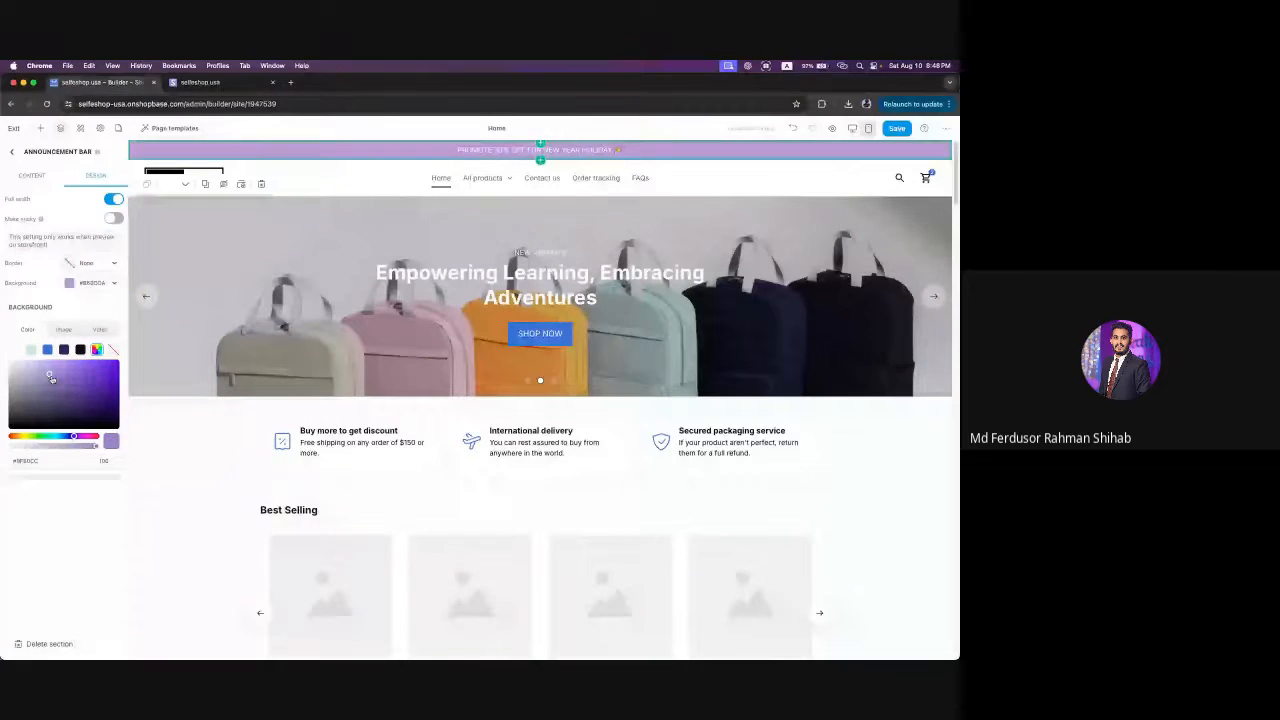
pyautogui.moveTo(73, 437); pyautogui.dragTo(59, 437)
pyautogui.click(89, 370)
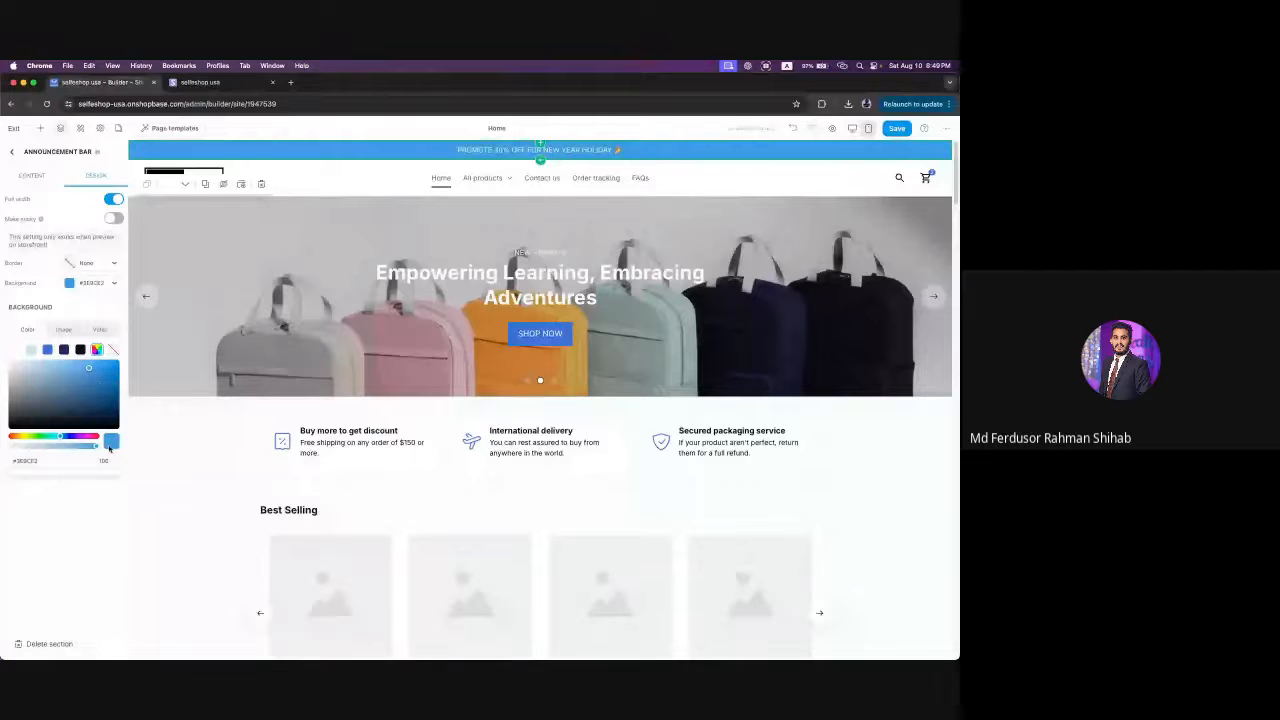
pyautogui.click(3, 385)
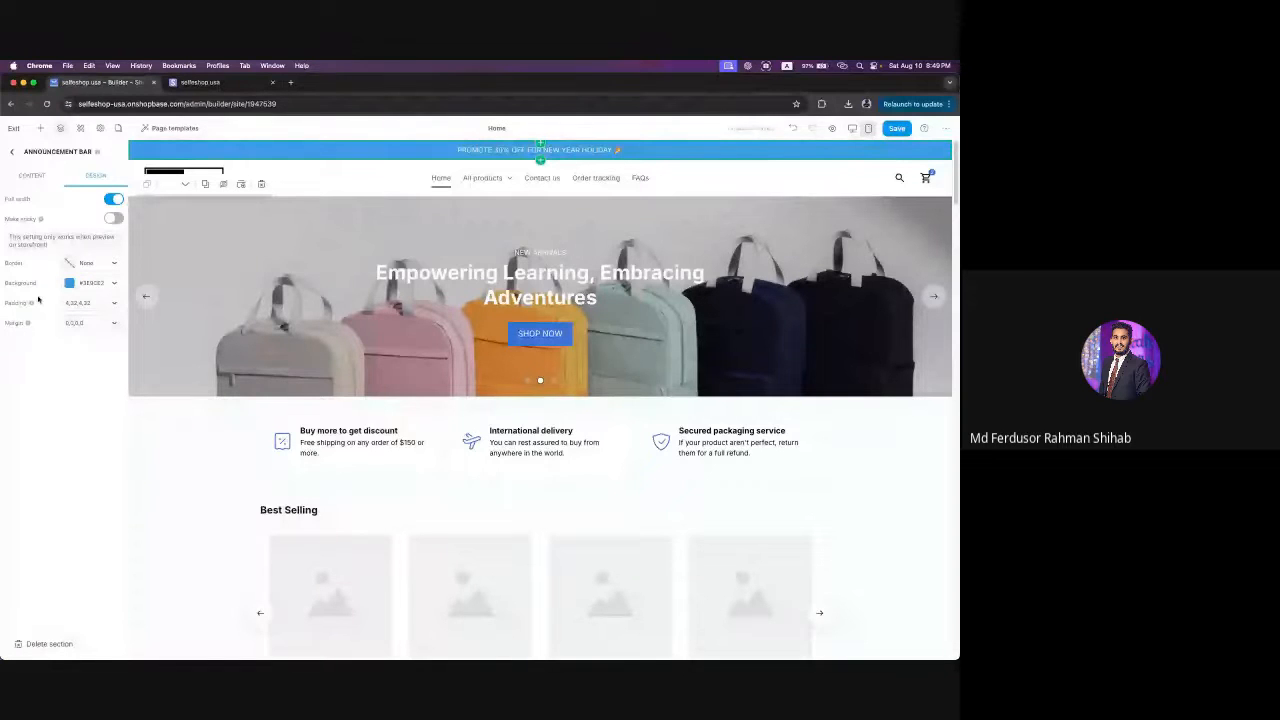
# - Try a much larger top padding on the Announcement Bar section, and set it back to 4
pyautogui.click(114, 304)
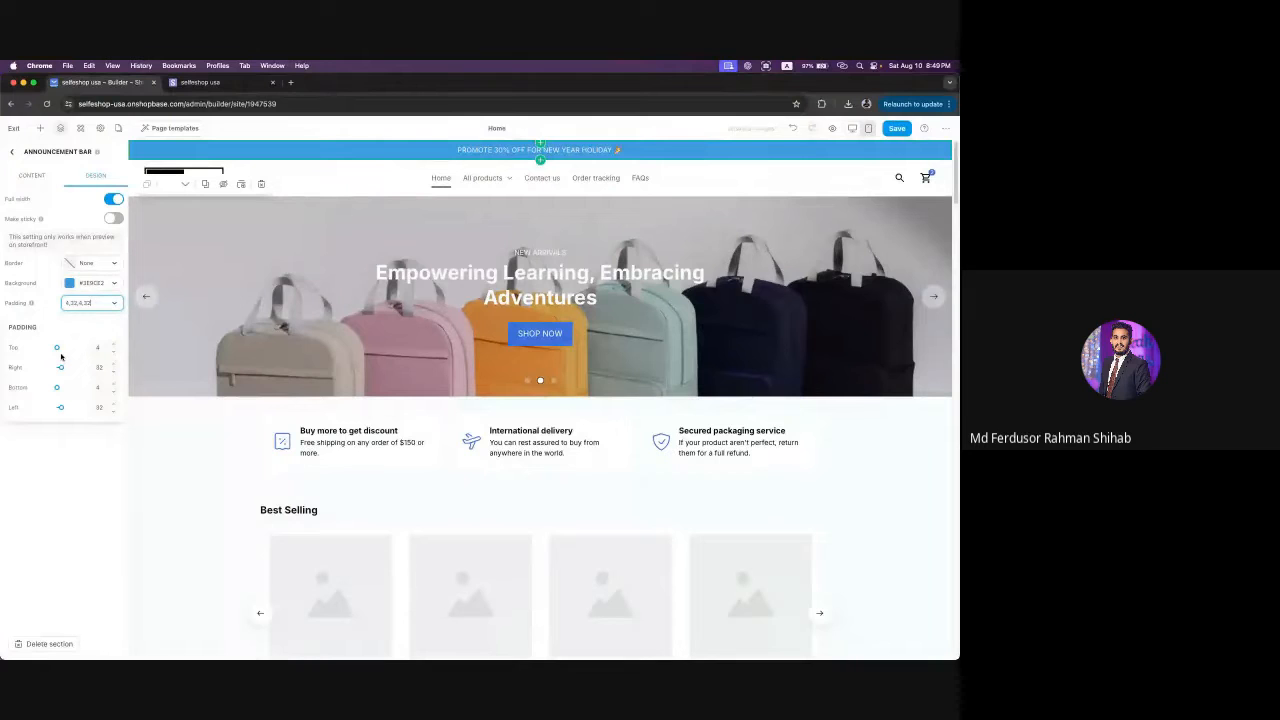
pyautogui.moveTo(57, 347); pyautogui.dragTo(83, 346)
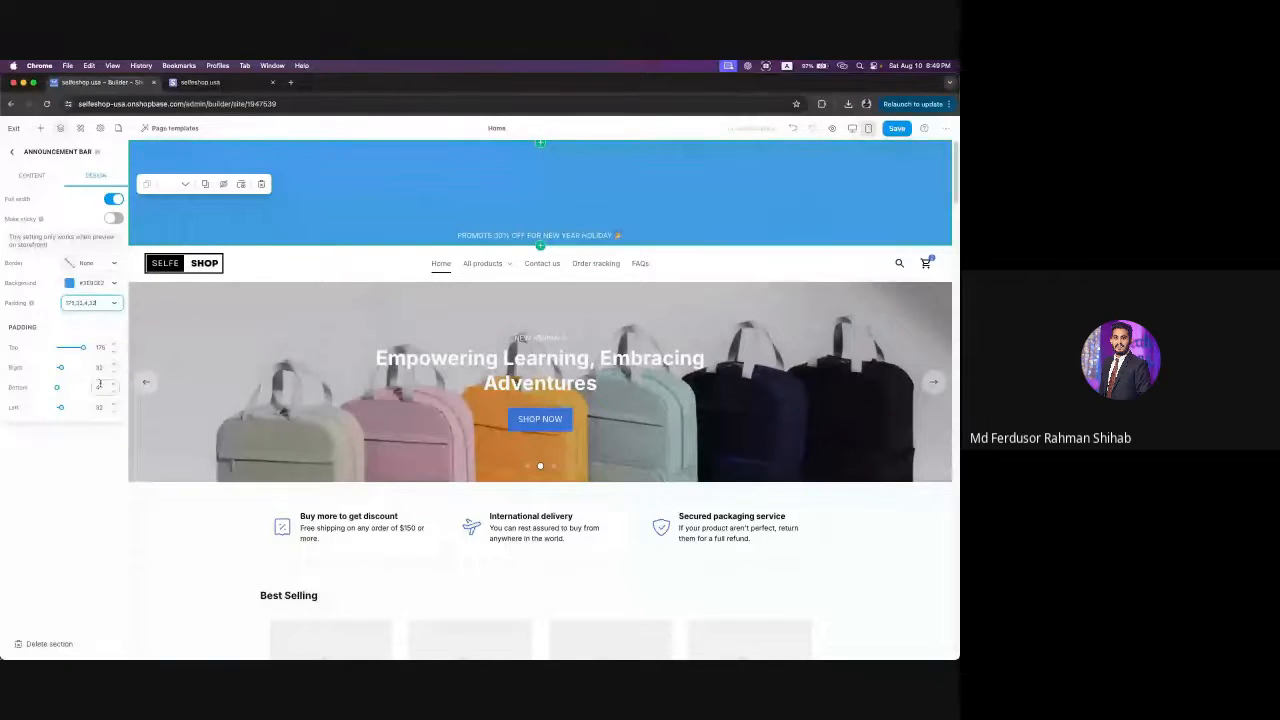
pyautogui.doubleClick(101, 345)
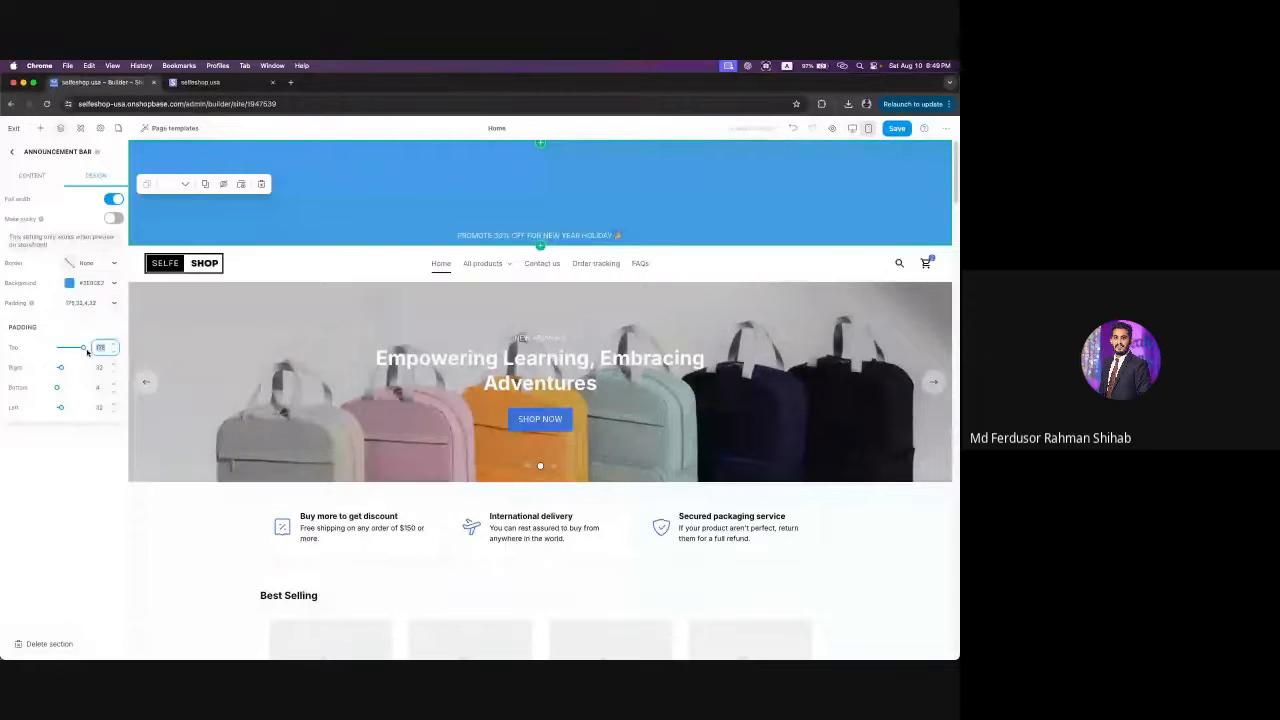
pyautogui.write('4')
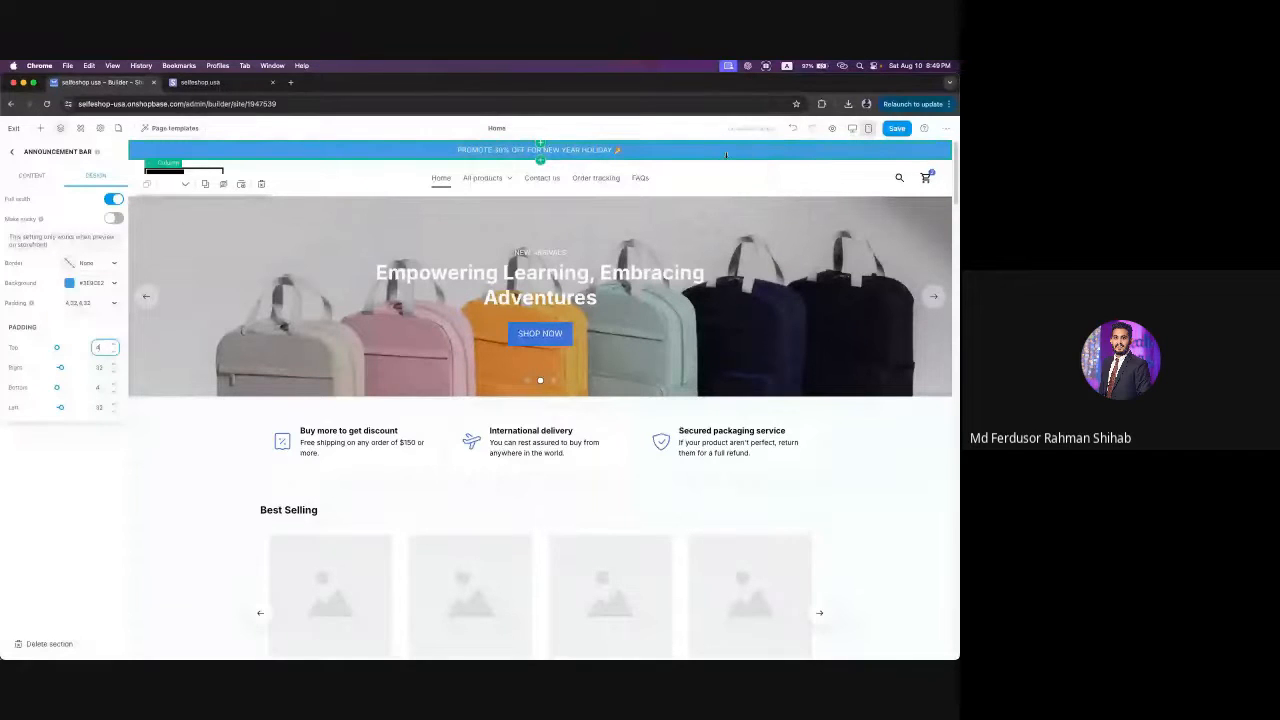
pyautogui.click(13, 154)
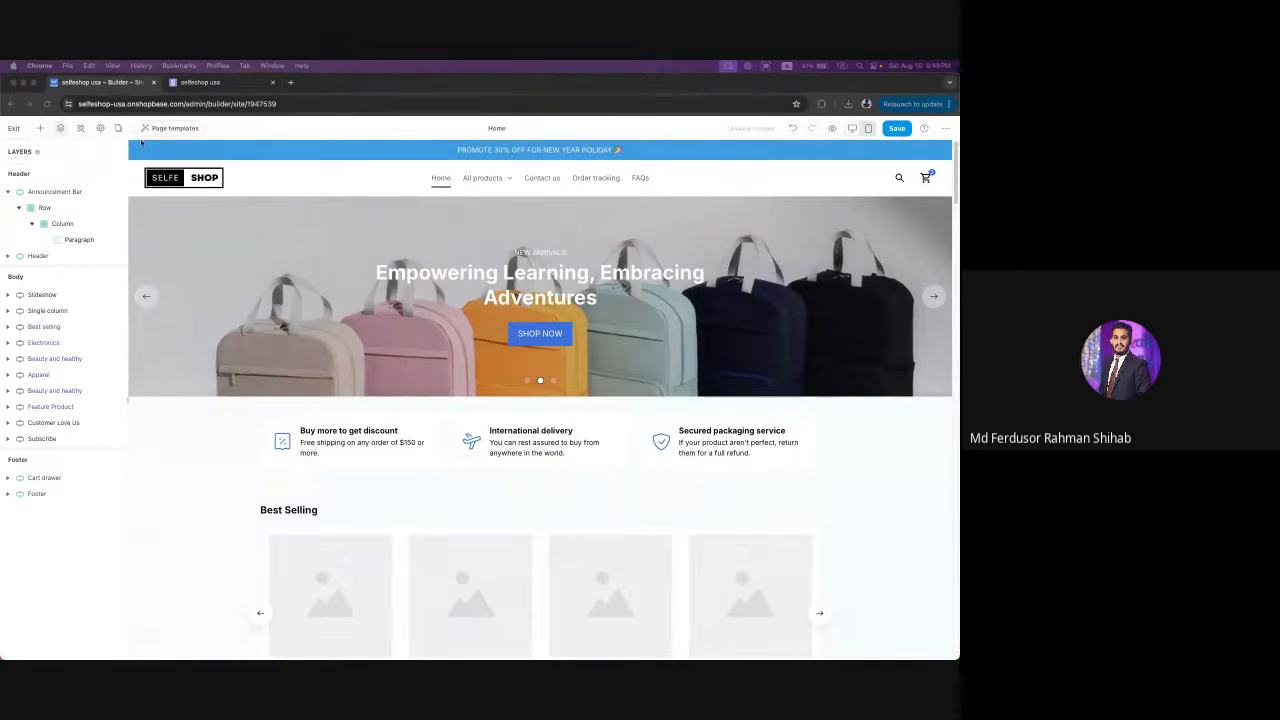
pyautogui.click(219, 85)
pyautogui.click(102, 82)
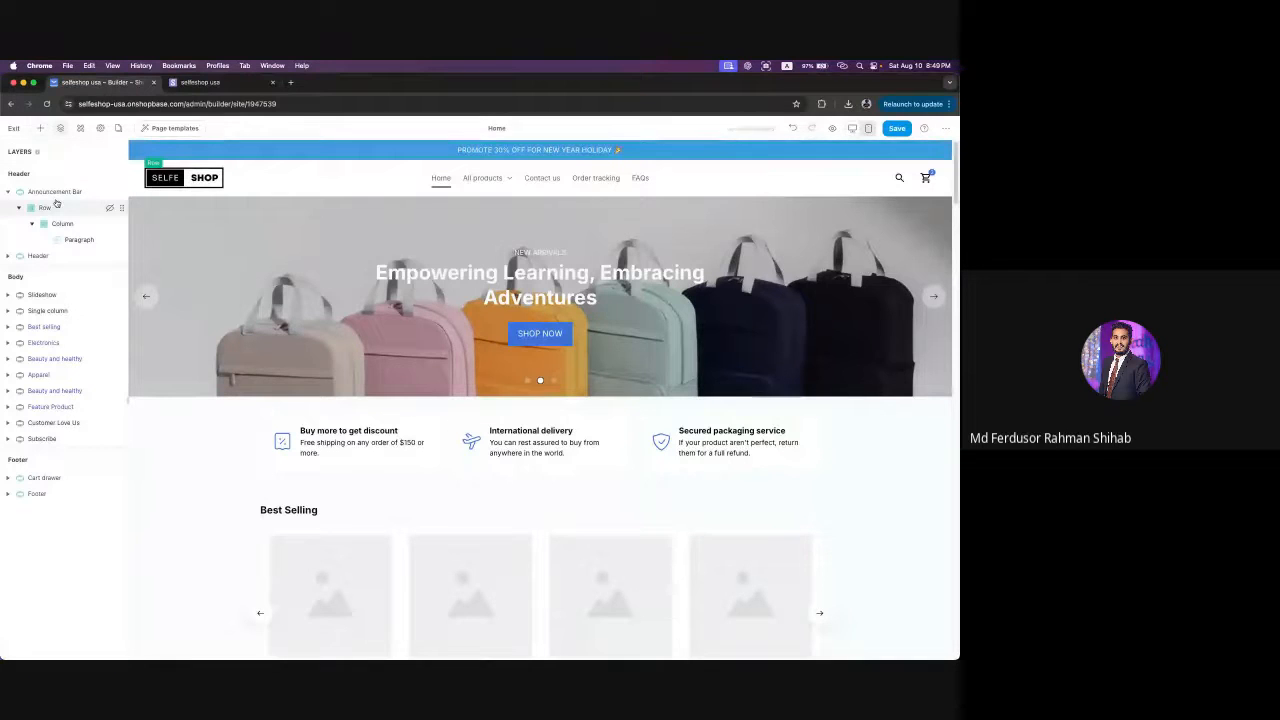
pyautogui.click(8, 192)
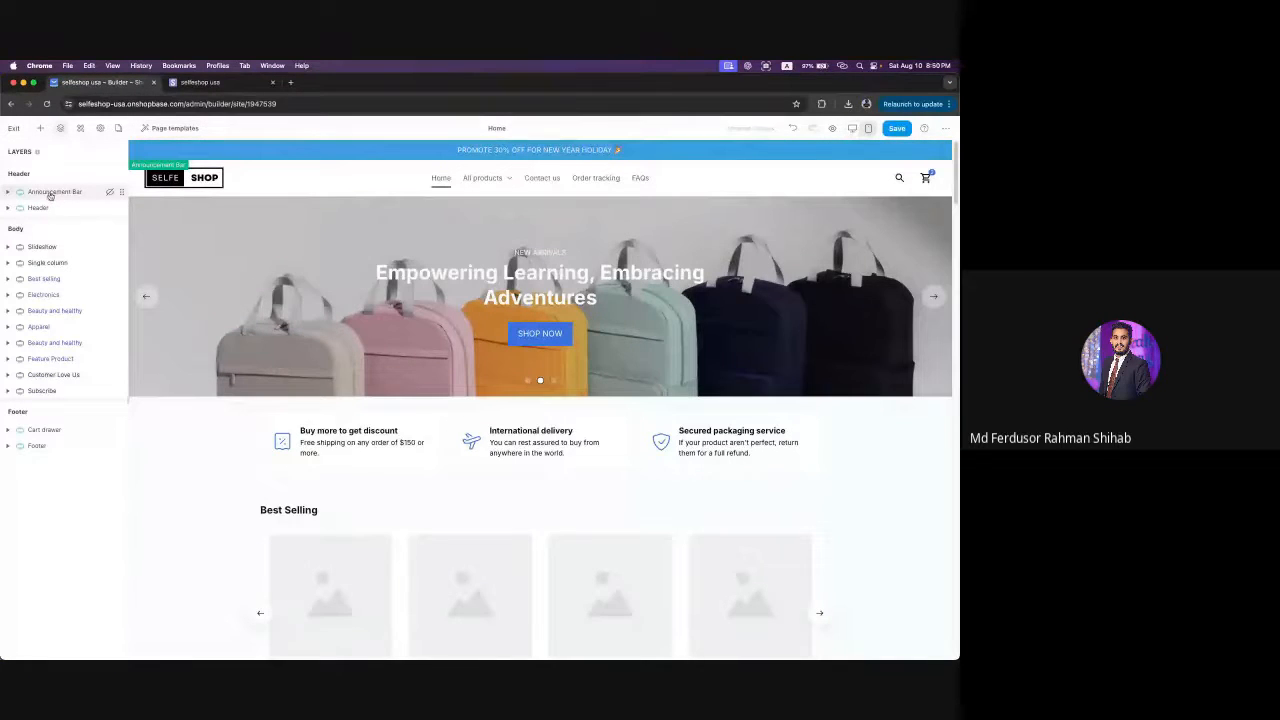
pyautogui.click(50, 192)
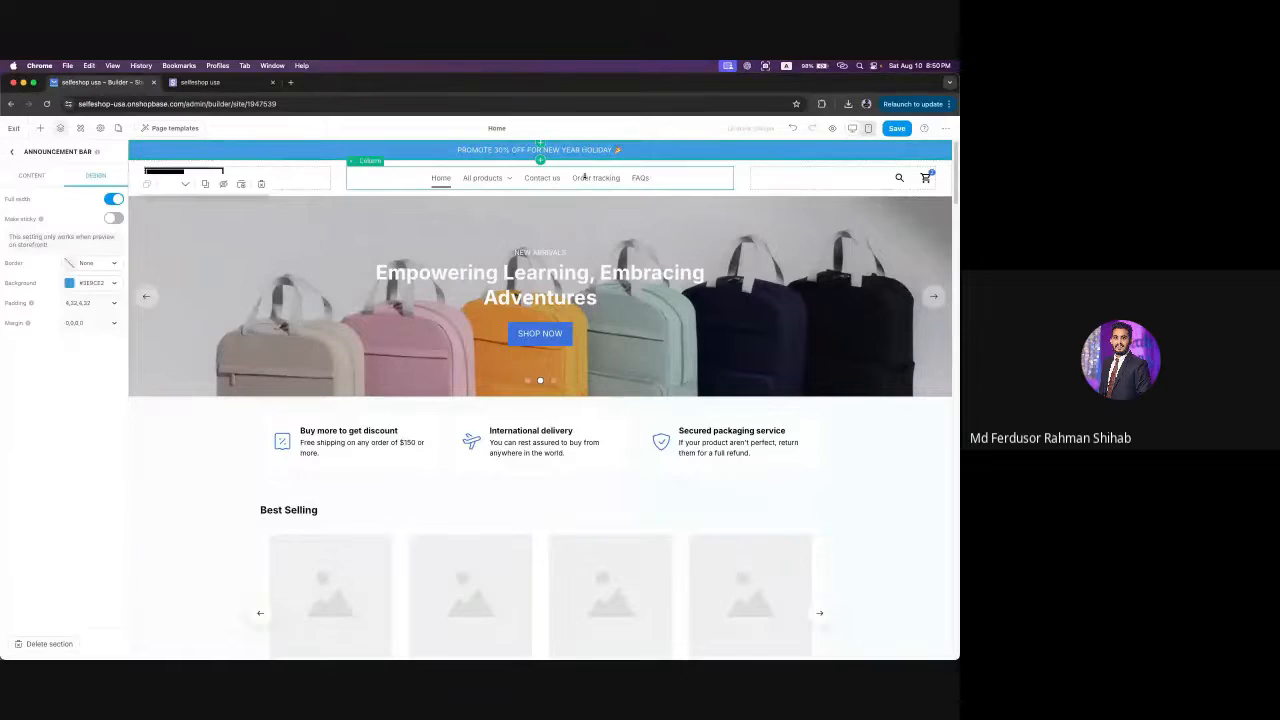
# - Replace the announcement bar's promotion text with "Free Shipping For All Orders From 60$"
pyautogui.click(12, 151)
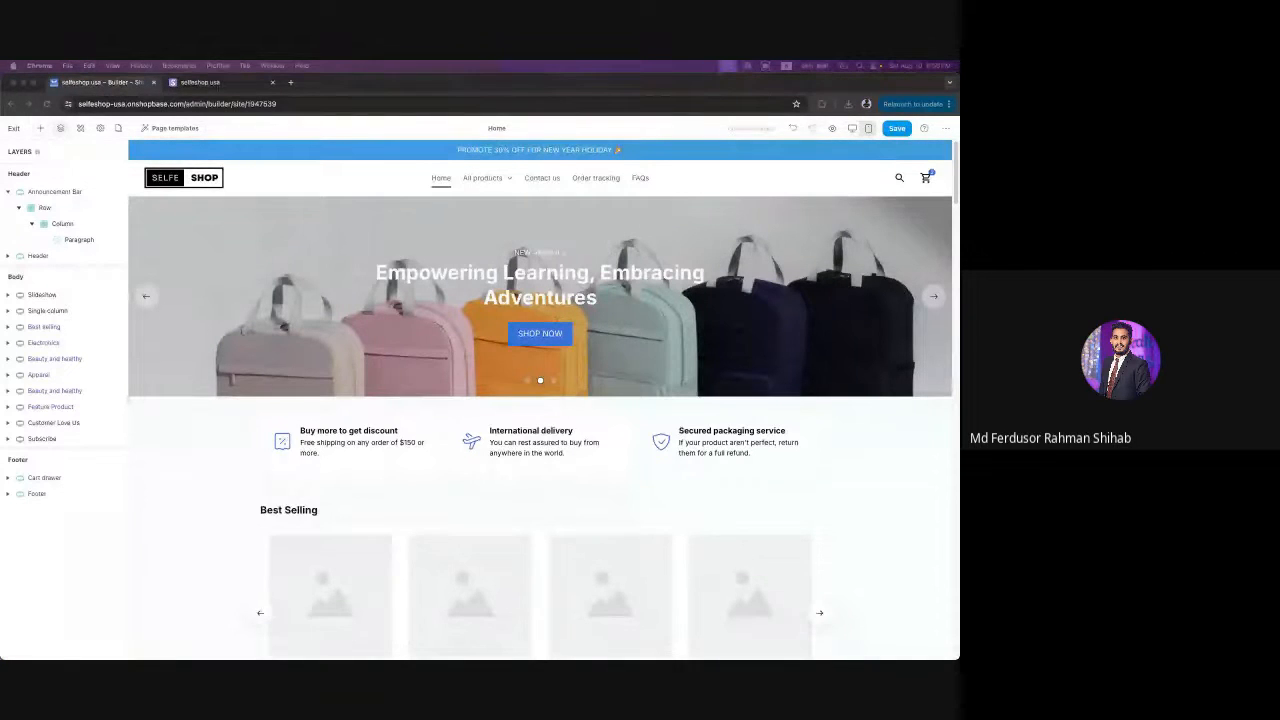
pyautogui.click(79, 240)
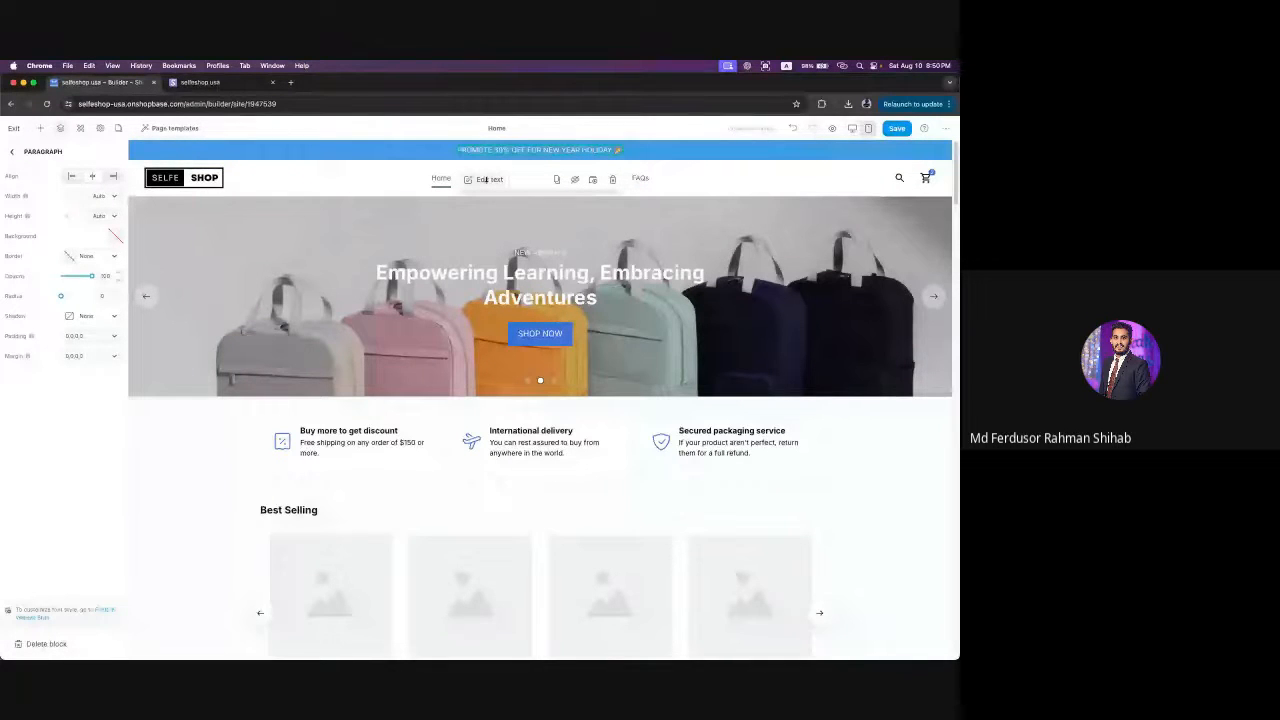
pyautogui.click(486, 180)
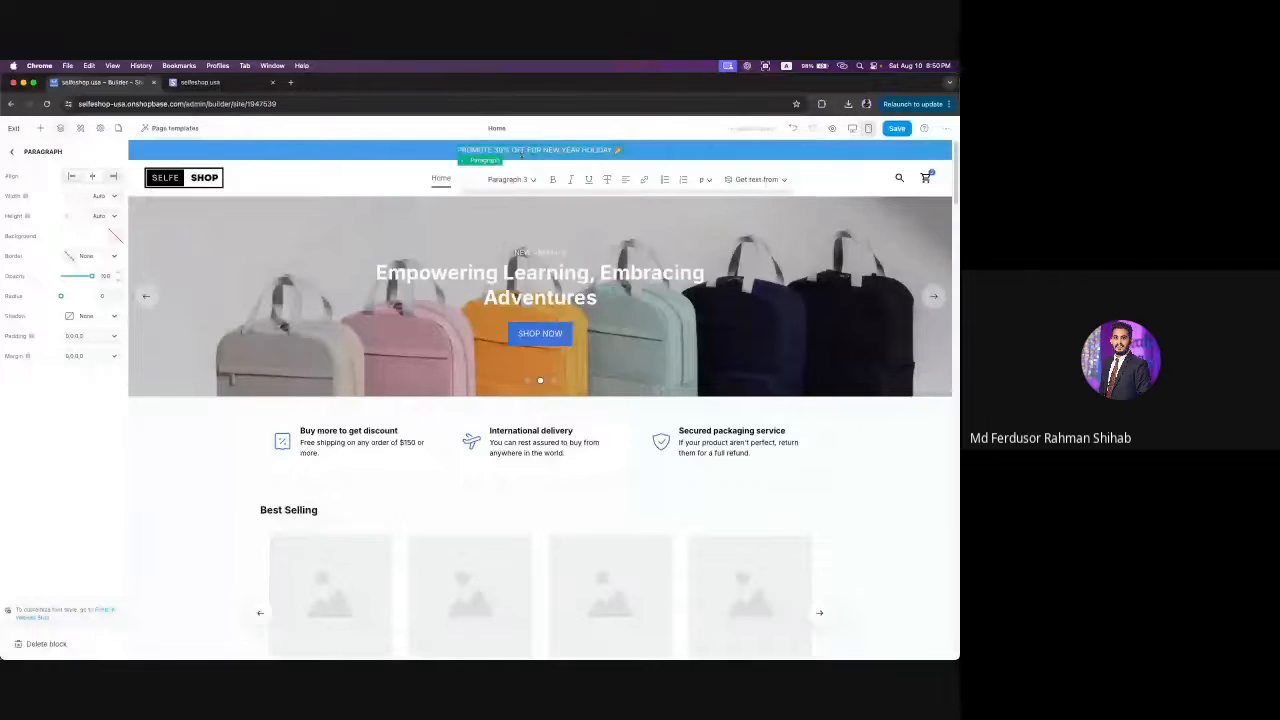
pyautogui.tripleClick(527, 151)
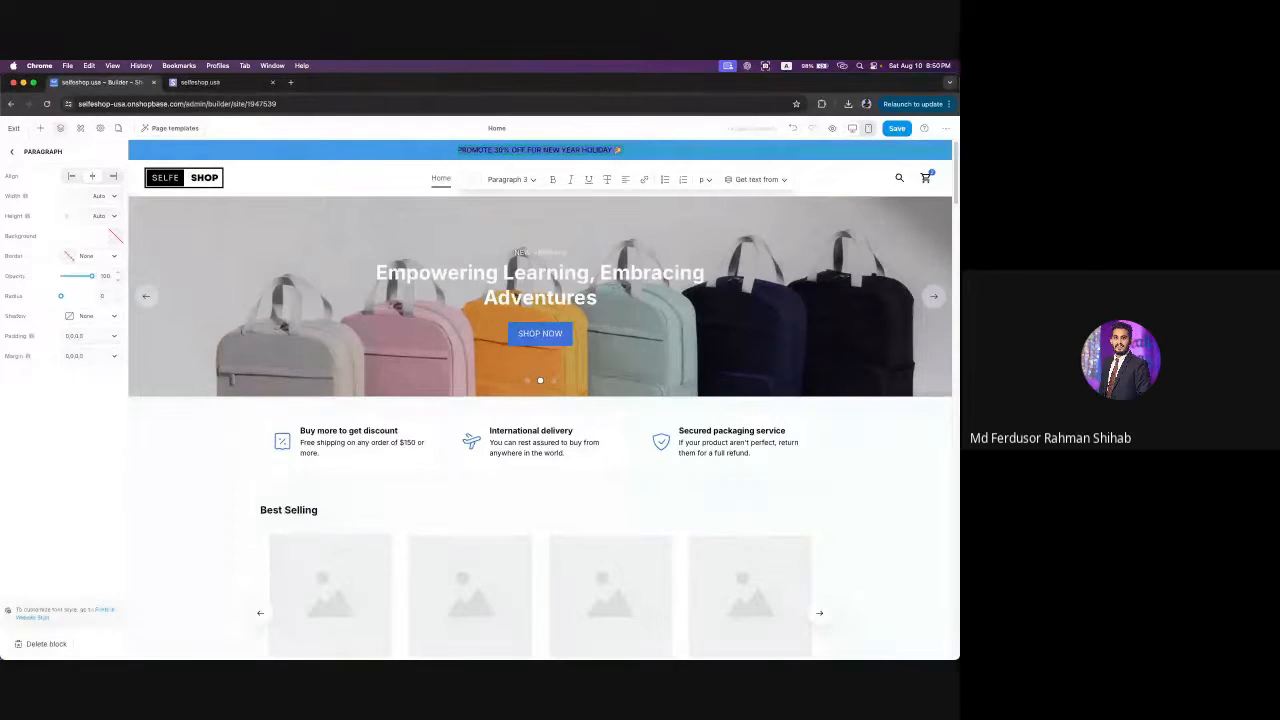
pyautogui.write('R')
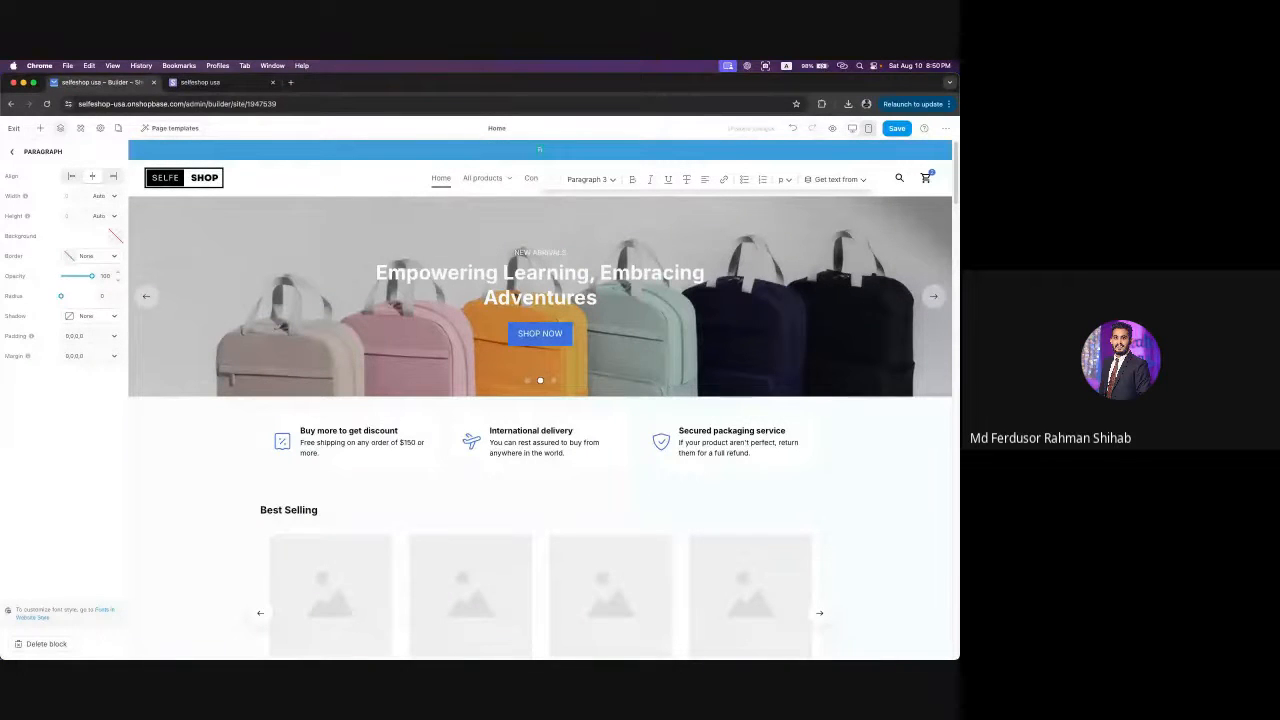
pyautogui.write('ree Shipp')
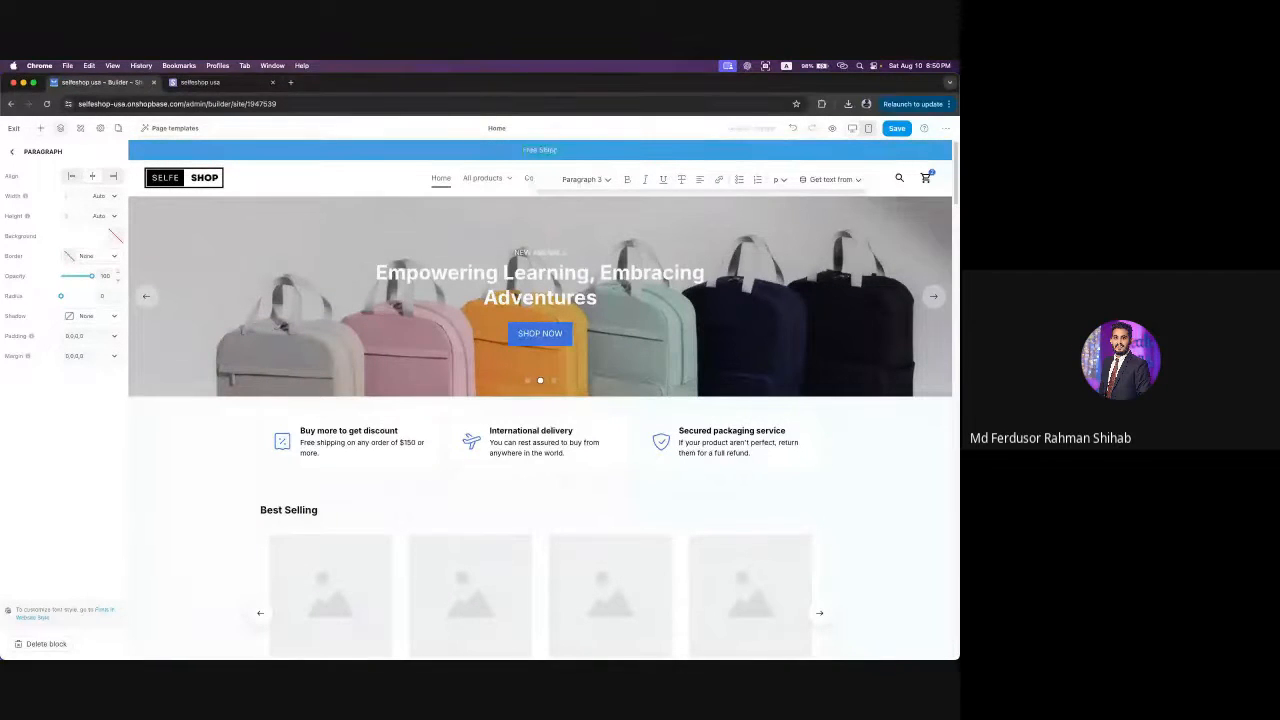
pyautogui.write('ing For')
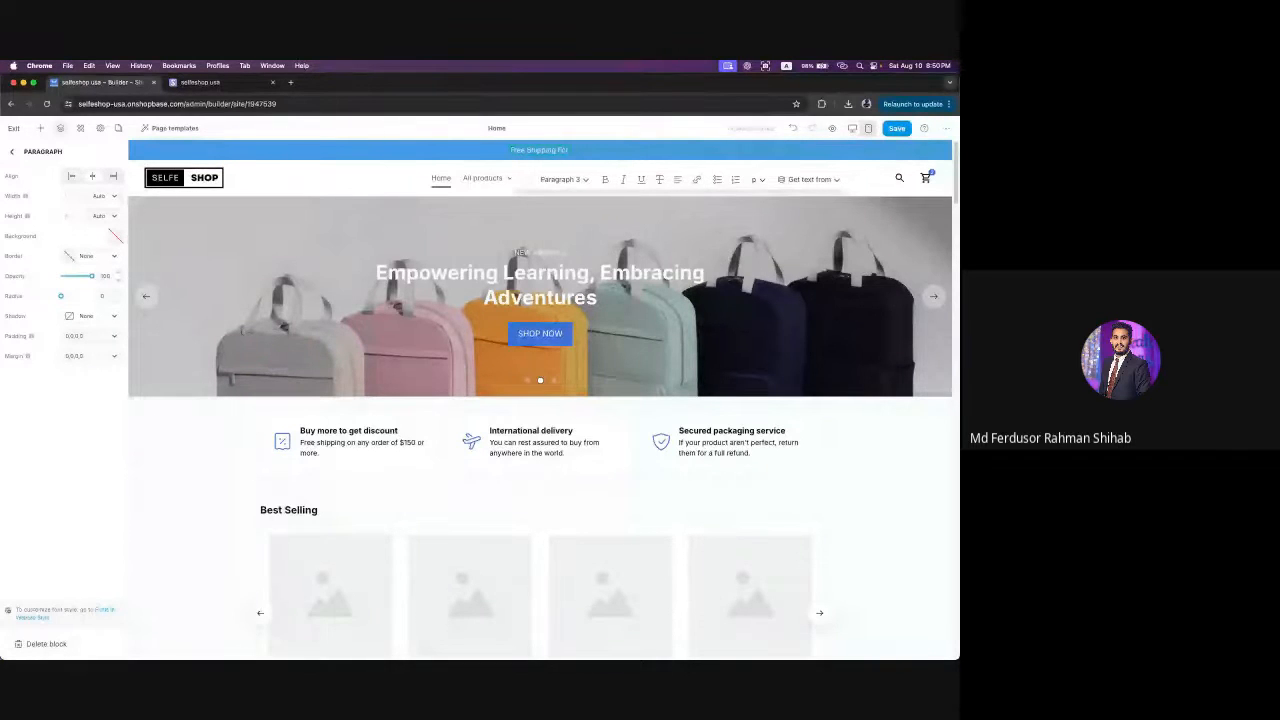
pyautogui.write(' All Orders!')
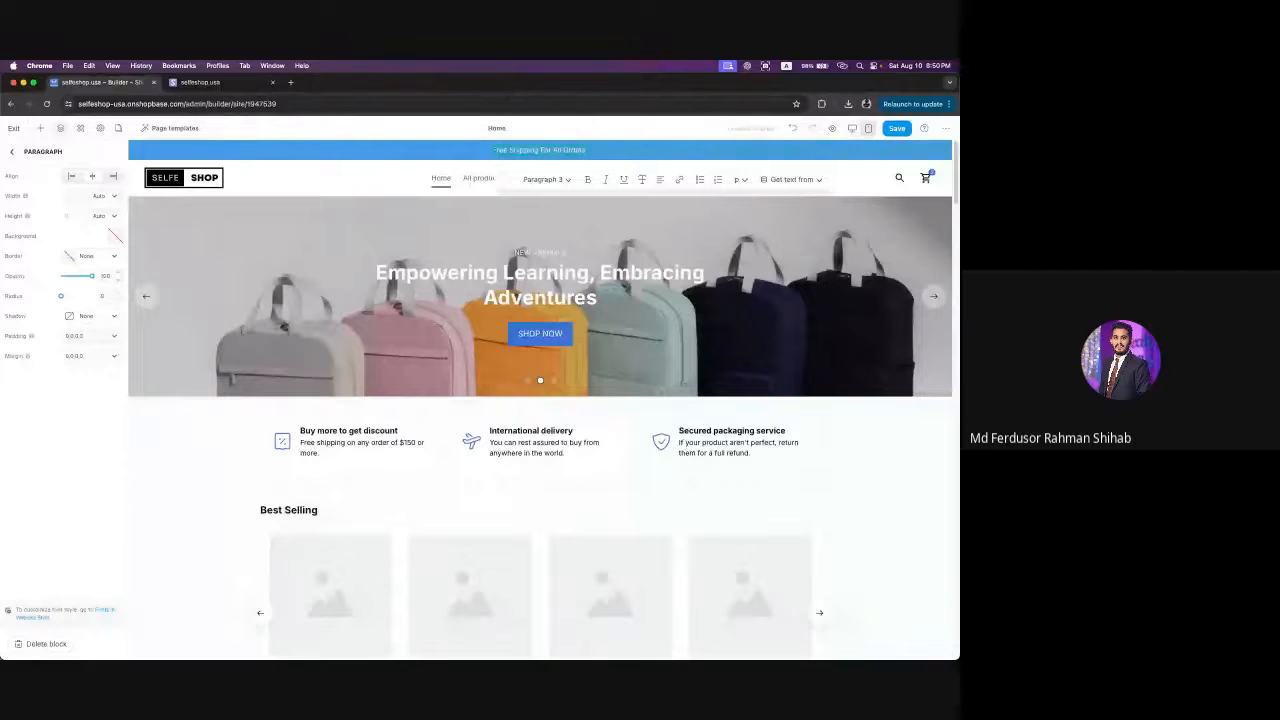
pyautogui.write(' From $')
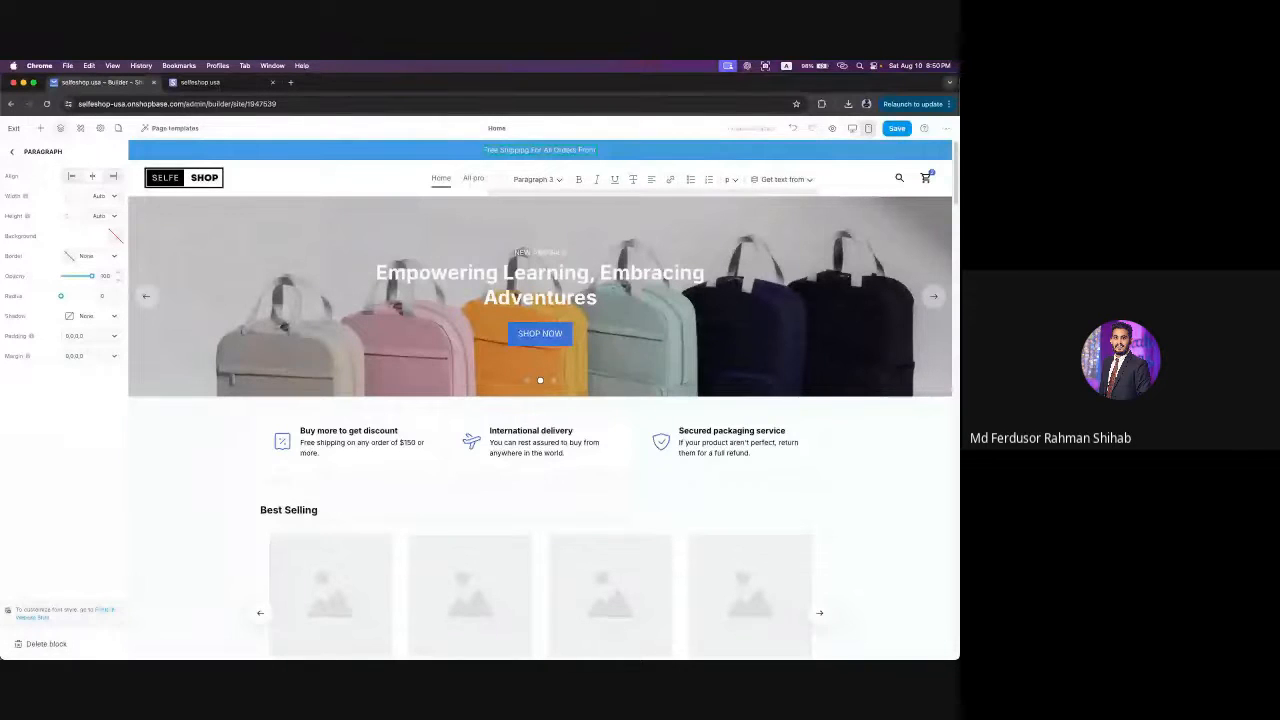
pyautogui.write('0')
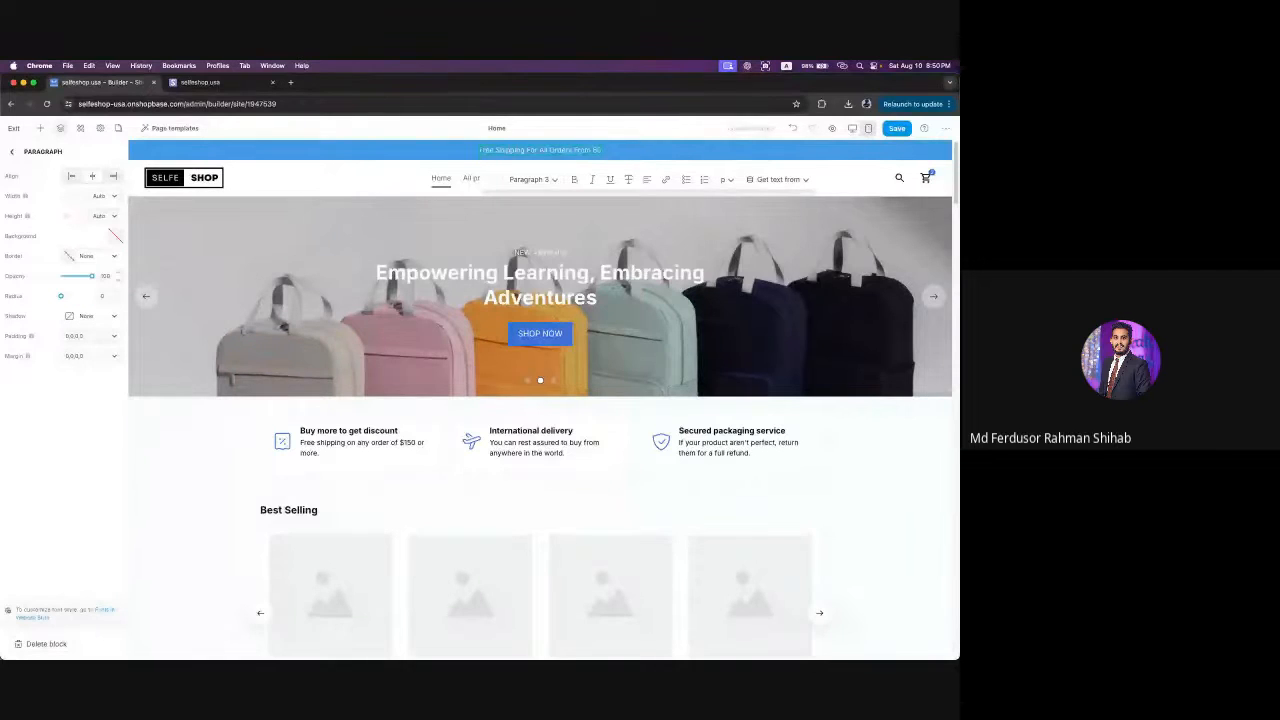
pyautogui.write('$')
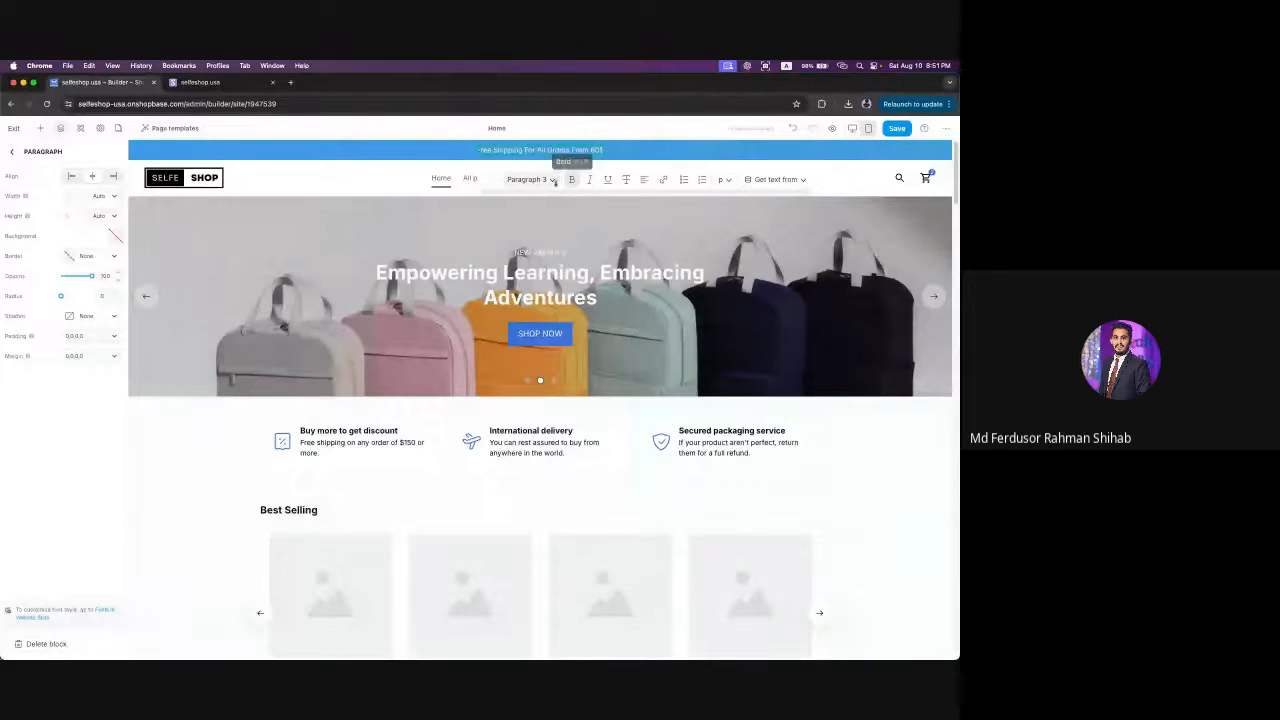
# - Set the announcement text's style to Paragraph 1 after trying Heading 4, Heading 2 and Paragraph 2, and check the text color palette
pyautogui.click(550, 181)
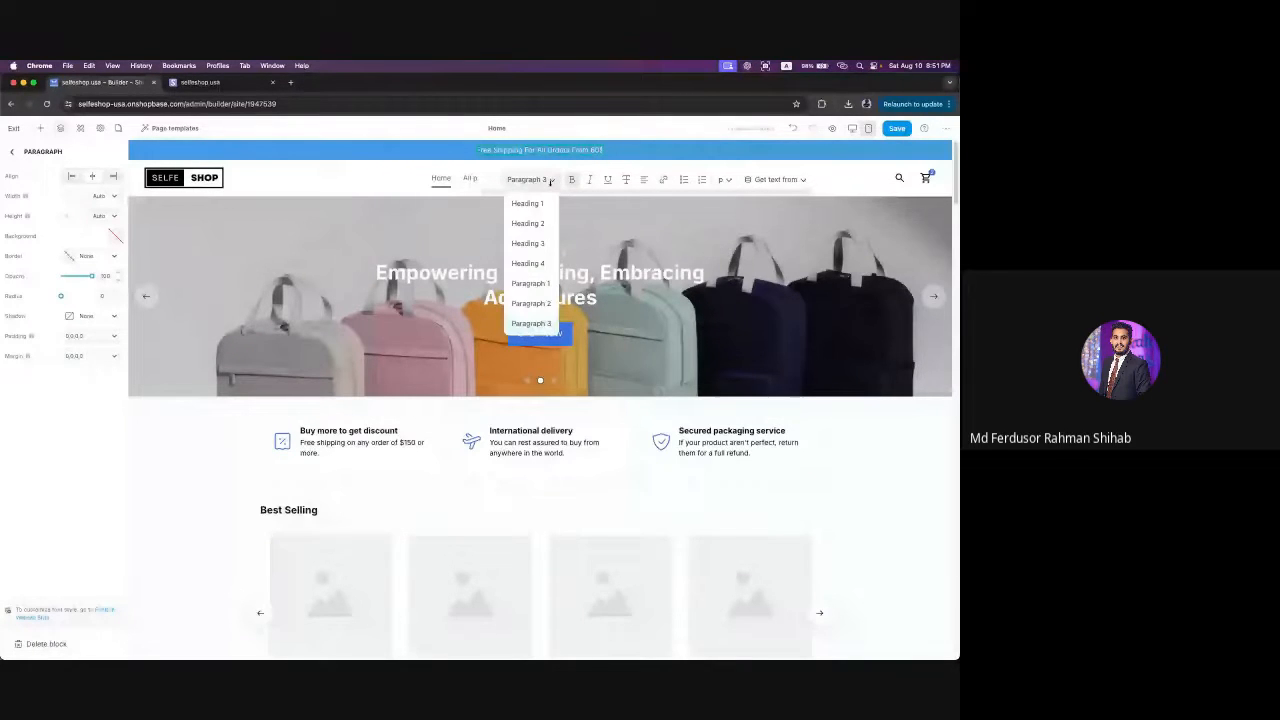
pyautogui.click(530, 263)
pyautogui.click(498, 181)
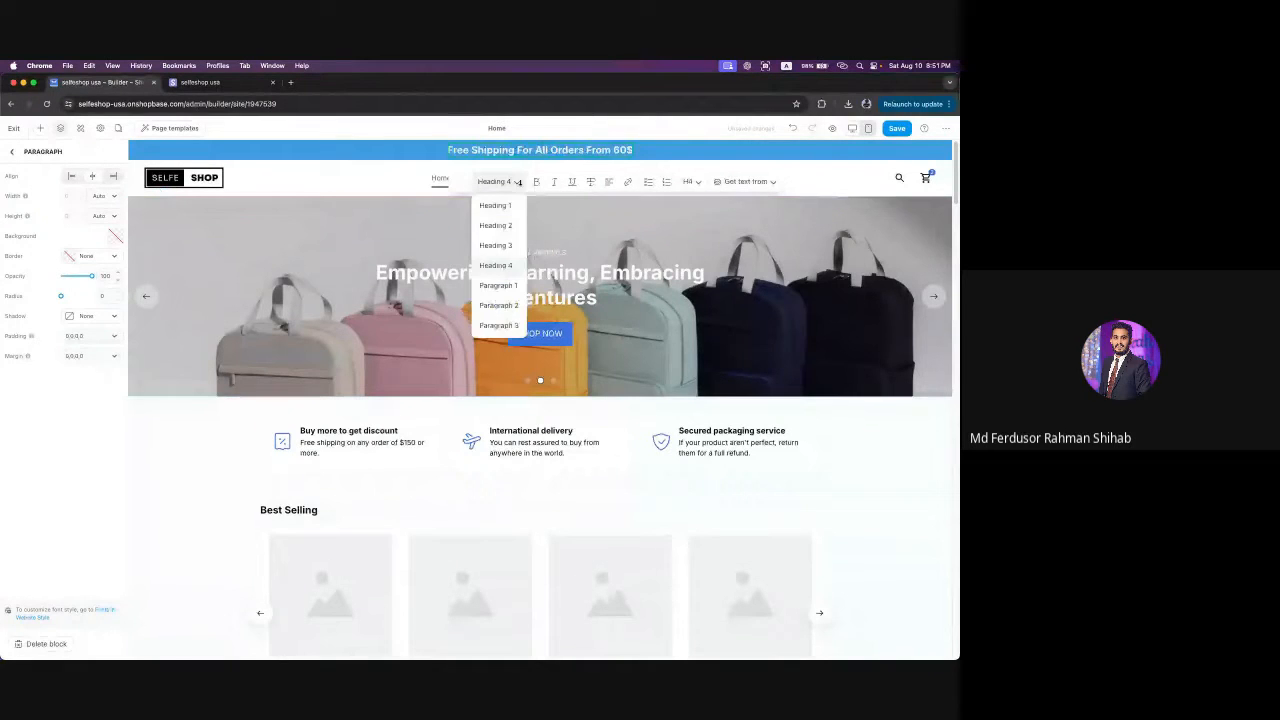
pyautogui.click(508, 226)
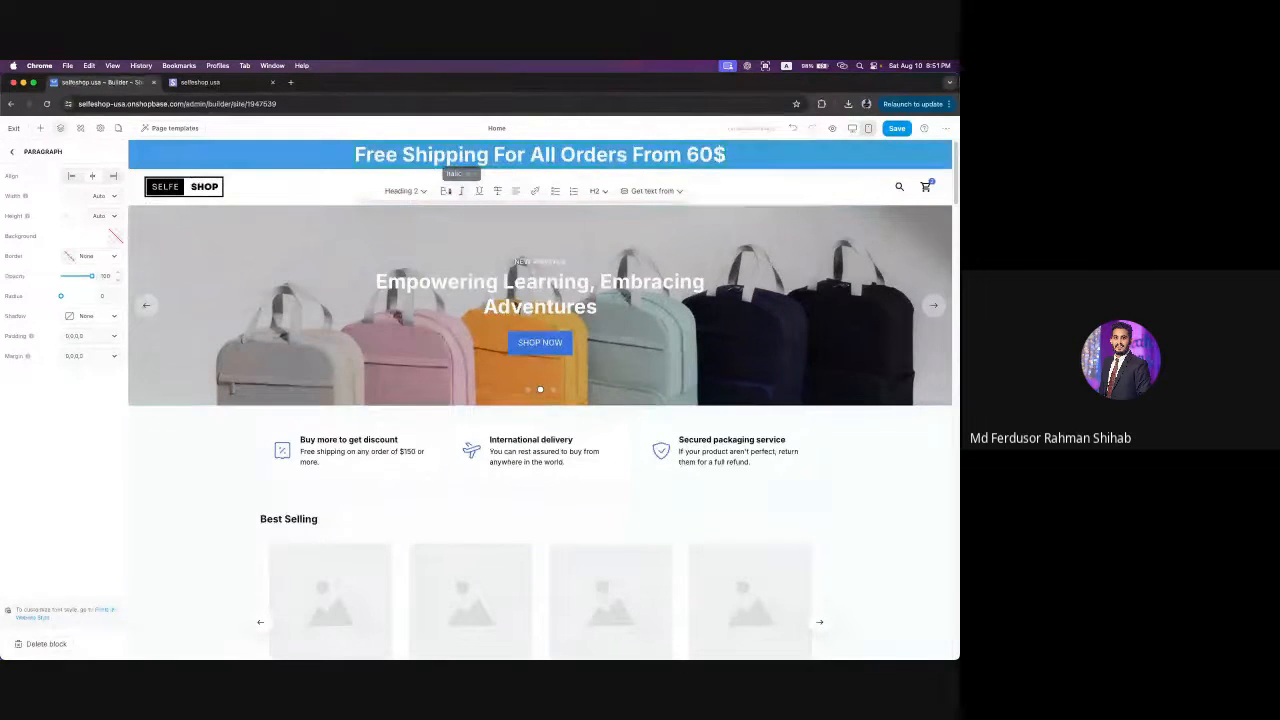
pyautogui.click(404, 190)
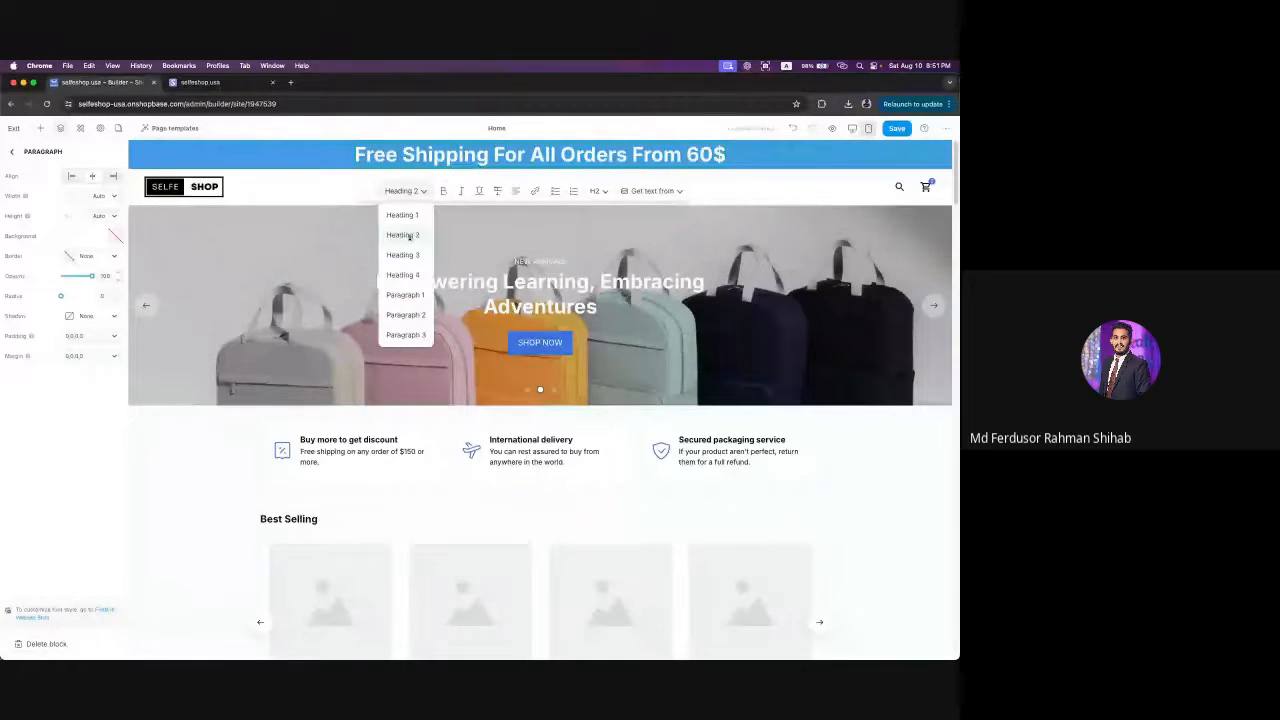
pyautogui.click(406, 314)
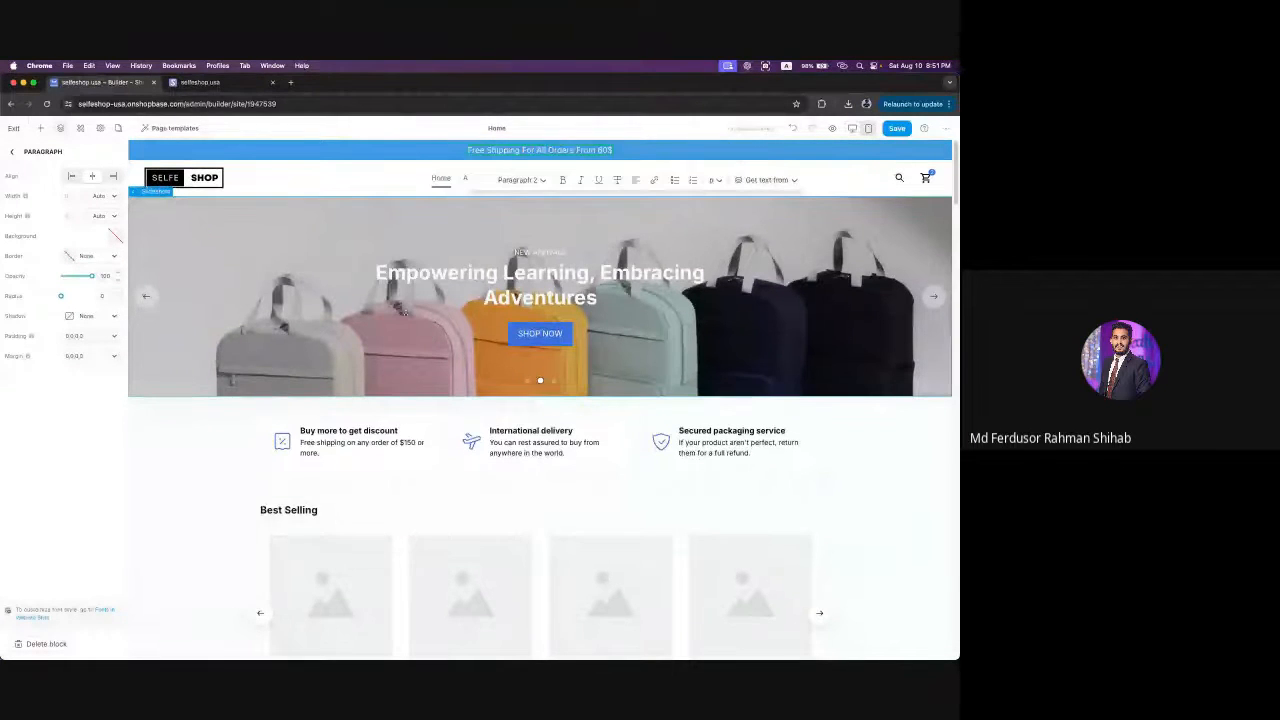
pyautogui.click(519, 180)
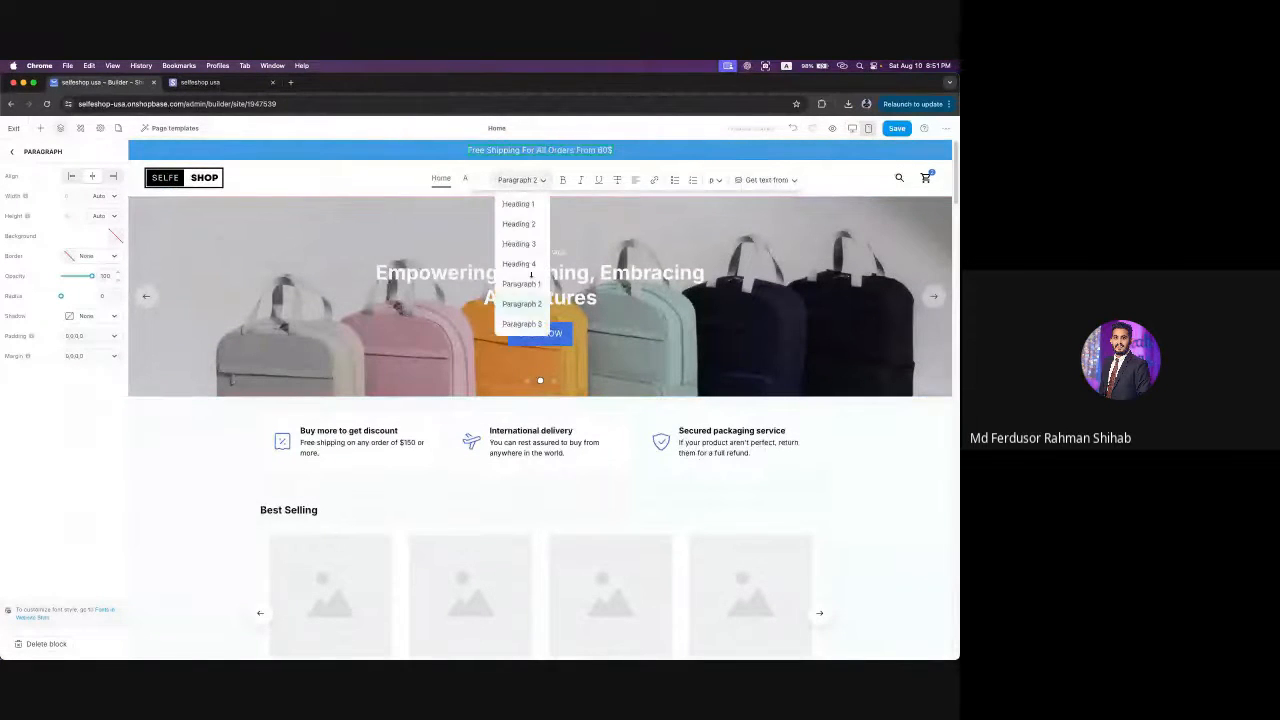
pyautogui.click(522, 284)
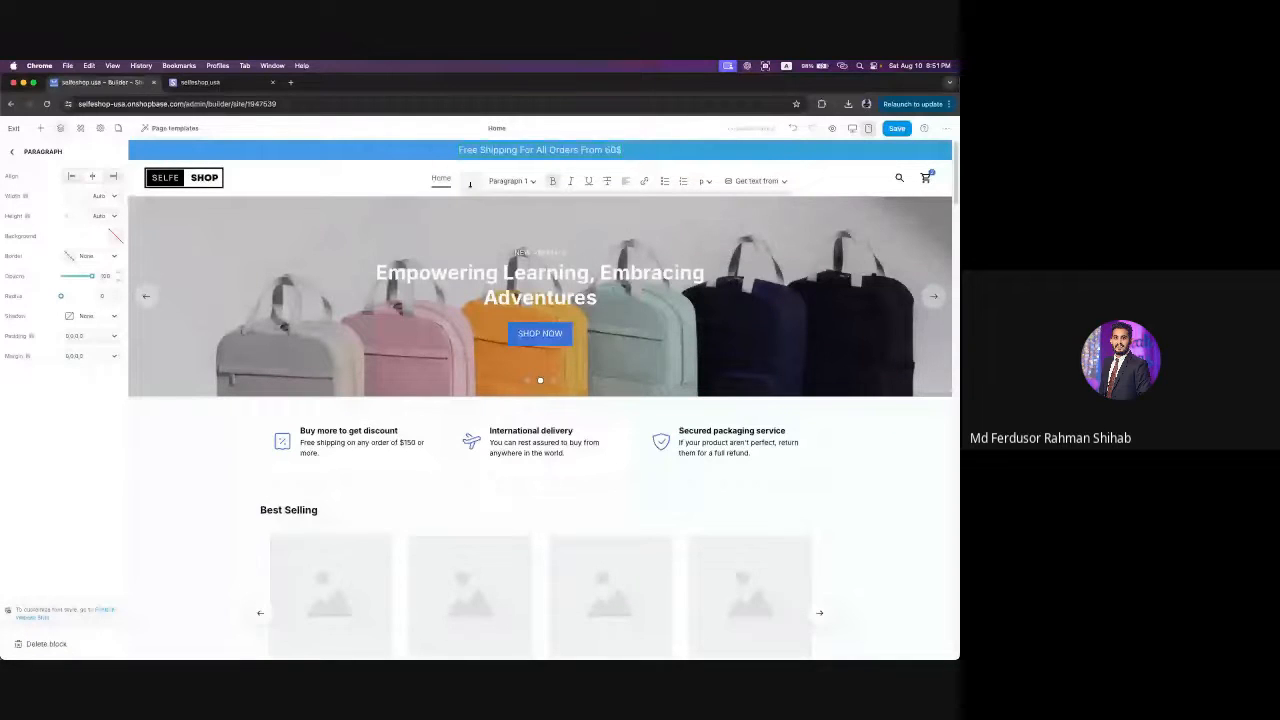
pyautogui.click(471, 181)
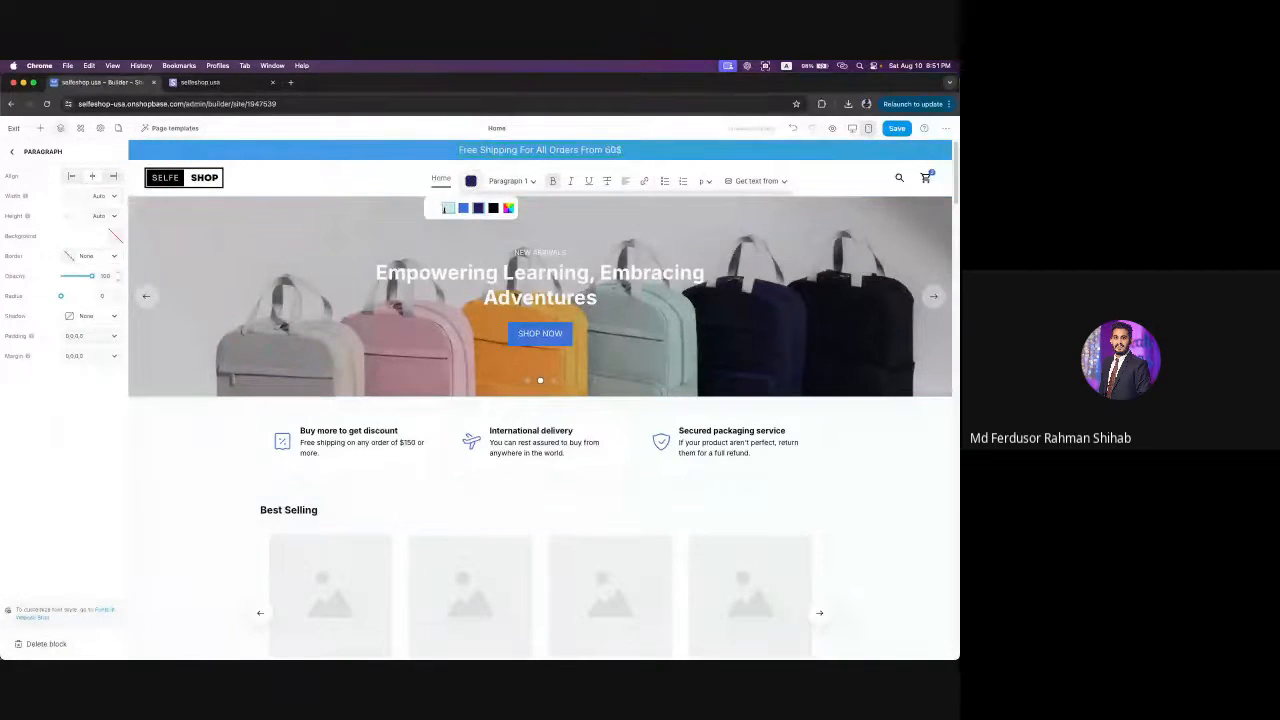
pyautogui.click(738, 178)
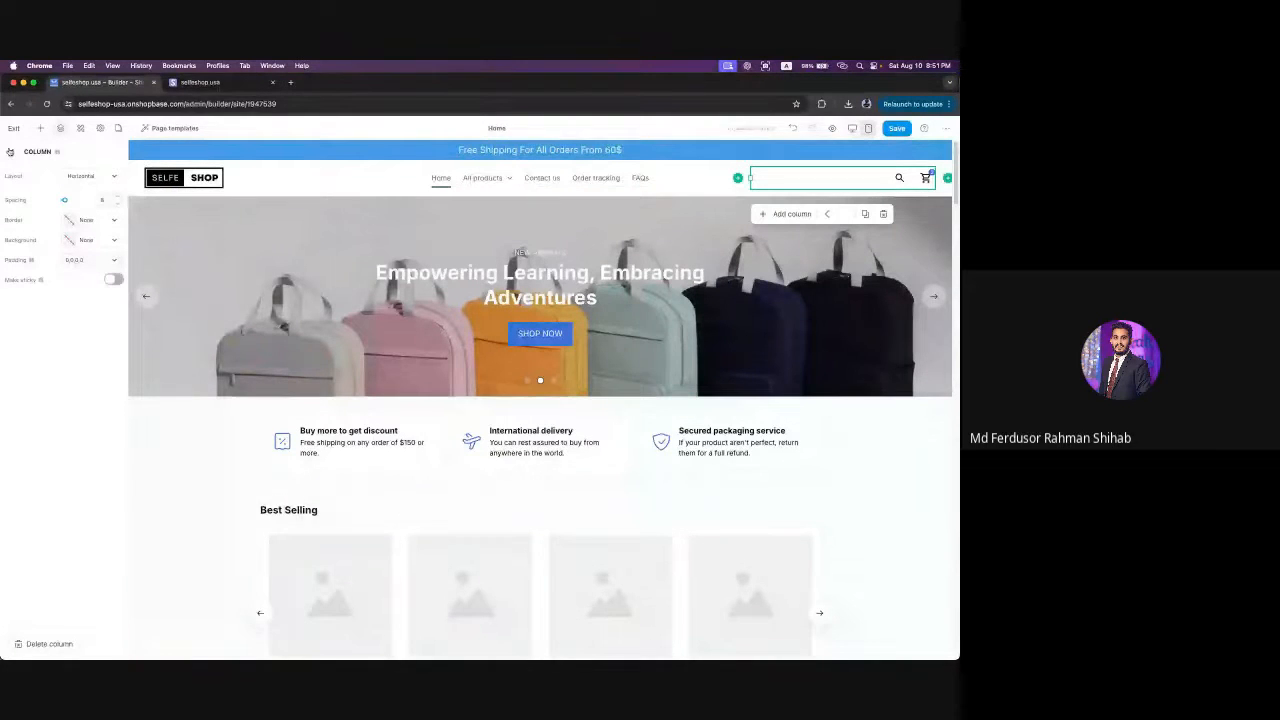
# - Try left and right alignment on the announcement bar's paragraph, and set it back to centered
pyautogui.click(10, 151)
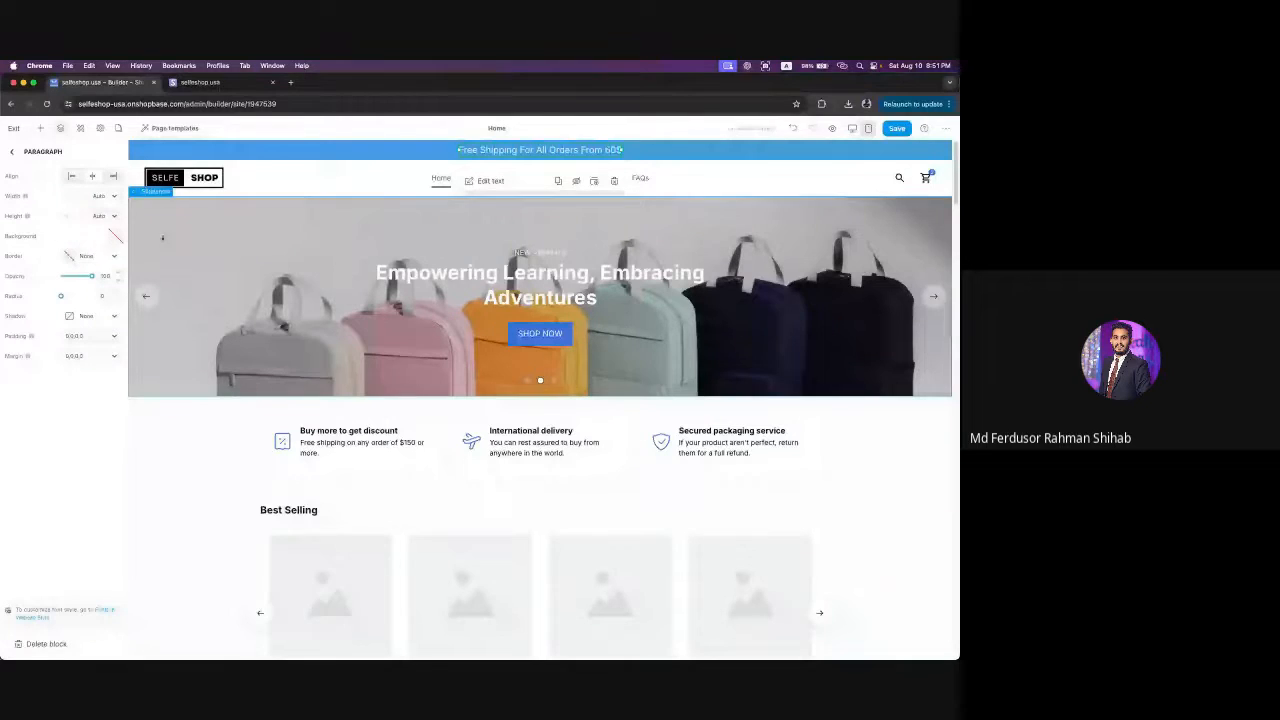
pyautogui.click(71, 177)
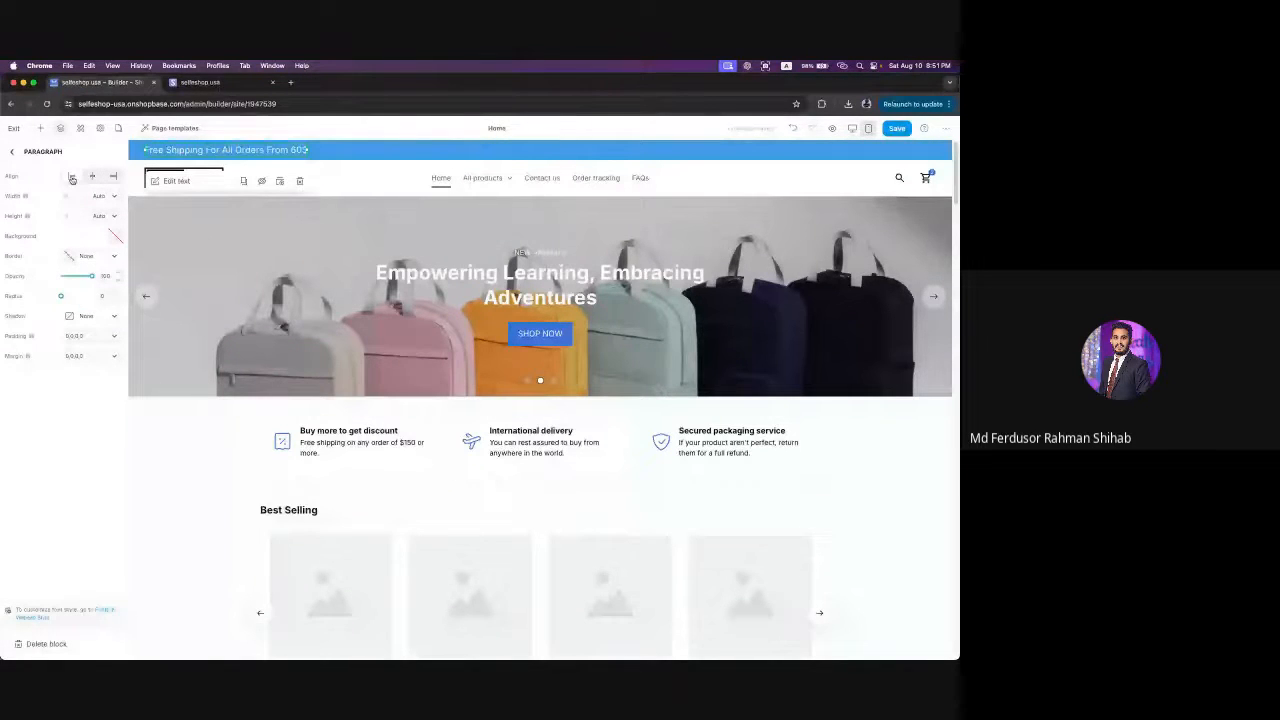
pyautogui.click(12, 152)
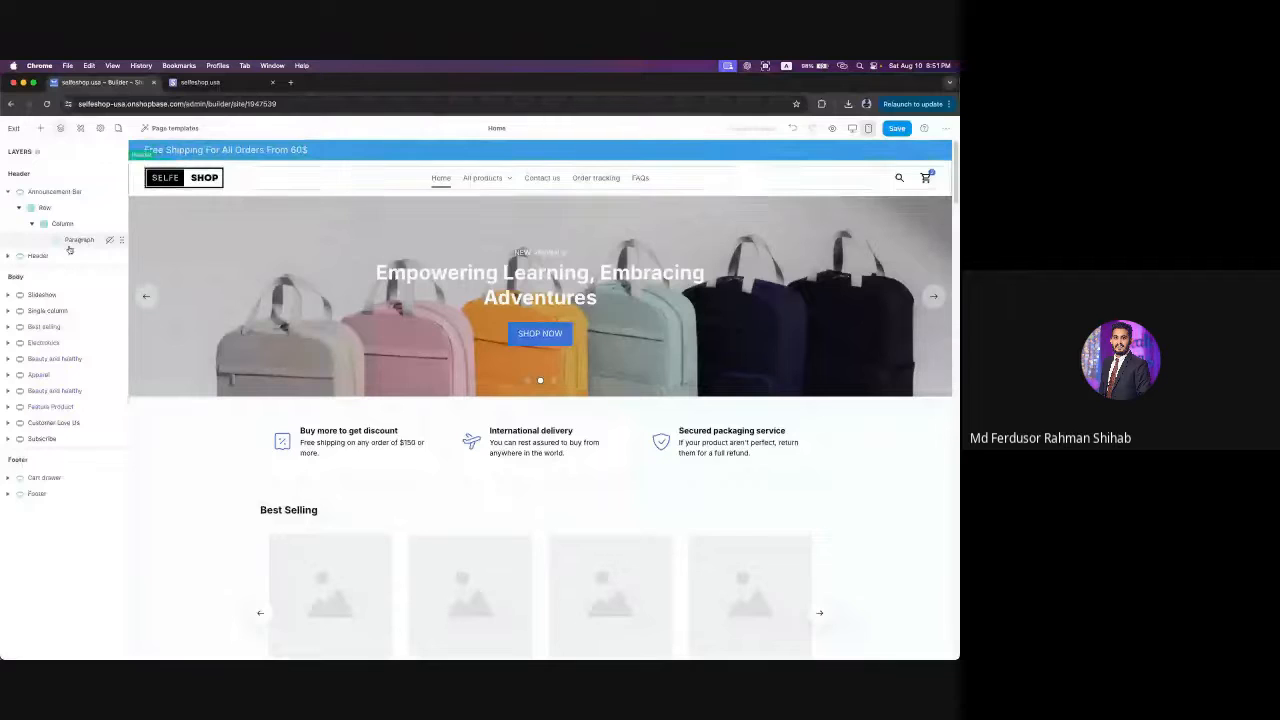
pyautogui.click(18, 207)
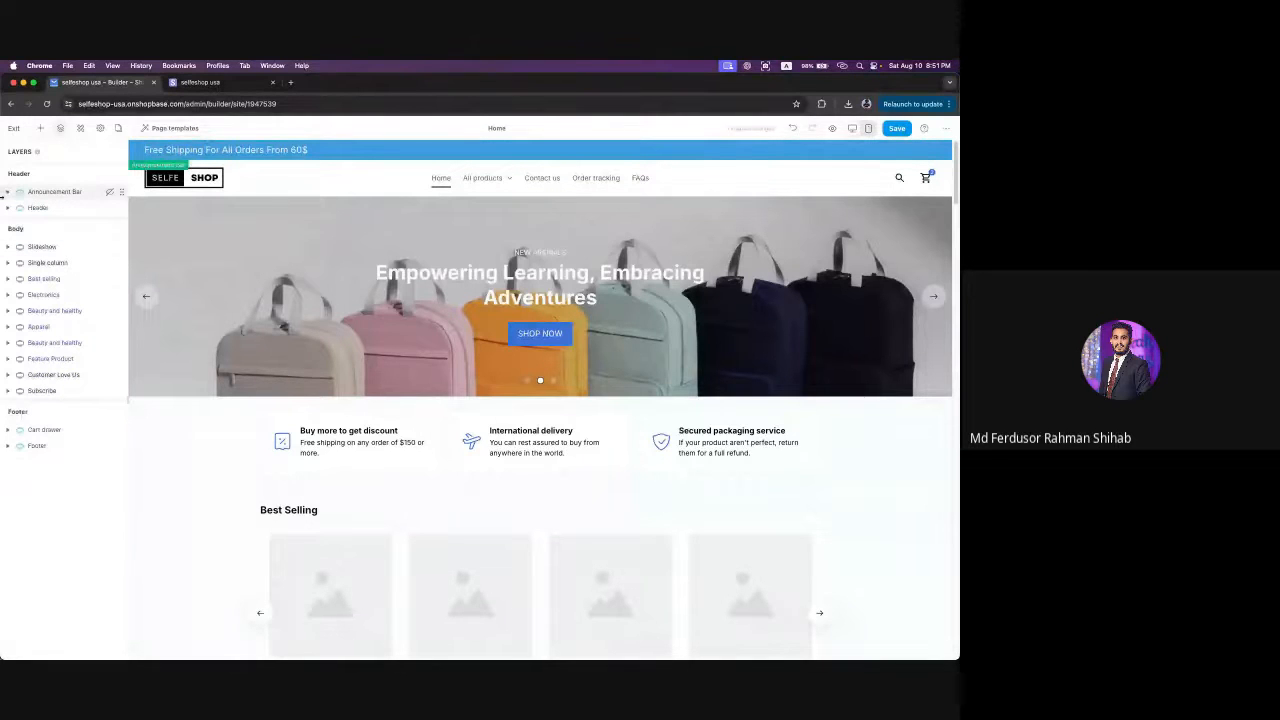
pyautogui.click(7, 193)
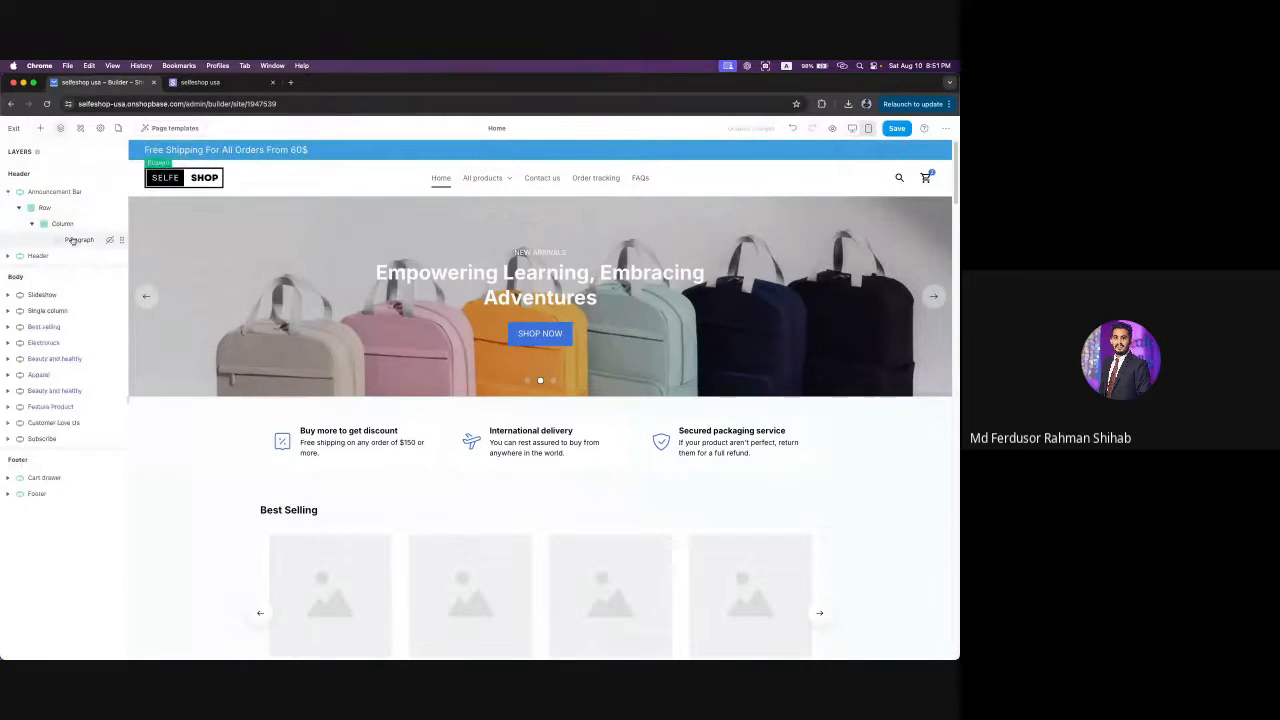
pyautogui.click(73, 241)
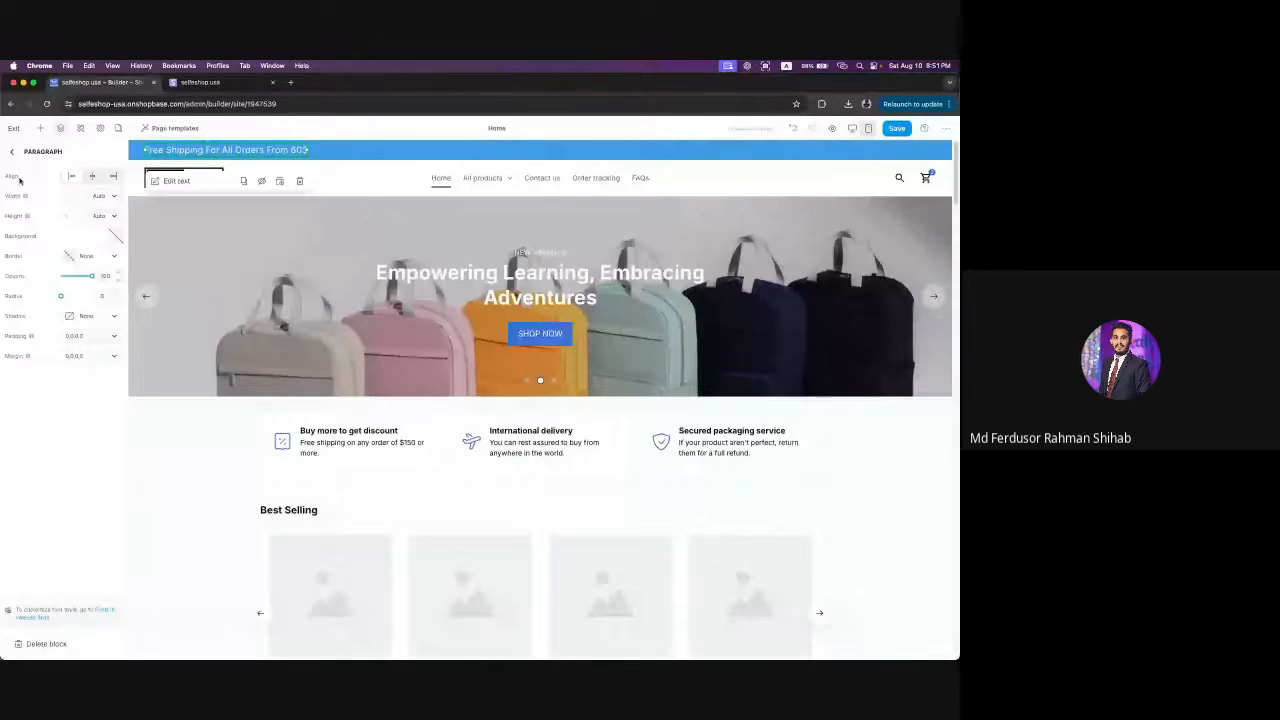
pyautogui.click(89, 177)
pyautogui.click(113, 177)
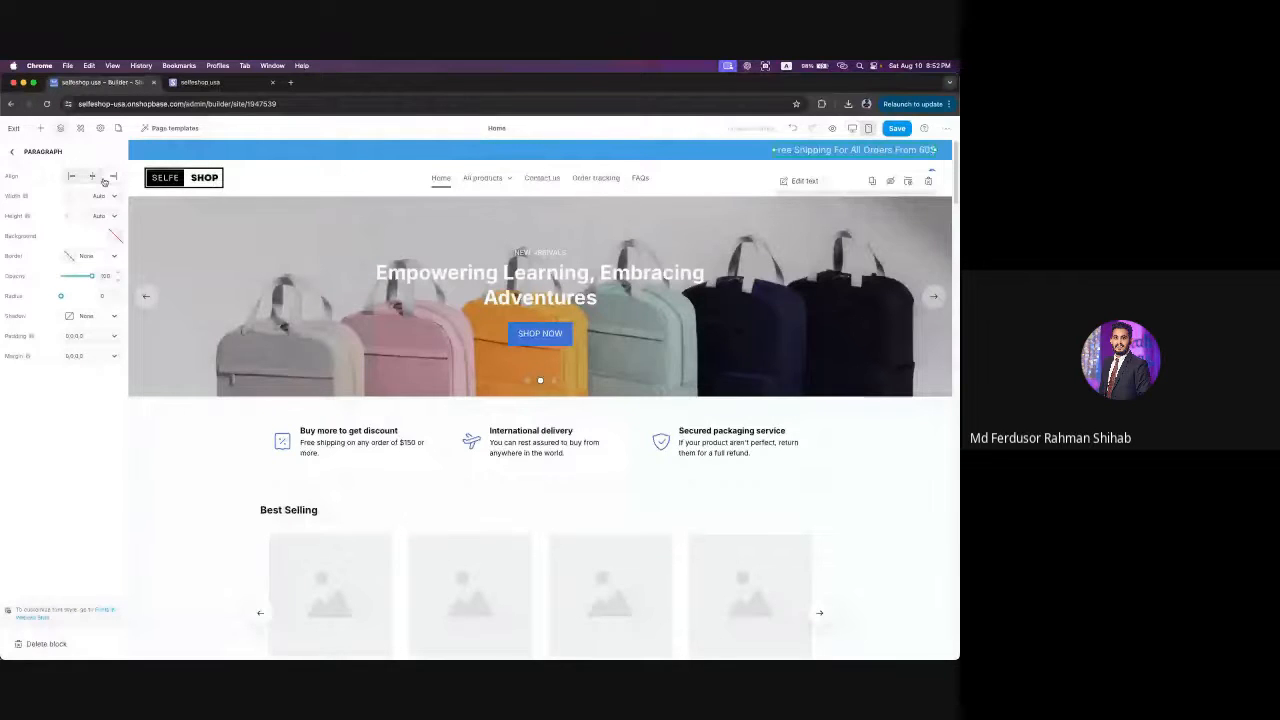
pyautogui.click(92, 177)
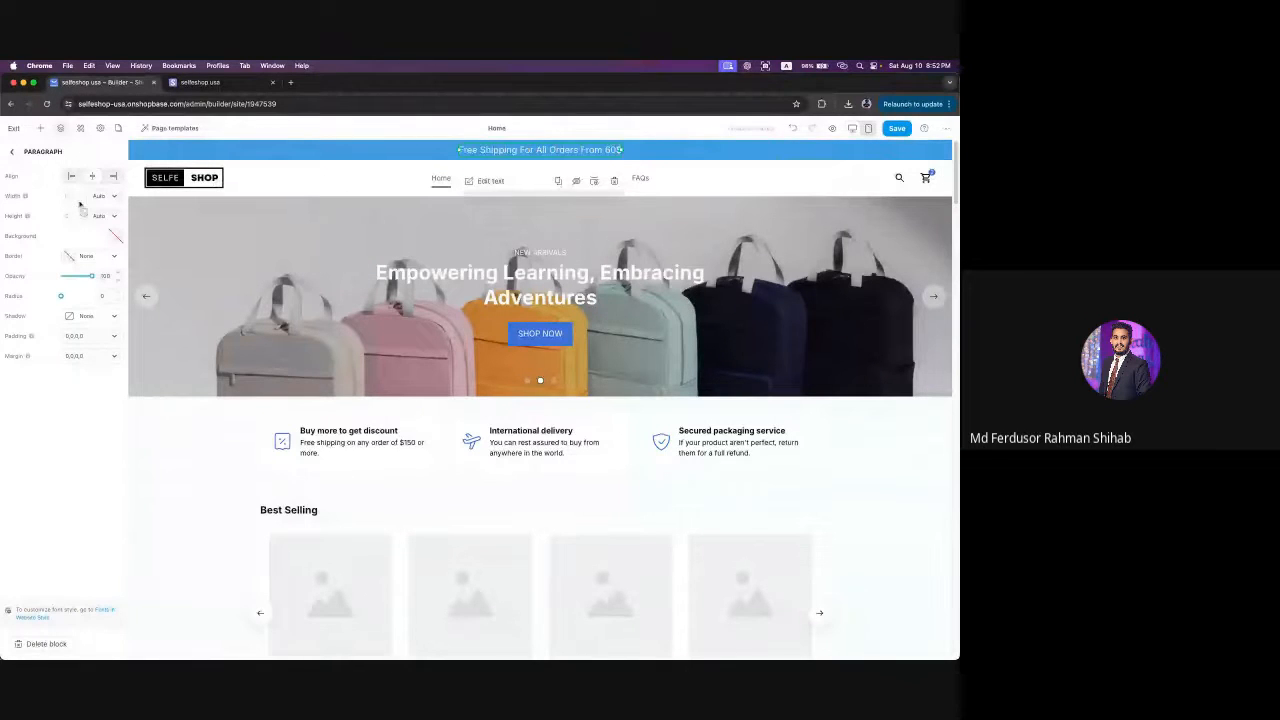
# - Keep the announcement paragraph's width on Auto, try blue and pale mint backgrounds behind the text, and clear the background again
pyautogui.click(114, 197)
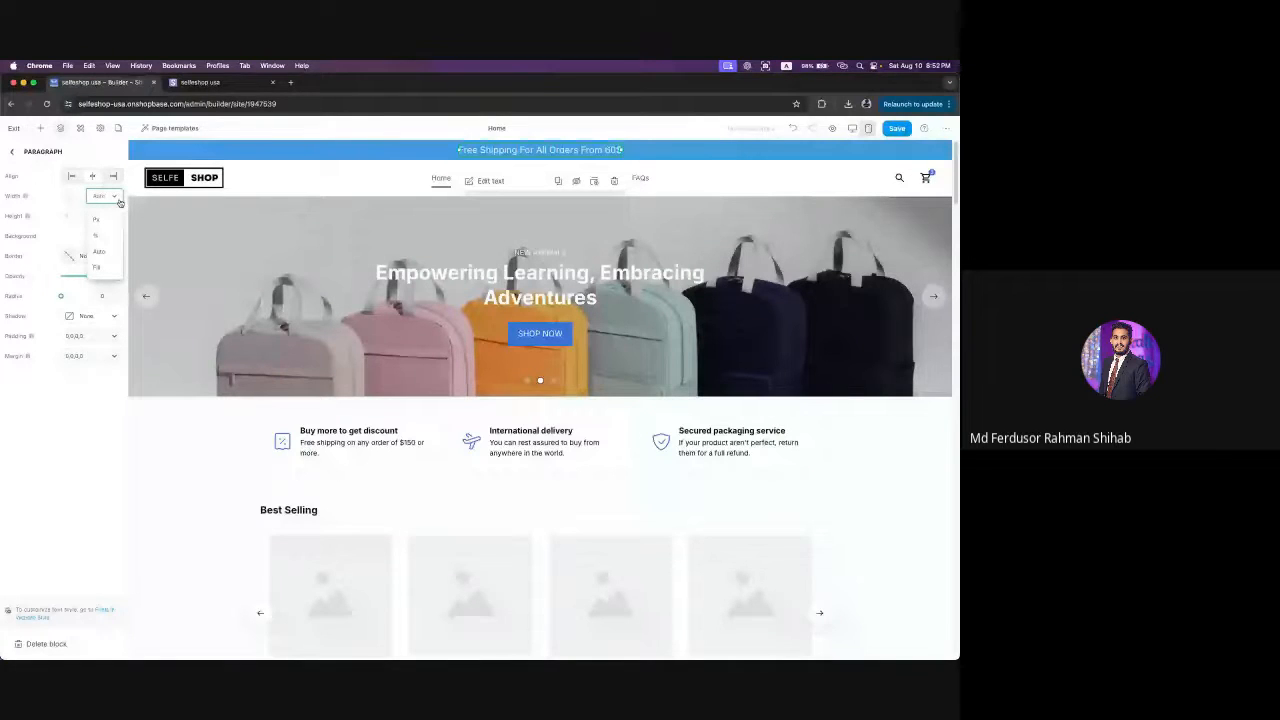
pyautogui.click(99, 251)
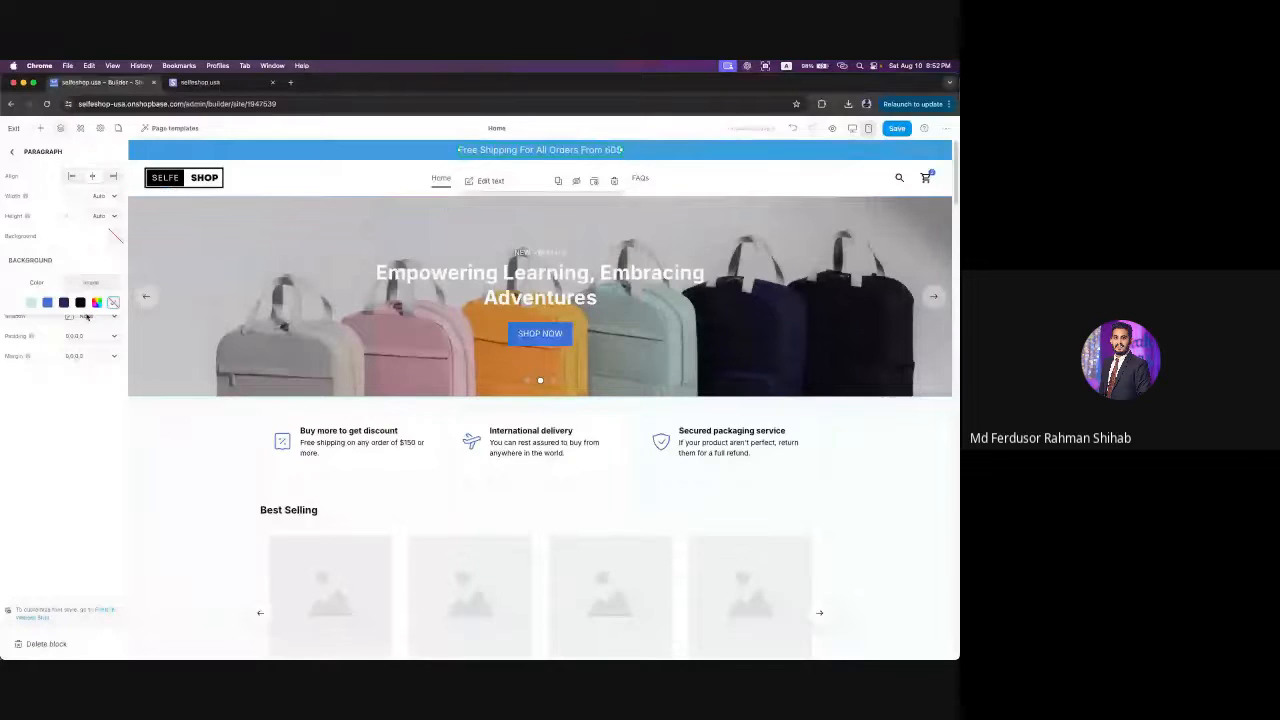
pyautogui.click(47, 303)
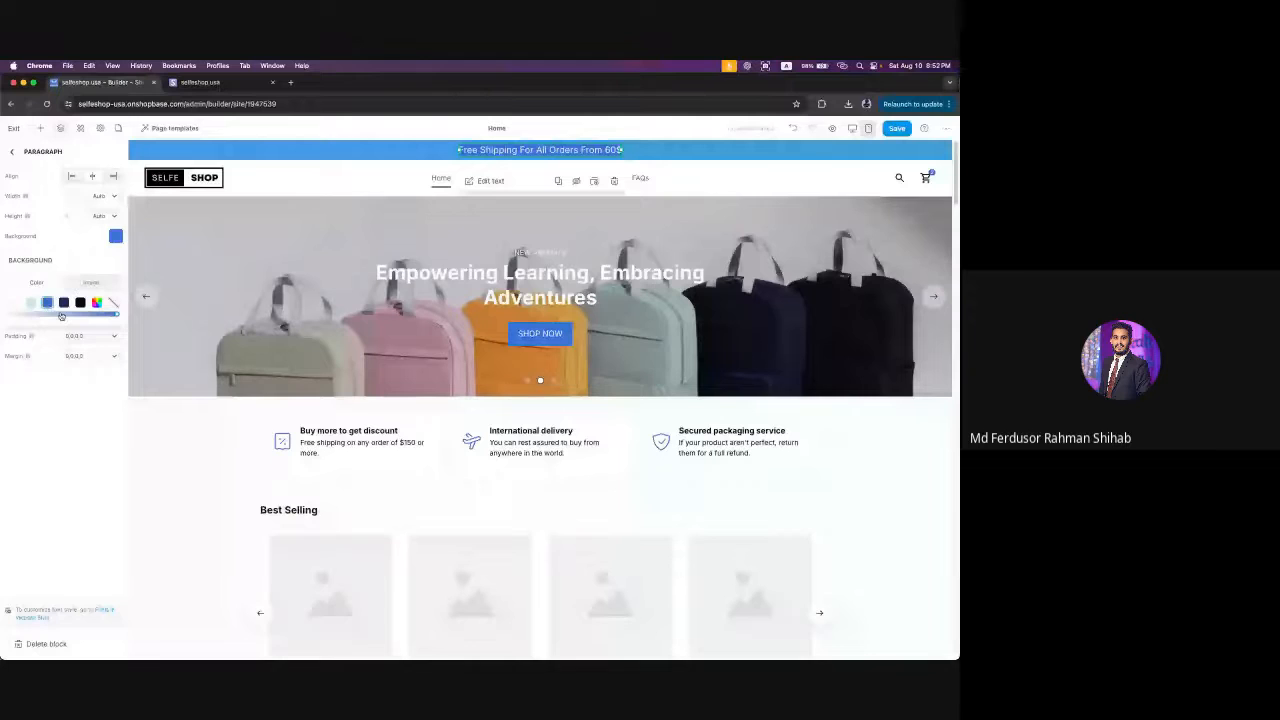
pyautogui.click(31, 302)
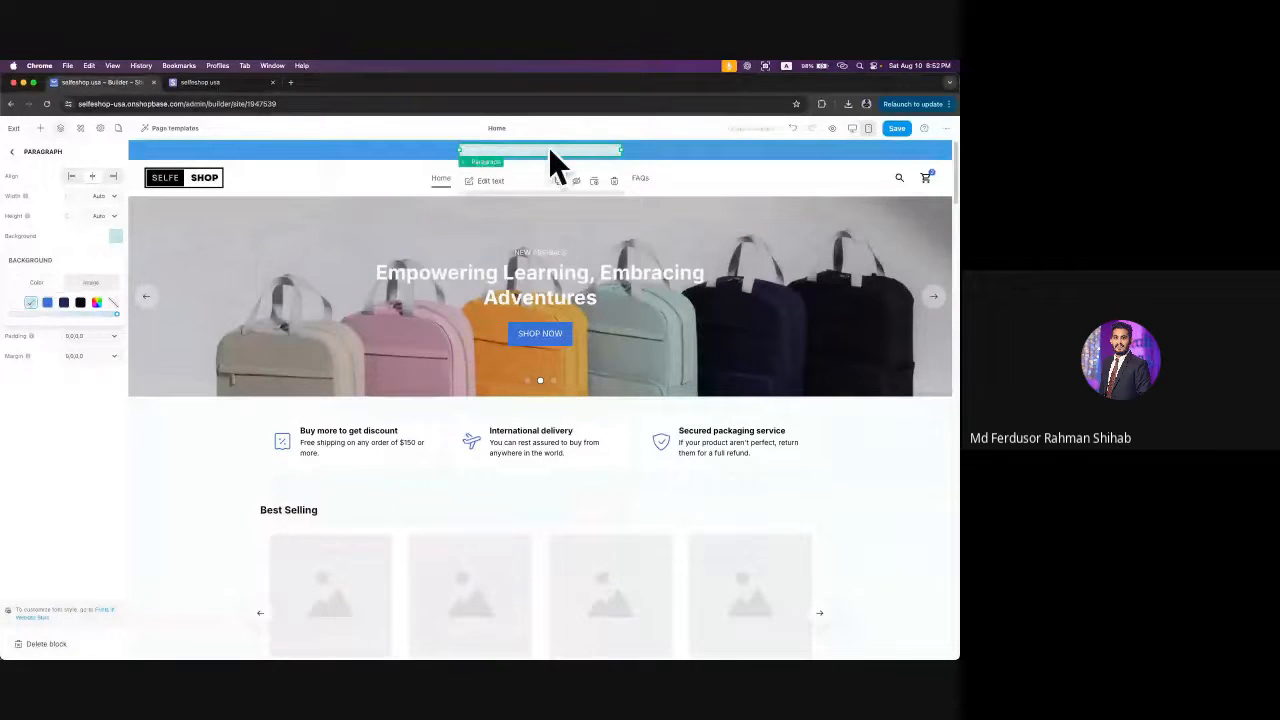
pyautogui.click(113, 302)
pyautogui.click(74, 447)
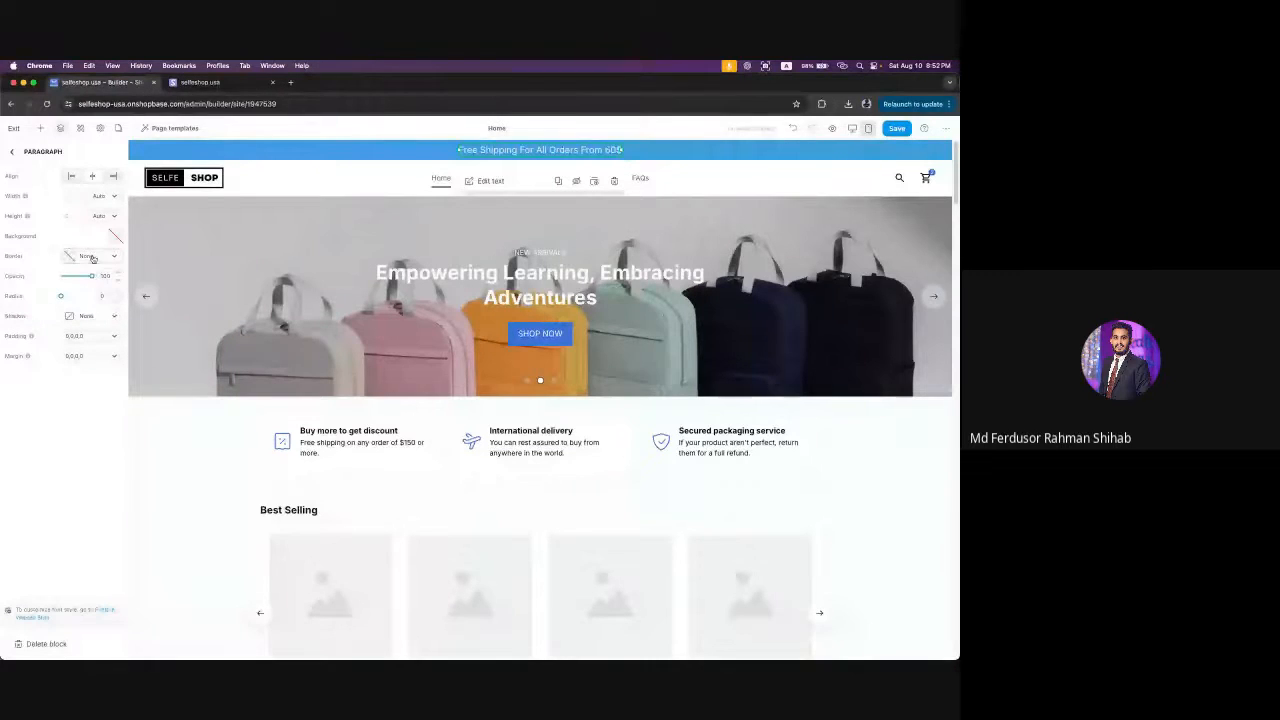
# - Add a border around the announcement paragraph, trying the small thickness and setting it to Large
pyautogui.click(90, 256)
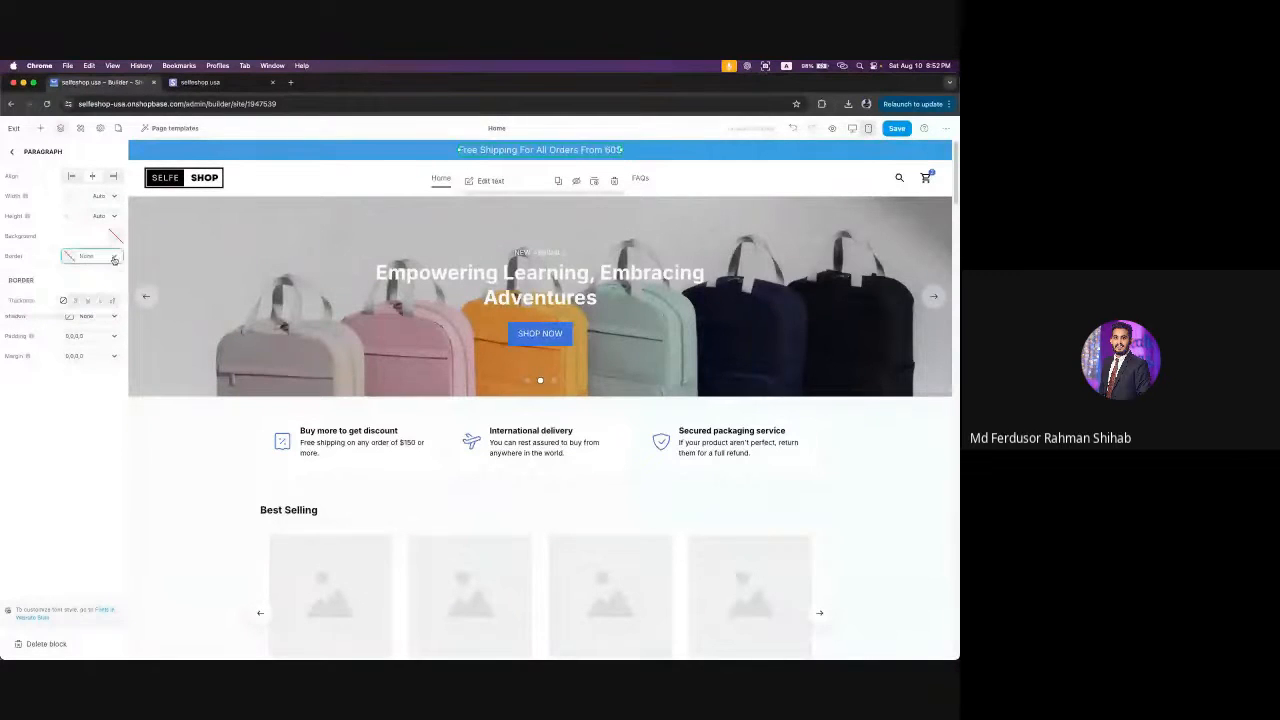
pyautogui.click(75, 300)
pyautogui.click(99, 300)
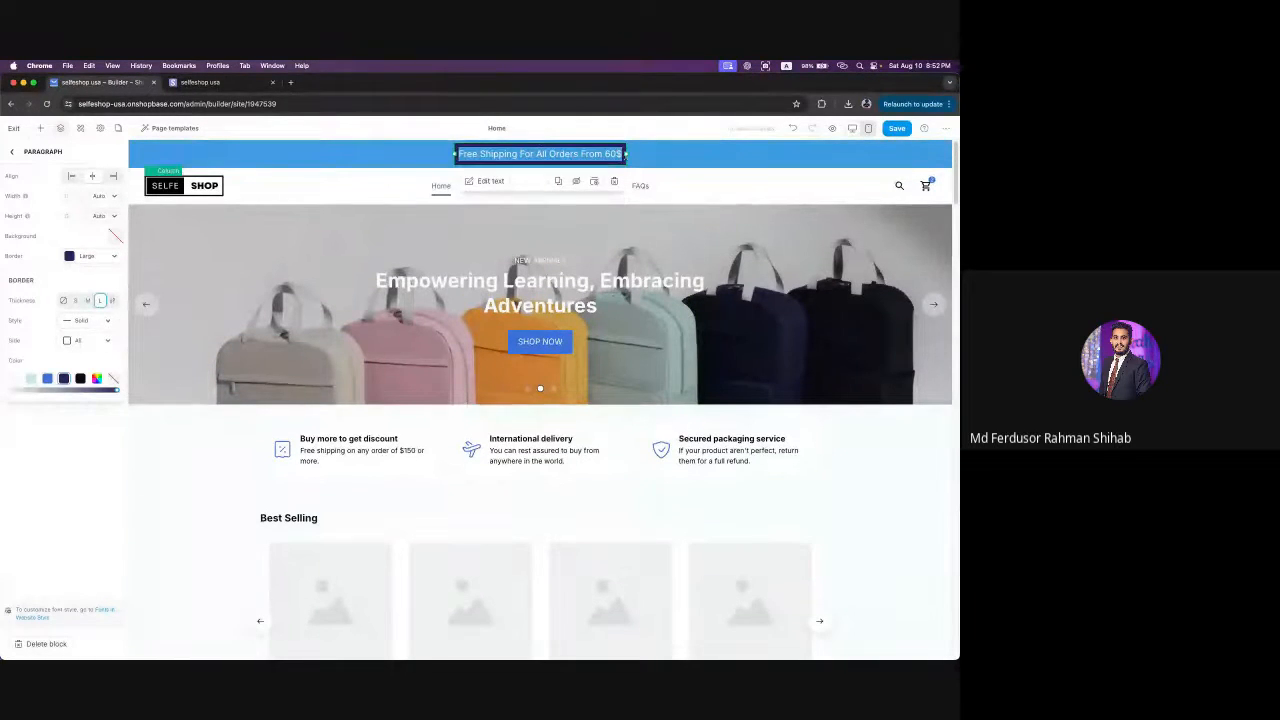
# - Remove the announcement paragraph's border, try a Hard shadow on it, reset the shadow to None and return to the page layers
pyautogui.click(63, 300)
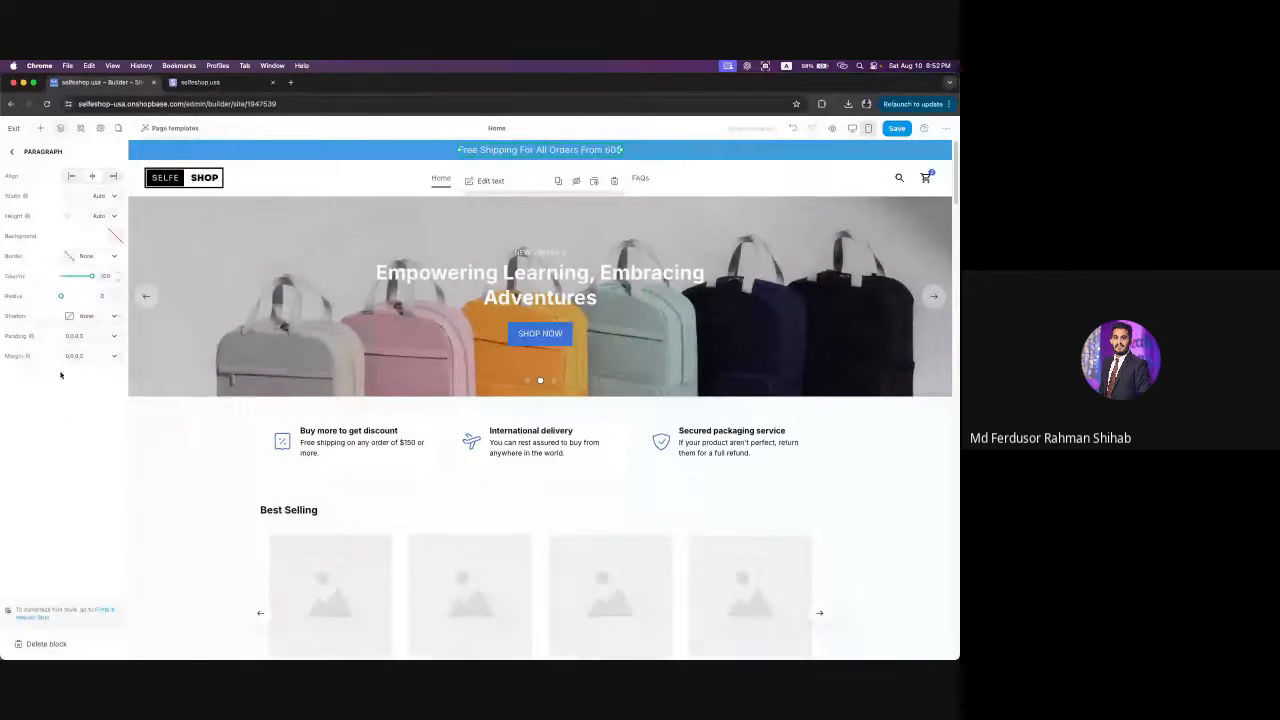
pyautogui.click(103, 318)
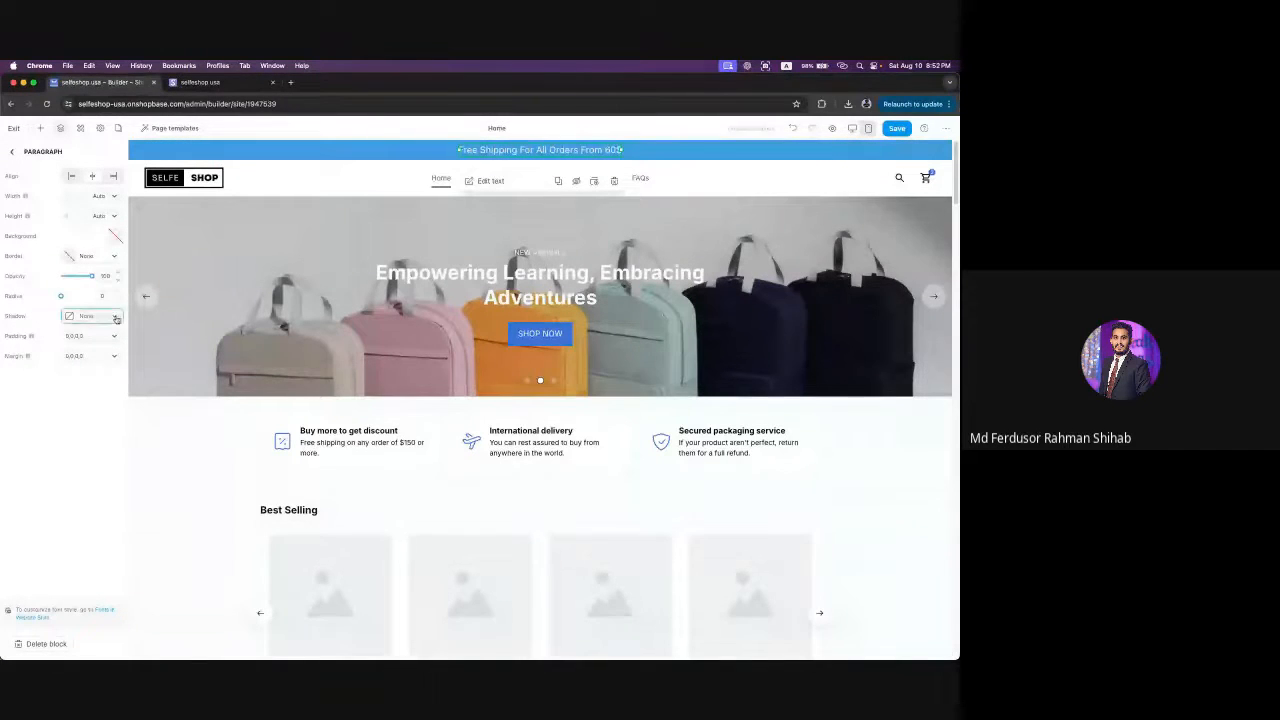
pyautogui.click(104, 369)
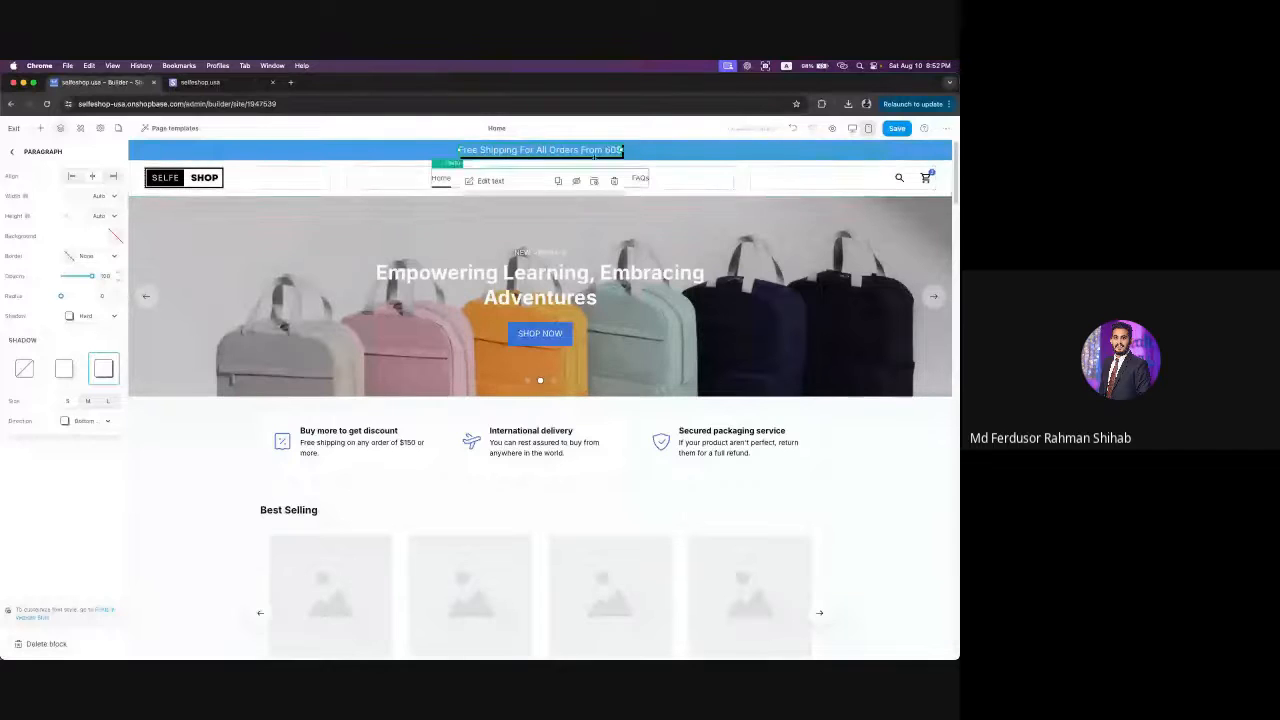
pyautogui.click(24, 369)
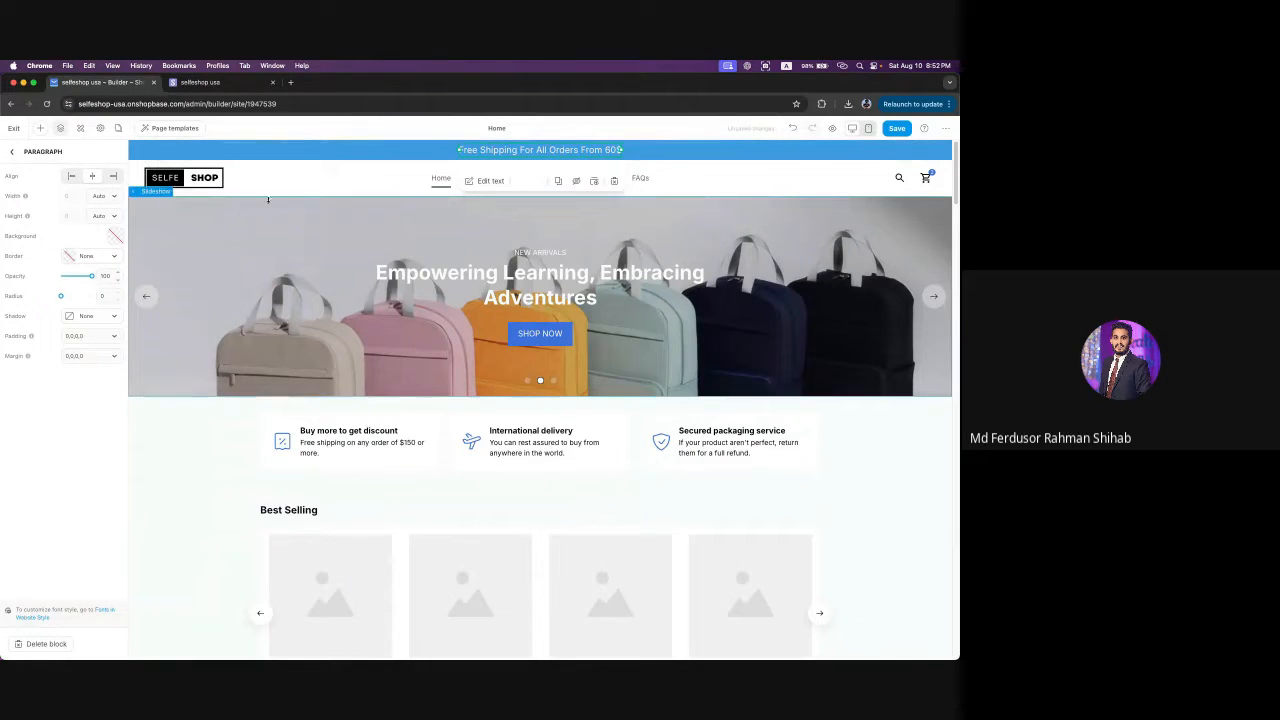
pyautogui.click(15, 153)
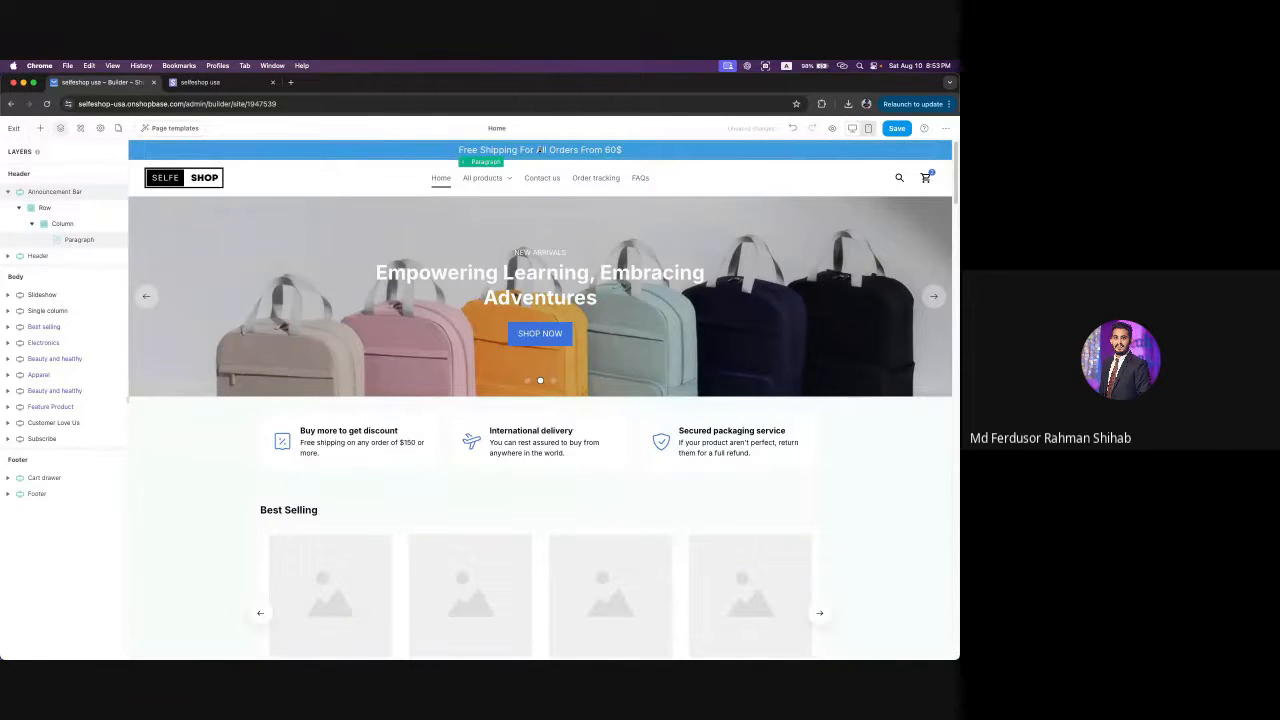
pyautogui.scroll(-5, 686, 309)
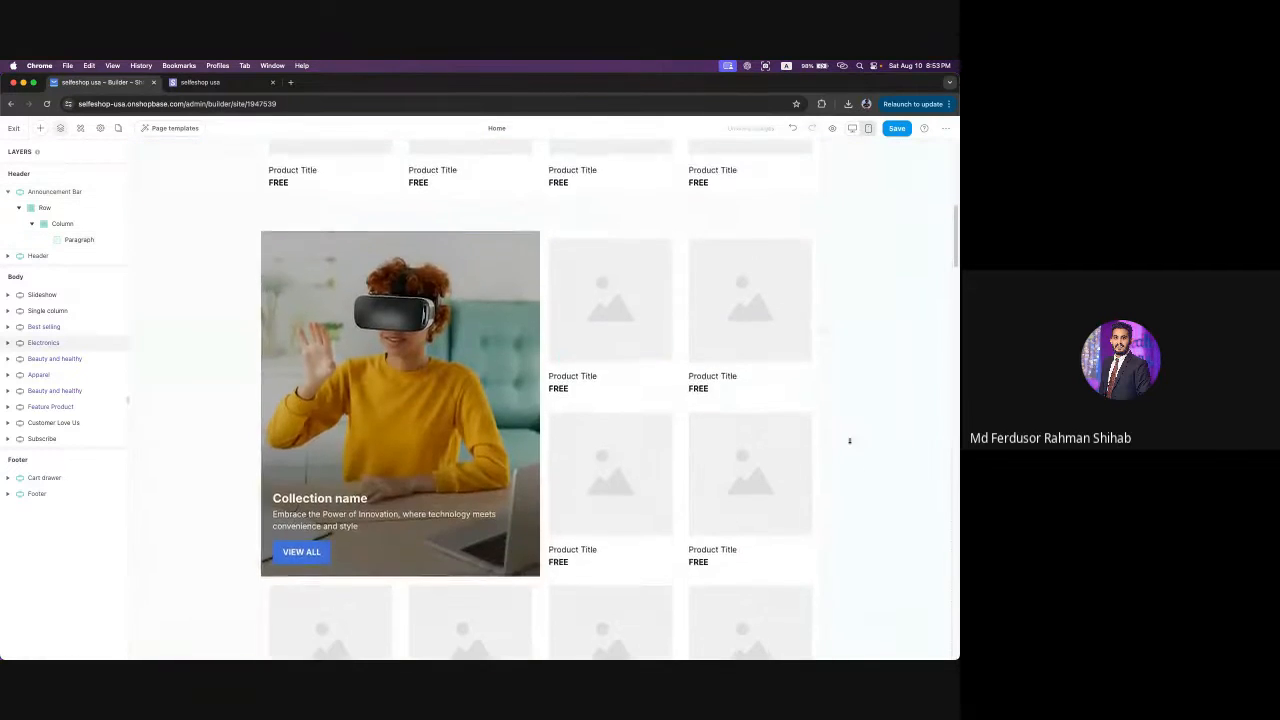
pyautogui.scroll(3, 840, 460)
pyautogui.scroll(5, 813, 530)
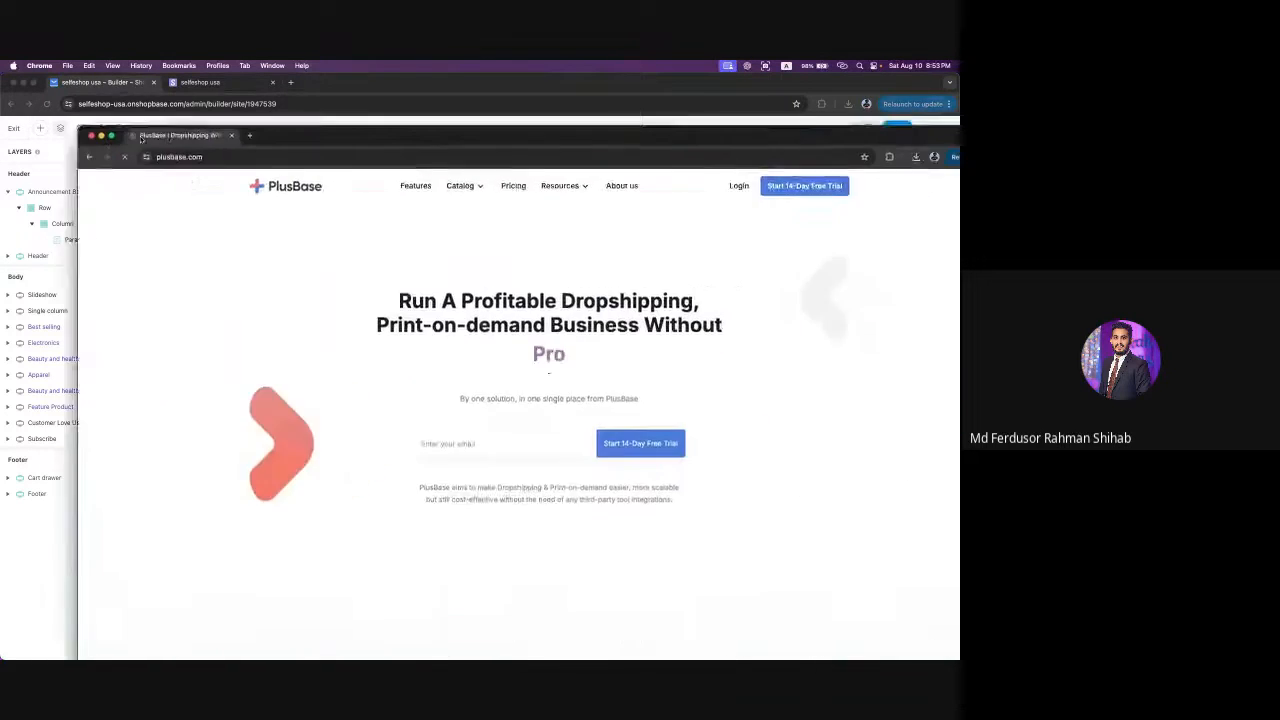
# - Log in to the selfeshop-usa store admin from the PlusBase website and dismiss the Merchant Center suggestion
pyautogui.moveTo(171, 134); pyautogui.dragTo(108, 84)
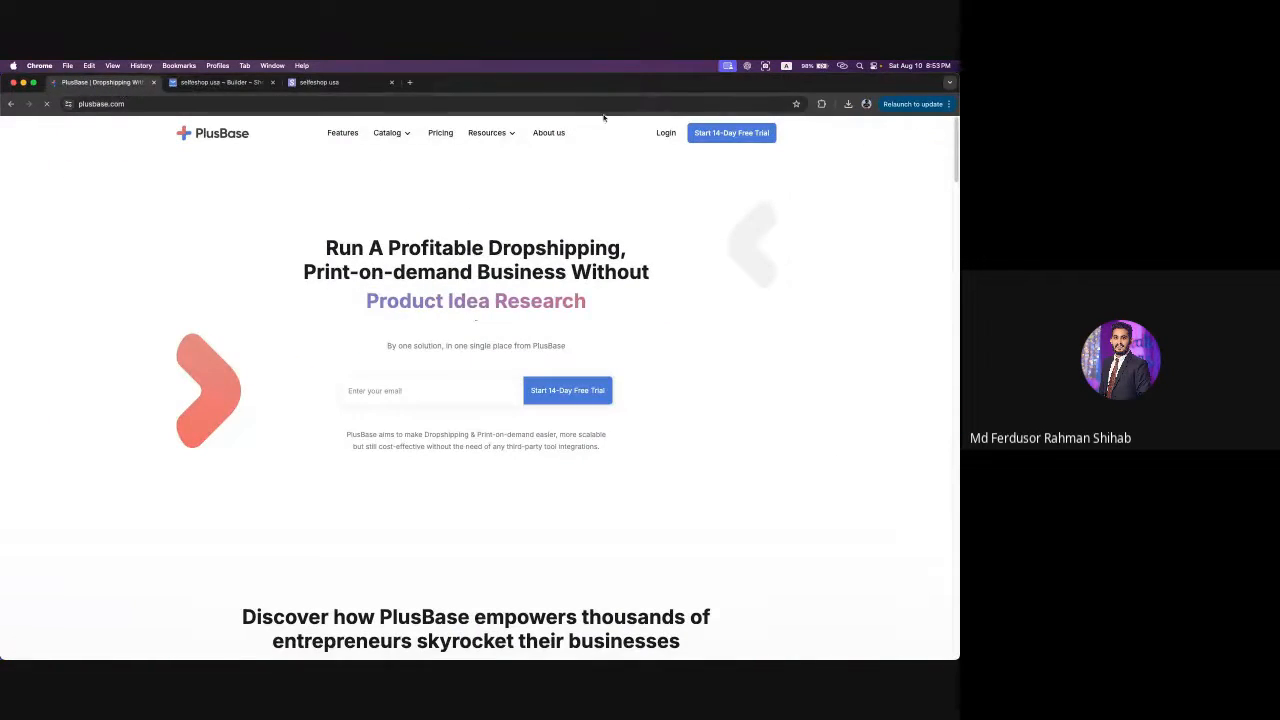
pyautogui.click(674, 131)
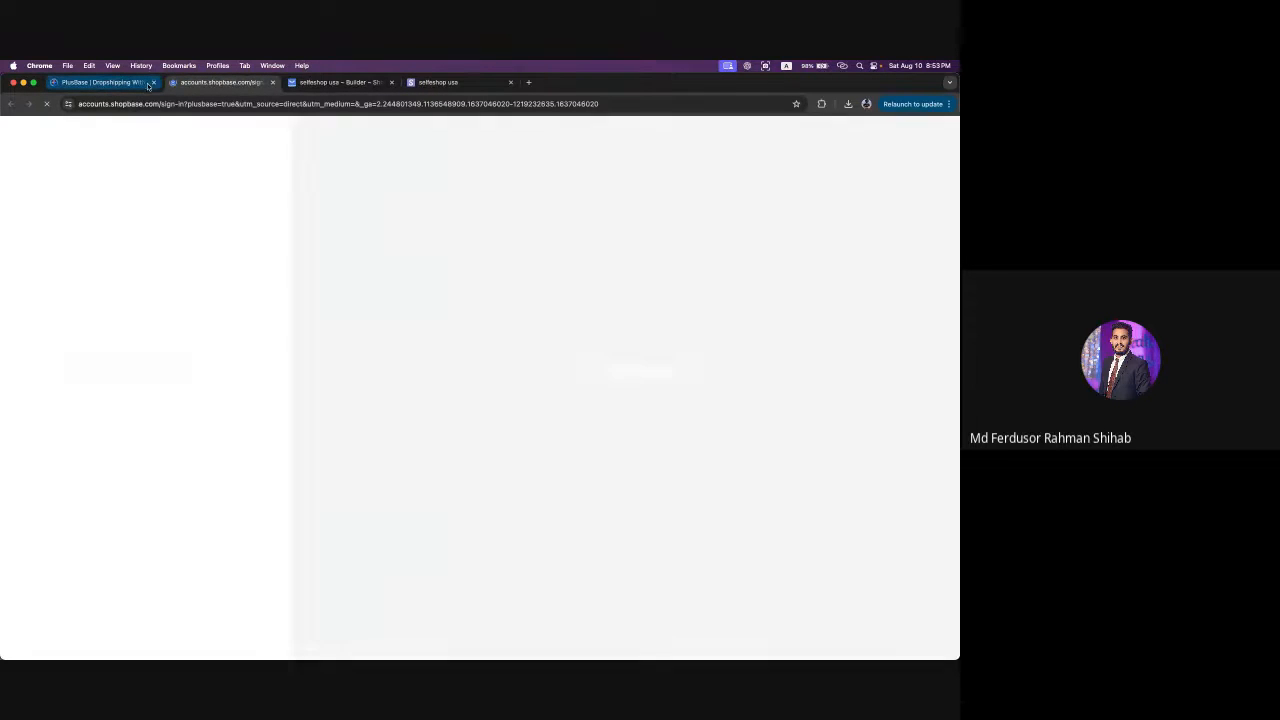
pyautogui.click(153, 83)
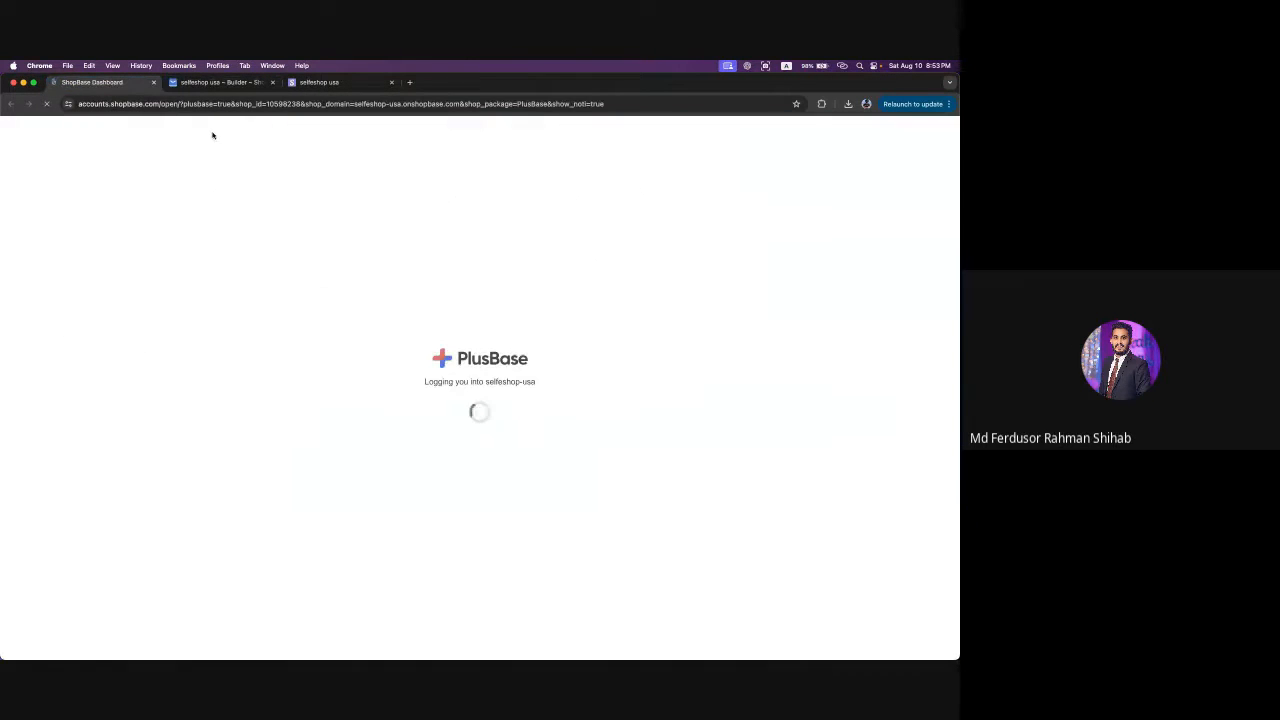
pyautogui.click(208, 84)
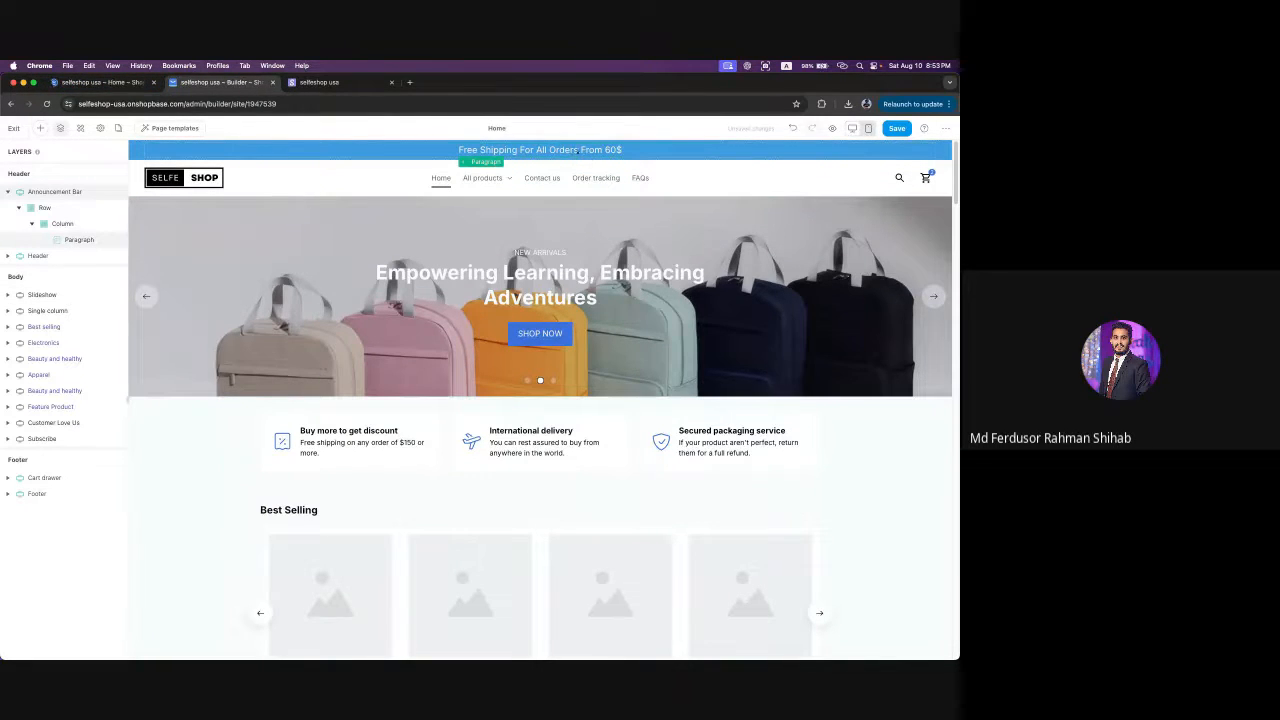
pyautogui.click(85, 86)
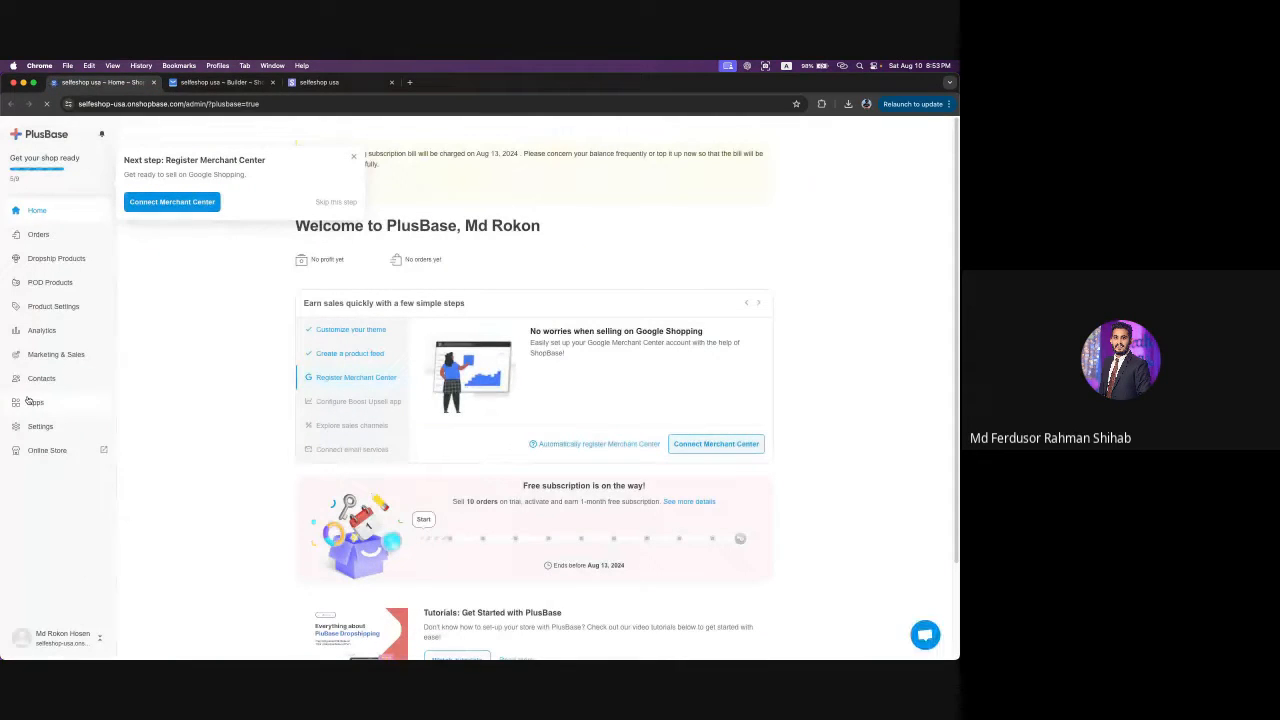
pyautogui.click(353, 156)
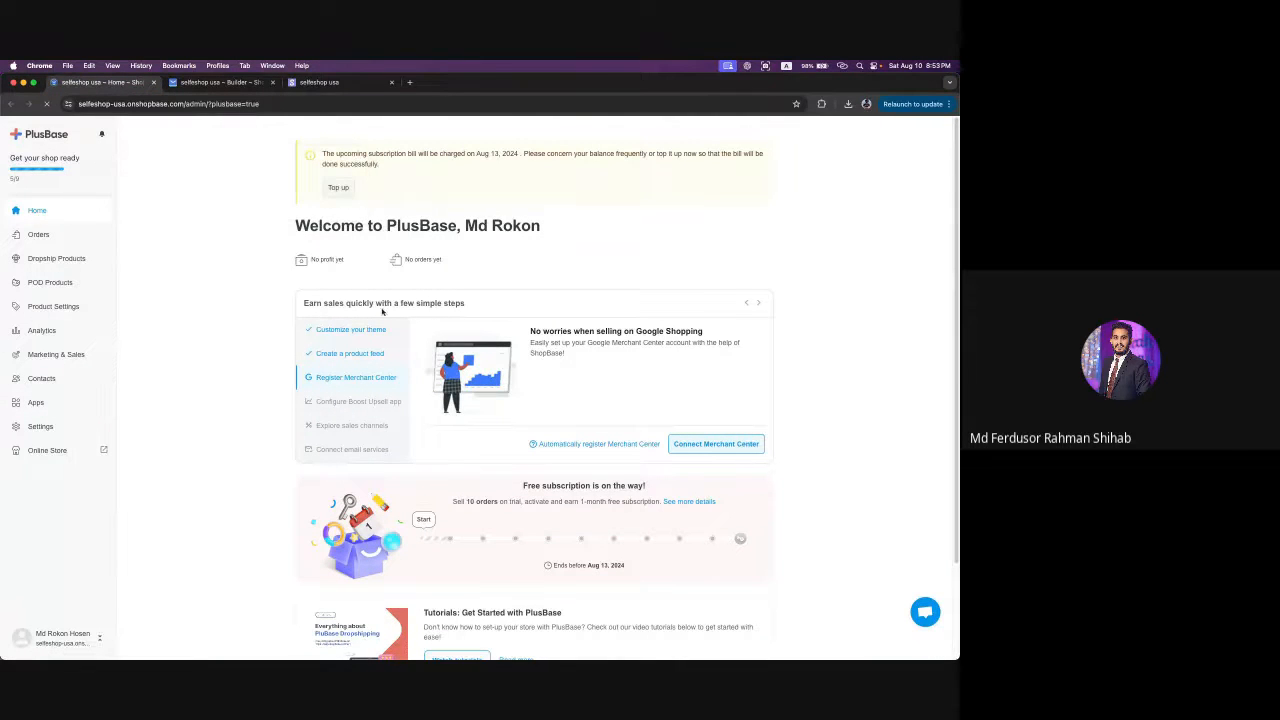
# - Open the store's discounts under Marketing & Sales and view both the automatic discounts and the discount codes
pyautogui.click(48, 372)
pyautogui.click(50, 360)
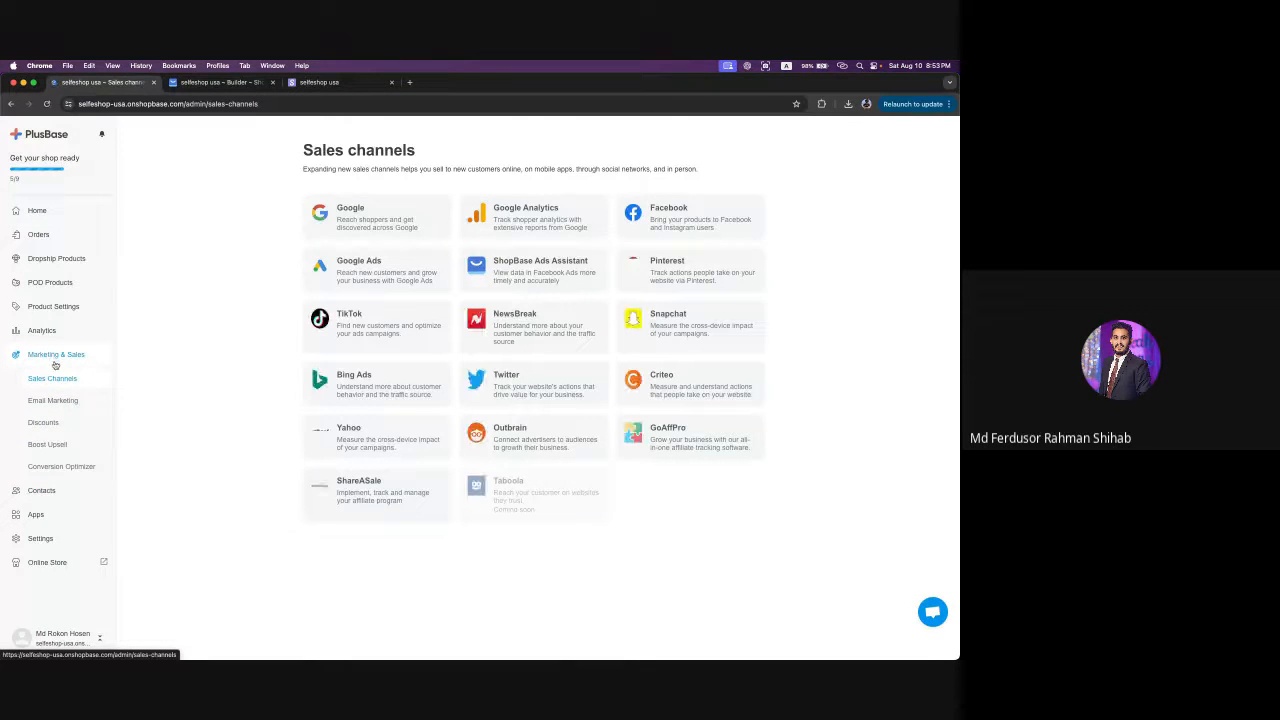
pyautogui.click(54, 431)
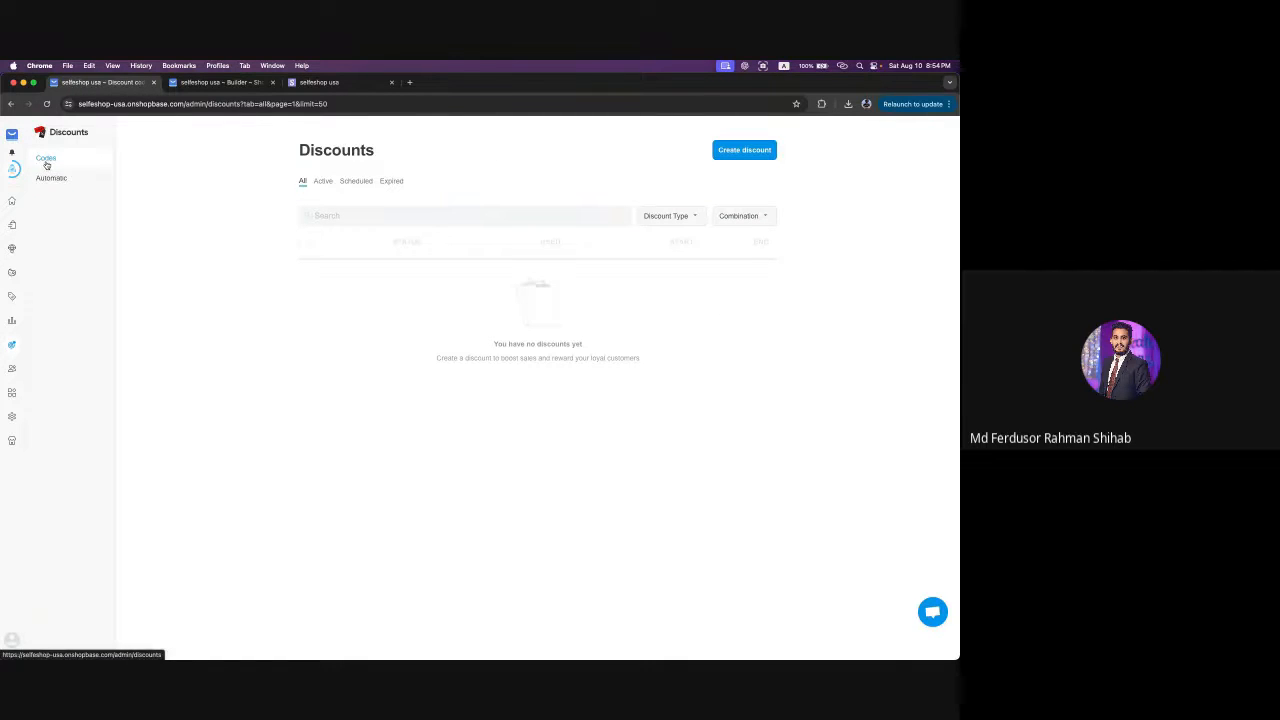
pyautogui.click(66, 184)
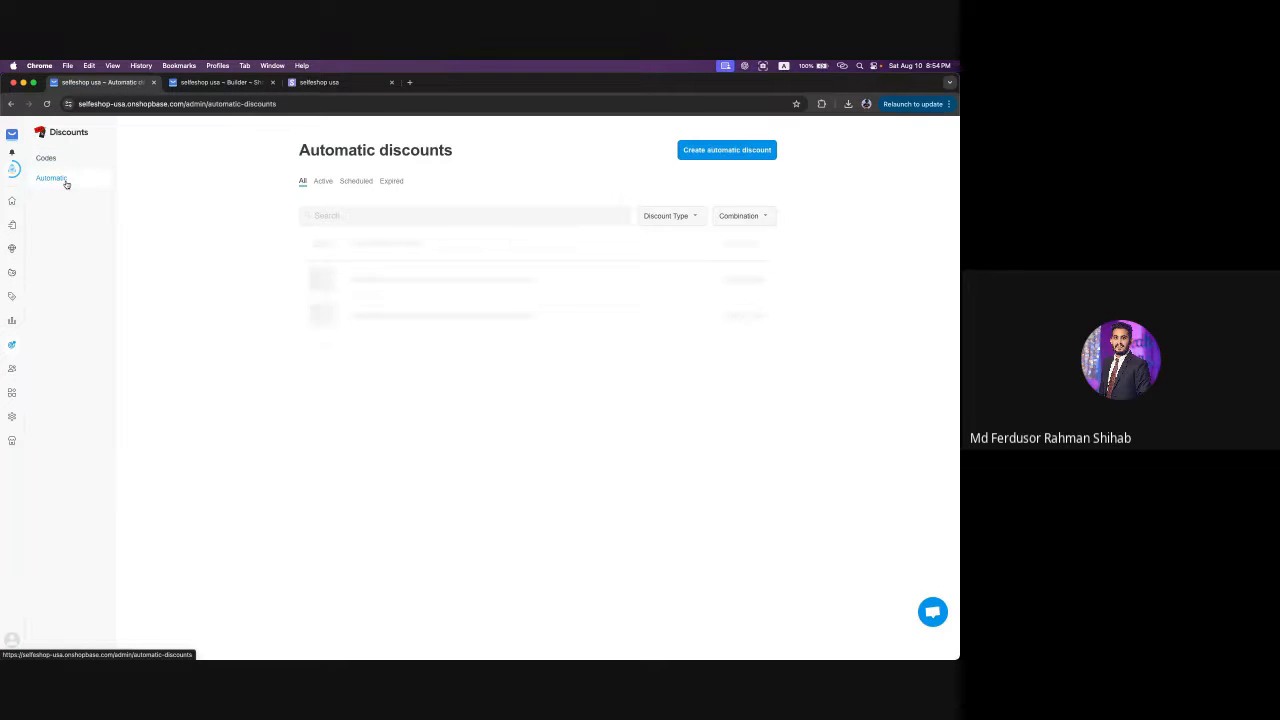
pyautogui.click(71, 166)
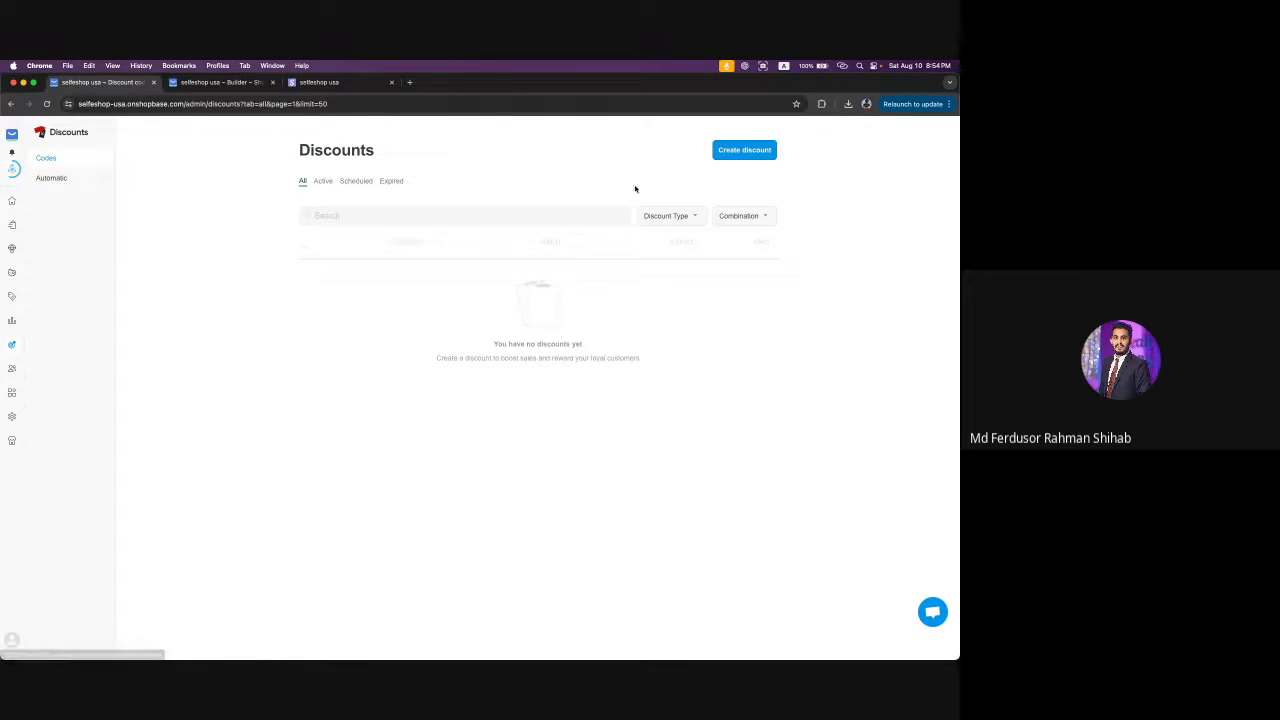
# - Check the promotion text in the live storefront and in the builder against the store's discounts page
pyautogui.click(318, 82)
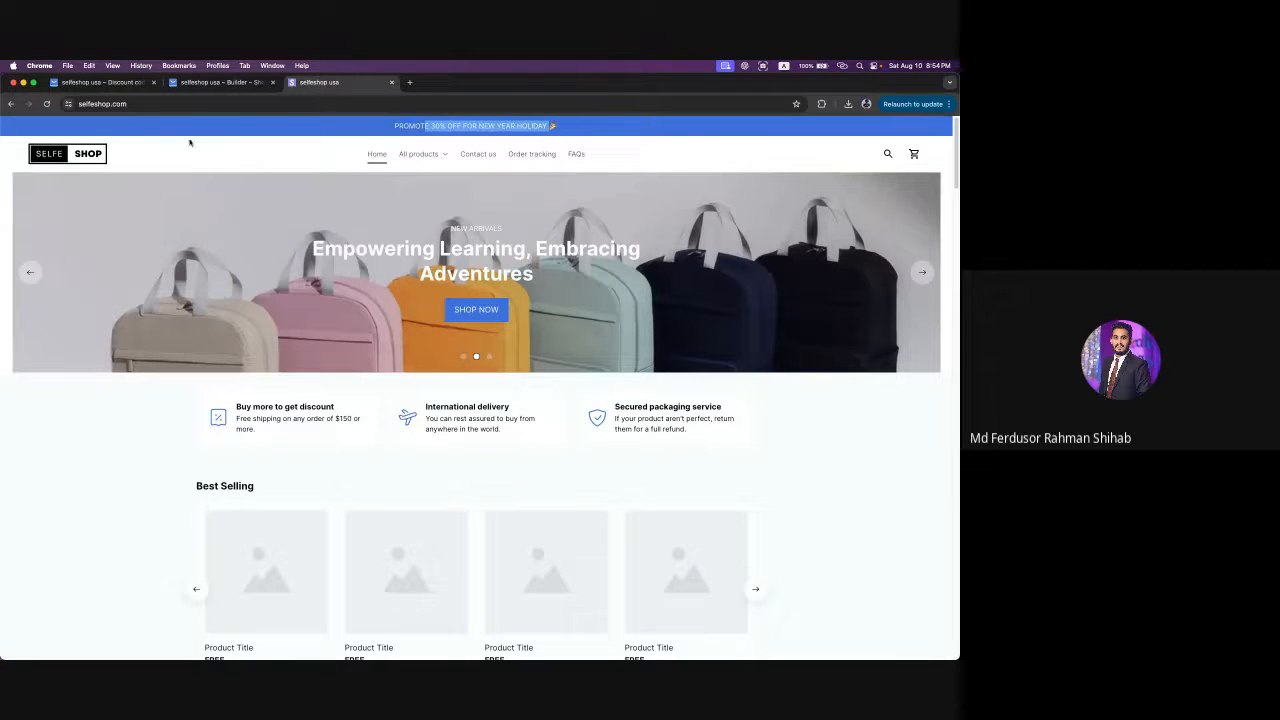
pyautogui.click(110, 83)
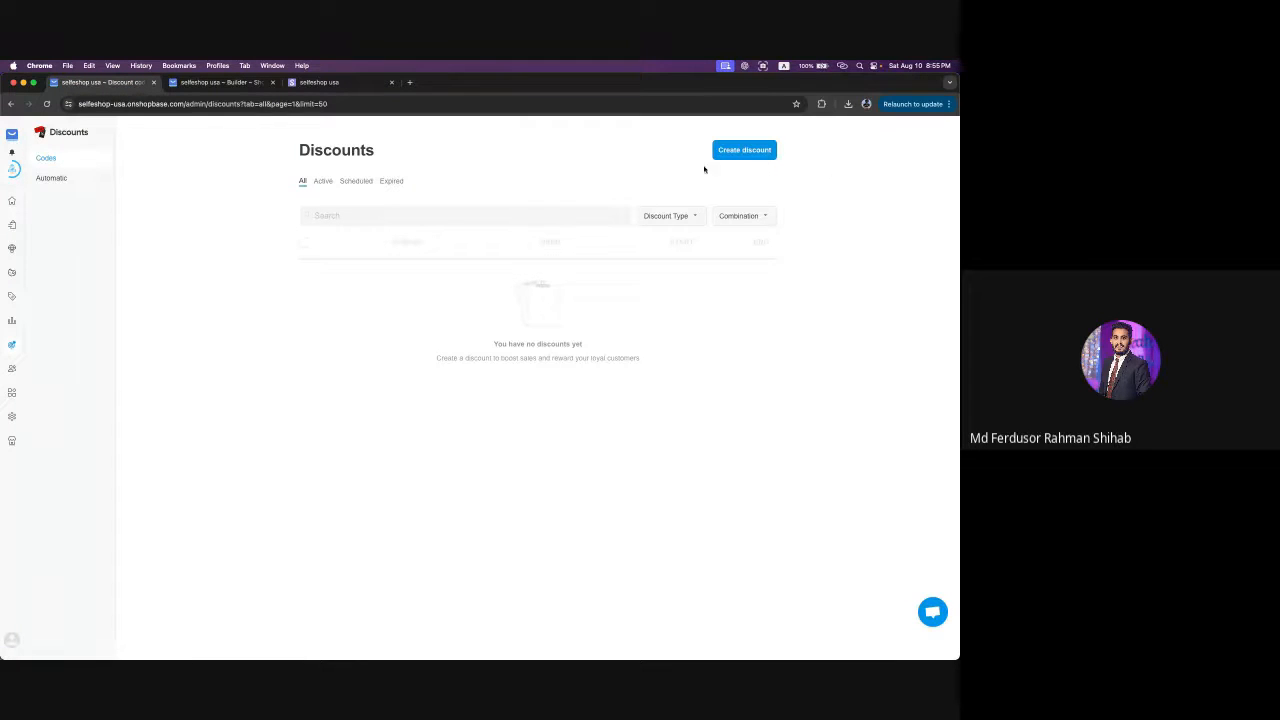
pyautogui.click(220, 82)
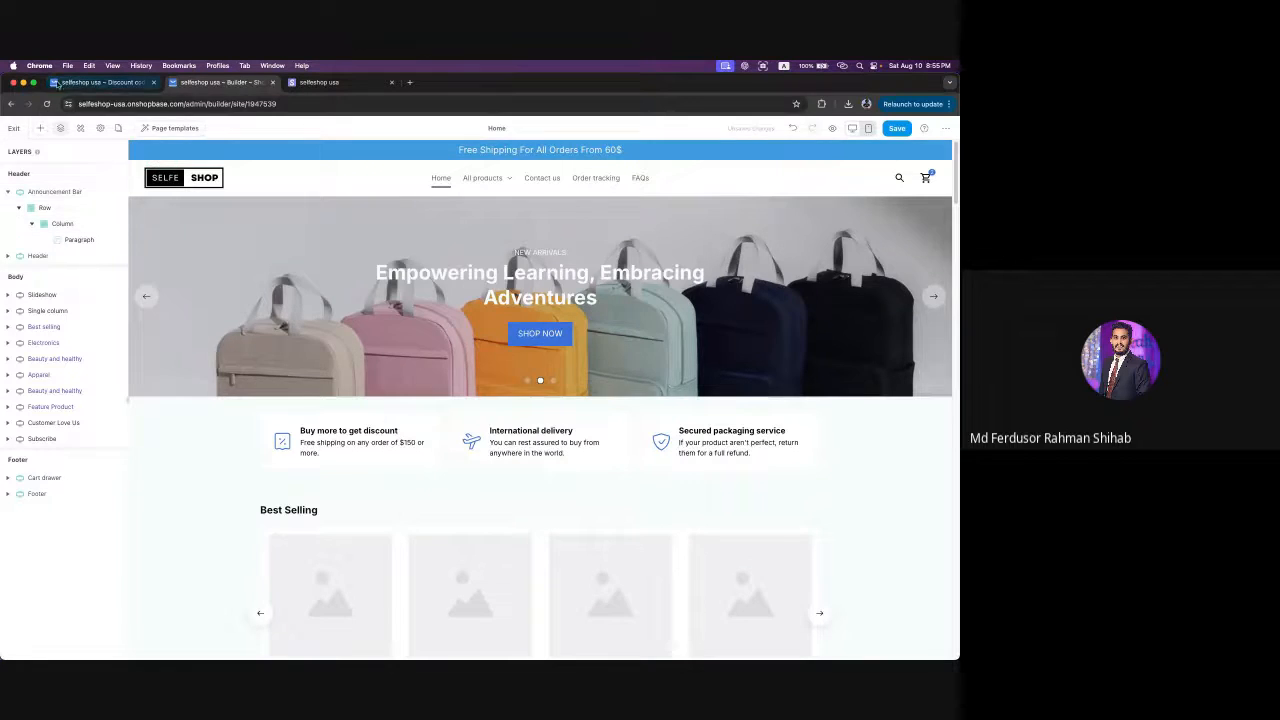
pyautogui.click(100, 82)
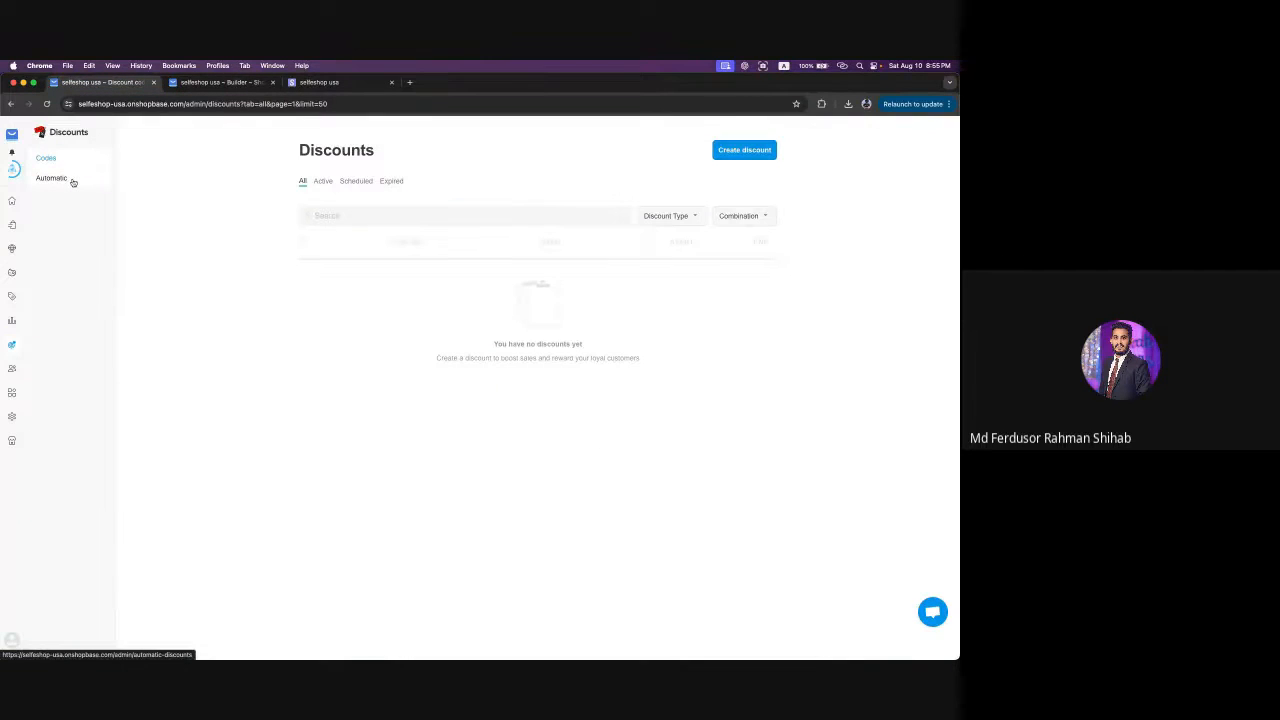
# - Start a new automatic discount and title it "Free Shipping"
pyautogui.click(73, 182)
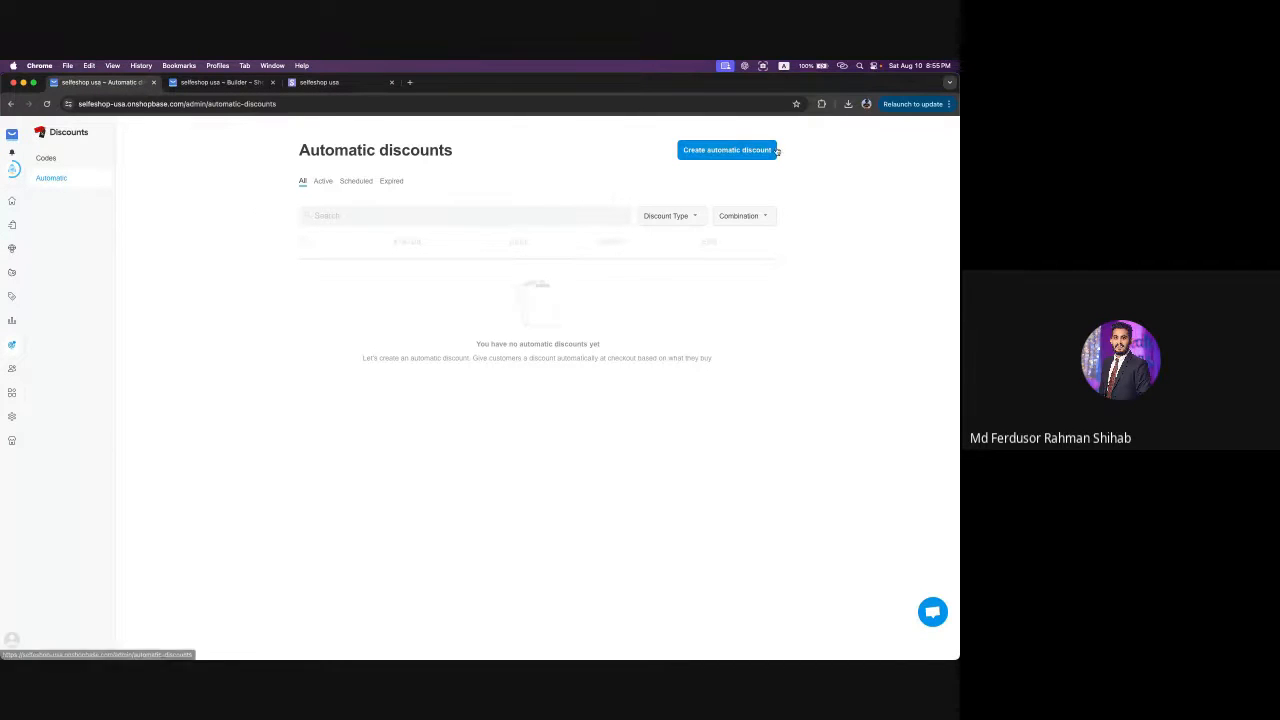
pyautogui.click(740, 152)
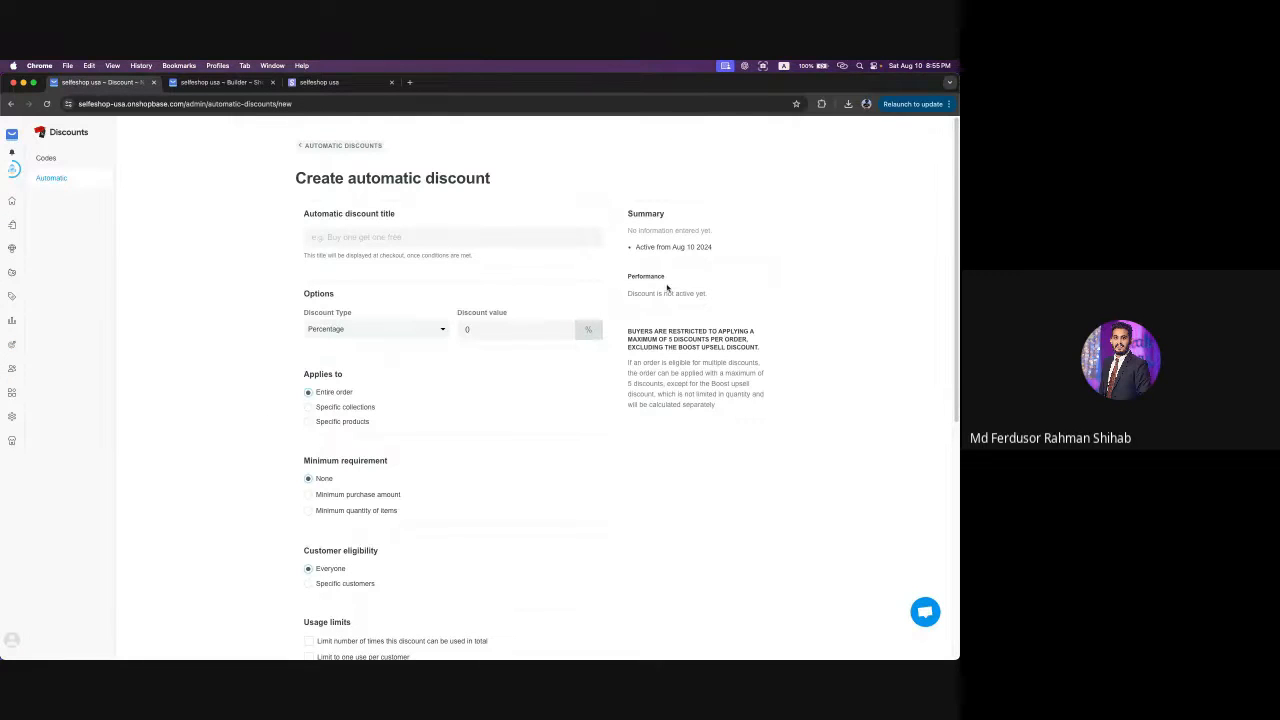
pyautogui.moveTo(342, 214); pyautogui.dragTo(394, 214)
pyautogui.click(380, 241)
pyautogui.write('Free')
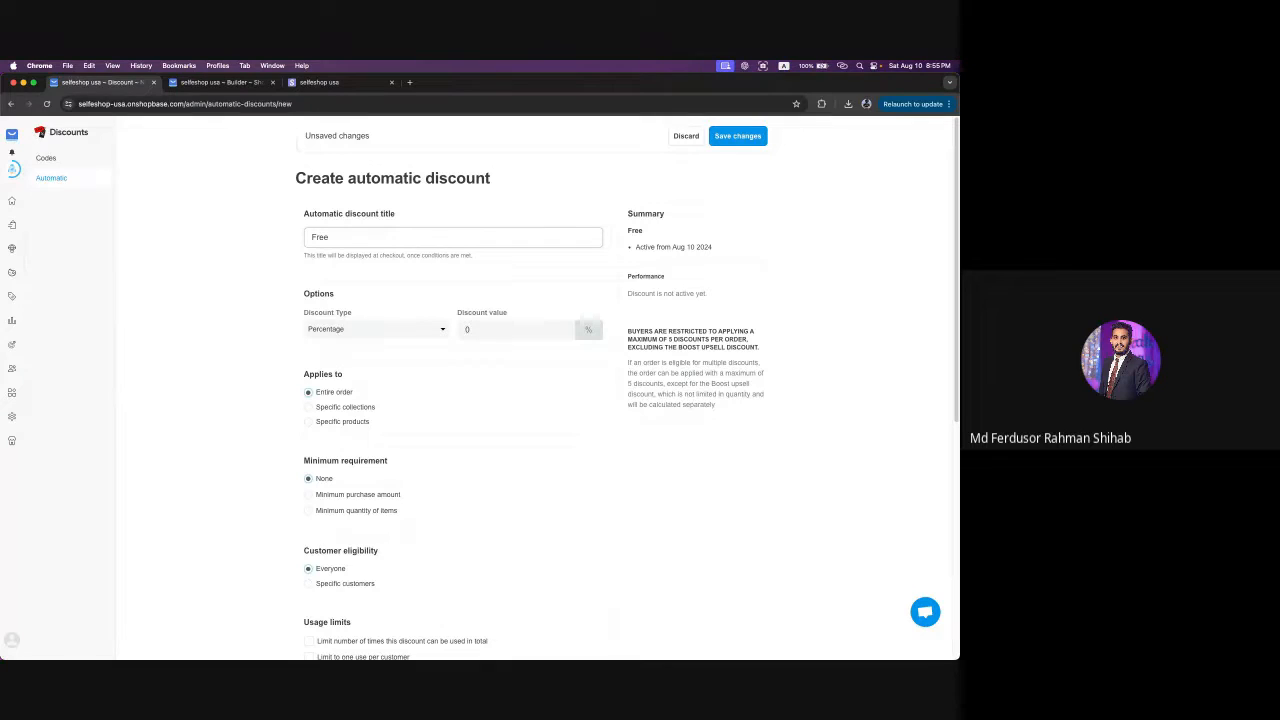
pyautogui.write(' Shipping')
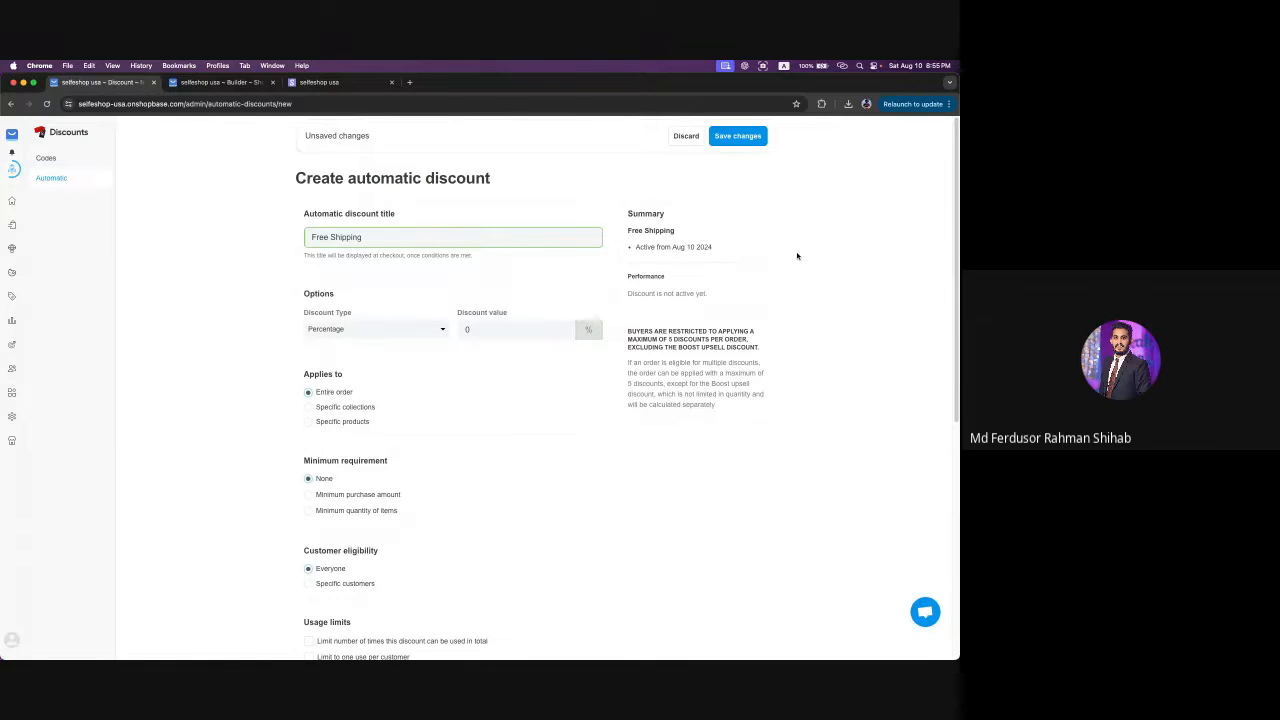
# - Keep the discount type on Percentage and set the discount value to 10%
pyautogui.scroll(-1, 797, 256)
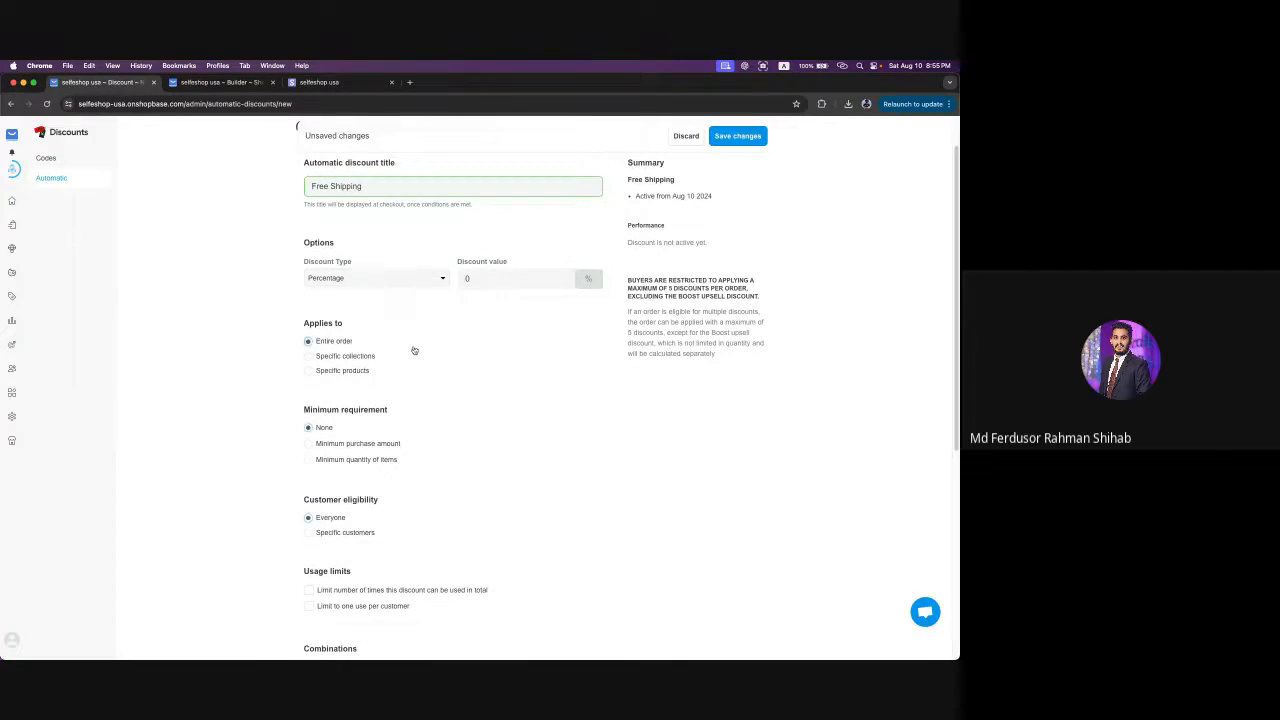
pyautogui.click(360, 290)
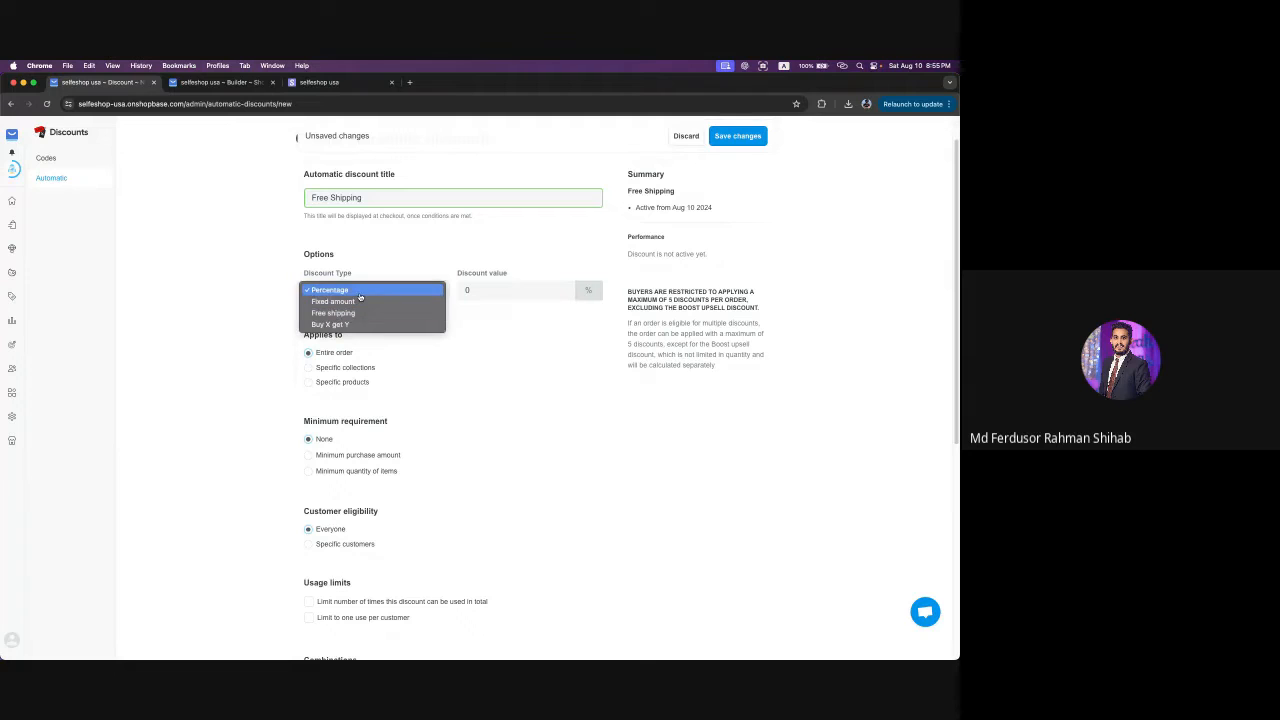
pyautogui.click(360, 292)
pyautogui.click(470, 290)
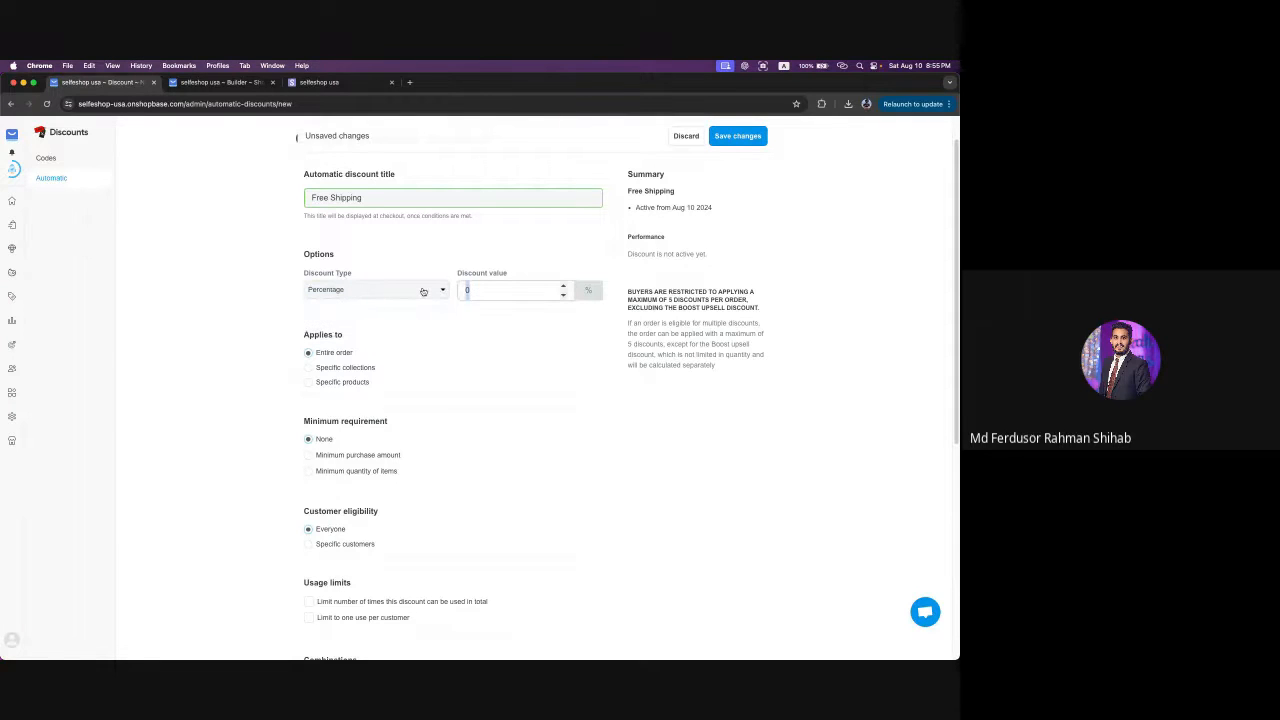
pyautogui.write('10')
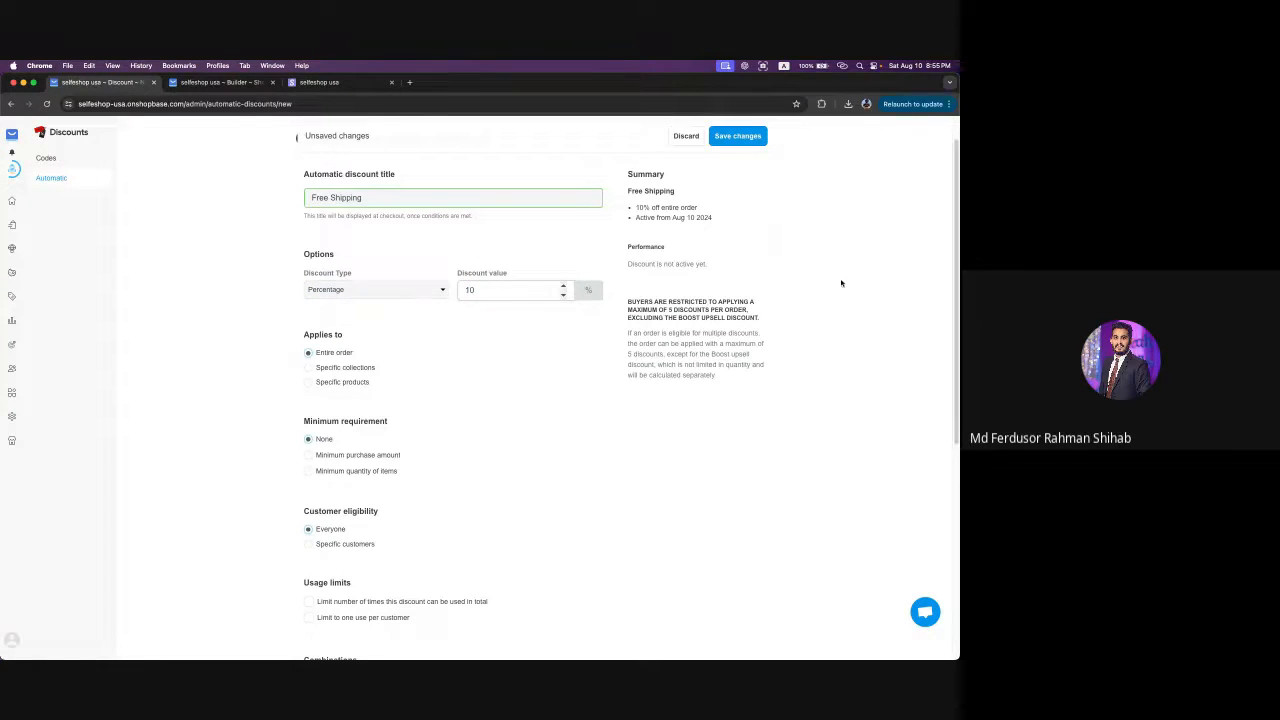
# - Review the automatic discount's title, available discount types, value and summary
pyautogui.scroll(1, 520, 520)
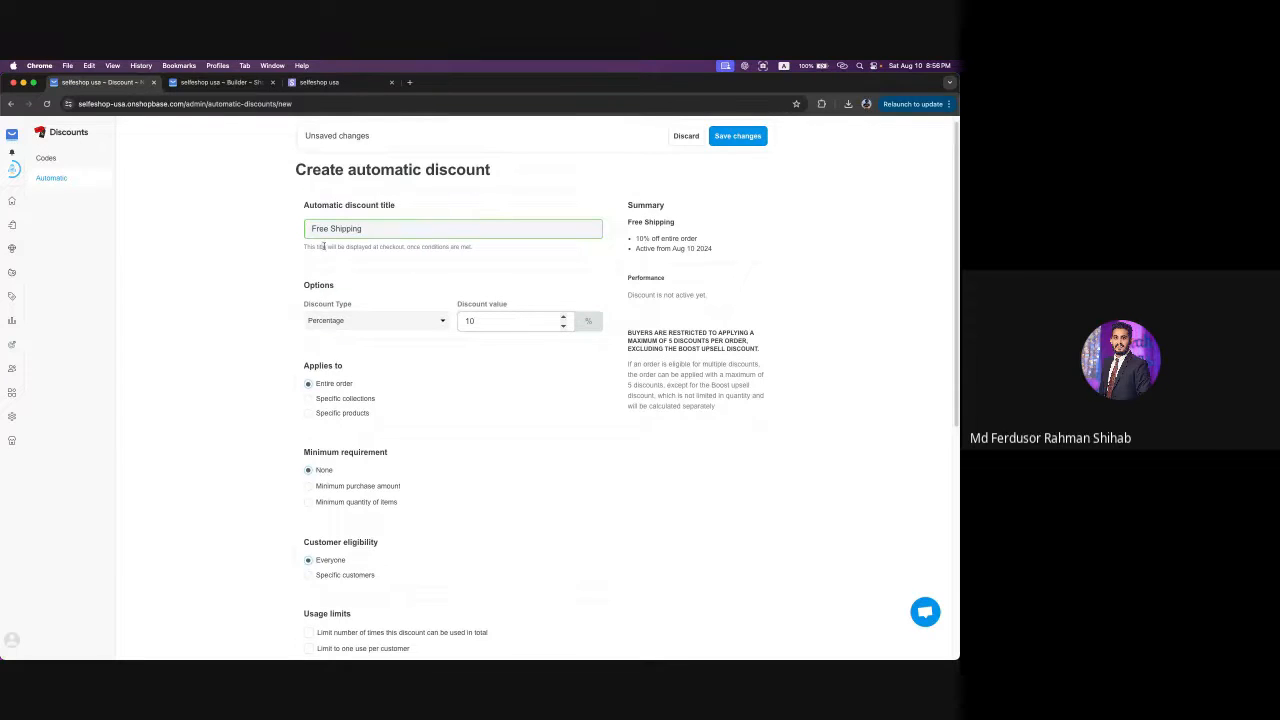
pyautogui.moveTo(367, 232); pyautogui.dragTo(293, 231)
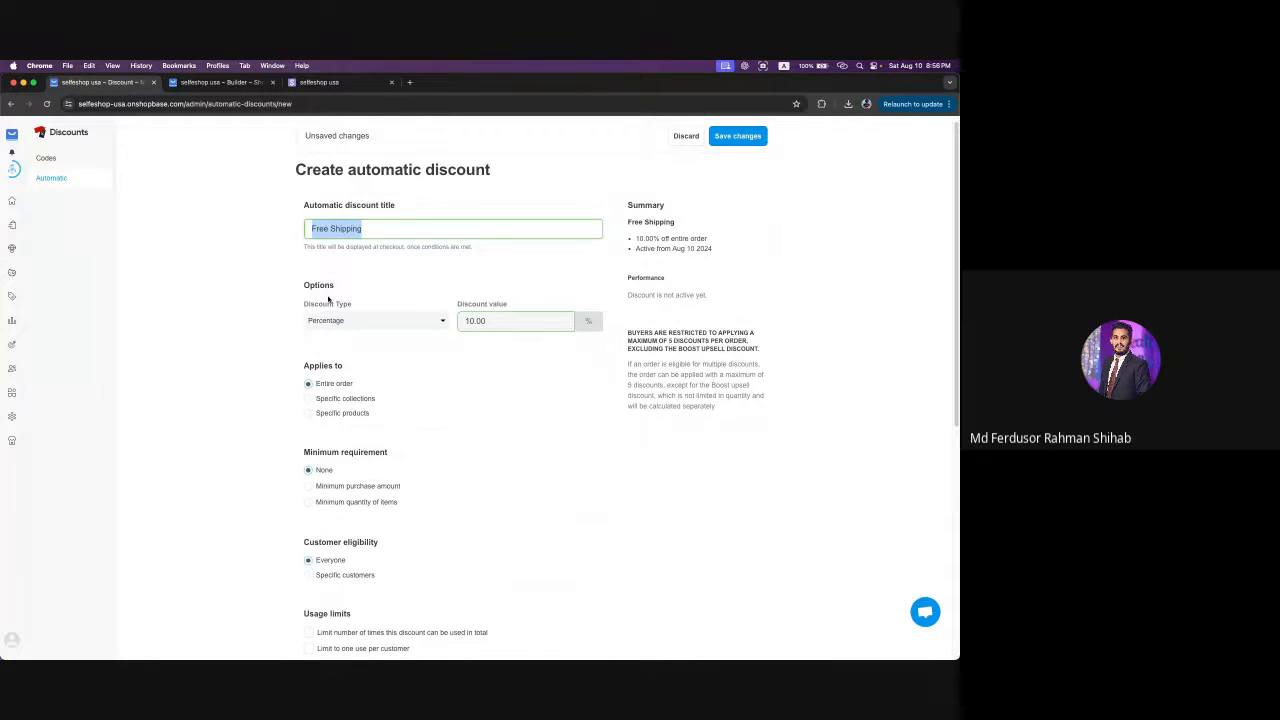
pyautogui.scroll(-1, 466, 280)
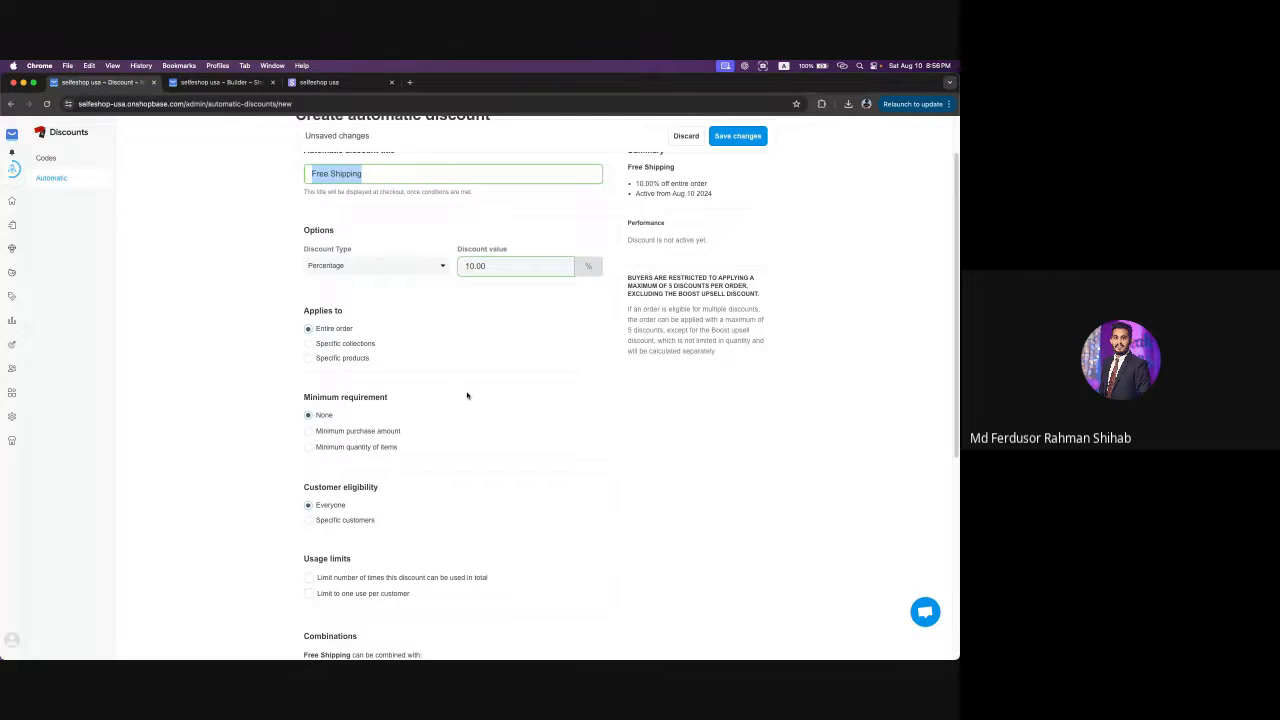
pyautogui.click(341, 267)
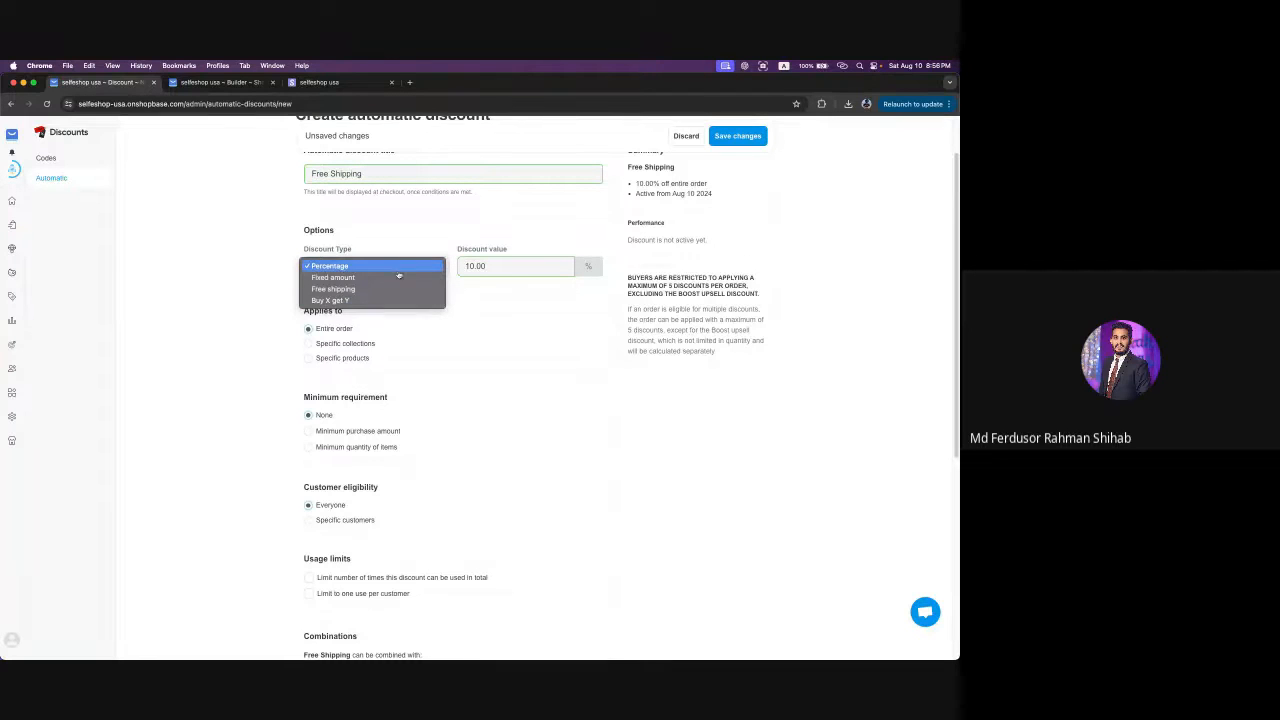
pyautogui.click(522, 266)
pyautogui.doubleClick(490, 266)
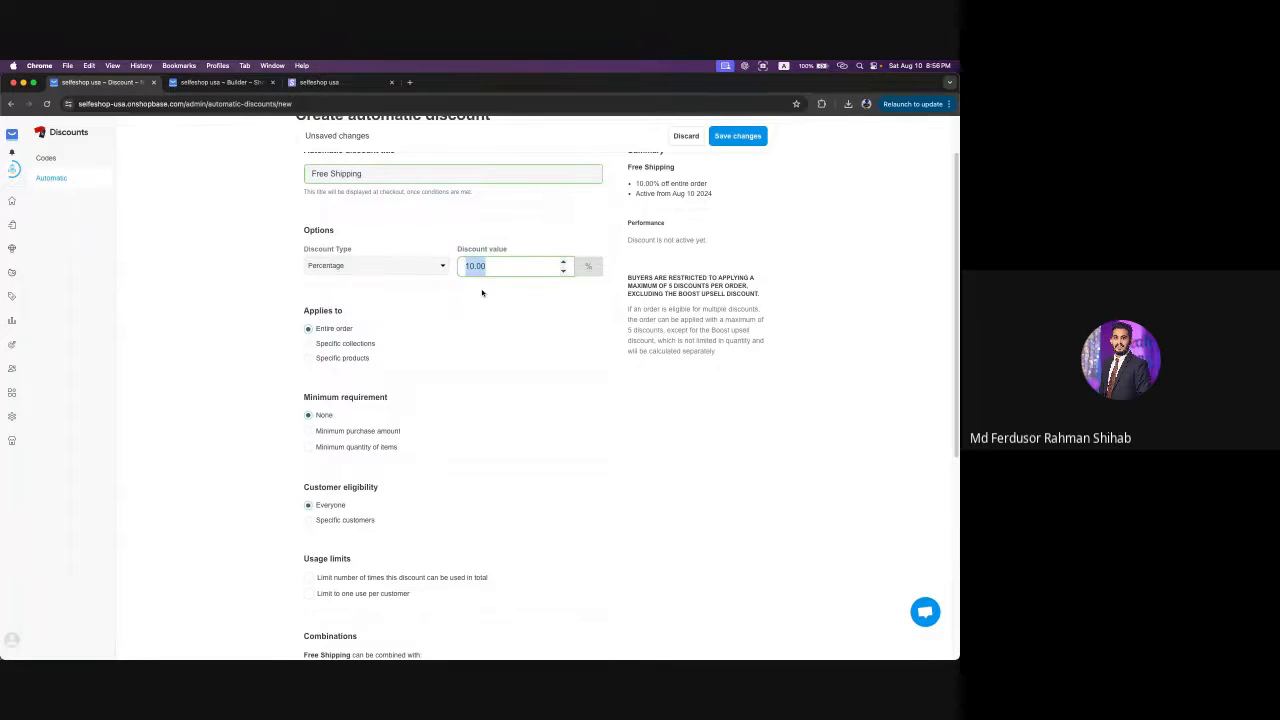
pyautogui.scroll(2, 484, 438)
pyautogui.moveTo(637, 228); pyautogui.dragTo(696, 230)
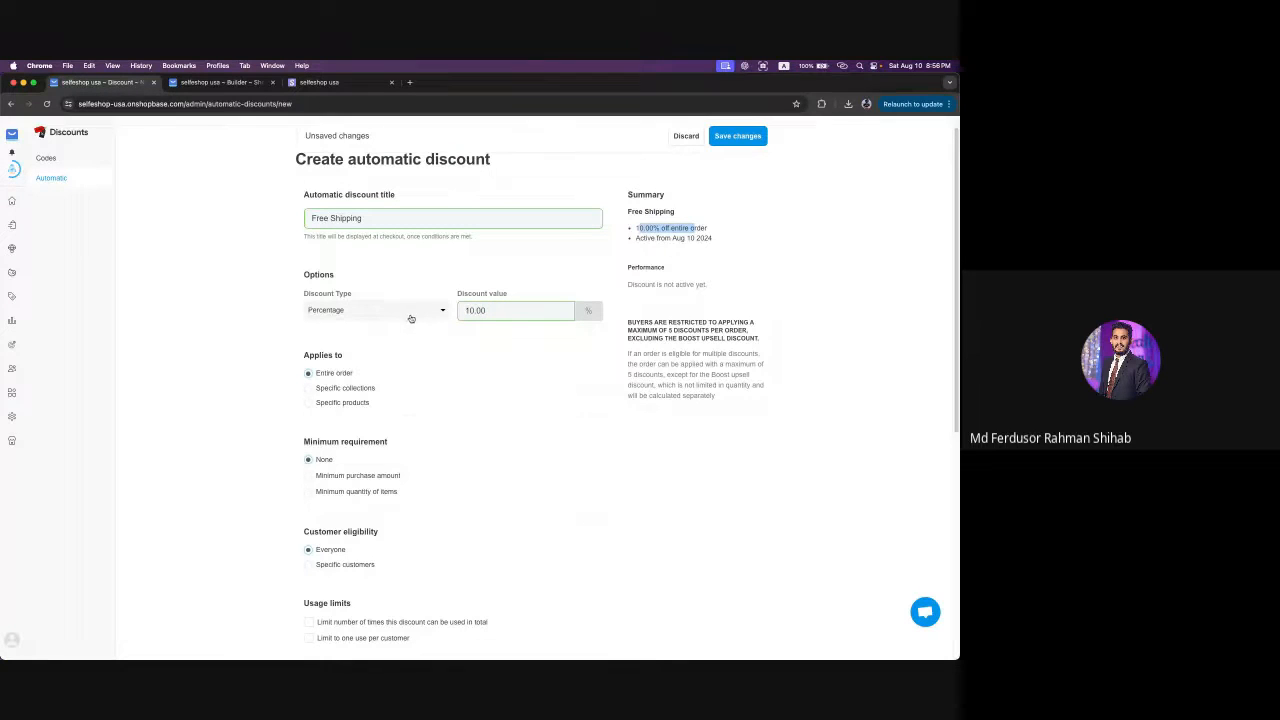
# - Change the discount type to Fixed amount, set the discount value to 10 USD, and check the summary
pyautogui.scroll(-1, 345, 300)
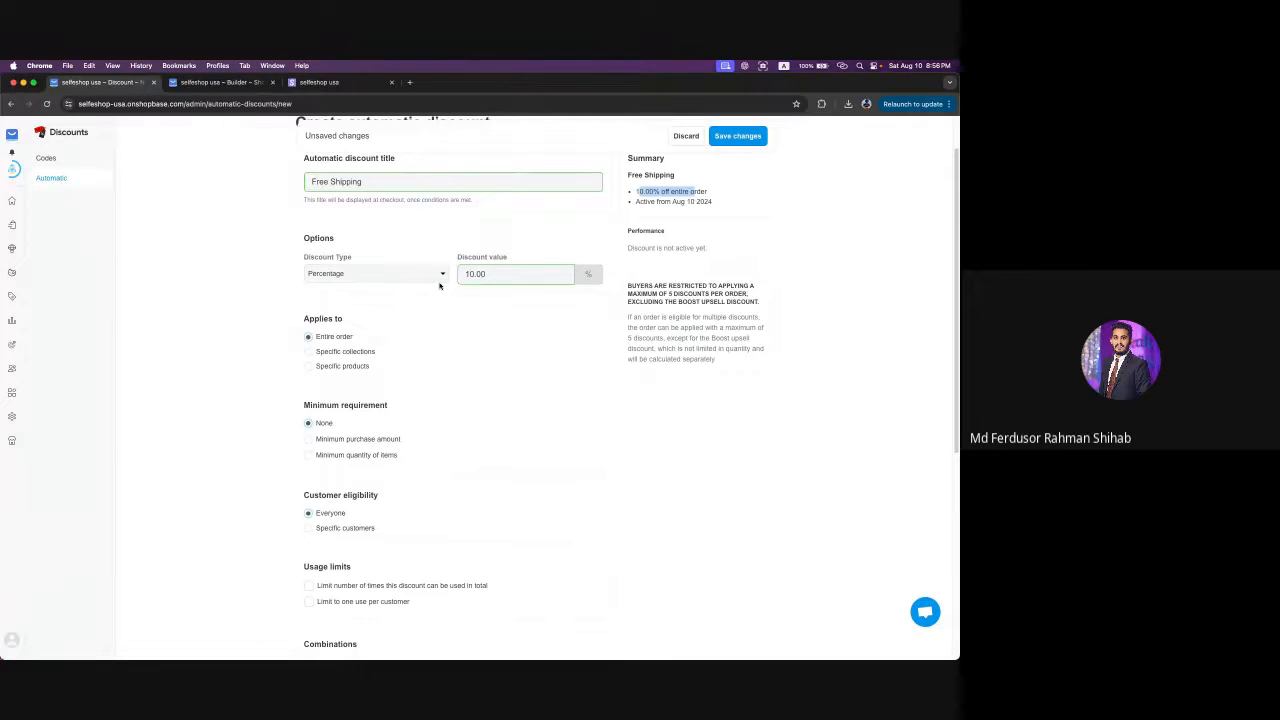
pyautogui.click(515, 276)
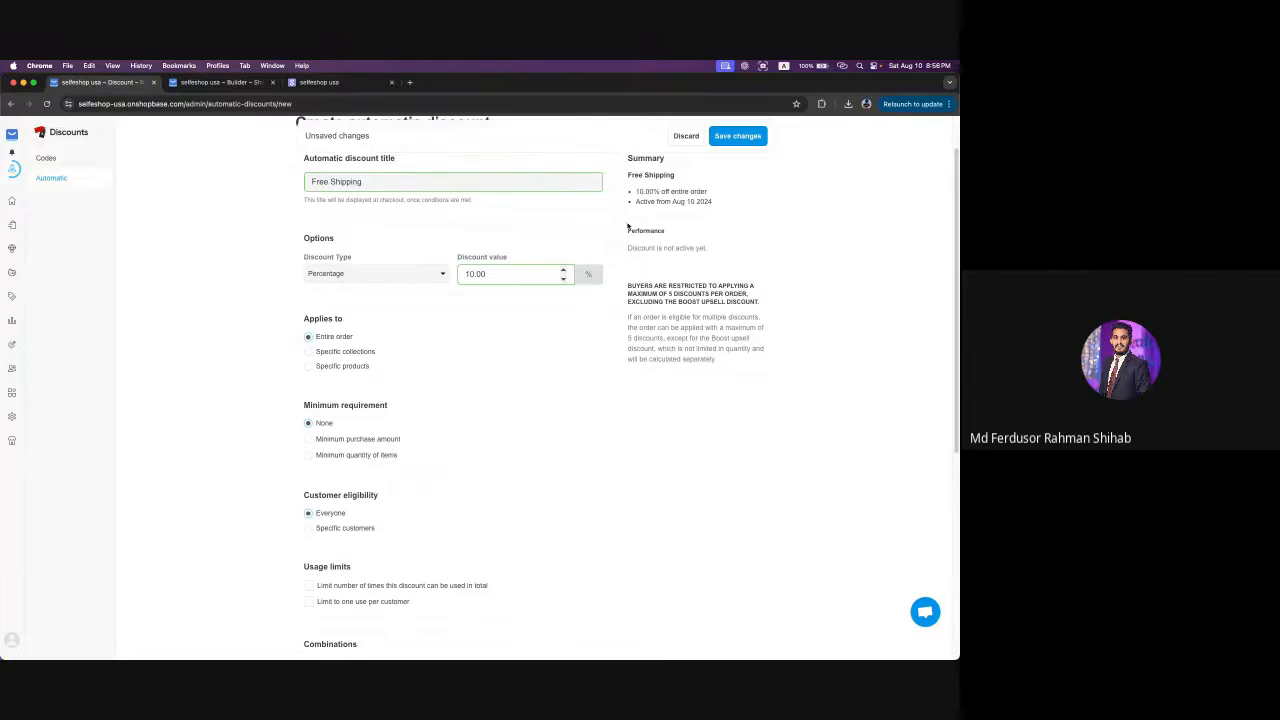
pyautogui.click(377, 274)
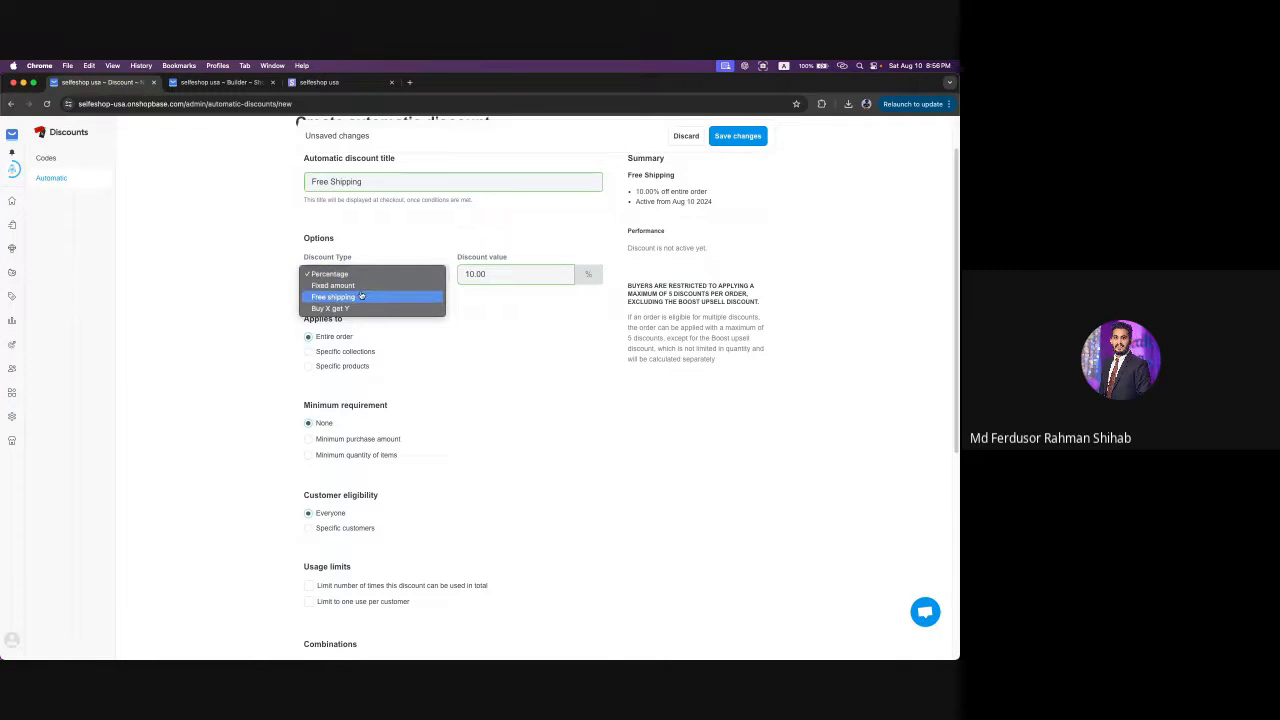
pyautogui.click(351, 288)
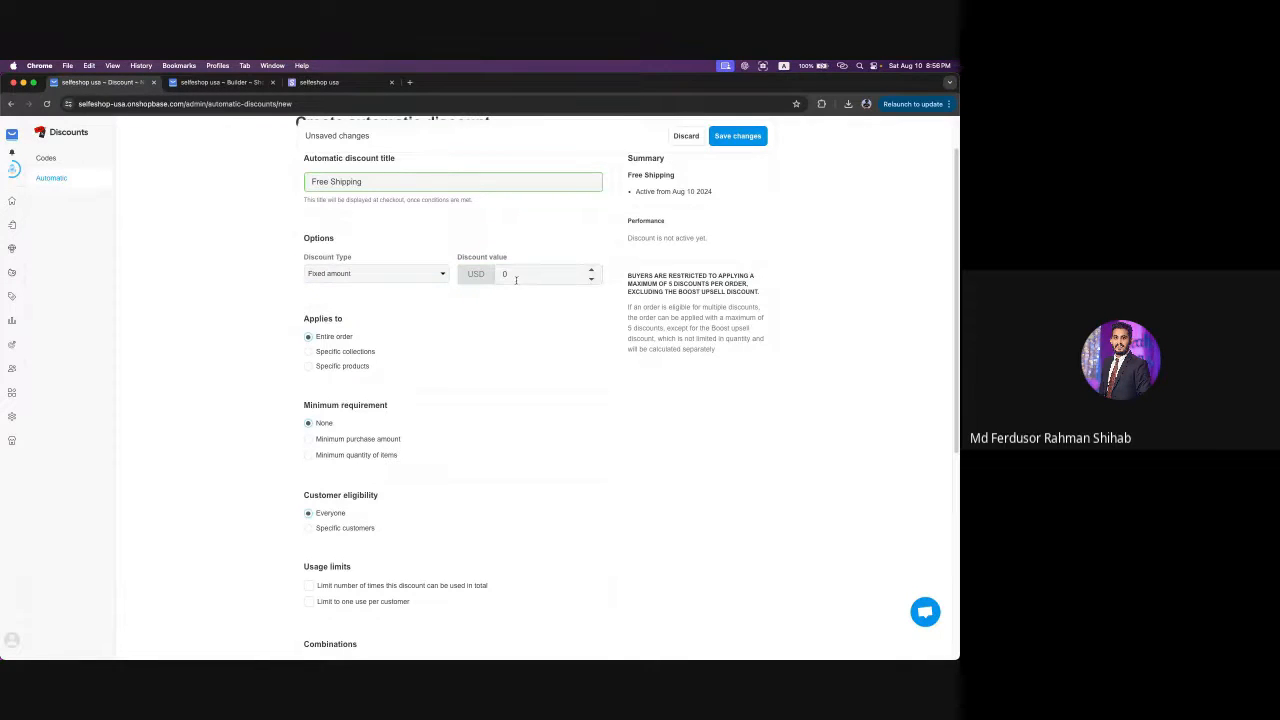
pyautogui.click(518, 276)
pyautogui.write('10')
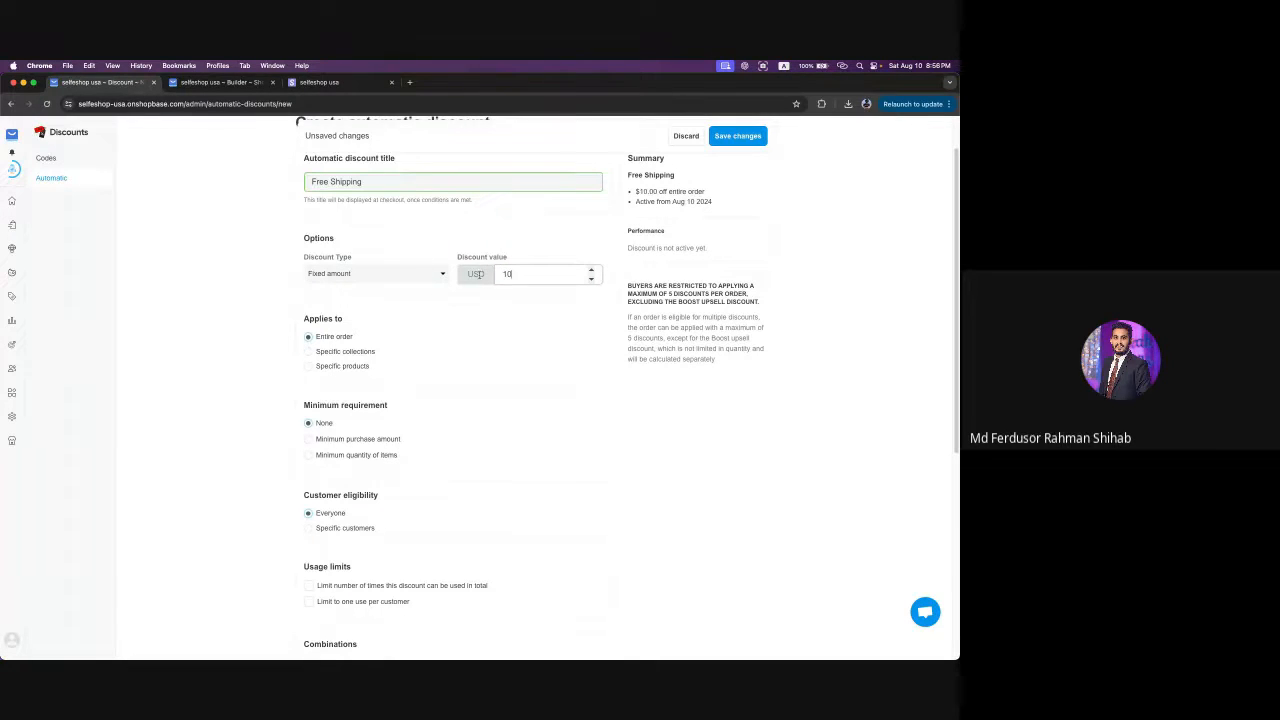
pyautogui.click(497, 306)
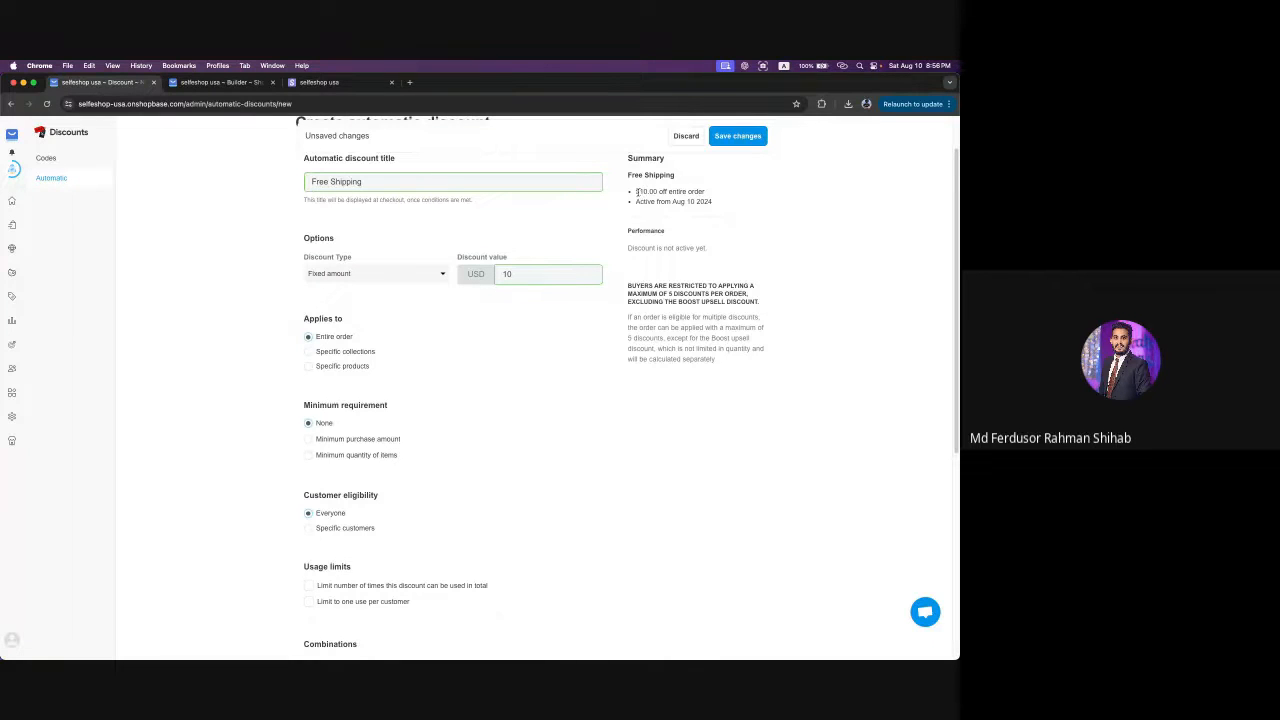
pyautogui.moveTo(638, 191); pyautogui.dragTo(712, 201)
pyautogui.click(719, 206)
pyautogui.moveTo(635, 191); pyautogui.dragTo(680, 191)
# - Change the discount type to Buy X get Y and set the Customer buys condition to quantity 1 from Specific products
pyautogui.click(380, 276)
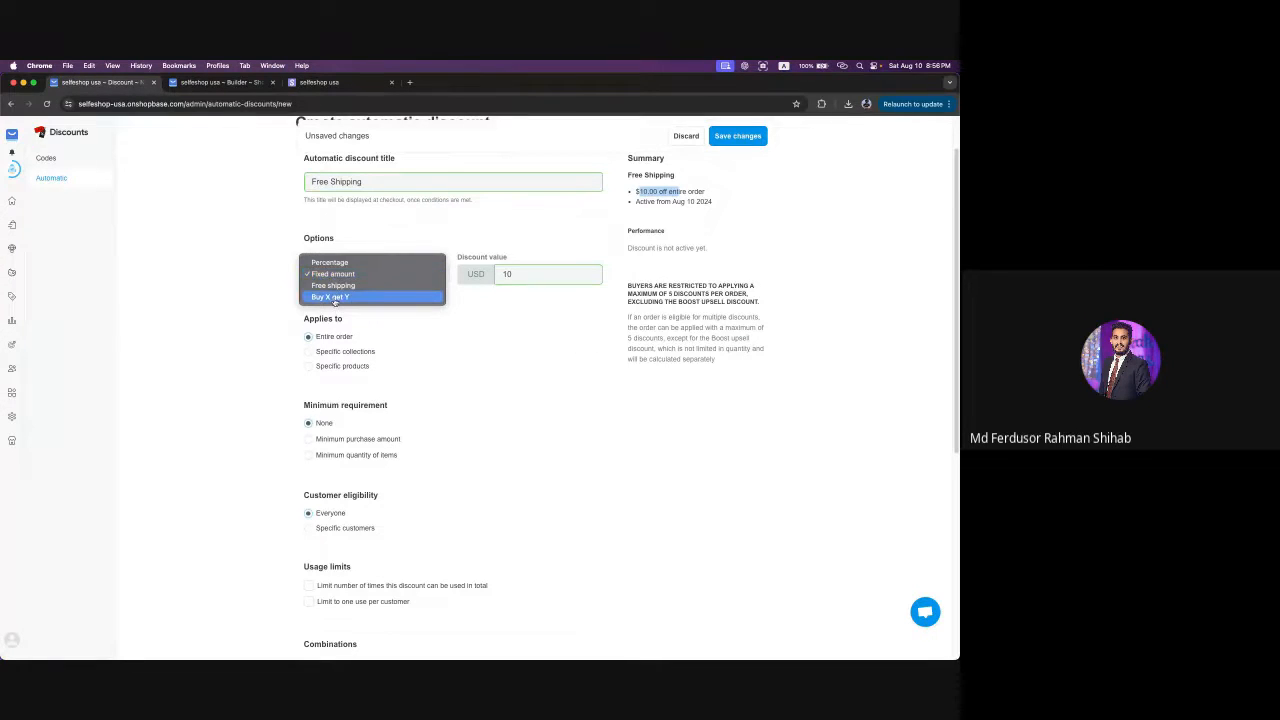
pyautogui.click(340, 297)
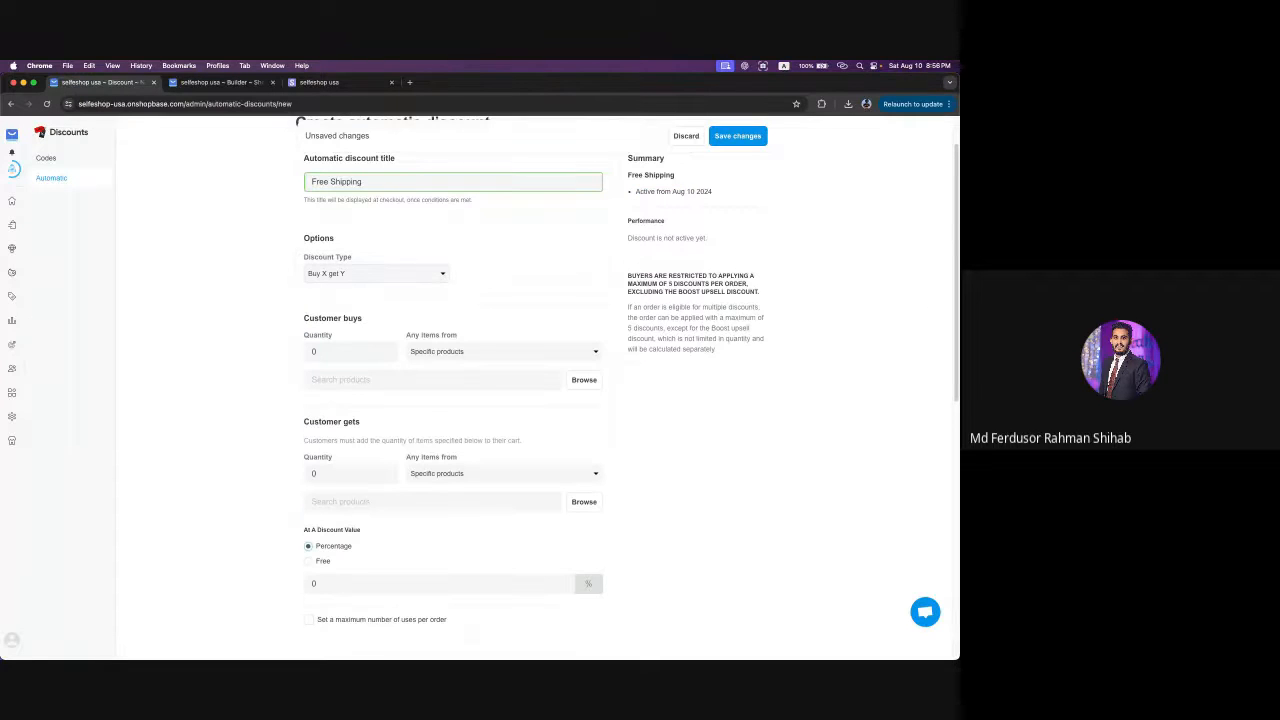
pyautogui.scroll(-1, 760, 353)
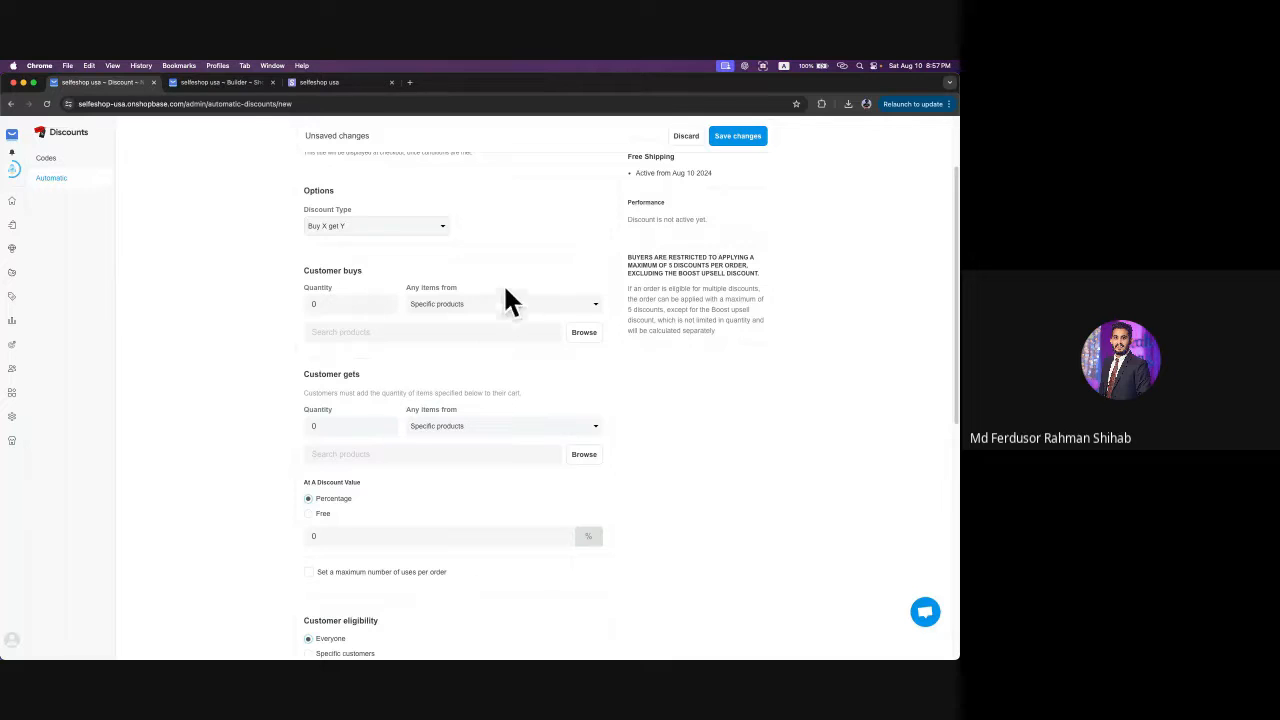
pyautogui.click(345, 233)
pyautogui.click(345, 227)
pyautogui.press('Tab')
pyautogui.write('1')
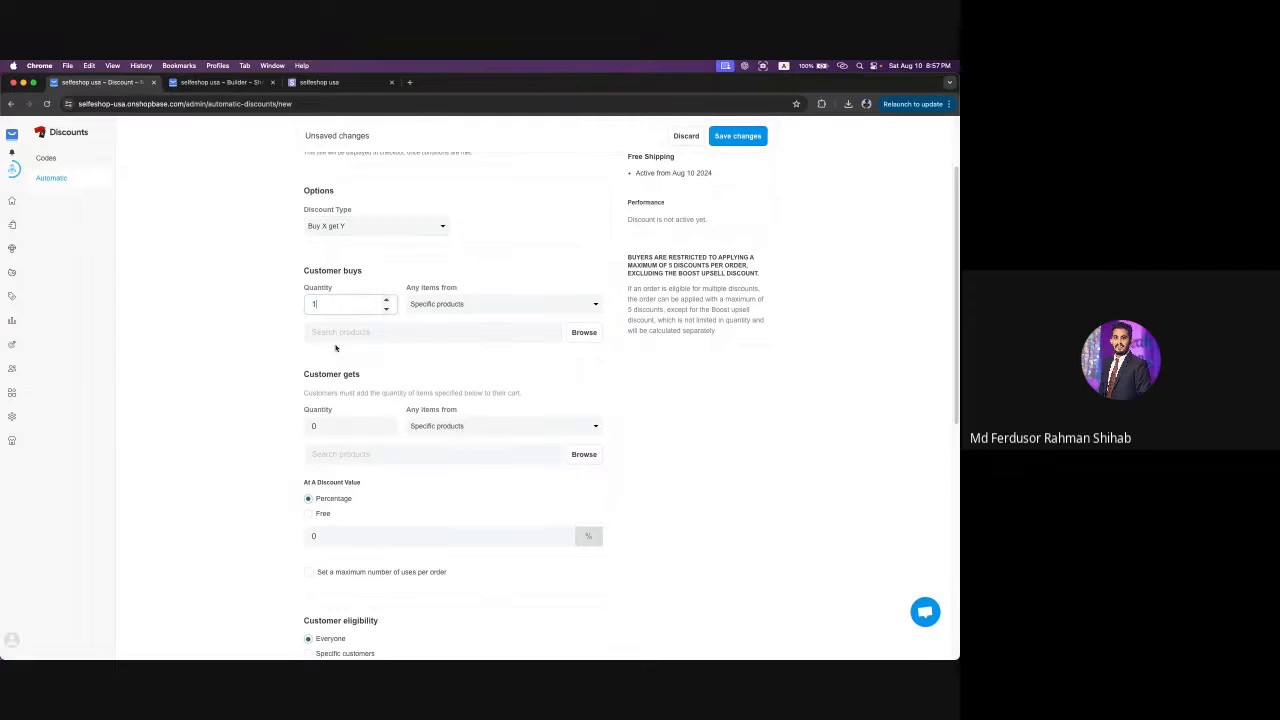
pyautogui.click(517, 304)
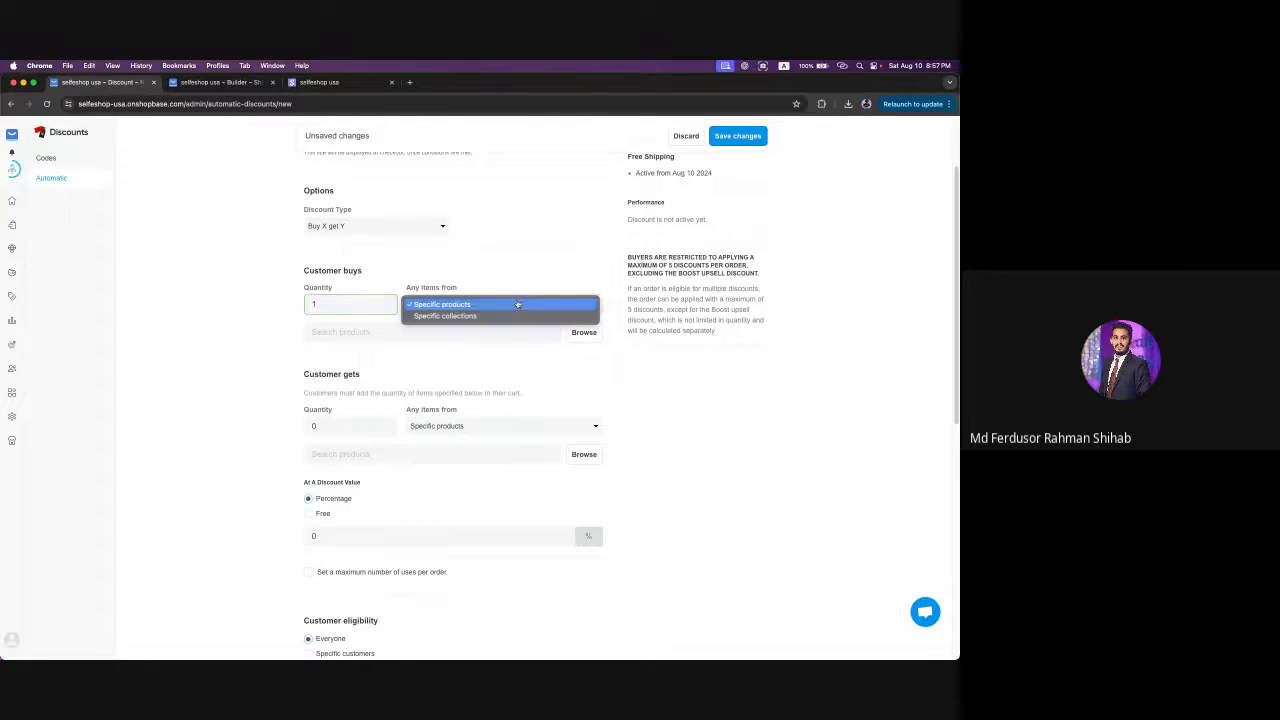
pyautogui.click(450, 304)
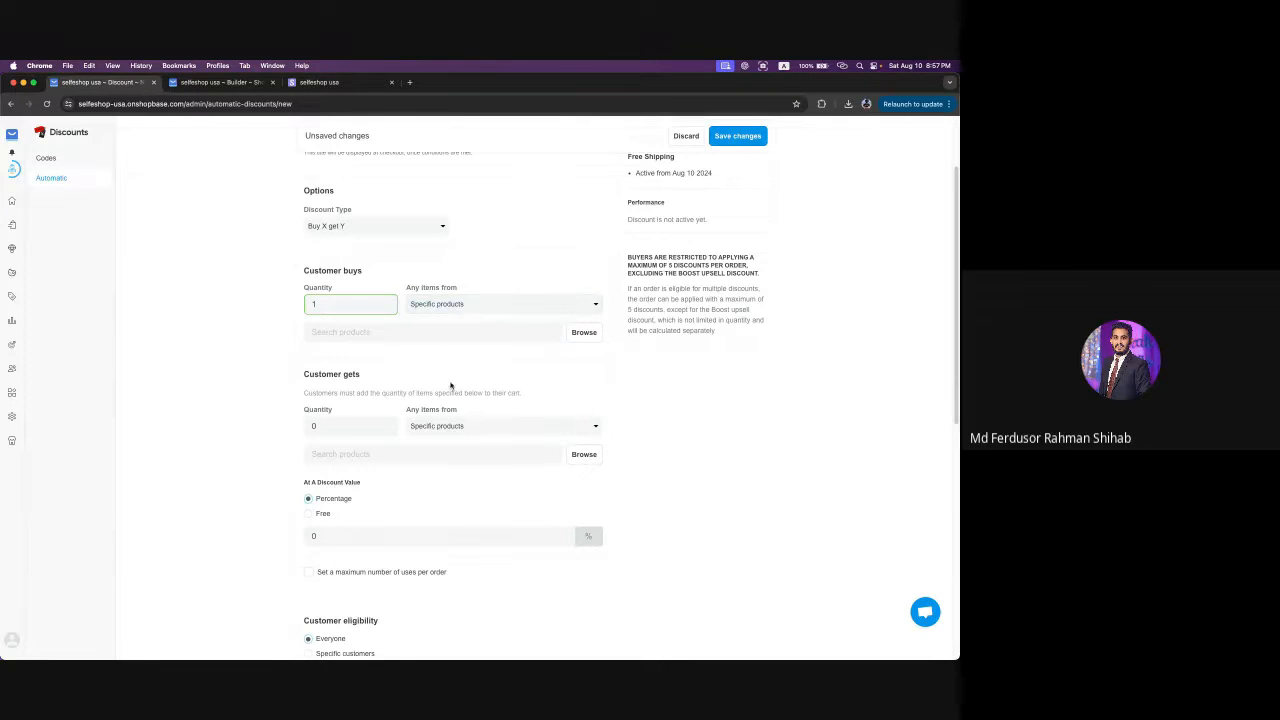
# - Add the GREEN / 3XL variant of Camisole Tank With Built-In Bra to the products the customer buys
pyautogui.click(584, 332)
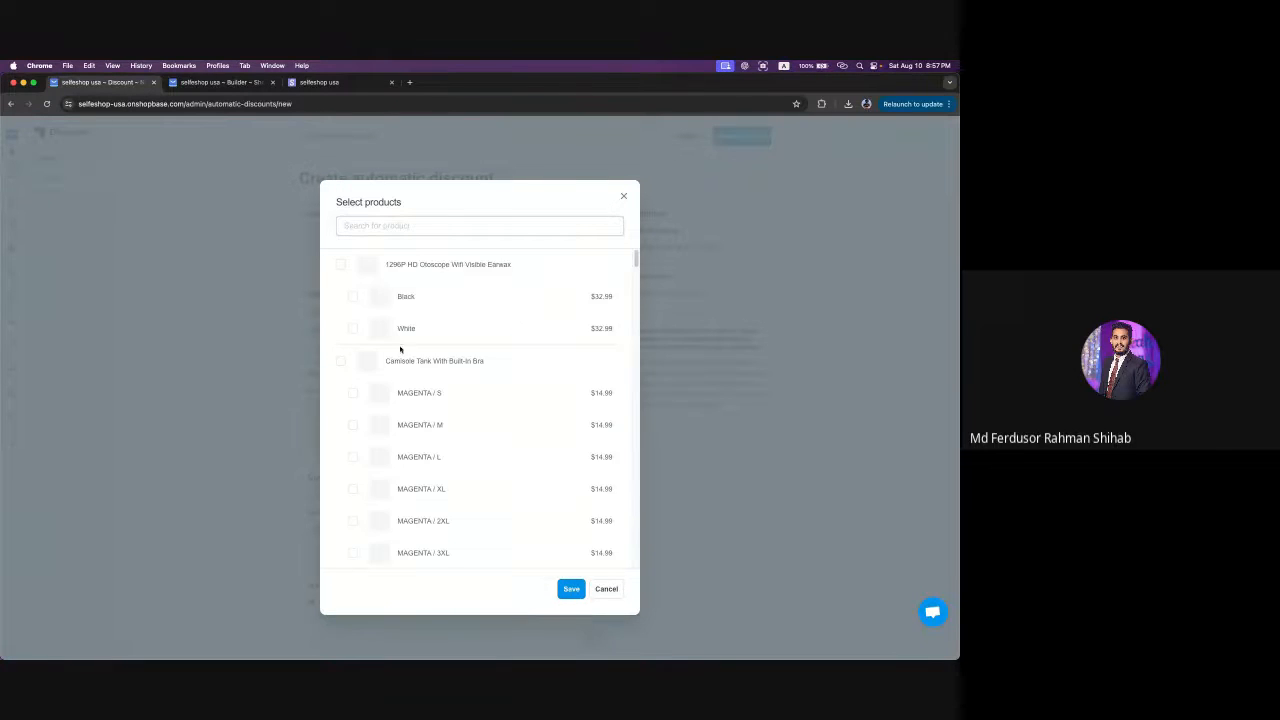
pyautogui.scroll(-10, 400, 349)
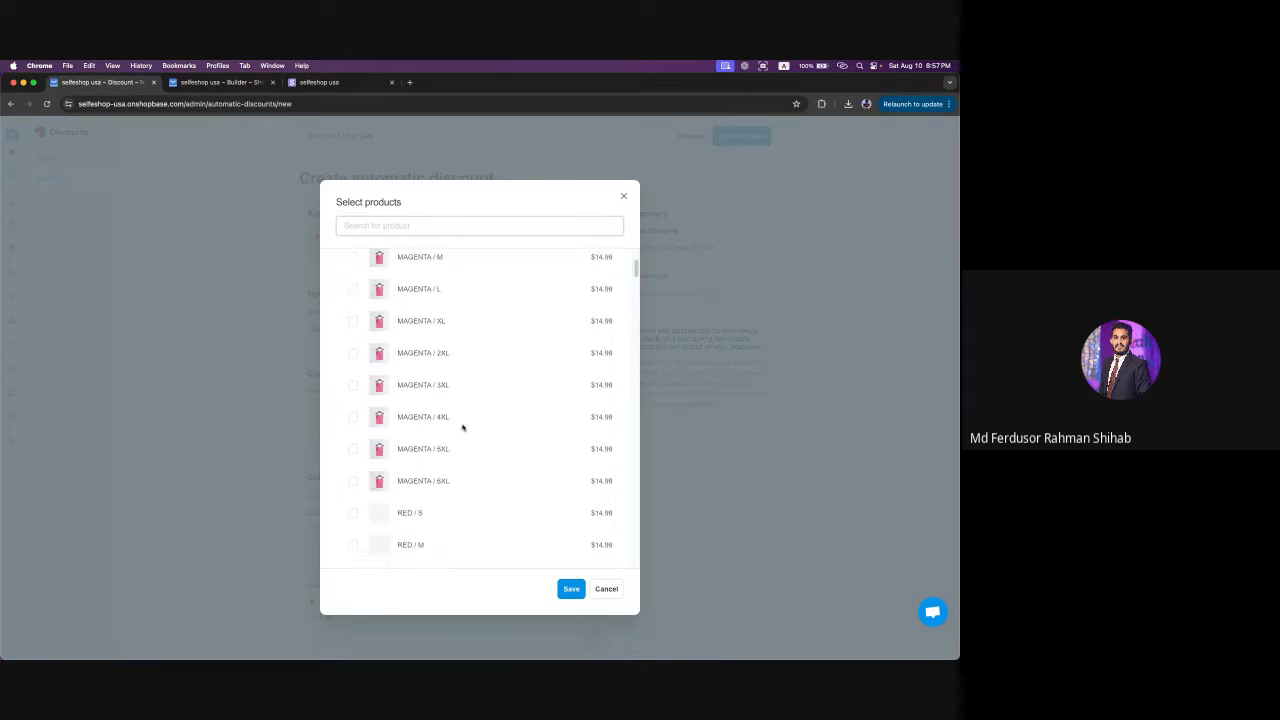
pyautogui.scroll(-10, 486, 403)
pyautogui.scroll(2, 487, 403)
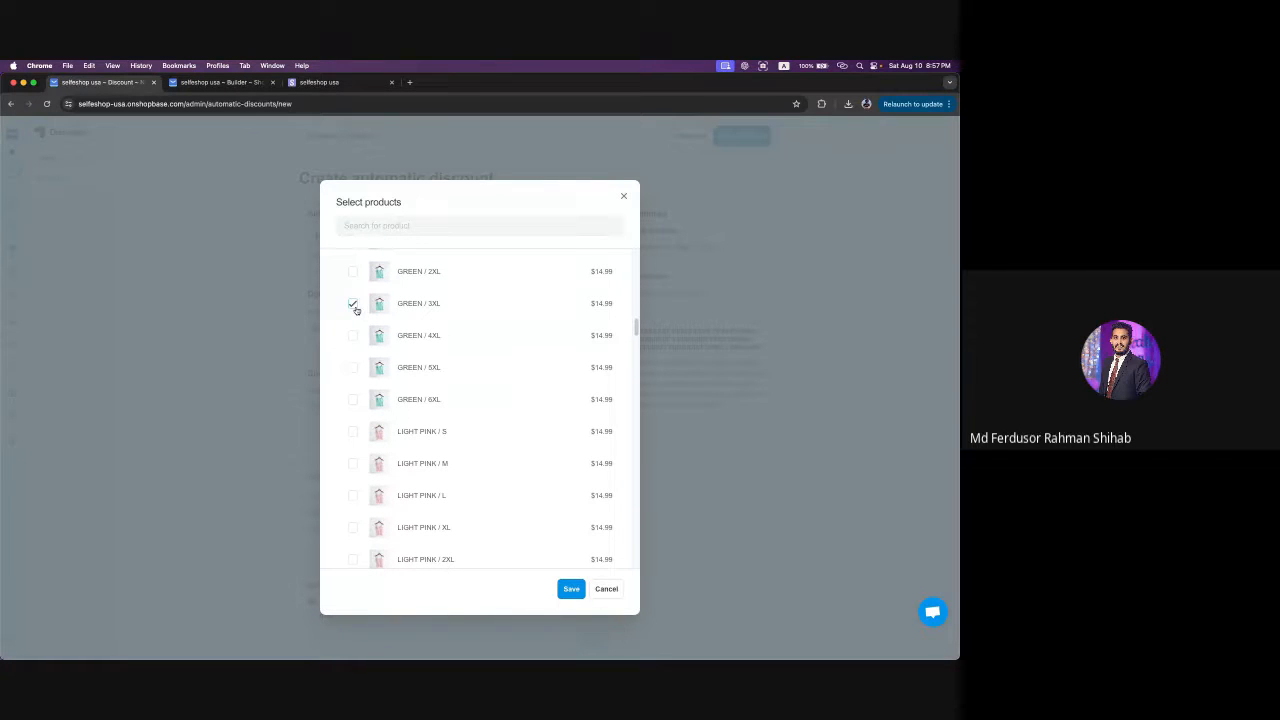
pyautogui.click(354, 305)
pyautogui.click(569, 588)
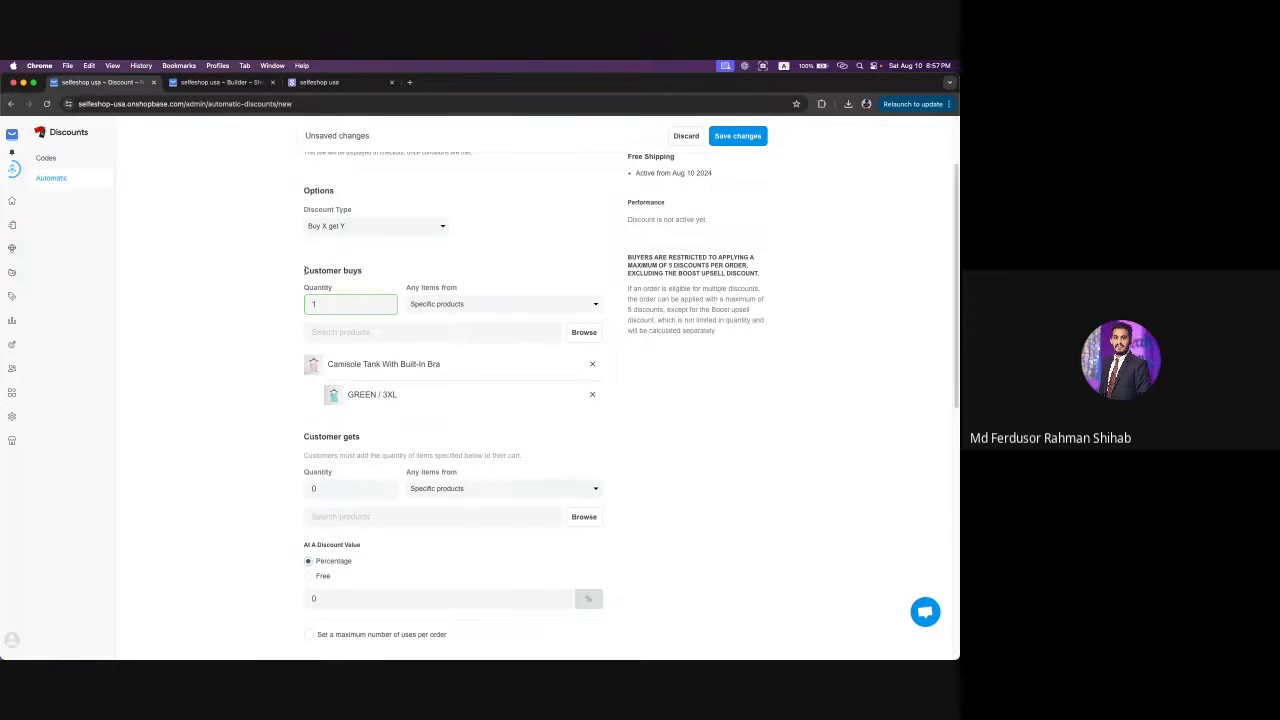
pyautogui.moveTo(304, 270); pyautogui.dragTo(374, 277)
pyautogui.moveTo(335, 303); pyautogui.dragTo(277, 302)
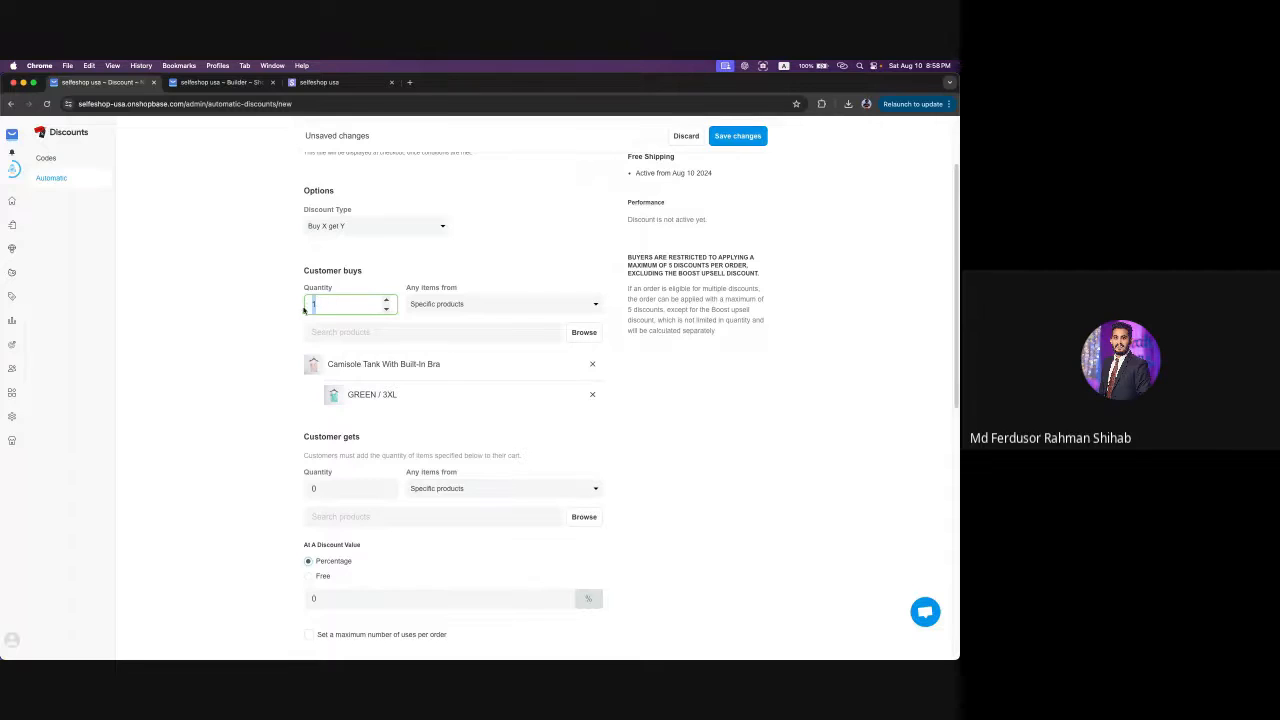
# - Set the Customer gets quantity to 1 and keep only the Khaki / 7.5 variant of Men's PU Leather Air Cushion Shoes
pyautogui.scroll(-3, 378, 348)
pyautogui.moveTo(306, 280); pyautogui.dragTo(443, 286)
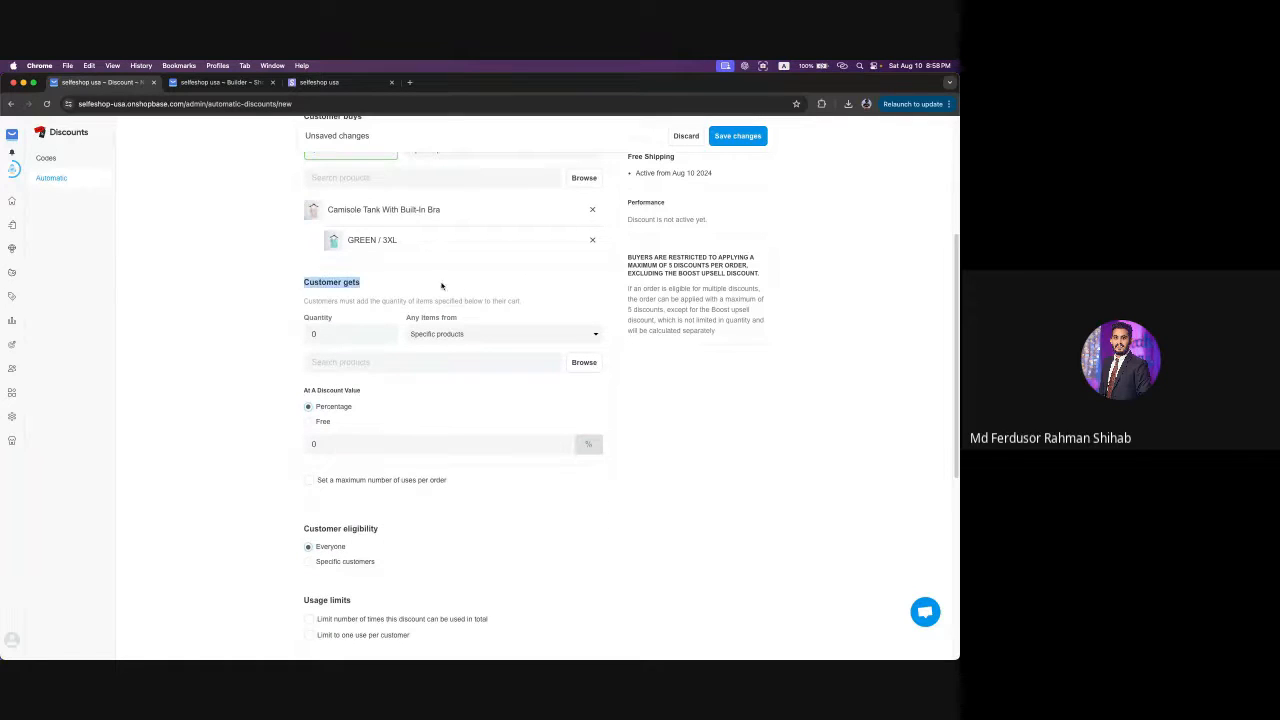
pyautogui.click(328, 336)
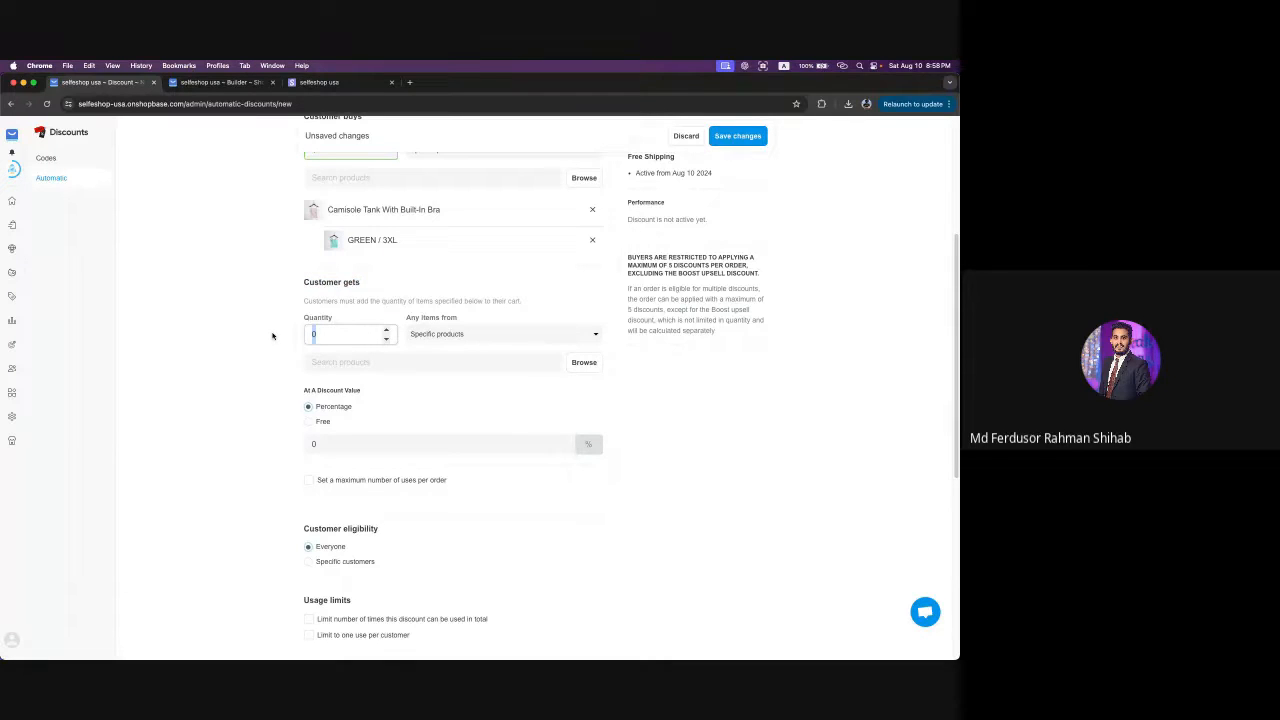
pyautogui.write('1')
pyautogui.click(586, 363)
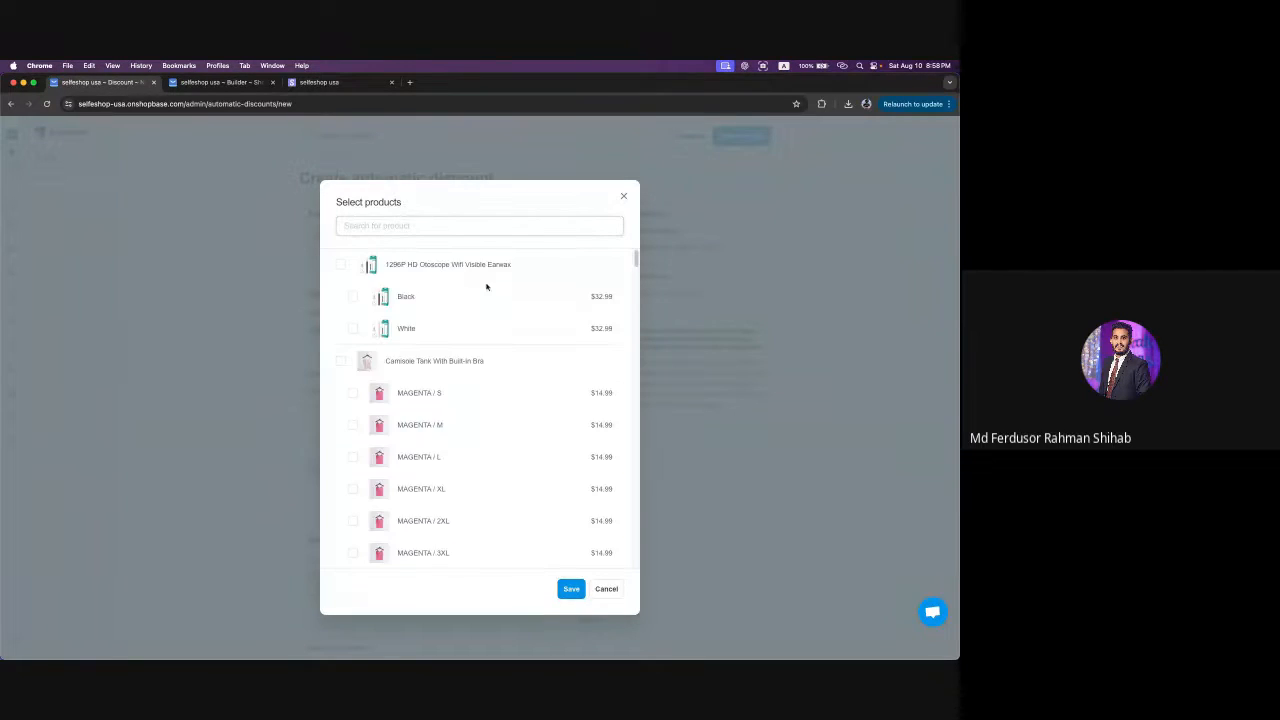
pyautogui.scroll(-15, 486, 287)
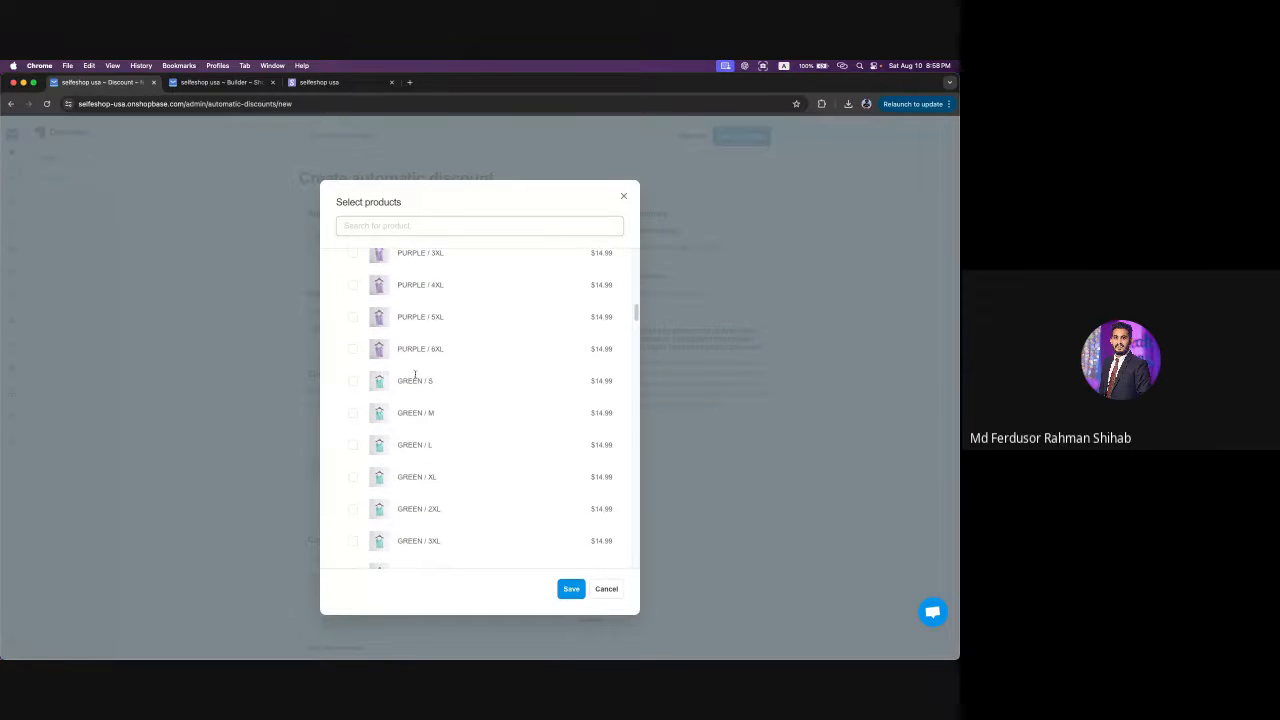
pyautogui.click(352, 350)
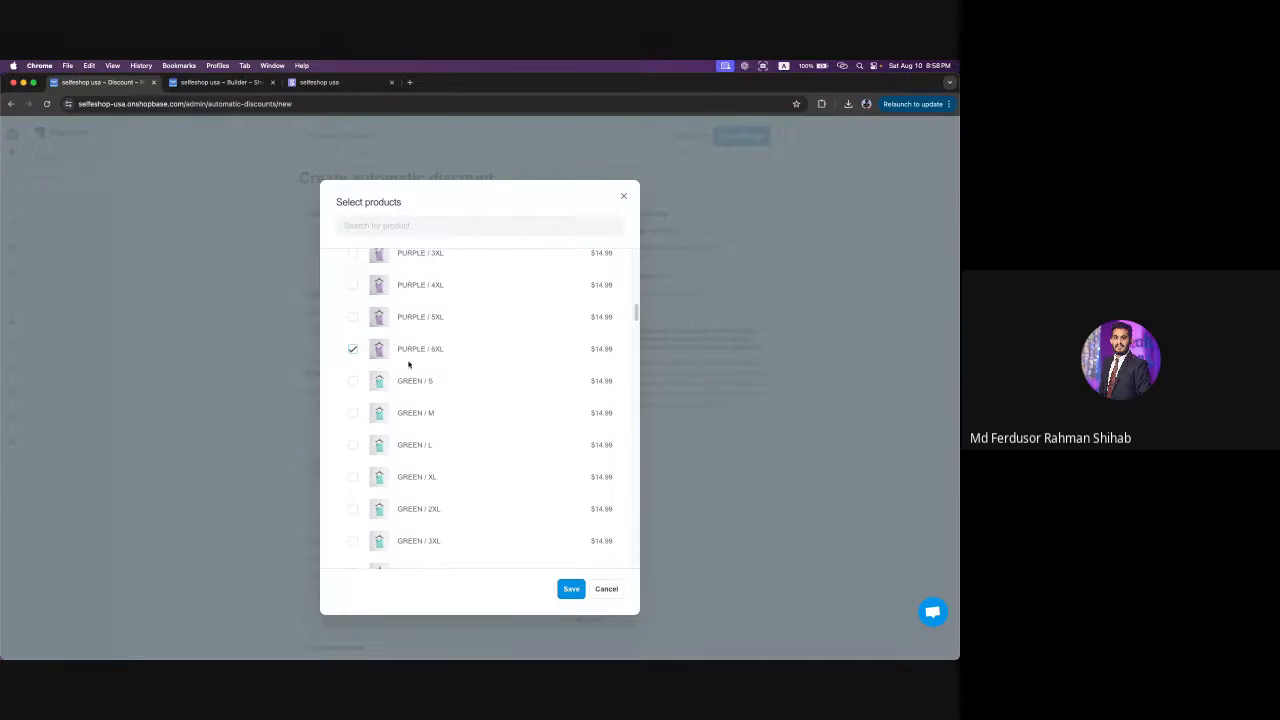
pyautogui.scroll(-15, 443, 443)
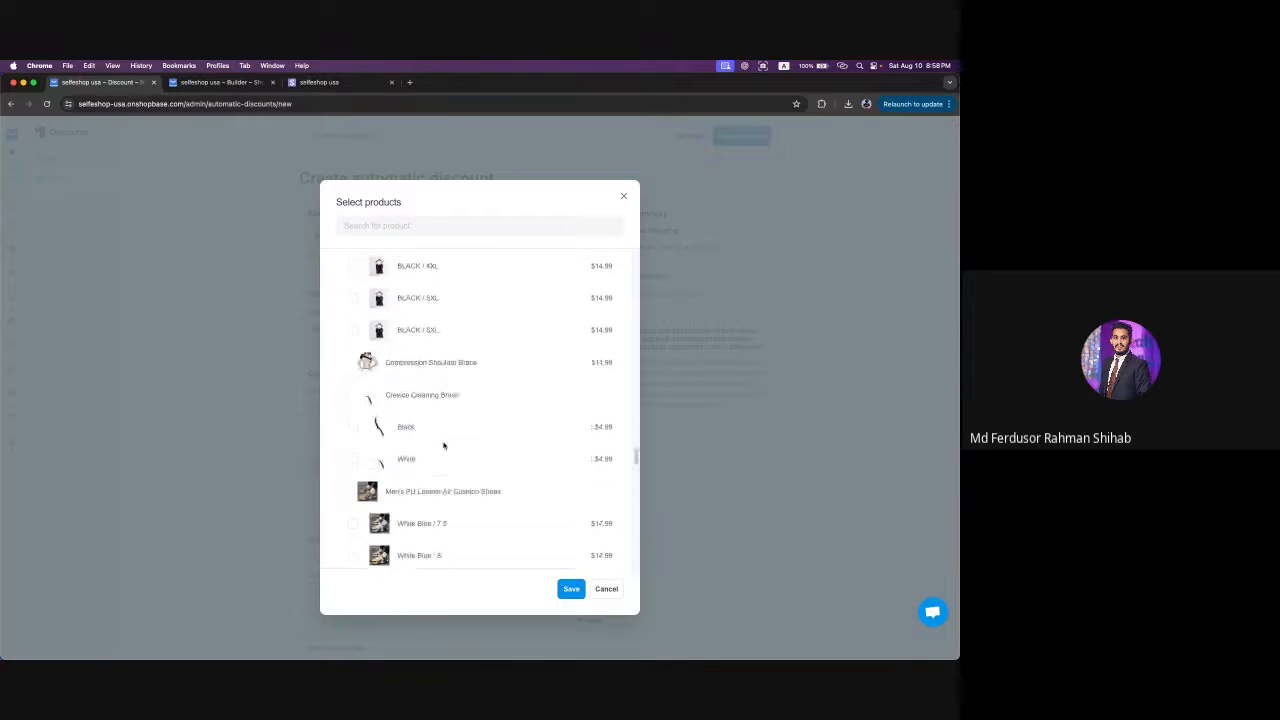
pyautogui.scroll(-5, 443, 445)
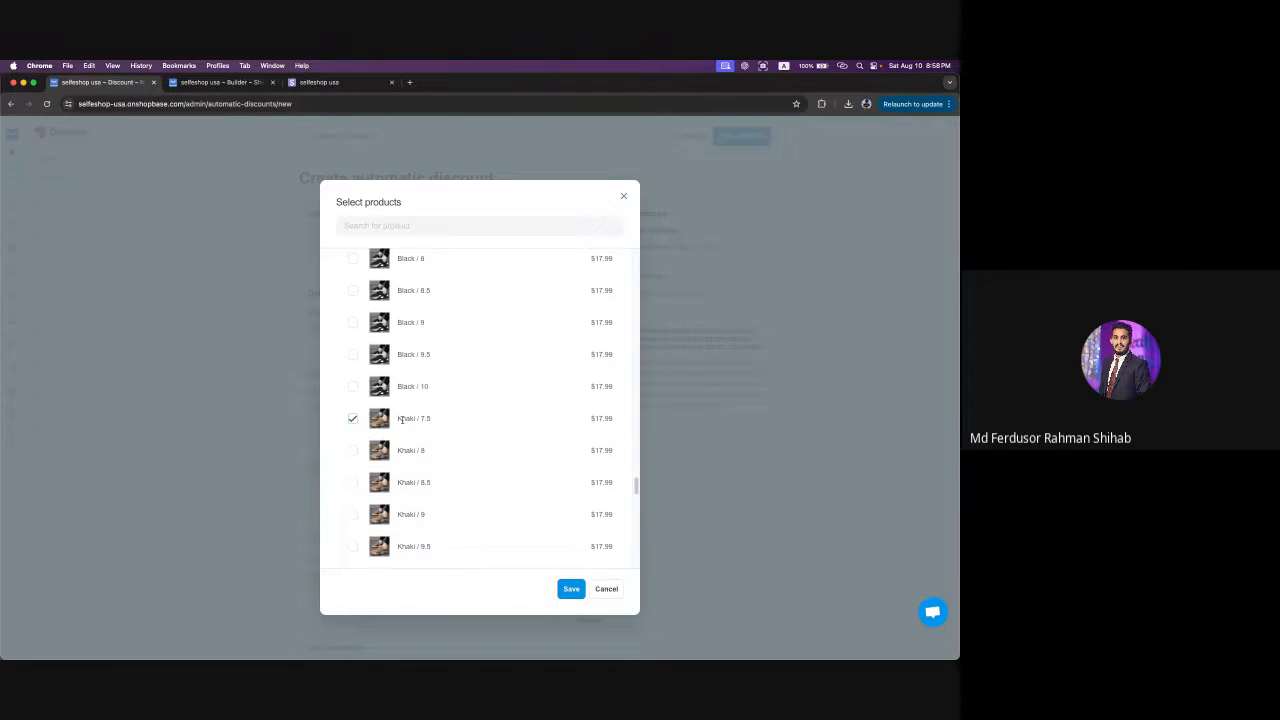
pyautogui.click(571, 589)
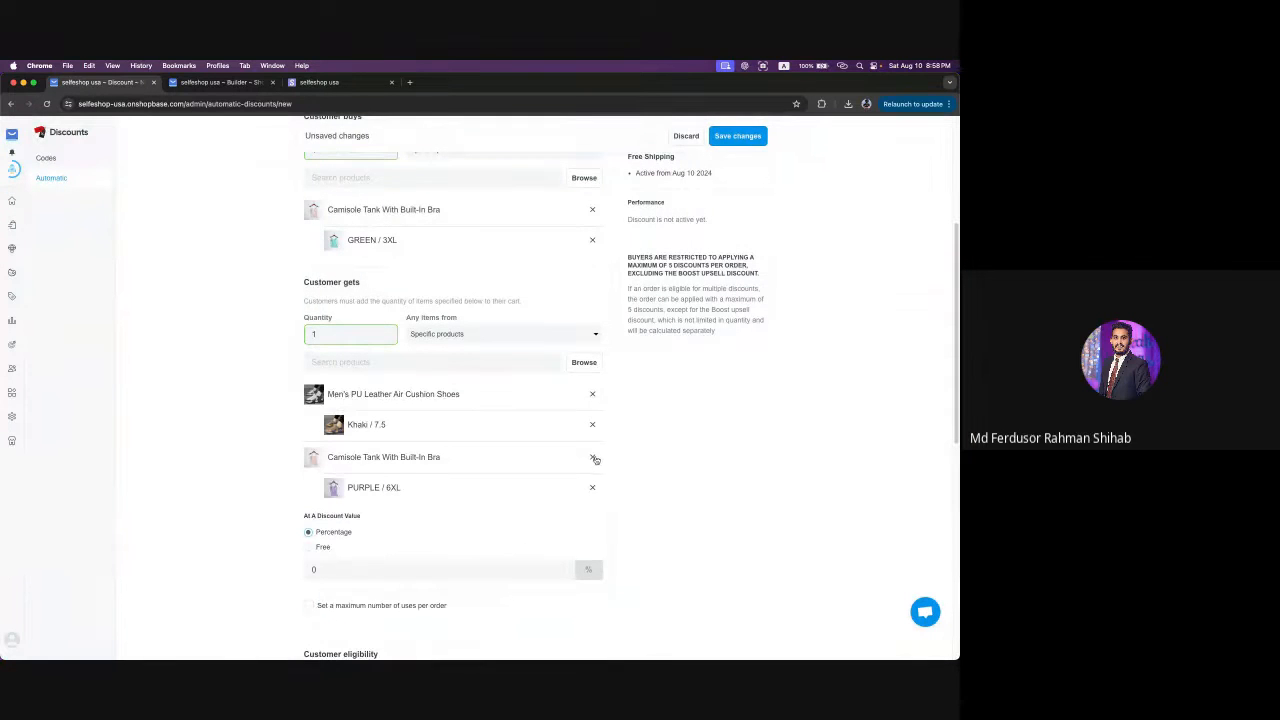
pyautogui.click(592, 457)
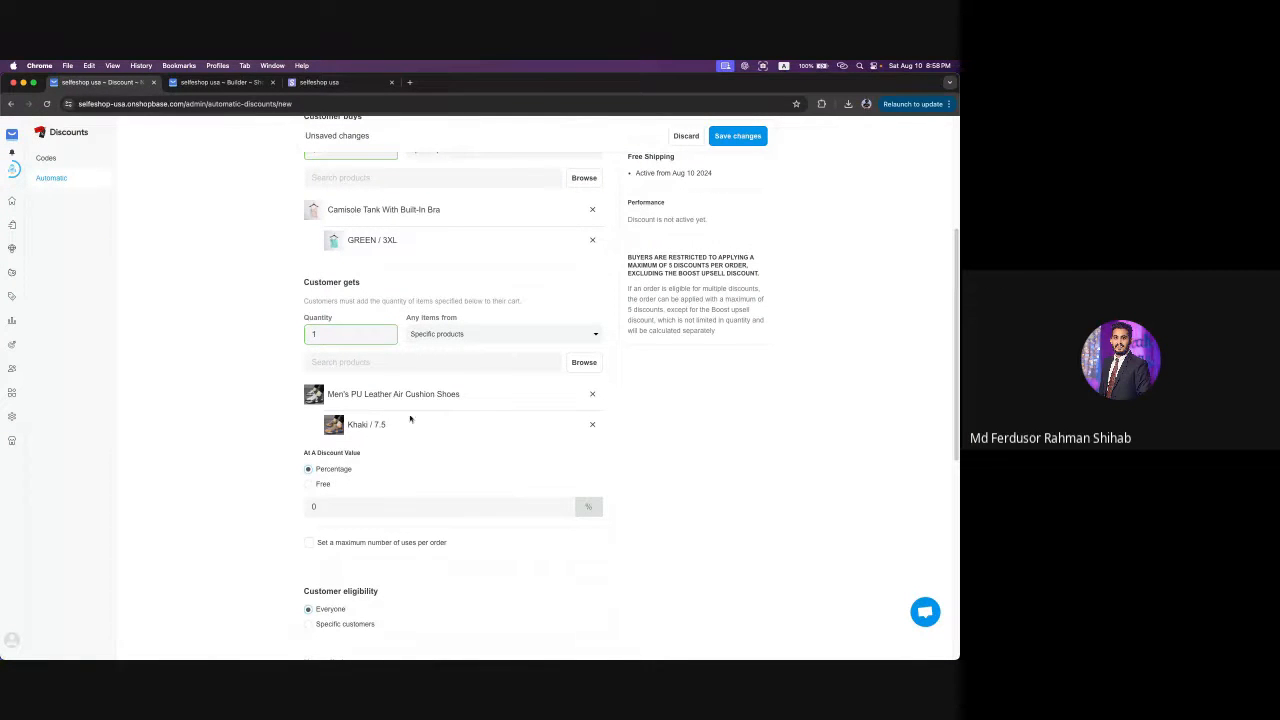
pyautogui.moveTo(365, 426); pyautogui.dragTo(396, 431)
# - Change the discount type to Free shipping and check the announcement bar text in the builder
pyautogui.scroll(3, 430, 460)
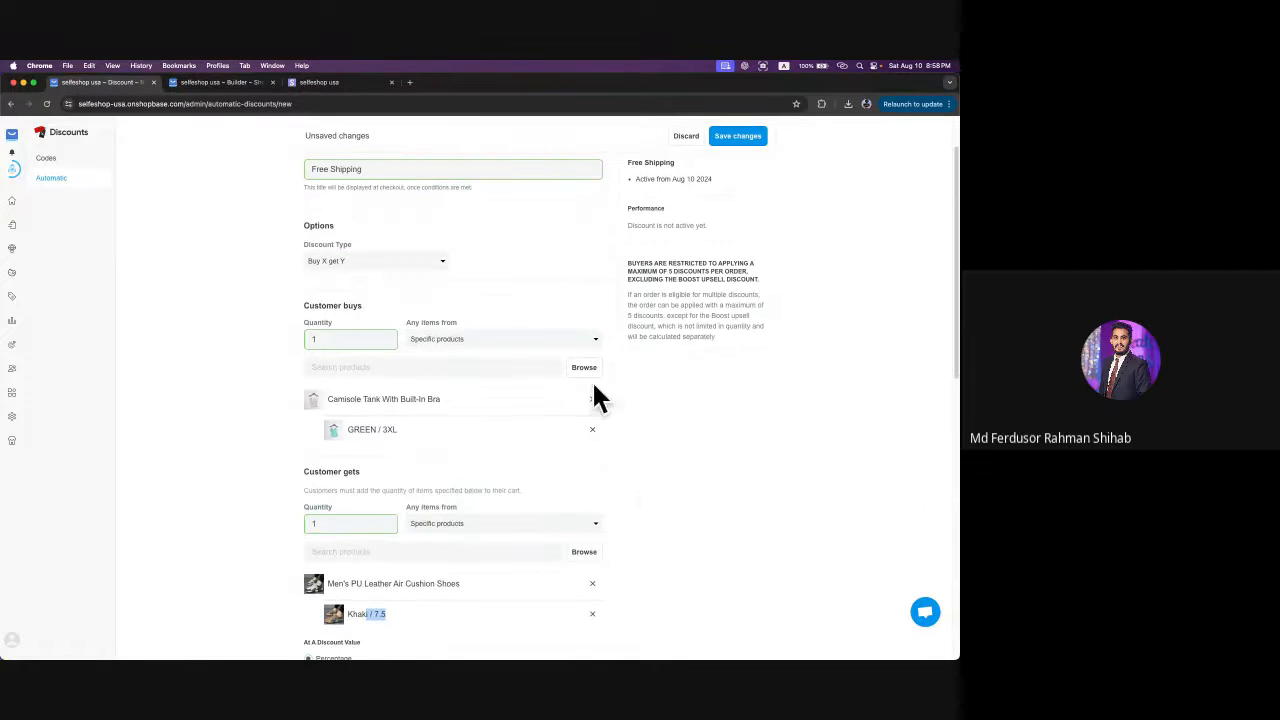
pyautogui.click(355, 262)
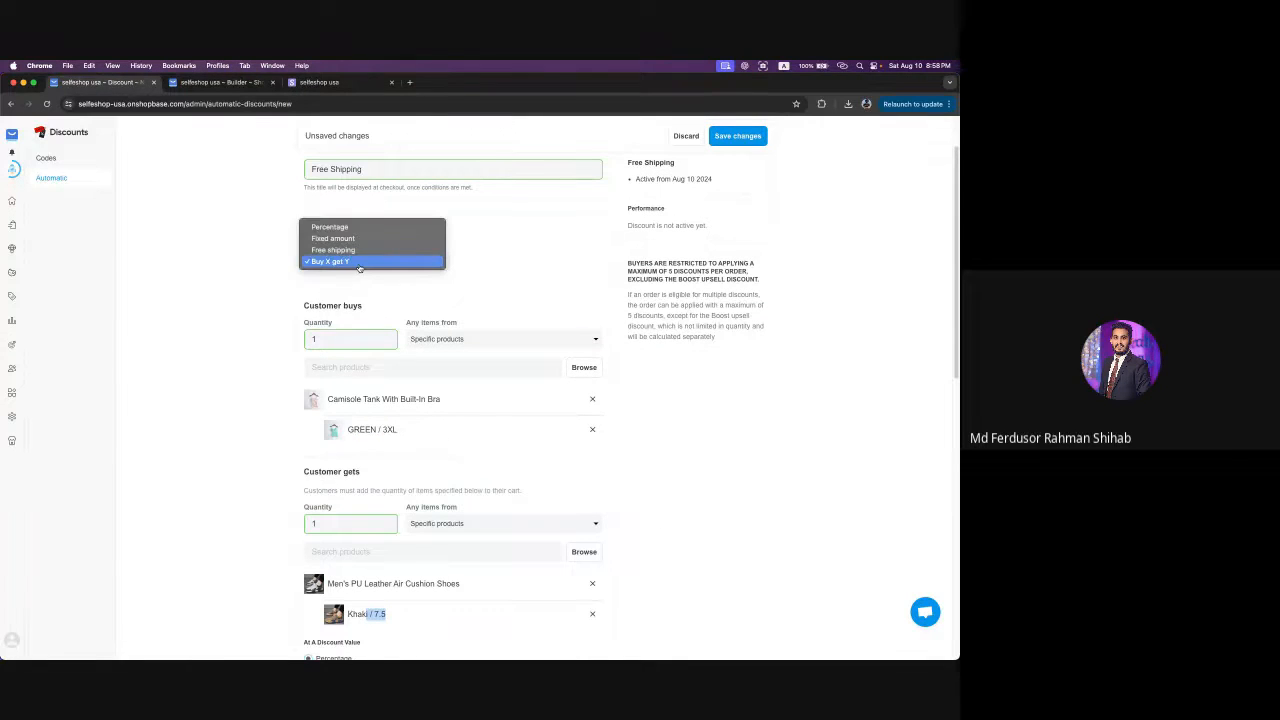
pyautogui.click(345, 250)
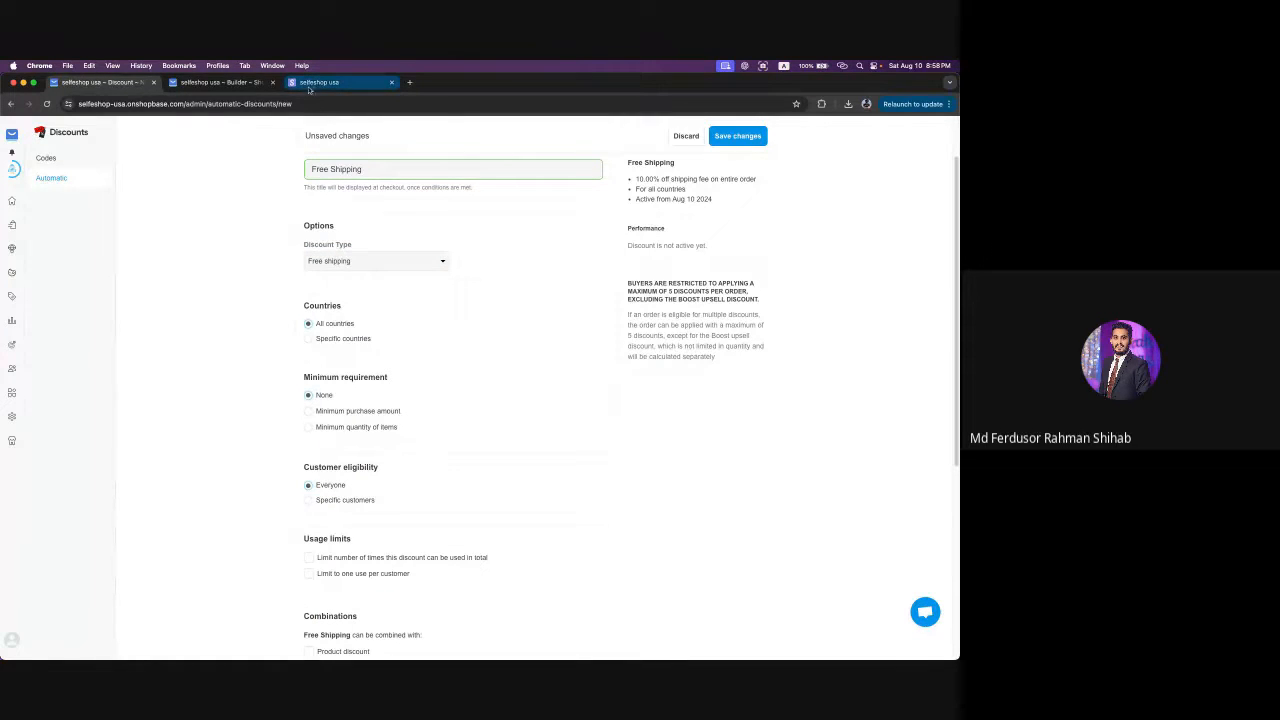
pyautogui.click(216, 83)
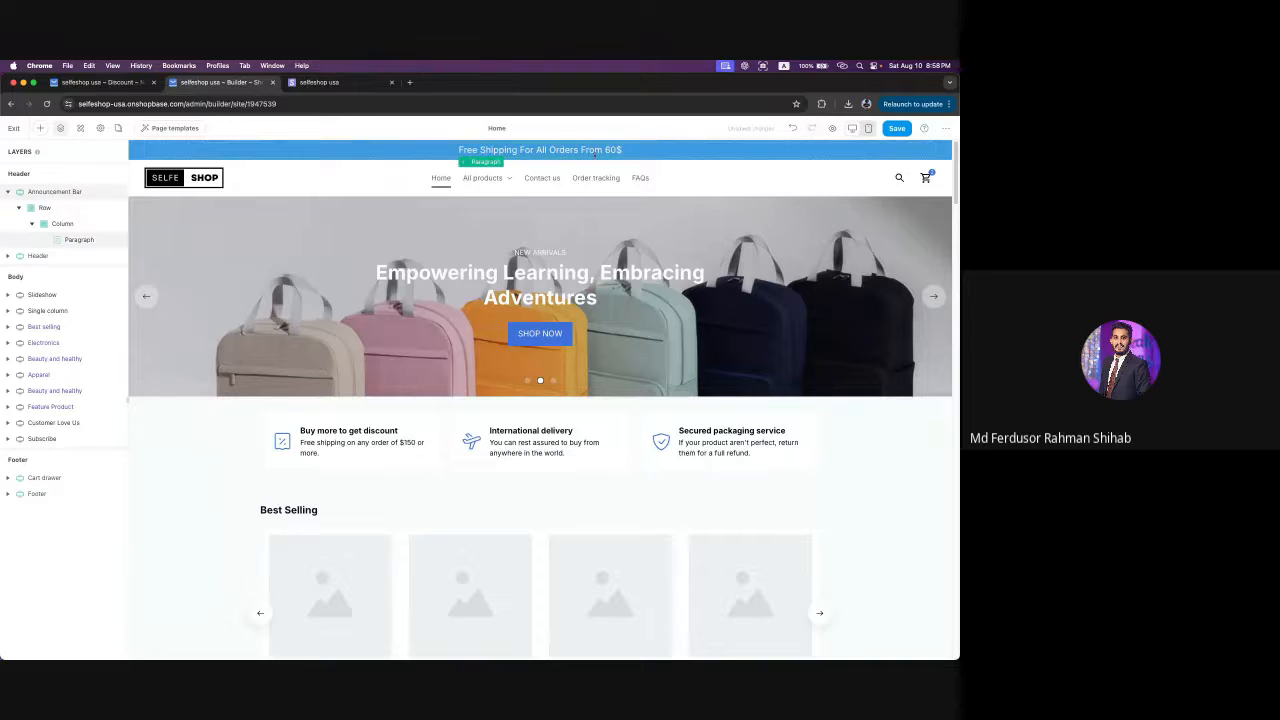
pyautogui.click(100, 82)
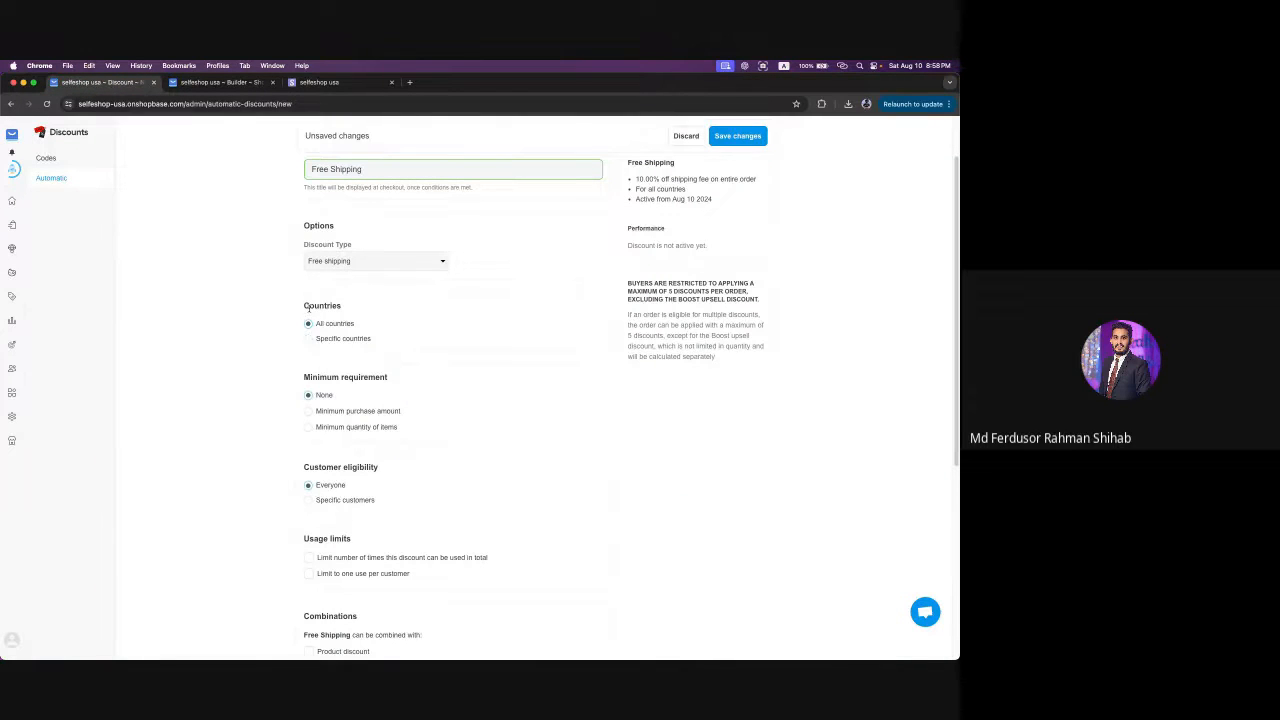
# - Restrict the free shipping discount to specific countries and select United States and United Kingdom
pyautogui.moveTo(308, 309); pyautogui.dragTo(336, 309)
pyautogui.click(308, 339)
pyautogui.click(367, 368)
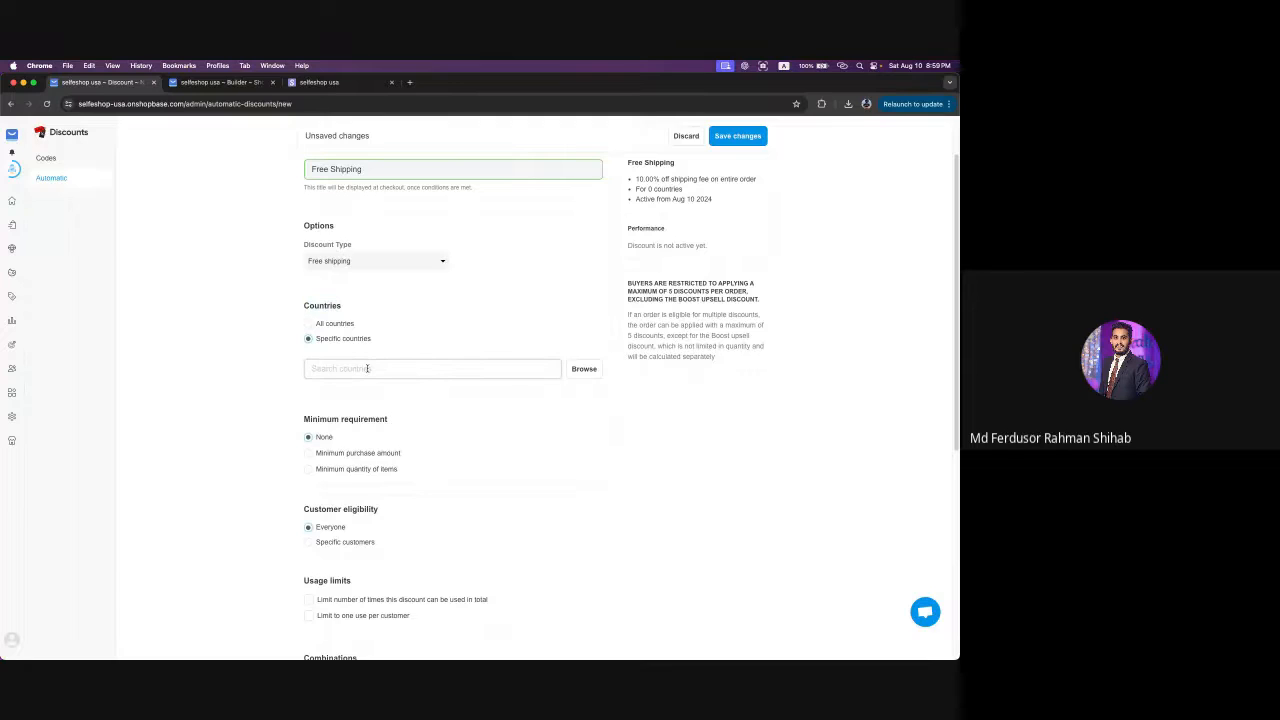
pyautogui.write('uni')
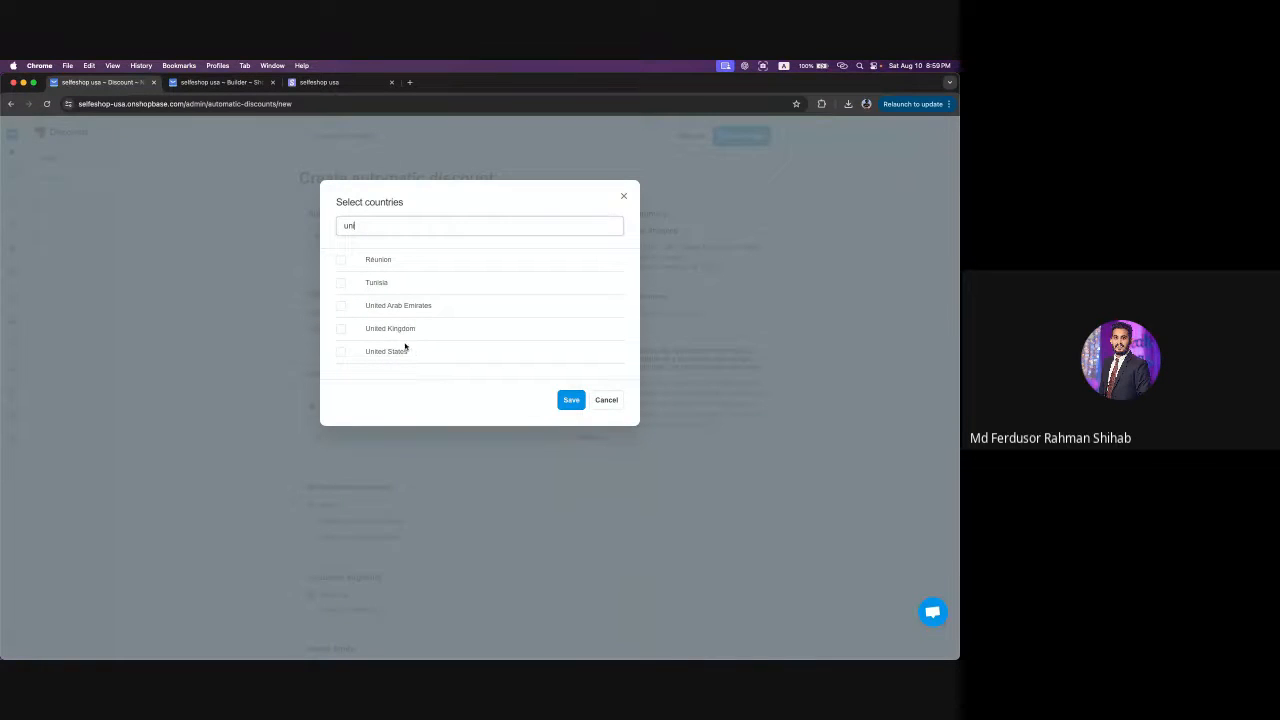
pyautogui.click(341, 352)
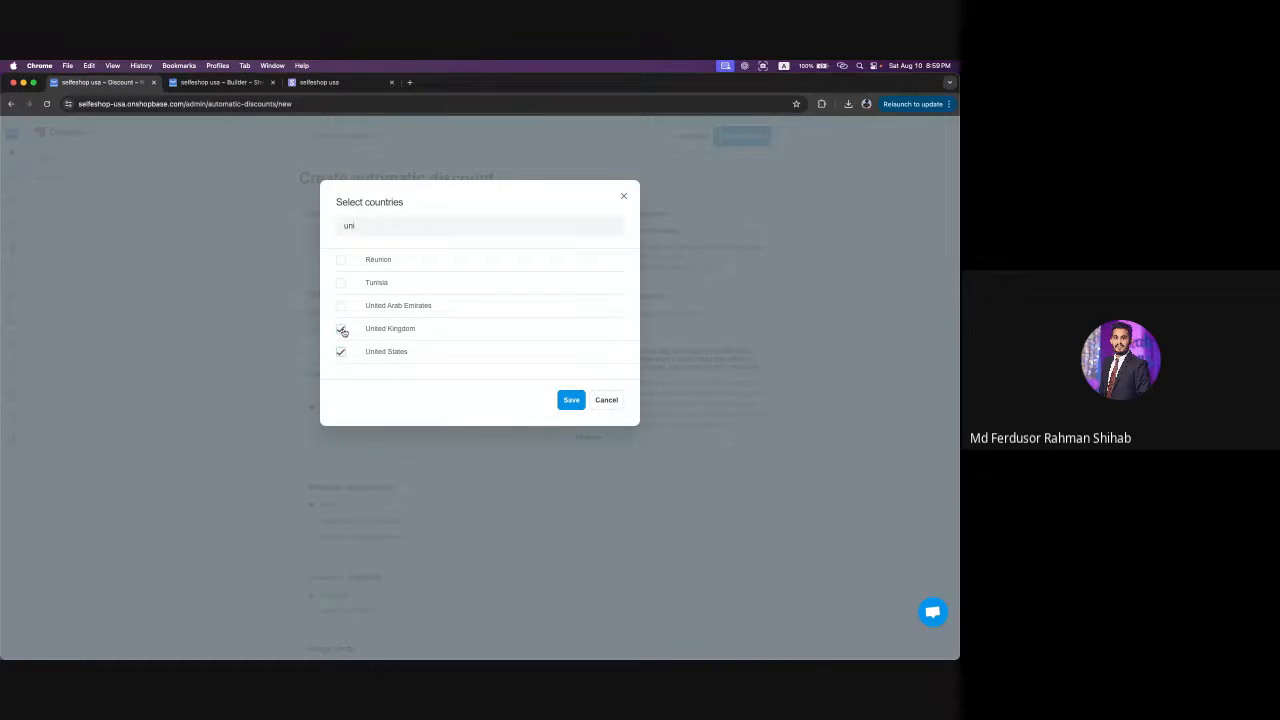
pyautogui.click(340, 329)
# - Add Canada to the countries eligible for the free shipping discount and save the selection
pyautogui.click(437, 231)
pyautogui.press('BackSpace')
pyautogui.press('BackSpace')
pyautogui.press('BackSpace')
pyautogui.write('cana')
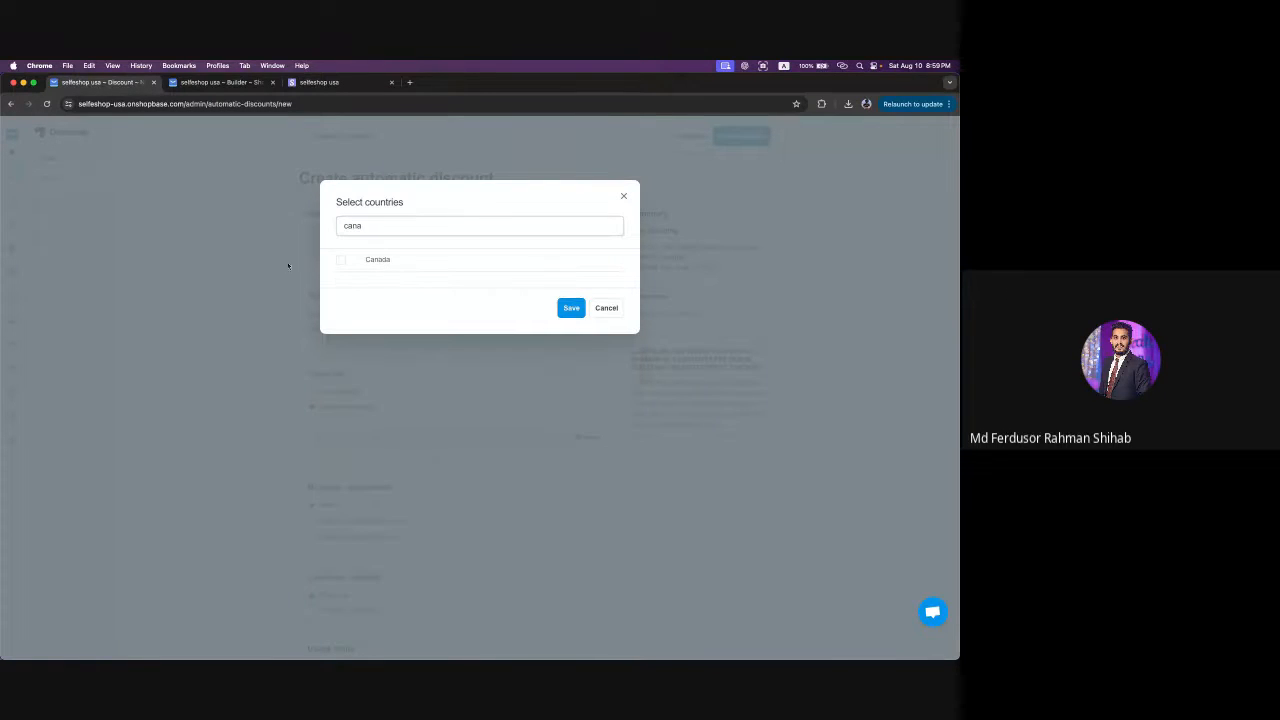
pyautogui.click(341, 260)
pyautogui.click(571, 308)
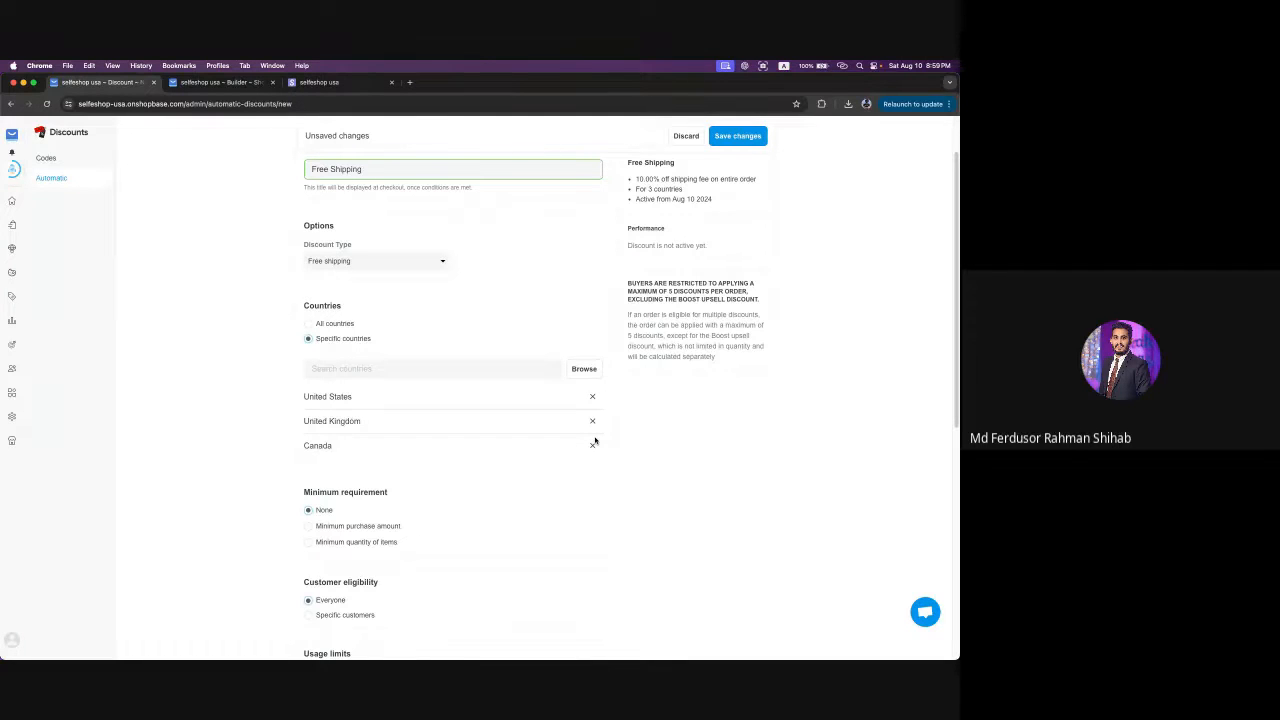
# - Apply the free shipping discount to all countries instead of specific ones
pyautogui.click(306, 325)
pyautogui.scroll(-2, 481, 364)
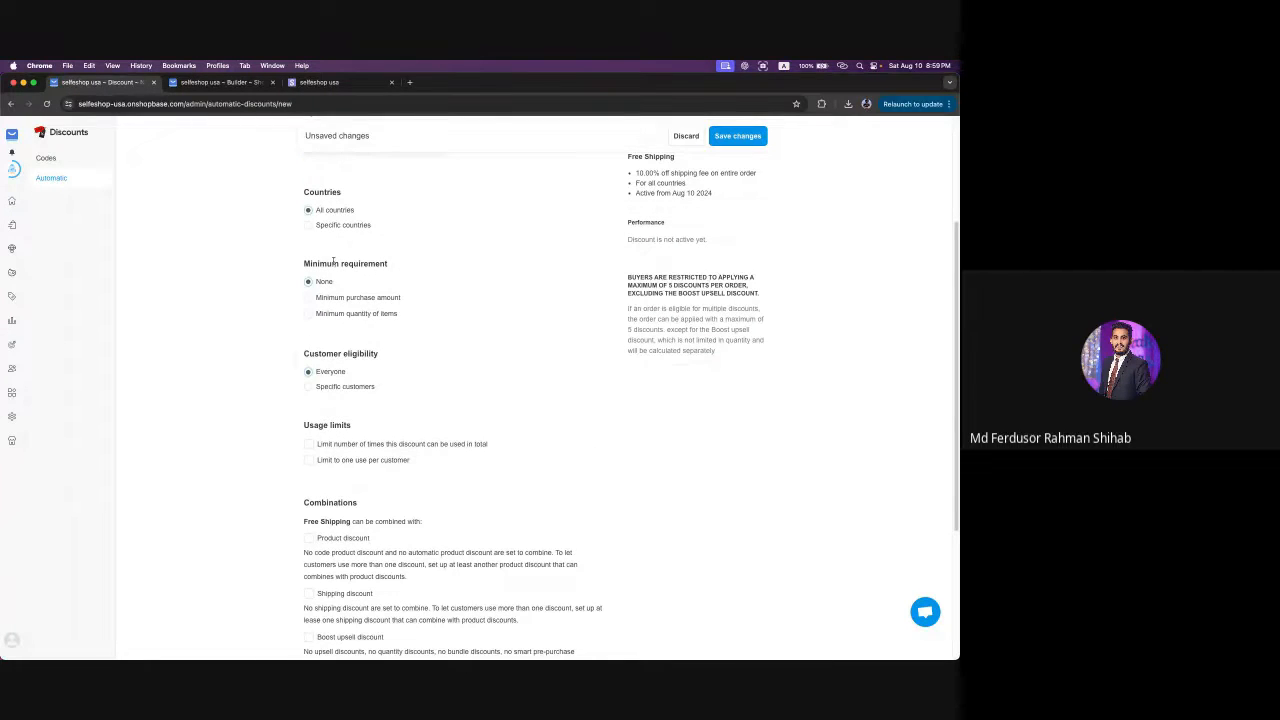
pyautogui.scroll(3, 426, 406)
pyautogui.scroll(-3, 483, 491)
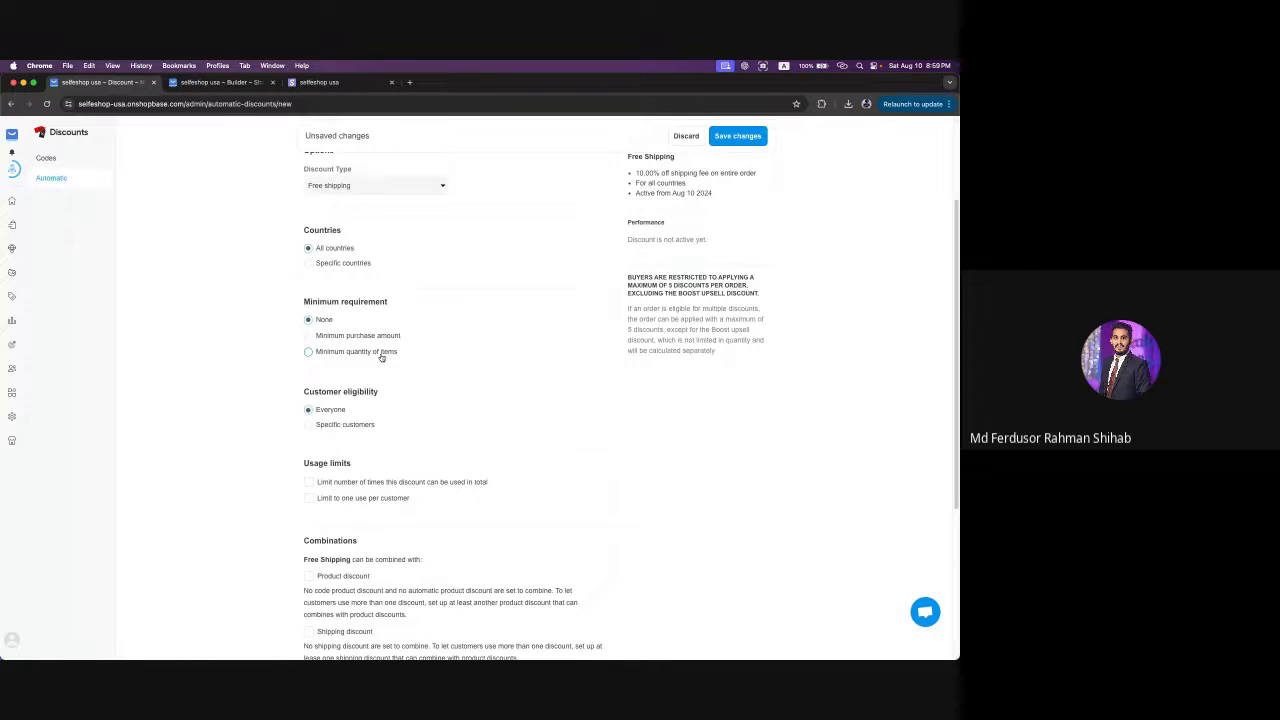
# - Try a minimum requirement of 3 items for the free shipping discount
pyautogui.click(308, 351)
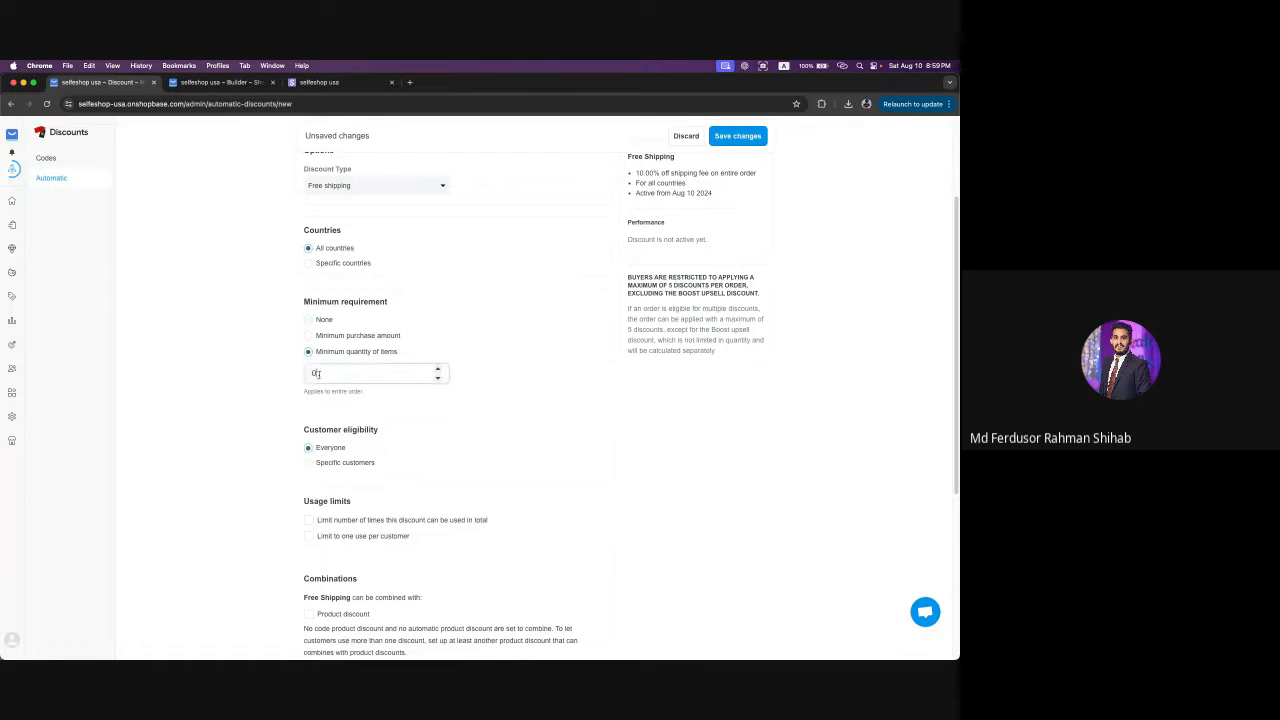
pyautogui.click(316, 373)
pyautogui.write('3')
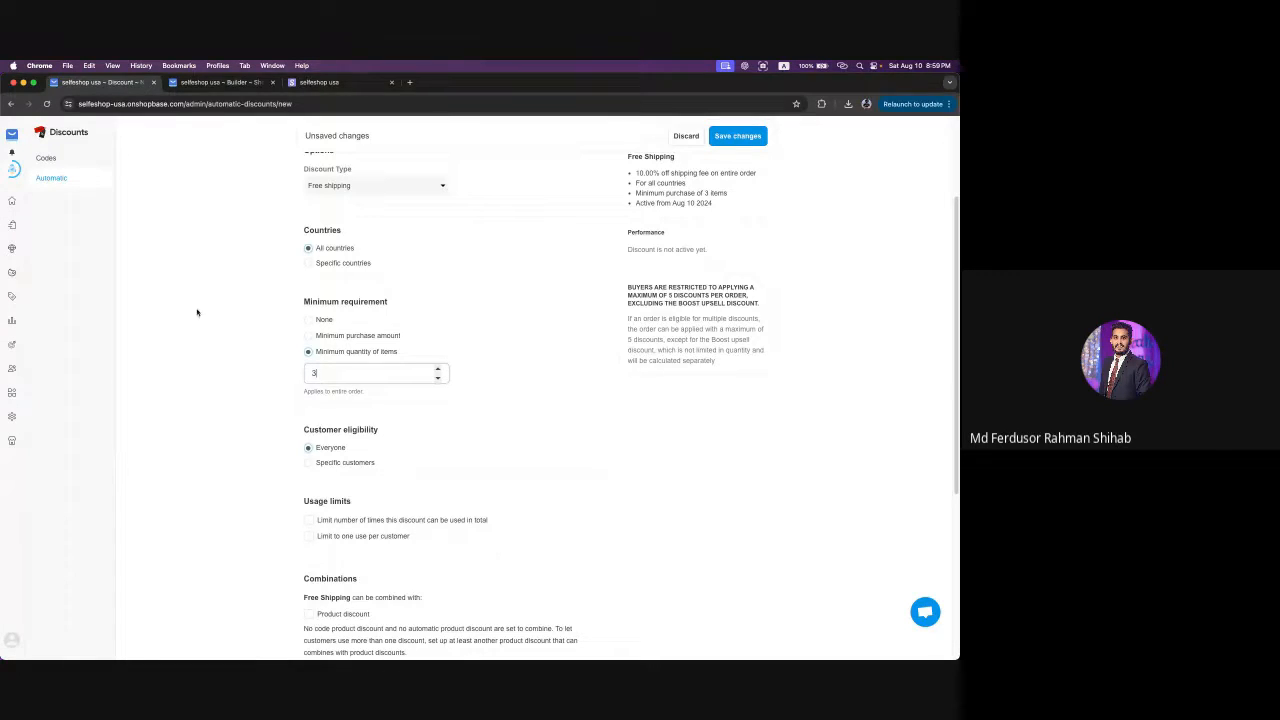
# - Set the discount's minimum requirement to a minimum purchase amount of 60 USD
pyautogui.click(308, 336)
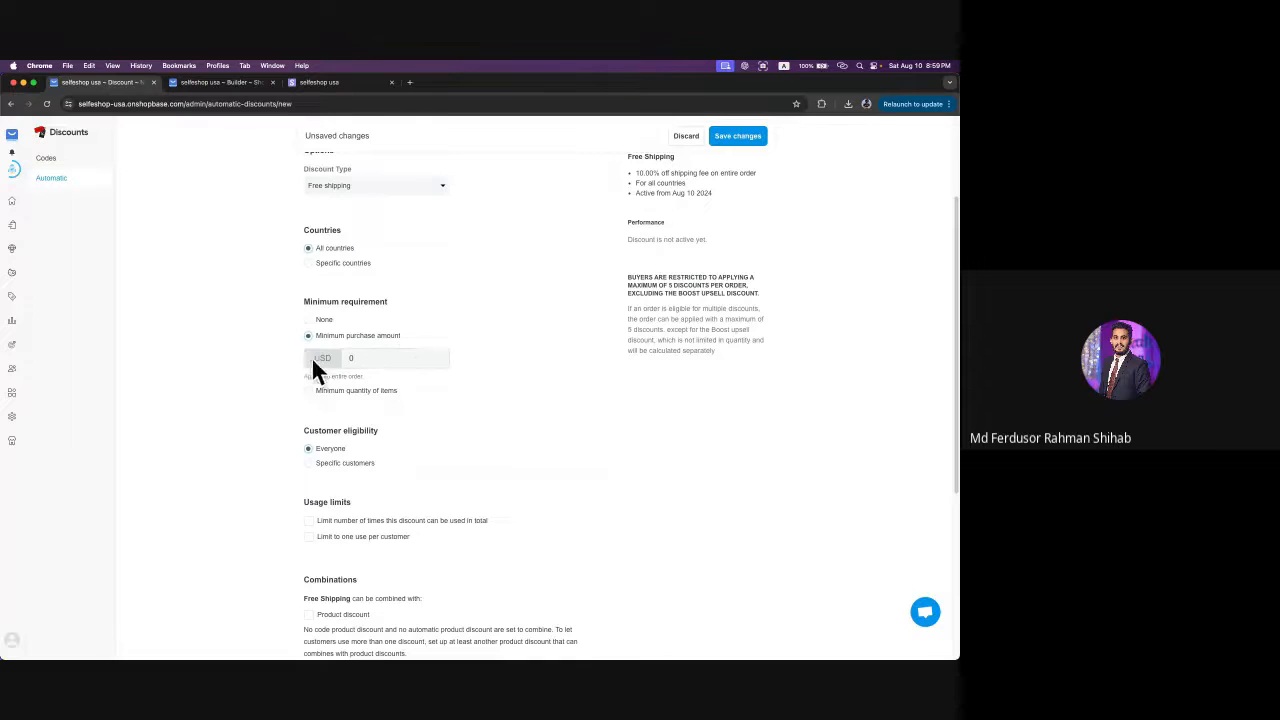
pyautogui.press('Tab')
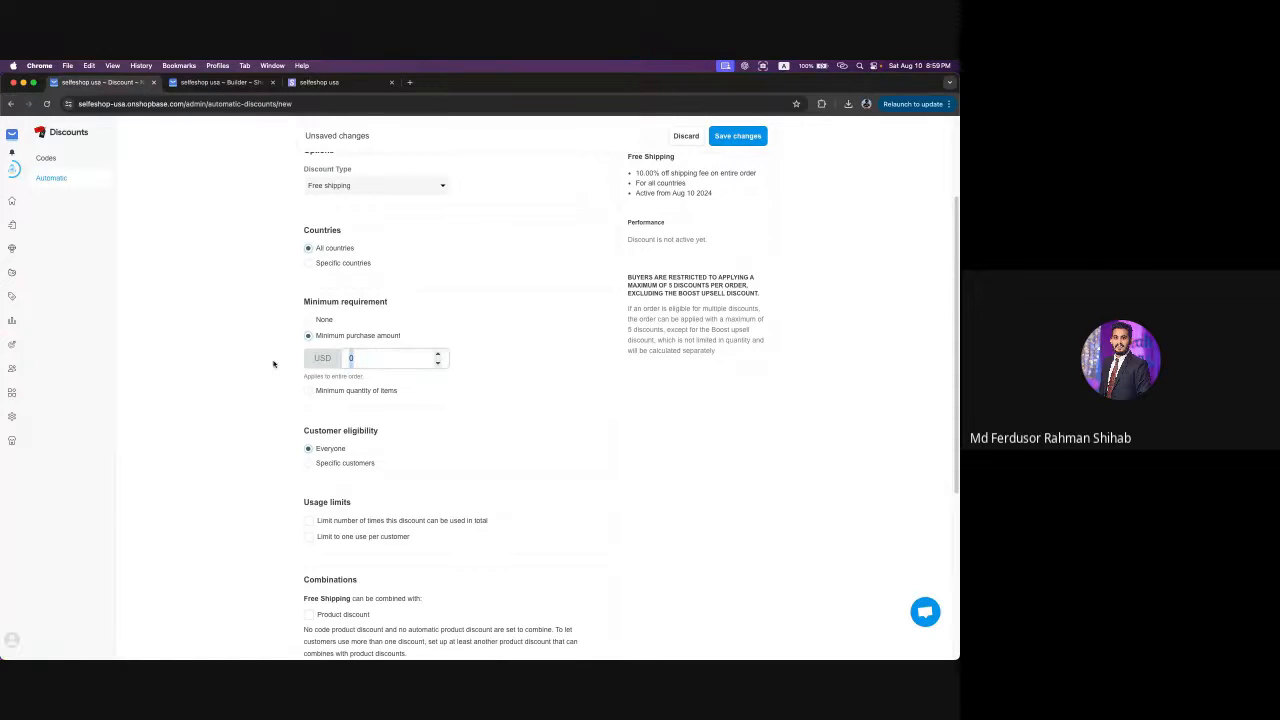
pyautogui.write('6')
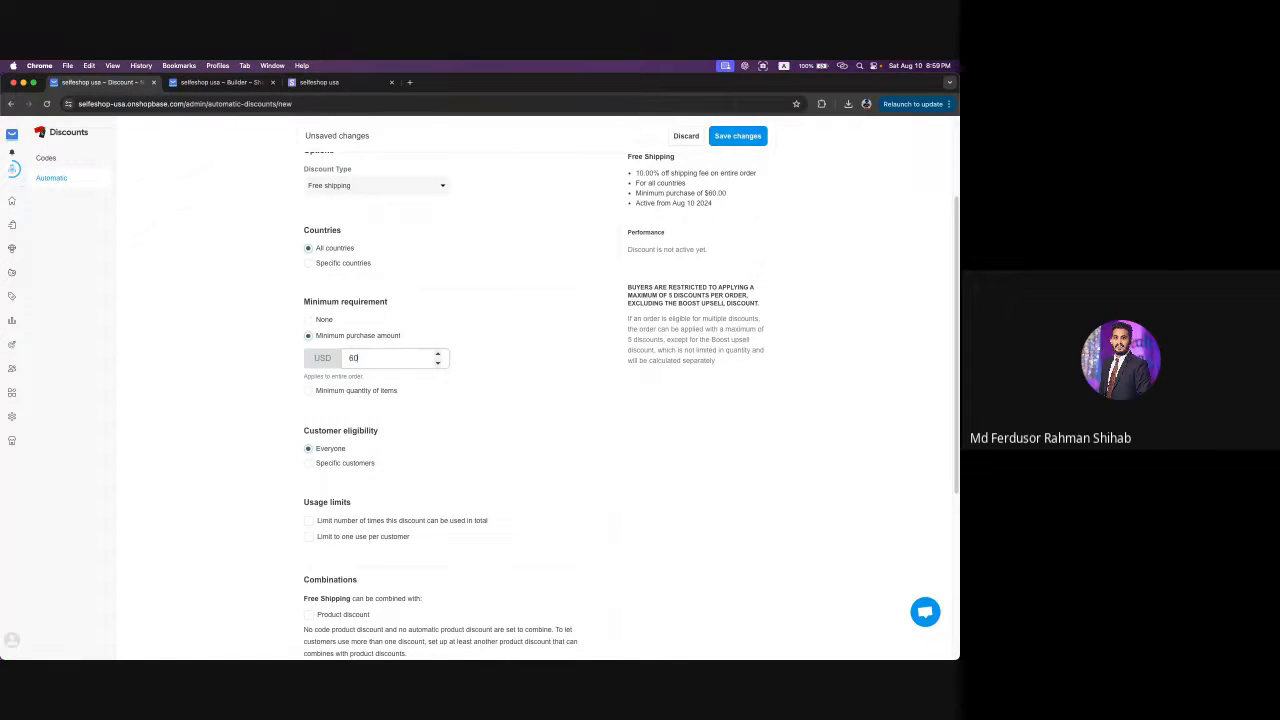
pyautogui.scroll(-3, 548, 362)
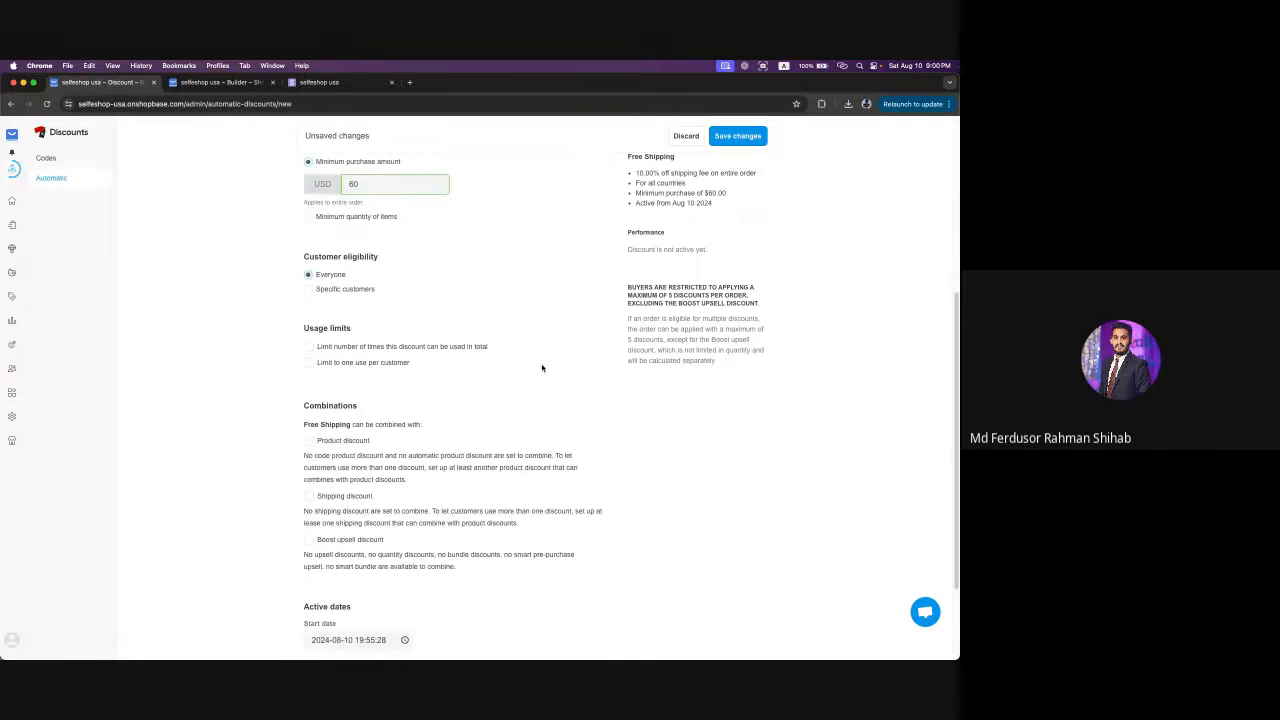
# - Try limiting eligibility to specific customers, cancel the customer selection and restore eligibility to Everyone
pyautogui.click(327, 291)
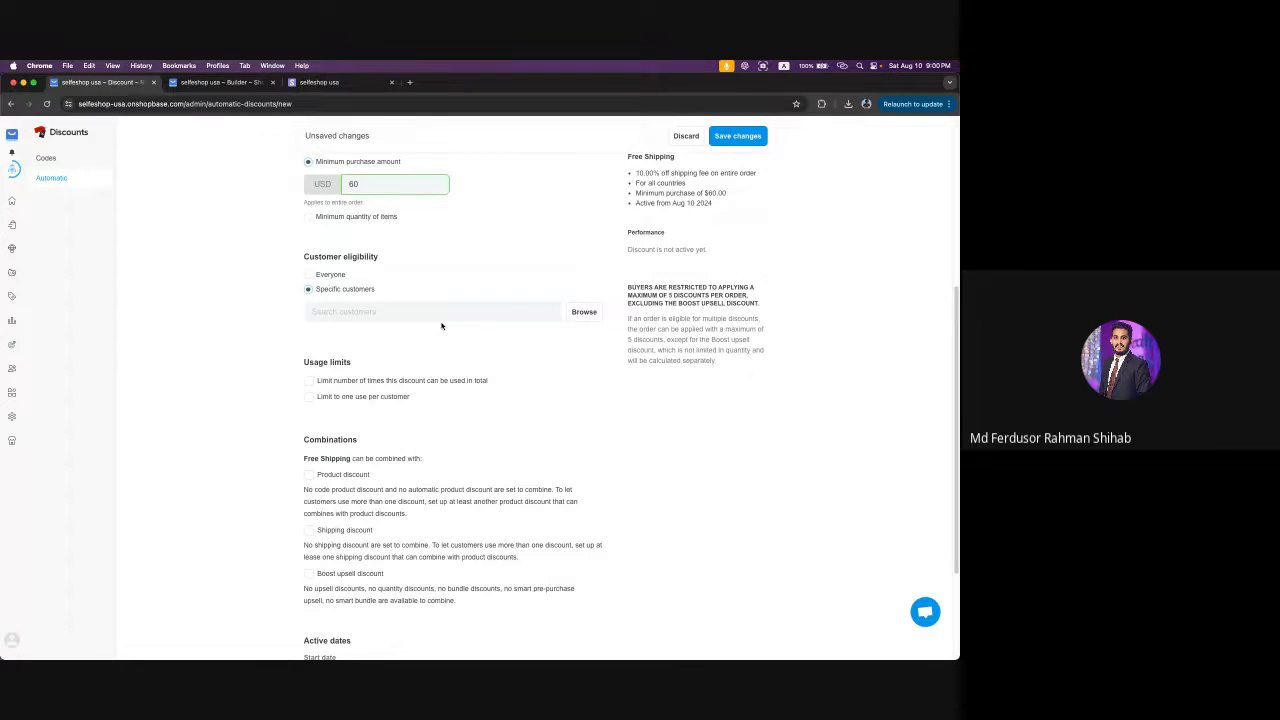
pyautogui.scroll(3, 443, 330)
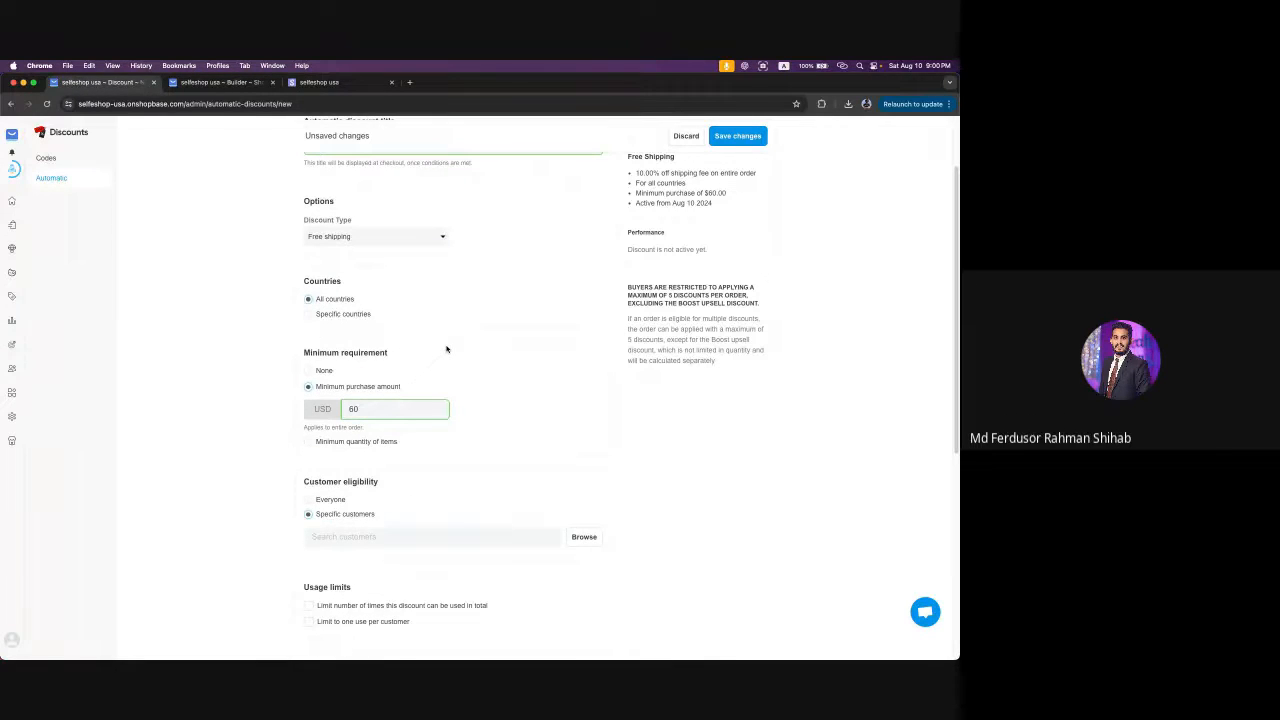
pyautogui.scroll(-2, 290, 490)
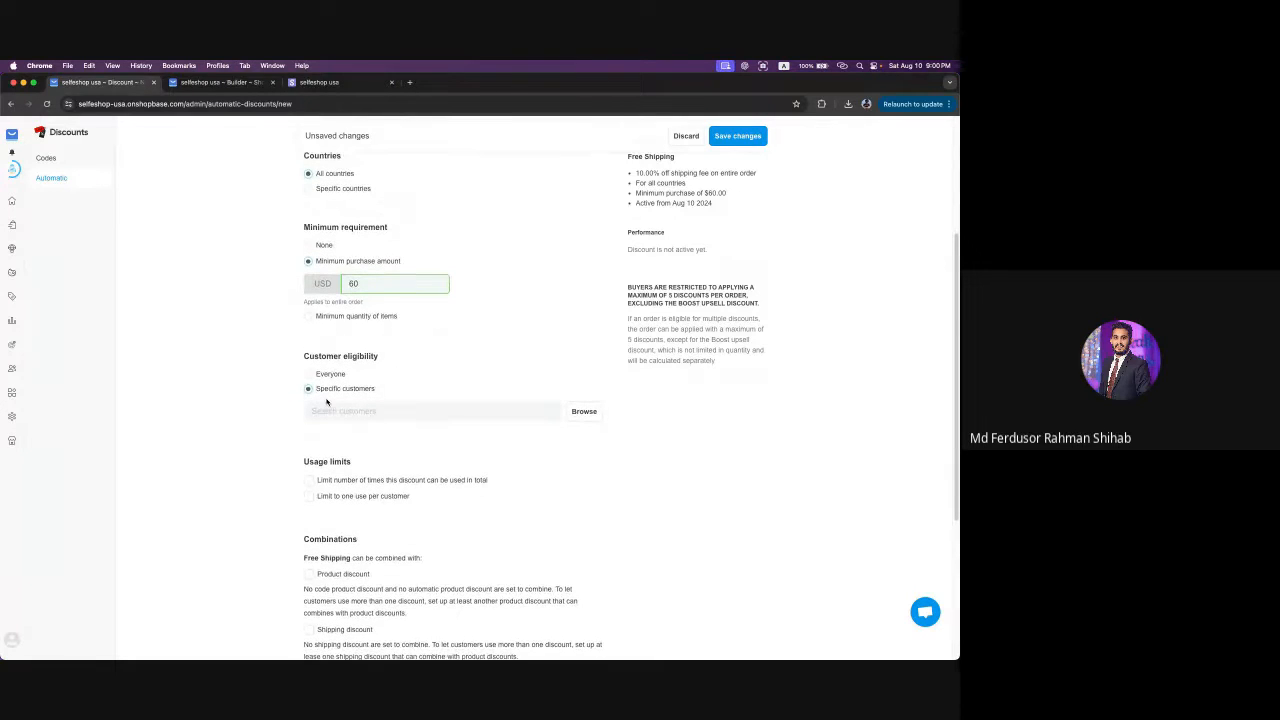
pyautogui.click(584, 412)
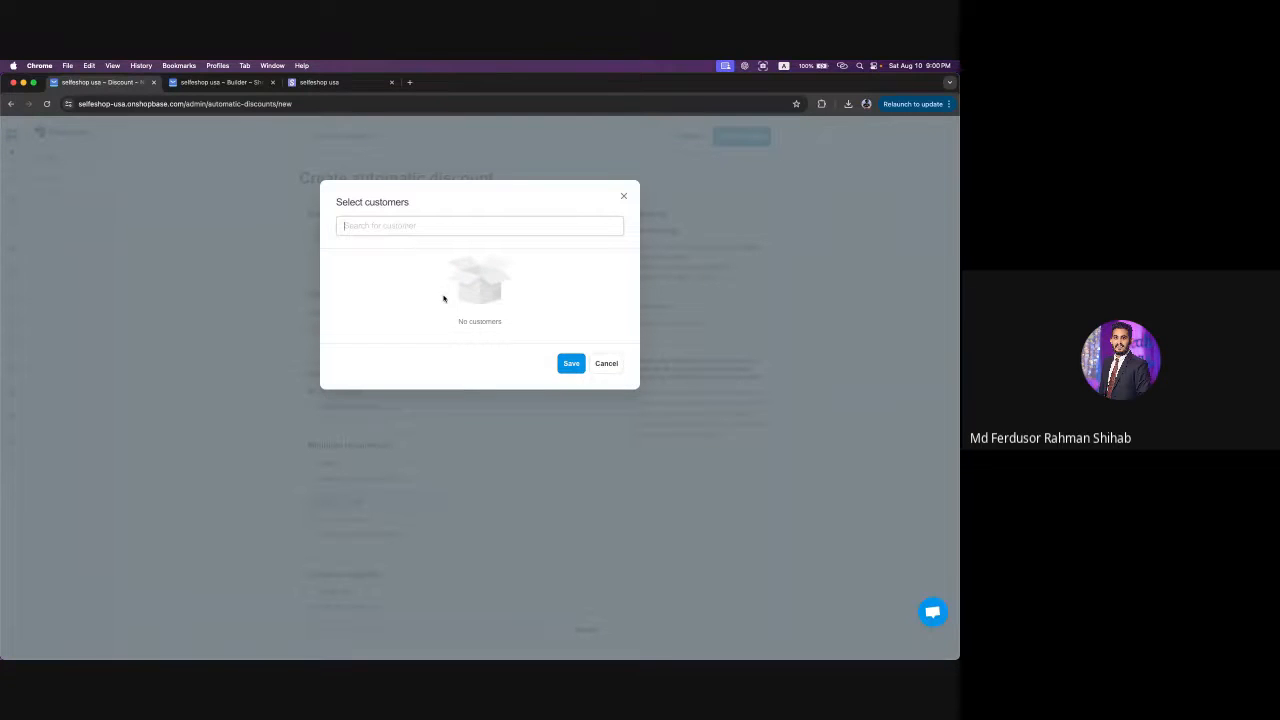
pyautogui.moveTo(456, 331); pyautogui.dragTo(511, 331)
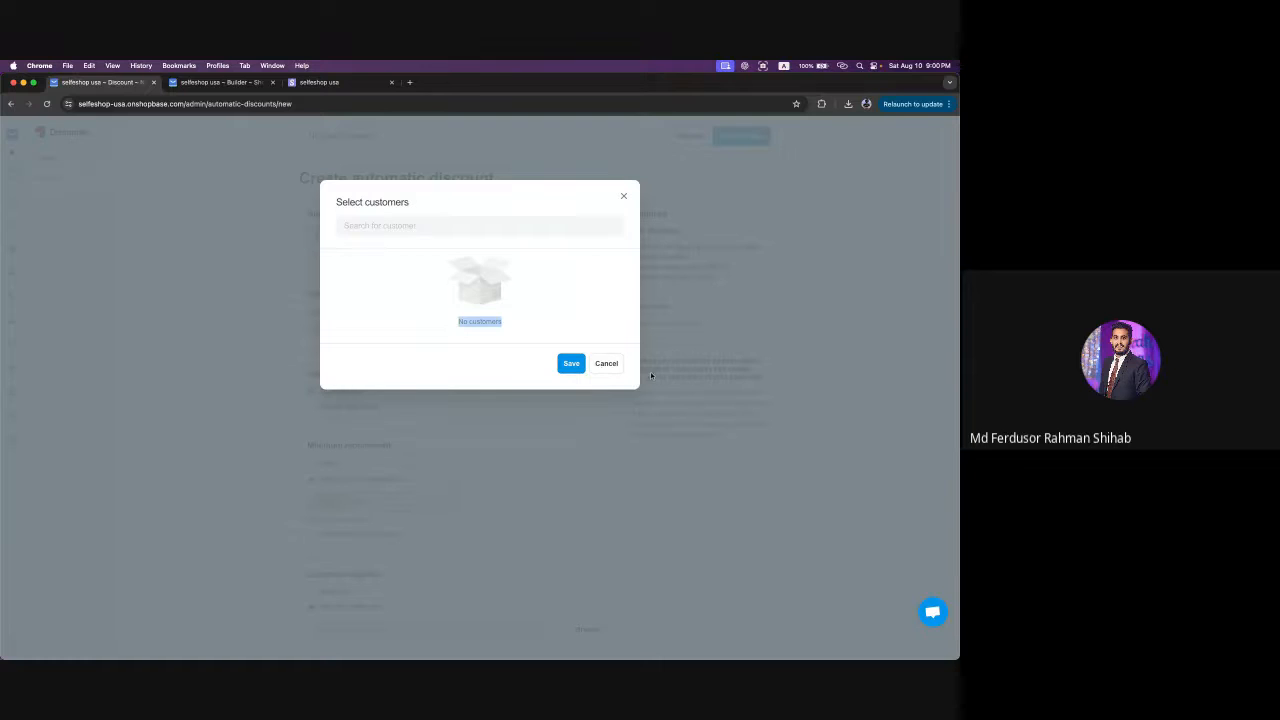
pyautogui.click(606, 364)
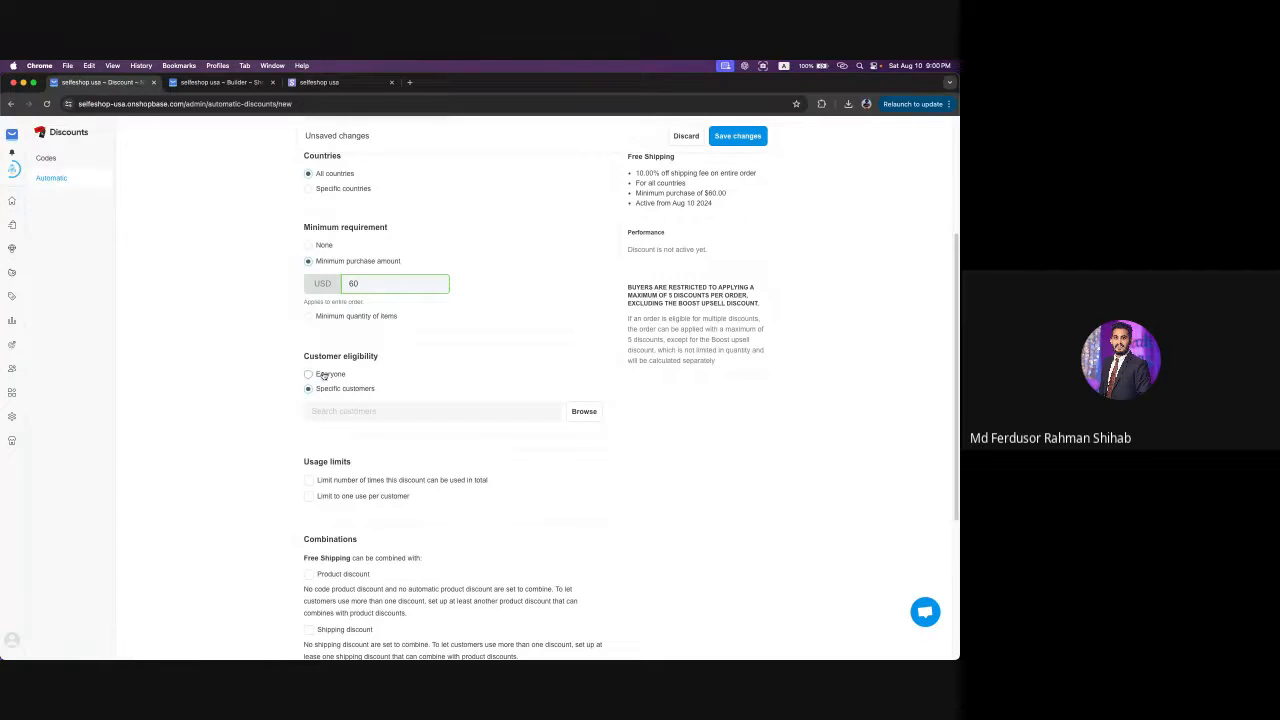
pyautogui.click(309, 374)
# - Try a total usage limit of 500 and a limit of one use per customer, clearing both limits again
pyautogui.scroll(-5, 452, 382)
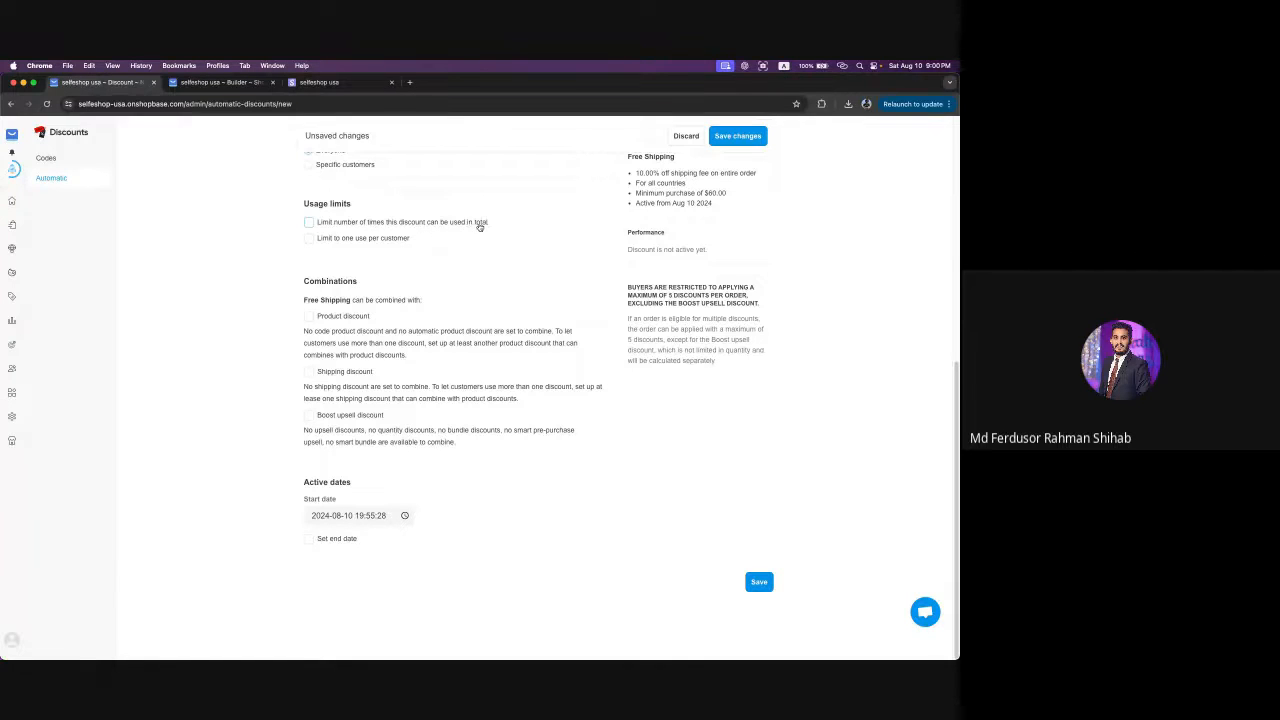
pyautogui.click(309, 222)
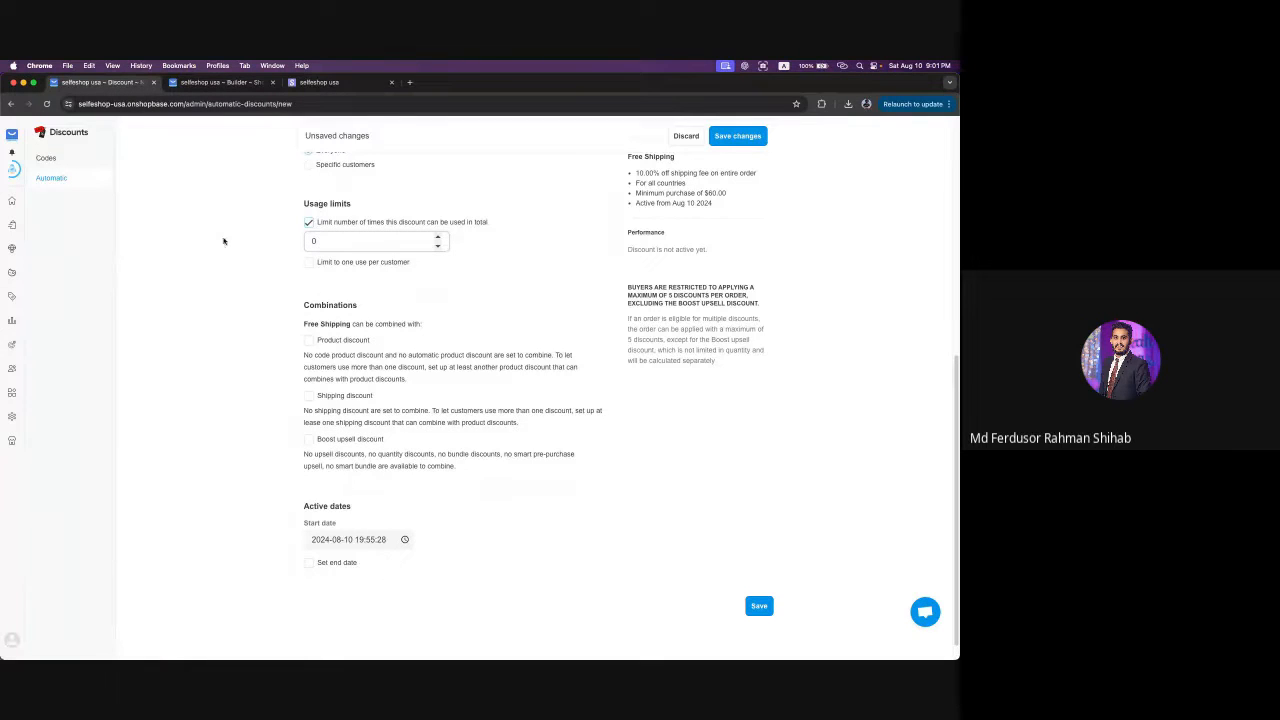
pyautogui.moveTo(331, 240); pyautogui.dragTo(276, 237)
pyautogui.write('50')
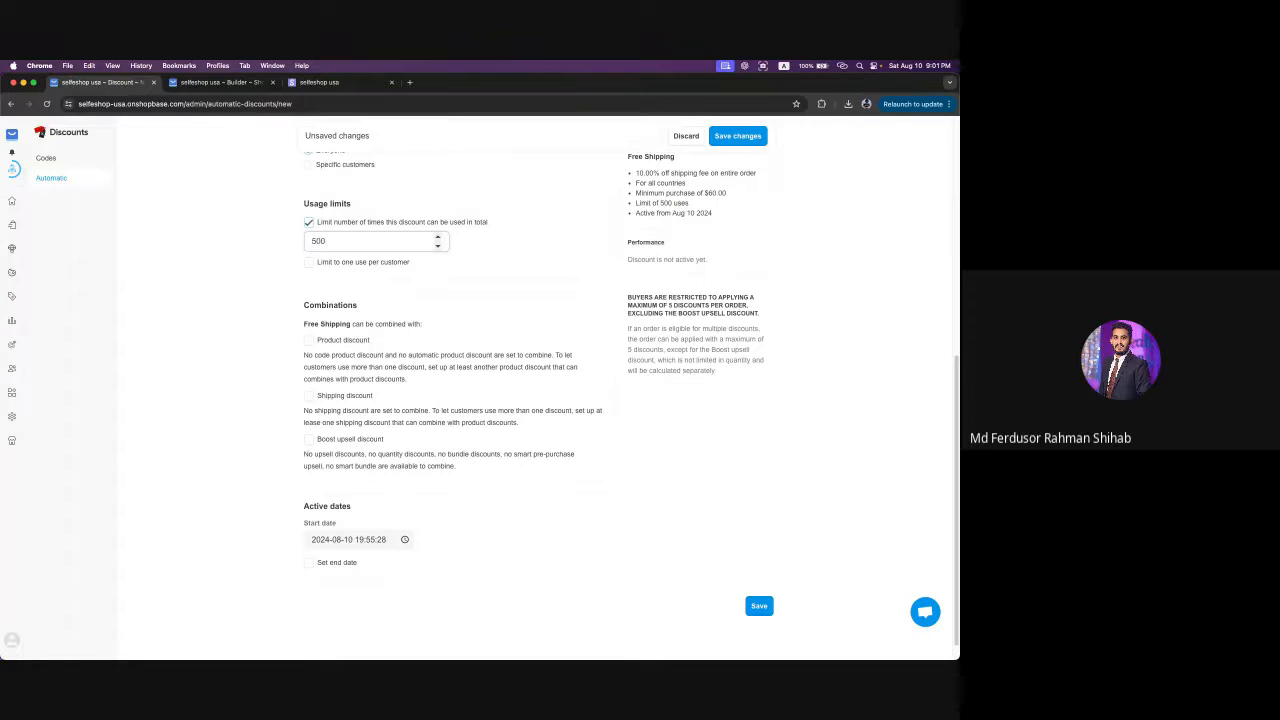
pyautogui.write('0')
pyautogui.moveTo(343, 240); pyautogui.dragTo(151, 240)
pyautogui.click(339, 244)
pyautogui.click(310, 224)
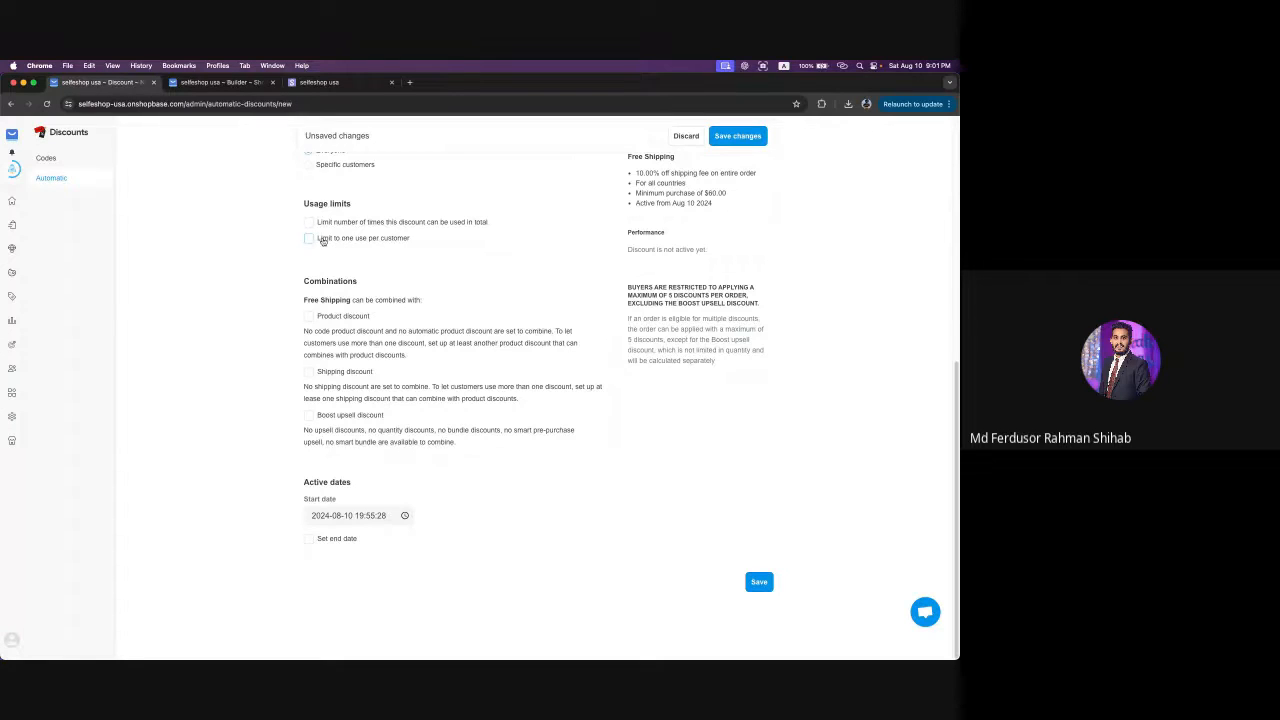
pyautogui.click(310, 239)
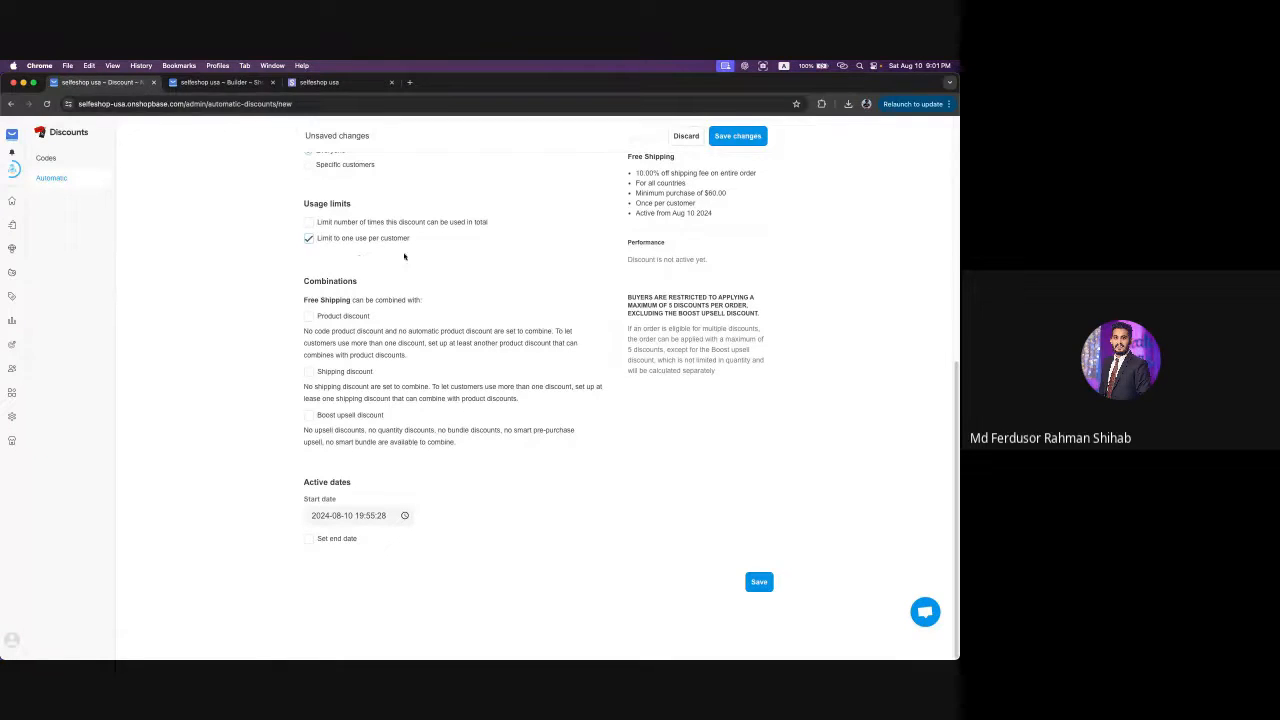
pyautogui.click(308, 239)
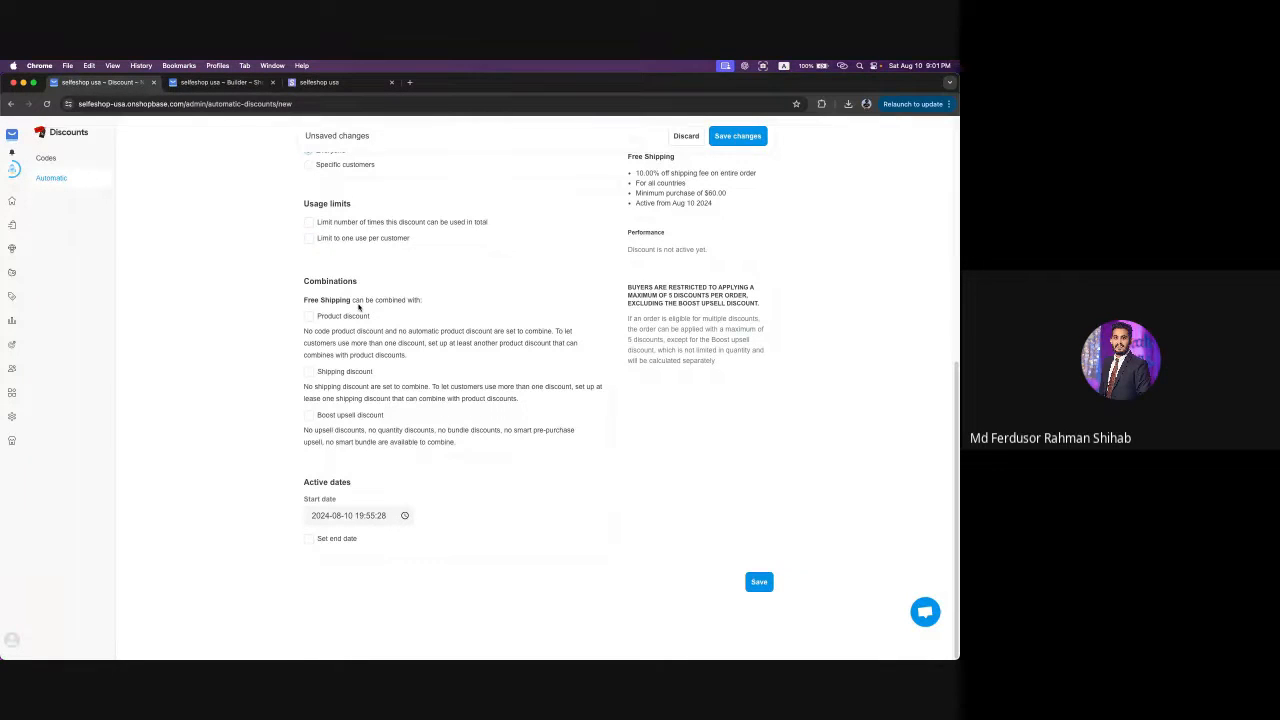
# - Try combining Free Shipping with product discounts and setting an end date, clearing both options again
pyautogui.click(309, 318)
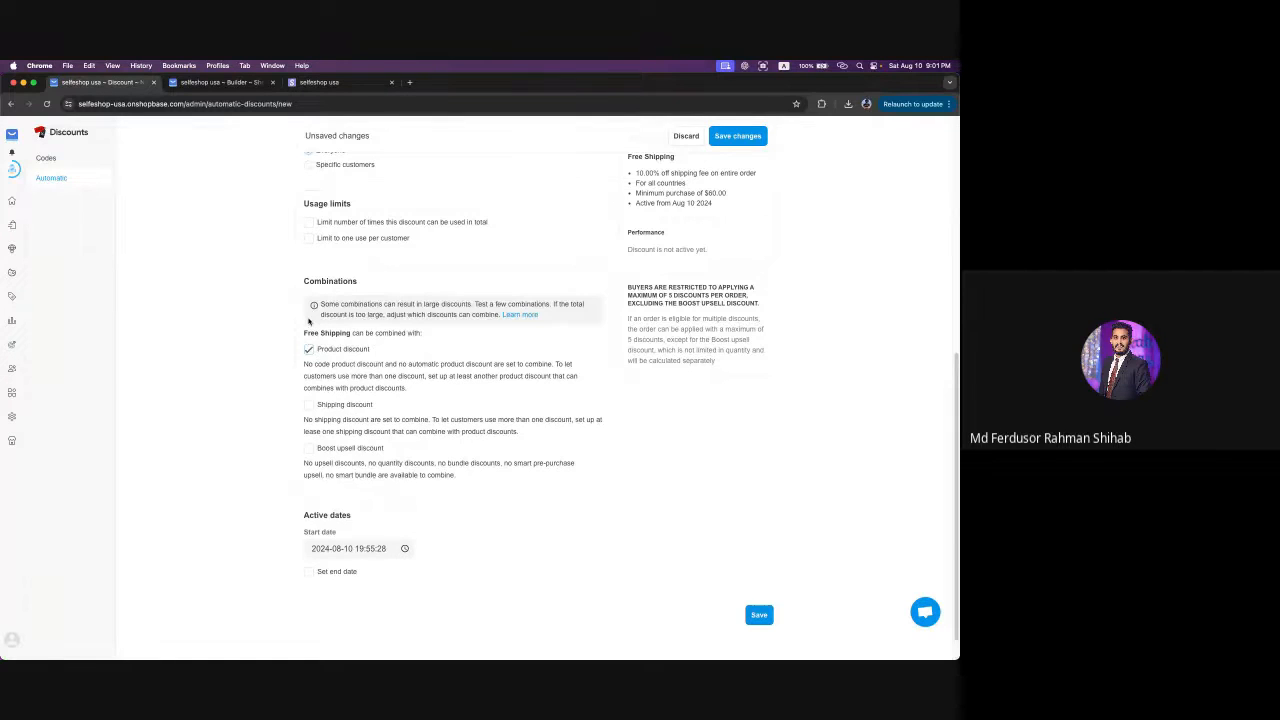
pyautogui.click(310, 350)
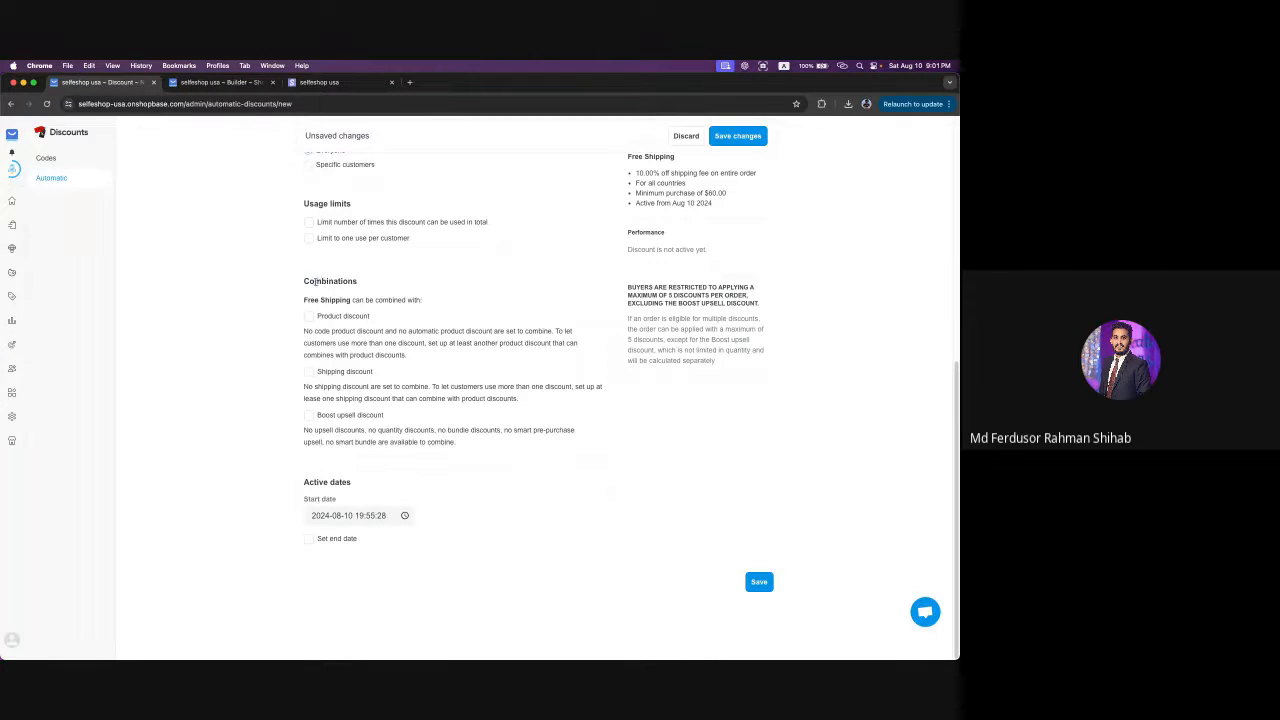
pyautogui.moveTo(314, 281); pyautogui.dragTo(360, 283)
pyautogui.scroll(3, 573, 398)
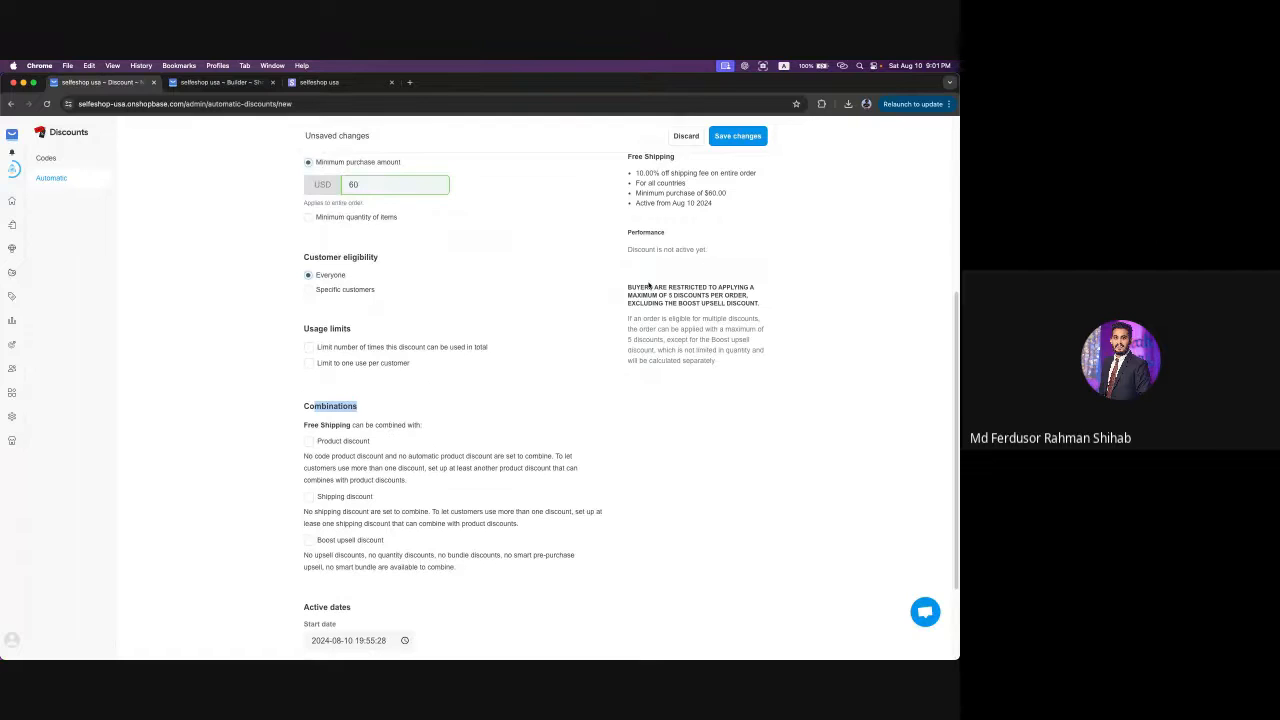
pyautogui.scroll(-3, 648, 284)
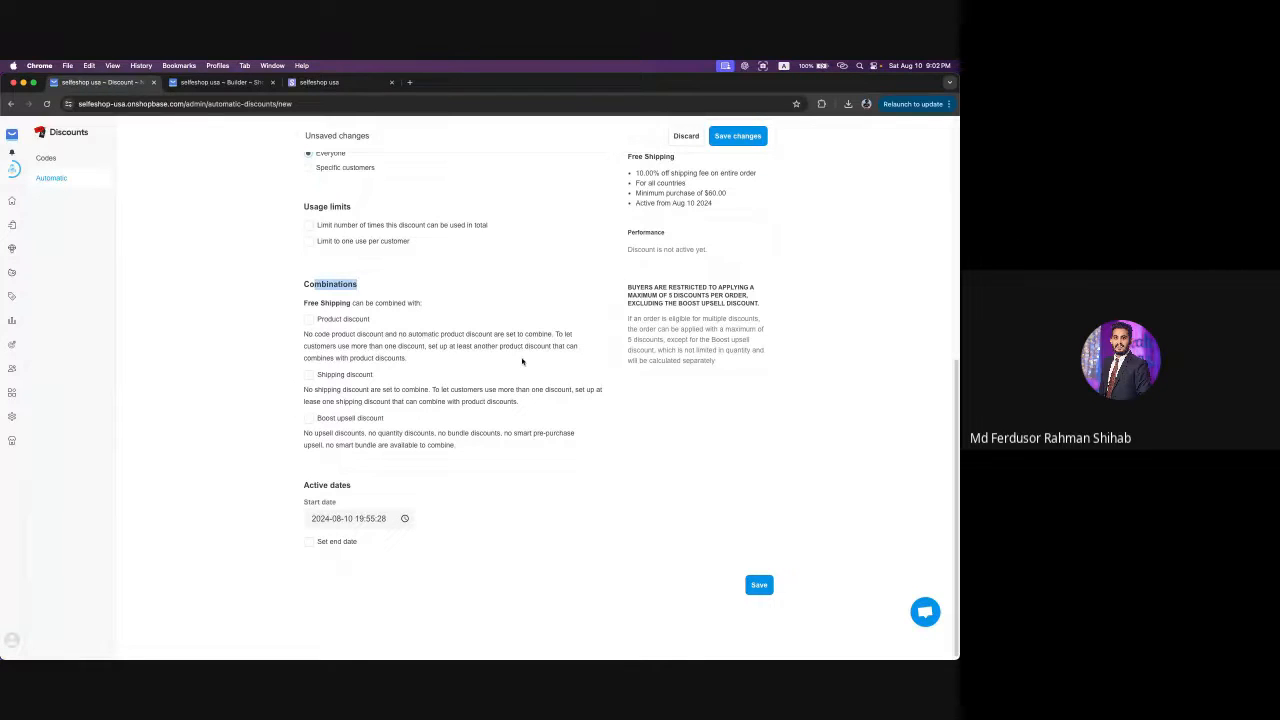
pyautogui.moveTo(314, 289); pyautogui.dragTo(400, 296)
pyautogui.click(310, 542)
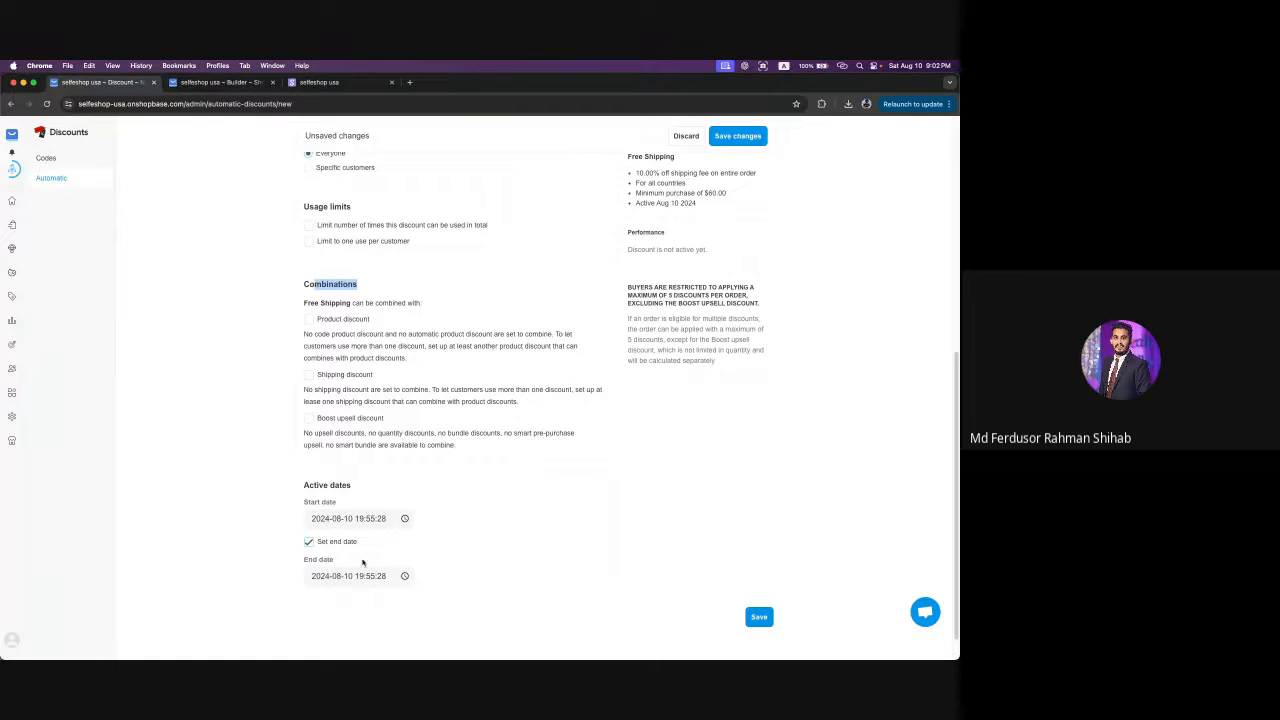
pyautogui.click(309, 544)
# - Save the Free Shipping automatic discount and return to the list of automatic discounts
pyautogui.scroll(5, 731, 508)
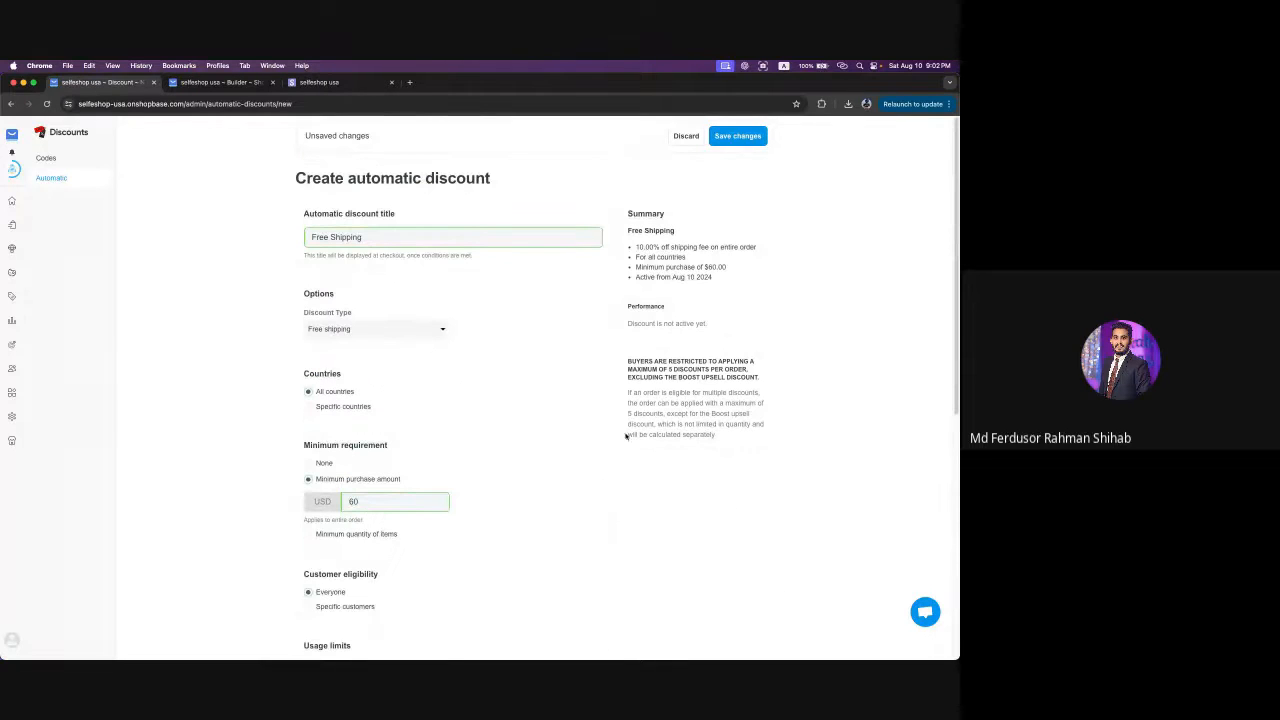
pyautogui.click(750, 141)
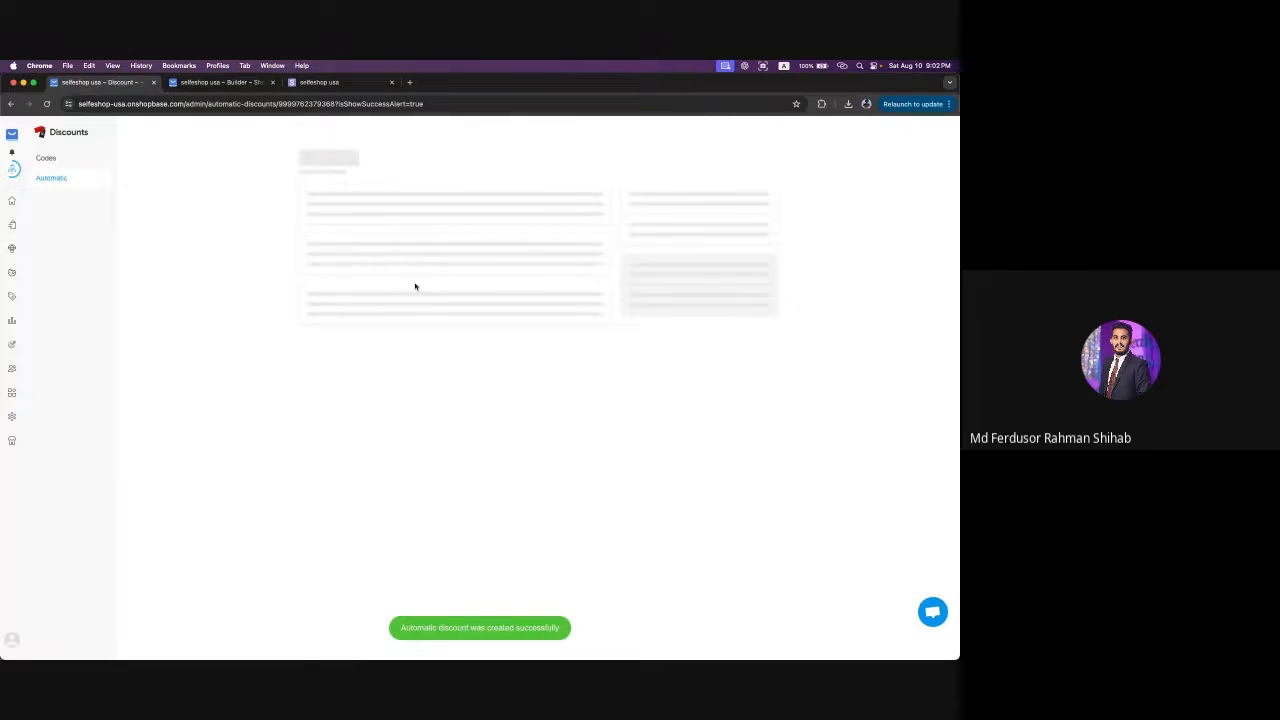
pyautogui.click(65, 182)
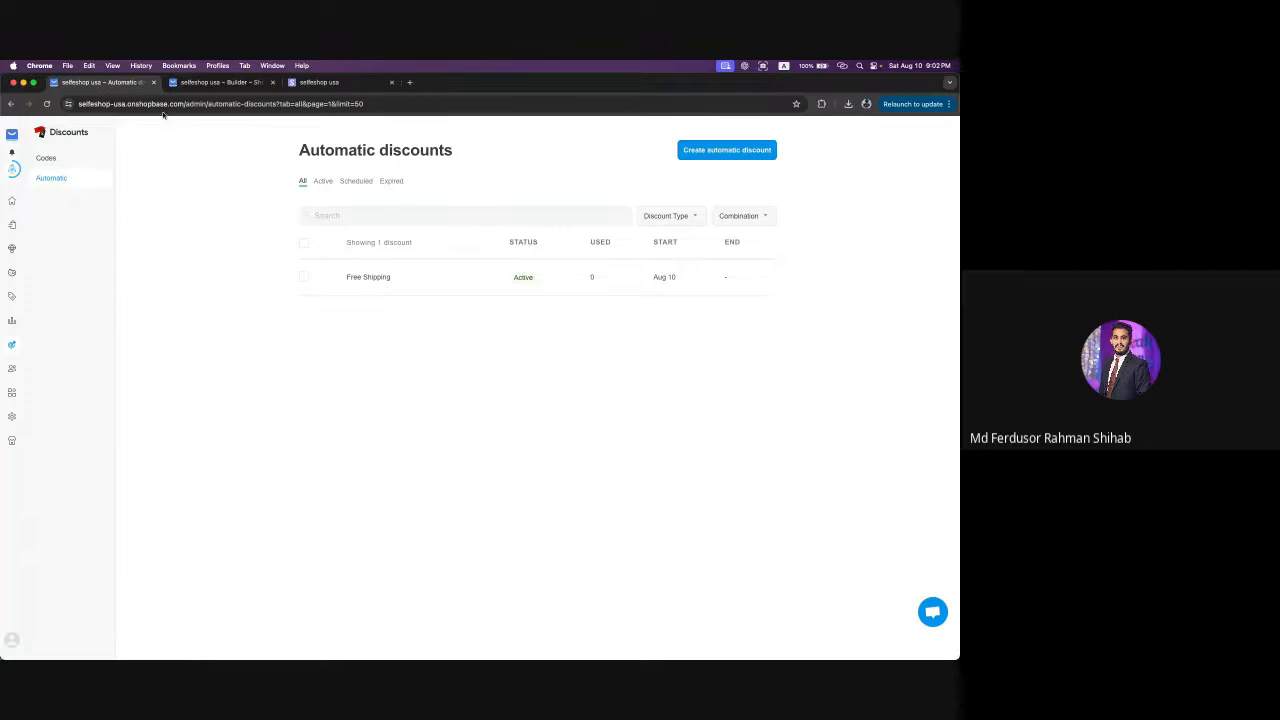
# - In the website builder's Cart goal settings, set the goal amount to 60 and save the change
pyautogui.click(196, 83)
pyautogui.click(100, 128)
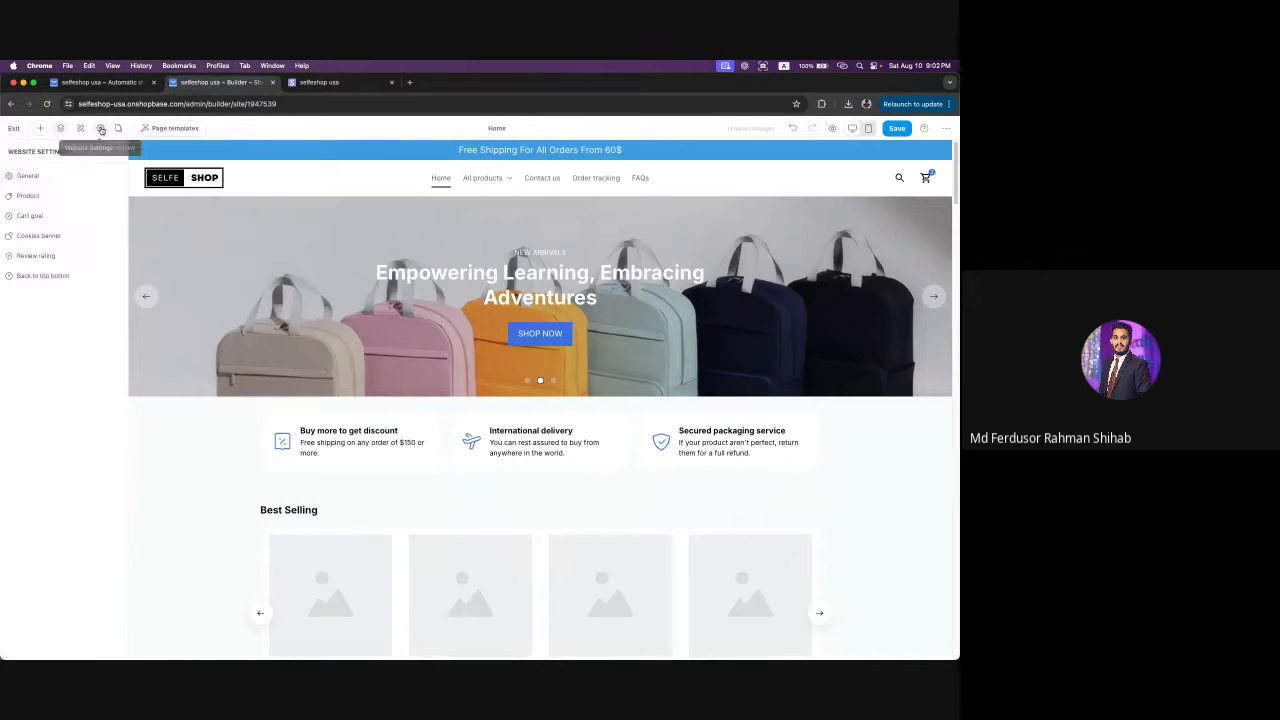
pyautogui.click(87, 83)
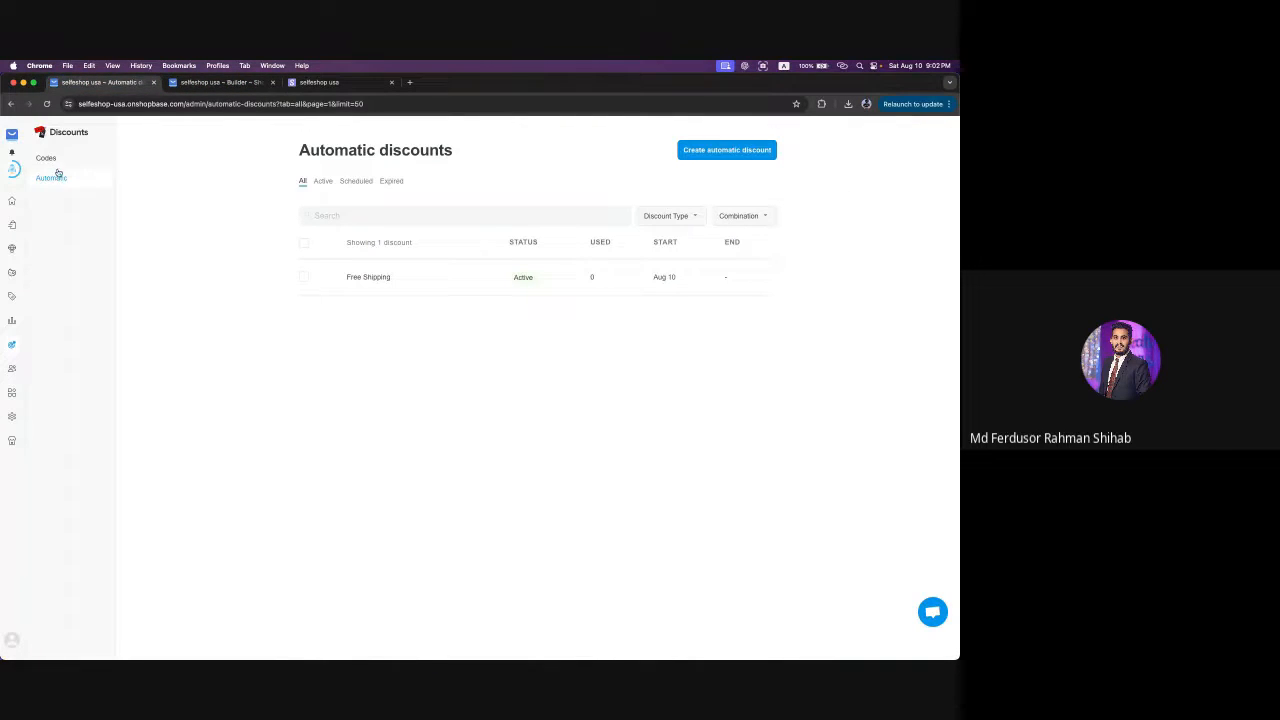
pyautogui.hotkey('ctrl', 'Tab')
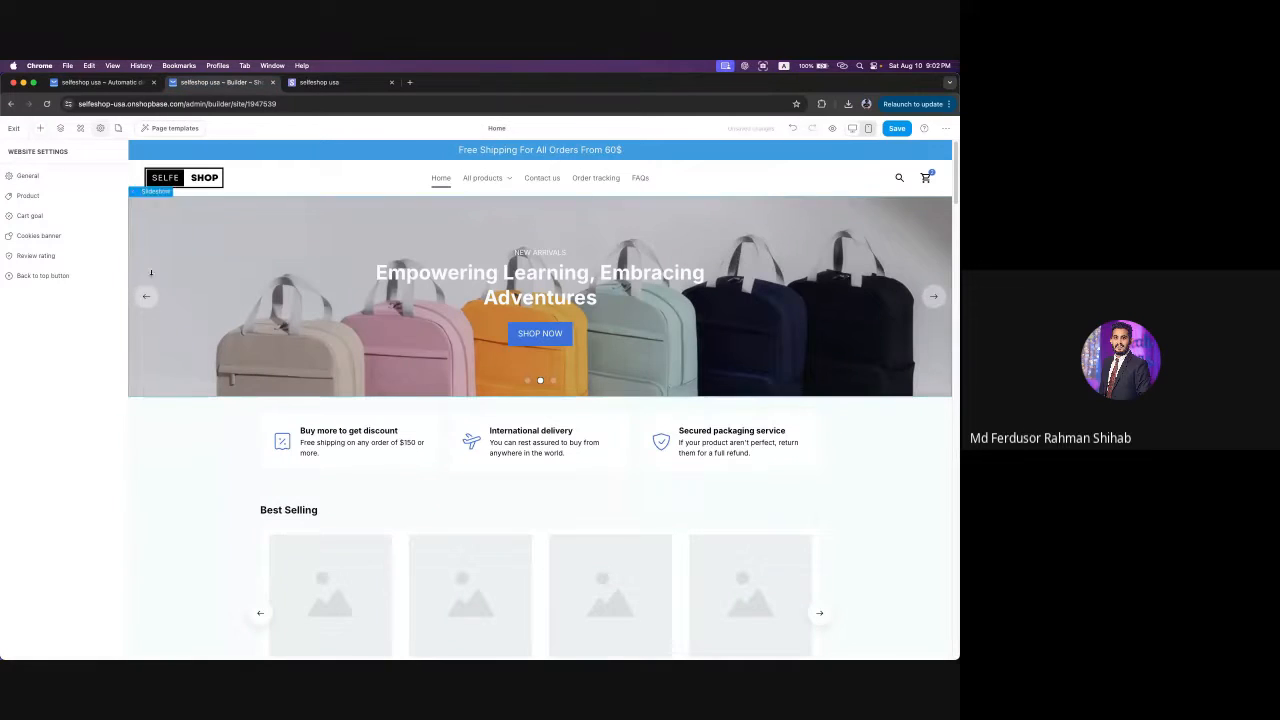
pyautogui.click(61, 129)
pyautogui.click(100, 128)
pyautogui.click(58, 222)
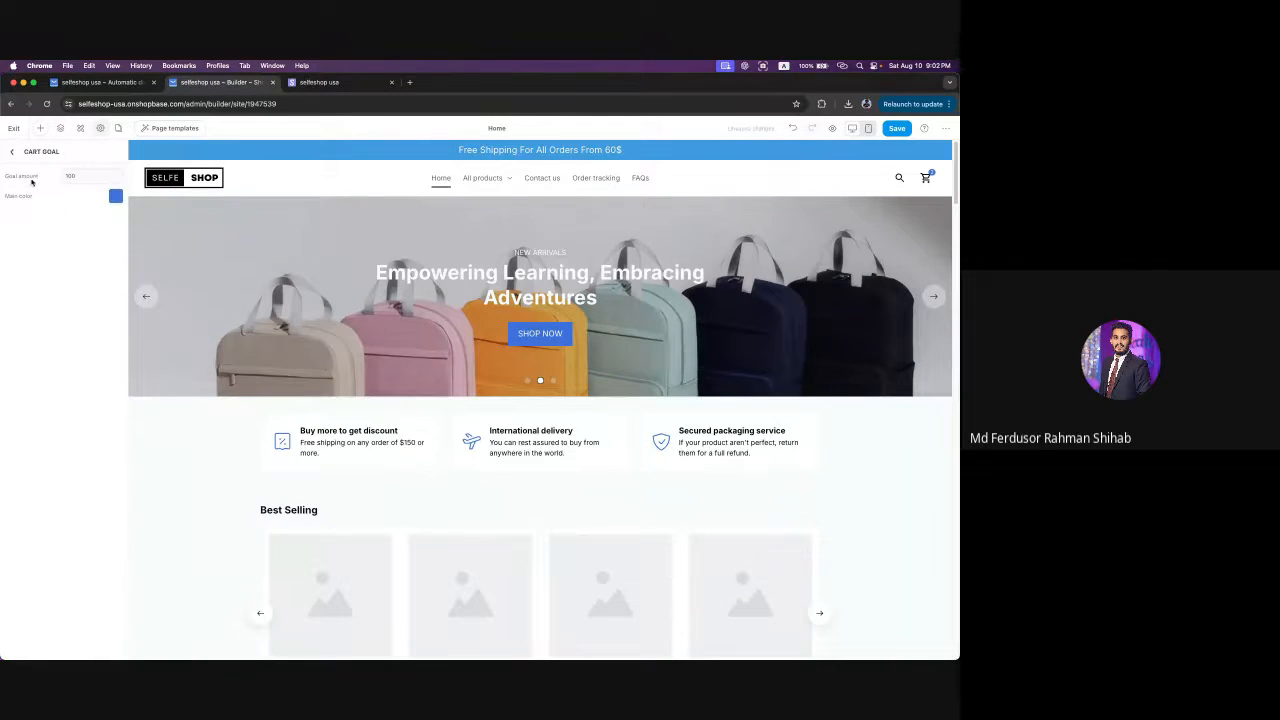
pyautogui.click(78, 175)
pyautogui.moveTo(78, 175); pyautogui.dragTo(7, 190)
pyautogui.write('50')
pyautogui.click(907, 131)
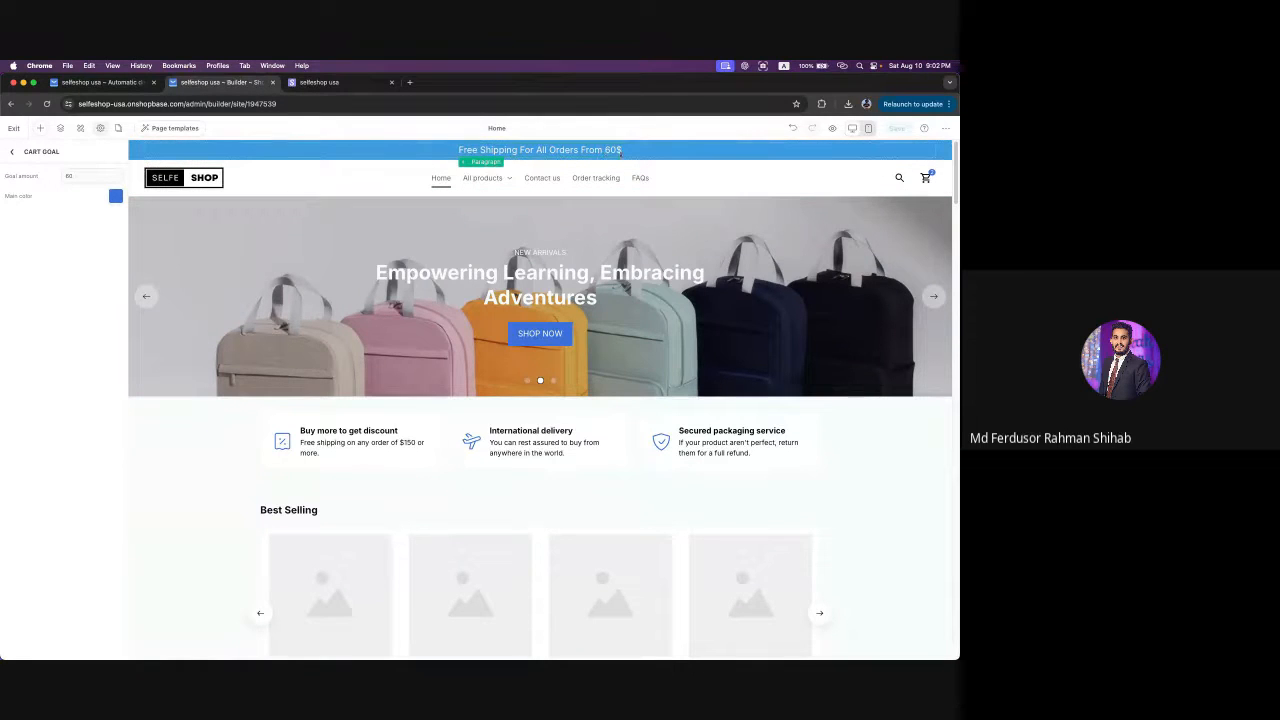
# - Leave the Cart goal settings and look over the home page preview, from the featured collection products to the announcement bar
pyautogui.click(12, 152)
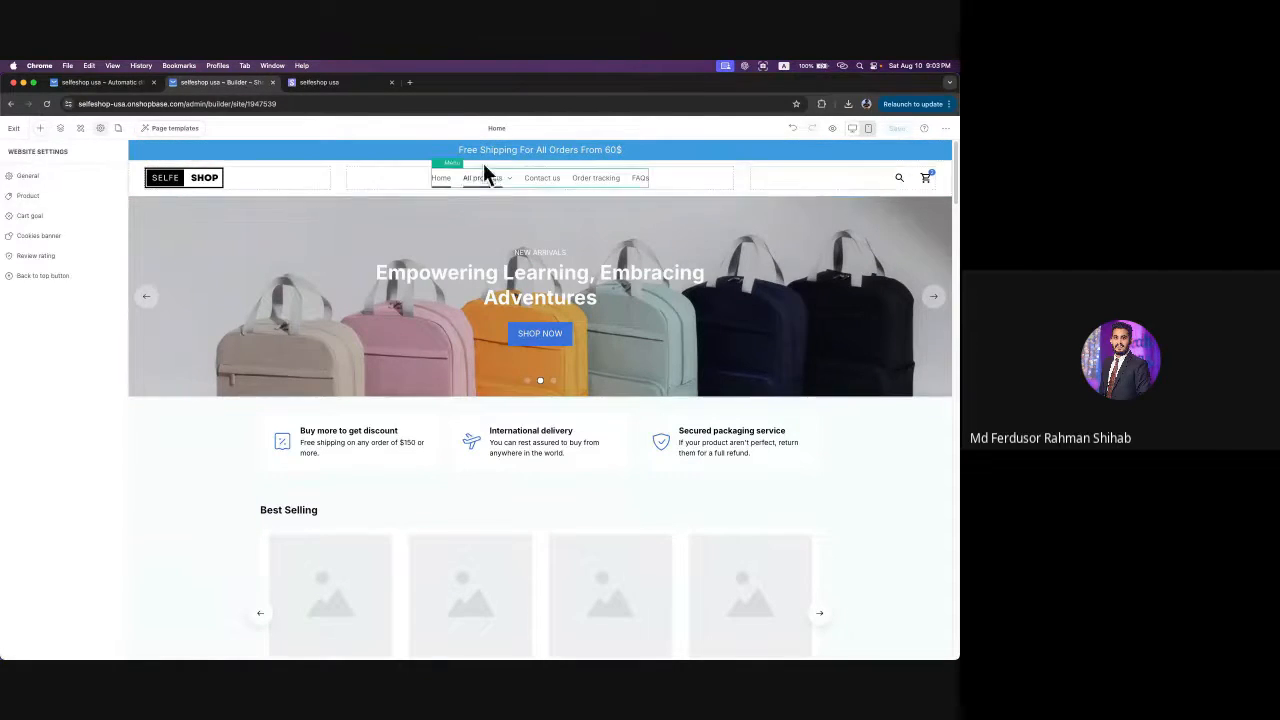
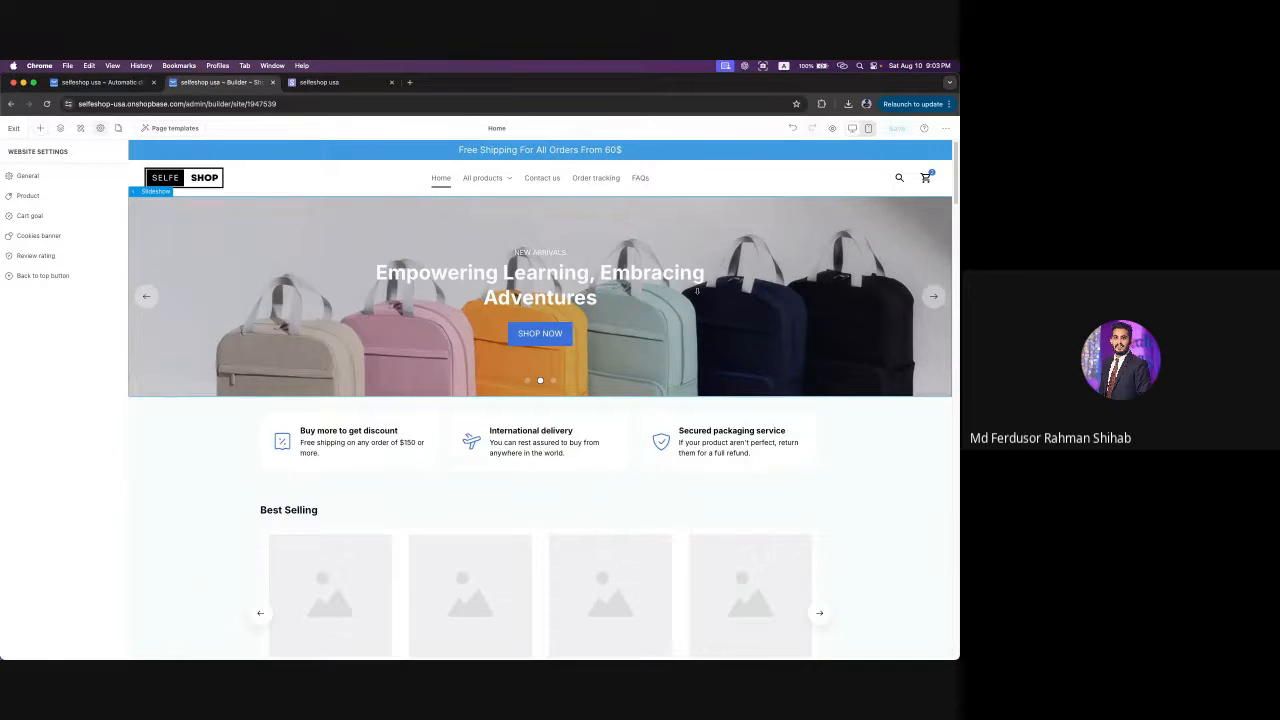
pyautogui.scroll(-5, 697, 290)
pyautogui.scroll(-3, 720, 420)
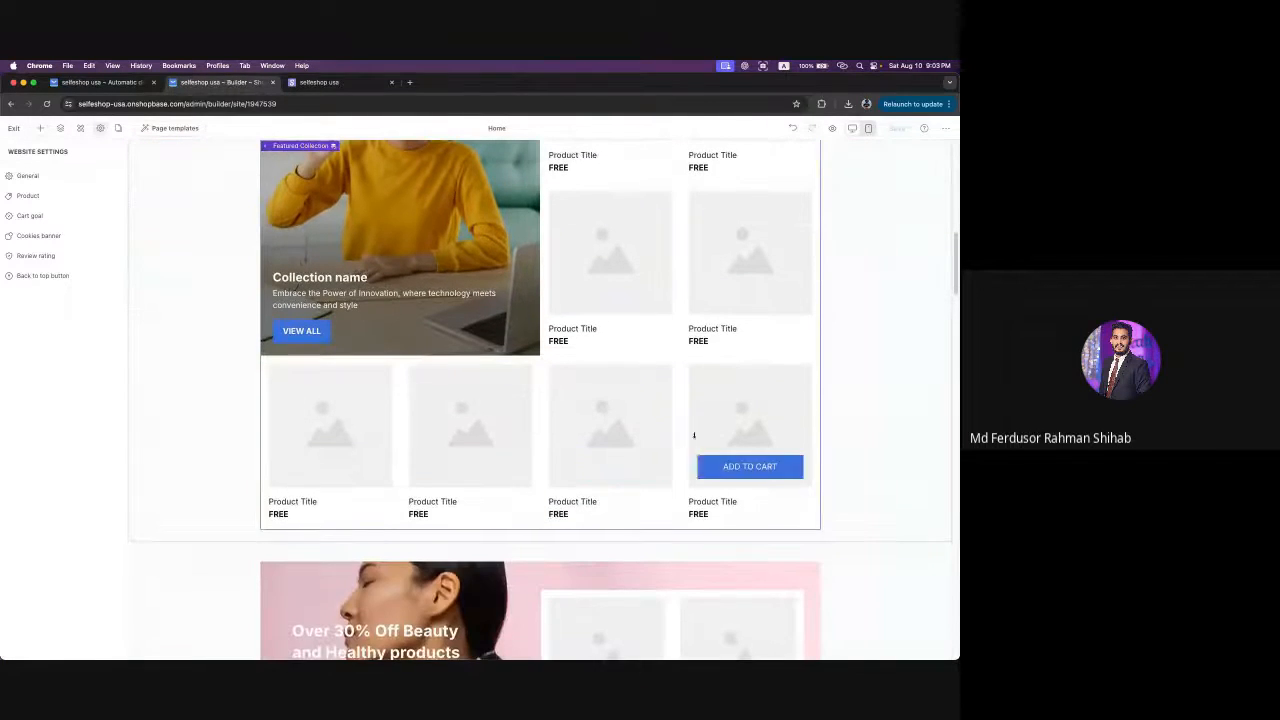
pyautogui.scroll(2, 675, 400)
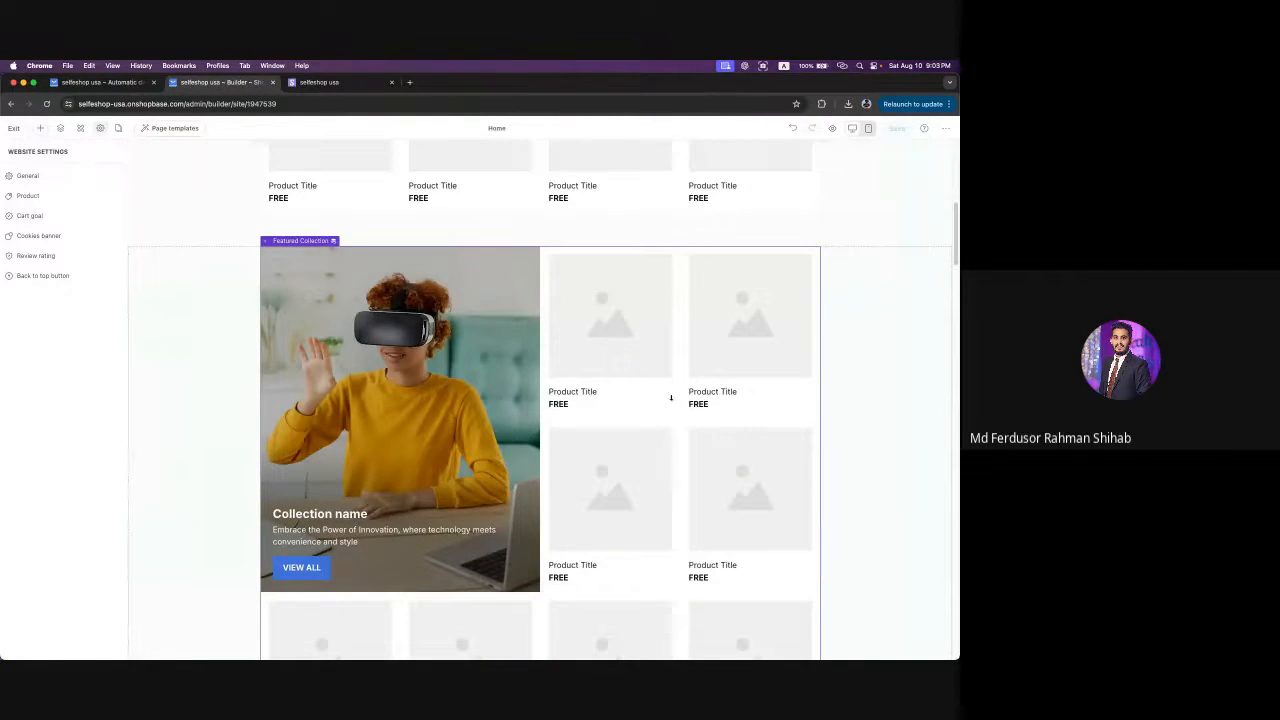
pyautogui.moveTo(740, 355)
pyautogui.moveTo(744, 465)
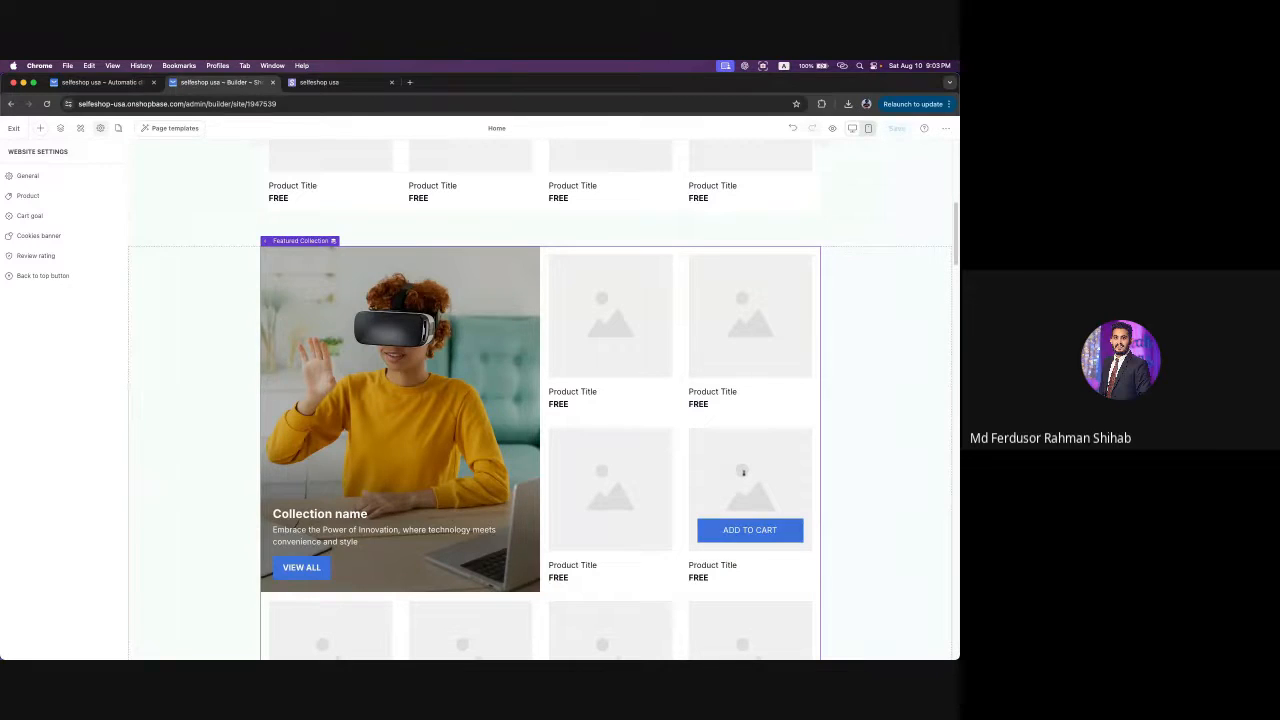
pyautogui.scroll(10, 745, 600)
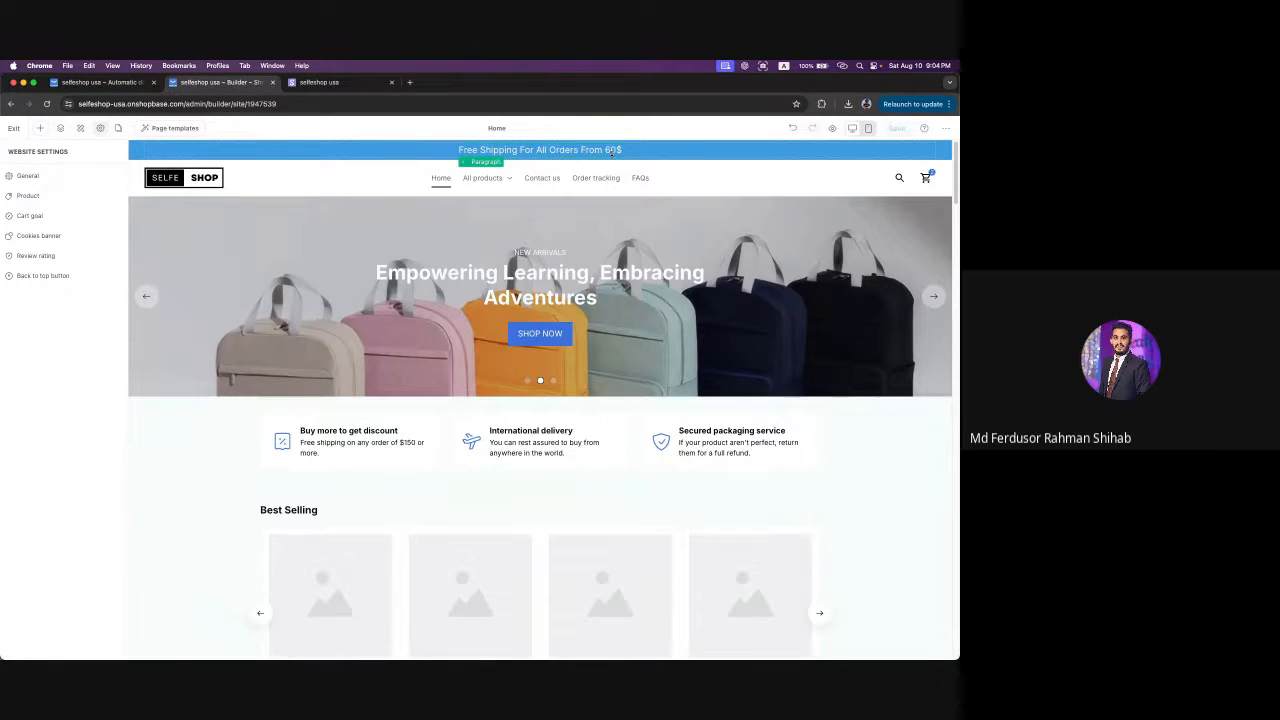
pyautogui.scroll(-5, 729, 549)
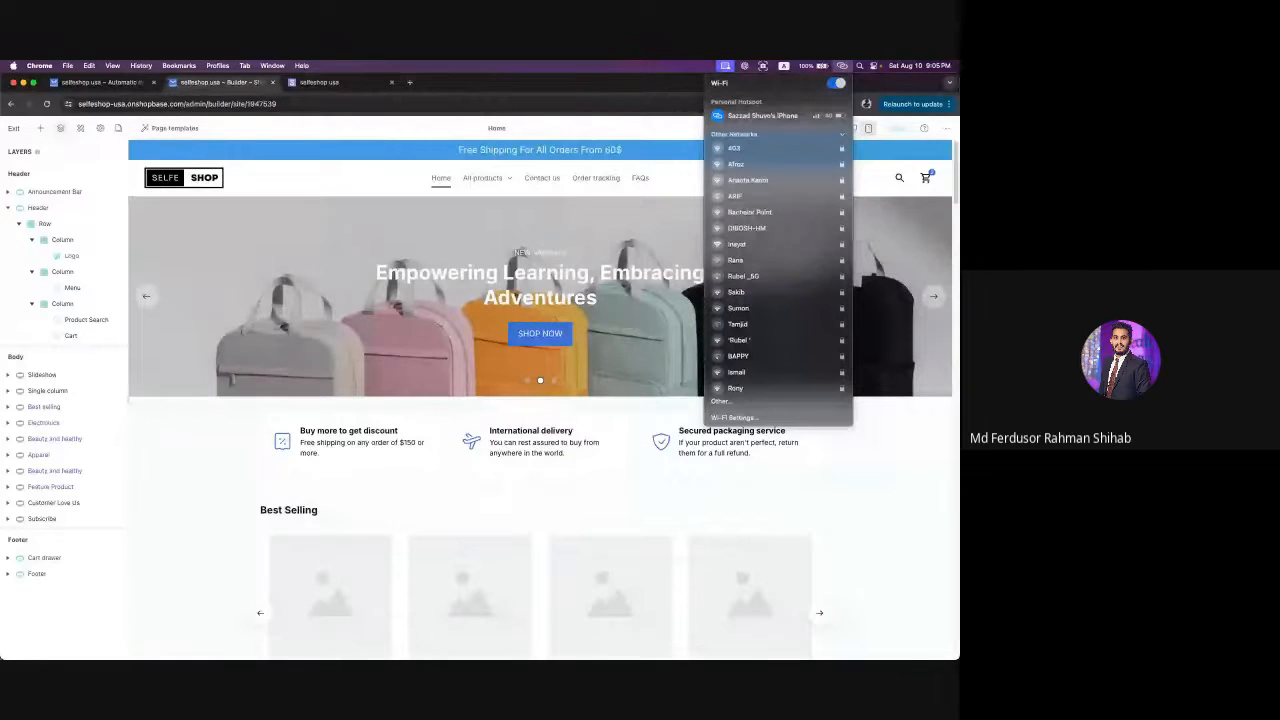
# - Close the Wi-Fi list and open the settings of the Logo block in the Header section's first column
pyautogui.click(885, 126)
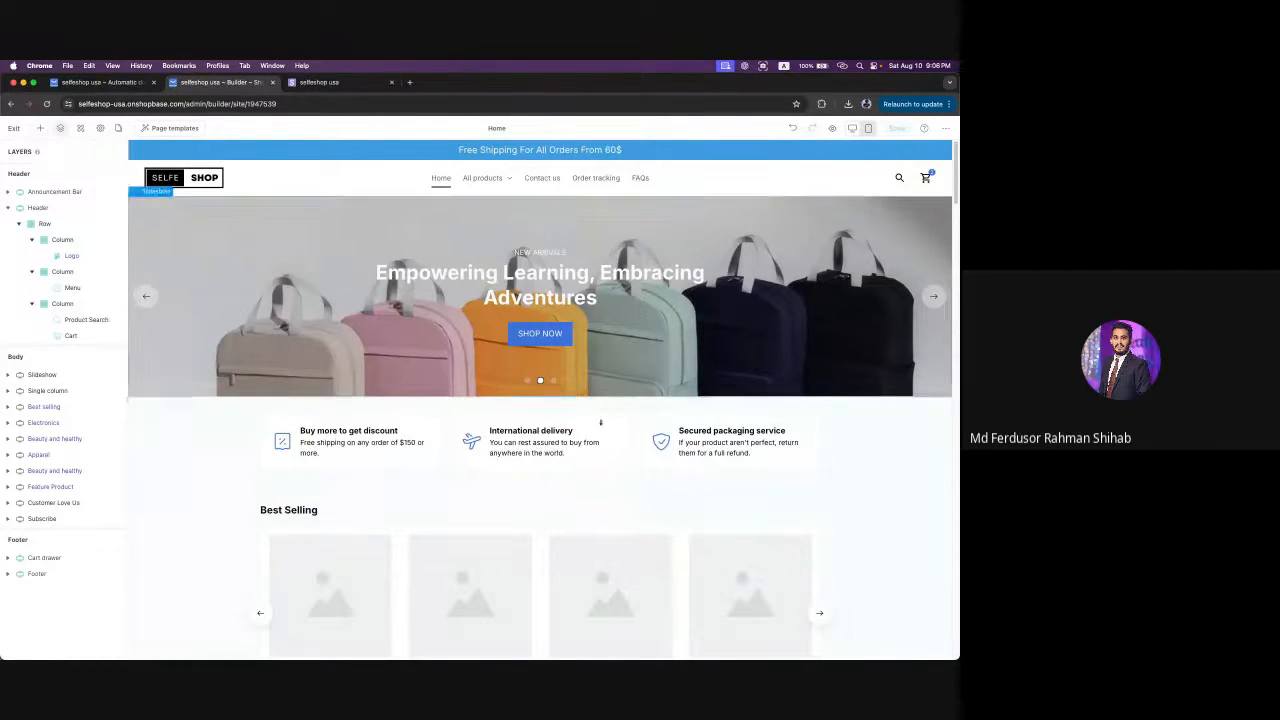
pyautogui.click(9, 208)
pyautogui.click(9, 208)
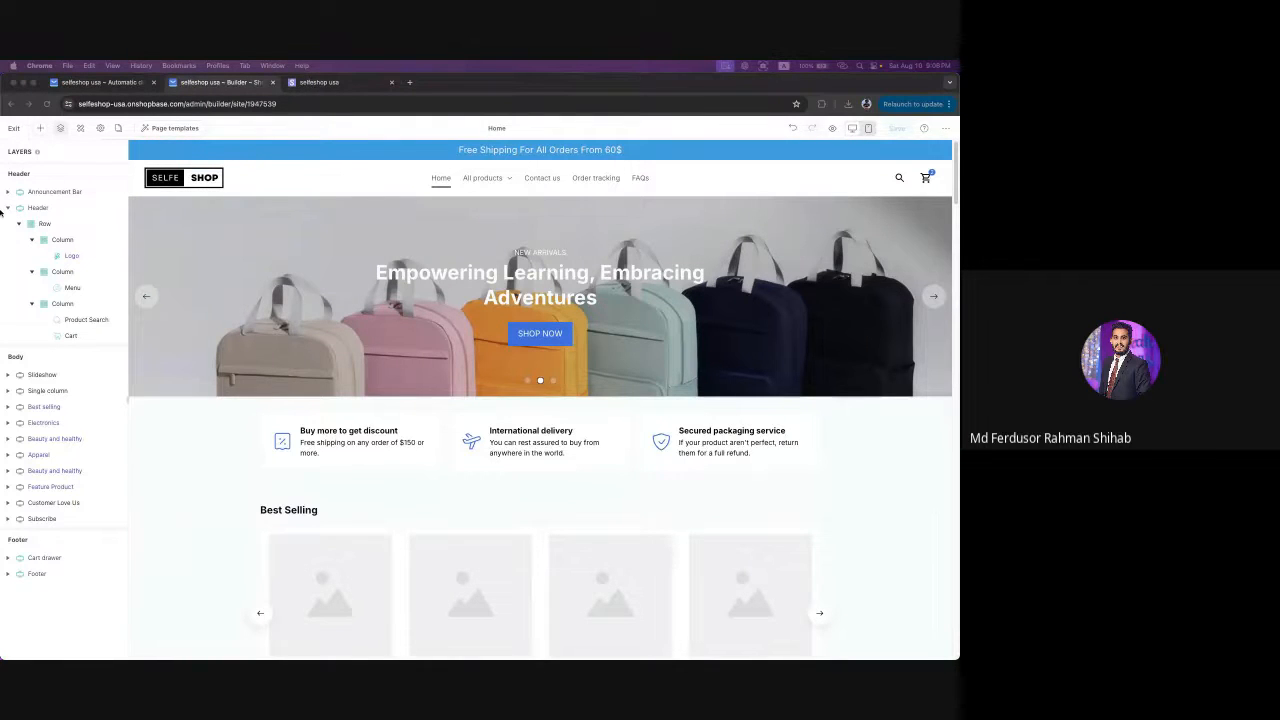
pyautogui.click(8, 208)
pyautogui.click(9, 208)
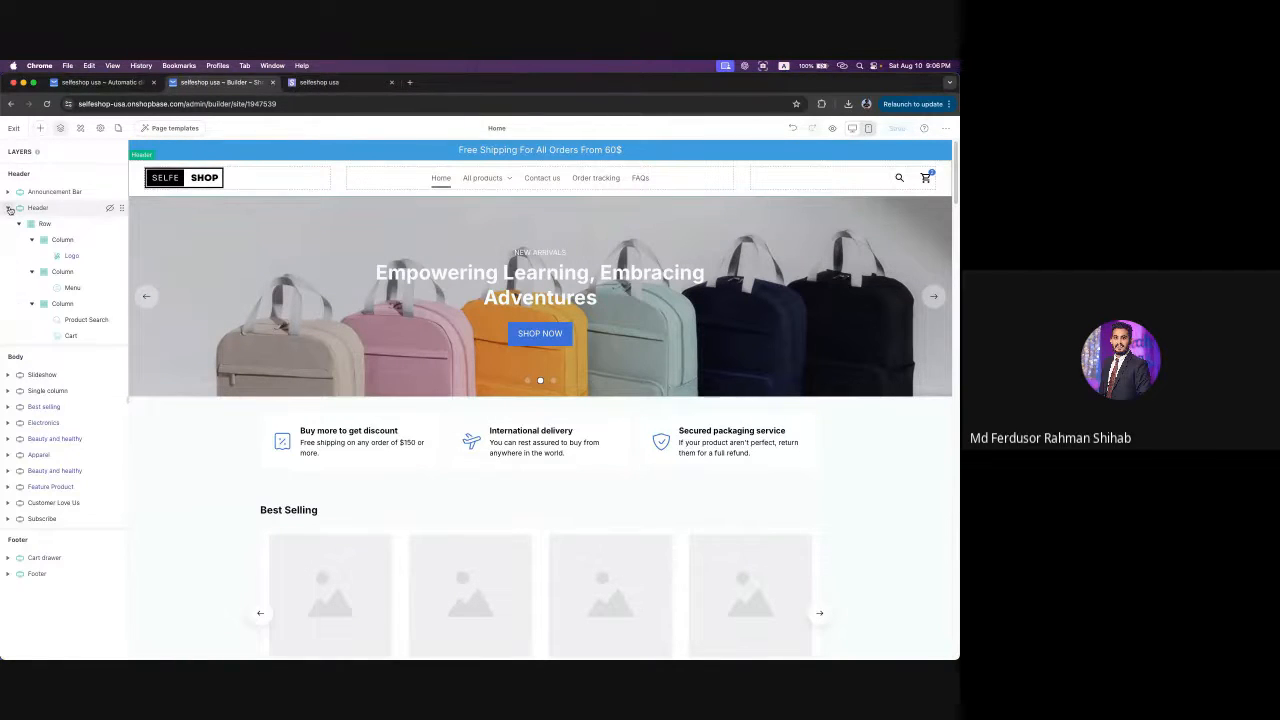
pyautogui.click(72, 258)
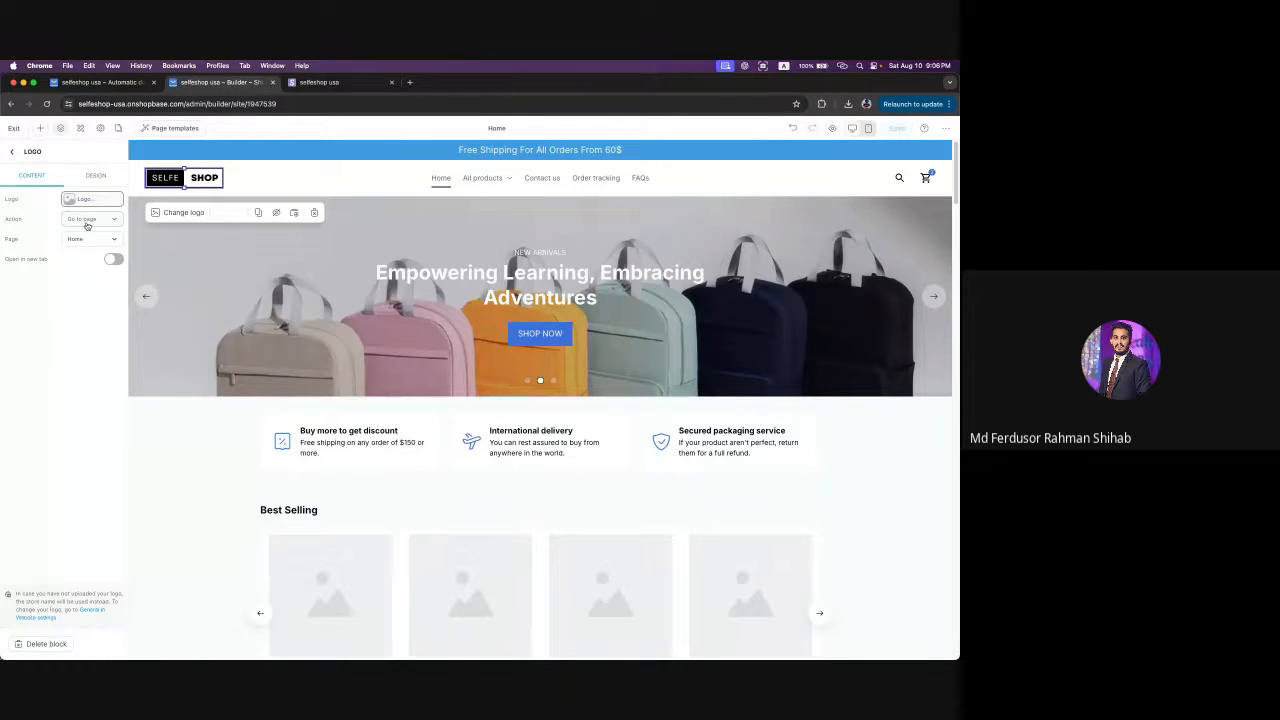
# - On the PlusBase website, open the Dropshipping catalog and return to the home page through the site logo, as a logo link example
pyautogui.click(322, 82)
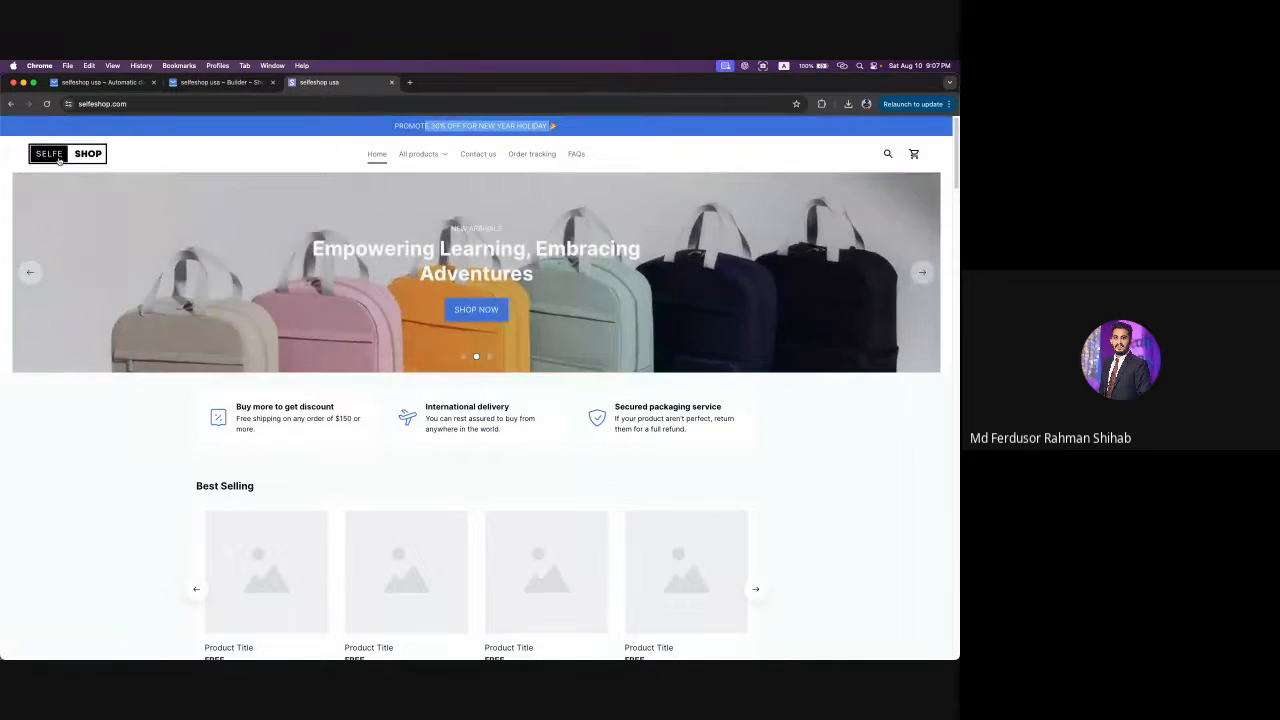
pyautogui.click(410, 83)
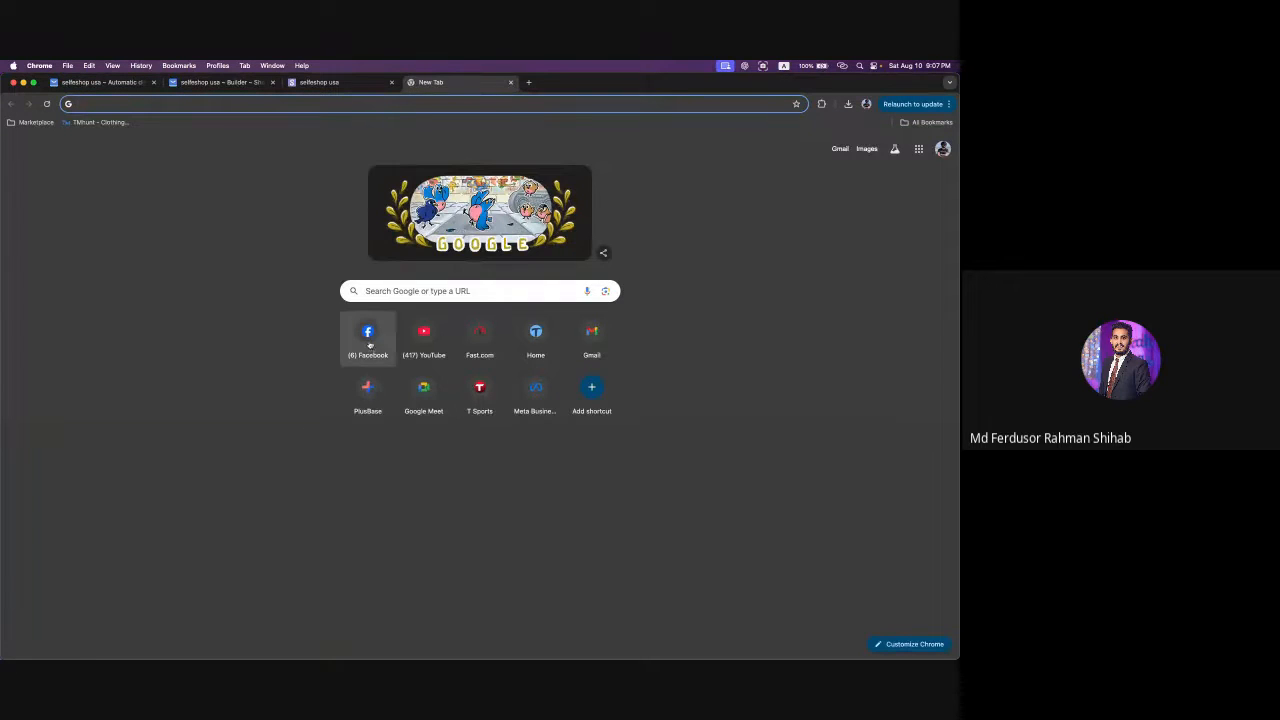
pyautogui.click(376, 401)
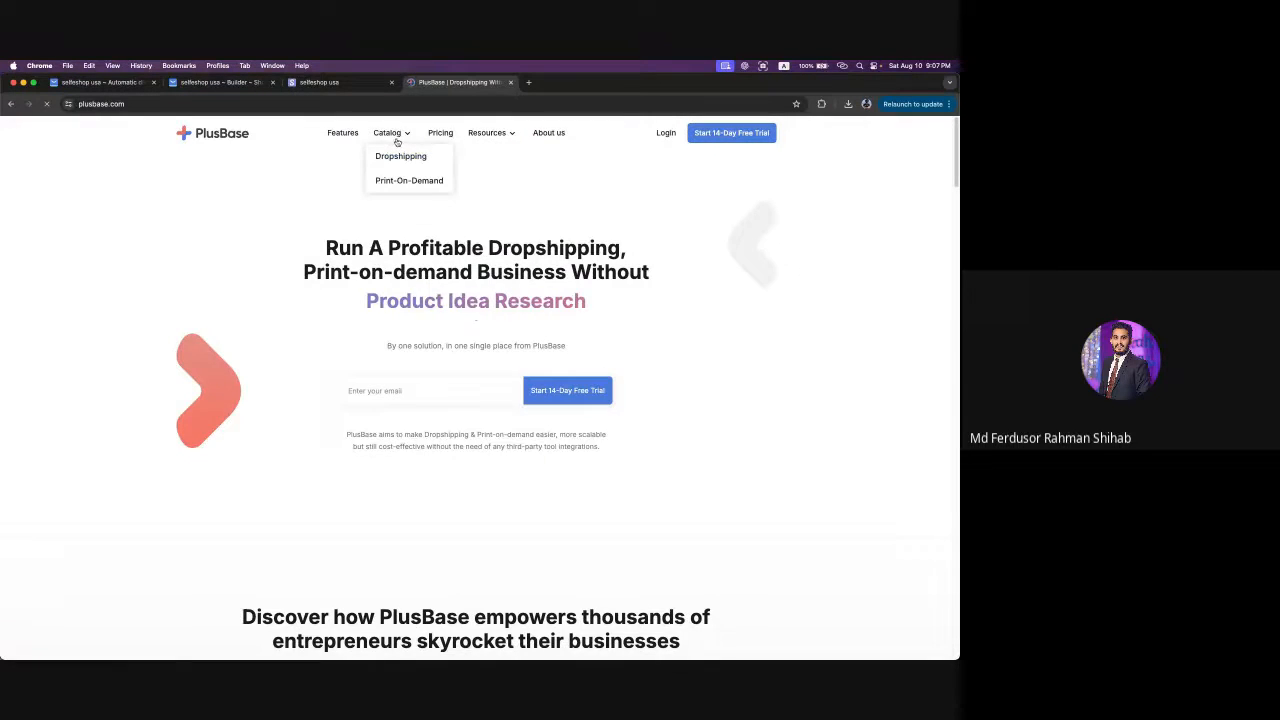
pyautogui.click(399, 156)
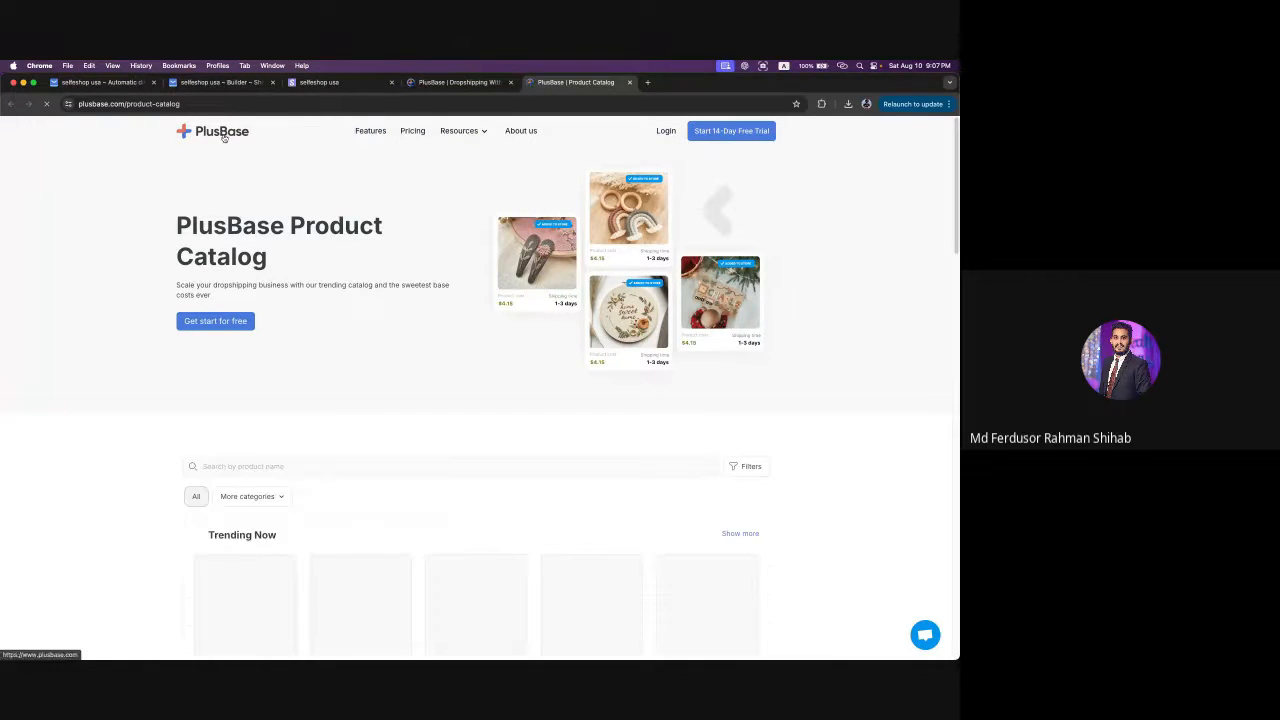
pyautogui.click(205, 132)
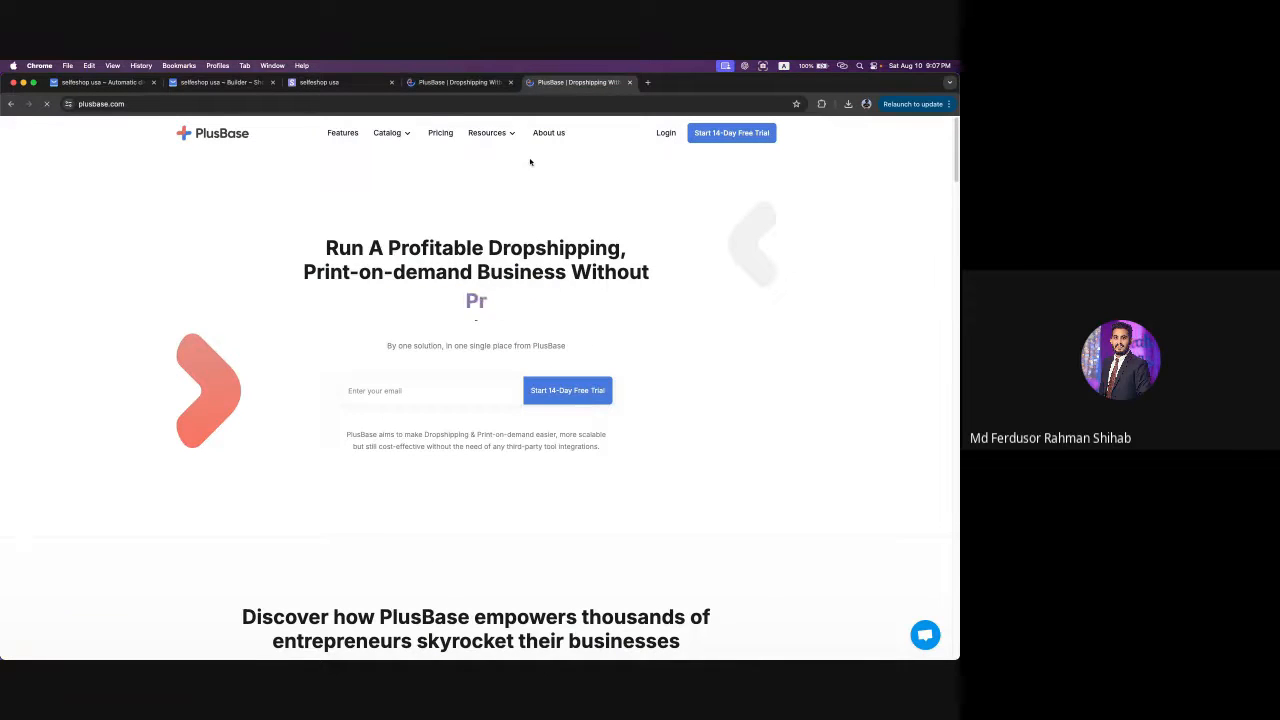
# - In the website builder, switch the logo's action to Open a link and back to Go to page Home, saving with Open in new tab on
pyautogui.click(216, 83)
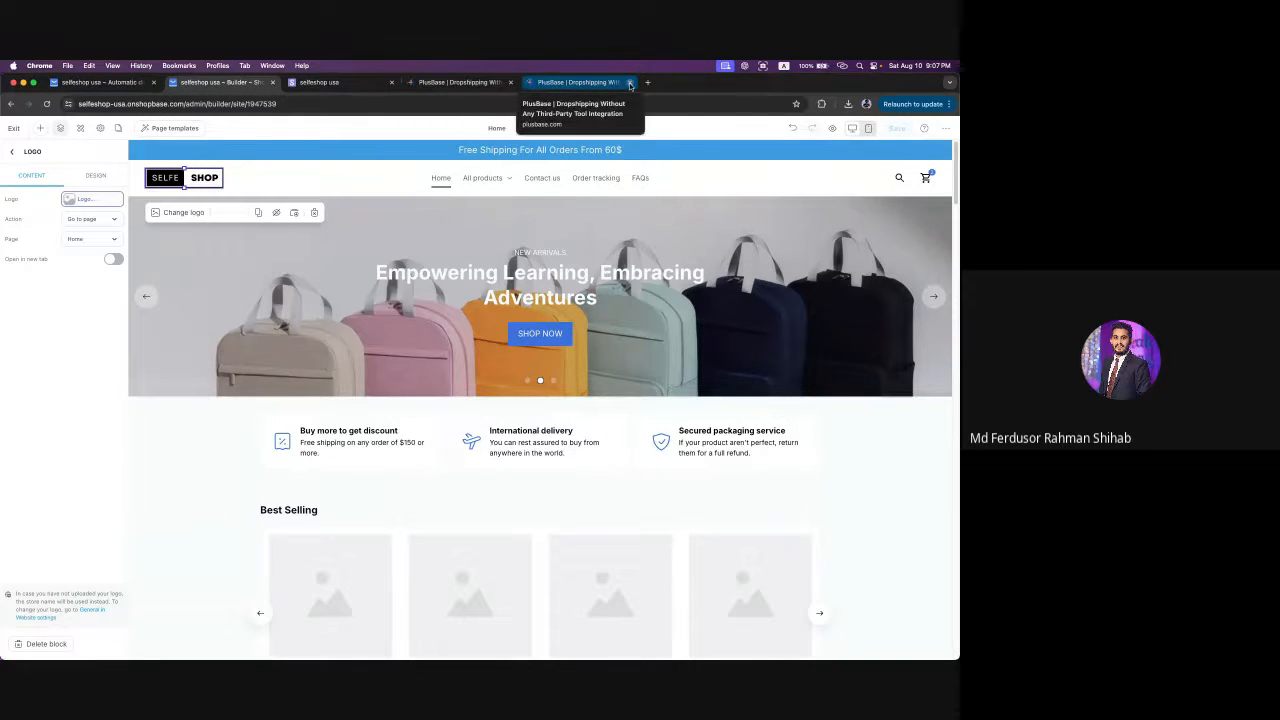
pyautogui.click(92, 221)
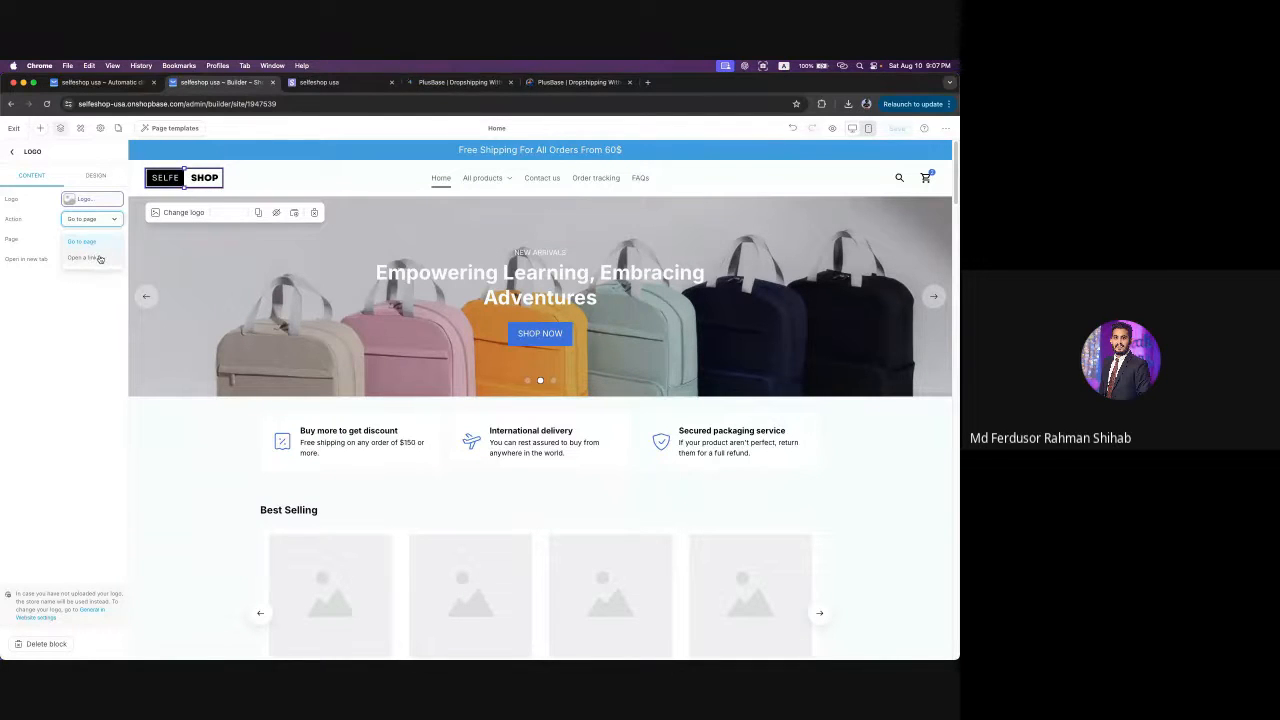
pyautogui.click(100, 259)
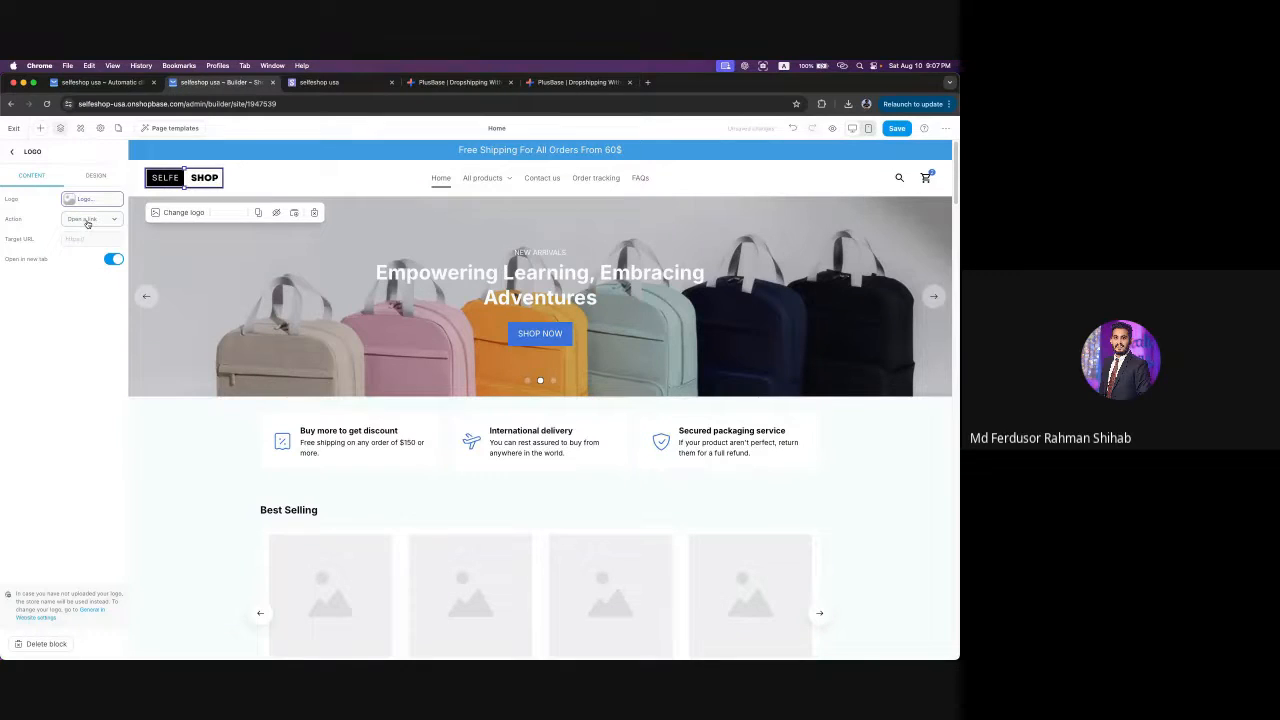
pyautogui.click(88, 226)
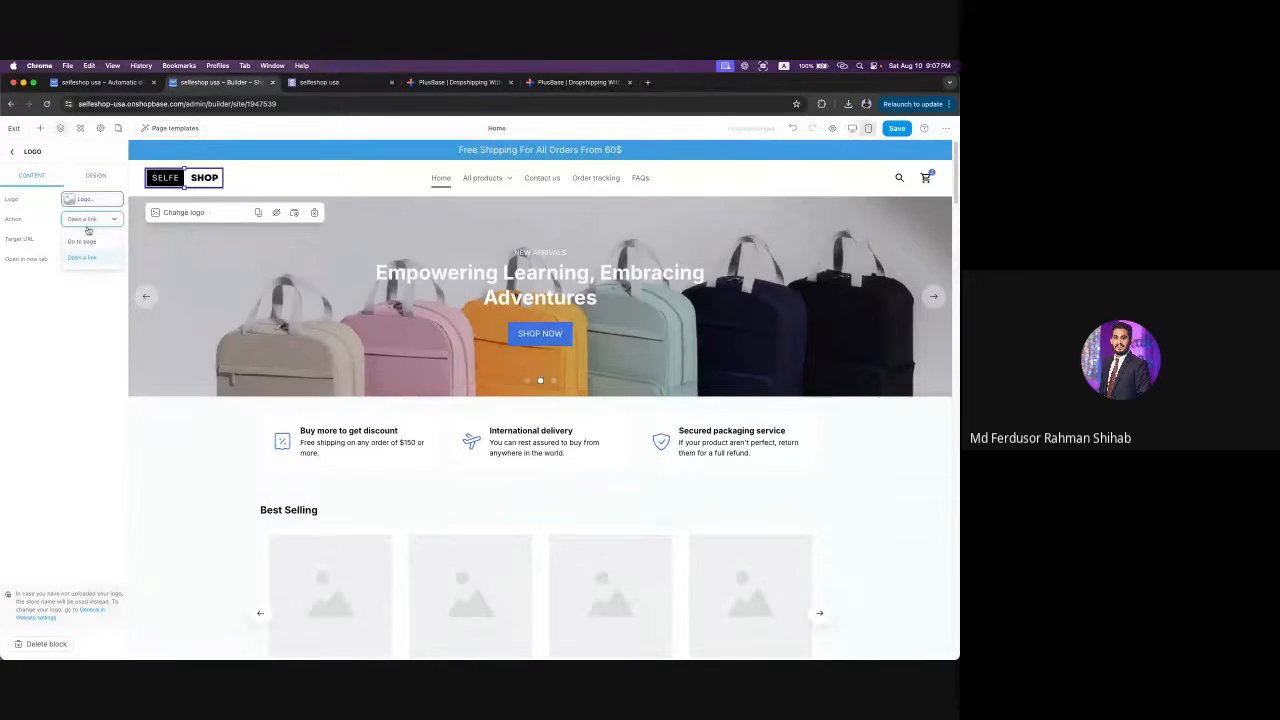
pyautogui.click(92, 240)
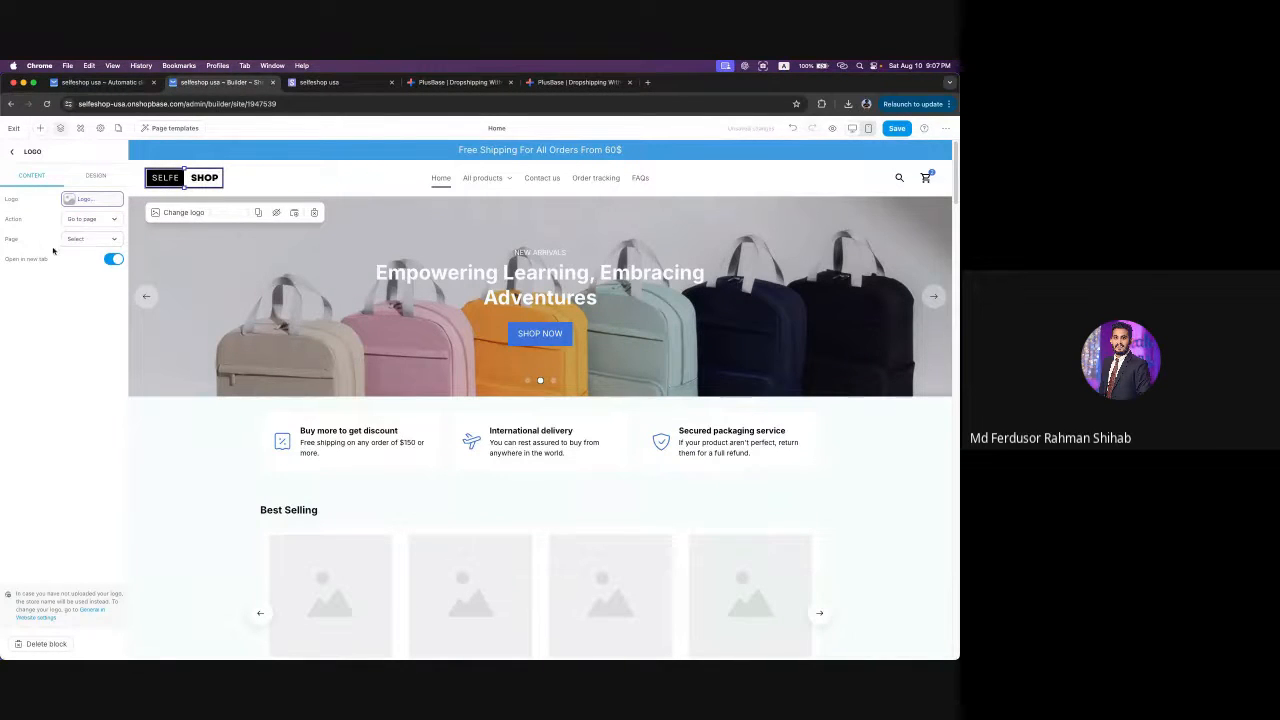
pyautogui.click(97, 240)
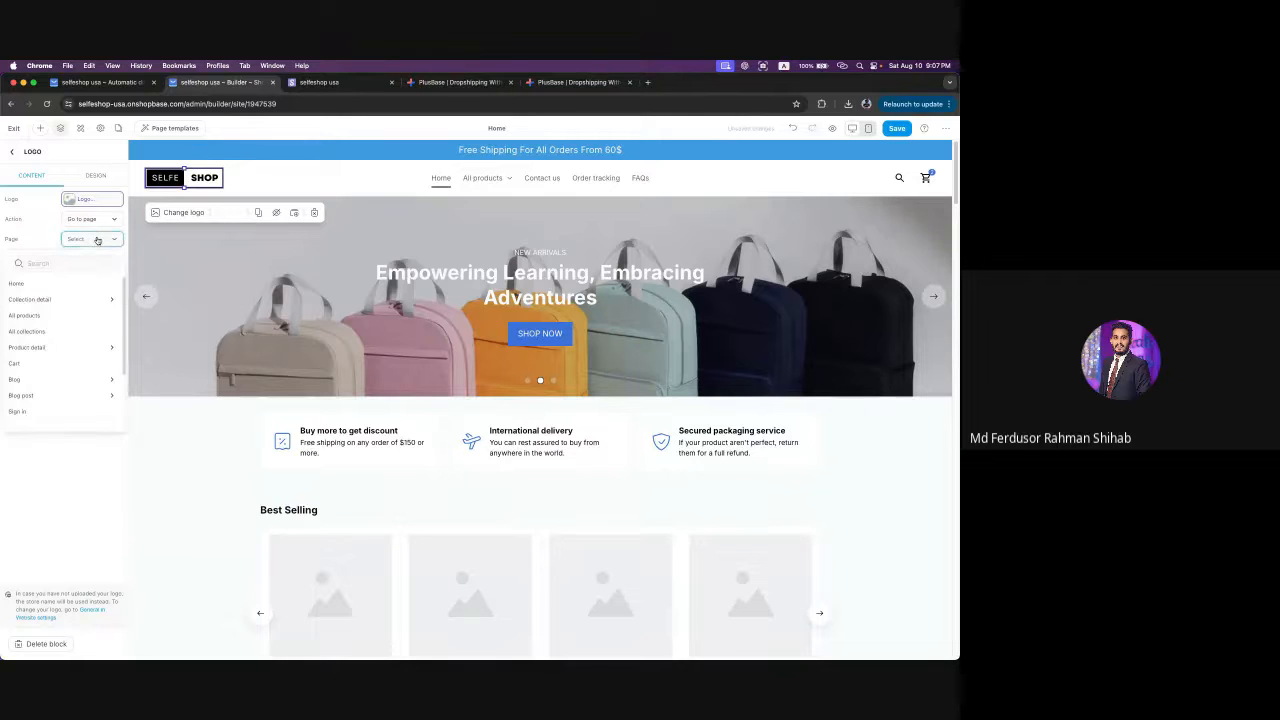
pyautogui.click(30, 286)
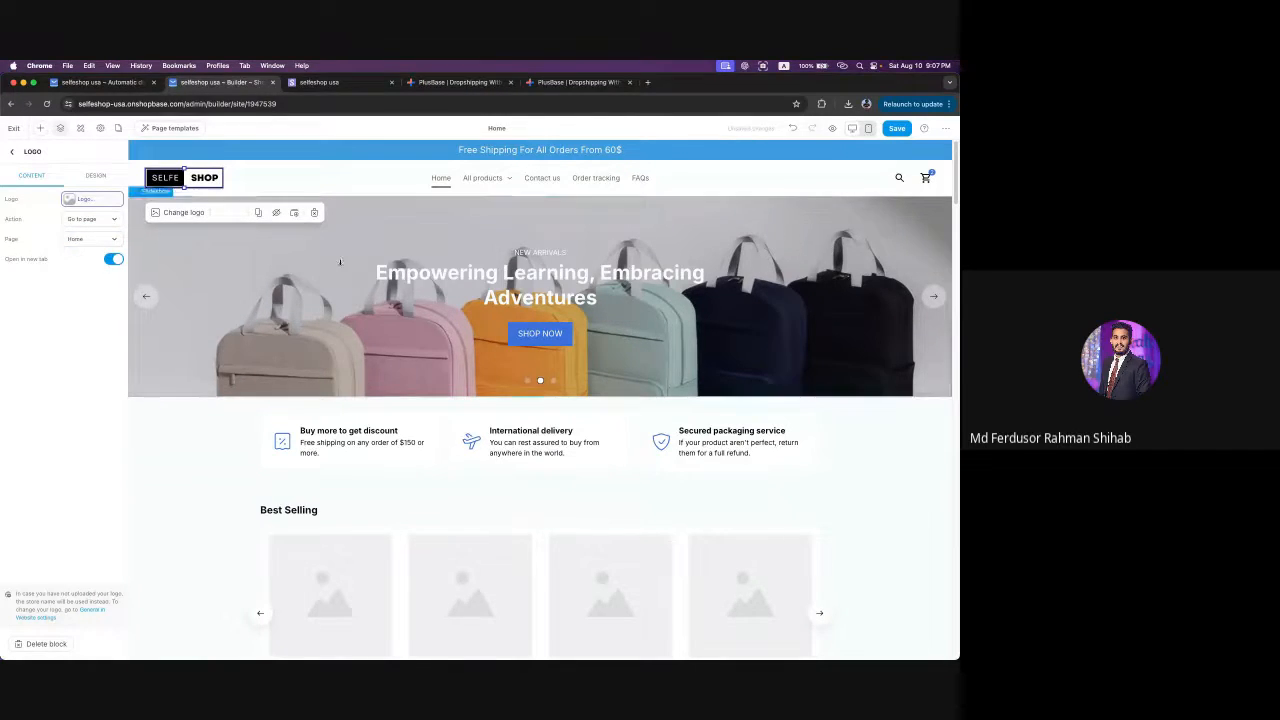
pyautogui.click(898, 130)
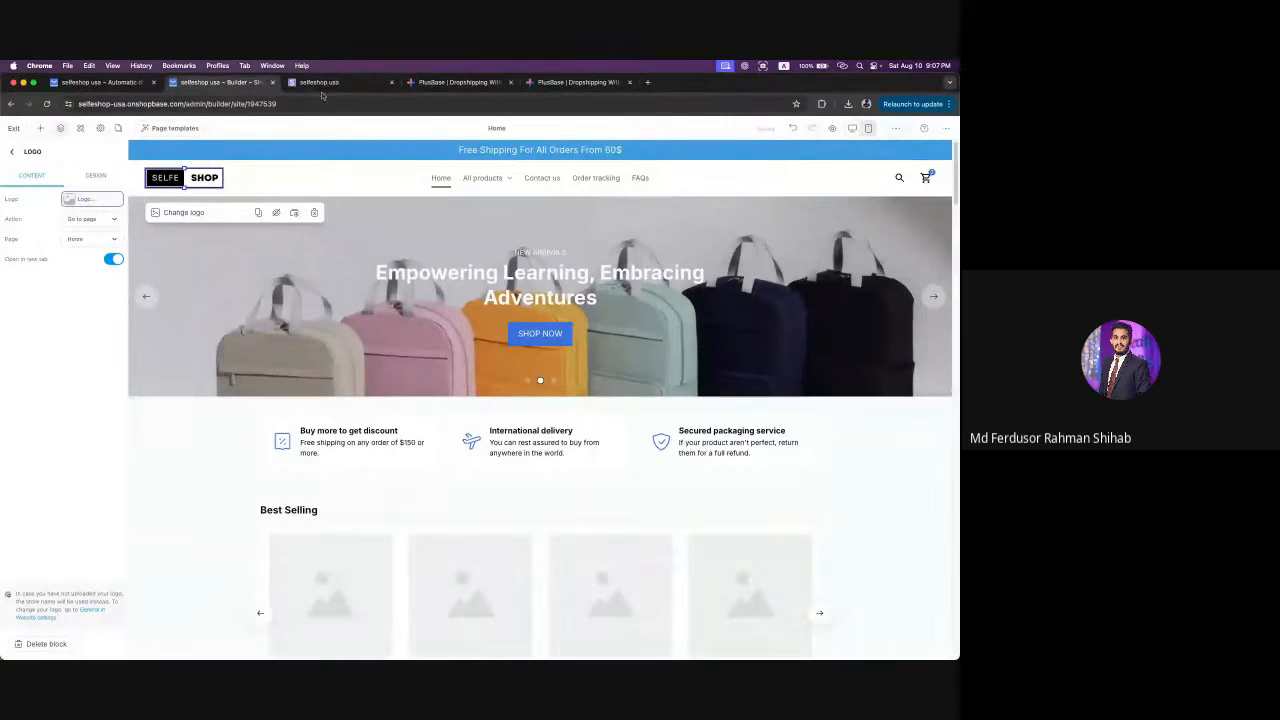
# - Reload the selfeshop.com storefront, close the PlusBase tabs and test the header logo's link several times, closing surplus storefront tabs
pyautogui.click(329, 83)
pyautogui.click(48, 104)
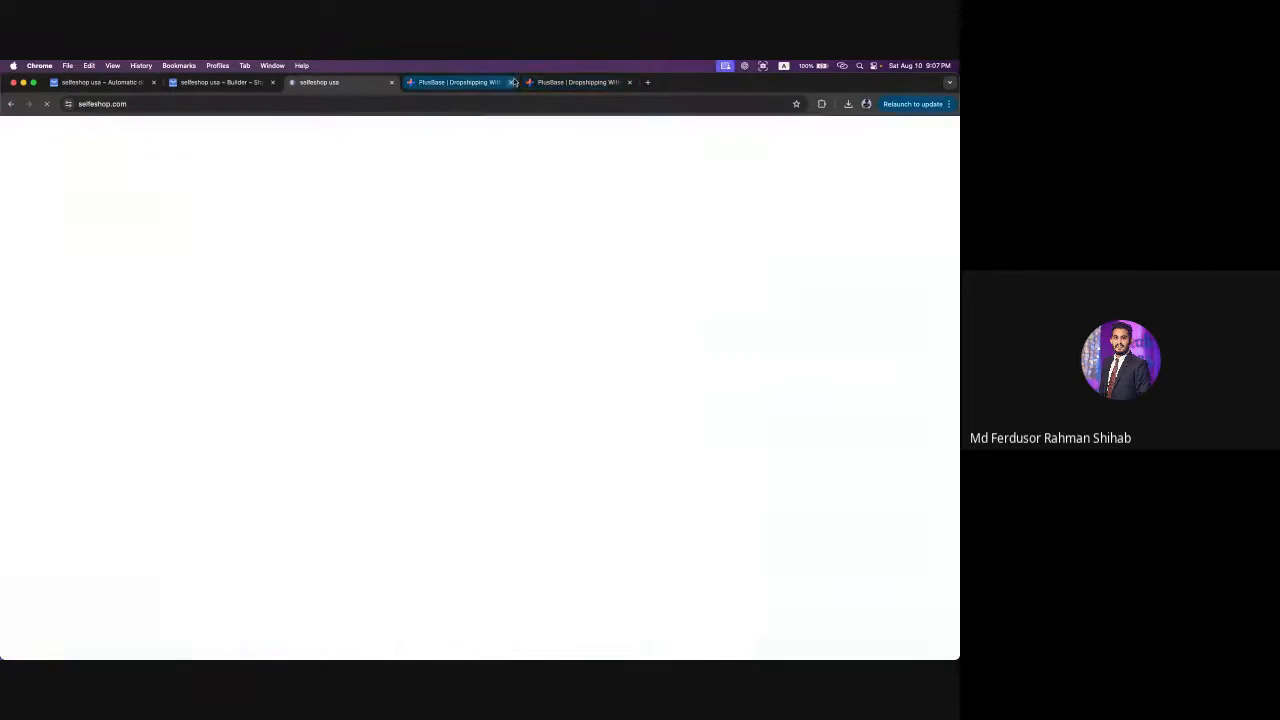
pyautogui.click(511, 83)
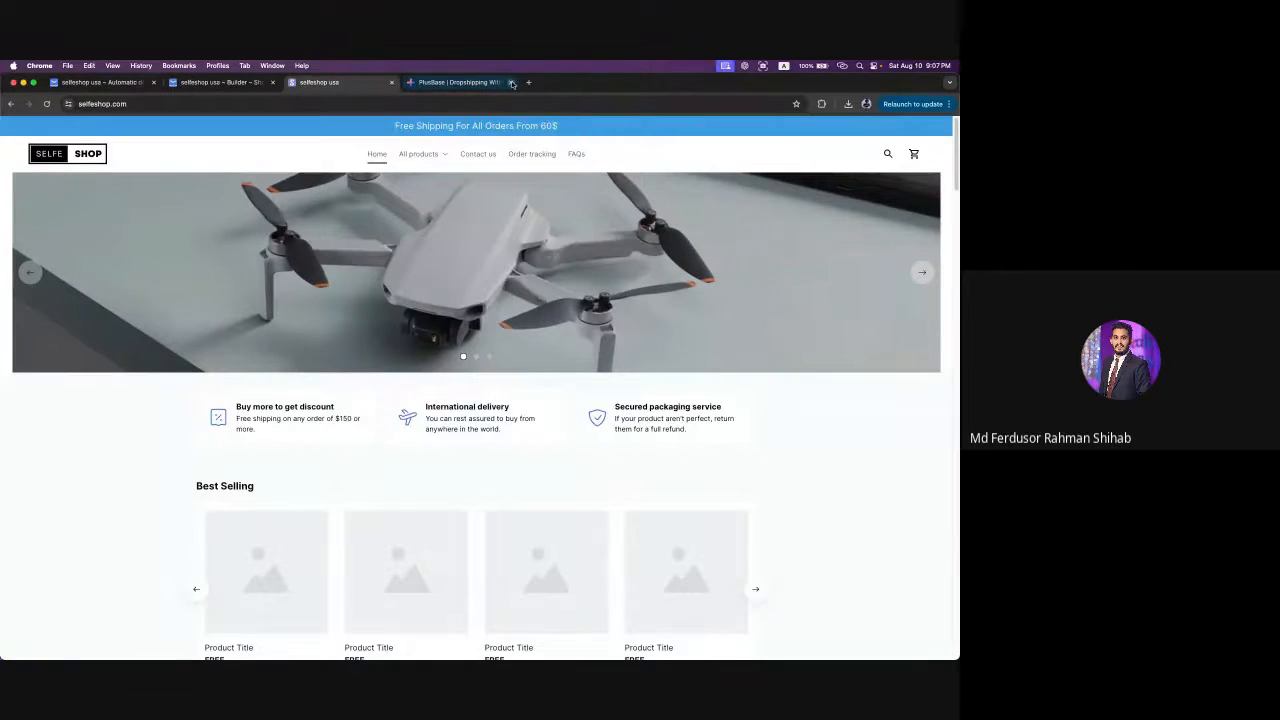
pyautogui.click(511, 83)
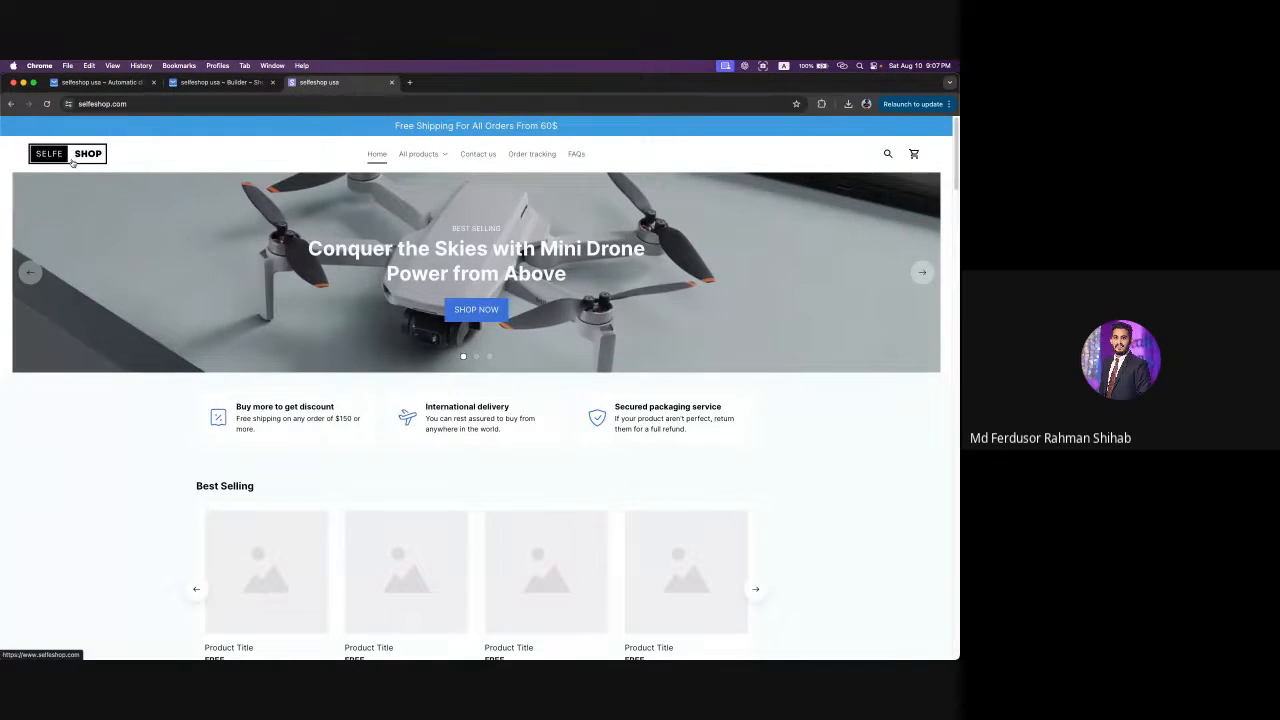
pyautogui.click(72, 162)
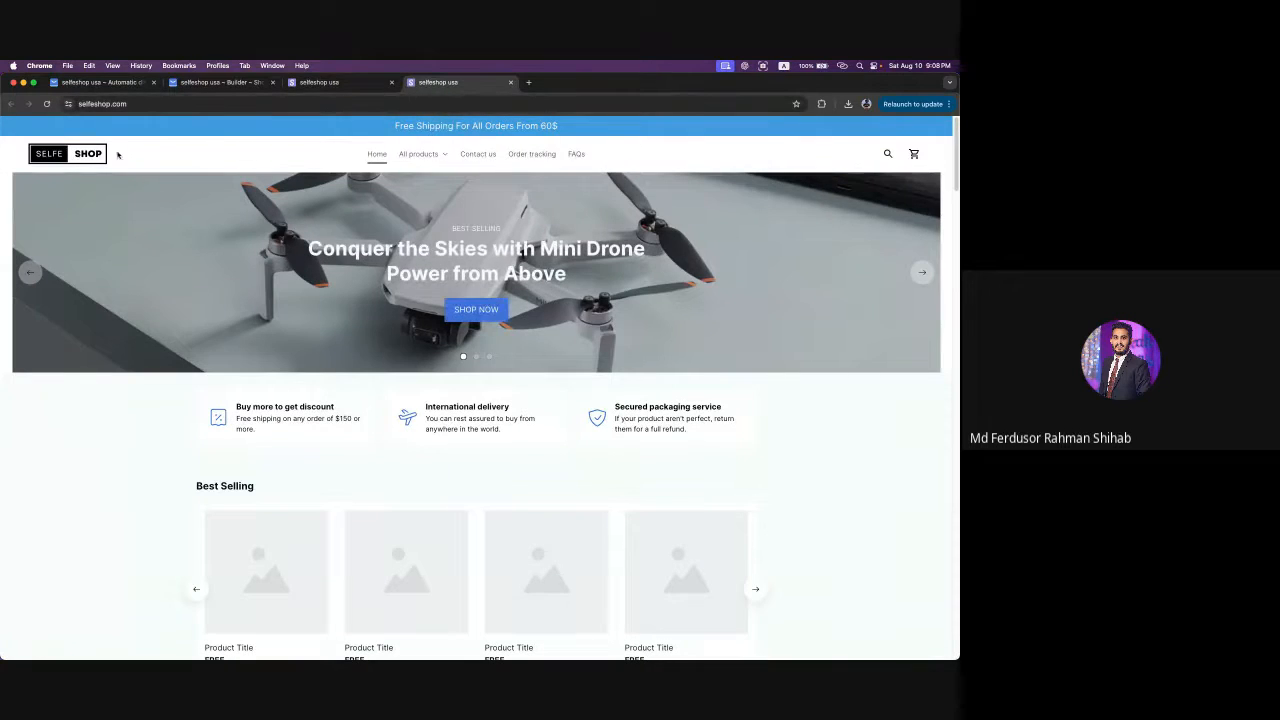
pyautogui.click(77, 157)
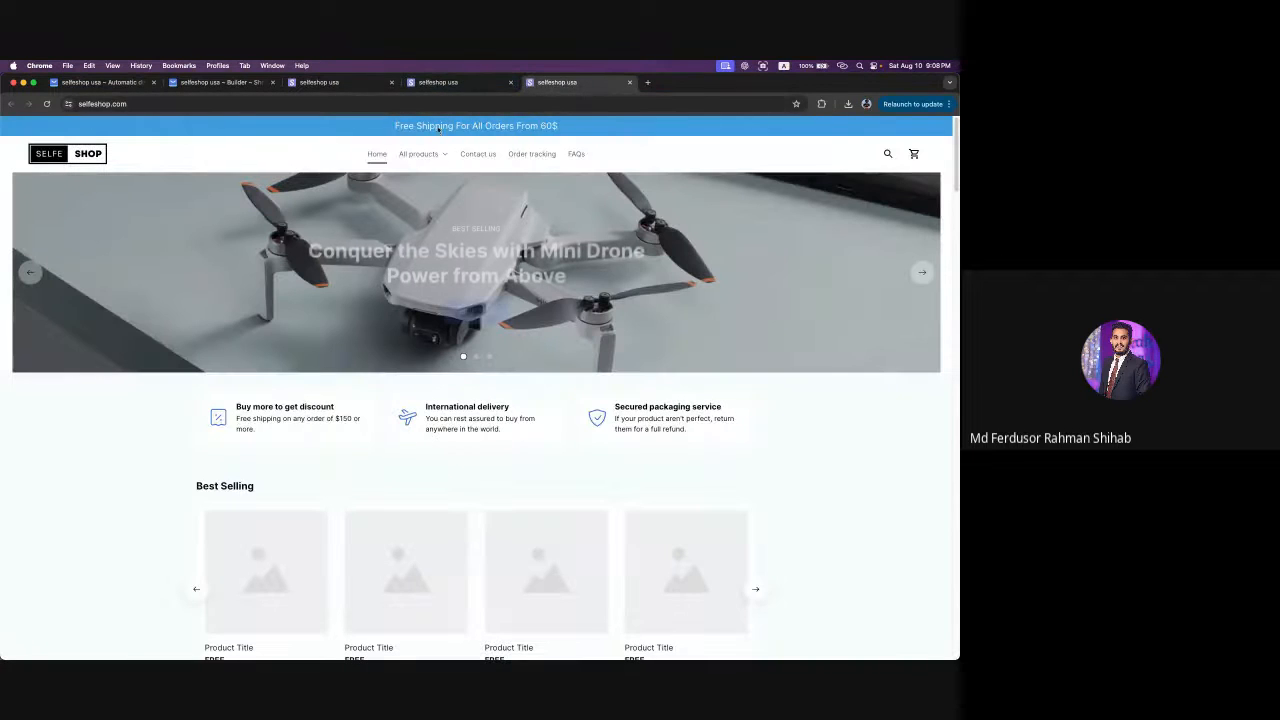
pyautogui.click(64, 157)
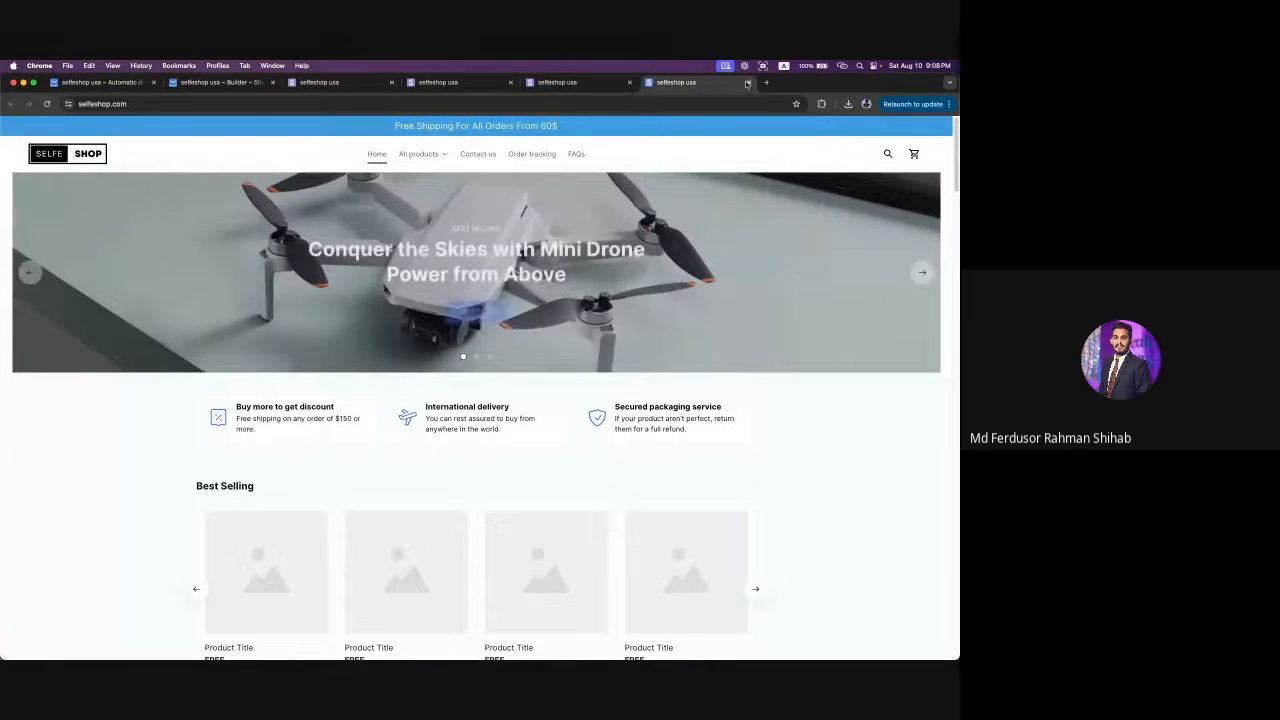
pyautogui.click(629, 82)
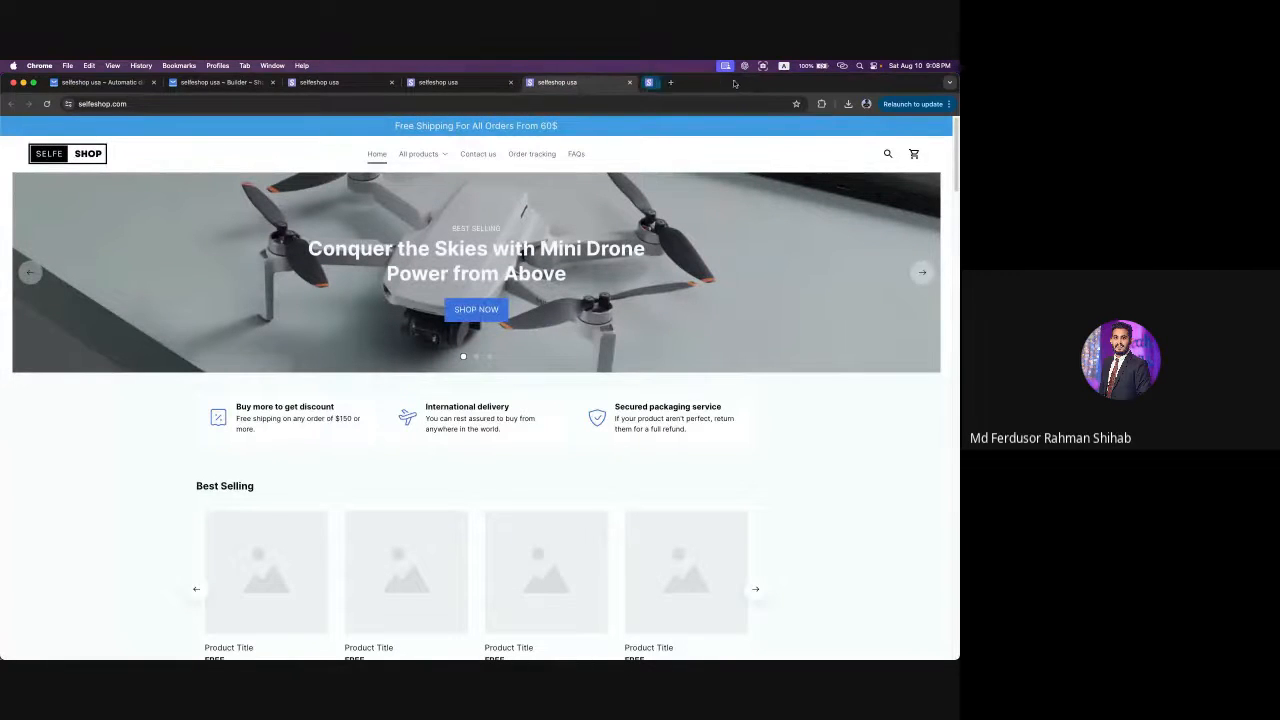
pyautogui.click(629, 82)
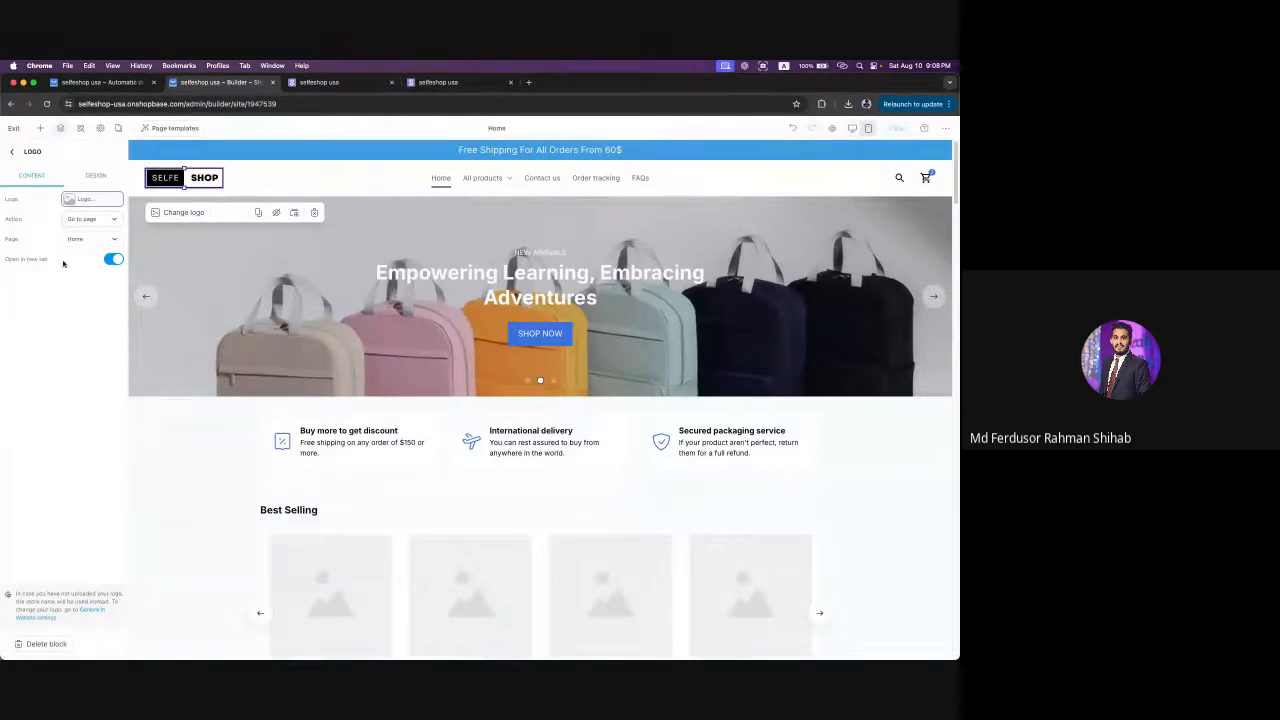
# - In the website builder, turn off Open in new tab for the logo, save the change and open the logo's design settings
pyautogui.click(114, 260)
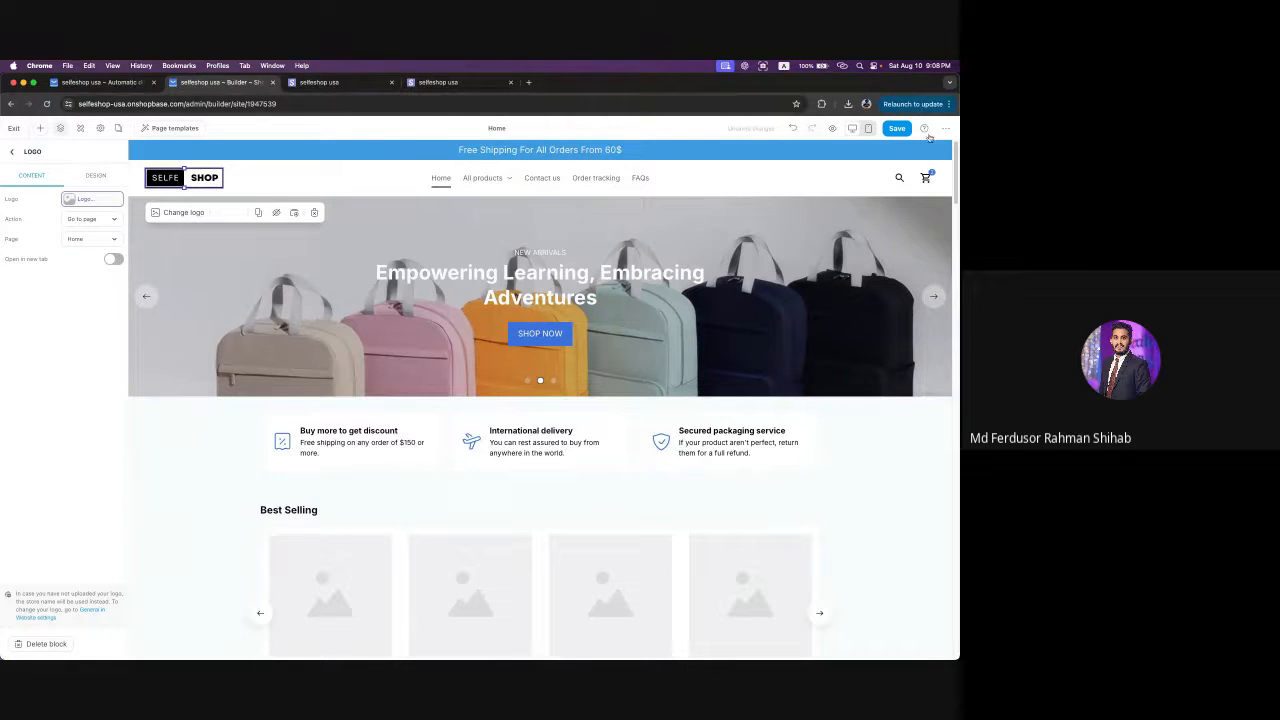
pyautogui.click(896, 130)
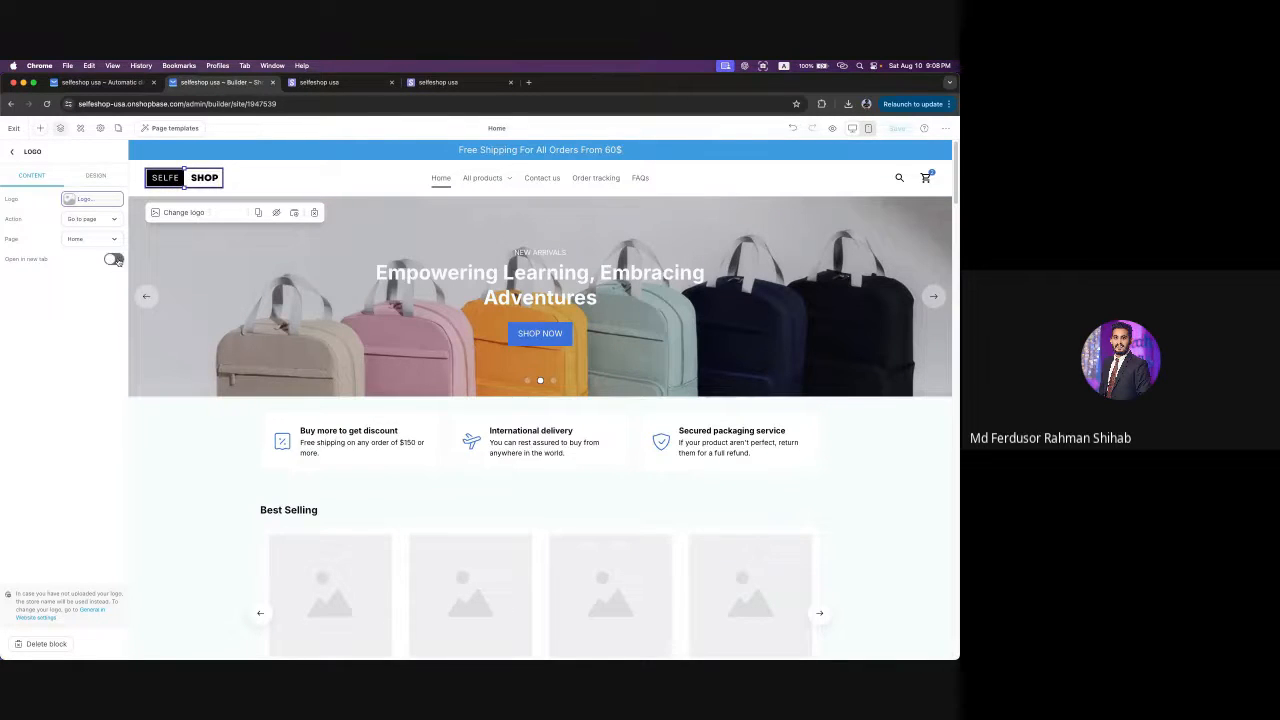
pyautogui.click(100, 180)
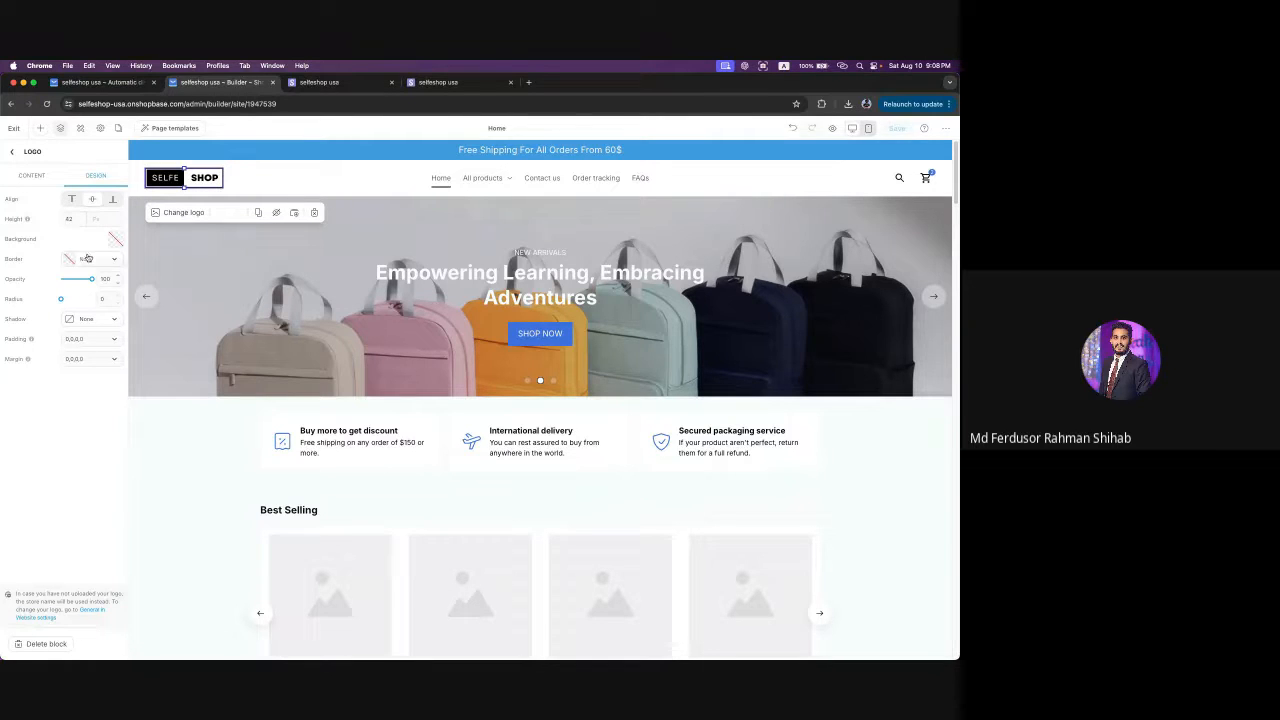
# - Try blue and light teal backgrounds on the header logo, reset its background to none and leave the logo settings
pyautogui.click(115, 241)
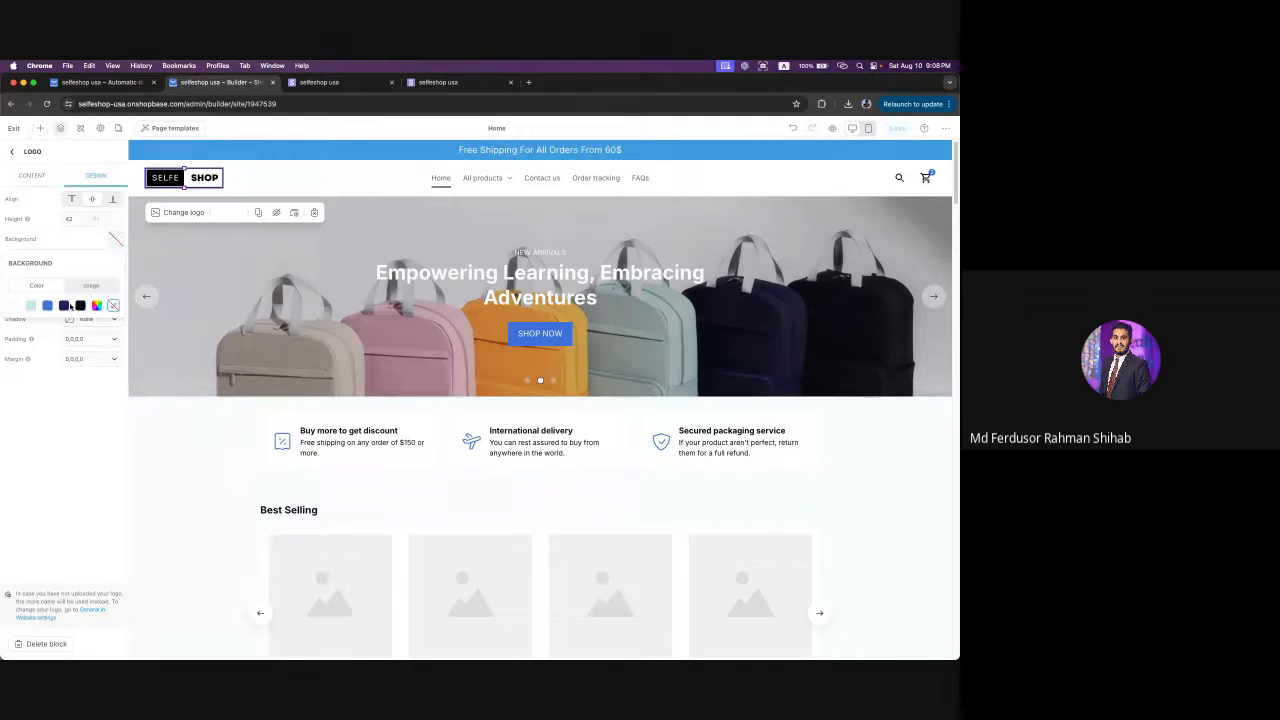
pyautogui.click(47, 306)
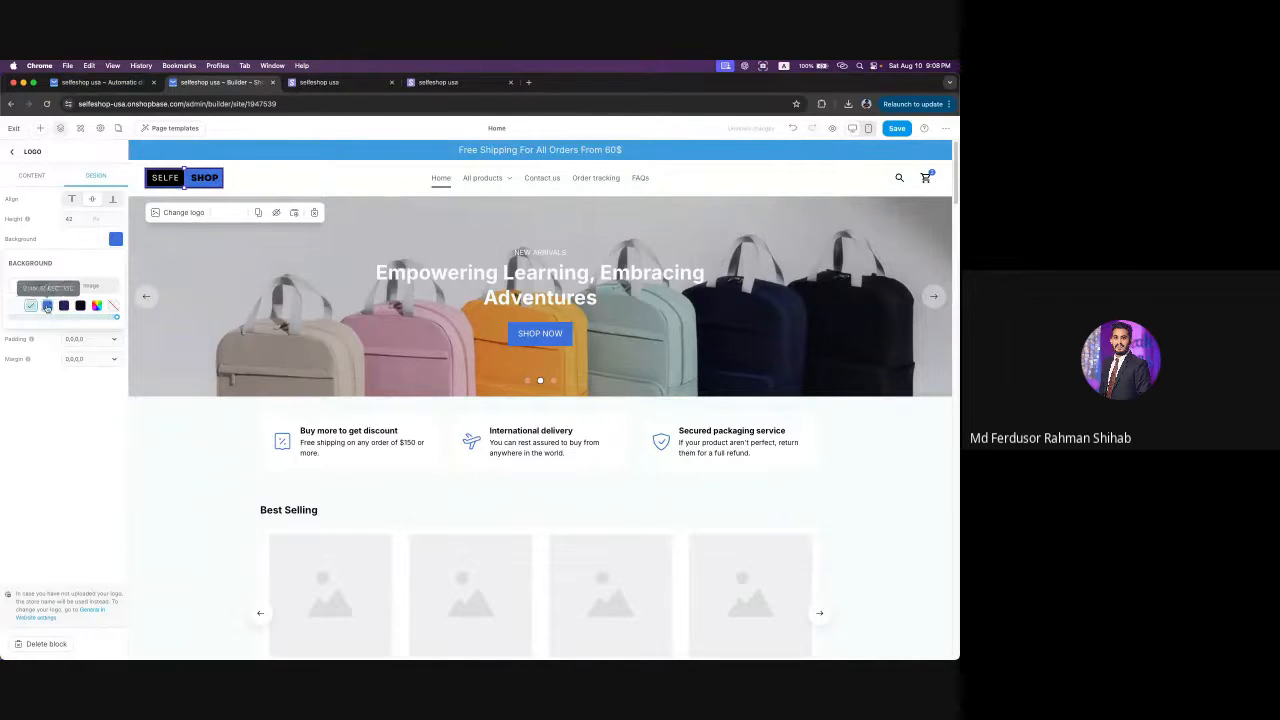
pyautogui.click(111, 306)
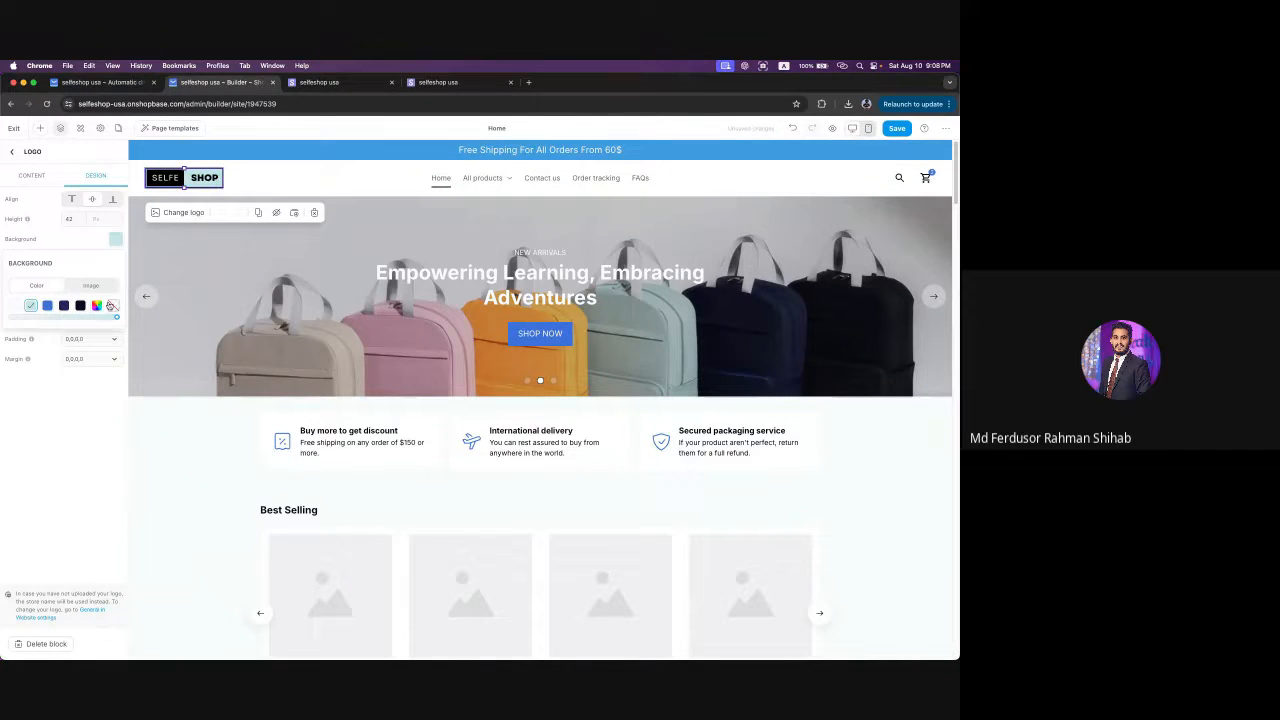
pyautogui.click(38, 491)
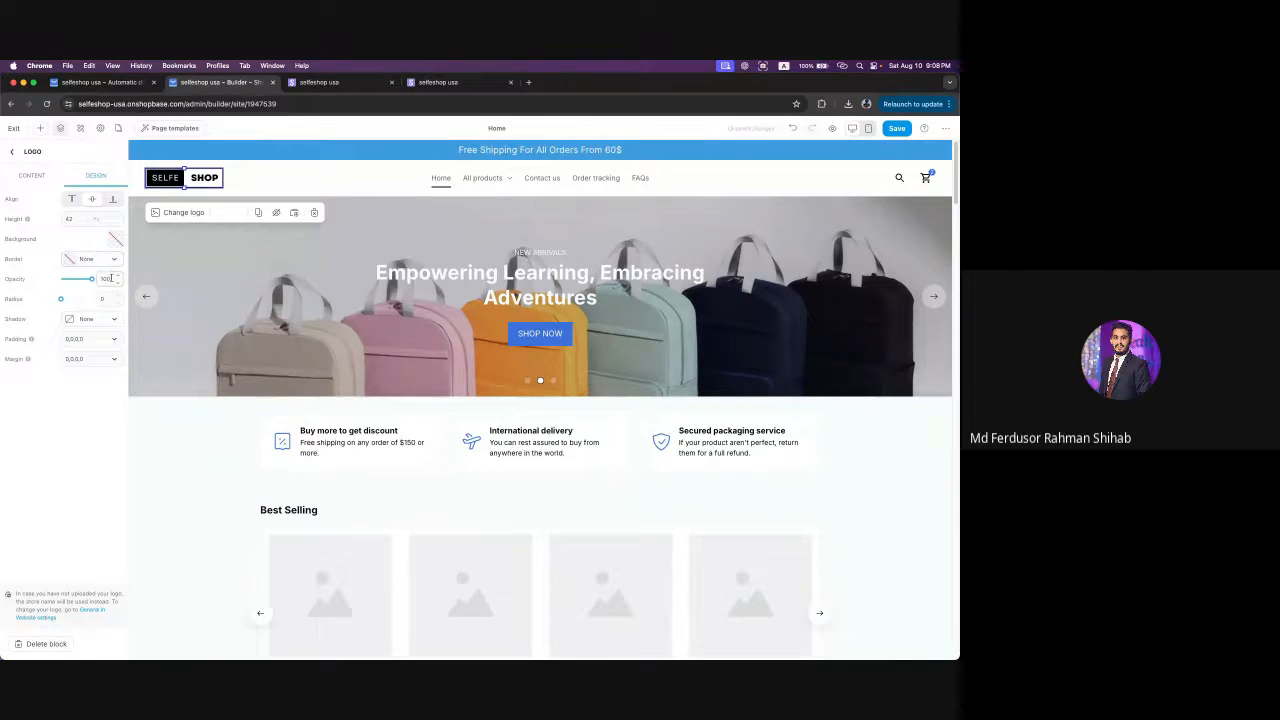
pyautogui.moveTo(91, 279)
pyautogui.mouseDown()
pyautogui.moveTo(55, 284)
pyautogui.moveTo(93, 279)
pyautogui.mouseUp()
pyautogui.click(76, 283)
pyautogui.click(12, 151)
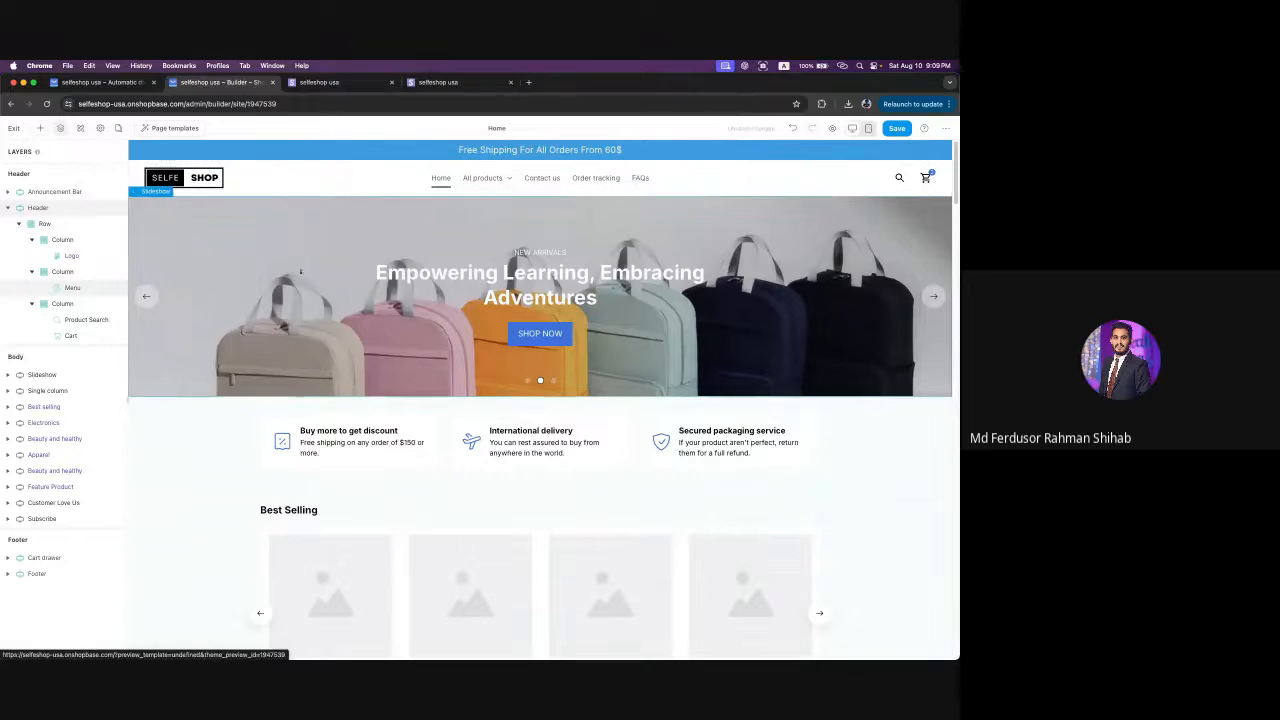
# - Examine the items in the header's Menu block and return to the page layers
pyautogui.click(74, 288)
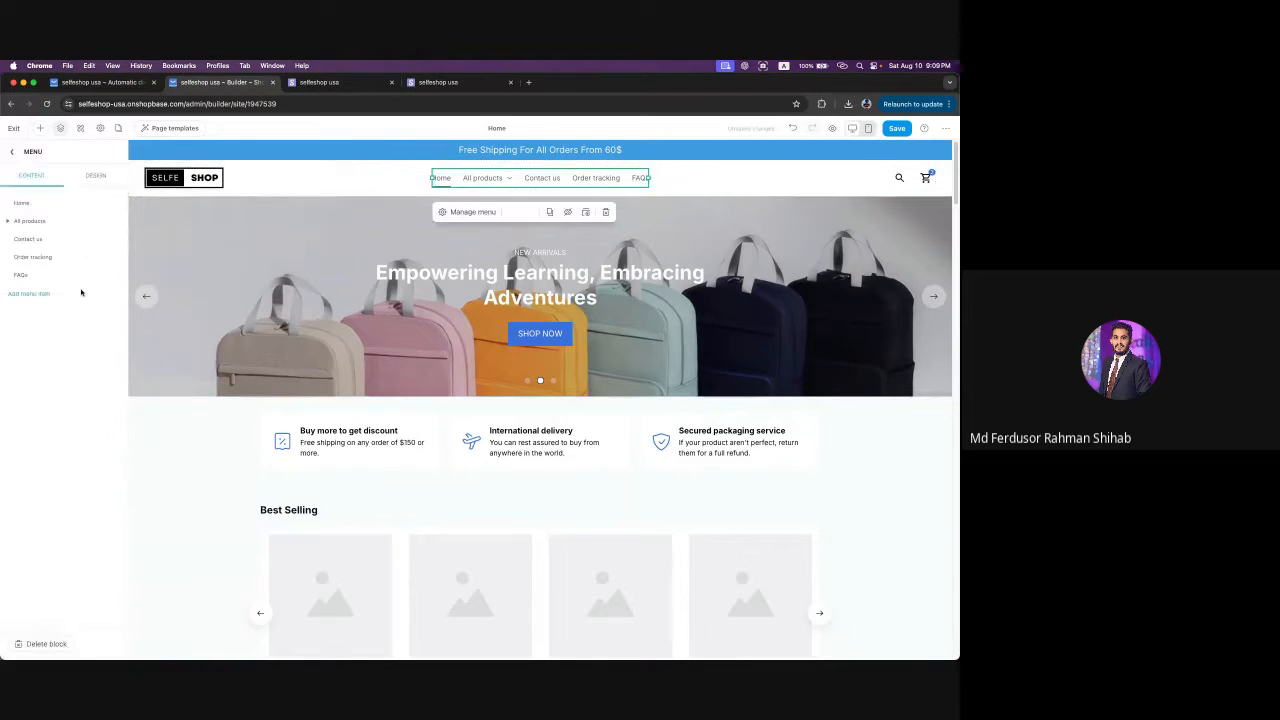
pyautogui.click(12, 151)
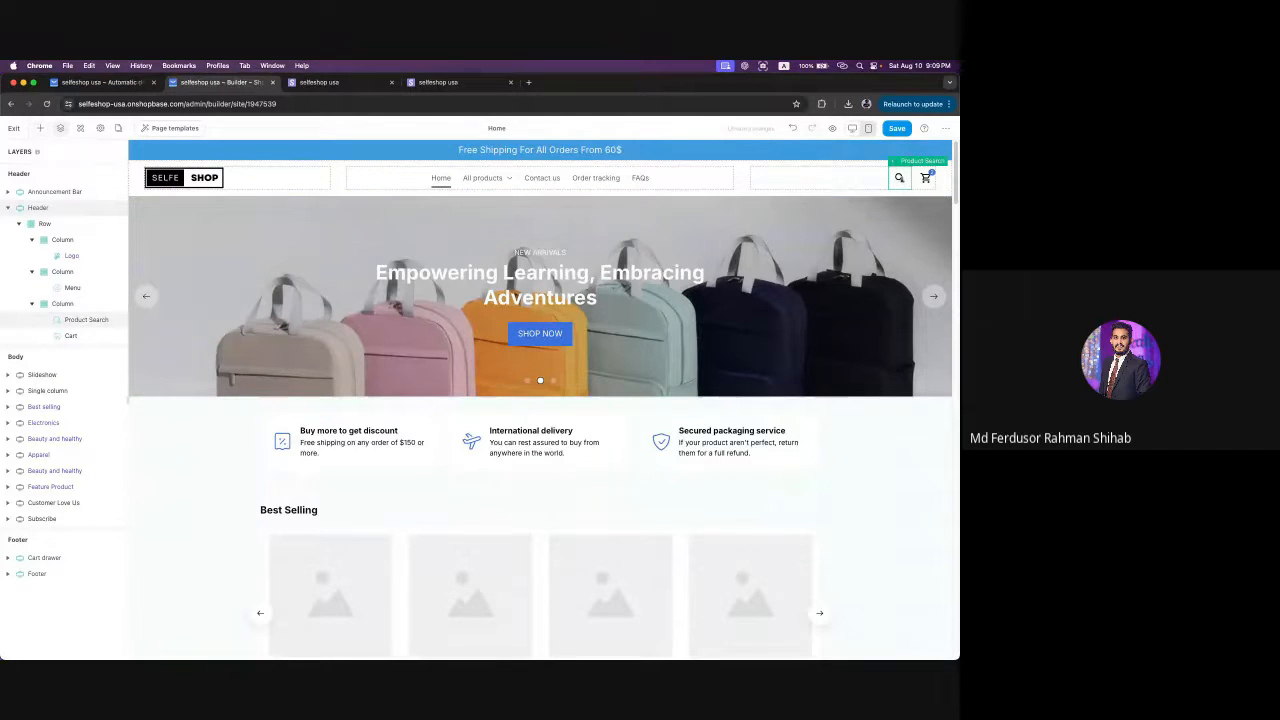
# - Open the header's Product Search block settings and turn on Show suggestion
pyautogui.click(67, 323)
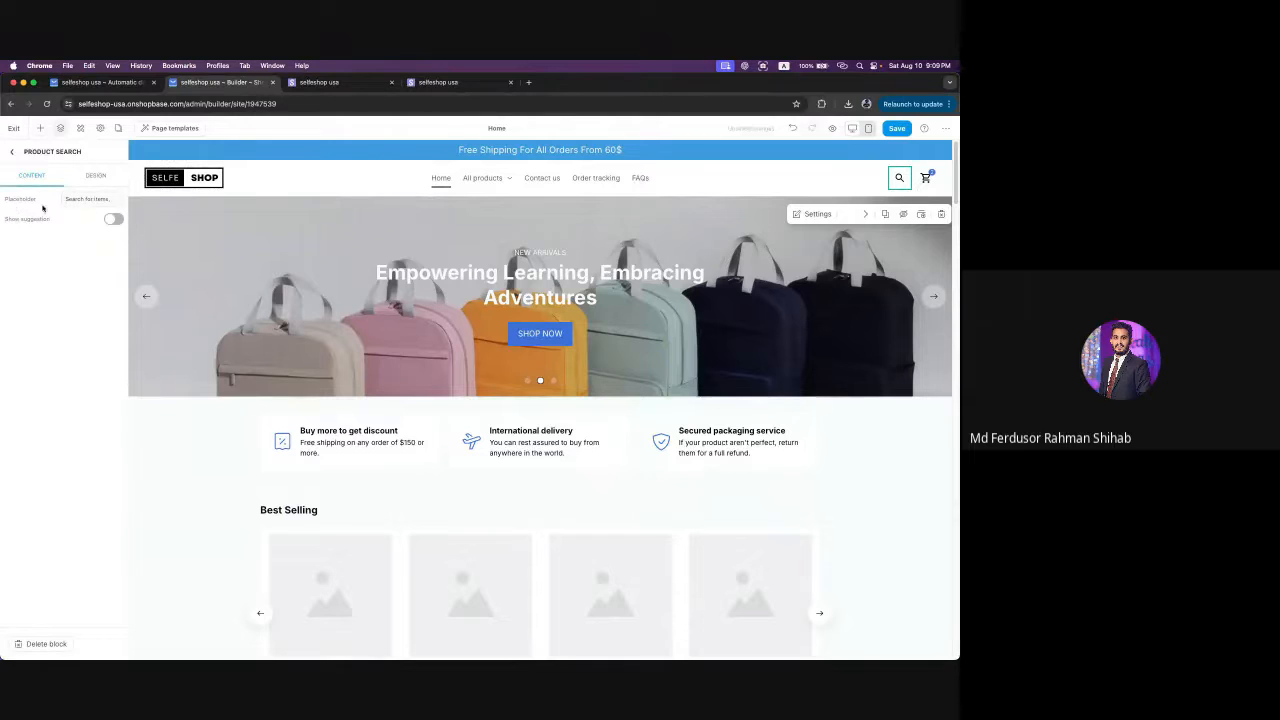
pyautogui.click(116, 201)
pyautogui.click(37, 317)
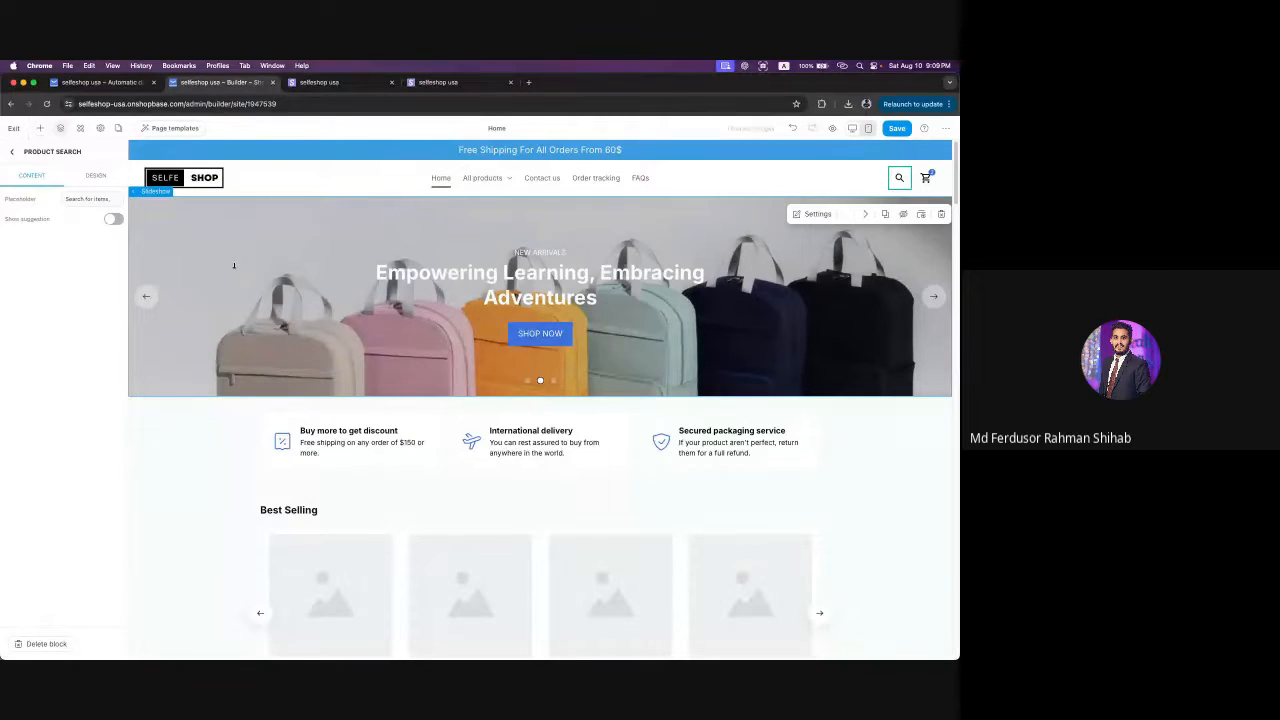
pyautogui.click(112, 218)
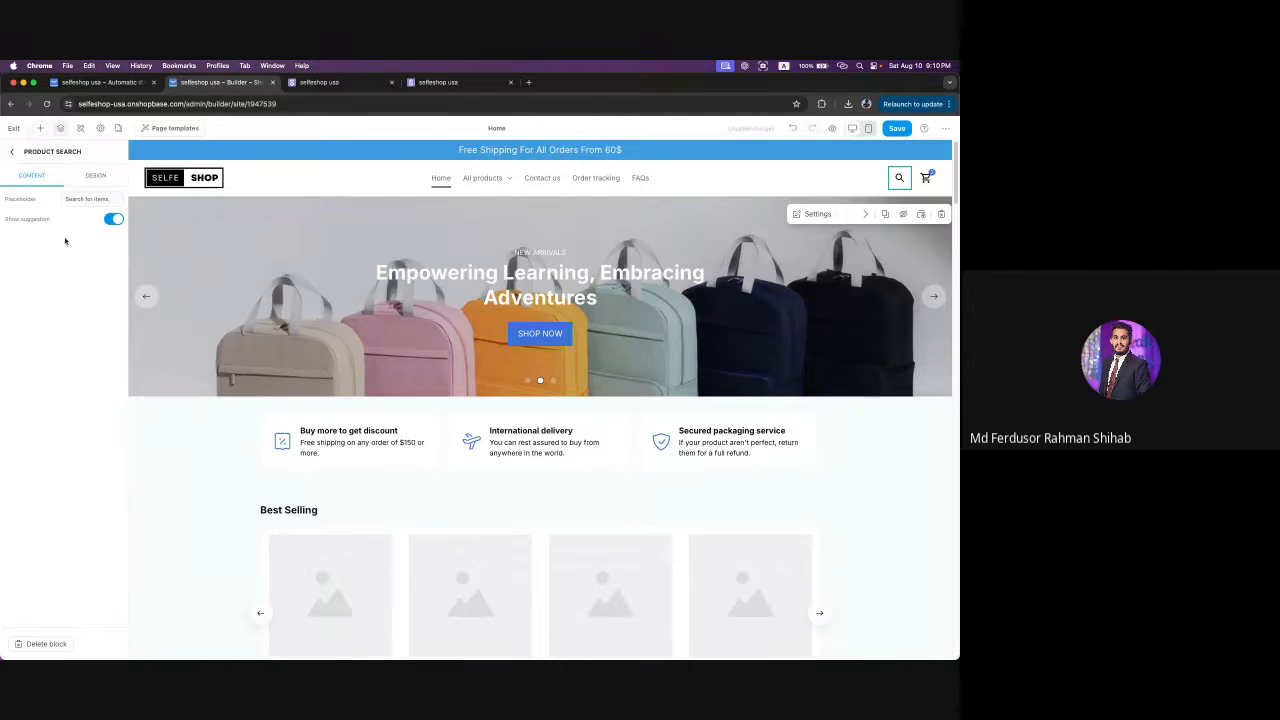
# - Try the Search bar type for the Product Search block and switch it back to Icon only
pyautogui.click(95, 176)
pyautogui.click(112, 200)
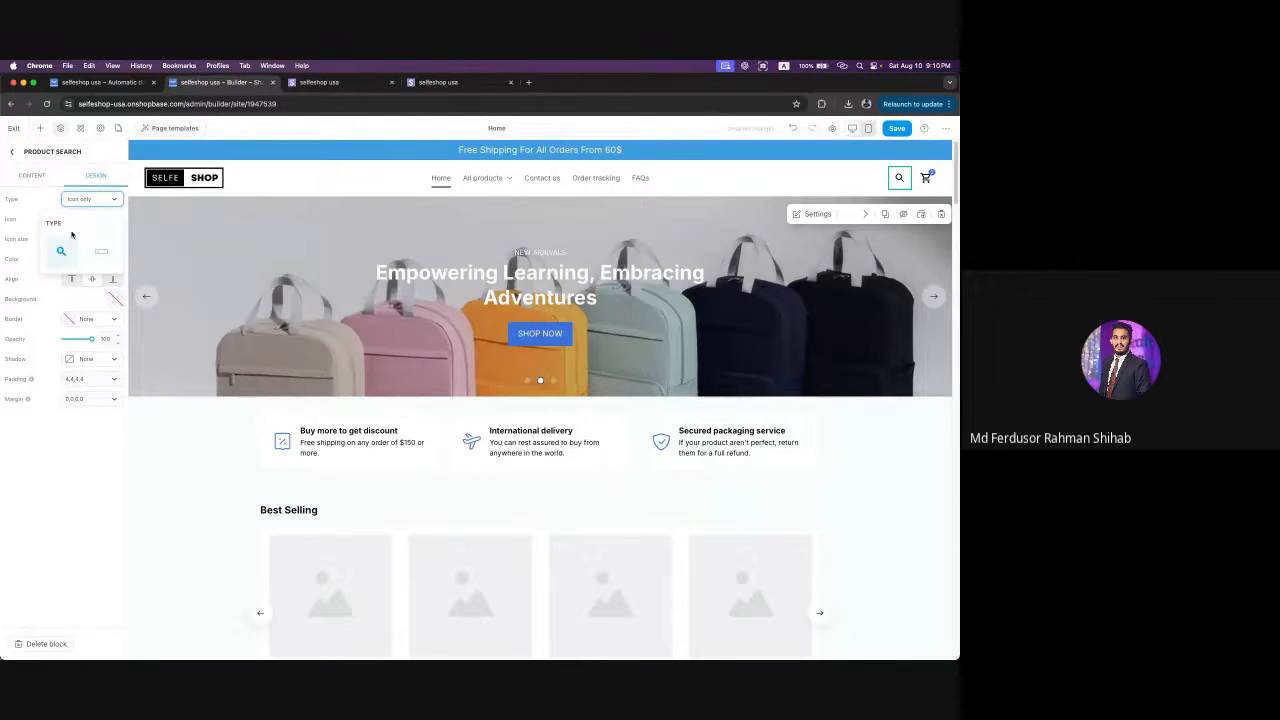
pyautogui.click(104, 252)
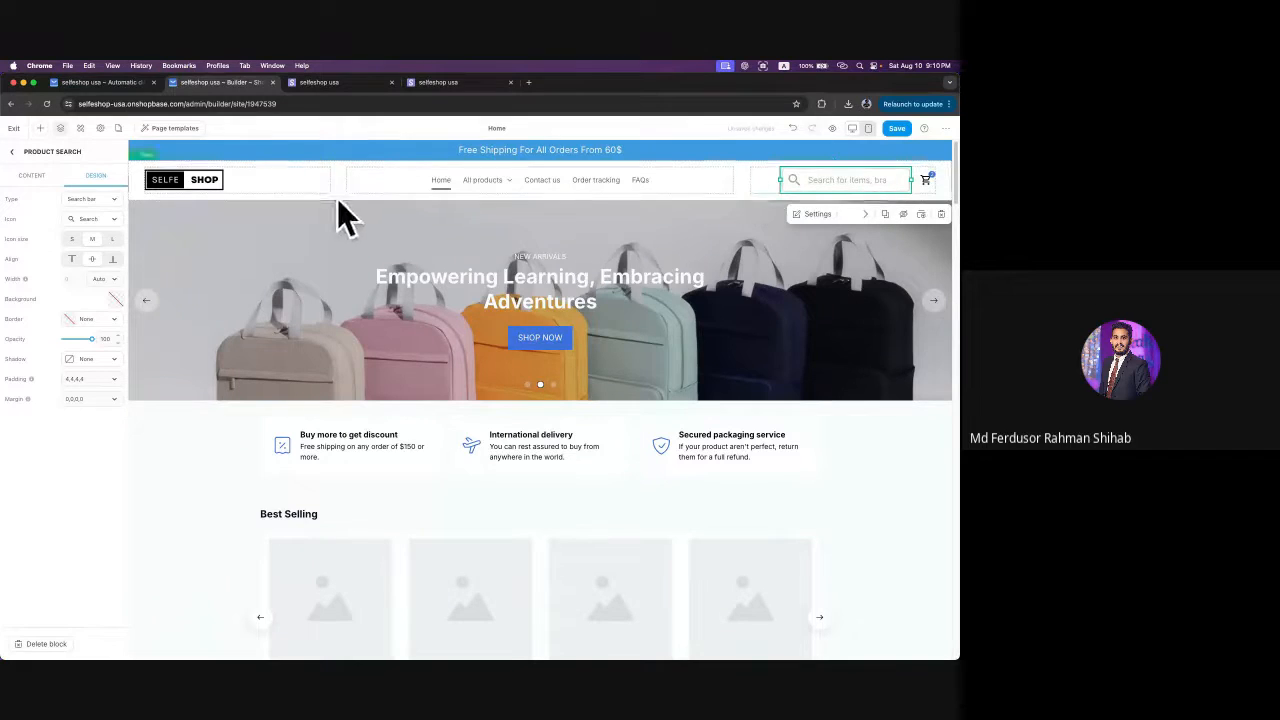
pyautogui.click(89, 200)
pyautogui.click(60, 251)
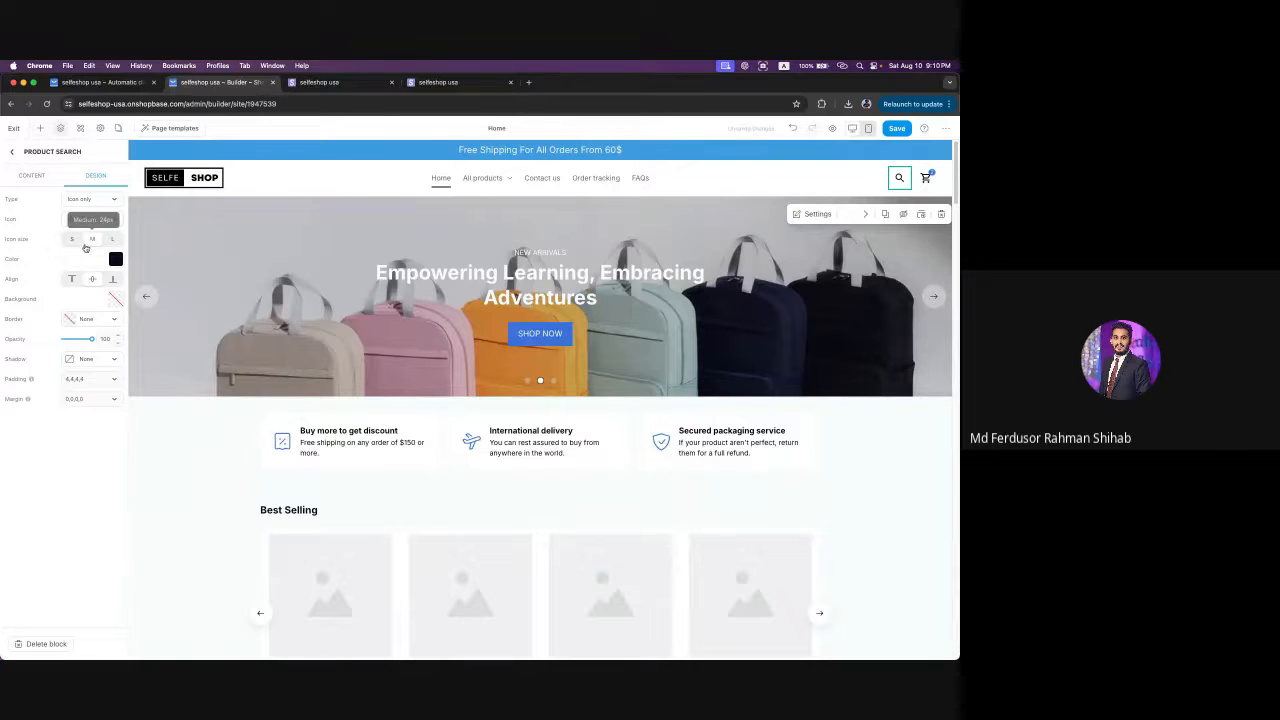
# - Try the large and small sizes for the search icon and restore the medium size
pyautogui.click(112, 244)
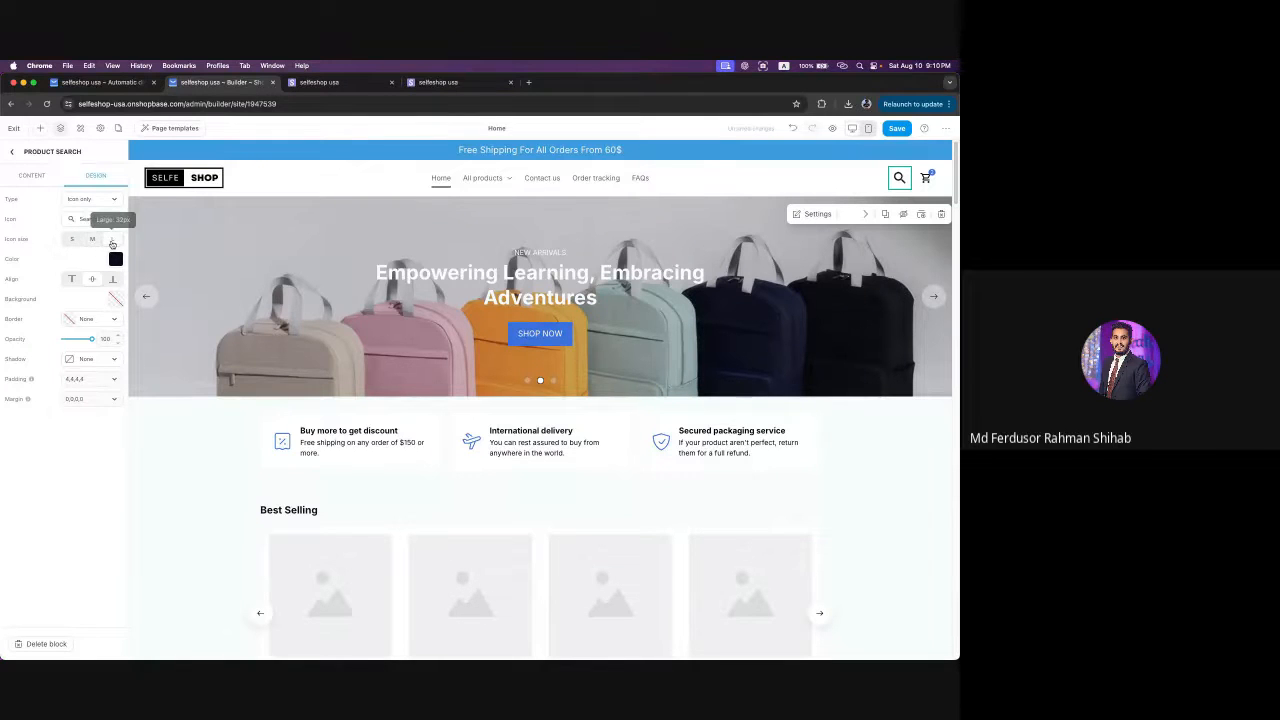
pyautogui.click(75, 243)
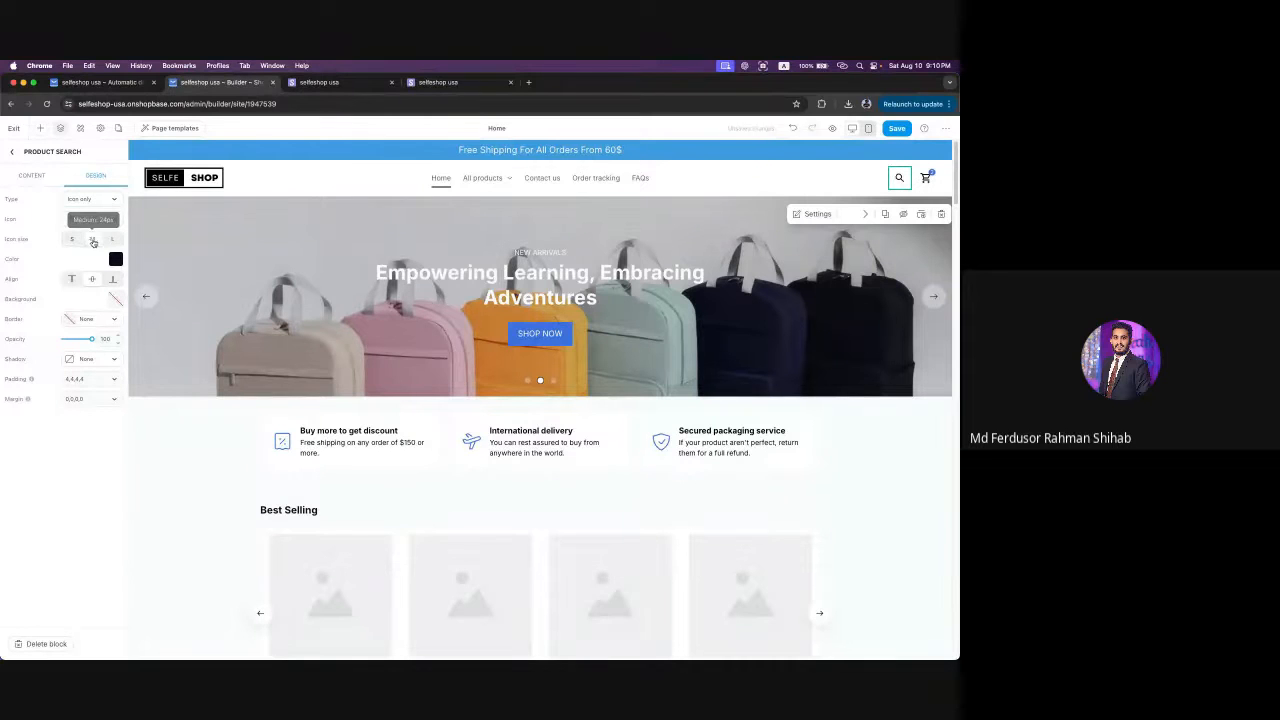
pyautogui.click(91, 242)
# - Try light teal and blue as the search icon's color, and finally clear the color to none
pyautogui.click(116, 259)
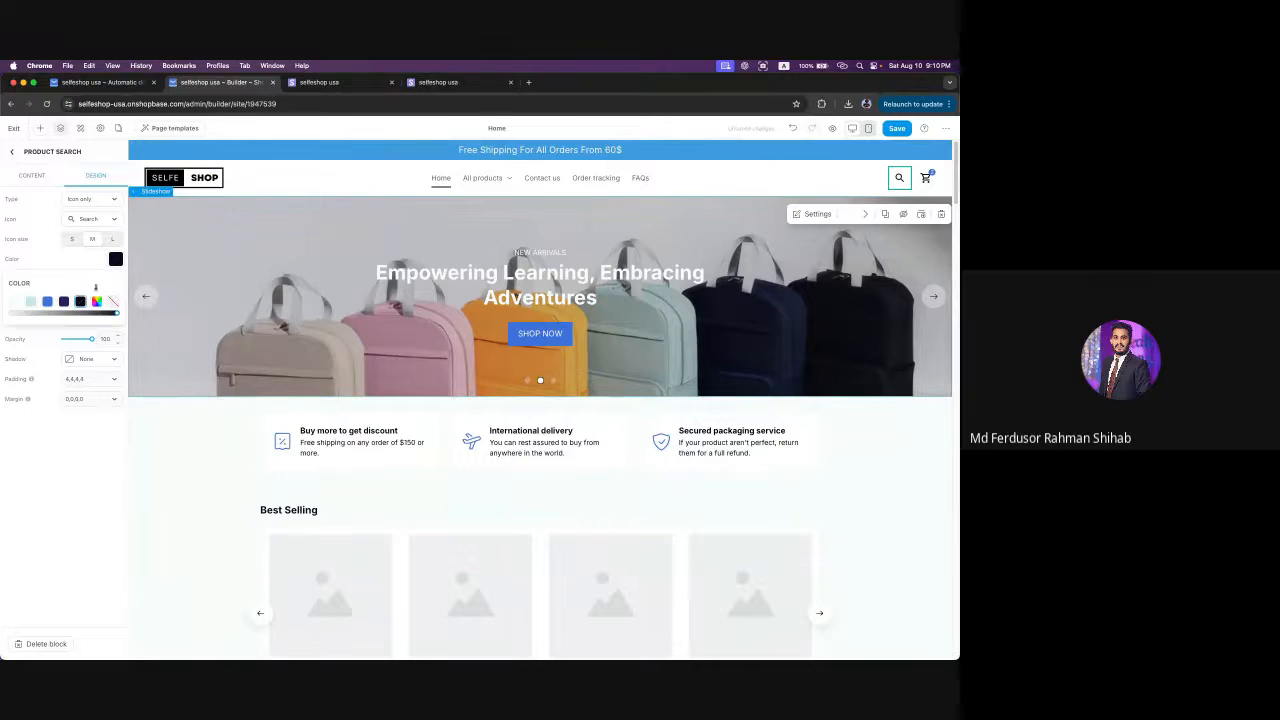
pyautogui.click(31, 301)
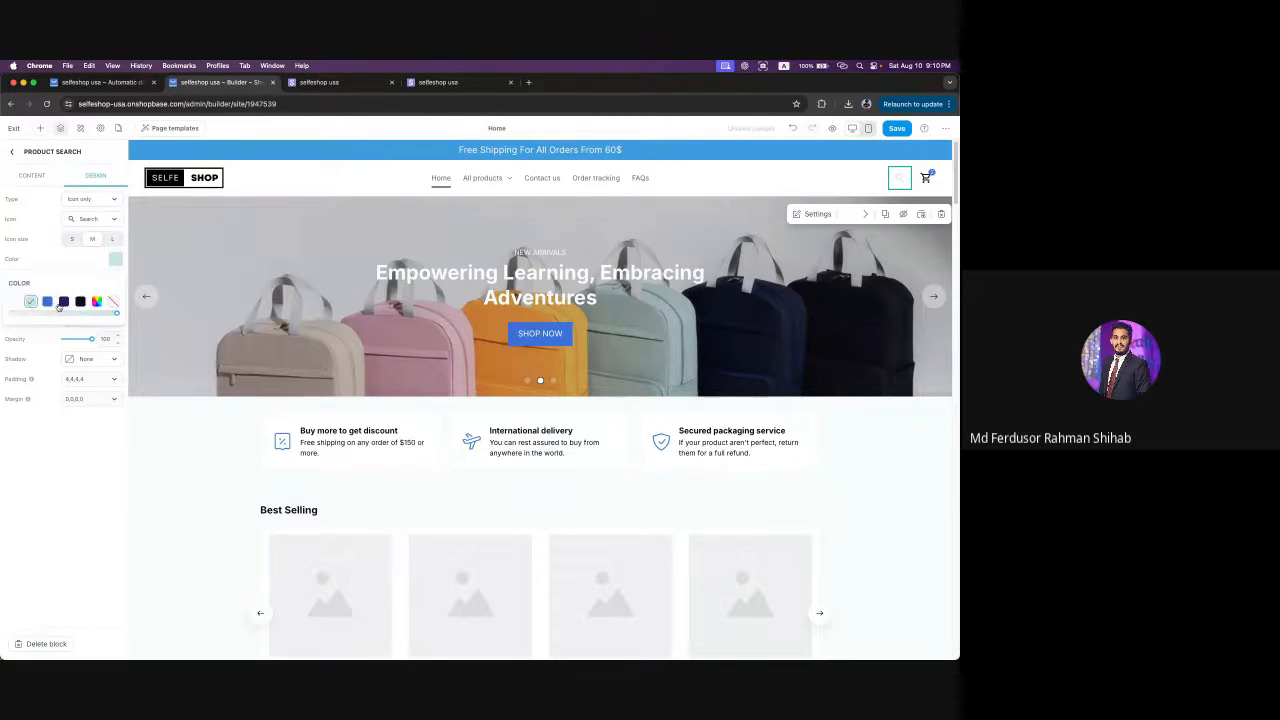
pyautogui.click(47, 301)
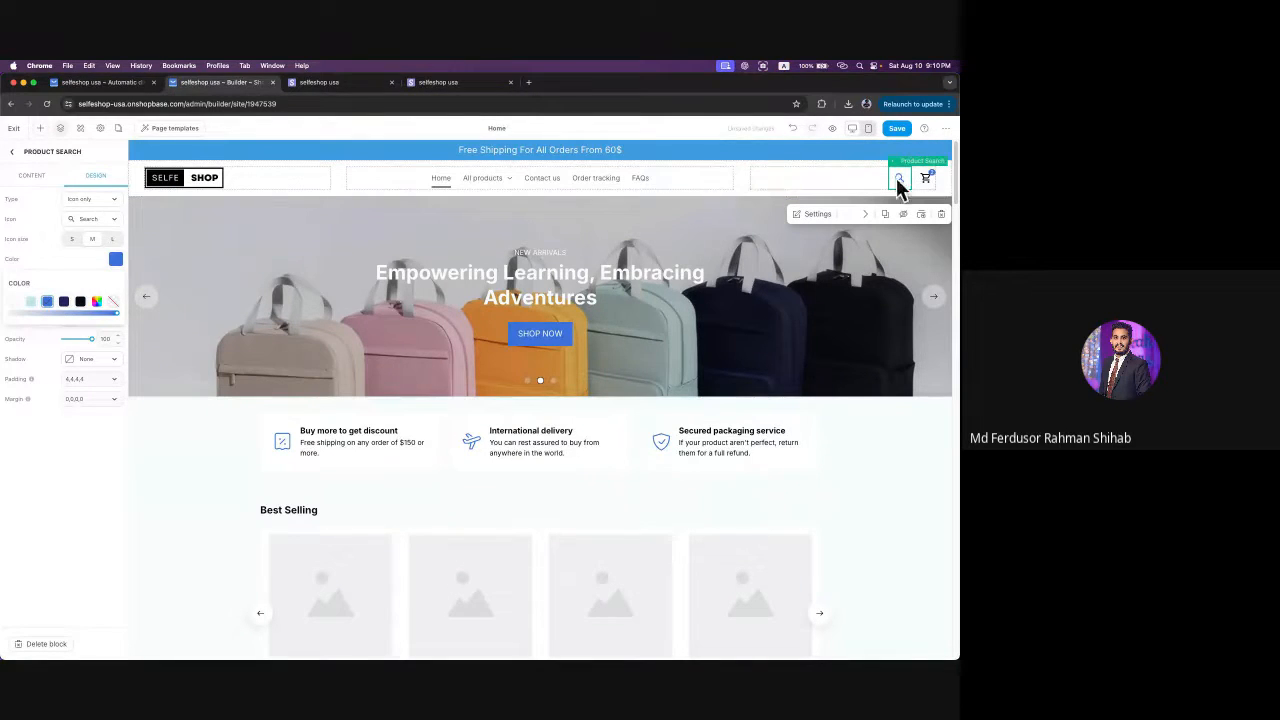
pyautogui.click(113, 301)
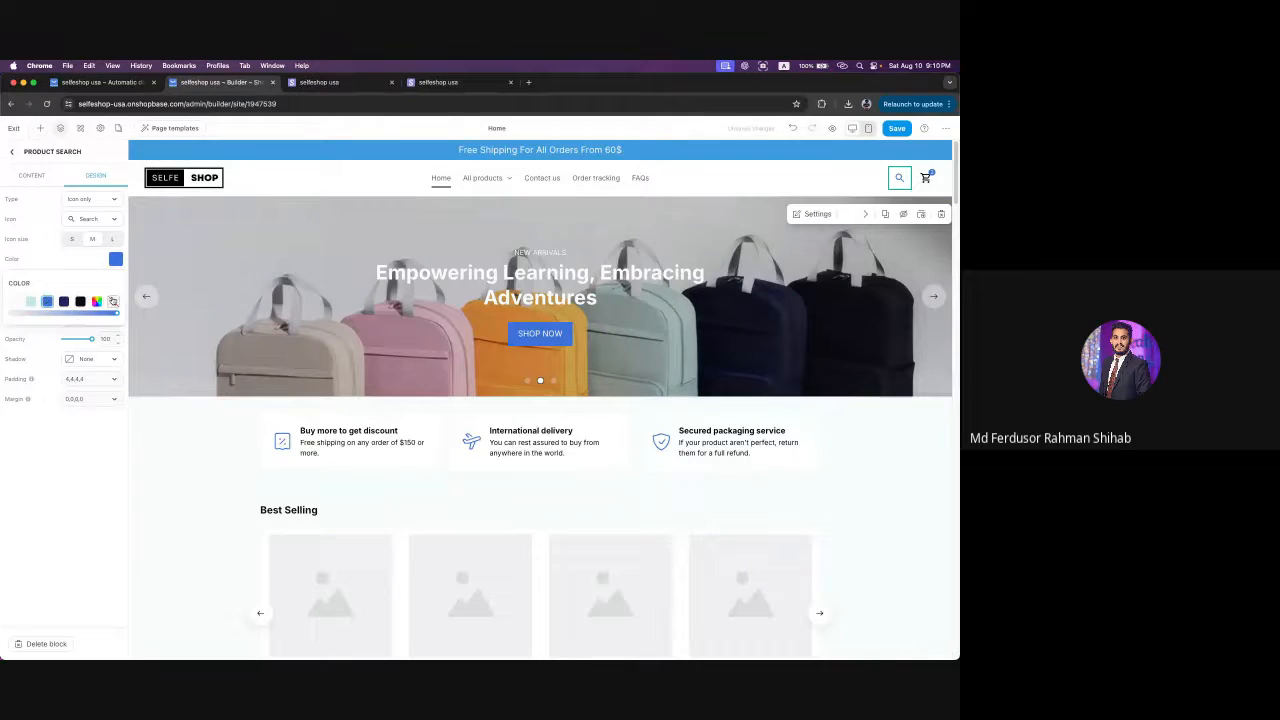
pyautogui.click(7, 499)
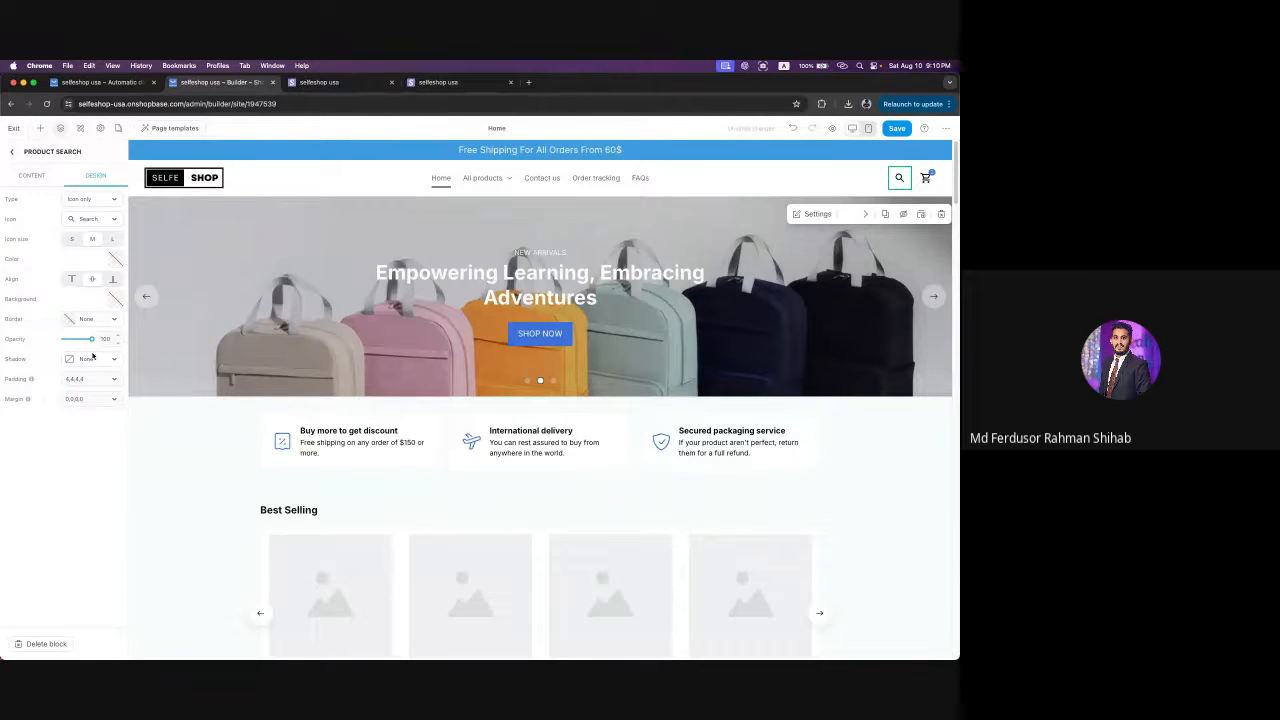
# - Try a dark navy background behind the search icon and reset the background to none
pyautogui.click(114, 300)
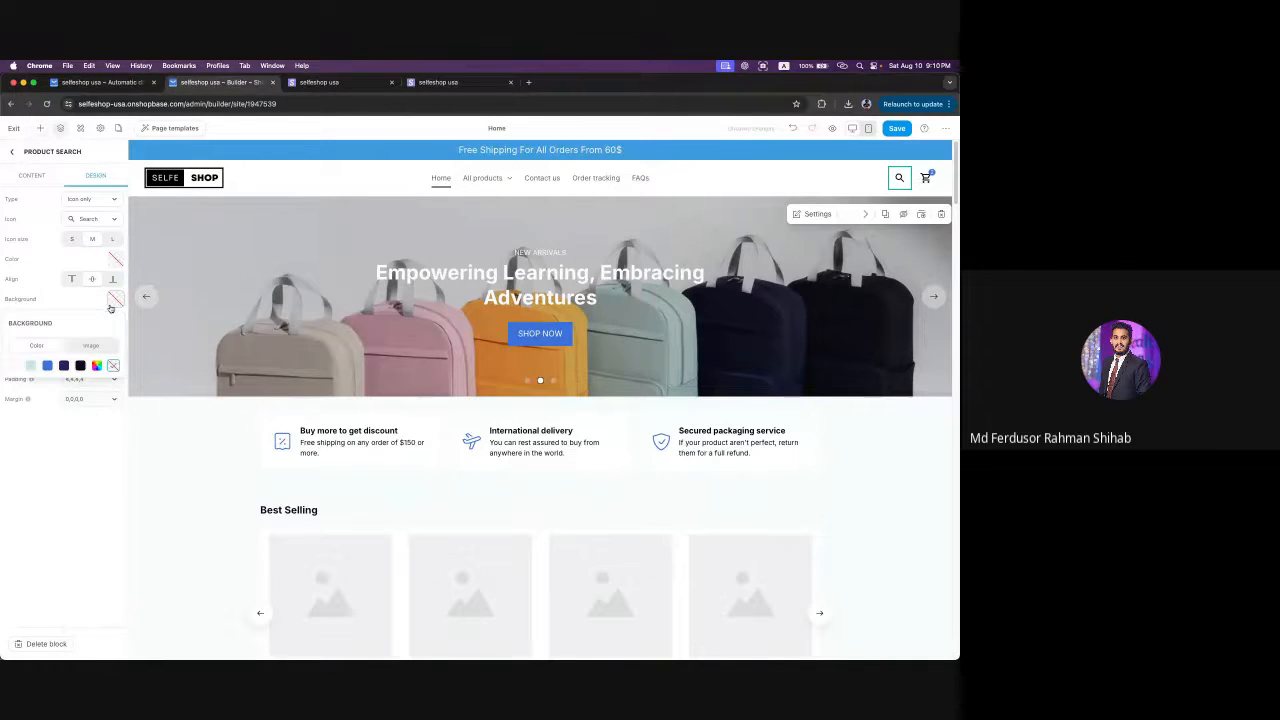
pyautogui.click(64, 365)
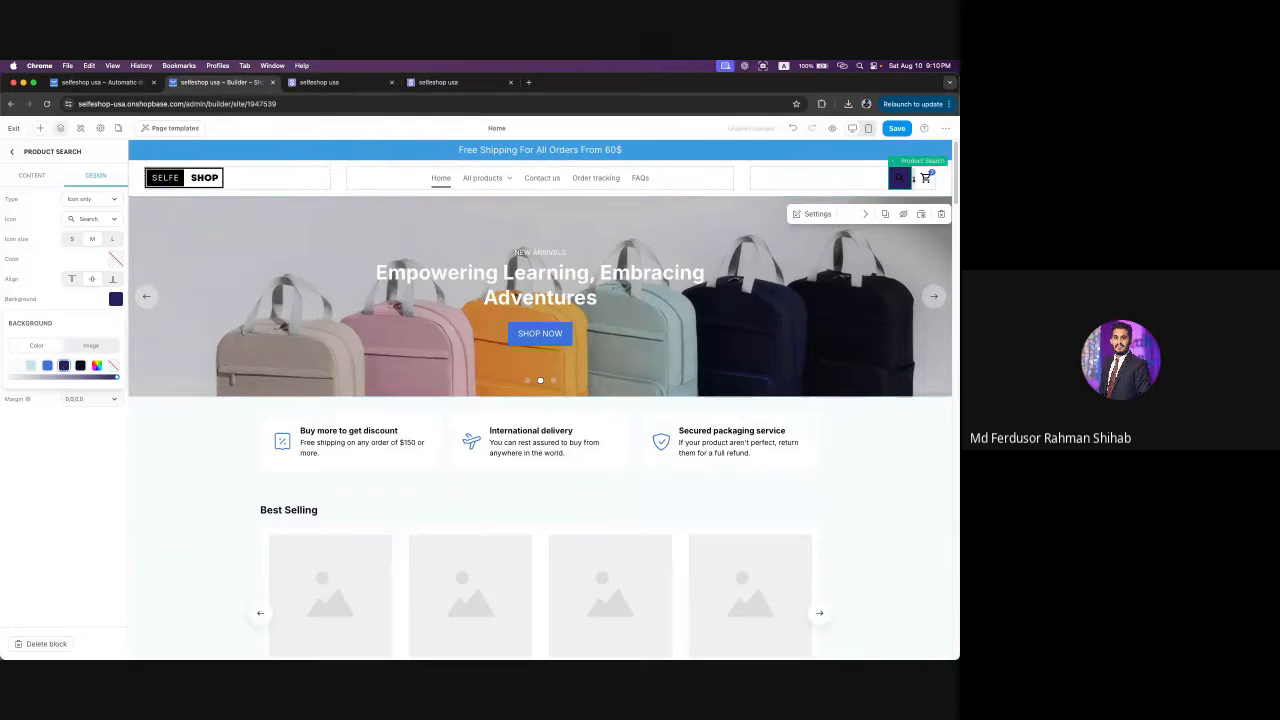
pyautogui.click(114, 301)
pyautogui.click(117, 302)
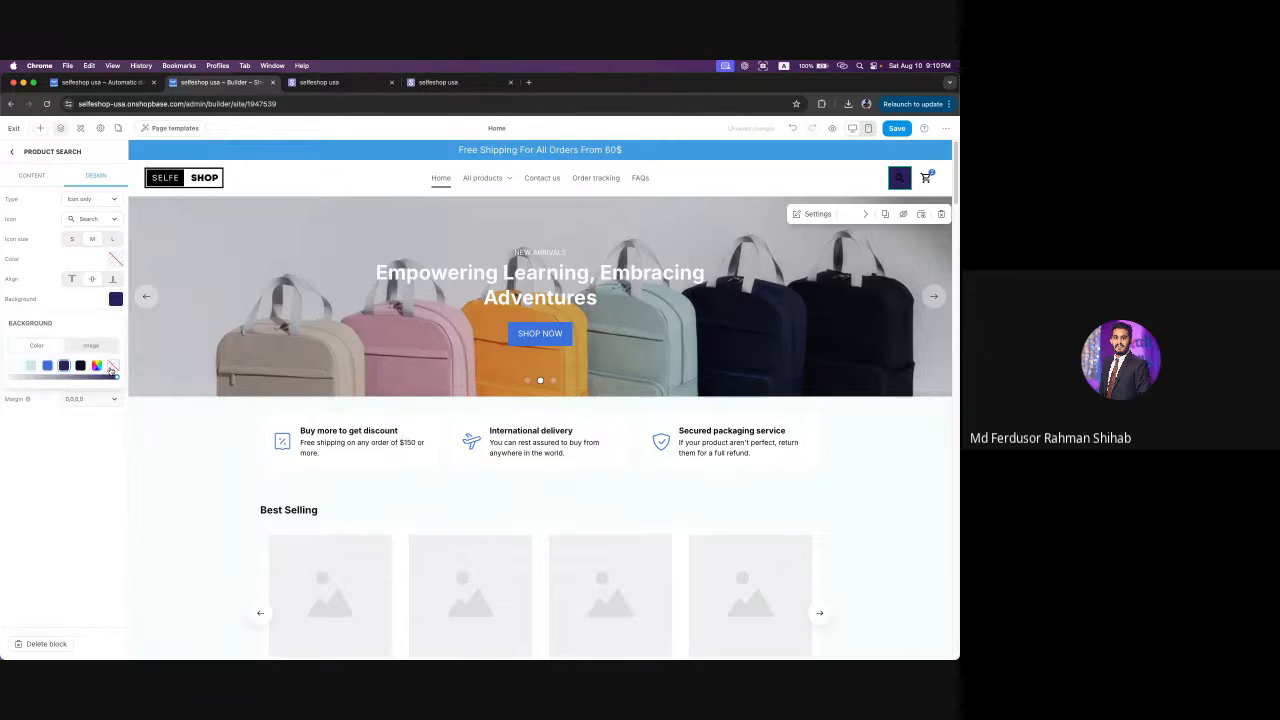
pyautogui.click(110, 367)
pyautogui.click(78, 484)
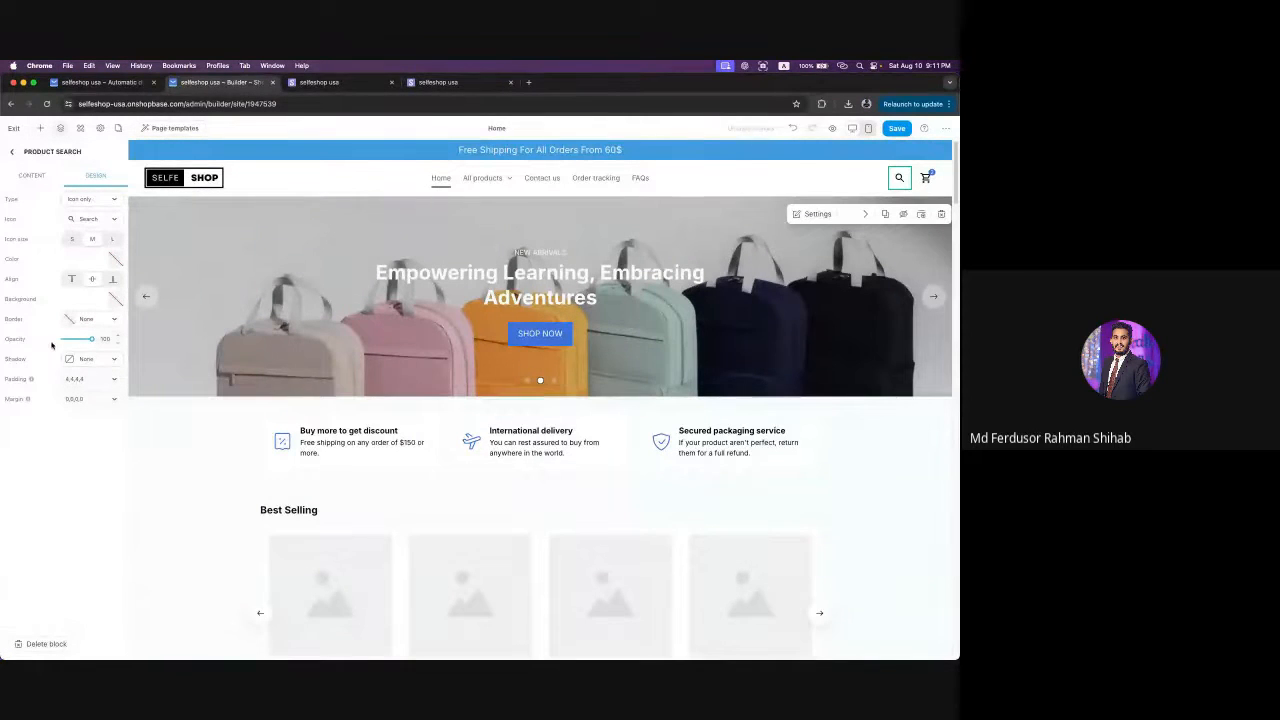
pyautogui.click(107, 362)
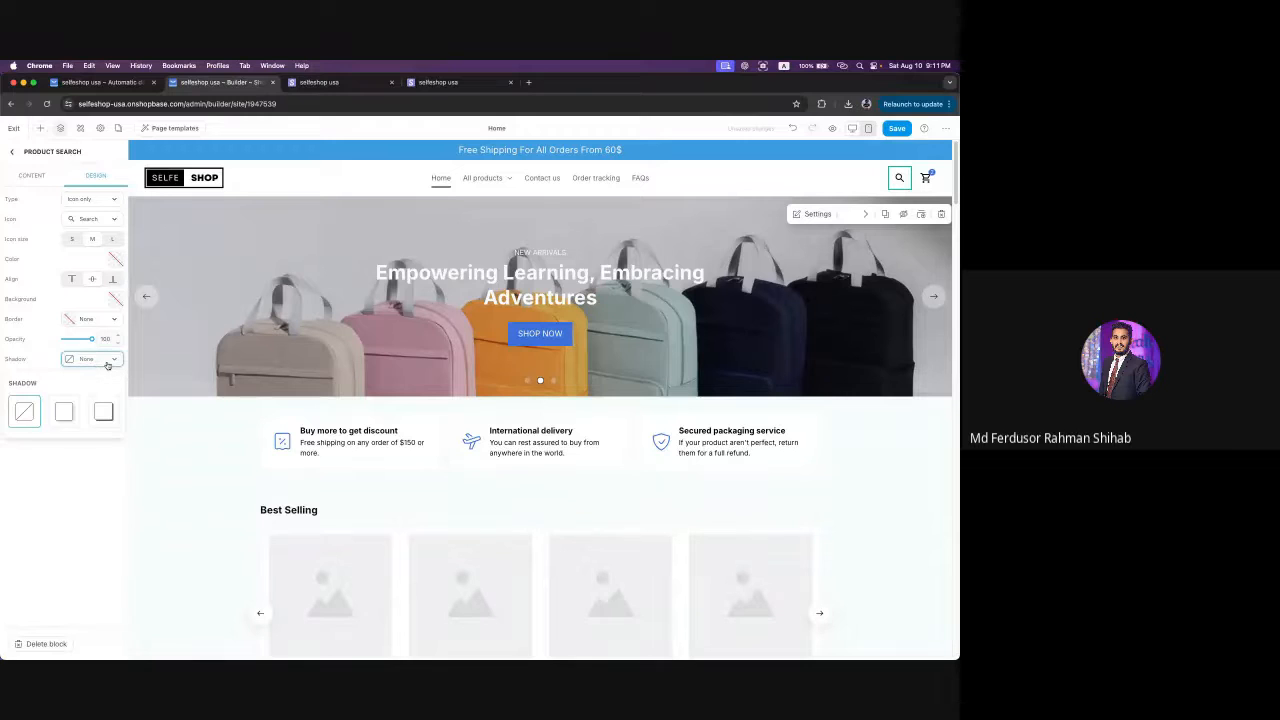
pyautogui.click(67, 473)
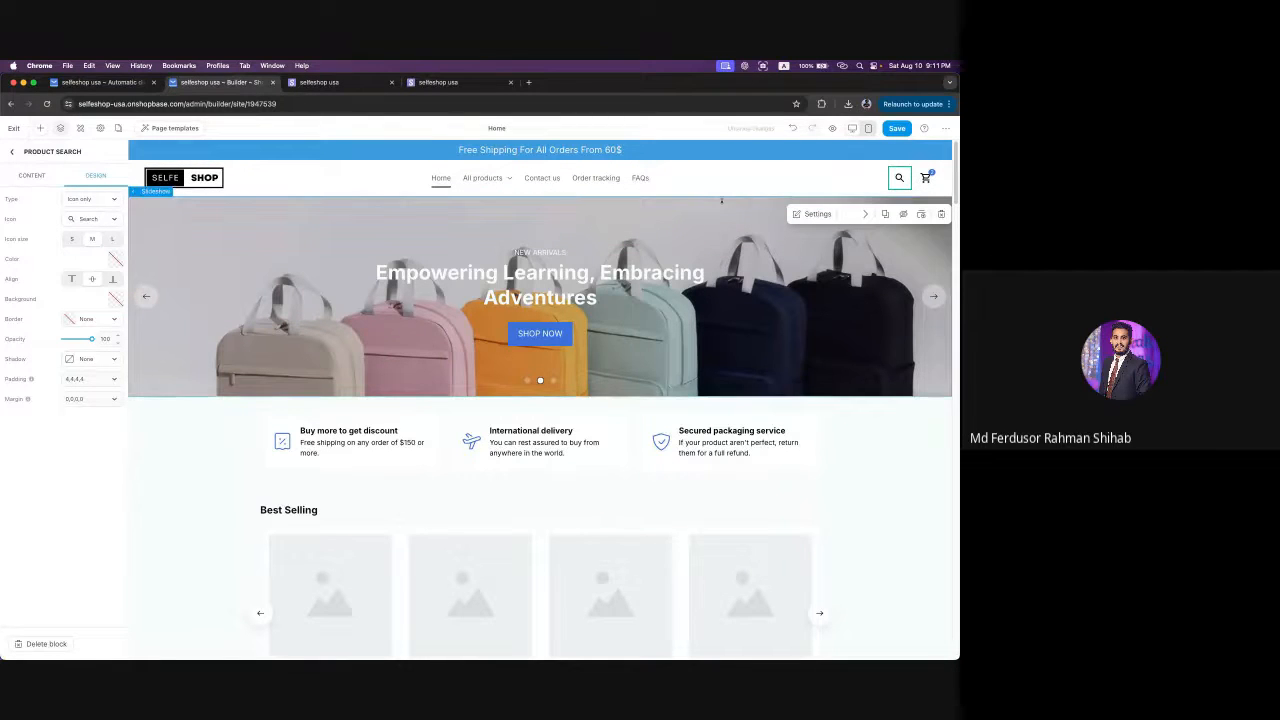
# - Open the header's Cart block settings, view its action options and preview the cart drawer from the cart icon
pyautogui.click(12, 154)
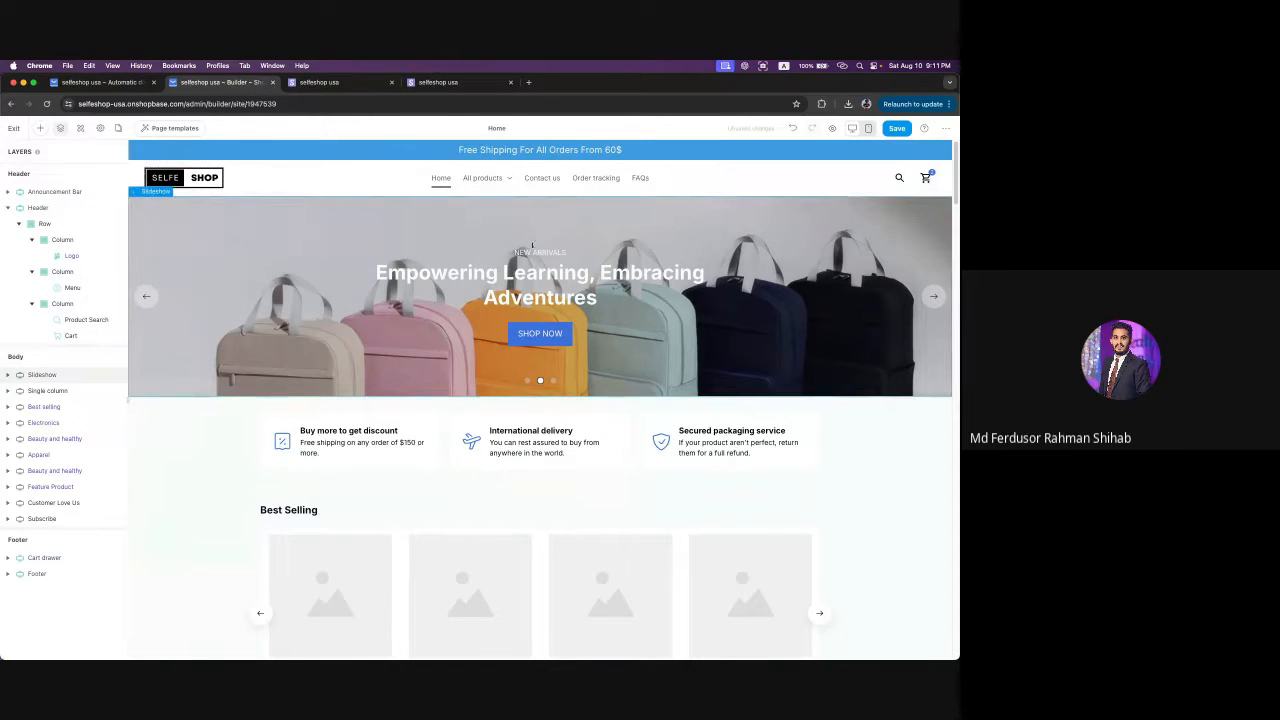
pyautogui.click(66, 337)
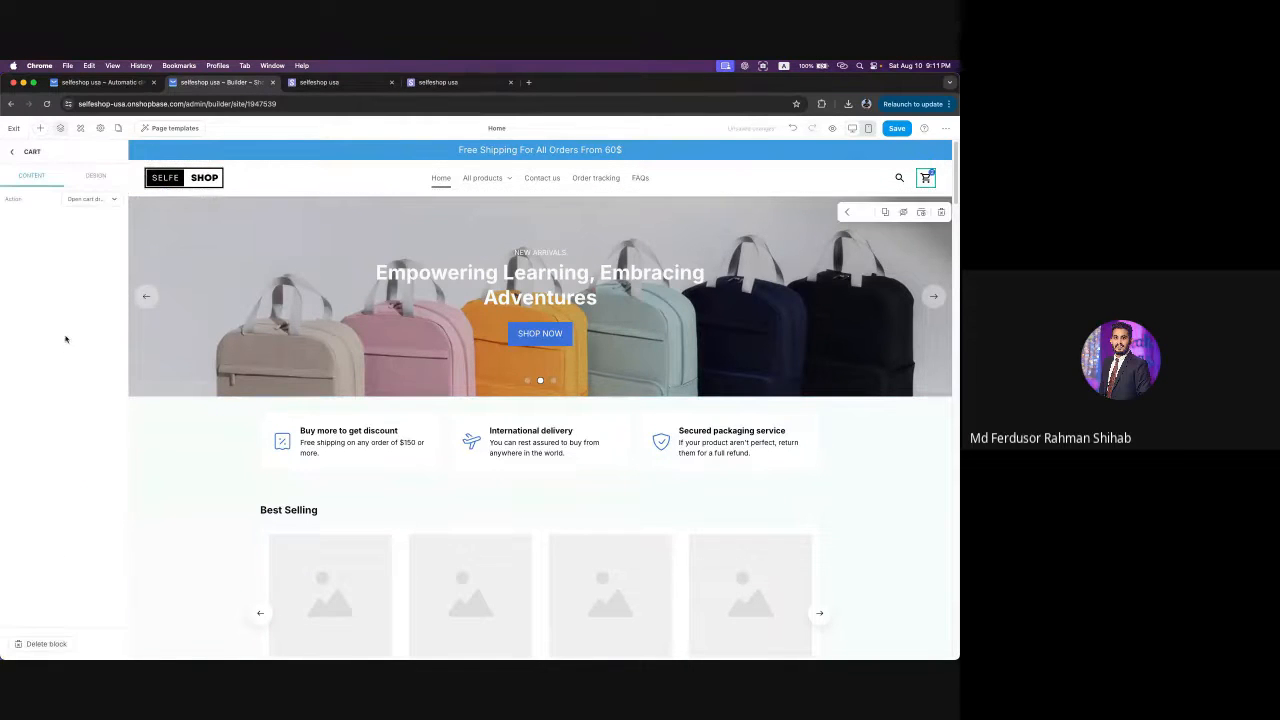
pyautogui.click(87, 200)
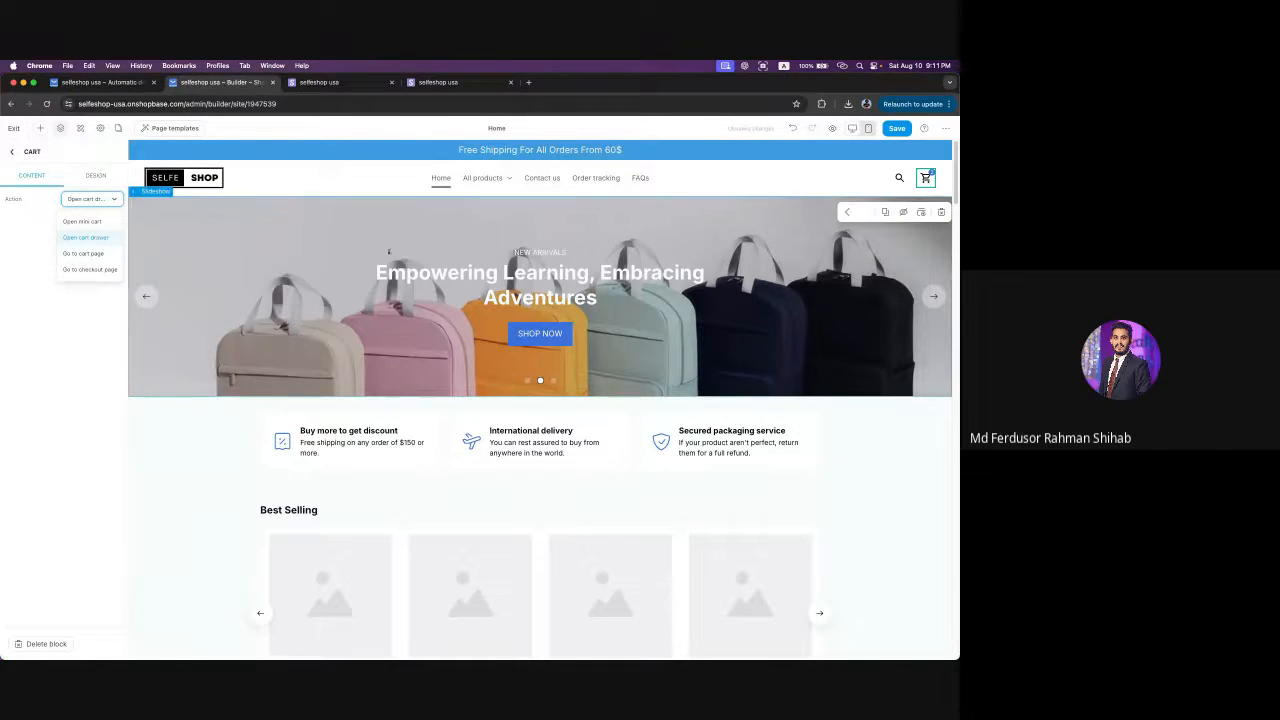
pyautogui.click(927, 177)
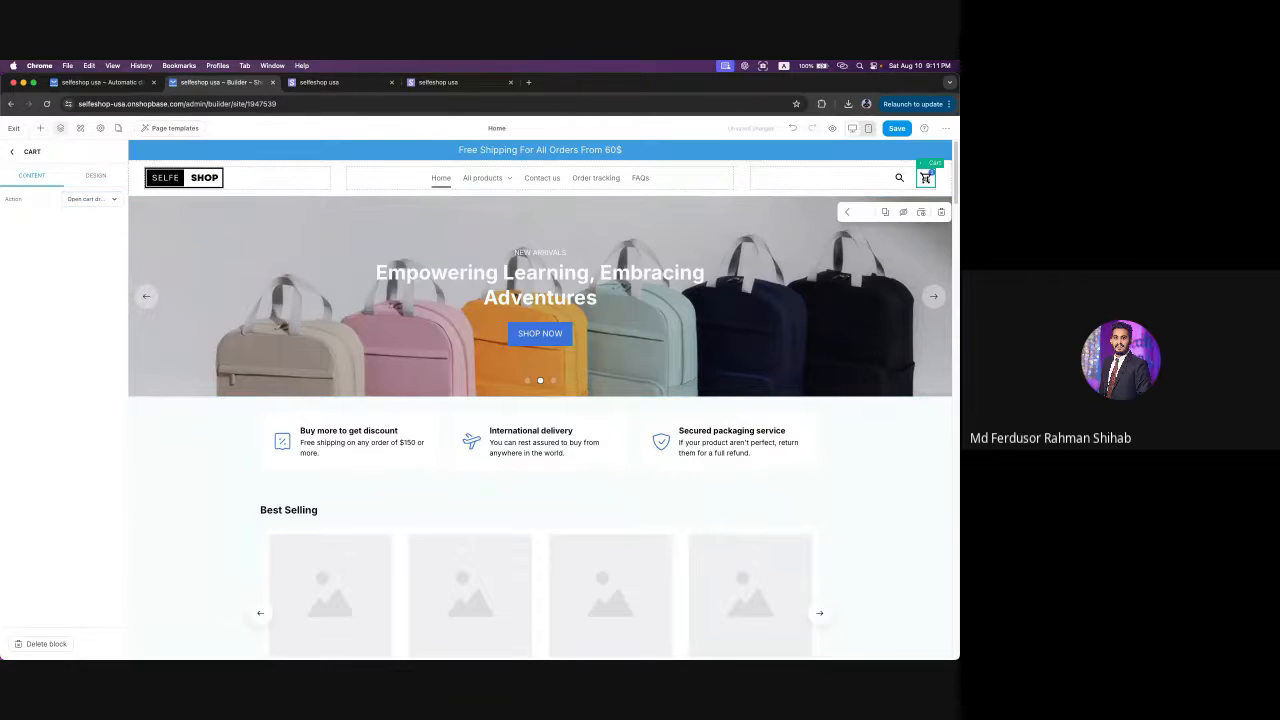
pyautogui.click(927, 177)
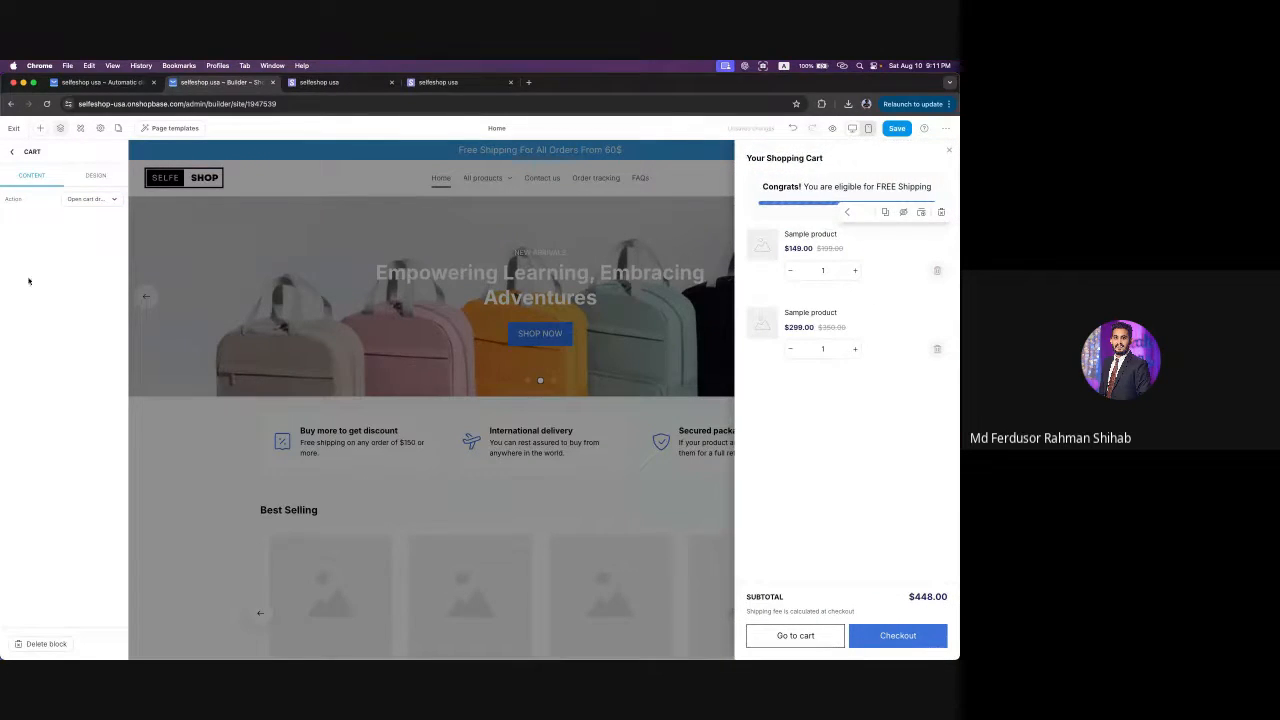
# - Try the Open mini cart action for the Cart block, restore Open cart drawer and preview the drawer again
pyautogui.click(92, 204)
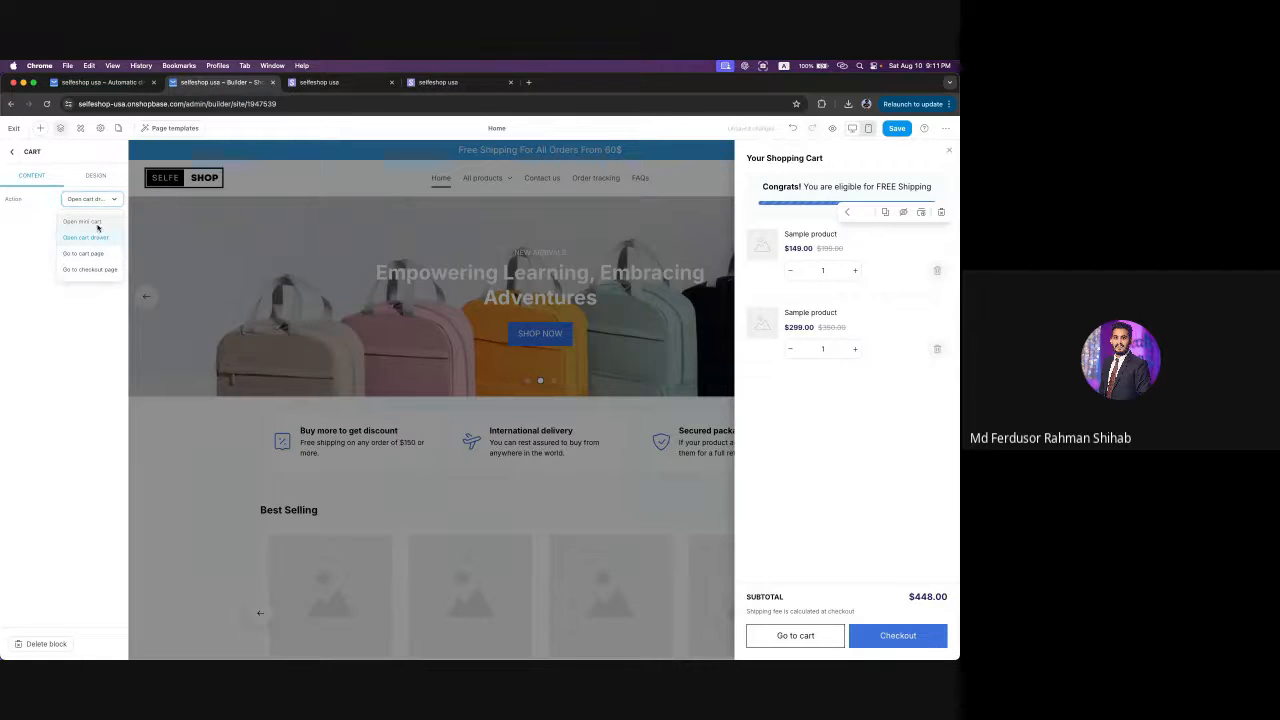
pyautogui.click(97, 228)
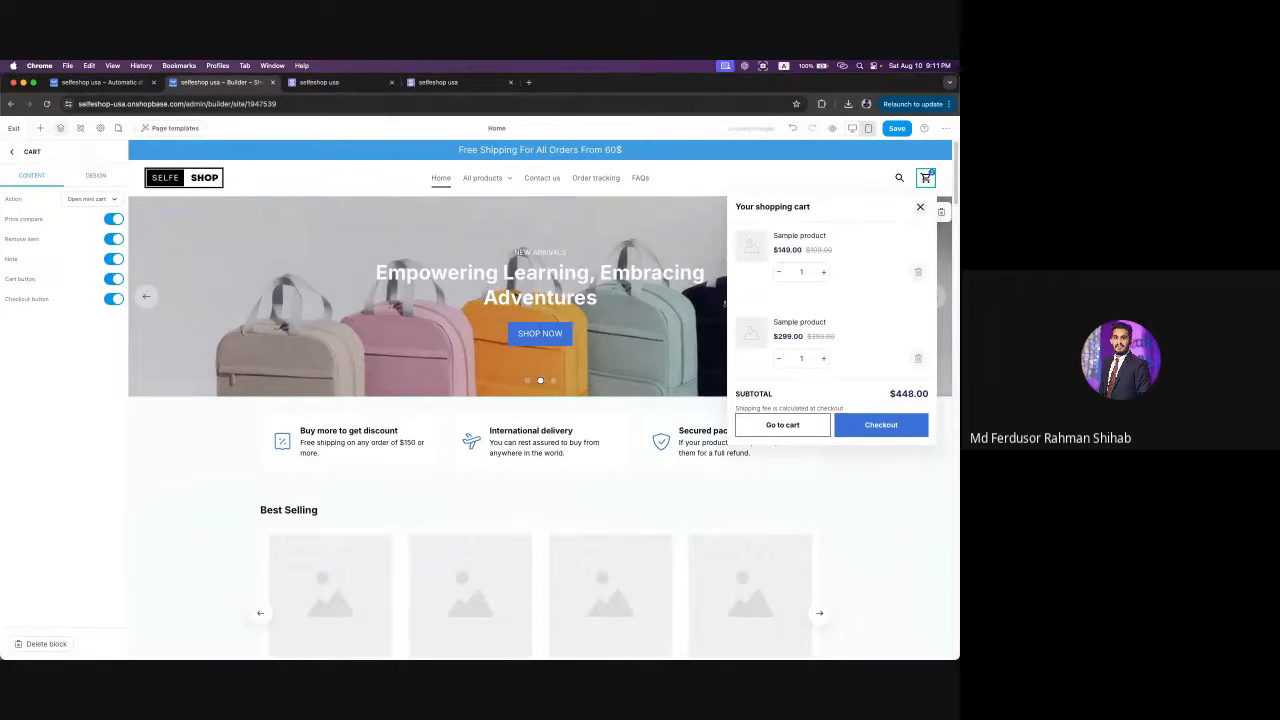
pyautogui.click(90, 199)
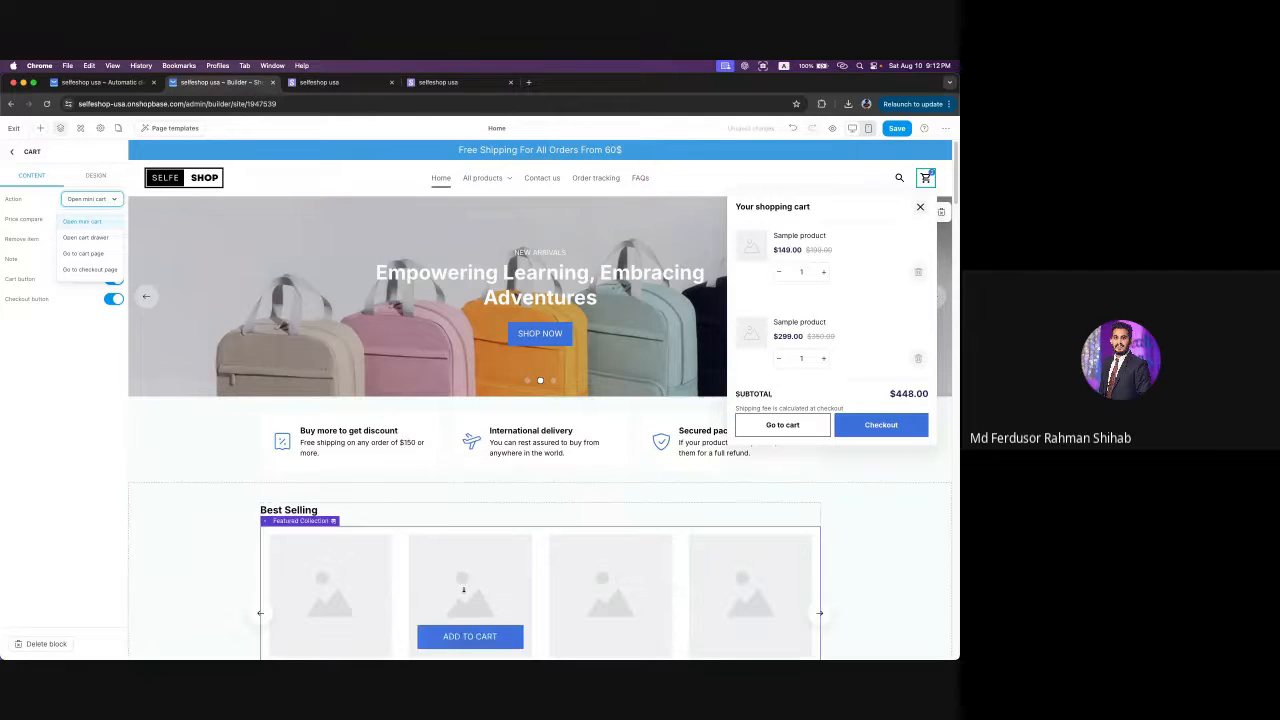
pyautogui.scroll(-3, 470, 640)
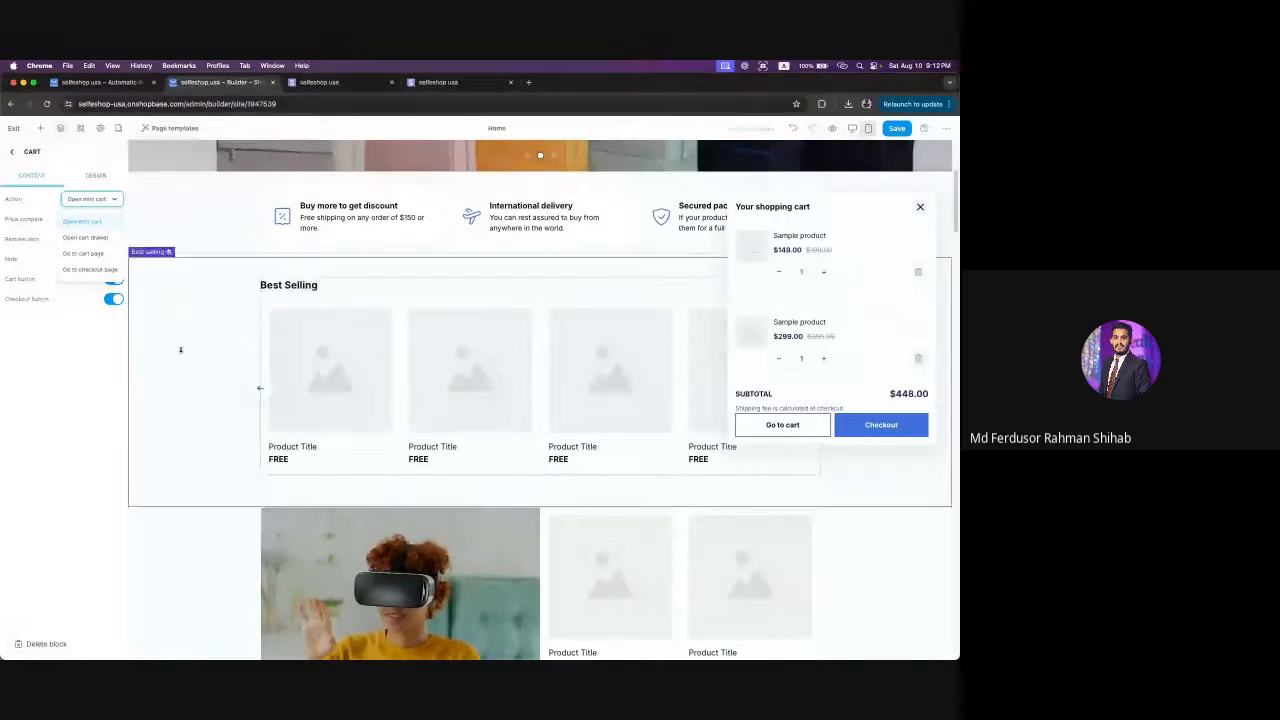
pyautogui.scroll(2, 327, 403)
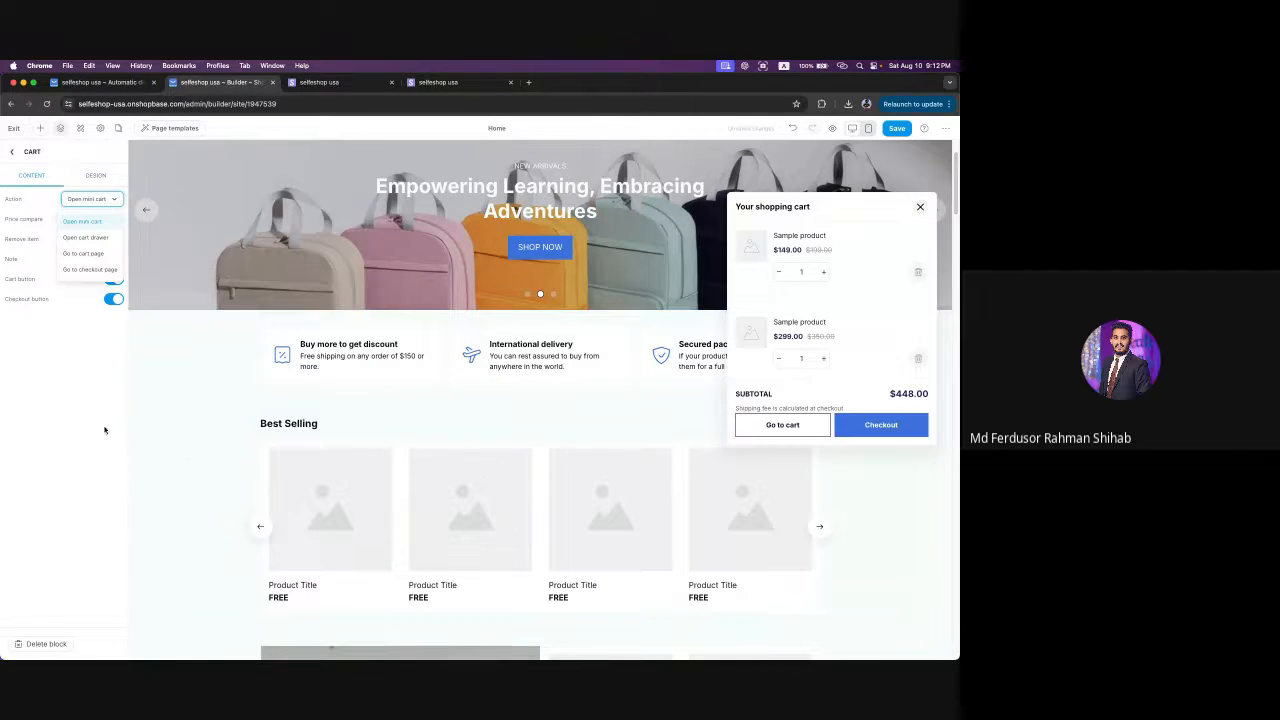
pyautogui.click(92, 242)
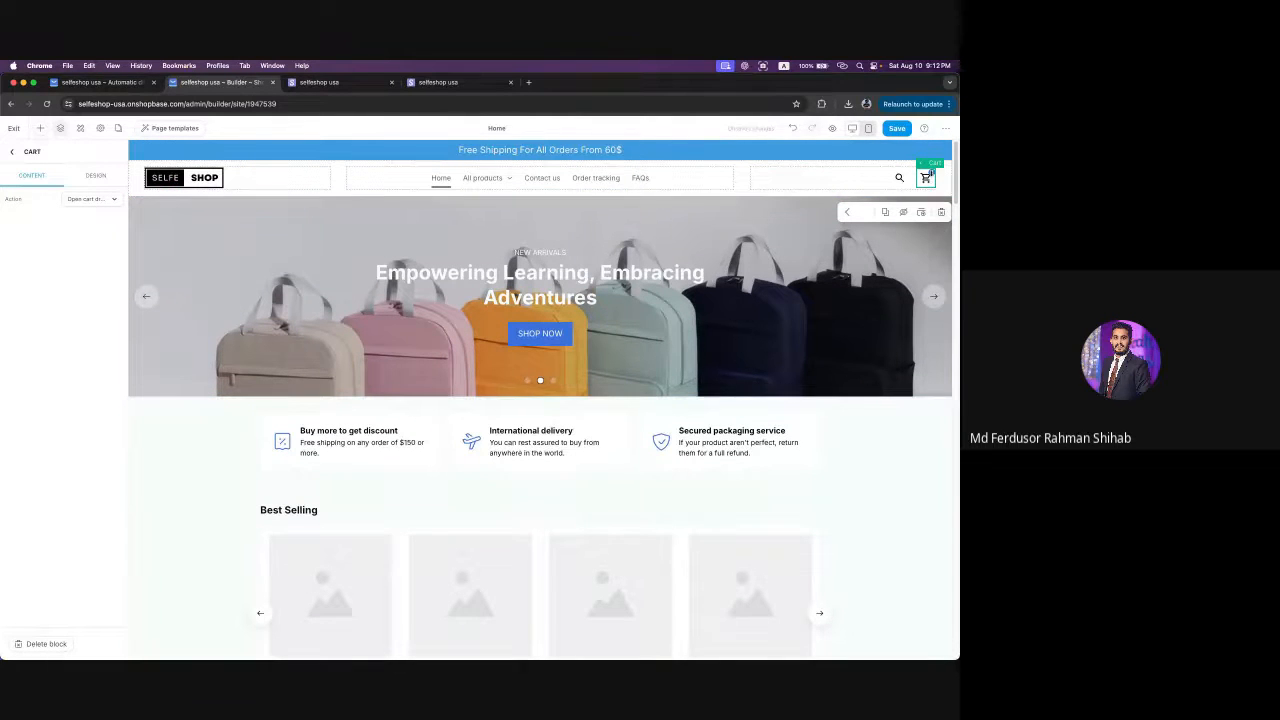
pyautogui.click(926, 178)
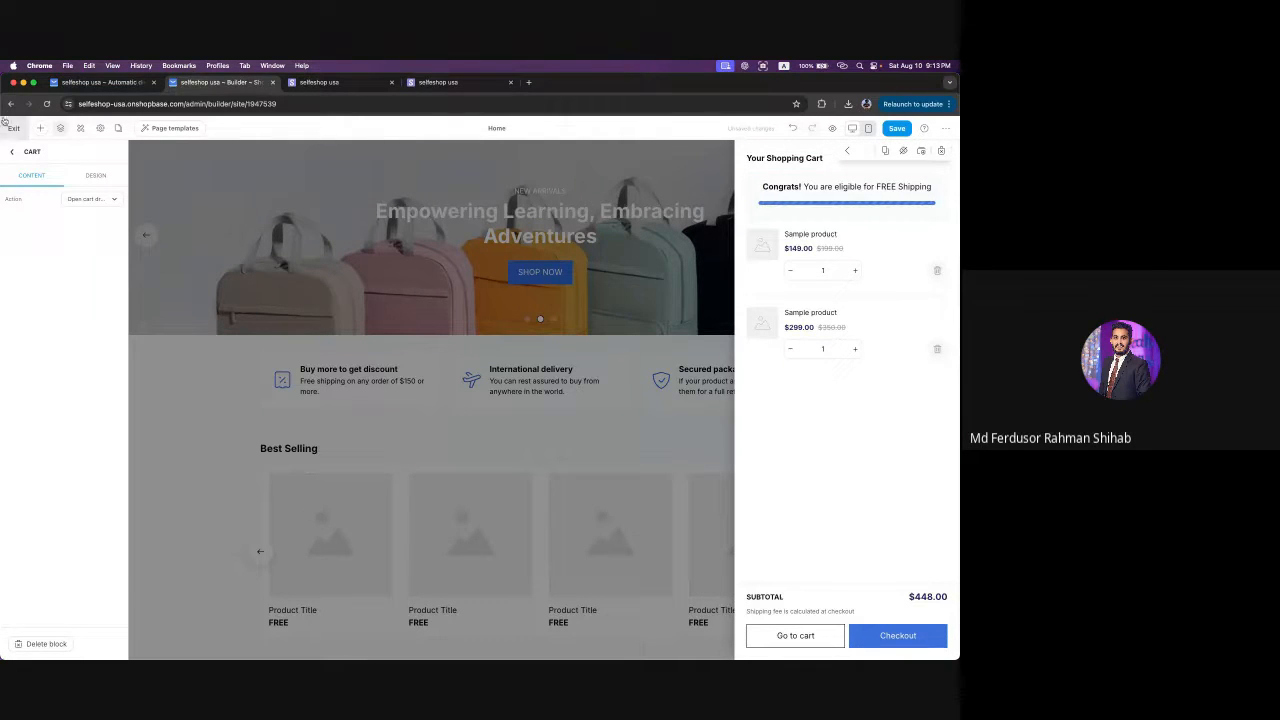
# - View the Cart block's design settings, check the Product Search content settings and return to the Cart's design settings
pyautogui.click(94, 175)
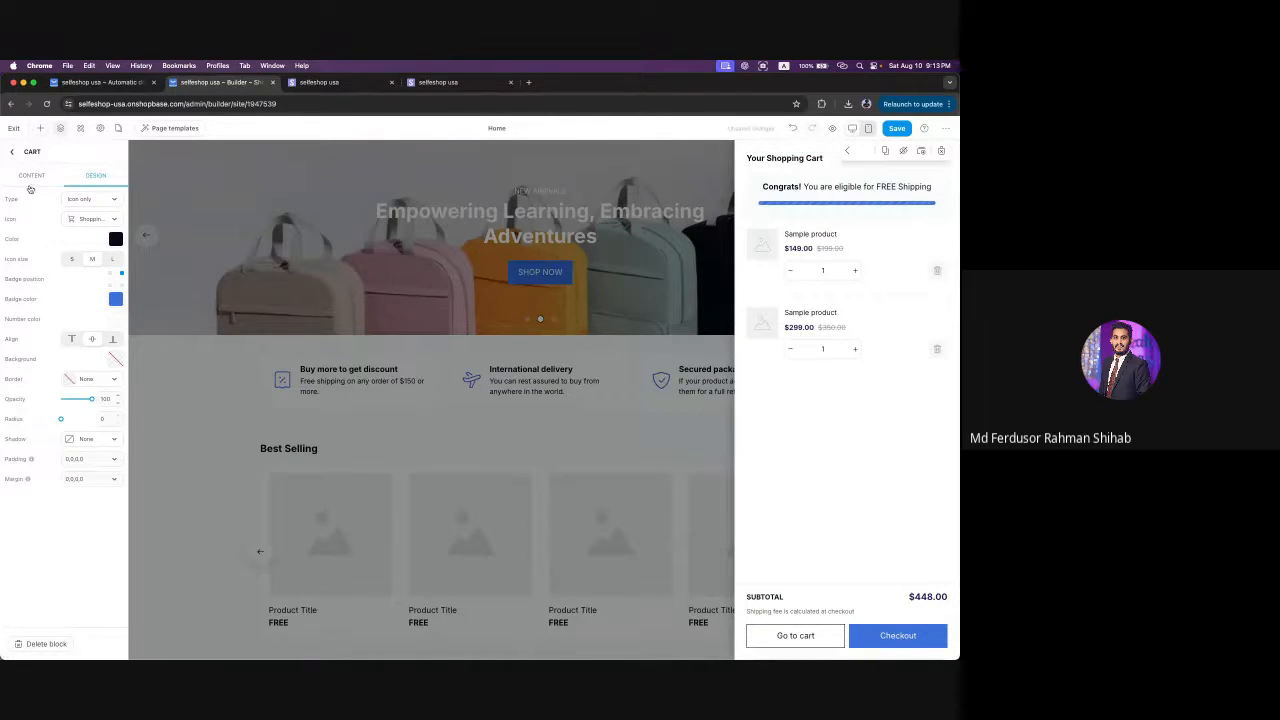
pyautogui.click(12, 152)
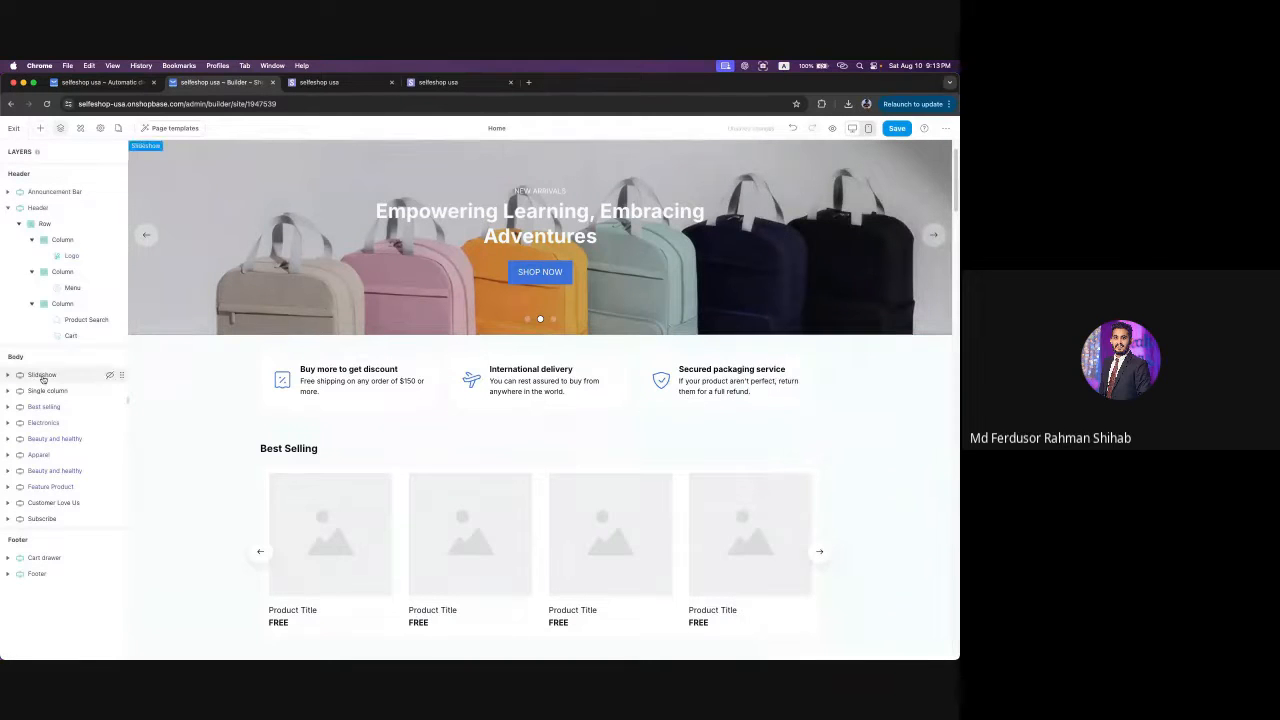
pyautogui.click(80, 320)
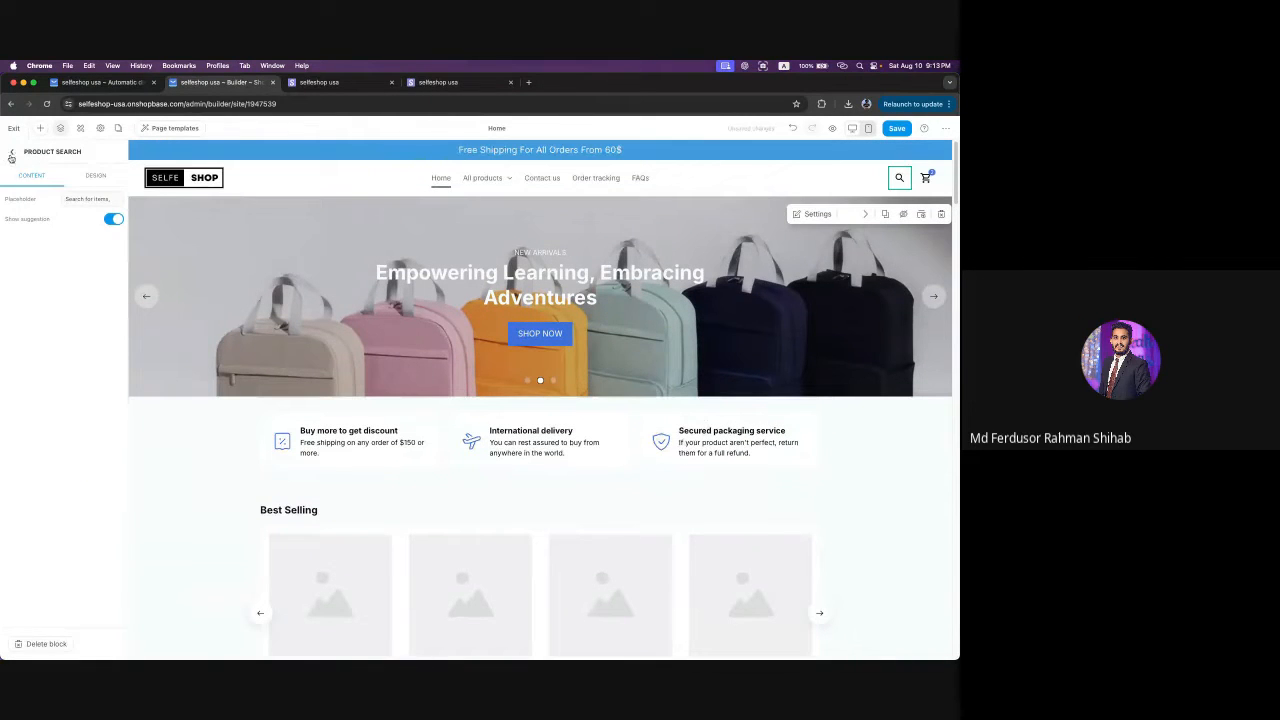
pyautogui.click(11, 154)
pyautogui.click(78, 340)
pyautogui.click(96, 177)
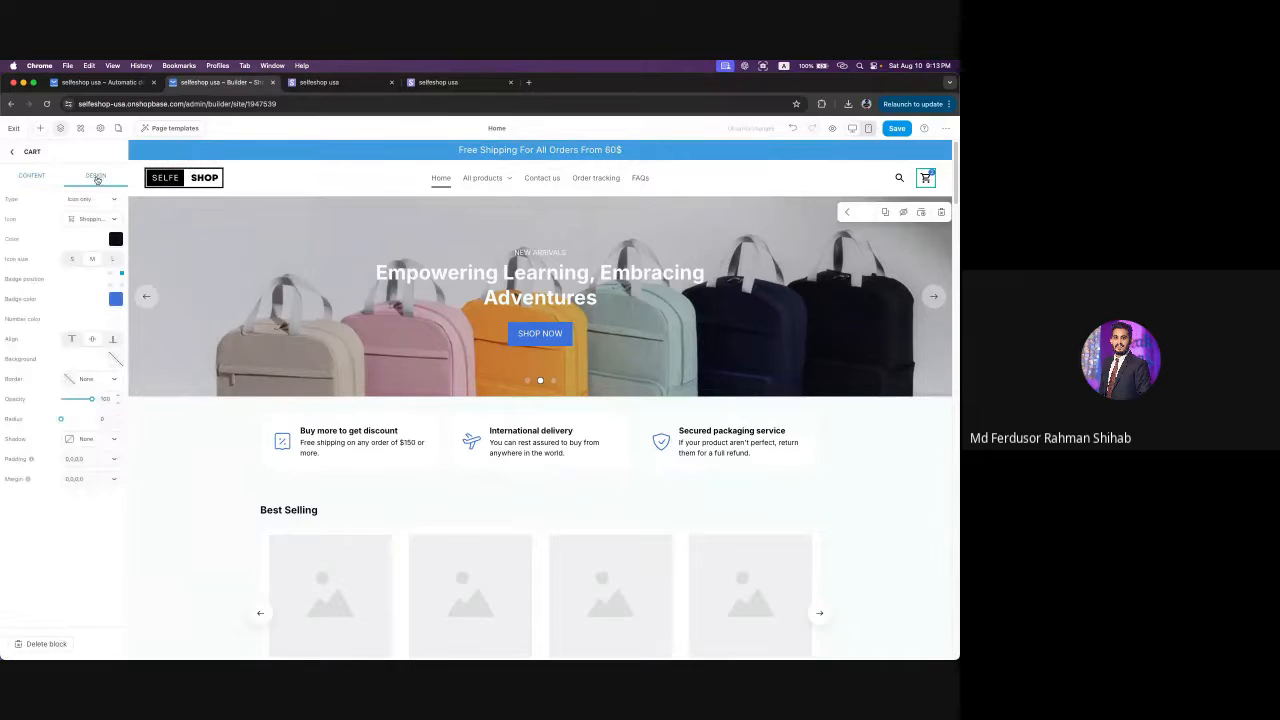
# - Try the Icon & Label type for the Cart block and restore the icon-only type
pyautogui.click(95, 199)
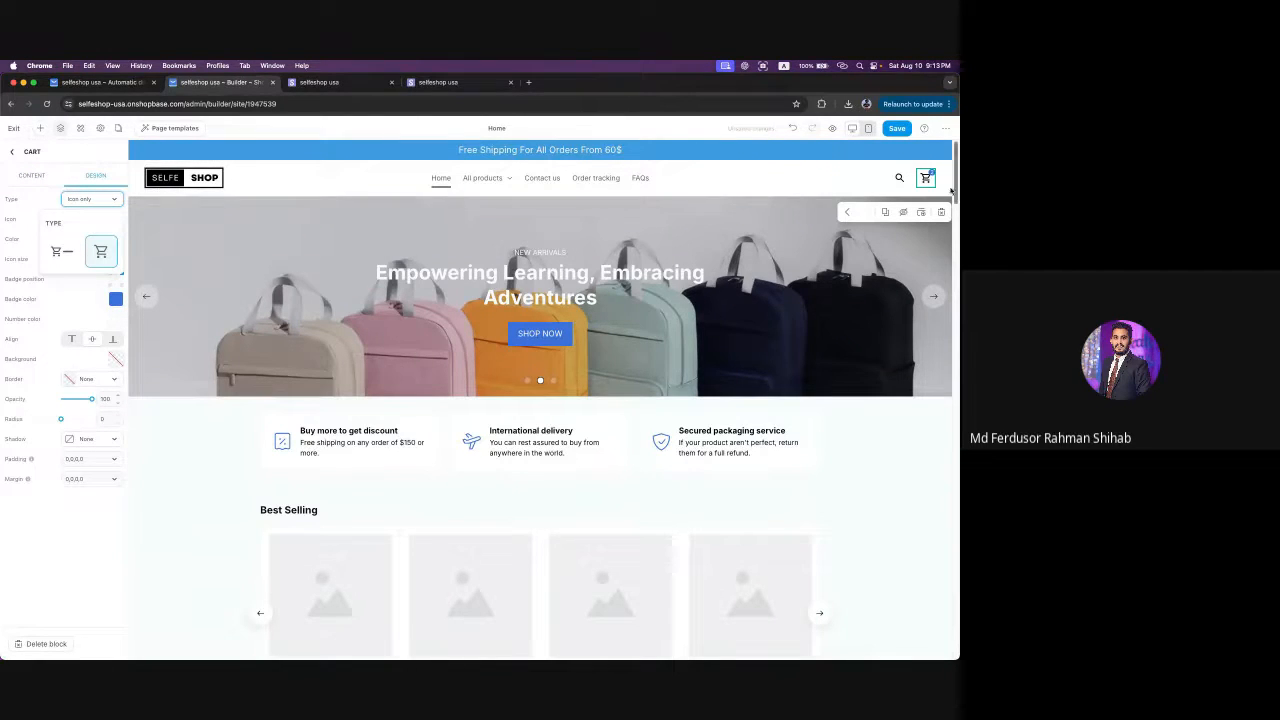
pyautogui.click(63, 253)
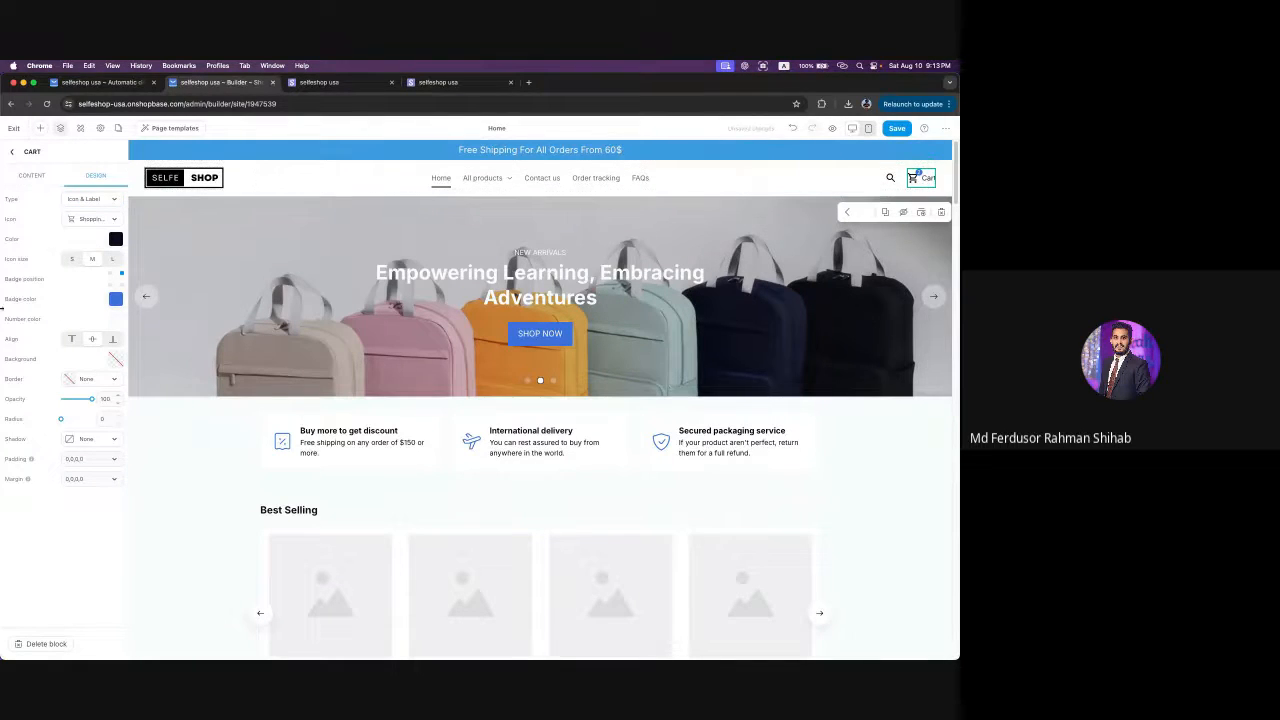
pyautogui.click(90, 199)
pyautogui.click(97, 246)
# - Try the Local mall icon for the Cart block, and choose the garden cart icon instead
pyautogui.click(95, 221)
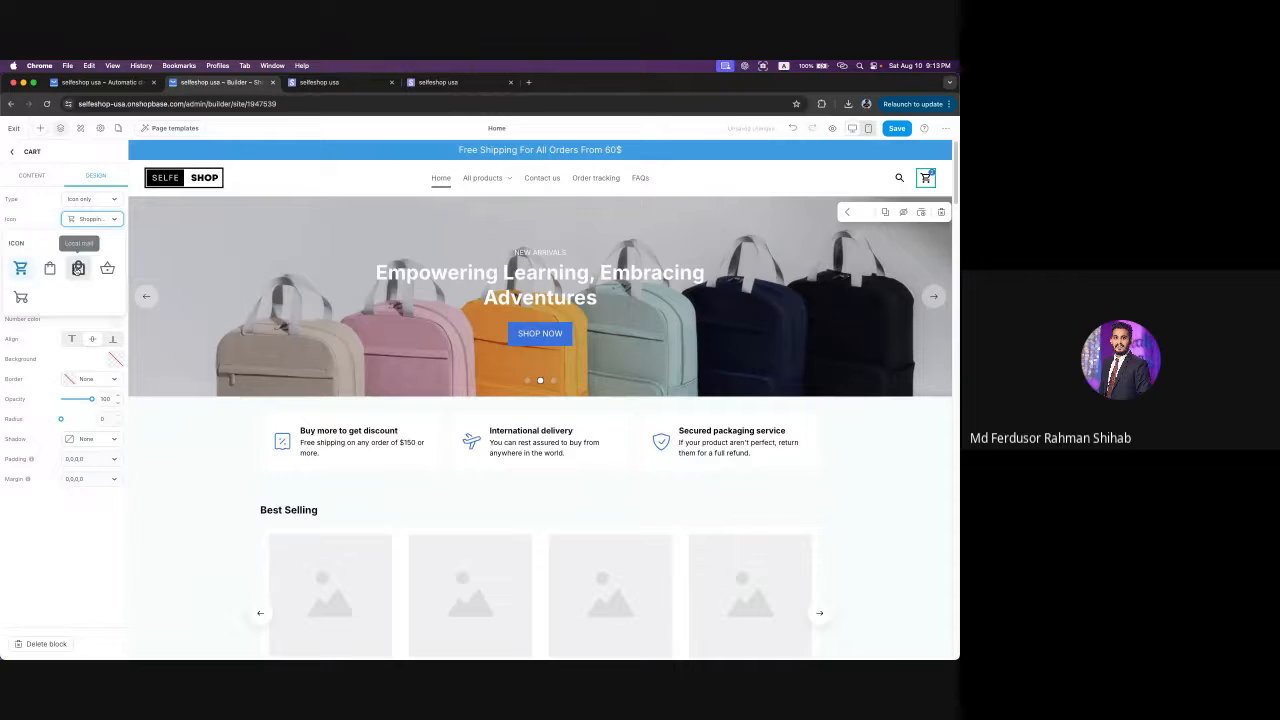
pyautogui.click(78, 268)
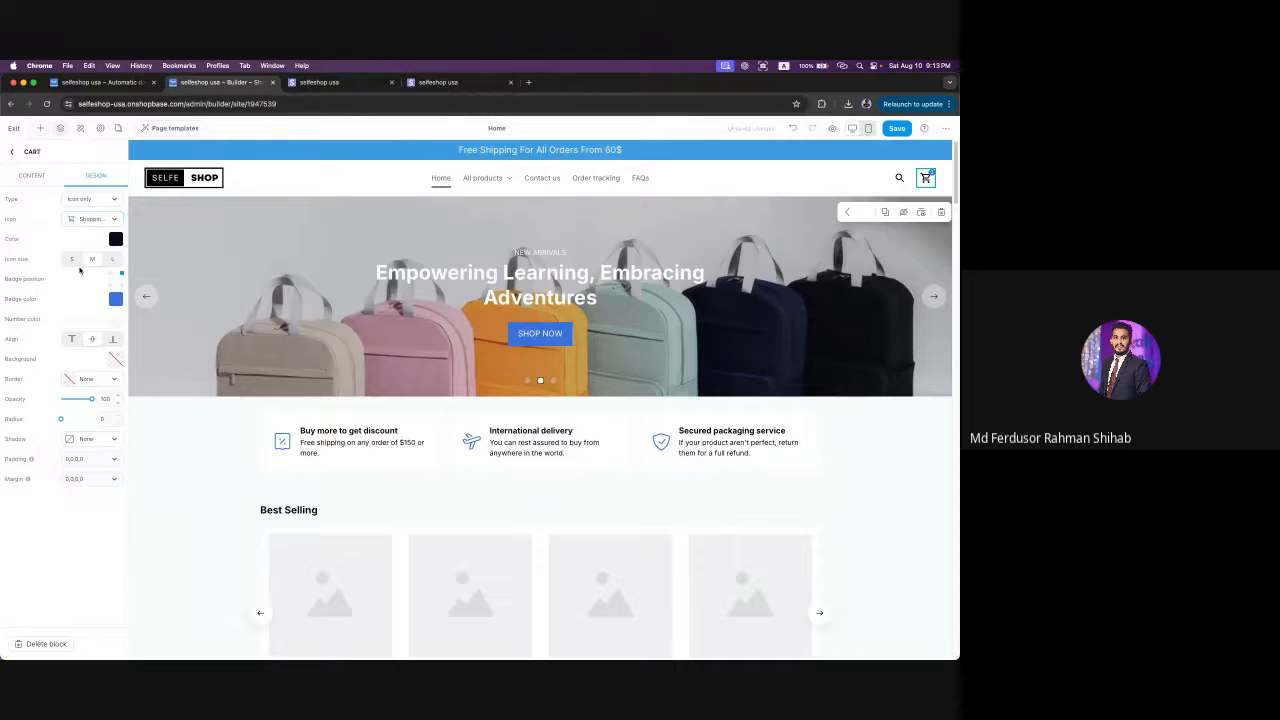
pyautogui.click(95, 219)
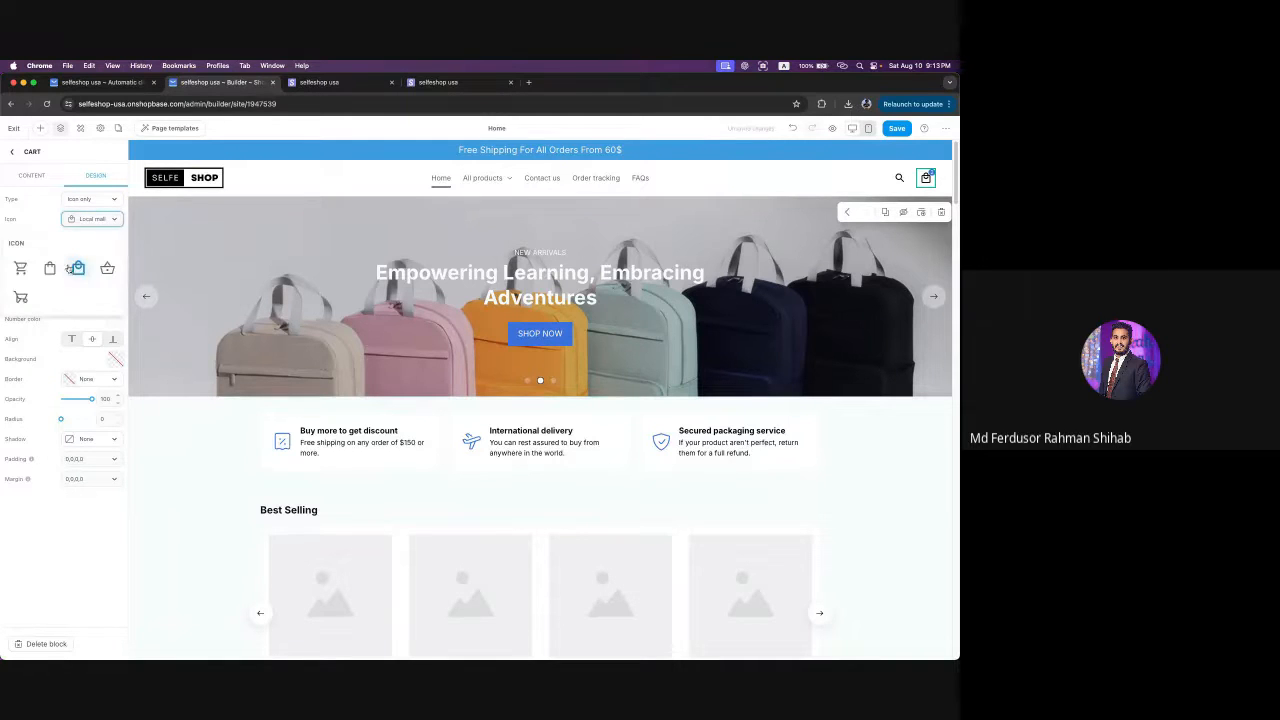
pyautogui.click(20, 299)
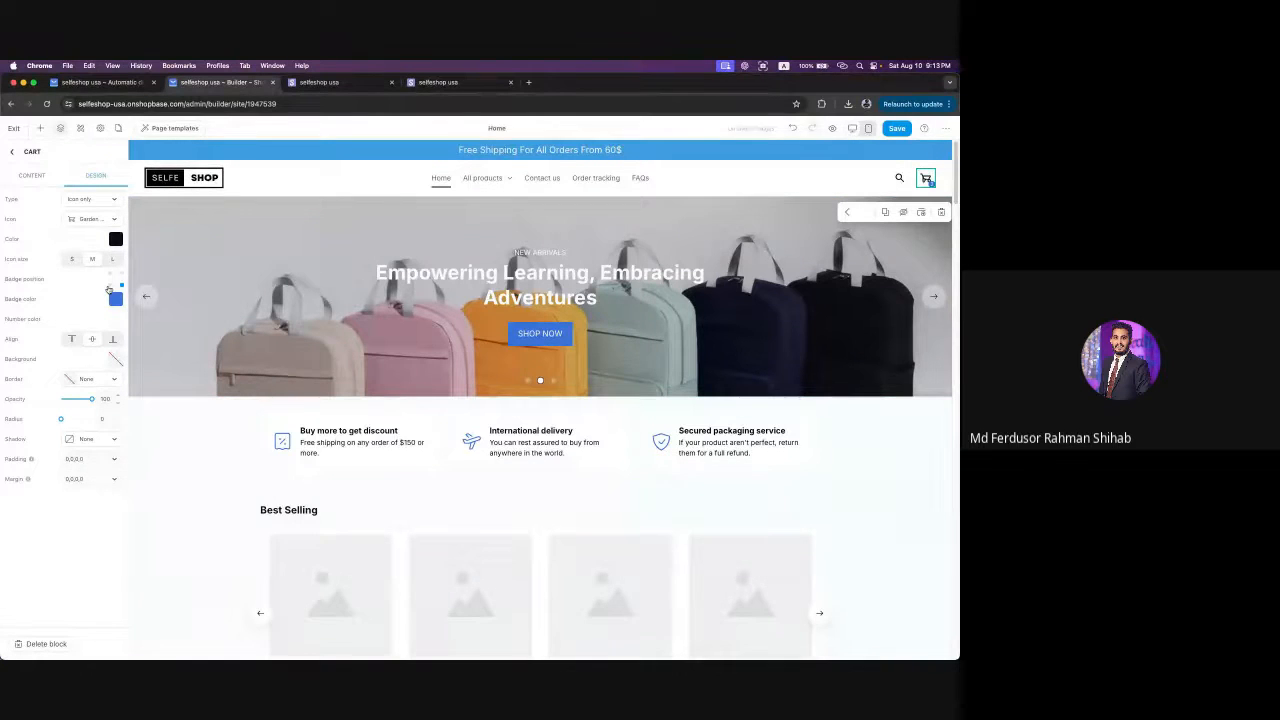
# - Try other badge positions and a dark navy badge color on the cart icon, restoring the upper-right position and blue
pyautogui.click(109, 288)
pyautogui.click(121, 274)
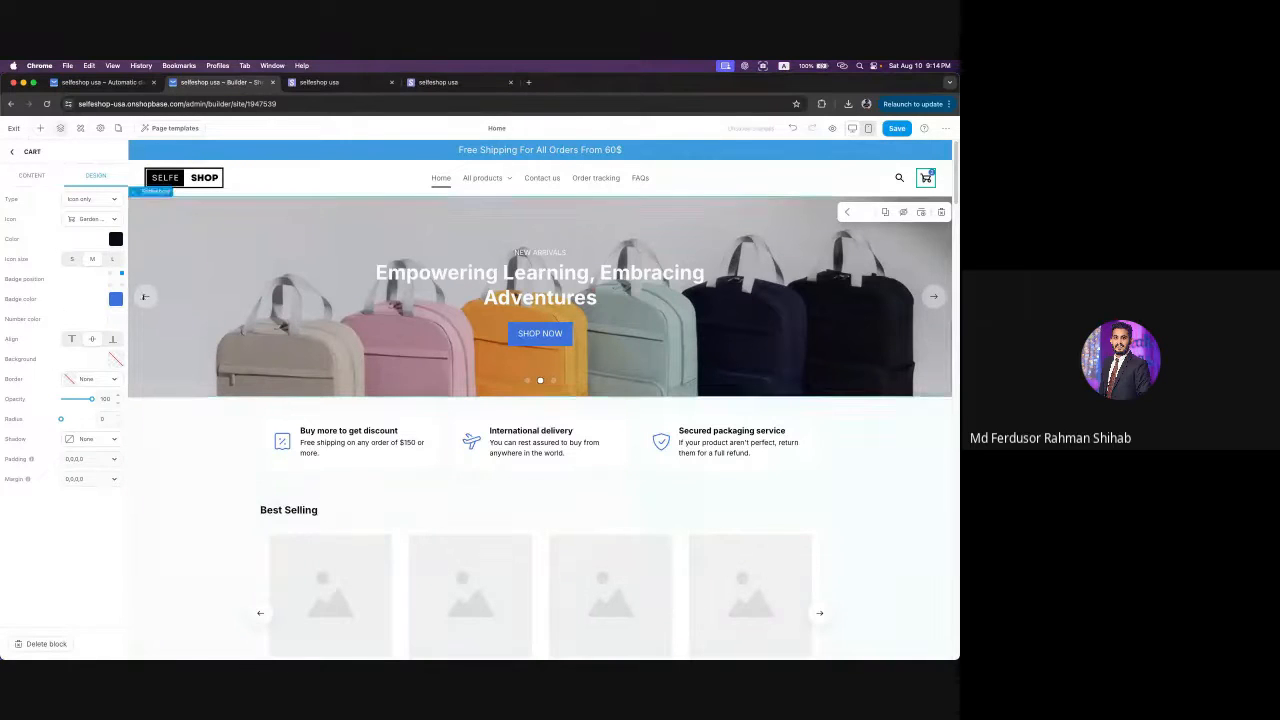
pyautogui.click(116, 300)
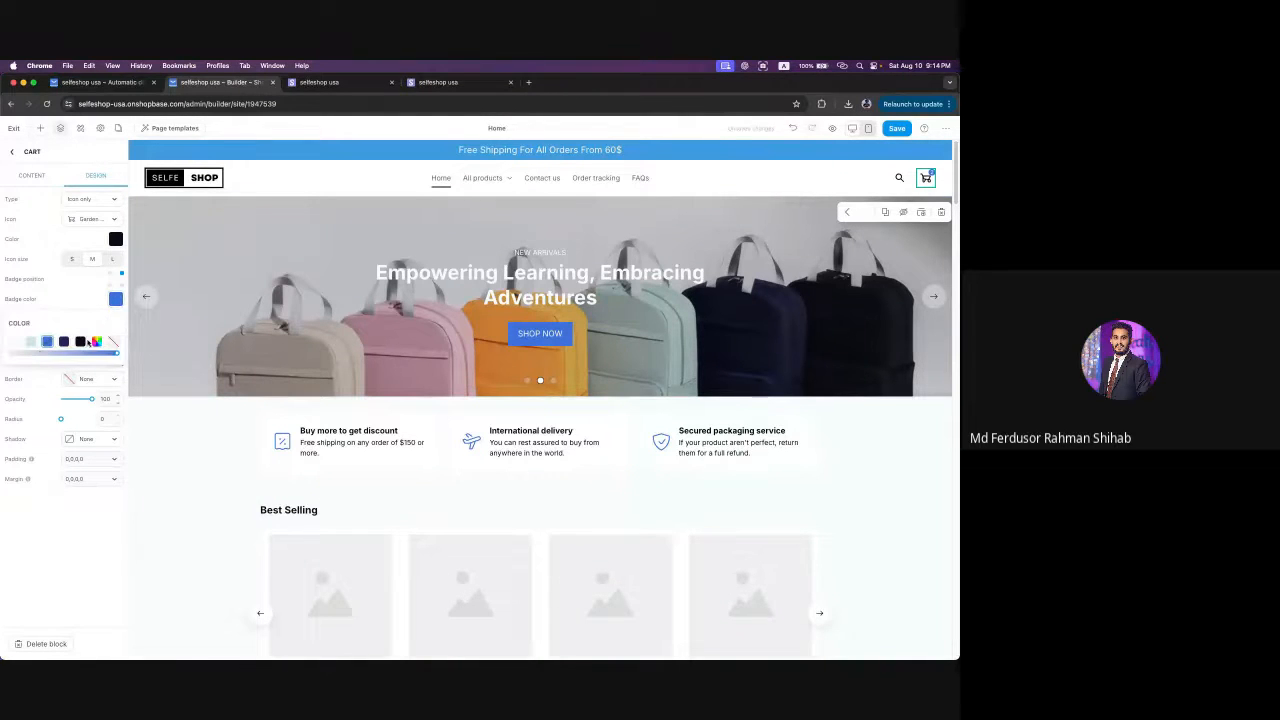
pyautogui.click(64, 342)
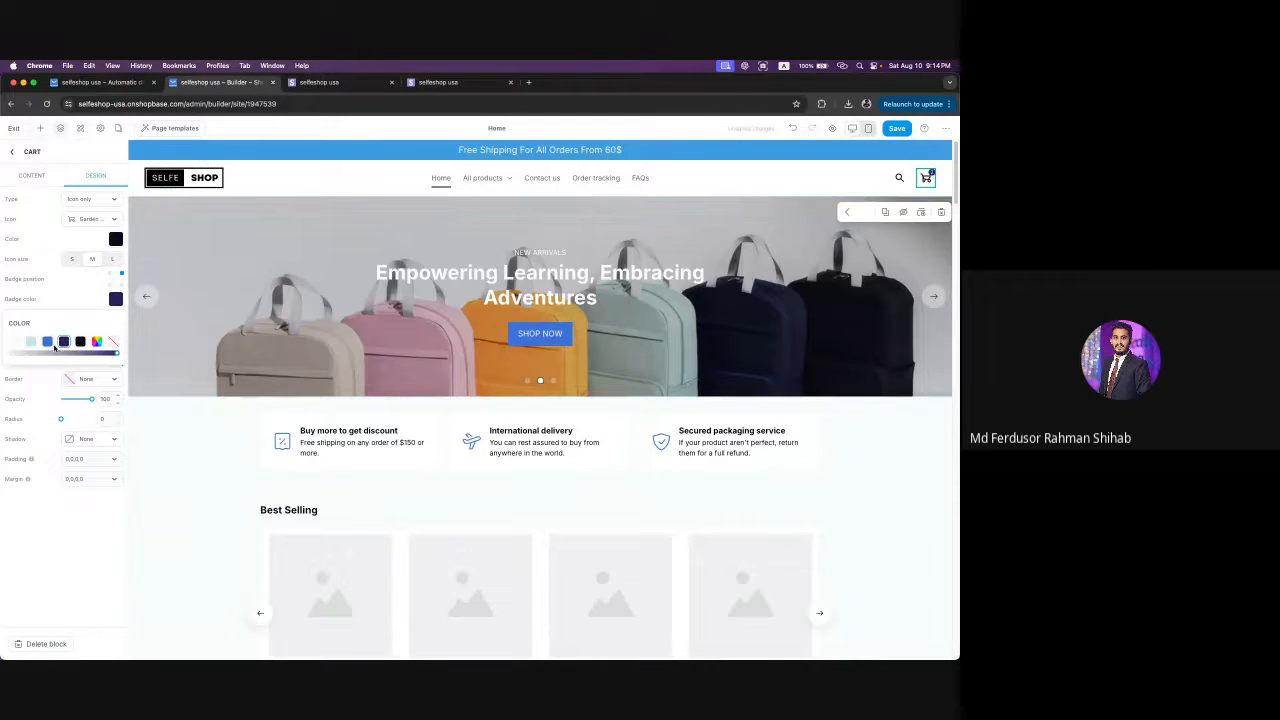
pyautogui.click(47, 342)
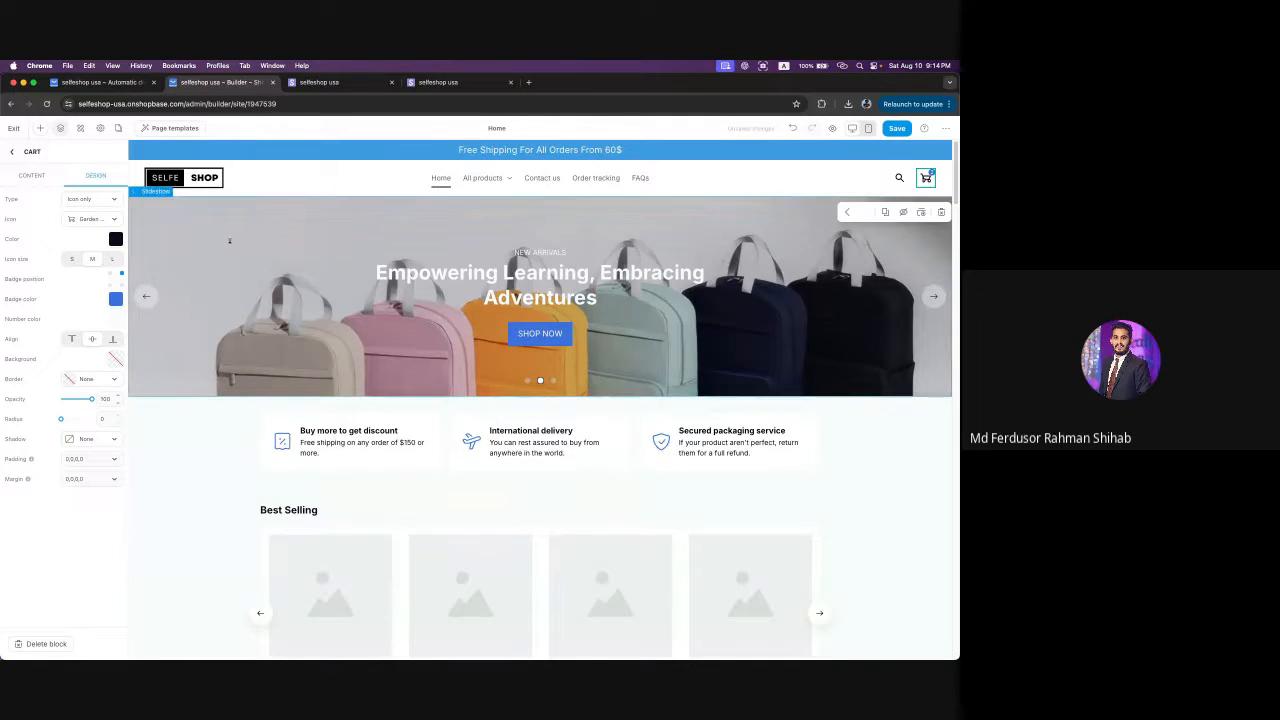
# - Leave the Cart settings and insert the Header - Mega menu 4 section template between the announcement bar and the existing header
pyautogui.click(10, 155)
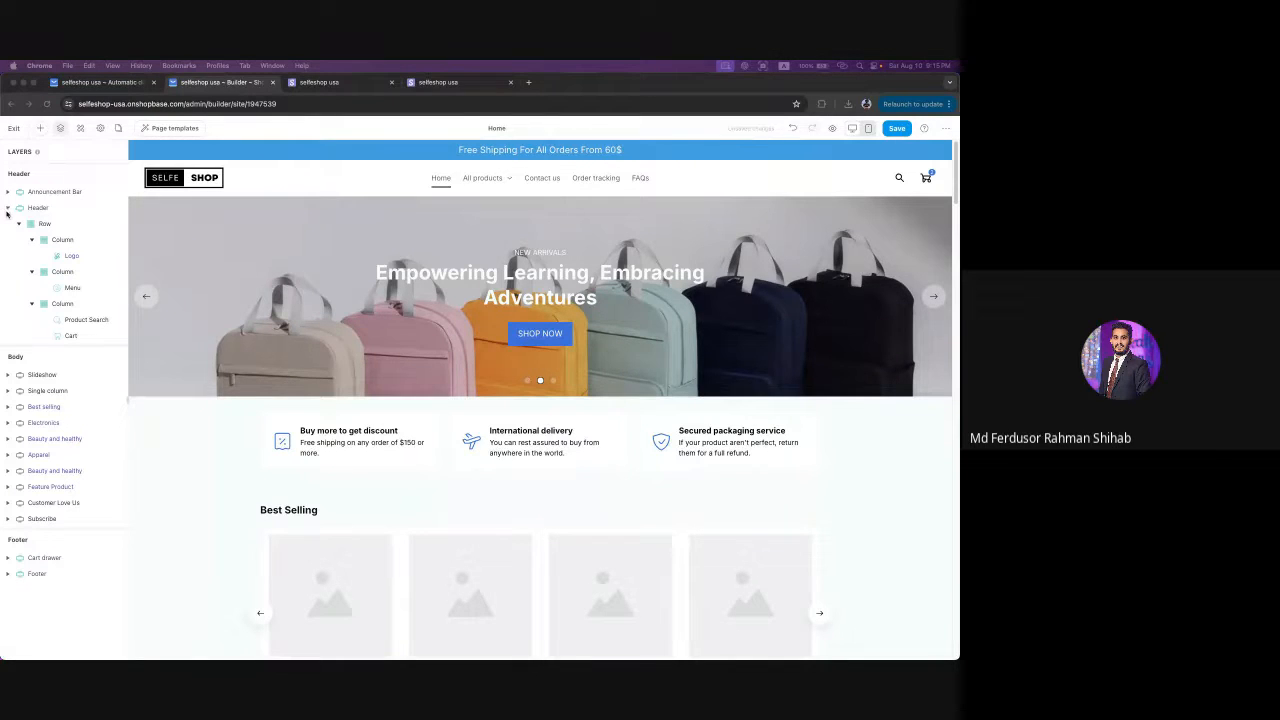
pyautogui.click(40, 130)
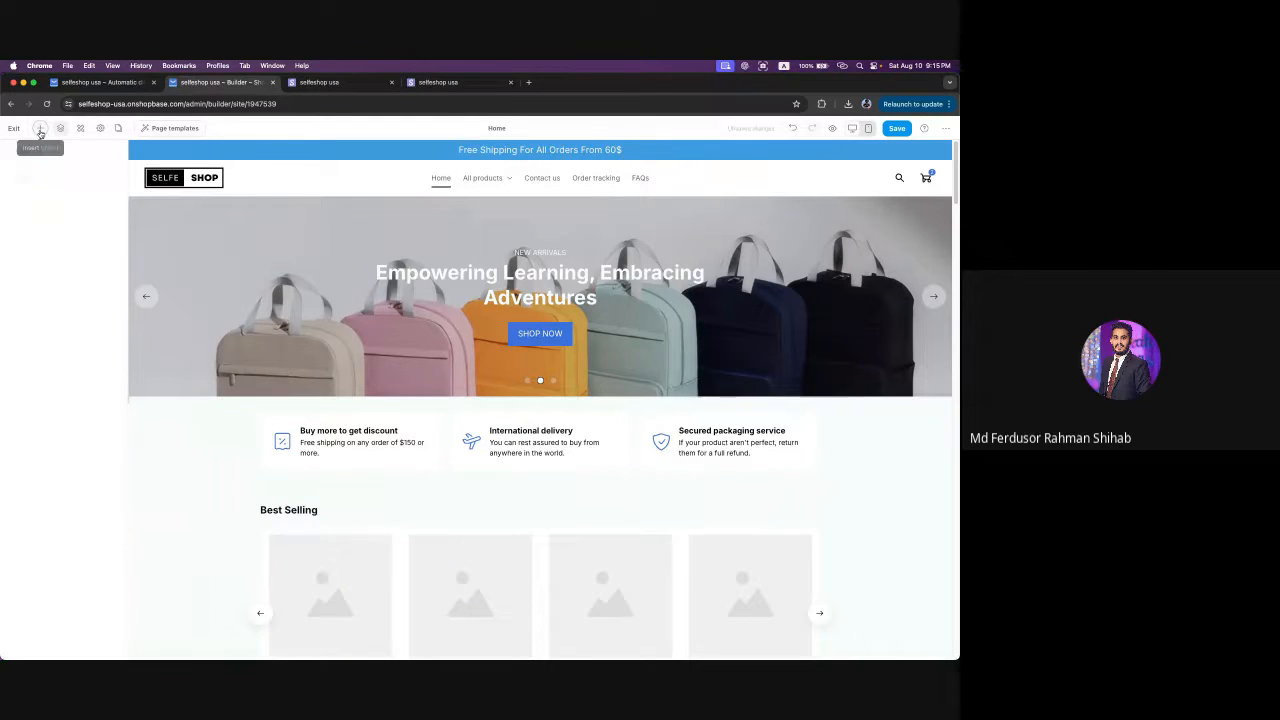
pyautogui.click(40, 130)
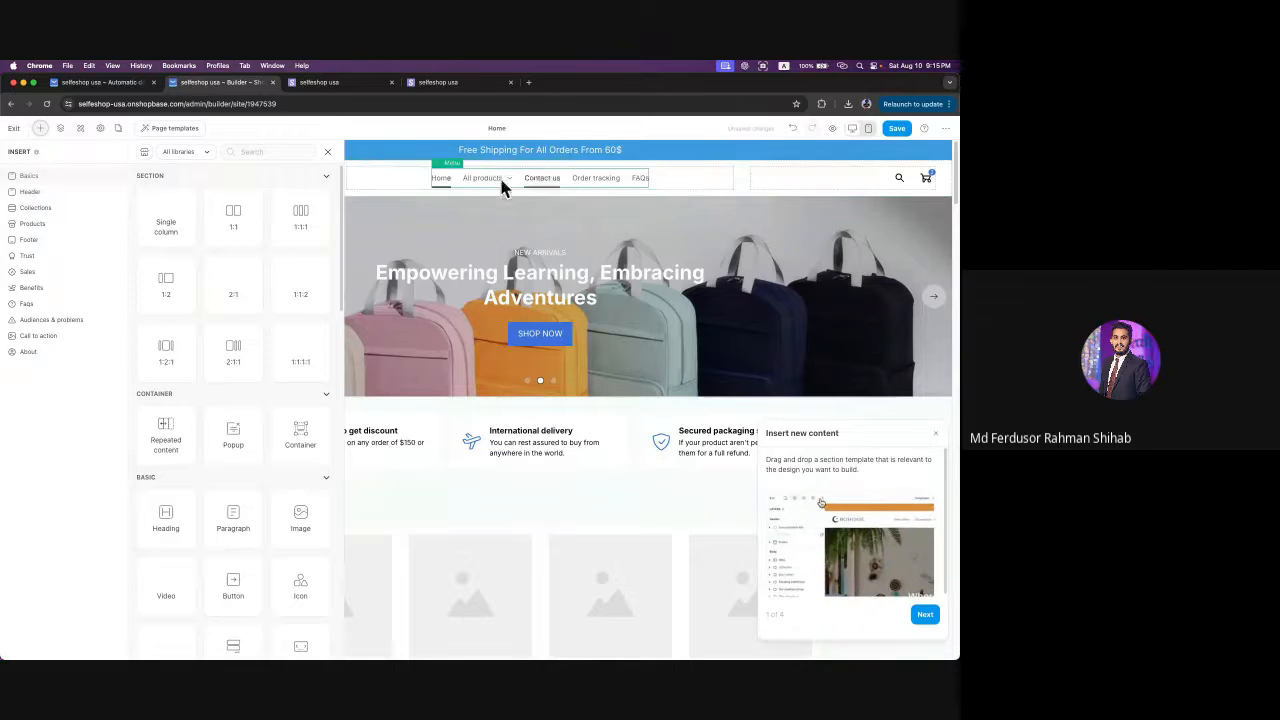
pyautogui.click(30, 191)
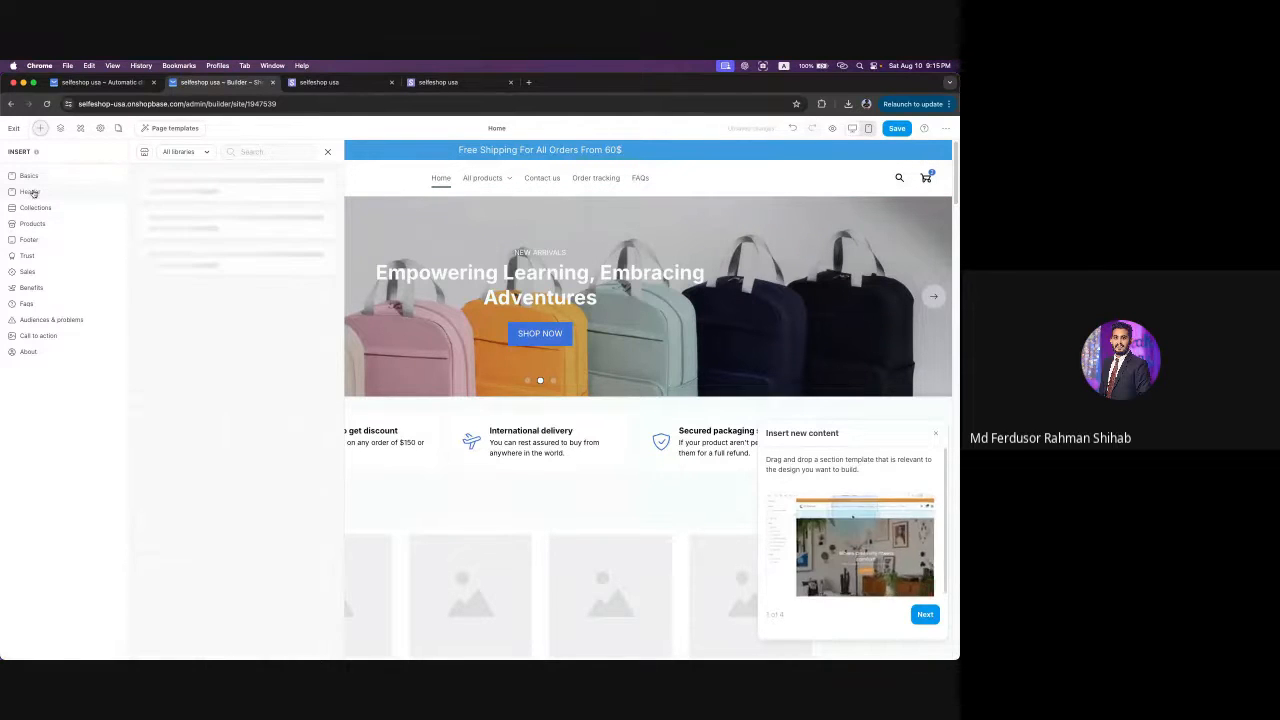
pyautogui.click(935, 433)
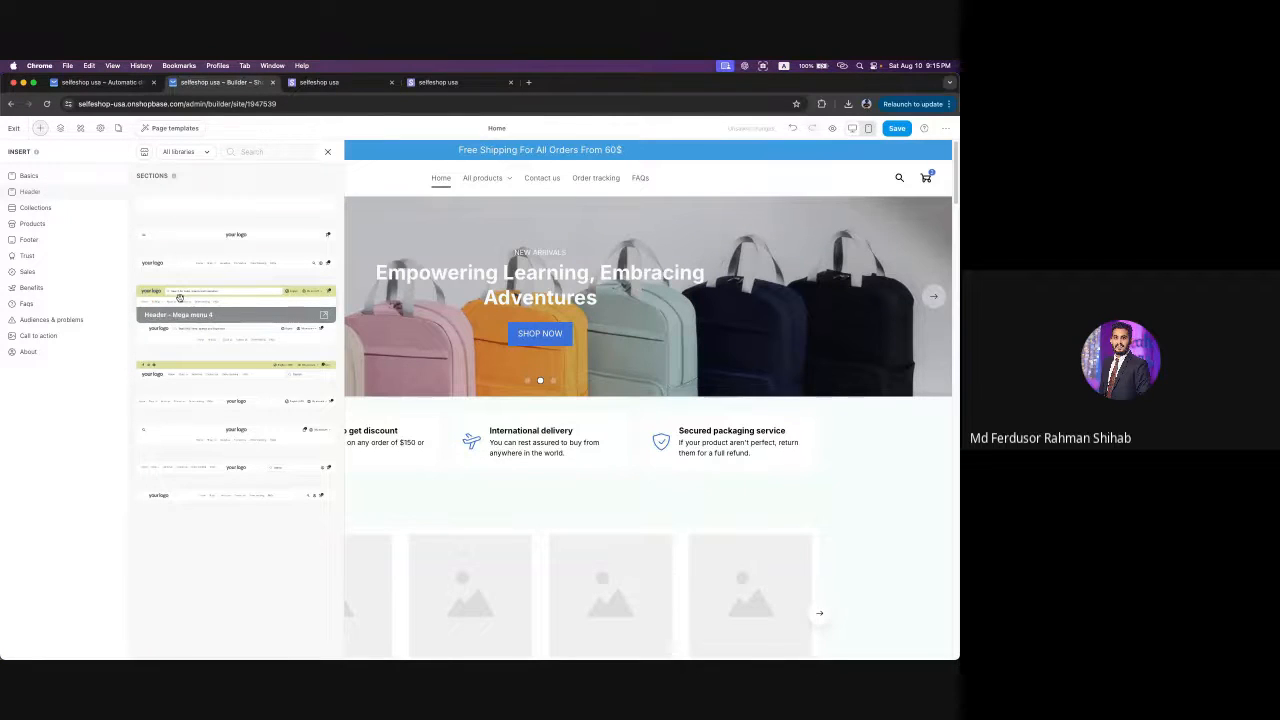
pyautogui.moveTo(180, 297); pyautogui.dragTo(494, 170)
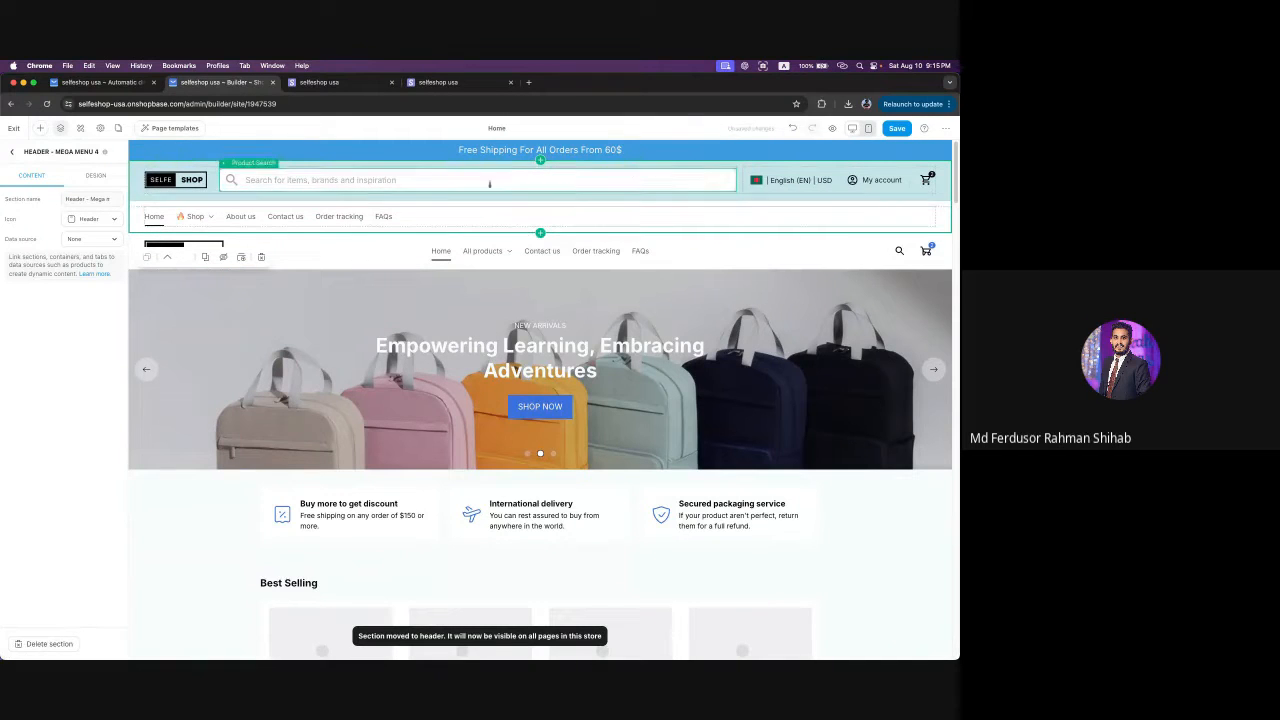
# - Hide the original Header section beneath the newly inserted mega menu header
pyautogui.click(12, 153)
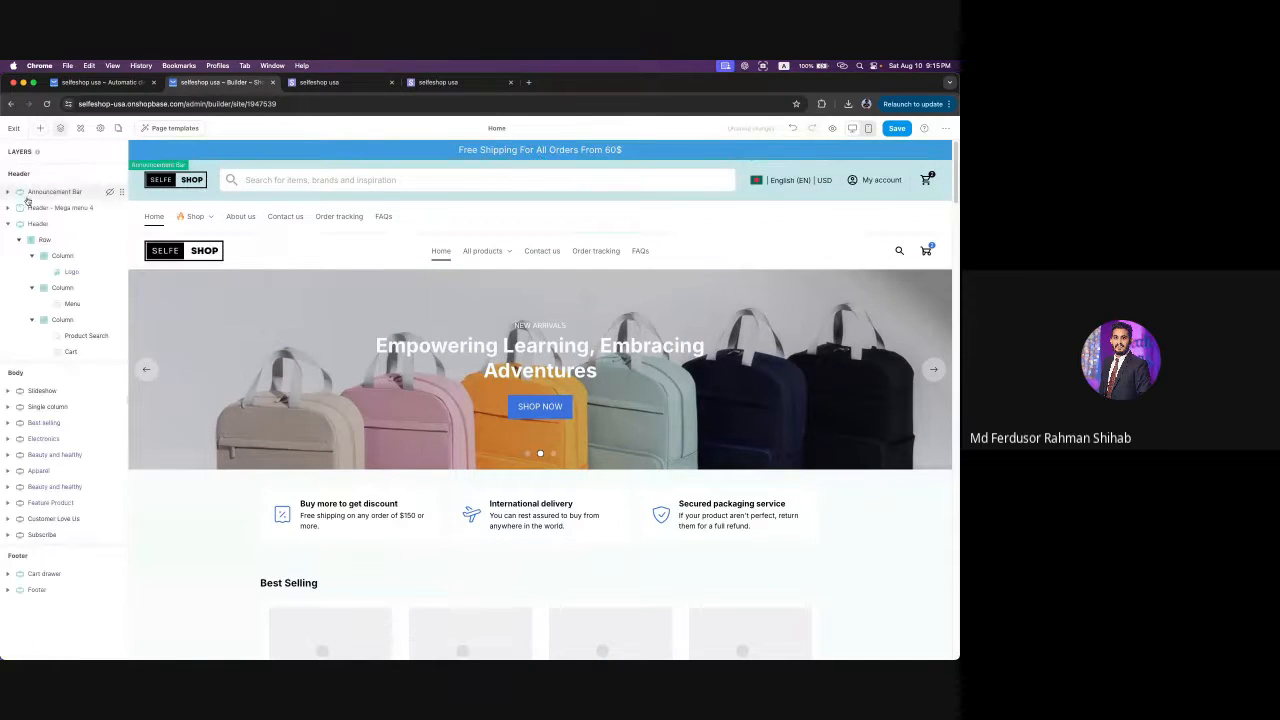
pyautogui.click(7, 224)
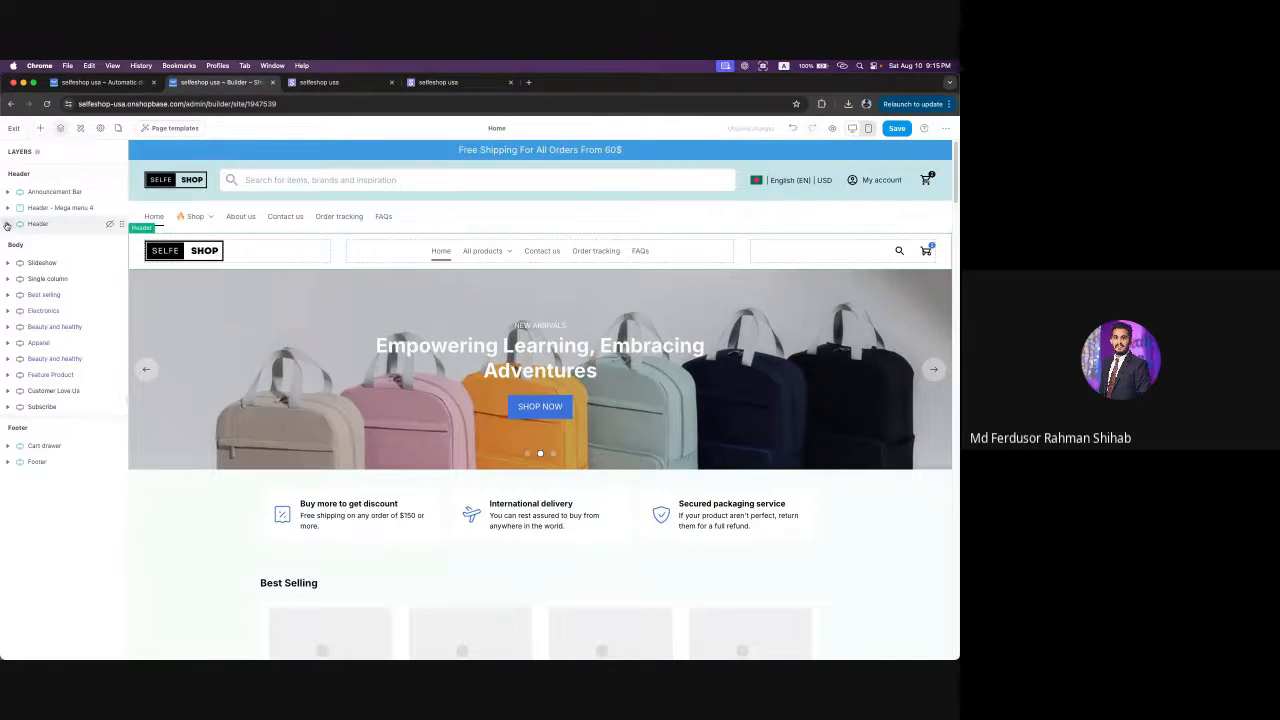
pyautogui.click(110, 226)
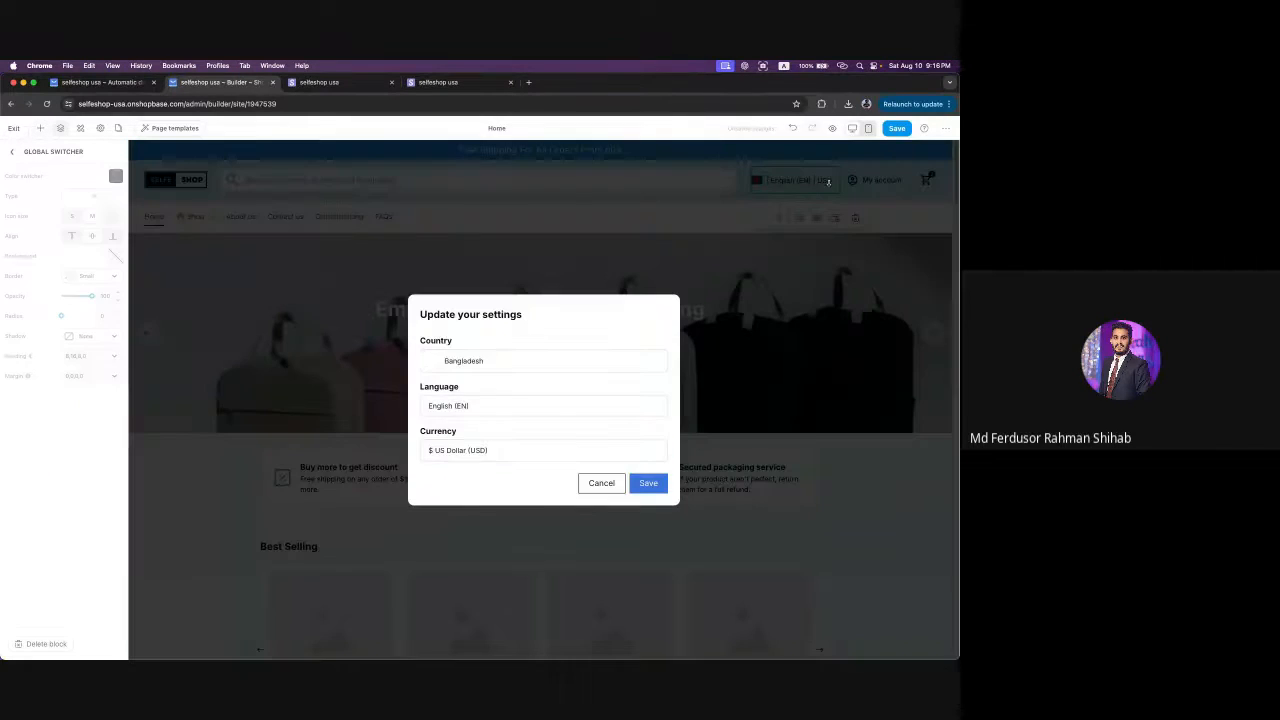
# - Preview the Global Switcher's country, language and currency dialog, cancel it and return to the page layers
pyautogui.click(820, 181)
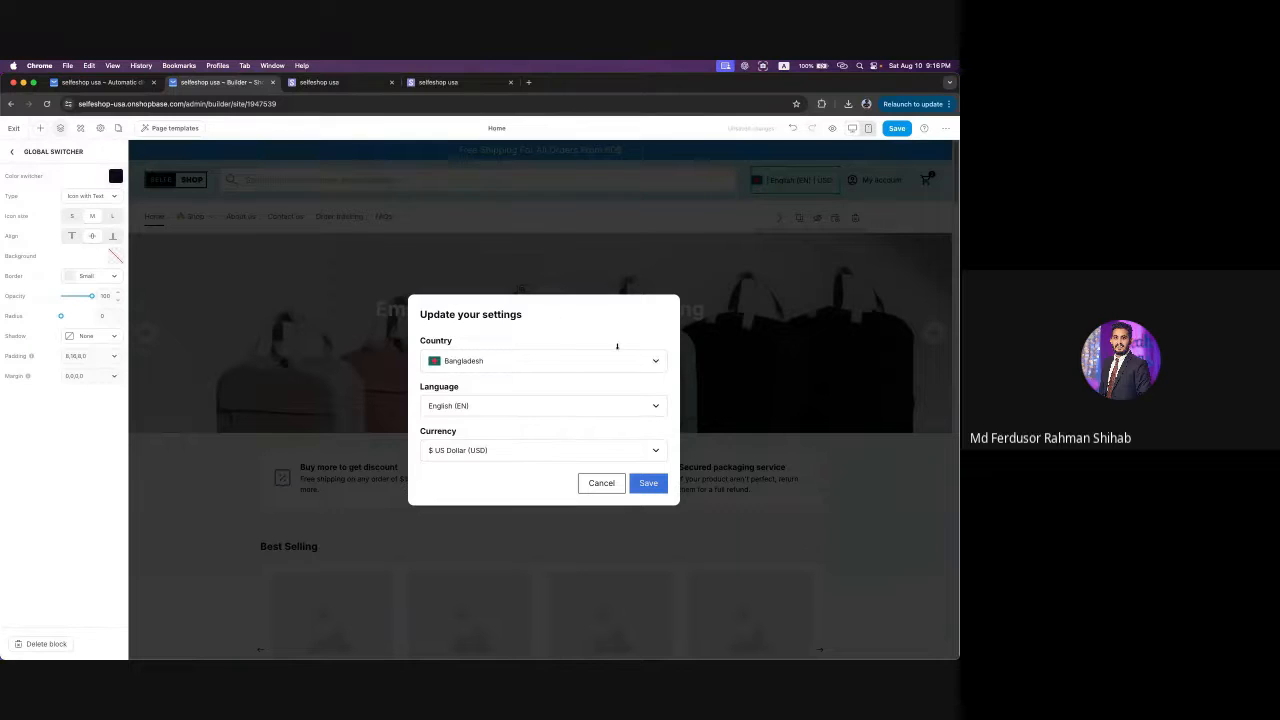
pyautogui.click(603, 484)
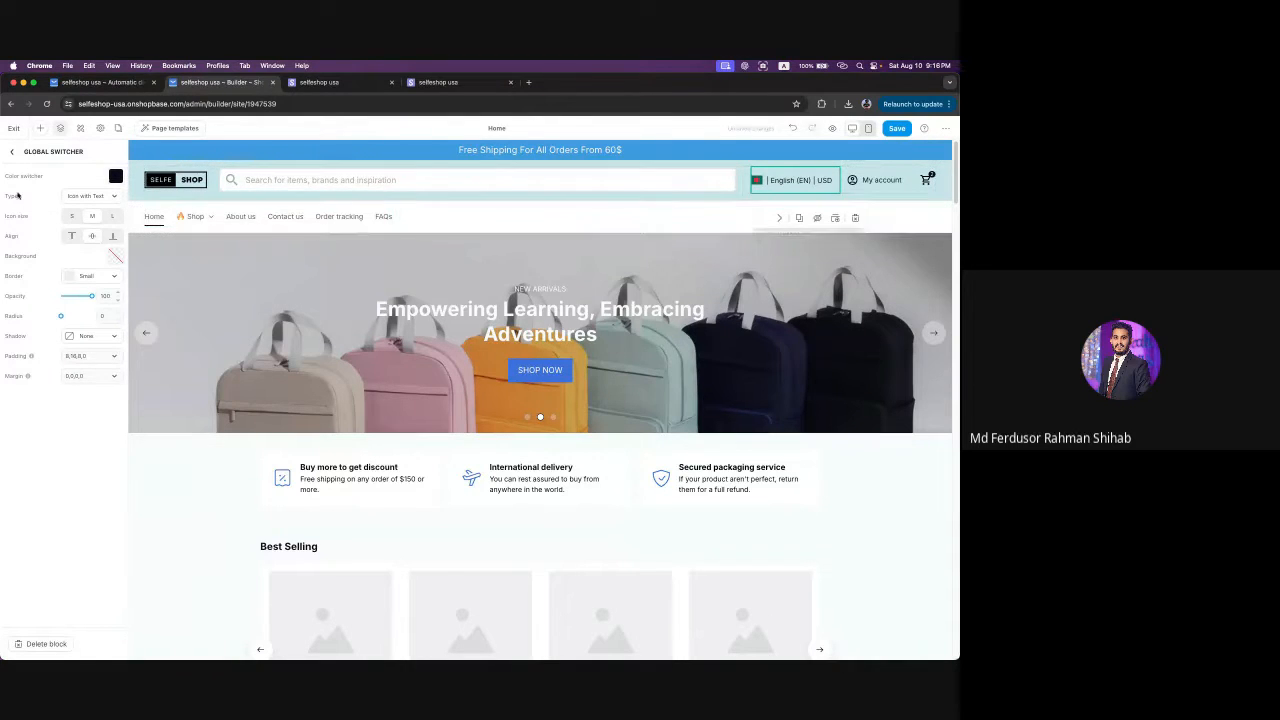
pyautogui.click(12, 152)
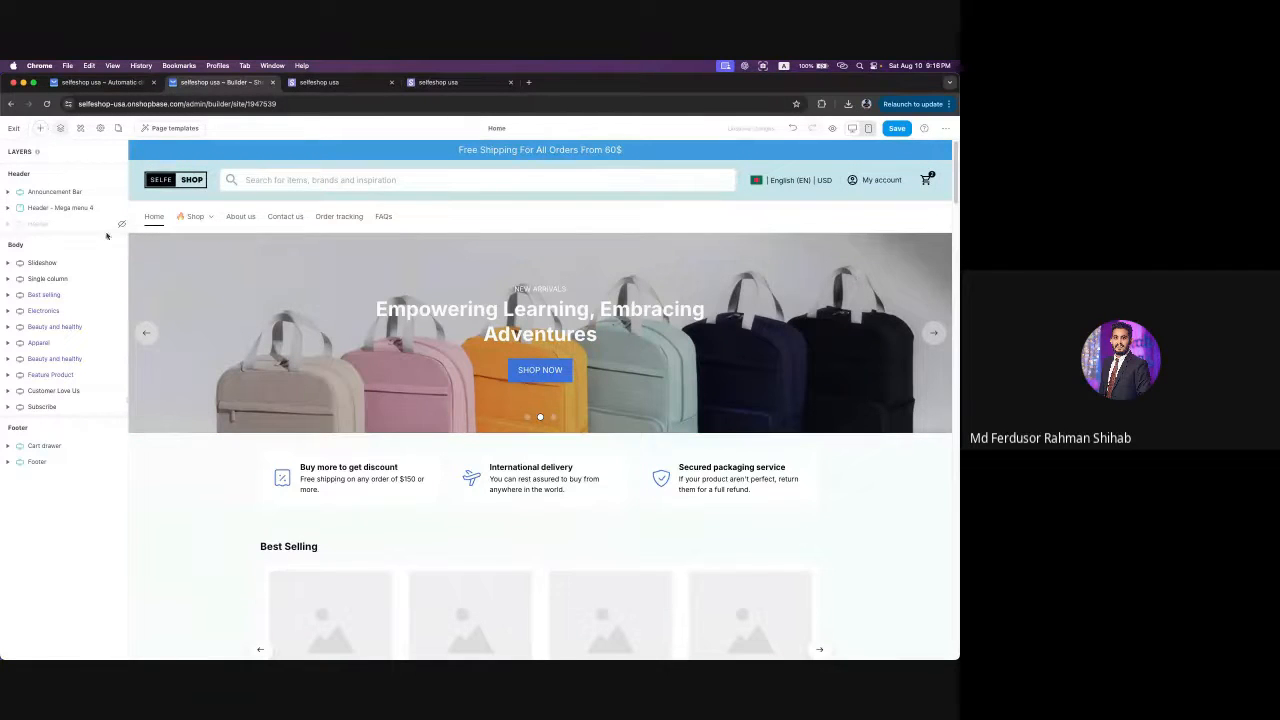
# - Insert the Header - Mega menu 2 section below the announcement bar and hide the Header - Mega menu 4 section
pyautogui.click(40, 128)
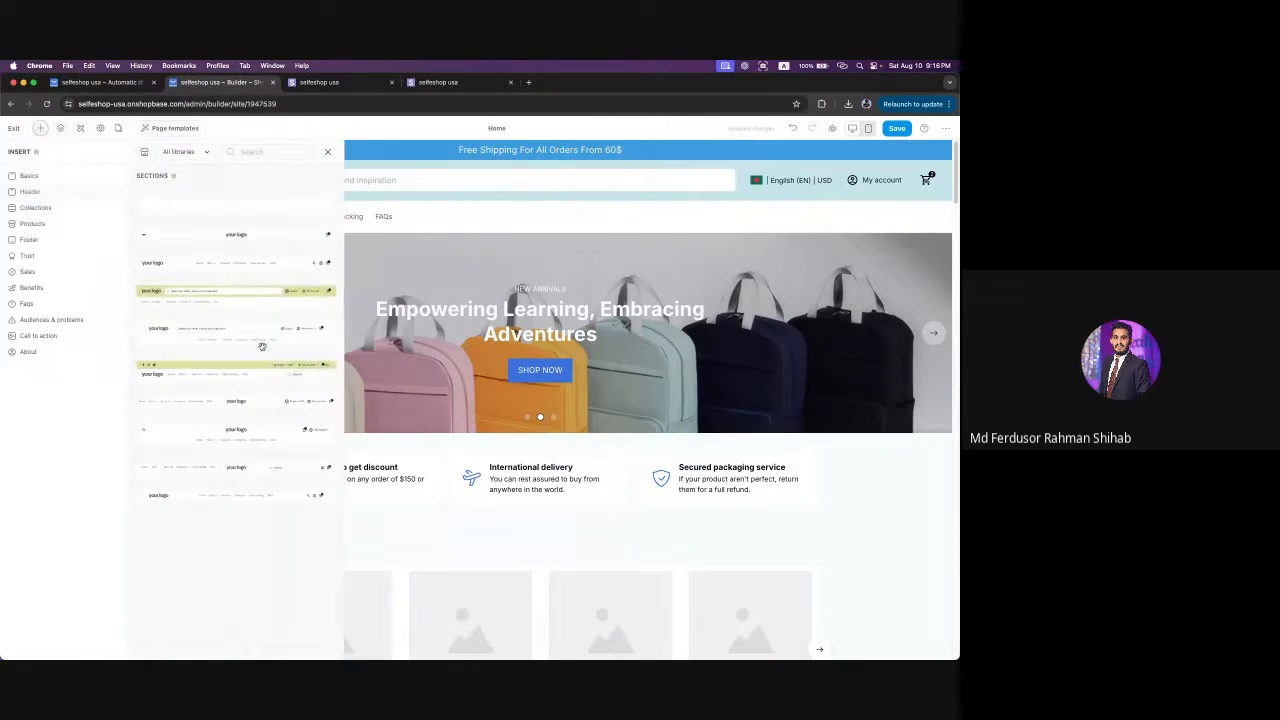
pyautogui.moveTo(236, 468); pyautogui.dragTo(506, 176)
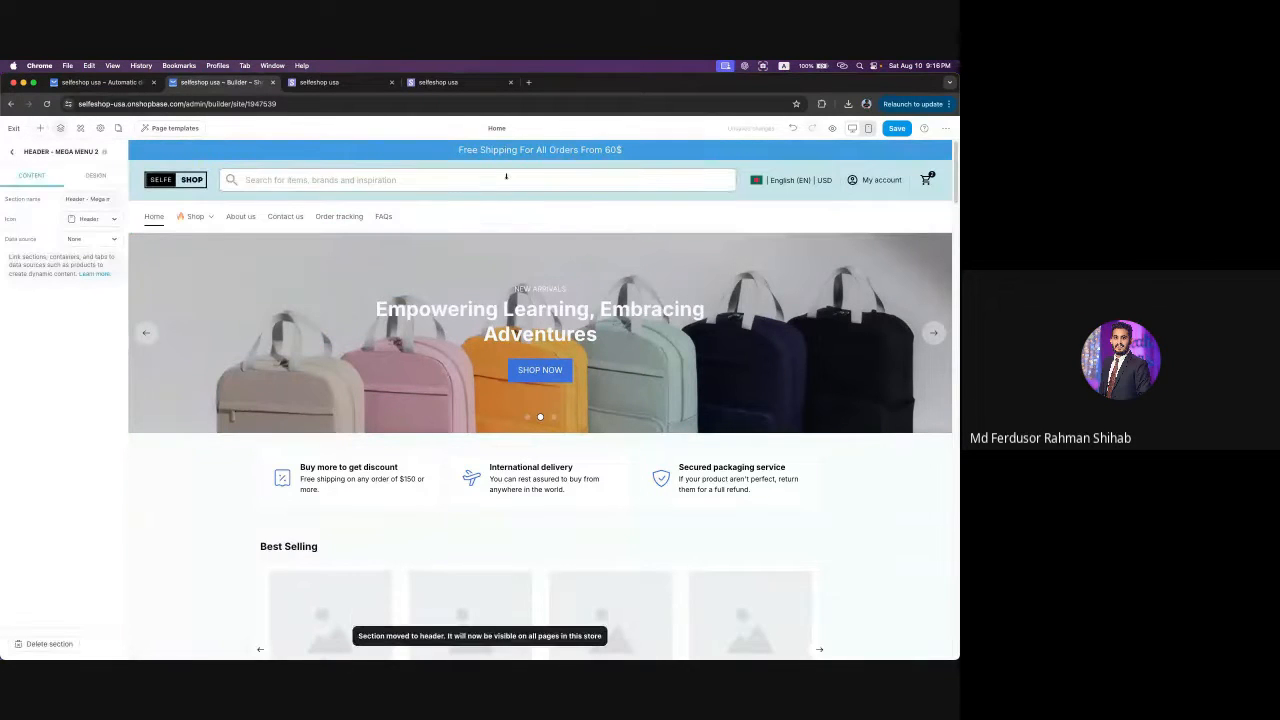
pyautogui.click(11, 152)
pyautogui.click(109, 226)
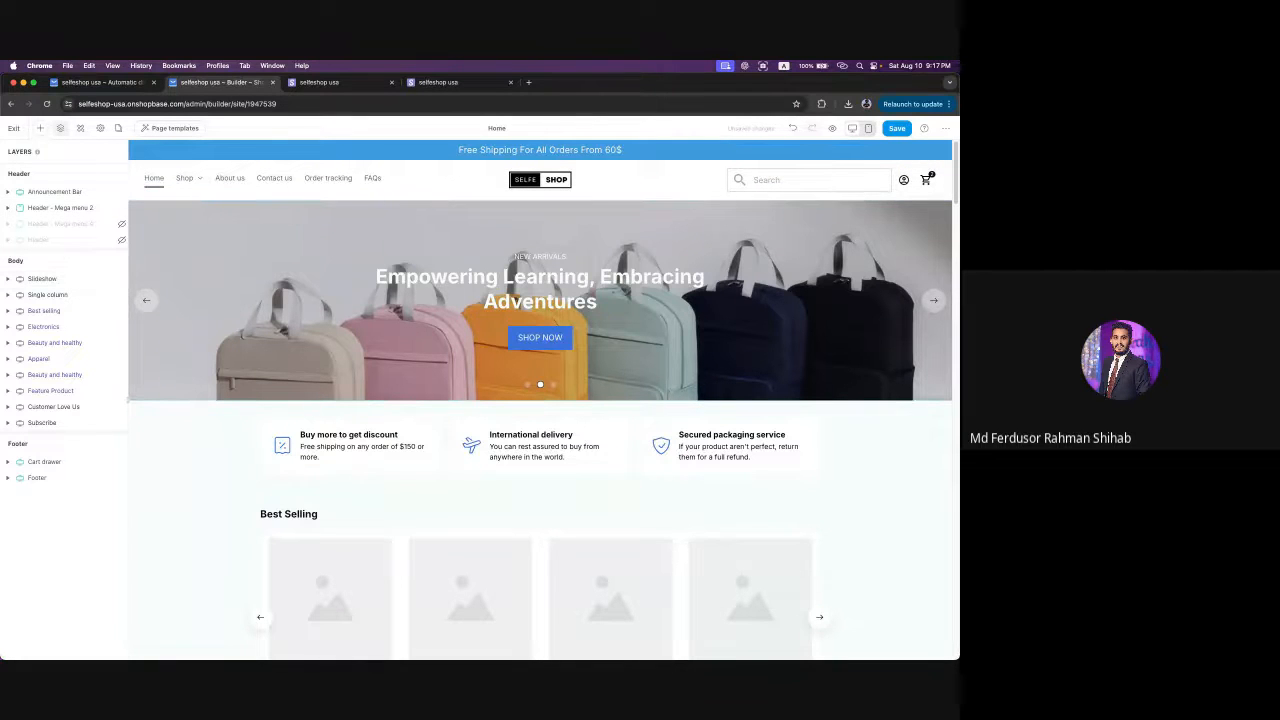
# - Examine the blocks inside the Header - Mega menu 2 section and toggle the section's visibility off and on
pyautogui.click(8, 207)
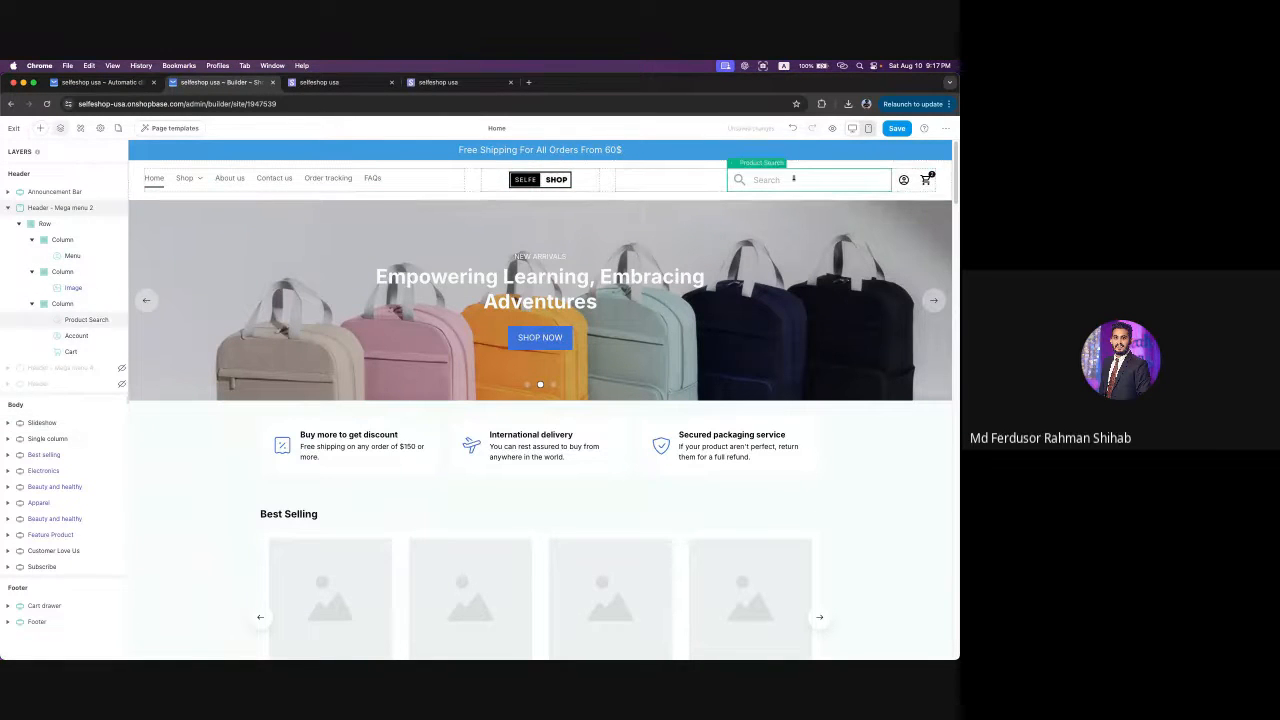
pyautogui.click(8, 208)
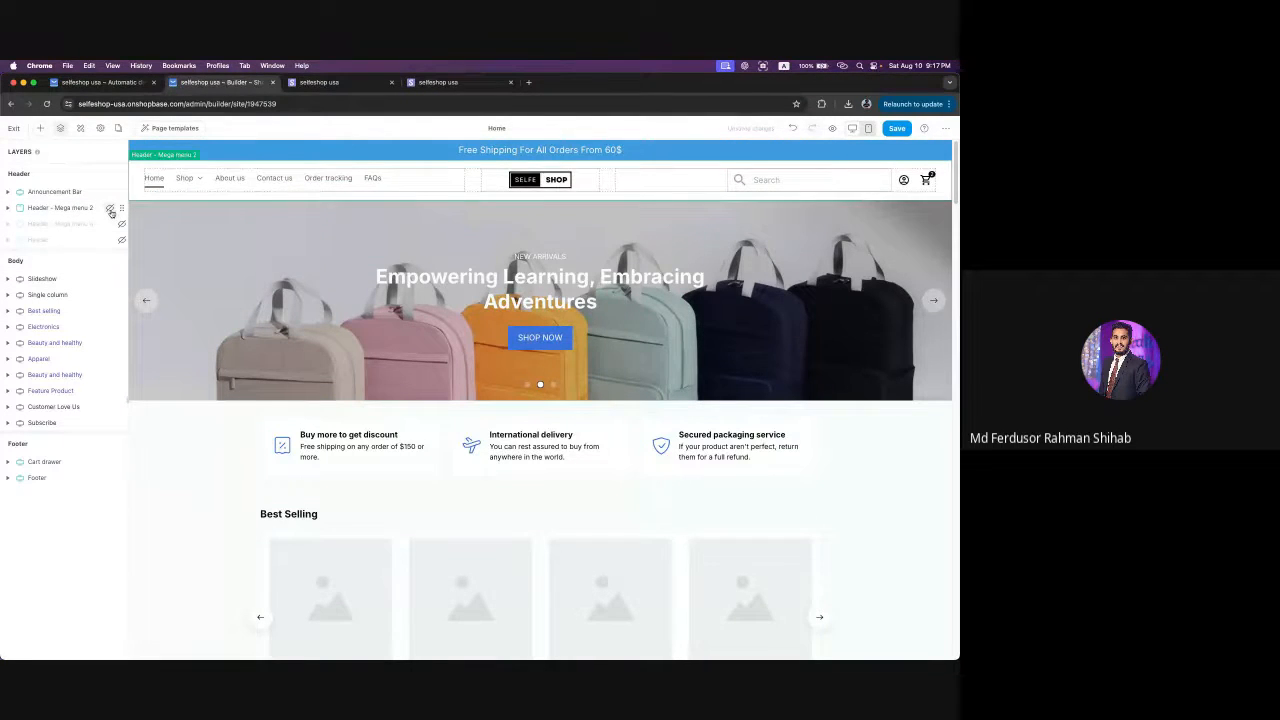
pyautogui.click(111, 209)
pyautogui.click(111, 209)
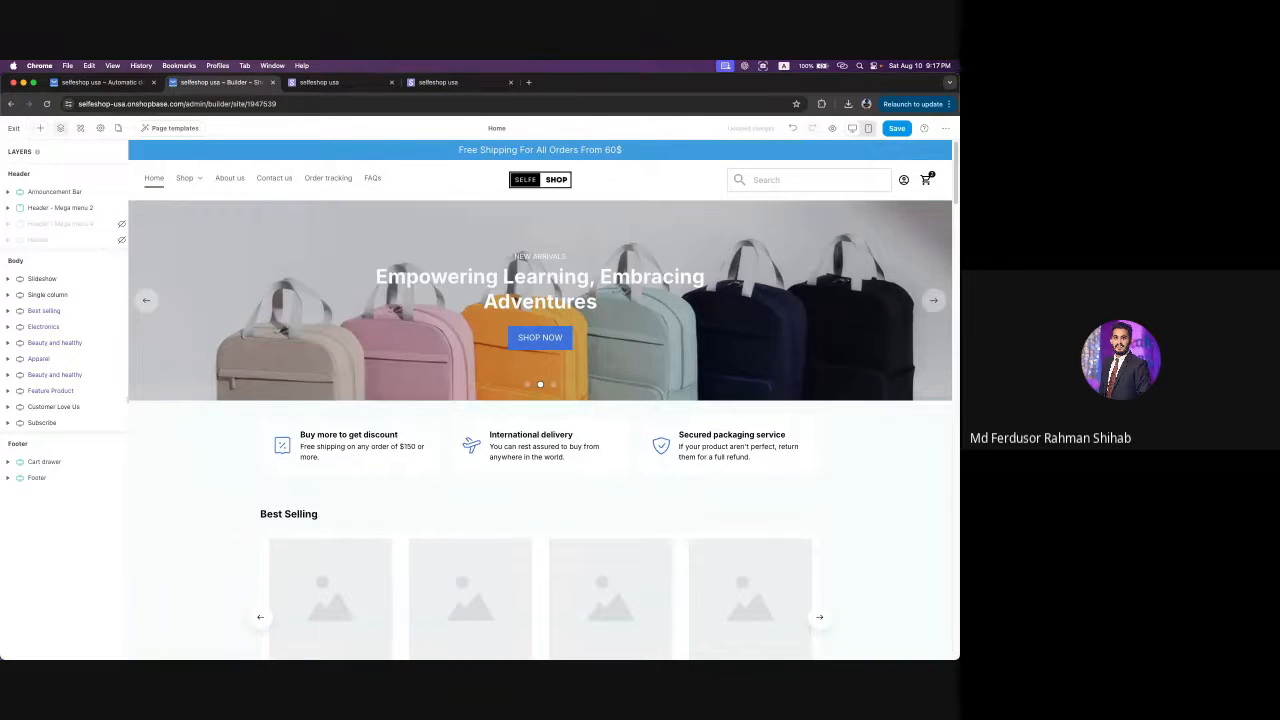
# - Unhide the Header - Mega menu 4 and original Header sections and save the page
pyautogui.click(109, 224)
pyautogui.click(110, 240)
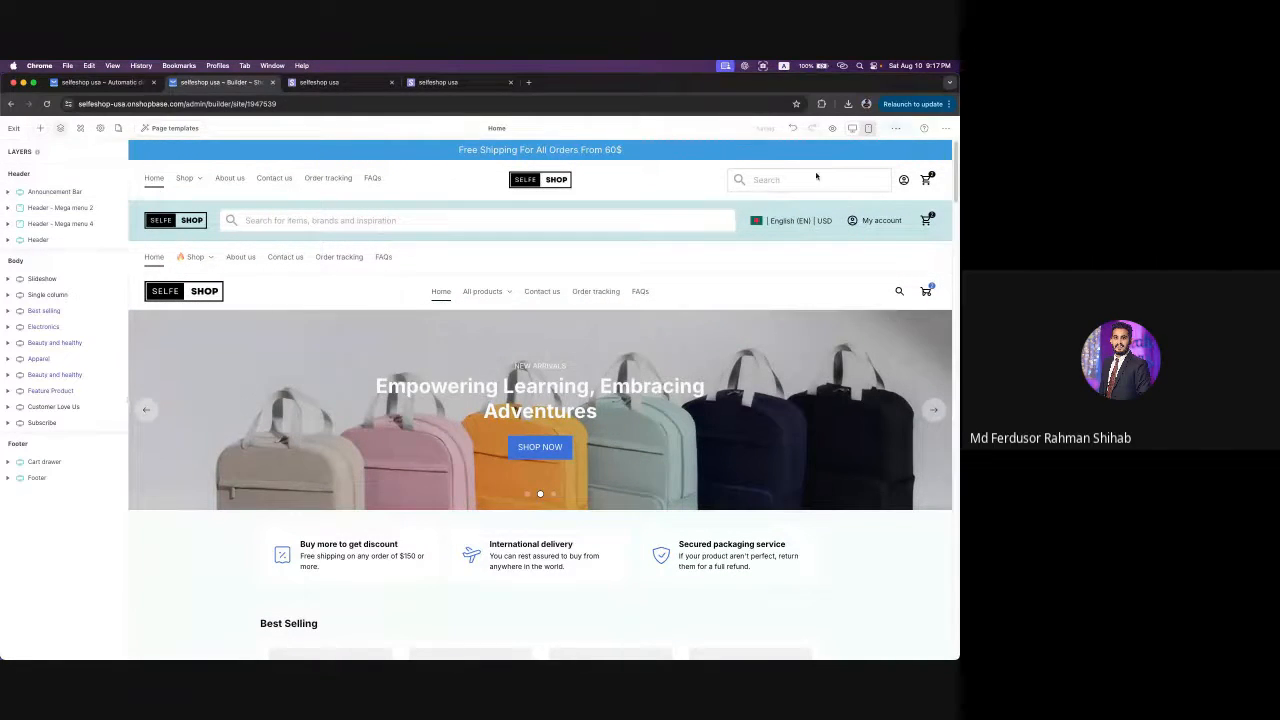
# - Reload the live storefront to check the stacked headers and return to the website builder
pyautogui.click(330, 82)
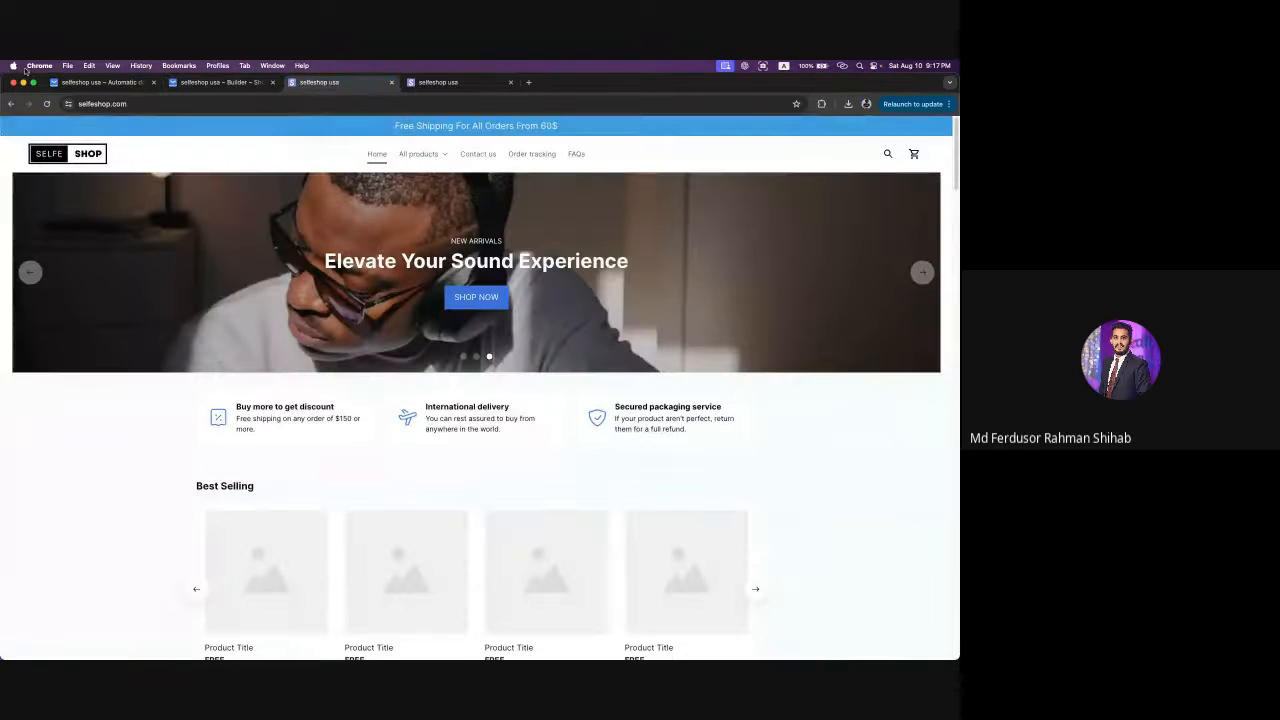
pyautogui.click(43, 105)
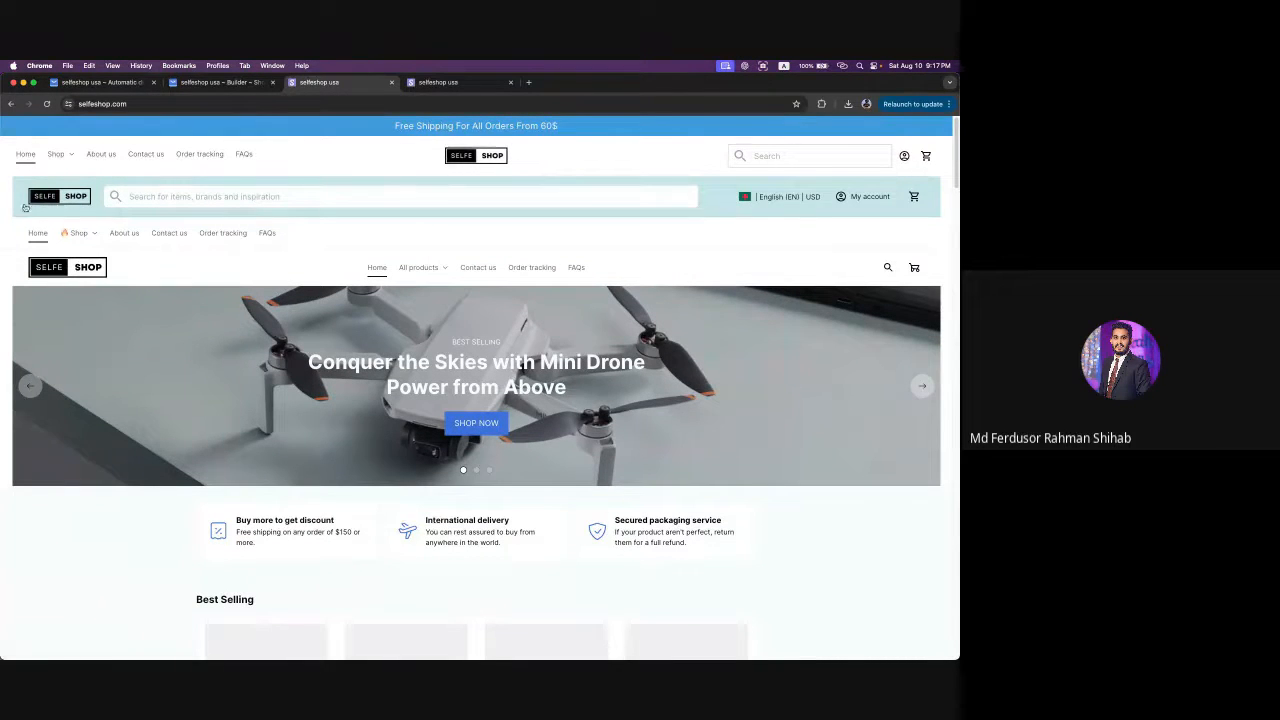
pyautogui.click(210, 82)
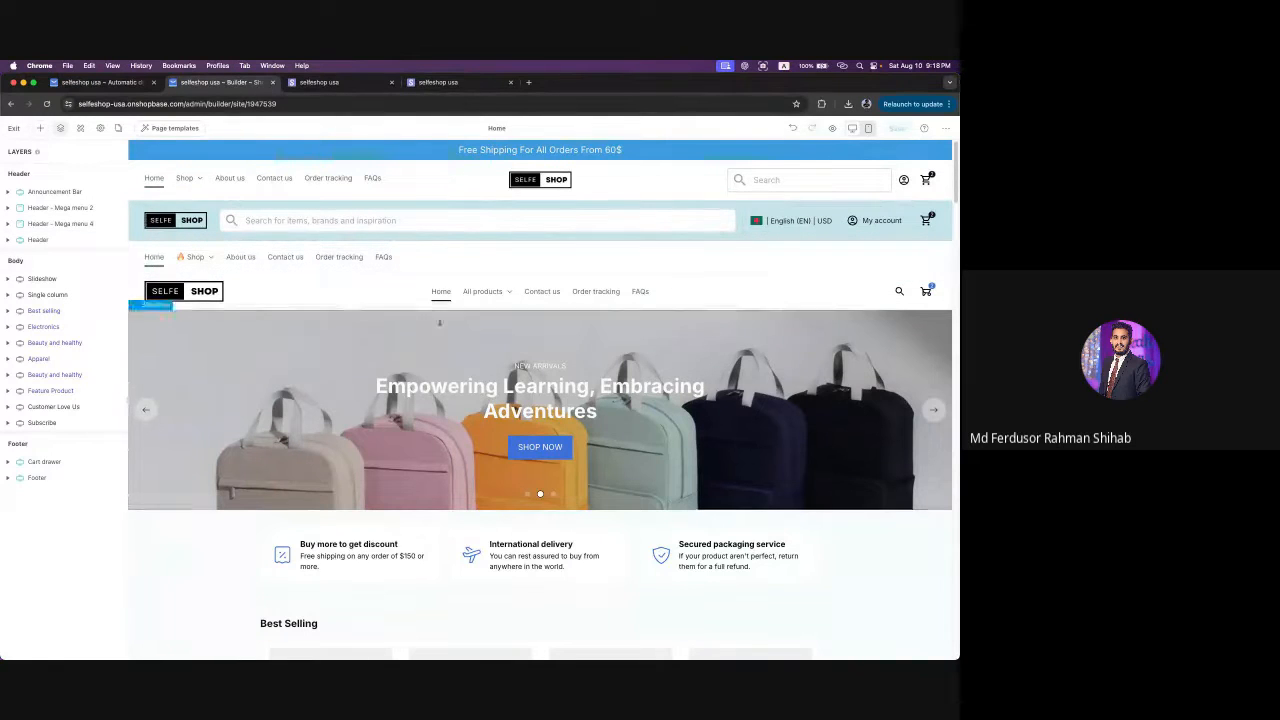
# - Delete the Header - Mega menu 2 section
pyautogui.click(57, 209)
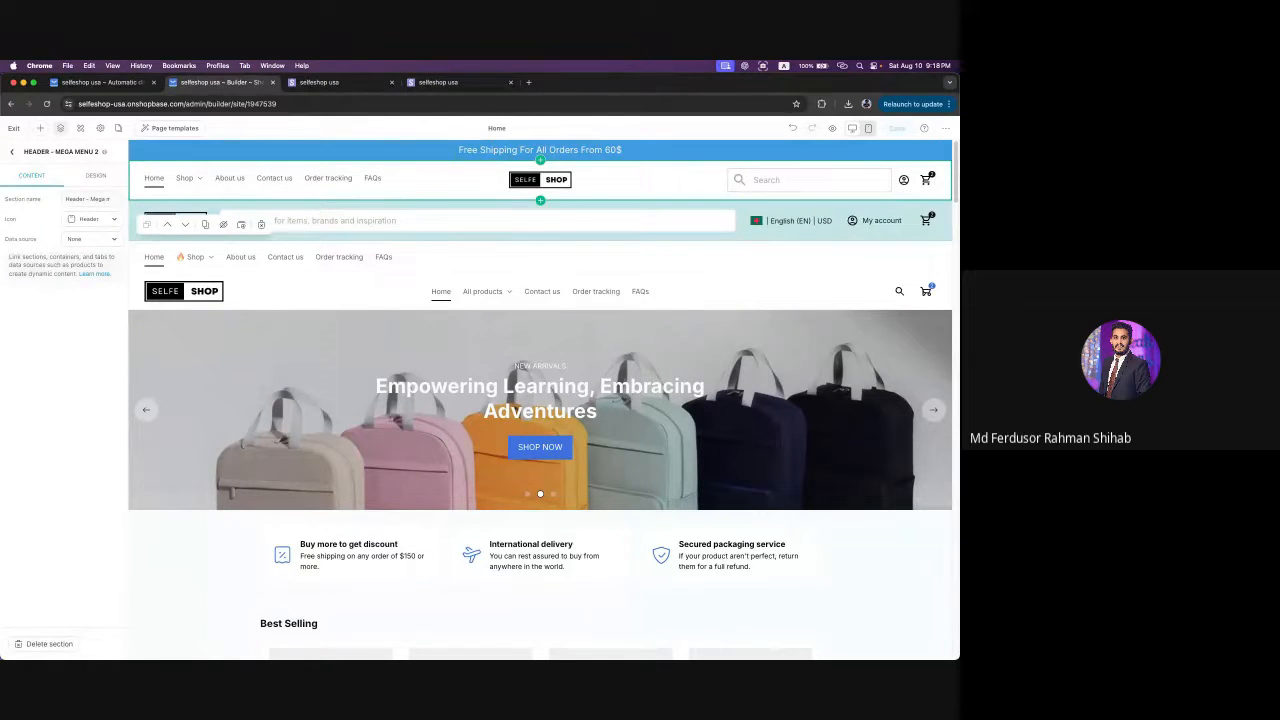
pyautogui.click(50, 644)
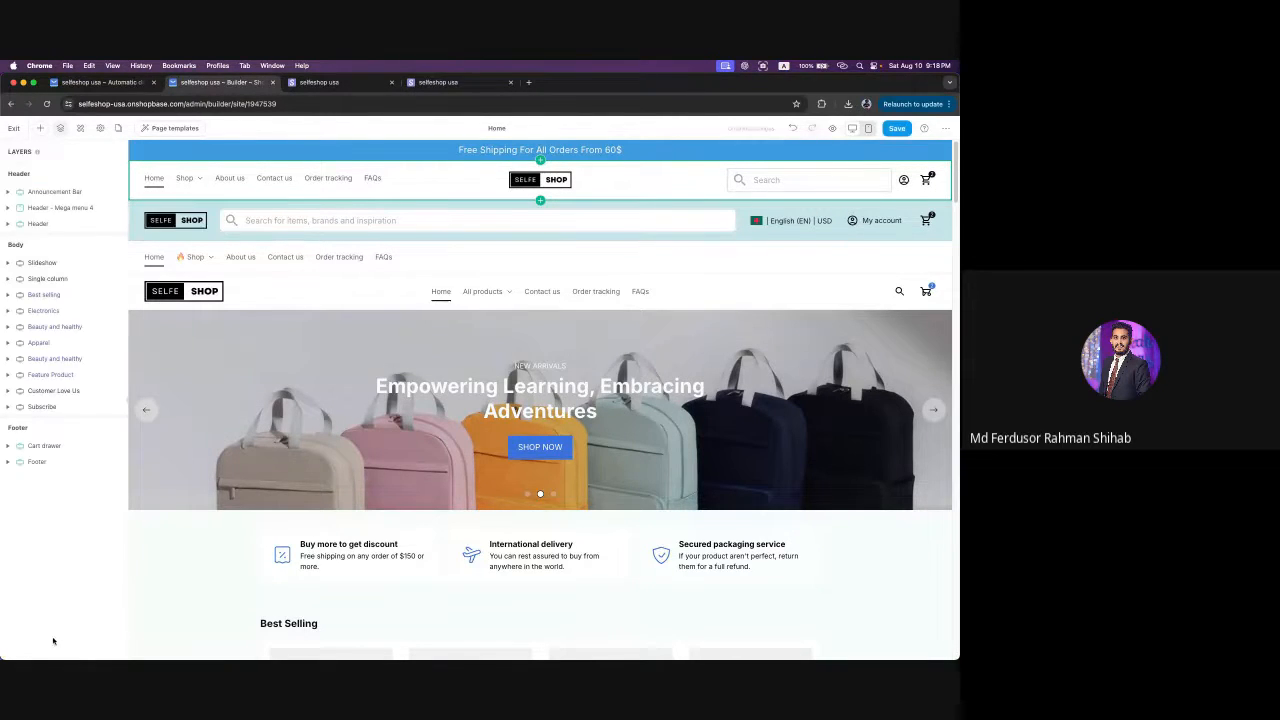
# - Delete the Header - Mega menu 4 section and save the page
pyautogui.click(58, 205)
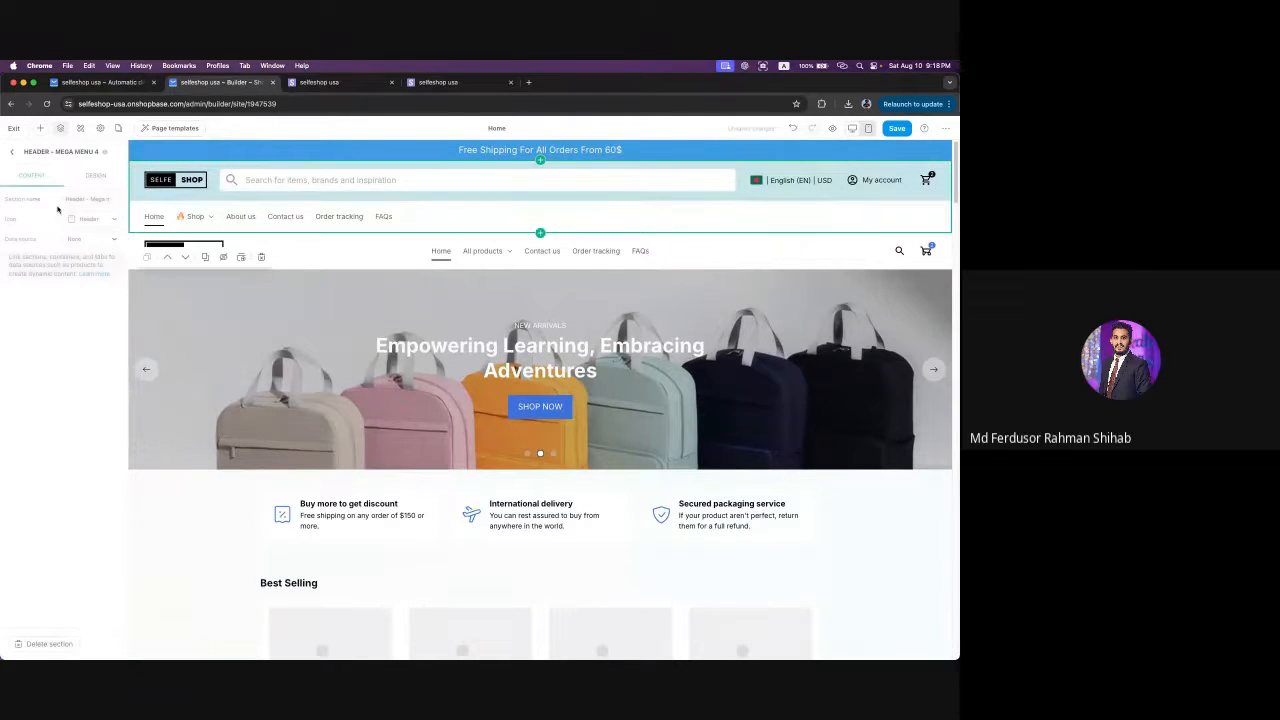
pyautogui.click(57, 648)
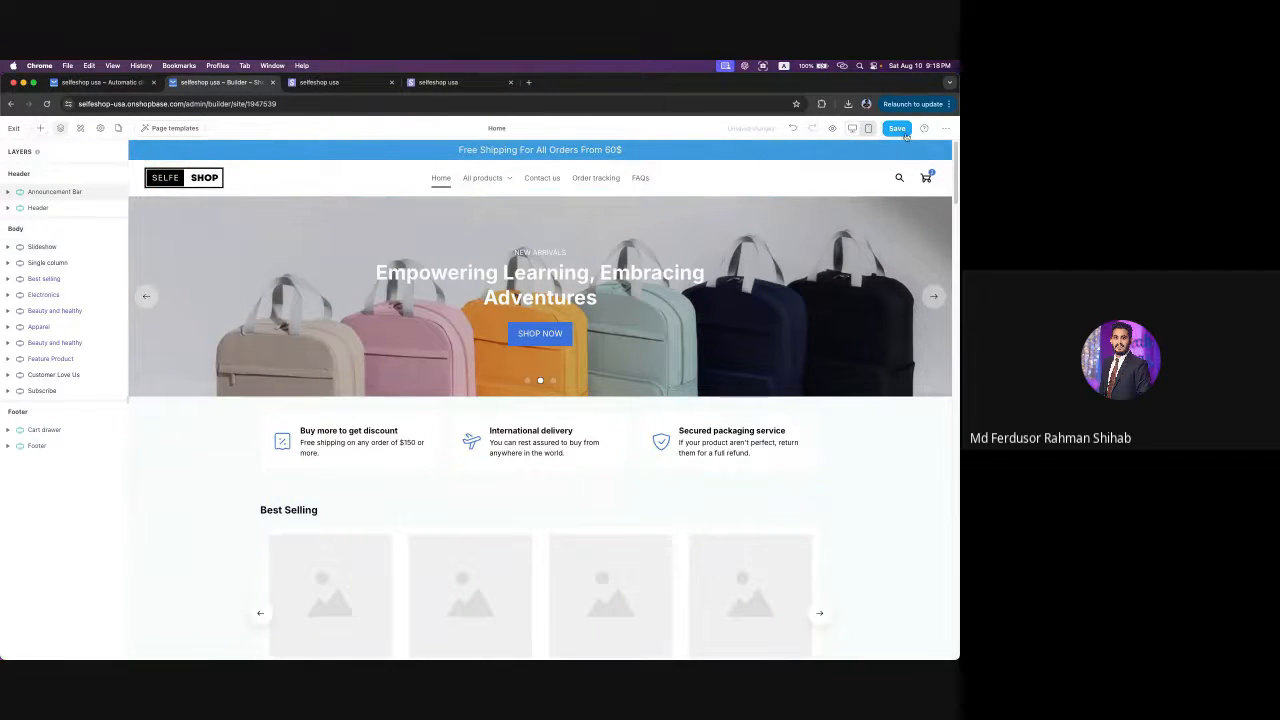
pyautogui.click(900, 130)
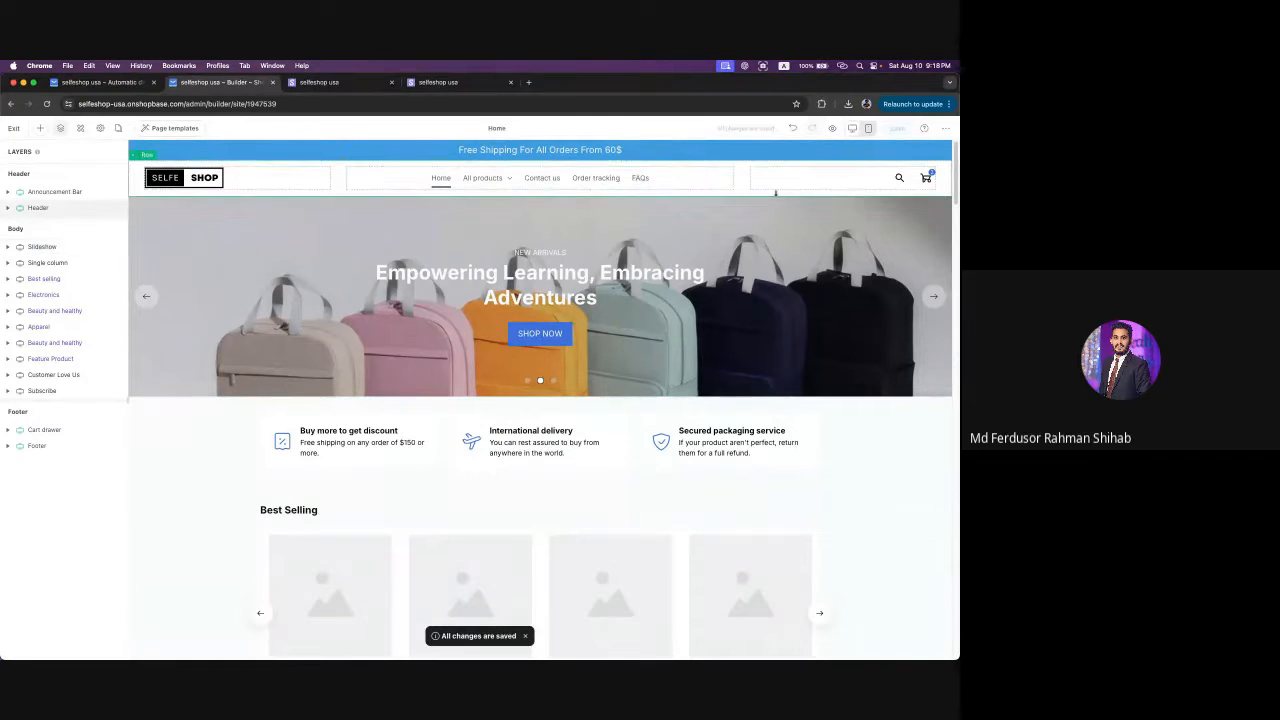
# - Expand the Slideshow section's layers, reload the live storefront to check its header, and close the duplicate storefront tab
pyautogui.click(7, 247)
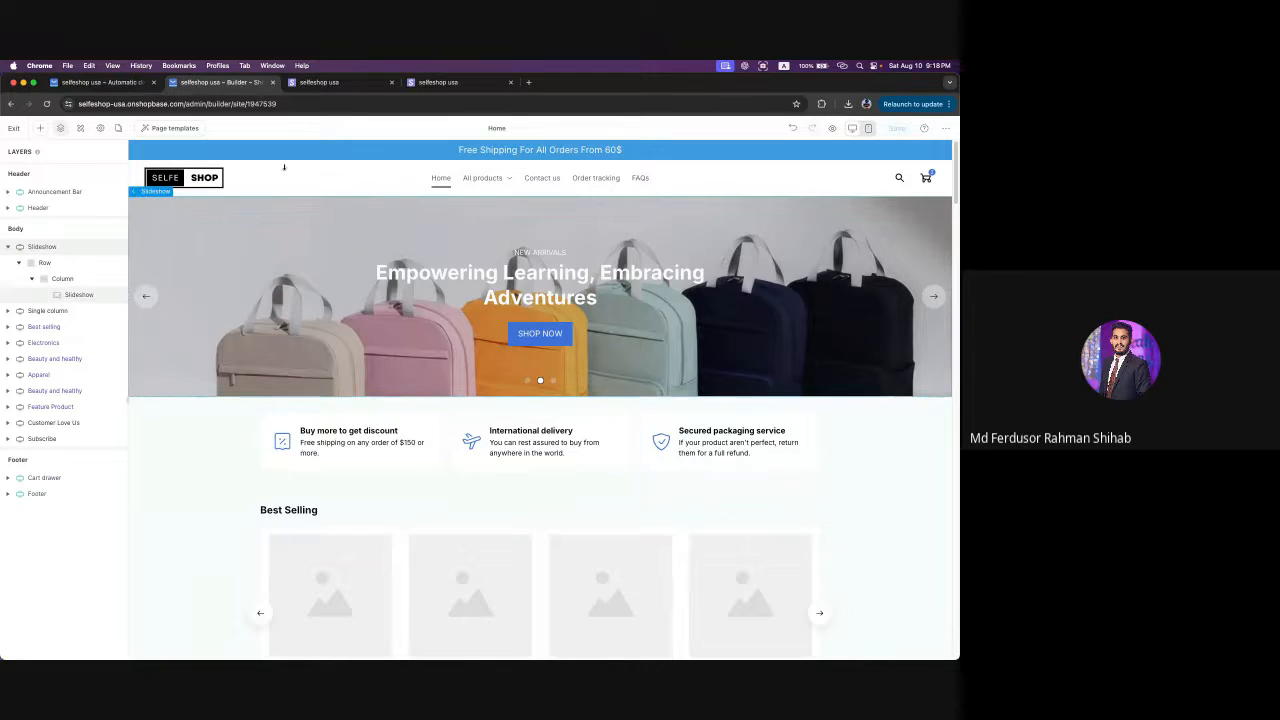
pyautogui.hotkey('ctrl', 'Tab')
pyautogui.click(46, 104)
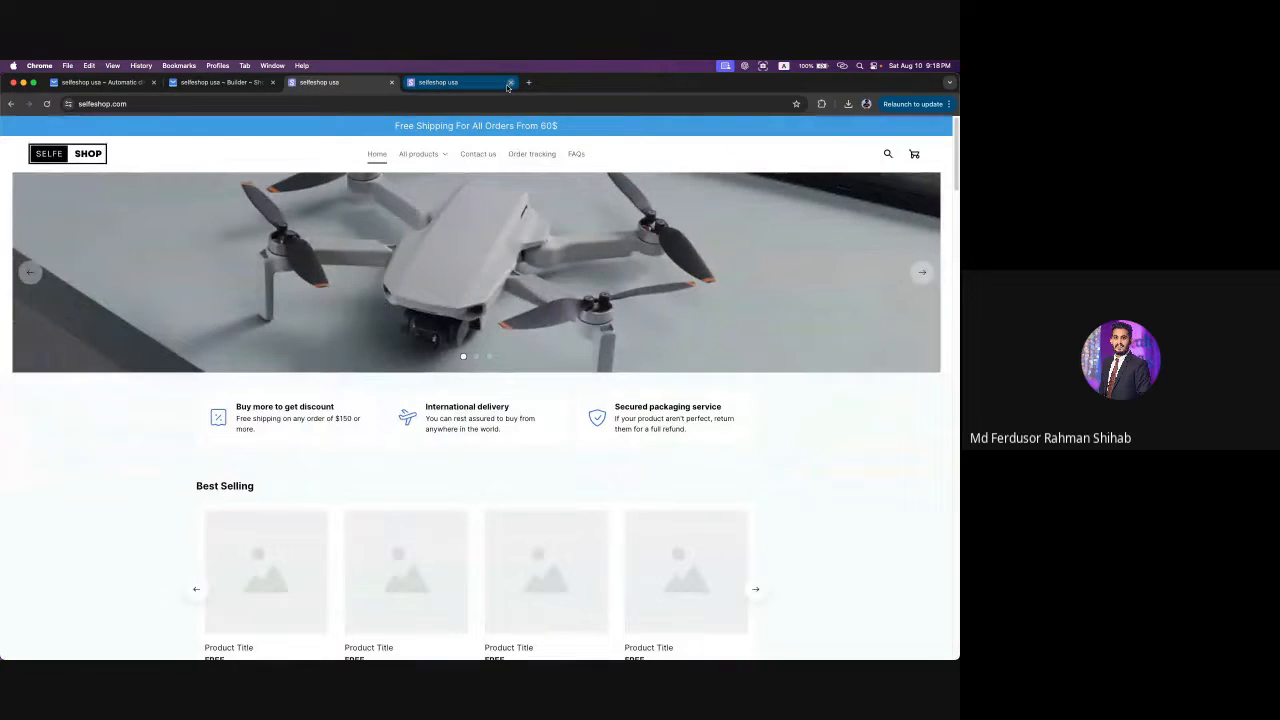
pyautogui.click(510, 83)
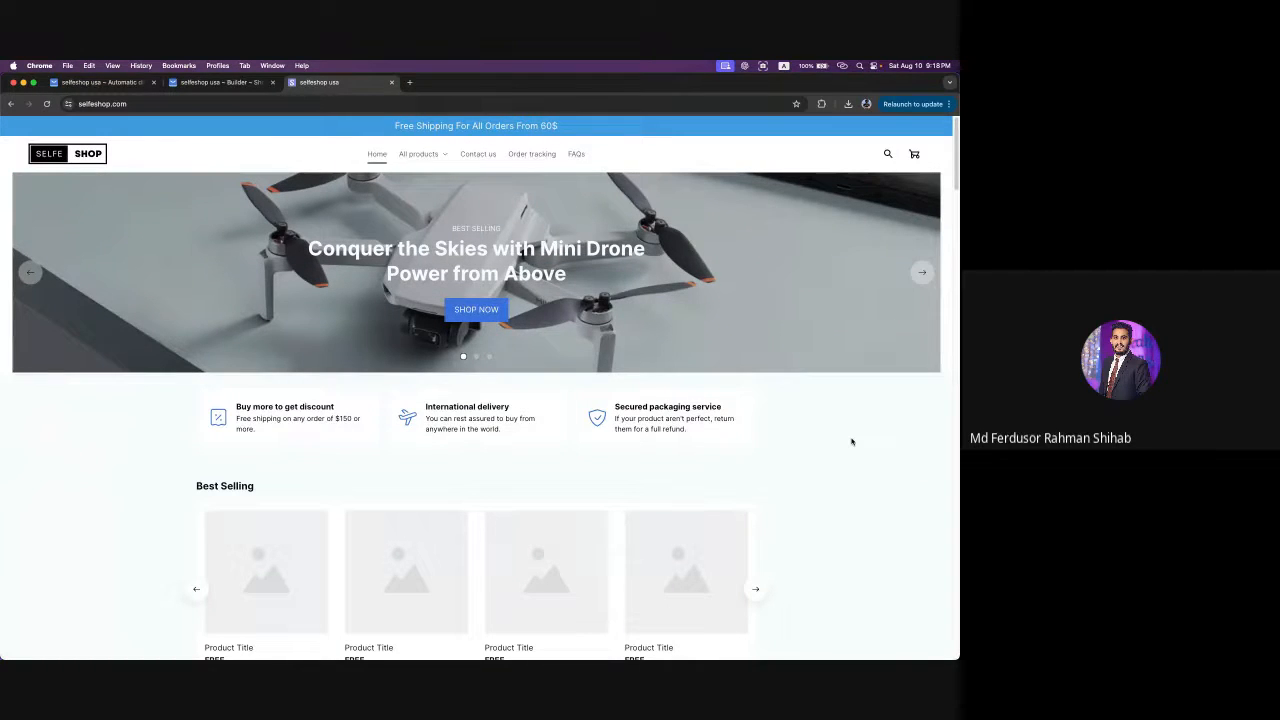
pyautogui.scroll(-4, 851, 394)
pyautogui.scroll(4, 834, 380)
# - Look through the slides of the home page slideshow on the live storefront
pyautogui.click(85, 84)
pyautogui.click(345, 83)
pyautogui.click(922, 272)
pyautogui.click(922, 272)
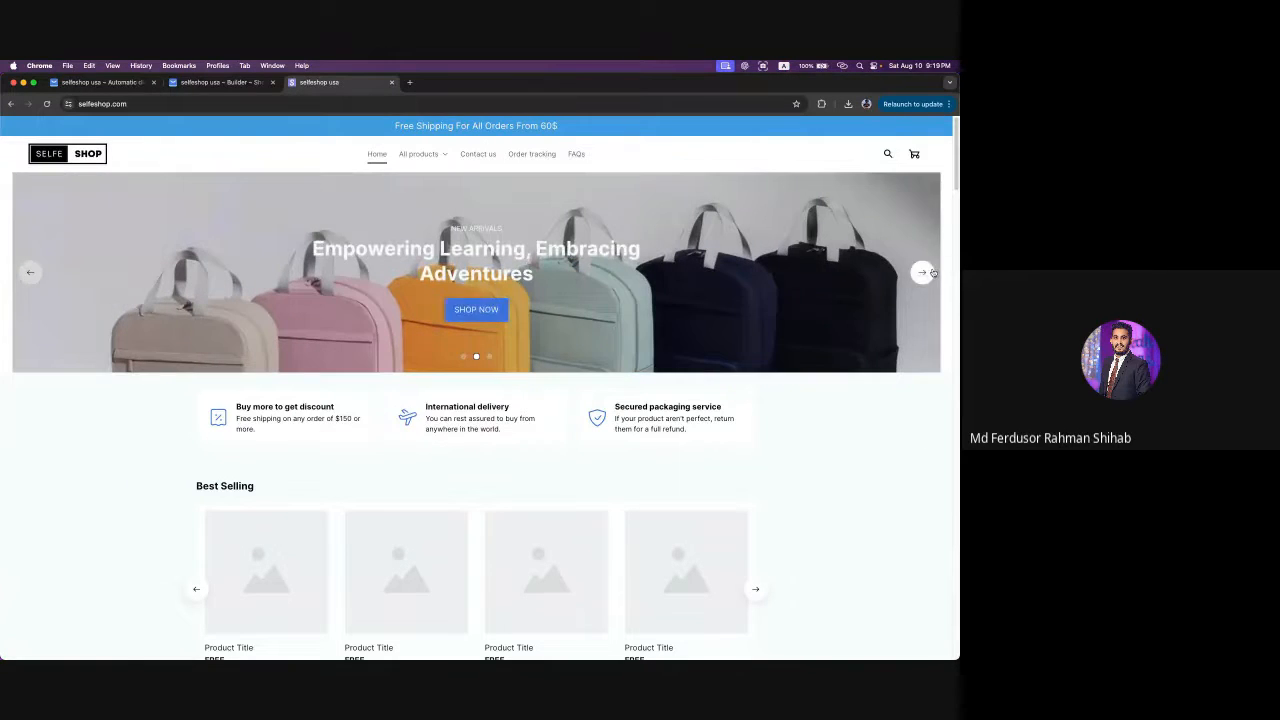
pyautogui.click(922, 272)
pyautogui.click(922, 272)
# - Return to the website builder and open the design settings of the Slideshow section
pyautogui.click(97, 83)
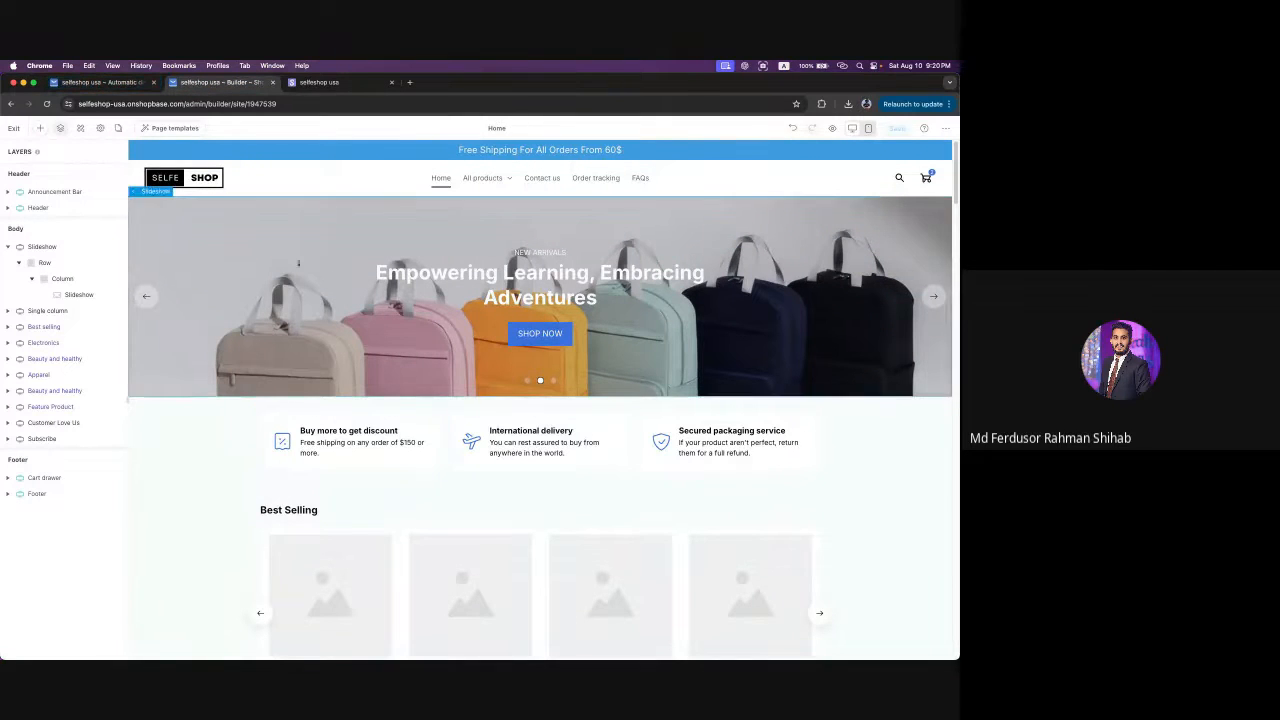
pyautogui.click(140, 83)
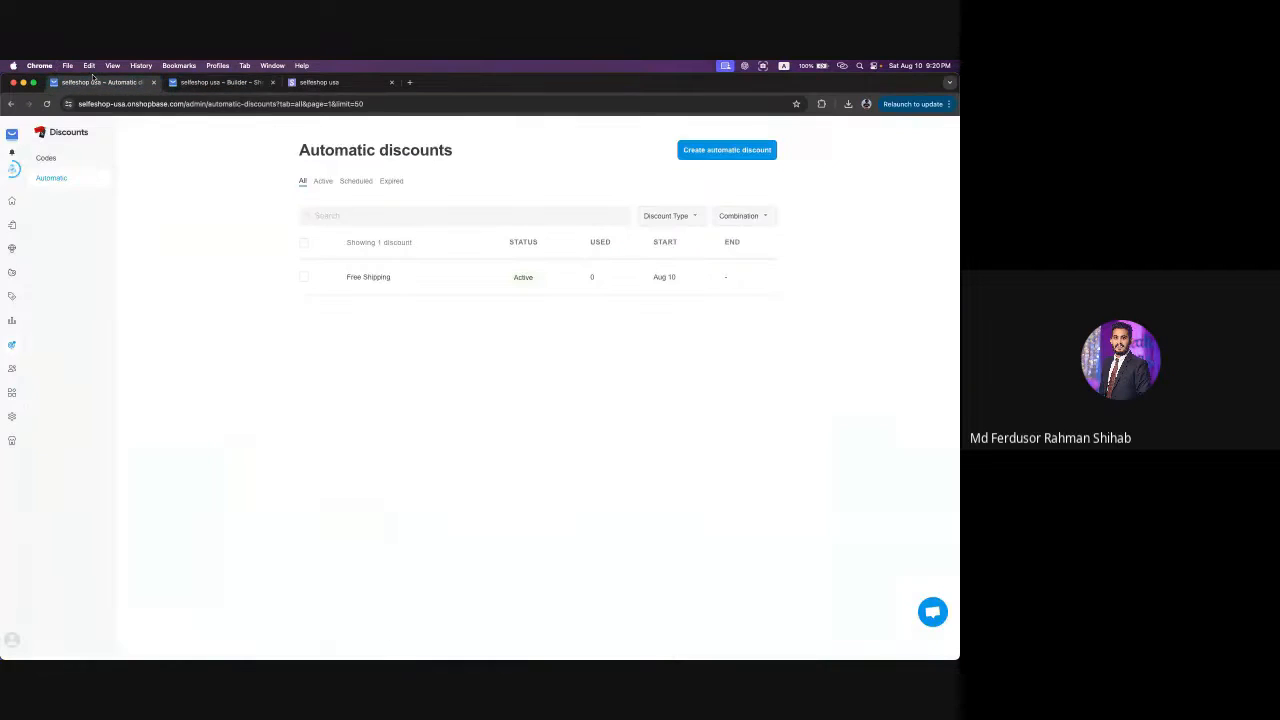
pyautogui.click(172, 83)
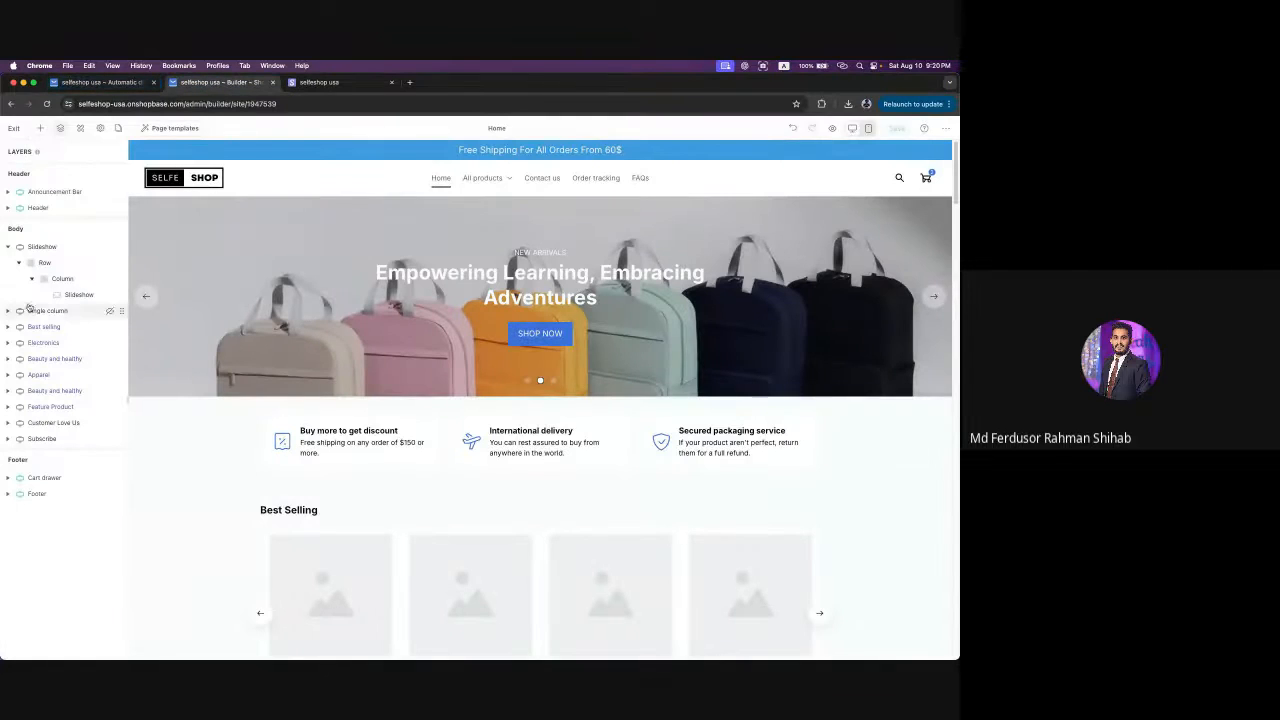
pyautogui.click(8, 246)
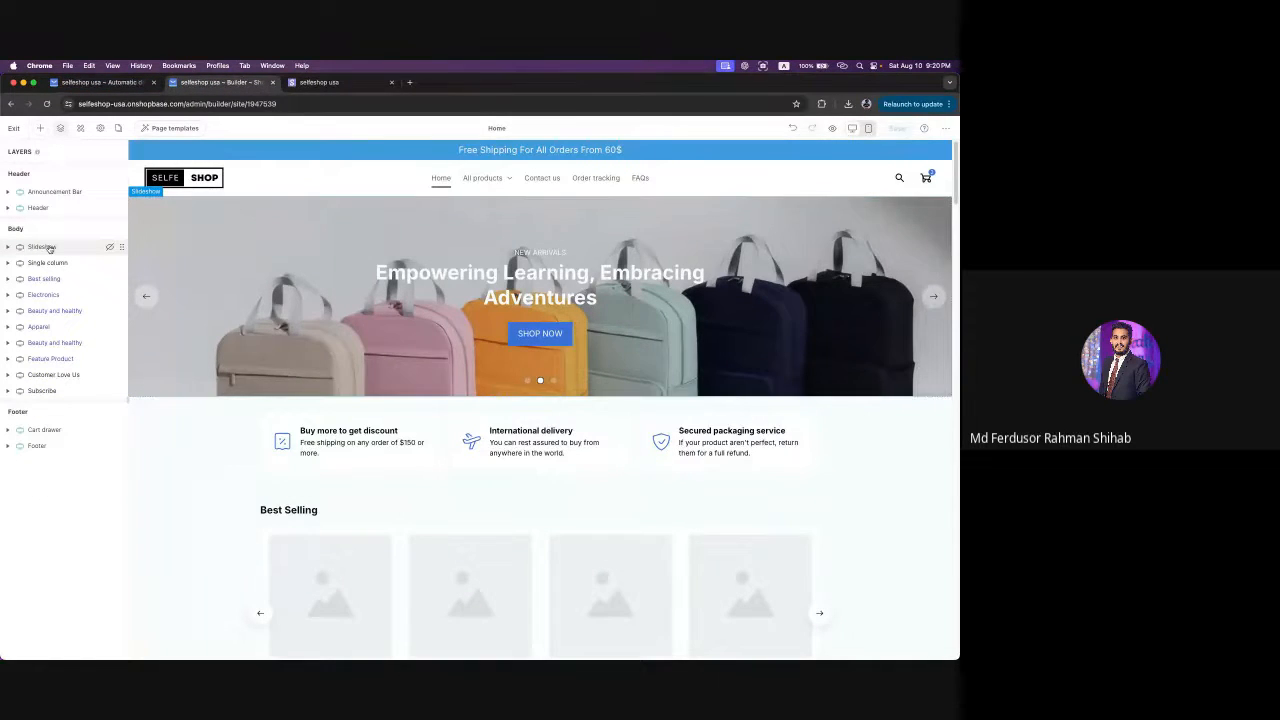
pyautogui.click(49, 248)
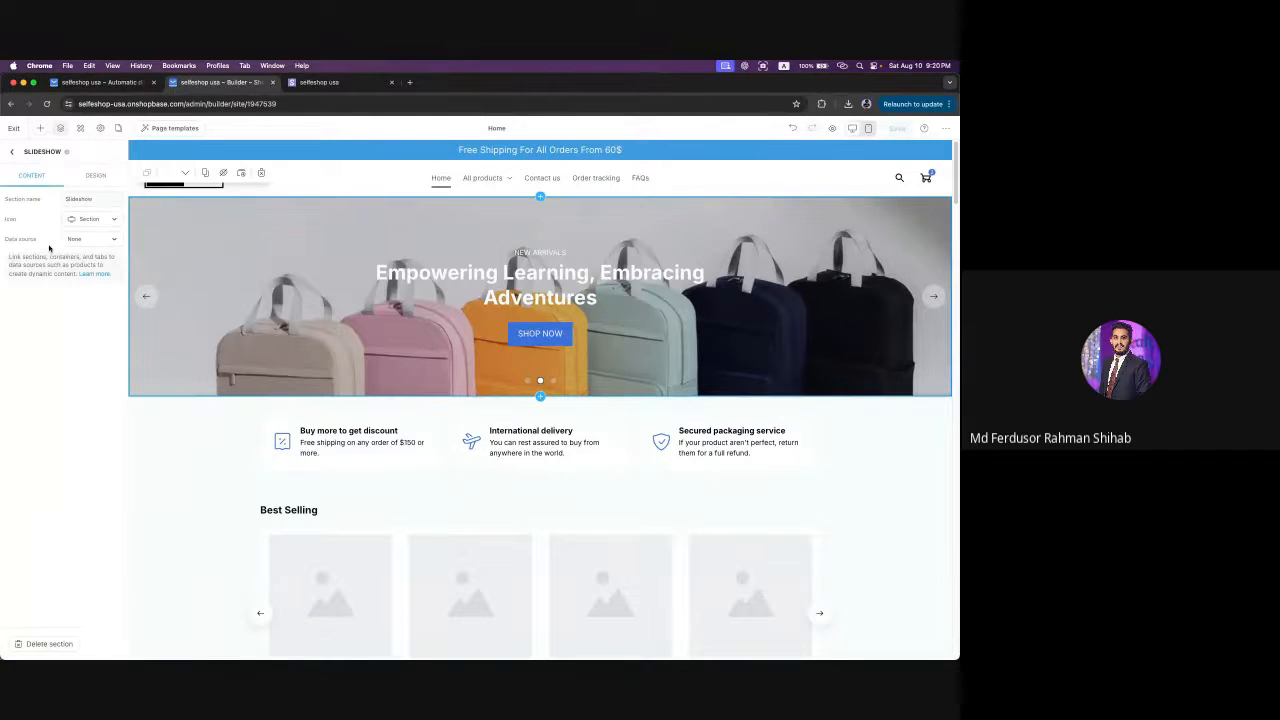
pyautogui.doubleClick(73, 199)
pyautogui.click(94, 176)
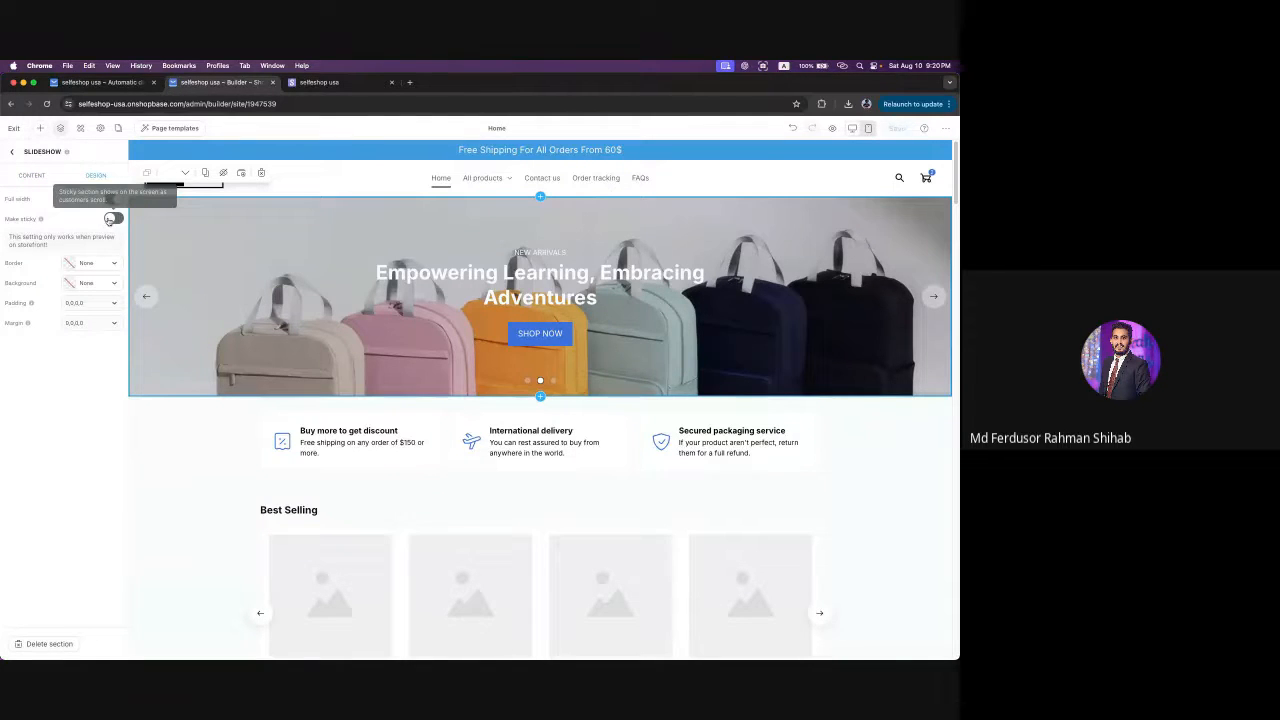
# - Toggle the Slideshow section's sticky option on and off, disable its full width, and save the page
pyautogui.click(110, 220)
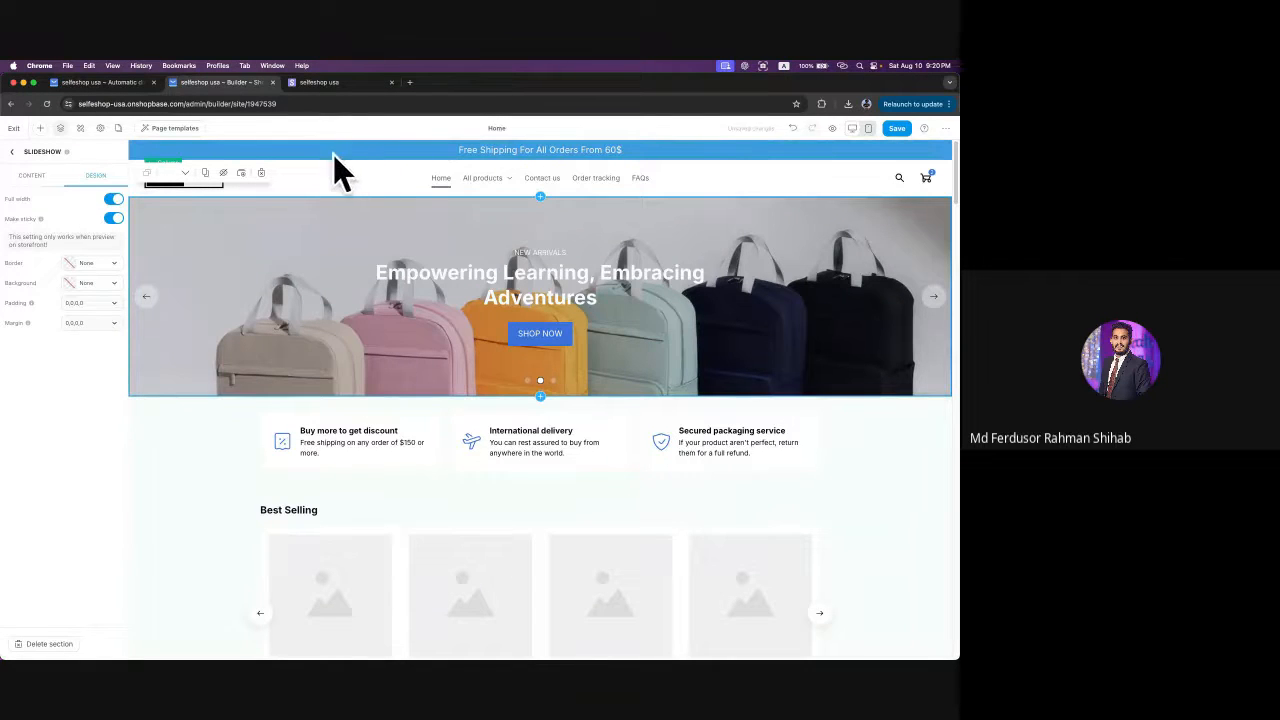
pyautogui.click(113, 221)
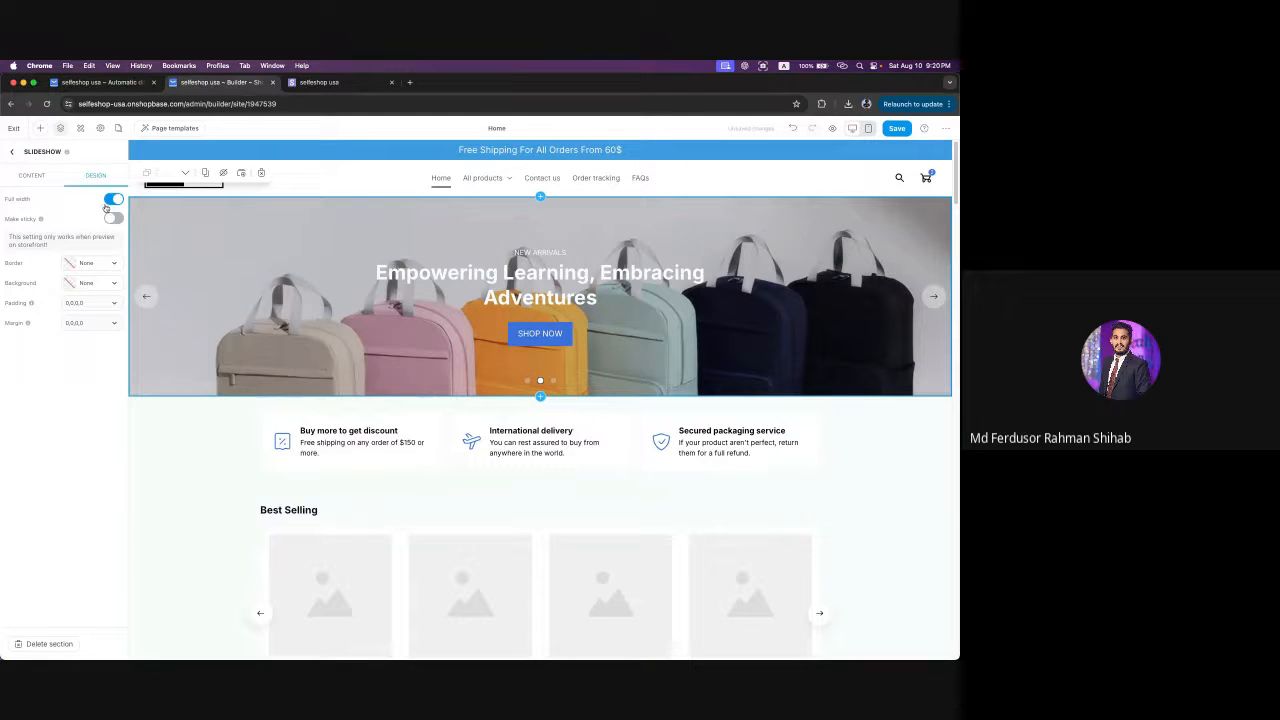
pyautogui.click(110, 201)
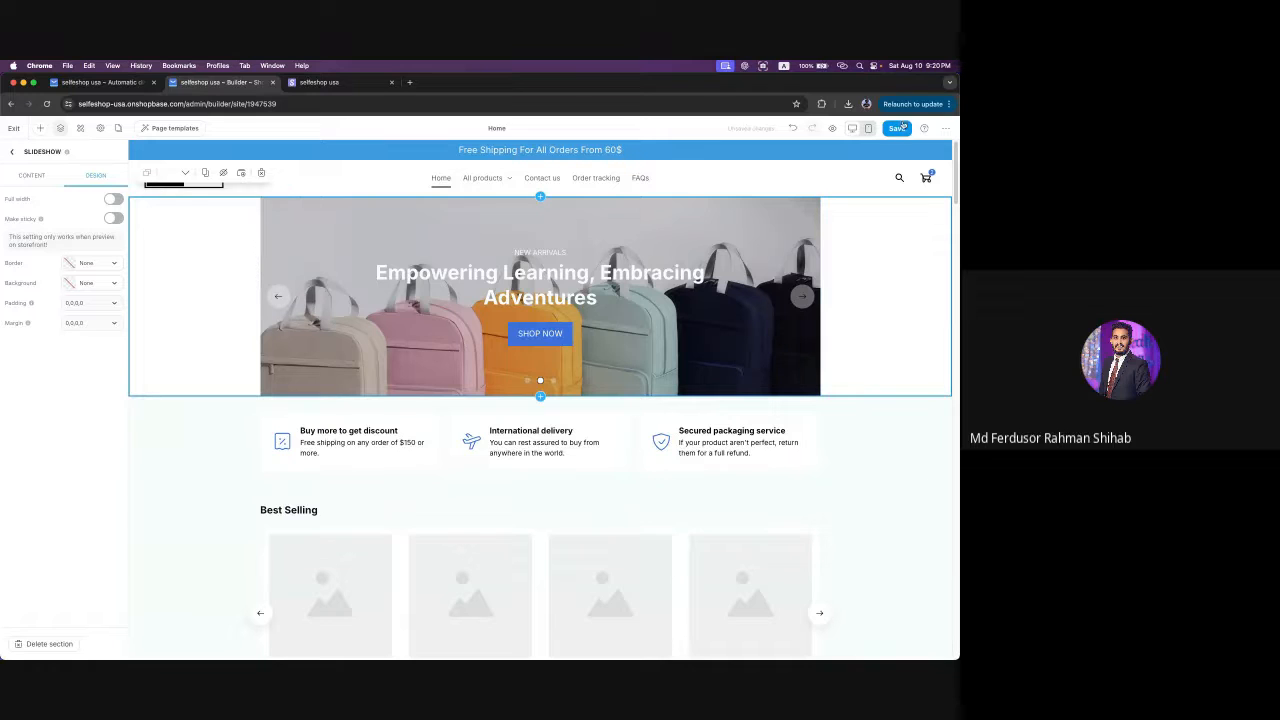
pyautogui.click(903, 127)
# - Reload the live storefront, enlarge the page to 110%, and check the slideshow's reduced width and its slides
pyautogui.click(335, 83)
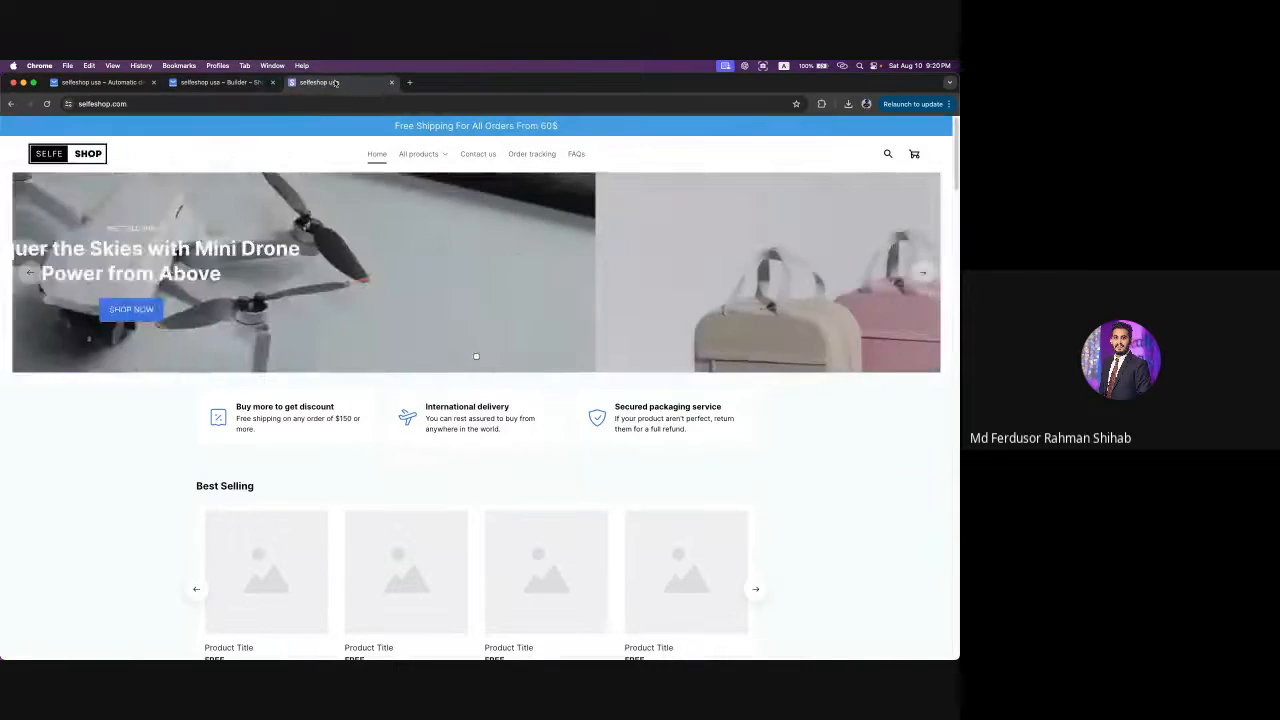
pyautogui.press('super+r')
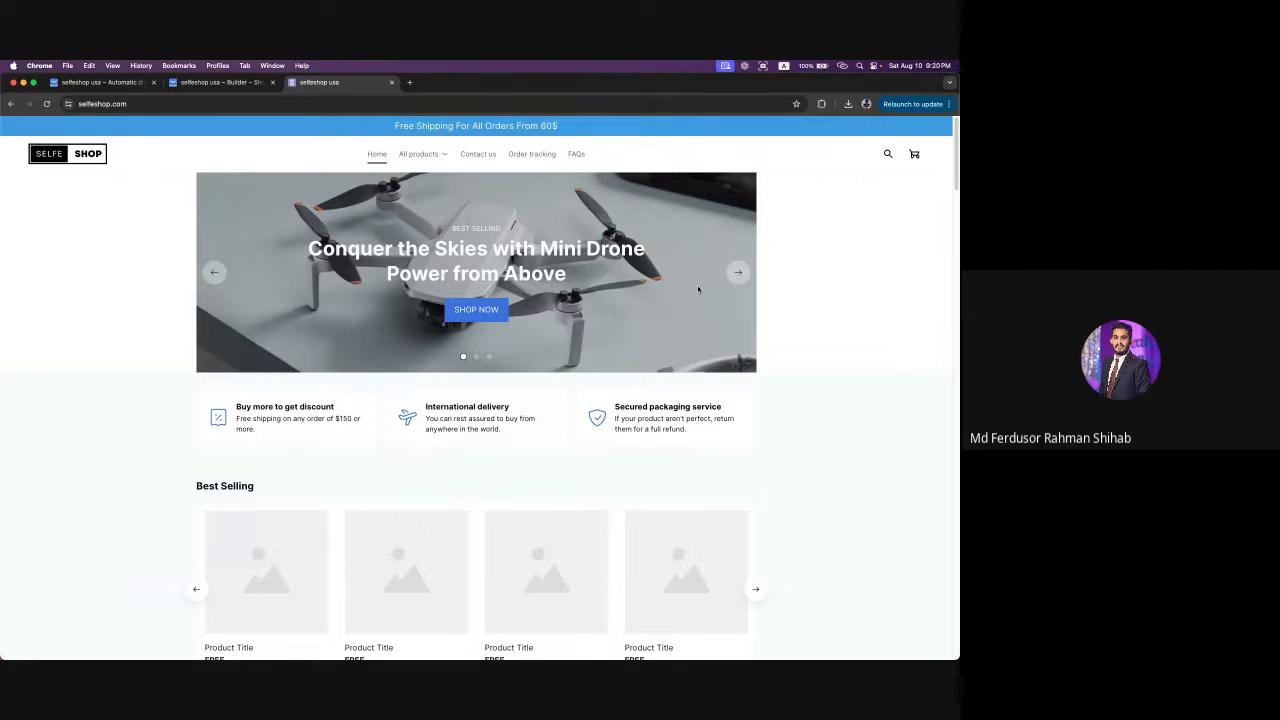
pyautogui.press('super+equal')
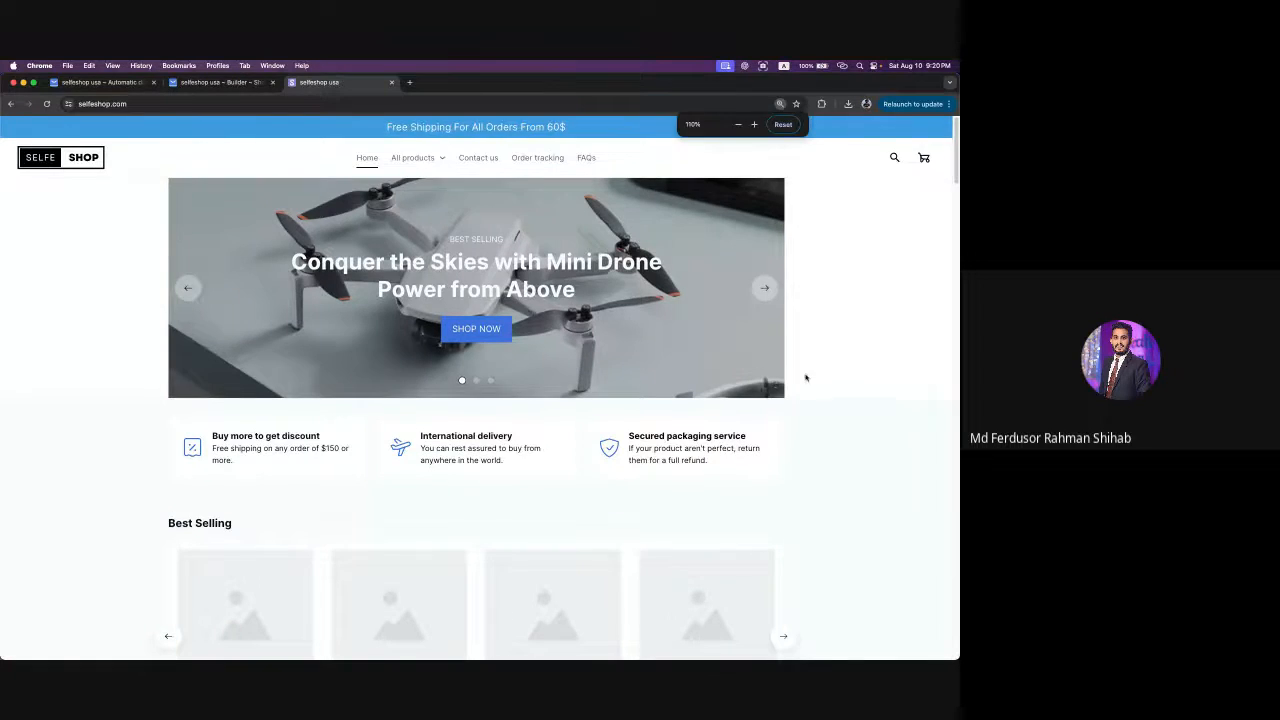
pyautogui.scroll(-2, 766, 414)
pyautogui.scroll(2, 772, 300)
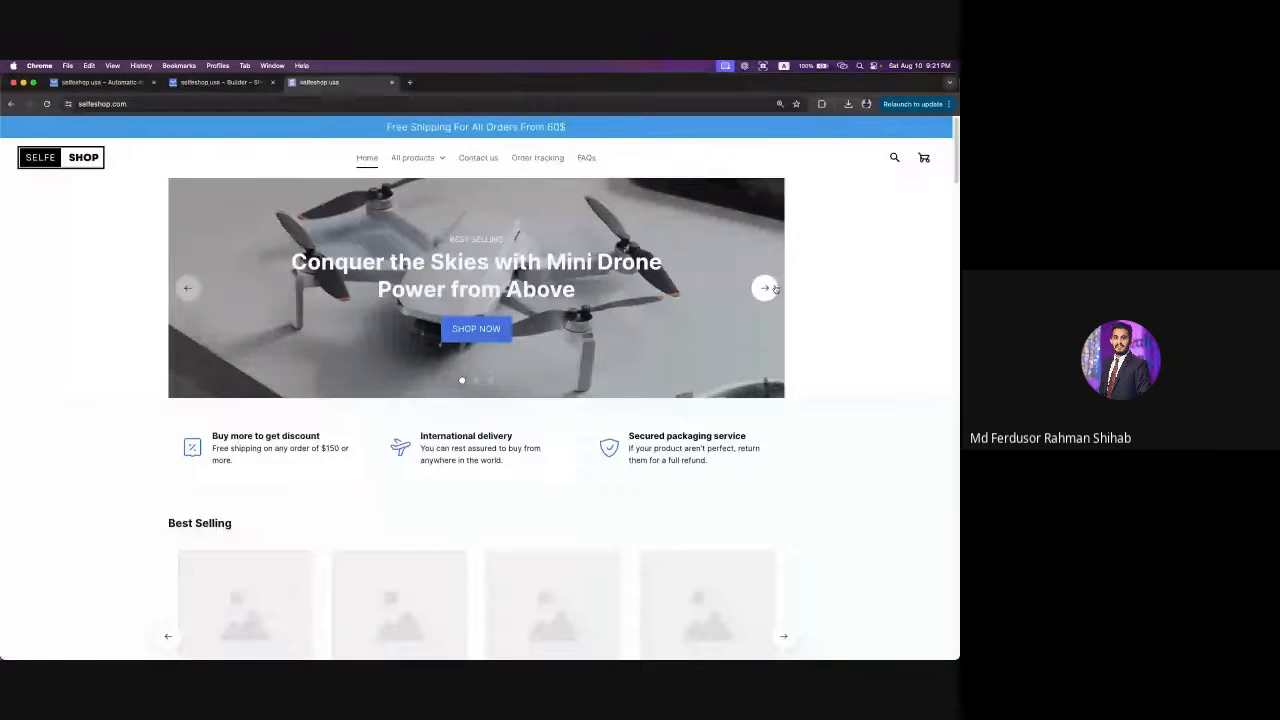
pyautogui.click(775, 289)
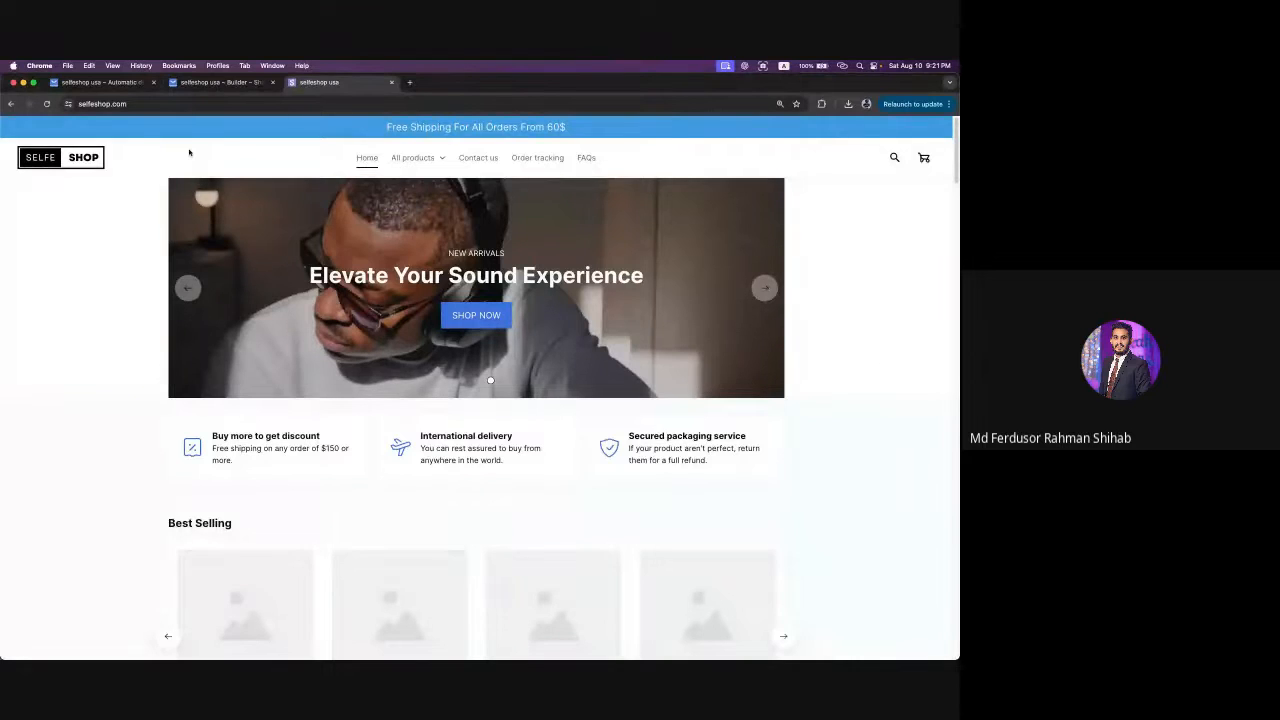
# - Re-enable full width for the Slideshow section, save the page, and check the slideshow on the reloaded storefront
pyautogui.click(215, 82)
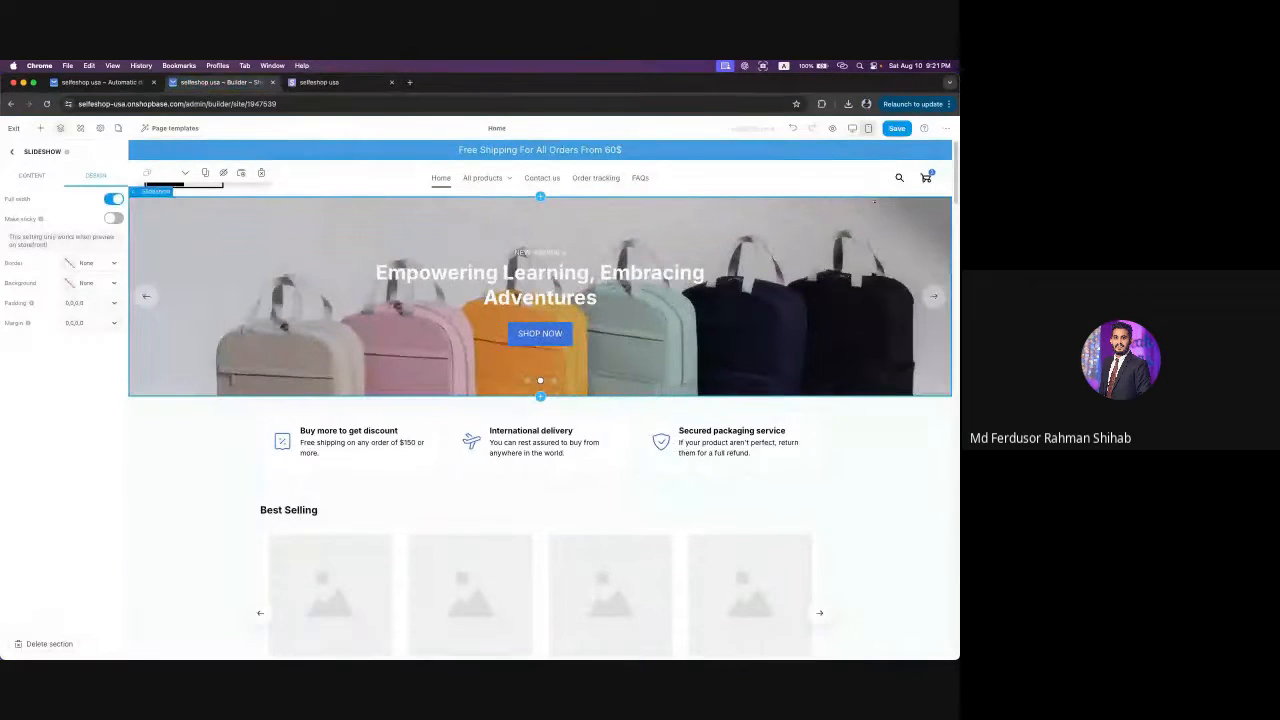
pyautogui.click(896, 130)
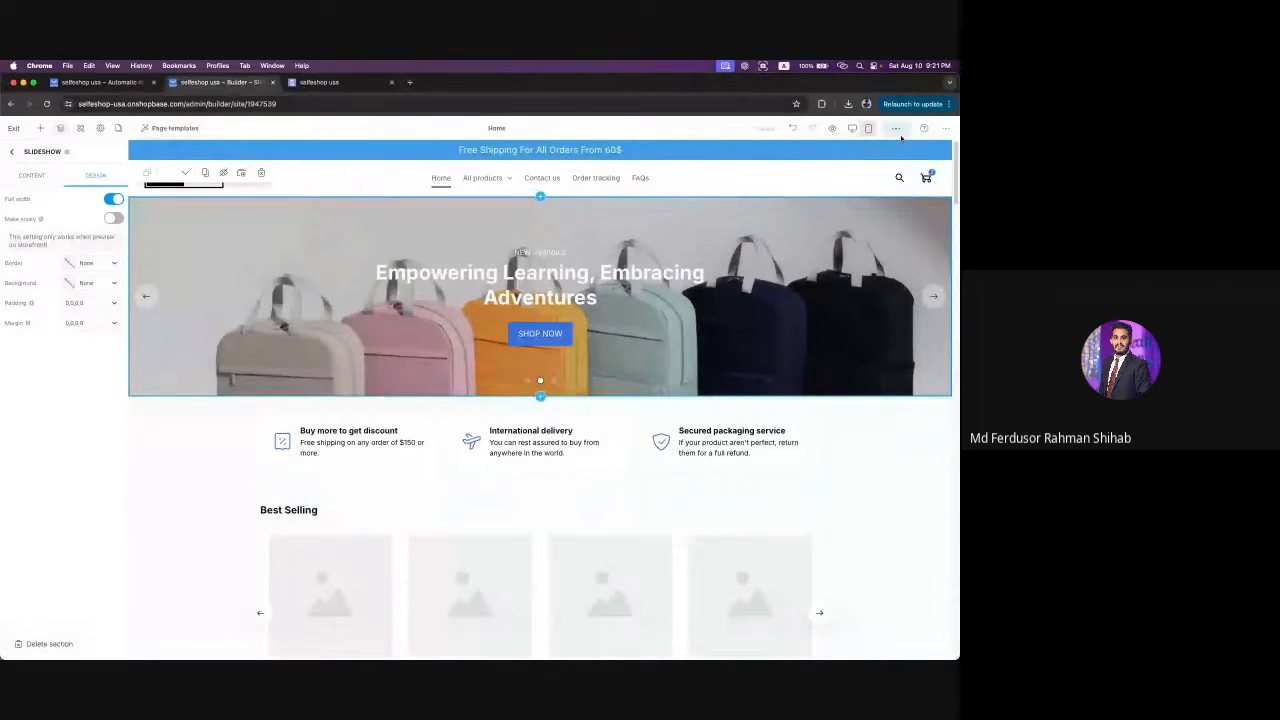
pyautogui.click(334, 82)
pyautogui.click(47, 104)
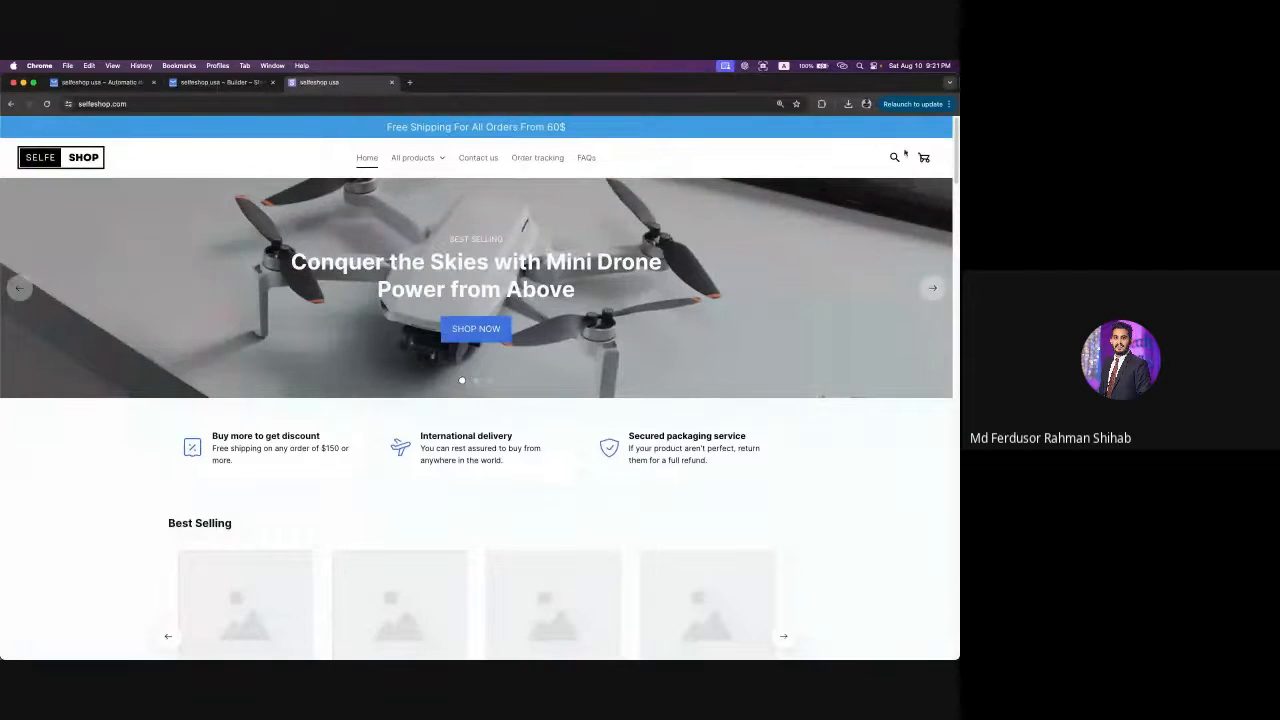
pyautogui.scroll(-3, 878, 466)
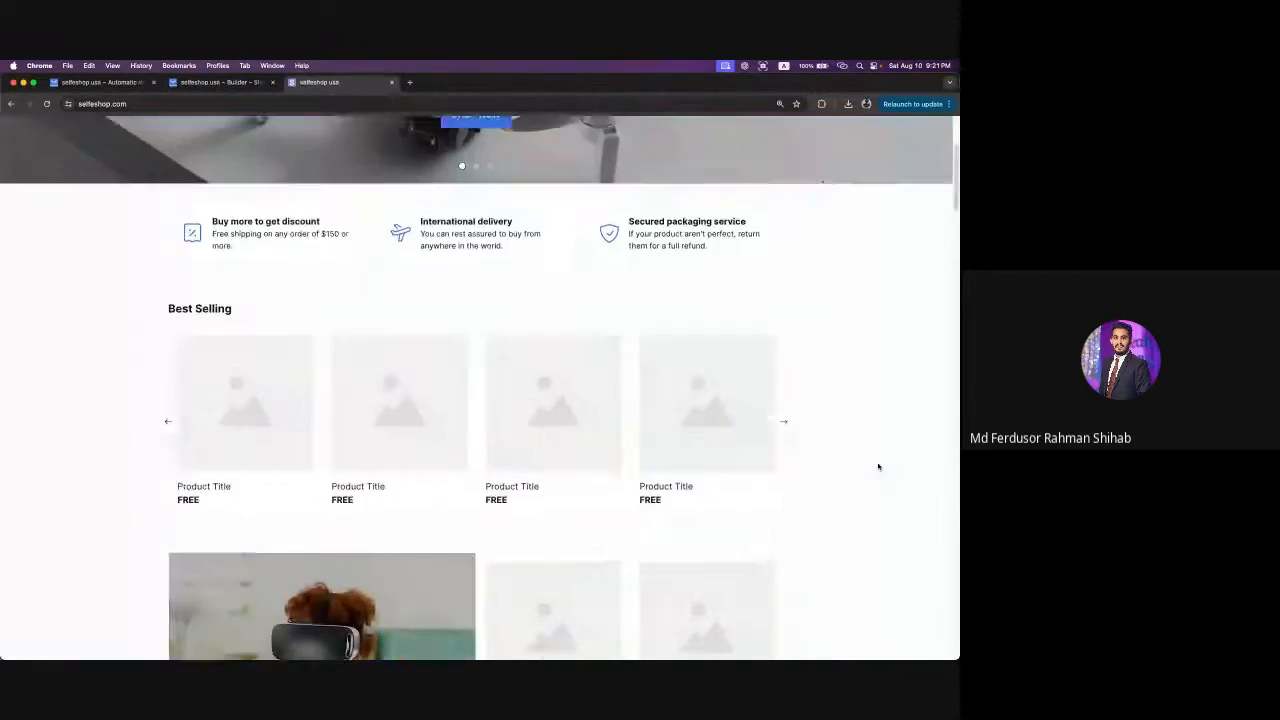
pyautogui.scroll(3, 878, 466)
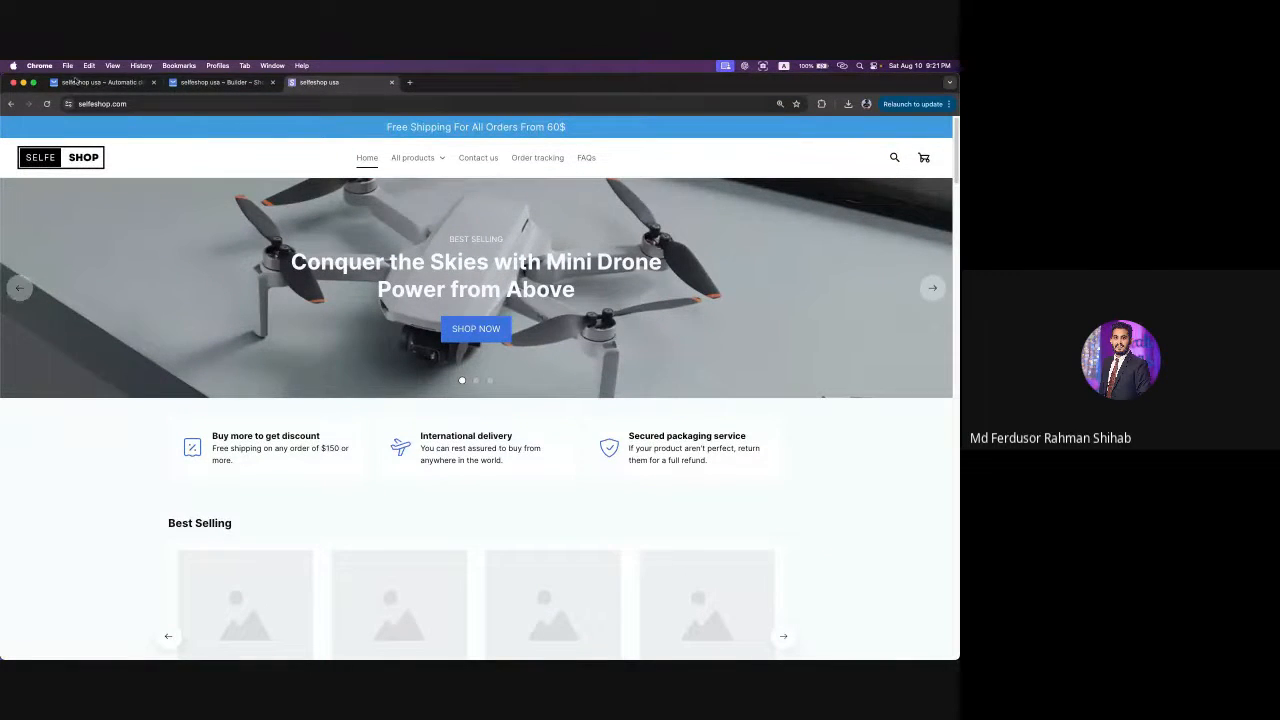
# - Give the Slideshow section a large border with the Dash style on all sides
pyautogui.click(214, 82)
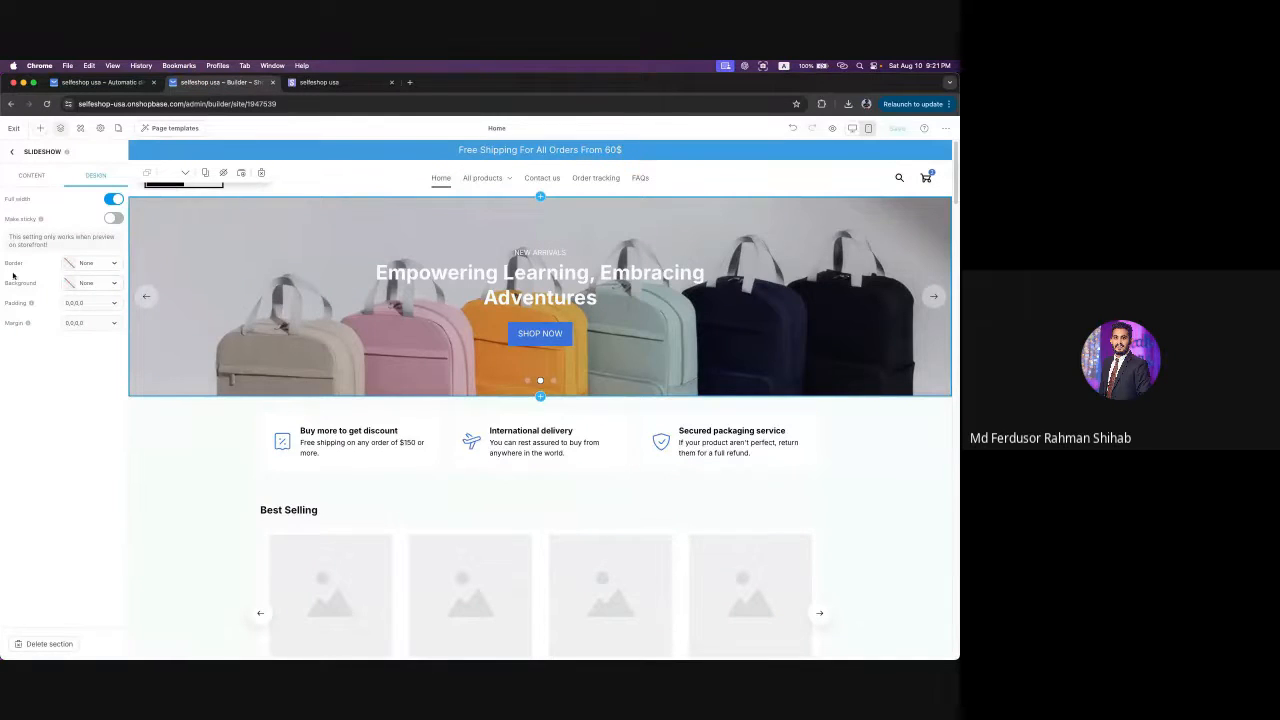
pyautogui.click(85, 265)
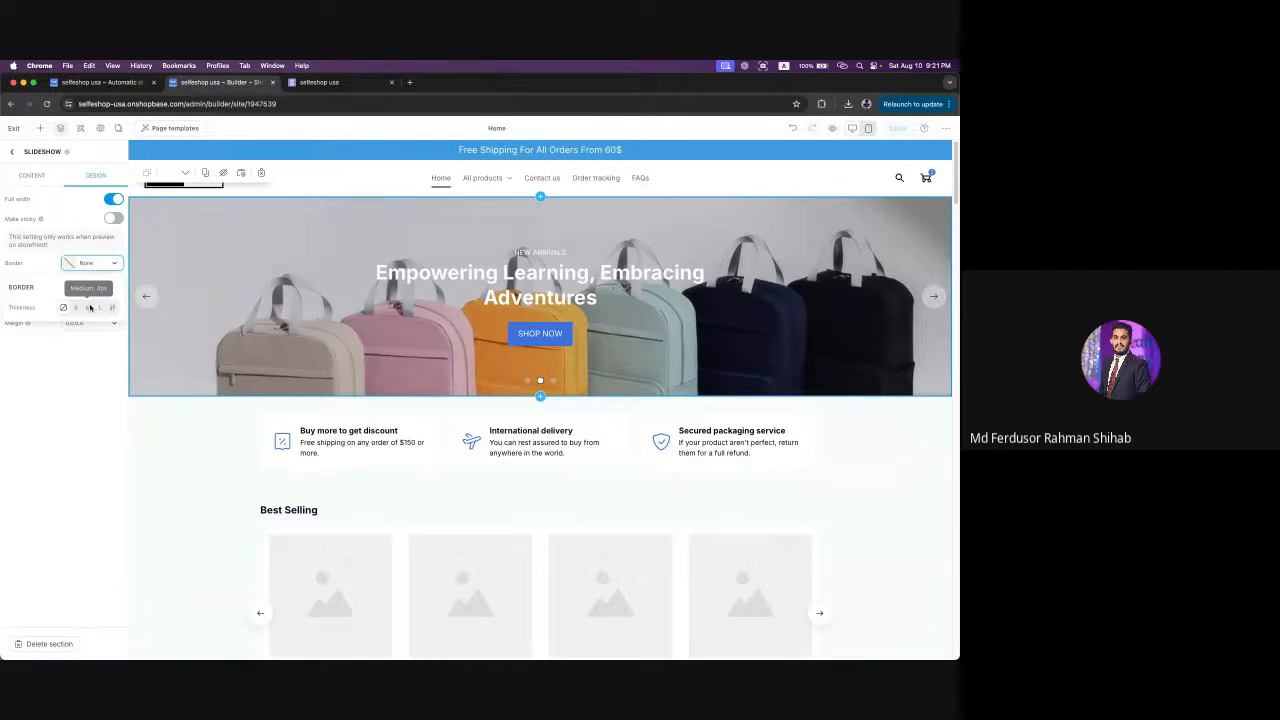
pyautogui.click(89, 308)
pyautogui.click(100, 308)
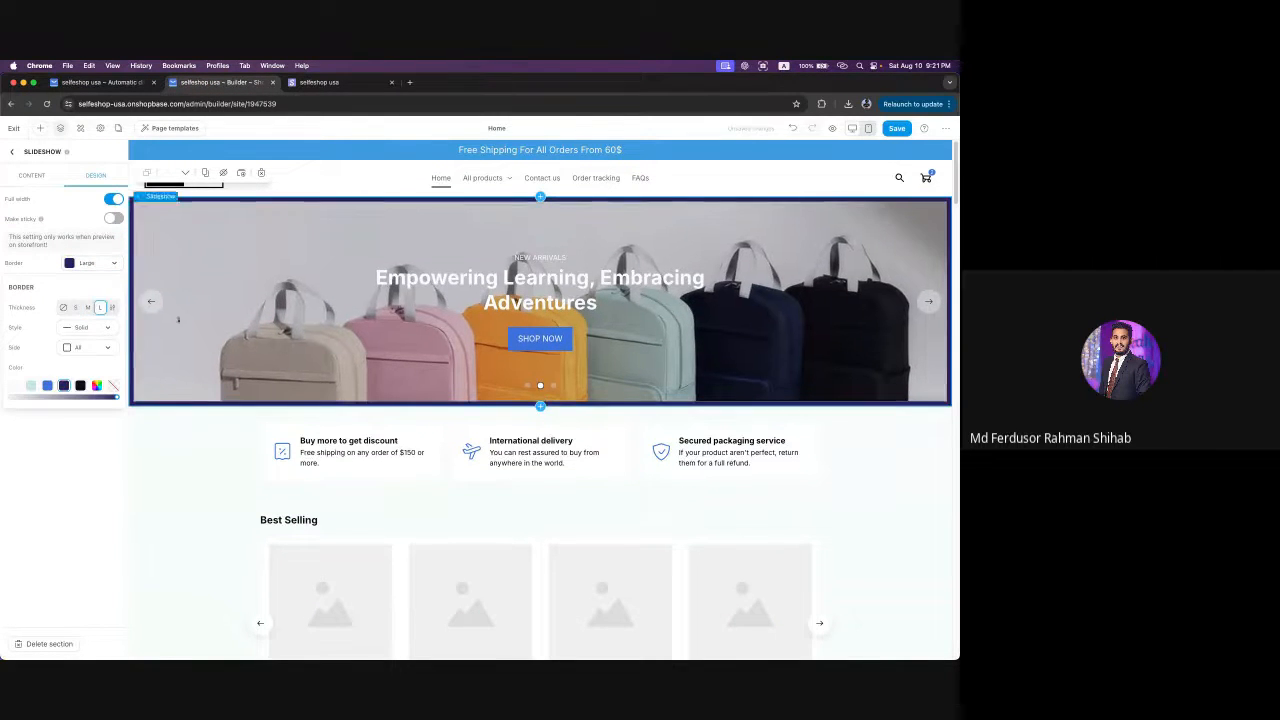
pyautogui.click(79, 331)
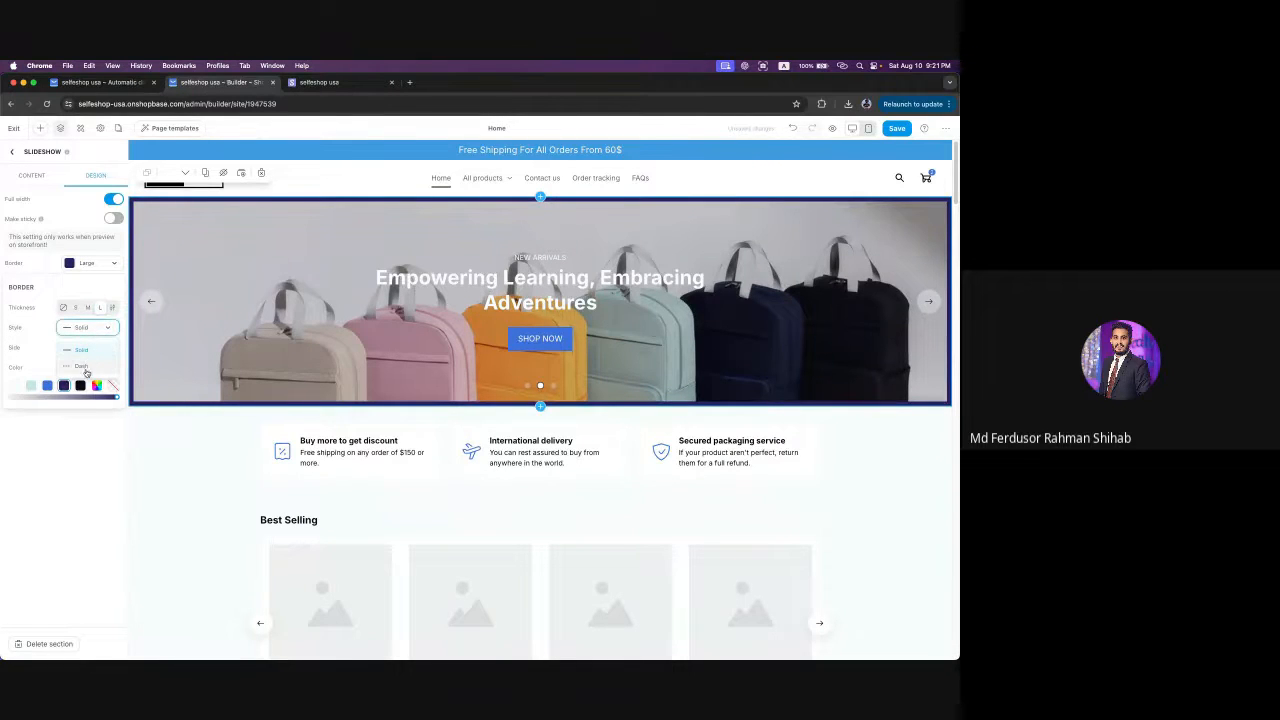
pyautogui.click(87, 368)
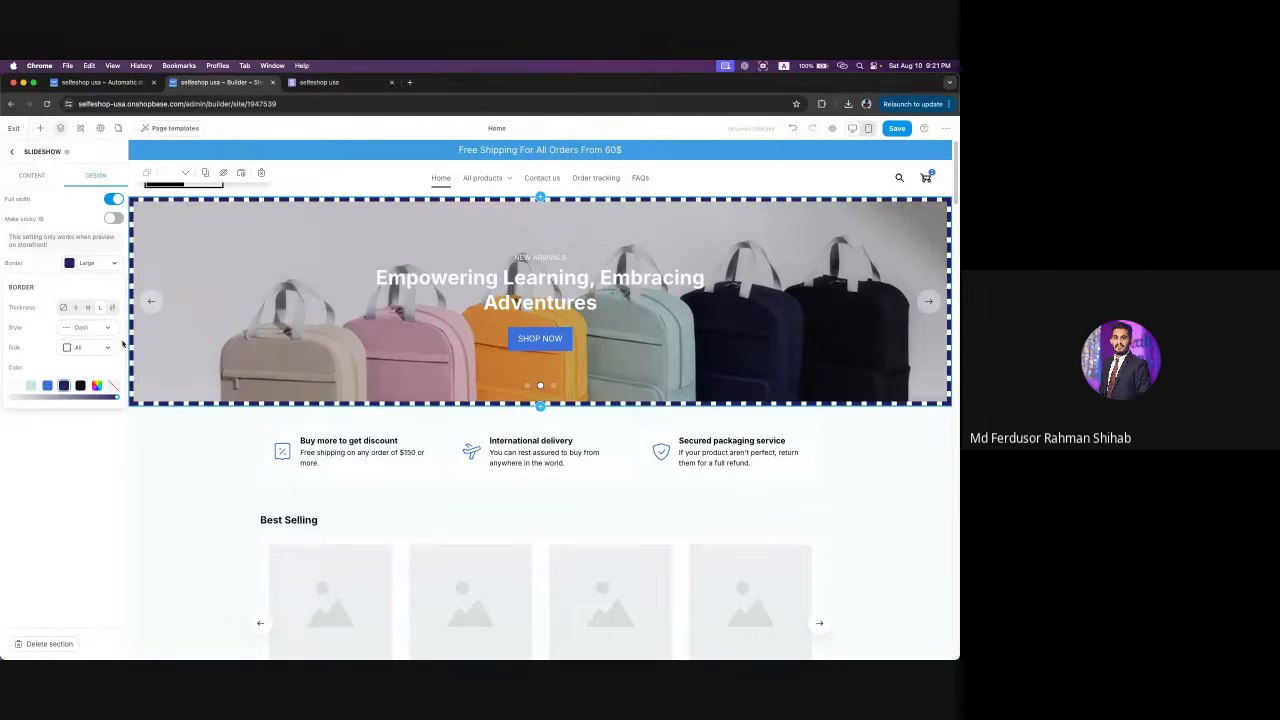
# - Remove the Slideshow section's border by setting its thickness to none, and return to the layers list
pyautogui.click(102, 263)
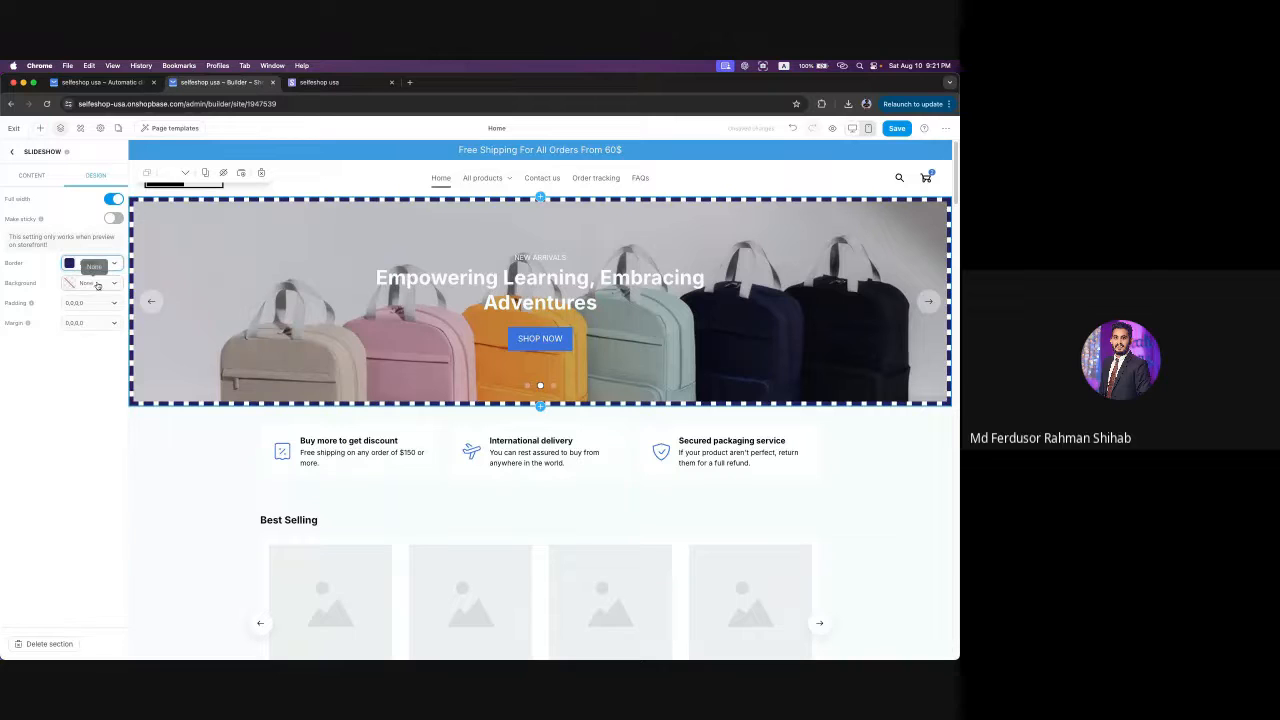
pyautogui.click(100, 263)
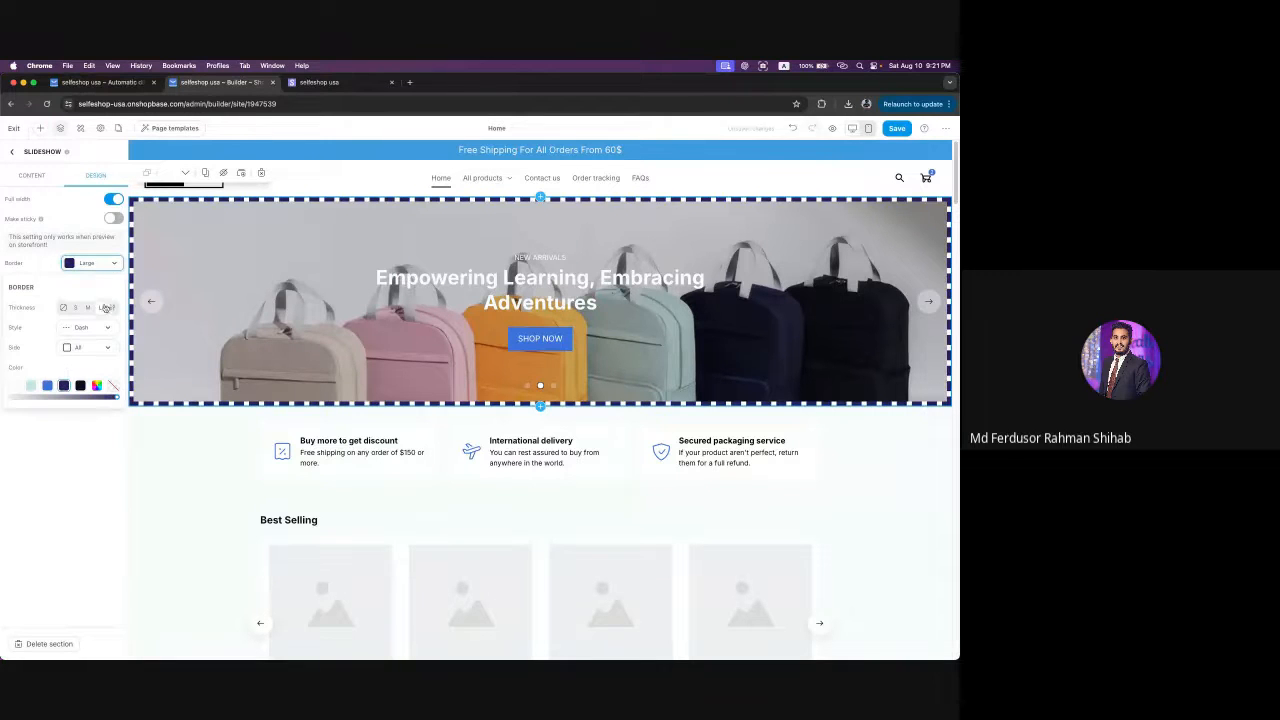
pyautogui.click(63, 307)
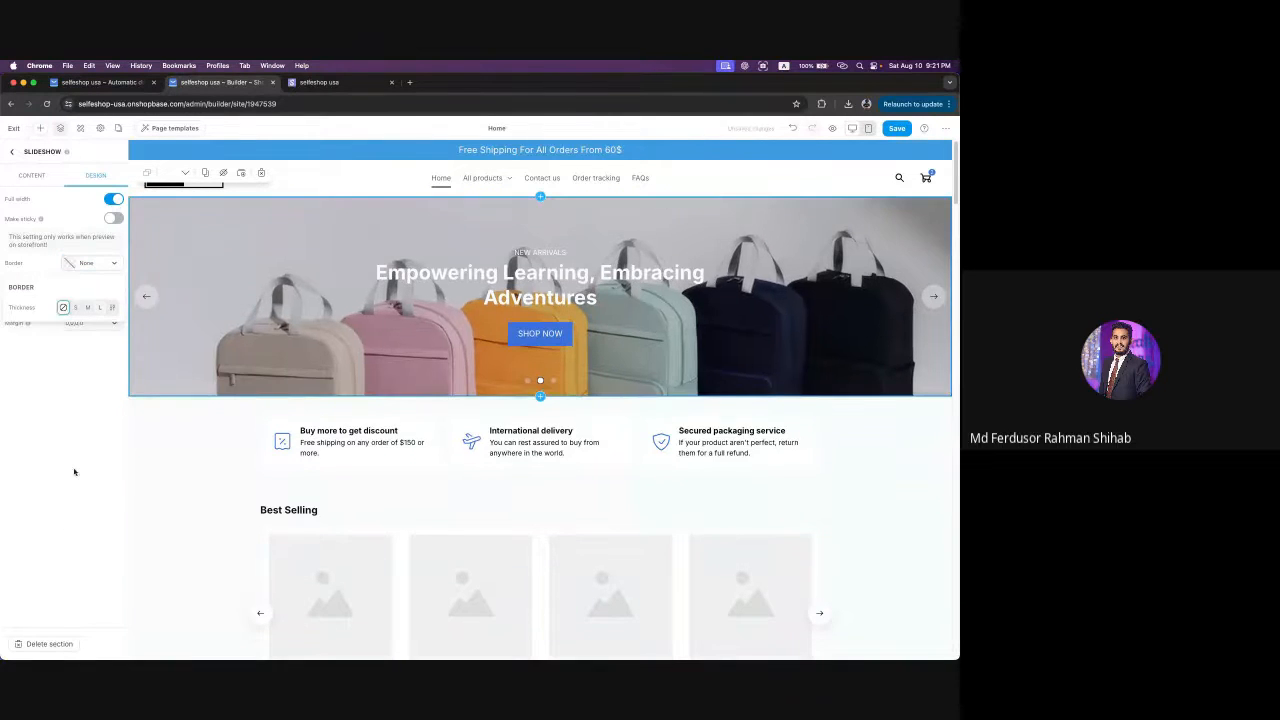
pyautogui.click(11, 151)
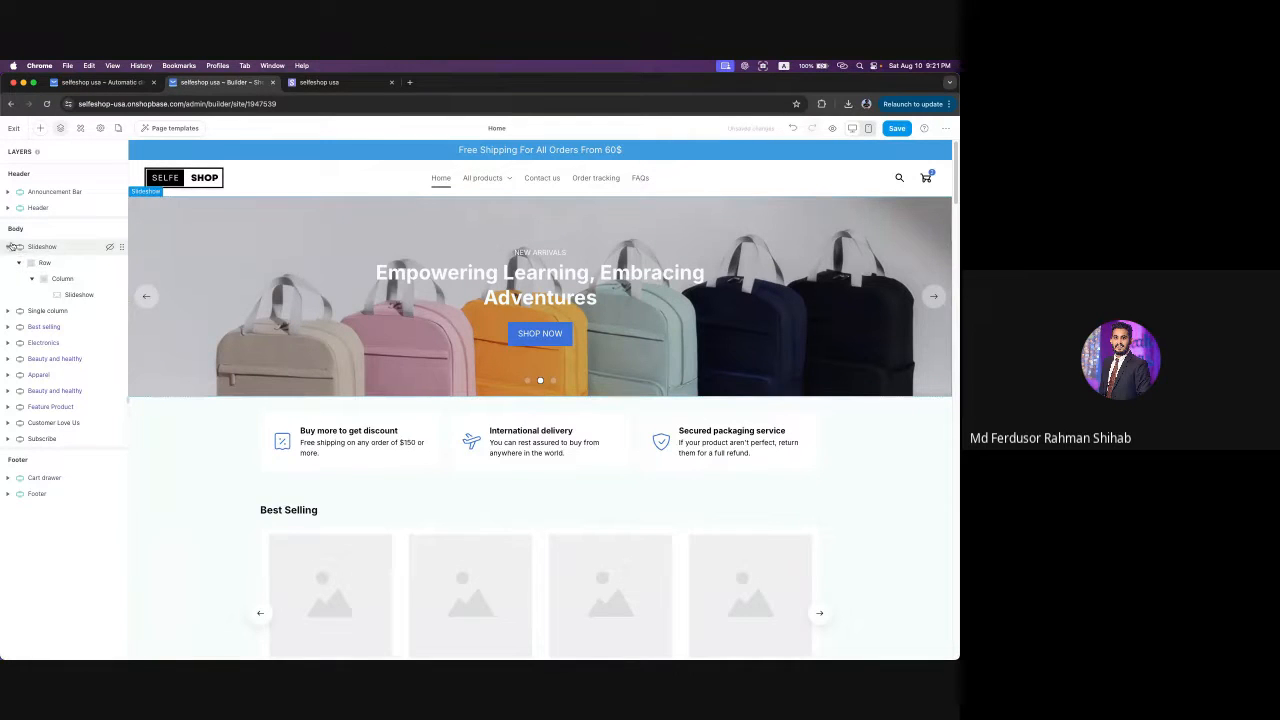
# - Open the content settings of the Slideshow block inside the Slideshow section and browse through its slides in the preview
pyautogui.click(9, 246)
pyautogui.click(9, 247)
pyautogui.click(79, 295)
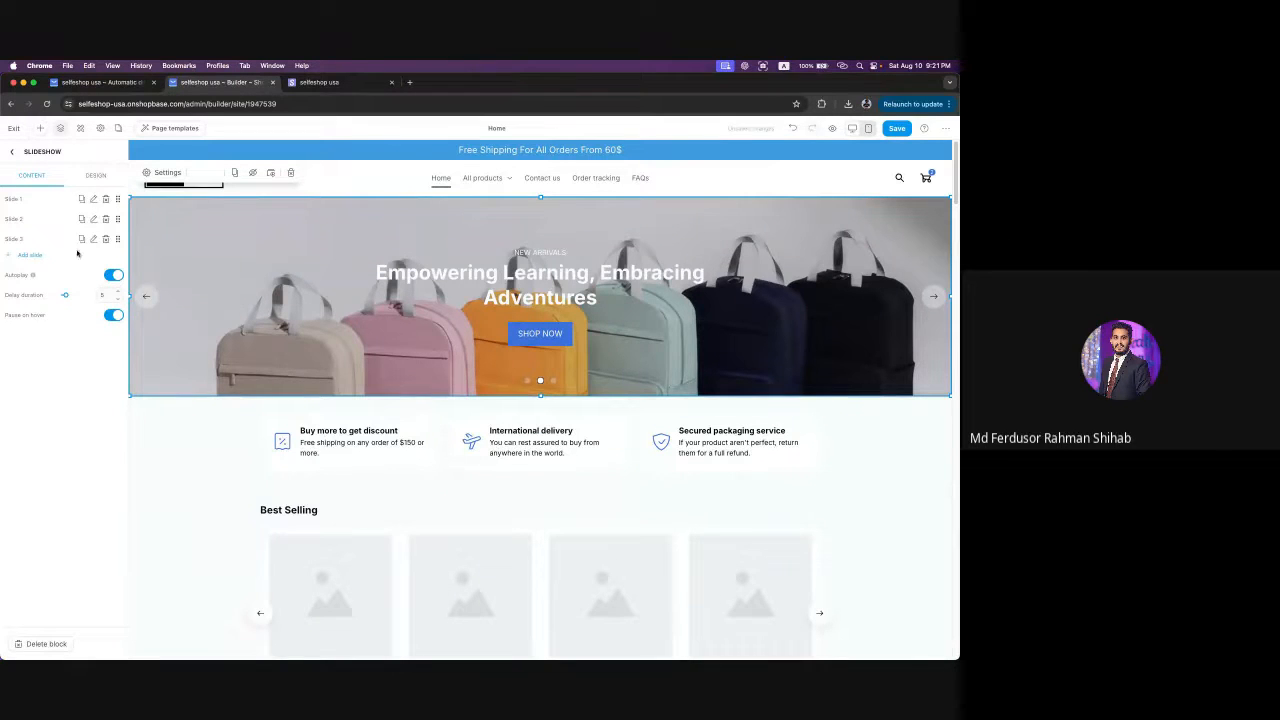
pyautogui.click(933, 296)
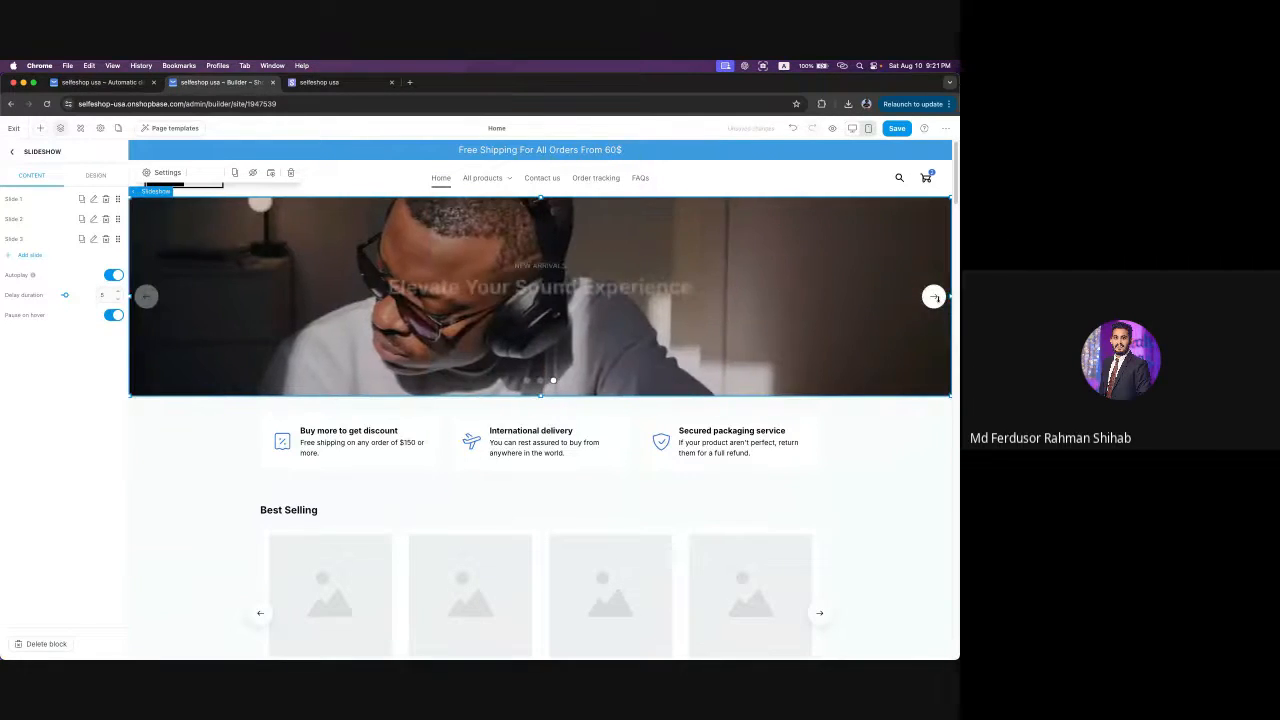
pyautogui.click(933, 296)
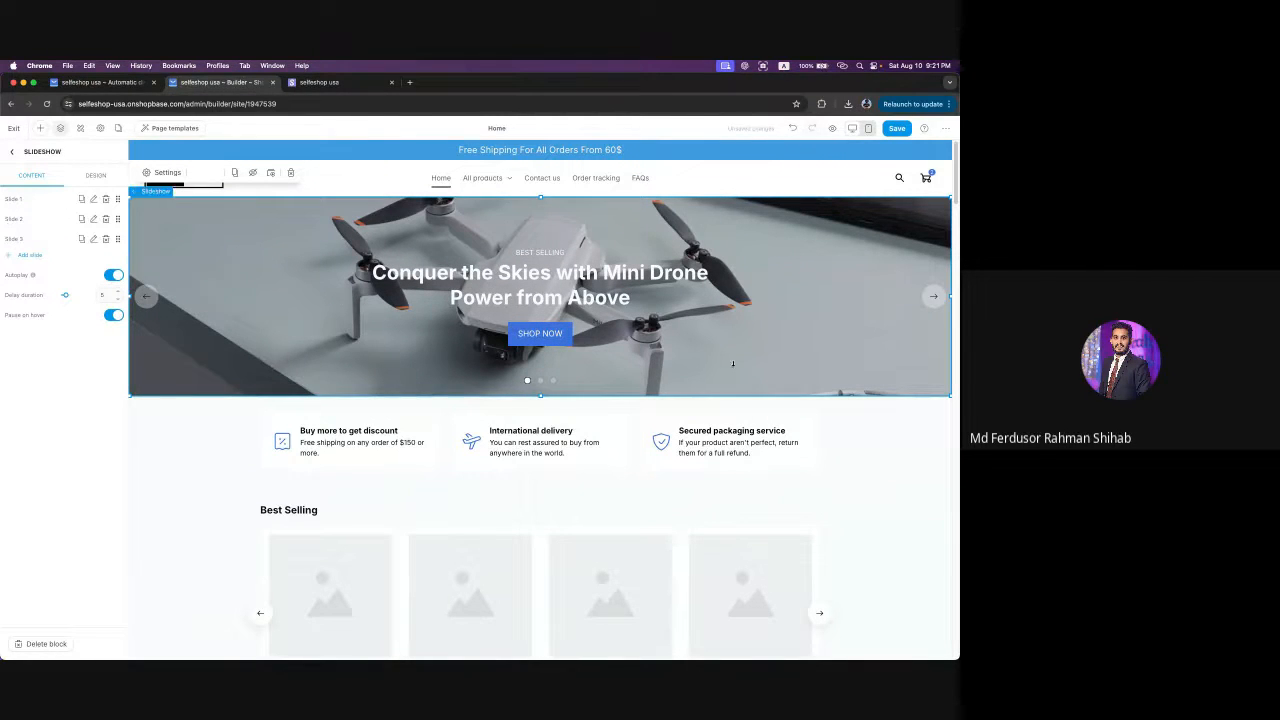
pyautogui.click(933, 296)
pyautogui.click(933, 296)
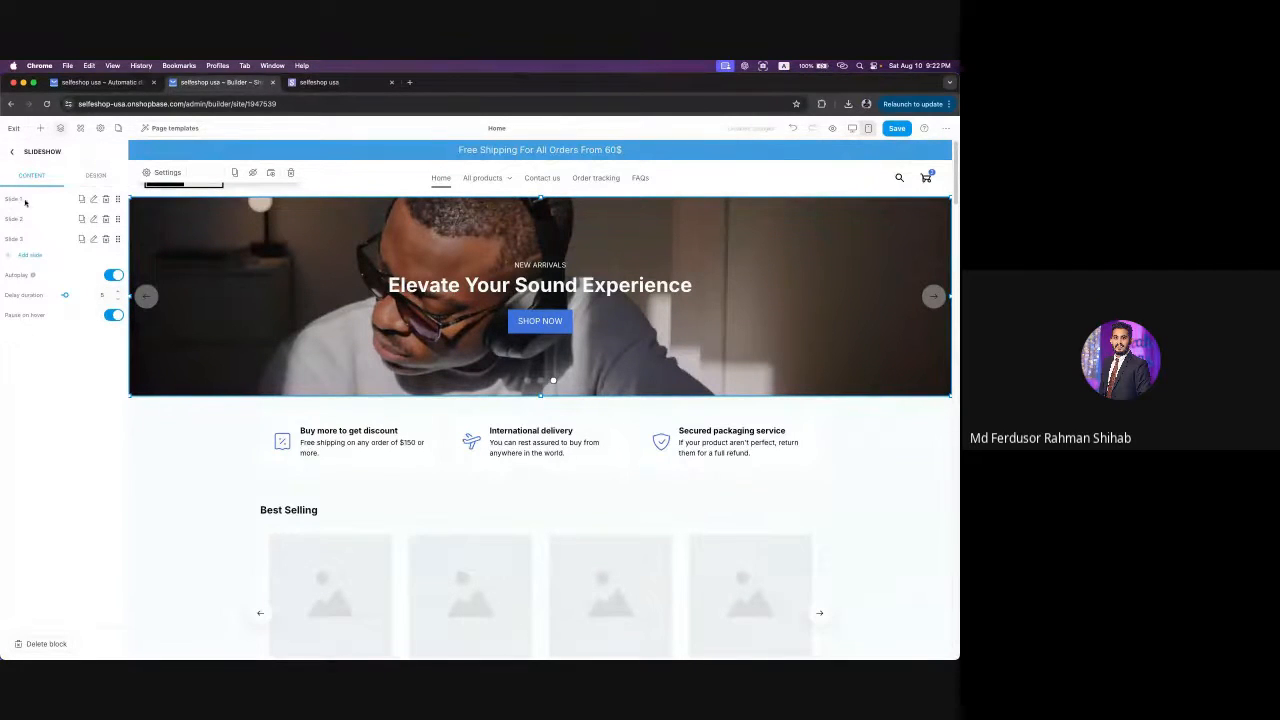
# - Try appending "sdfsdf" to Slide 1's sub heading and delete the added text
pyautogui.click(95, 200)
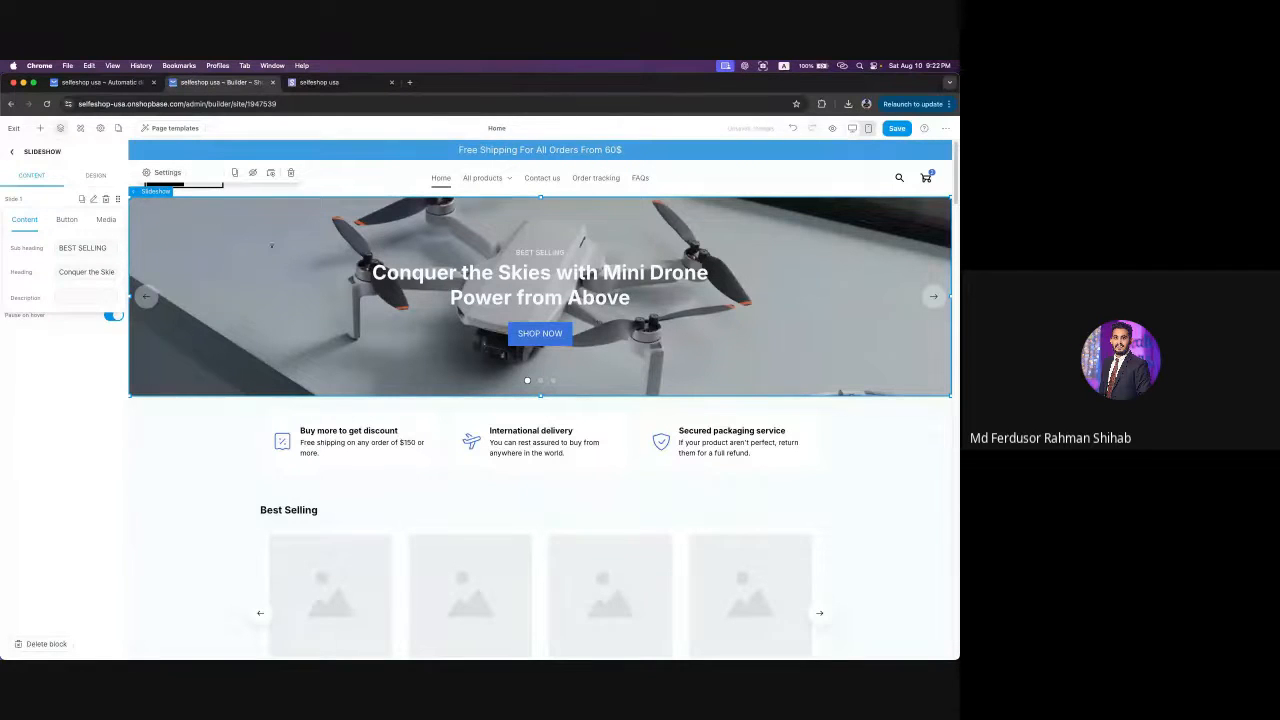
pyautogui.moveTo(62, 249); pyautogui.dragTo(107, 247)
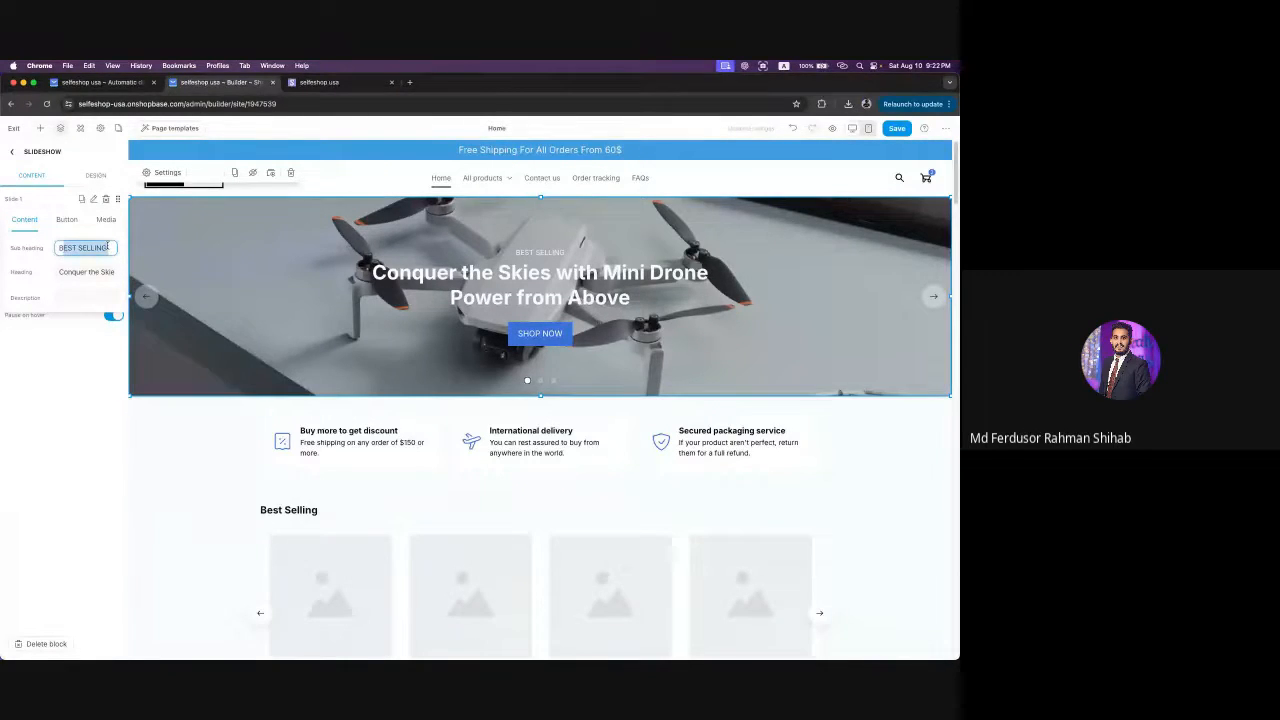
pyautogui.click(108, 247)
pyautogui.write('sdfsdf')
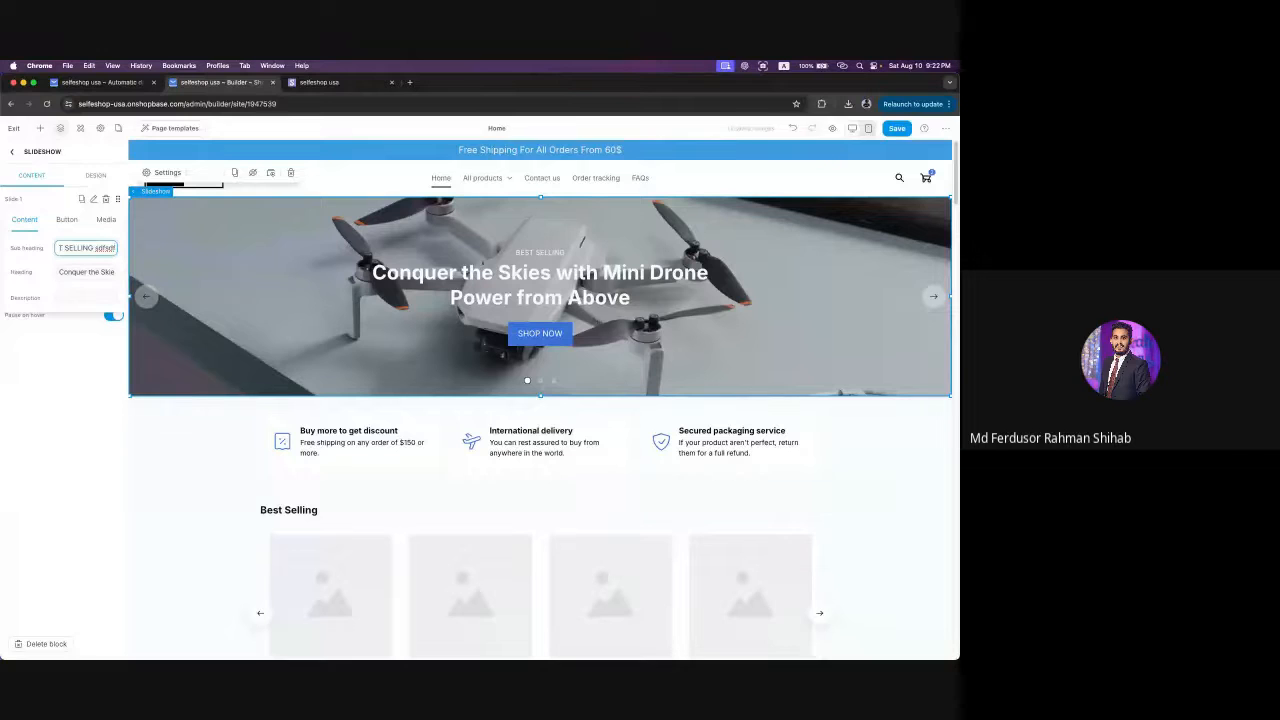
pyautogui.press('BackSpace')
pyautogui.press('BackSpace')
pyautogui.press('BackSpace')
pyautogui.press('BackSpace')
pyautogui.press('BackSpace')
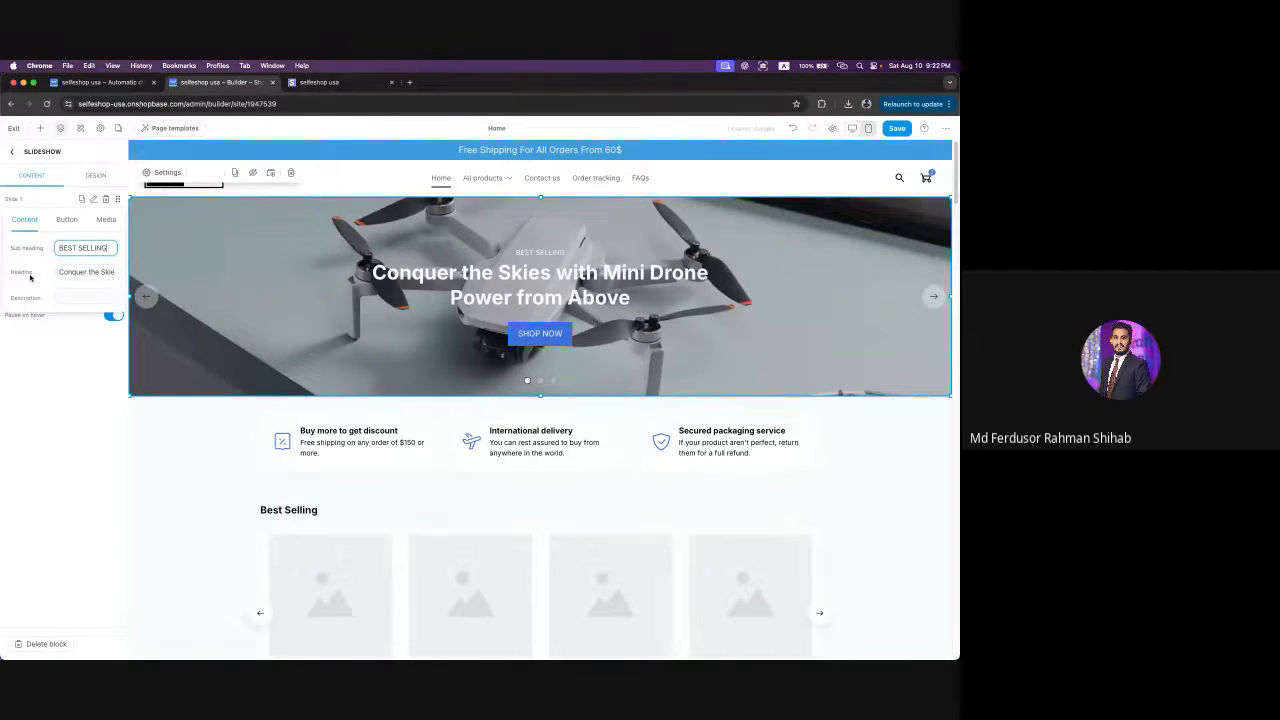
# - Examine Slide 1's heading text and its description field in the slide's content settings
pyautogui.click(114, 274)
pyautogui.moveTo(89, 271); pyautogui.dragTo(165, 273)
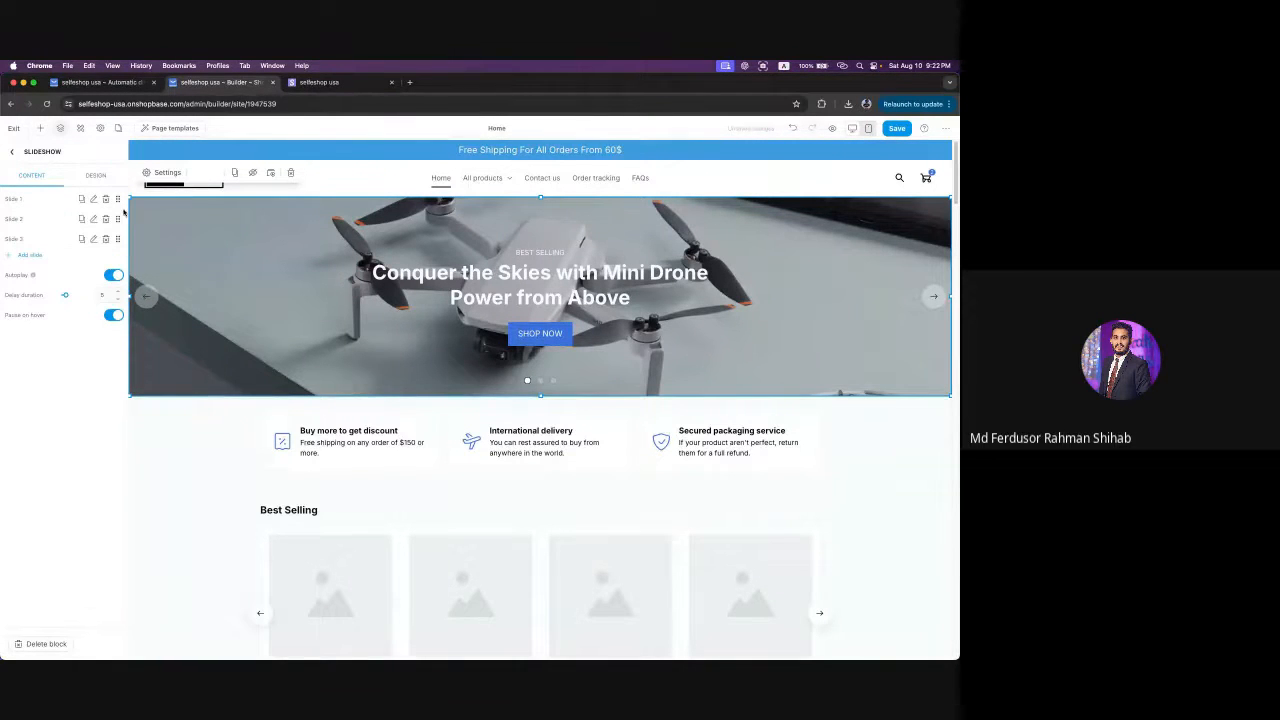
pyautogui.click(93, 199)
pyautogui.moveTo(65, 271); pyautogui.dragTo(134, 277)
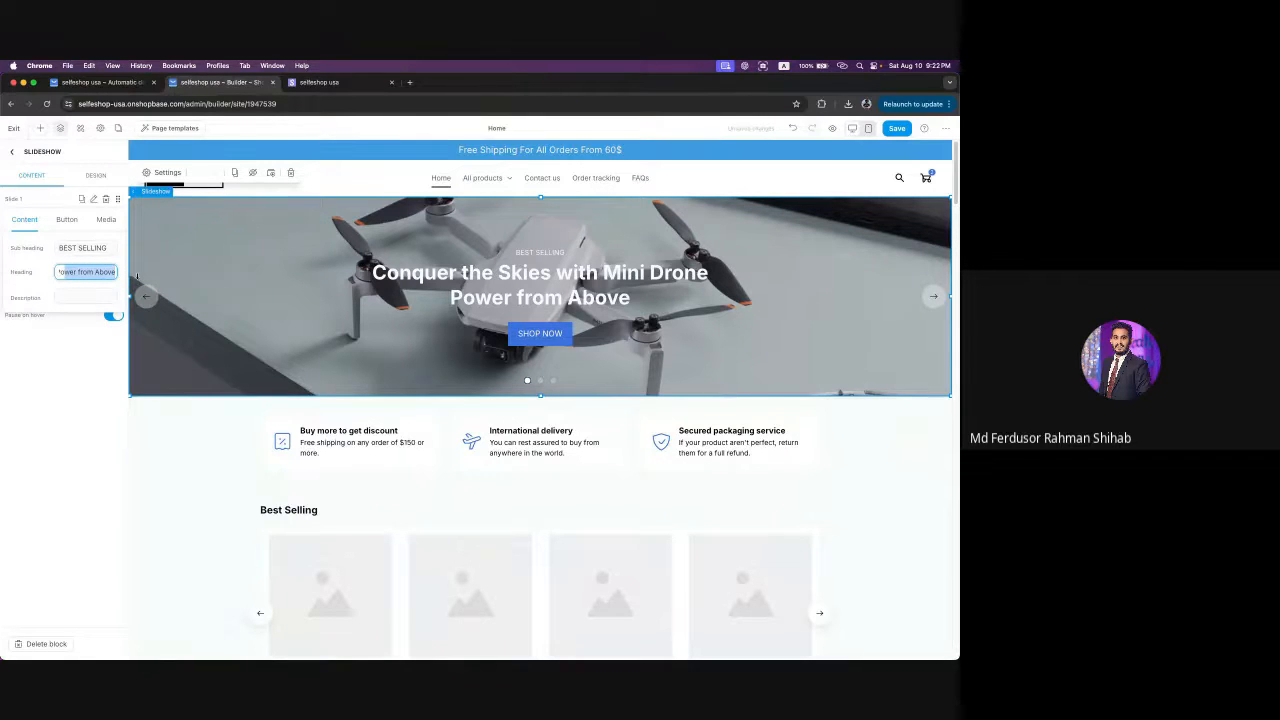
pyautogui.click(94, 200)
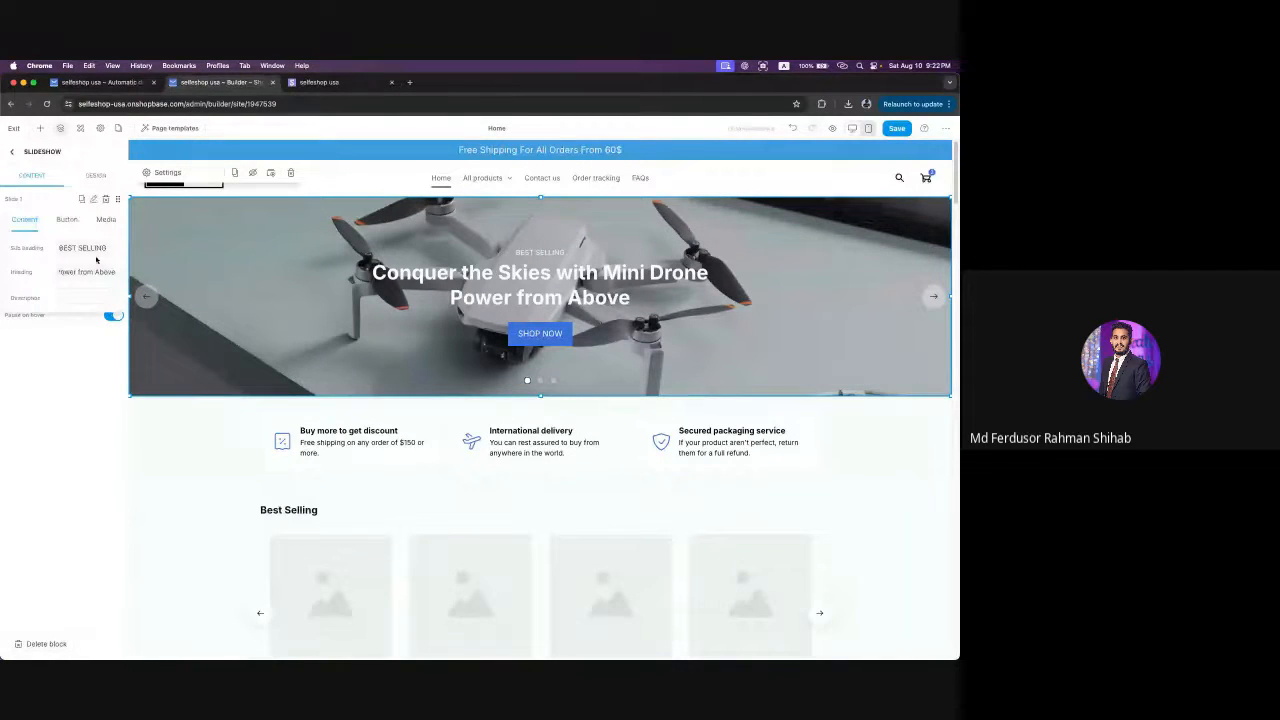
pyautogui.moveTo(84, 268); pyautogui.dragTo(60, 269)
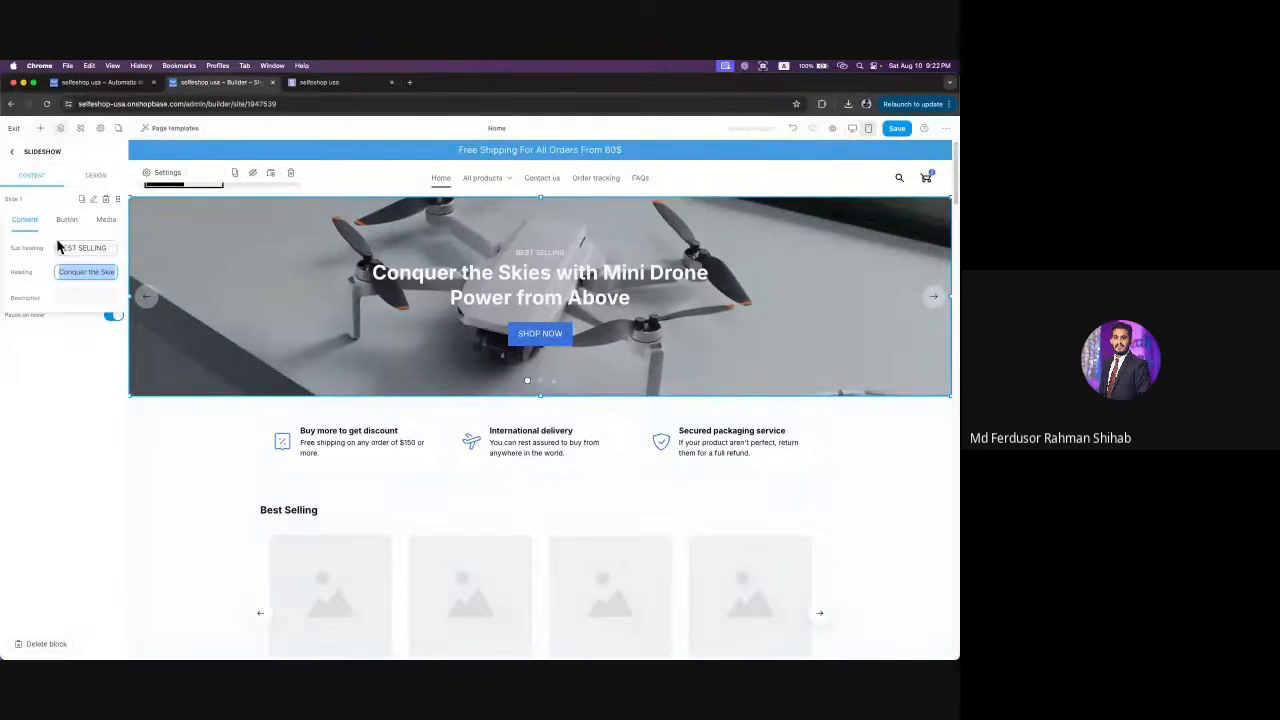
pyautogui.click(48, 282)
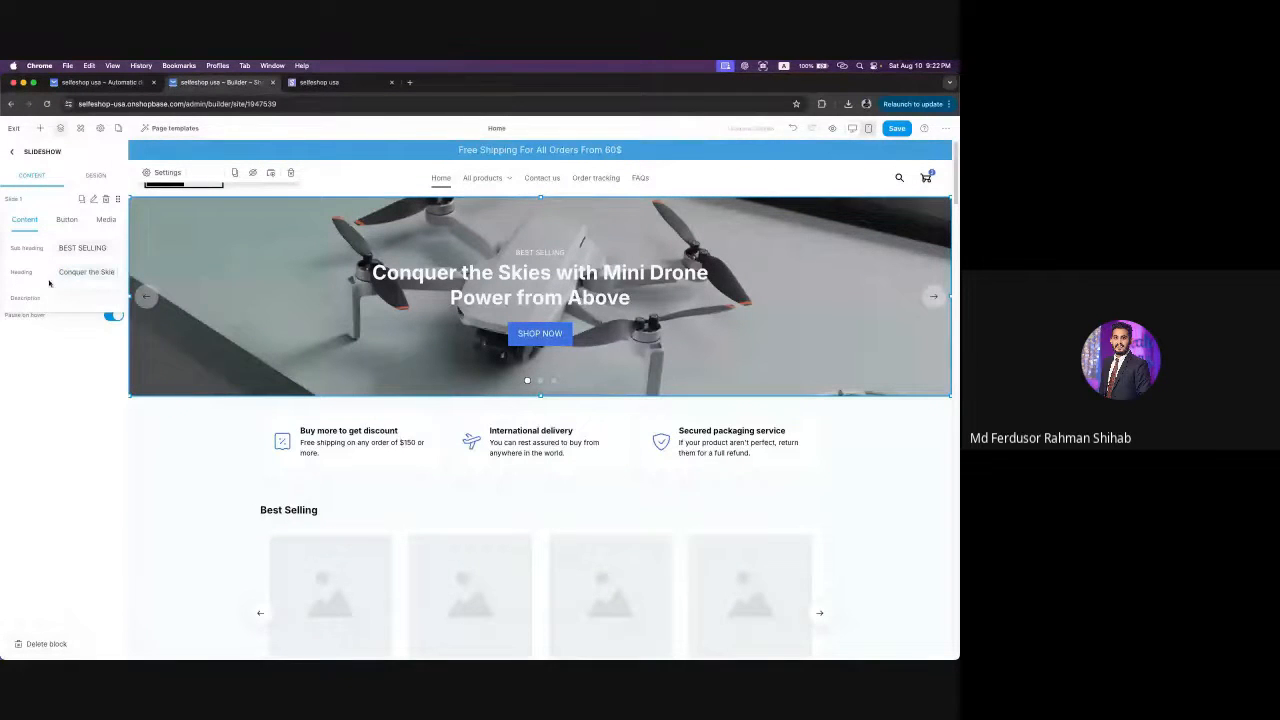
pyautogui.click(78, 294)
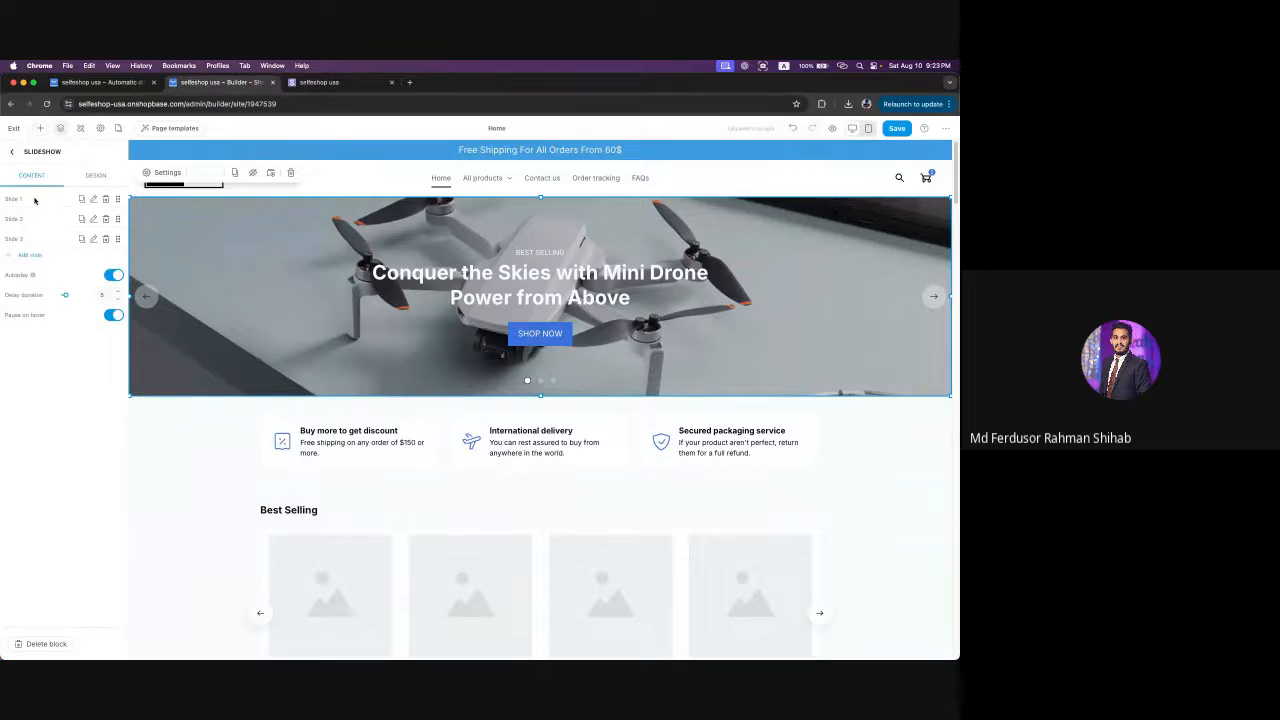
# - Open Slide 1's button settings and try switching Button 1 off and back on
pyautogui.click(94, 201)
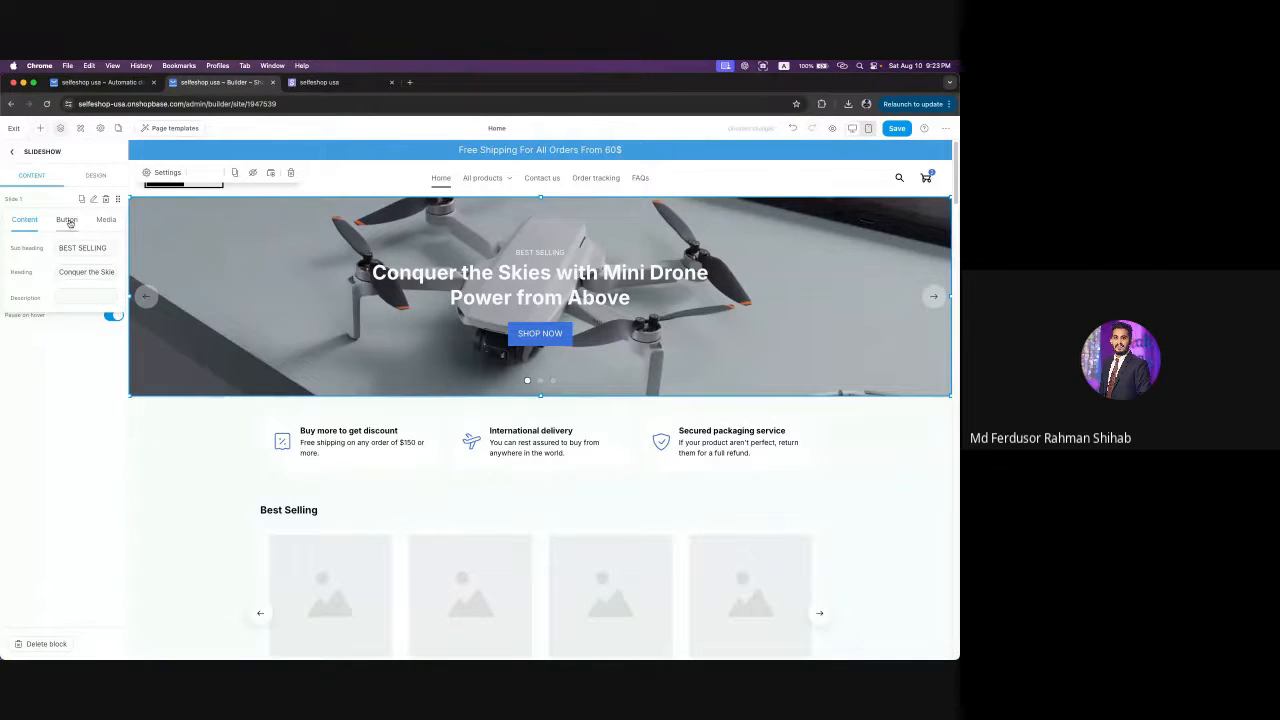
pyautogui.click(67, 220)
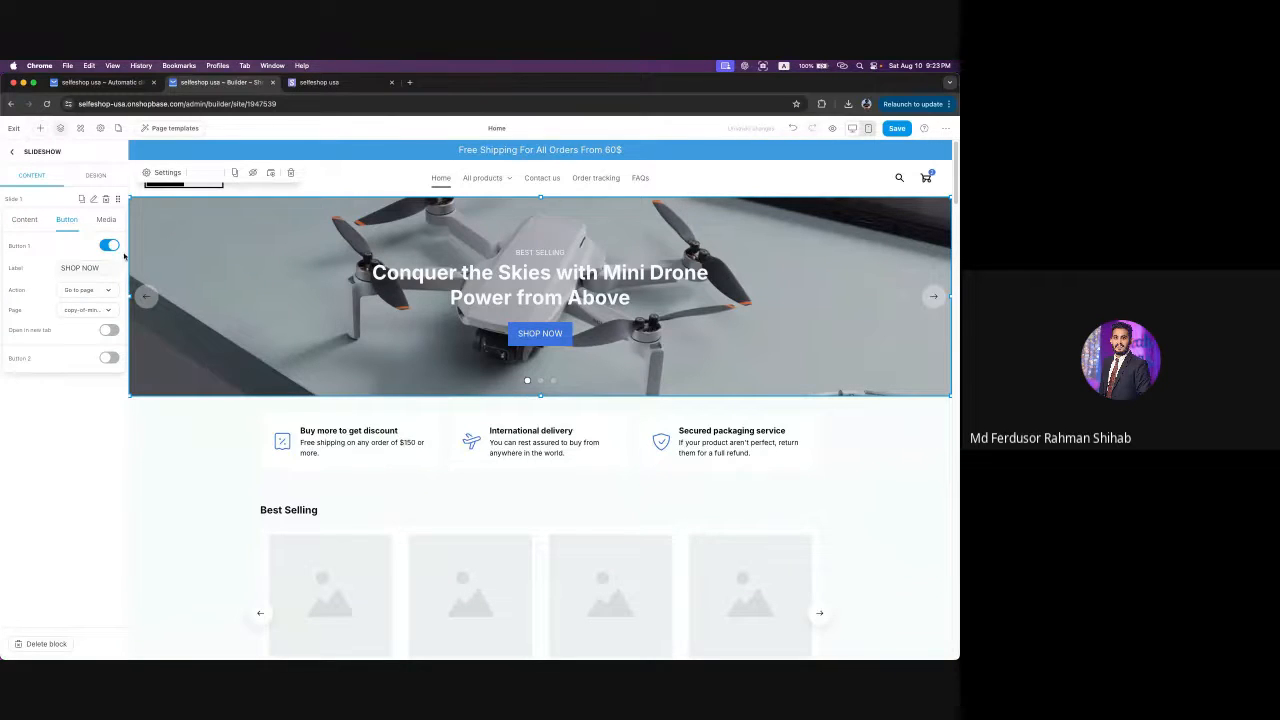
pyautogui.click(108, 245)
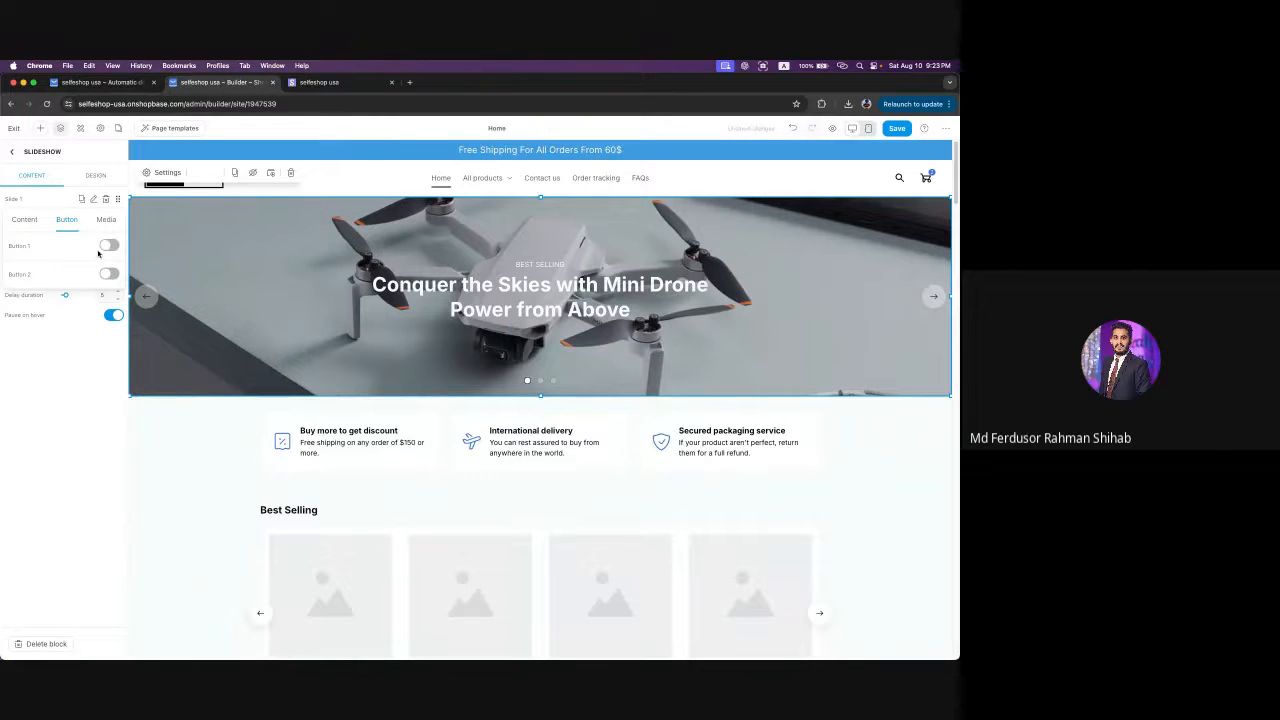
pyautogui.click(108, 245)
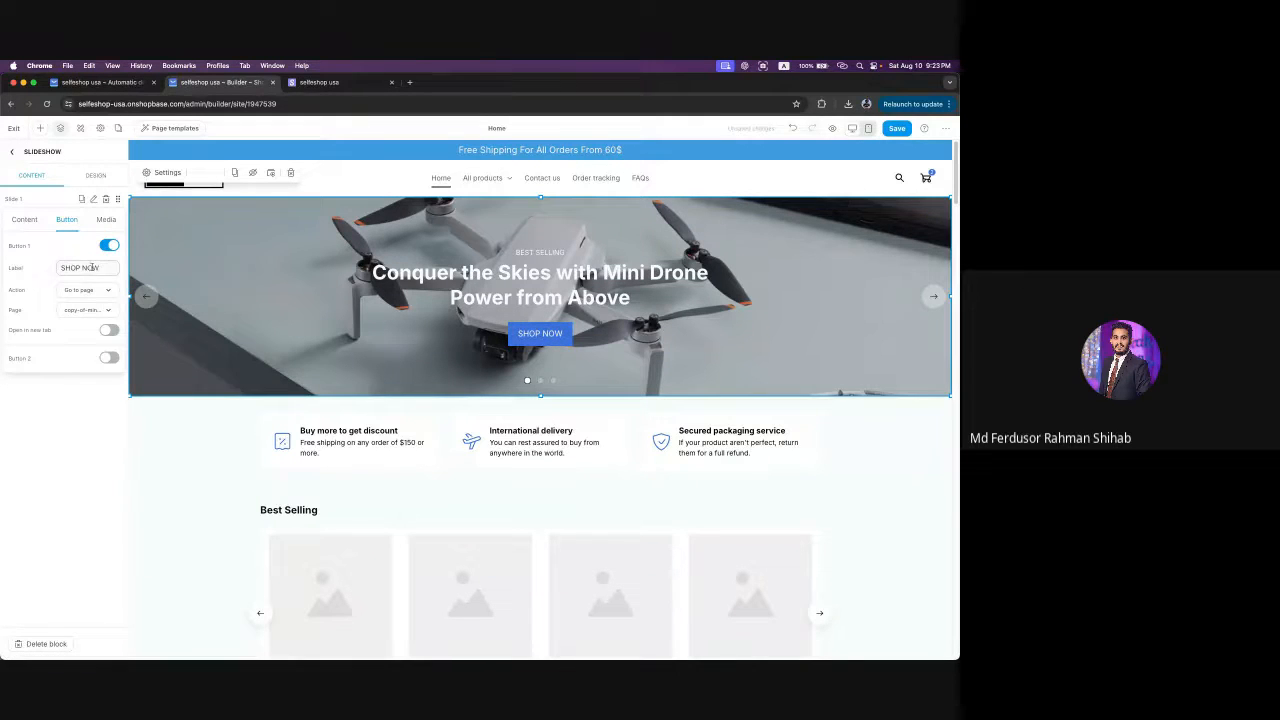
# - Change the label of Slide 1's Button 1 to SHOP HERE
pyautogui.moveTo(103, 268); pyautogui.dragTo(57, 268)
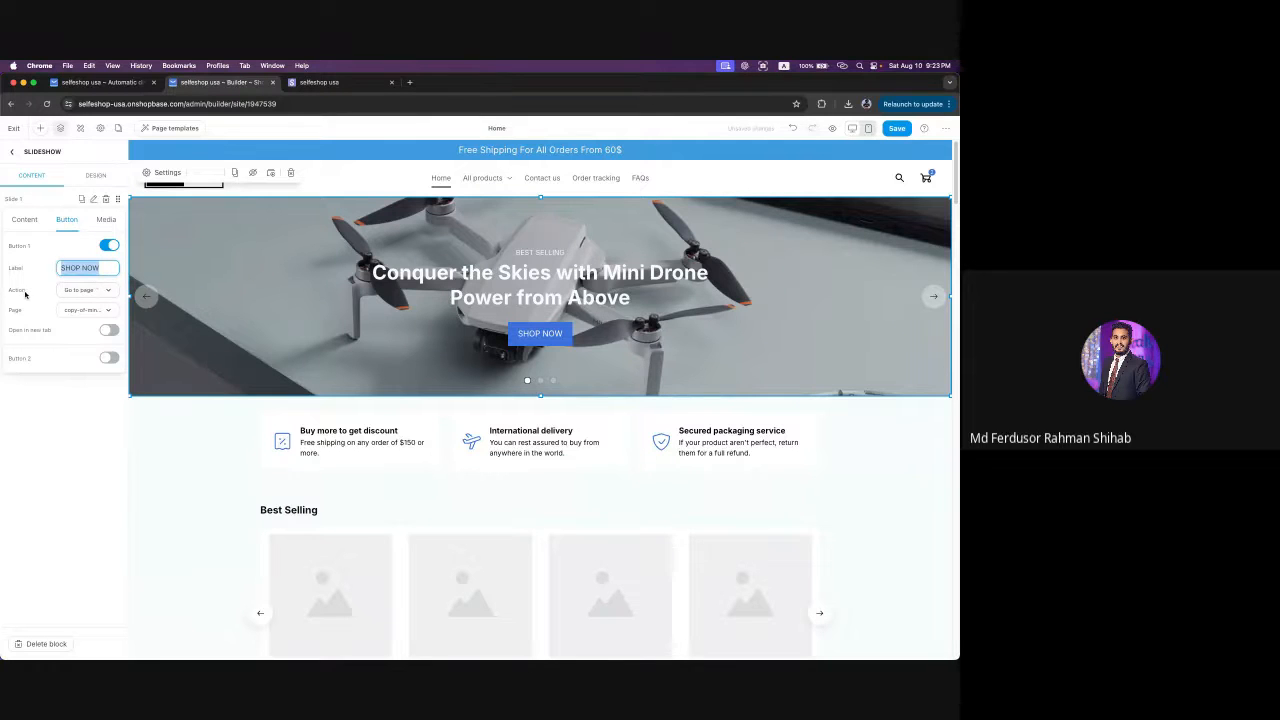
pyautogui.moveTo(26, 292); pyautogui.dragTo(13, 292)
pyautogui.click(90, 292)
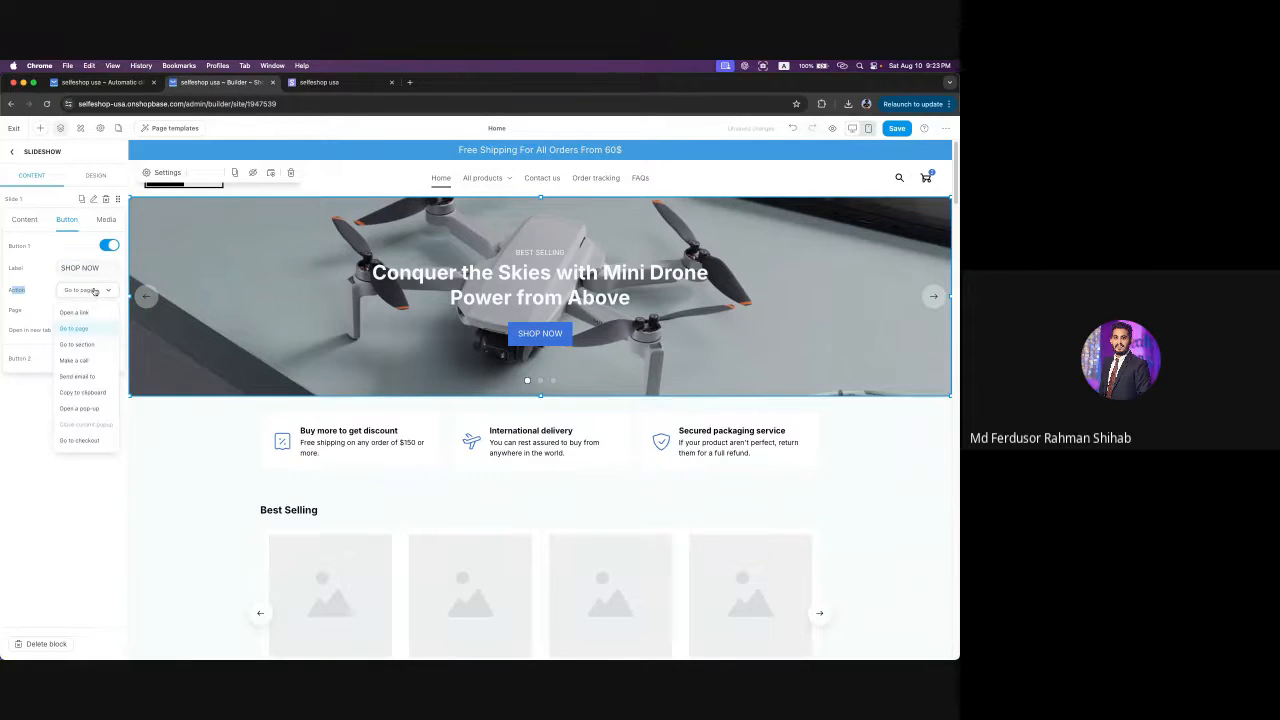
pyautogui.click(95, 292)
pyautogui.moveTo(106, 268); pyautogui.dragTo(88, 268)
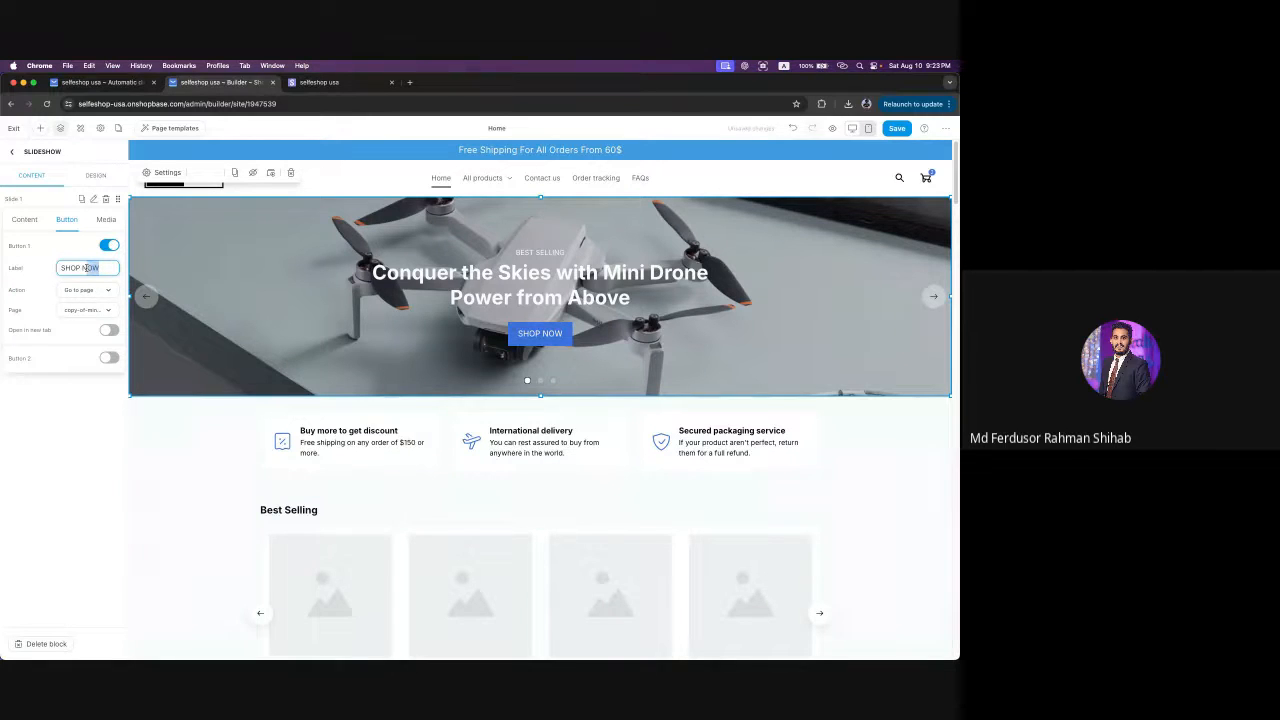
pyautogui.press('BackSpace')
pyautogui.write('Her')
pyautogui.write('HERE')
pyautogui.click(72, 417)
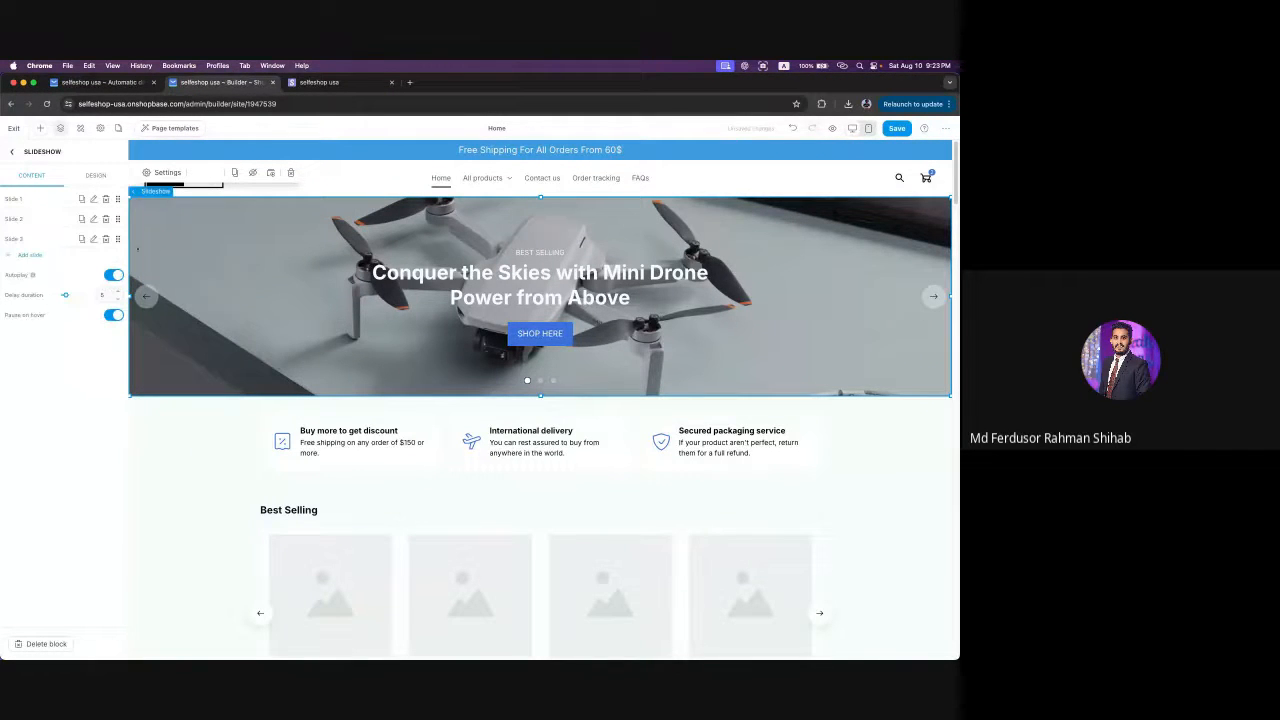
# - Try the Go to page action for Slide 1's Button 1, browsing the collection detail pages for Beauty & Health
pyautogui.click(94, 200)
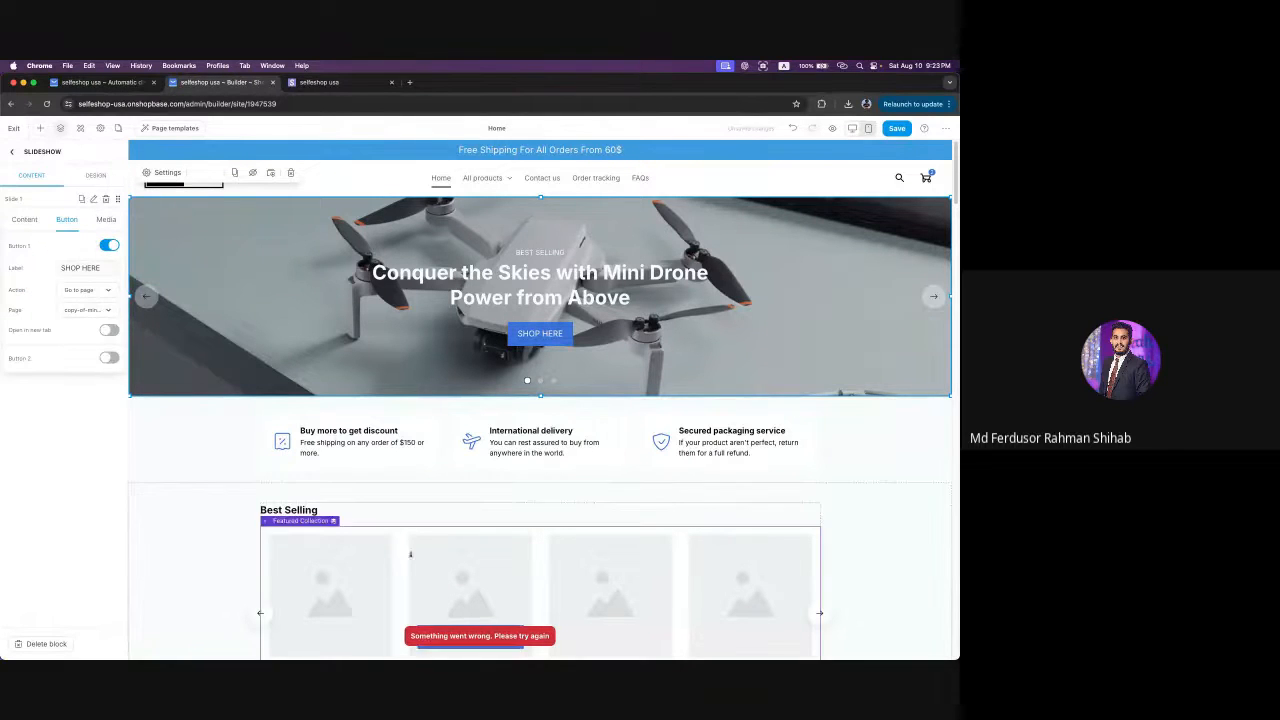
pyautogui.click(83, 293)
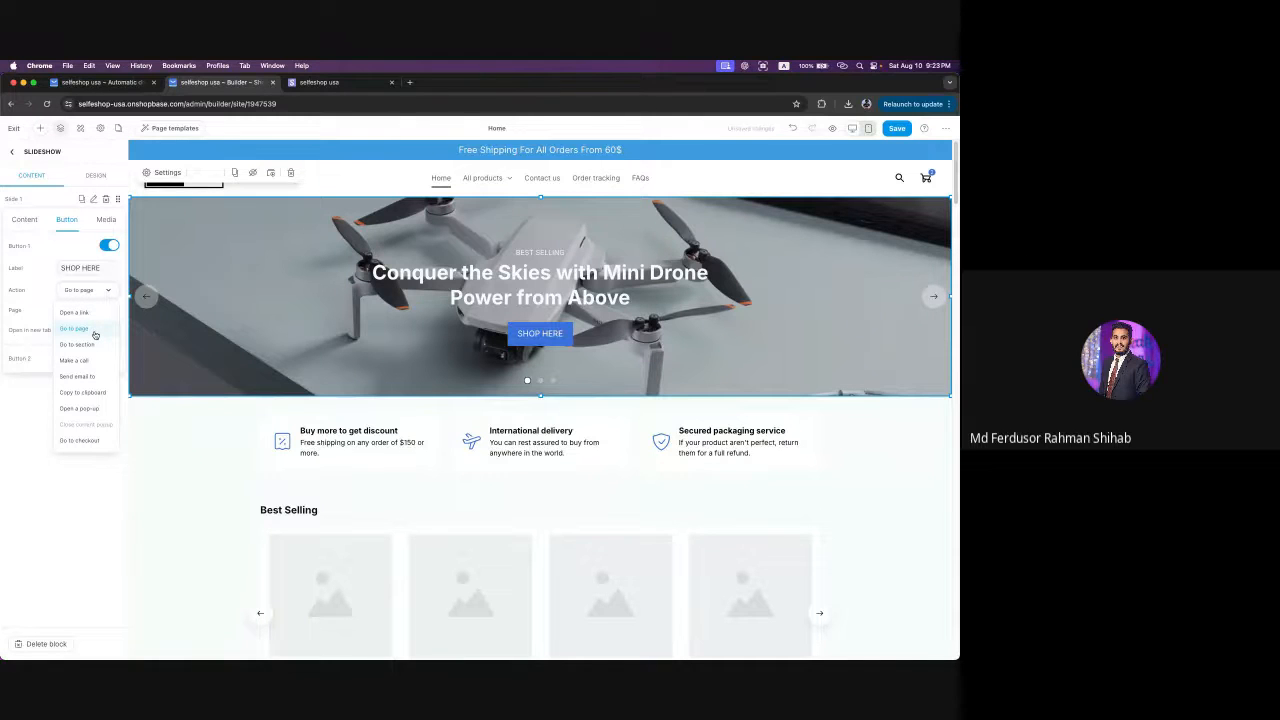
pyautogui.click(94, 331)
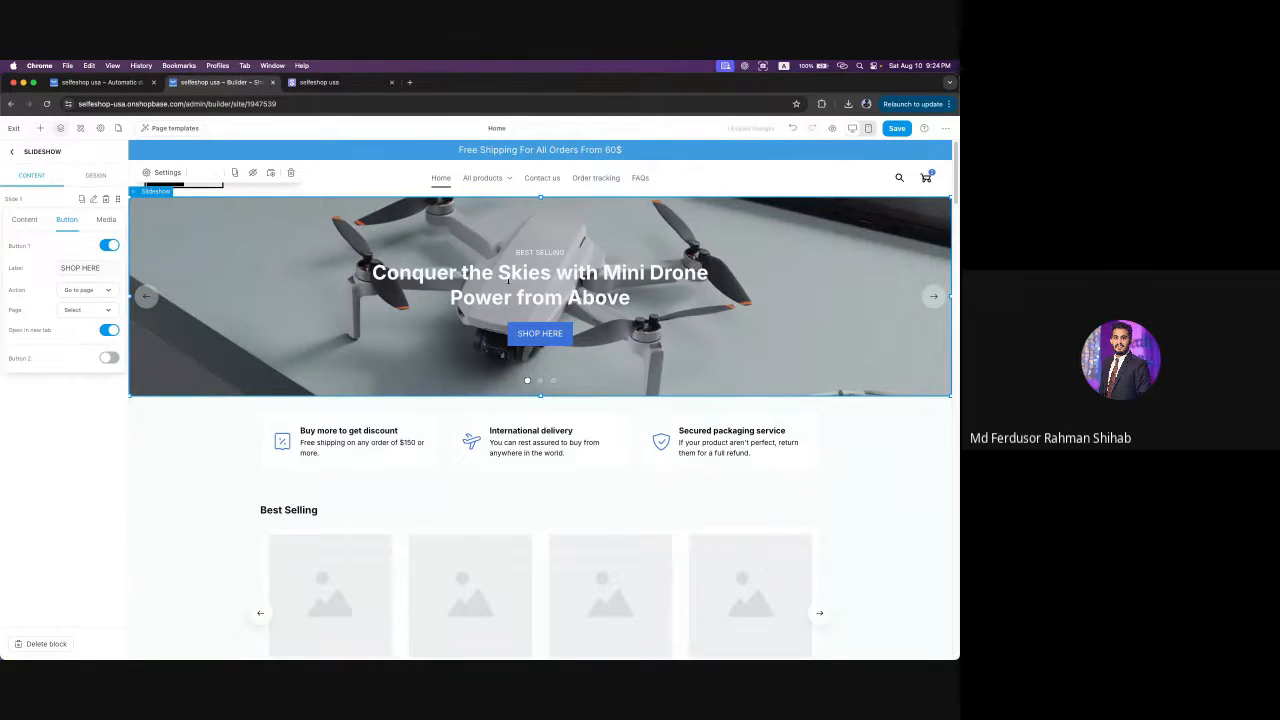
pyautogui.click(94, 291)
pyautogui.click(74, 328)
pyautogui.click(97, 312)
pyautogui.click(58, 370)
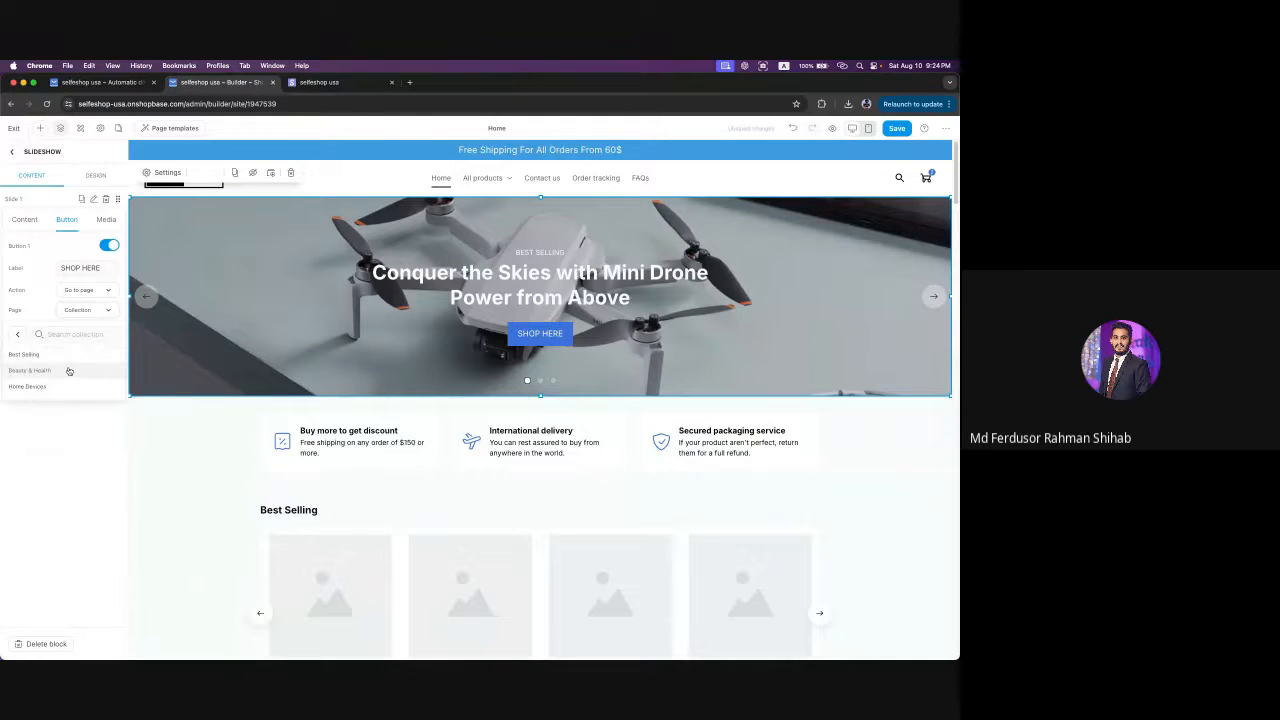
pyautogui.click(59, 371)
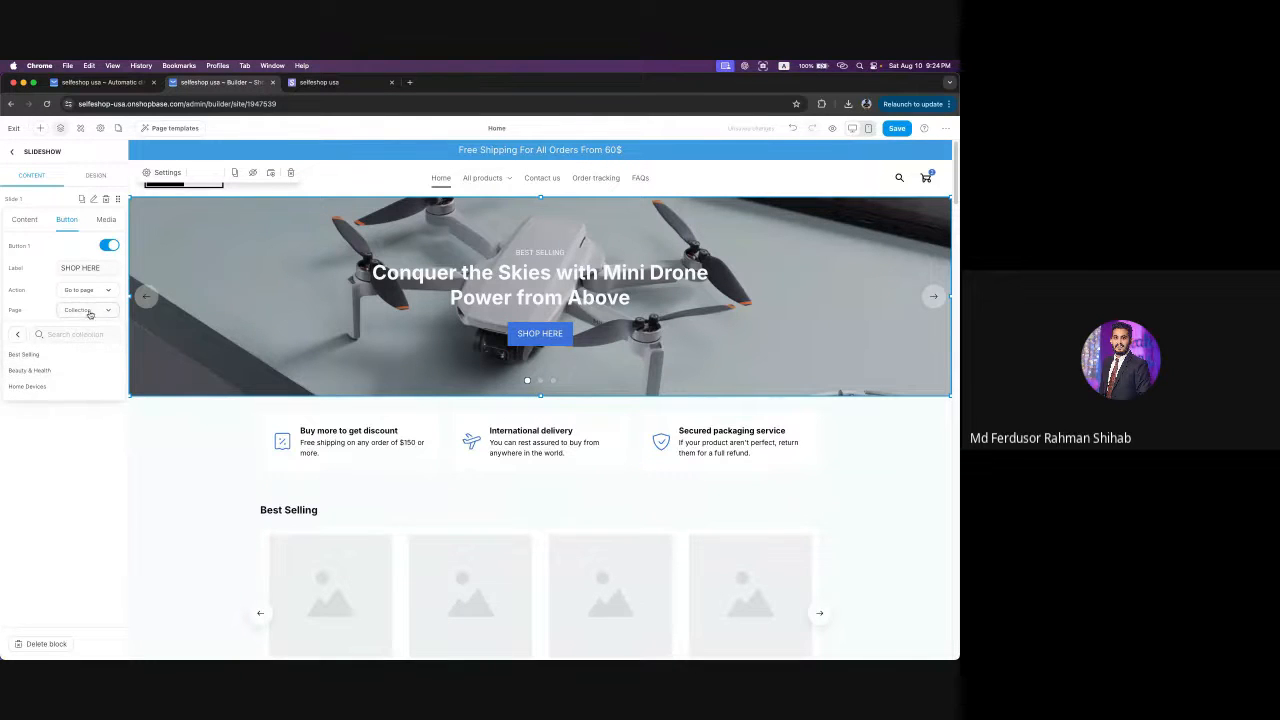
# - Try the Open a link action for Slide 1's Button 1, with opening in a new tab disabled
pyautogui.click(91, 292)
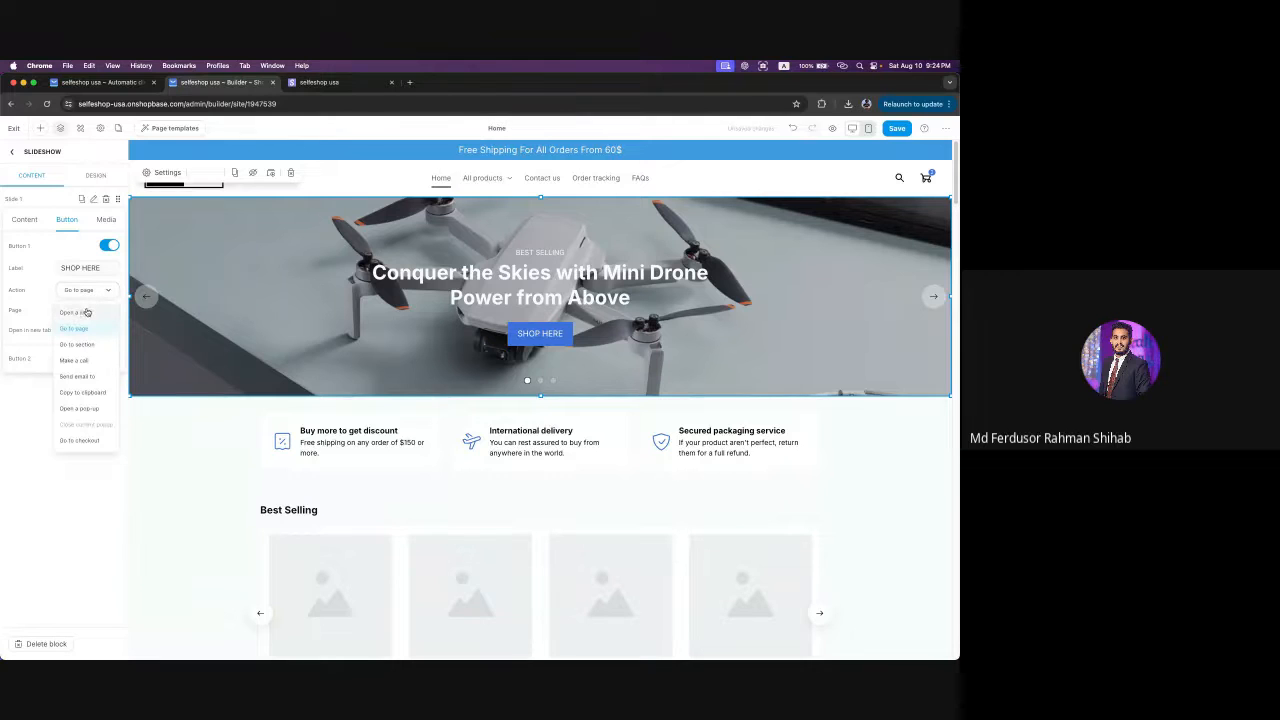
pyautogui.click(74, 312)
pyautogui.click(87, 310)
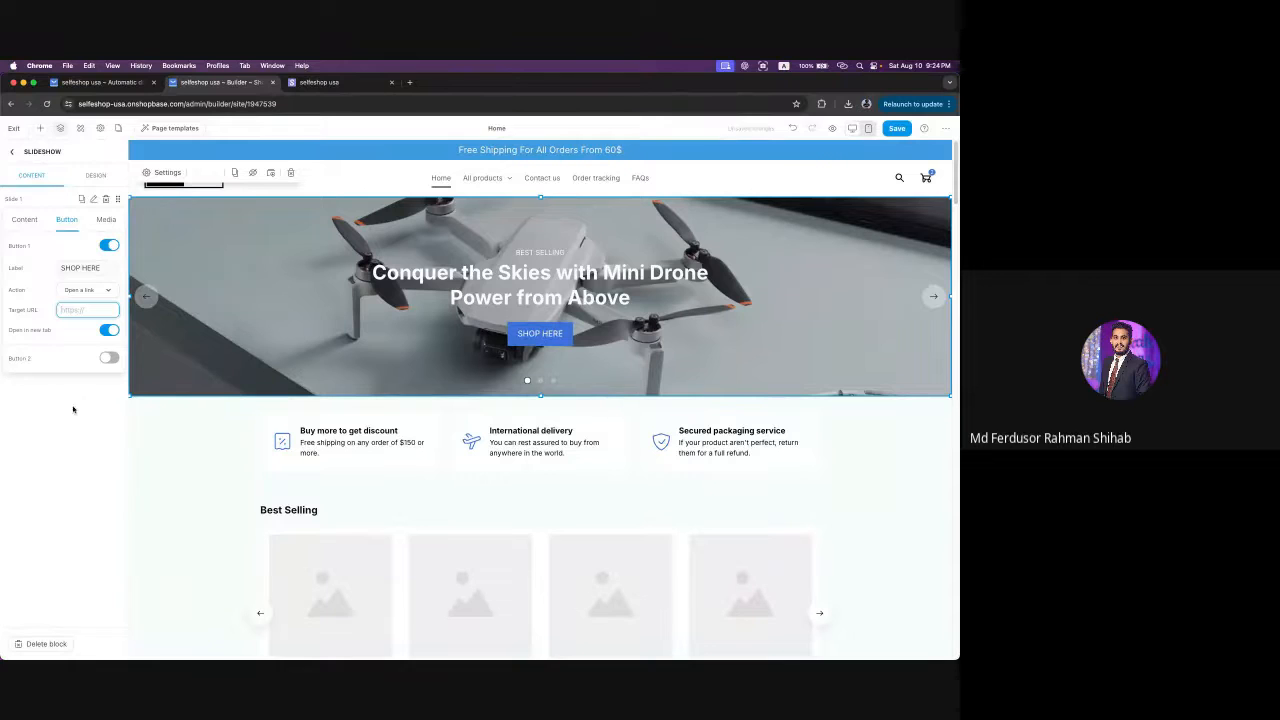
pyautogui.click(58, 338)
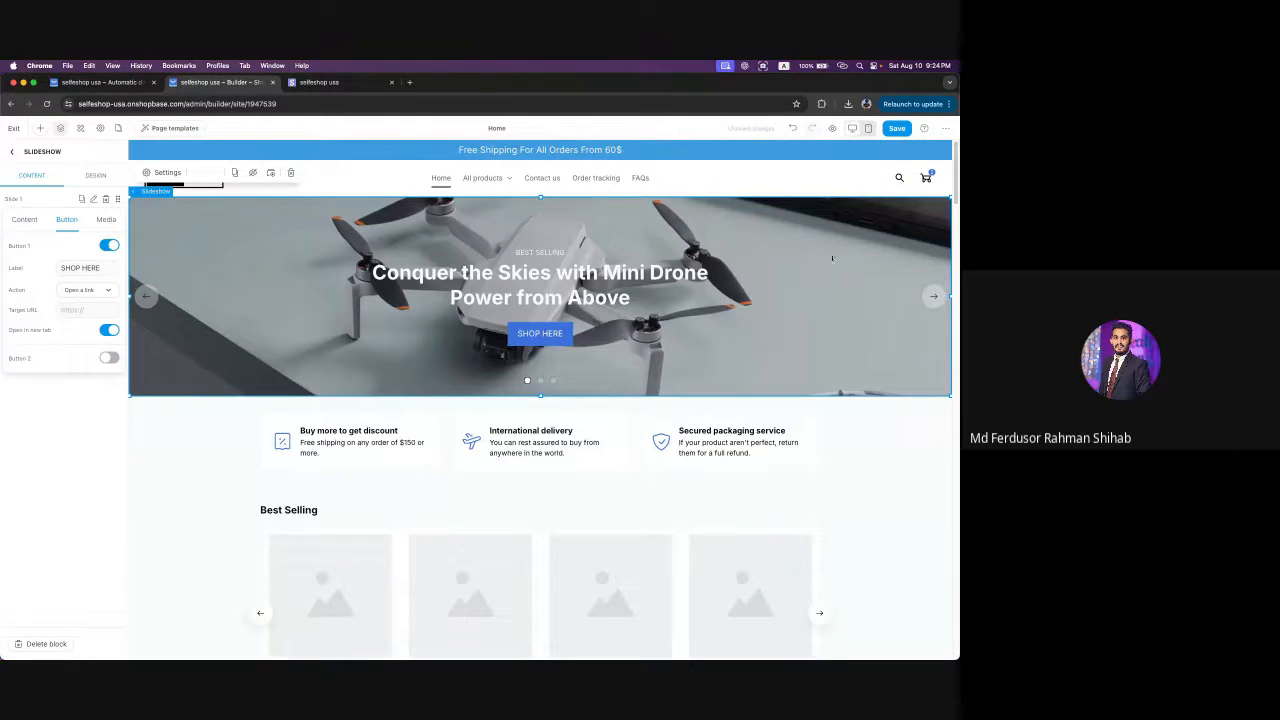
pyautogui.click(106, 332)
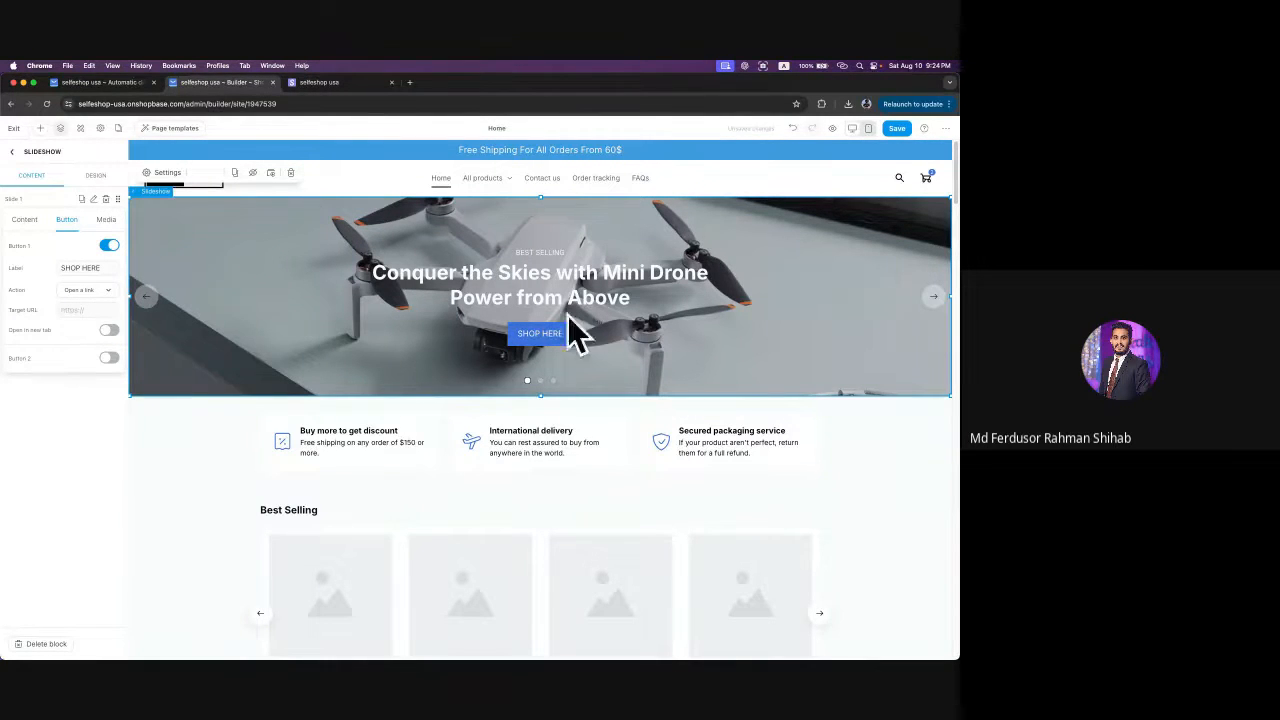
# - Set Slide 1's Button 1 action to Go to page, targeting the Beauty & Health collection detail page
pyautogui.click(85, 292)
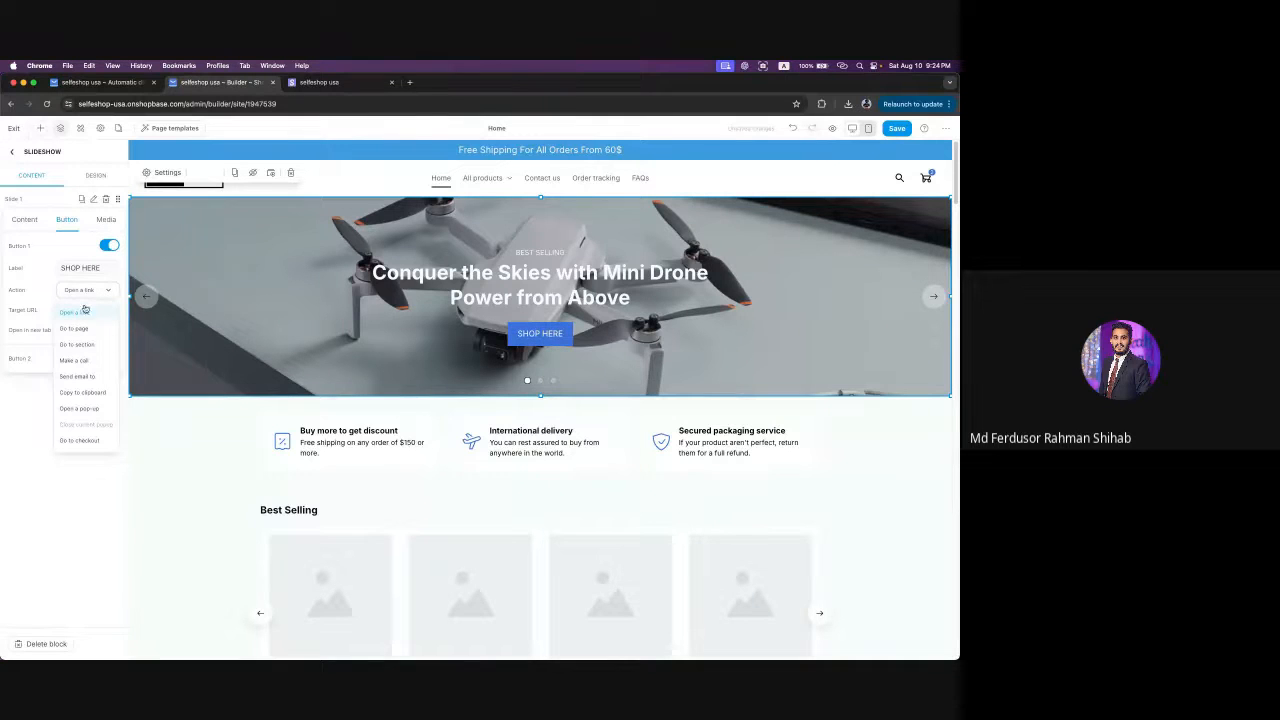
pyautogui.click(93, 330)
pyautogui.click(92, 312)
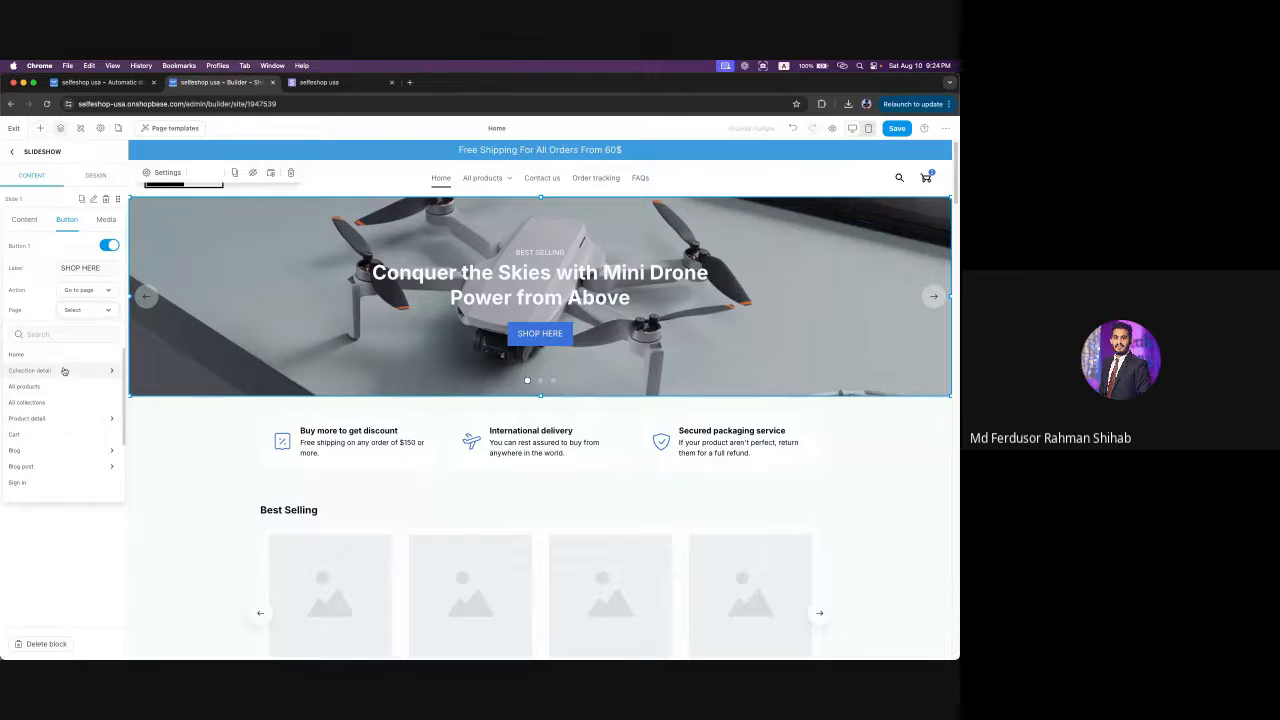
pyautogui.click(66, 371)
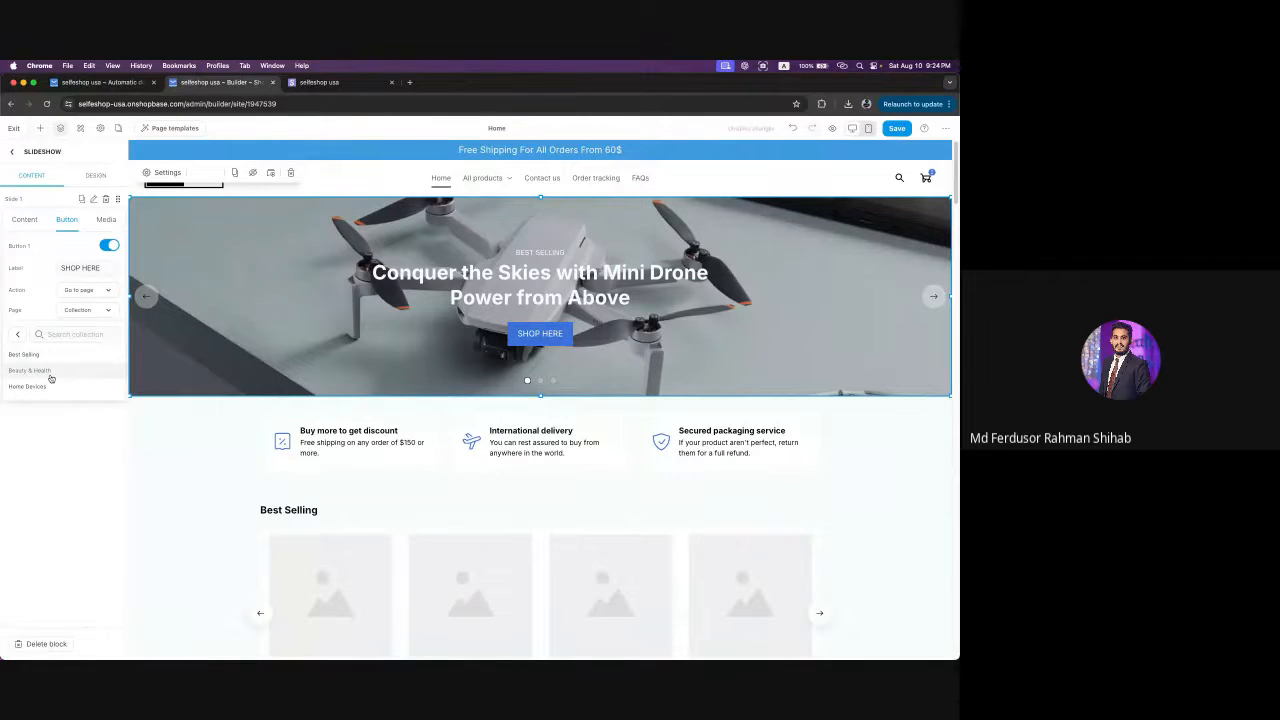
pyautogui.click(67, 371)
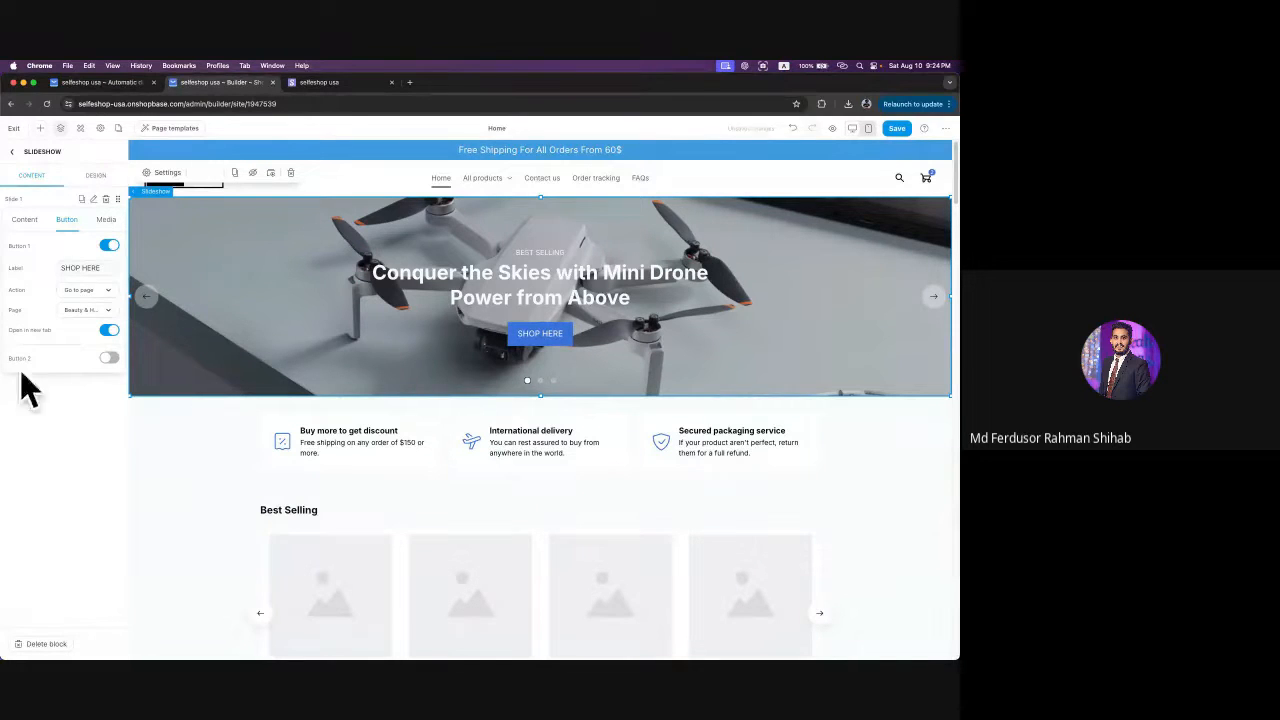
# - Search the gallery's stock images for "dog banner" to replace Slide 1's image
pyautogui.click(107, 221)
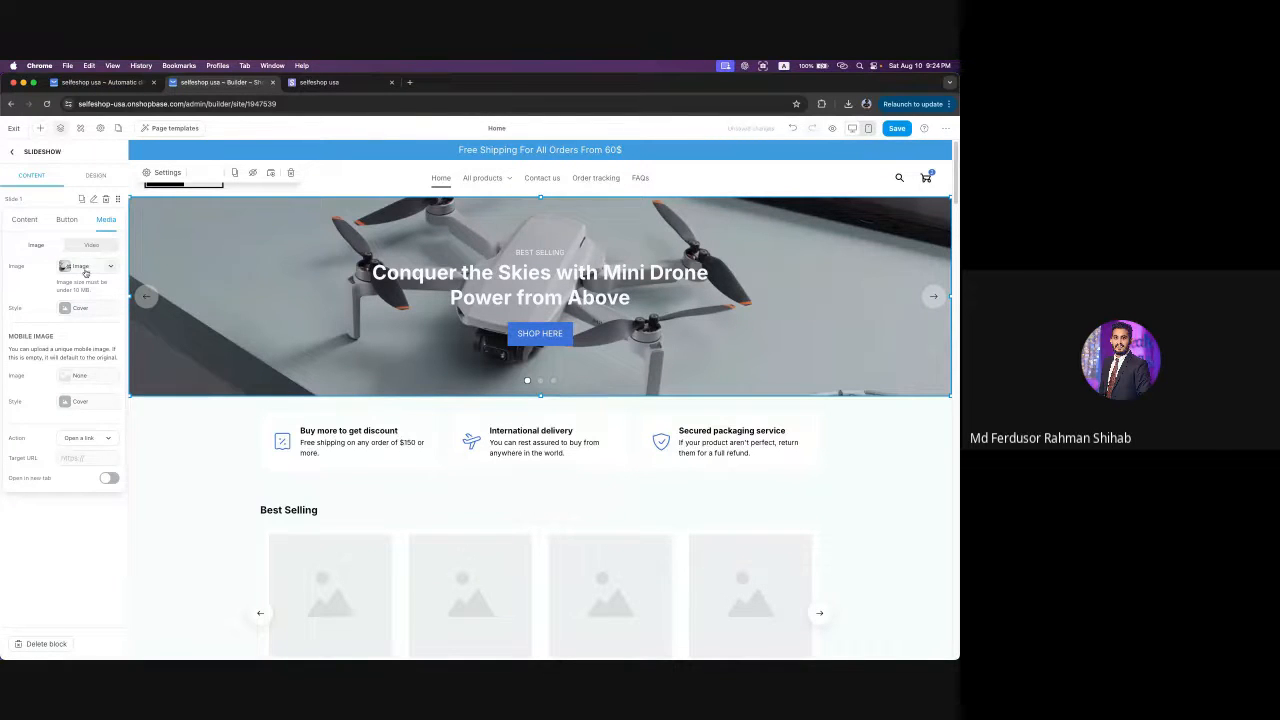
pyautogui.click(114, 271)
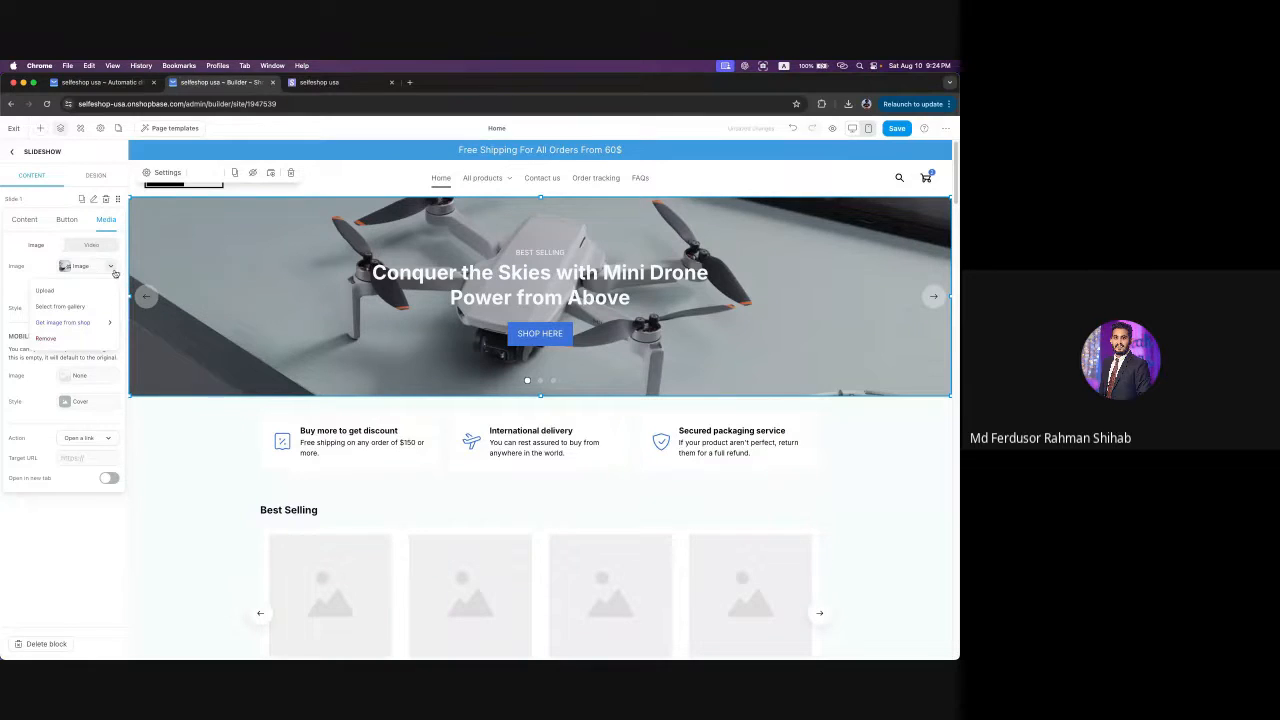
pyautogui.click(60, 307)
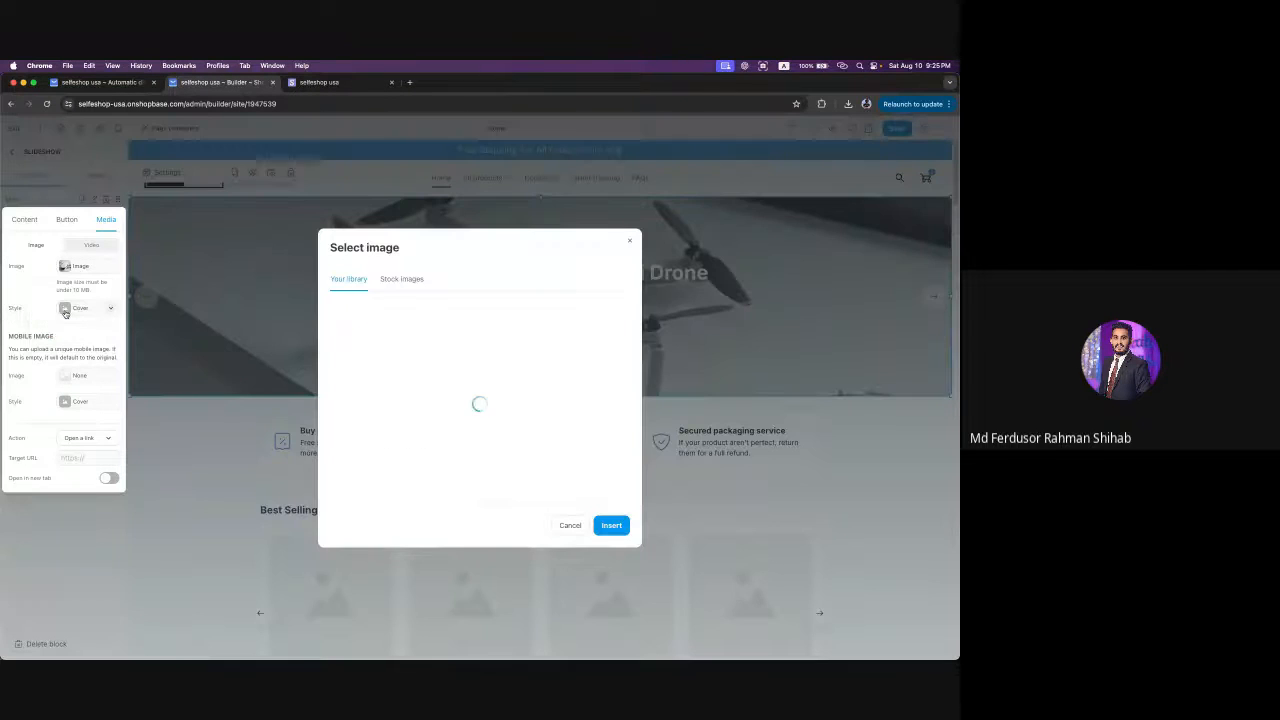
pyautogui.click(412, 280)
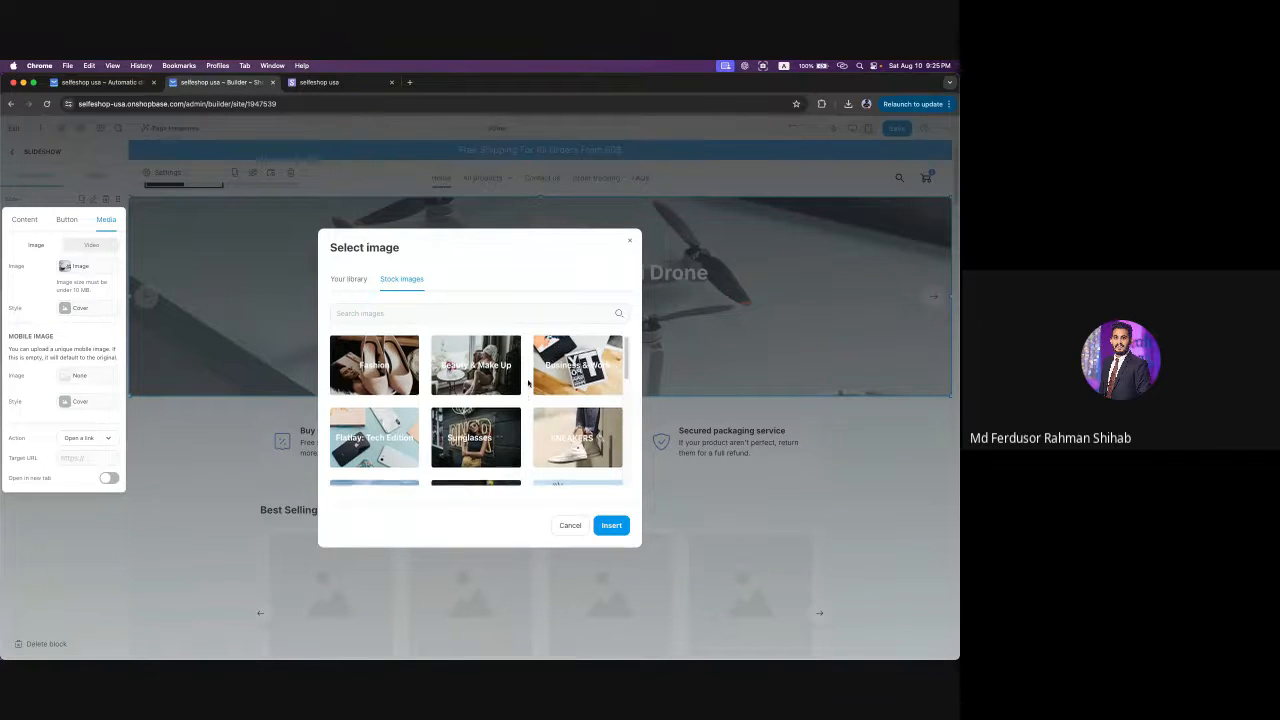
pyautogui.scroll(-5, 528, 383)
pyautogui.scroll(5, 528, 383)
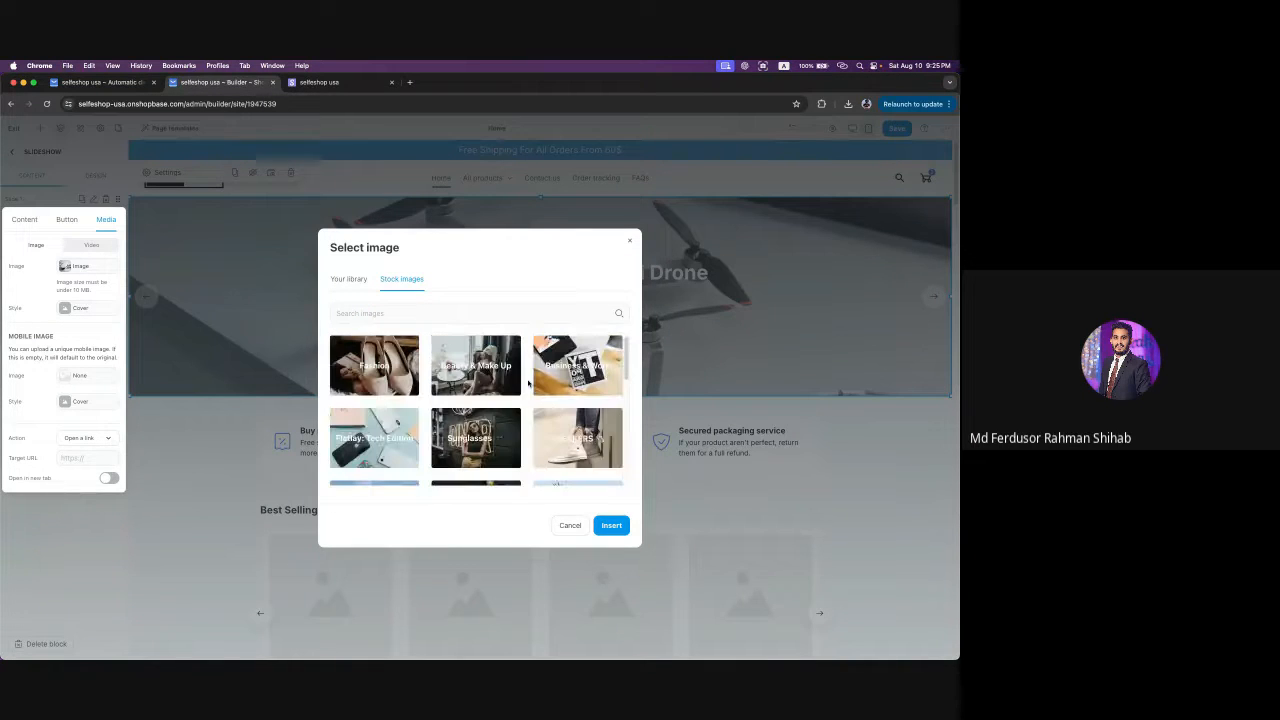
pyautogui.click(343, 314)
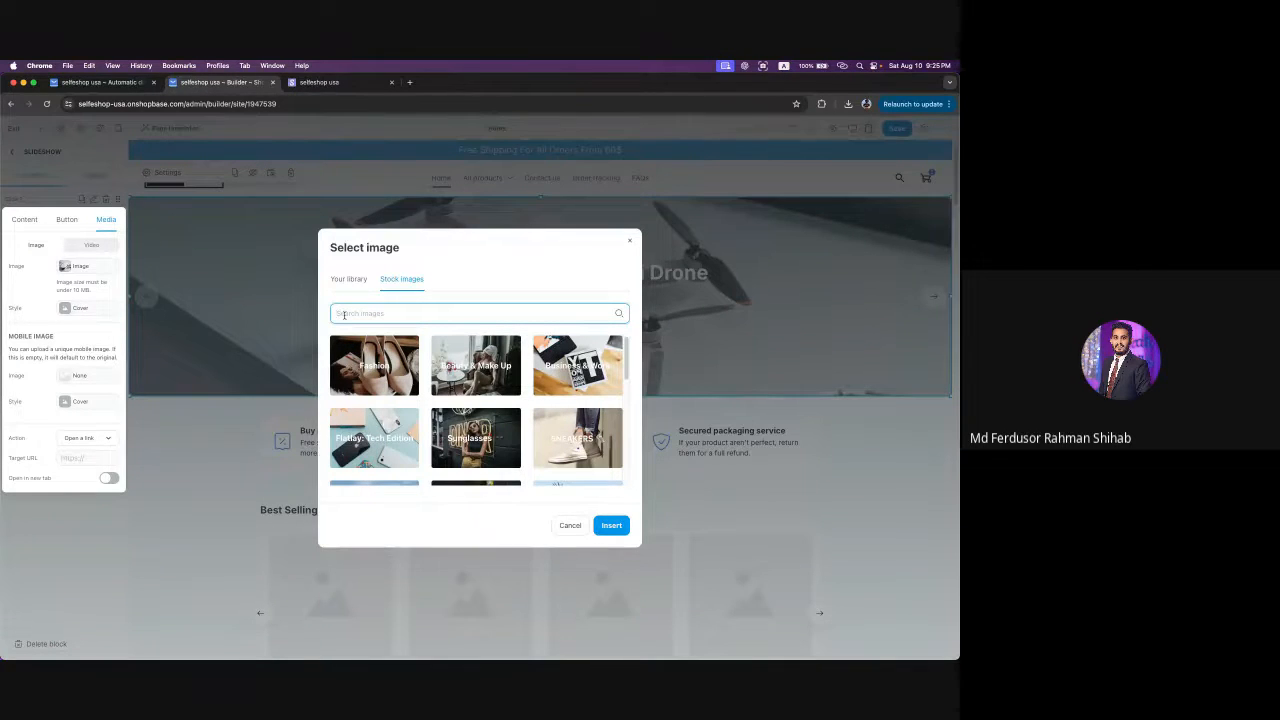
pyautogui.write('d')
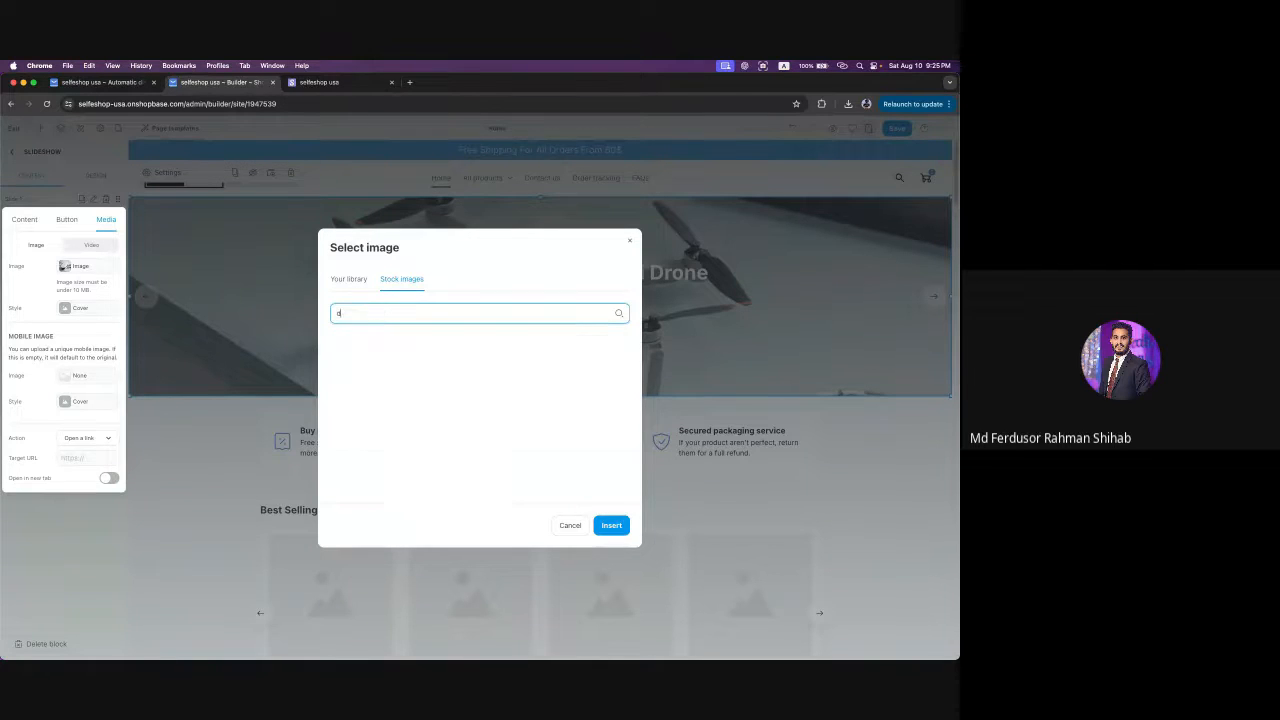
pyautogui.write('og banner')
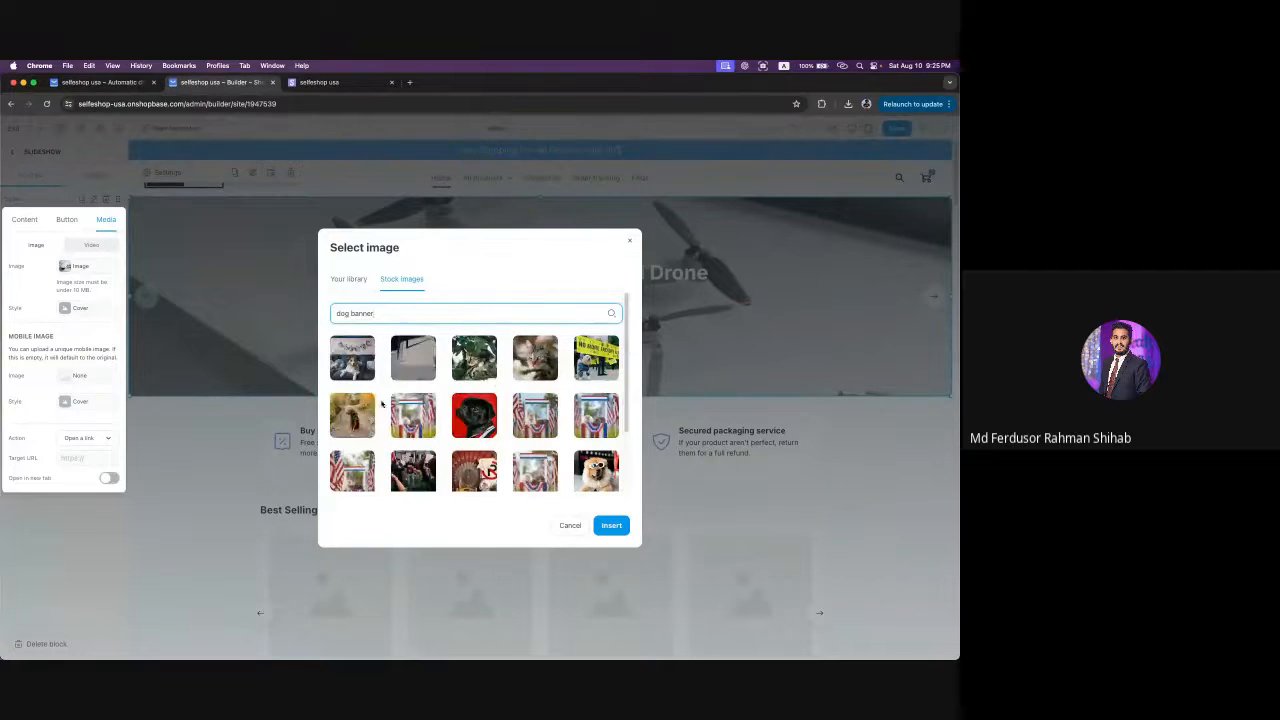
# - Load more stock results and insert the photo of a dog lying on teal wooden boards as Slide 1's image
pyautogui.scroll(-5, 560, 407)
pyautogui.scroll(4, 450, 400)
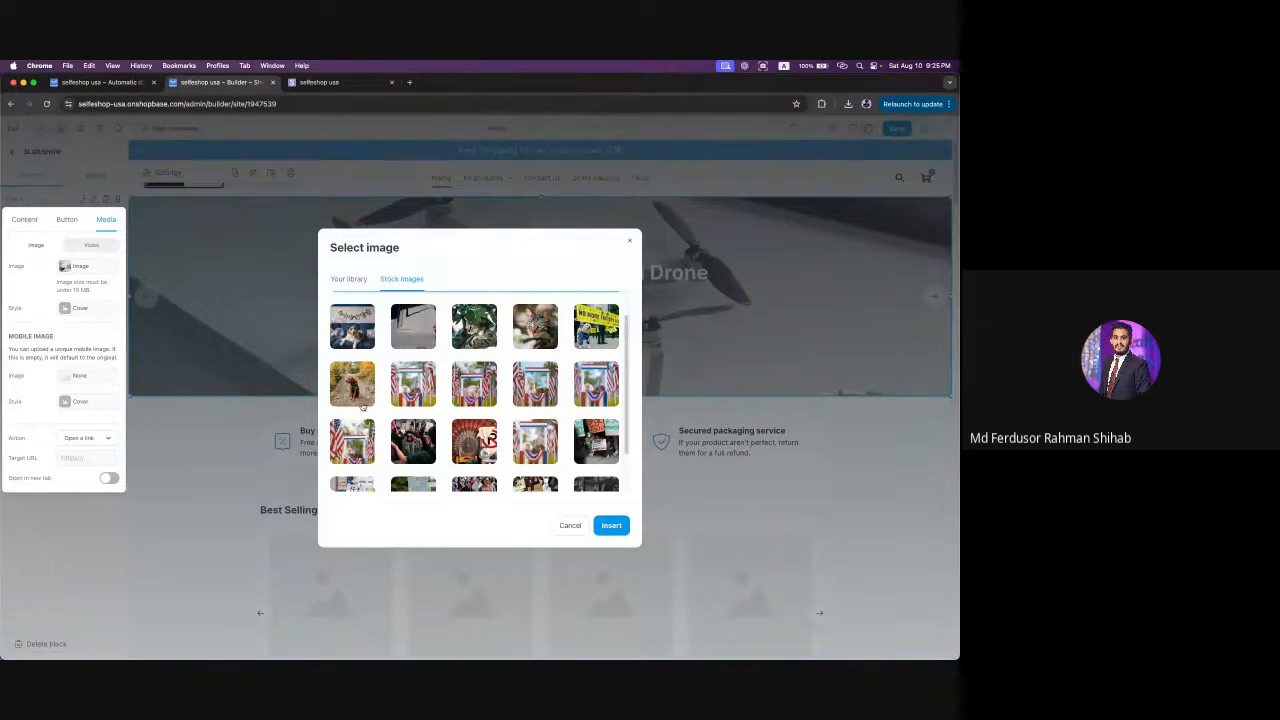
pyautogui.scroll(-2, 548, 404)
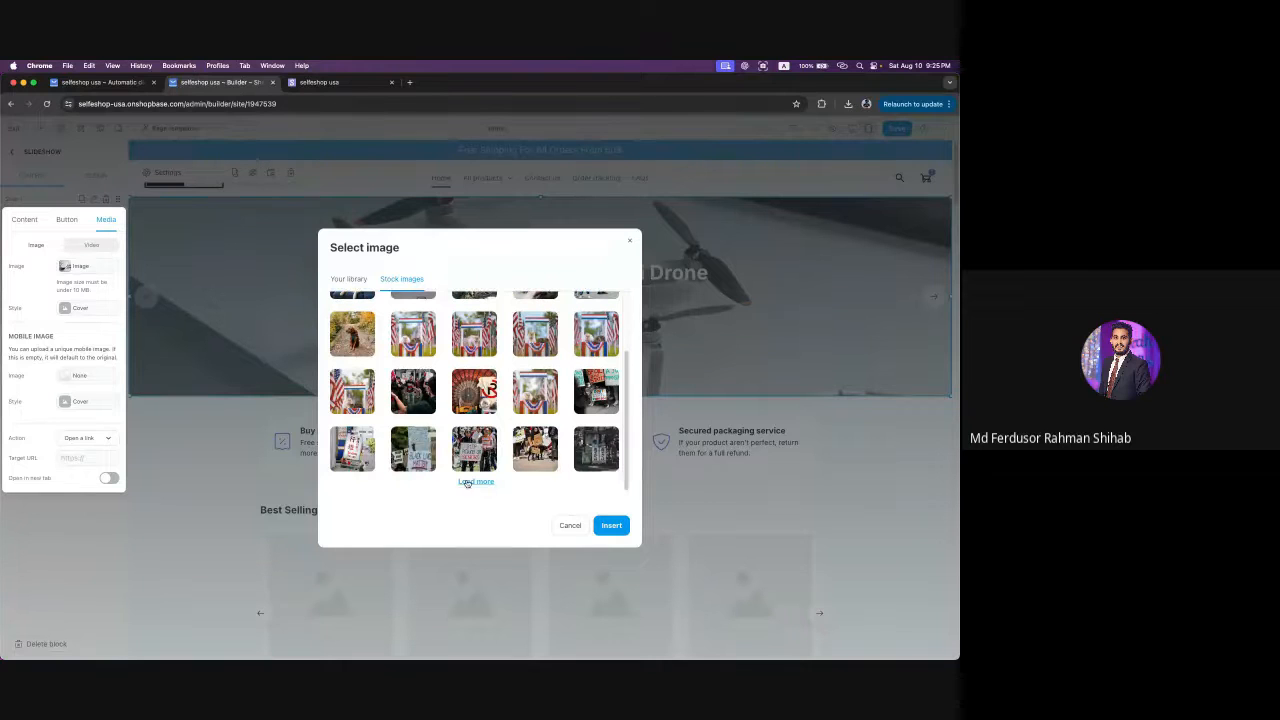
pyautogui.click(466, 483)
pyautogui.scroll(-3, 562, 405)
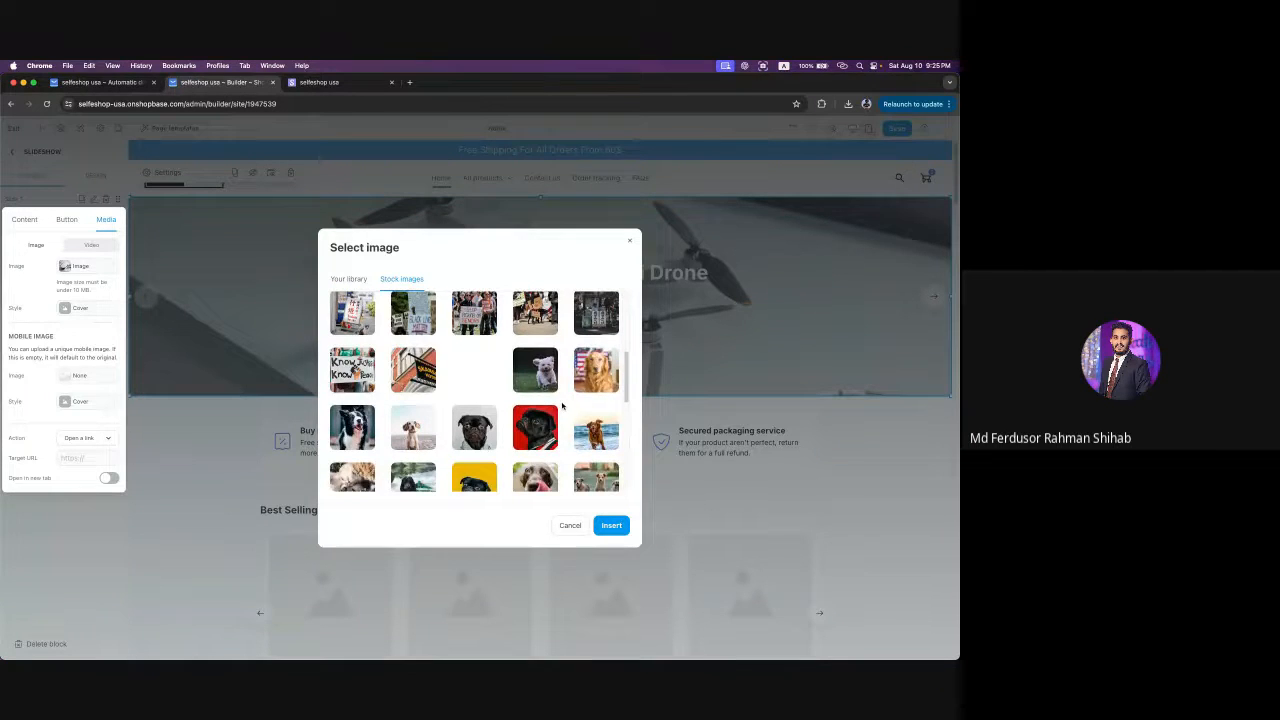
pyautogui.scroll(-3, 562, 405)
pyautogui.scroll(1, 620, 397)
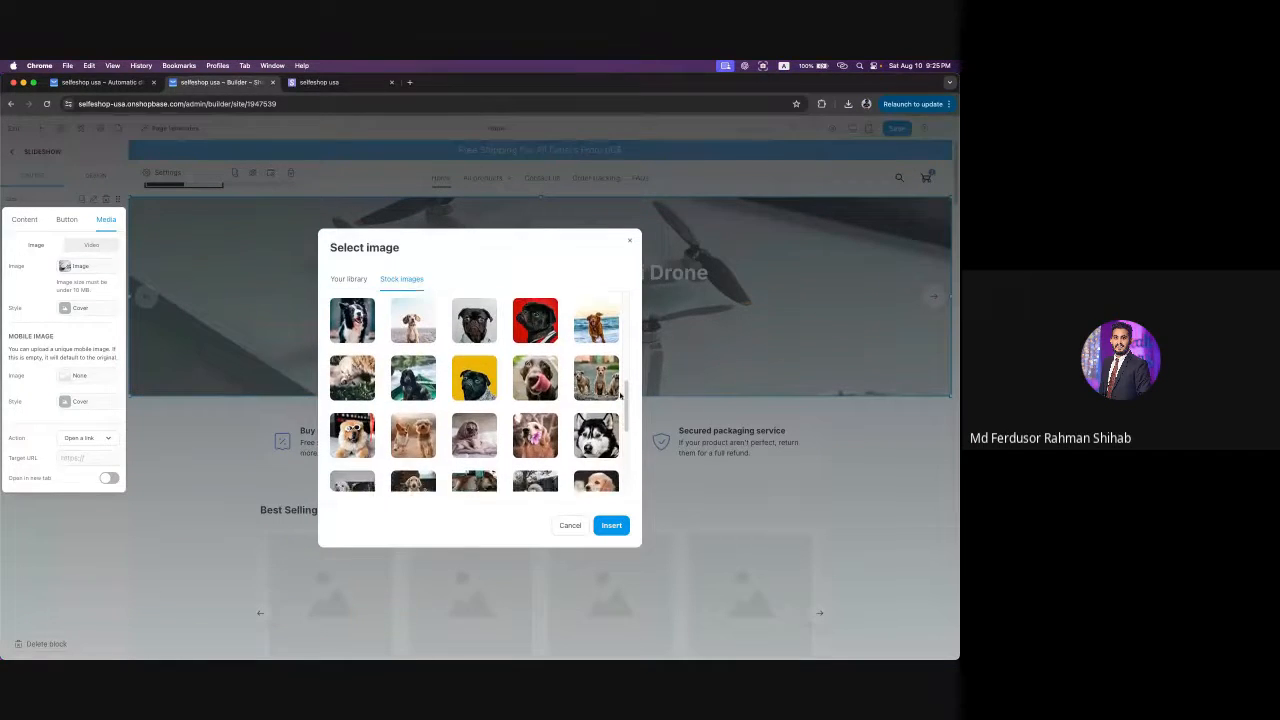
pyautogui.scroll(-2, 620, 397)
pyautogui.click(480, 425)
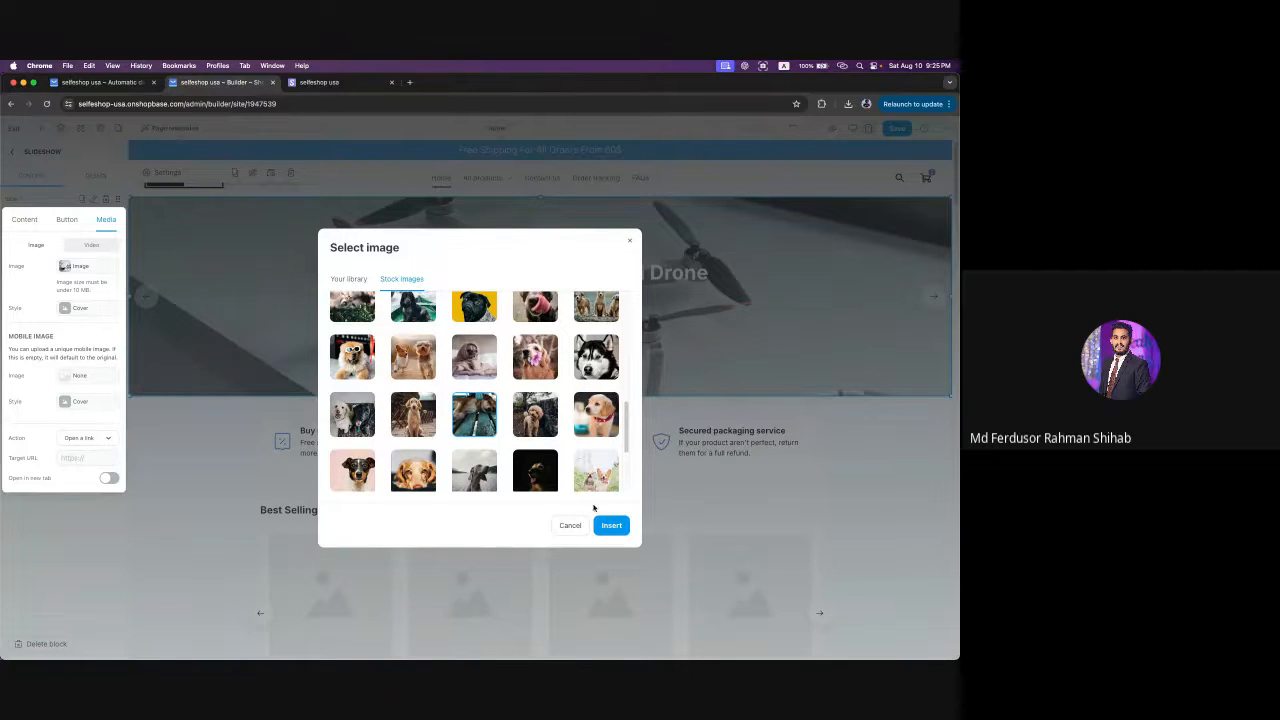
pyautogui.click(611, 525)
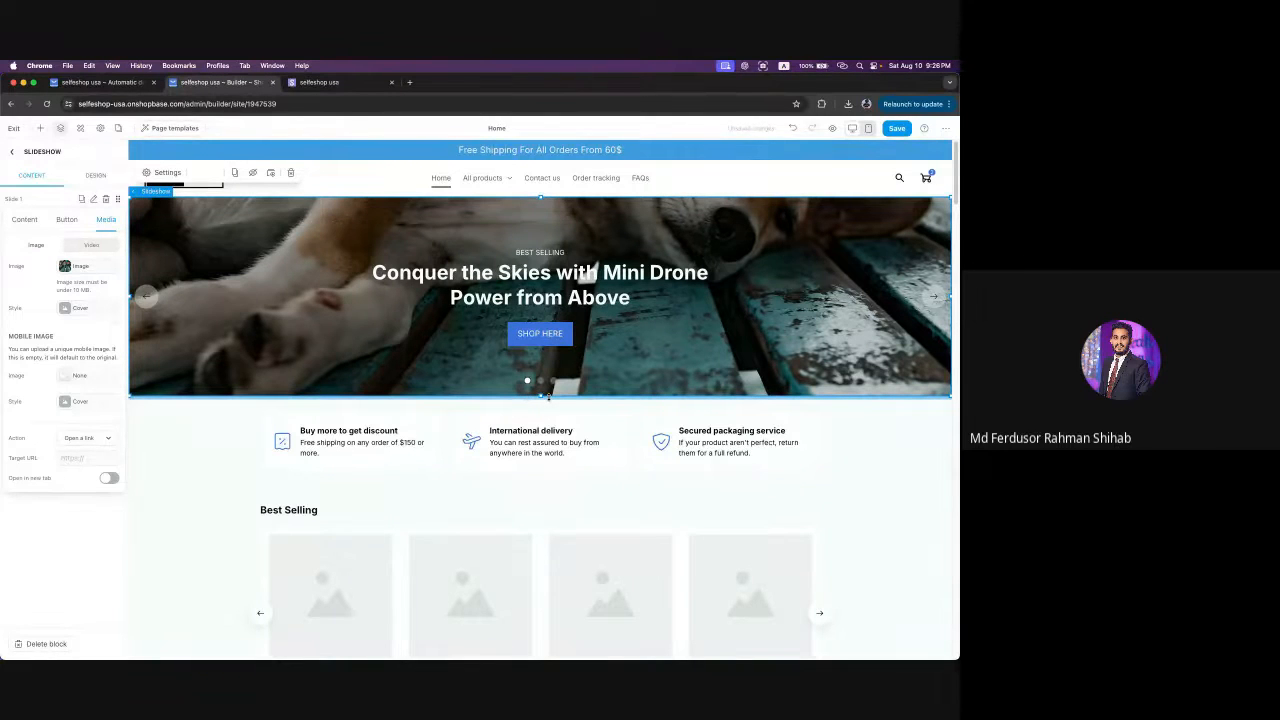
# - Try to increase the height of the Slideshow section by its lower edge
pyautogui.moveTo(548, 397); pyautogui.dragTo(549, 441)
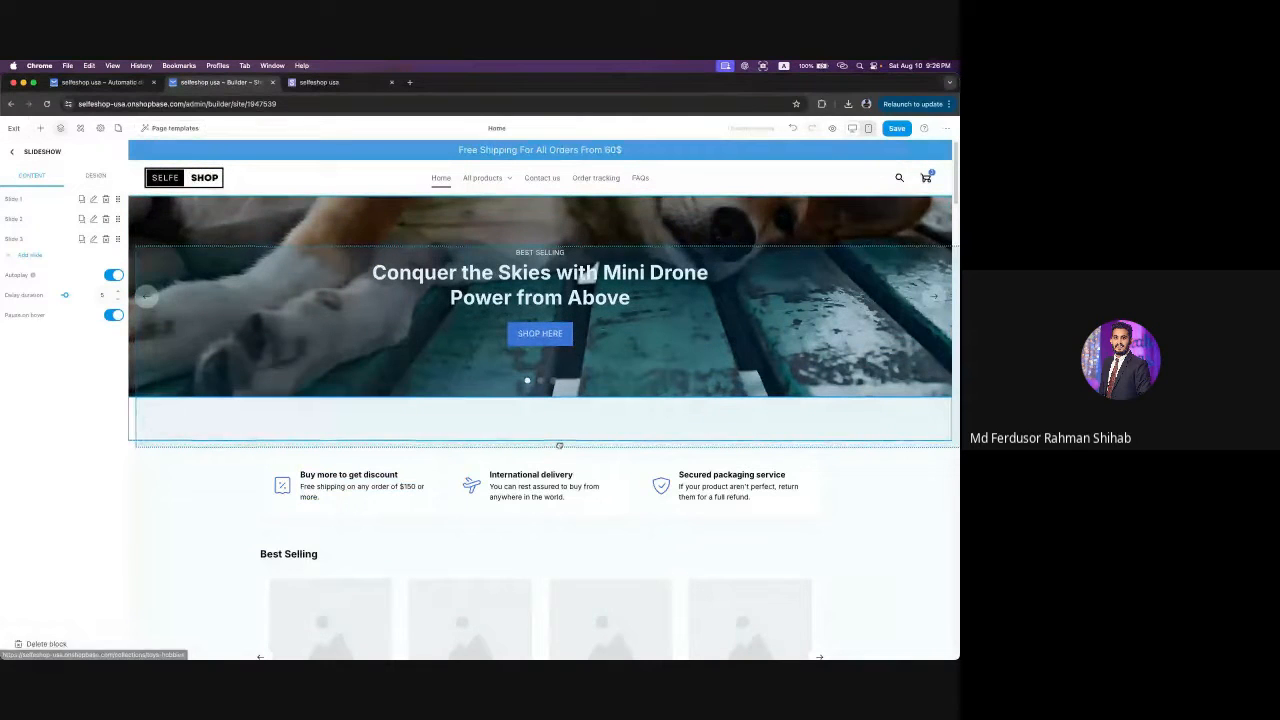
pyautogui.moveTo(559, 445); pyautogui.dragTo(568, 378)
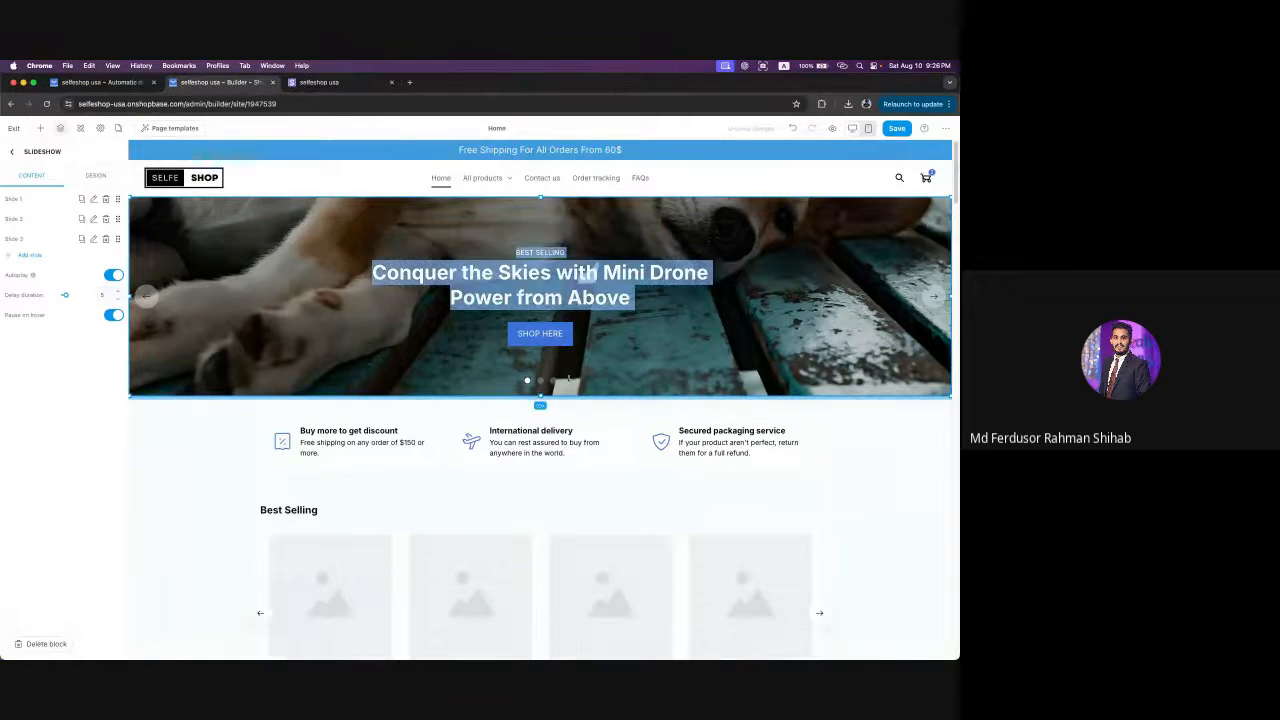
# - Try the Contain style on Slide 1's image, then return it to Cover
pyautogui.click(93, 198)
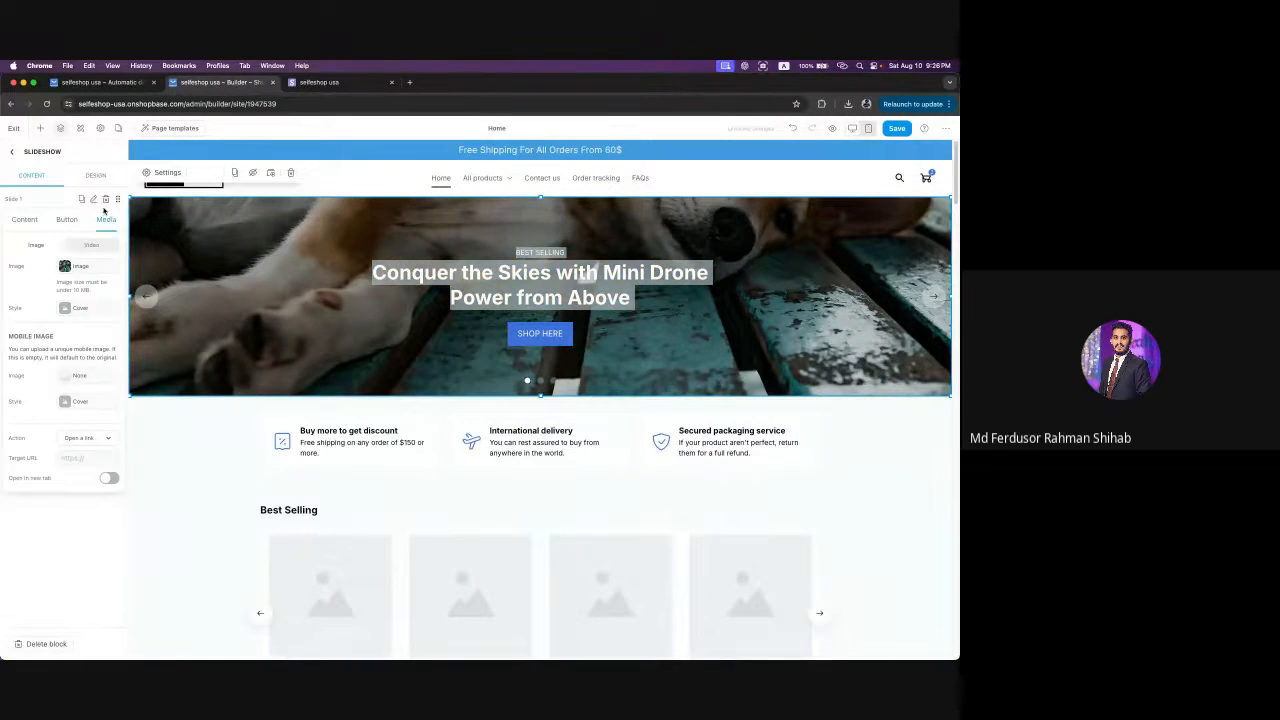
pyautogui.click(105, 311)
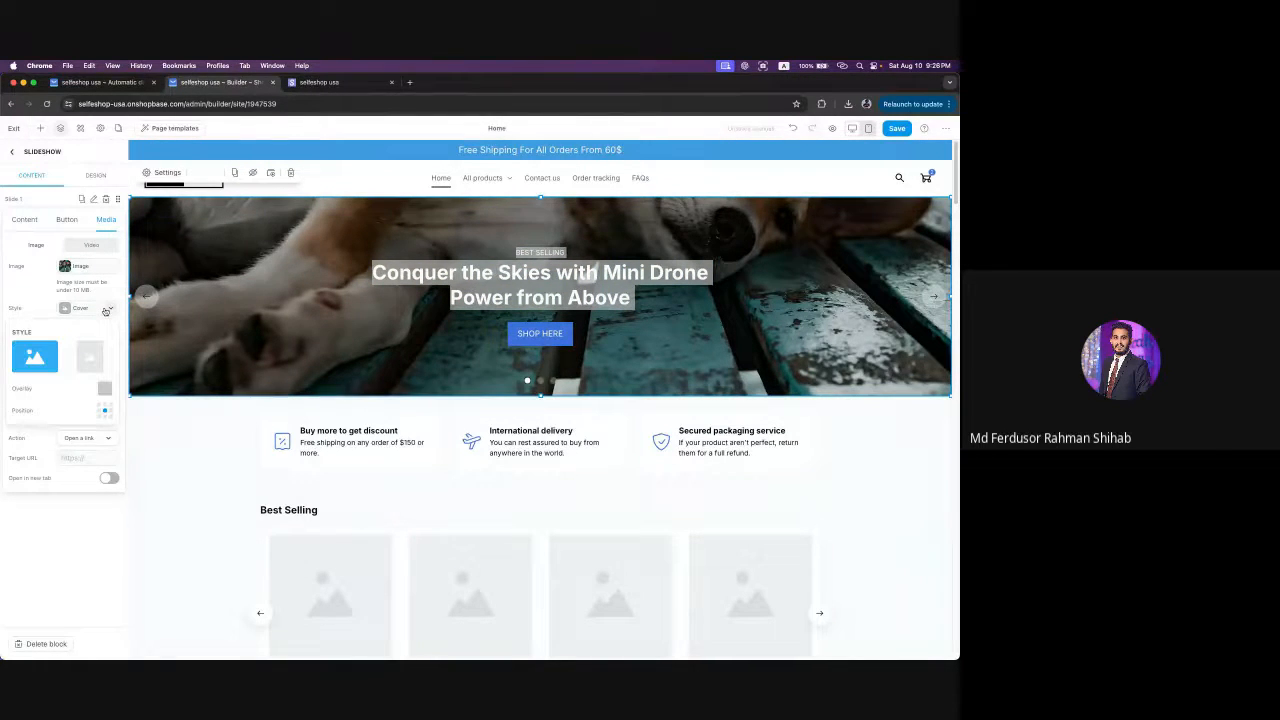
pyautogui.click(80, 362)
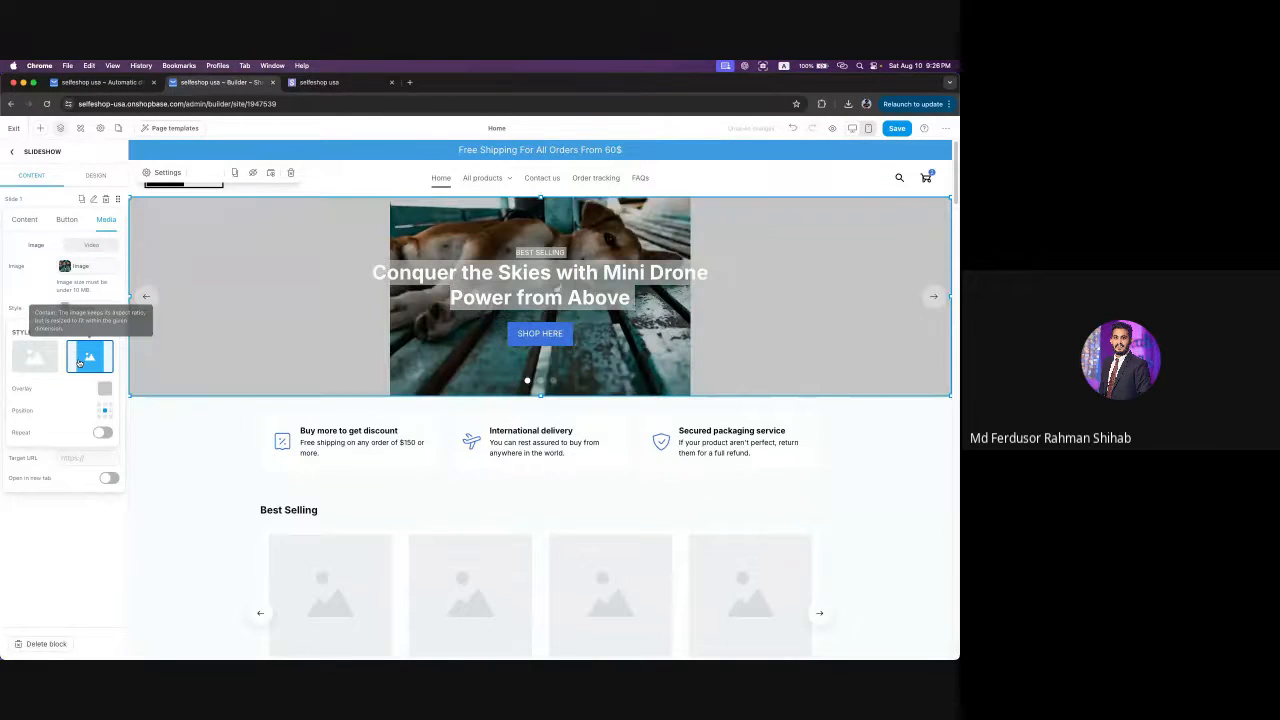
pyautogui.click(35, 356)
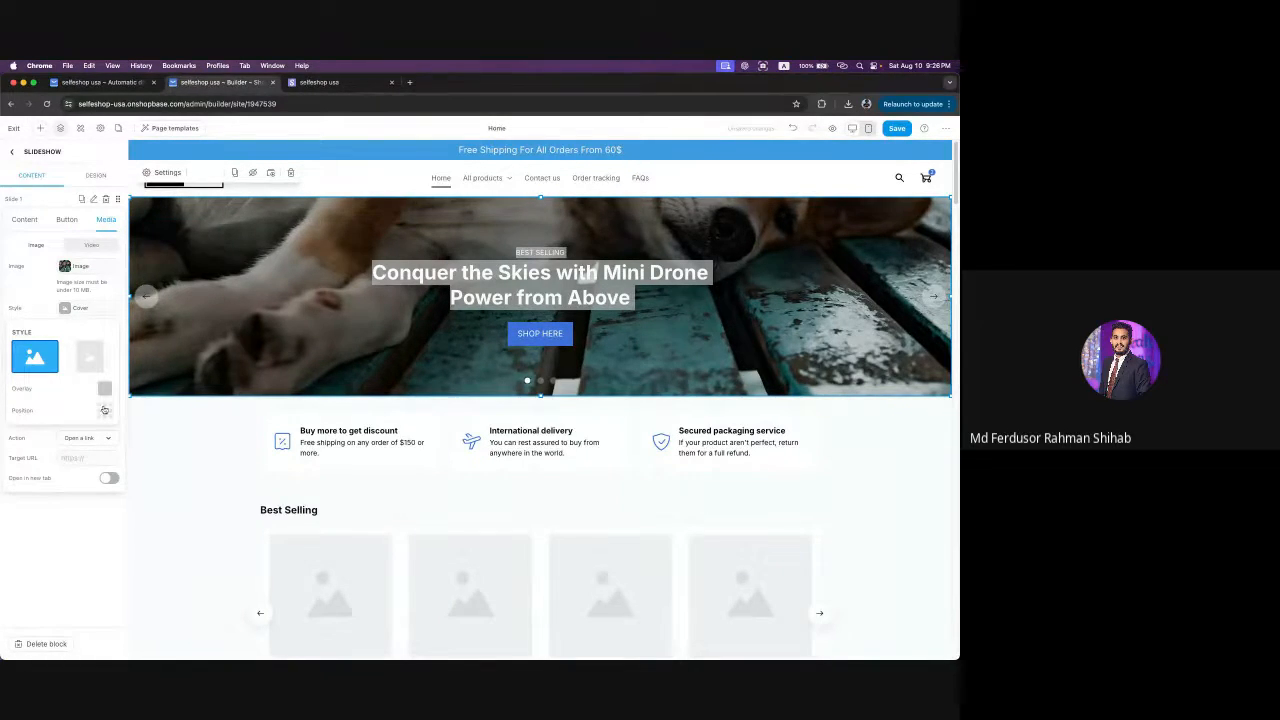
# - Try the top-centre and bottom-centre positions for Slide 1's image
pyautogui.click(105, 409)
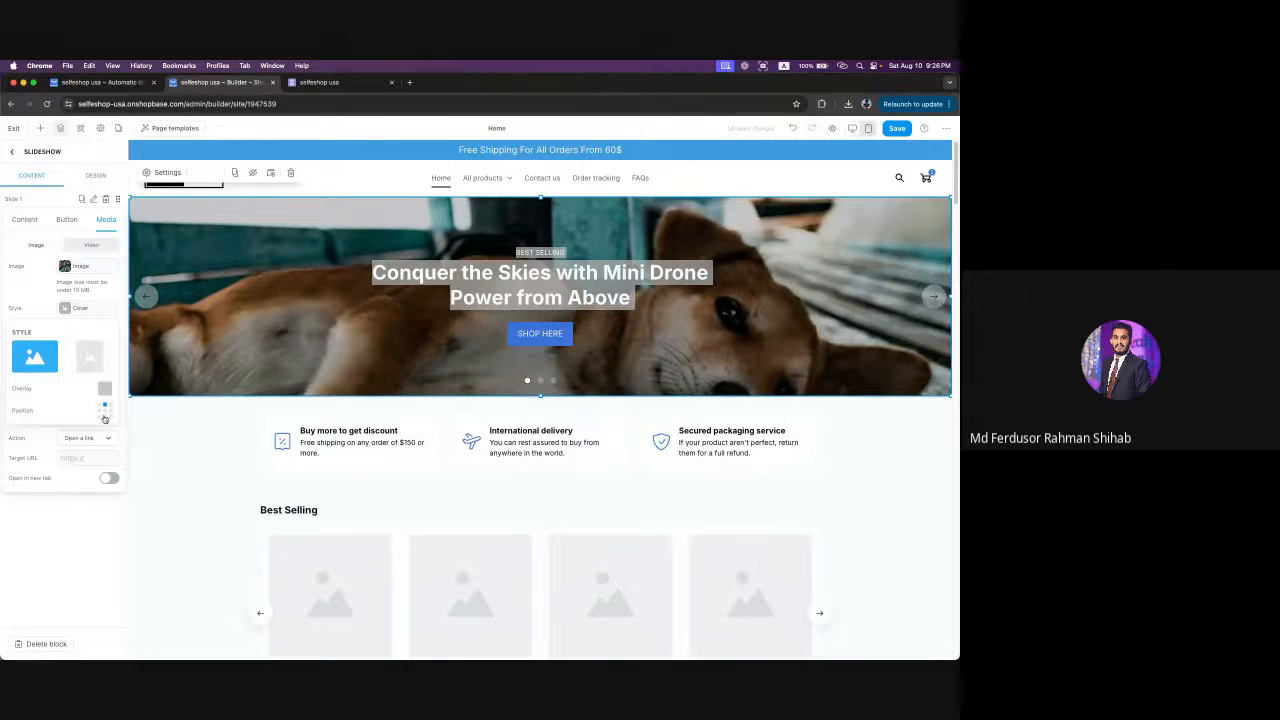
pyautogui.click(105, 418)
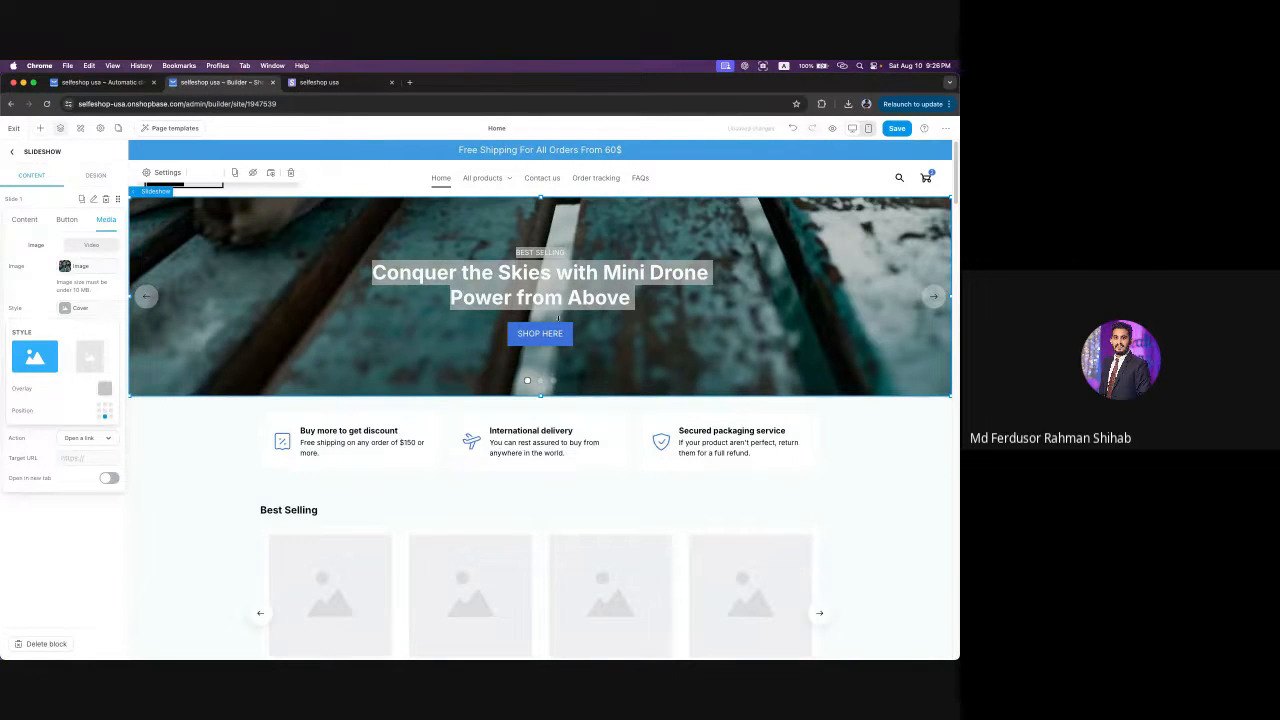
pyautogui.click(253, 284)
# - Replace Slide 1's image with the photo of three brown puppies, found by searching the stock images for "dog"
pyautogui.click(92, 203)
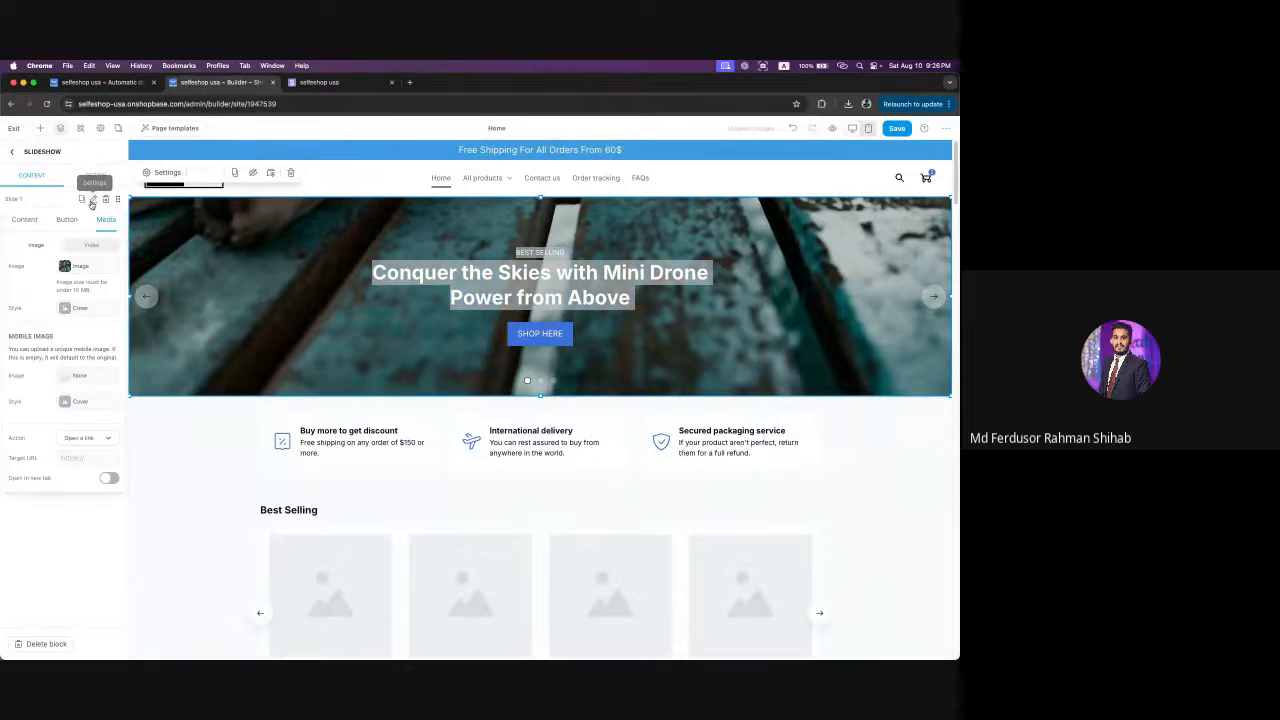
pyautogui.click(90, 270)
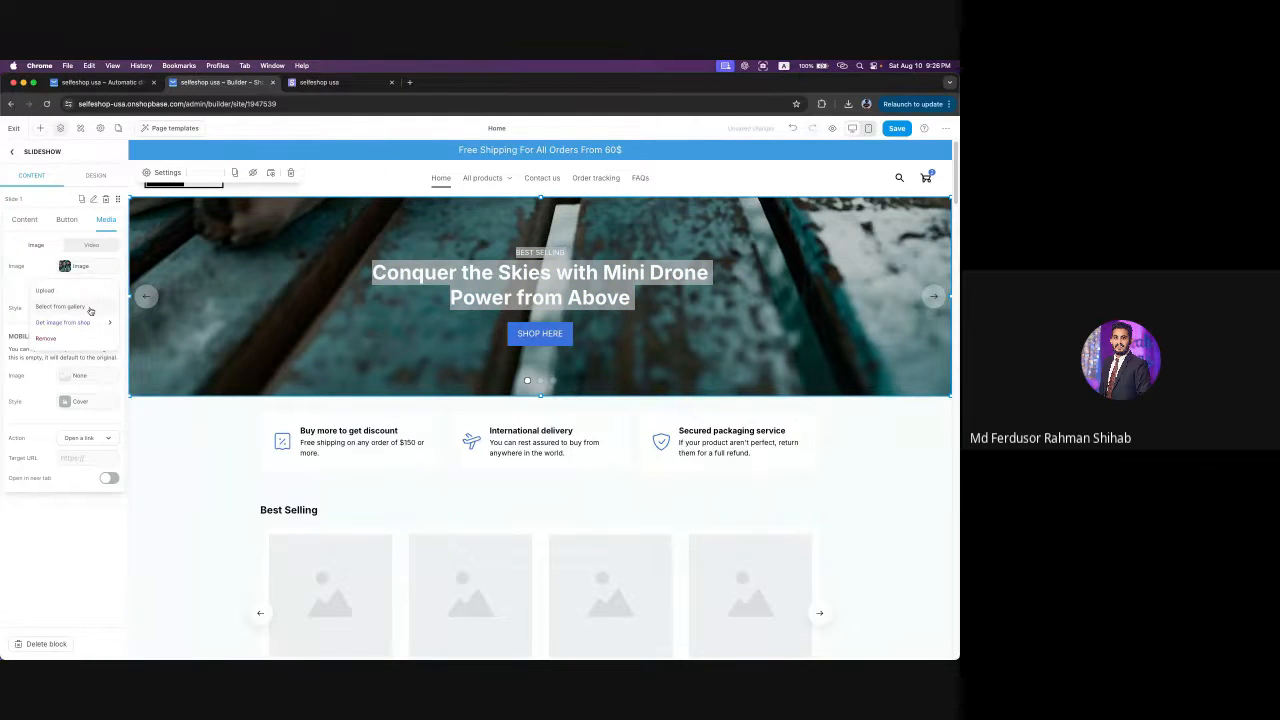
pyautogui.click(62, 306)
pyautogui.click(403, 280)
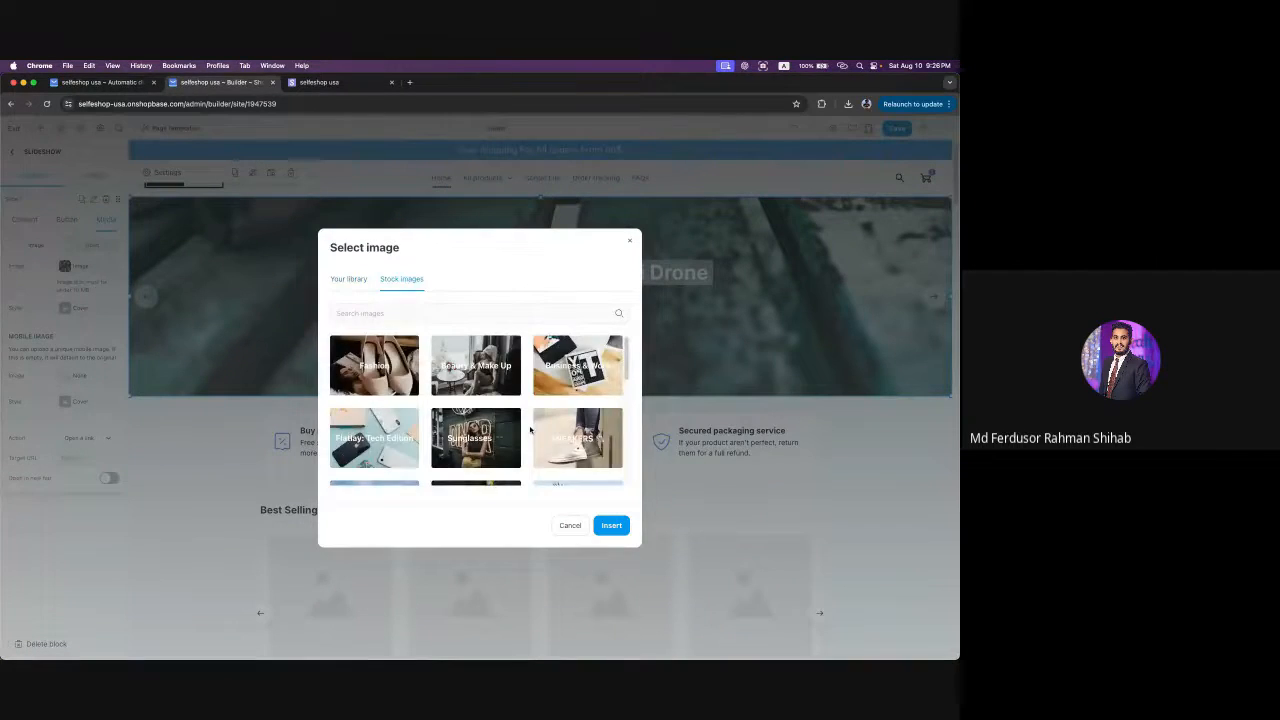
pyautogui.scroll(-3, 530, 430)
pyautogui.scroll(3, 510, 420)
pyautogui.click(391, 313)
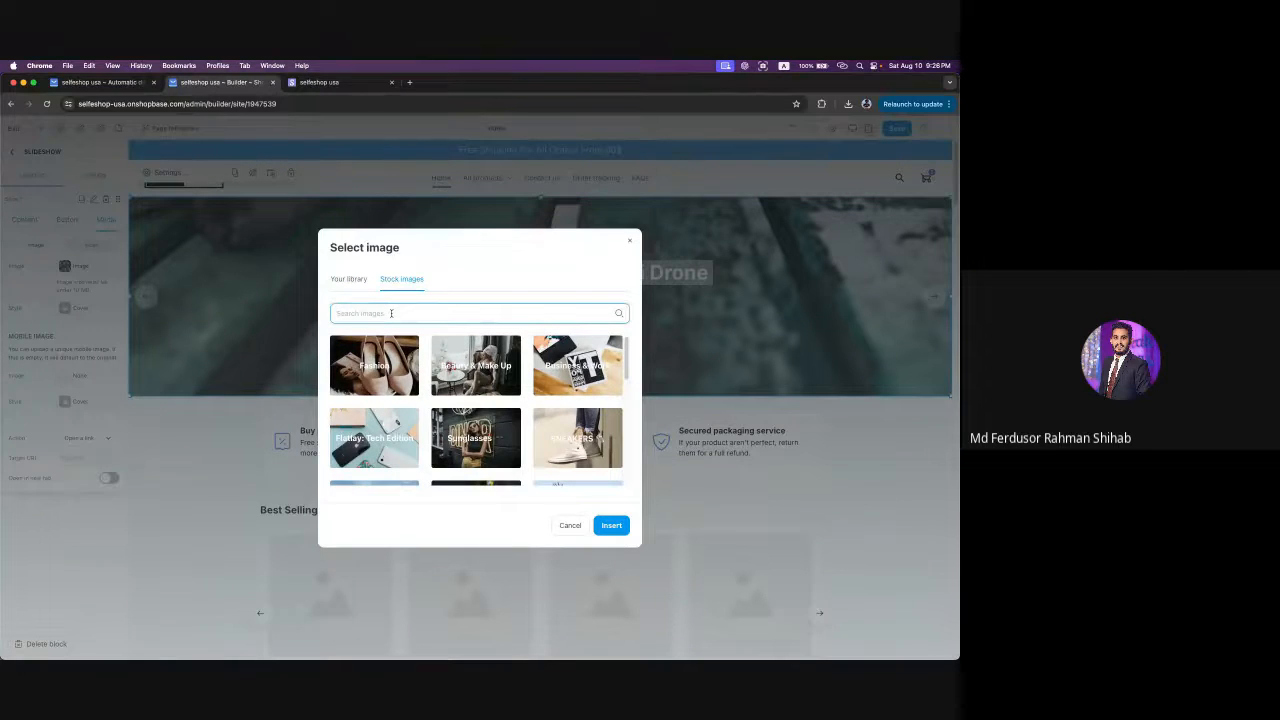
pyautogui.write('dog')
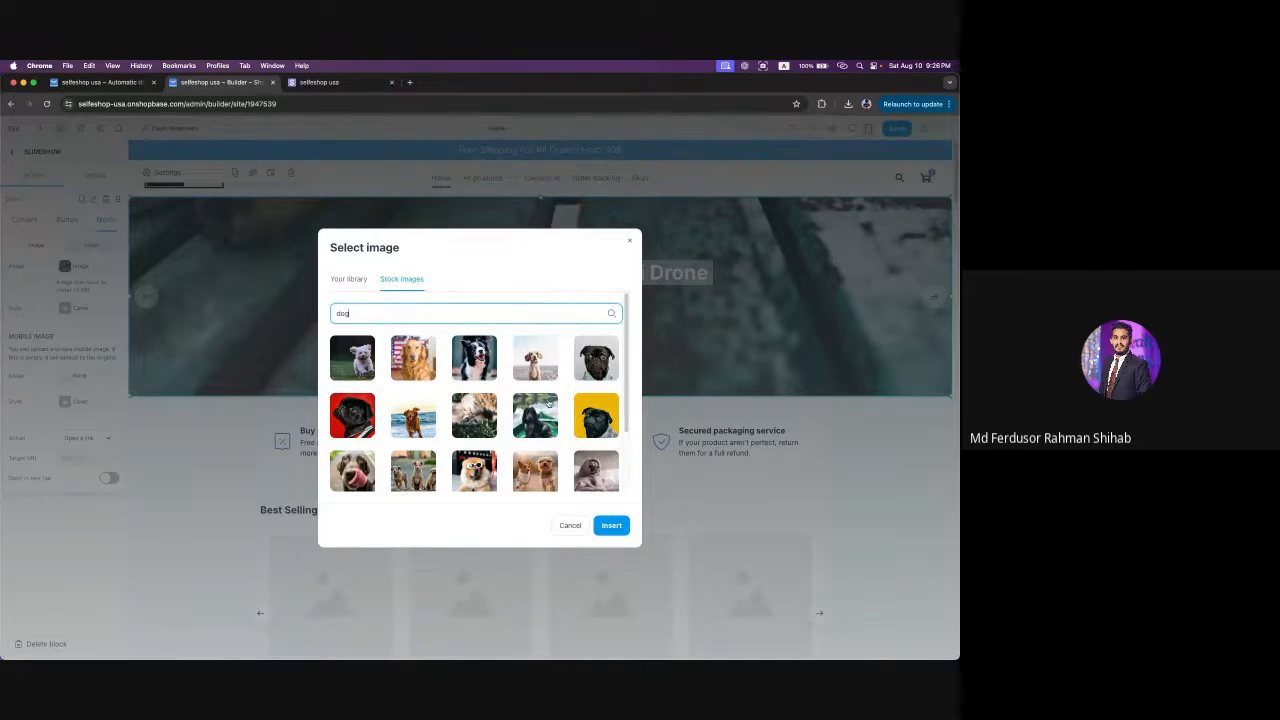
pyautogui.scroll(-2, 550, 400)
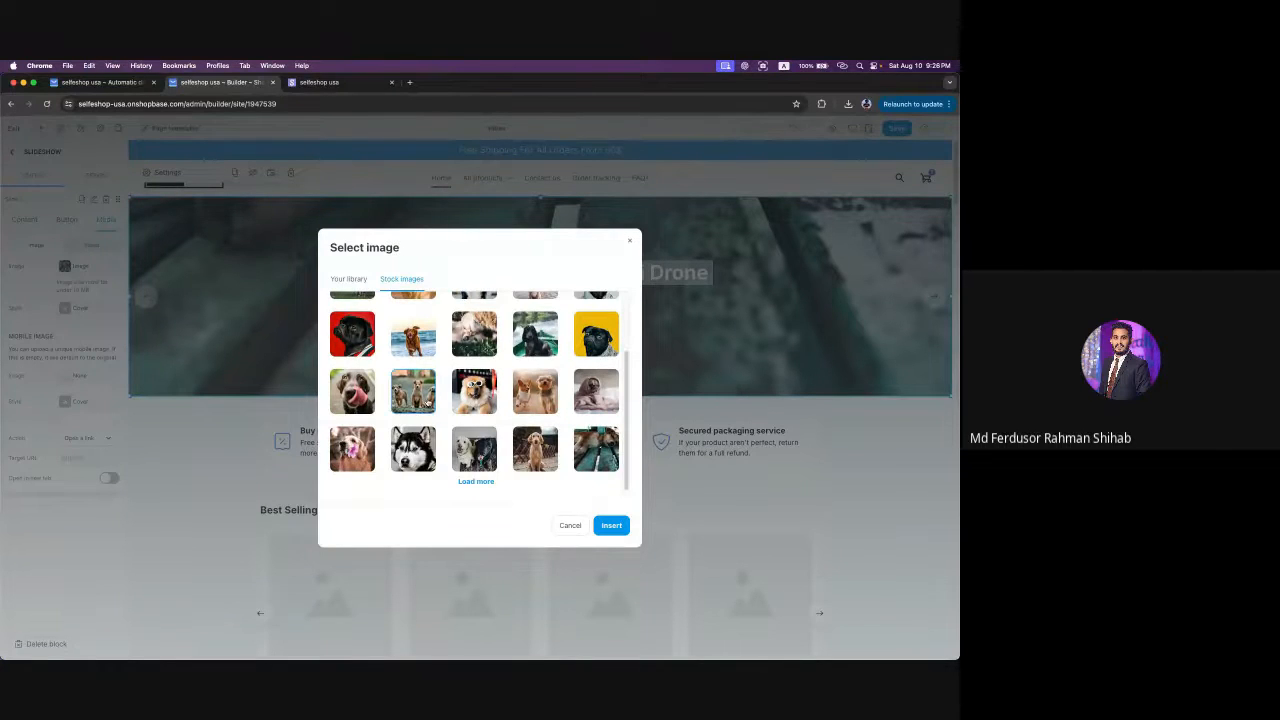
pyautogui.click(611, 526)
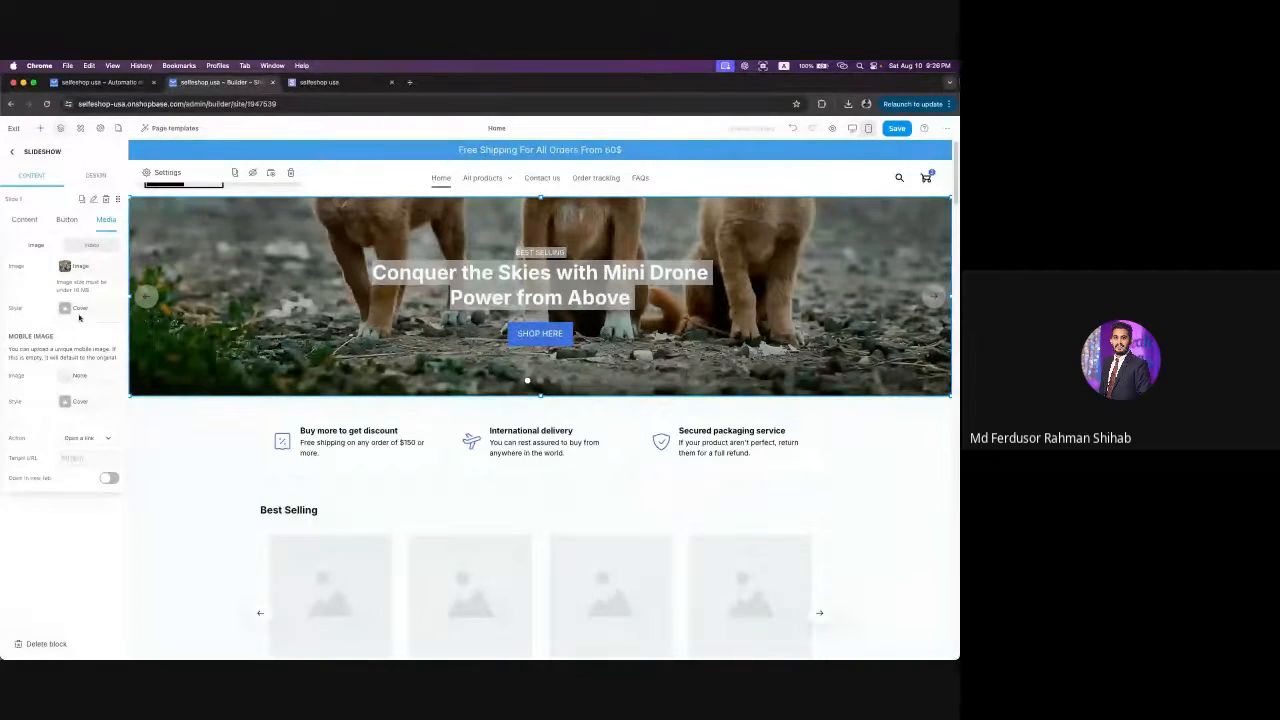
# - Set the position of Slide 1's image to the centre, after trying top centre
pyautogui.click(110, 312)
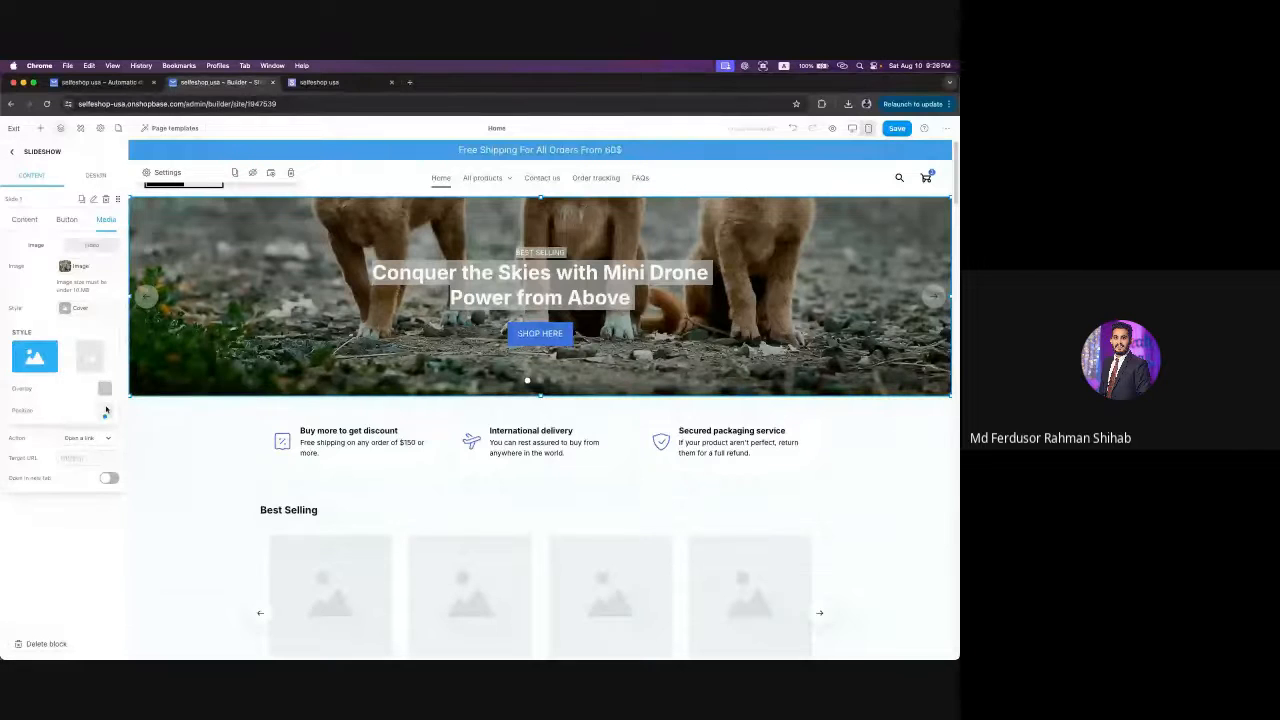
pyautogui.click(105, 410)
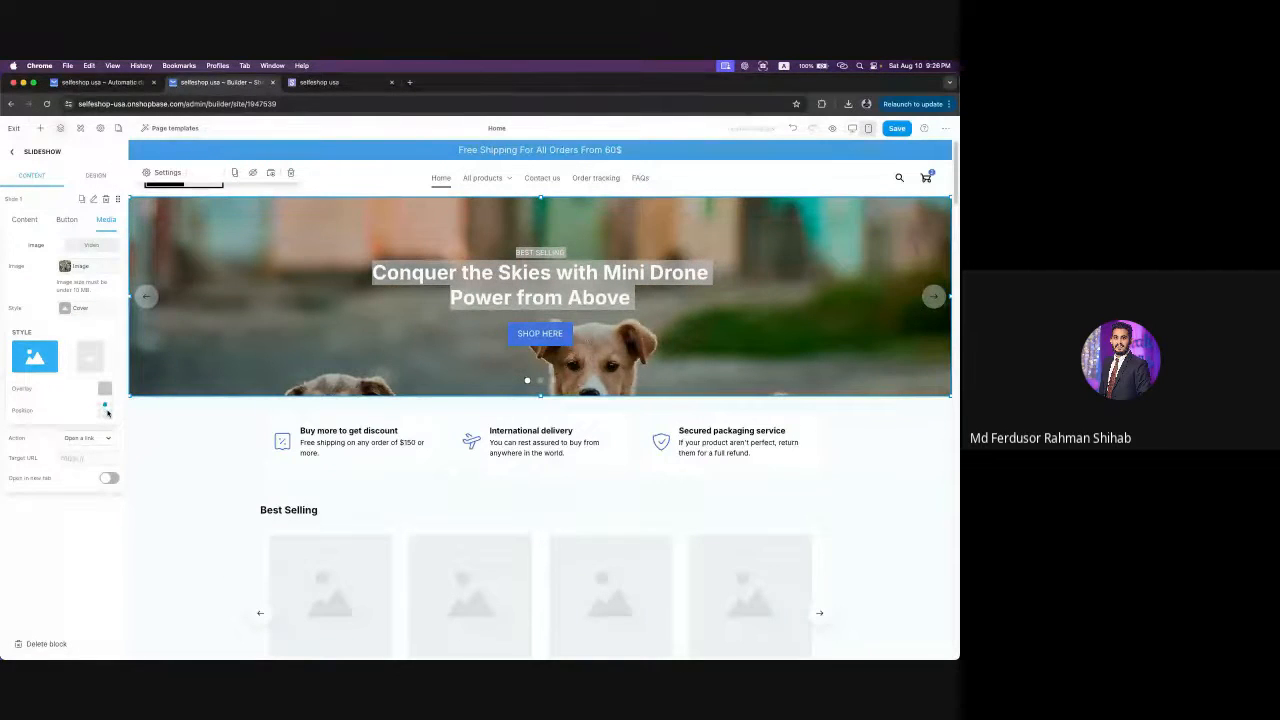
pyautogui.click(107, 413)
pyautogui.click(375, 320)
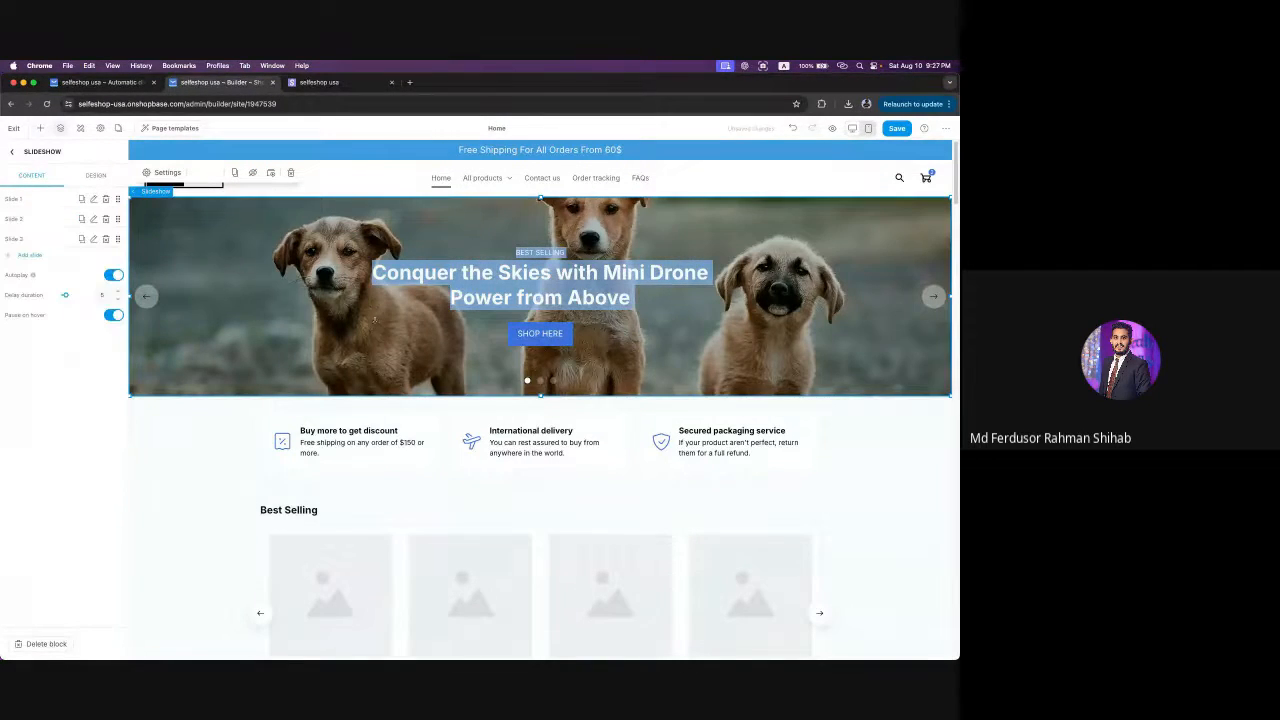
# - Try to extend the Slideshow section slightly downward, and reopen Slide 1's media settings
pyautogui.click(94, 200)
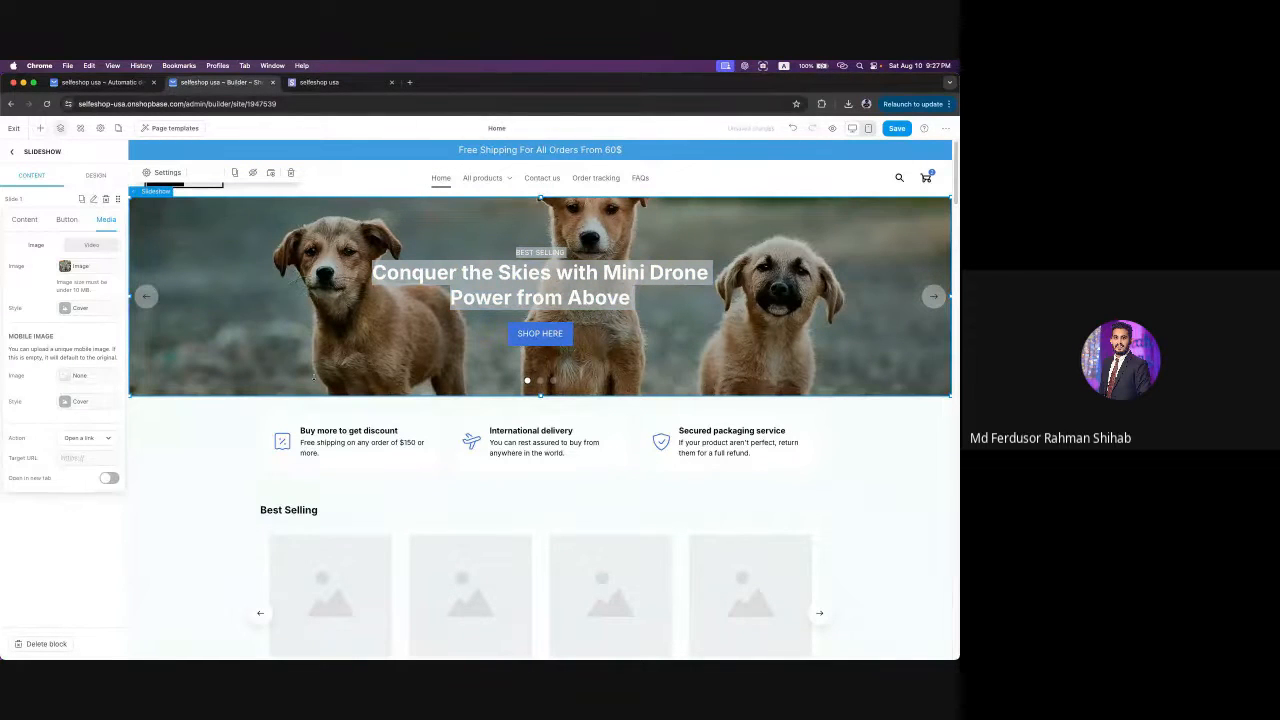
pyautogui.moveTo(582, 395); pyautogui.dragTo(584, 405)
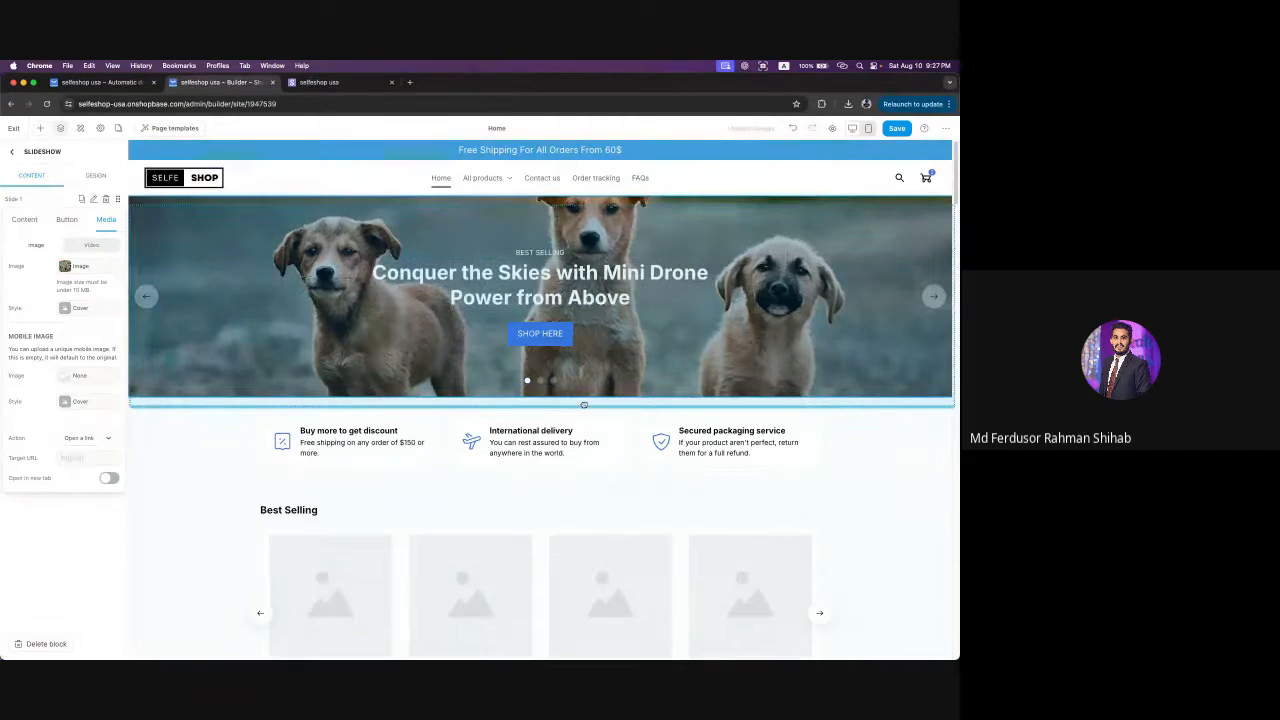
pyautogui.click(336, 329)
pyautogui.click(94, 200)
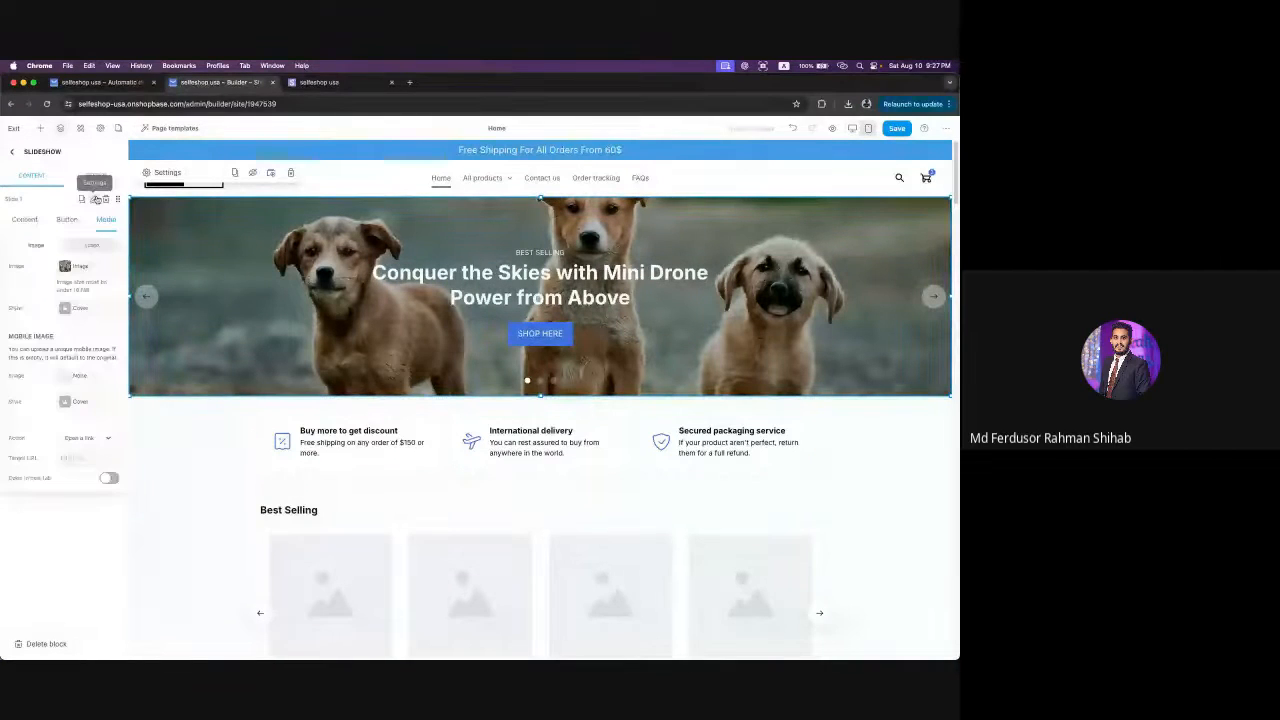
# - Change Slide 1's media type from image to video and check the slide's button settings
pyautogui.click(100, 250)
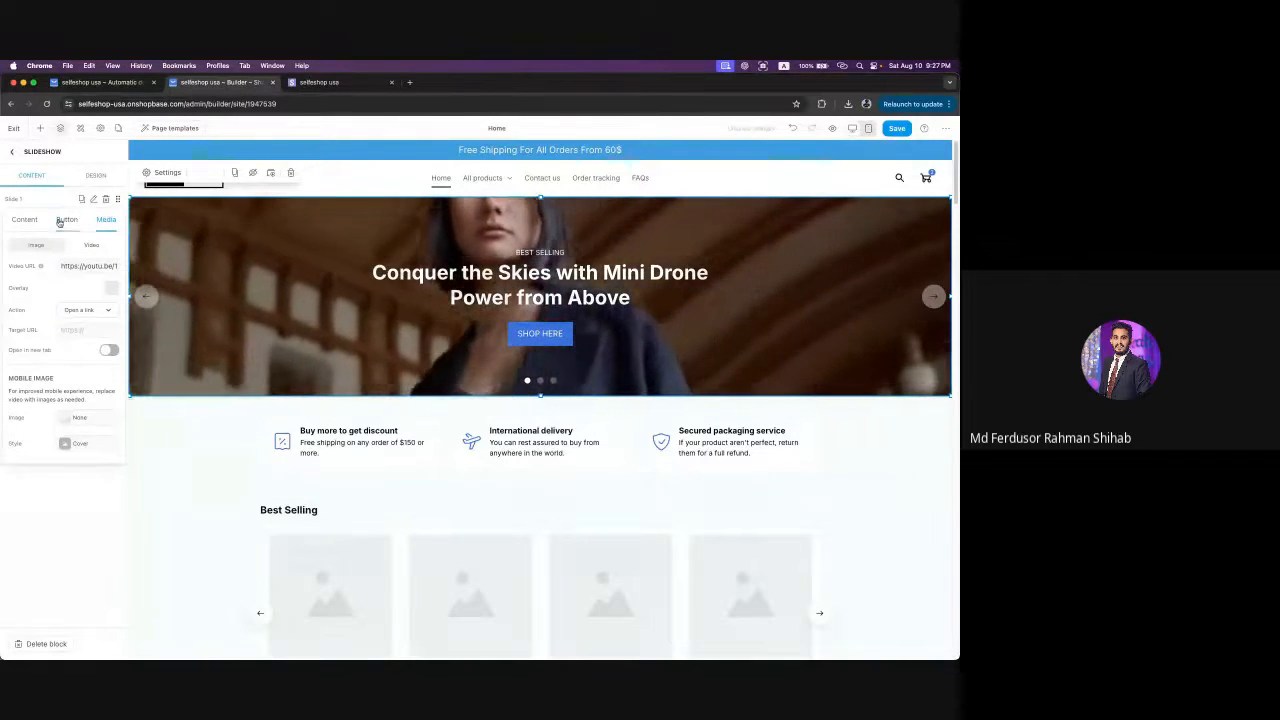
pyautogui.click(62, 219)
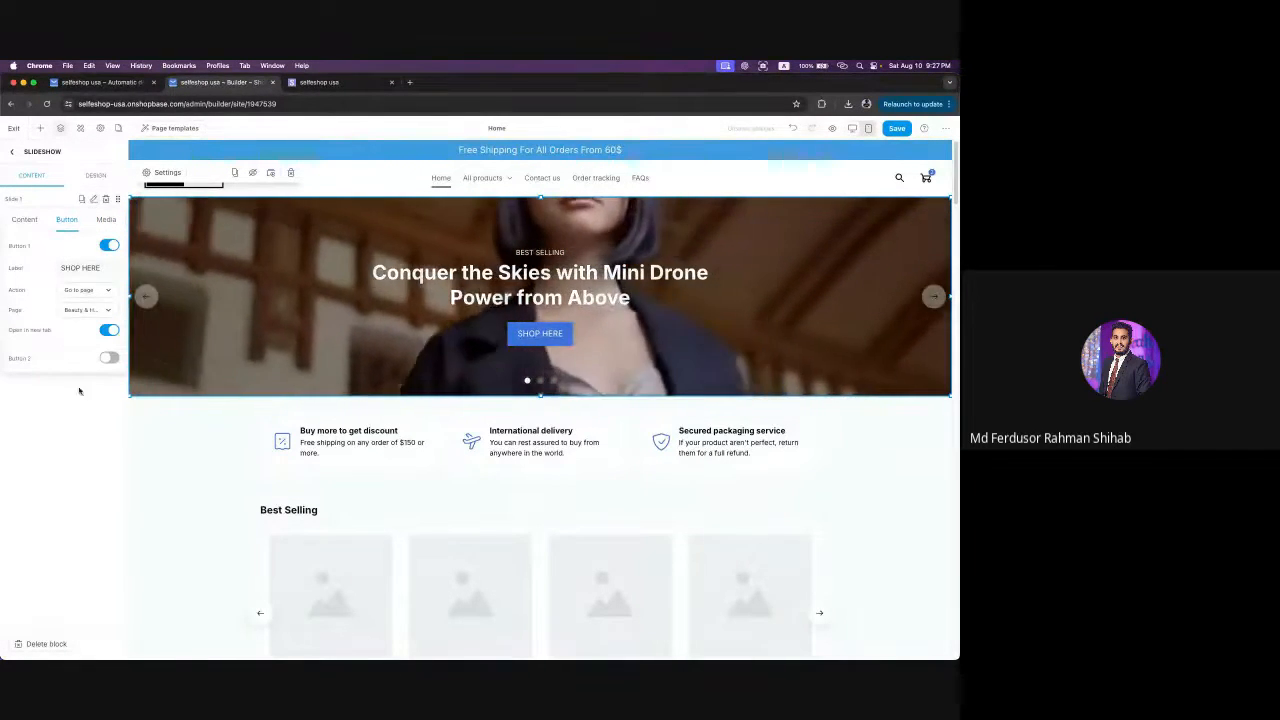
pyautogui.click(80, 391)
# - Change Slide 2's media type from image to video
pyautogui.click(93, 222)
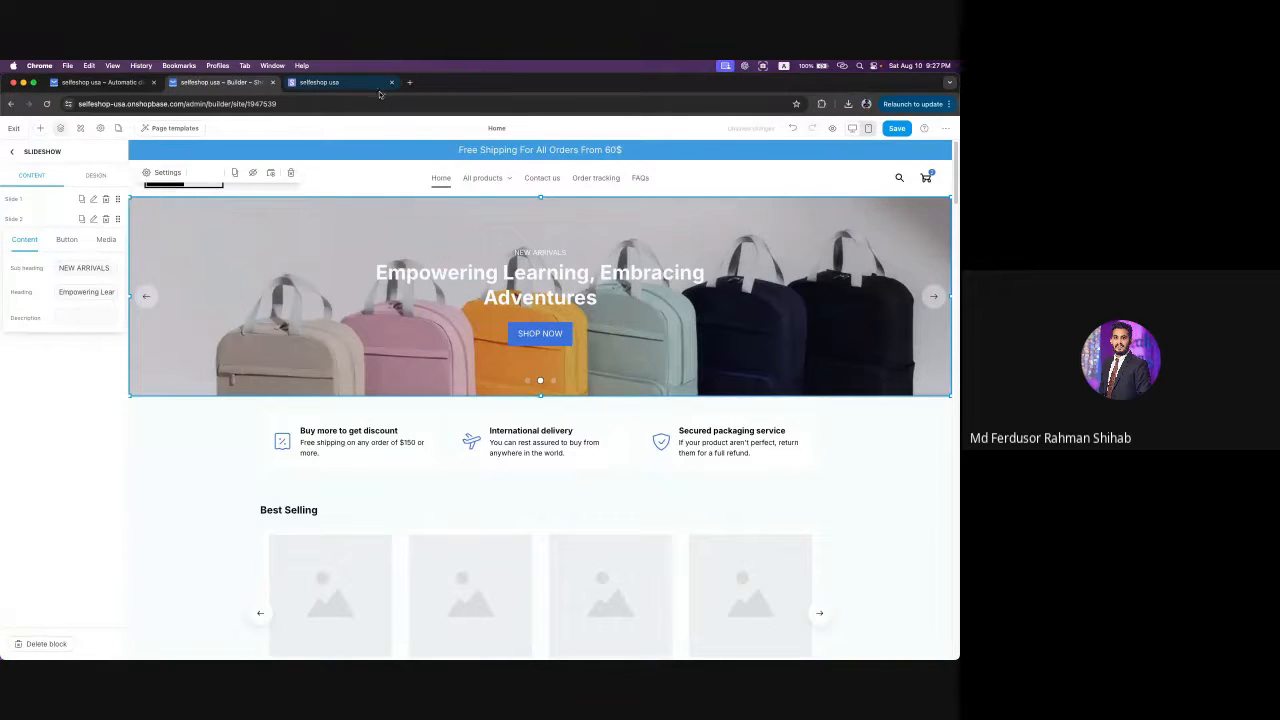
pyautogui.click(106, 241)
pyautogui.click(91, 265)
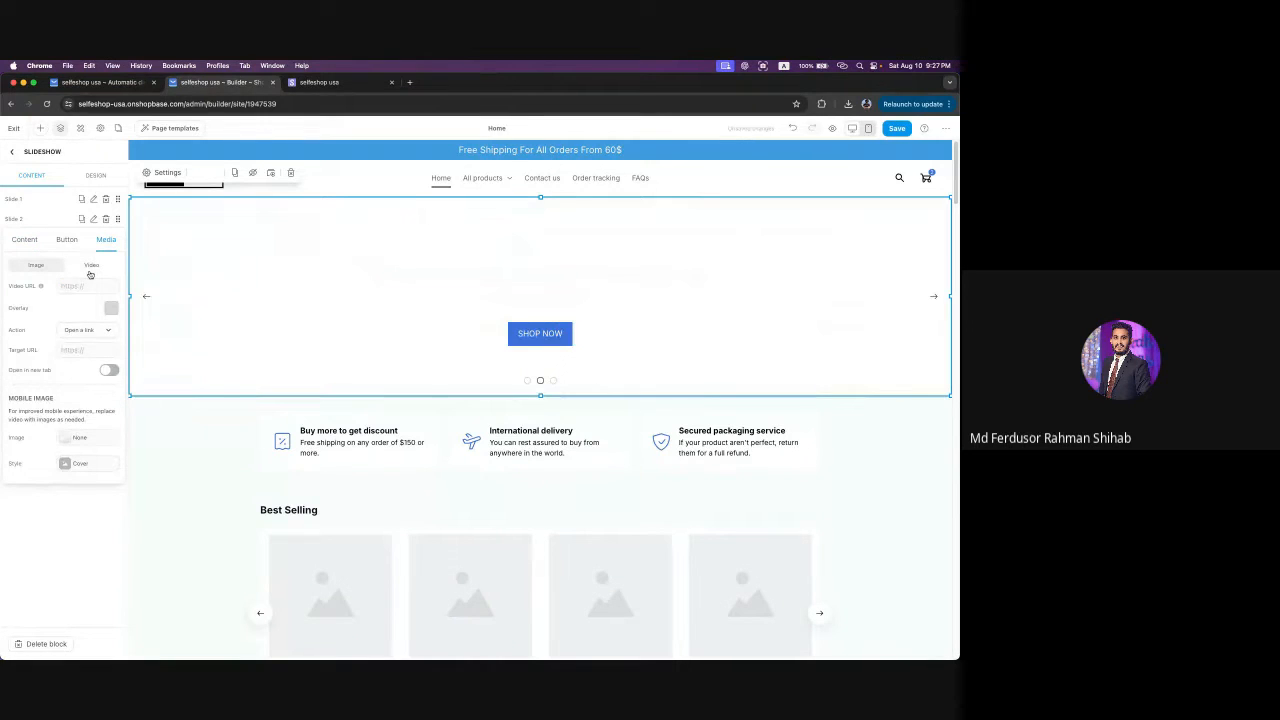
pyautogui.moveTo(41, 288)
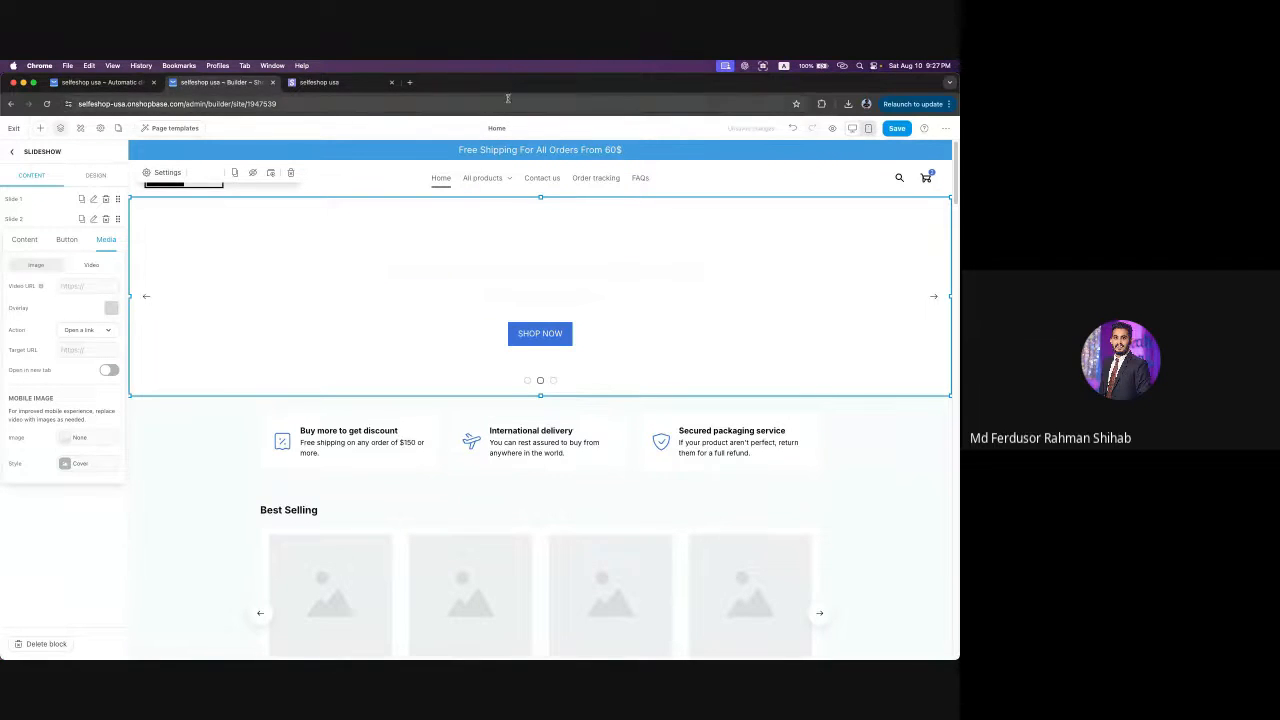
# - Open YouTube in a new browser tab and copy the link of the video "Brutally Honest Advice for Men To Win In Their 20s"
pyautogui.click(409, 82)
pyautogui.write('youtube.com')
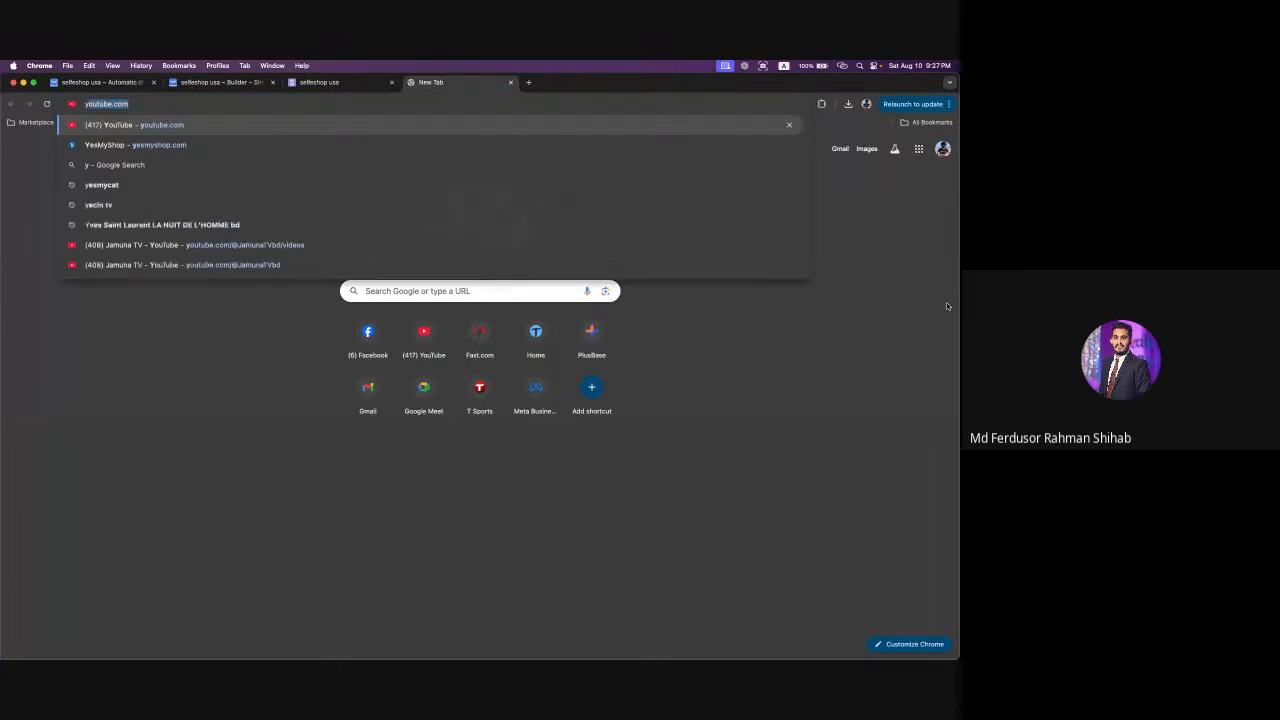
pyautogui.press('Return')
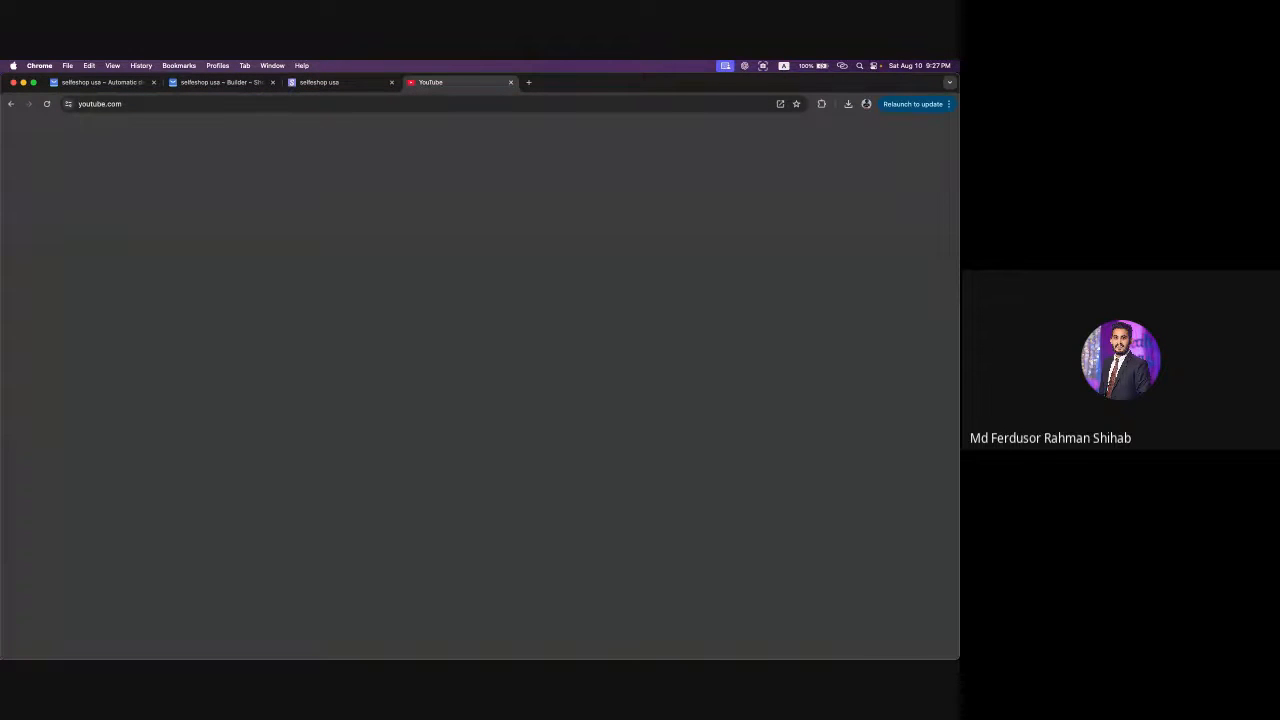
pyautogui.scroll(-15, 490, 293)
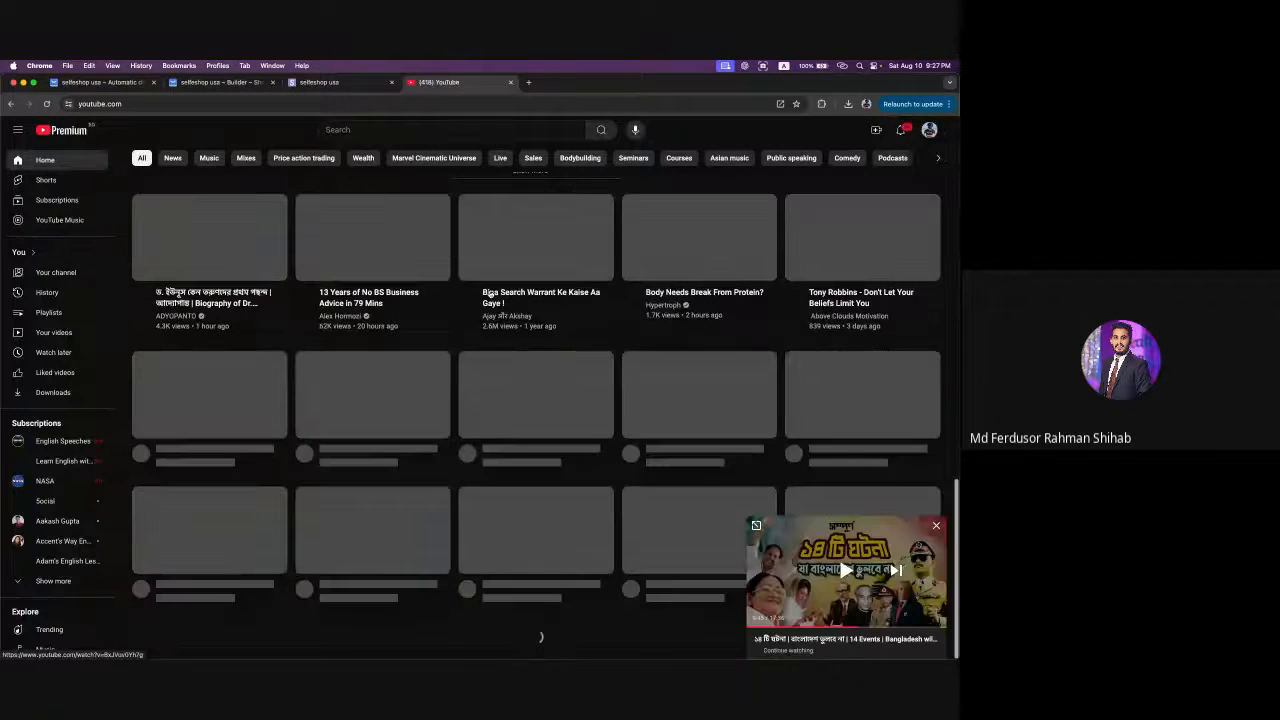
pyautogui.scroll(-10, 488, 292)
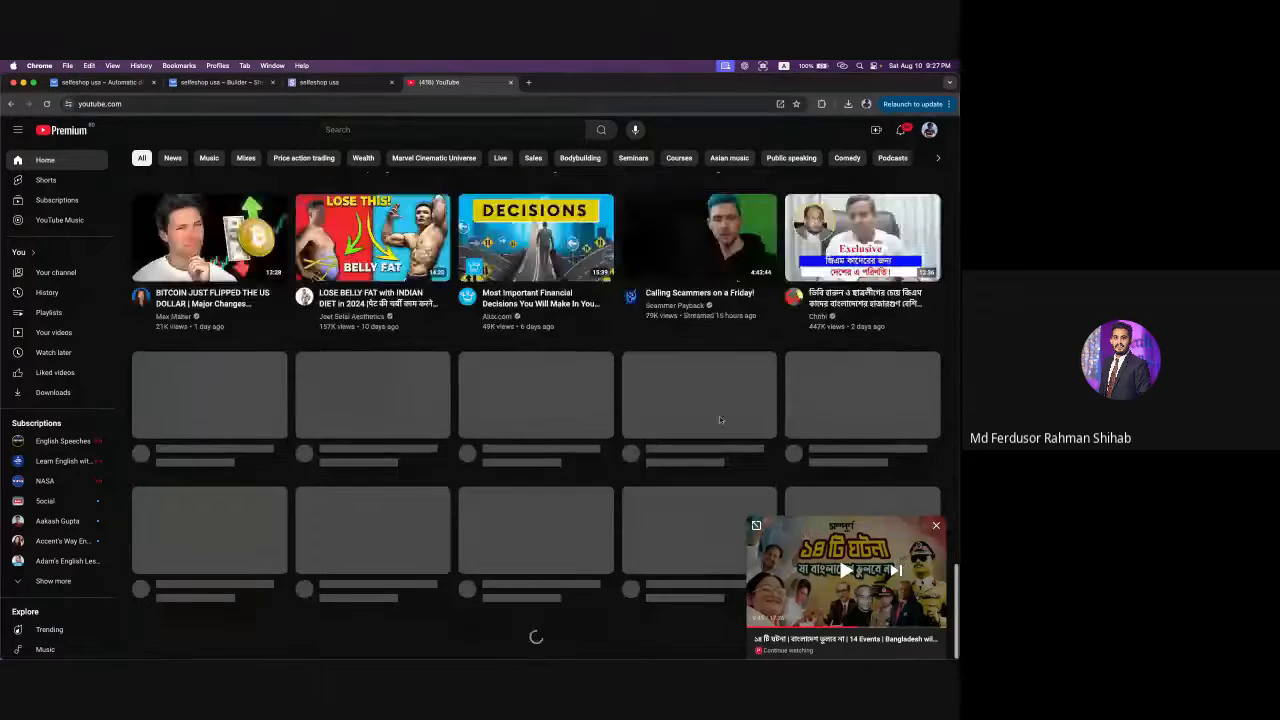
pyautogui.scroll(-5, 919, 535)
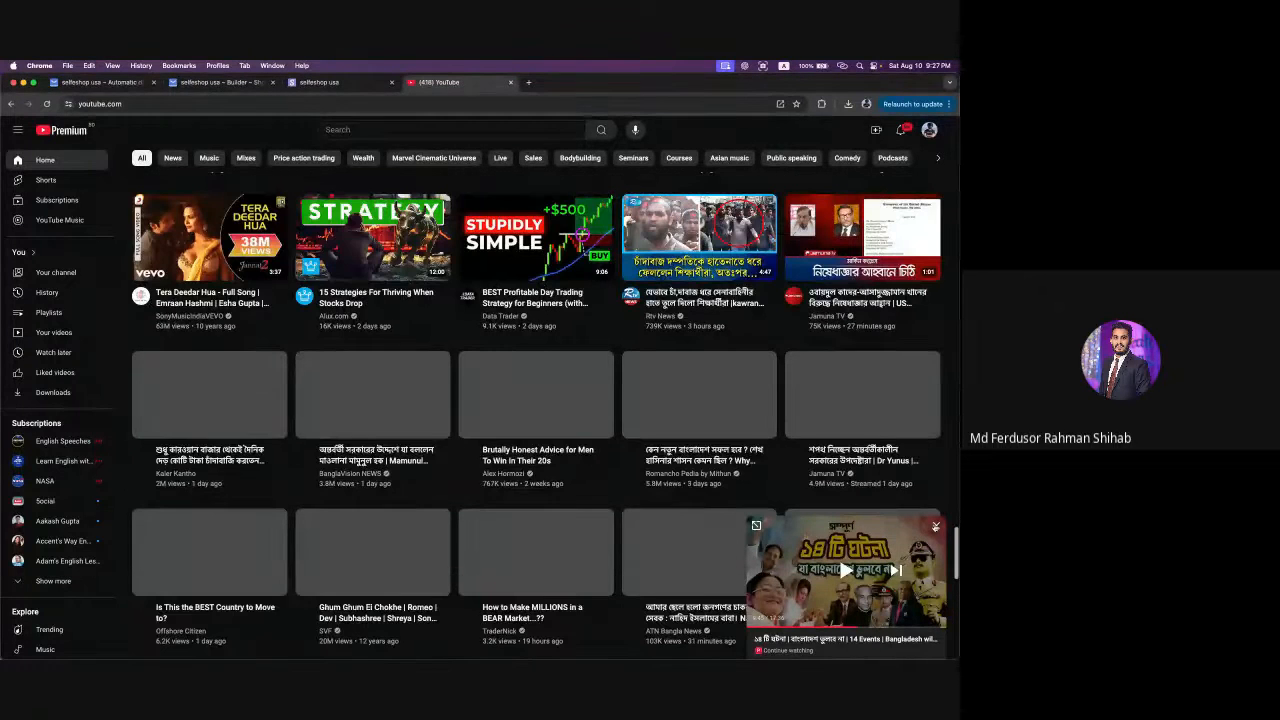
pyautogui.click(935, 526)
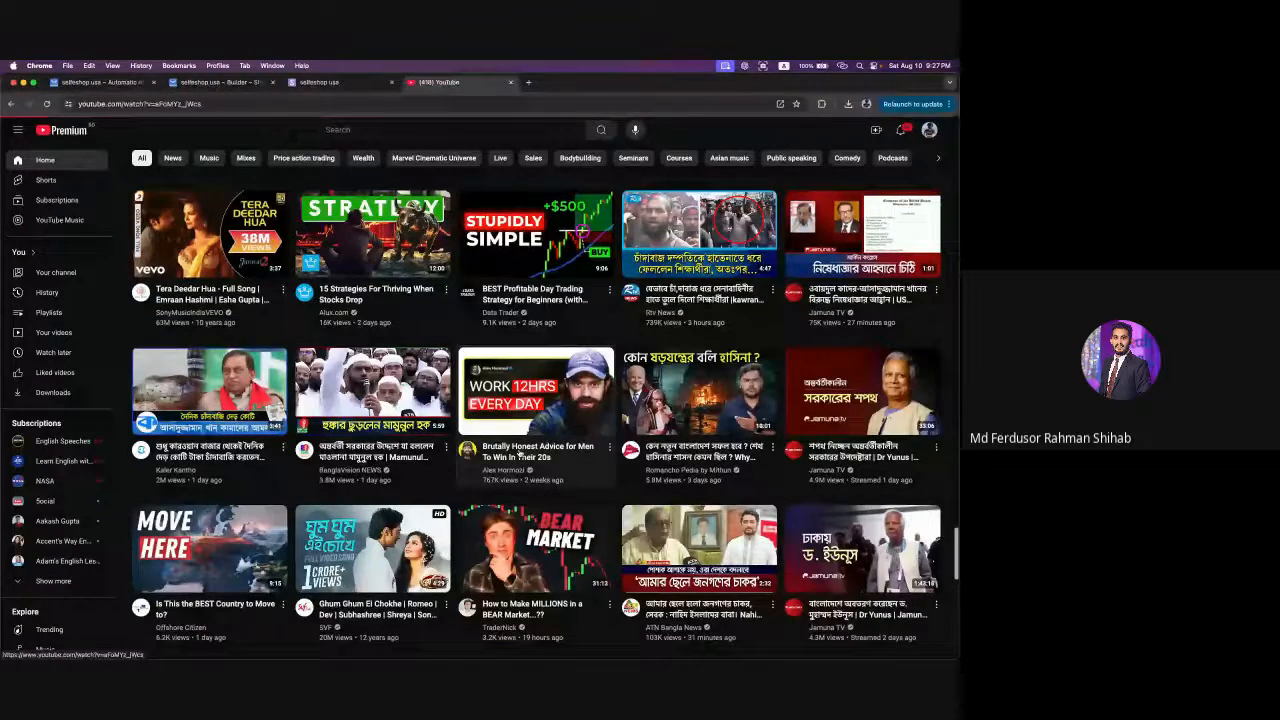
pyautogui.click(519, 455)
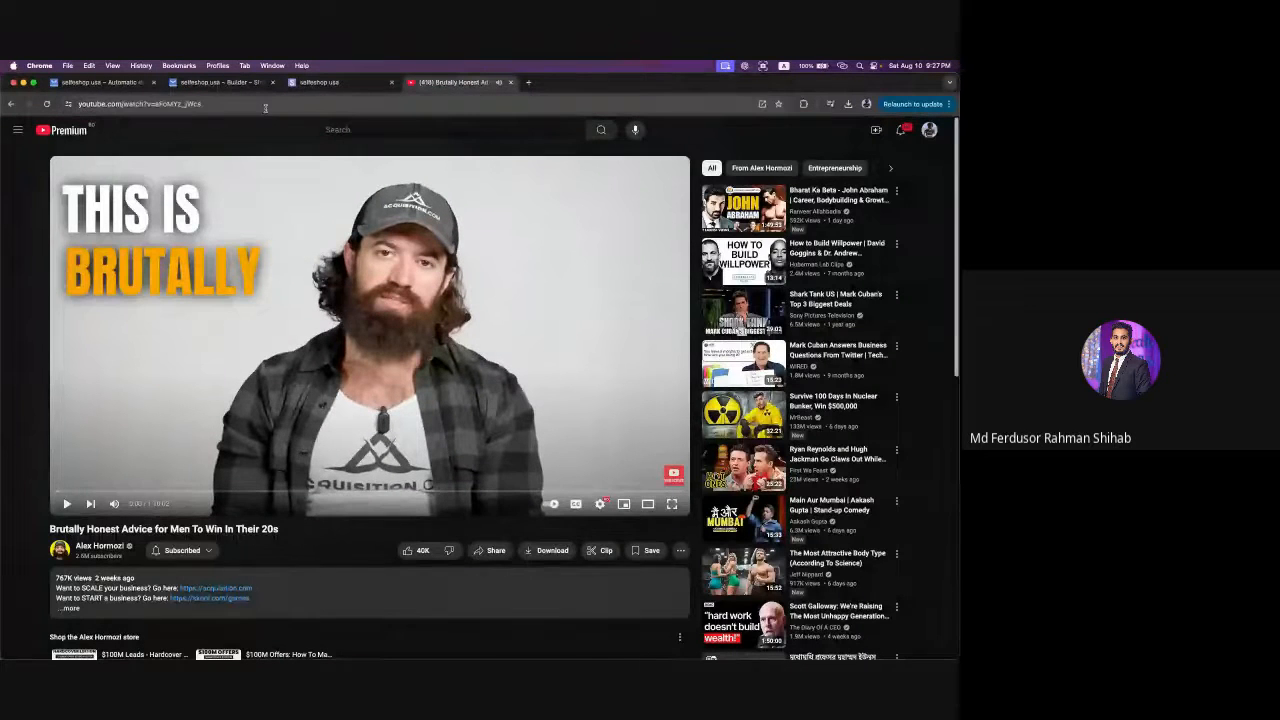
pyautogui.click(265, 107)
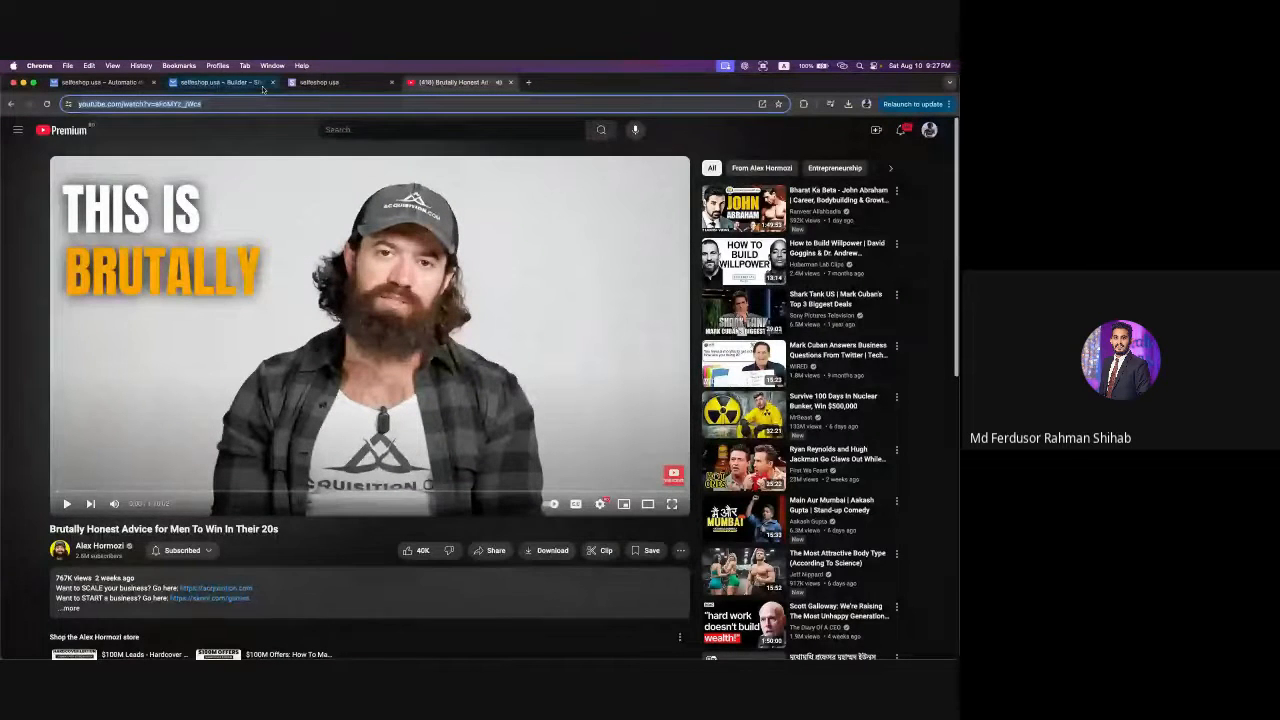
# - Return to the website builder and paste the copied YouTube link as Slide 2's video URL
pyautogui.click(232, 84)
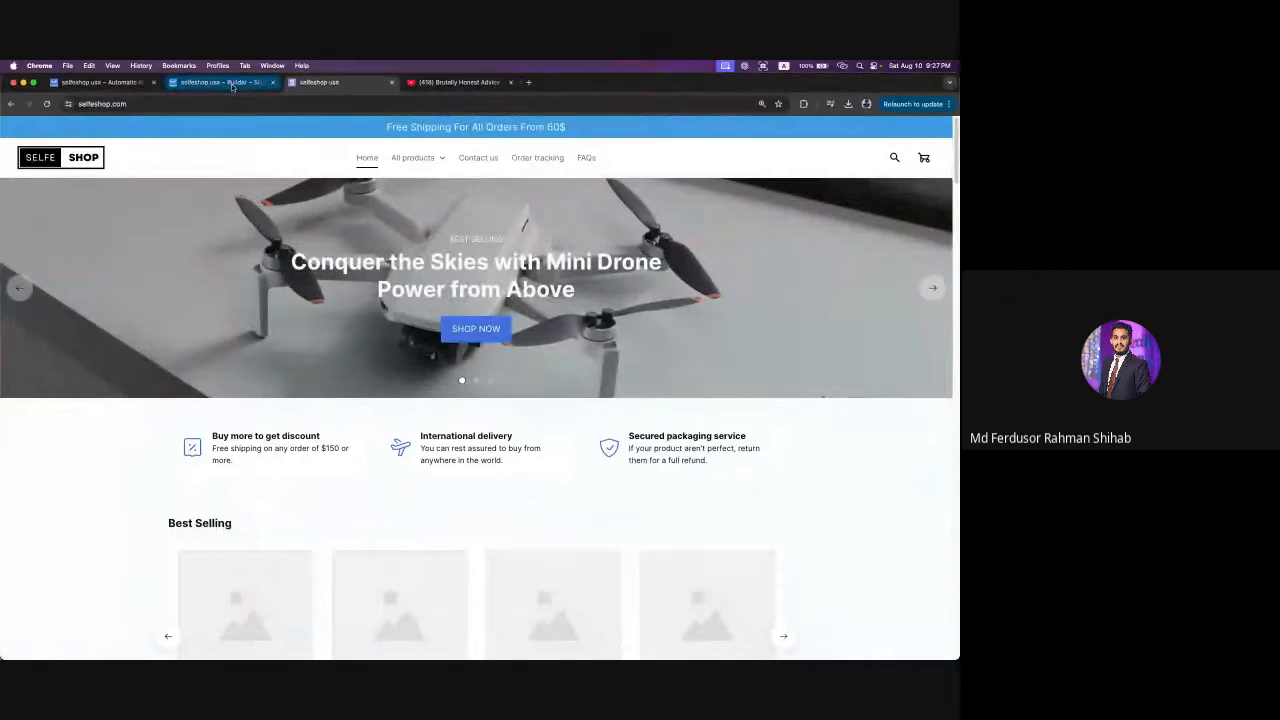
pyautogui.click(232, 84)
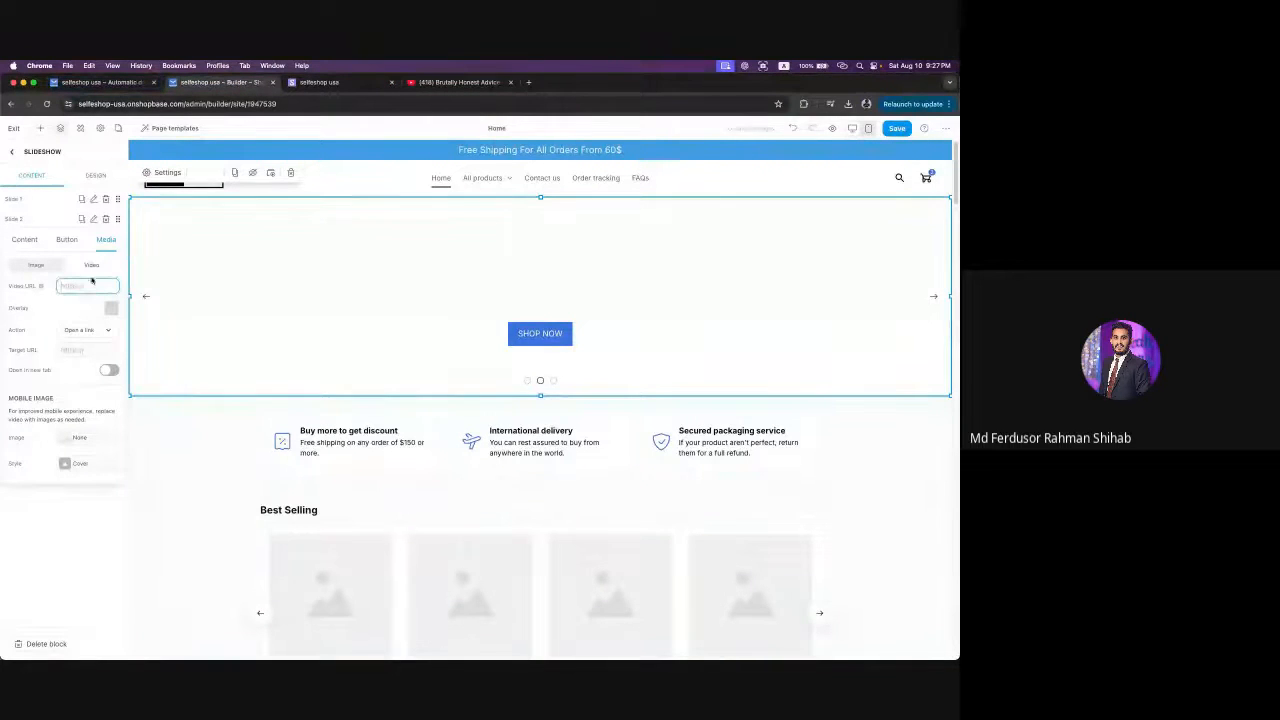
pyautogui.press('super+v')
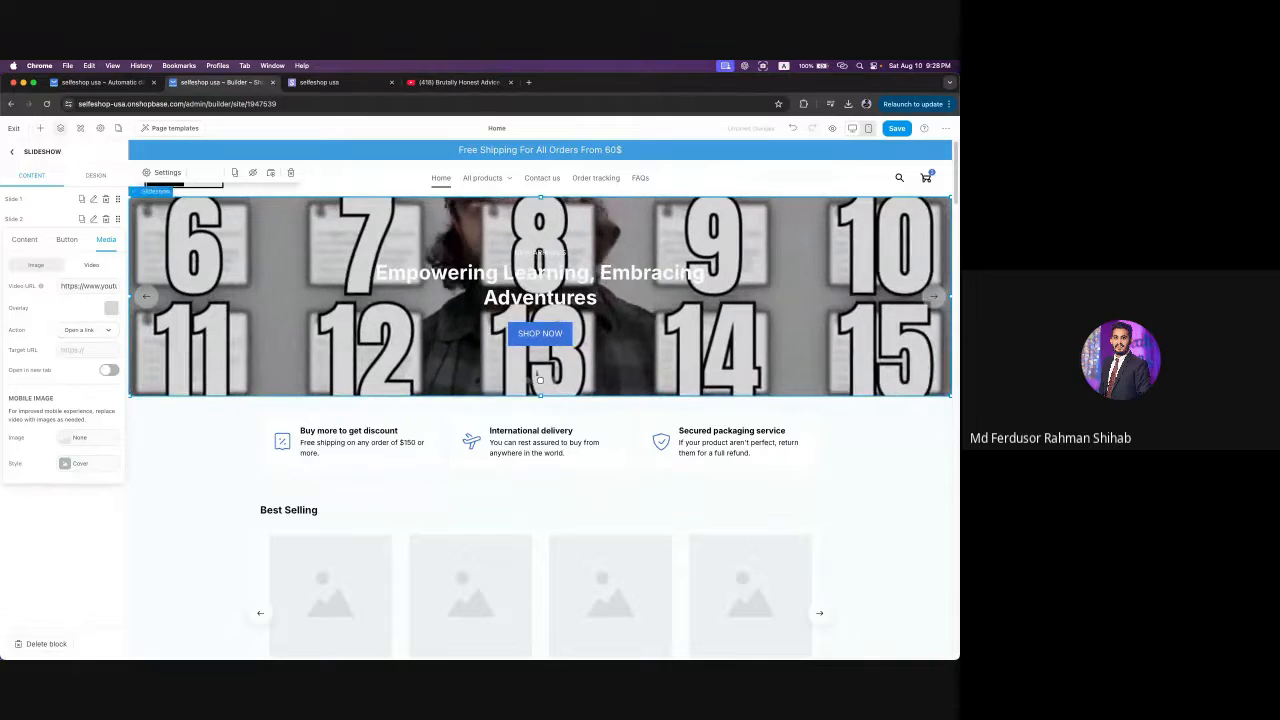
# - Try to enlarge the Slideshow section by its edge in the desktop layout
pyautogui.click(776, 394)
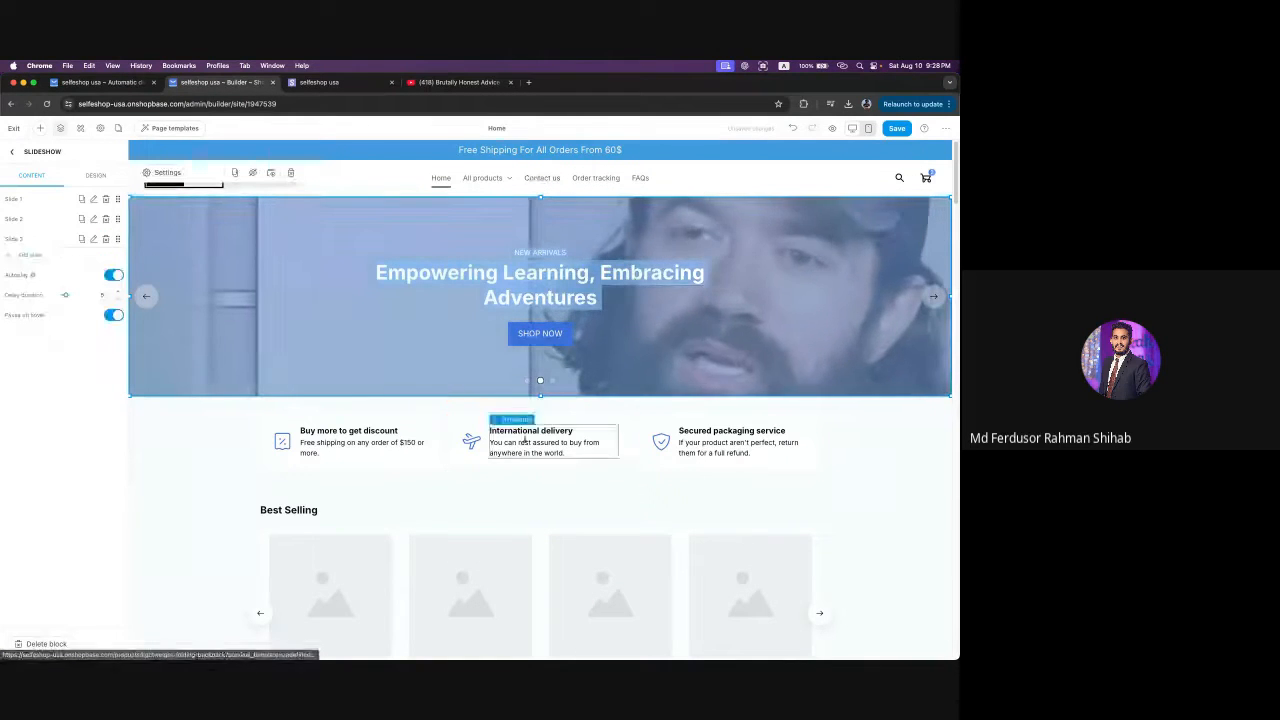
pyautogui.click(93, 239)
pyautogui.click(857, 475)
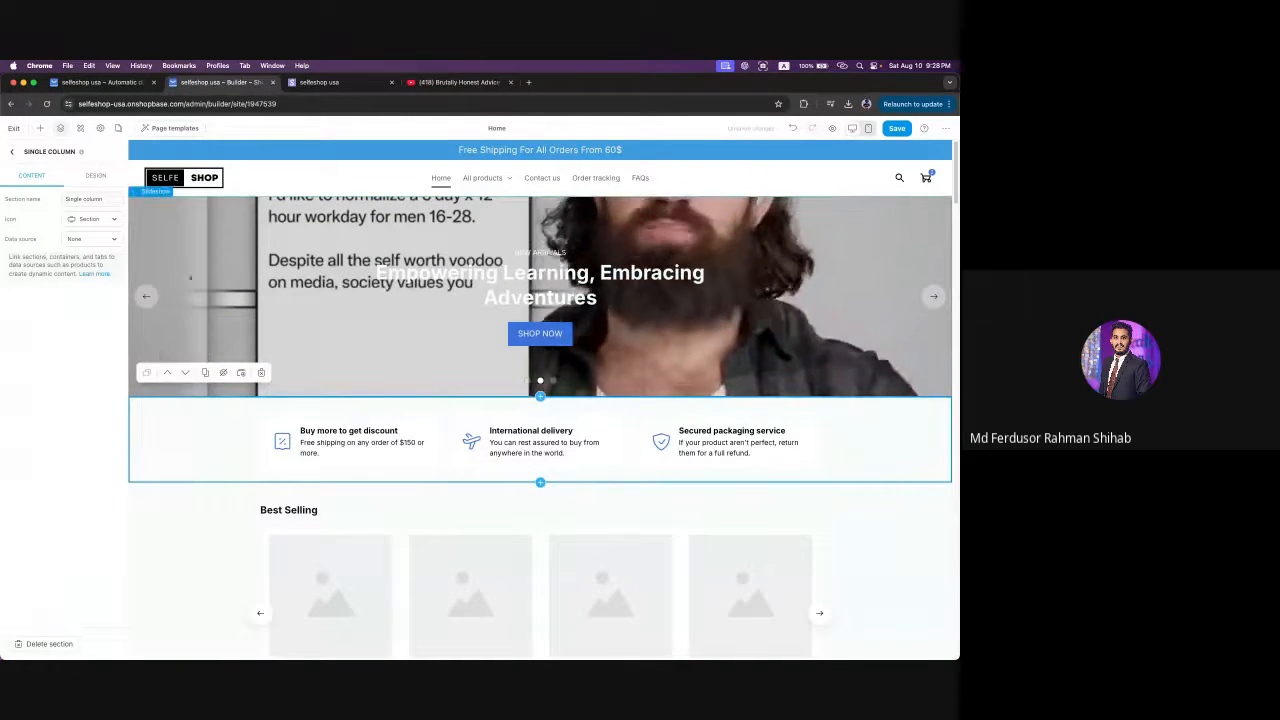
pyautogui.click(513, 237)
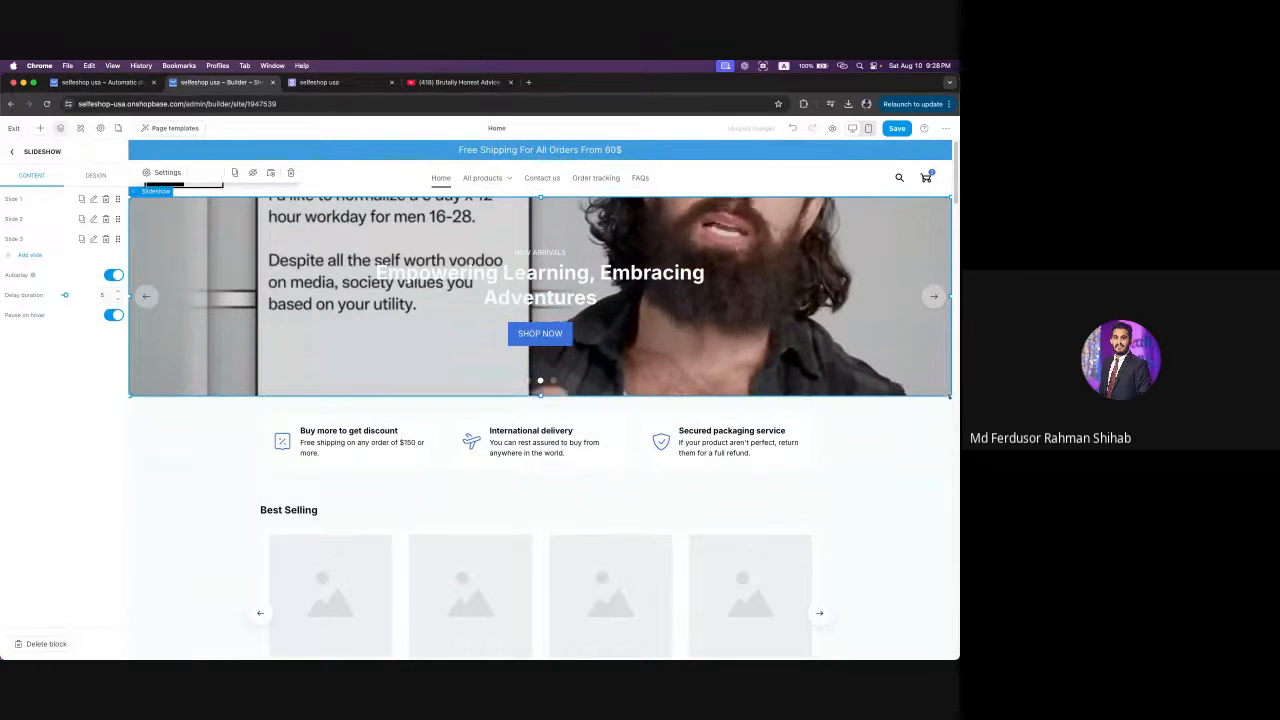
pyautogui.moveTo(950, 298); pyautogui.dragTo(959, 410)
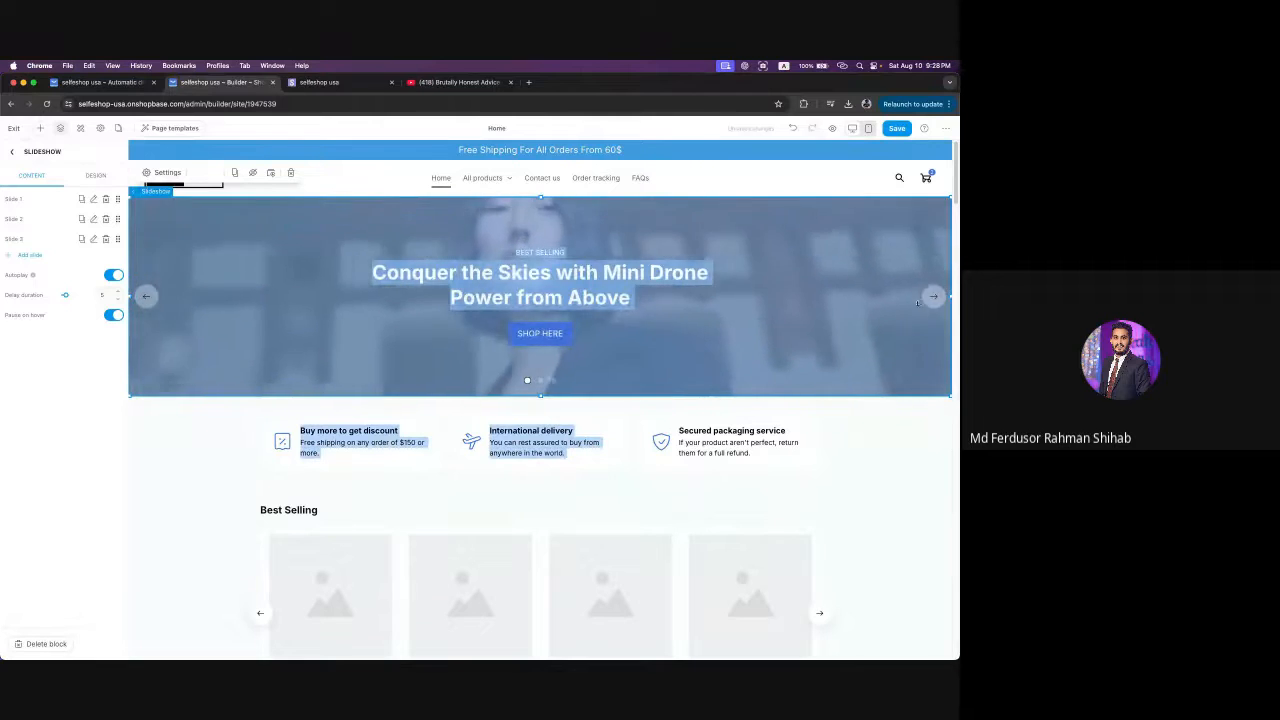
pyautogui.click(933, 297)
pyautogui.click(803, 494)
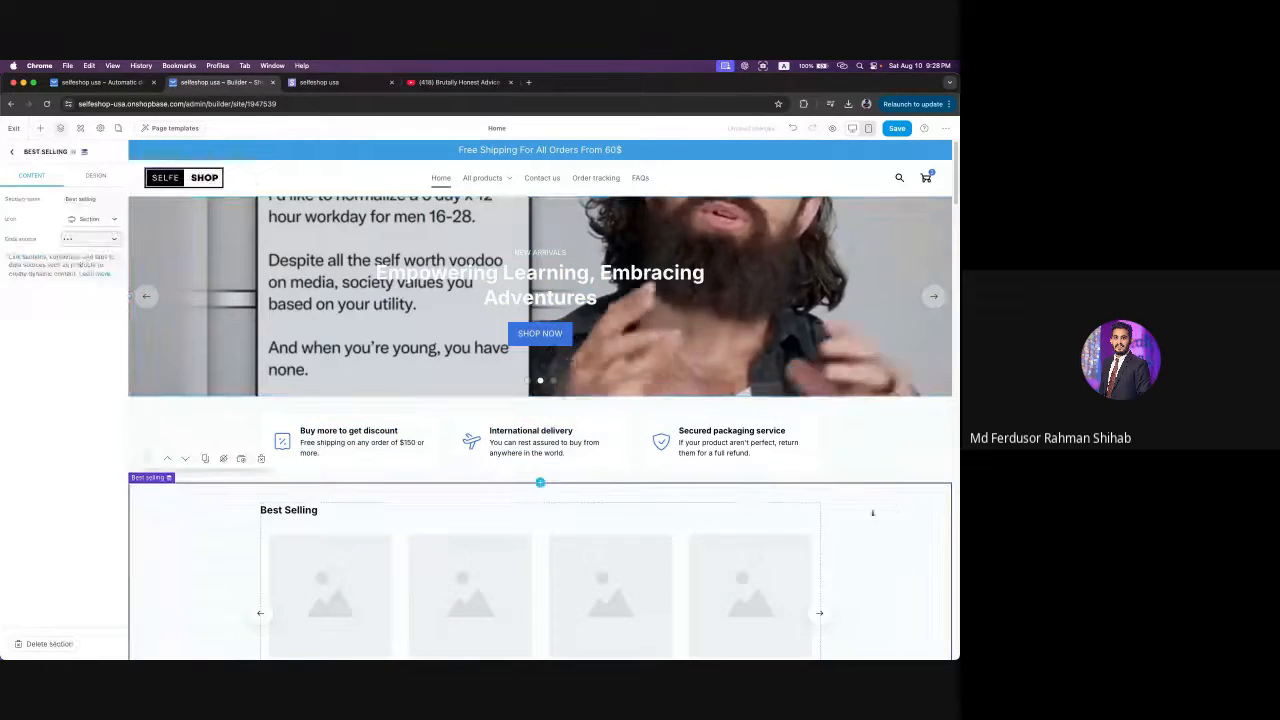
# - Shorten the Slideshow section slightly in the mobile layout, compare it with the desktop layout, and return to desktop
pyautogui.click(868, 130)
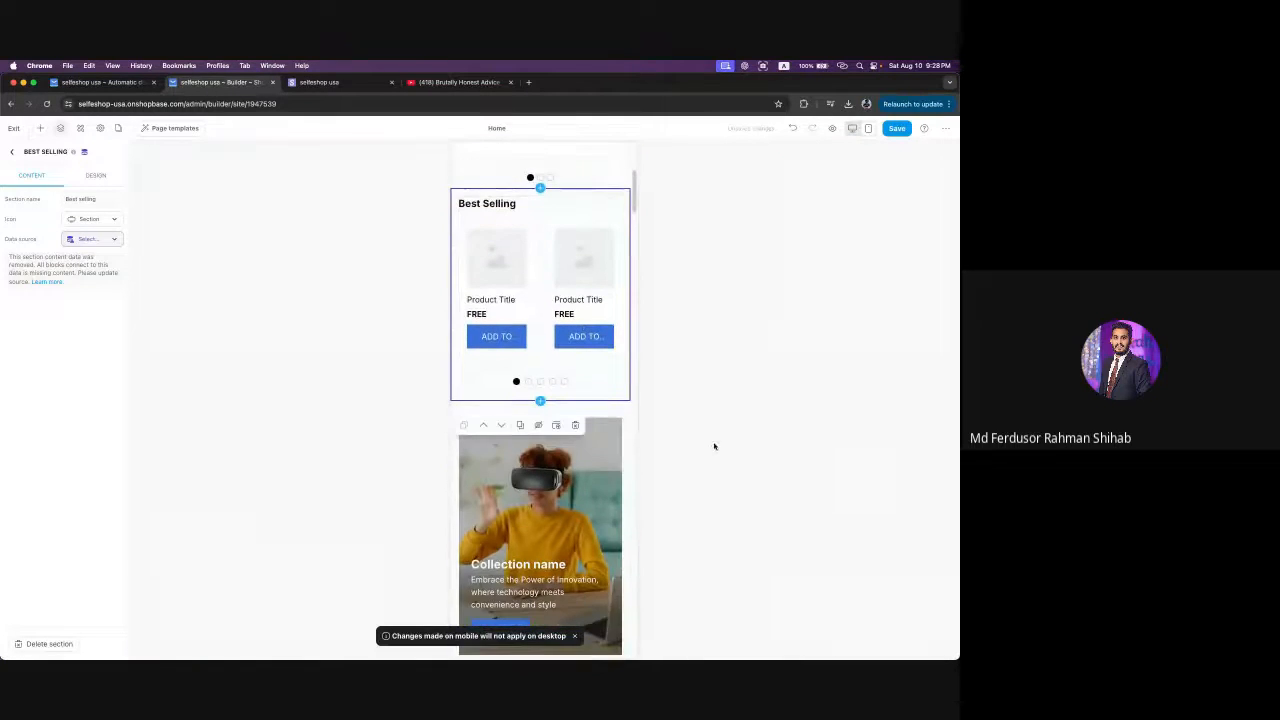
pyautogui.click(527, 374)
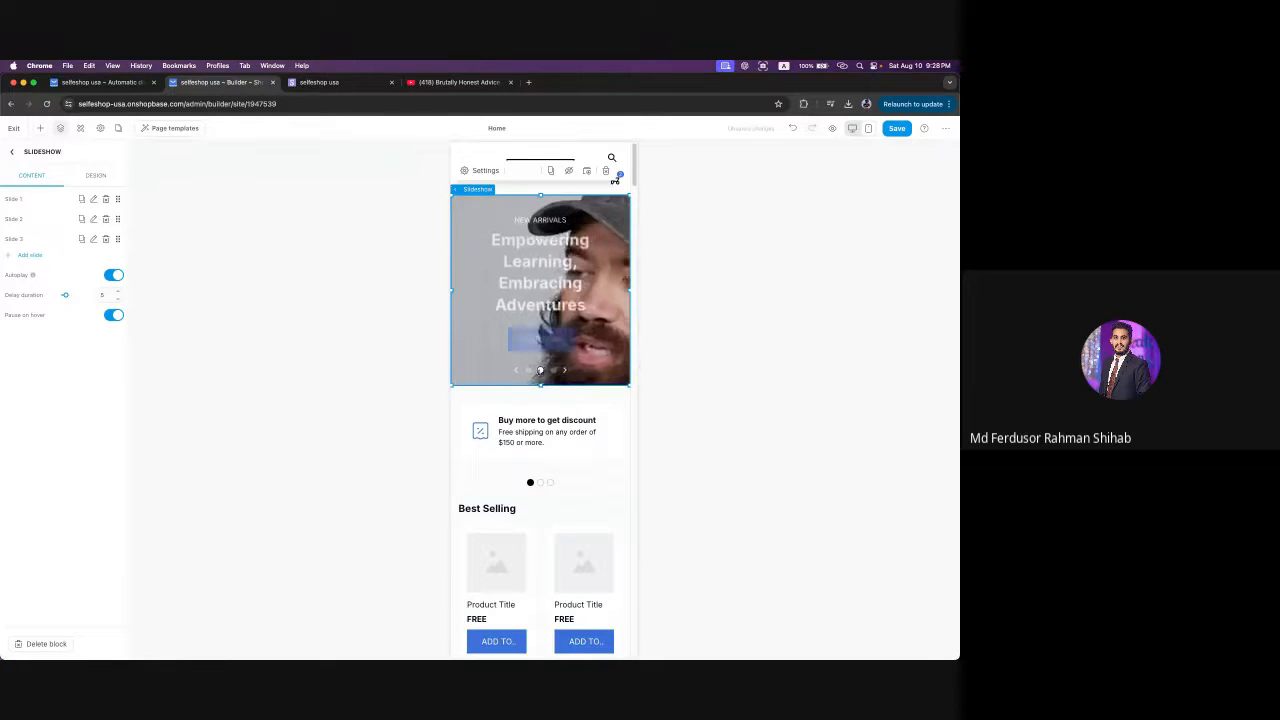
pyautogui.moveTo(540, 388)
pyautogui.mouseDown()
pyautogui.moveTo(540, 516)
pyautogui.moveTo(540, 369)
pyautogui.mouseUp()
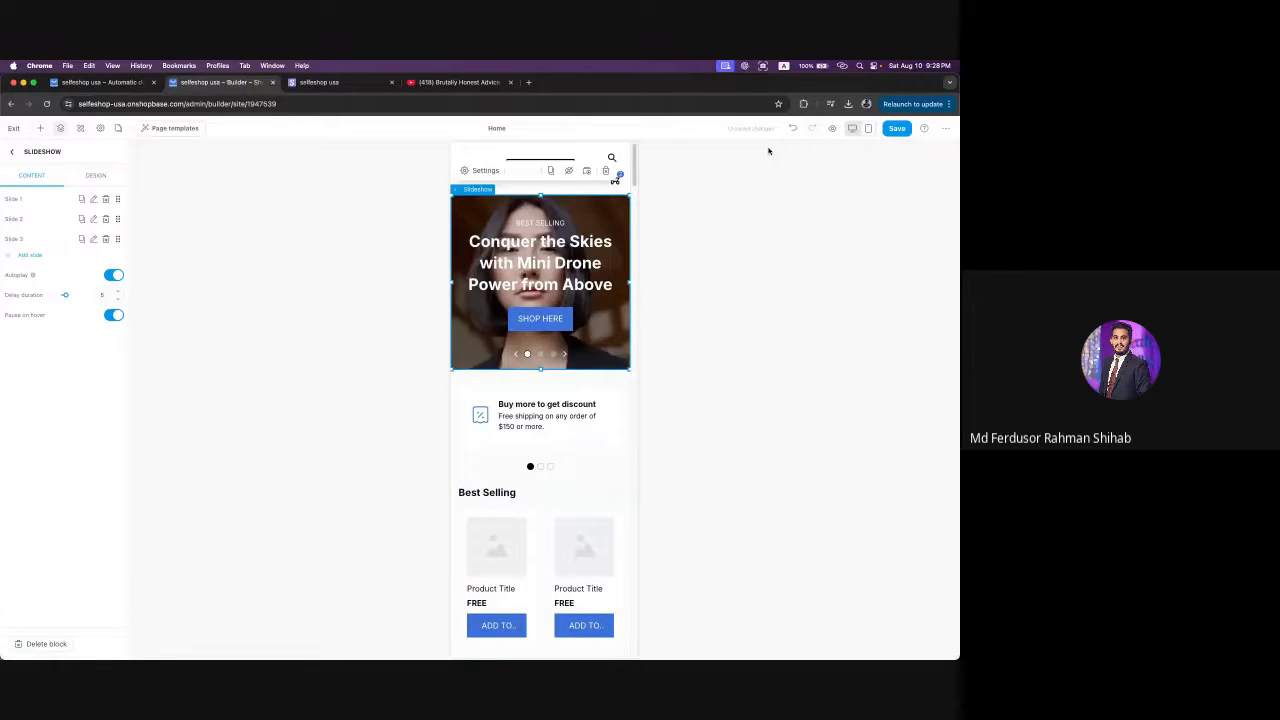
pyautogui.click(852, 128)
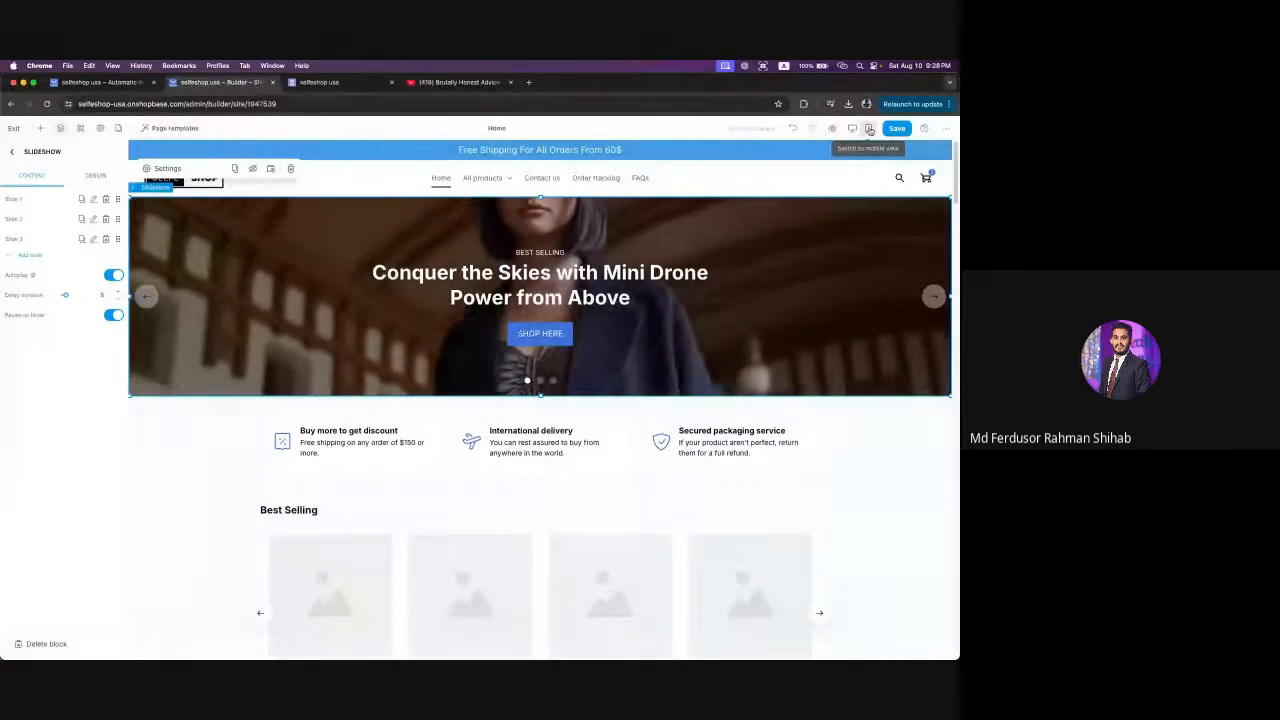
pyautogui.click(869, 129)
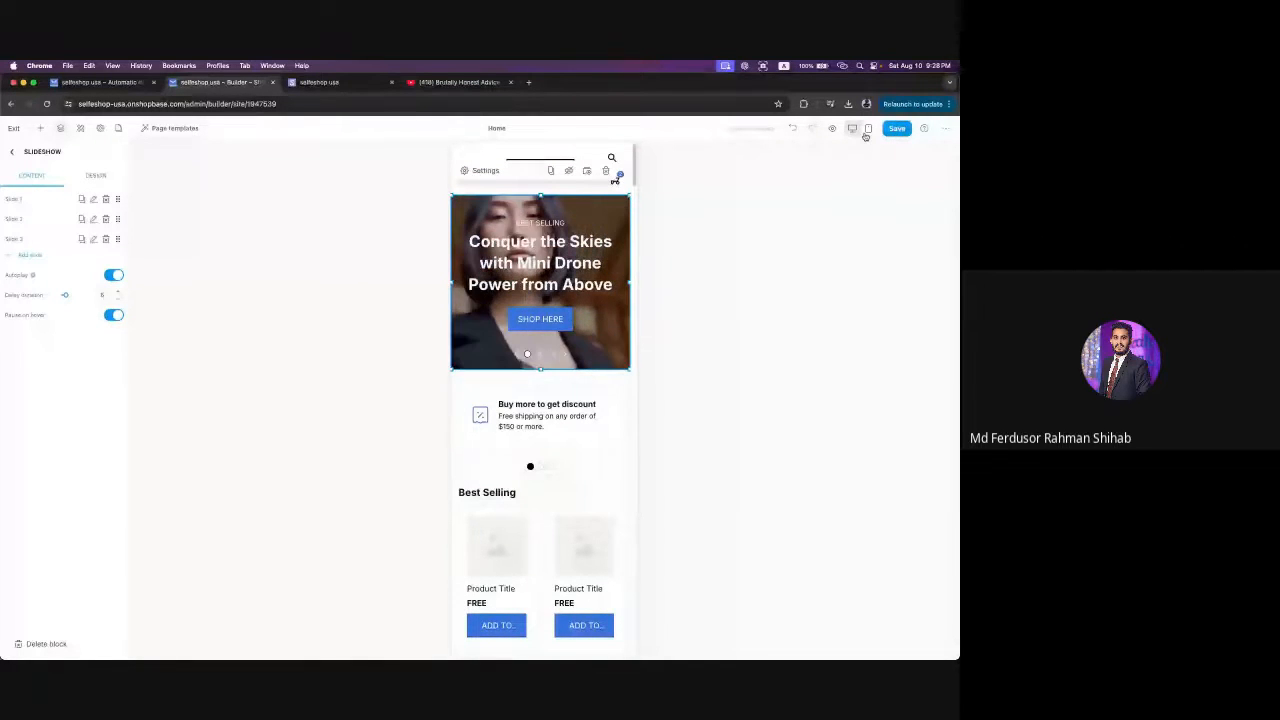
pyautogui.click(853, 130)
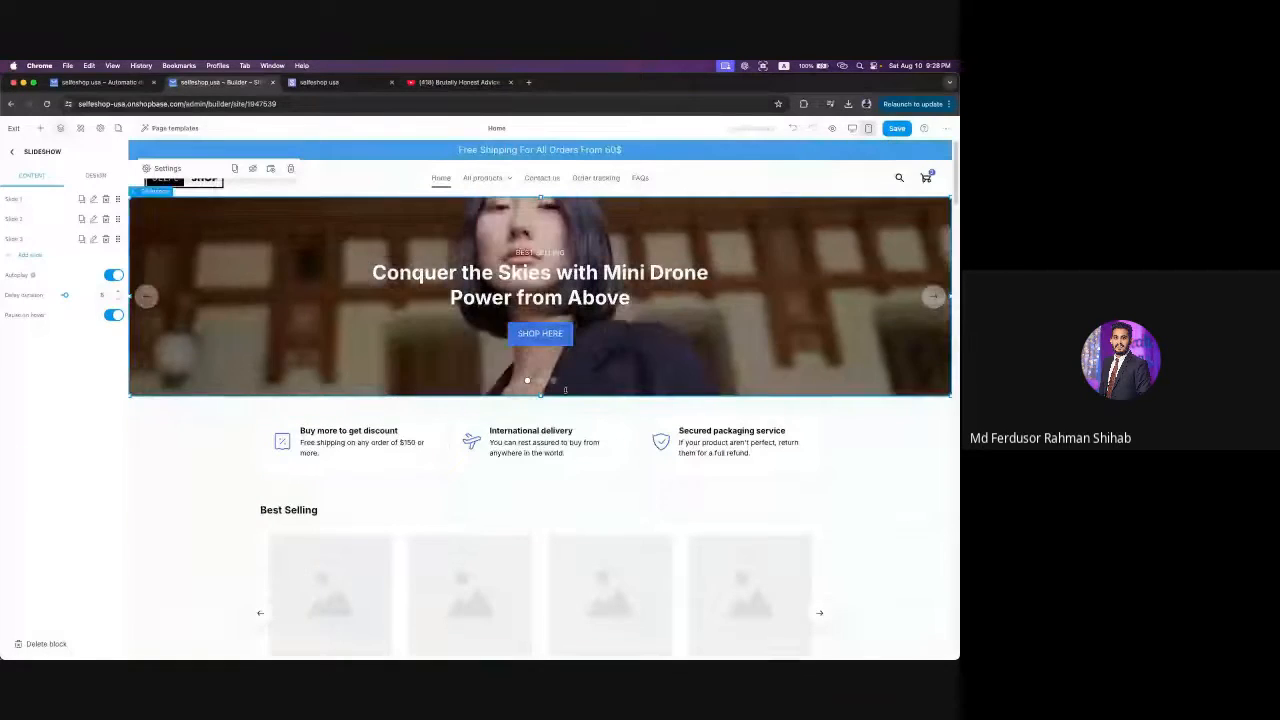
# - Set Slide 2's video overlay to the dark purple Color 4 after trying no overlay, and close the slide's settings
pyautogui.click(93, 218)
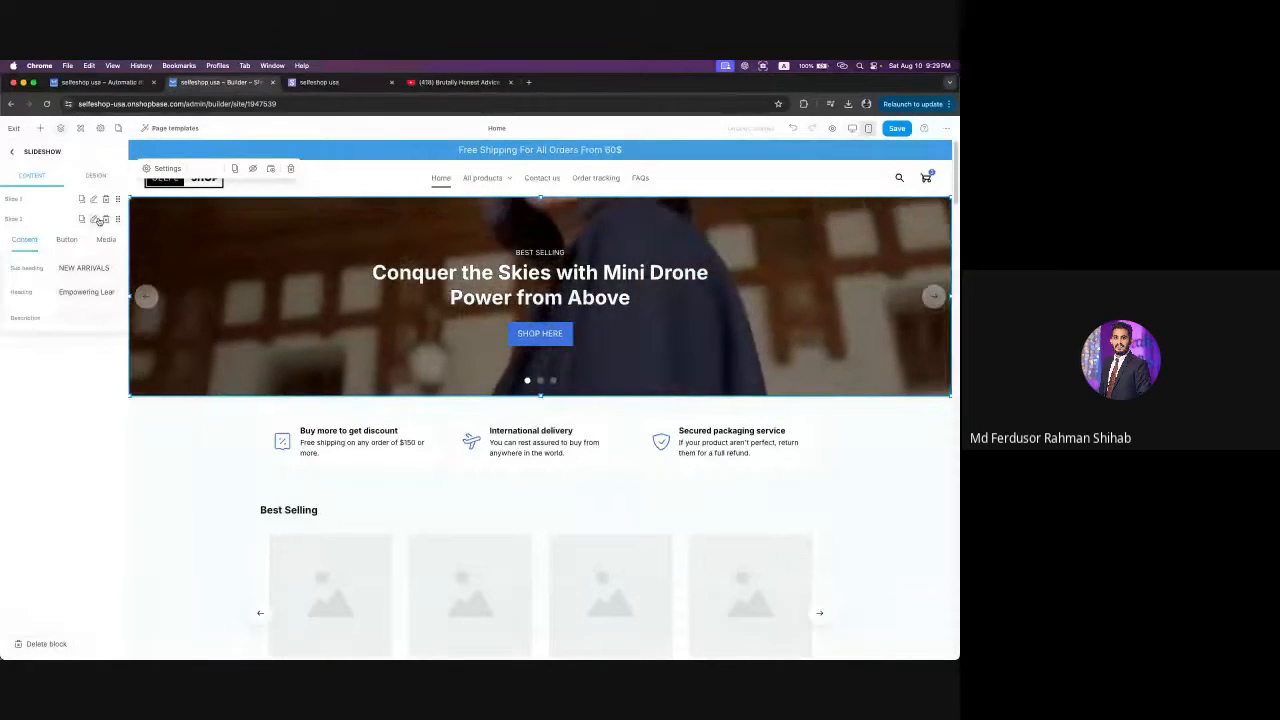
pyautogui.click(106, 239)
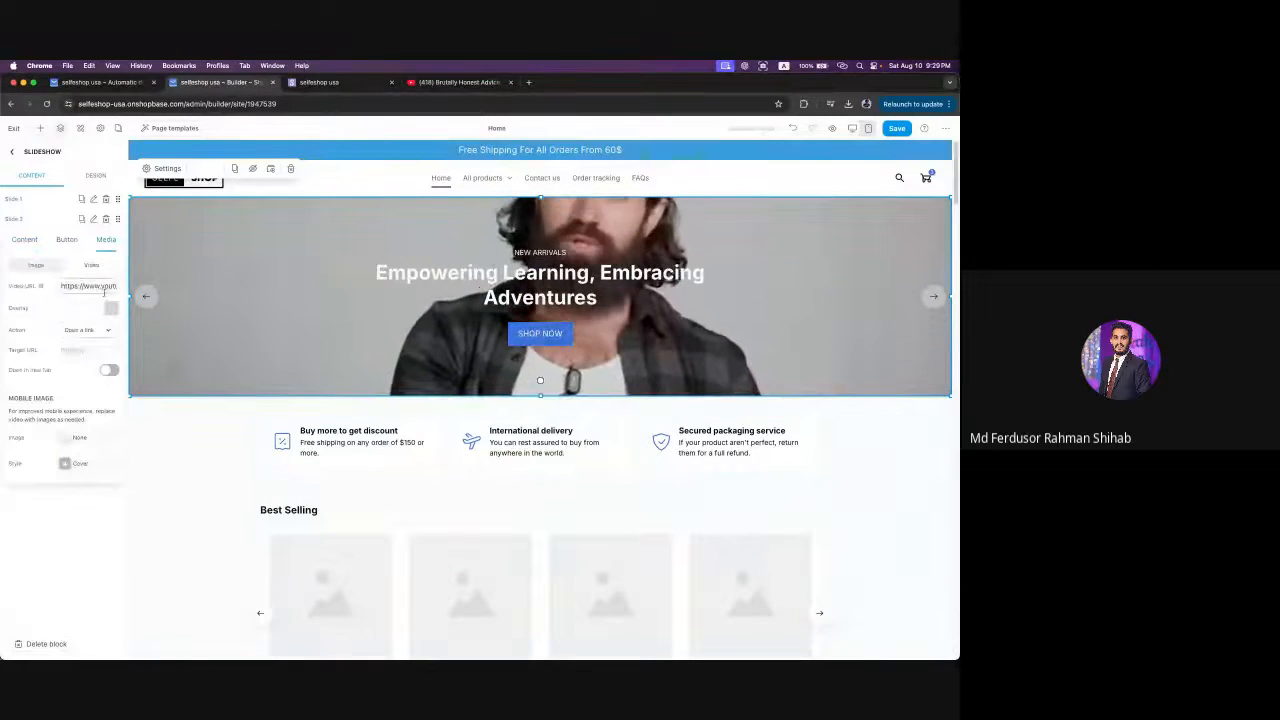
pyautogui.click(78, 287)
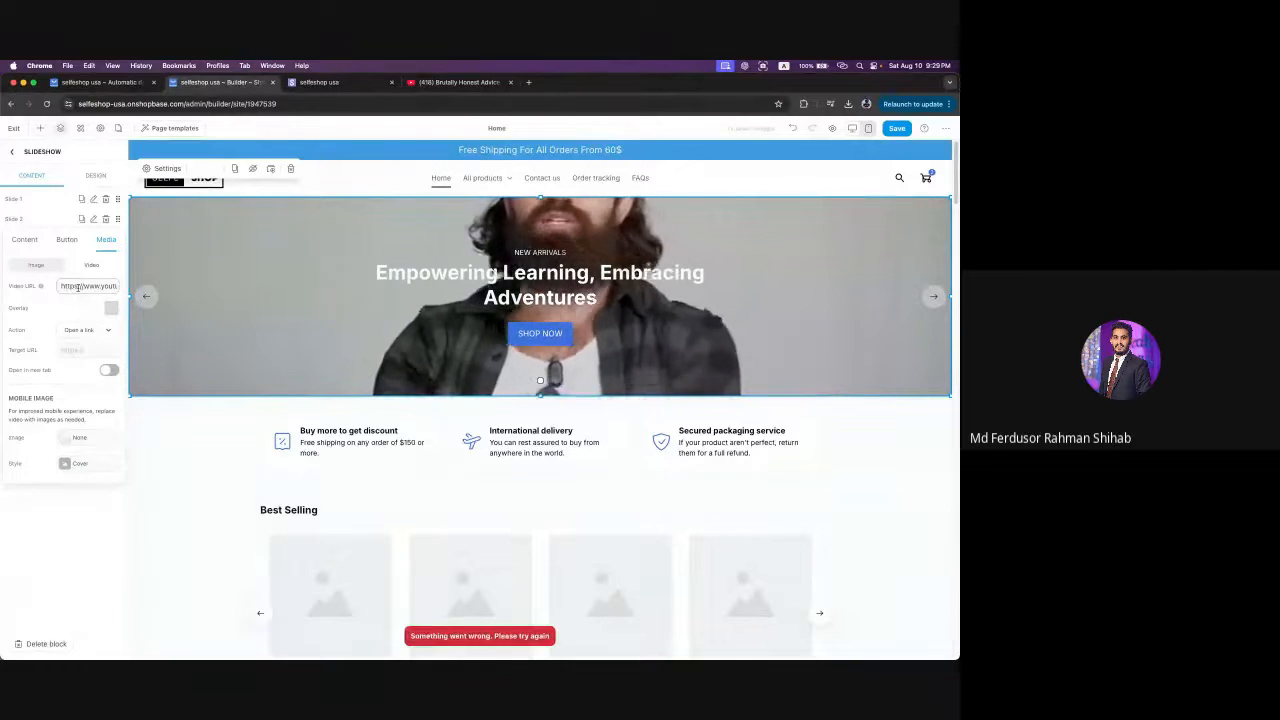
pyautogui.click(112, 310)
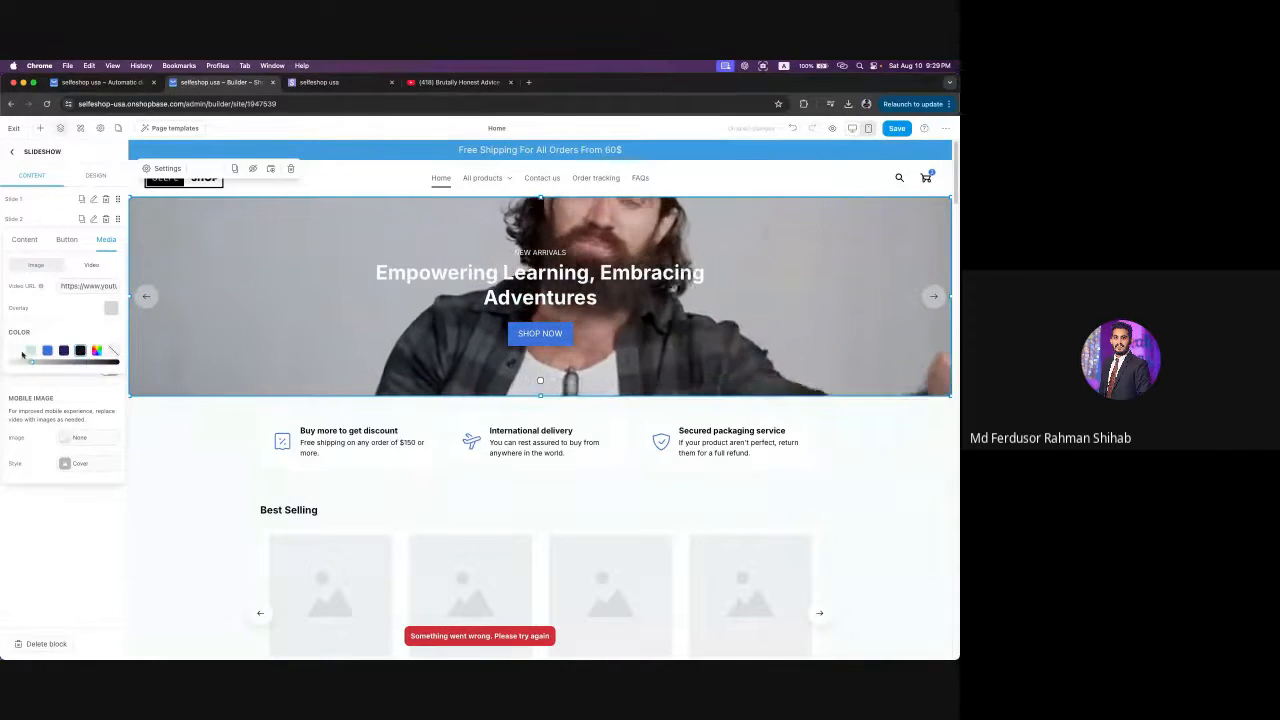
pyautogui.click(112, 351)
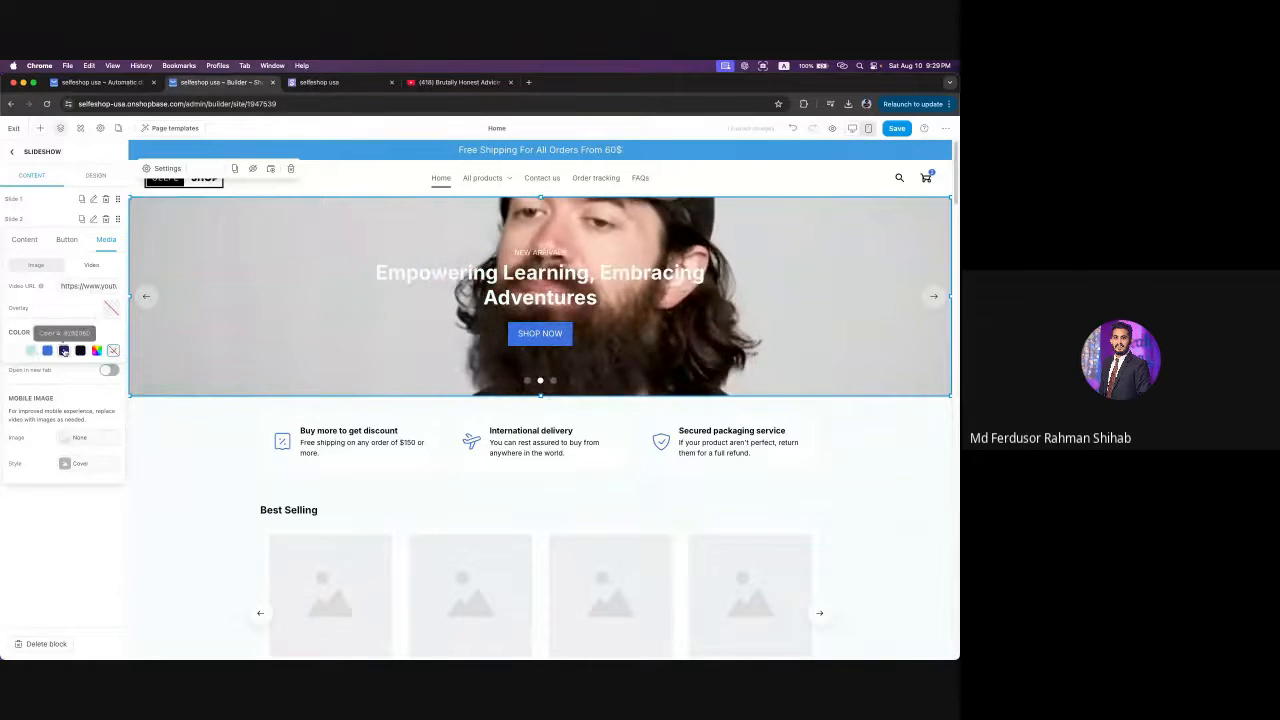
pyautogui.click(64, 350)
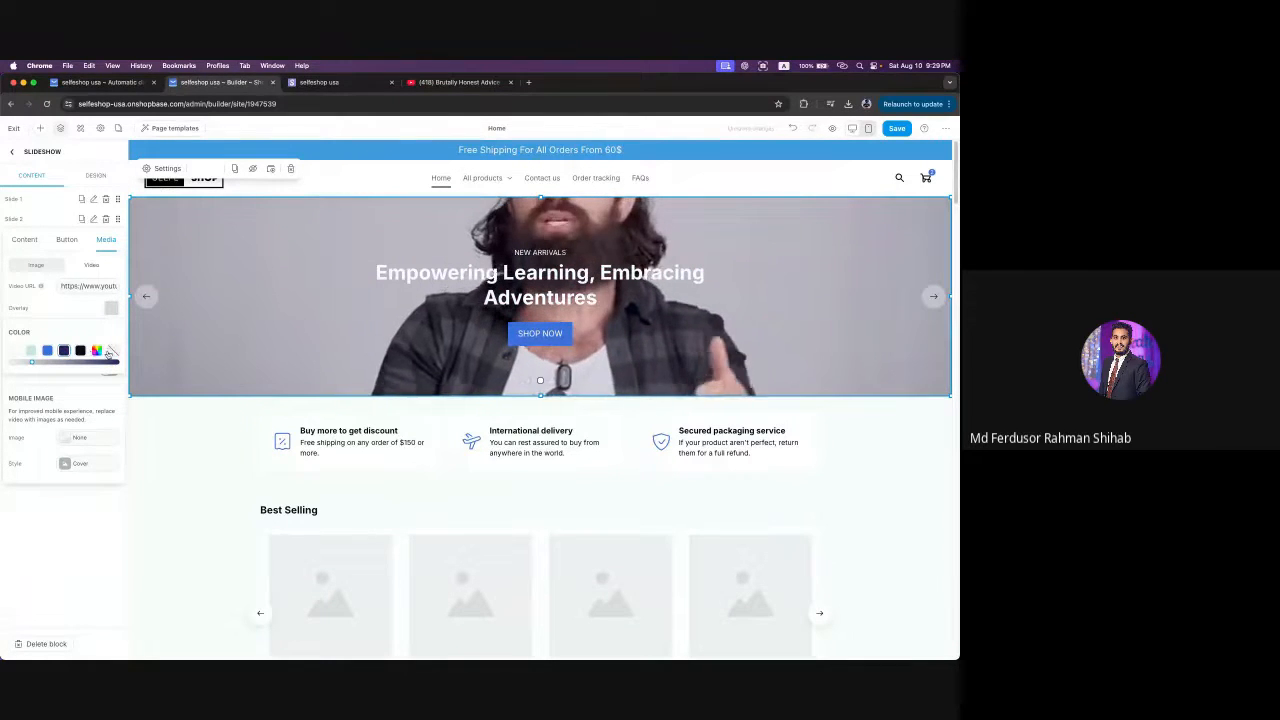
pyautogui.click(100, 527)
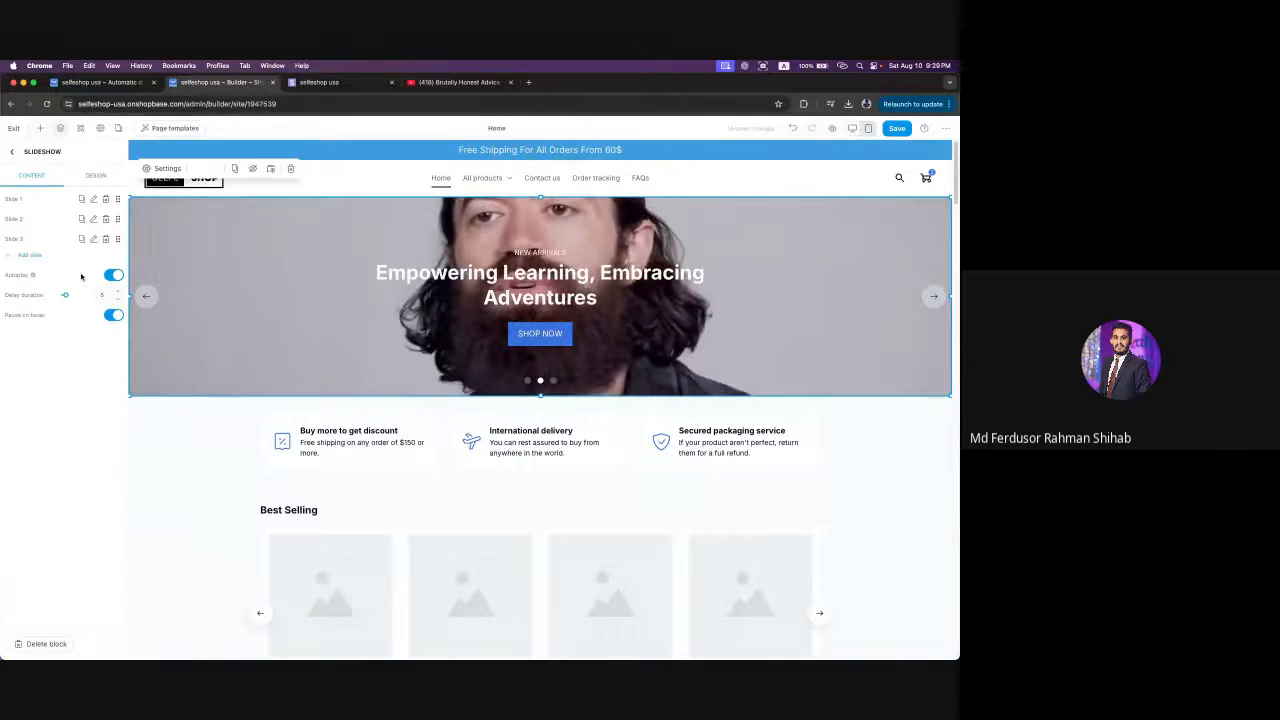
pyautogui.click(94, 200)
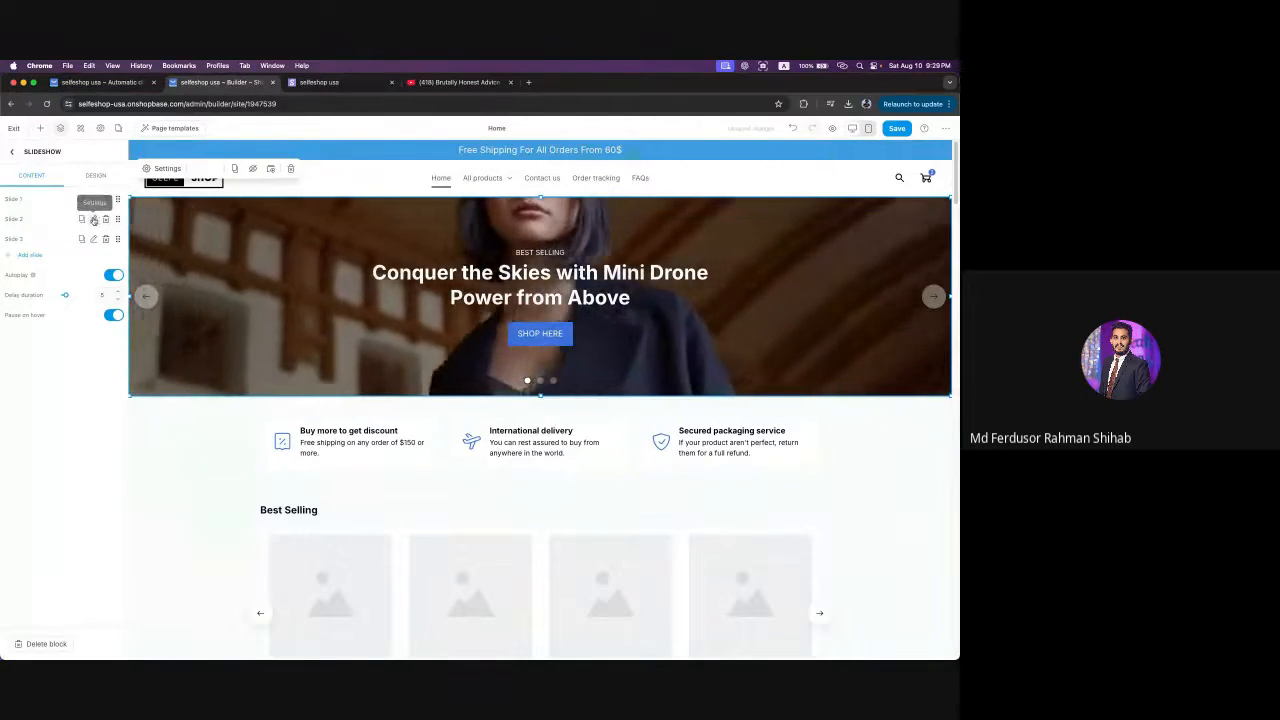
# - Try adding a second button to Slide 2, then disable it and return to the slide's text content
pyautogui.click(93, 219)
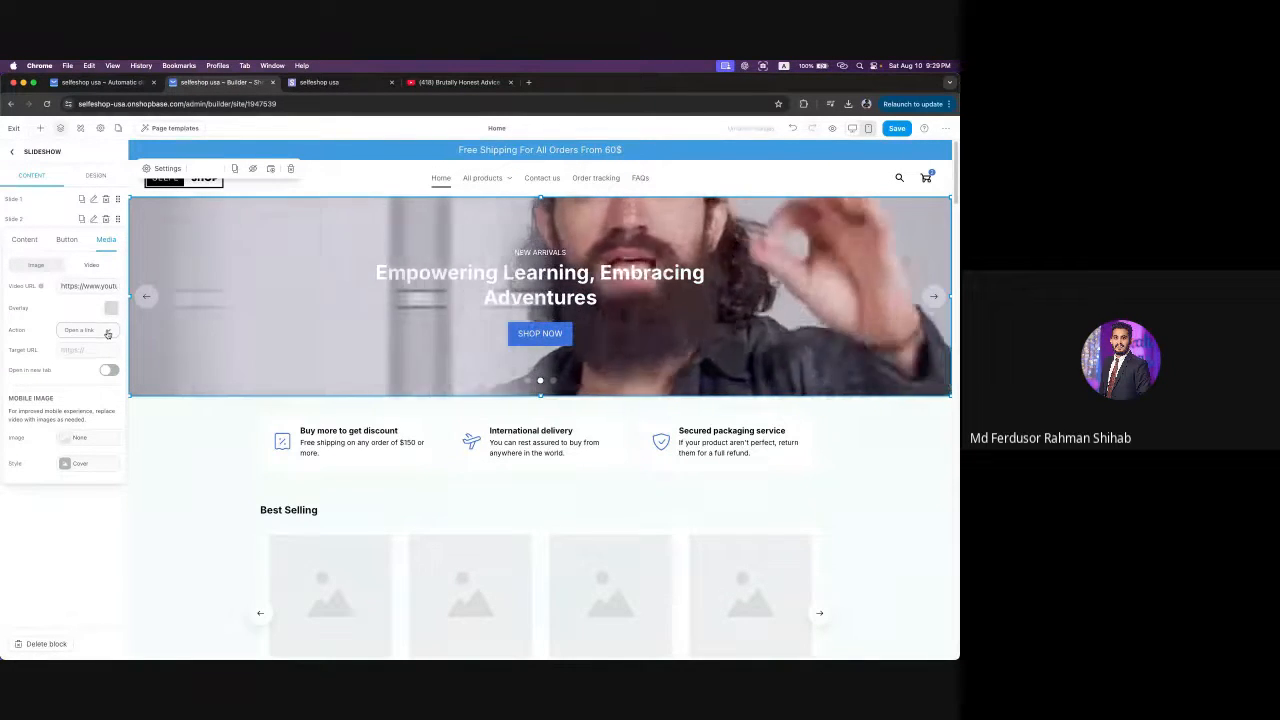
pyautogui.click(66, 241)
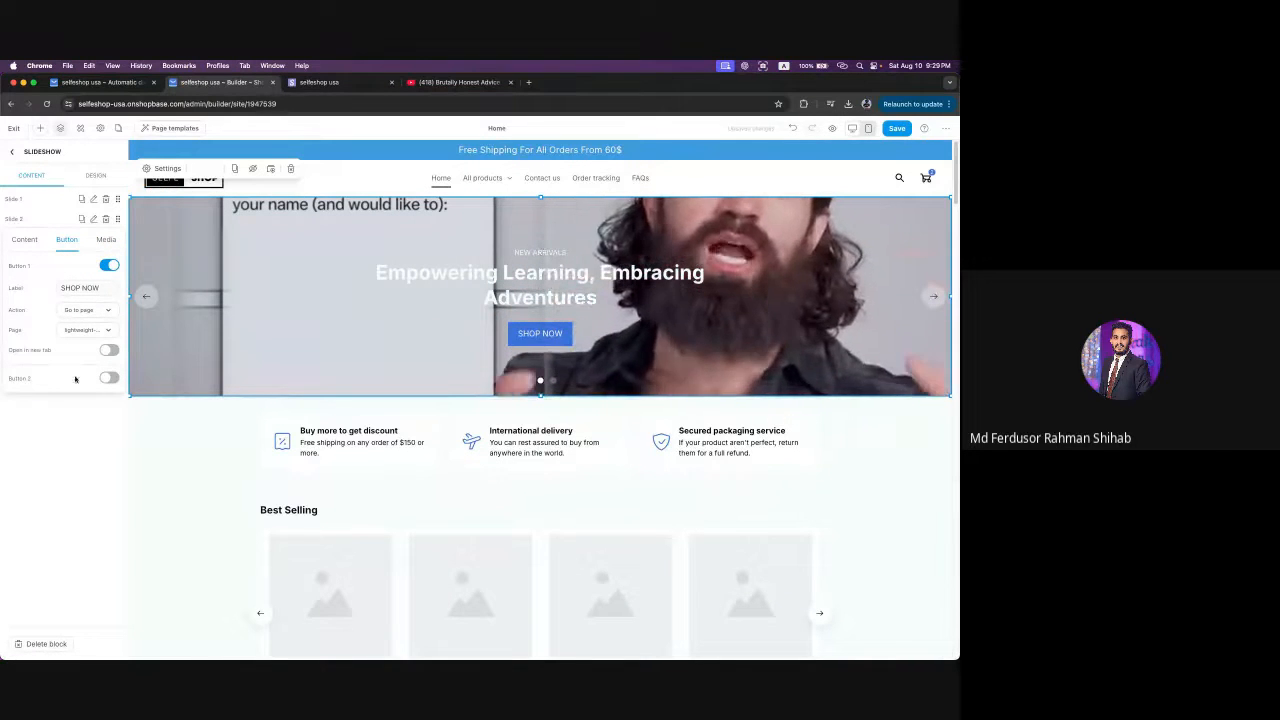
pyautogui.click(108, 379)
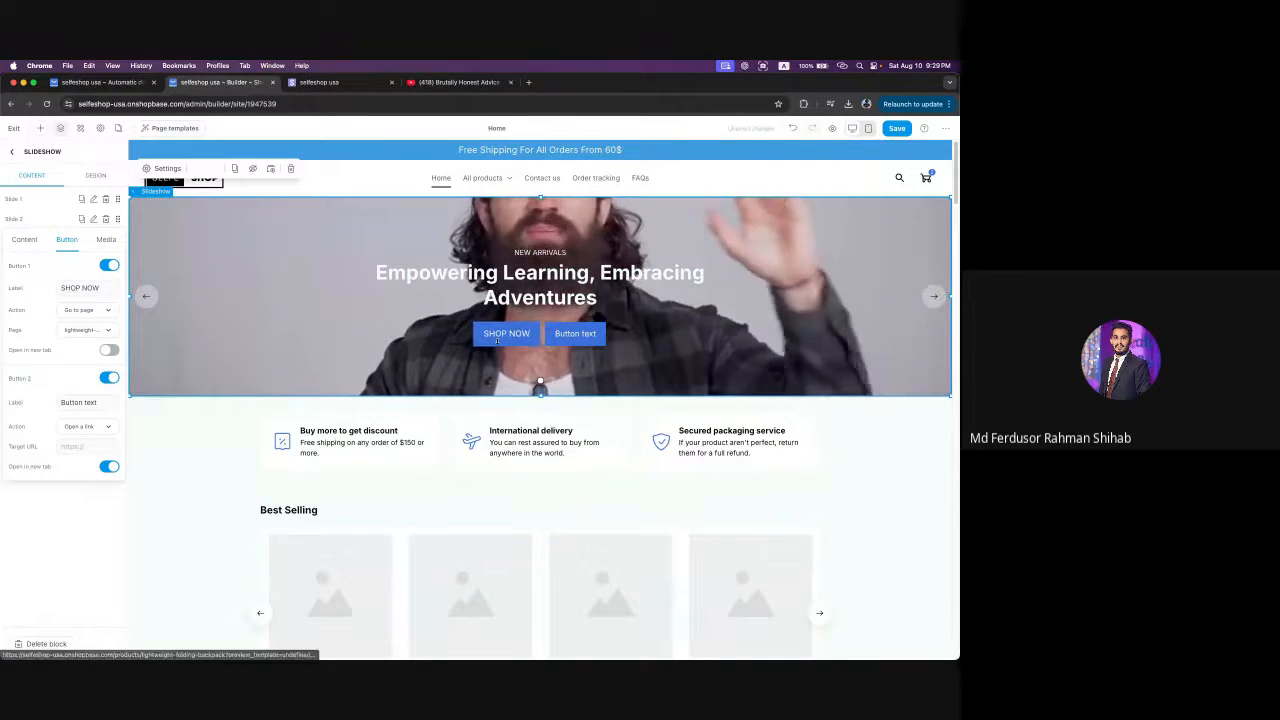
pyautogui.click(110, 378)
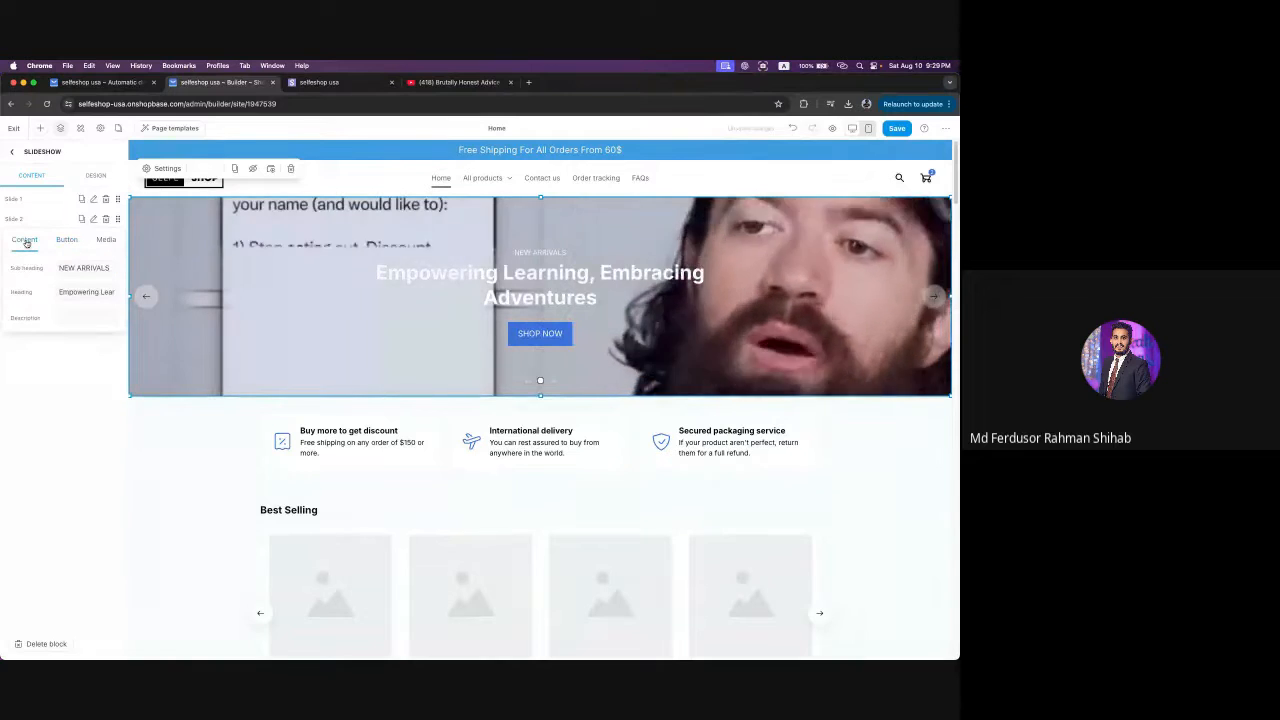
# - Try the Split layout for the Slideshow section and switch it back to Full
pyautogui.click(100, 175)
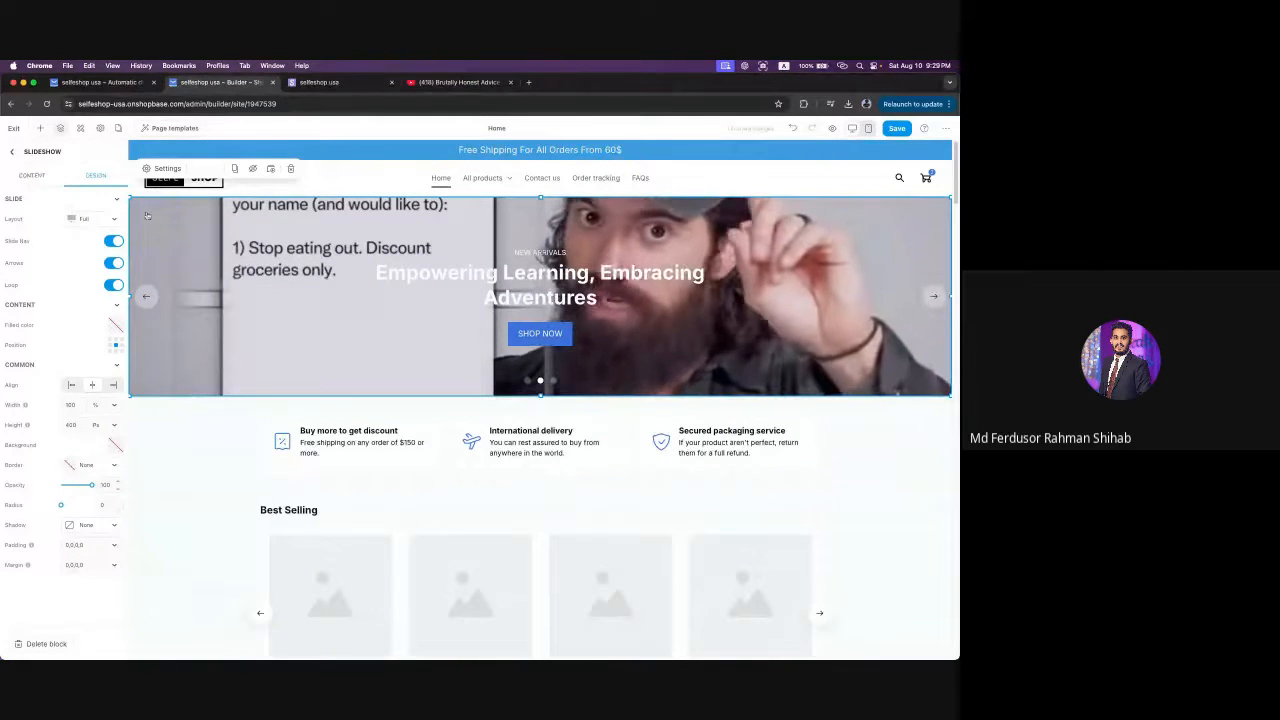
pyautogui.click(95, 225)
pyautogui.click(99, 268)
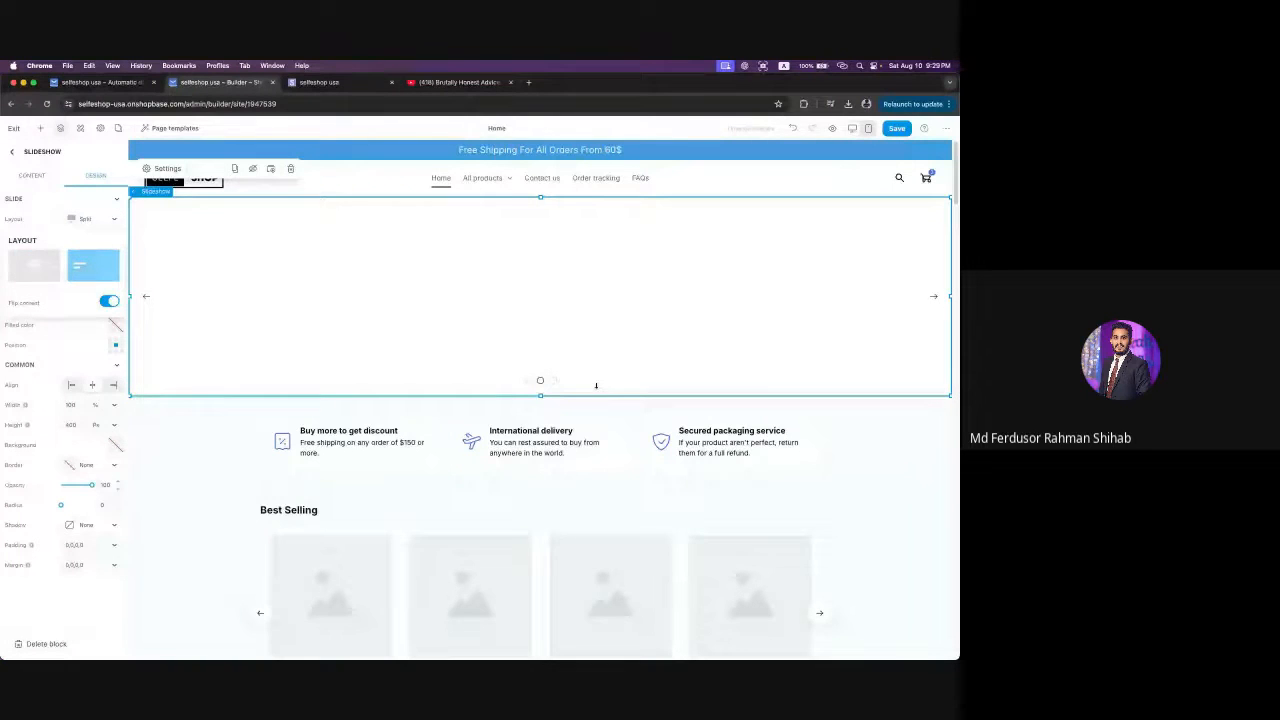
pyautogui.click(35, 266)
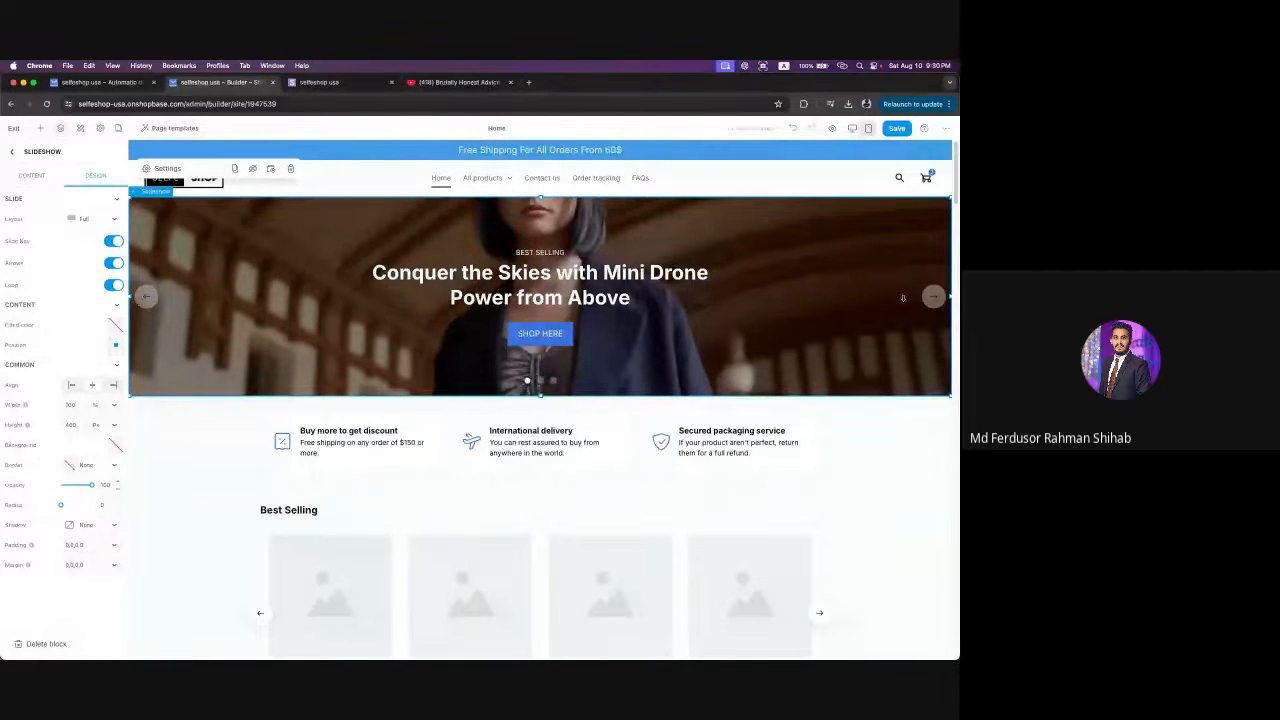
# - Page through the slides, then try the slideshow with Slide Nav turned off and restore it
pyautogui.click(933, 297)
pyautogui.click(933, 297)
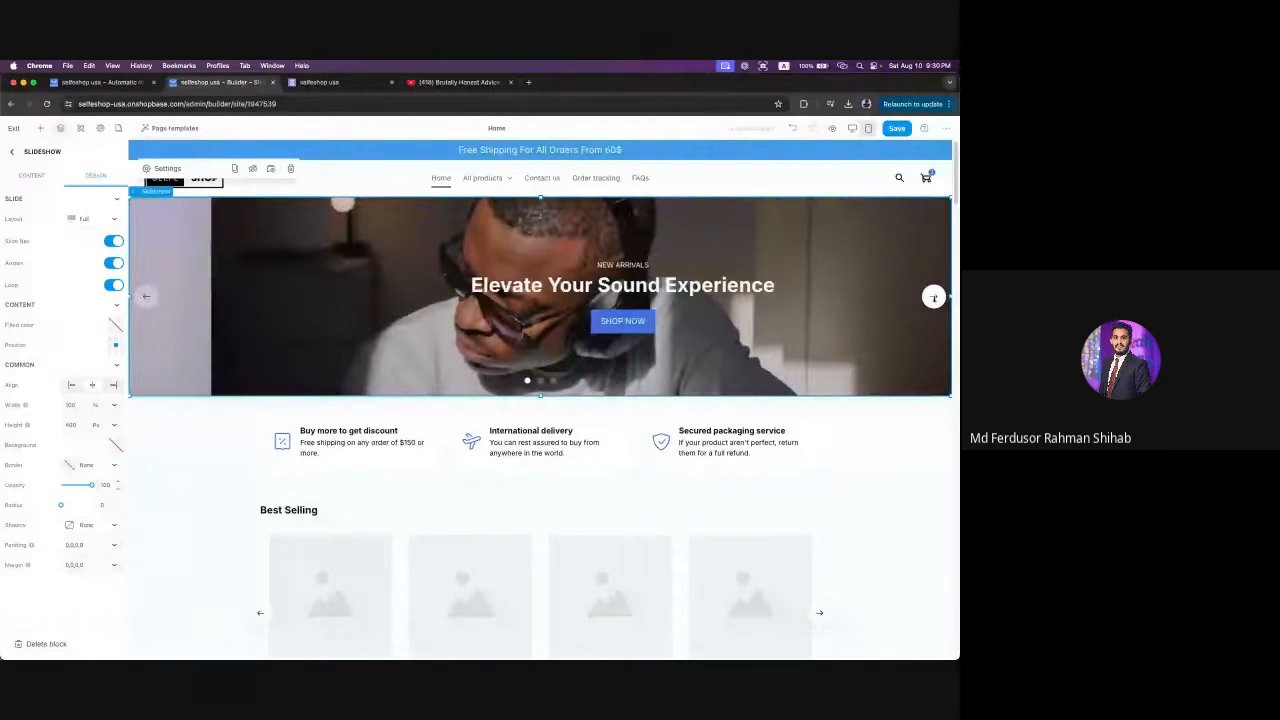
pyautogui.click(933, 297)
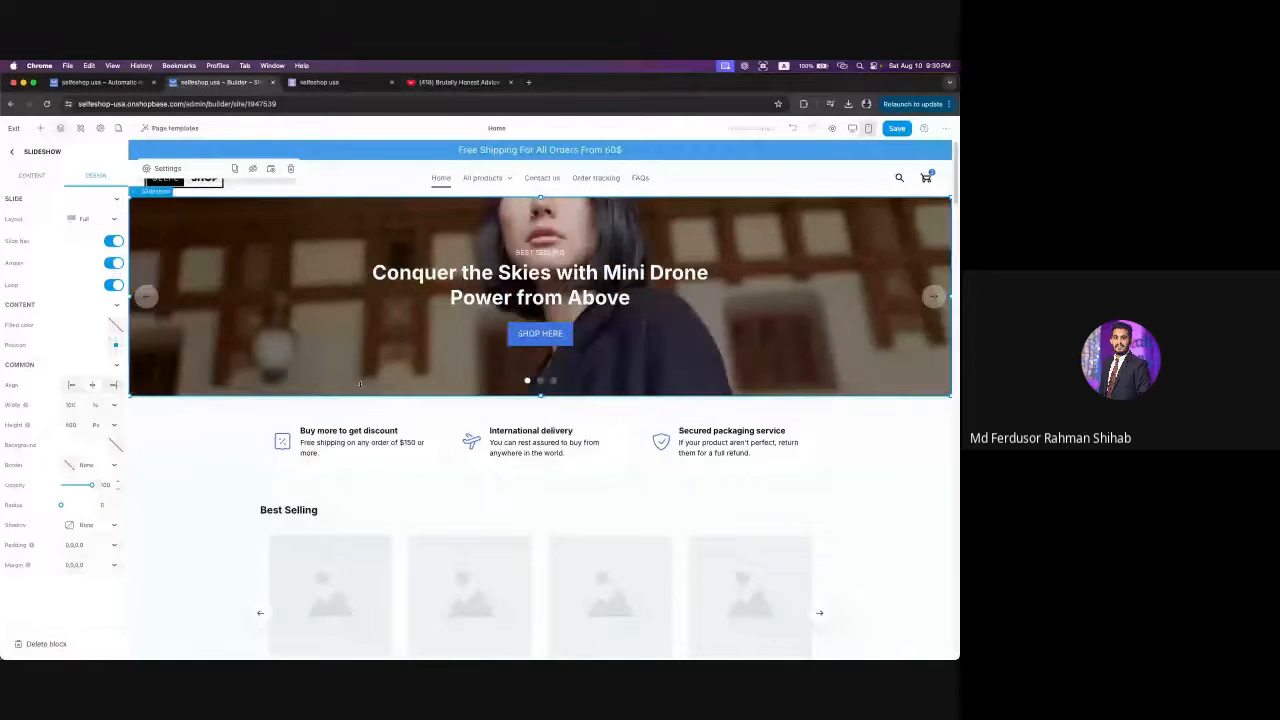
pyautogui.click(114, 241)
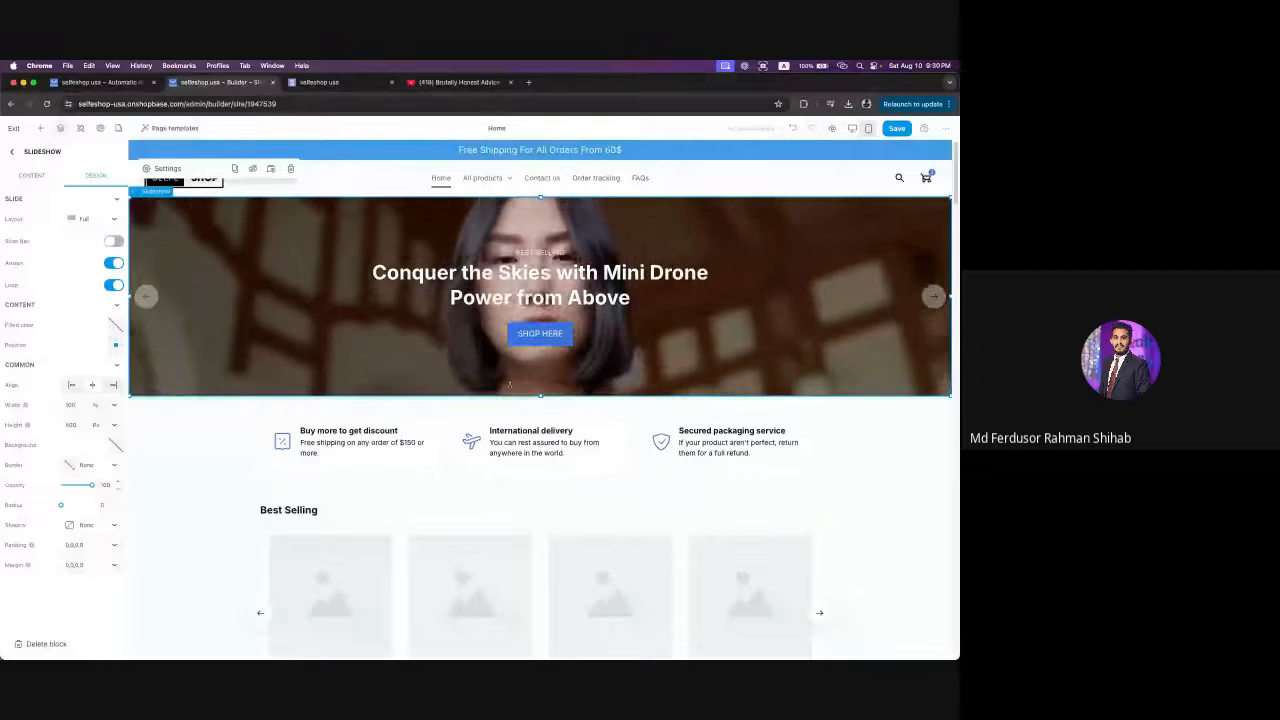
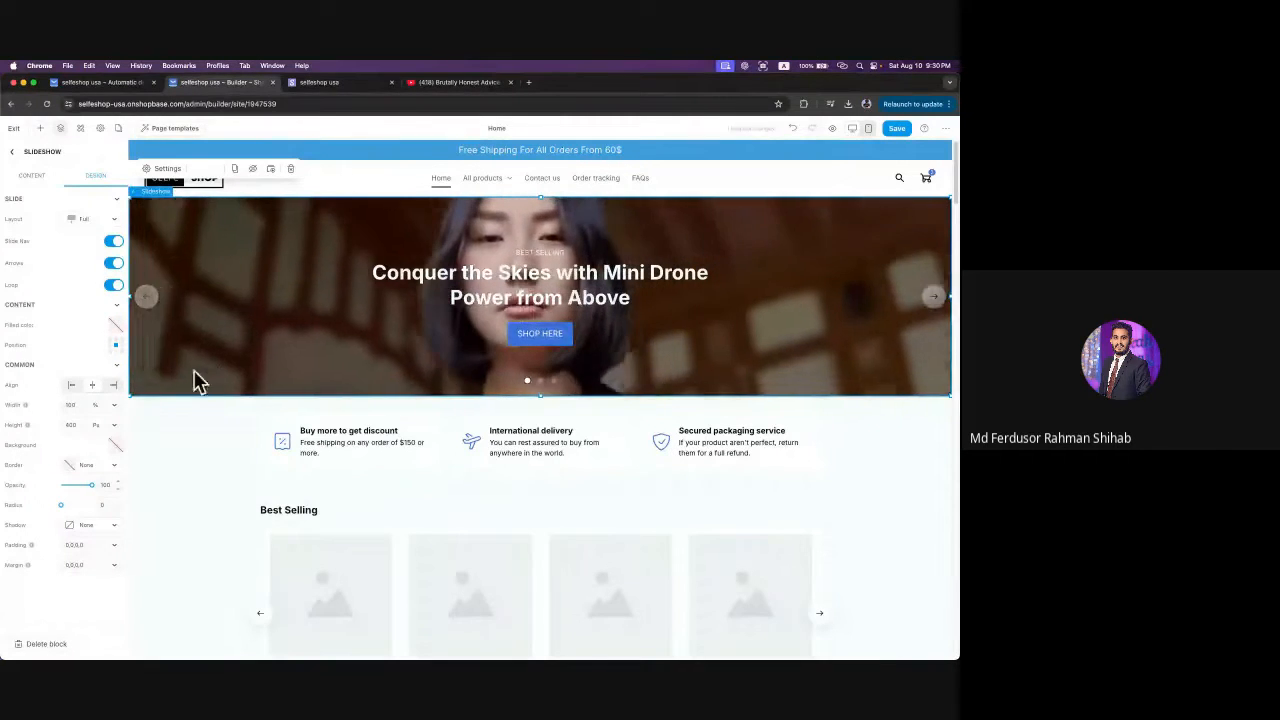
pyautogui.click(116, 341)
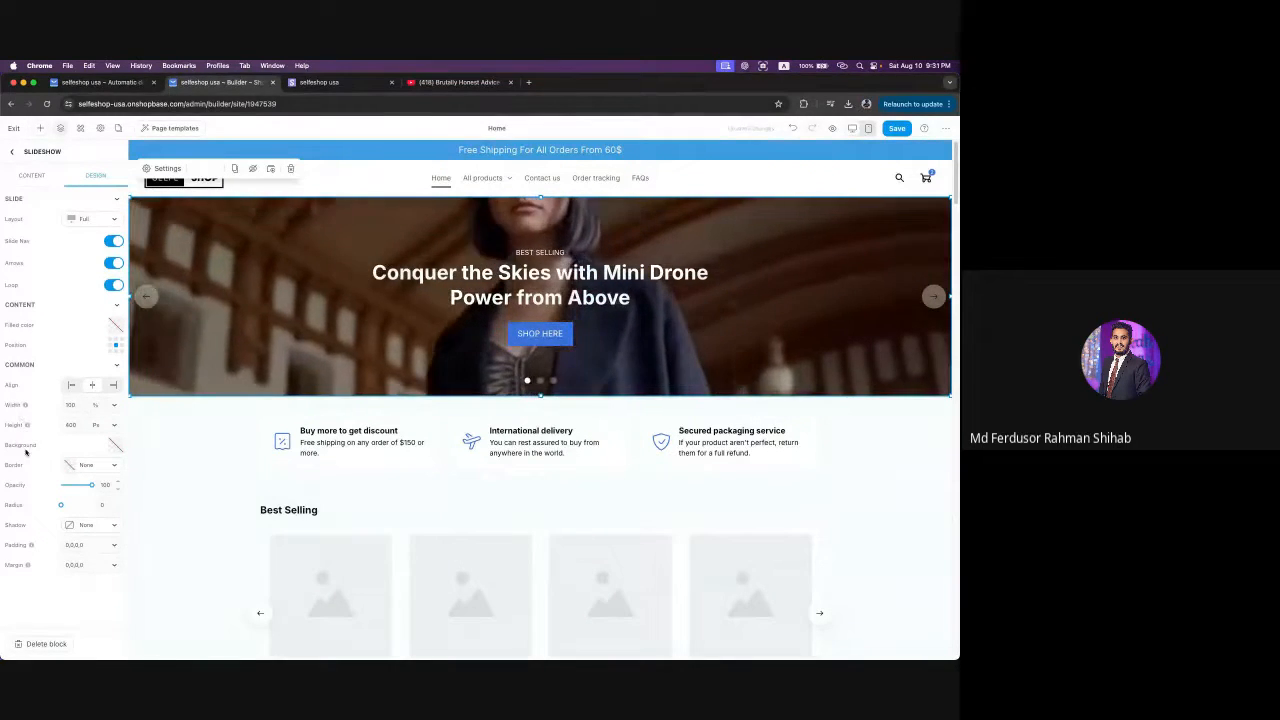
# - Add three new slides, Slide 4 to Slide 6, to the slideshow and page through the slides
pyautogui.click(30, 175)
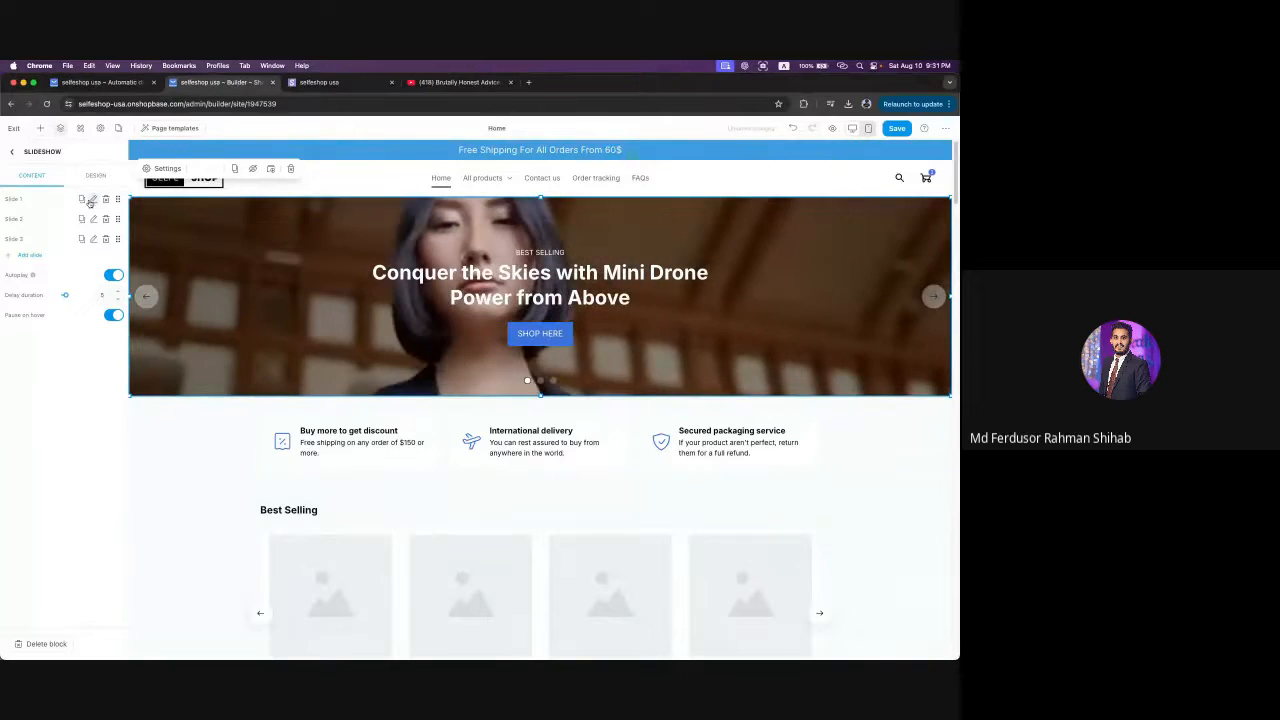
pyautogui.click(146, 296)
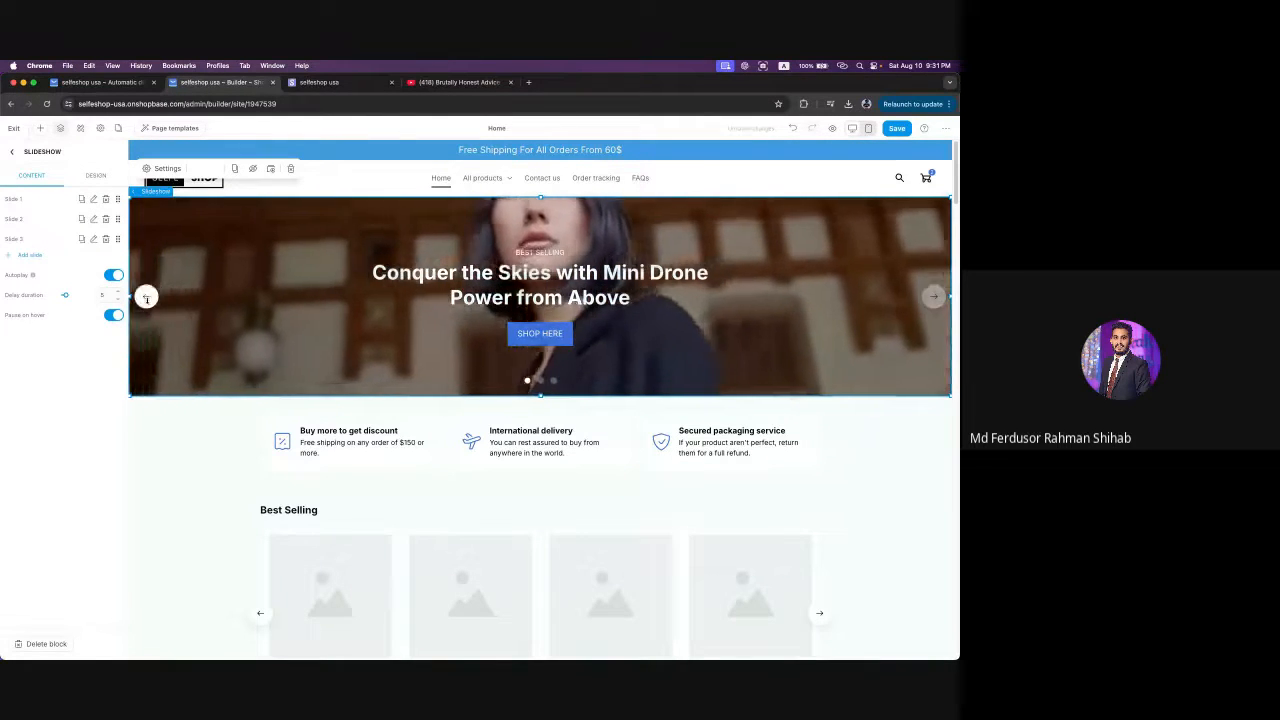
pyautogui.click(146, 297)
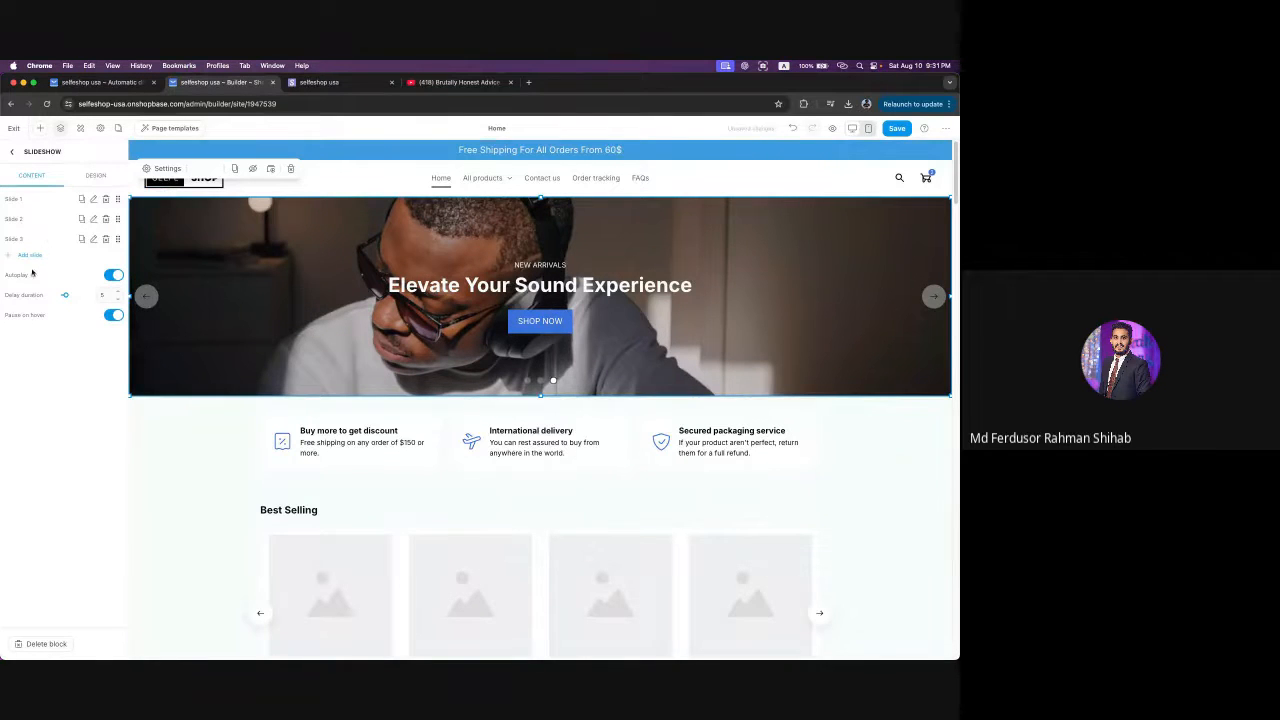
pyautogui.moveTo(34, 277)
pyautogui.click(31, 256)
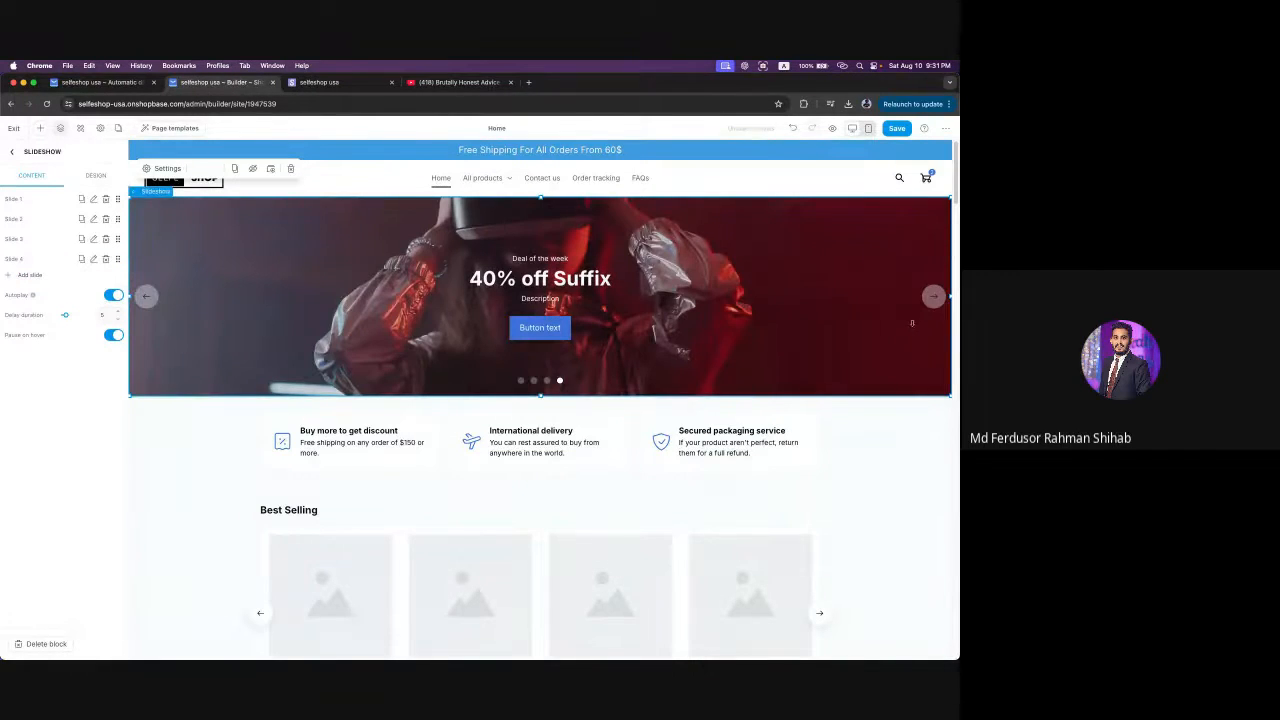
pyautogui.click(31, 276)
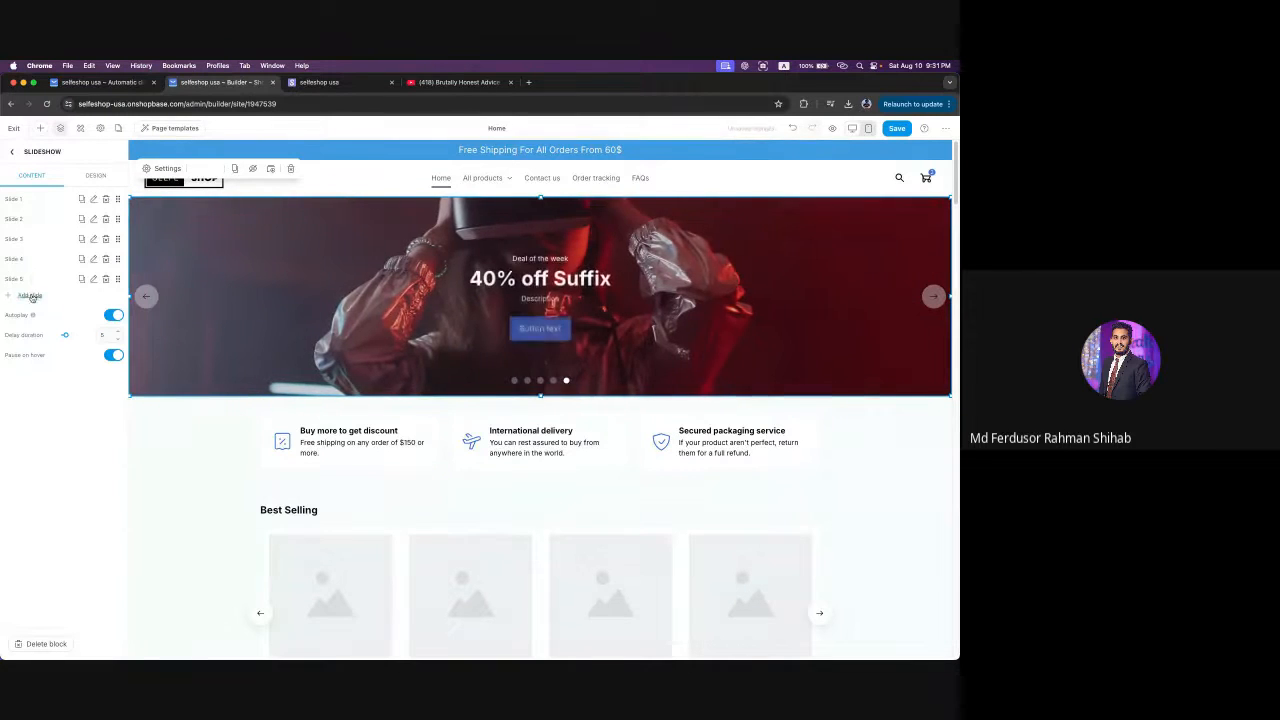
pyautogui.click(30, 295)
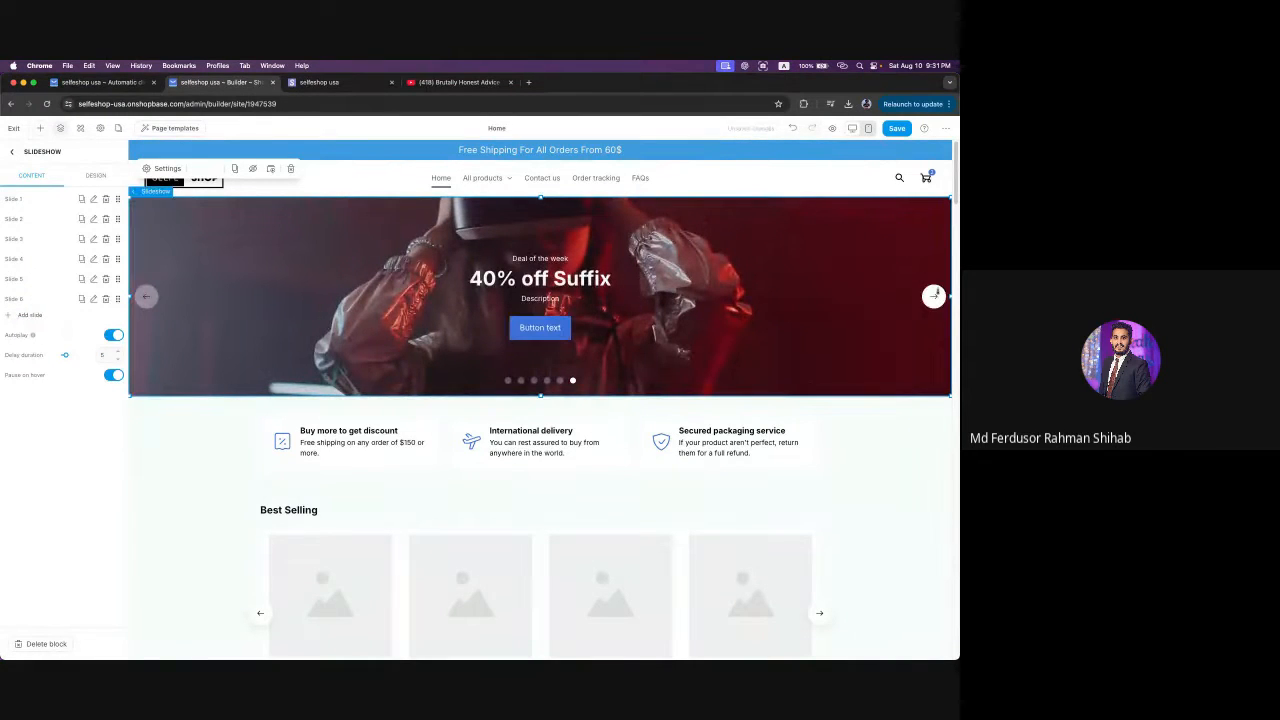
pyautogui.click(933, 295)
pyautogui.click(933, 295)
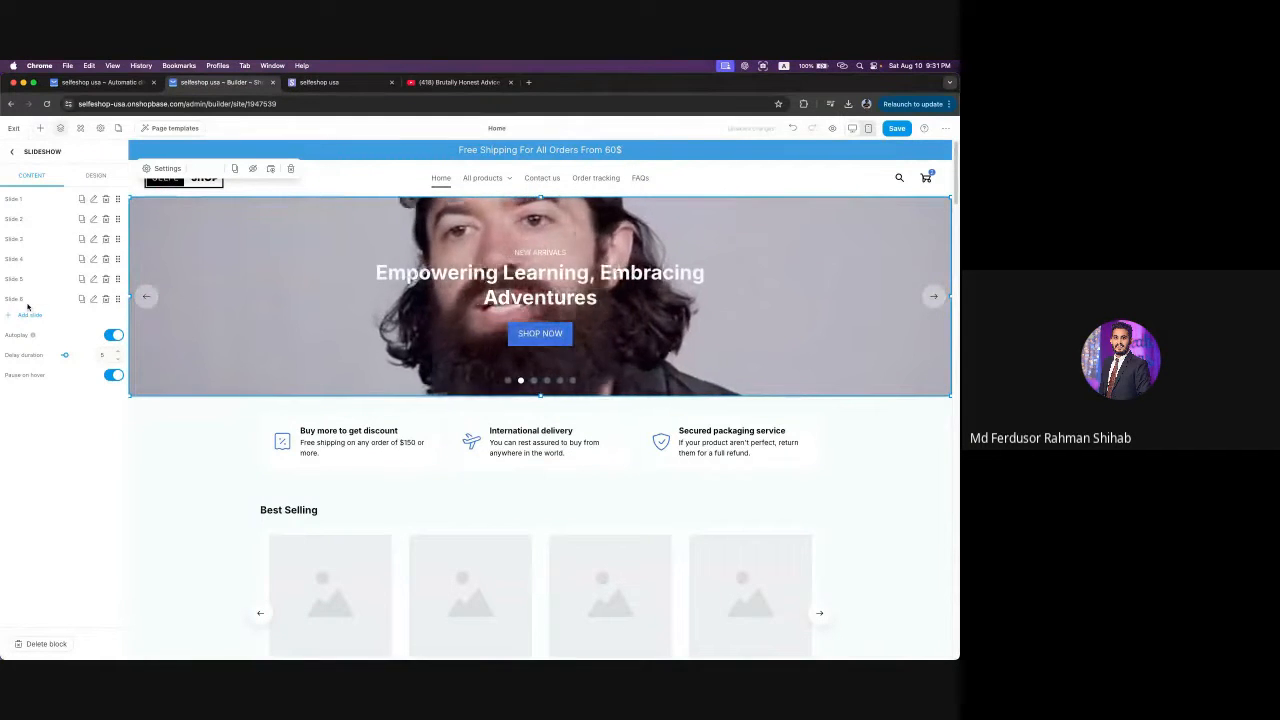
# - Delete Slides 6, 5 and 4 from the slideshow
pyautogui.click(108, 300)
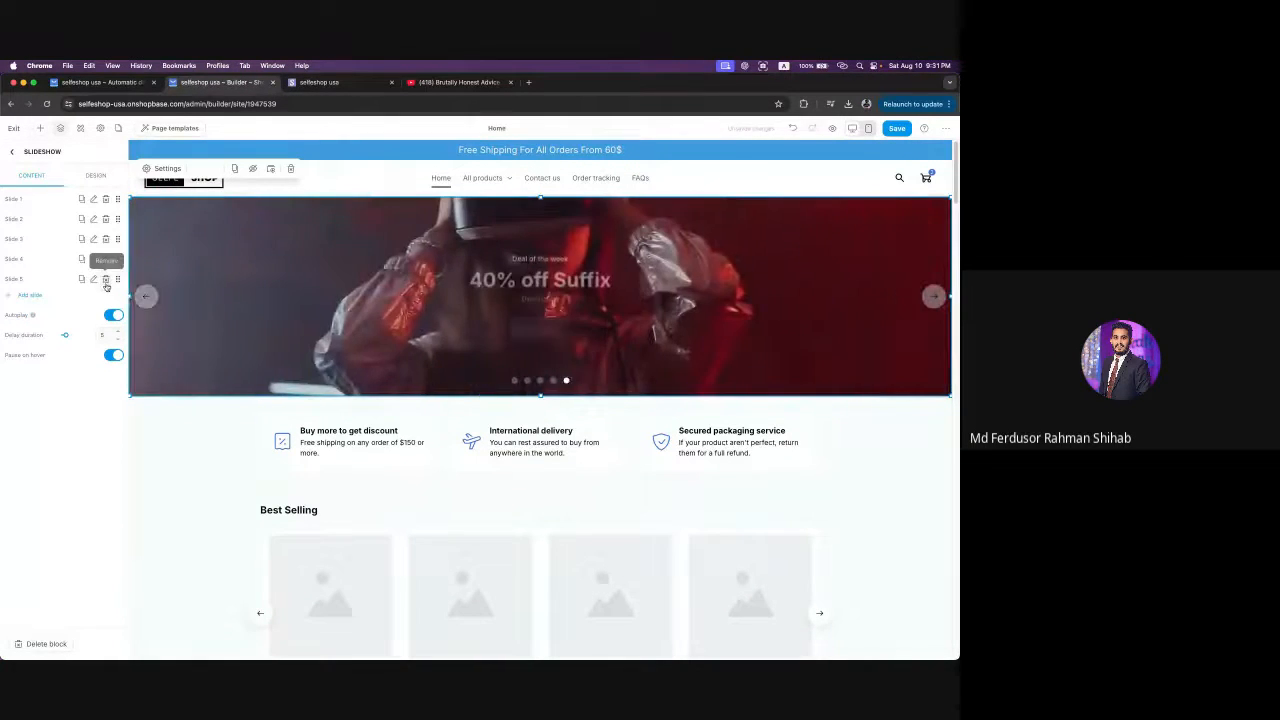
pyautogui.click(106, 279)
pyautogui.click(106, 260)
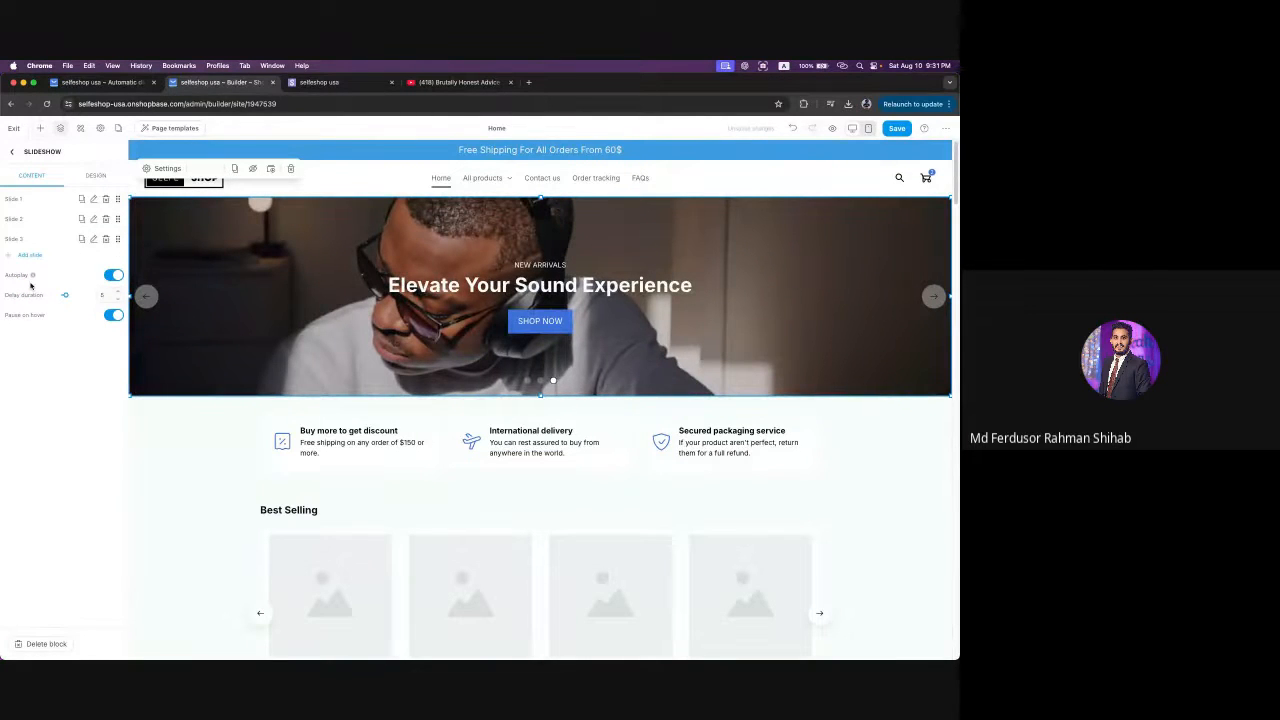
# - Save the home page changes and reload the live store to view the updated slideshow
pyautogui.moveTo(33, 277)
pyautogui.click(368, 86)
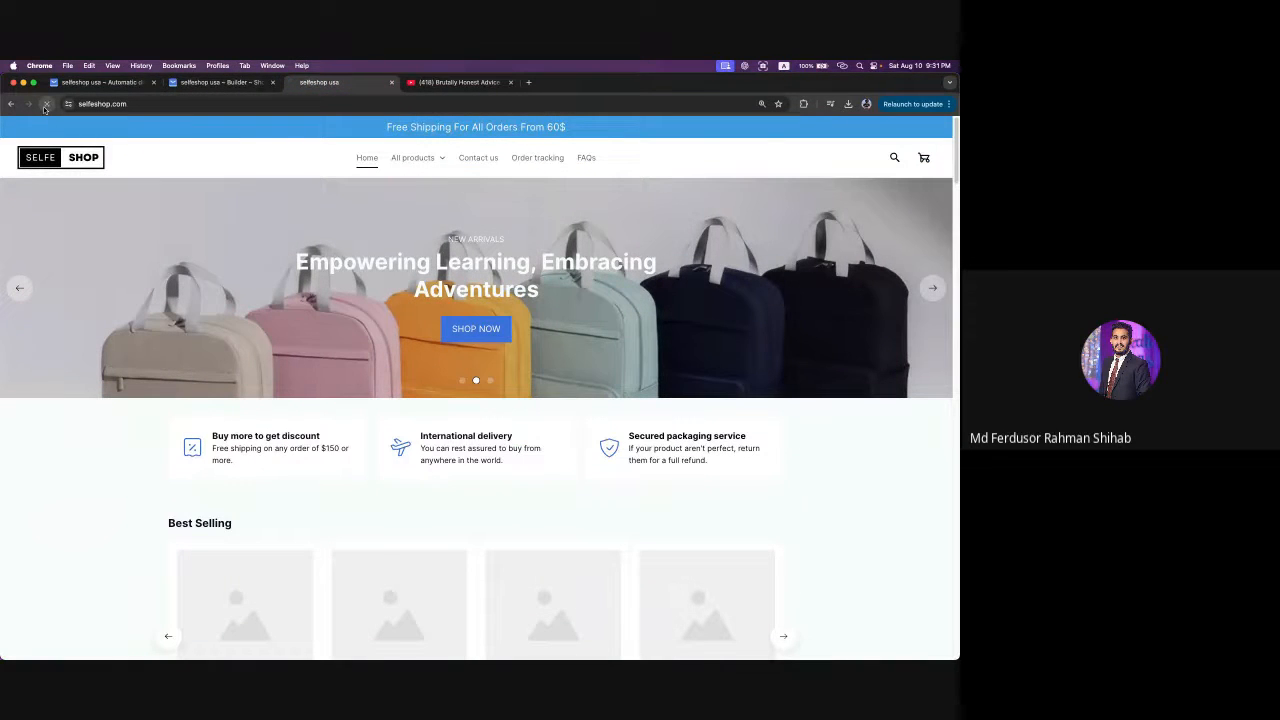
pyautogui.click(215, 82)
pyautogui.click(336, 83)
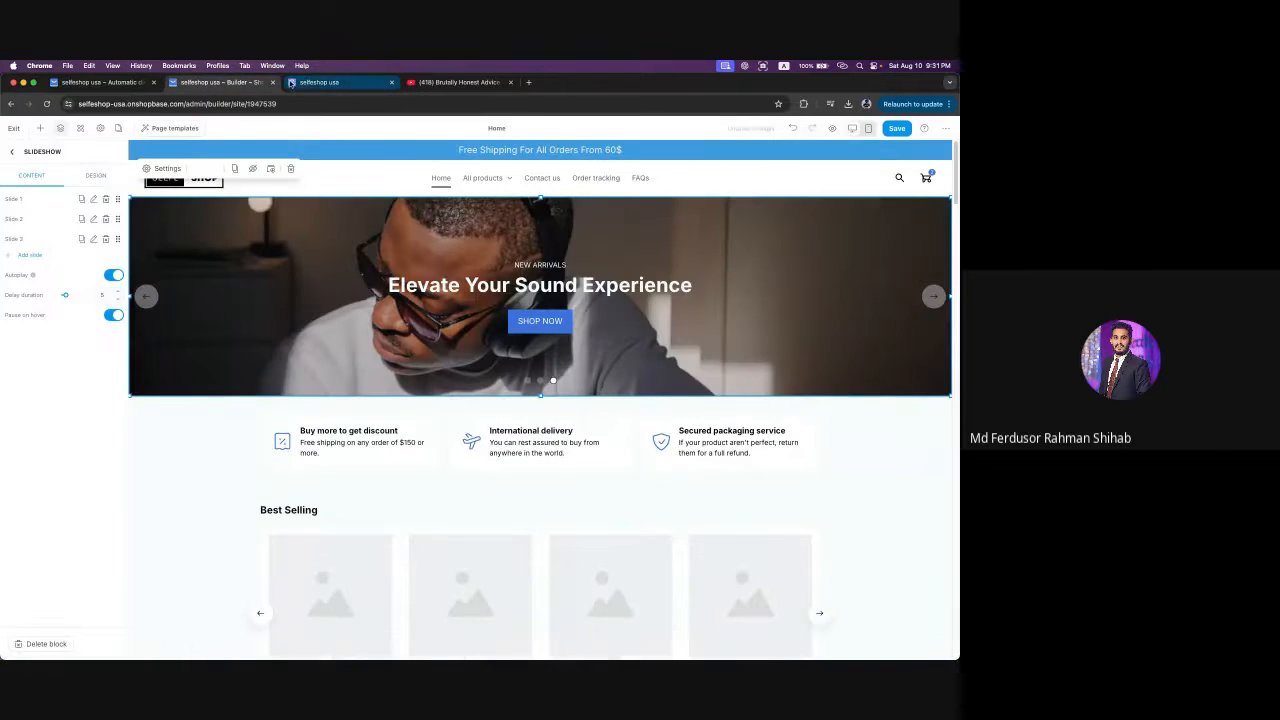
pyautogui.click(231, 84)
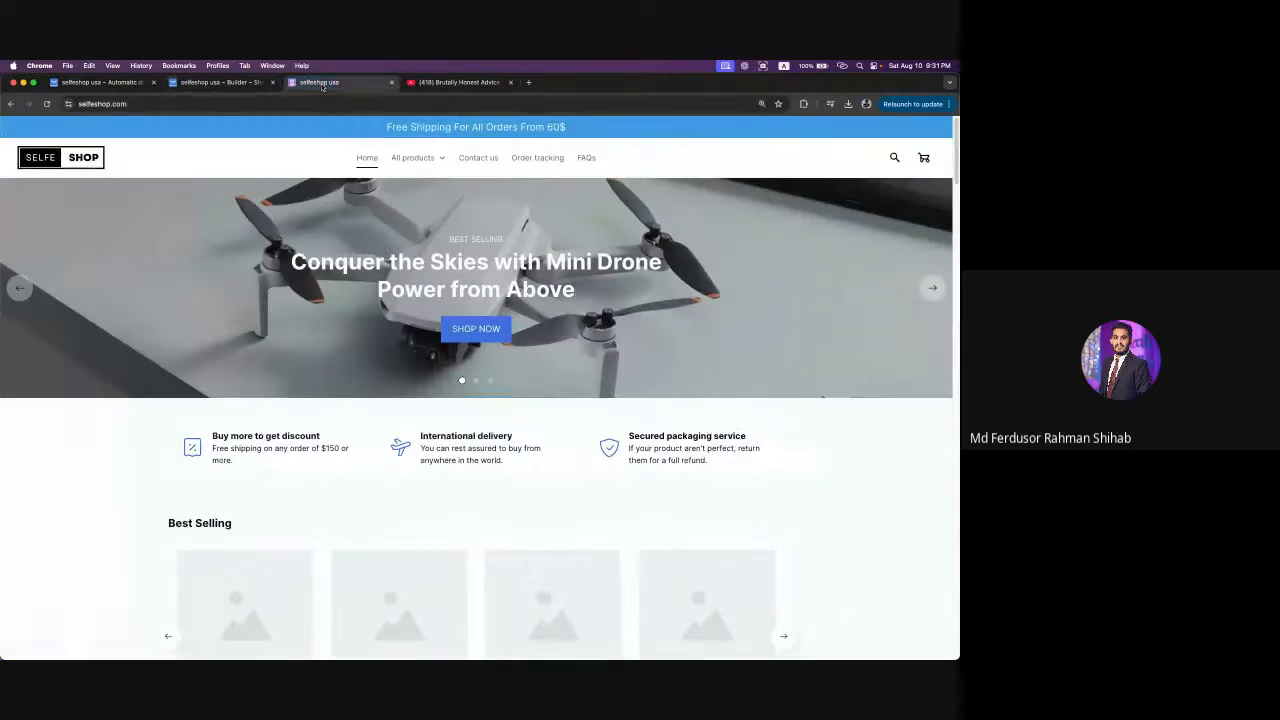
pyautogui.click(320, 82)
pyautogui.click(46, 103)
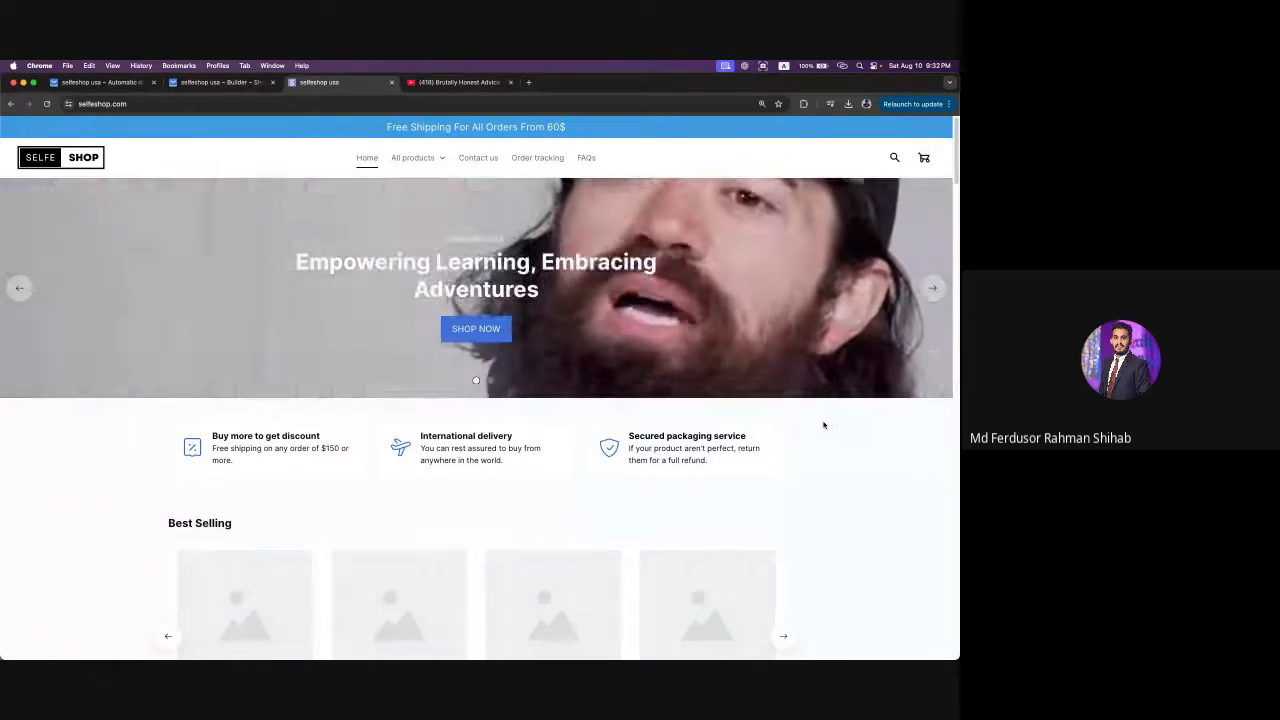
# - Return to the builder, turn the slideshow's Autoplay off and on again, and advance the slides on the live store
pyautogui.click(250, 82)
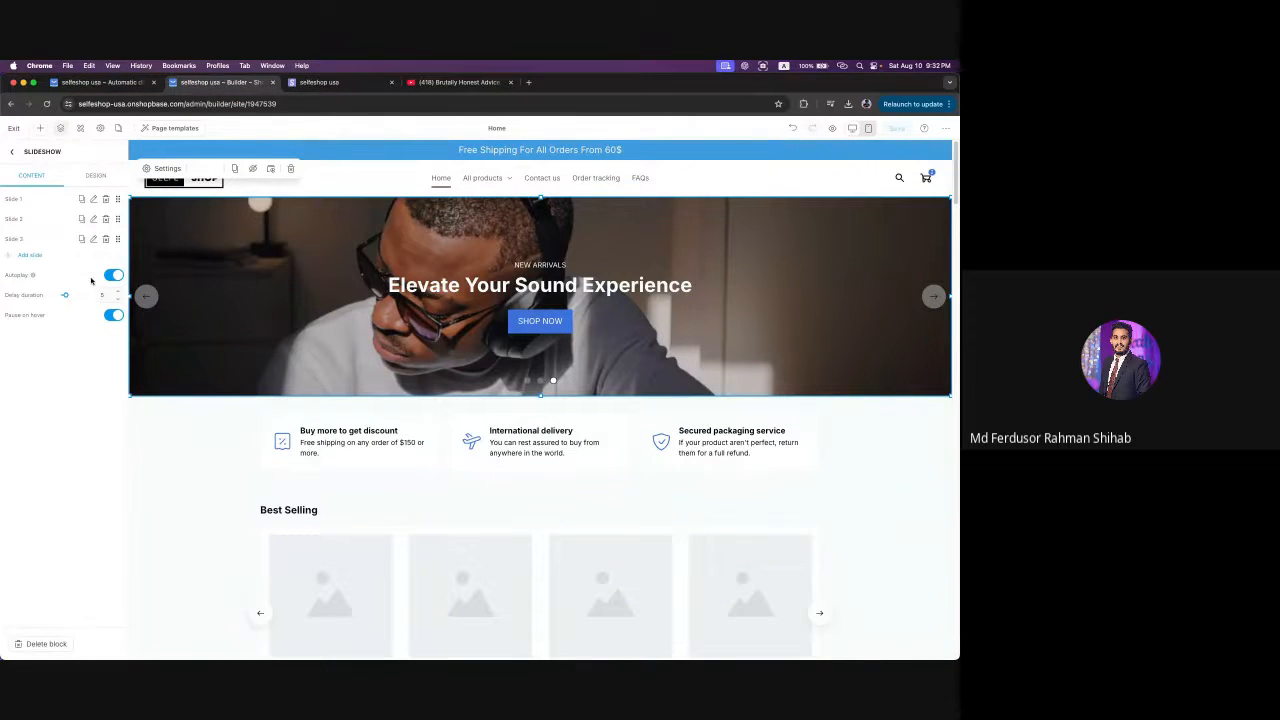
pyautogui.click(113, 275)
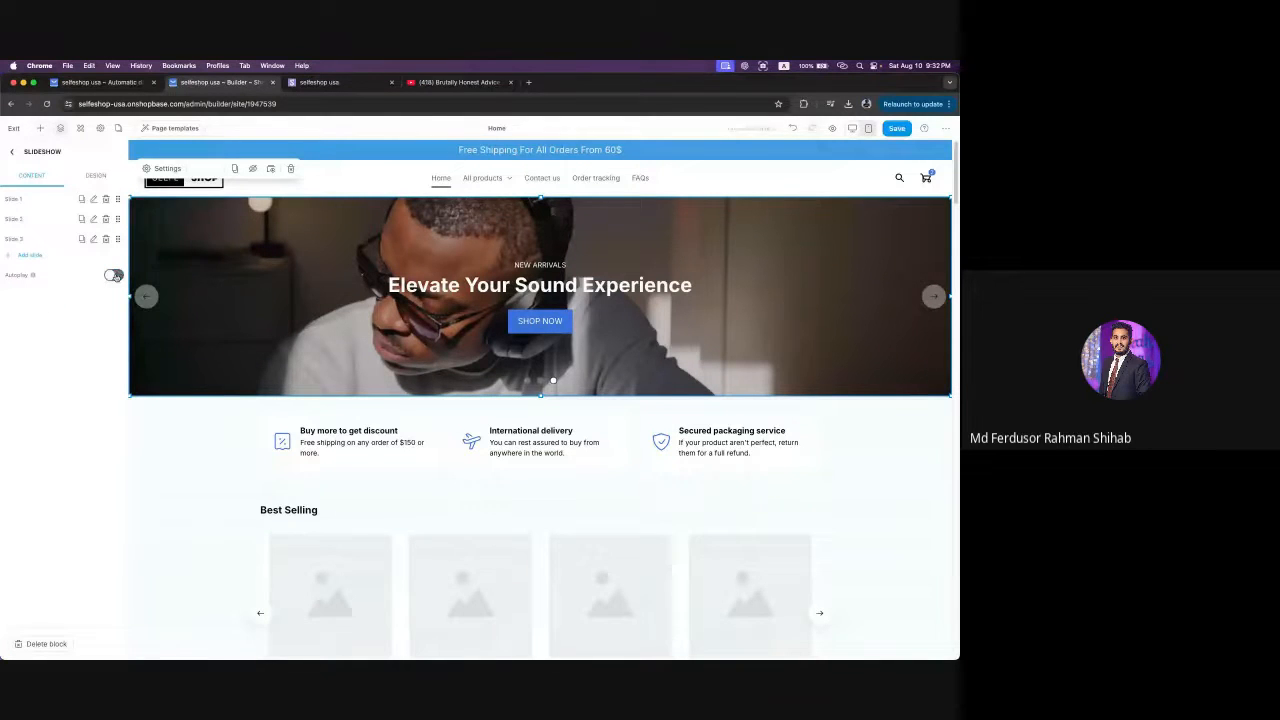
pyautogui.click(114, 275)
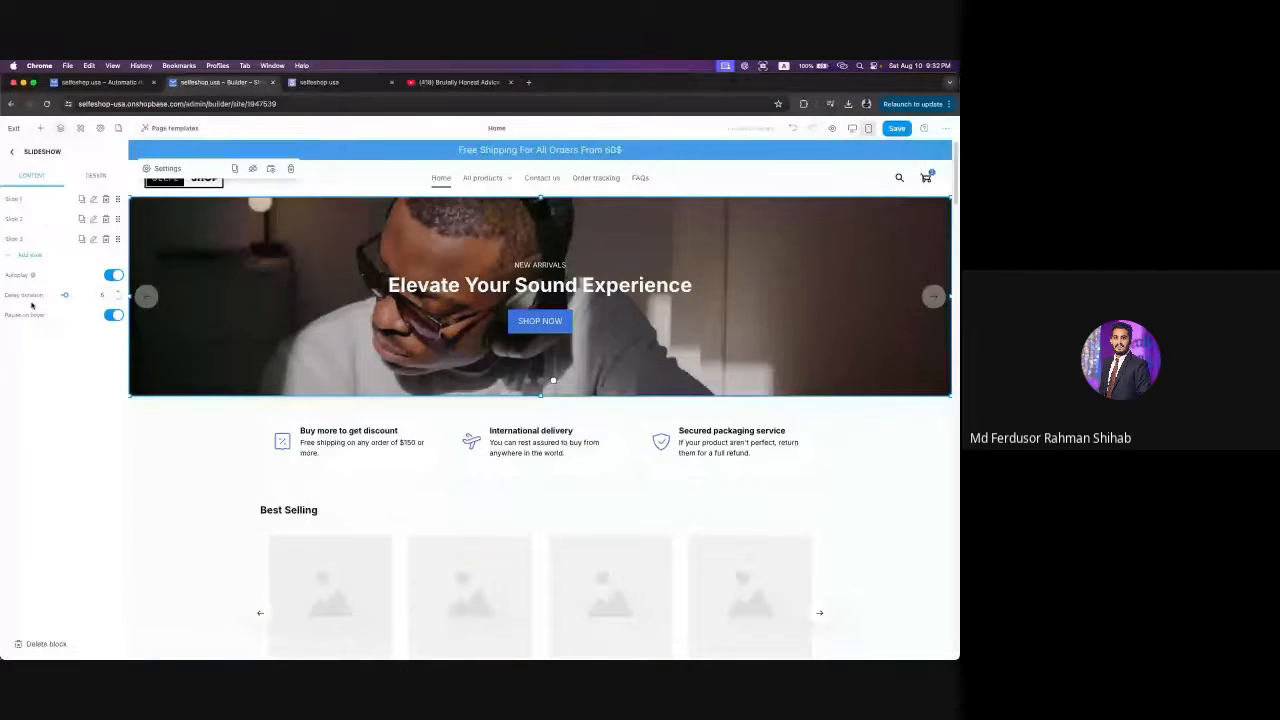
pyautogui.hotkey('ctrl', 'Tab')
pyautogui.click(931, 289)
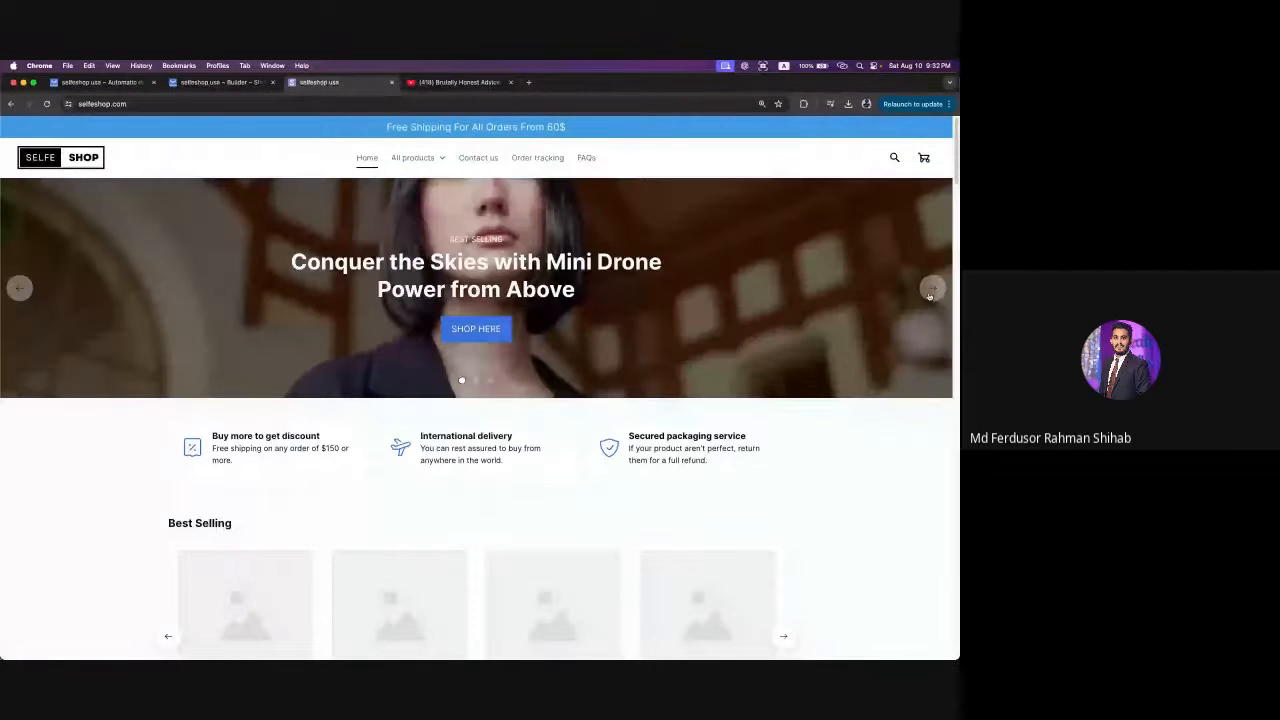
# - Set the slideshow's Delay duration to 4 in the builder after trying a longer delay
pyautogui.hotkey('ctrl', 'shift', 'Tab')
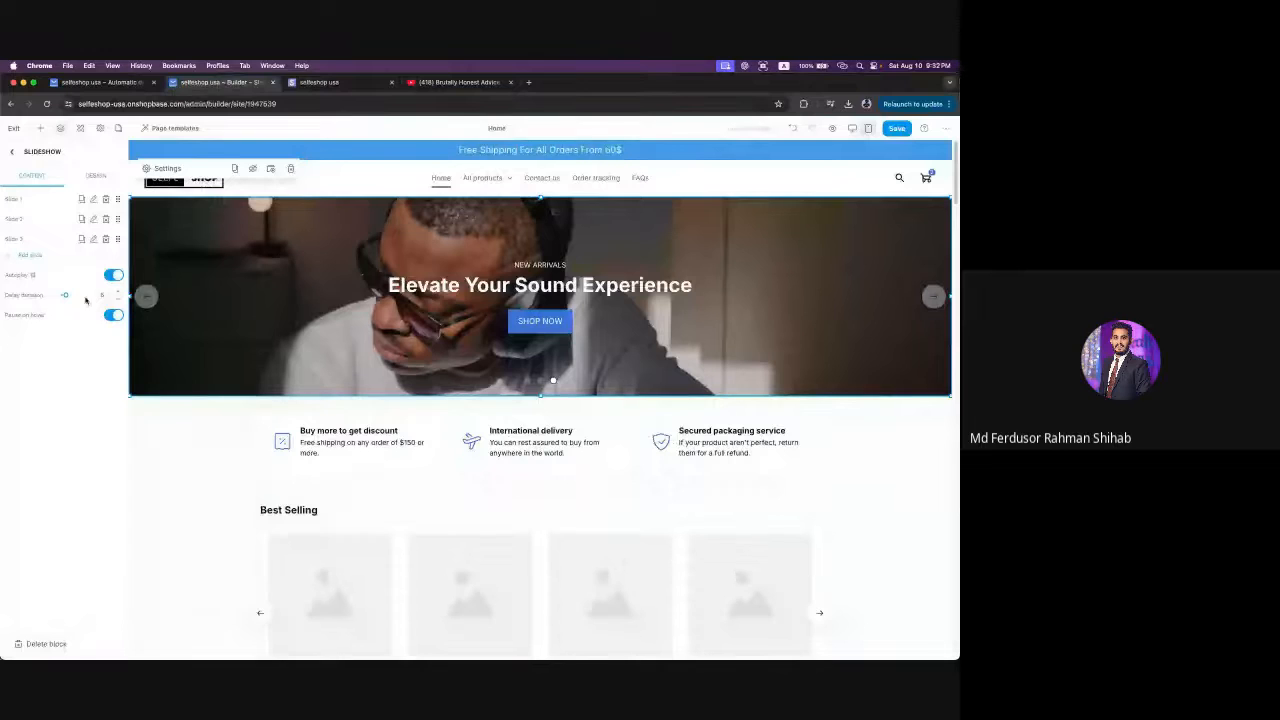
pyautogui.click(106, 295)
pyautogui.hotkey('ctrl', 'Tab')
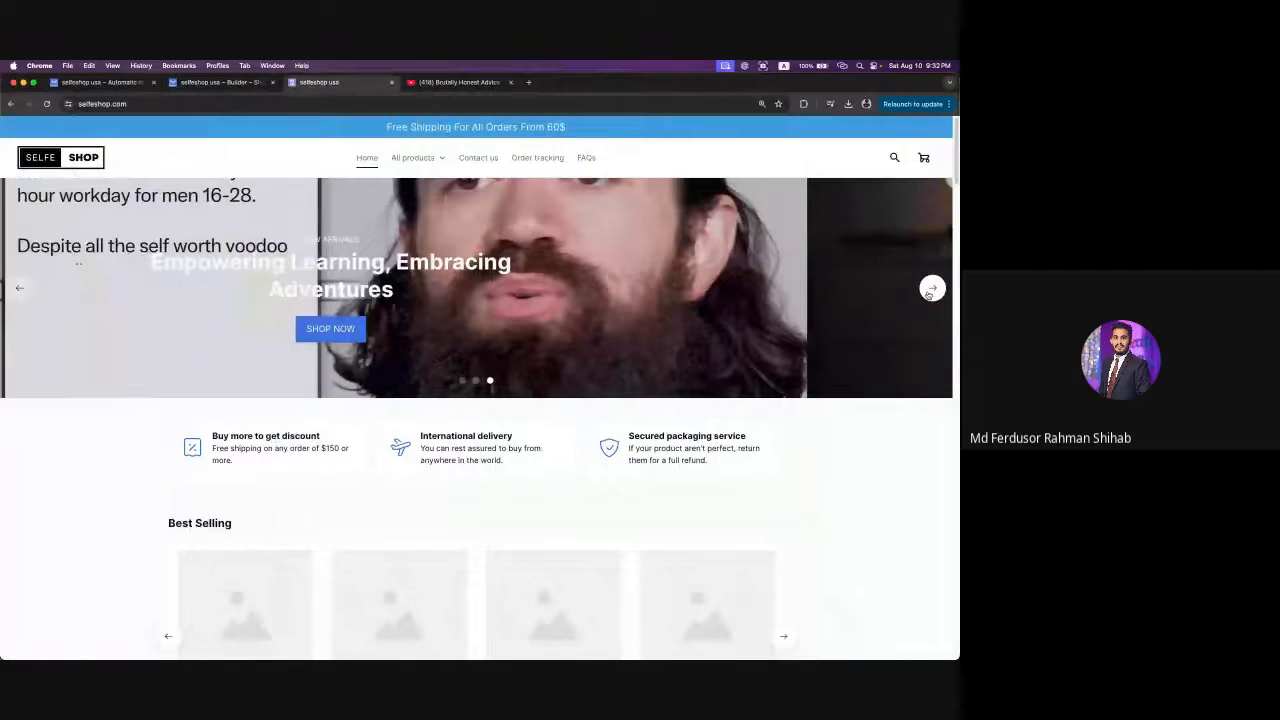
pyautogui.hotkey('ctrl', 'shift', 'Tab')
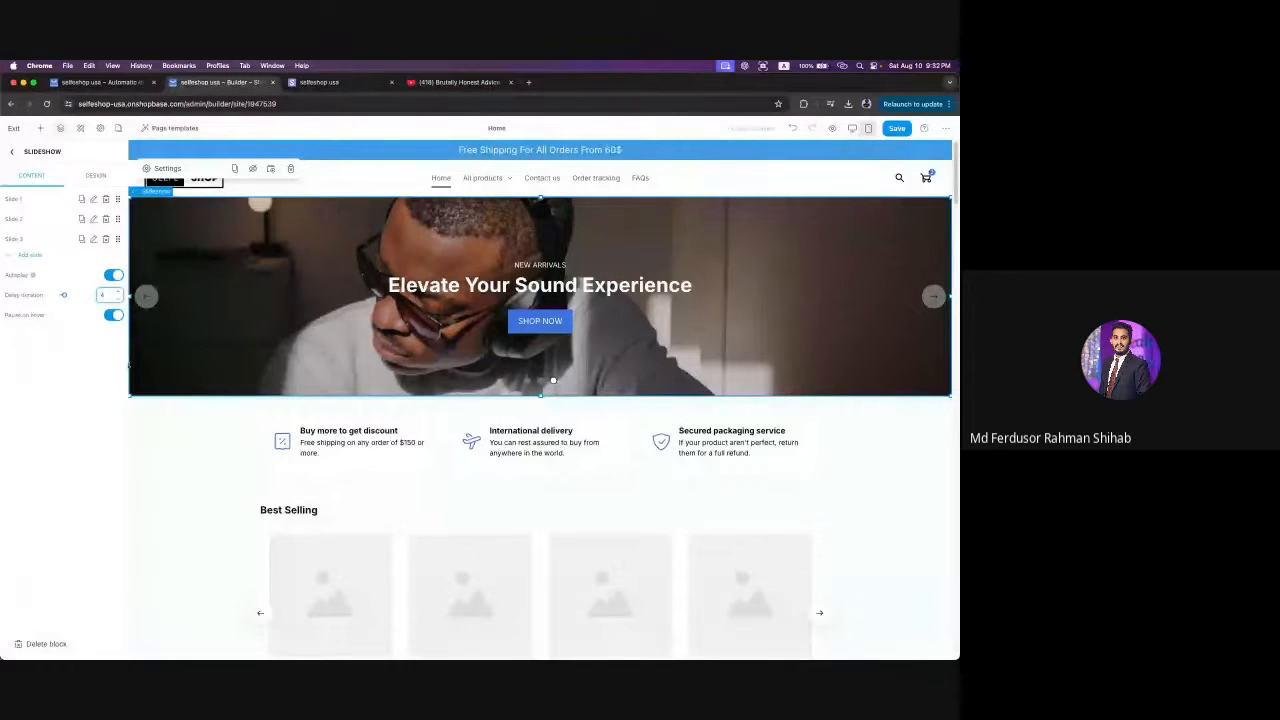
pyautogui.click(118, 292)
pyautogui.click(118, 292)
pyautogui.click(118, 292)
pyautogui.doubleClick(104, 293)
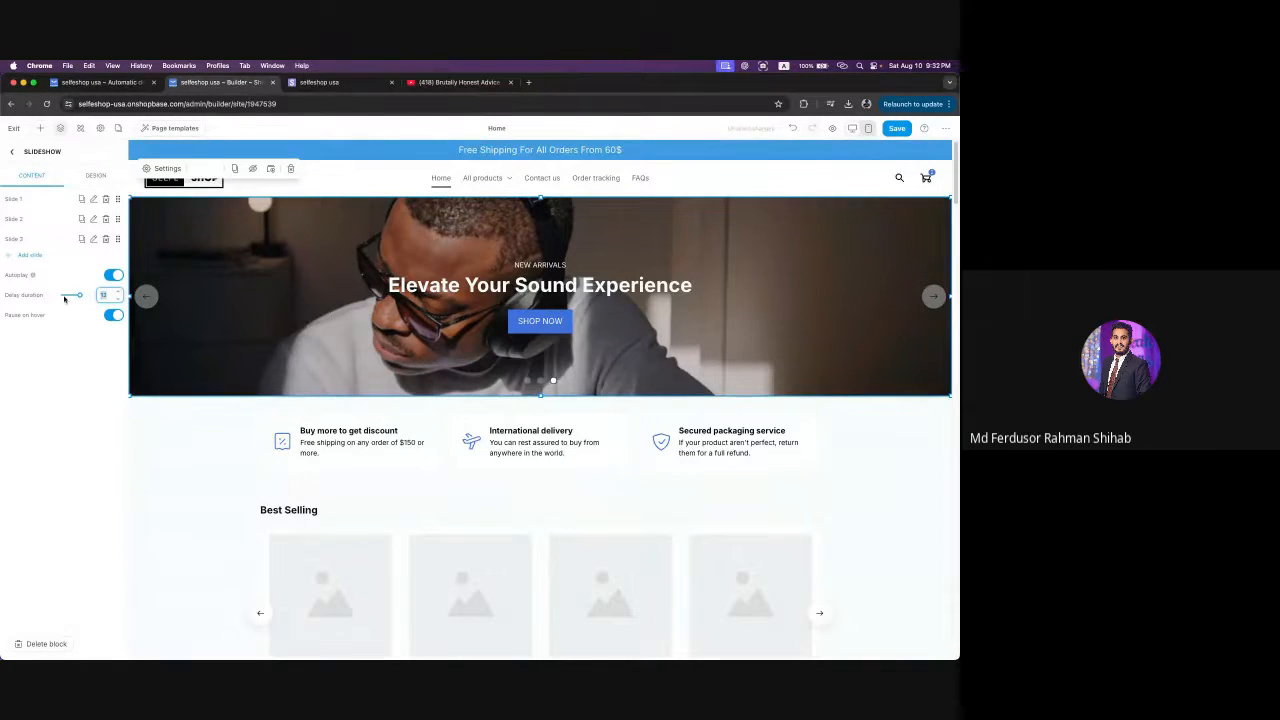
pyautogui.write('4')
pyautogui.click(51, 414)
# - Examine the slideshow's pause-on-hover behaviour on the live store and return to the builder
pyautogui.click(368, 82)
pyautogui.moveTo(414, 158)
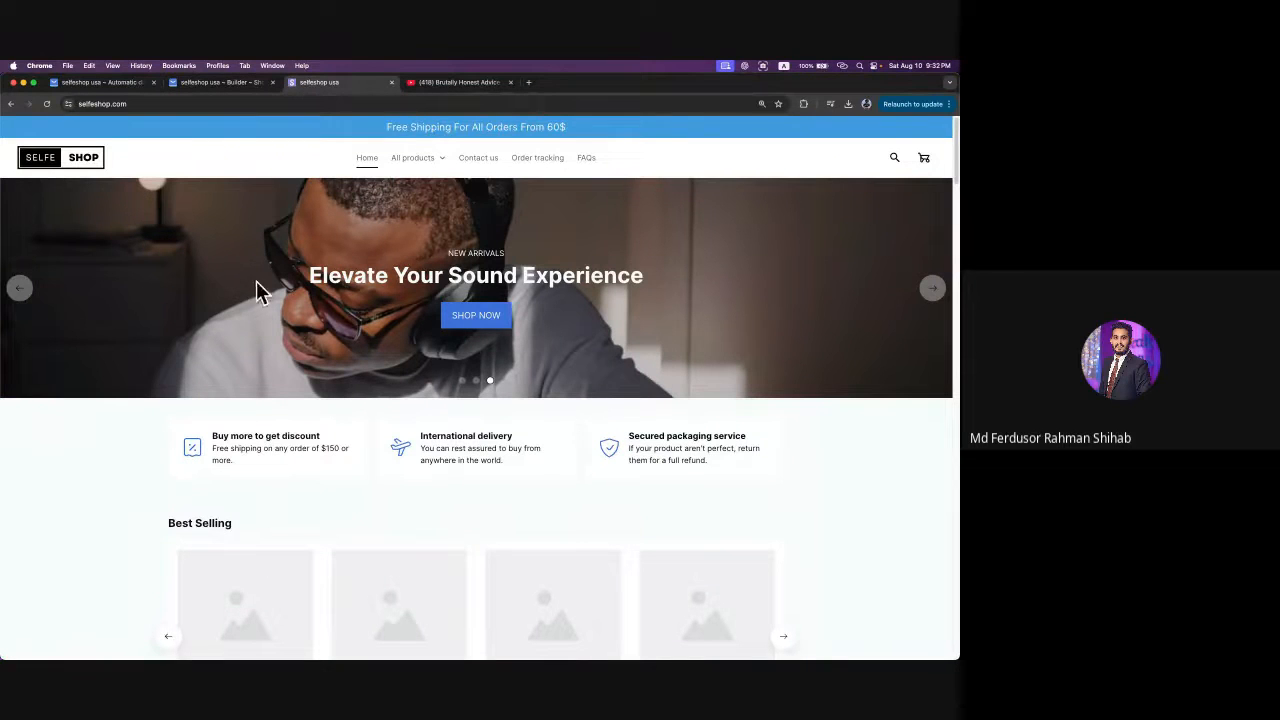
pyautogui.click(221, 82)
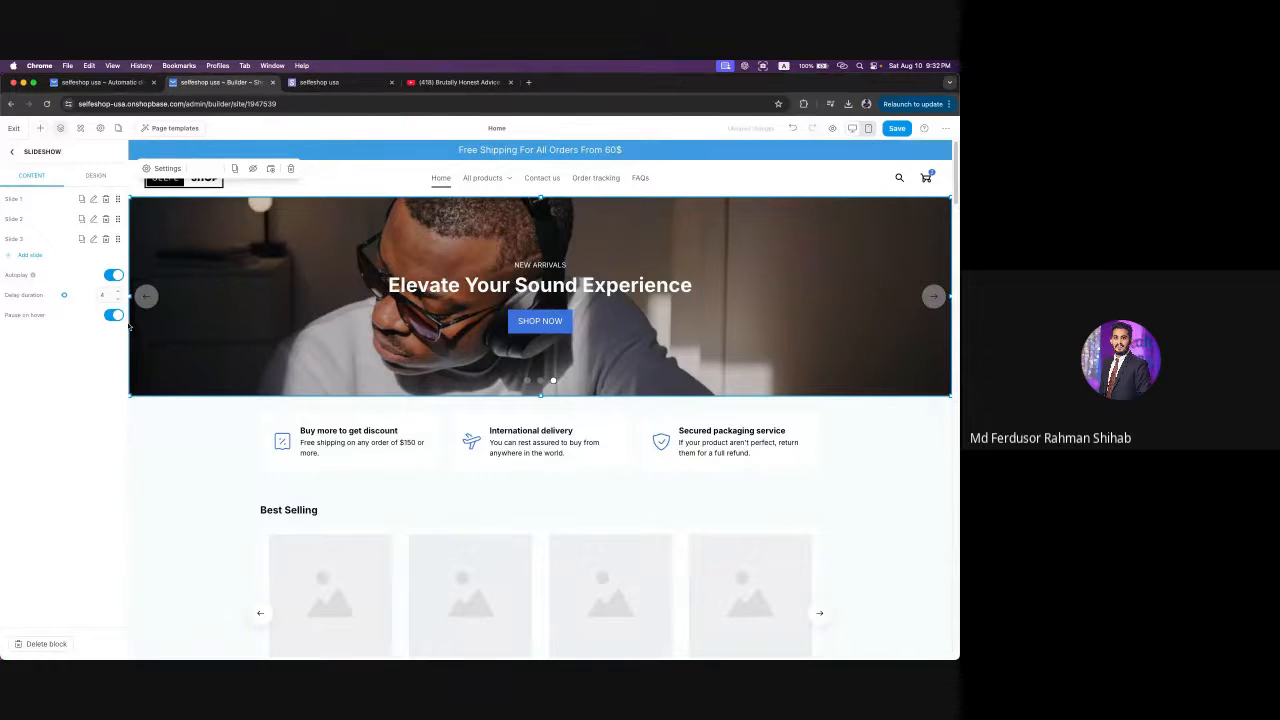
# - Switch the slideshow's Pause on hover off and on again, and save the home page
pyautogui.click(112, 316)
pyautogui.click(112, 316)
pyautogui.click(897, 128)
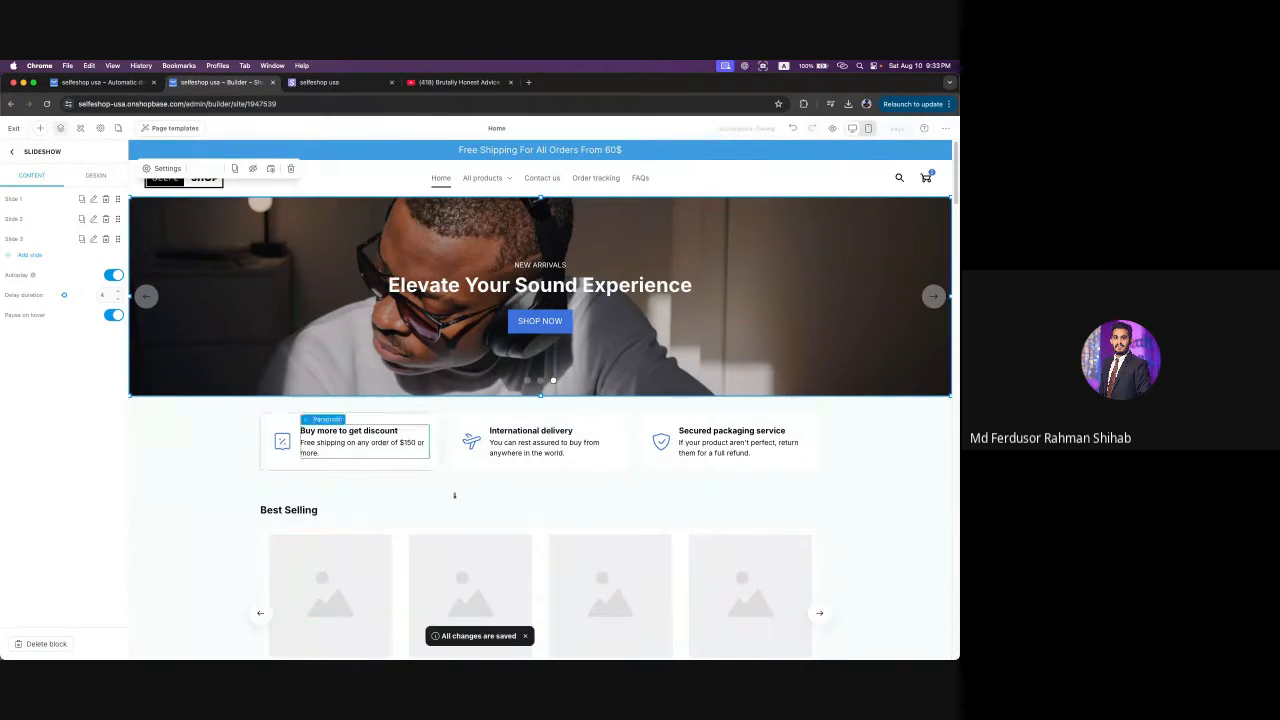
# - Leave the slideshow settings for the layers list and collapse the Slideshow section
pyautogui.click(11, 151)
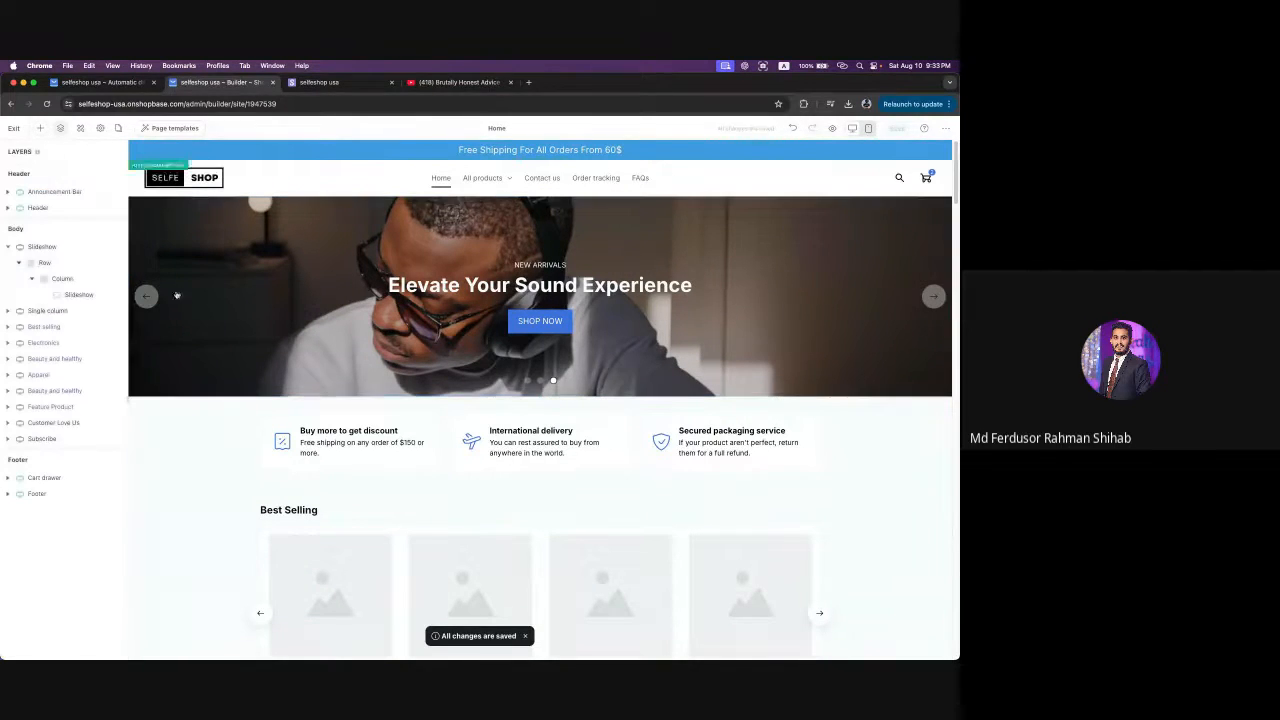
pyautogui.click(8, 246)
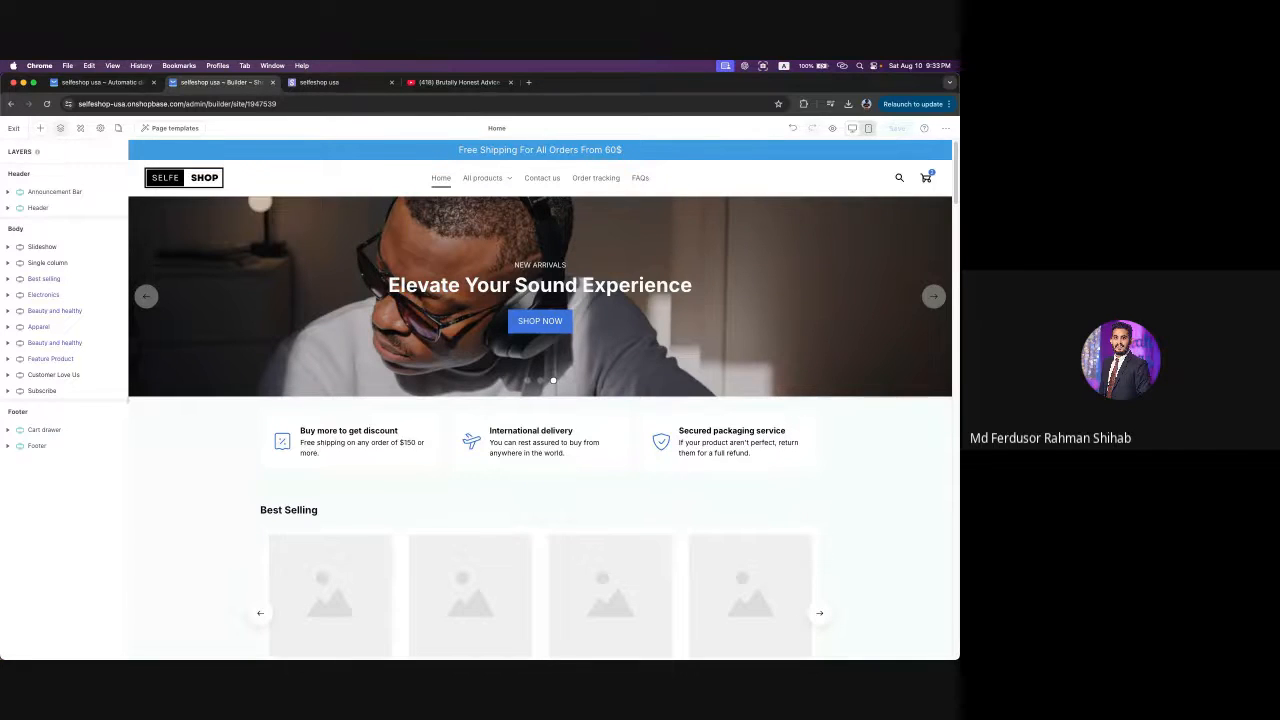
pyautogui.click(8, 246)
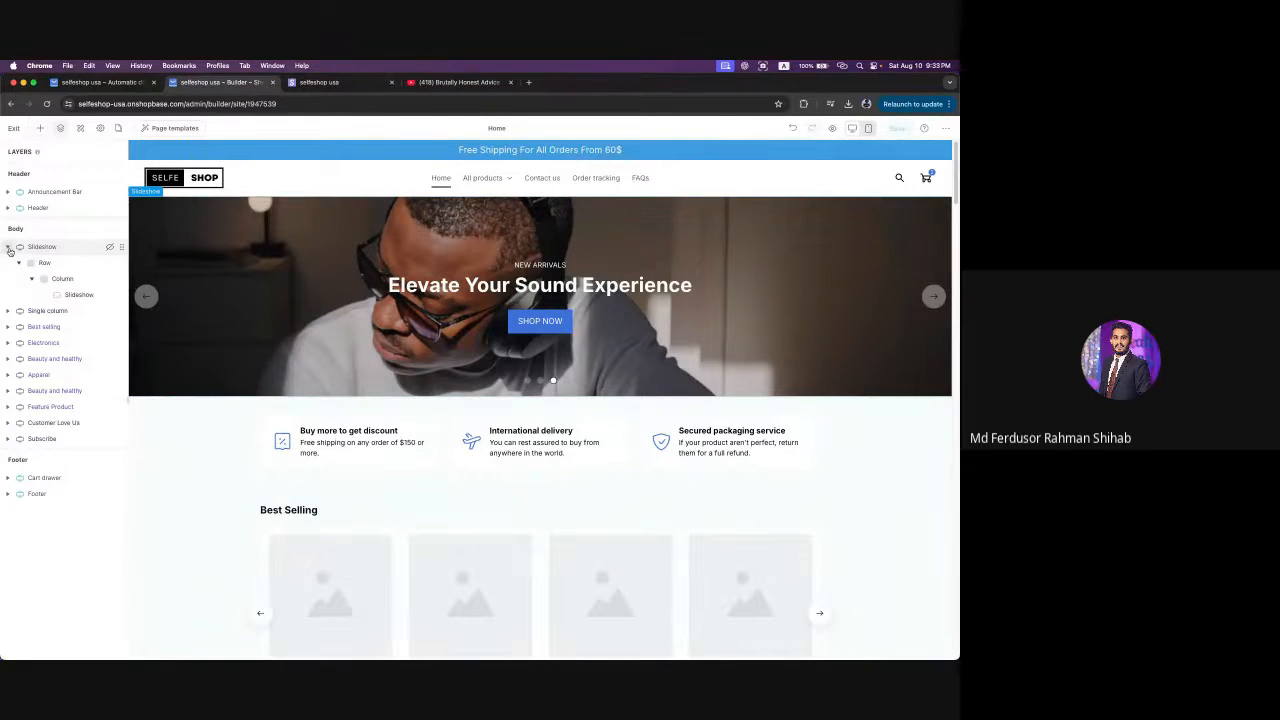
pyautogui.click(8, 246)
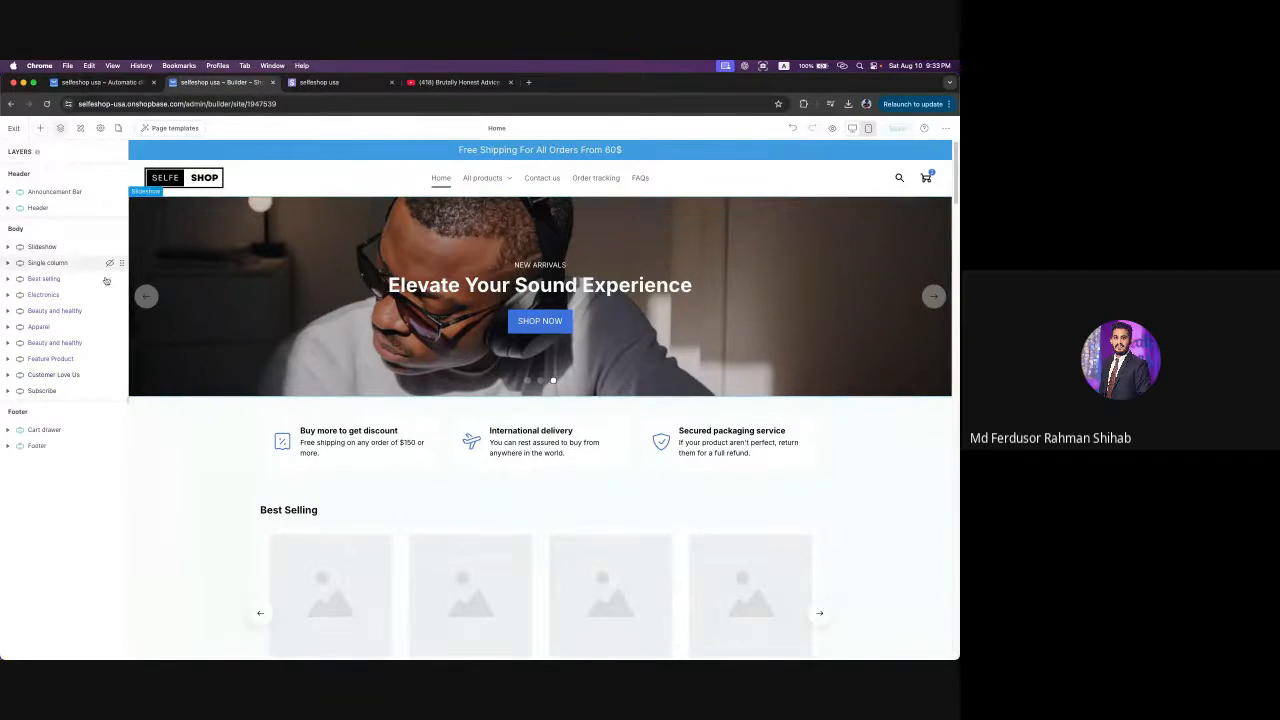
# - Examine the home page's sections in the builder, from Best selling down to the footer
pyautogui.click(50, 279)
pyautogui.scroll(-15, 396, 395)
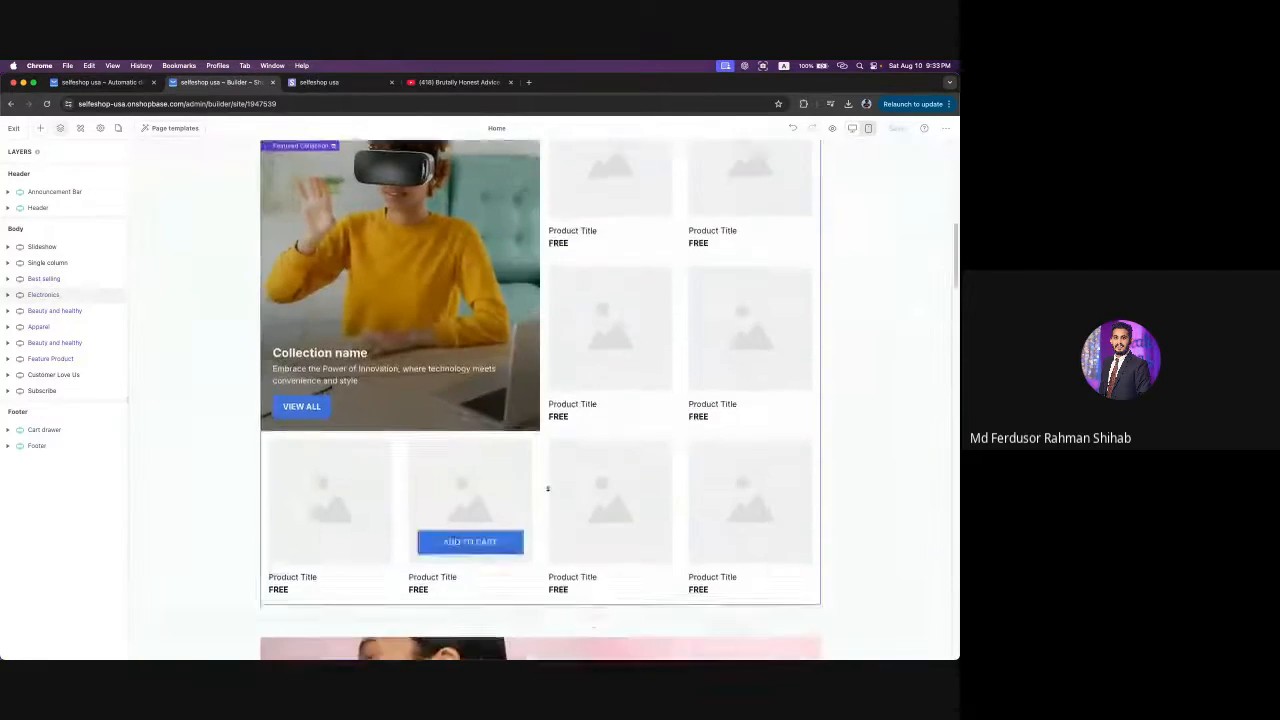
pyautogui.scroll(-6, 592, 509)
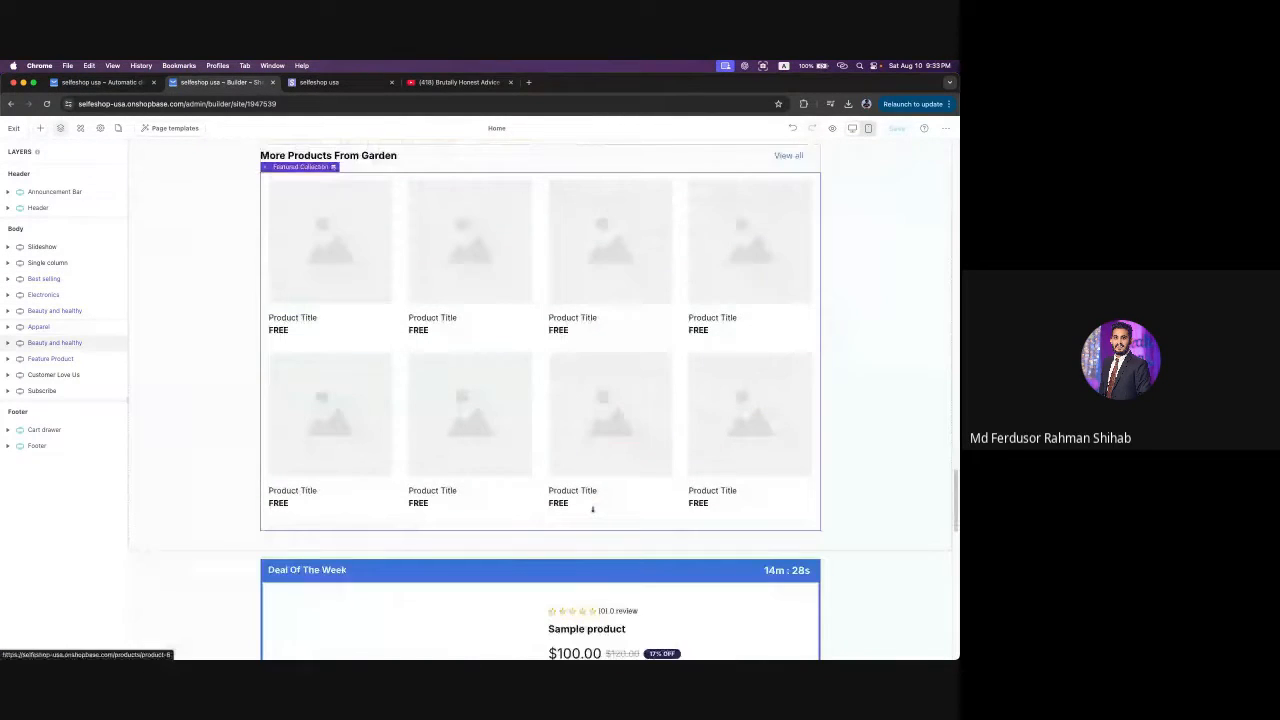
pyautogui.scroll(2, 592, 506)
pyautogui.scroll(-1, 639, 490)
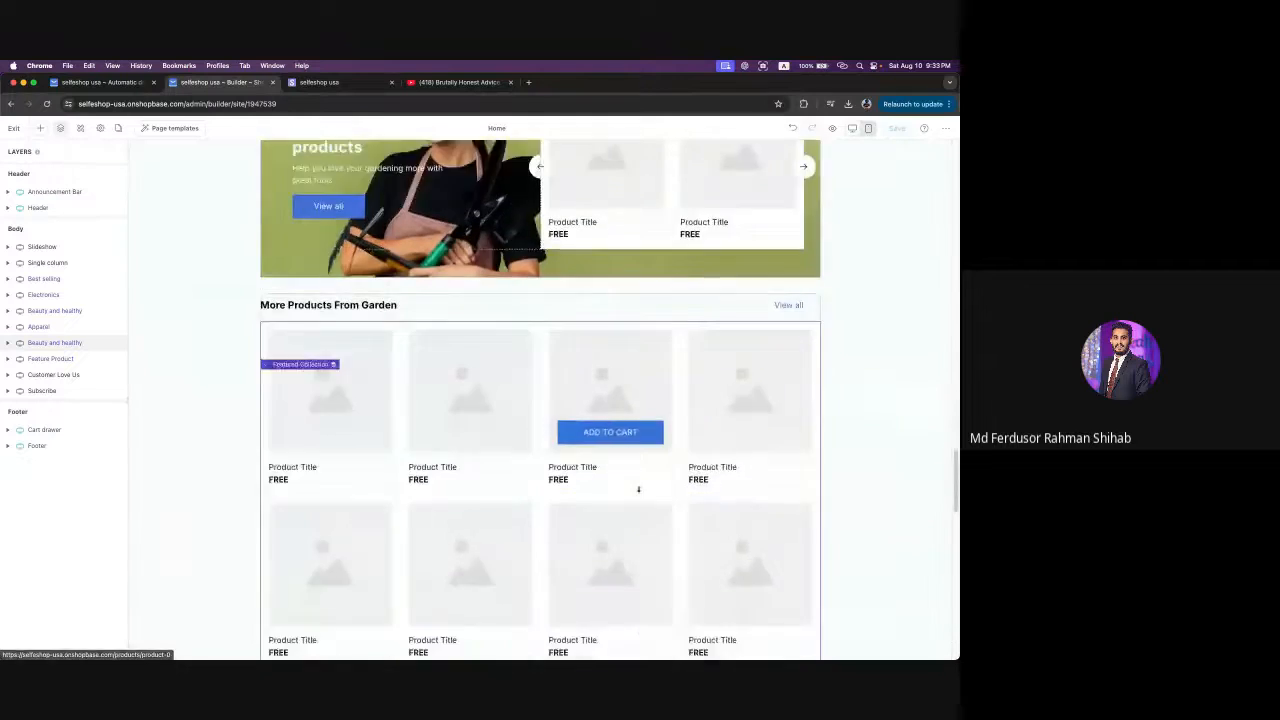
pyautogui.scroll(20, 639, 490)
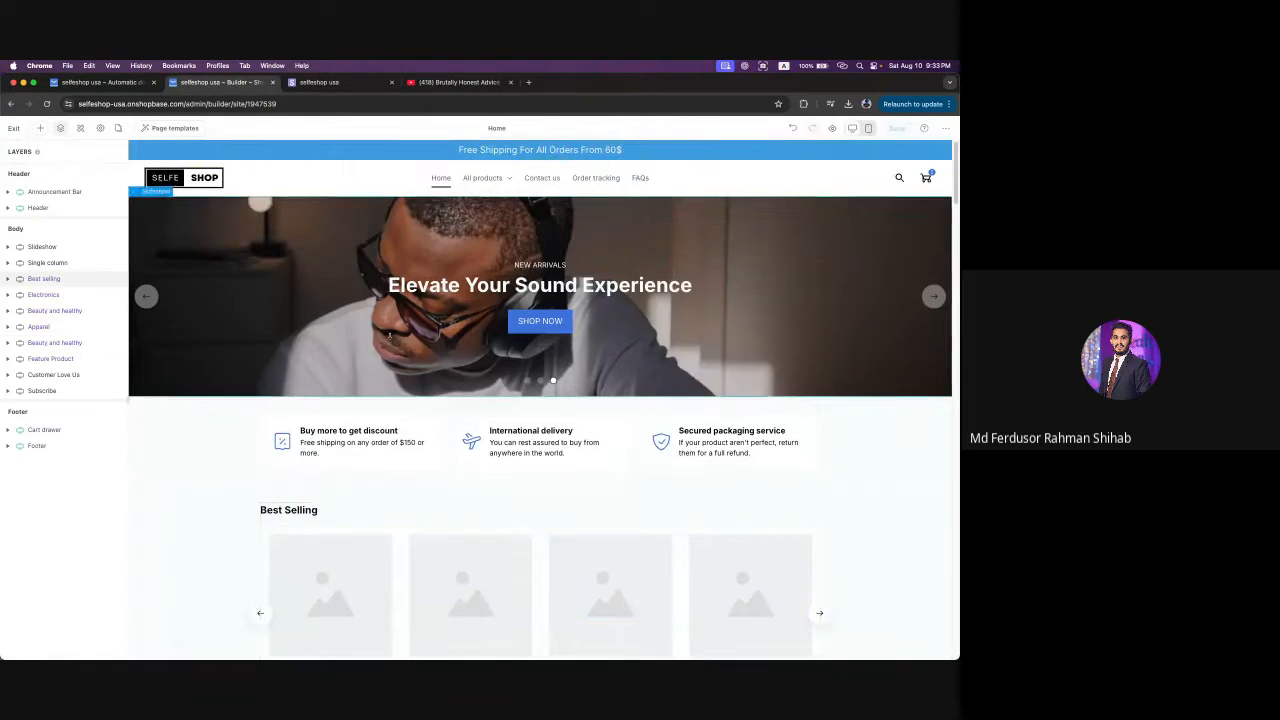
pyautogui.scroll(-10, 571, 580)
pyautogui.scroll(-10, 571, 580)
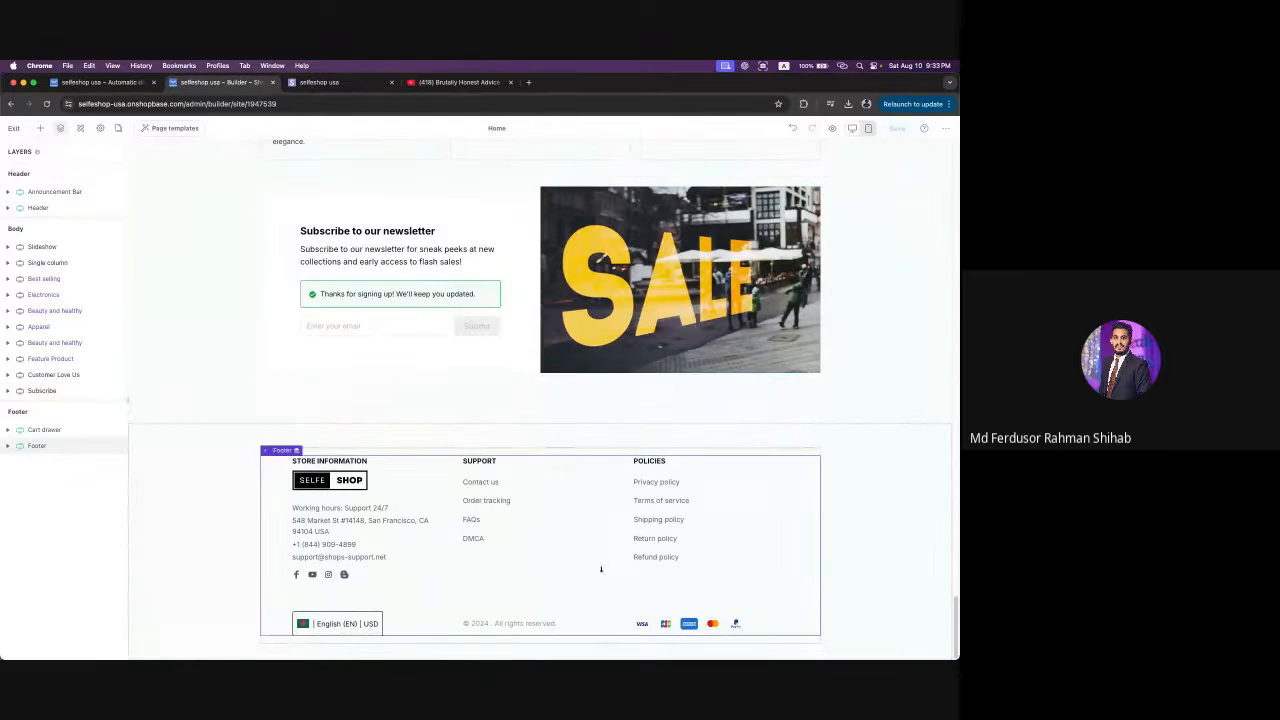
pyautogui.scroll(5, 466, 437)
pyautogui.scroll(1, 596, 435)
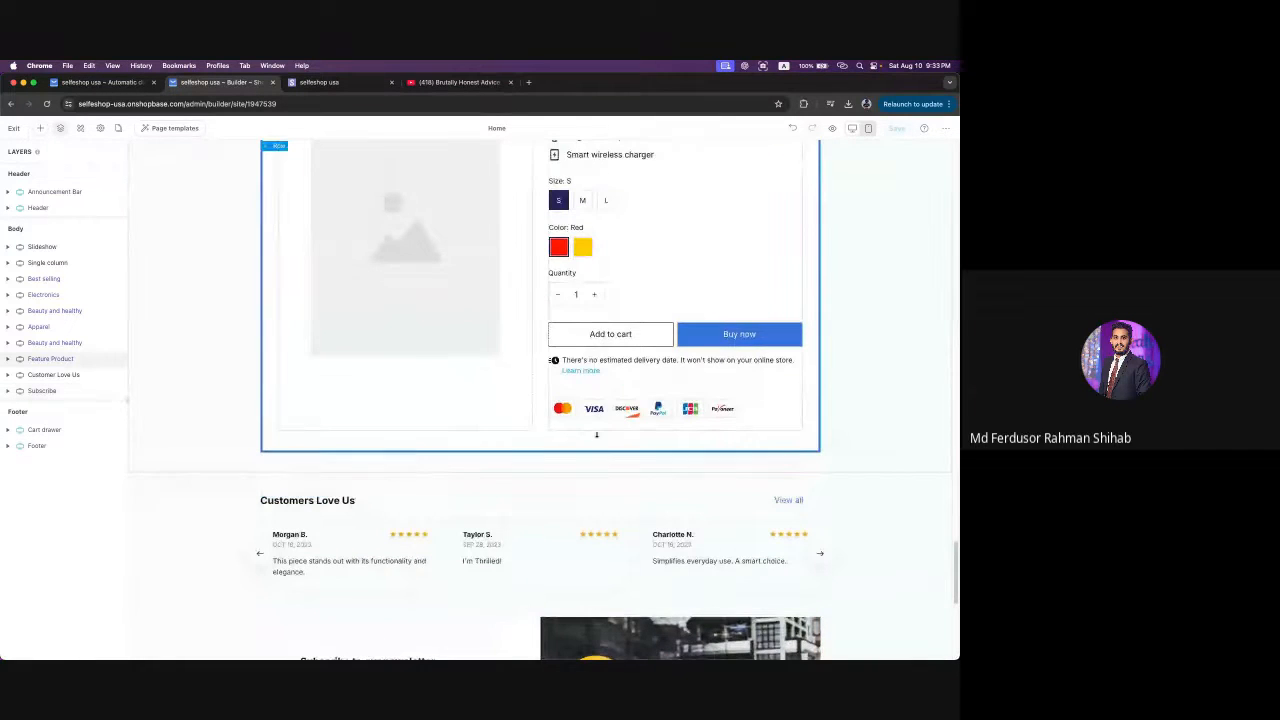
pyautogui.scroll(15, 596, 435)
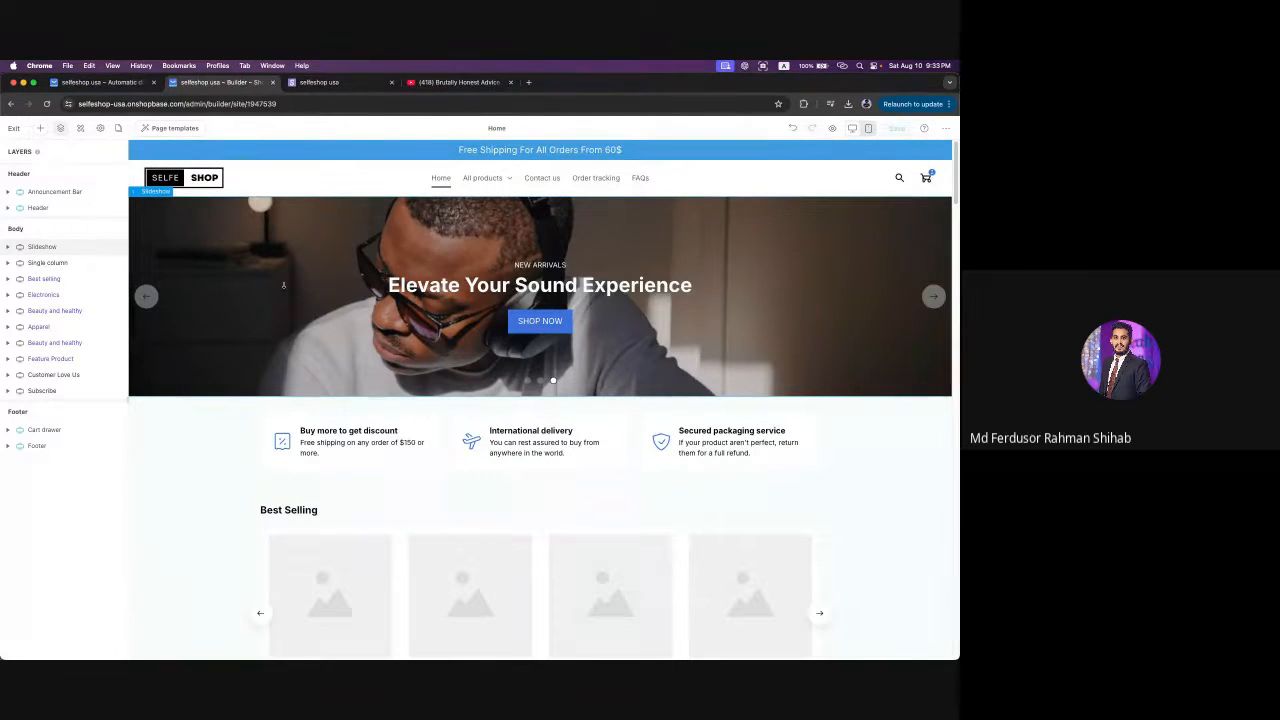
# - Locate the Best selling, Single column and Feature Product sections on the page from the layers list
pyautogui.click(40, 278)
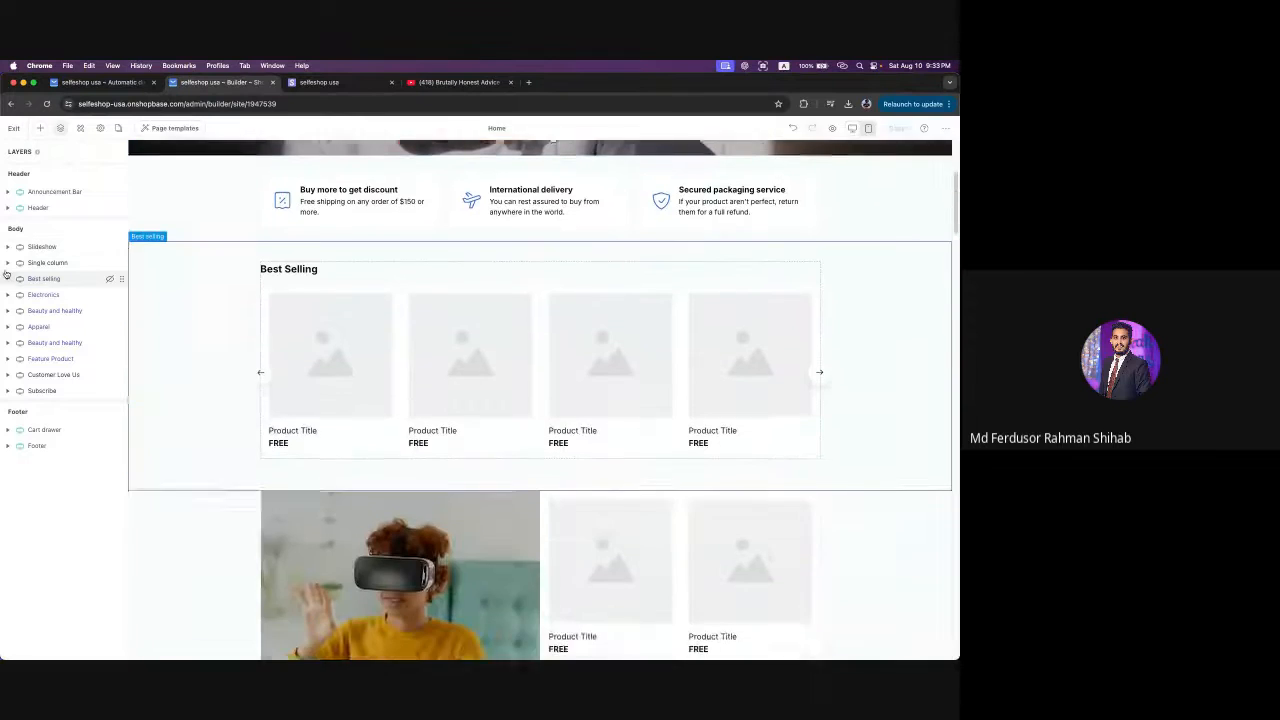
pyautogui.click(19, 250)
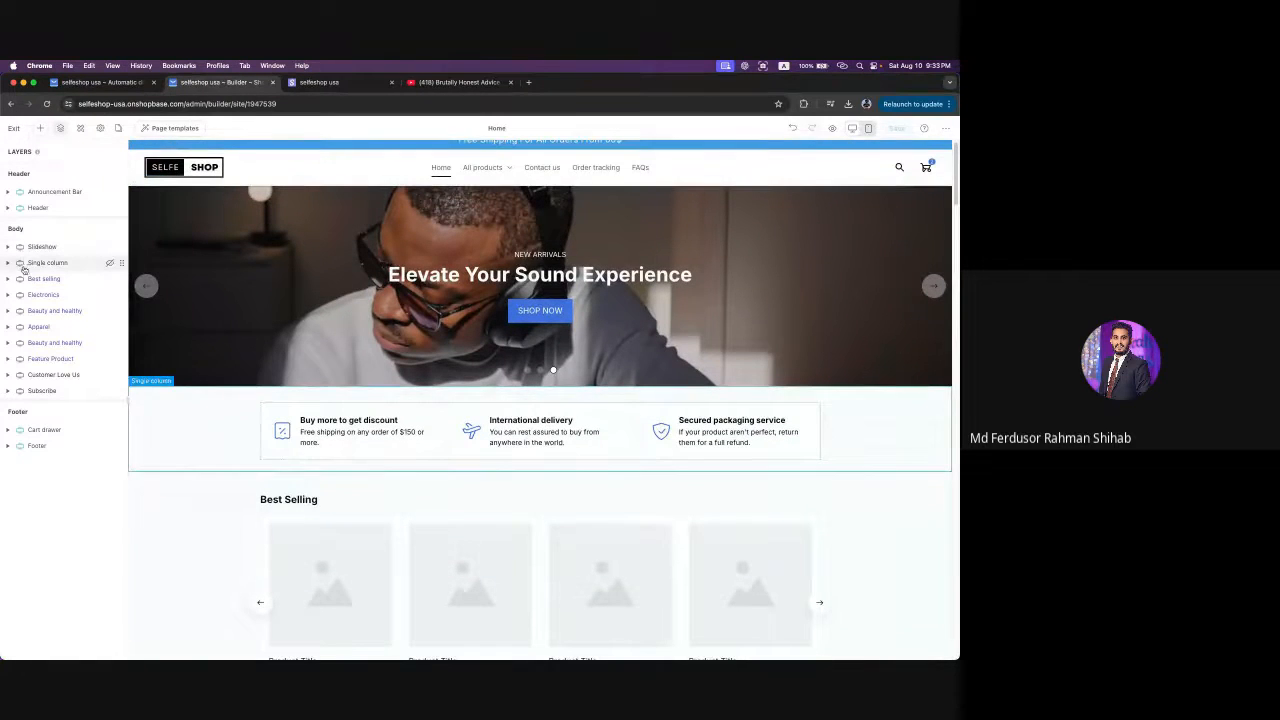
pyautogui.click(45, 358)
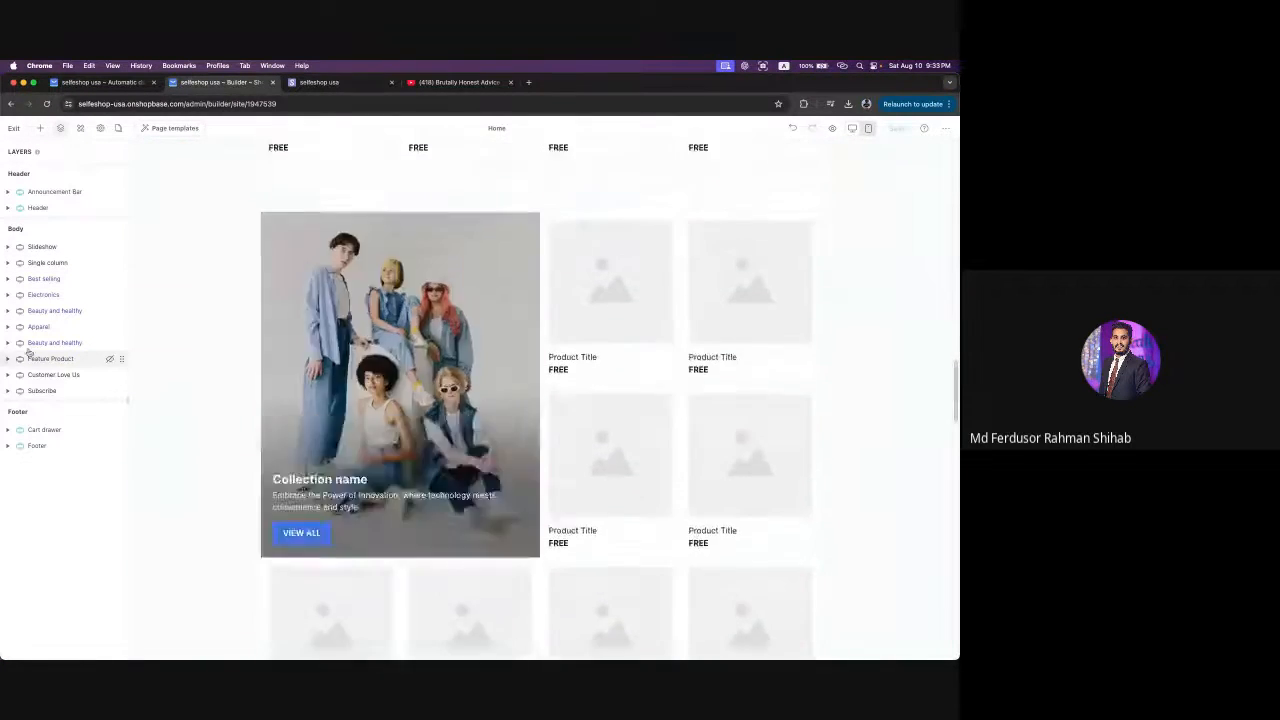
pyautogui.scroll(15, 197, 363)
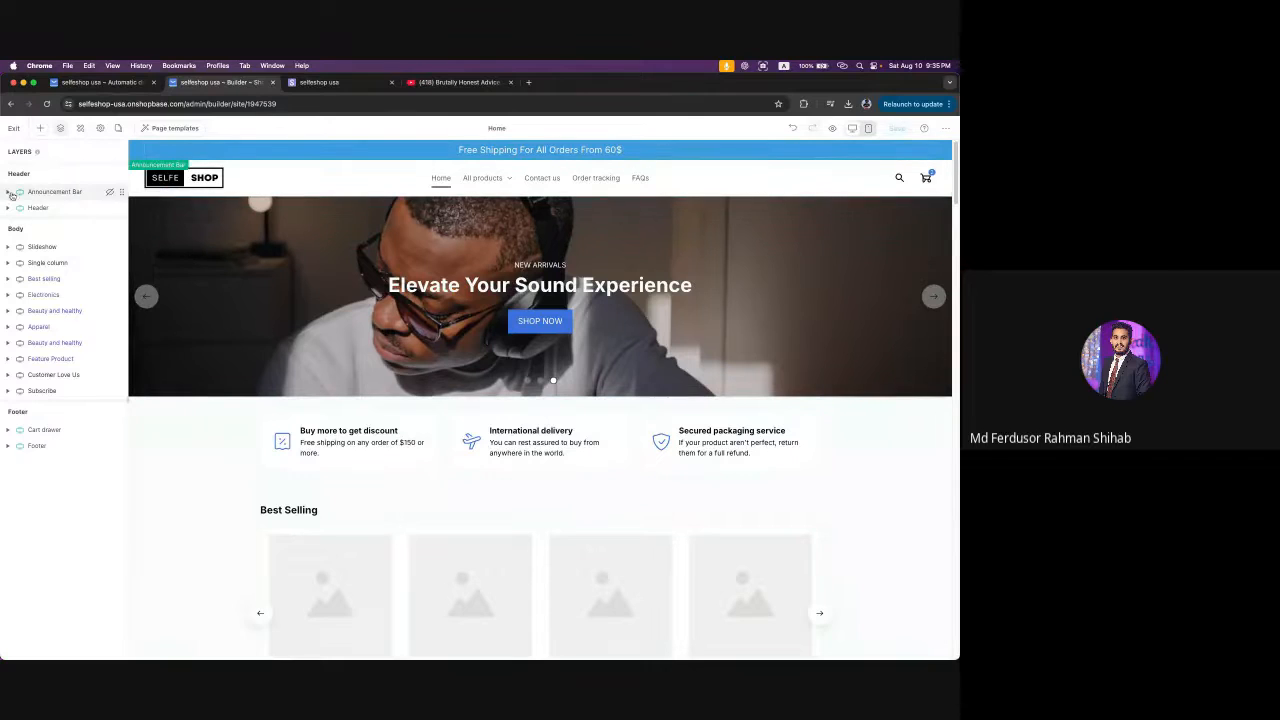
# - View the Announcement Bar section's content settings and collapse its layer again in the layers list
pyautogui.click(40, 192)
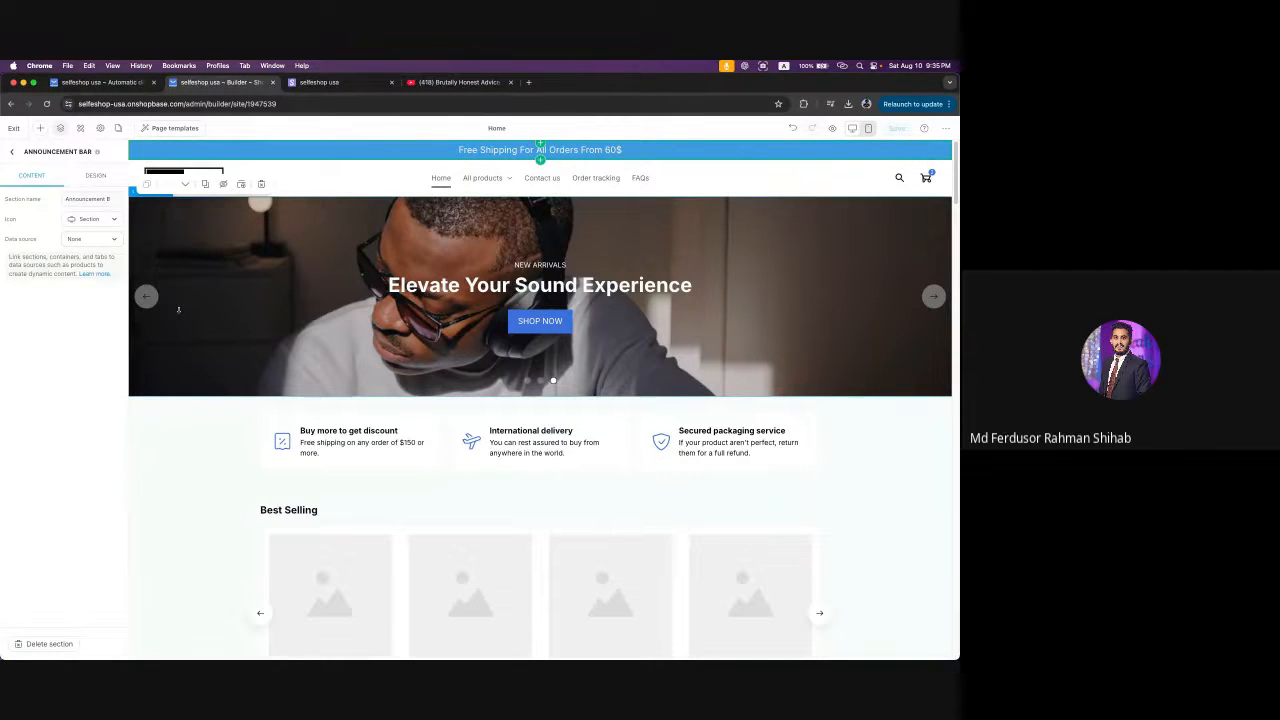
pyautogui.click(12, 151)
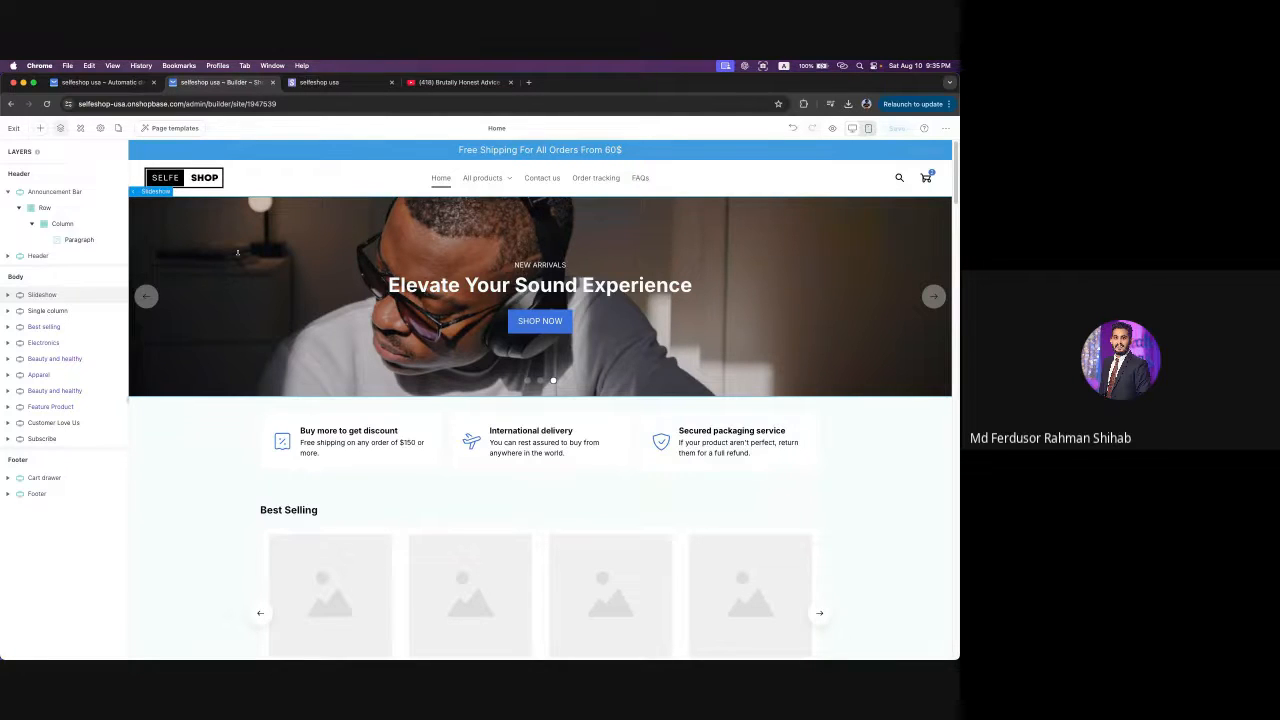
pyautogui.click(20, 209)
pyautogui.click(8, 191)
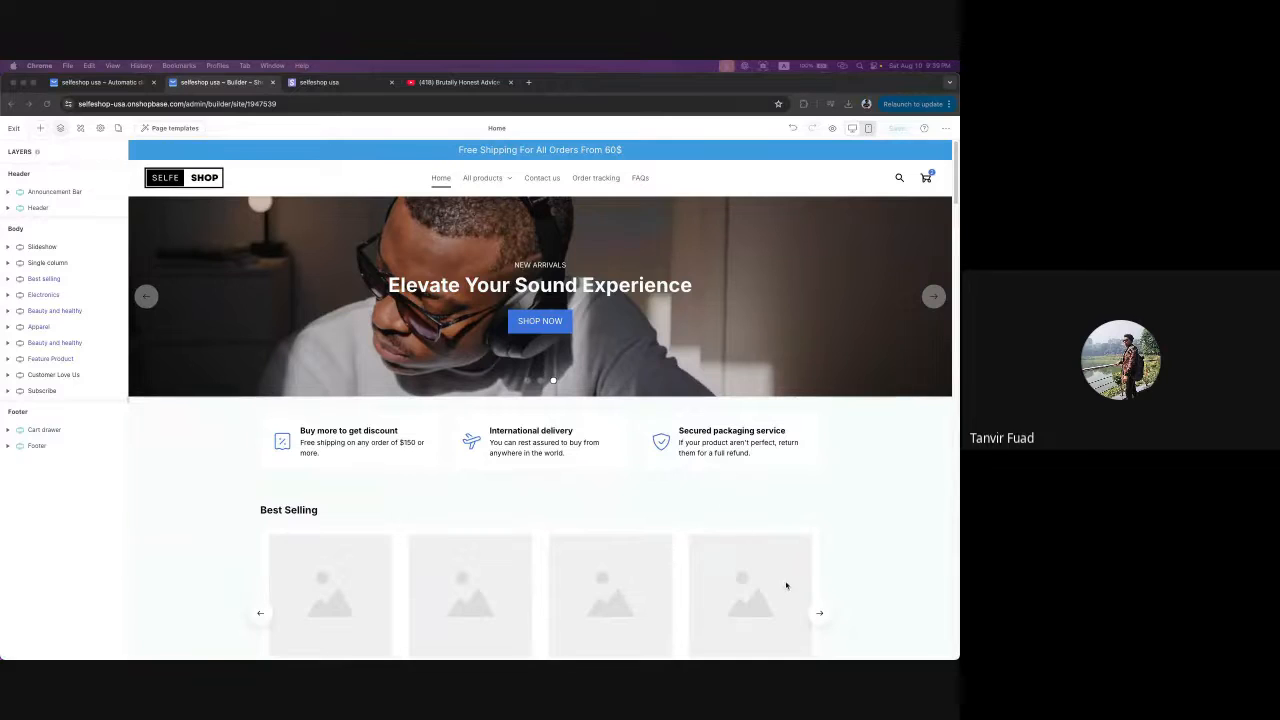
# - Load the example store shopxblo.com in a new browser tab
pyautogui.click(538, 84)
pyautogui.click(530, 83)
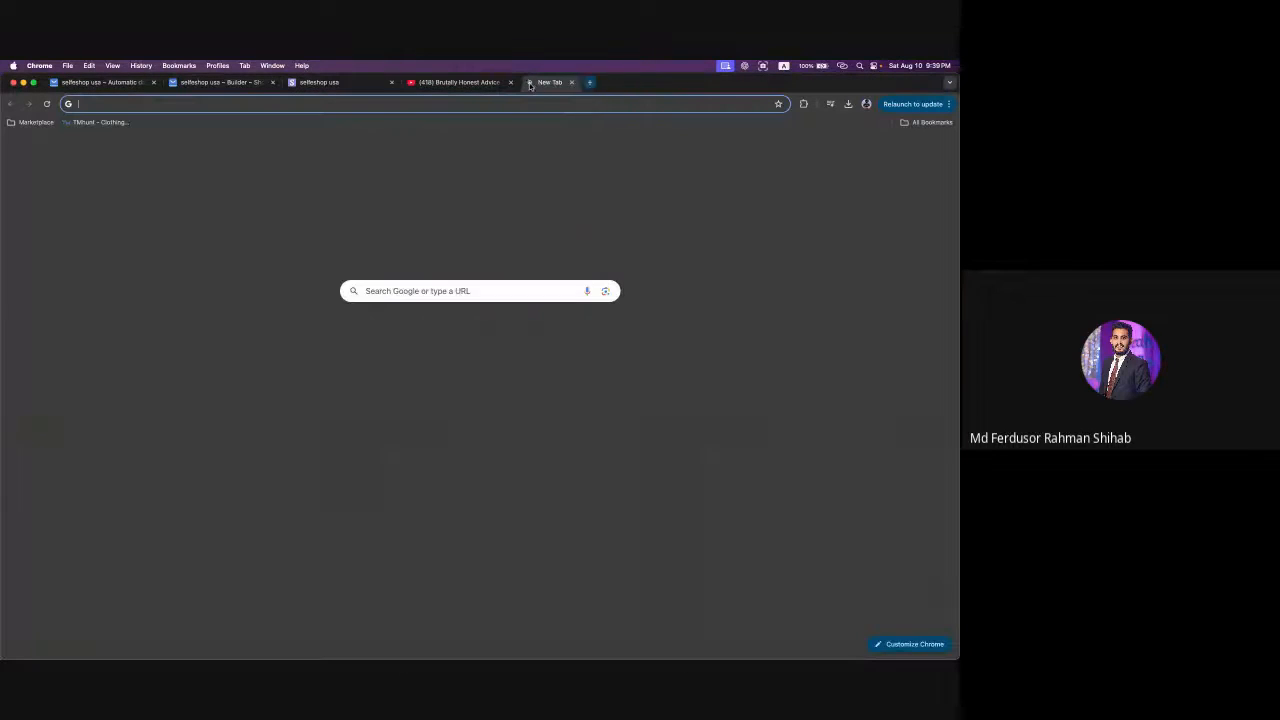
pyautogui.write('d')
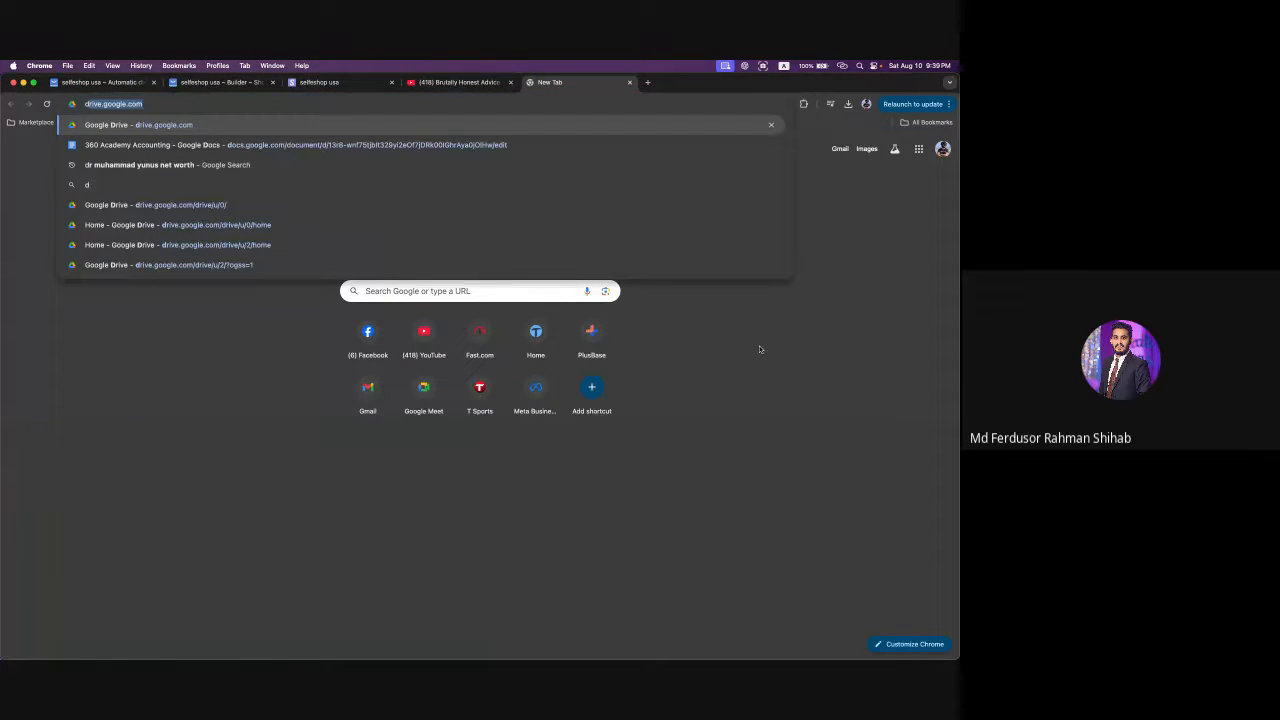
pyautogui.press('BackSpace')
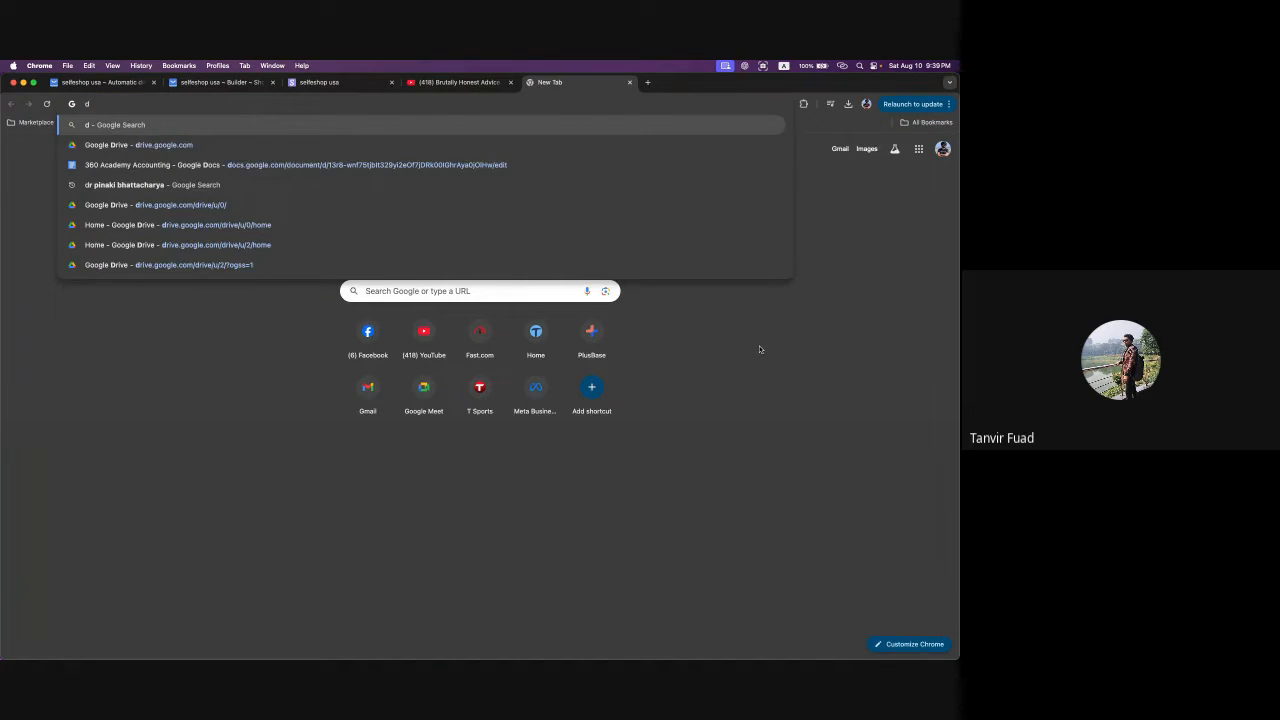
pyautogui.press('BackSpace')
pyautogui.write('shop')
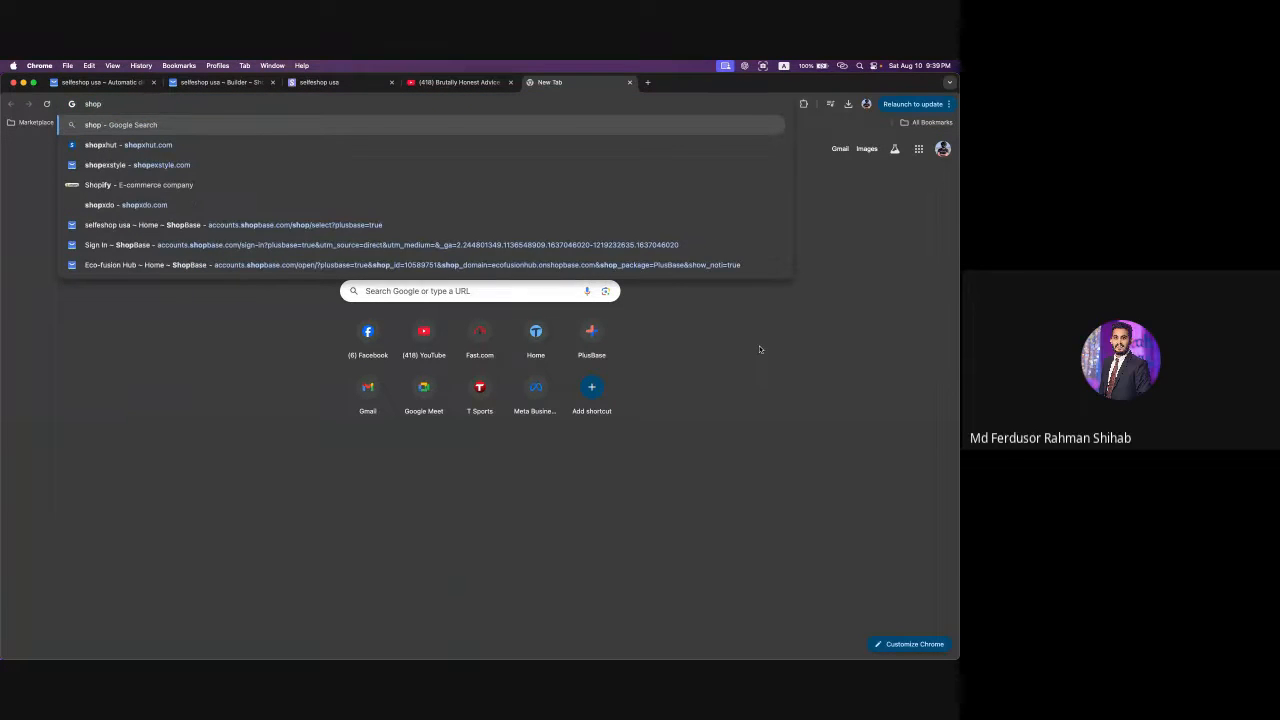
pyautogui.write('xbl')
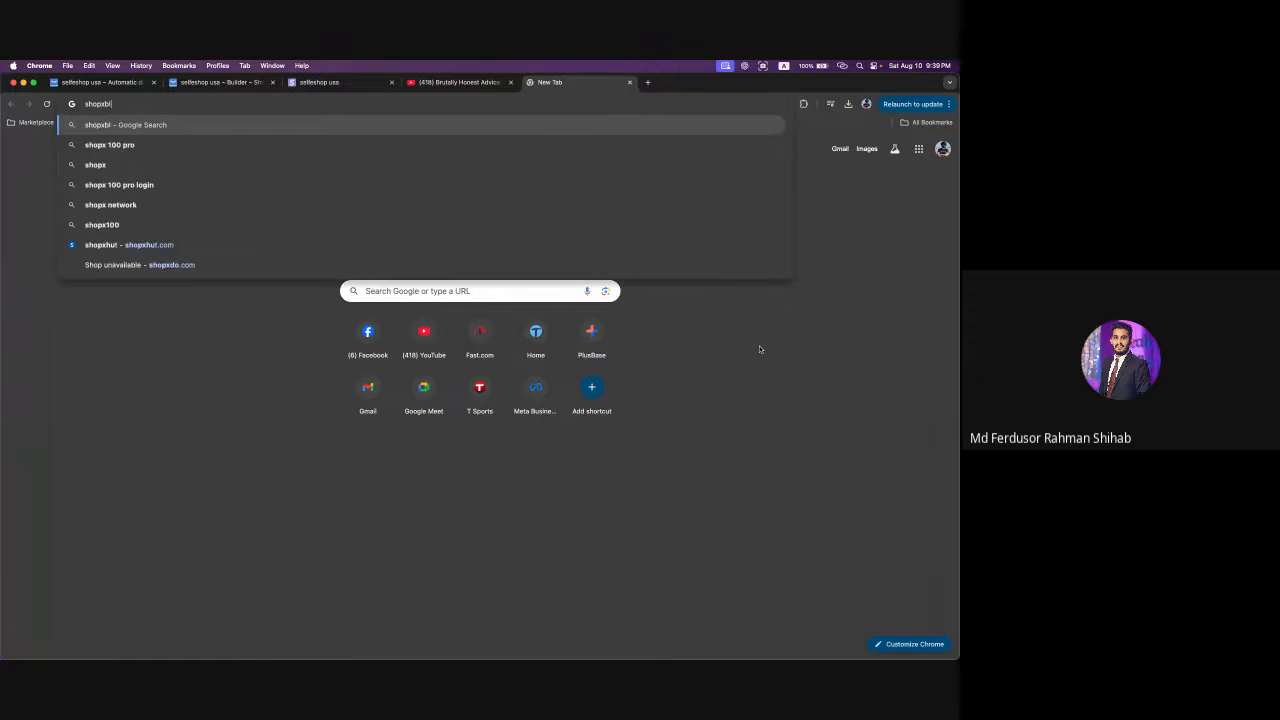
pyautogui.write('o.com')
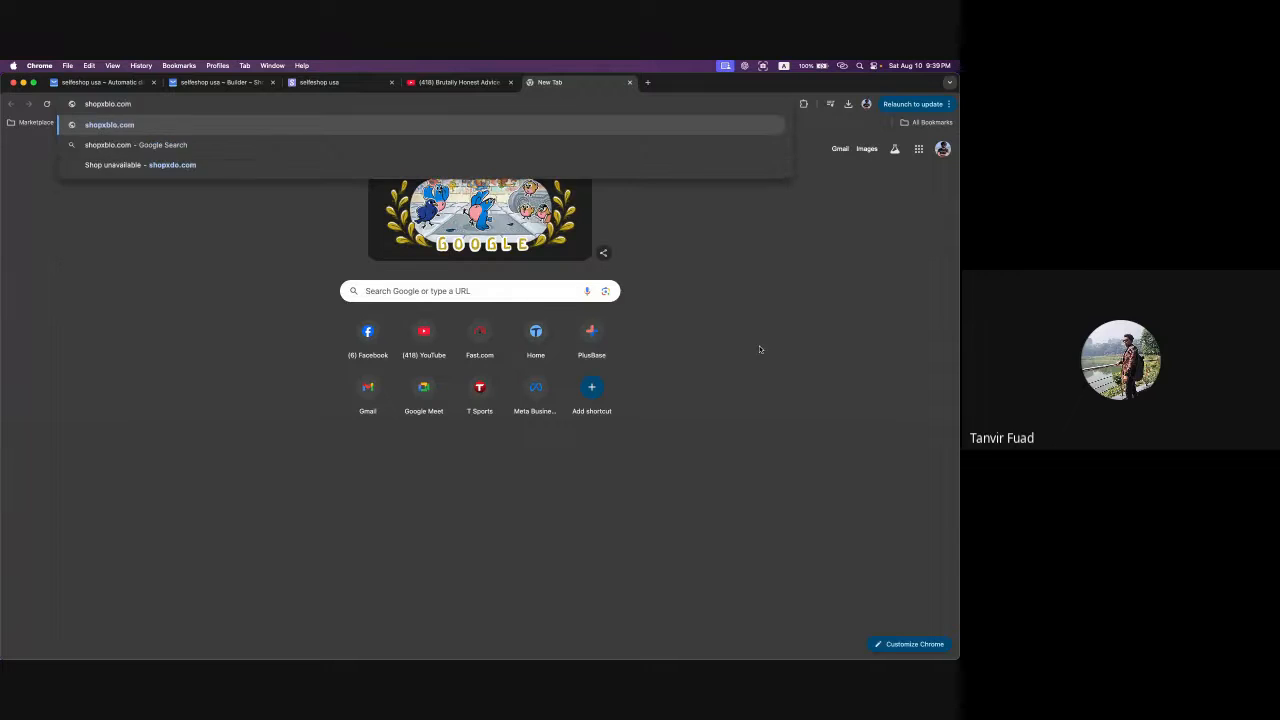
pyautogui.press('Return')
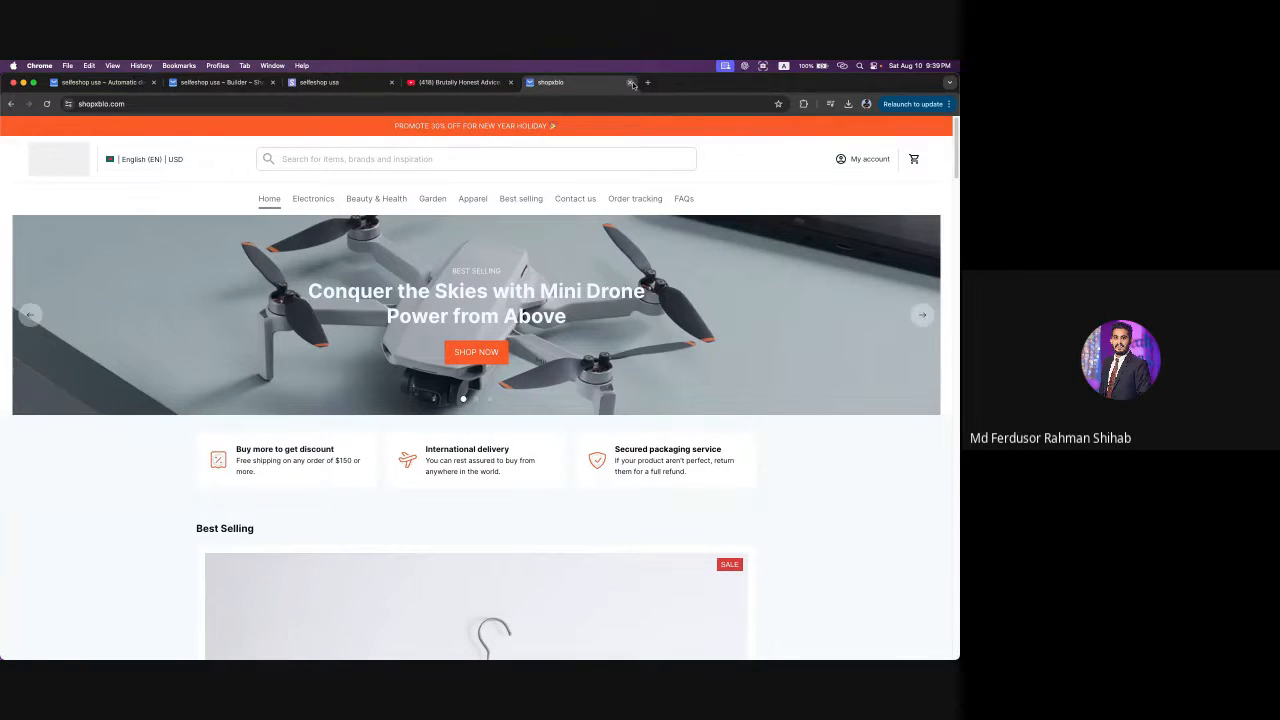
# - Examine the example store's home page down to its newsletter and footer, and close its tab
pyautogui.scroll(-15, 603, 394)
pyautogui.scroll(-3, 633, 213)
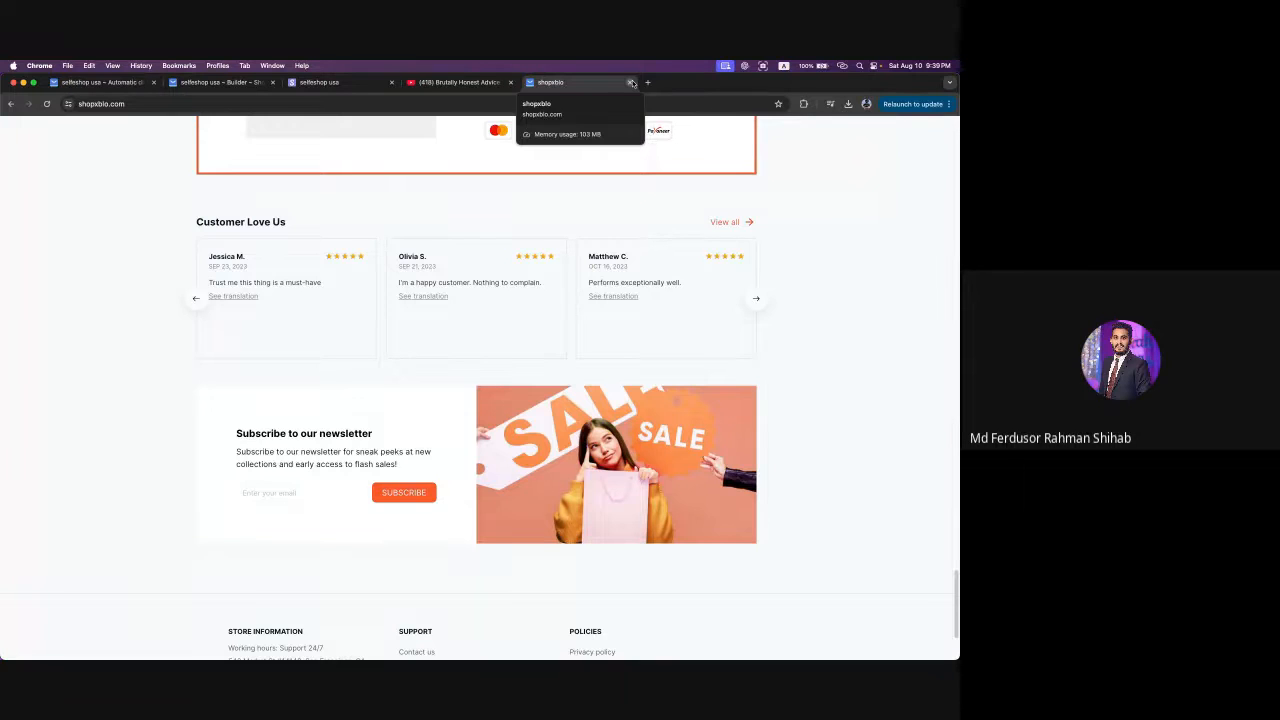
pyautogui.click(631, 82)
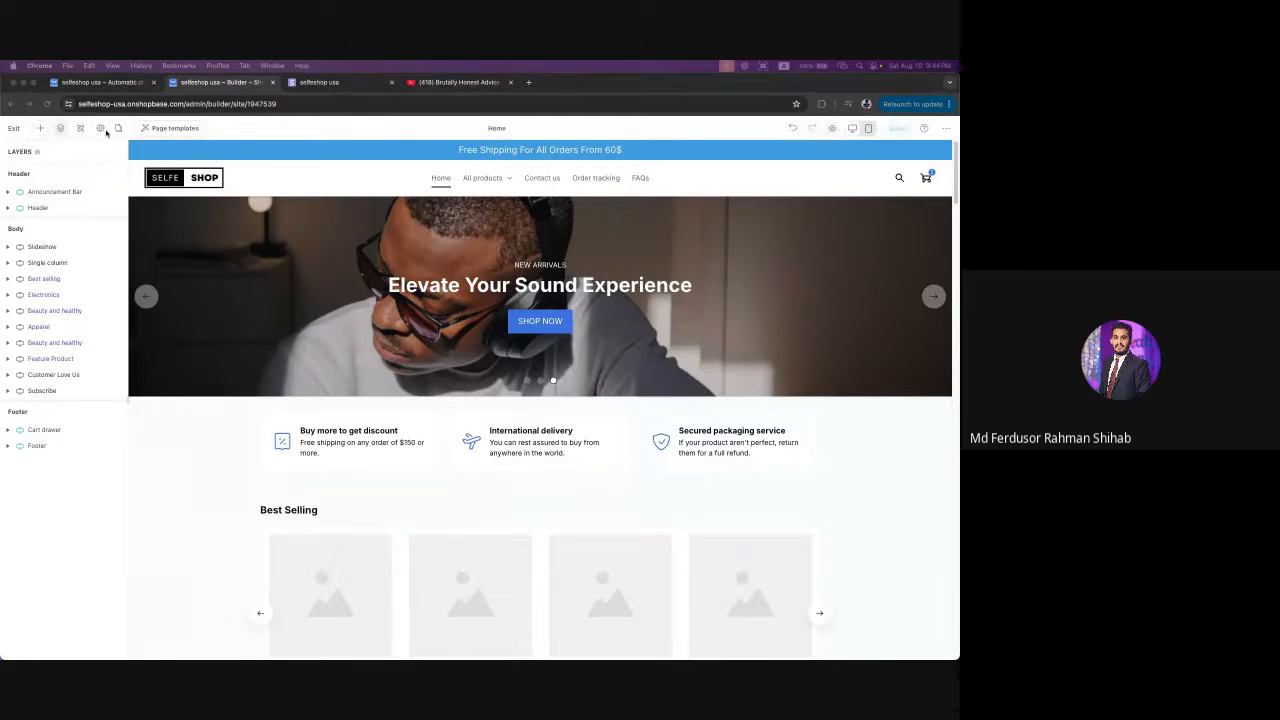
pyautogui.click(99, 131)
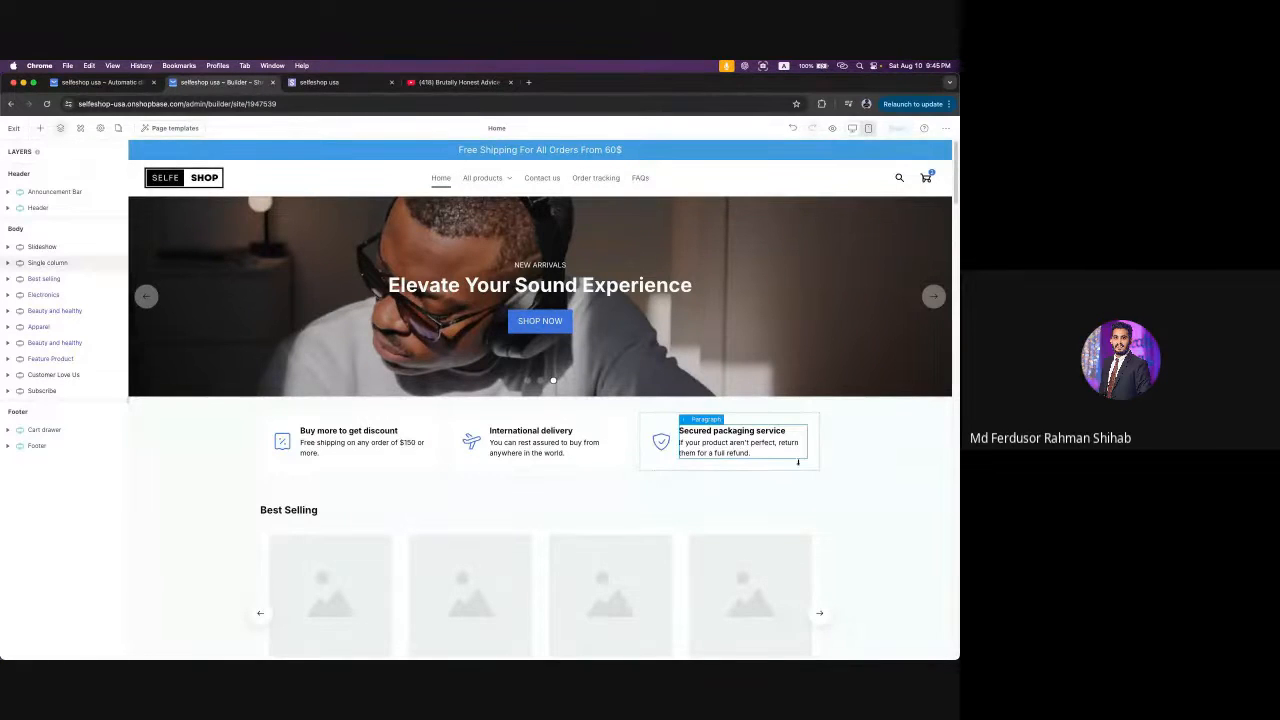
pyautogui.scroll(-15, 409, 477)
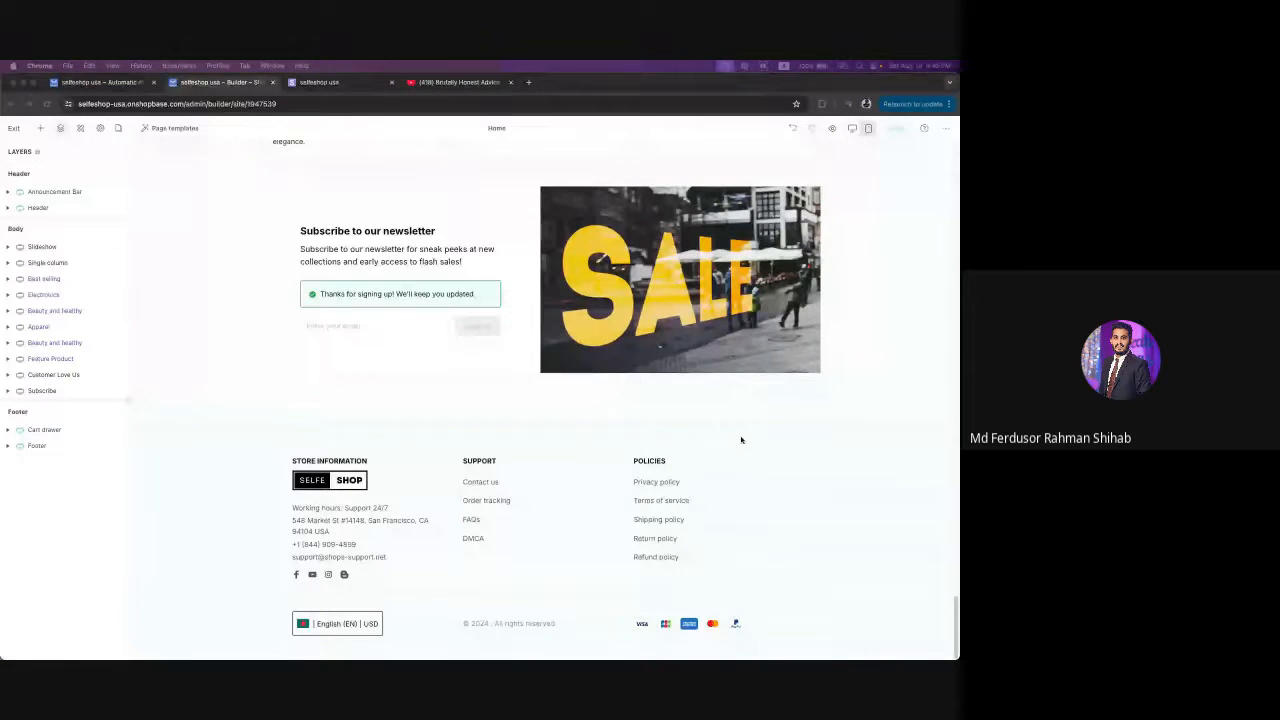
pyautogui.scroll(20, 741, 440)
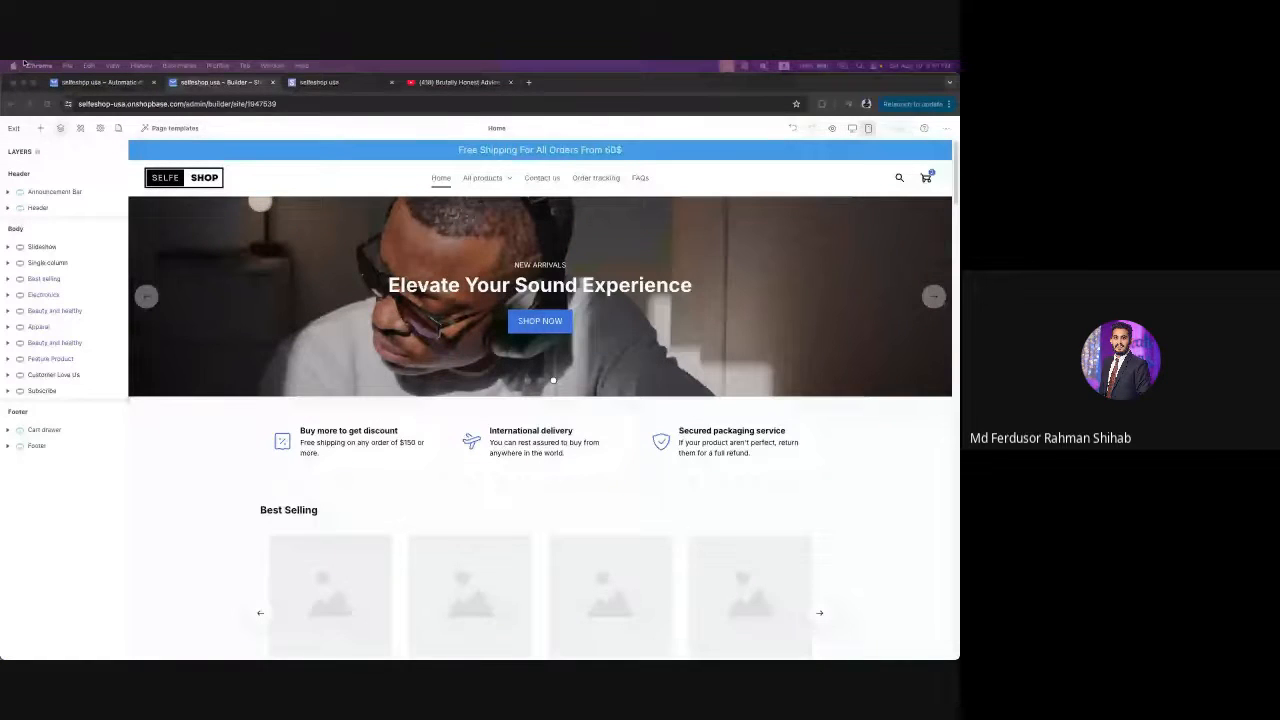
# - Close the browser tab with the YouTube video and return to the live store
pyautogui.click(97, 82)
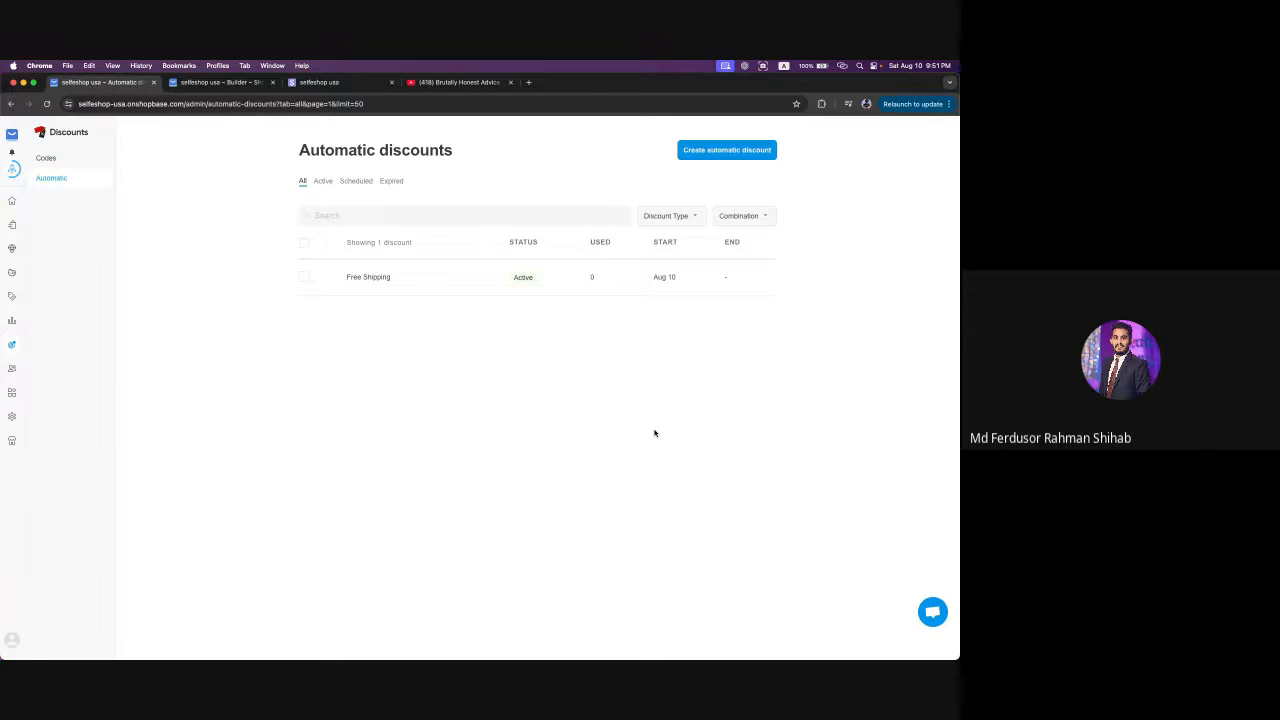
pyautogui.click(458, 82)
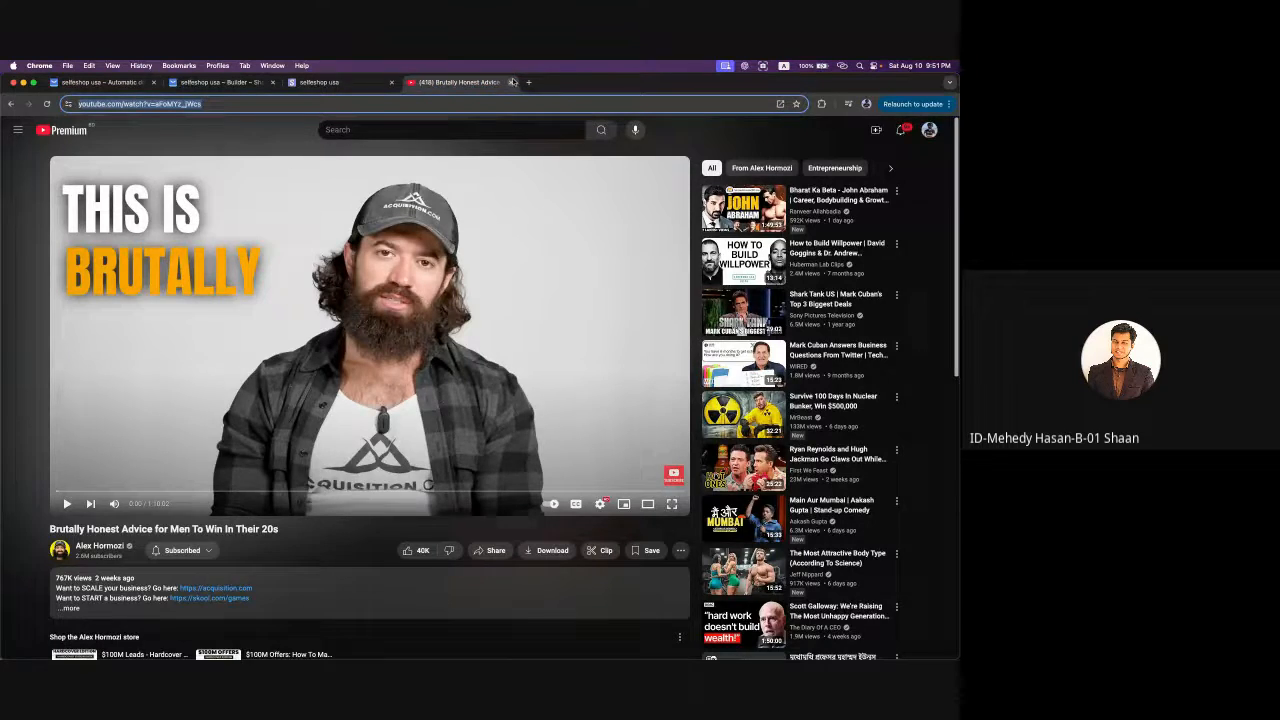
pyautogui.press('super+w')
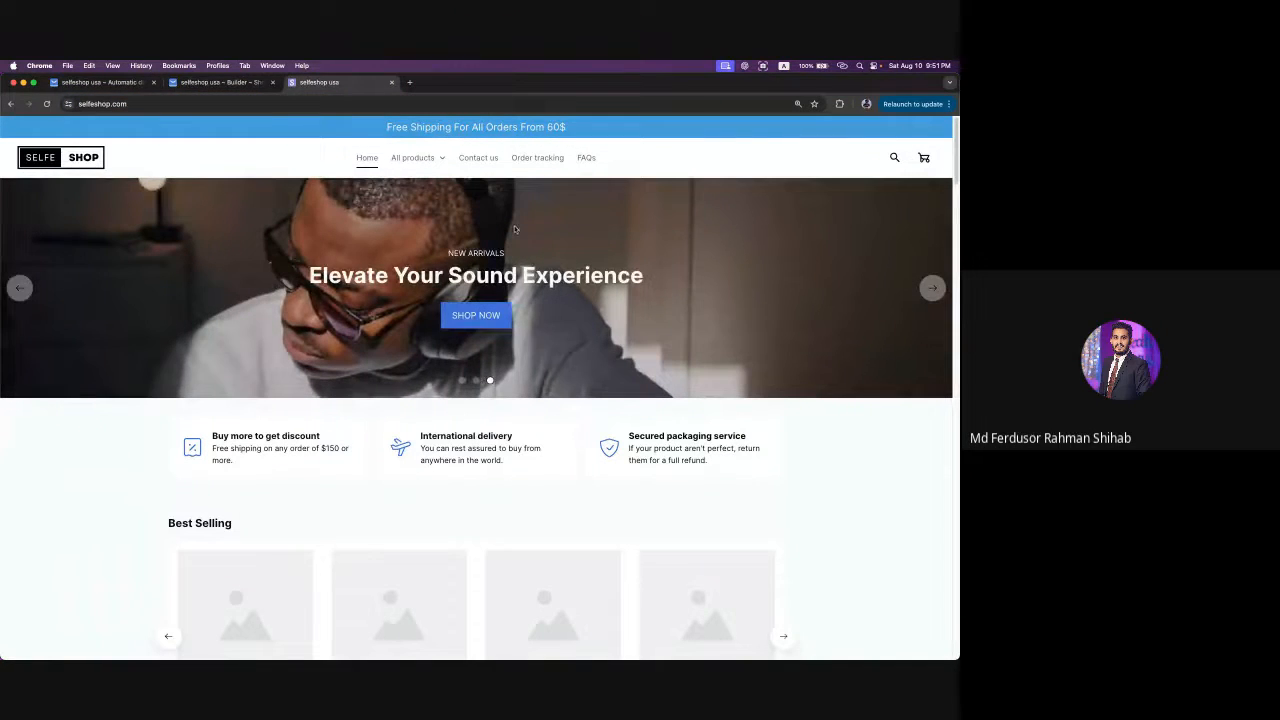